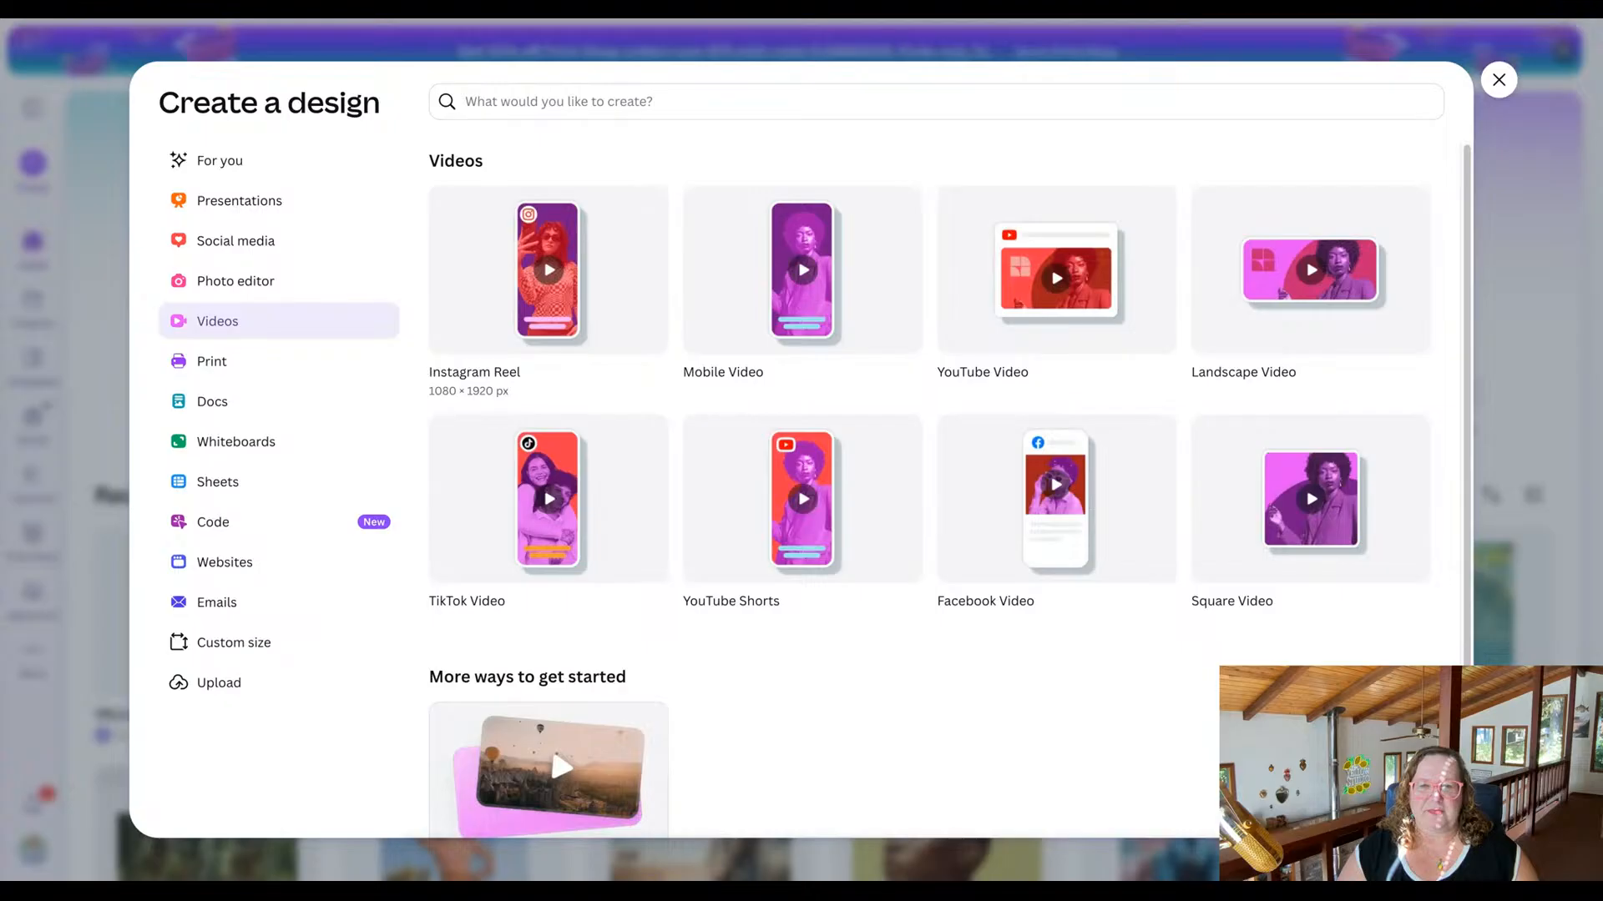
# Create an Instagram Reel design and apply the Neutral Modern Slice of Live Instagram Reel template showing an iced coffee.
pyautogui.click(548, 275)
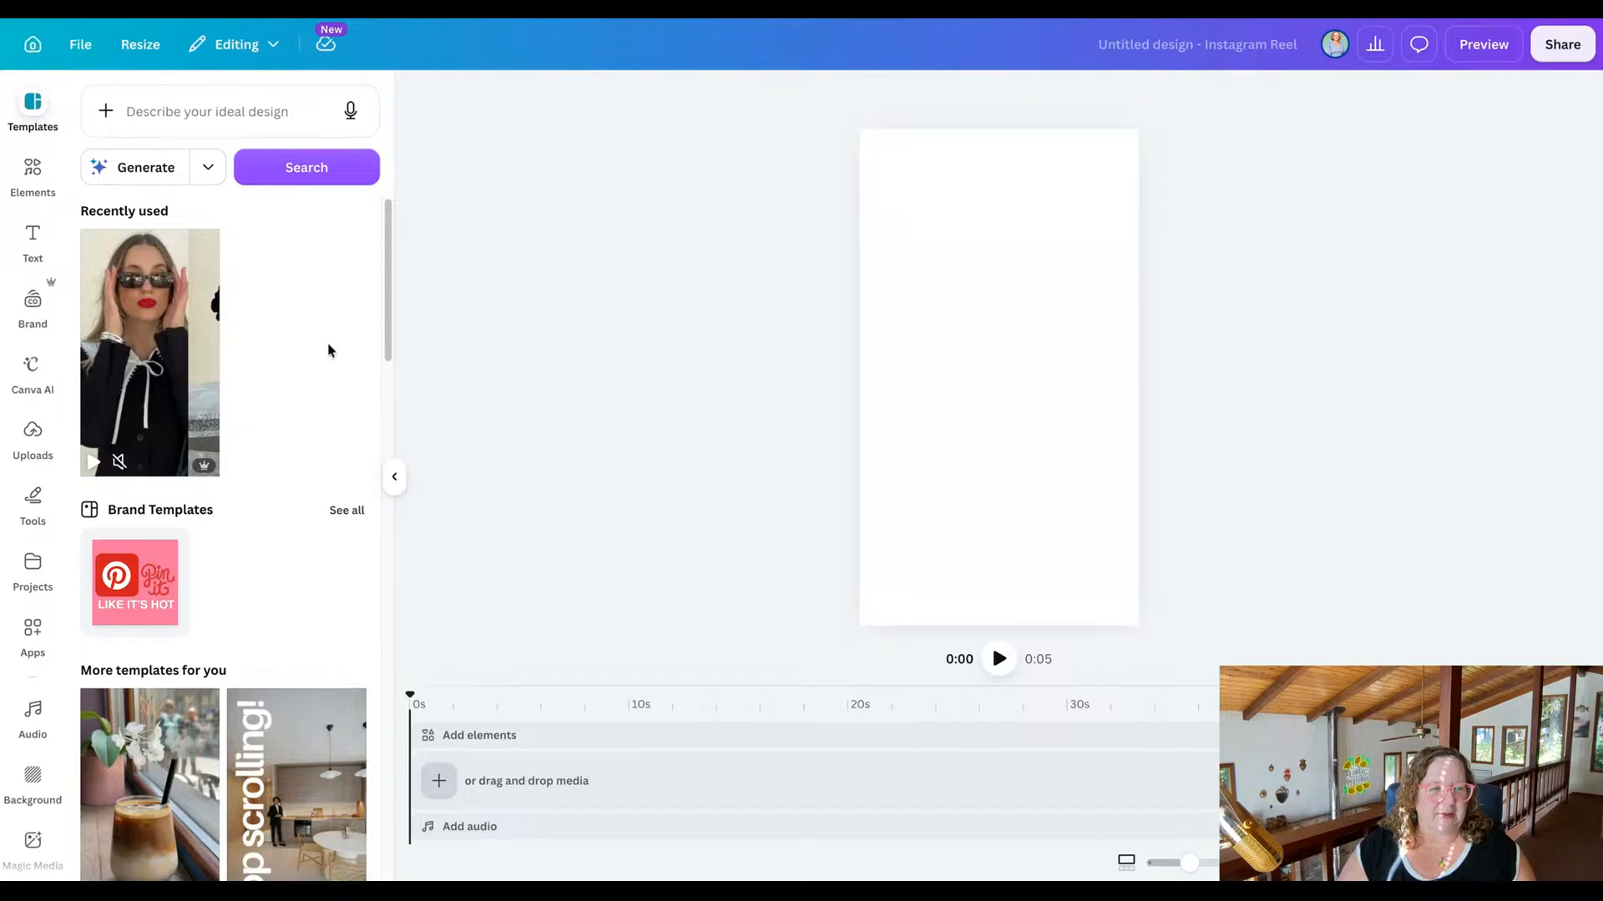
pyautogui.moveTo(168, 362)
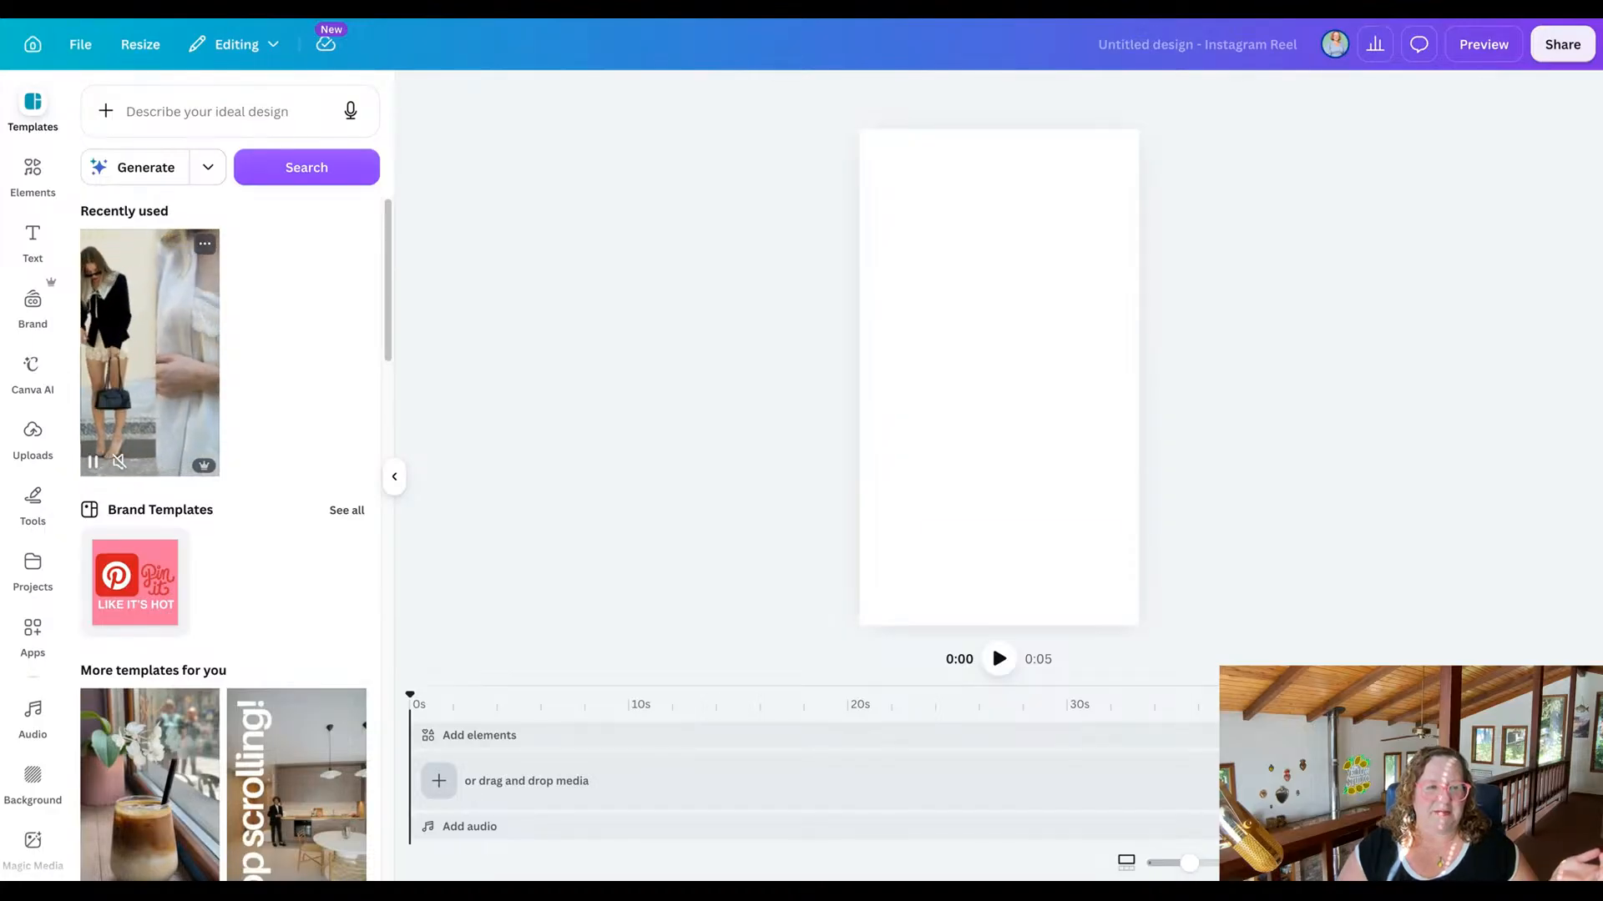
pyautogui.scroll(-5, 329, 358)
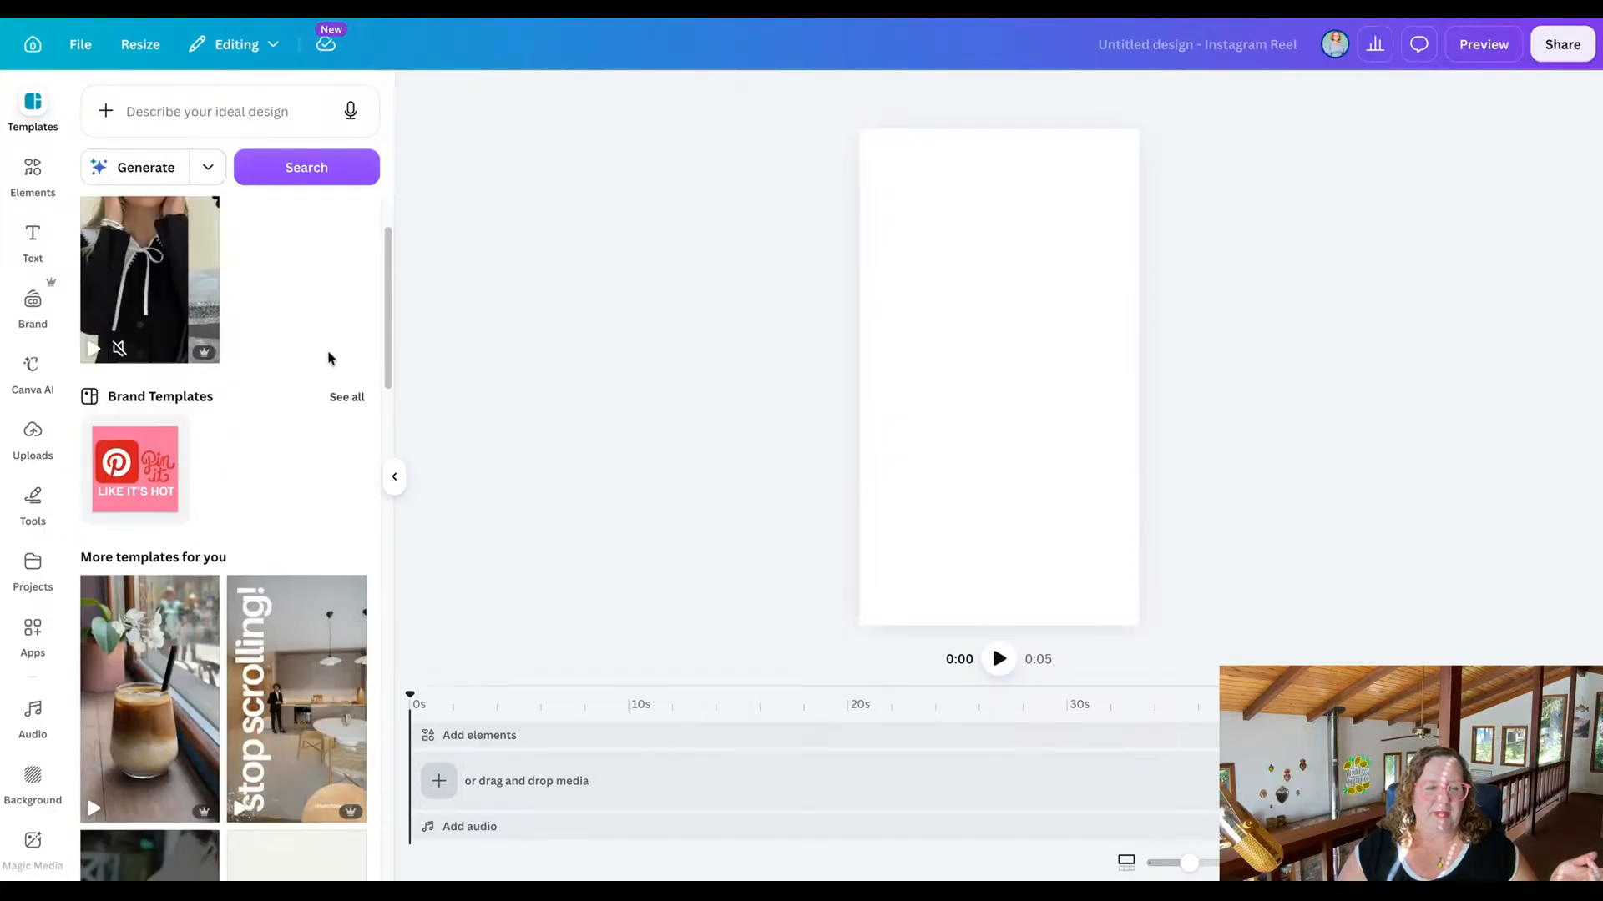
pyautogui.scroll(-1, 375, 293)
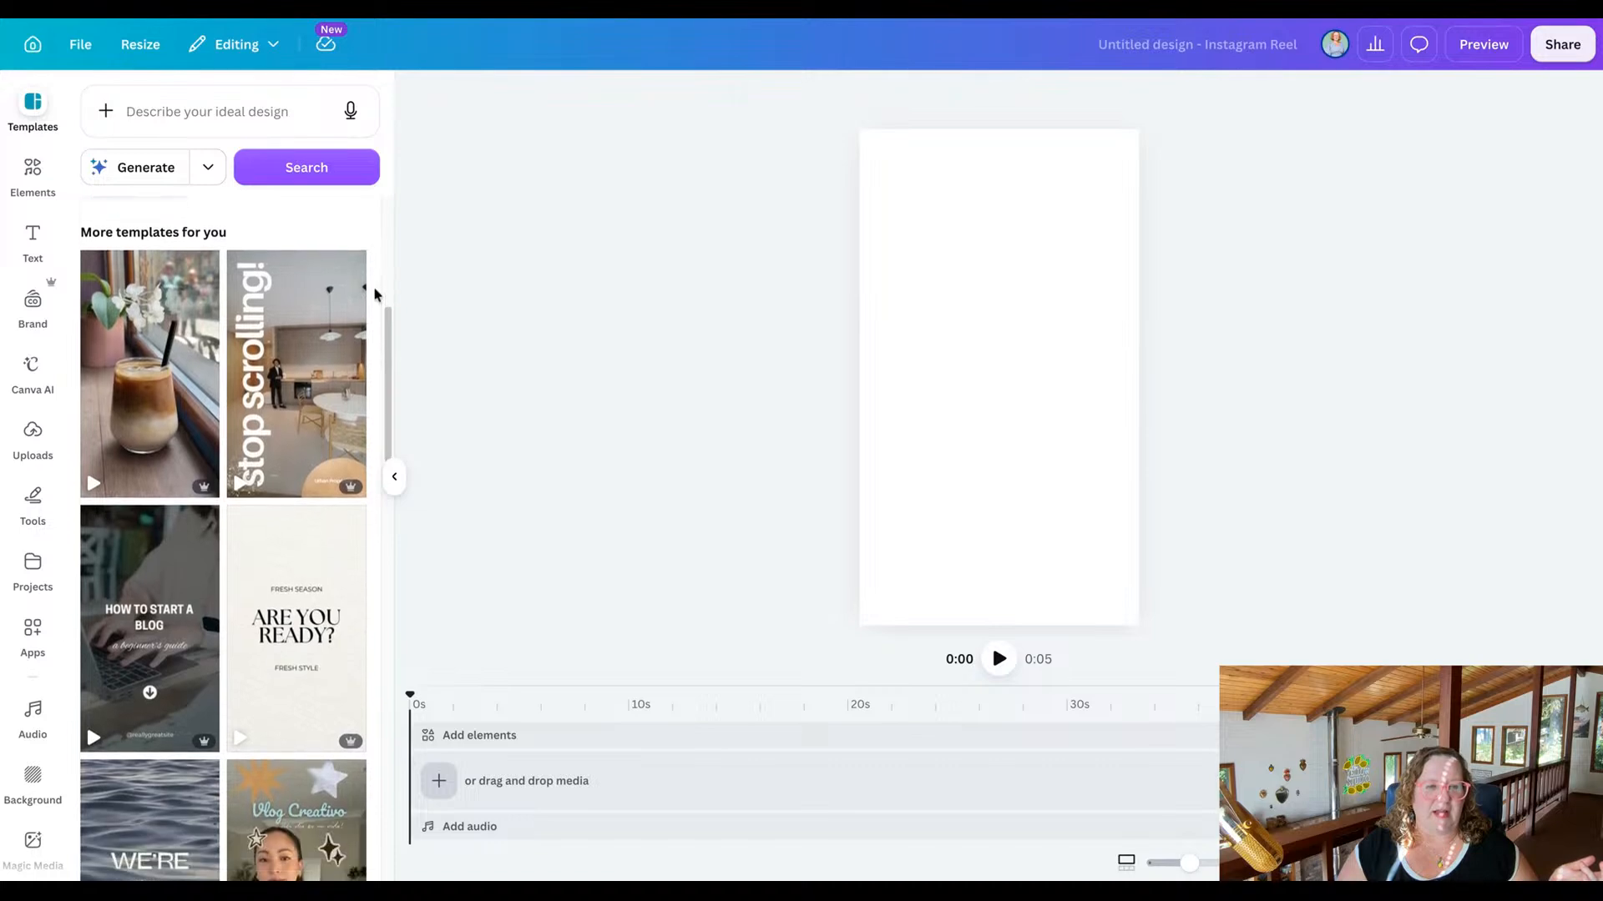
pyautogui.scroll(-8, 375, 293)
pyautogui.scroll(-4, 223, 534)
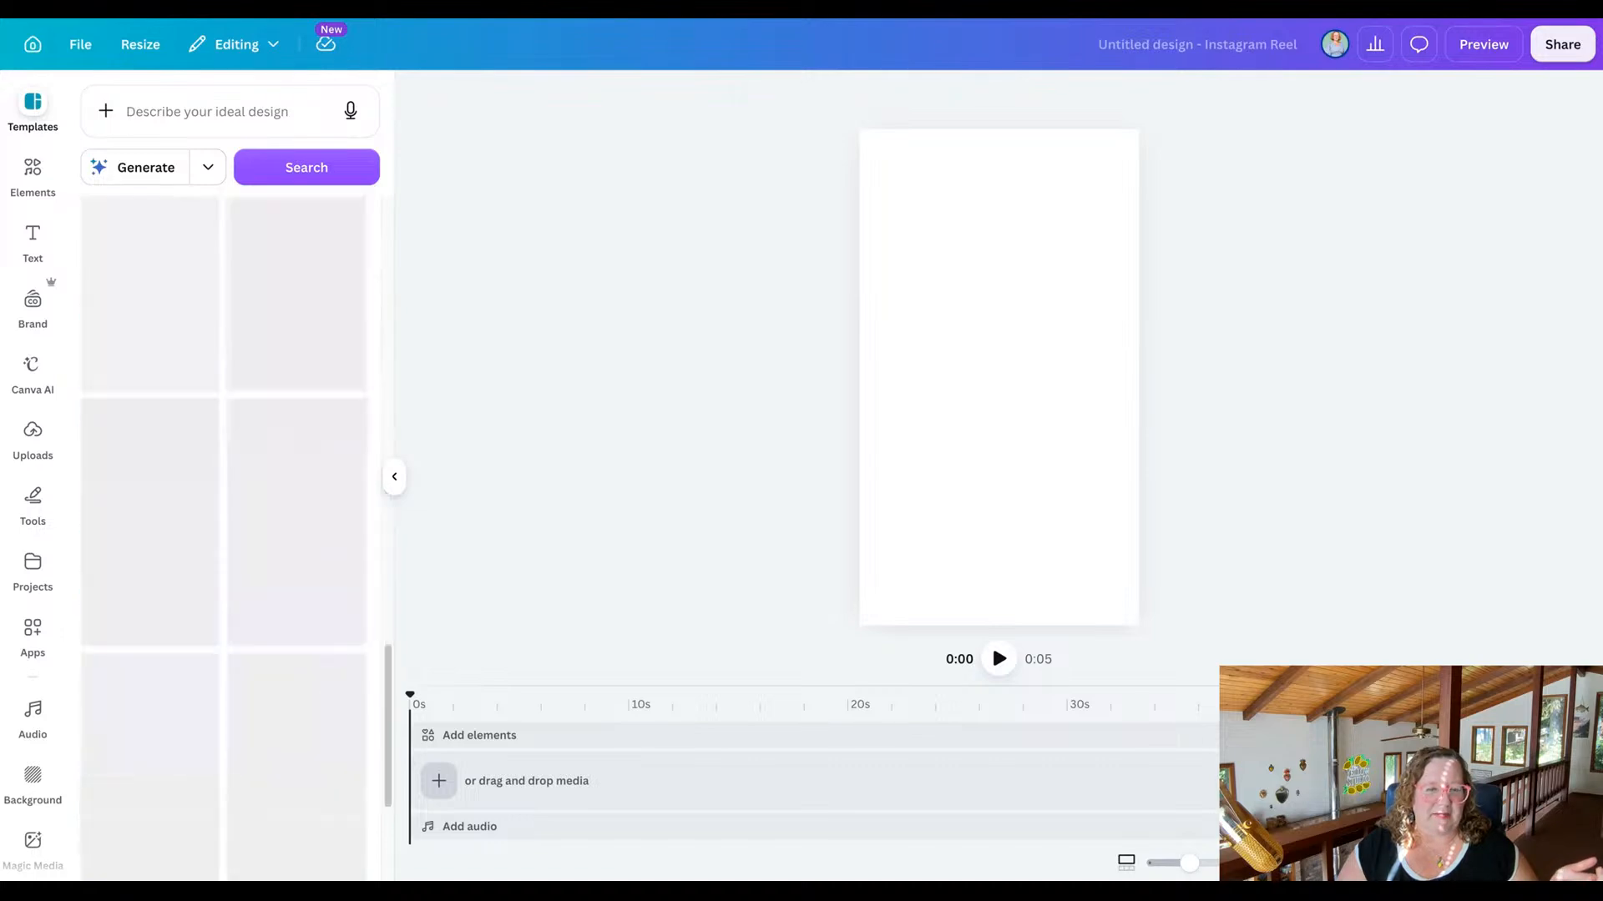
pyautogui.scroll(14, 223, 539)
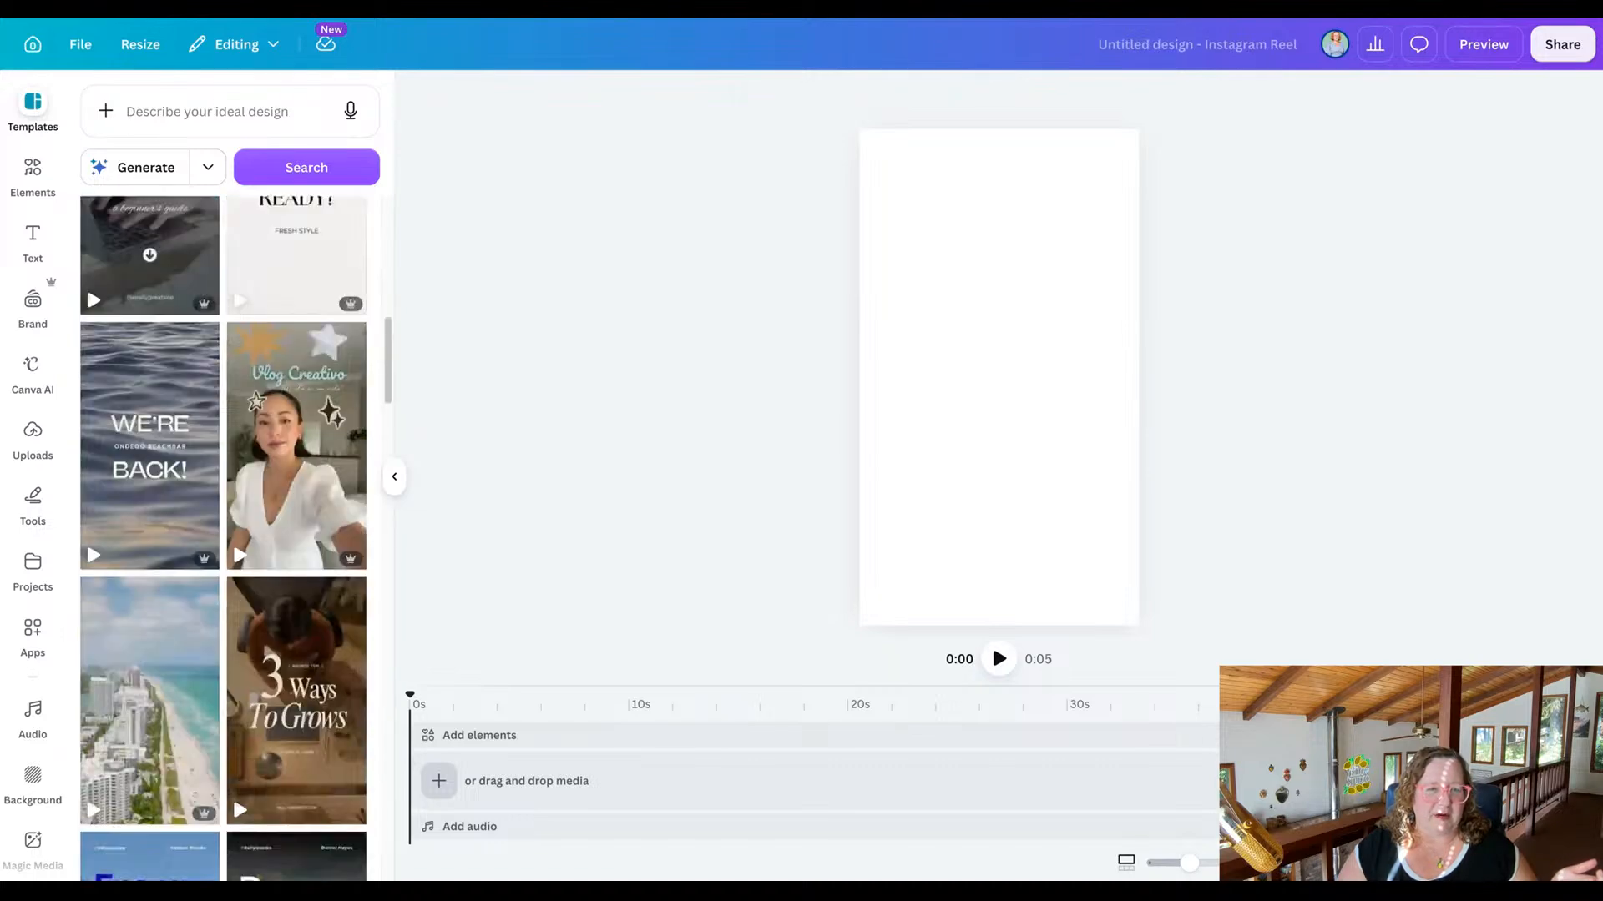
pyautogui.scroll(-1, 224, 539)
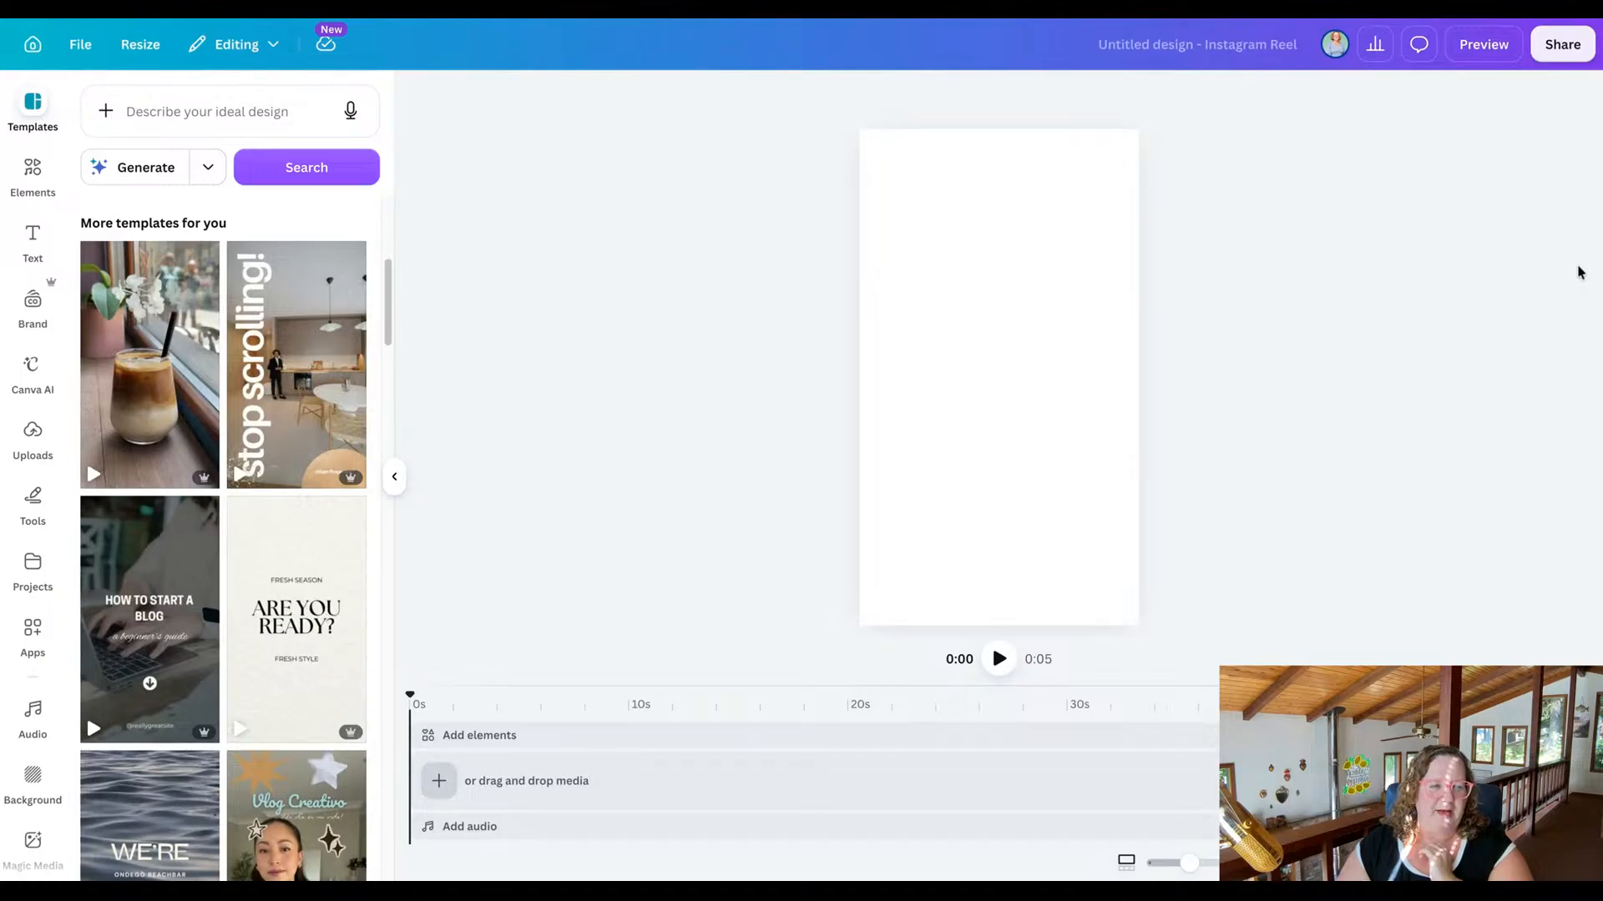
pyautogui.moveTo(148, 446)
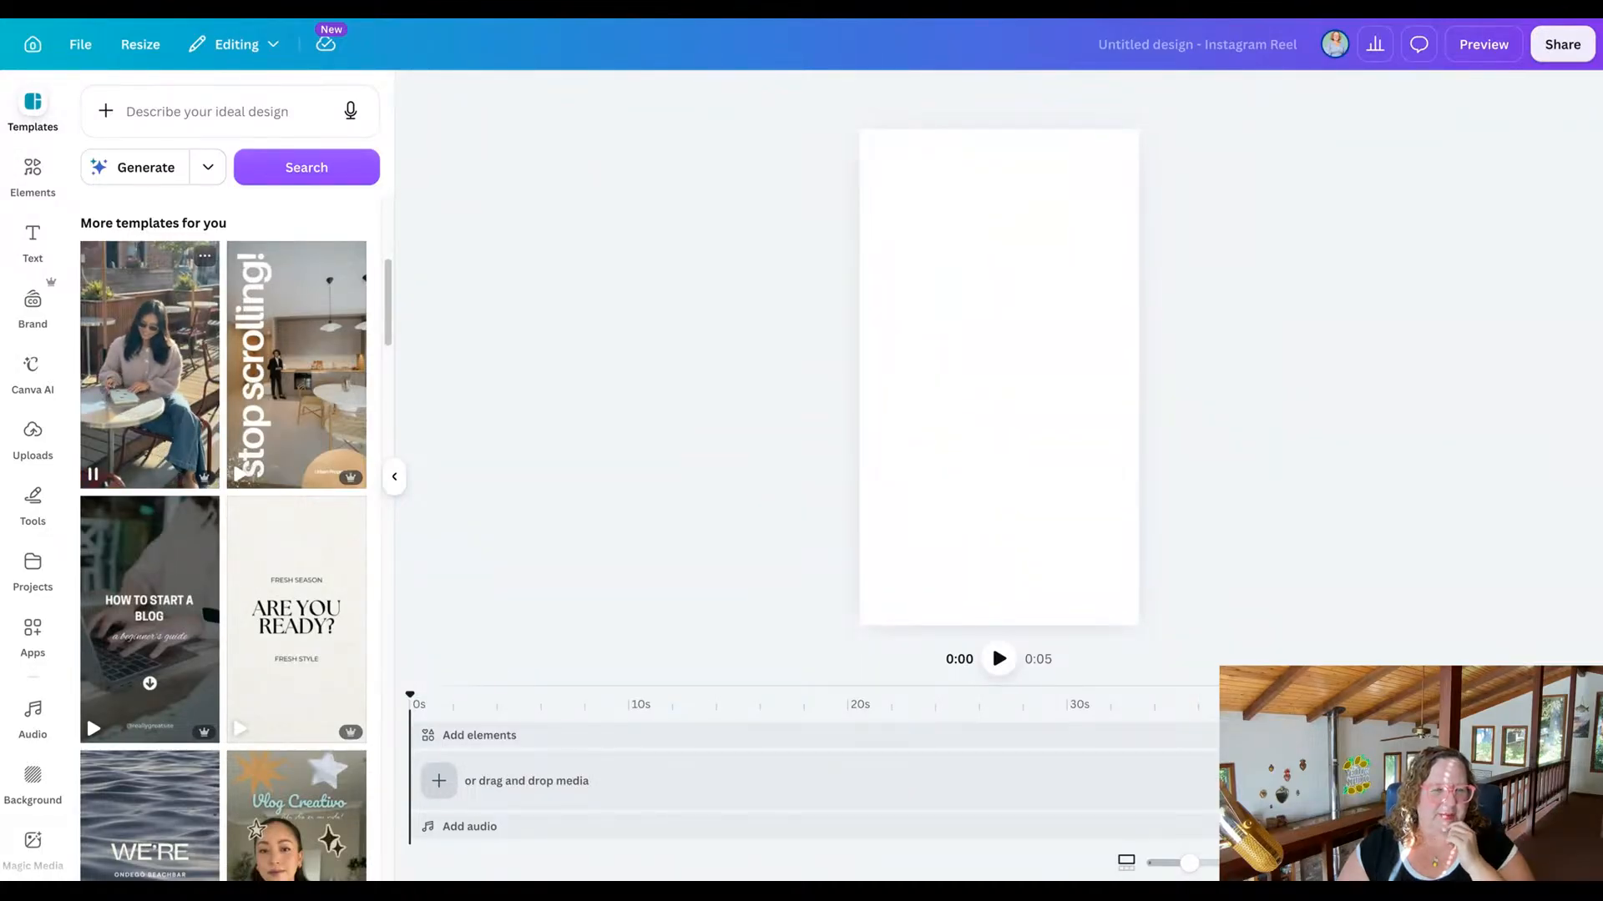
pyautogui.click(179, 428)
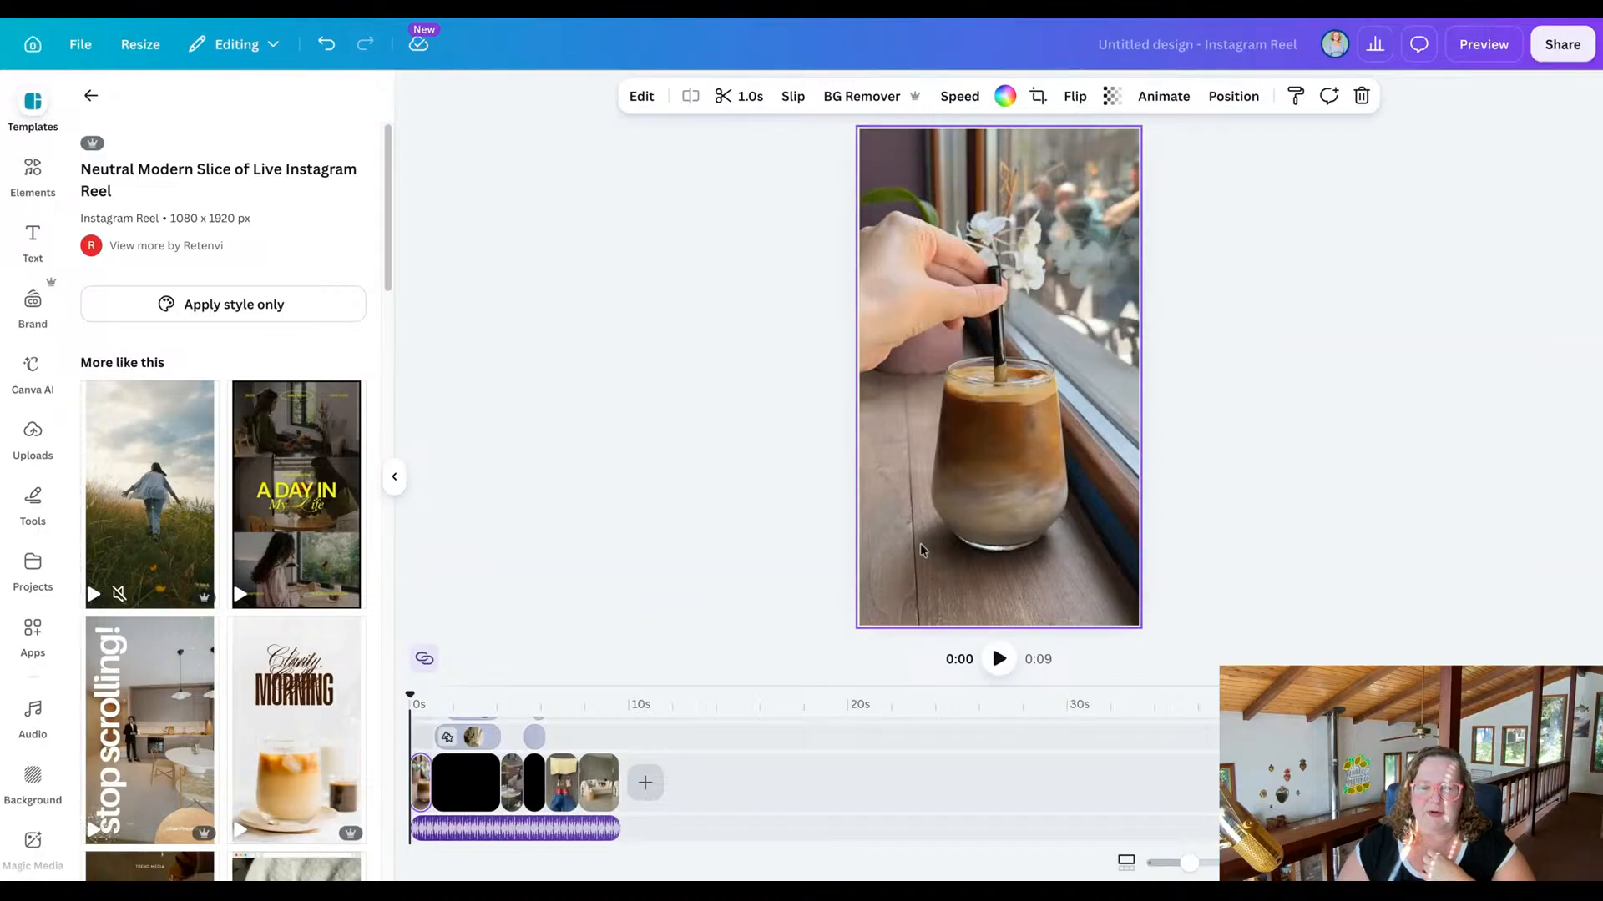
# Play the whole template video through twice, returning the playhead to the start after each playback.
pyautogui.click(1000, 664)
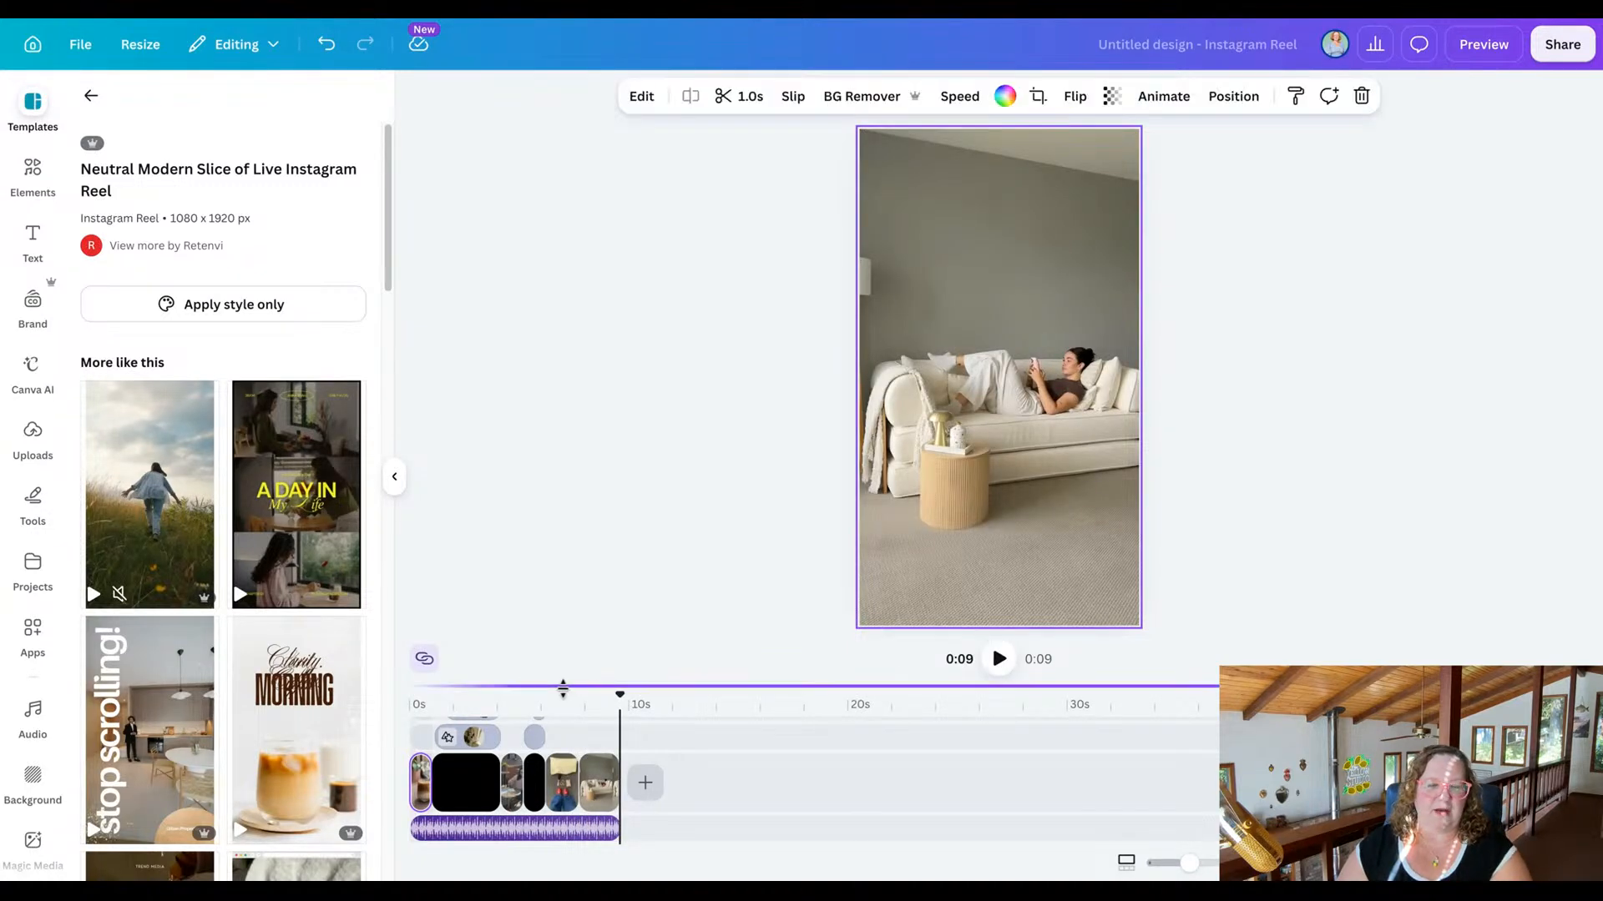
pyautogui.moveTo(620, 697); pyautogui.dragTo(411, 697)
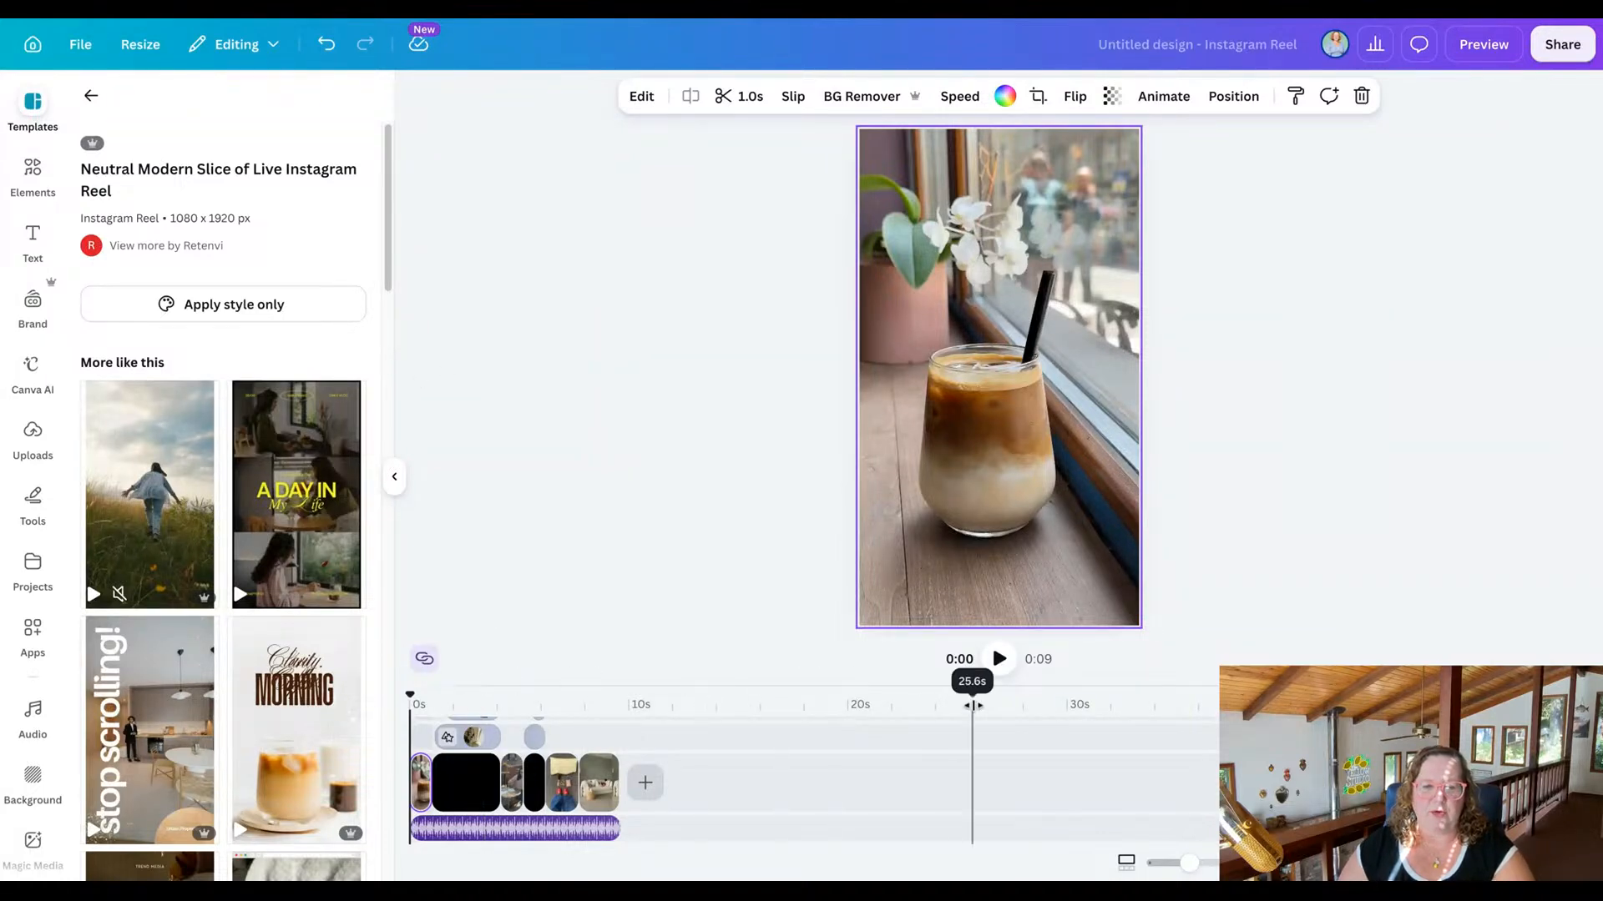
pyautogui.click(1000, 659)
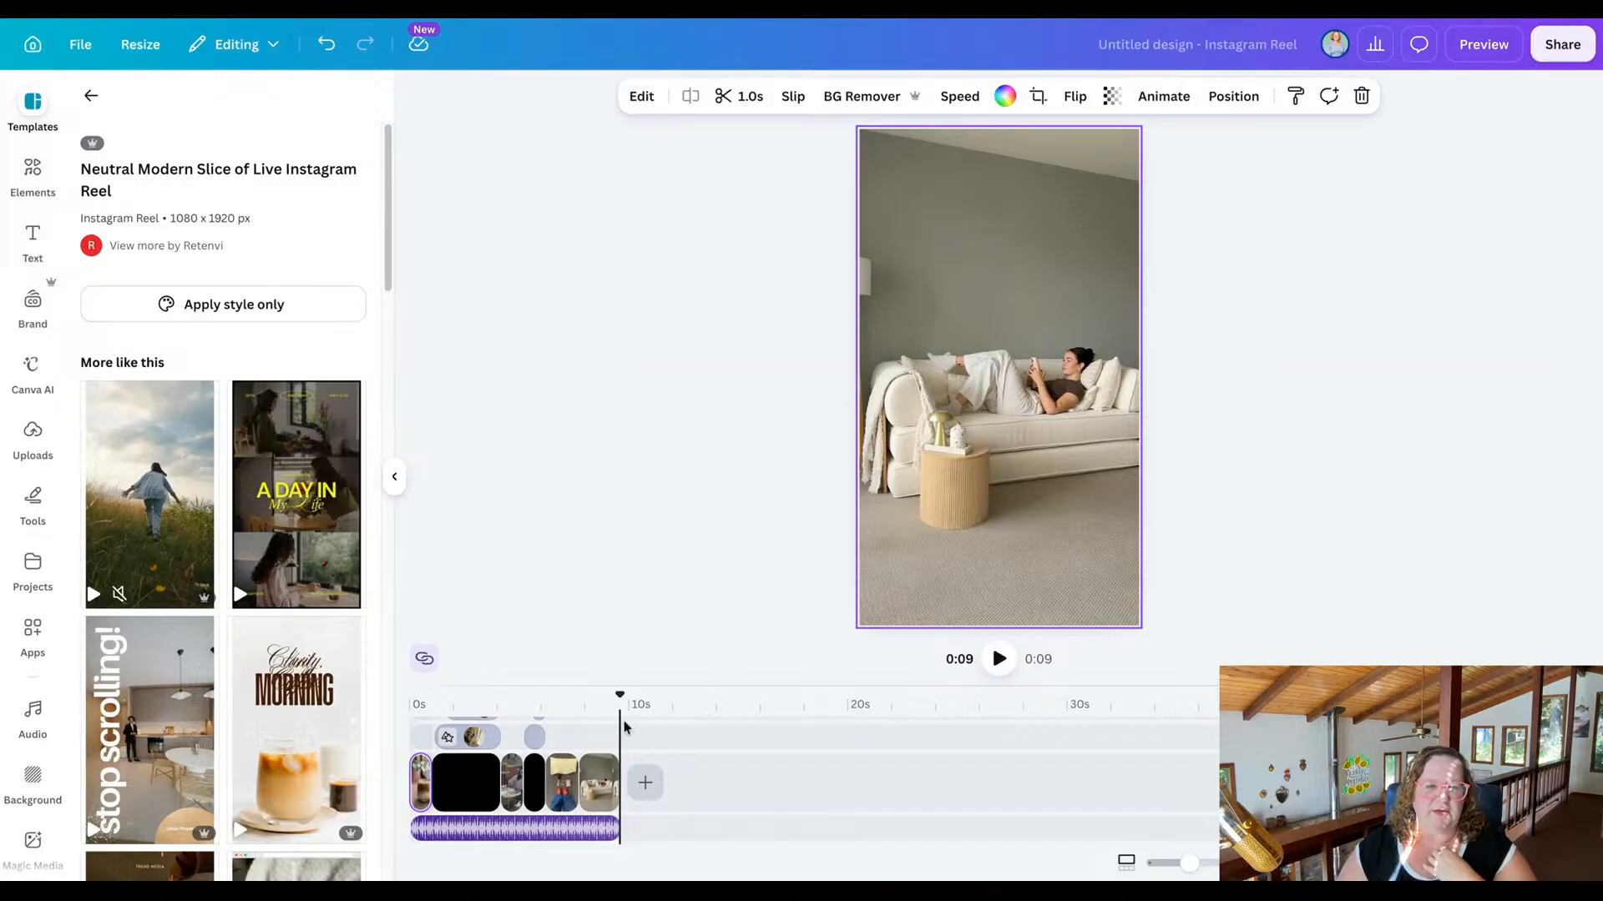
pyautogui.moveTo(618, 695); pyautogui.dragTo(399, 693)
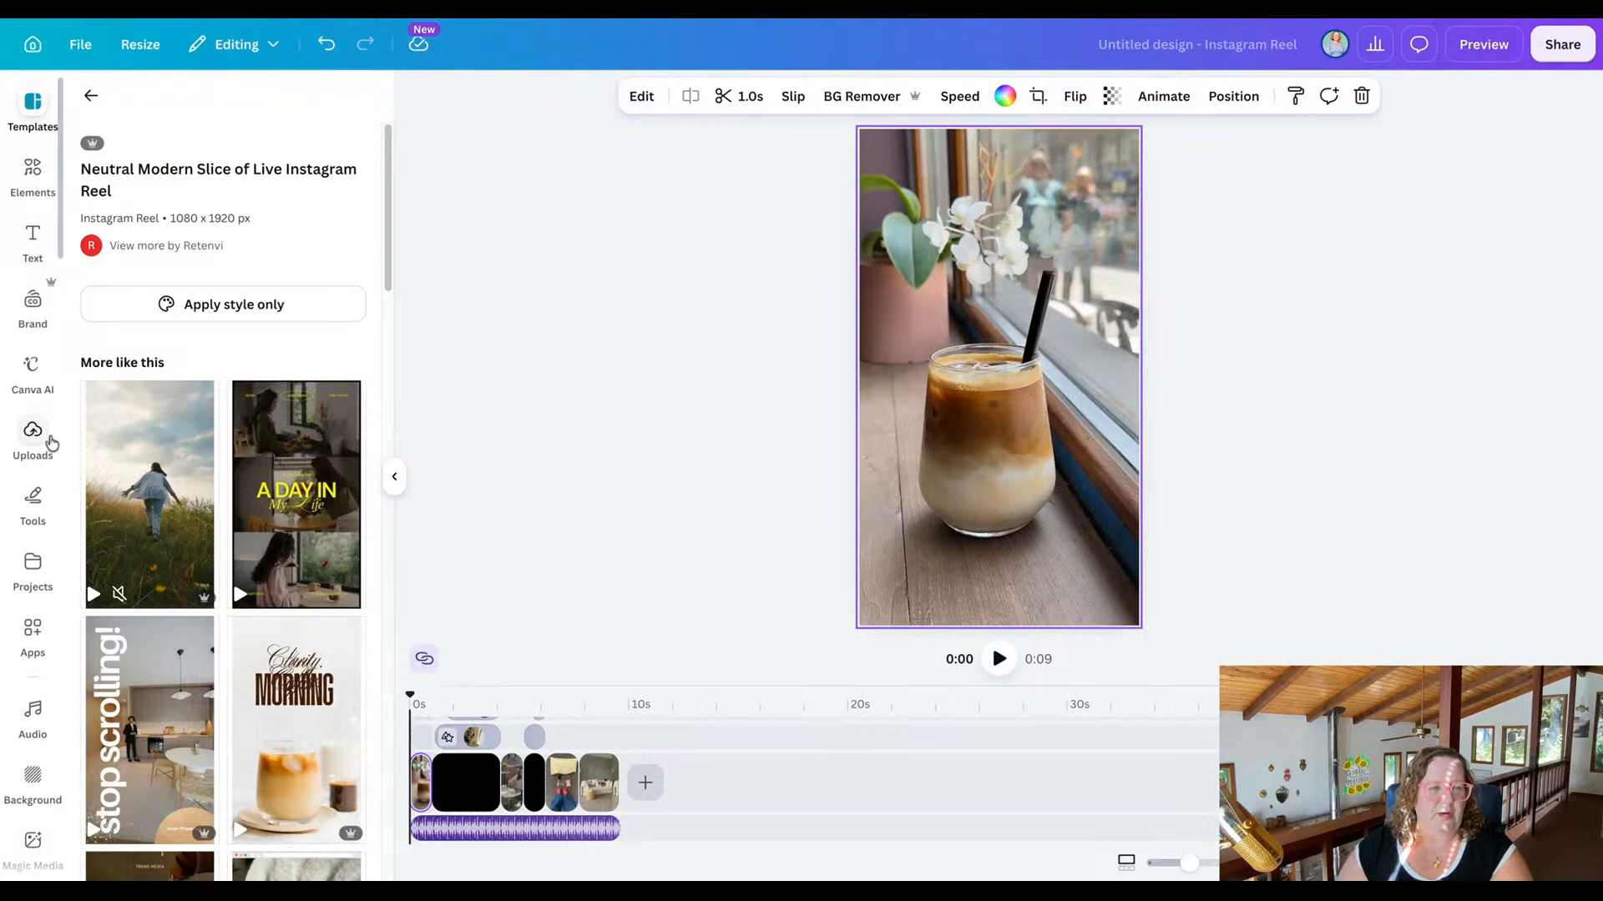
# Open The Yellow Boutique folder in the uploads and show only its videos.
pyautogui.click(50, 441)
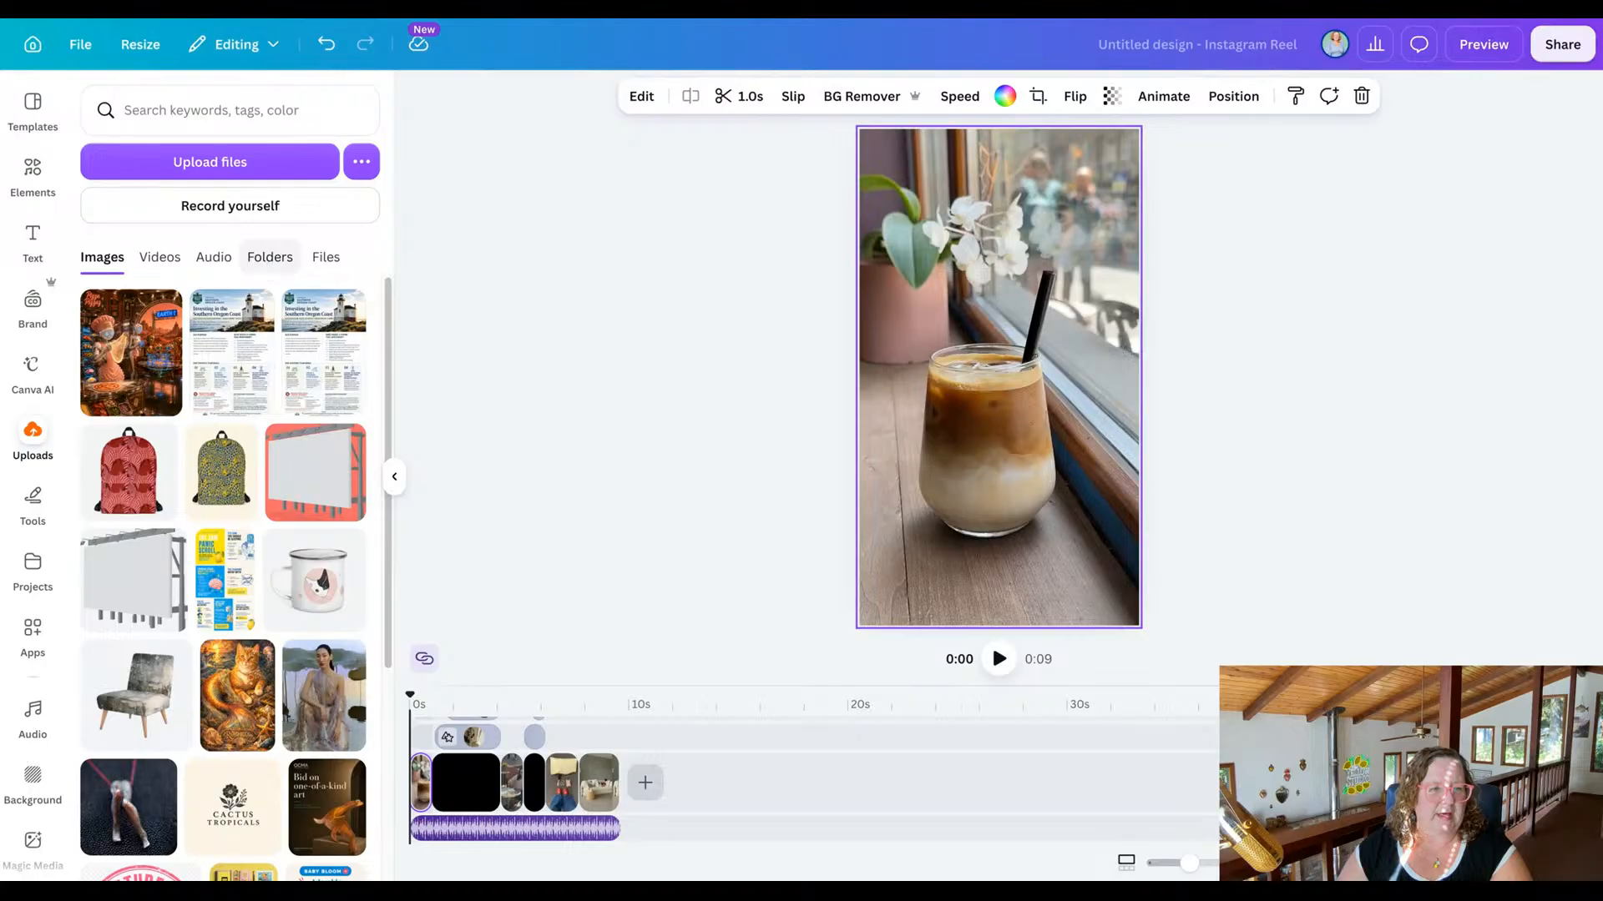
pyautogui.click(269, 256)
pyautogui.scroll(-7, 250, 622)
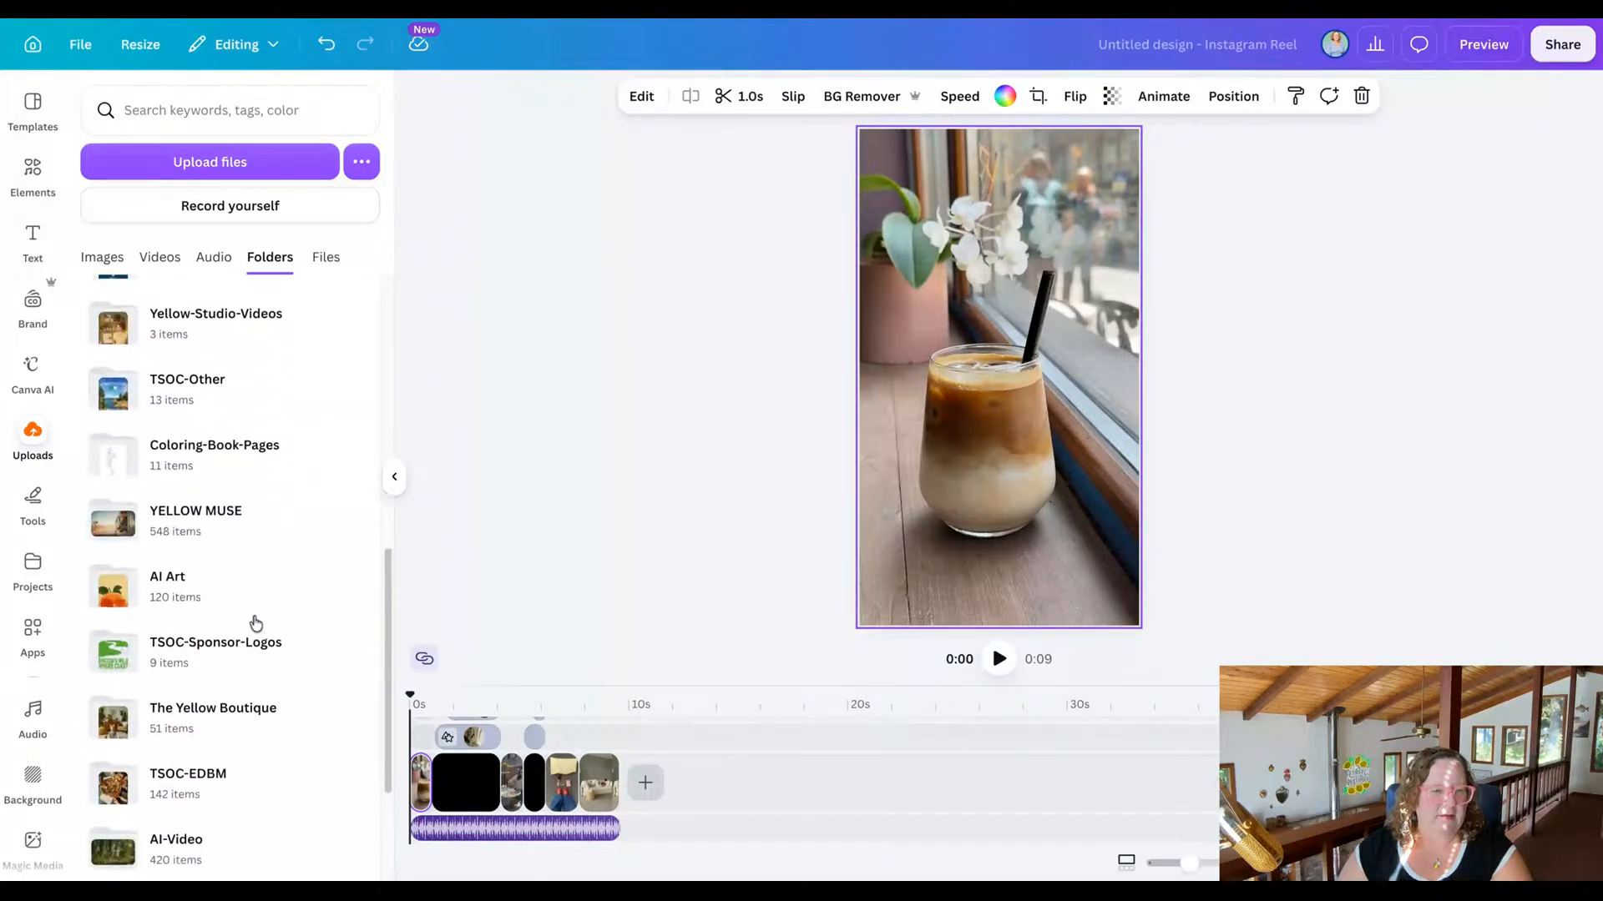
pyautogui.click(247, 699)
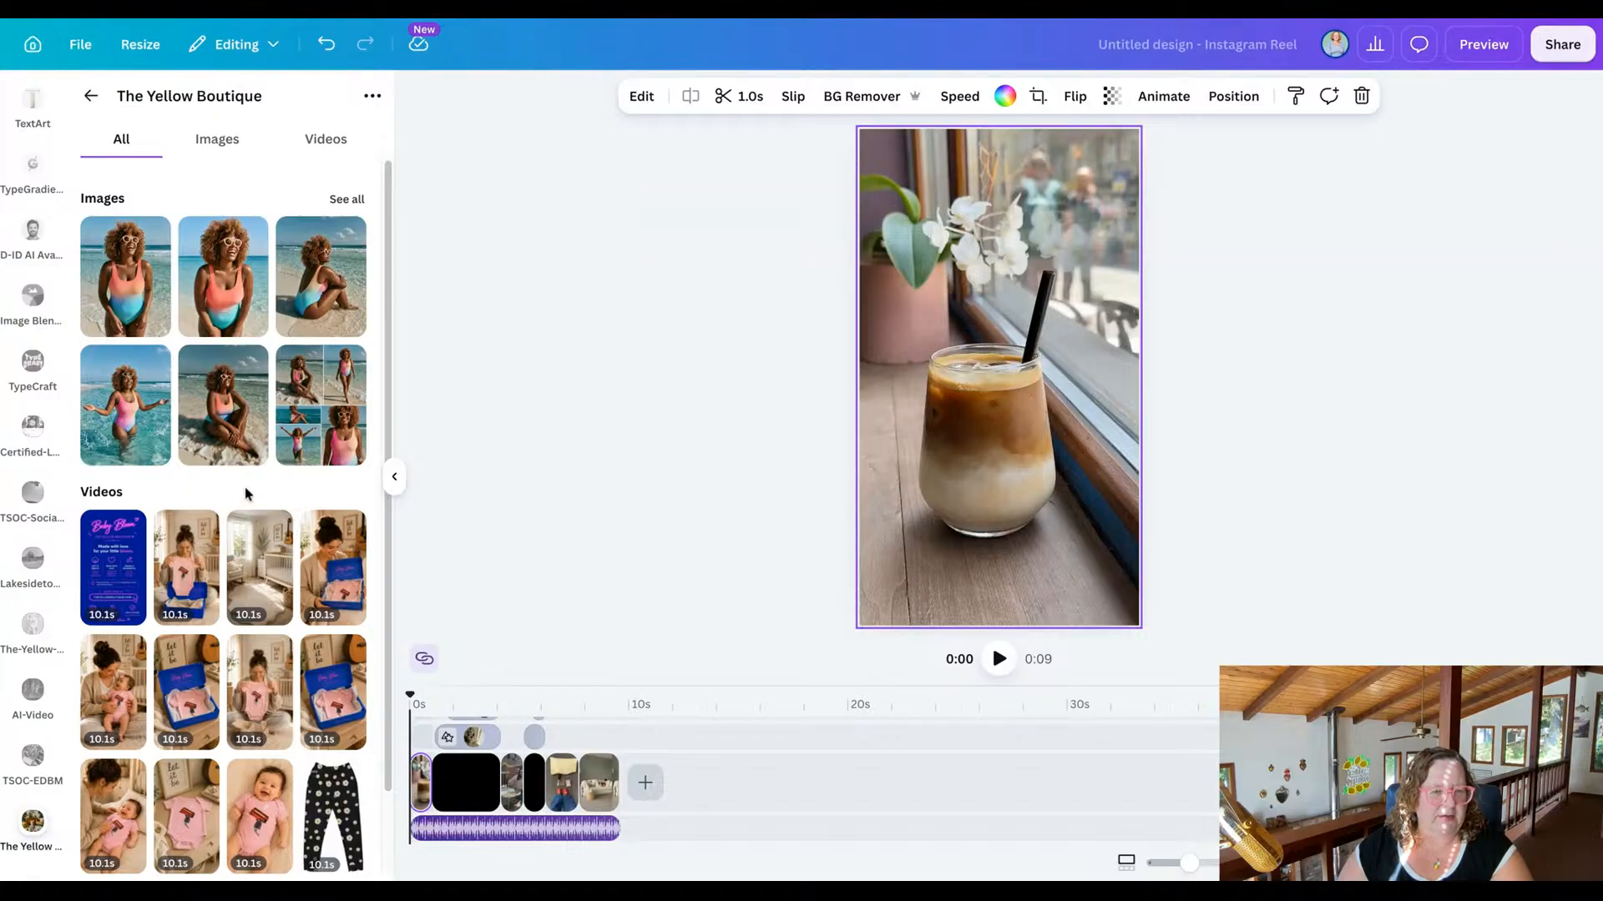
pyautogui.scroll(-2, 247, 494)
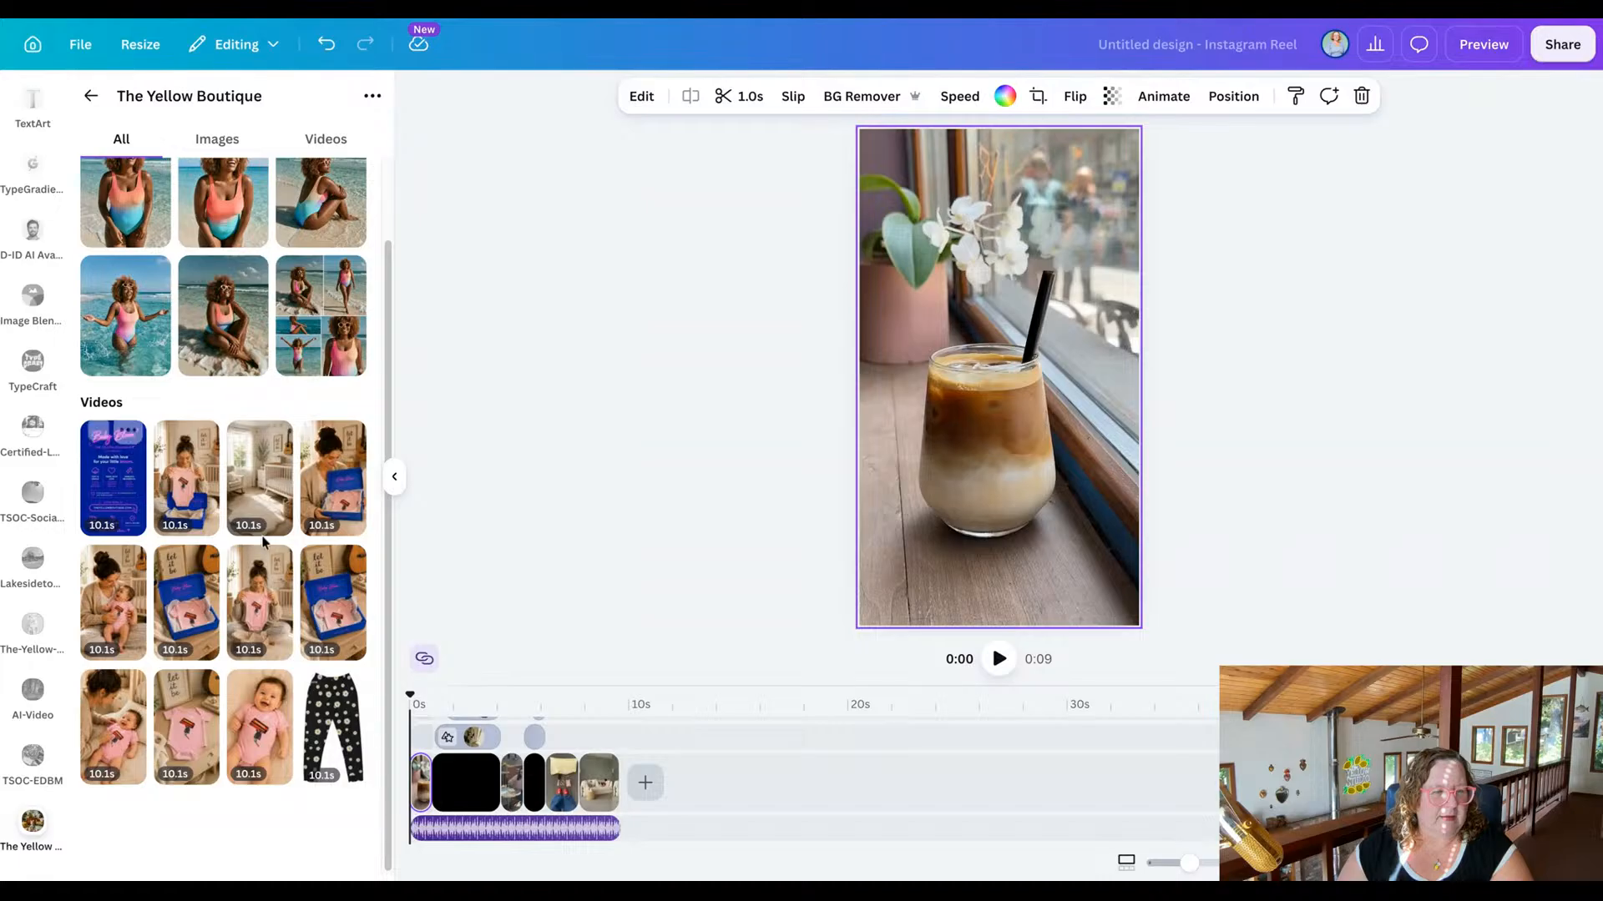
pyautogui.scroll(1, 317, 564)
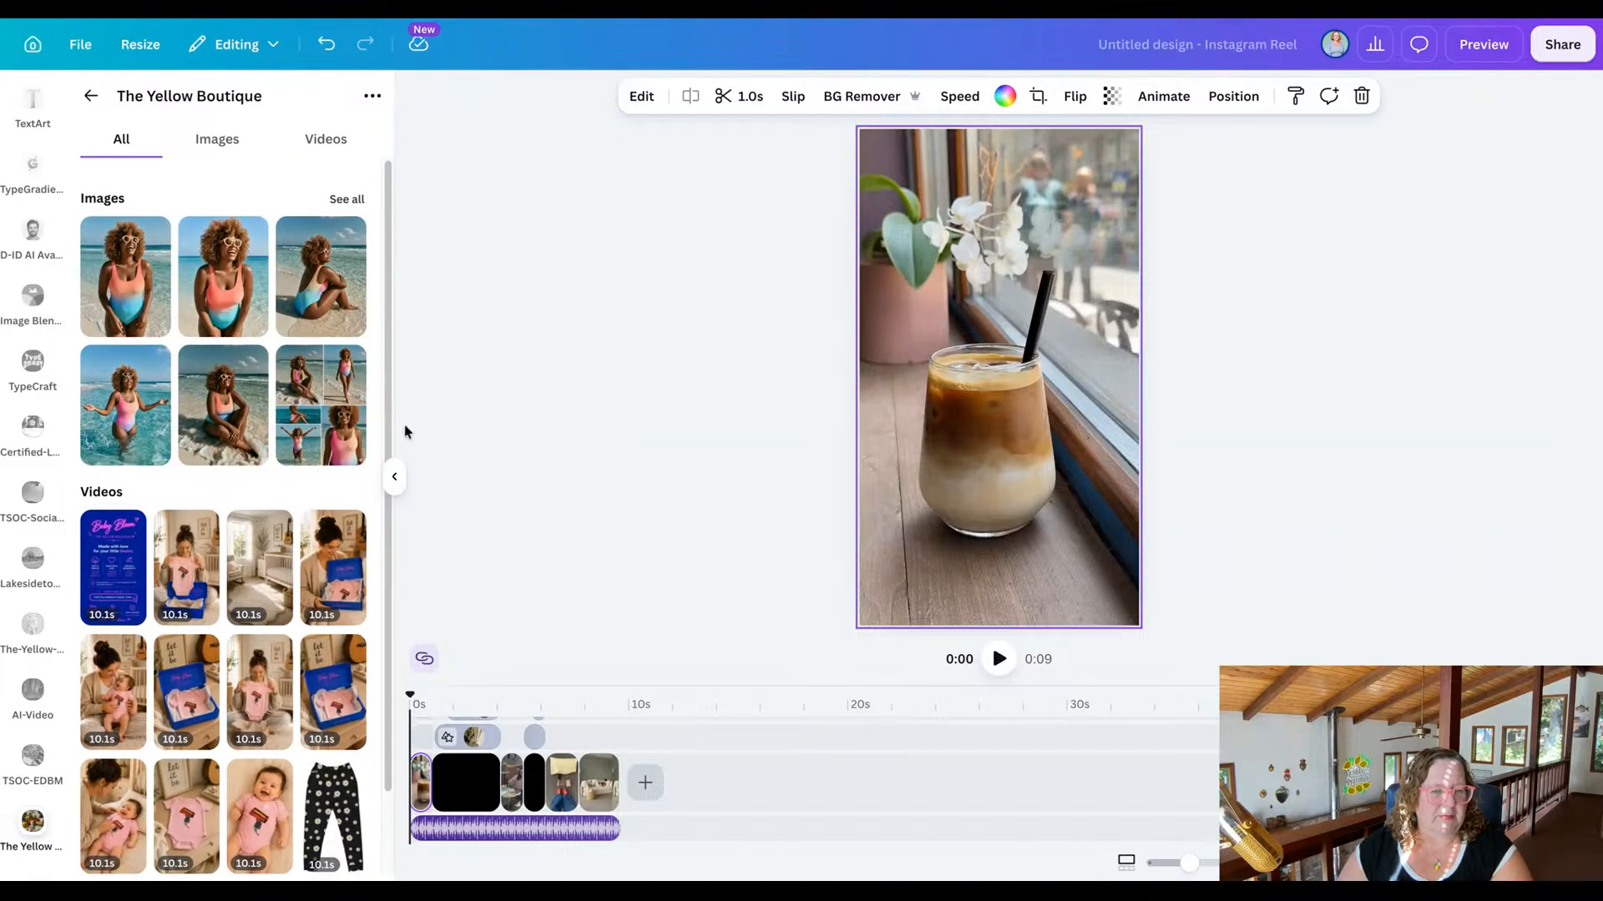
pyautogui.click(311, 135)
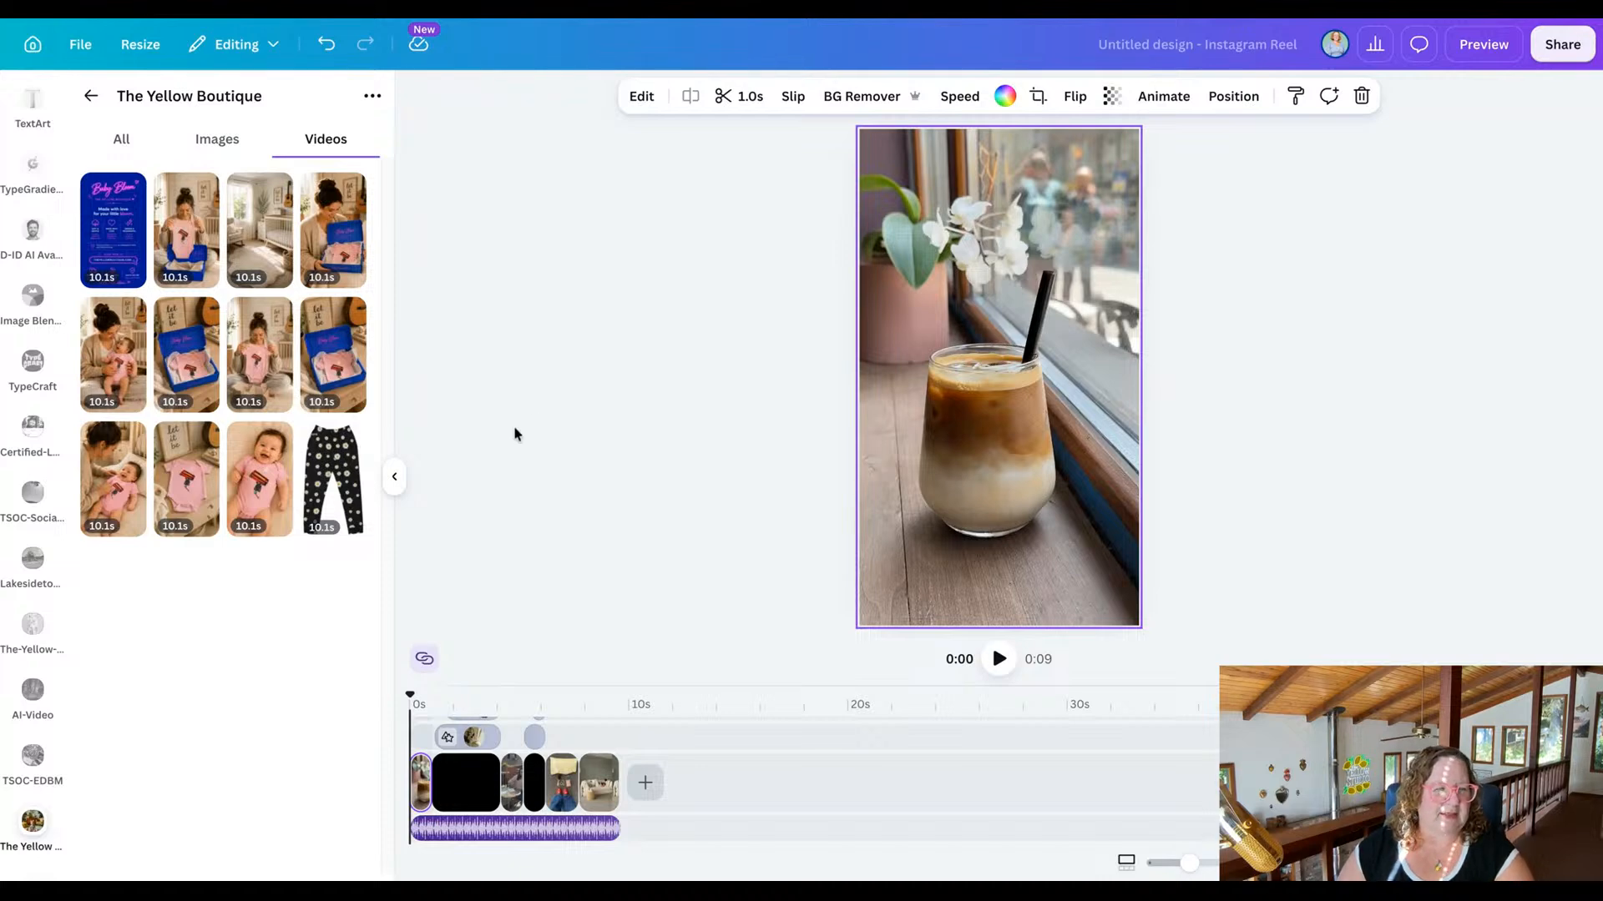
# Replace the opening iced coffee clip with the uploaded video of the smiling baby lying in a pink onesie.
pyautogui.click(272, 489)
pyautogui.moveTo(272, 489)
pyautogui.mouseDown()
pyautogui.moveTo(863, 271)
pyautogui.moveTo(926, 318)
pyautogui.moveTo(399, 418)
pyautogui.moveTo(274, 471)
pyautogui.mouseUp()
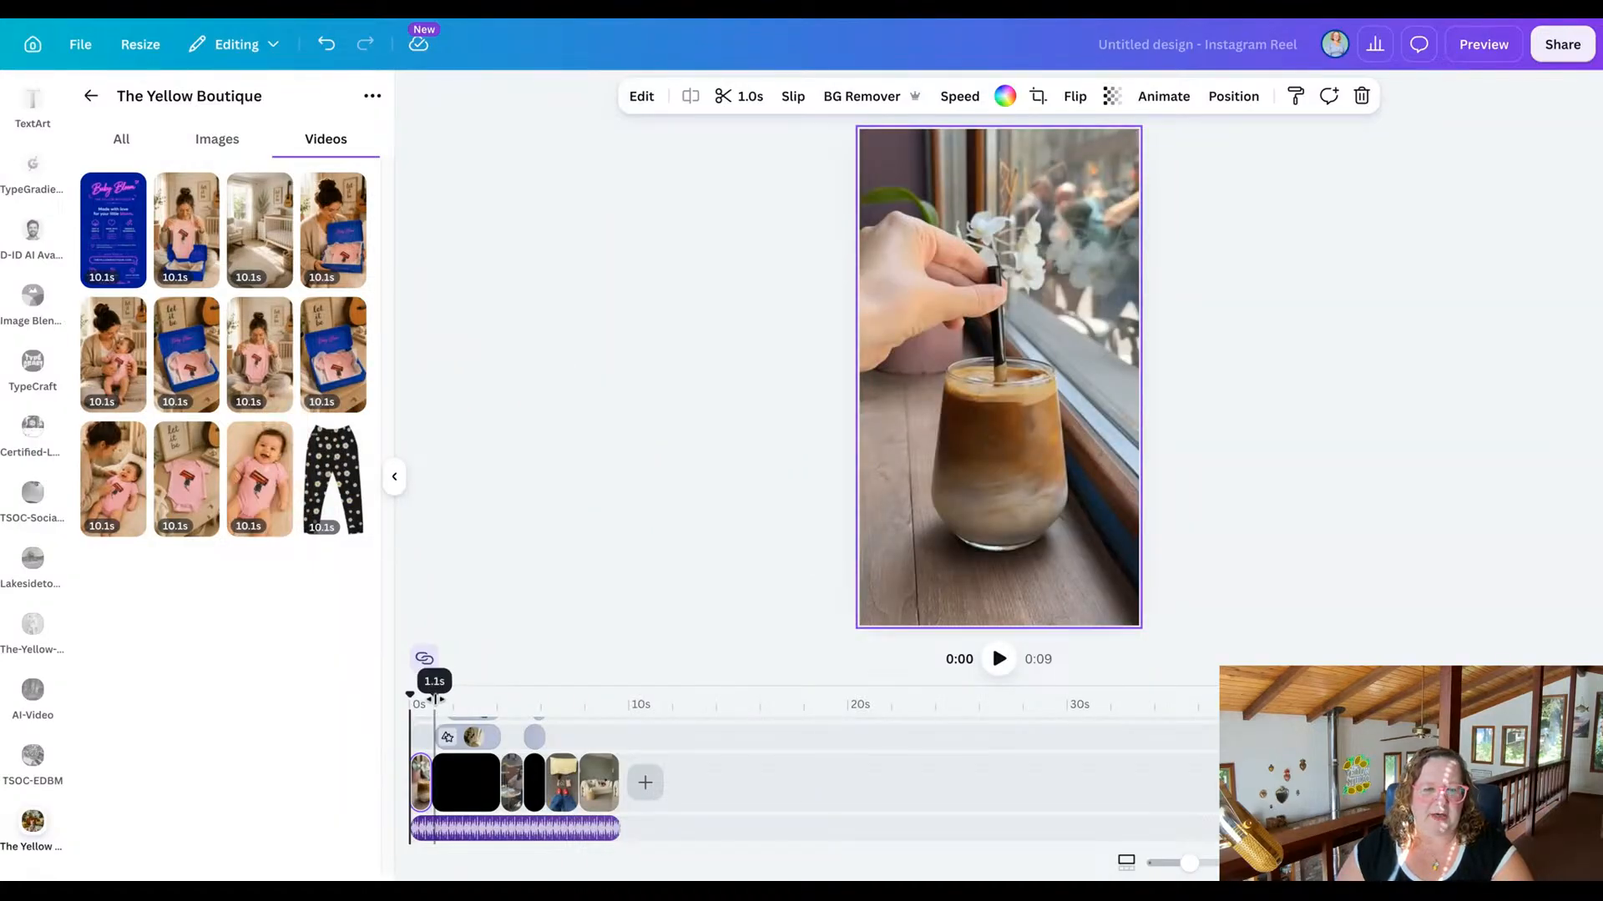
pyautogui.moveTo(409, 694)
pyautogui.mouseDown()
pyautogui.moveTo(584, 685)
pyautogui.moveTo(406, 690)
pyautogui.mouseUp()
pyautogui.moveTo(413, 681)
pyautogui.mouseDown()
pyautogui.moveTo(479, 681)
pyautogui.moveTo(410, 681)
pyautogui.mouseUp()
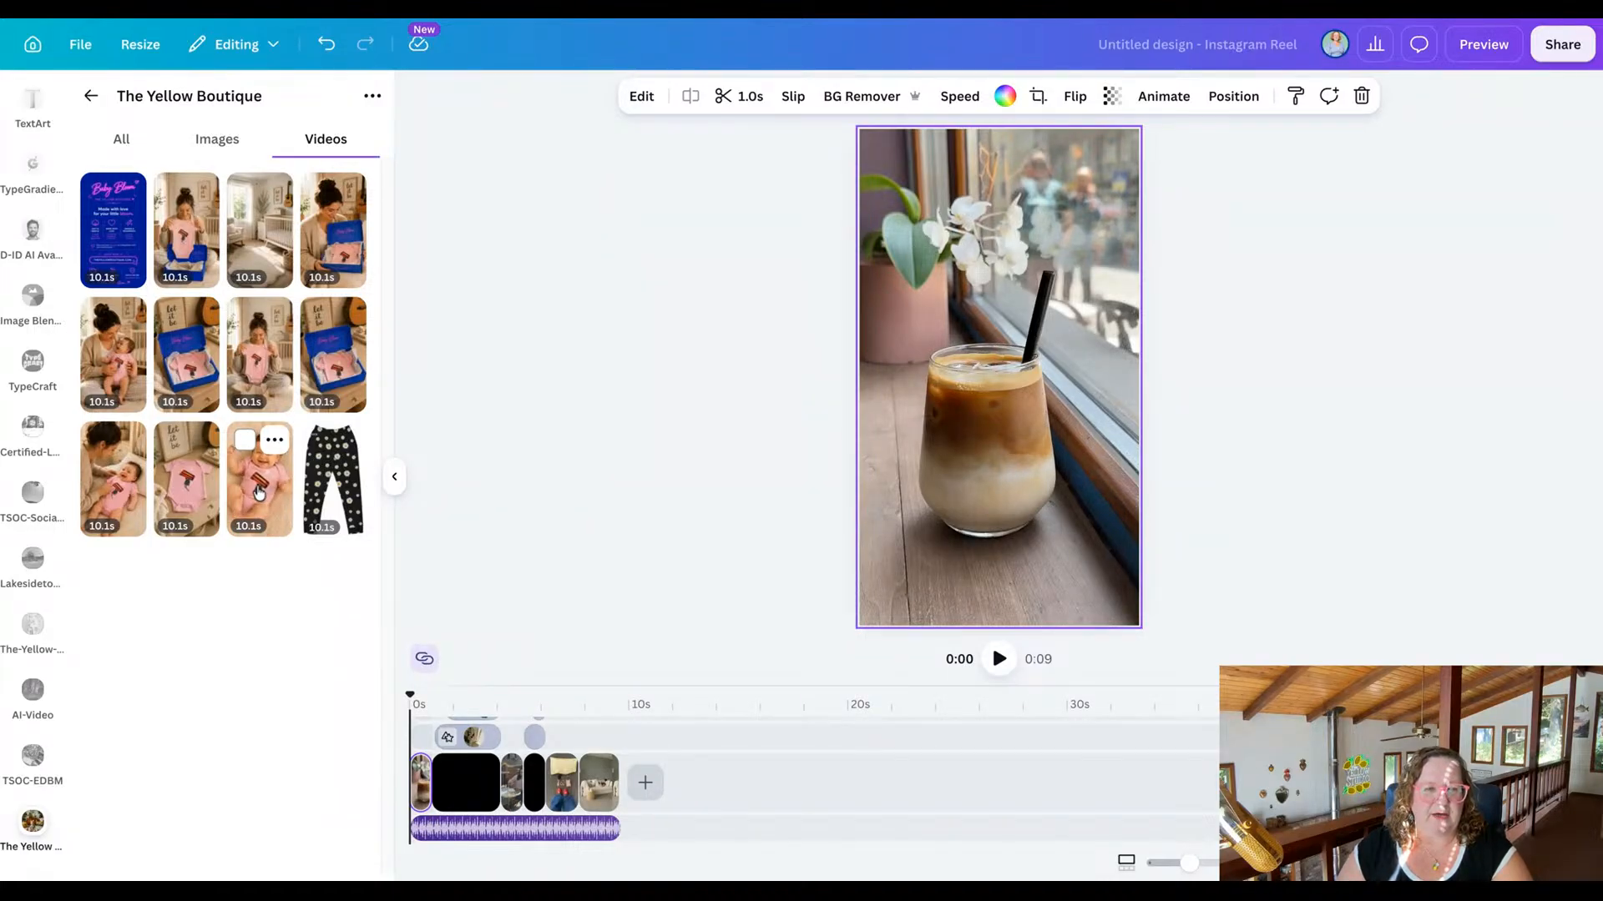
pyautogui.moveTo(260, 478); pyautogui.dragTo(914, 227)
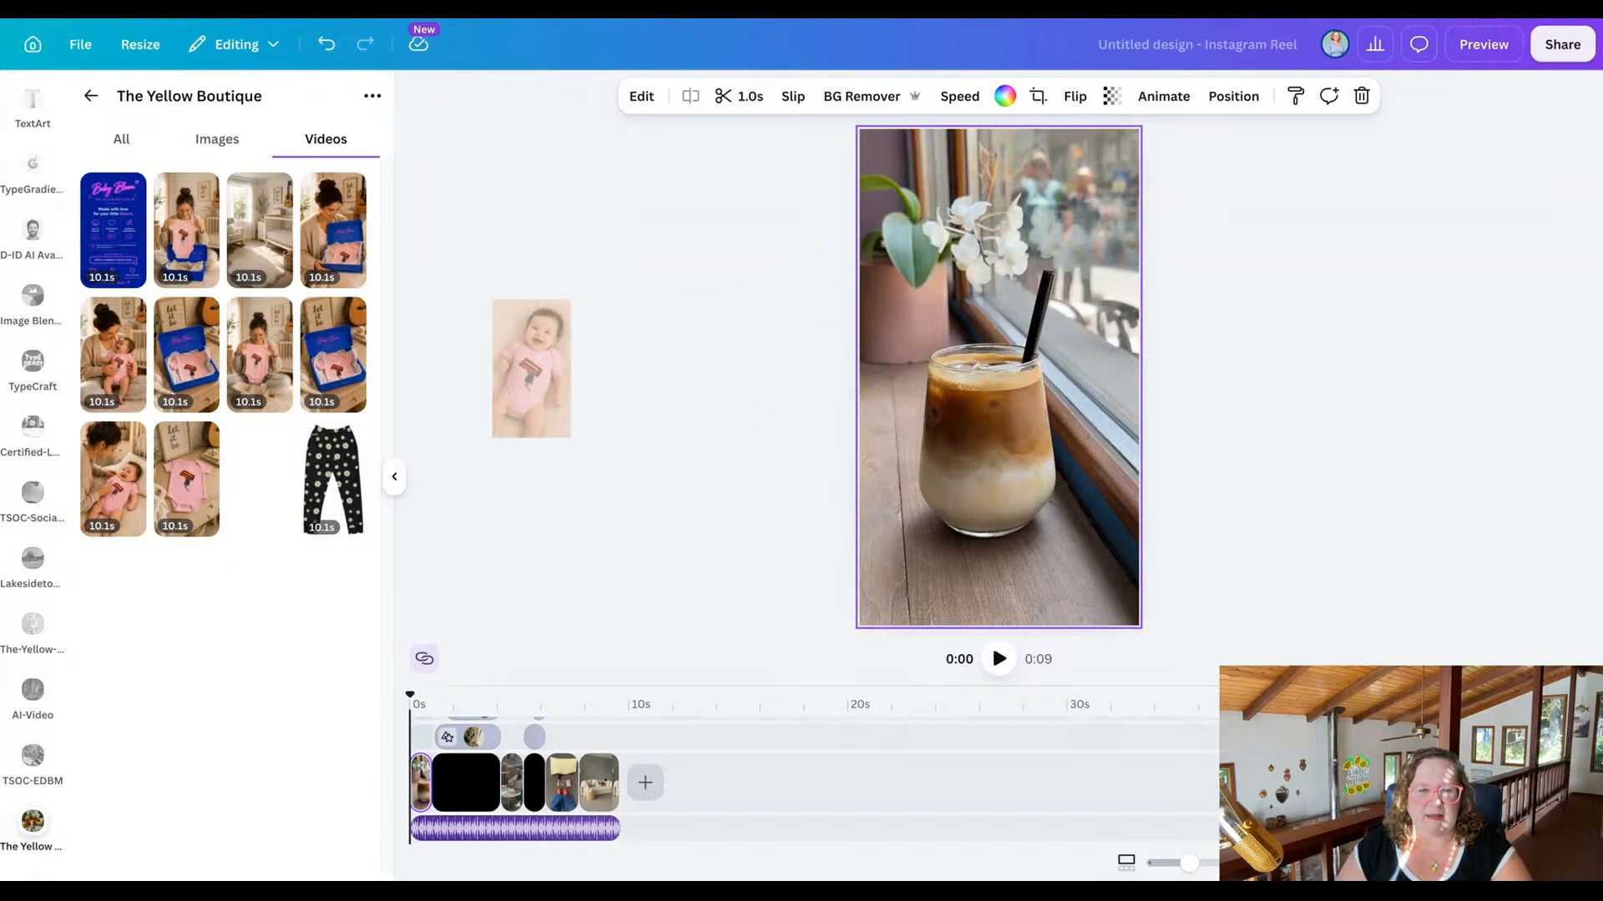
pyautogui.click(792, 477)
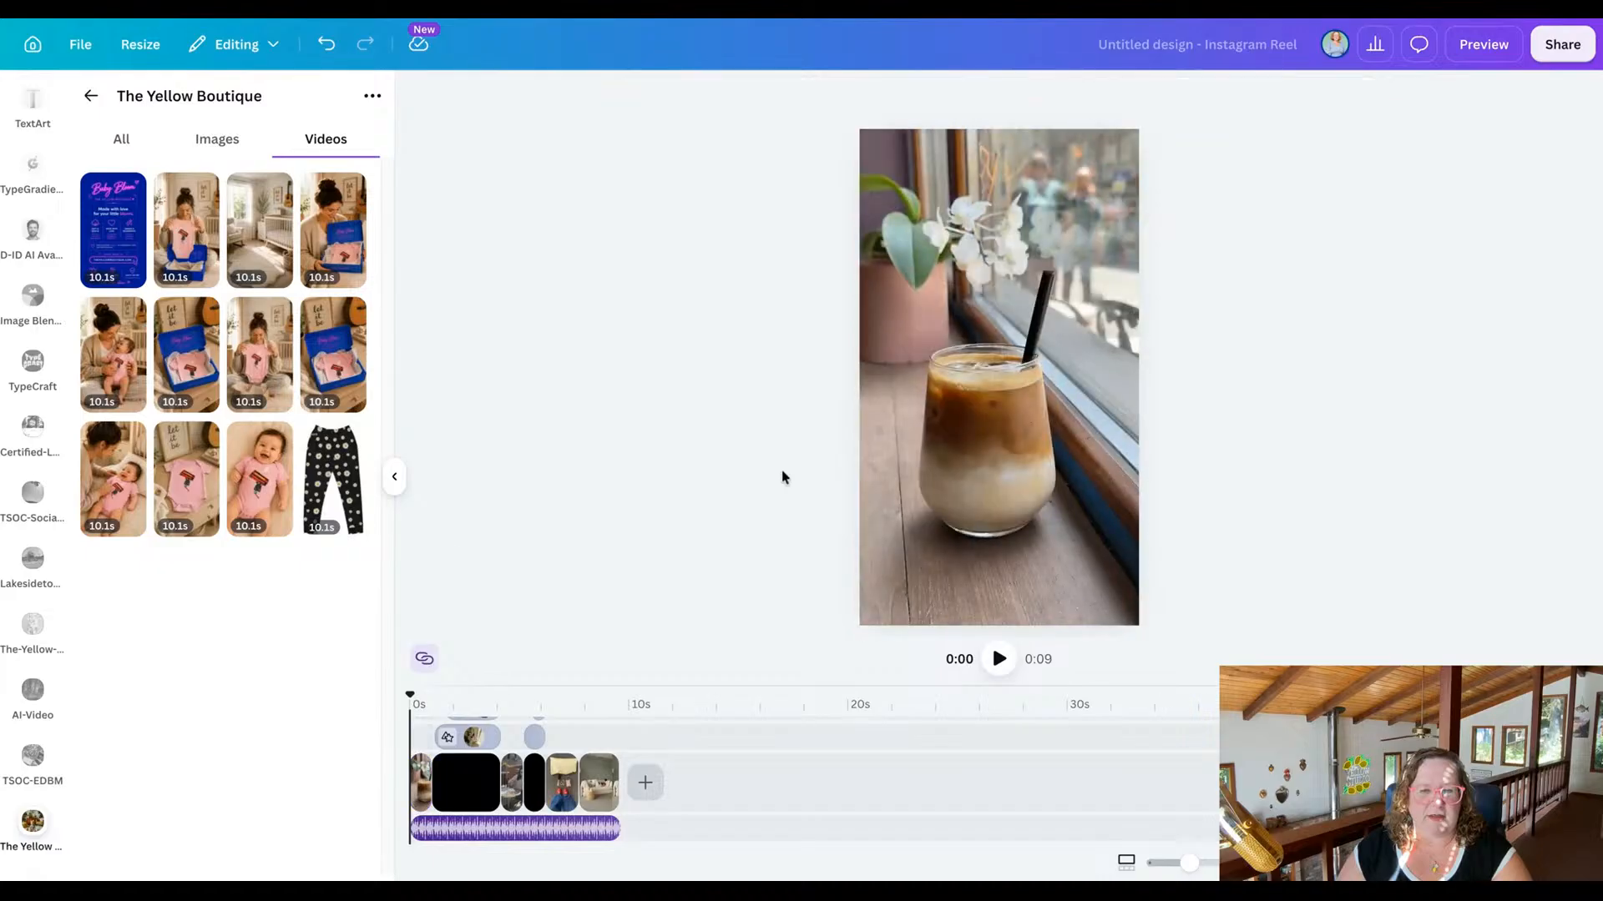
pyautogui.moveTo(261, 476); pyautogui.dragTo(1025, 336)
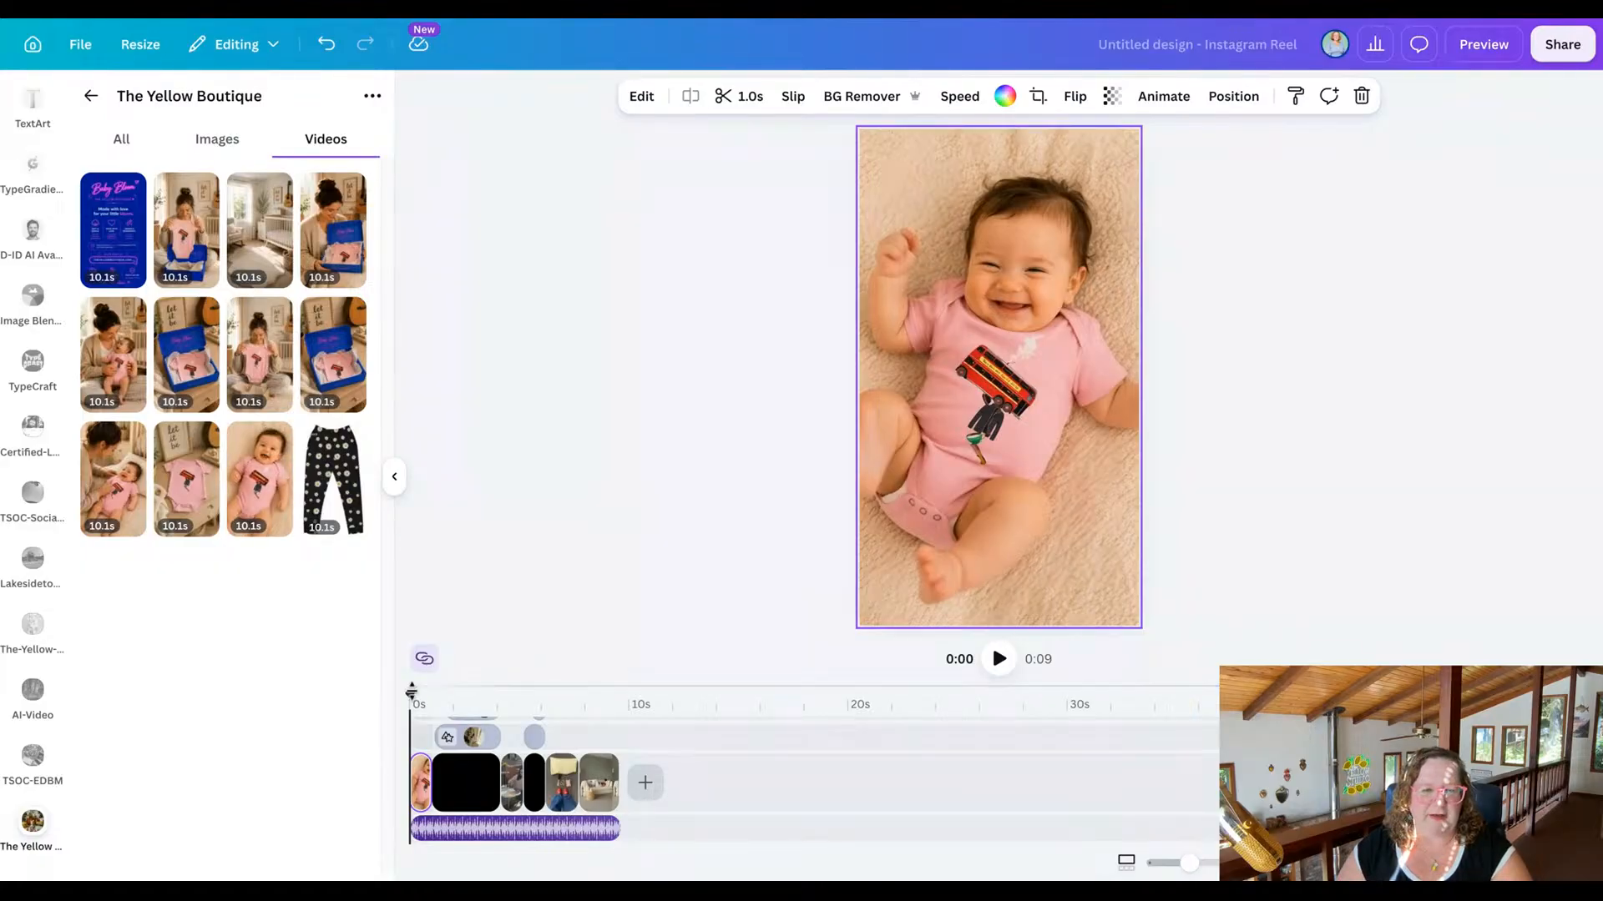
# Play the first seconds of the reel twice from the start to check the baby clip's timing.
pyautogui.click(997, 659)
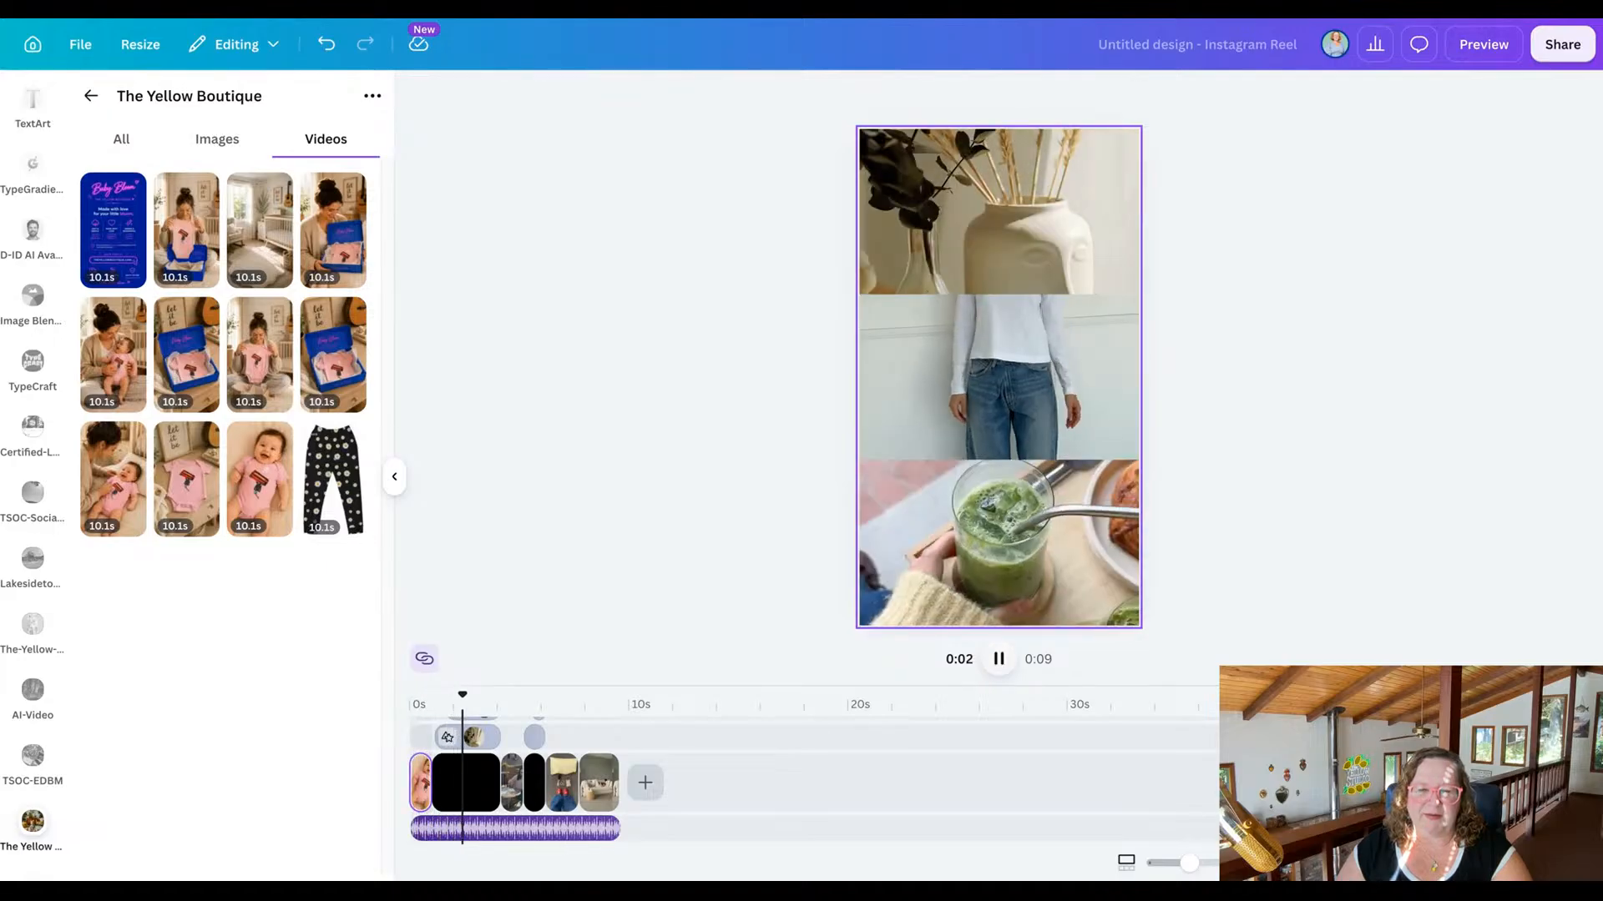
pyautogui.click(999, 659)
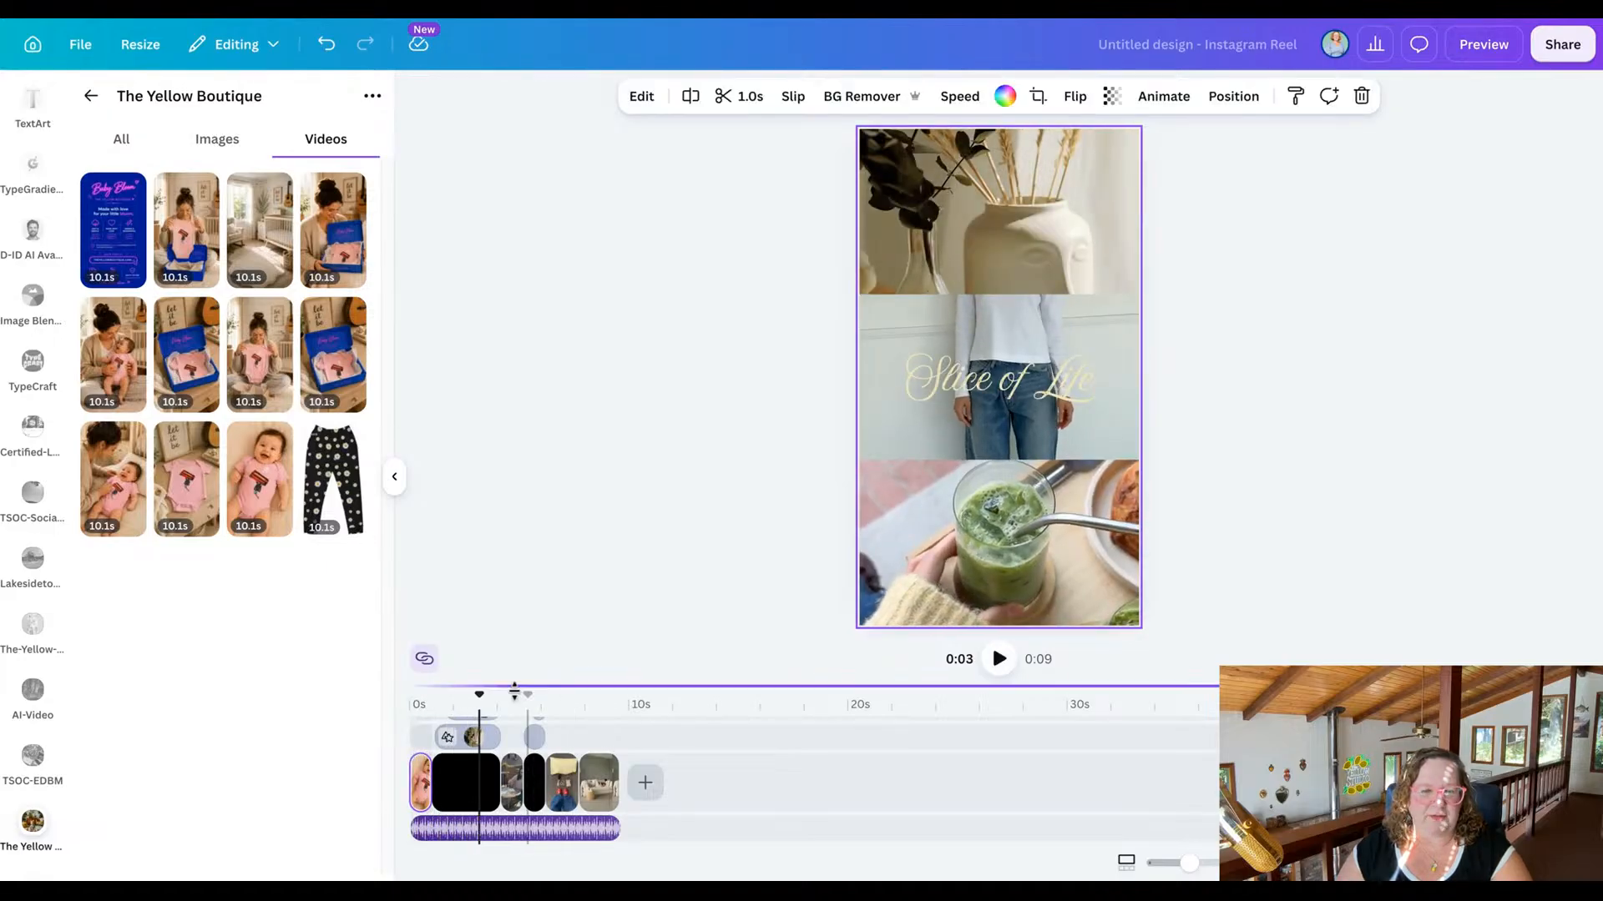
pyautogui.moveTo(479, 693); pyautogui.dragTo(411, 693)
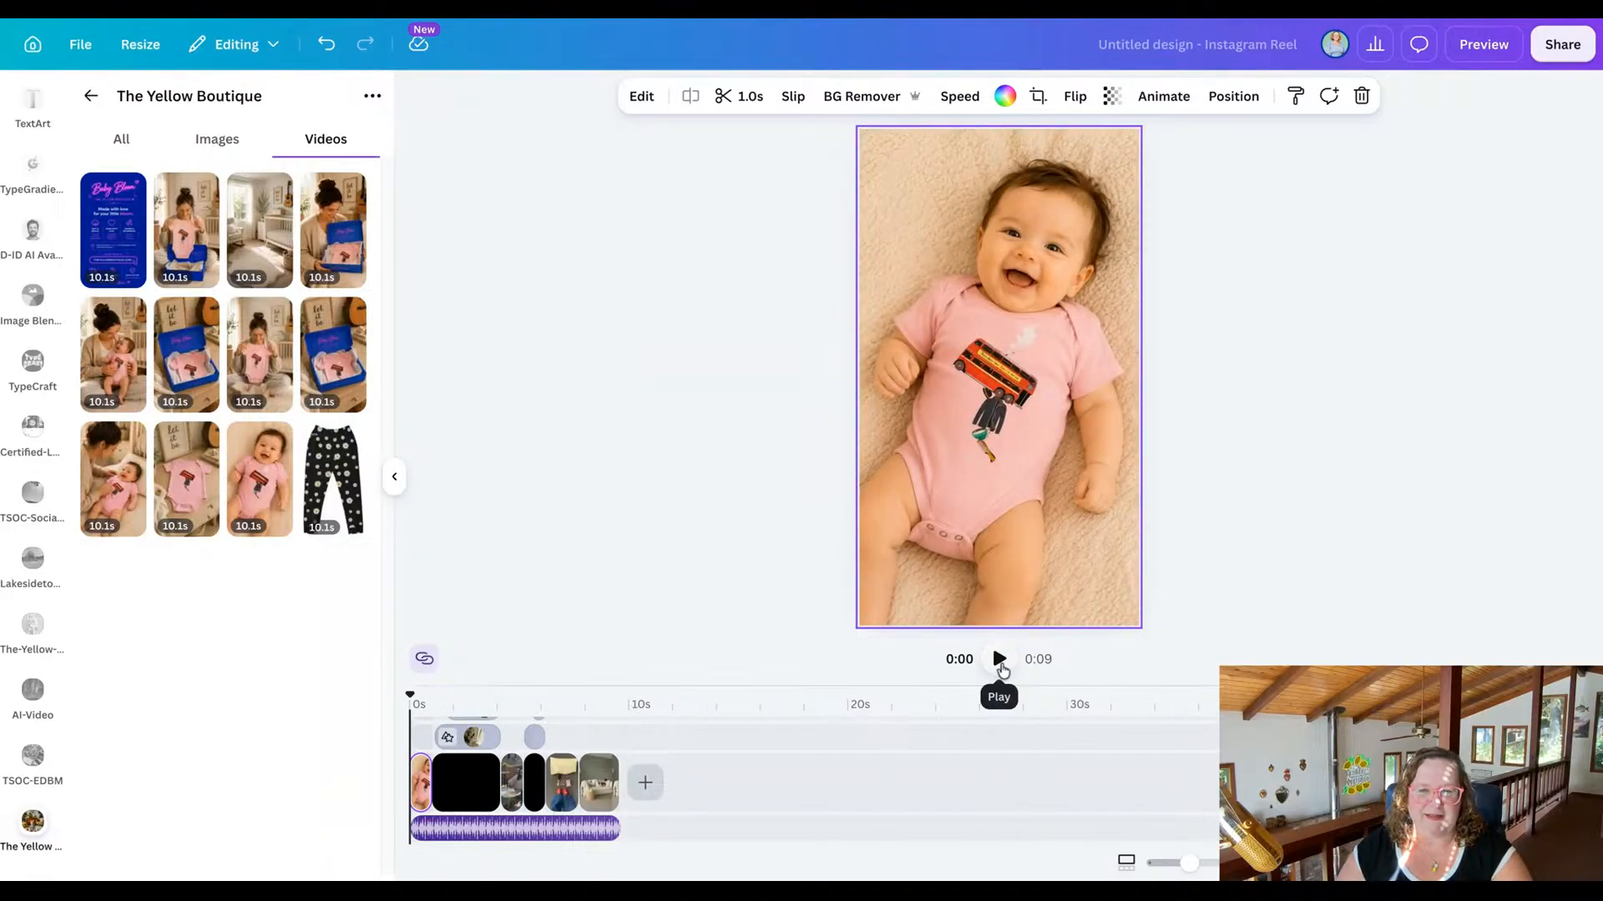
pyautogui.click(999, 661)
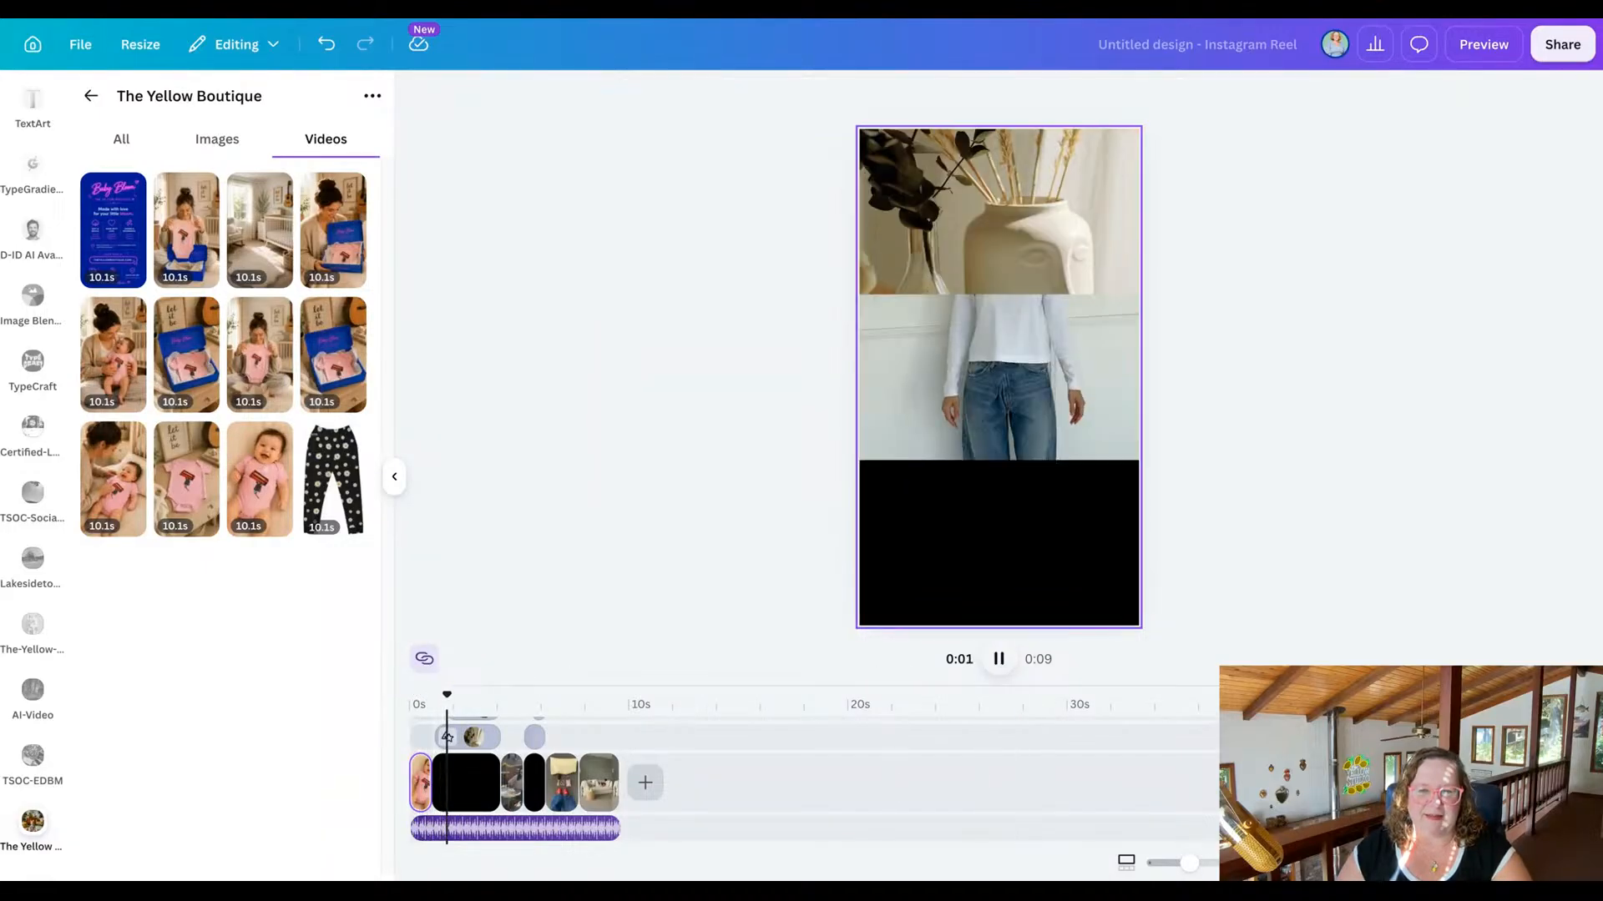
pyautogui.click(999, 659)
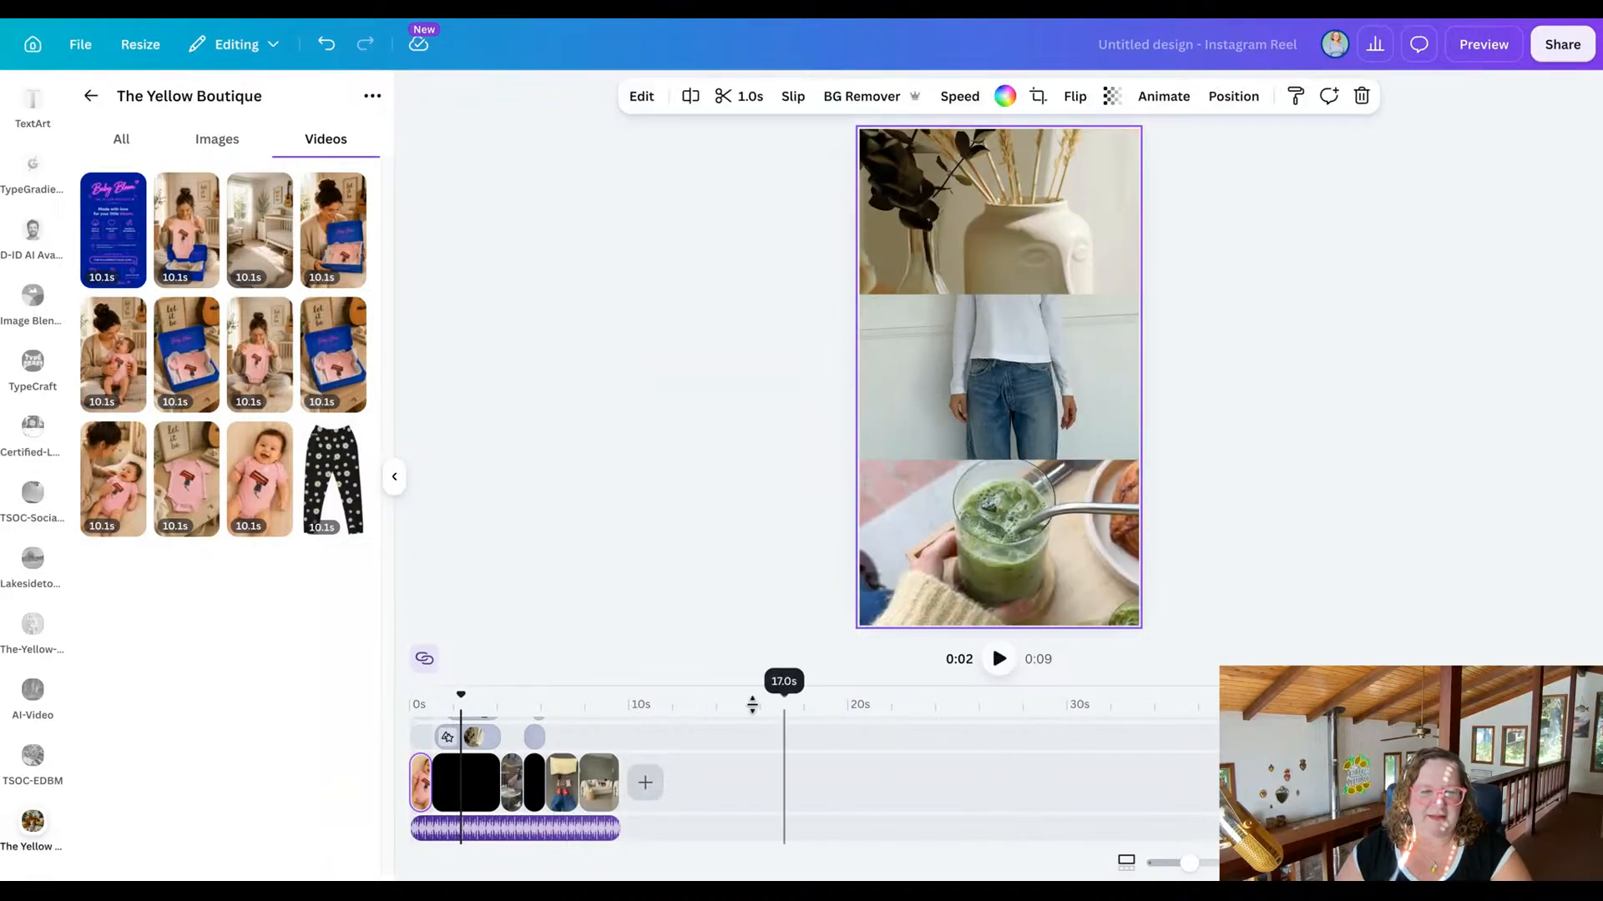
# Extend the opening baby clip on the timeline to 1.6 seconds.
pyautogui.click(424, 788)
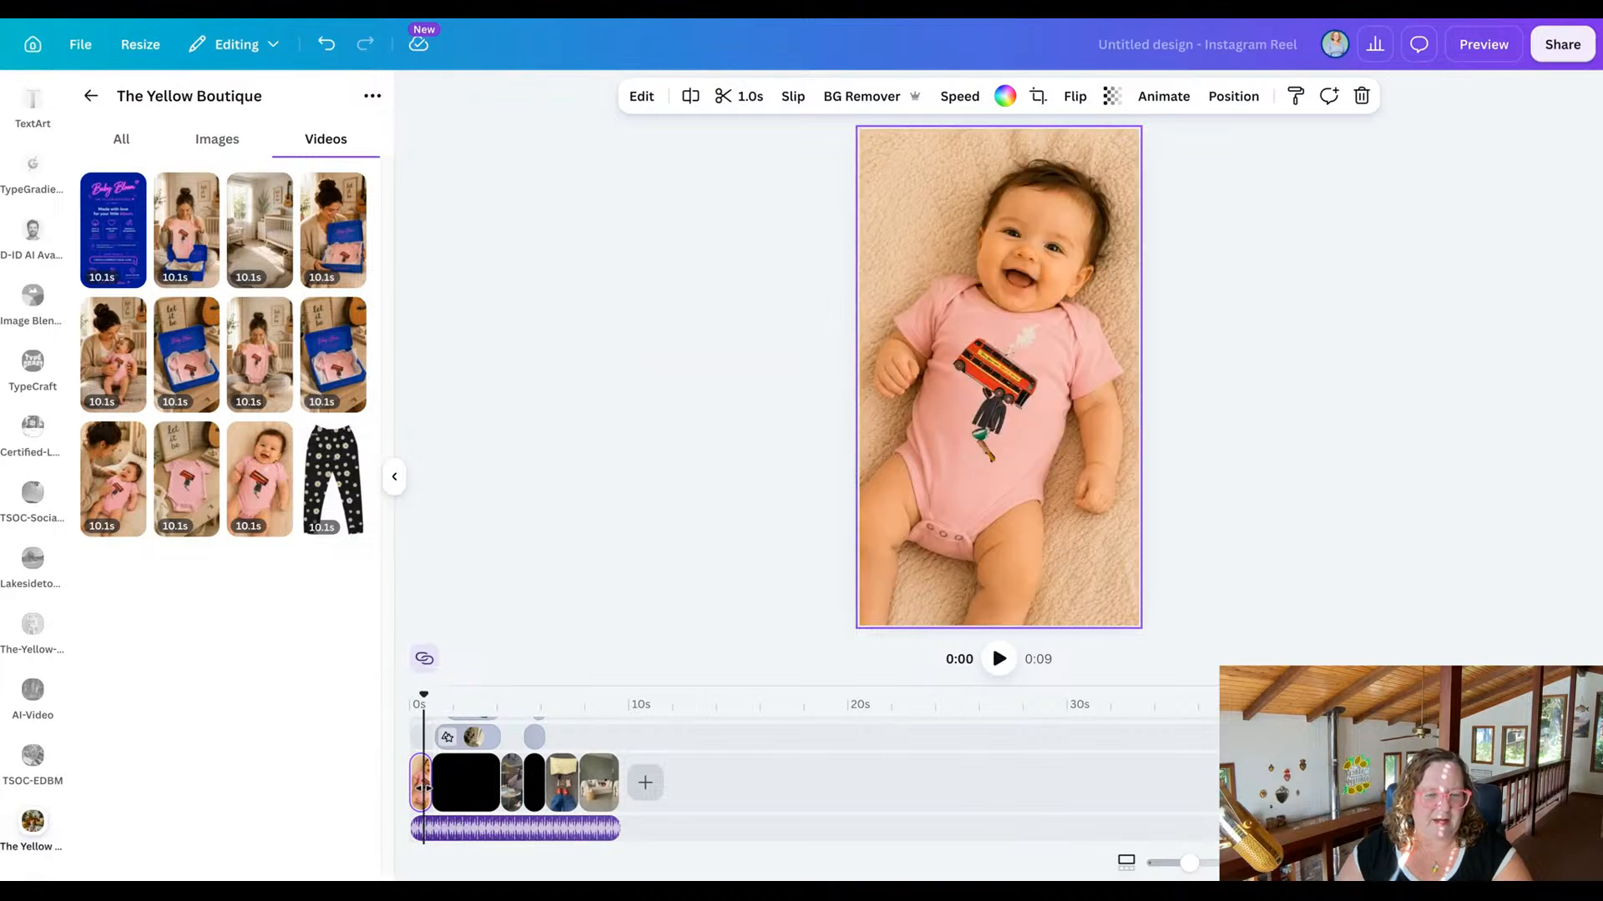
pyautogui.moveTo(423, 788); pyautogui.dragTo(437, 788)
pyautogui.scroll(3, 437, 788)
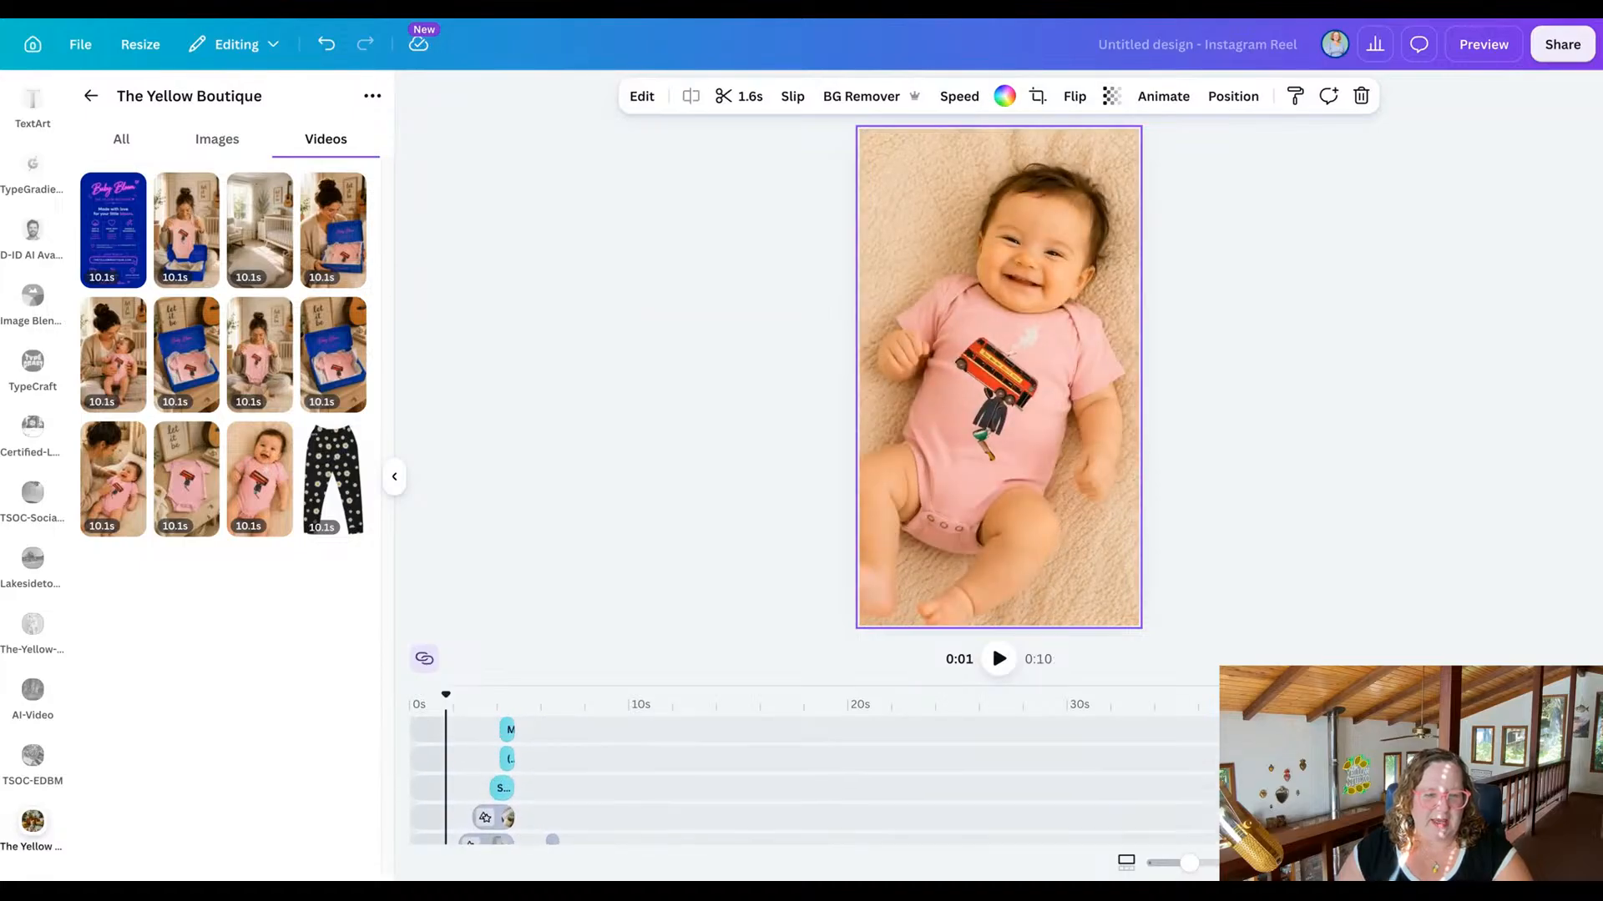
pyautogui.scroll(-5, 808, 781)
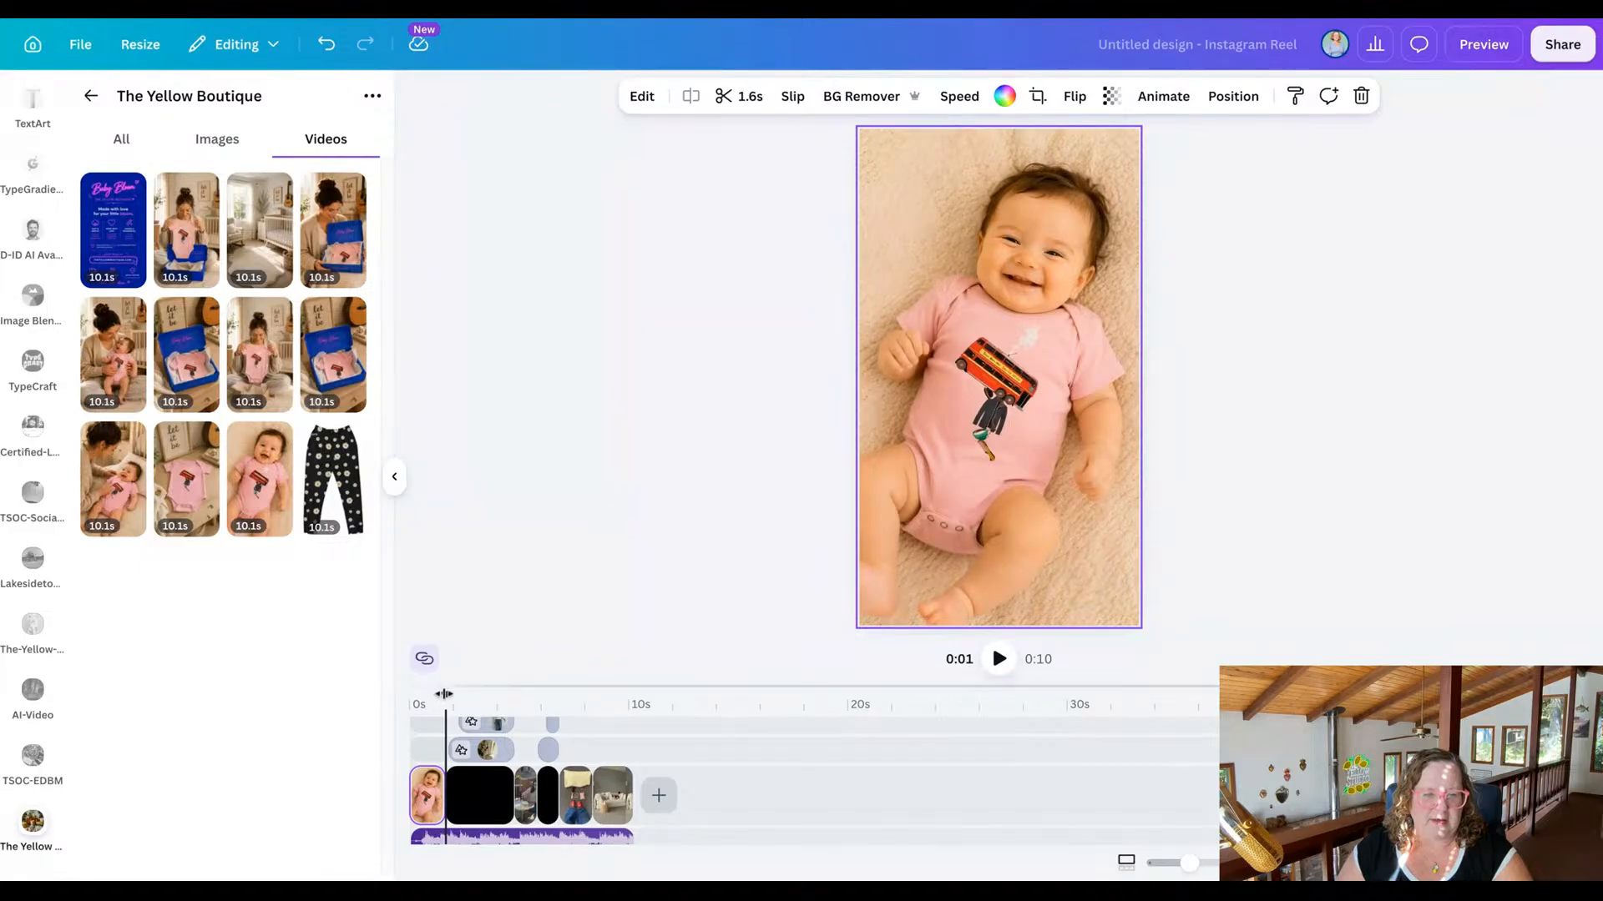
# Play the reel from the start through the title scene to review the lengthened opening clip.
pyautogui.moveTo(443, 694); pyautogui.dragTo(390, 698)
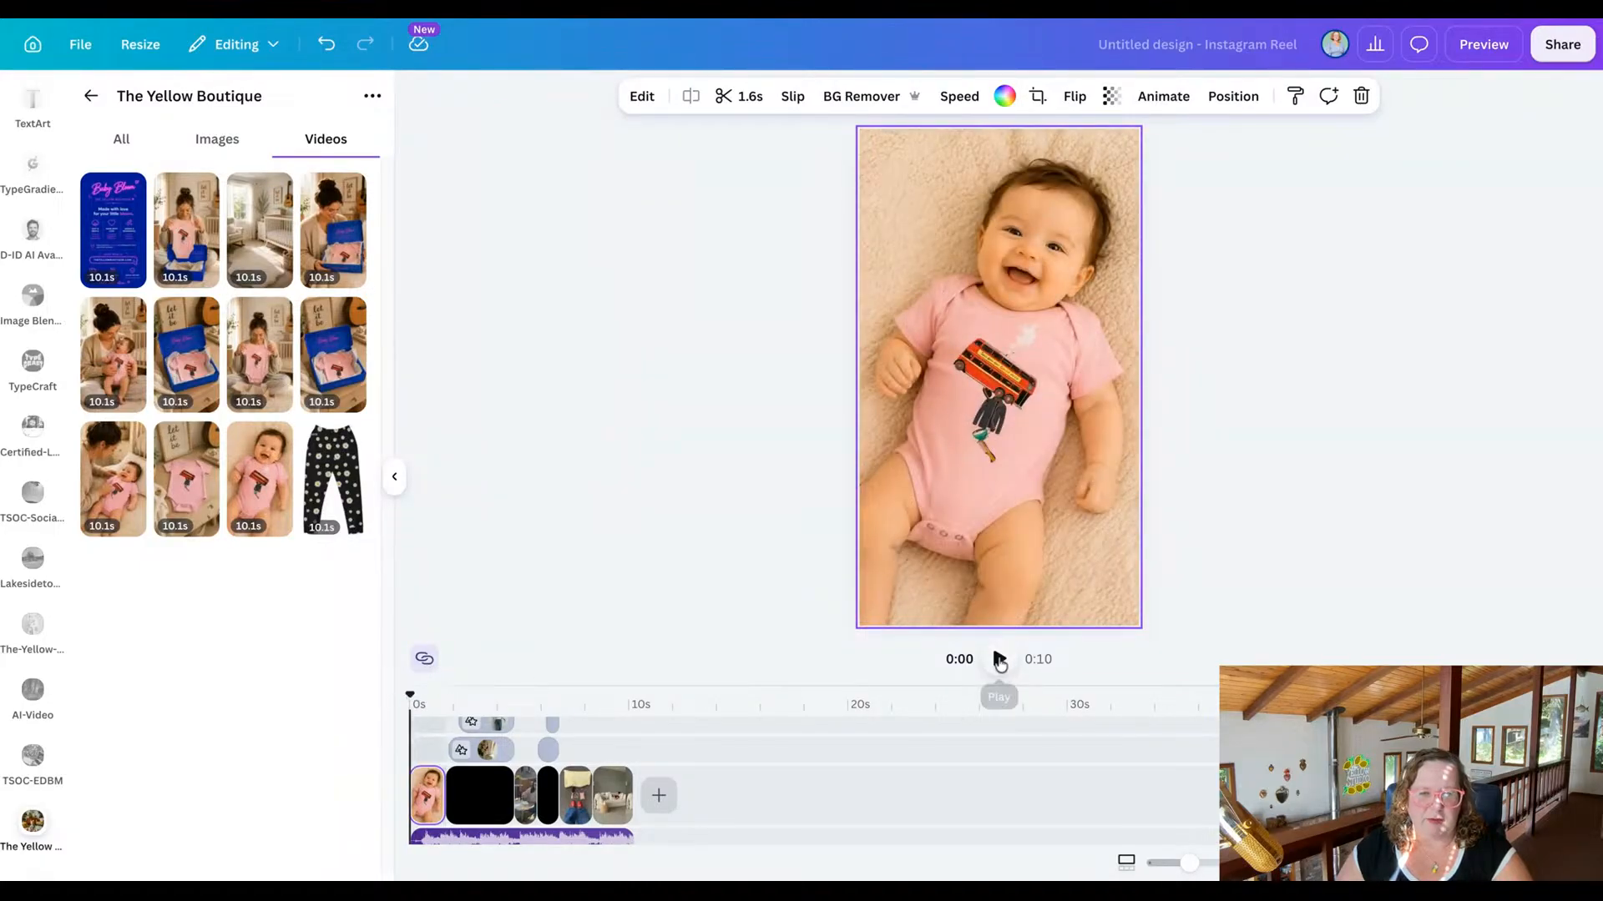
pyautogui.click(999, 659)
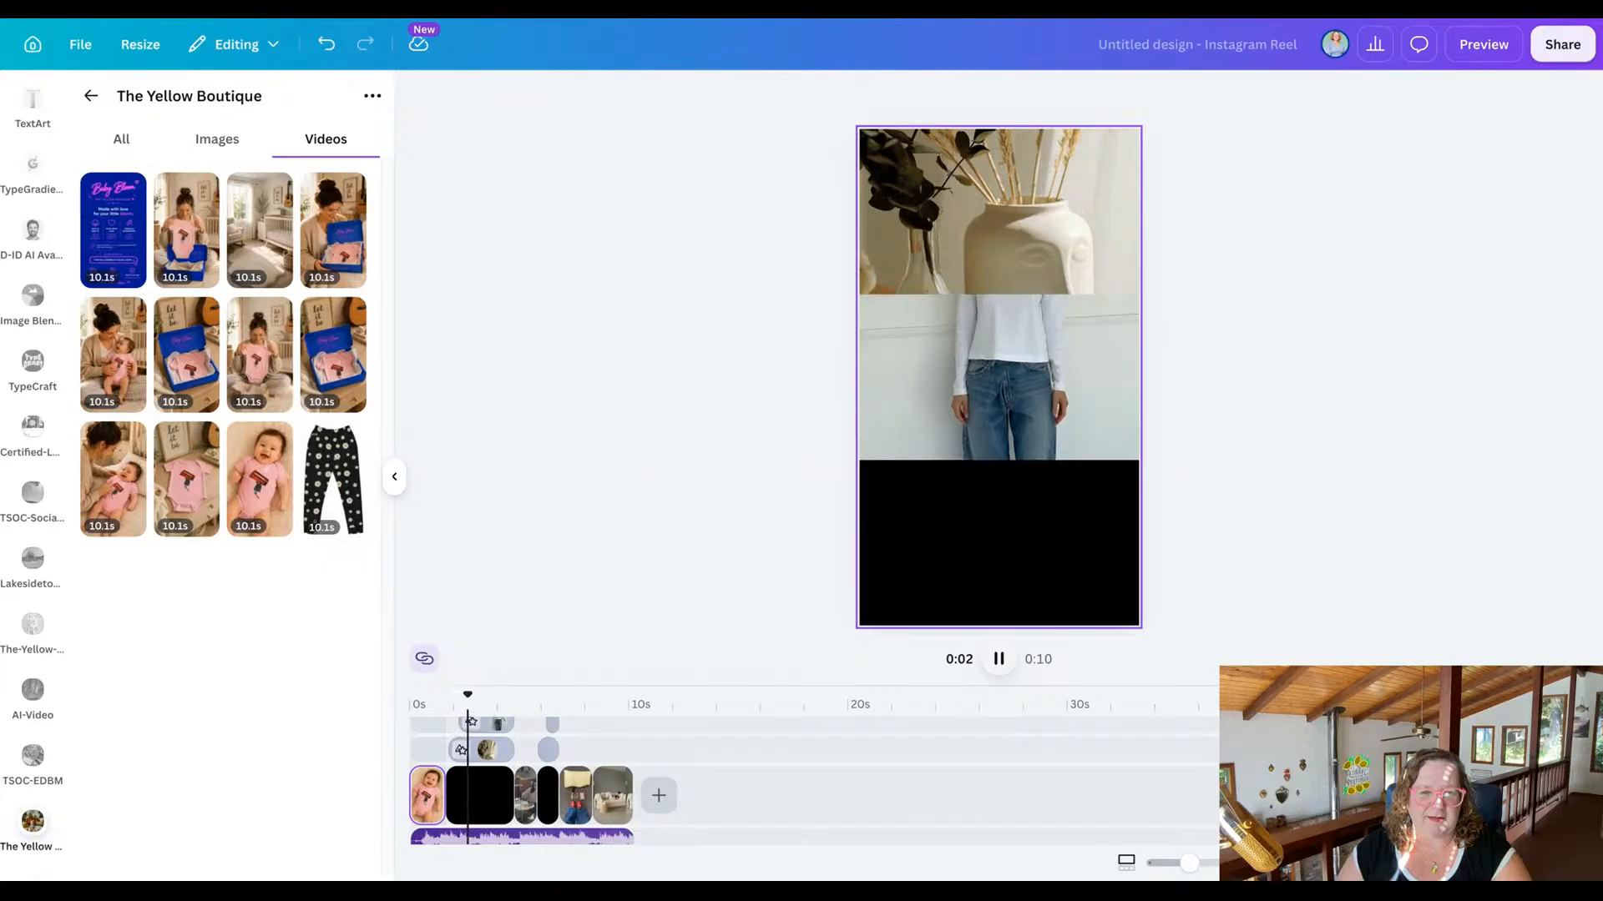
pyautogui.press('space')
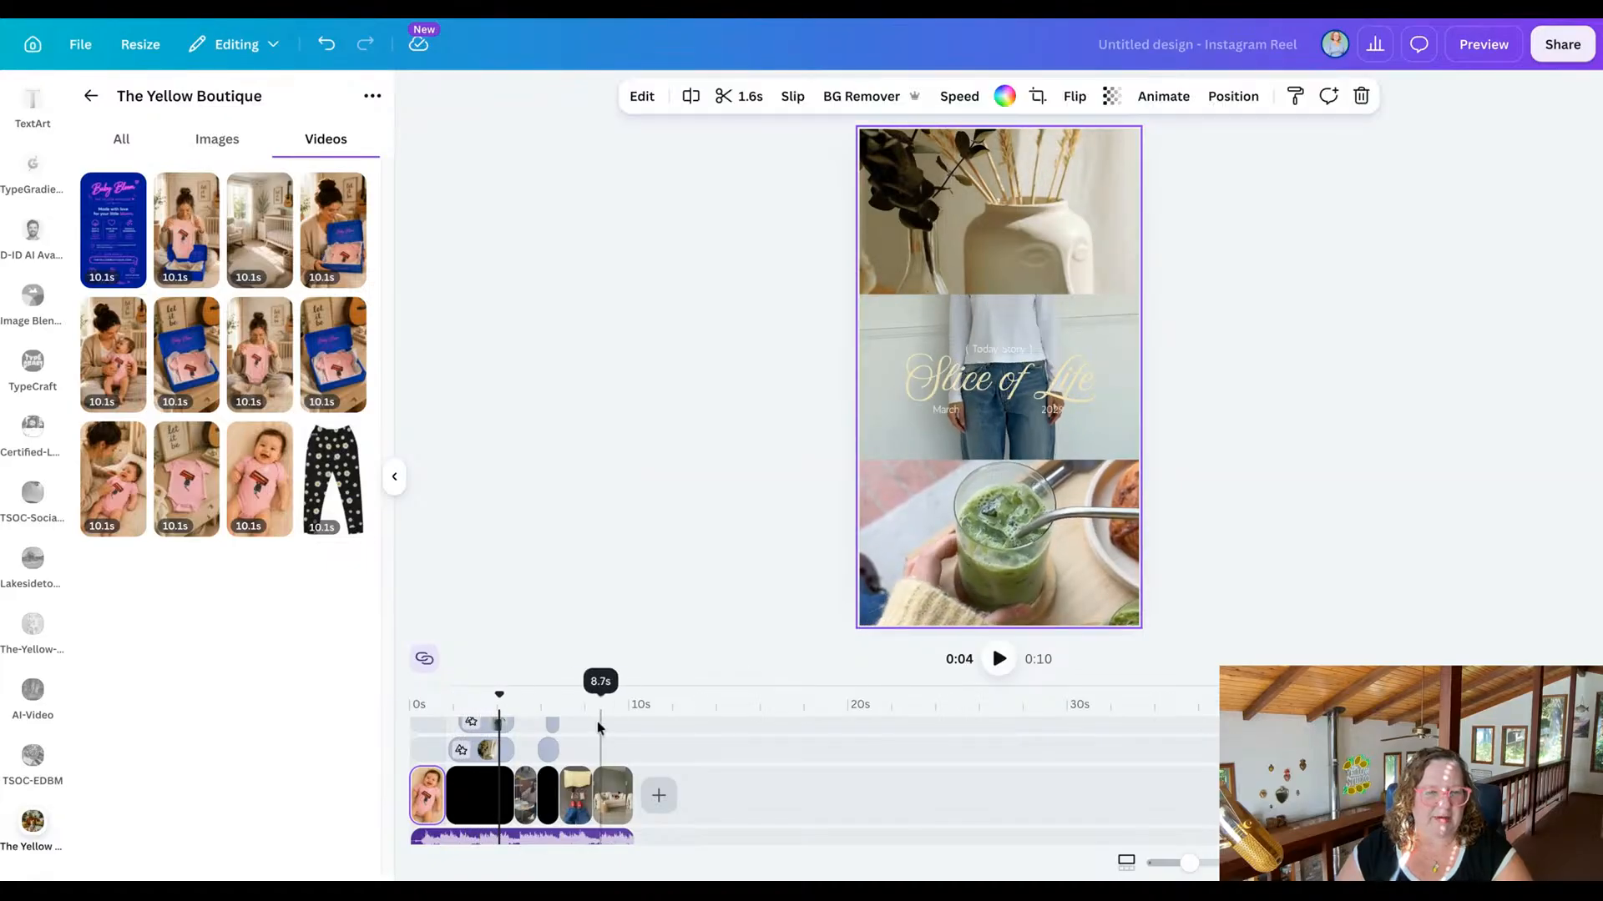
# Inspect the timeline's layered clips and text, scrubbing from the title scene back to where the vase clip appears alone.
pyautogui.moveTo(499, 693)
pyautogui.mouseDown()
pyautogui.moveTo(437, 694)
pyautogui.moveTo(497, 695)
pyautogui.moveTo(480, 694)
pyautogui.mouseUp()
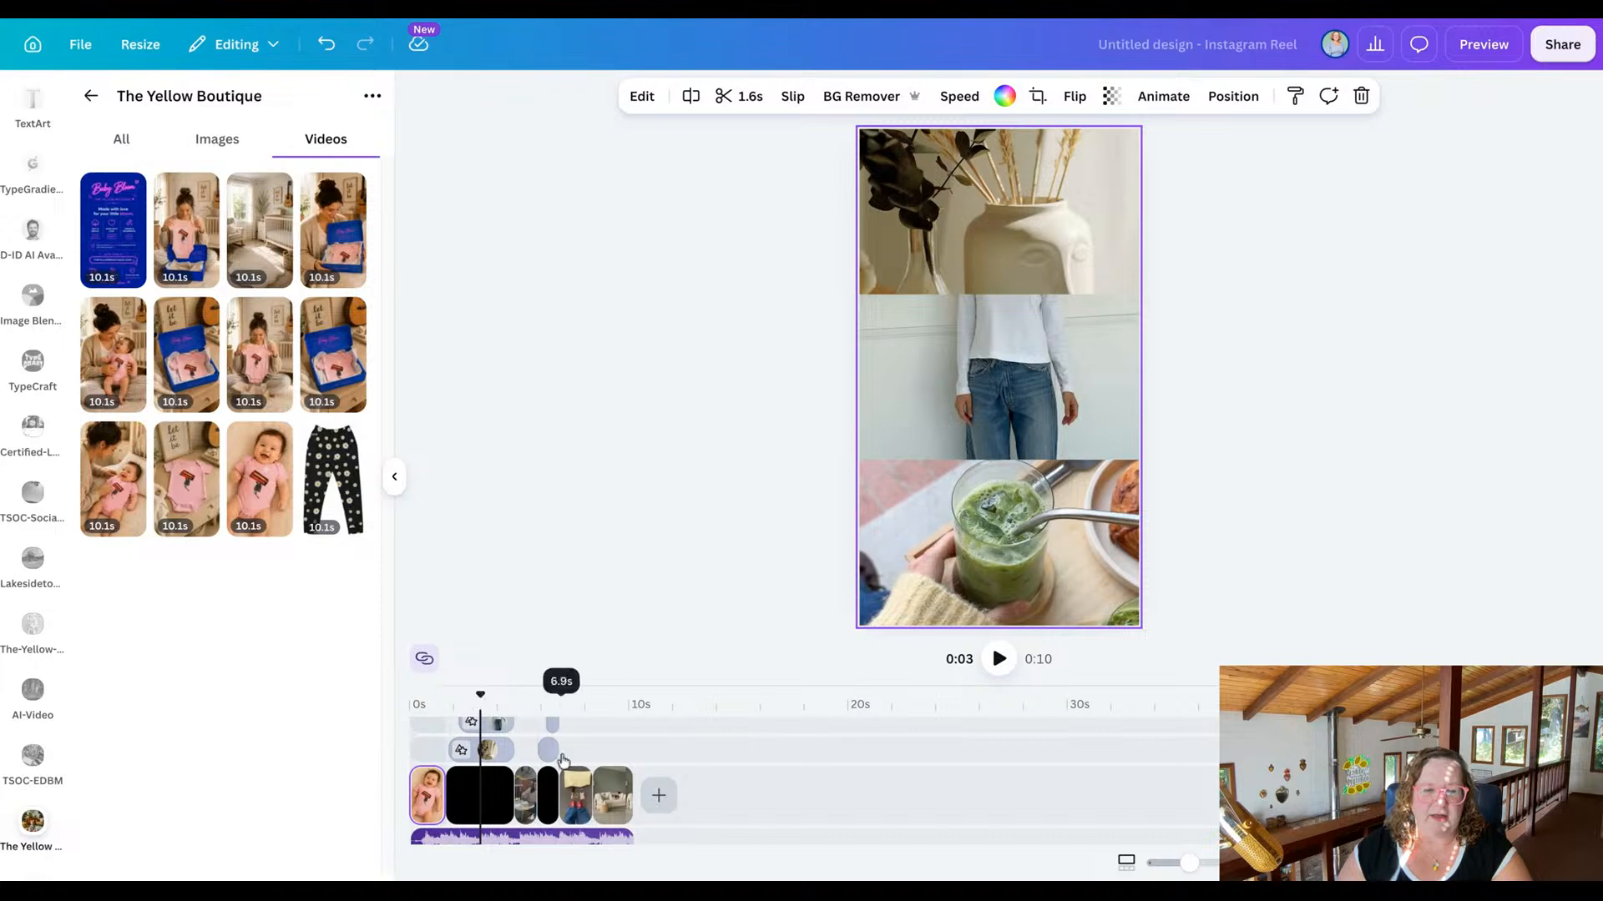
pyautogui.moveTo(662, 683); pyautogui.dragTo(672, 515)
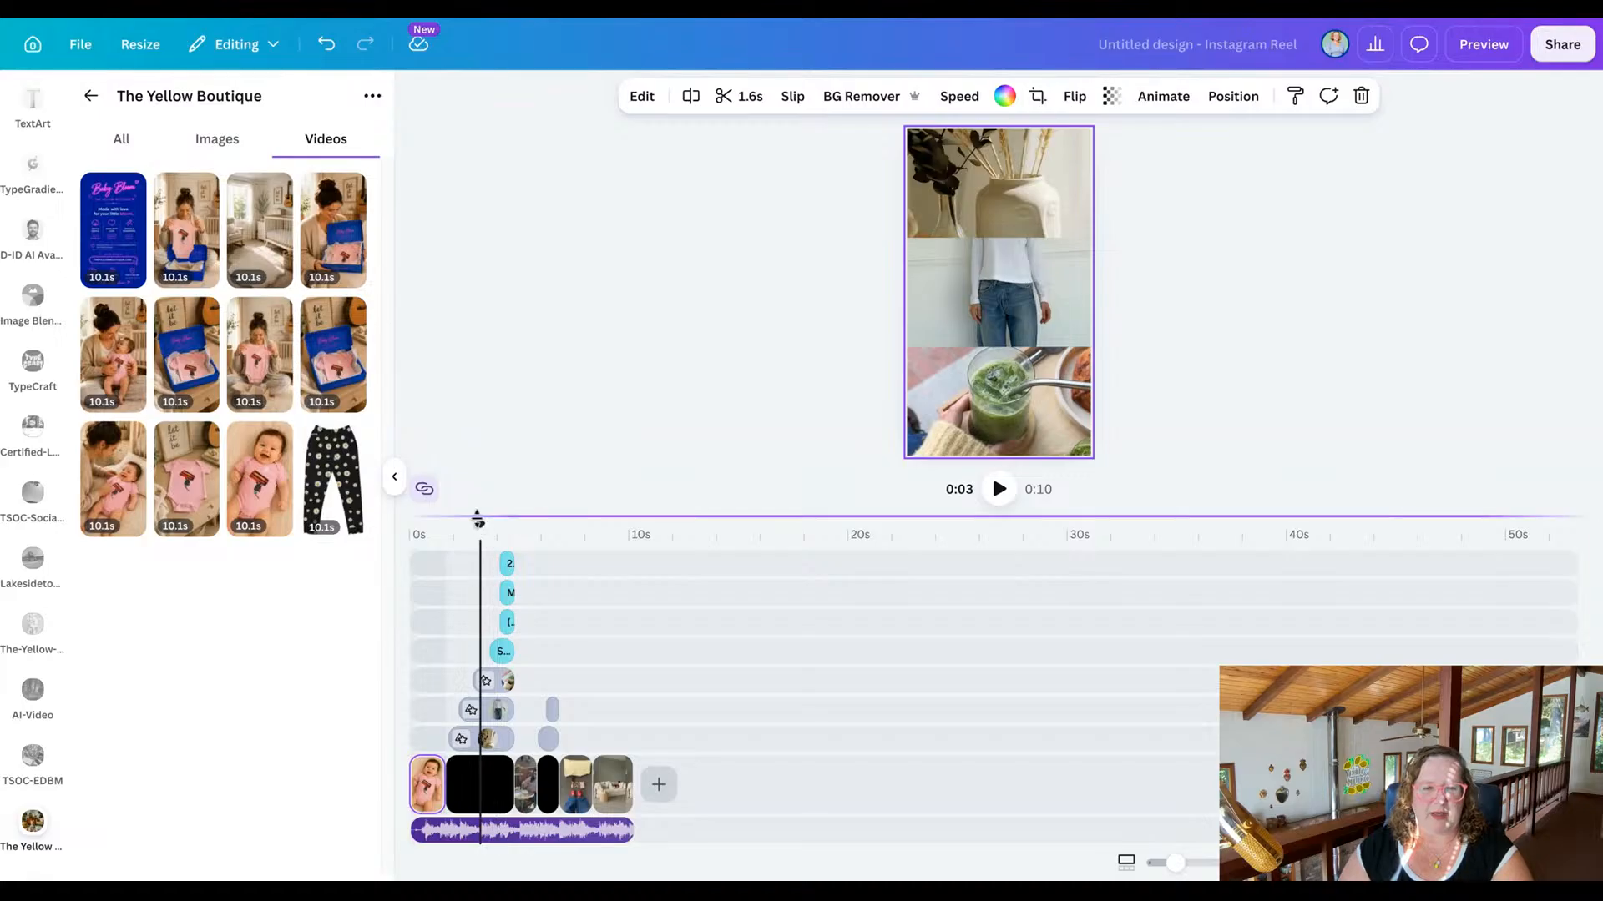
pyautogui.moveTo(480, 524); pyautogui.dragTo(448, 526)
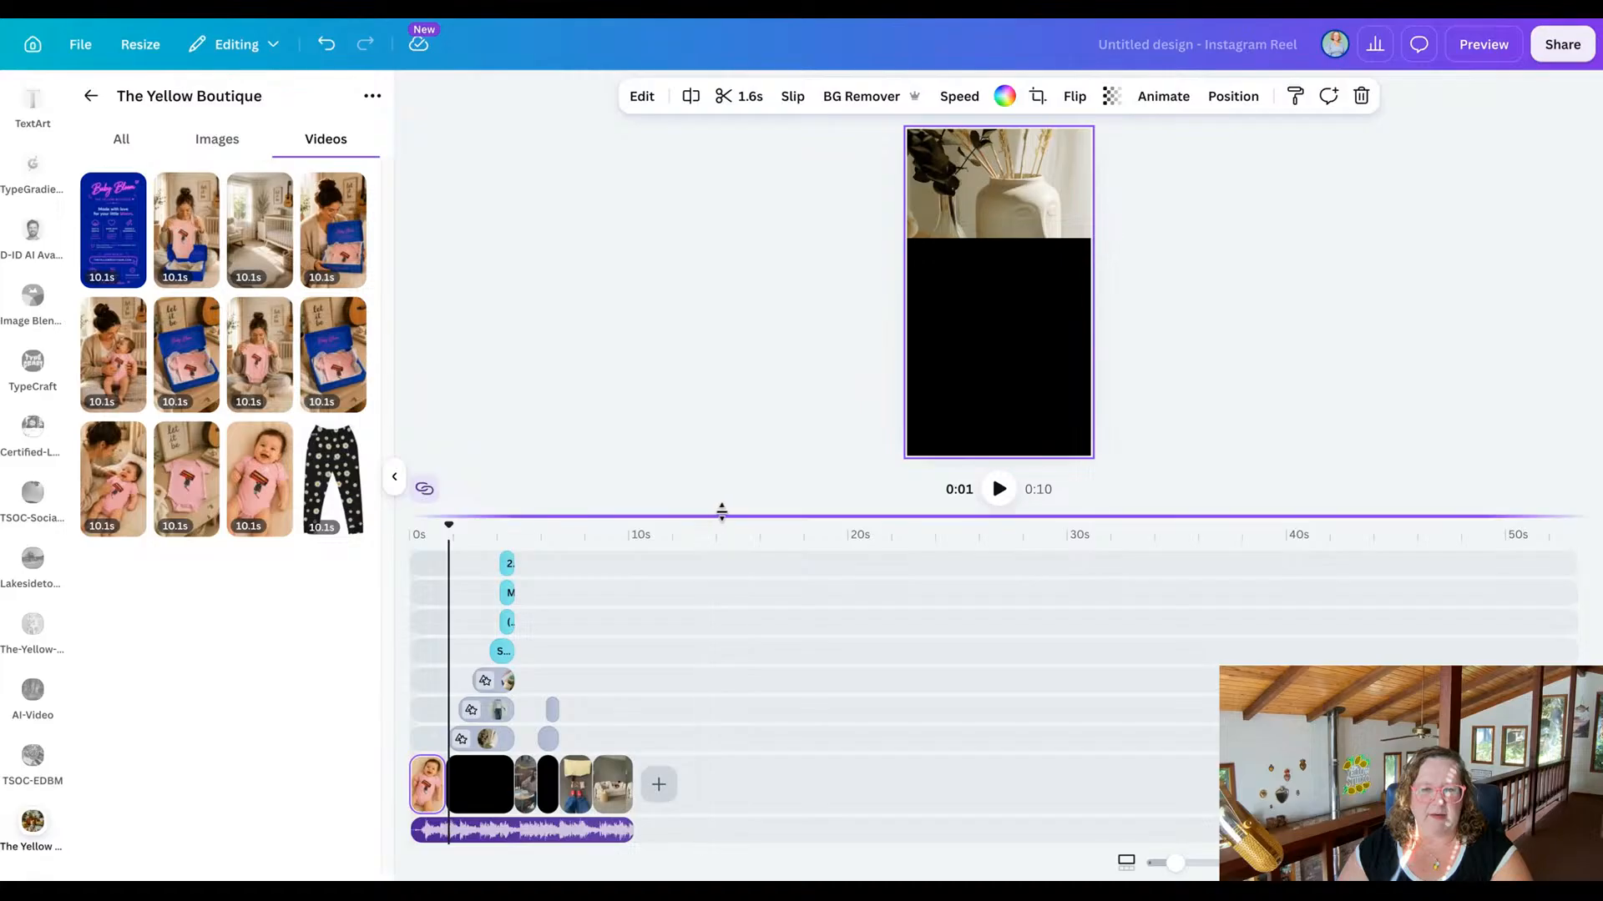
pyautogui.moveTo(722, 512); pyautogui.dragTo(724, 645)
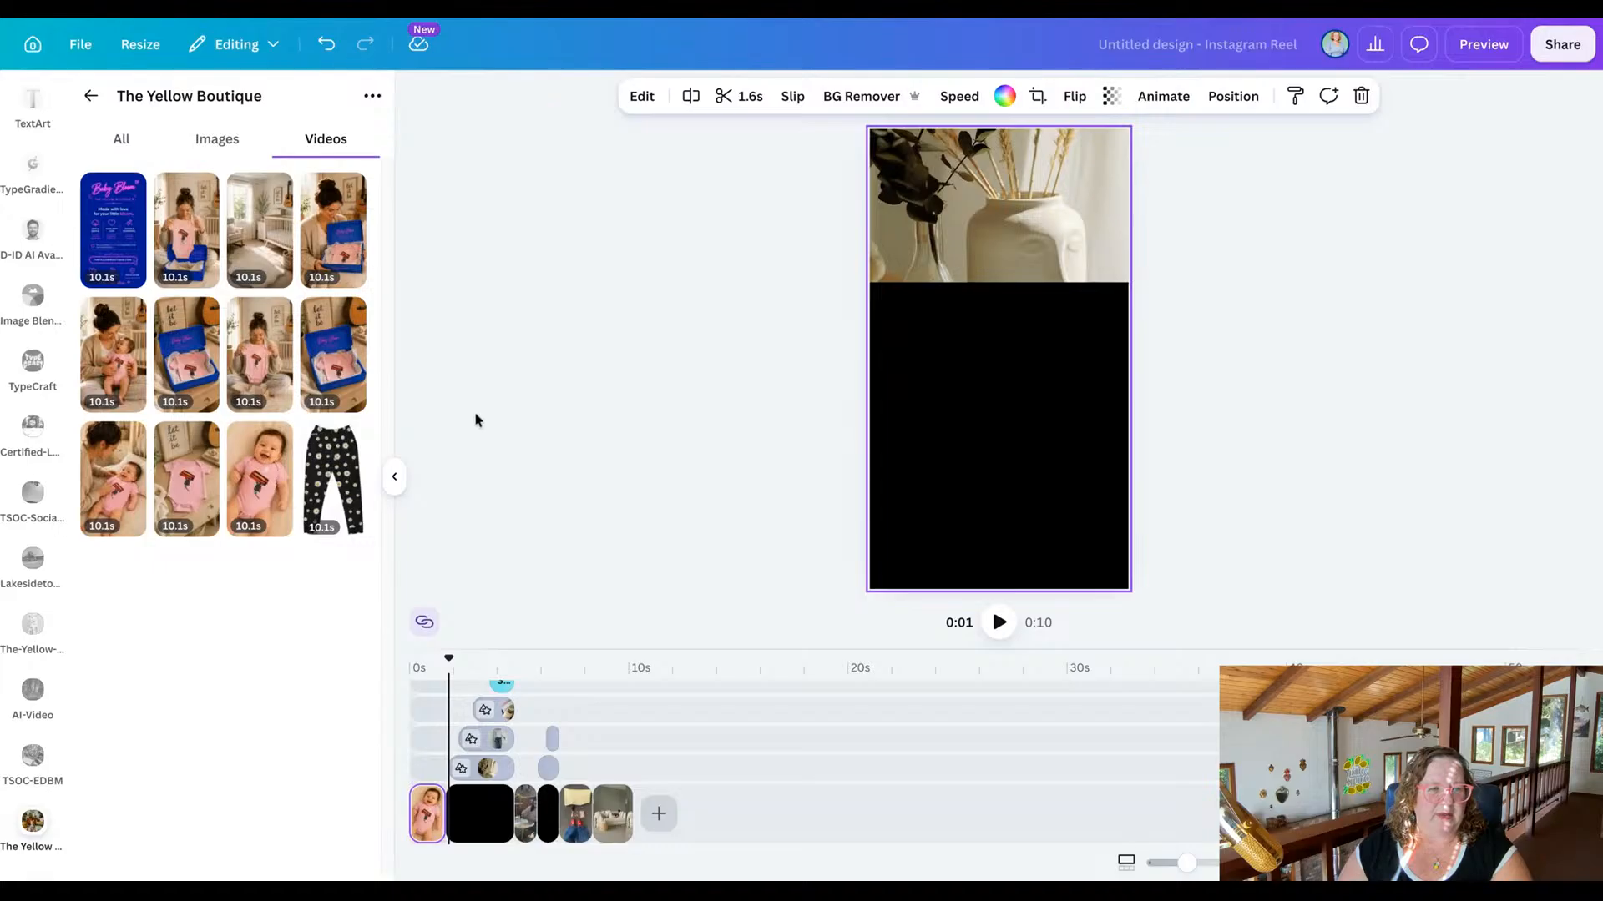
# Look through The Yellow Boutique's images for a baby photo to use in the three-part scene.
pyautogui.click(215, 138)
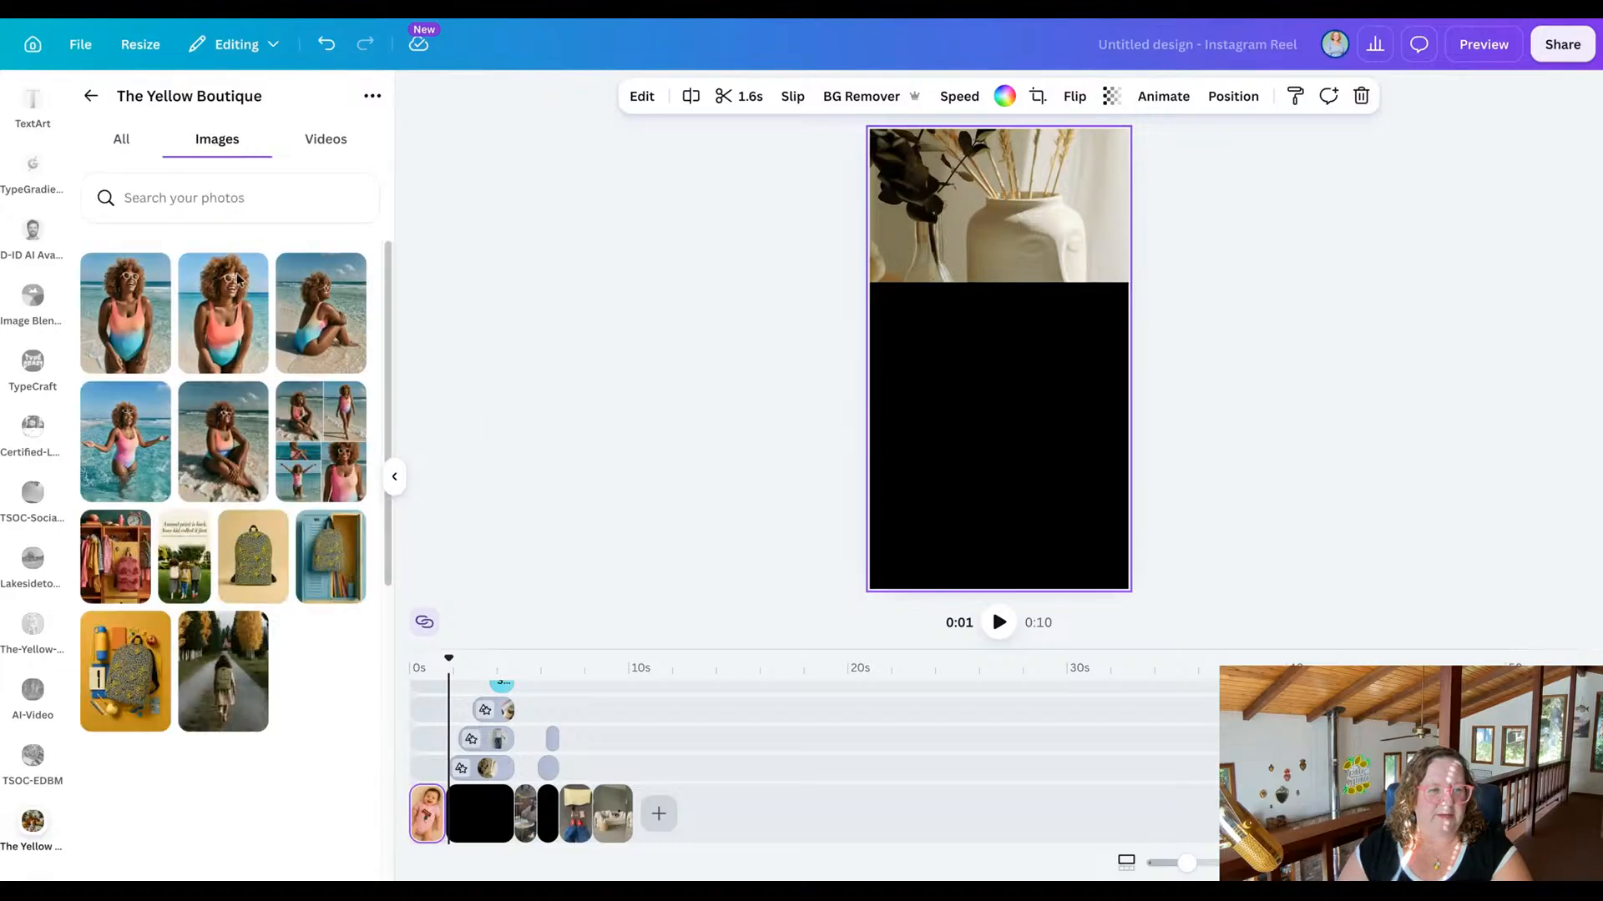
pyautogui.scroll(-5, 290, 531)
pyautogui.scroll(-5, 290, 531)
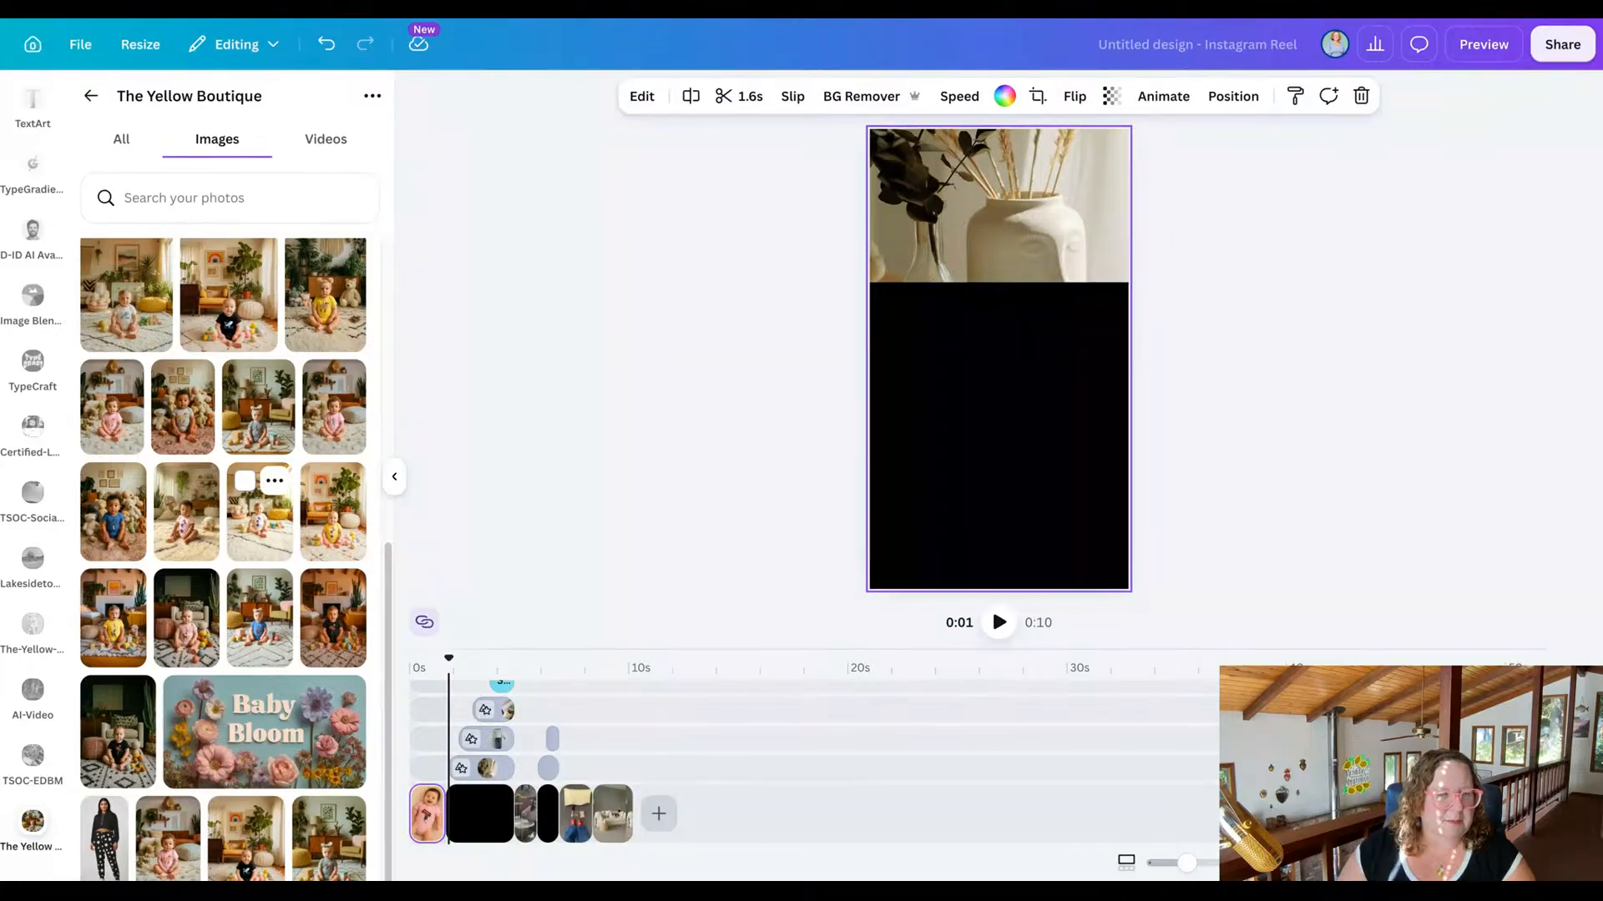
pyautogui.scroll(-1, 267, 499)
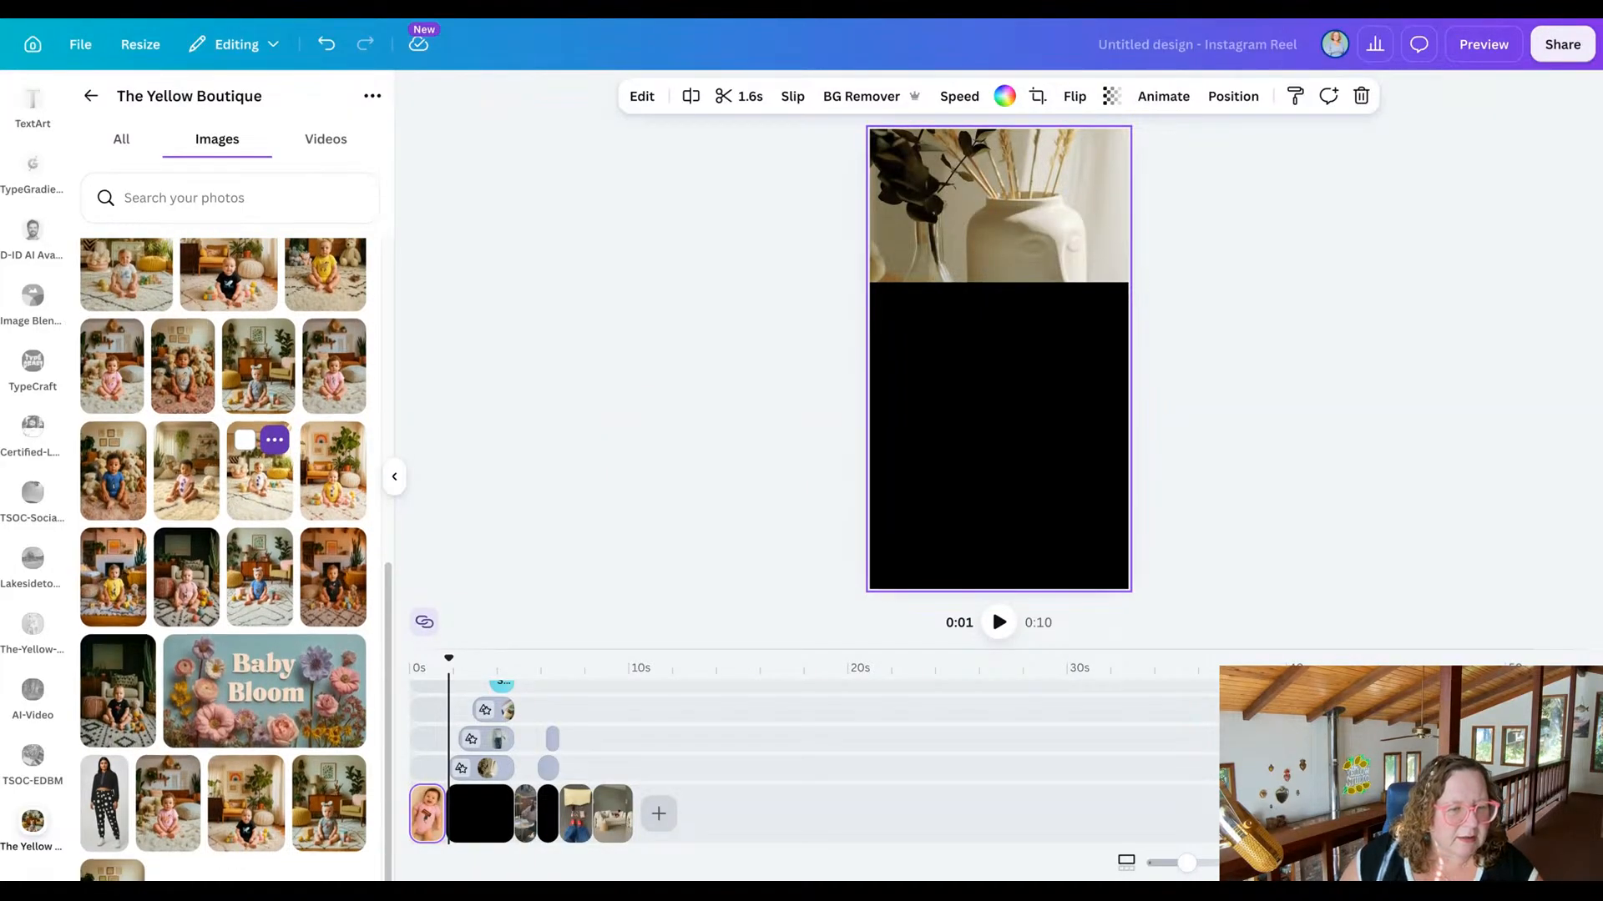
pyautogui.scroll(-2, 259, 472)
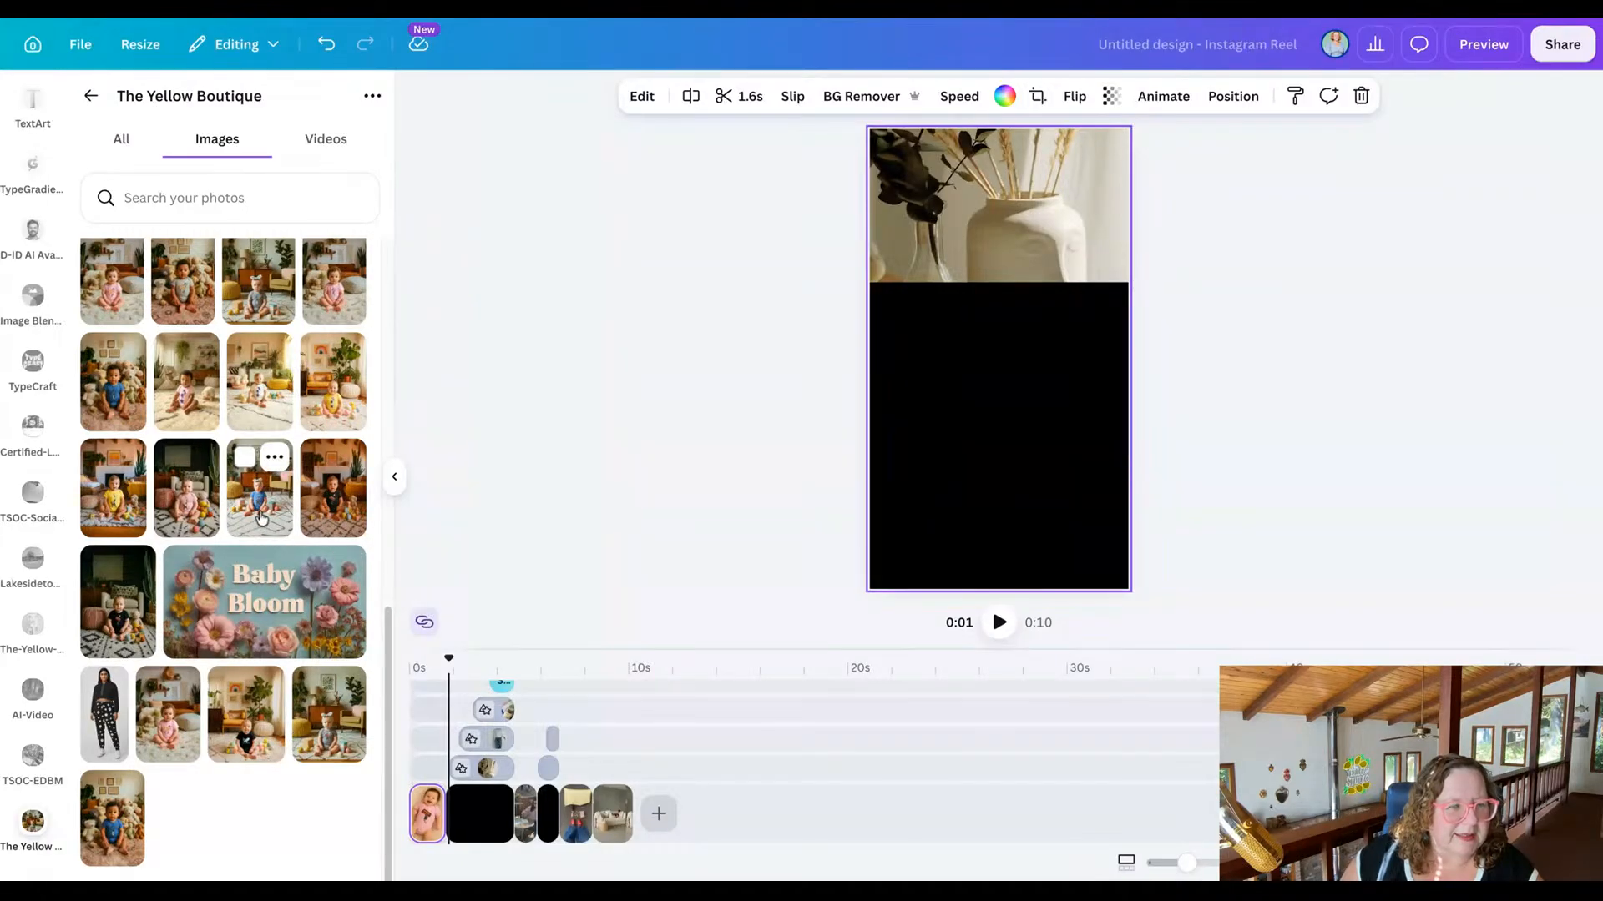
pyautogui.scroll(5, 261, 518)
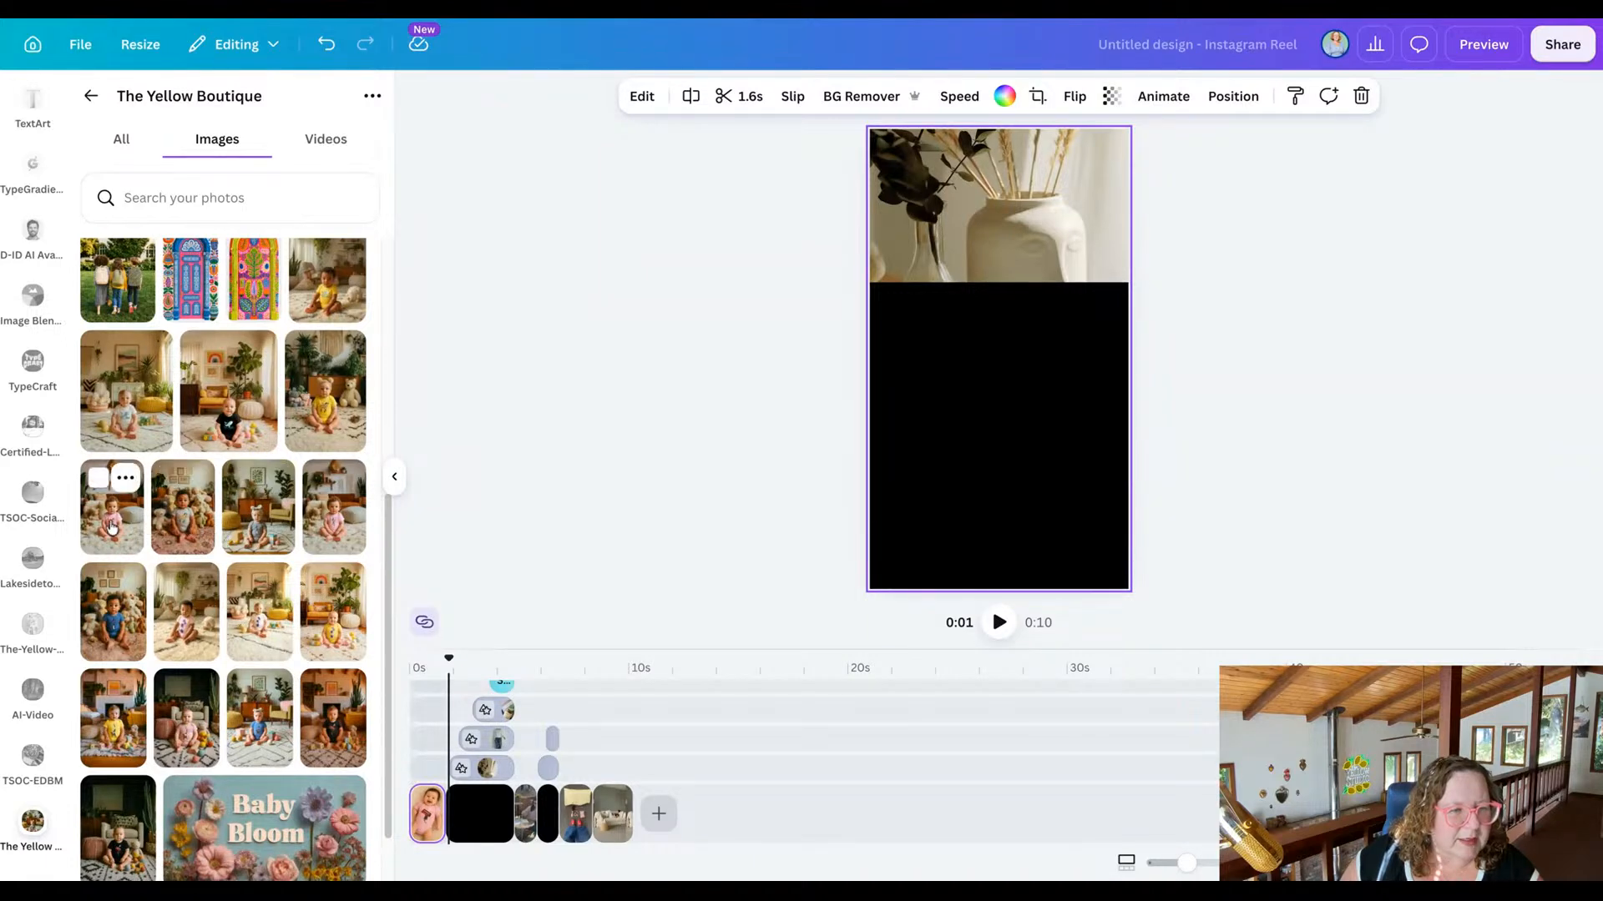
pyautogui.scroll(2, 357, 538)
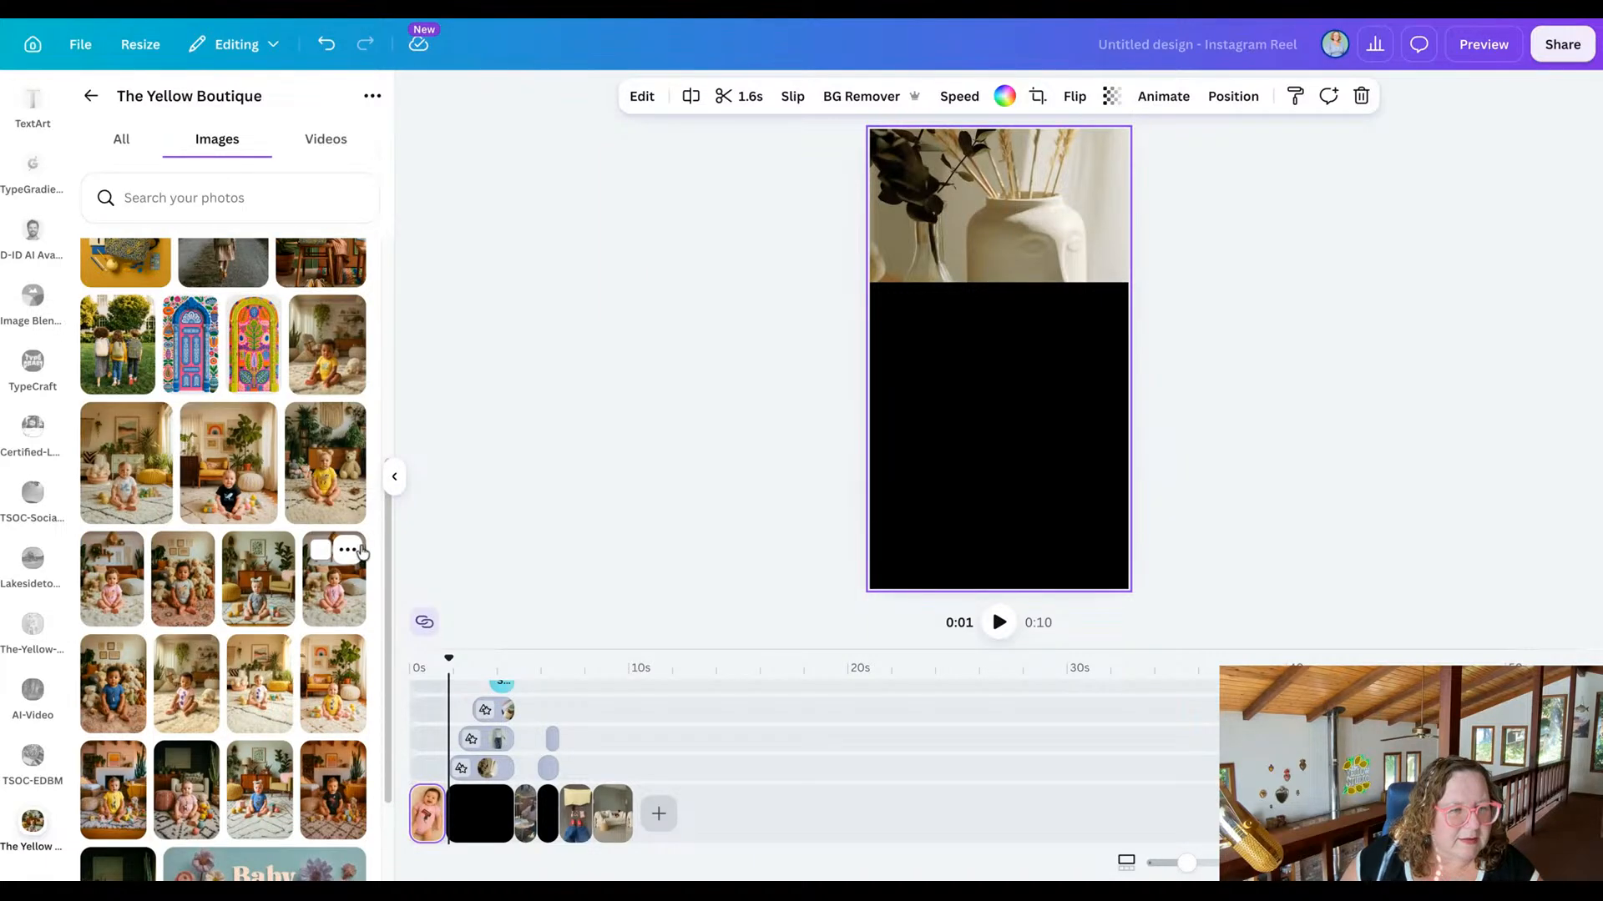
pyautogui.scroll(4, 359, 551)
pyautogui.scroll(-6, 351, 543)
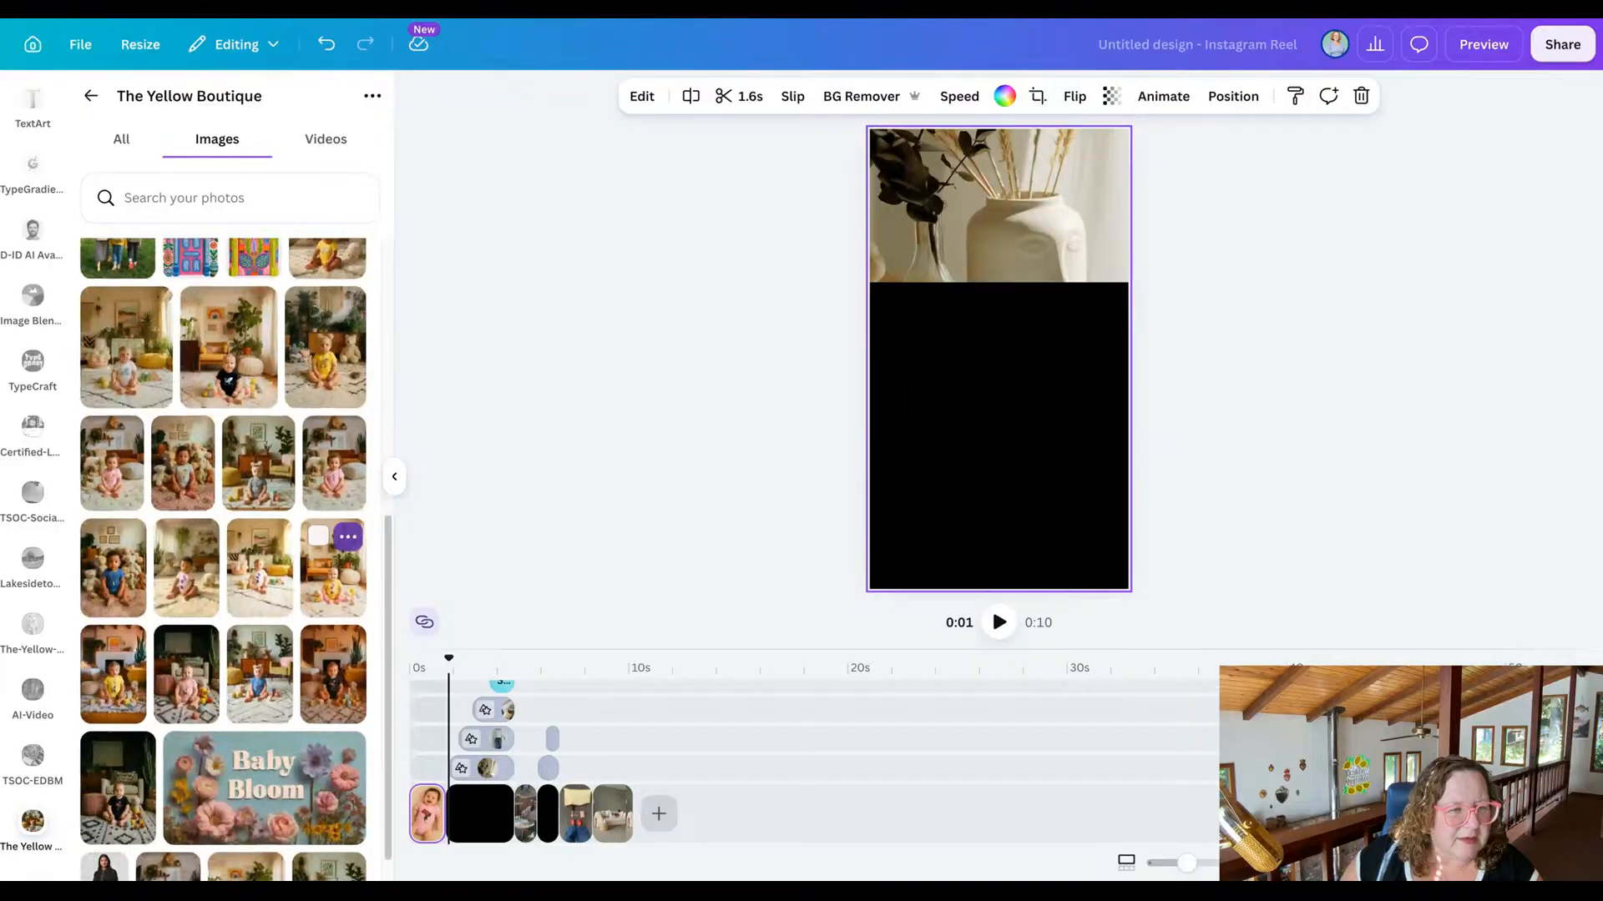
# Try to insert the photo of the curly-haired baby sitting in a pink onesie, and undo the insertion.
pyautogui.click(331, 490)
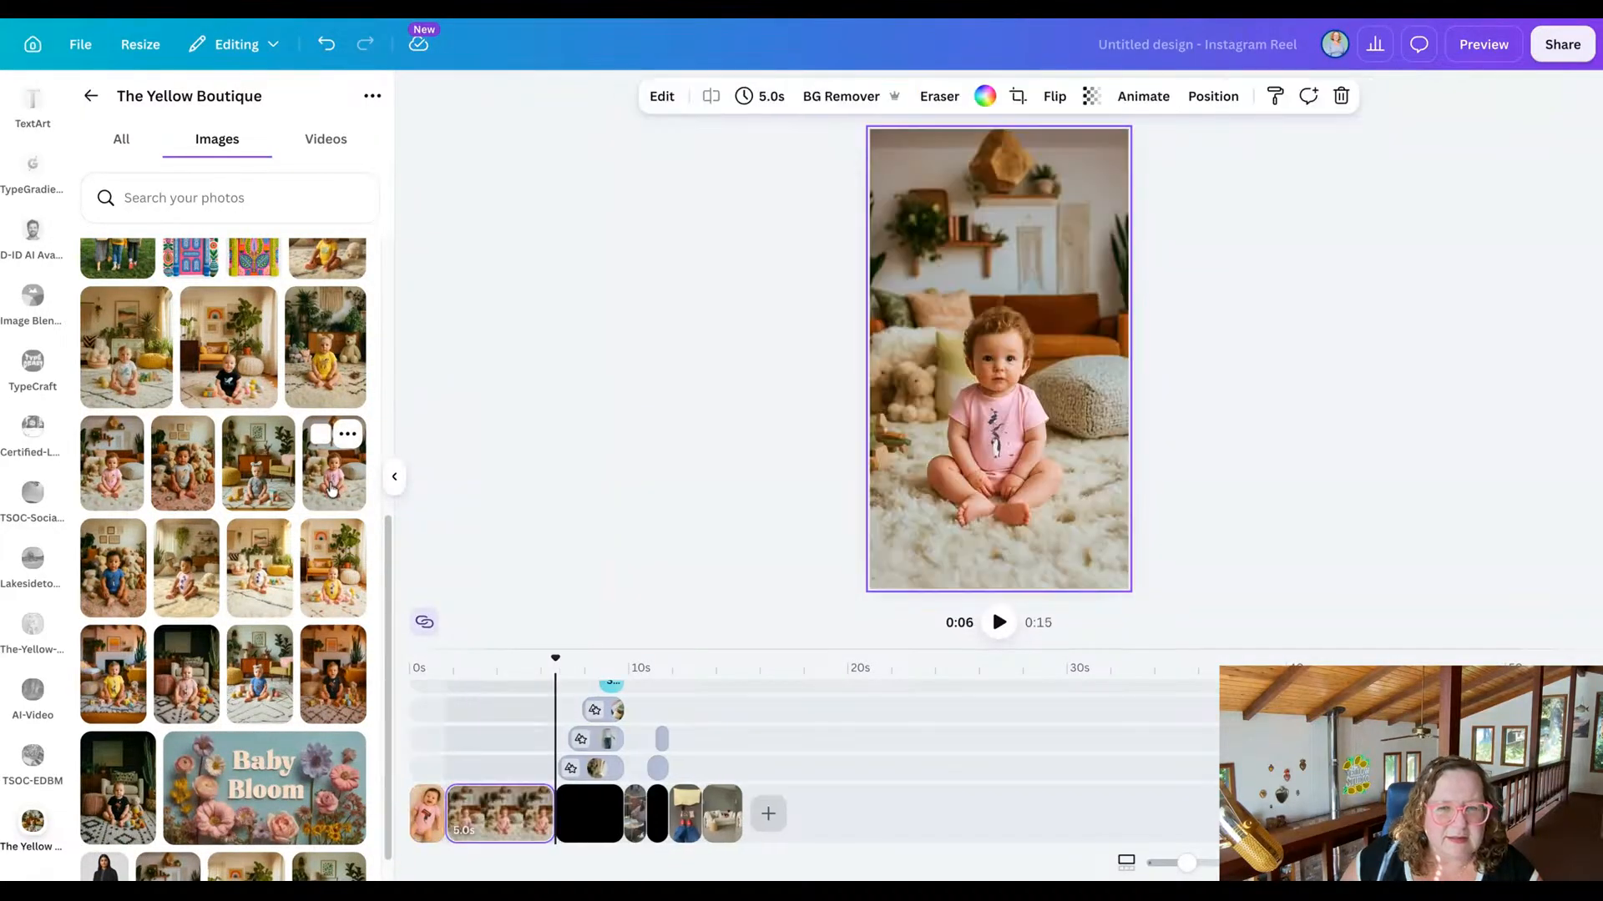
pyautogui.press('super+z')
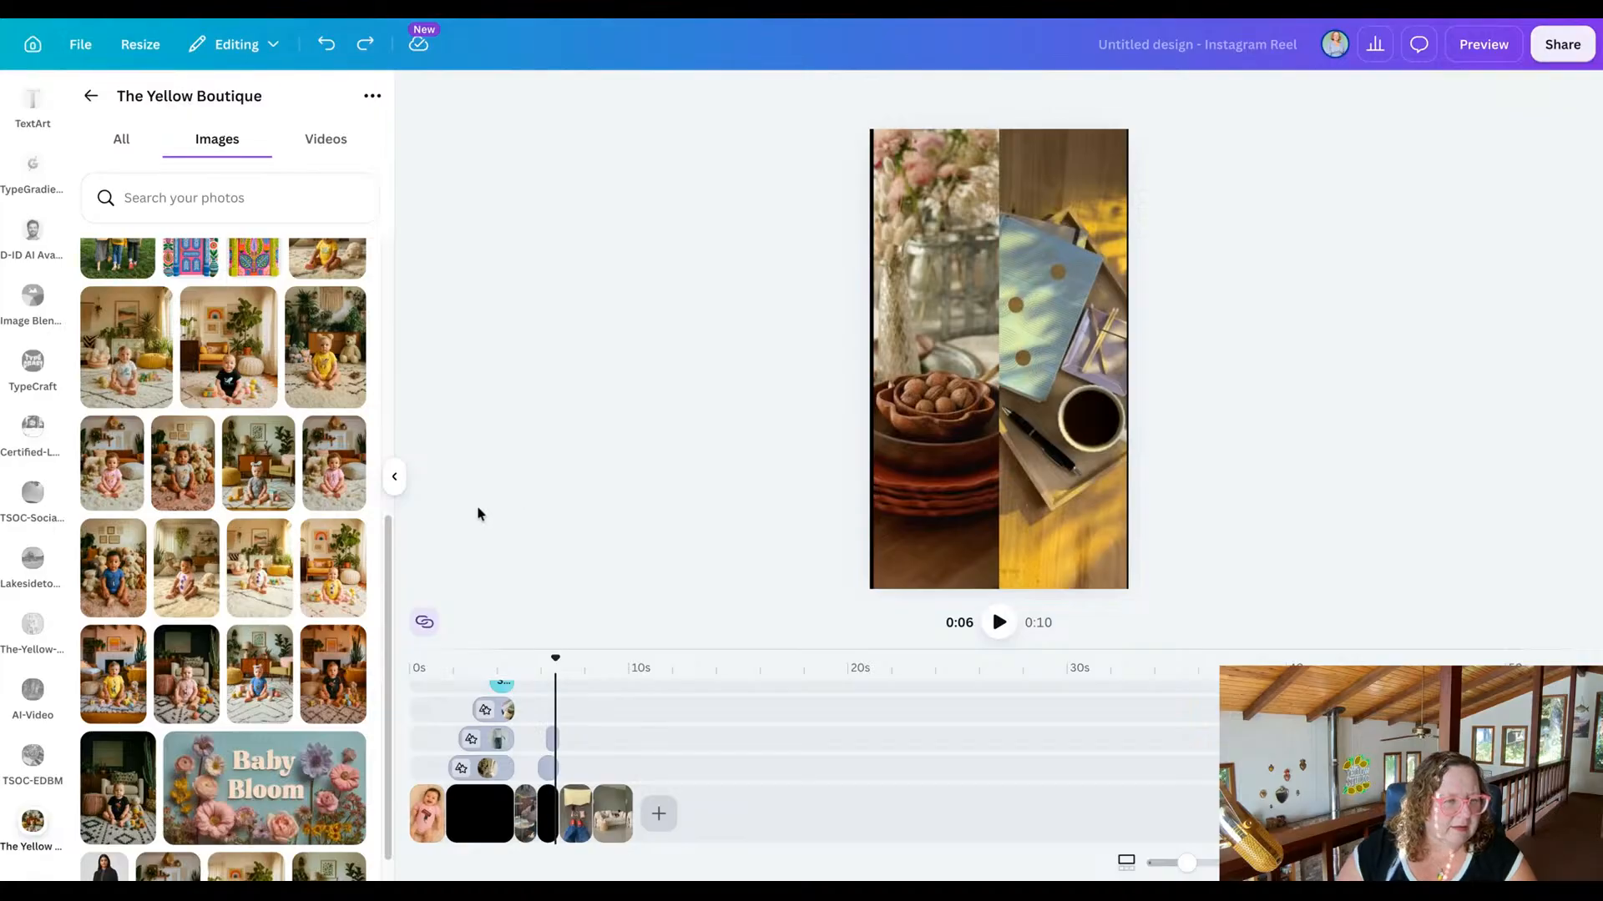
# Replace the vase clip with the photo of the baby in a grey onesie and headband, shifting it upward to frame the baby.
pyautogui.scroll(-3, 282, 551)
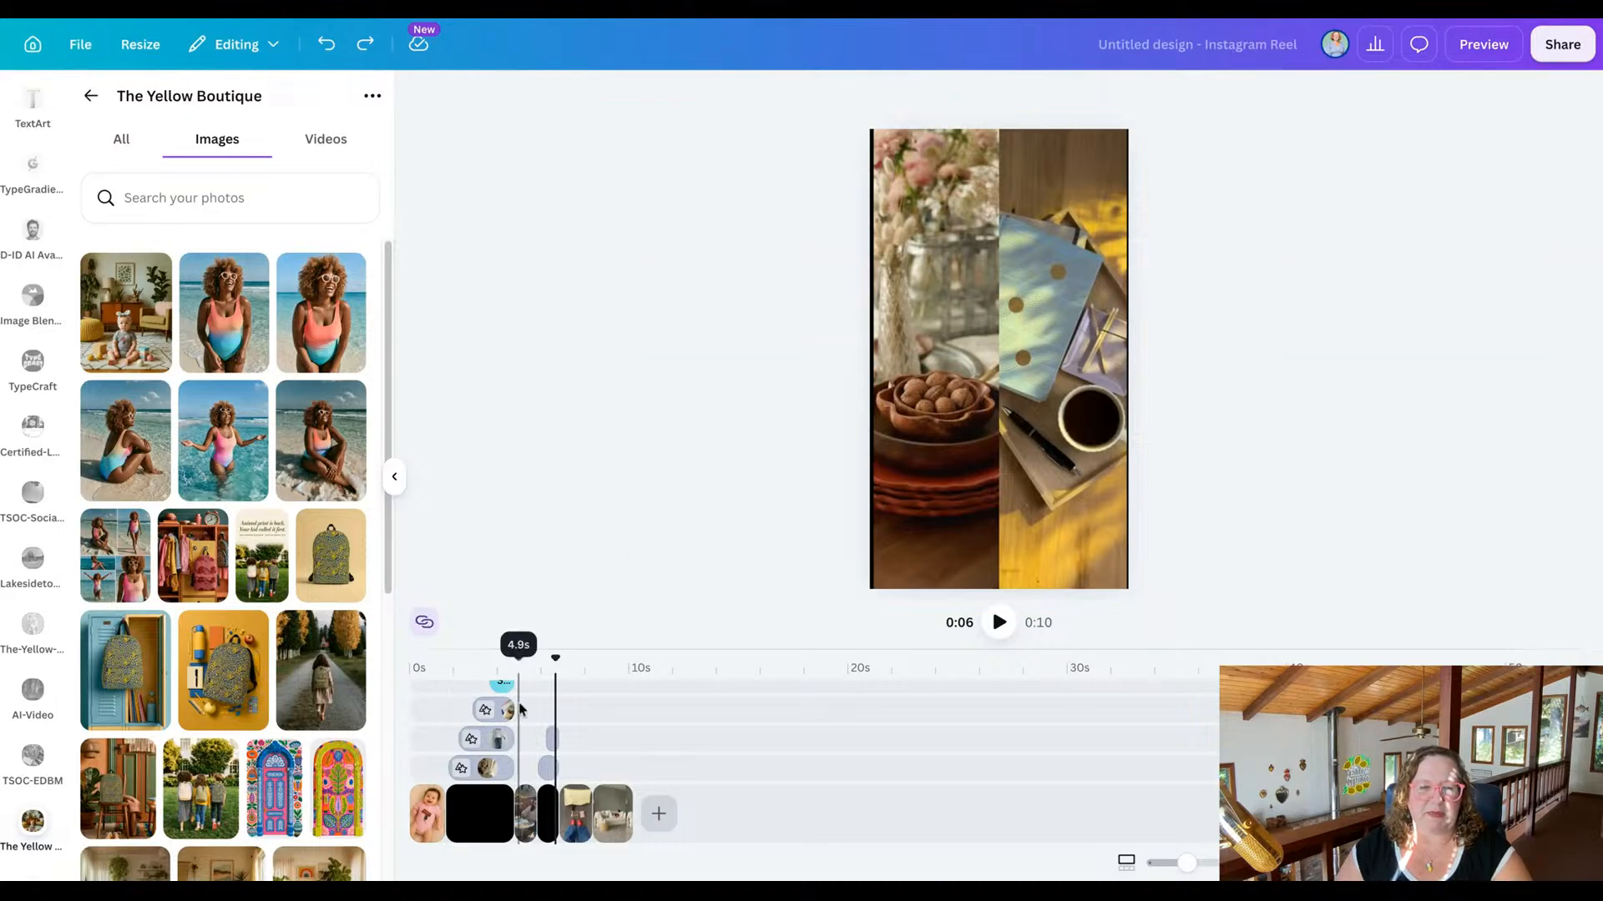
pyautogui.moveTo(555, 660); pyautogui.dragTo(446, 662)
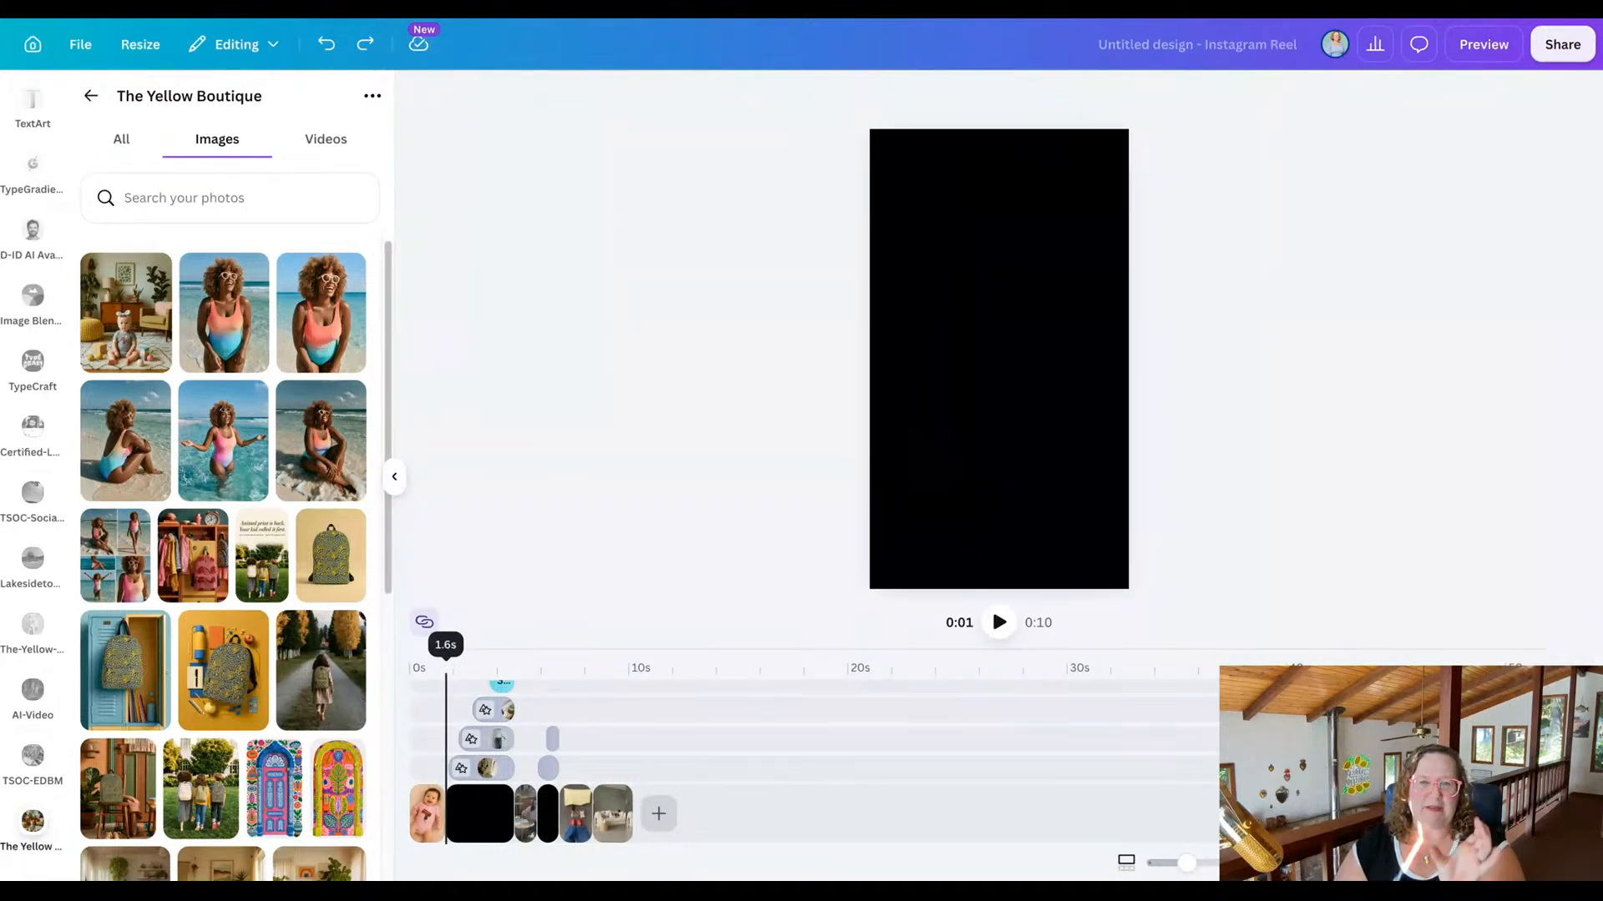
pyautogui.moveTo(446, 661)
pyautogui.mouseDown()
pyautogui.moveTo(478, 662)
pyautogui.moveTo(453, 671)
pyautogui.mouseUp()
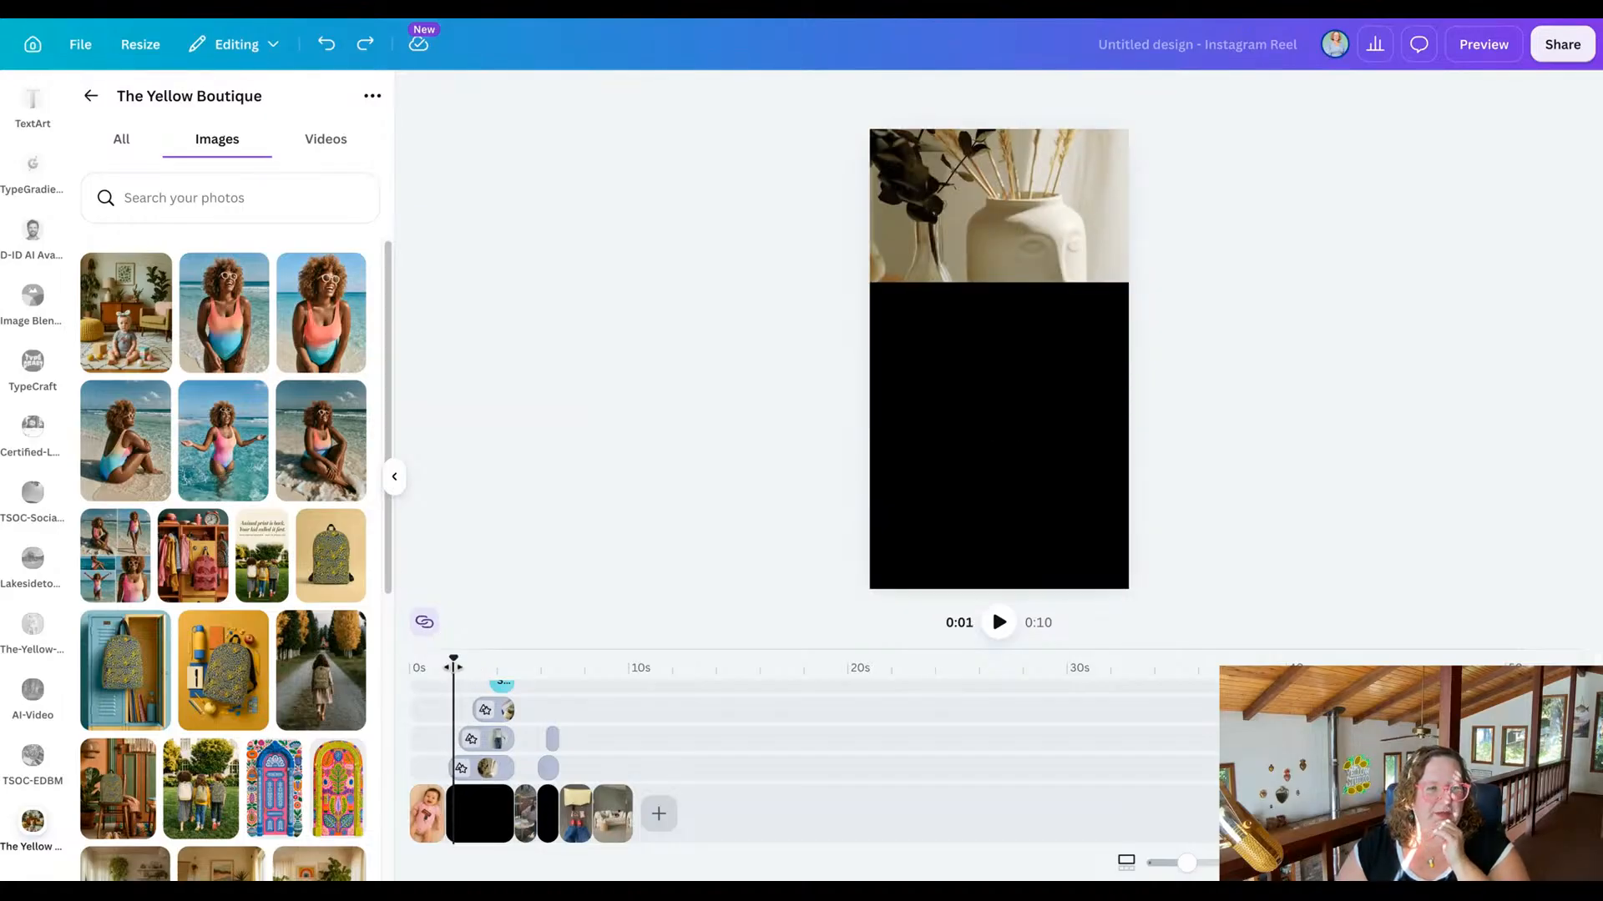
pyautogui.moveTo(144, 315); pyautogui.dragTo(171, 288)
pyautogui.click(1027, 240)
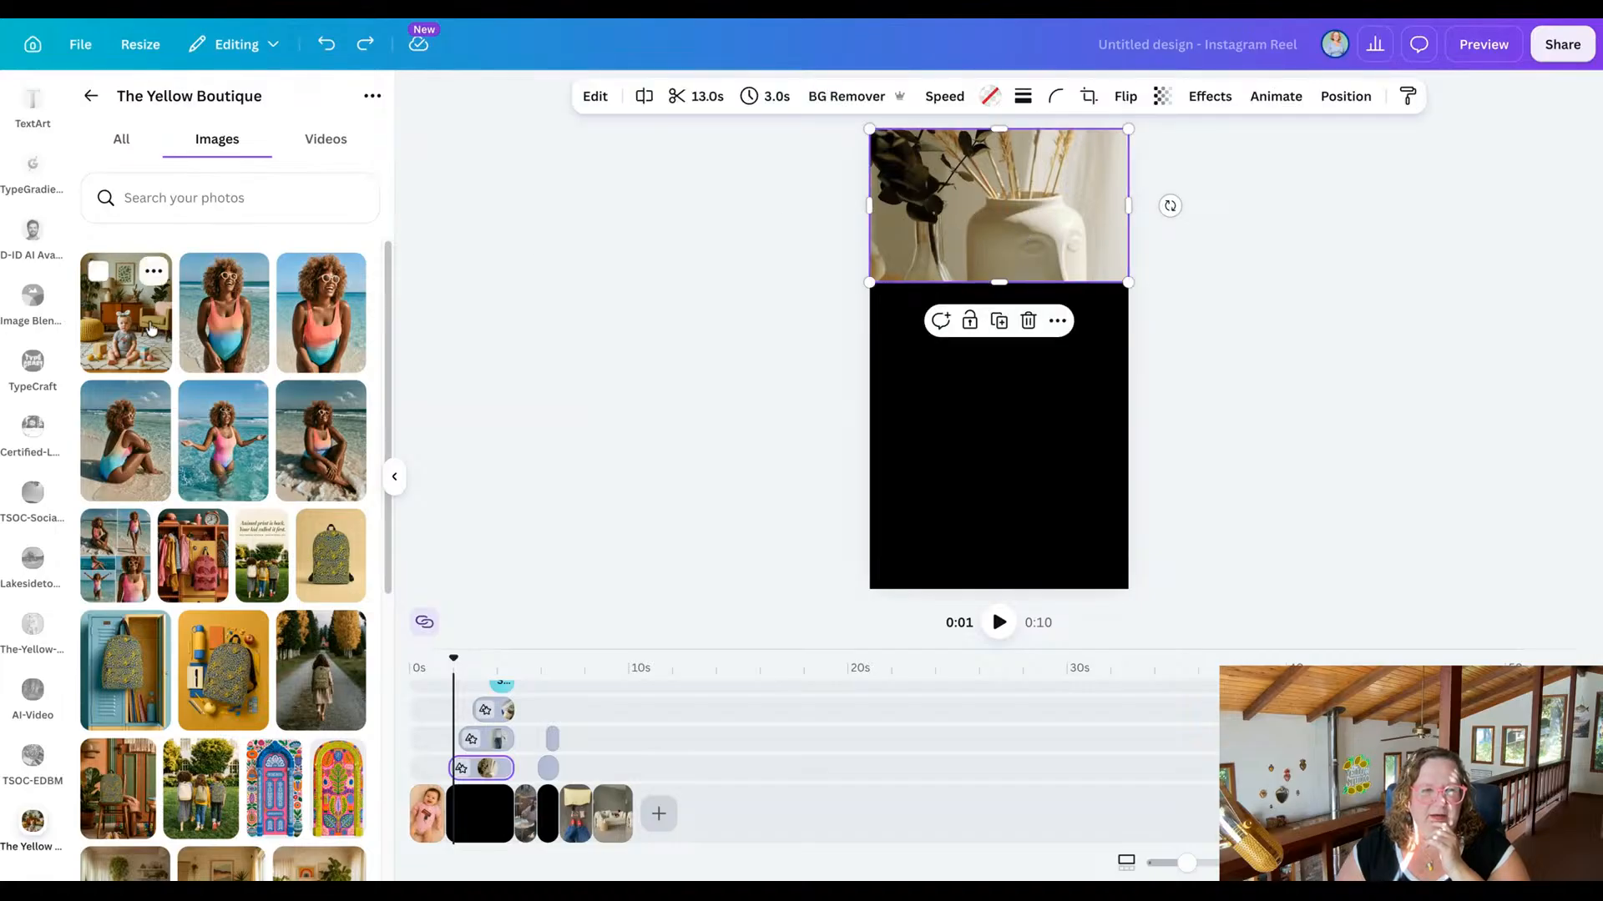
pyautogui.moveTo(125, 317)
pyautogui.mouseDown()
pyautogui.moveTo(969, 242)
pyautogui.moveTo(973, 224)
pyautogui.moveTo(1054, 213)
pyautogui.moveTo(1055, 143)
pyautogui.mouseUp()
pyautogui.doubleClick(1055, 224)
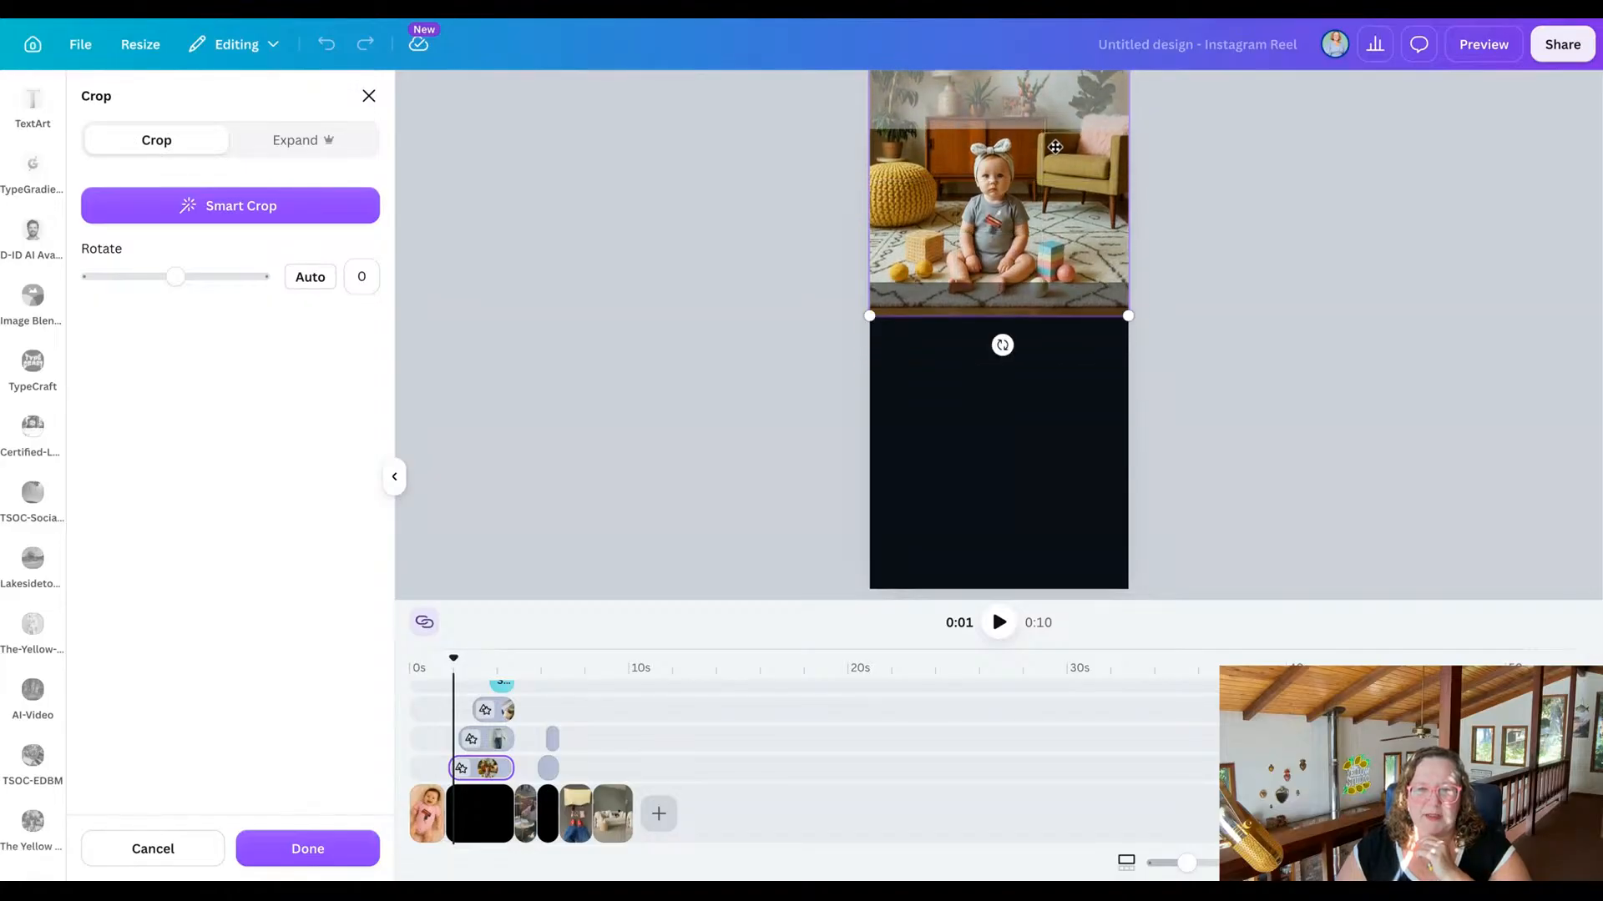
pyautogui.click(632, 280)
pyautogui.click(631, 280)
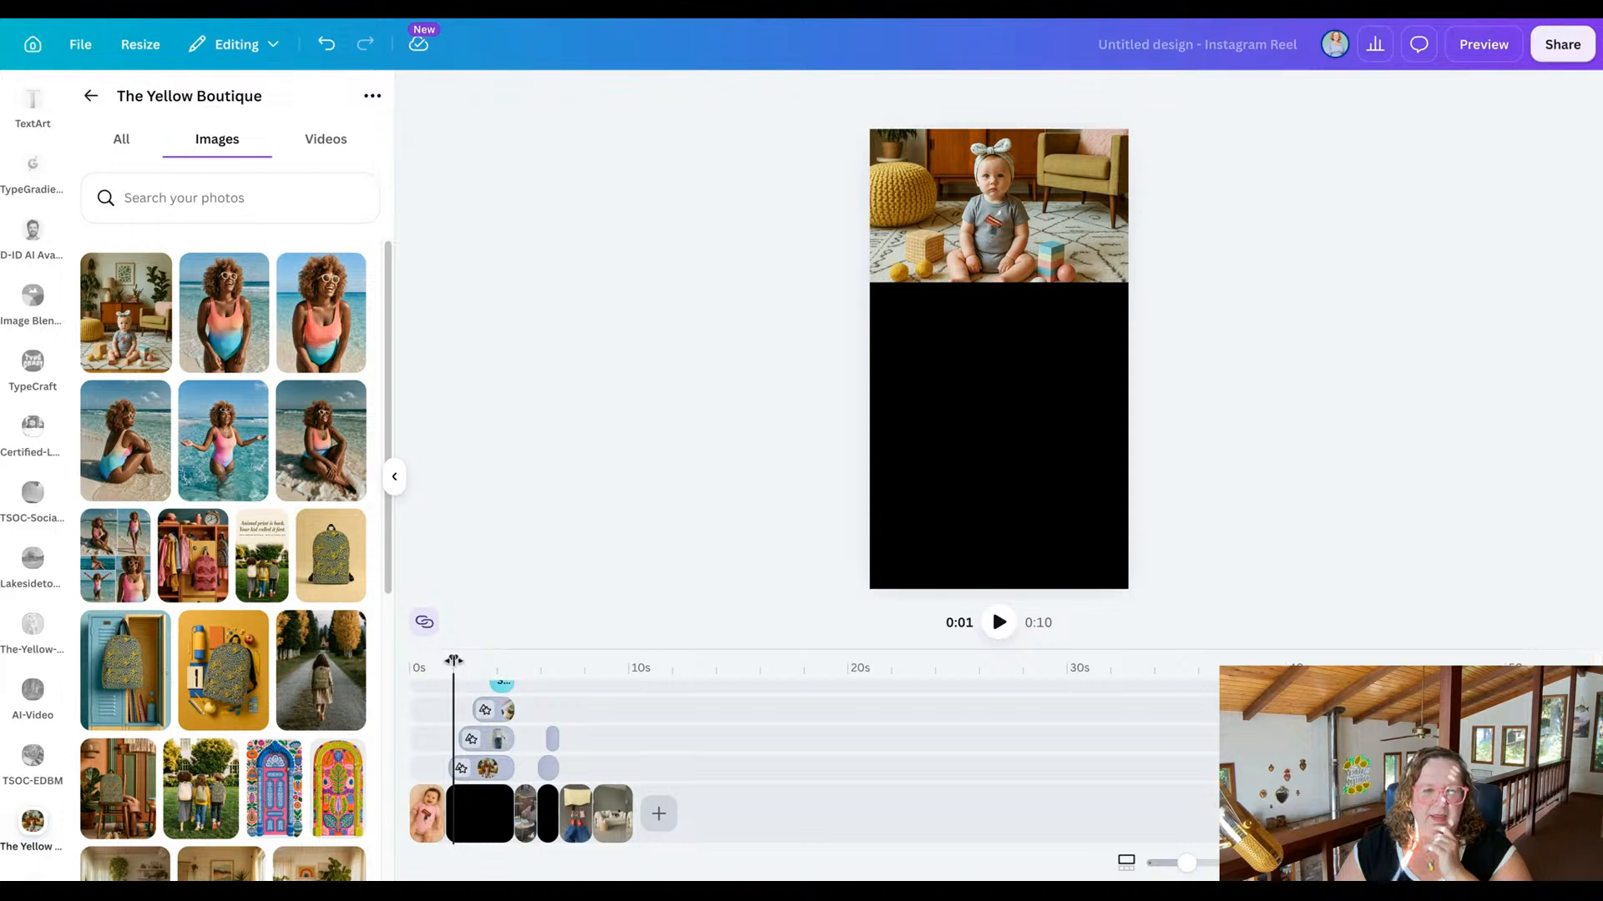
# Replace the middle jeans clip with the video of the pink onesie in a blue gift box, shifting it upward to frame the onesie.
pyautogui.moveTo(453, 658)
pyautogui.mouseDown()
pyautogui.moveTo(503, 658)
pyautogui.moveTo(467, 659)
pyautogui.mouseUp()
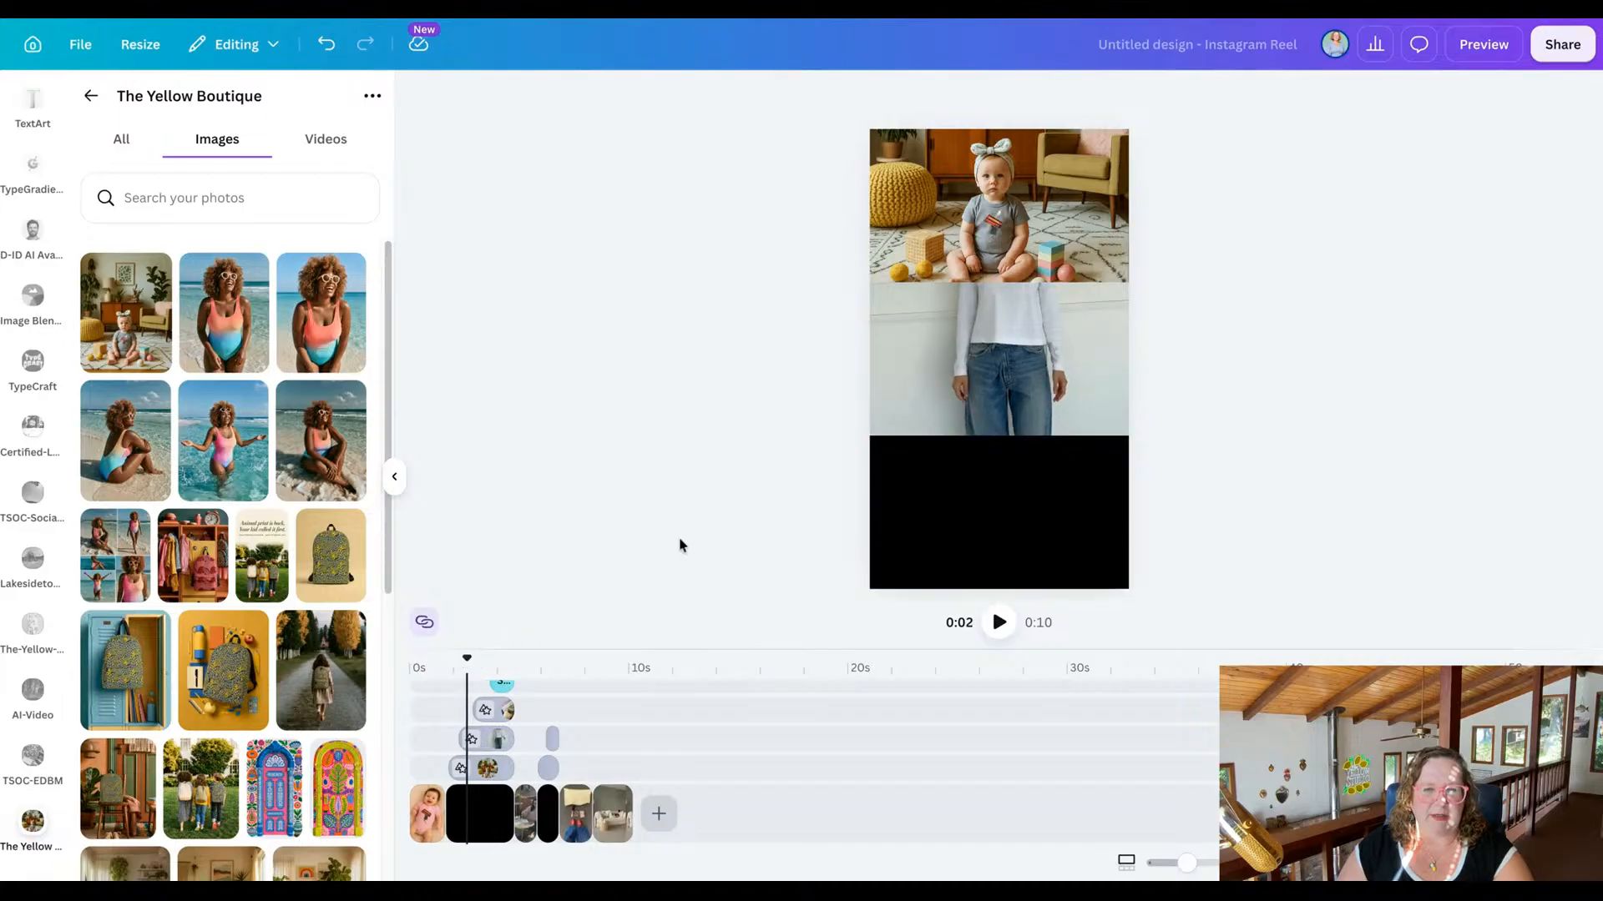
pyautogui.click(1024, 343)
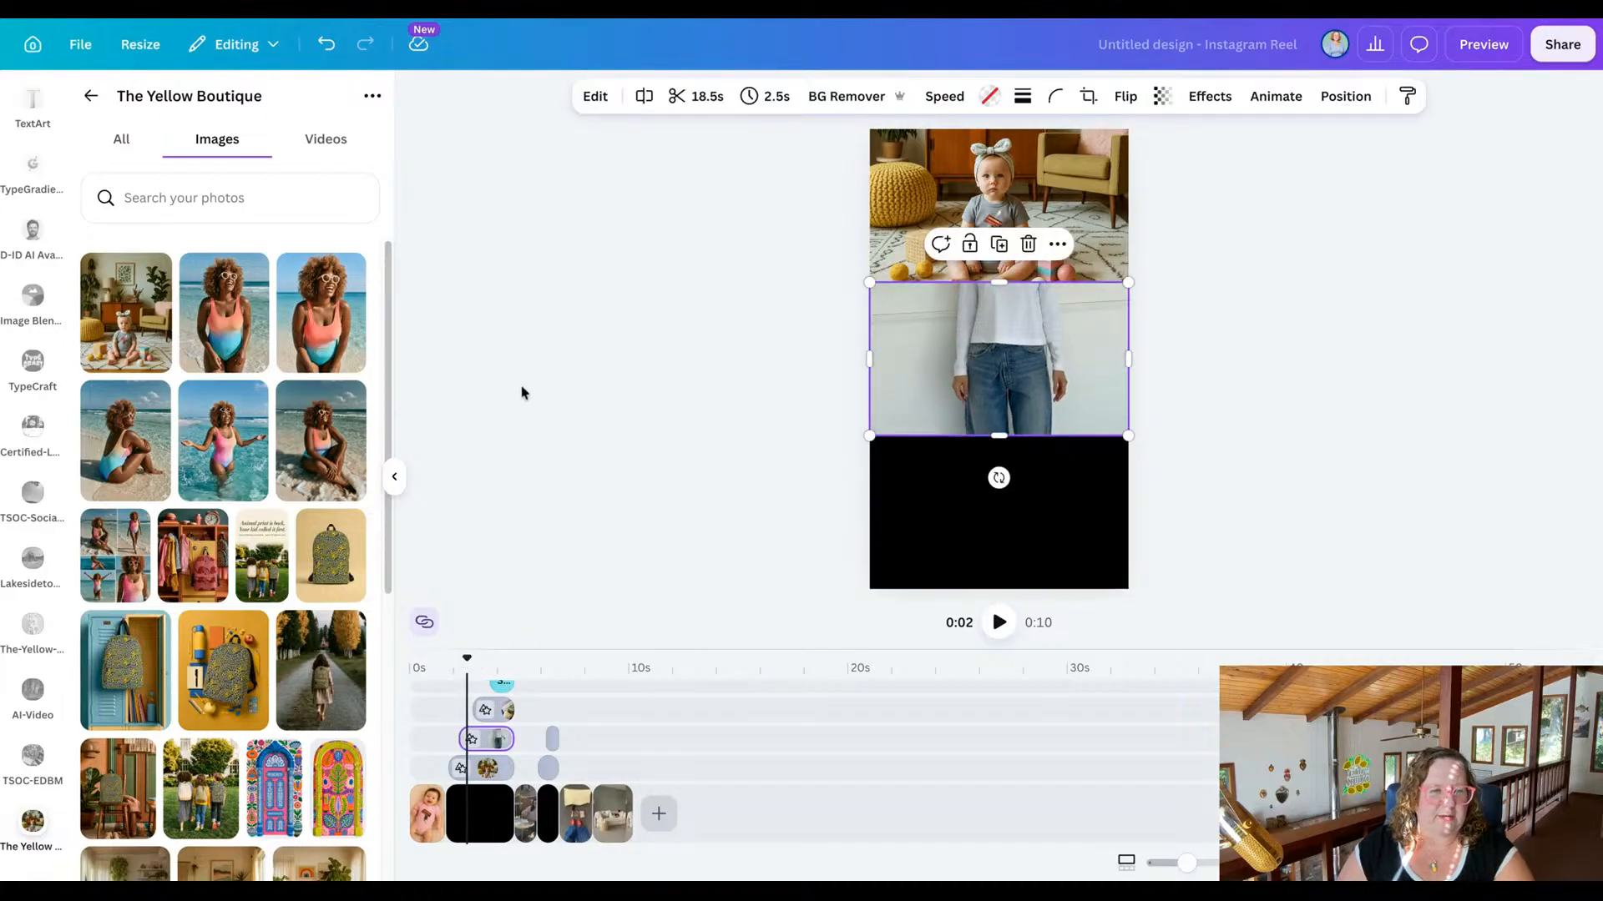
pyautogui.click(326, 139)
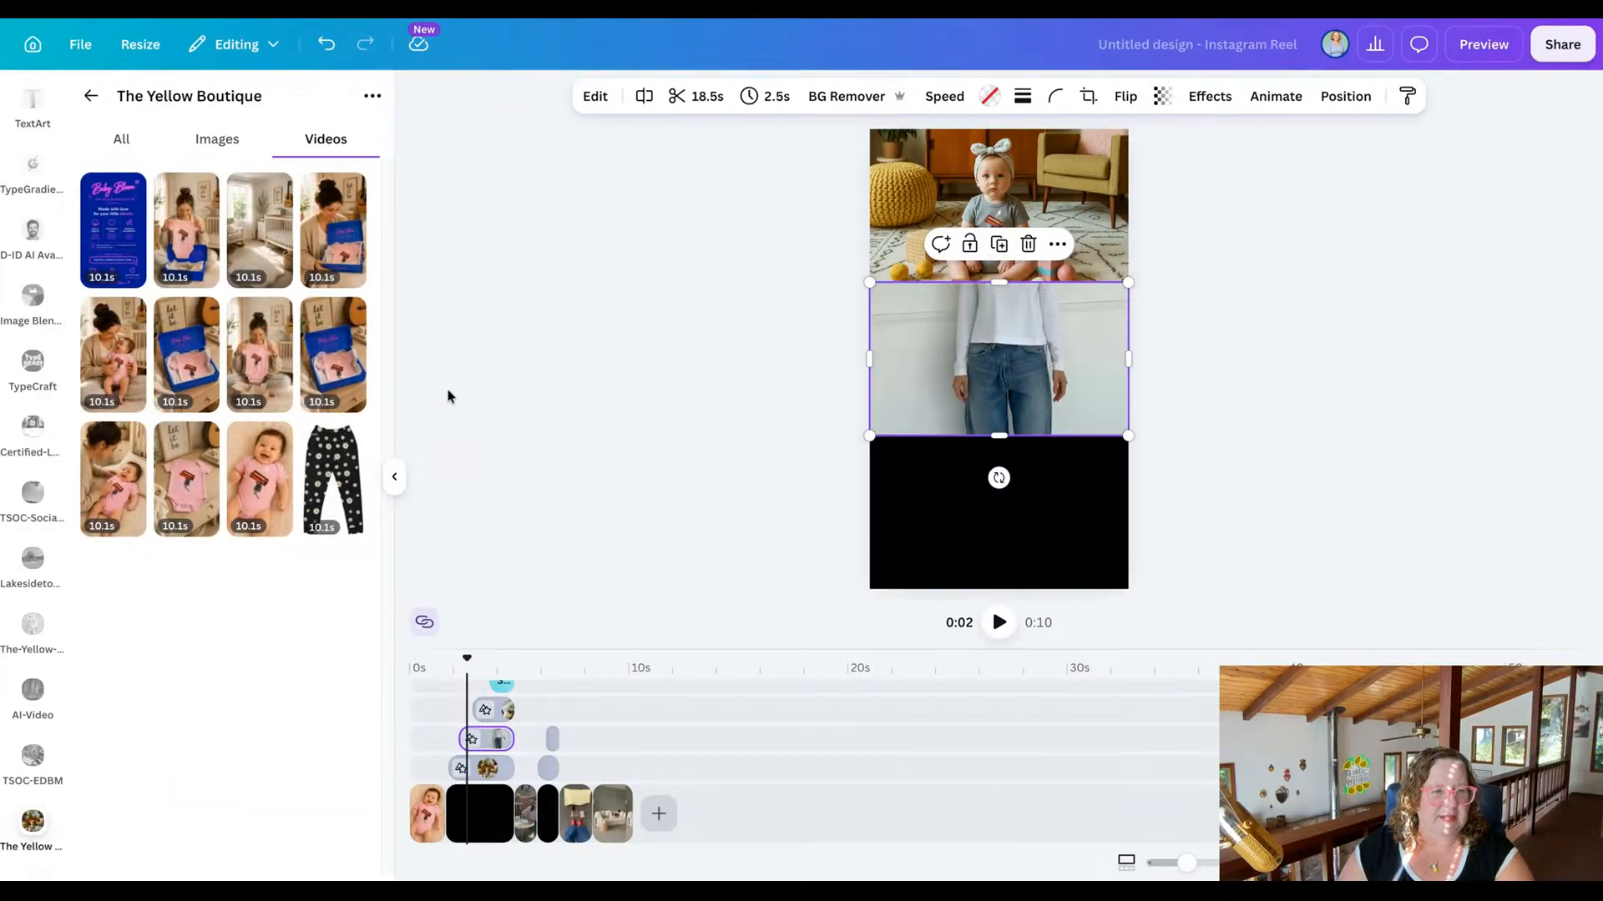
pyautogui.moveTo(335, 366)
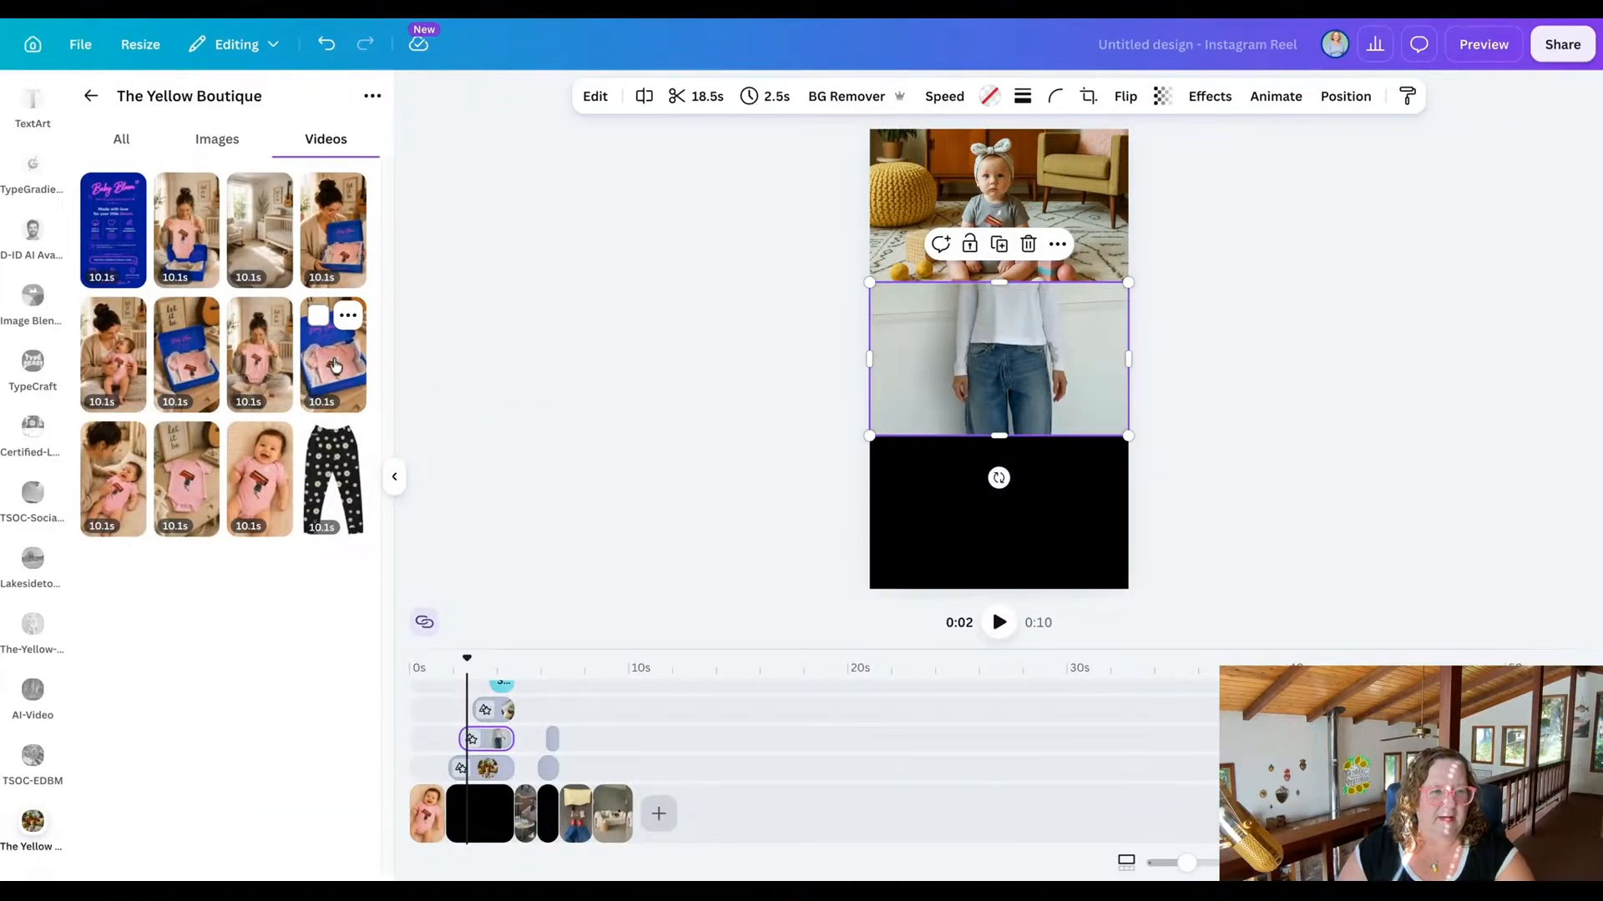
pyautogui.moveTo(336, 366); pyautogui.dragTo(999, 359)
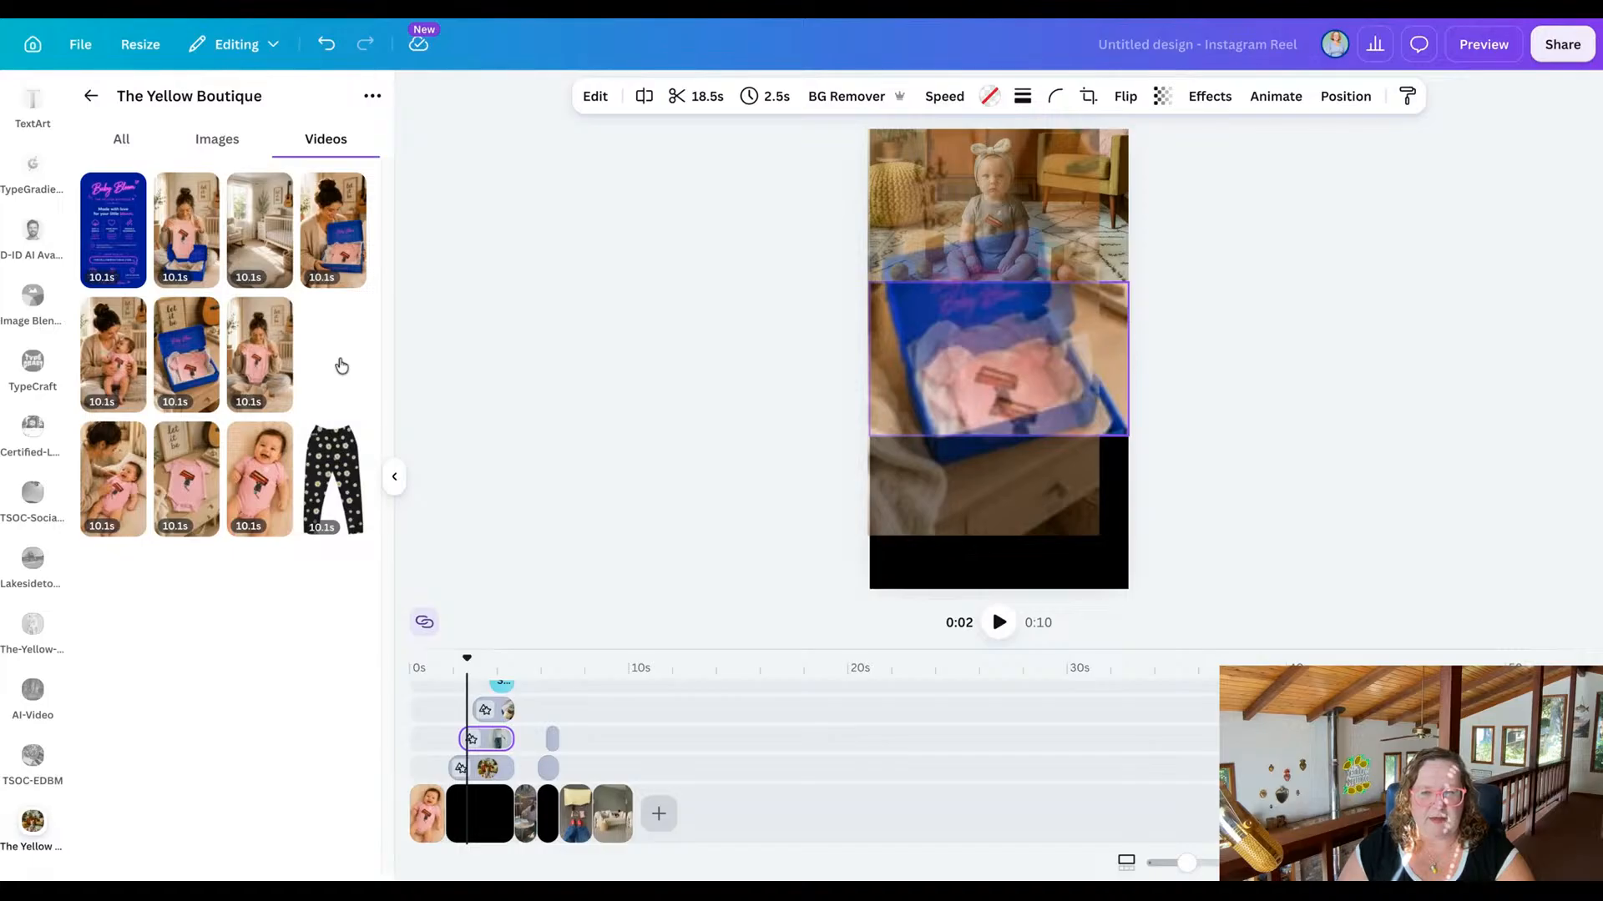
pyautogui.moveTo(341, 366); pyautogui.dragTo(976, 309)
pyautogui.doubleClick(975, 375)
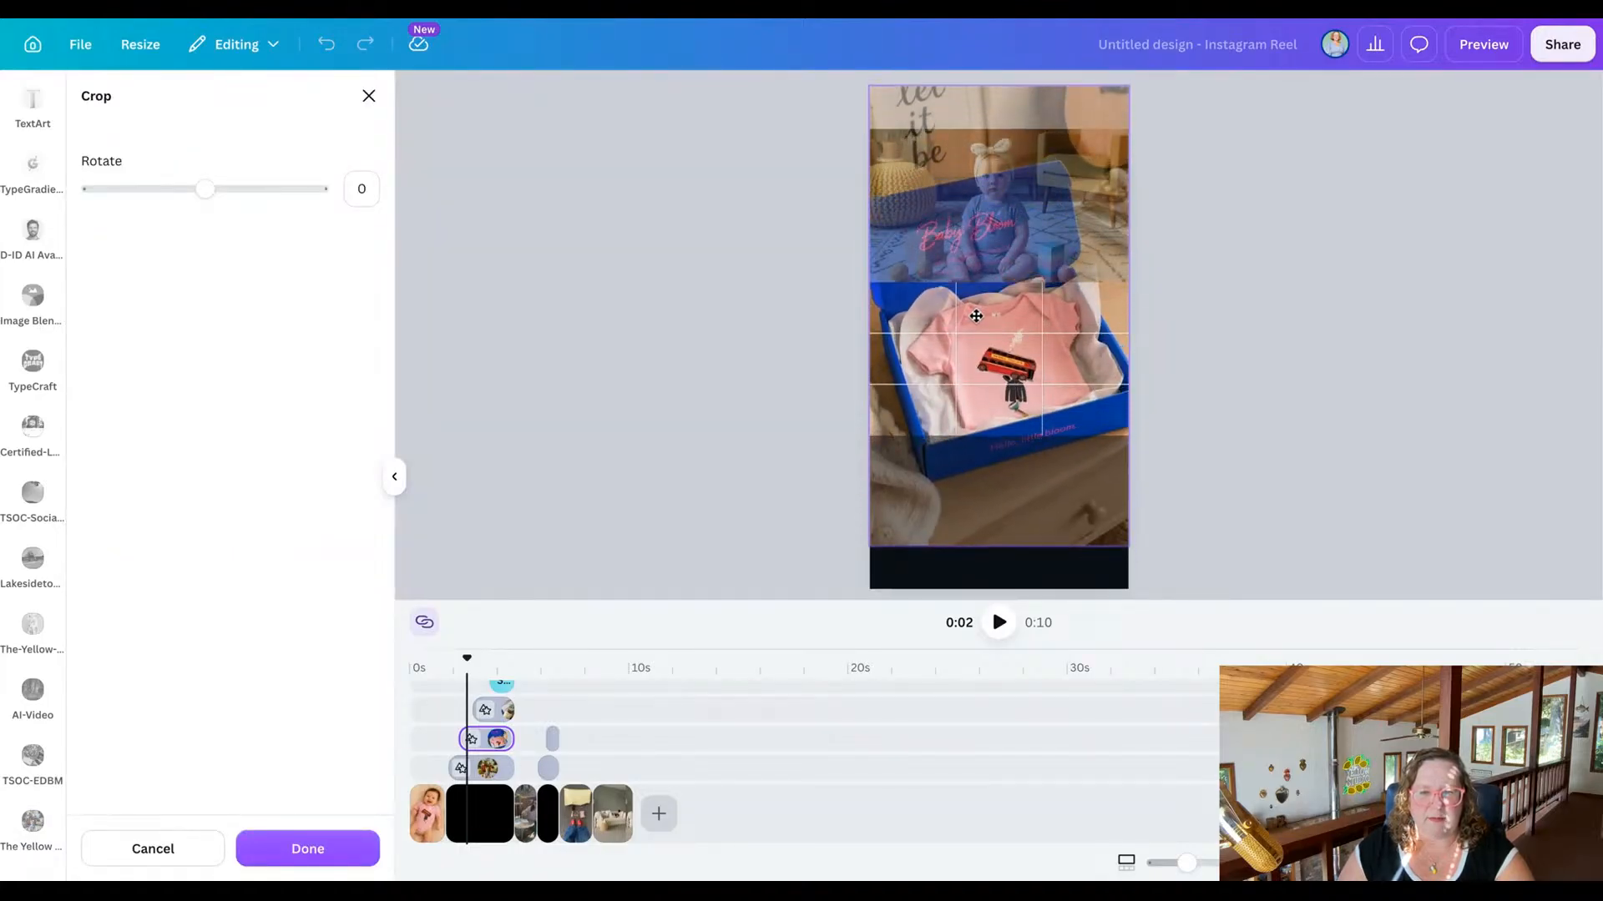
pyautogui.click(749, 370)
pyautogui.click(749, 370)
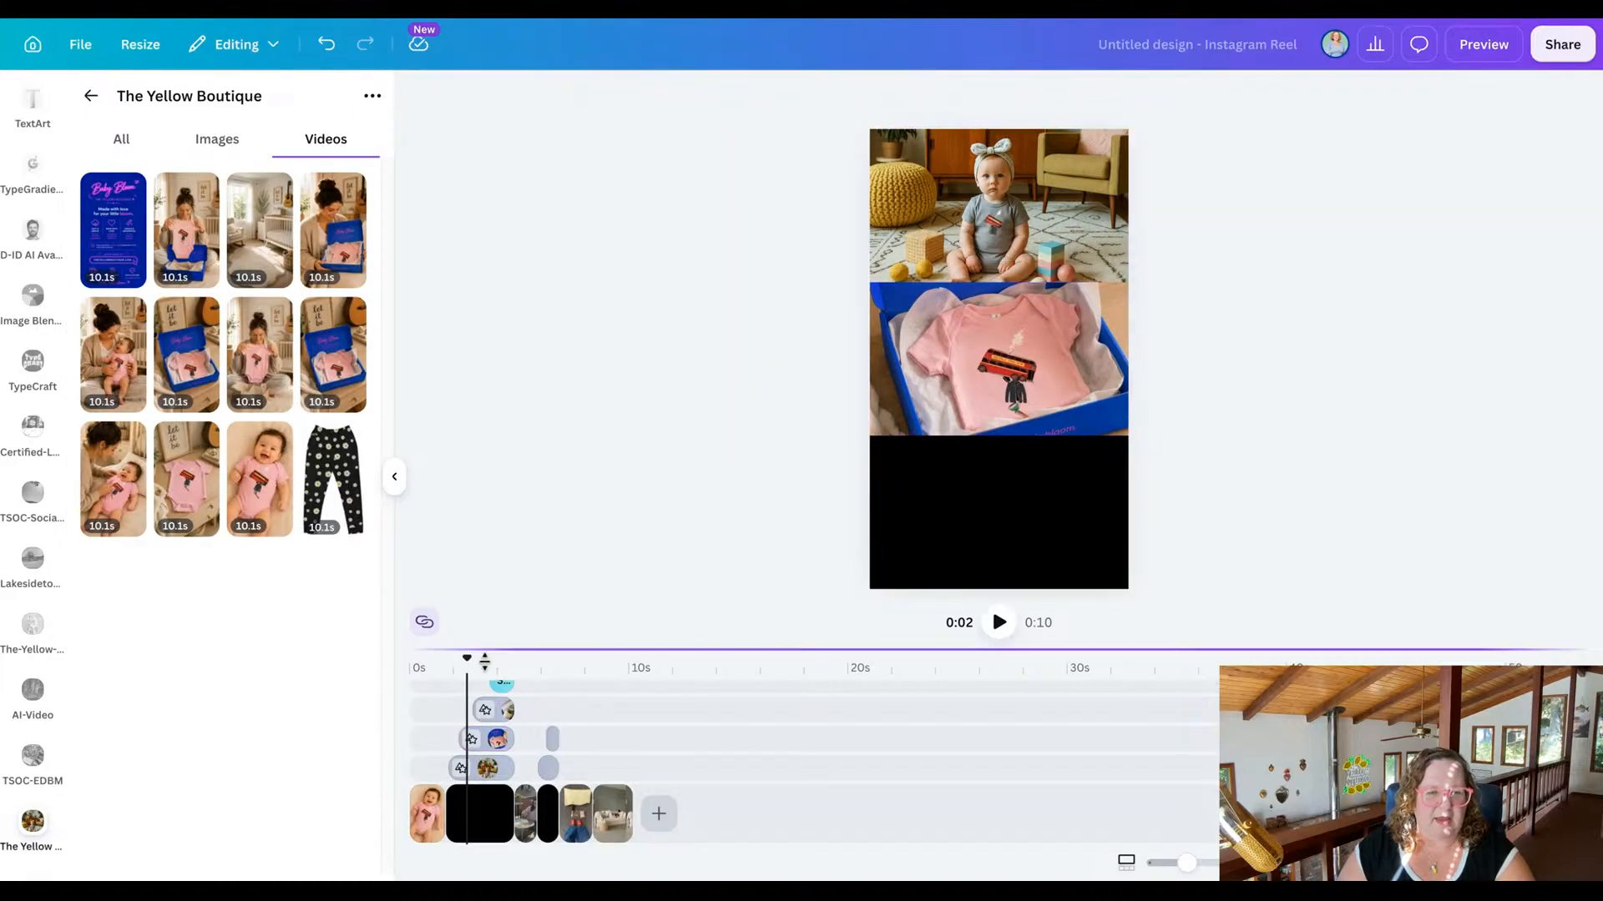
# Replace the green smoothie clip with the video of the laughing baby in a pink onesie being cuddled by a woman.
pyautogui.moveTo(472, 660); pyautogui.dragTo(484, 660)
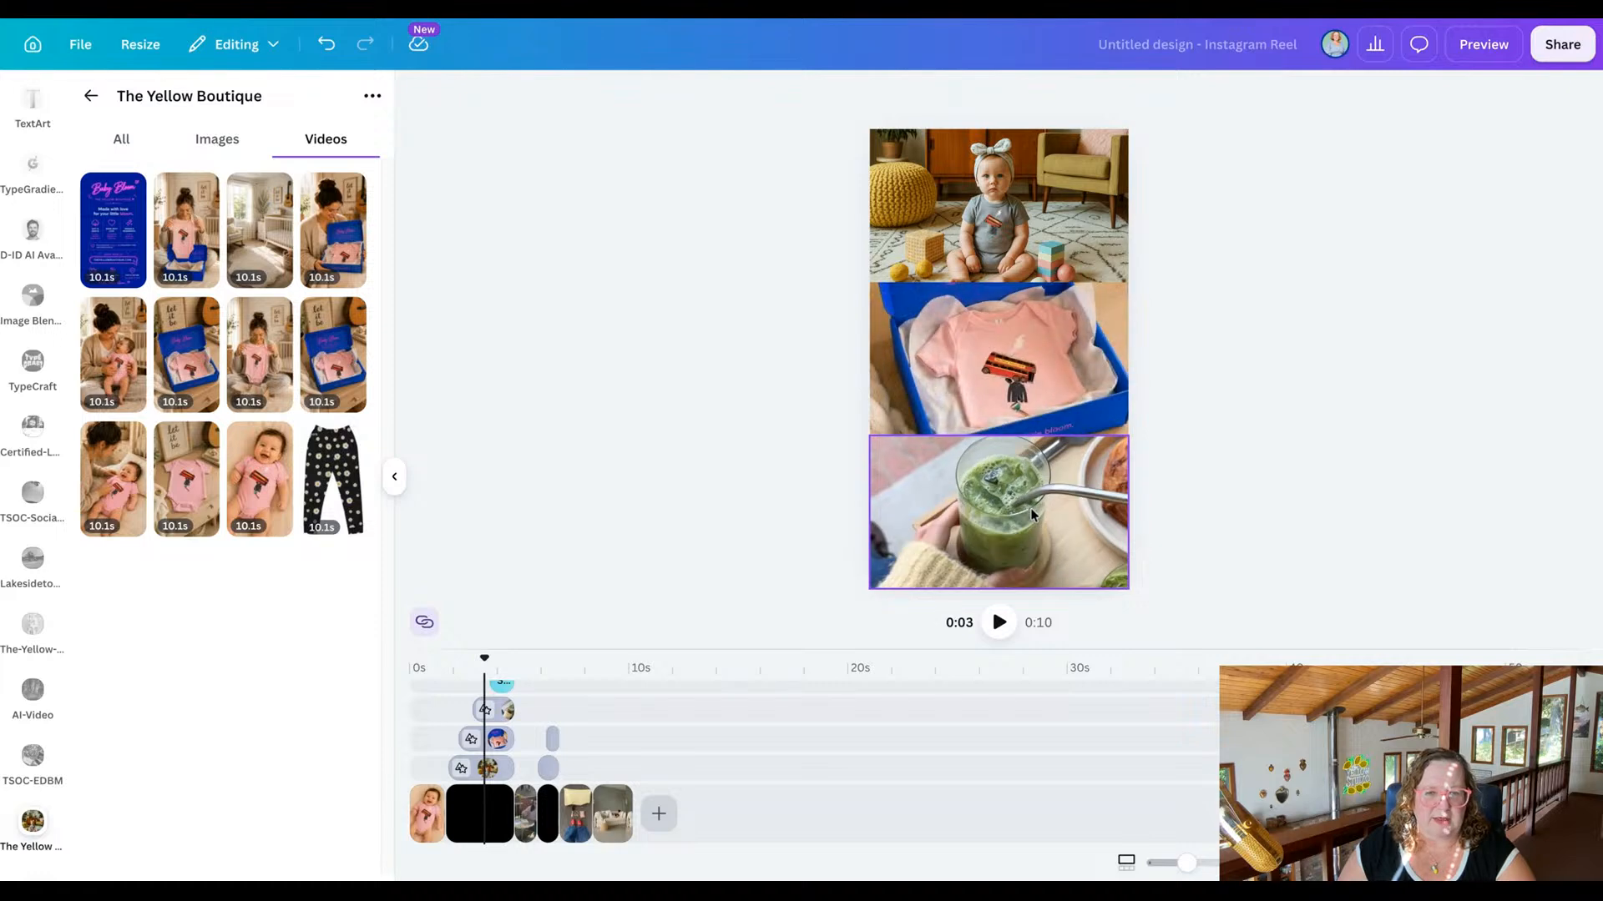
pyautogui.click(976, 486)
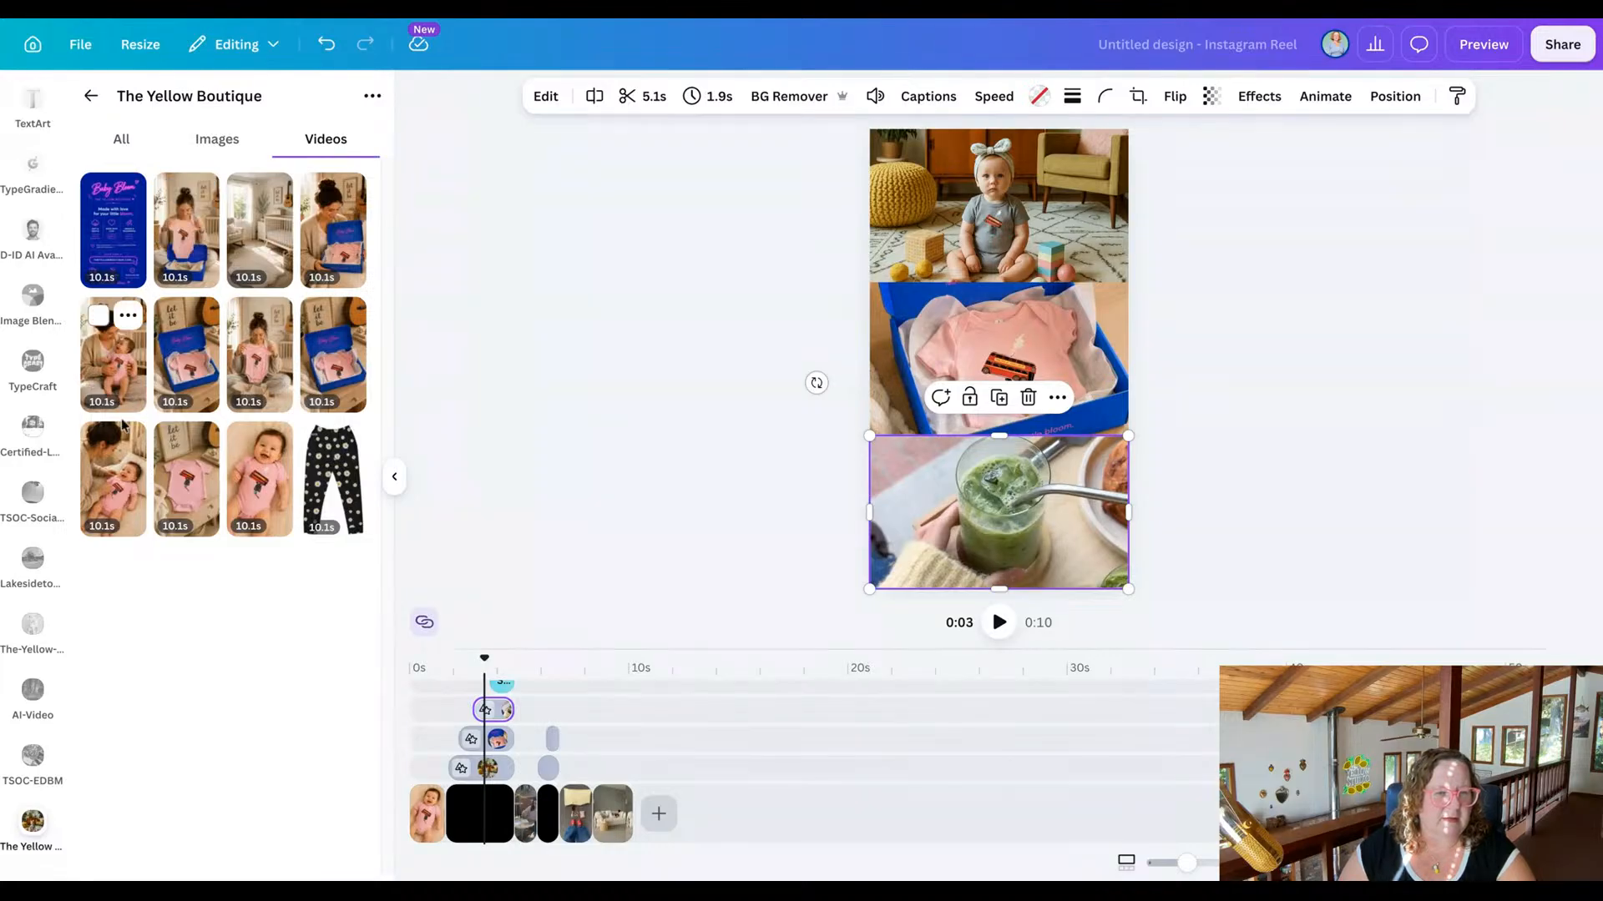
pyautogui.moveTo(108, 476); pyautogui.dragTo(981, 535)
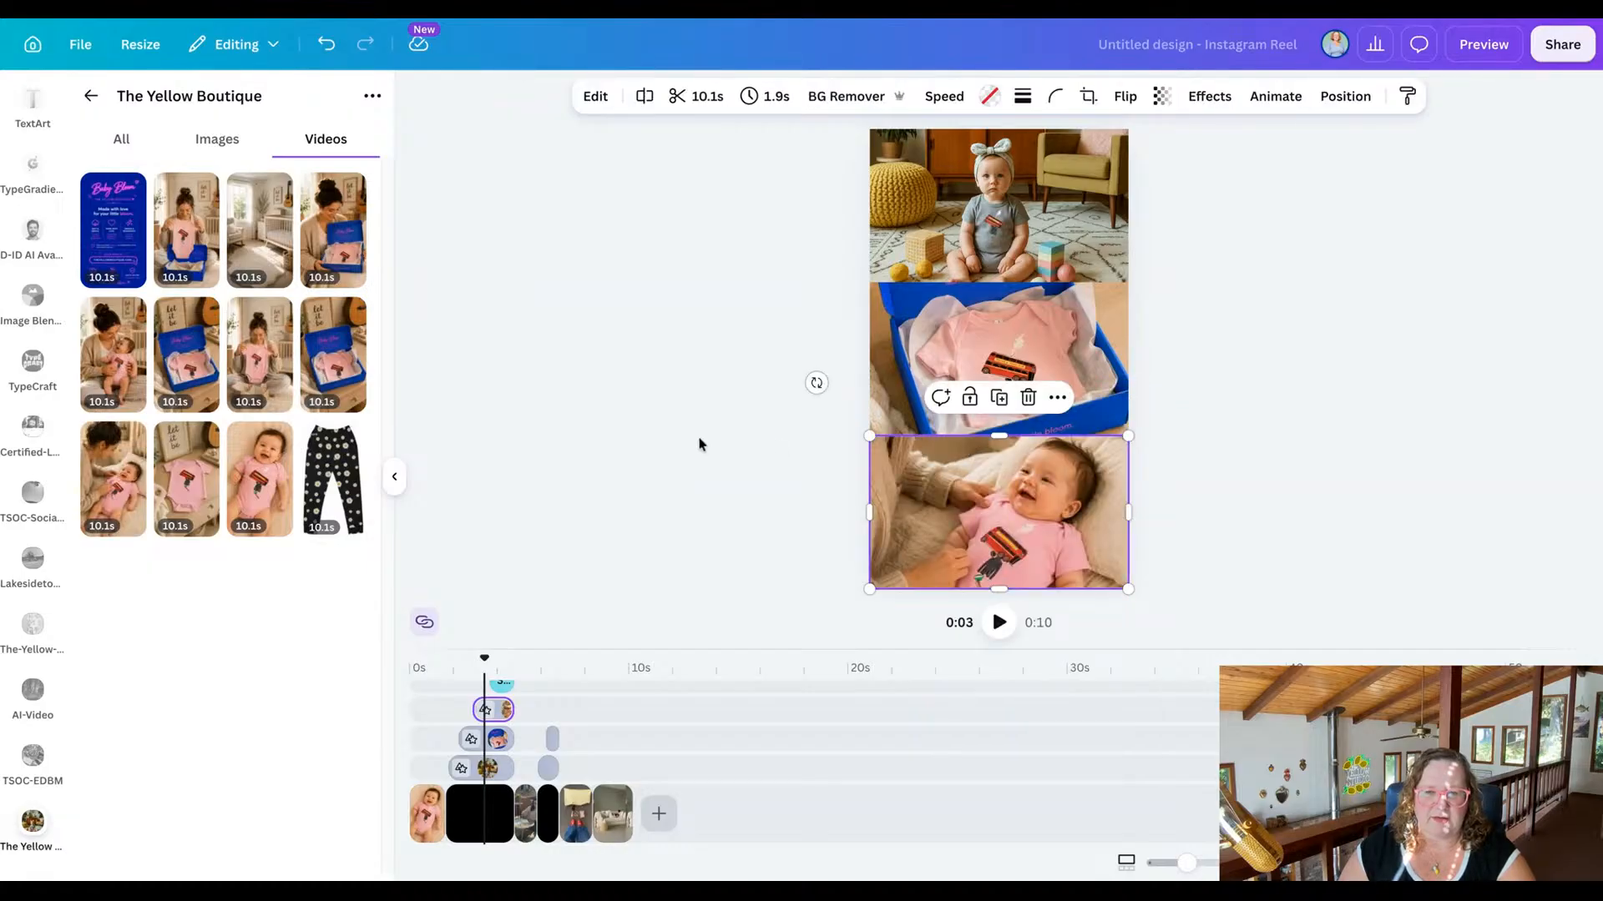
pyautogui.click(686, 465)
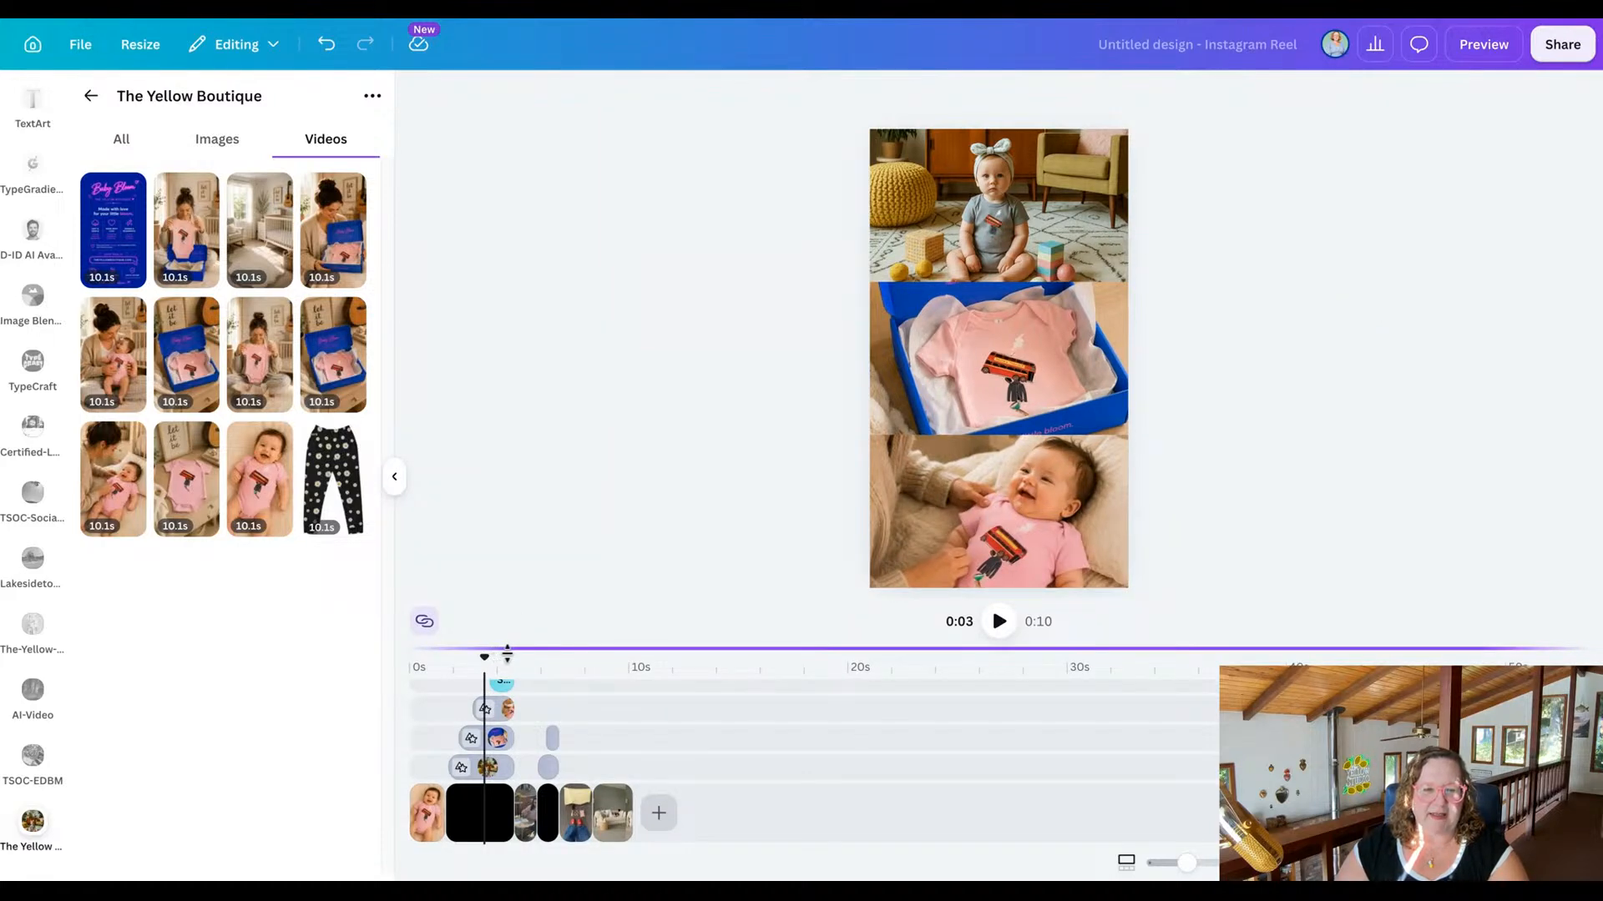
# Change the "Slice of Life" title in the three-part scene to "Baby Bloom".
pyautogui.moveTo(485, 657); pyautogui.dragTo(505, 658)
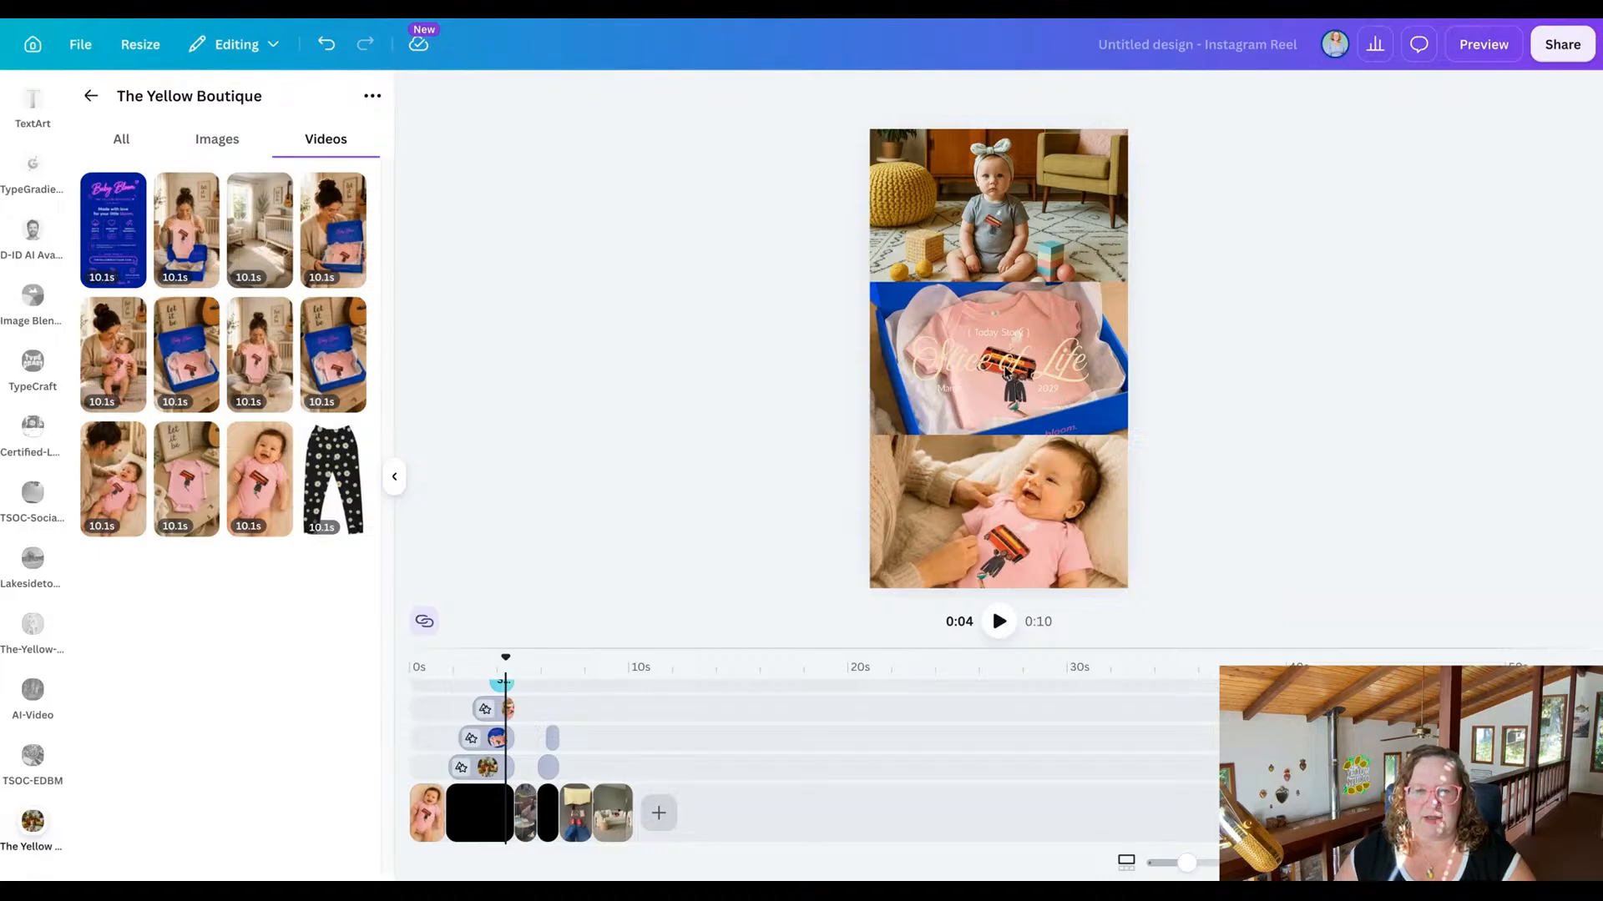
pyautogui.click(998, 363)
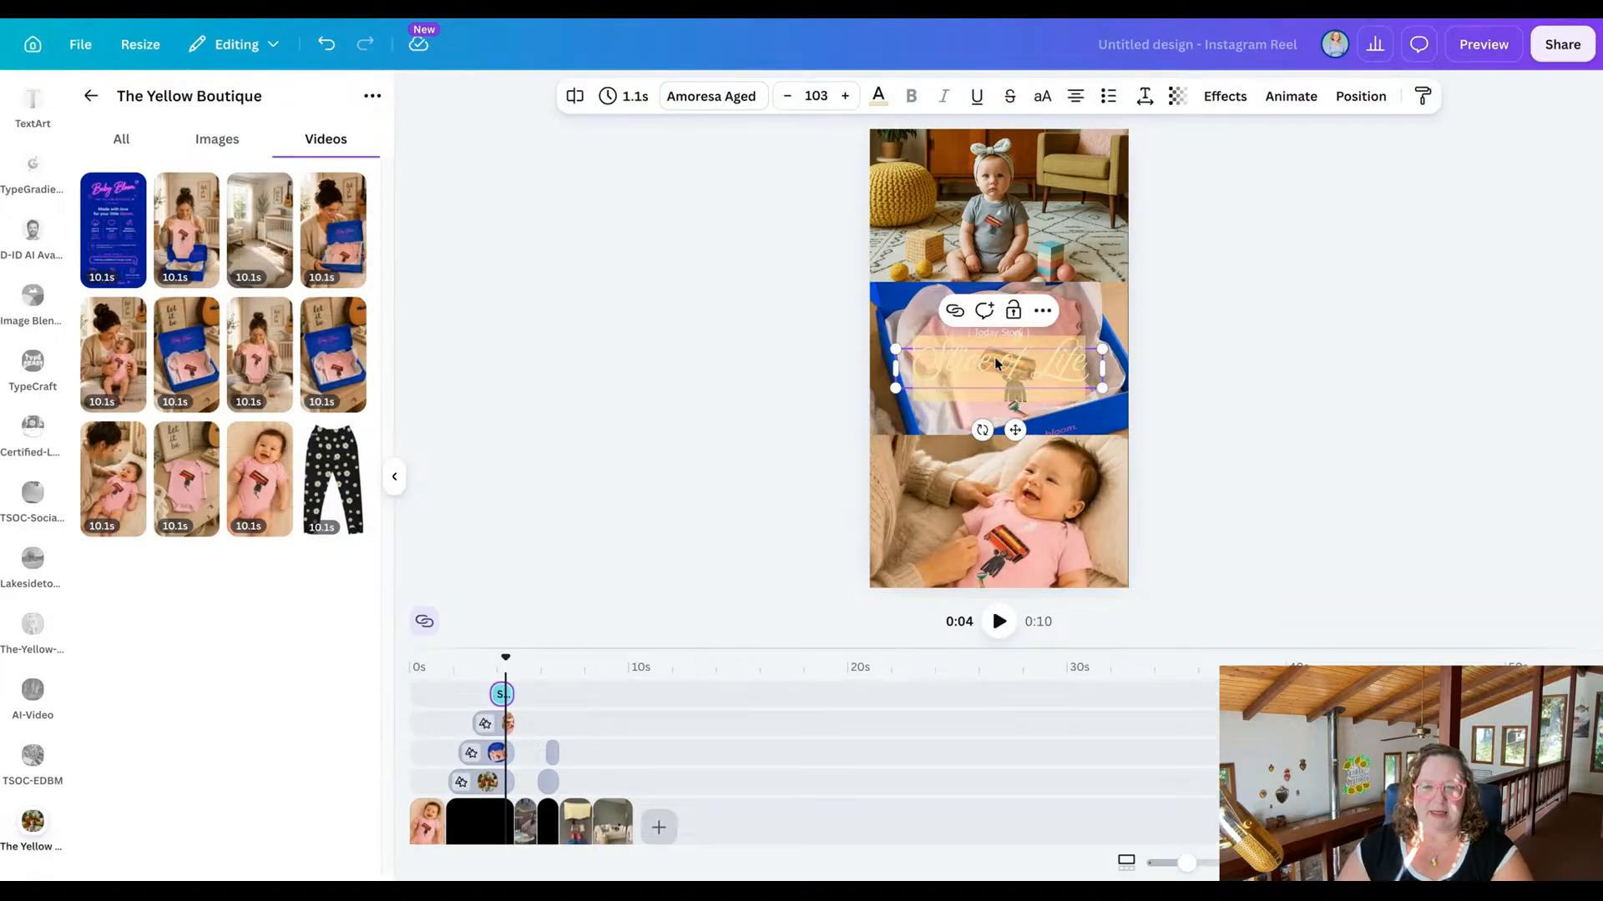
pyautogui.write('Baby Bloom')
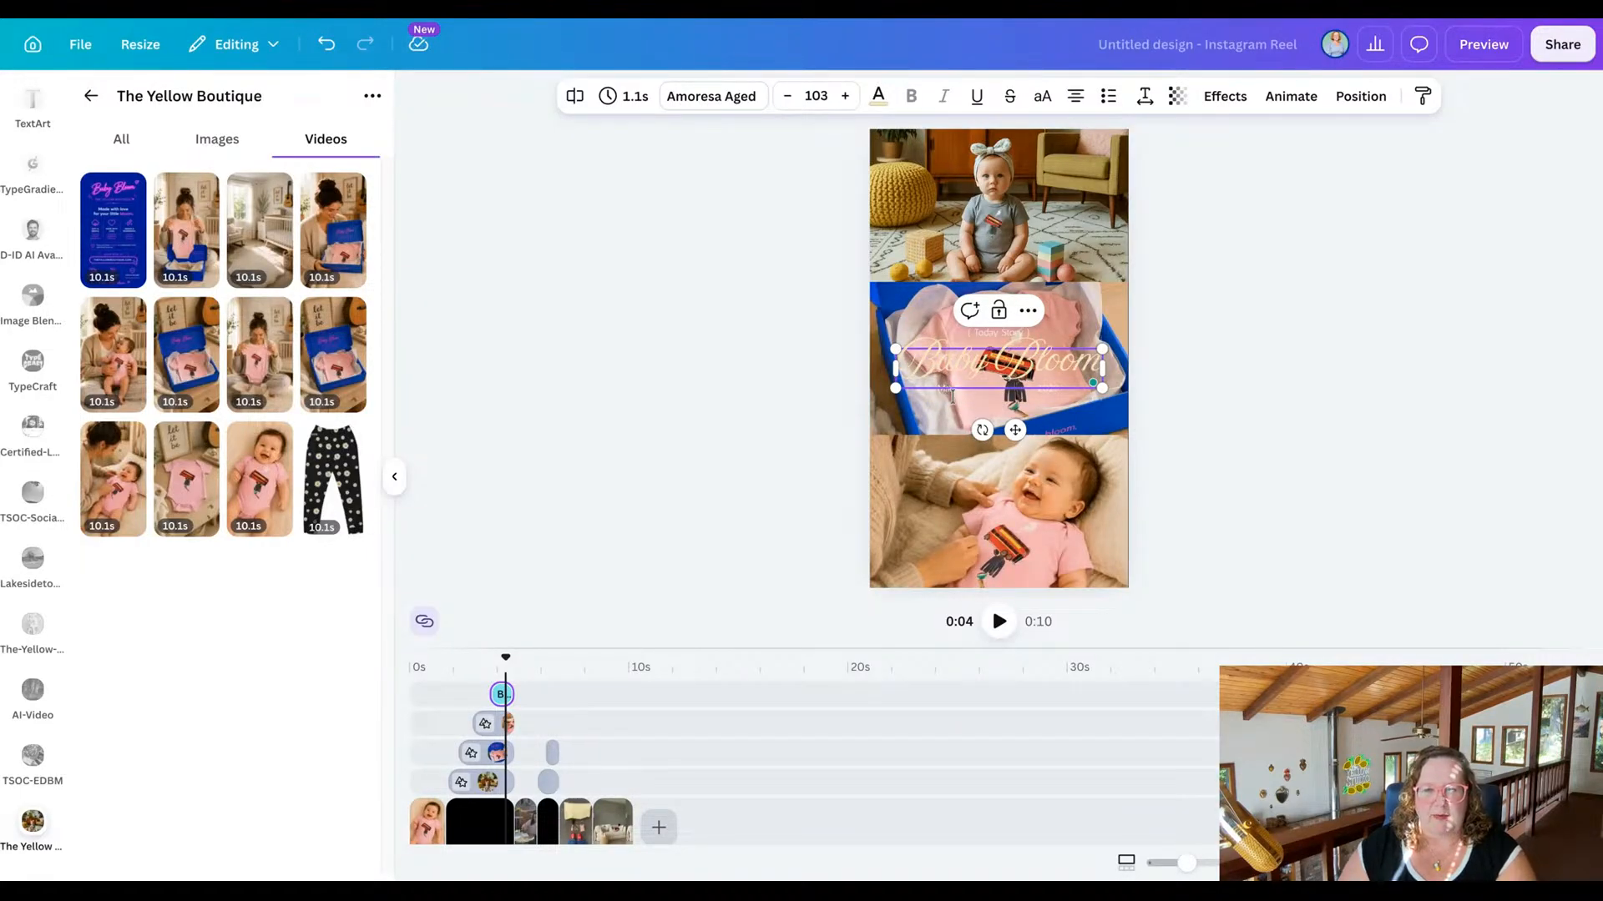
pyautogui.click(771, 402)
# Rewrite the small captions around the Baby Bloom title, using "A Day in the Life" above it and "Baby" at its lower left.
pyautogui.click(958, 390)
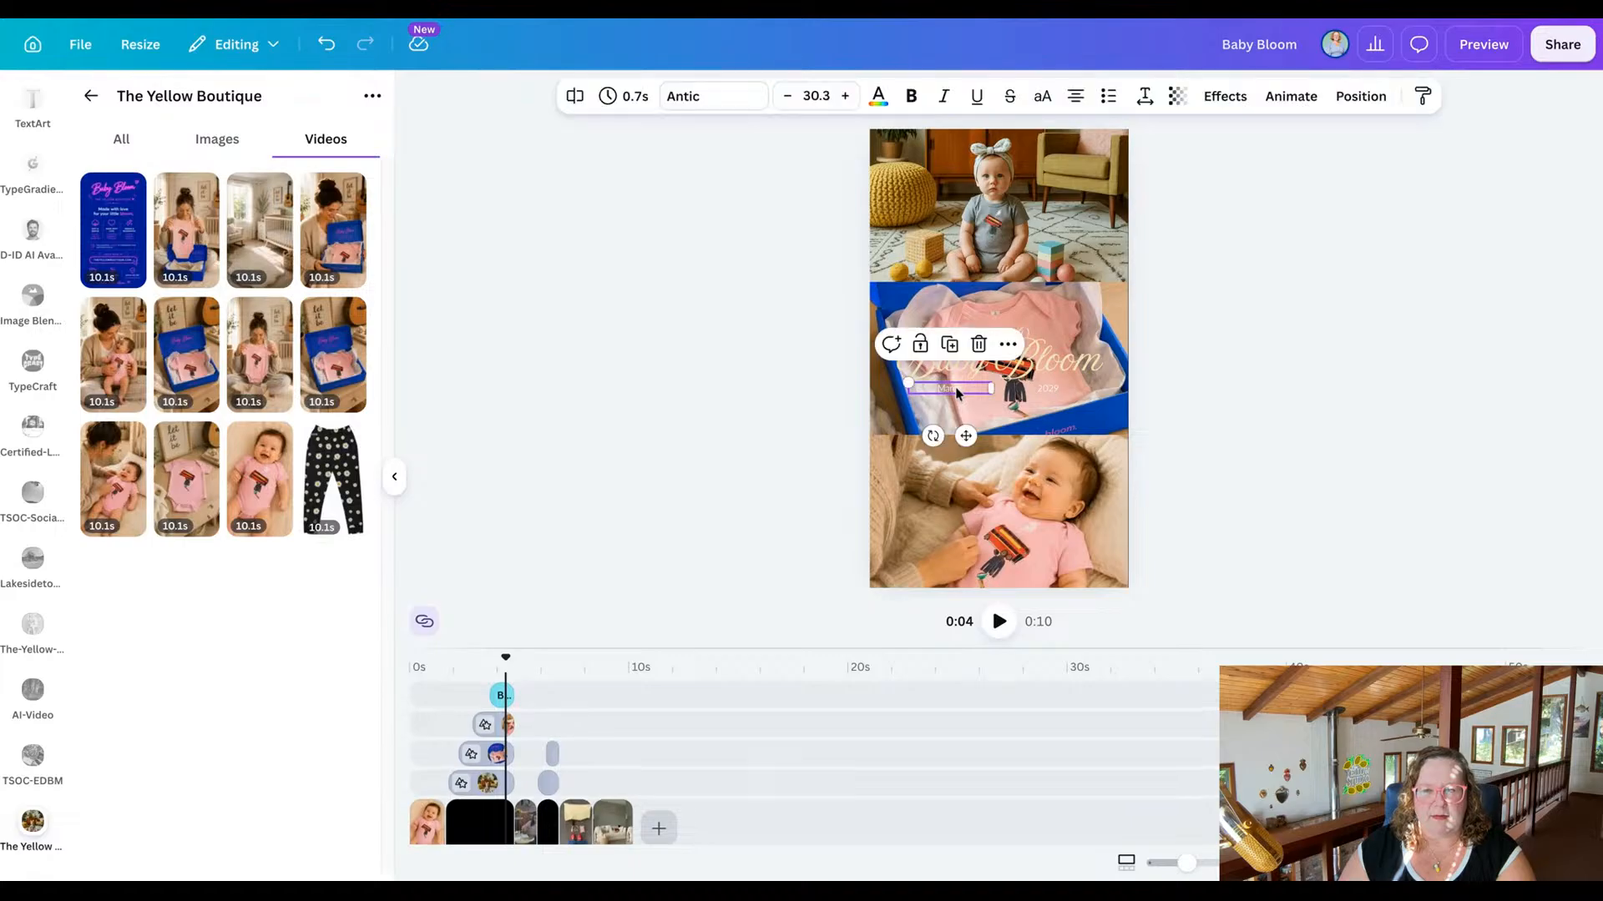
pyautogui.write('B')
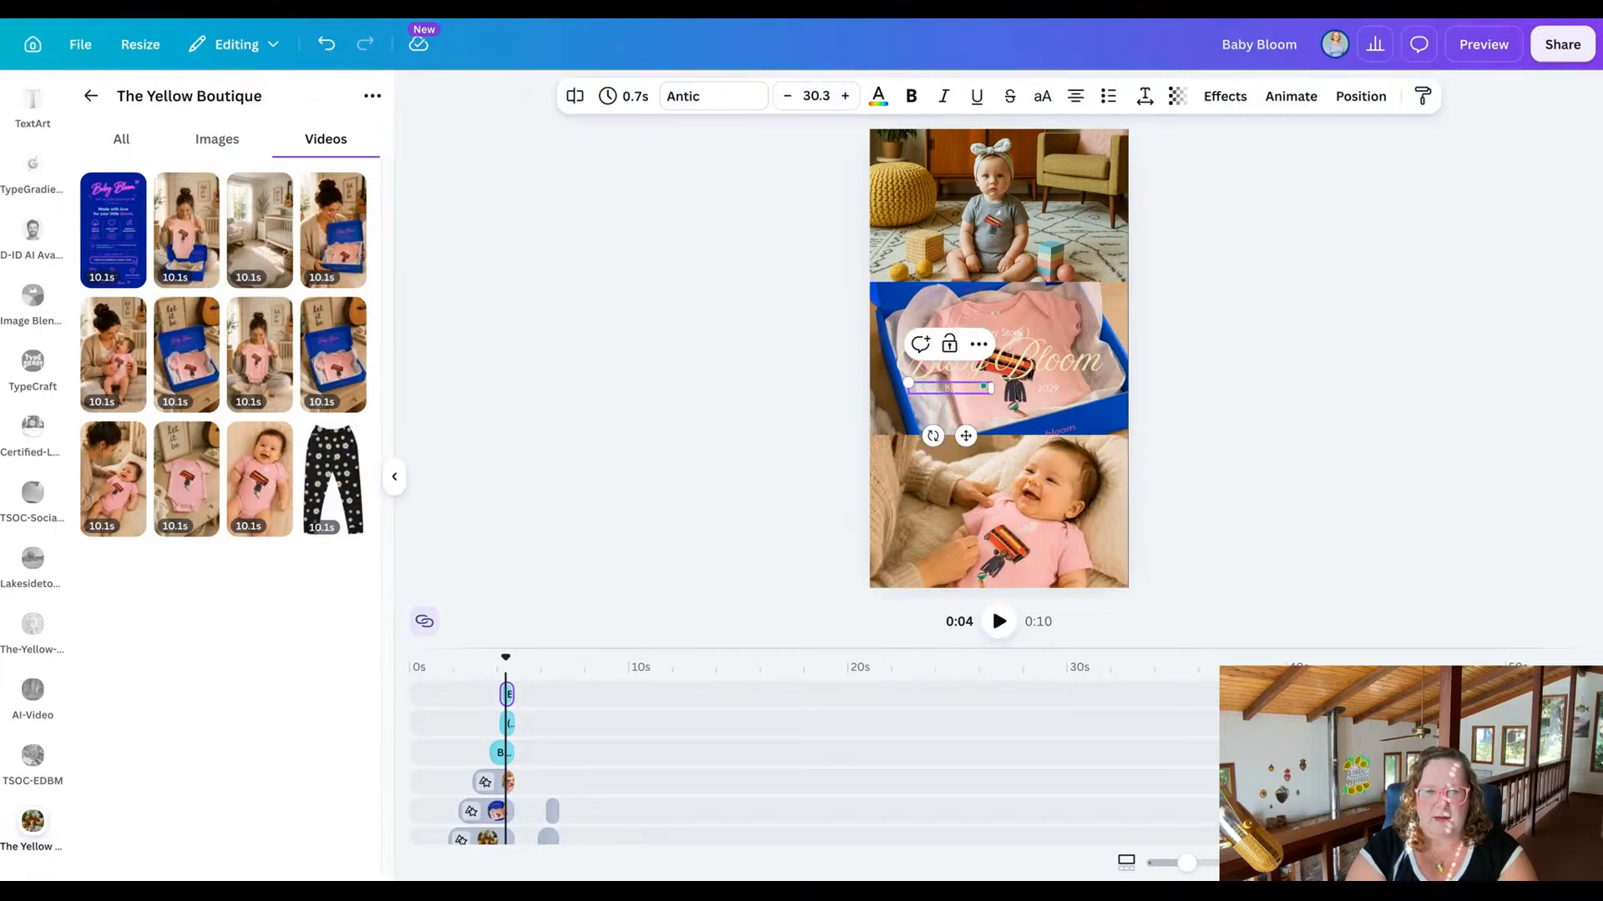
pyautogui.write('aby')
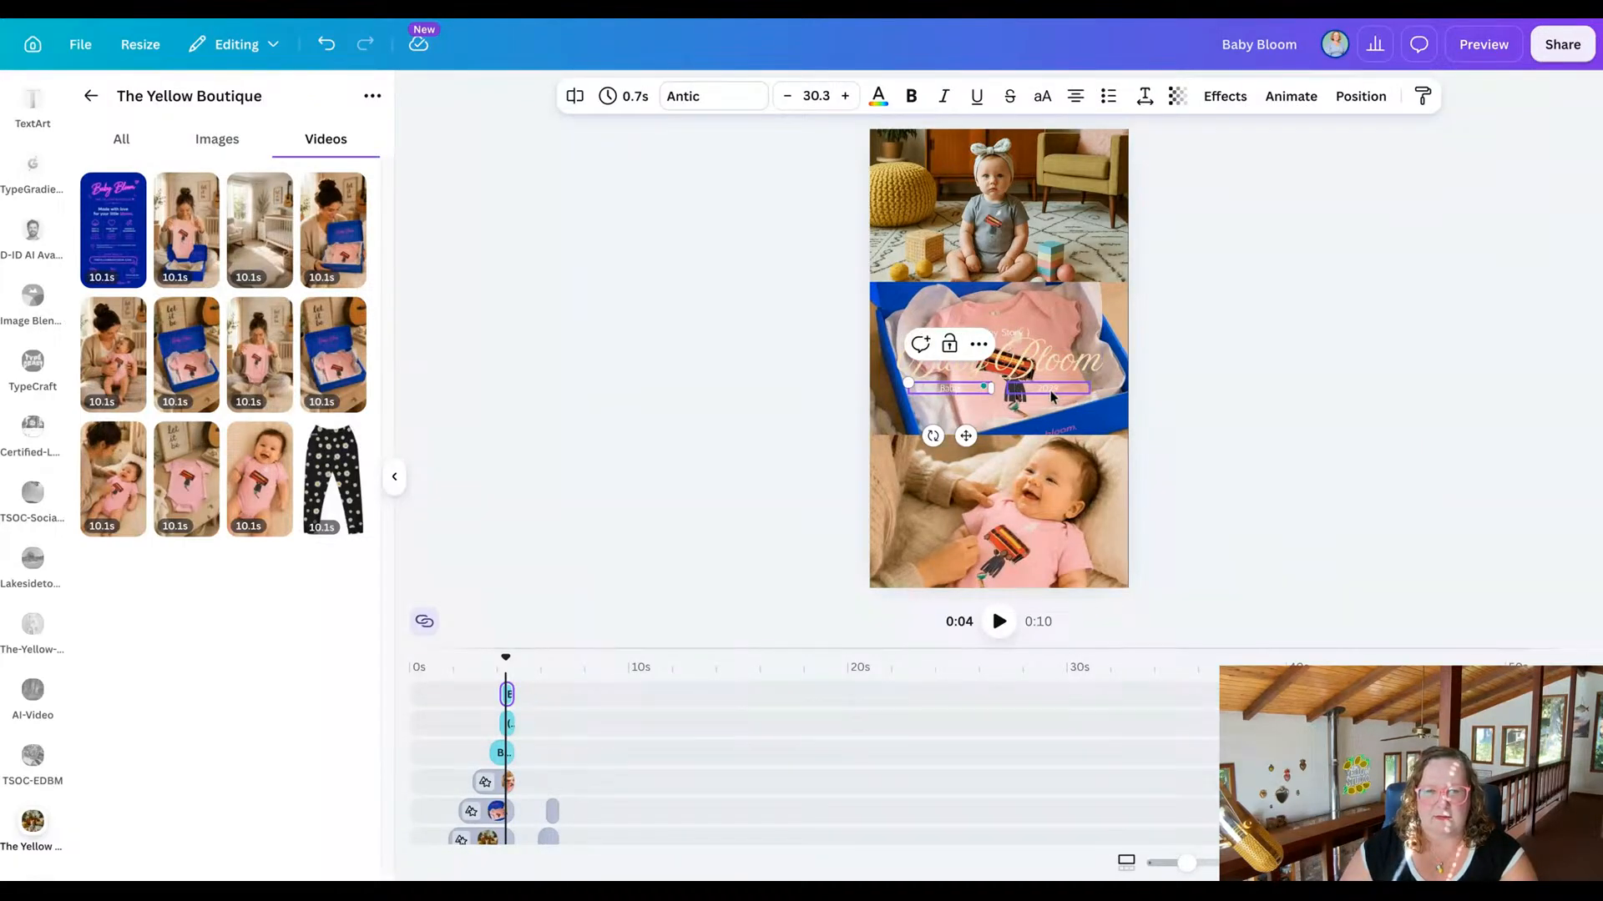
pyautogui.click(1051, 397)
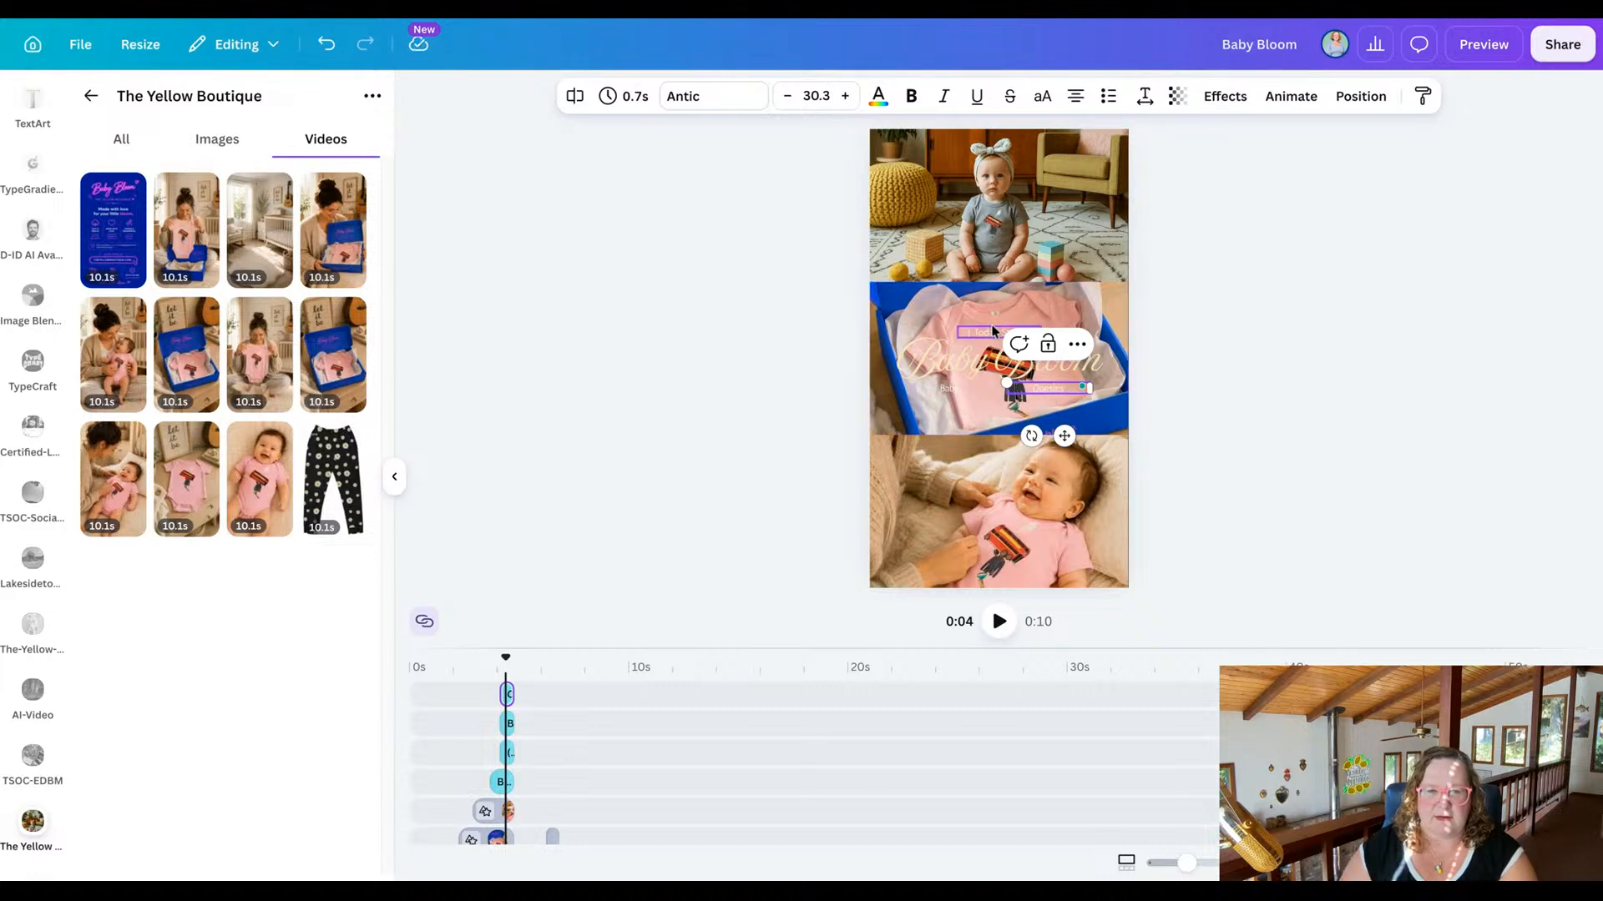
pyautogui.click(992, 335)
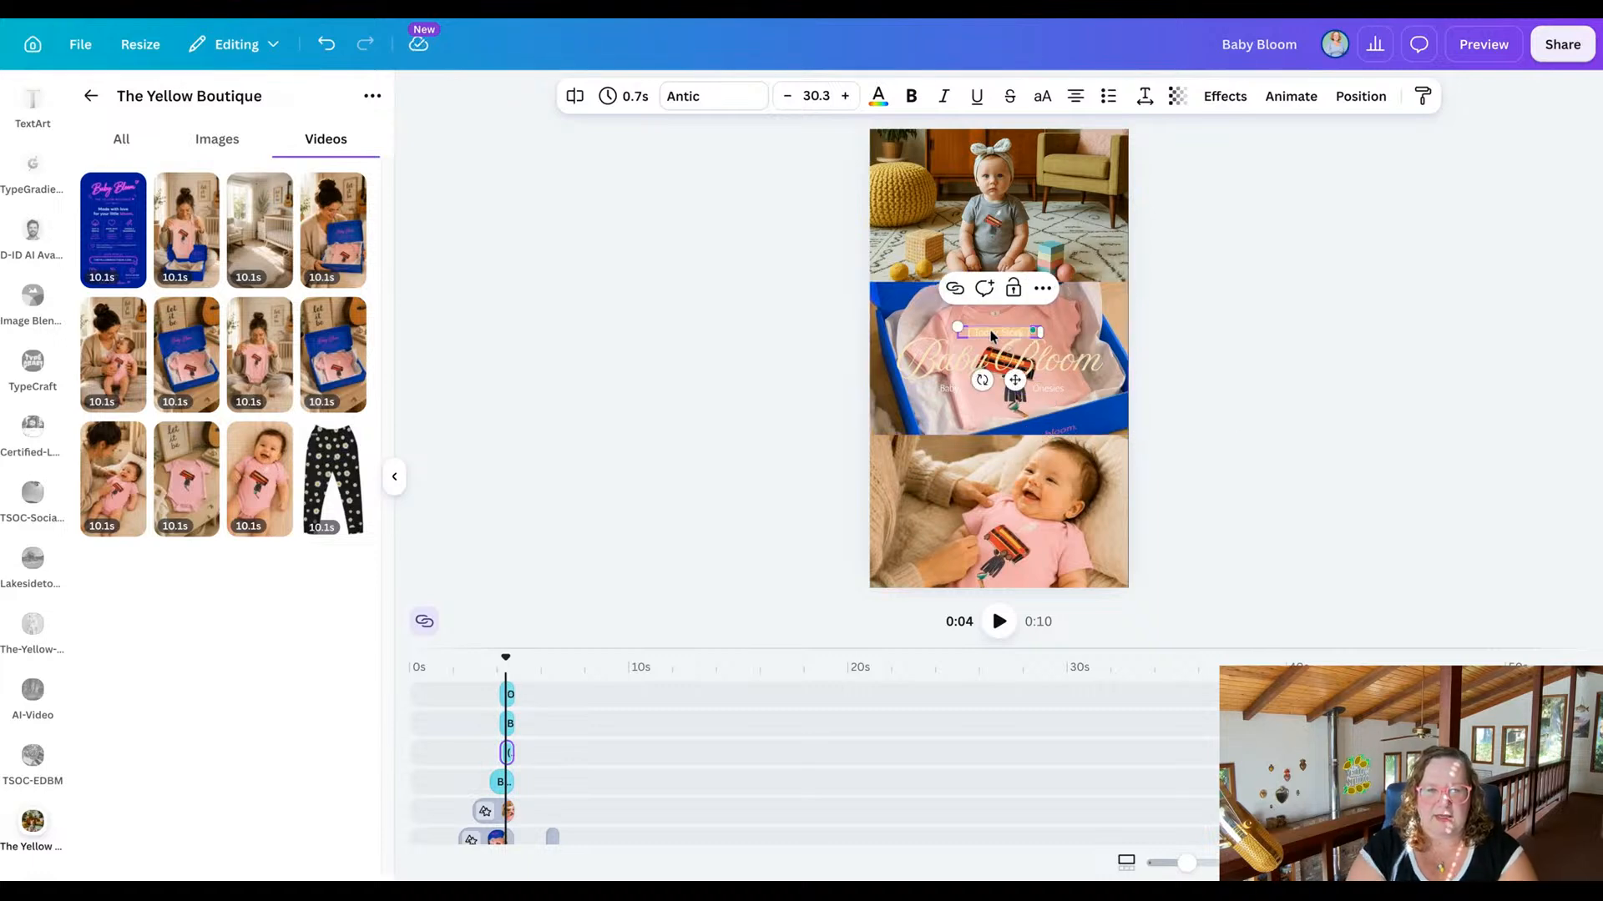
pyautogui.write('A Day in the Life')
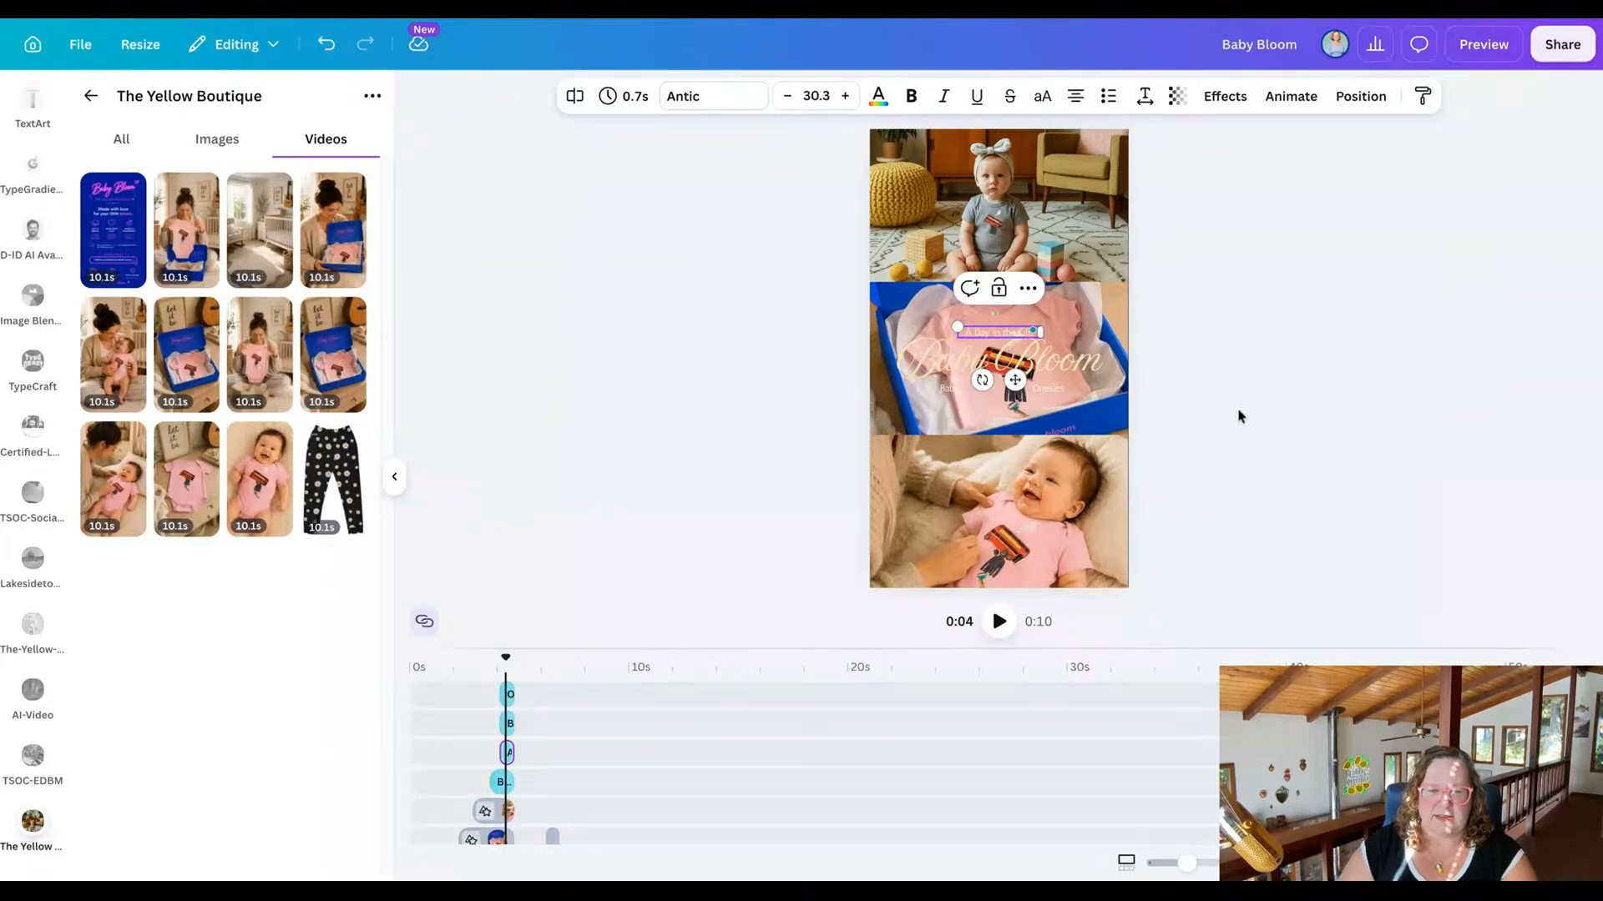
pyautogui.click(1292, 437)
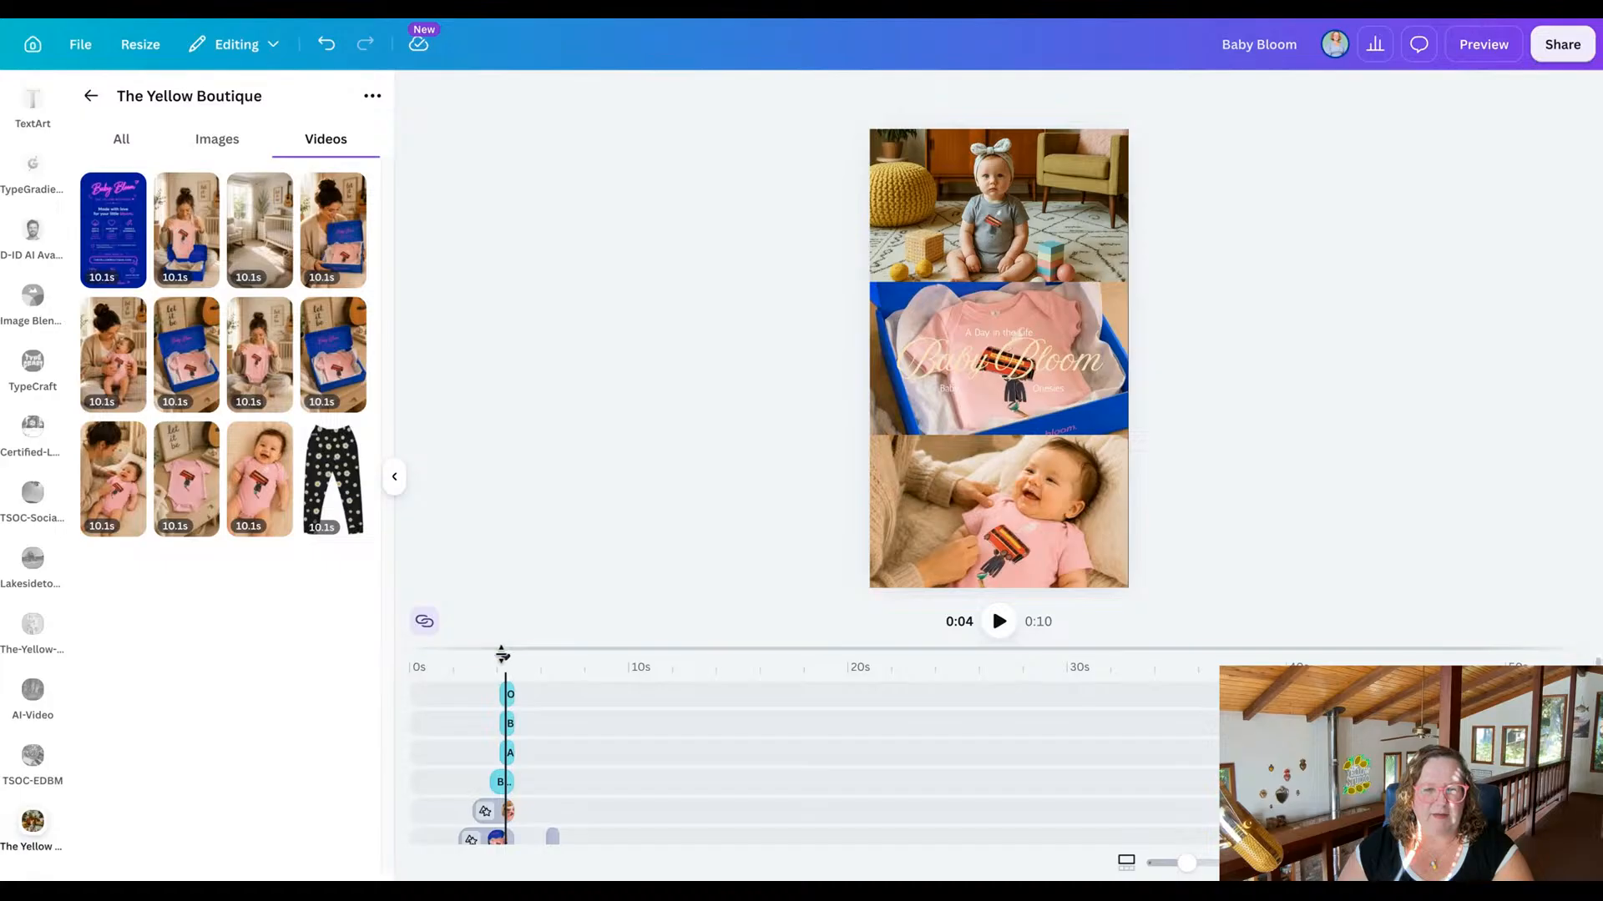
# Play the reel from the beginning through the two-part scene to find the template clips still needing replacement.
pyautogui.moveTo(504, 656); pyautogui.dragTo(406, 655)
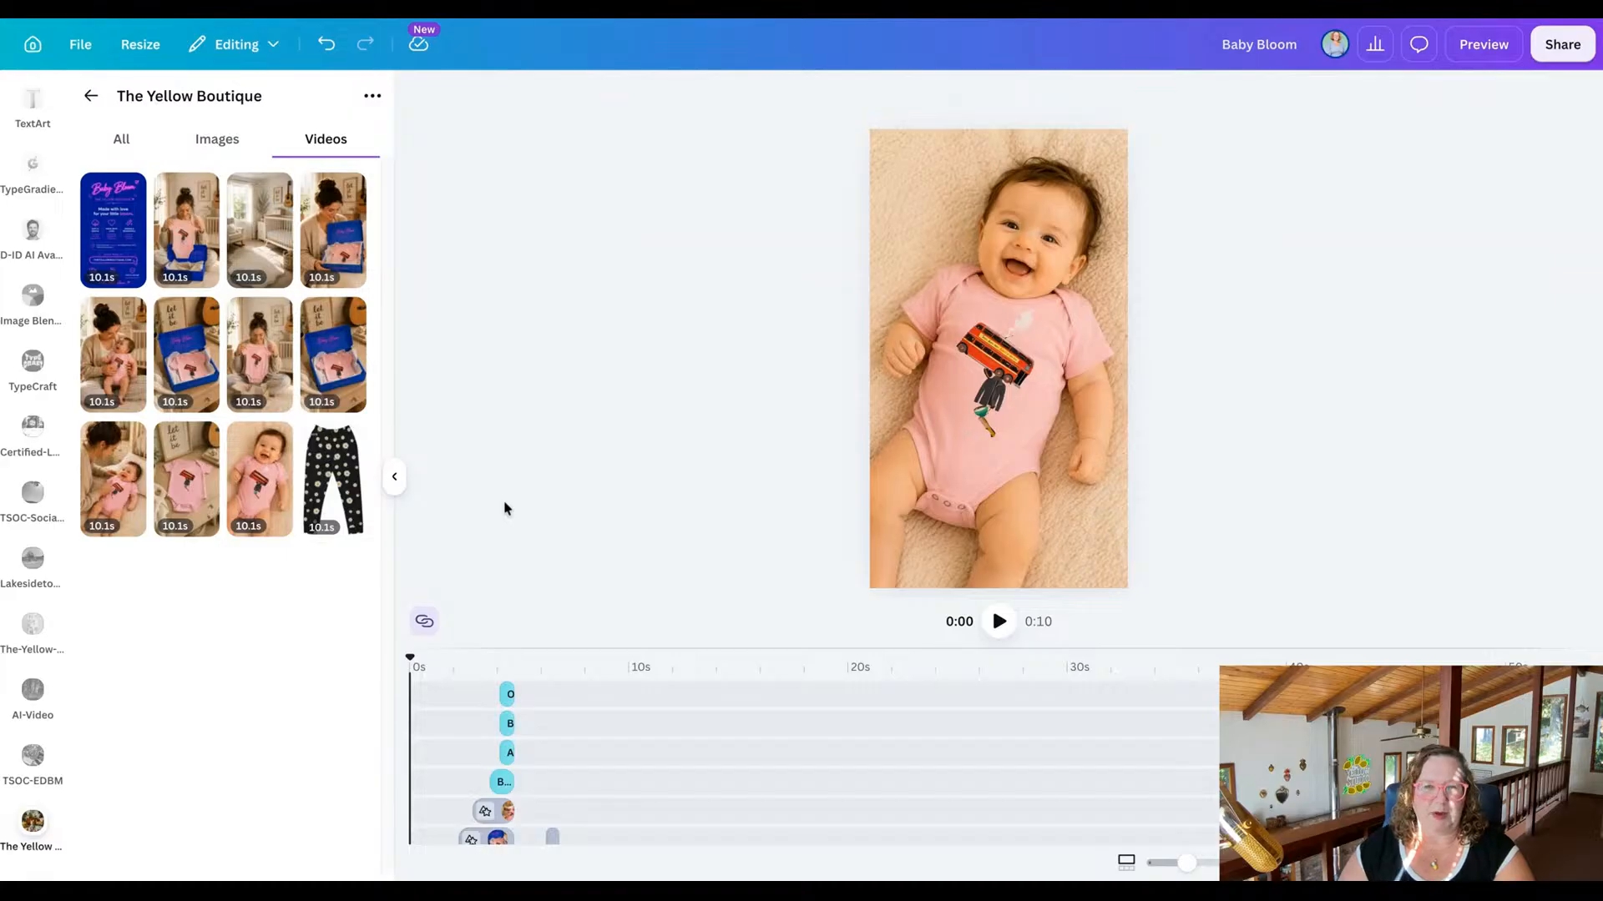
pyautogui.click(998, 621)
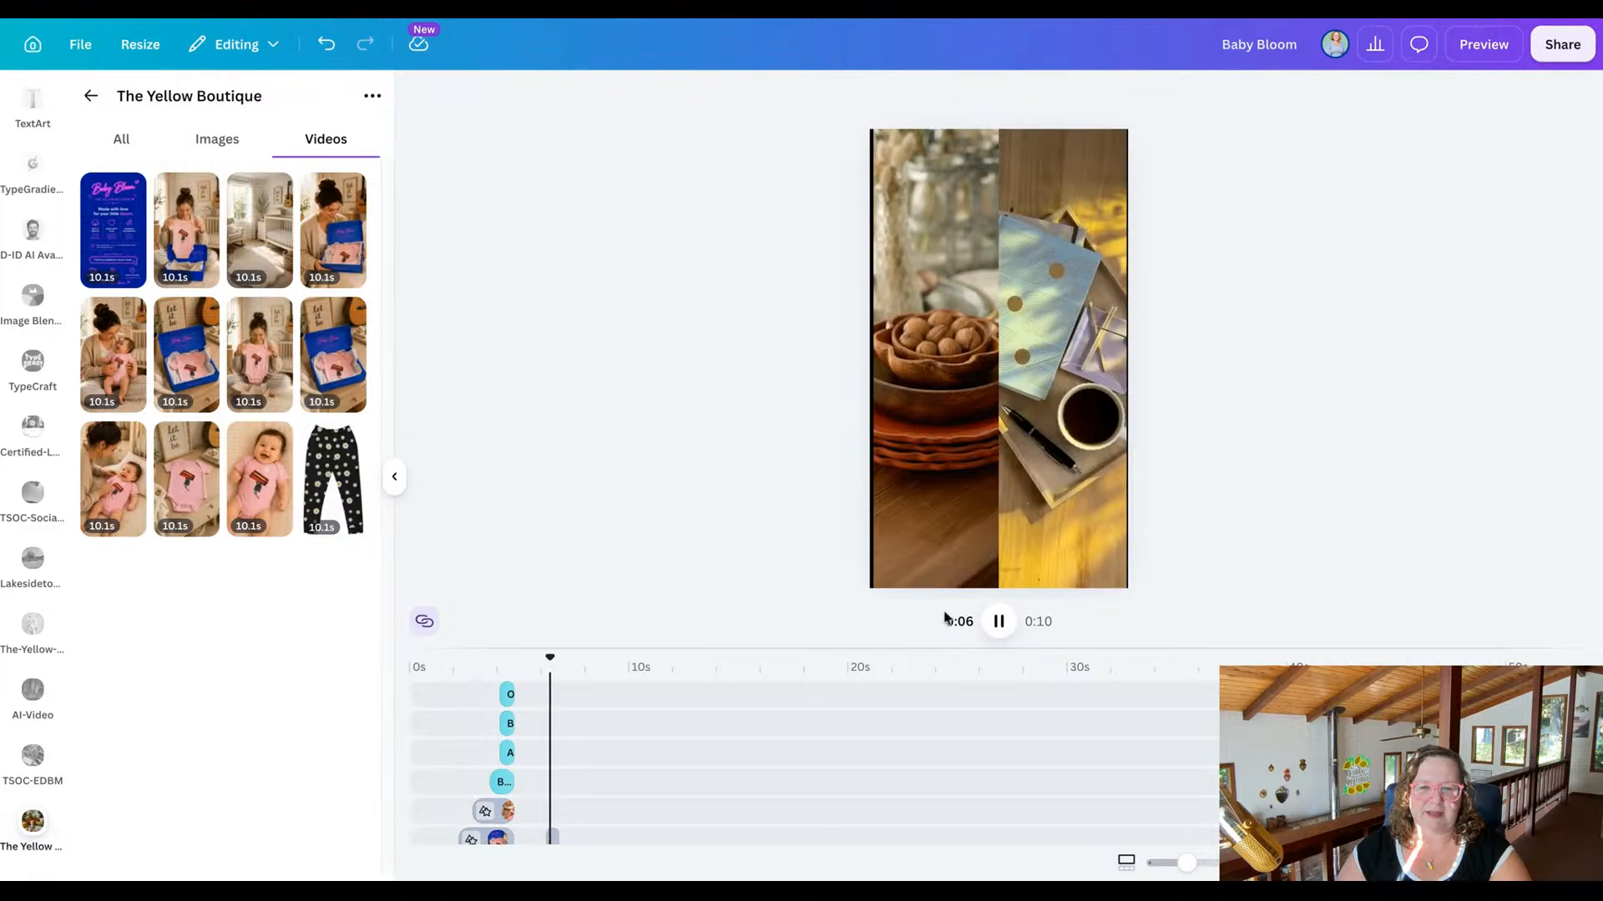
pyautogui.click(995, 621)
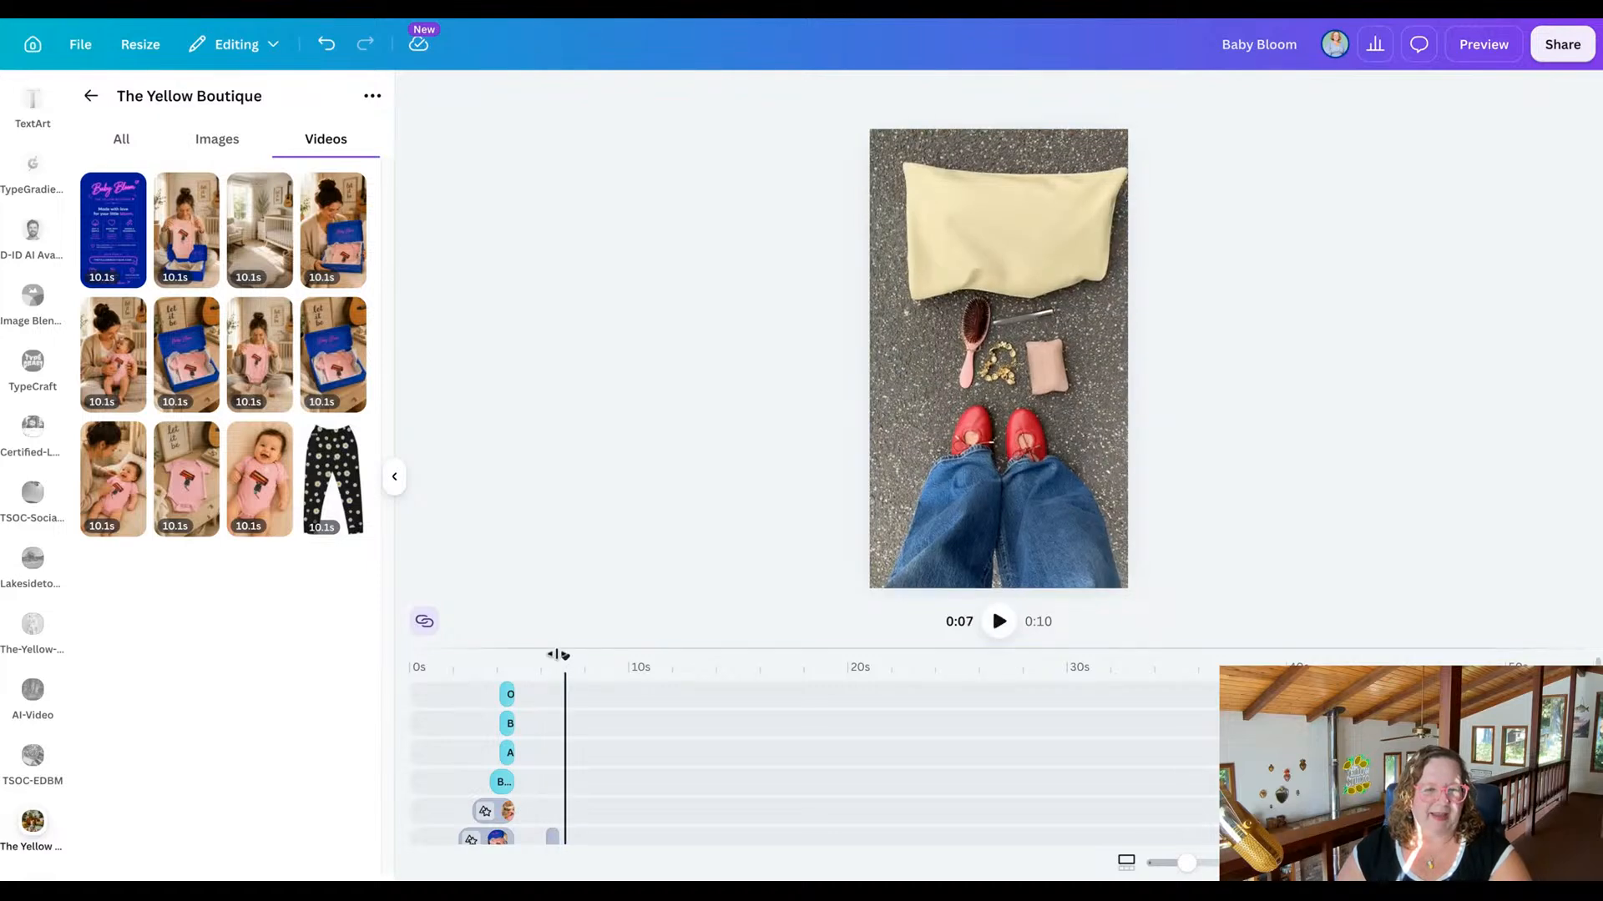
# Replace the clip of the woman at the café table with the video of the mother holding the laughing baby on her lap.
pyautogui.moveTo(566, 657); pyautogui.dragTo(519, 657)
pyautogui.scroll(-3, 519, 656)
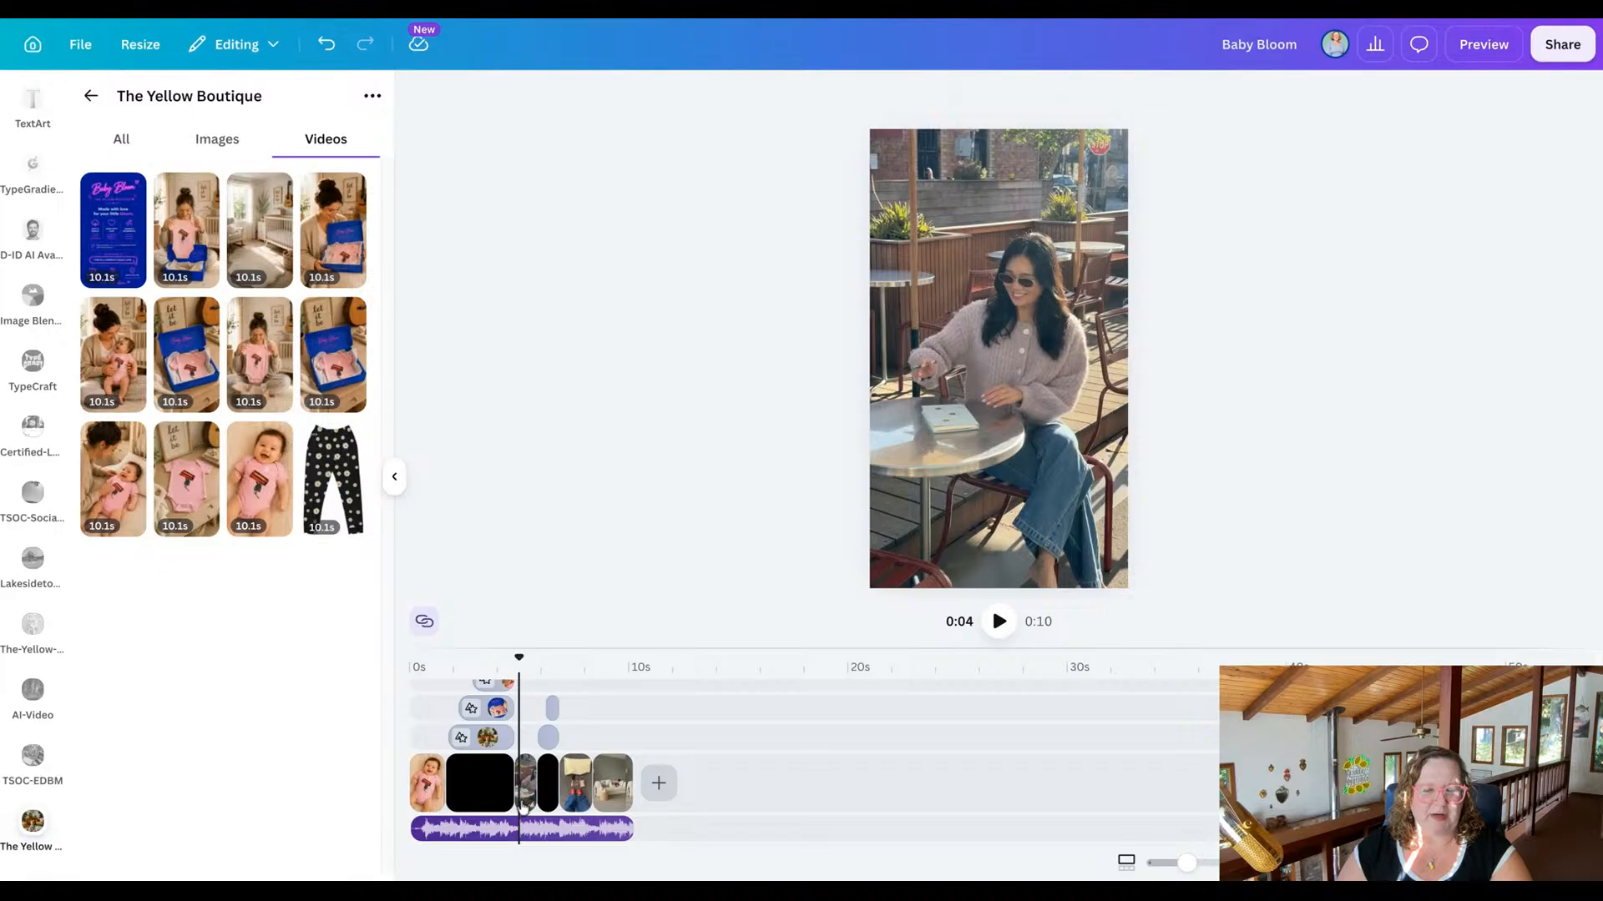
pyautogui.click(524, 799)
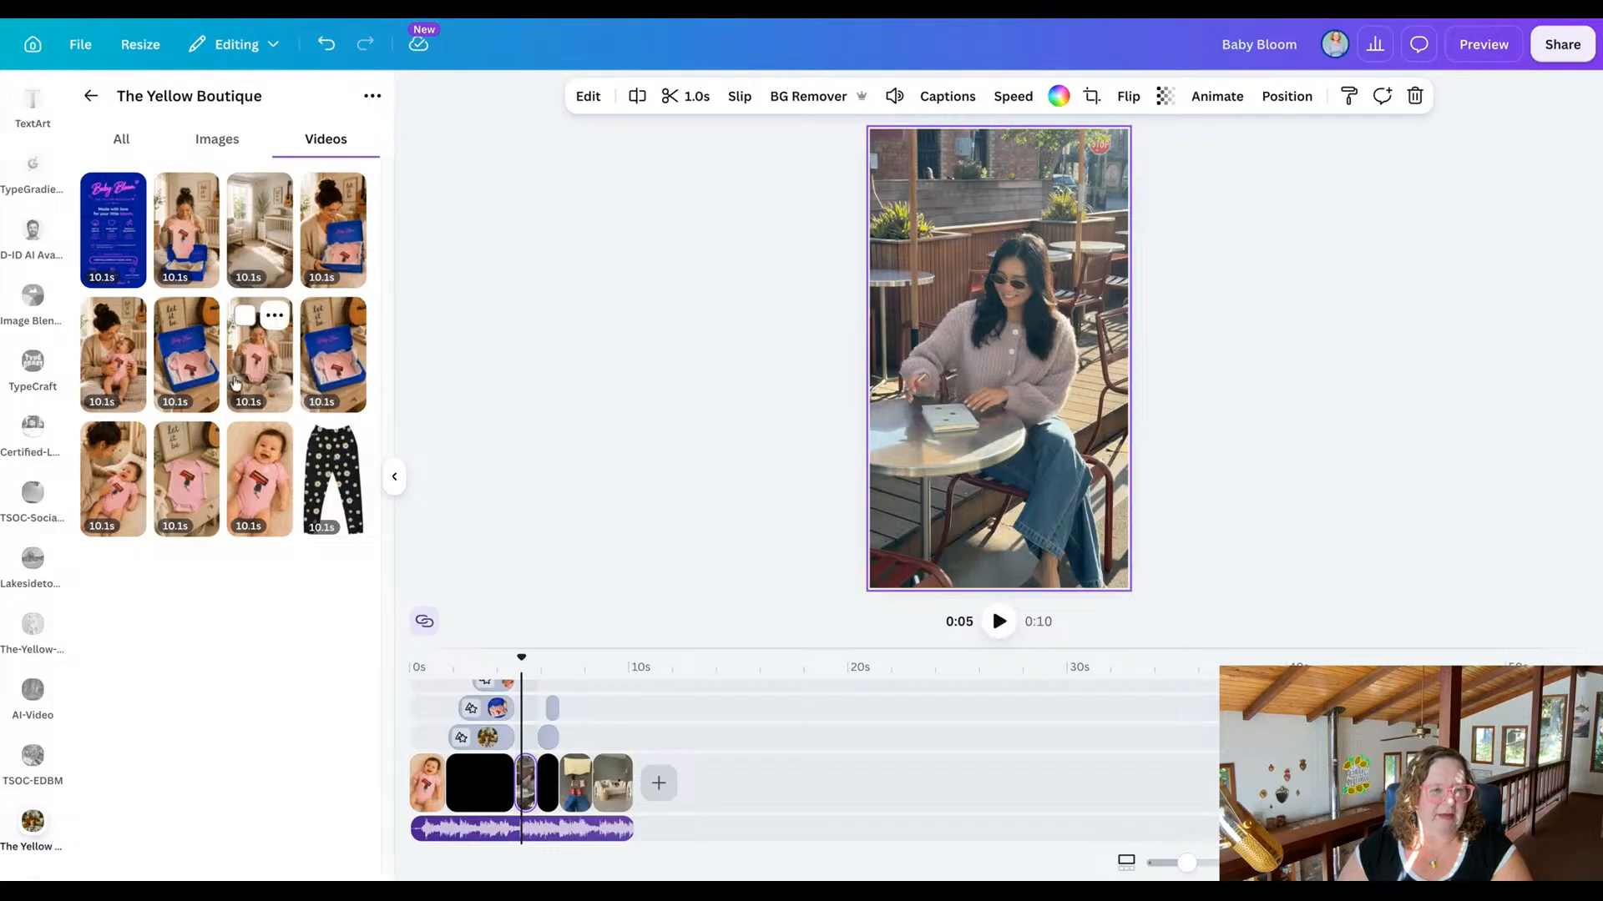
pyautogui.click(112, 375)
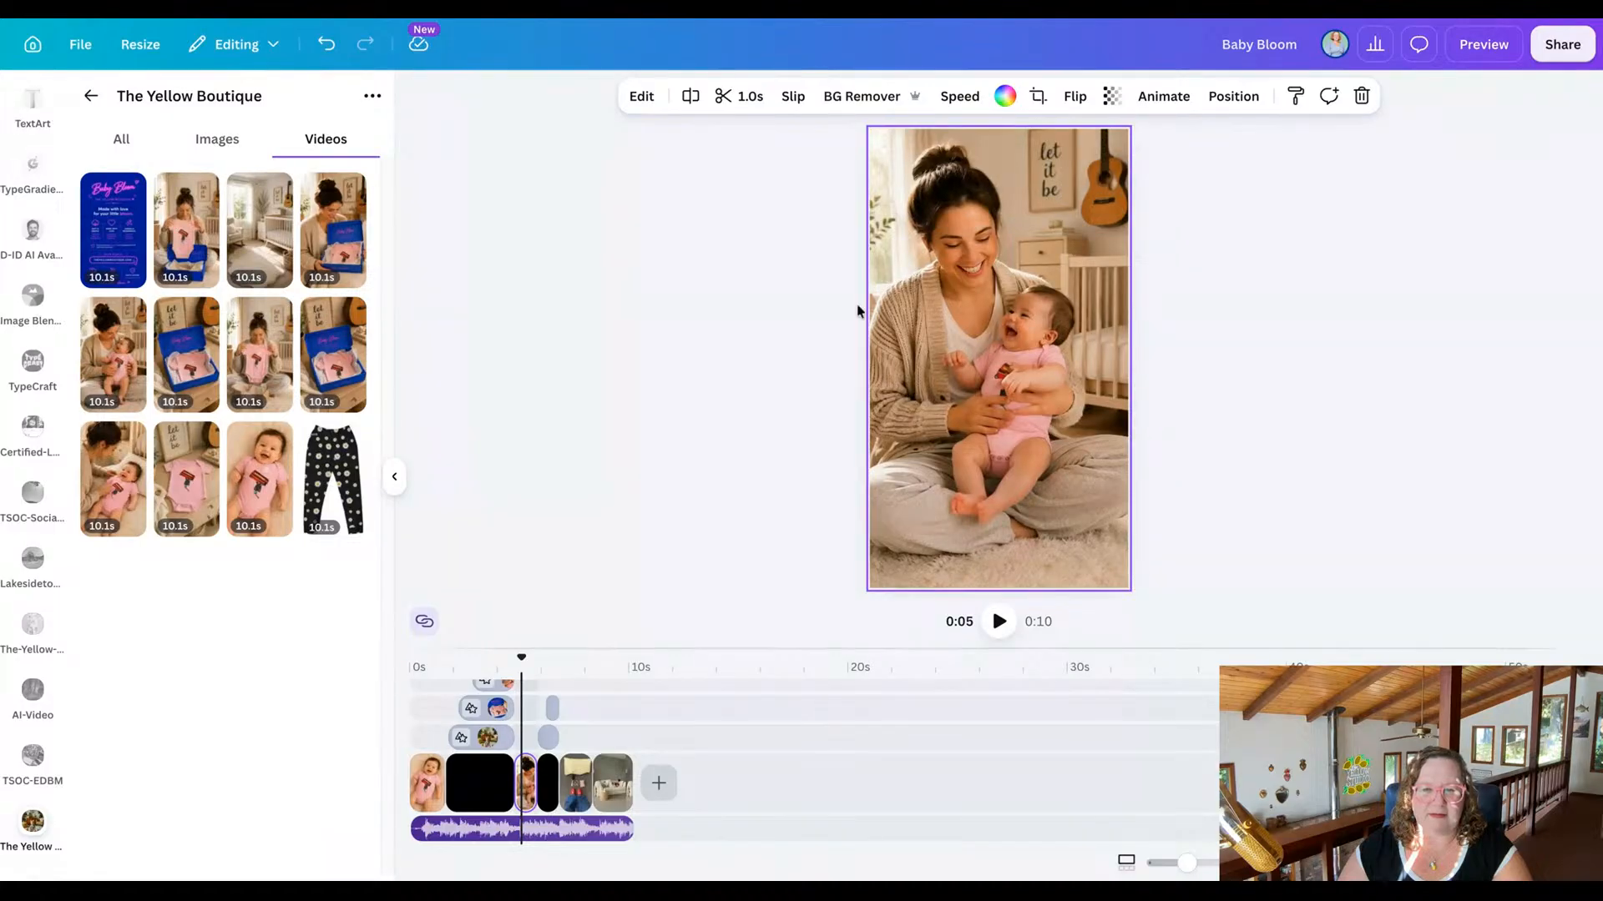
# Replace the wooden bowls clip in the two-part scene with the photo of the baby in a black onesie in the dark room.
pyautogui.moveTo(521, 657)
pyautogui.mouseDown()
pyautogui.moveTo(536, 656)
pyautogui.moveTo(507, 656)
pyautogui.moveTo(541, 656)
pyautogui.mouseUp()
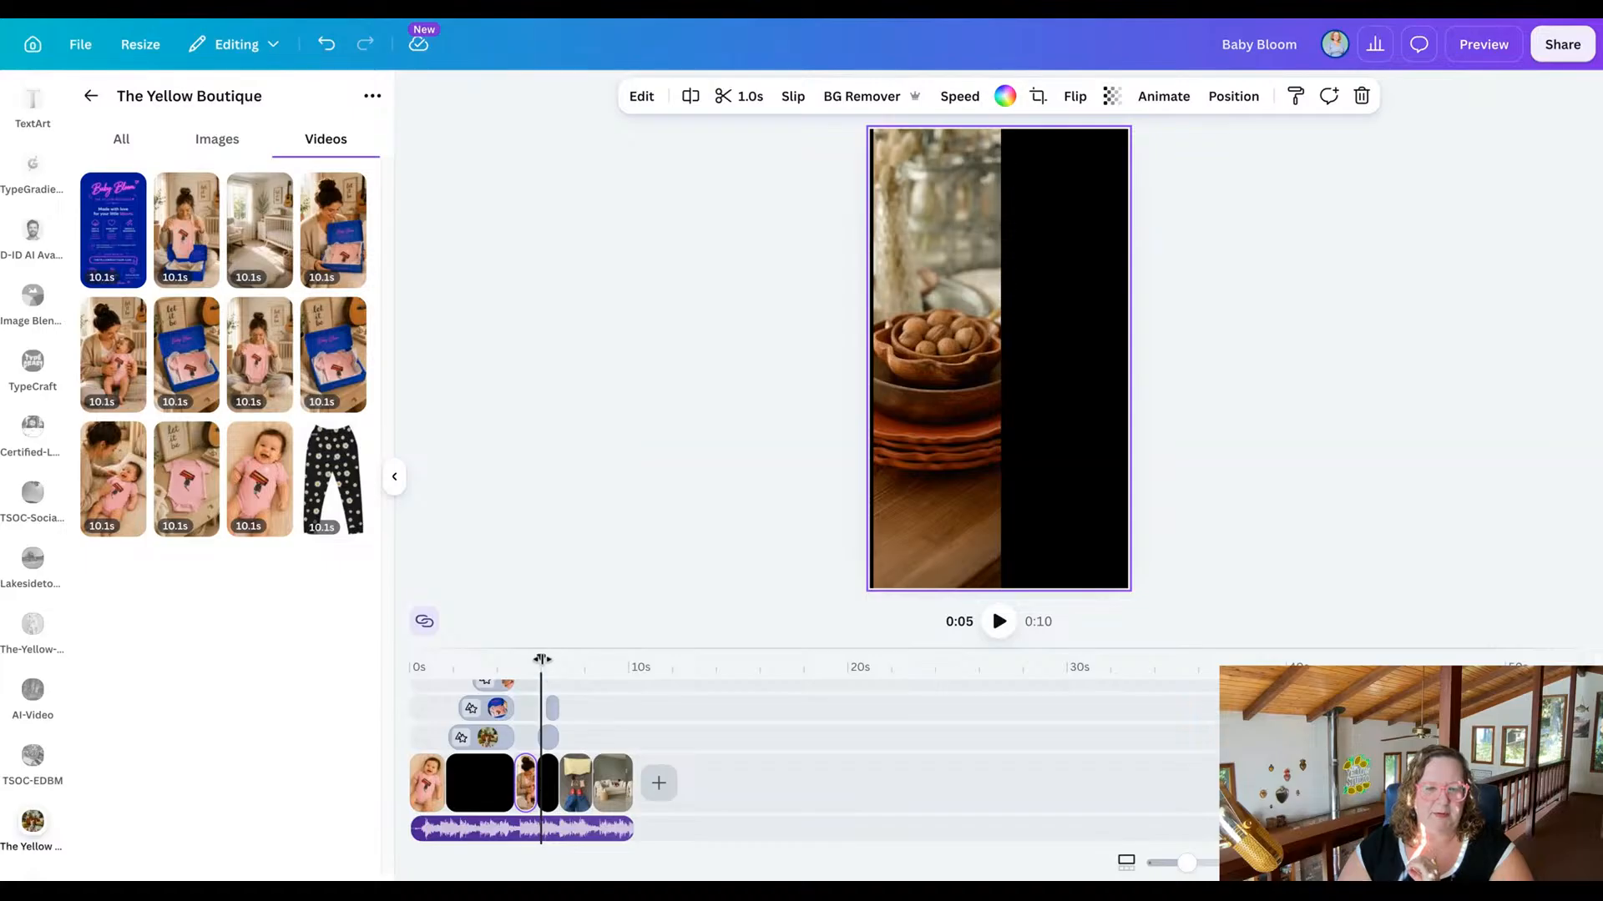
pyautogui.moveTo(541, 656); pyautogui.dragTo(549, 659)
pyautogui.click(550, 739)
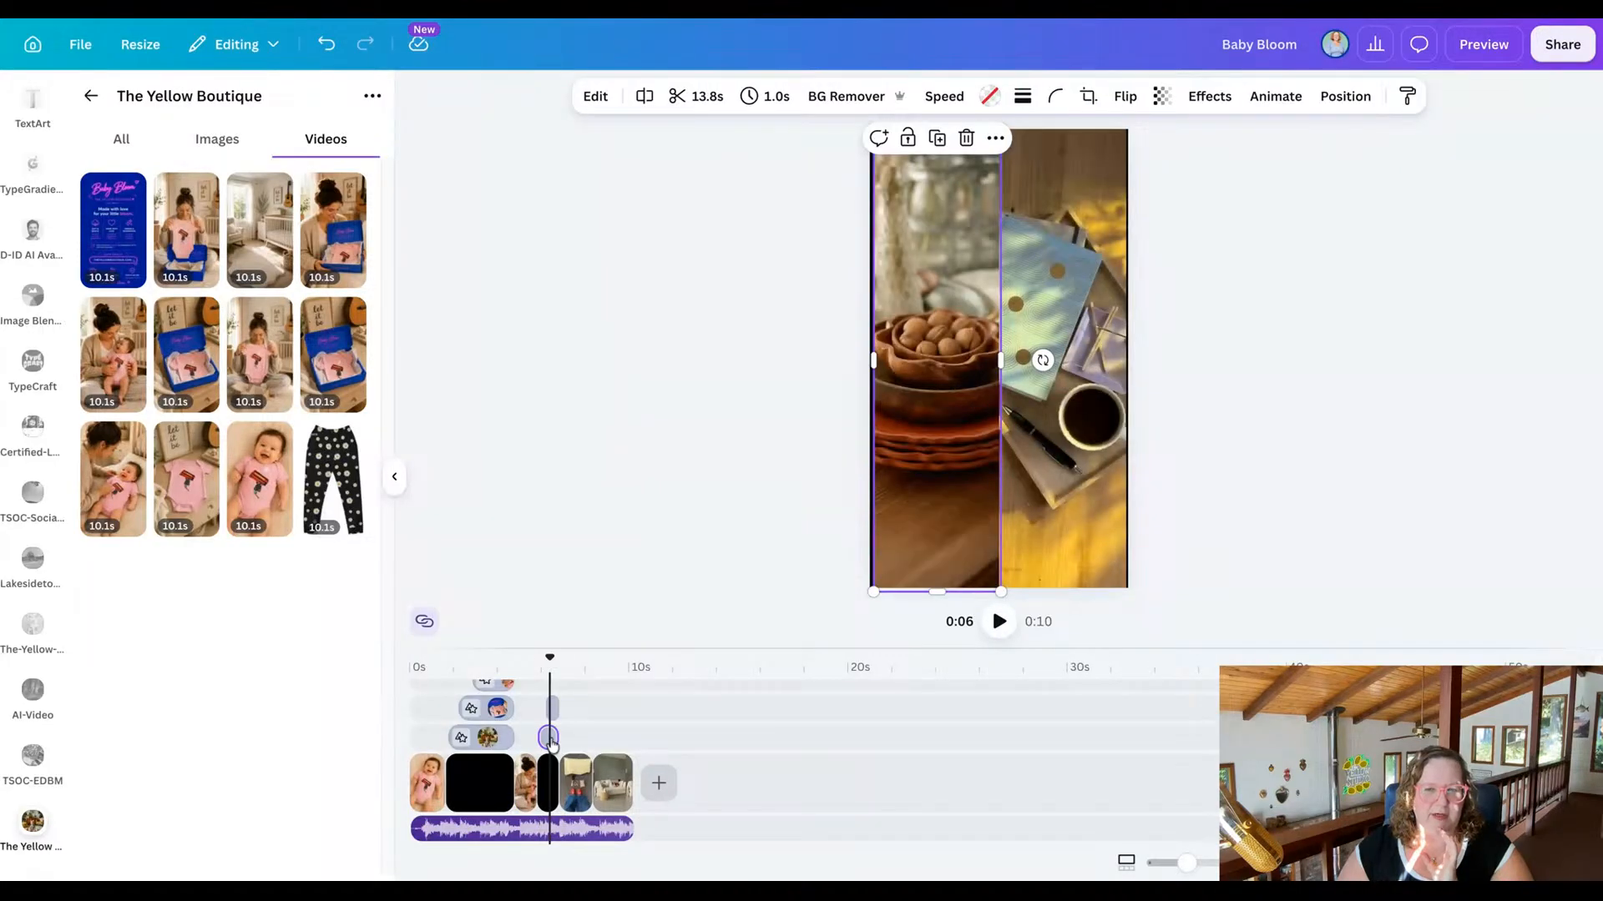
pyautogui.press('Escape')
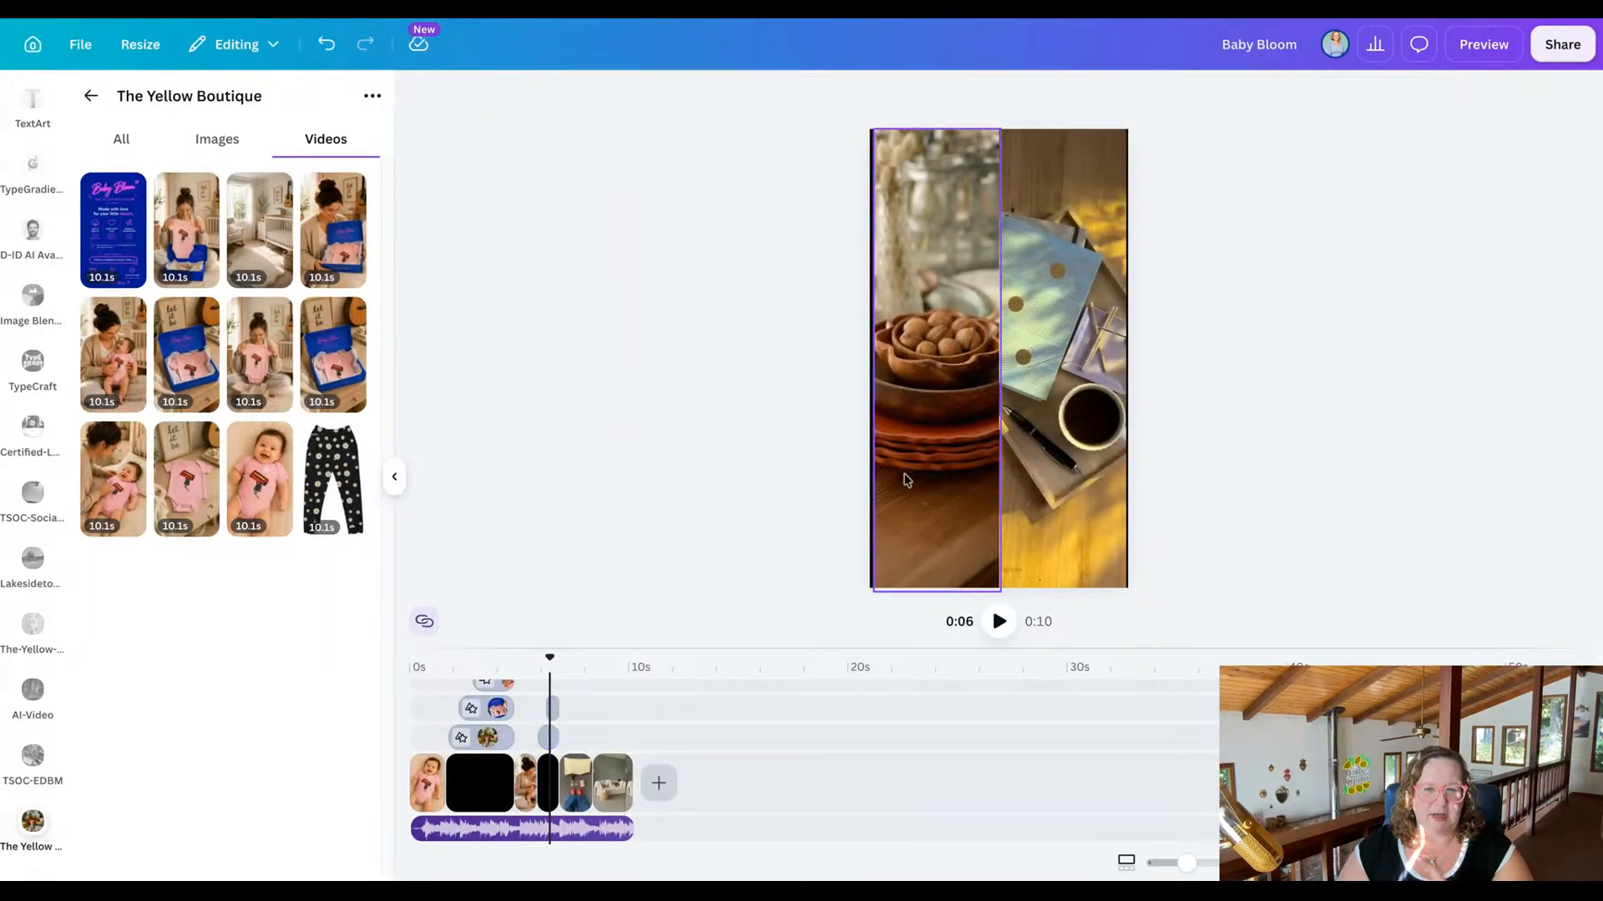
pyautogui.click(907, 480)
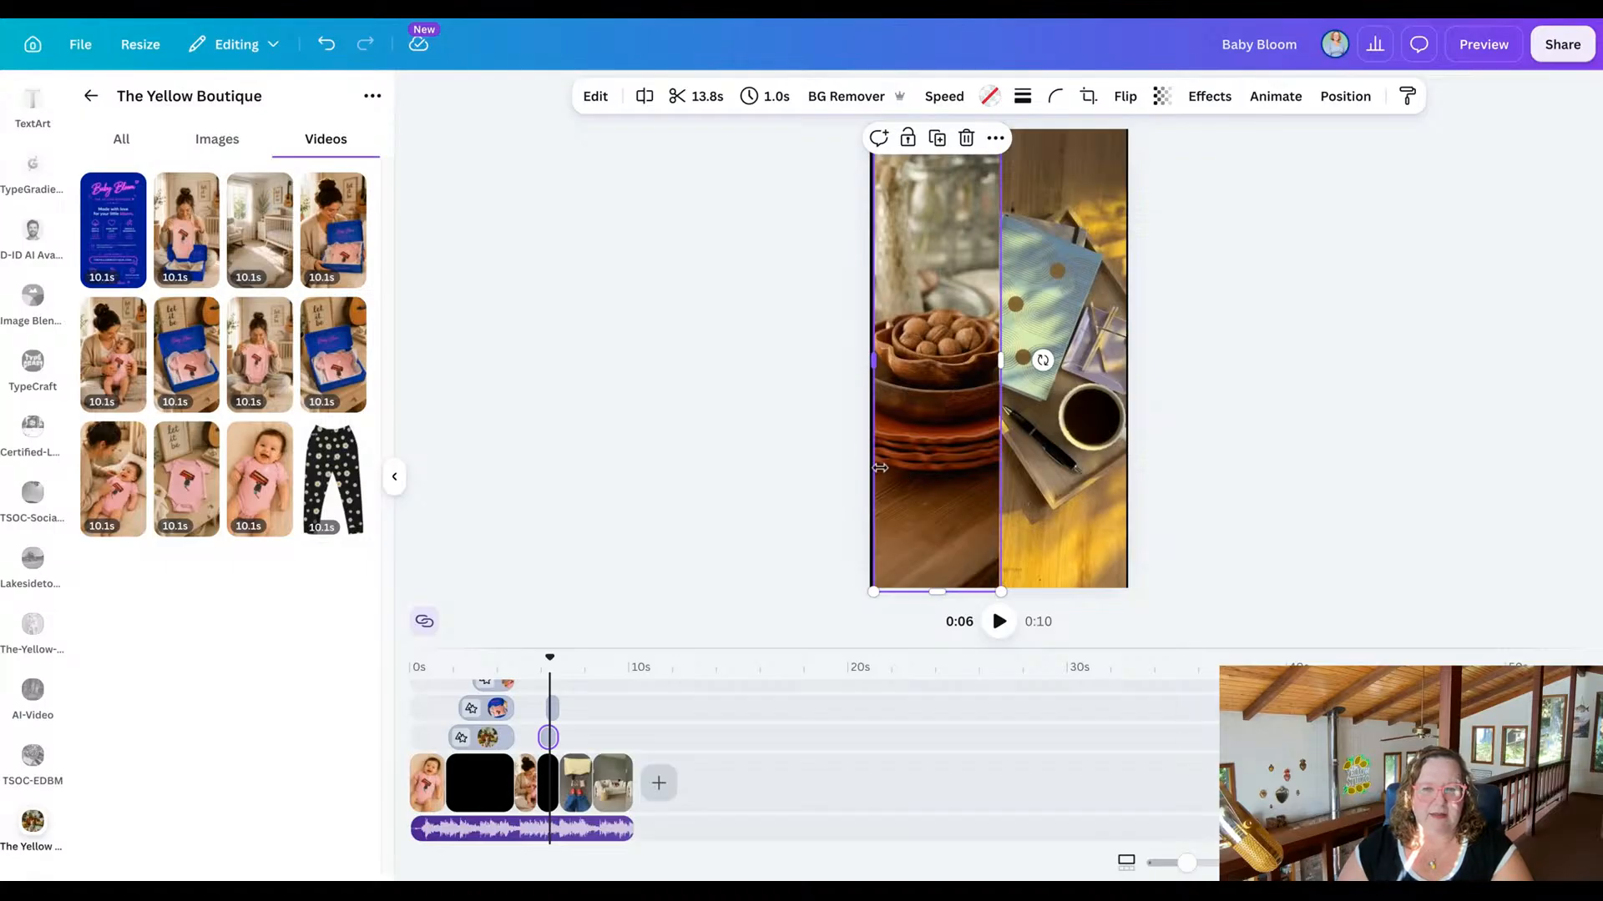
pyautogui.click(203, 149)
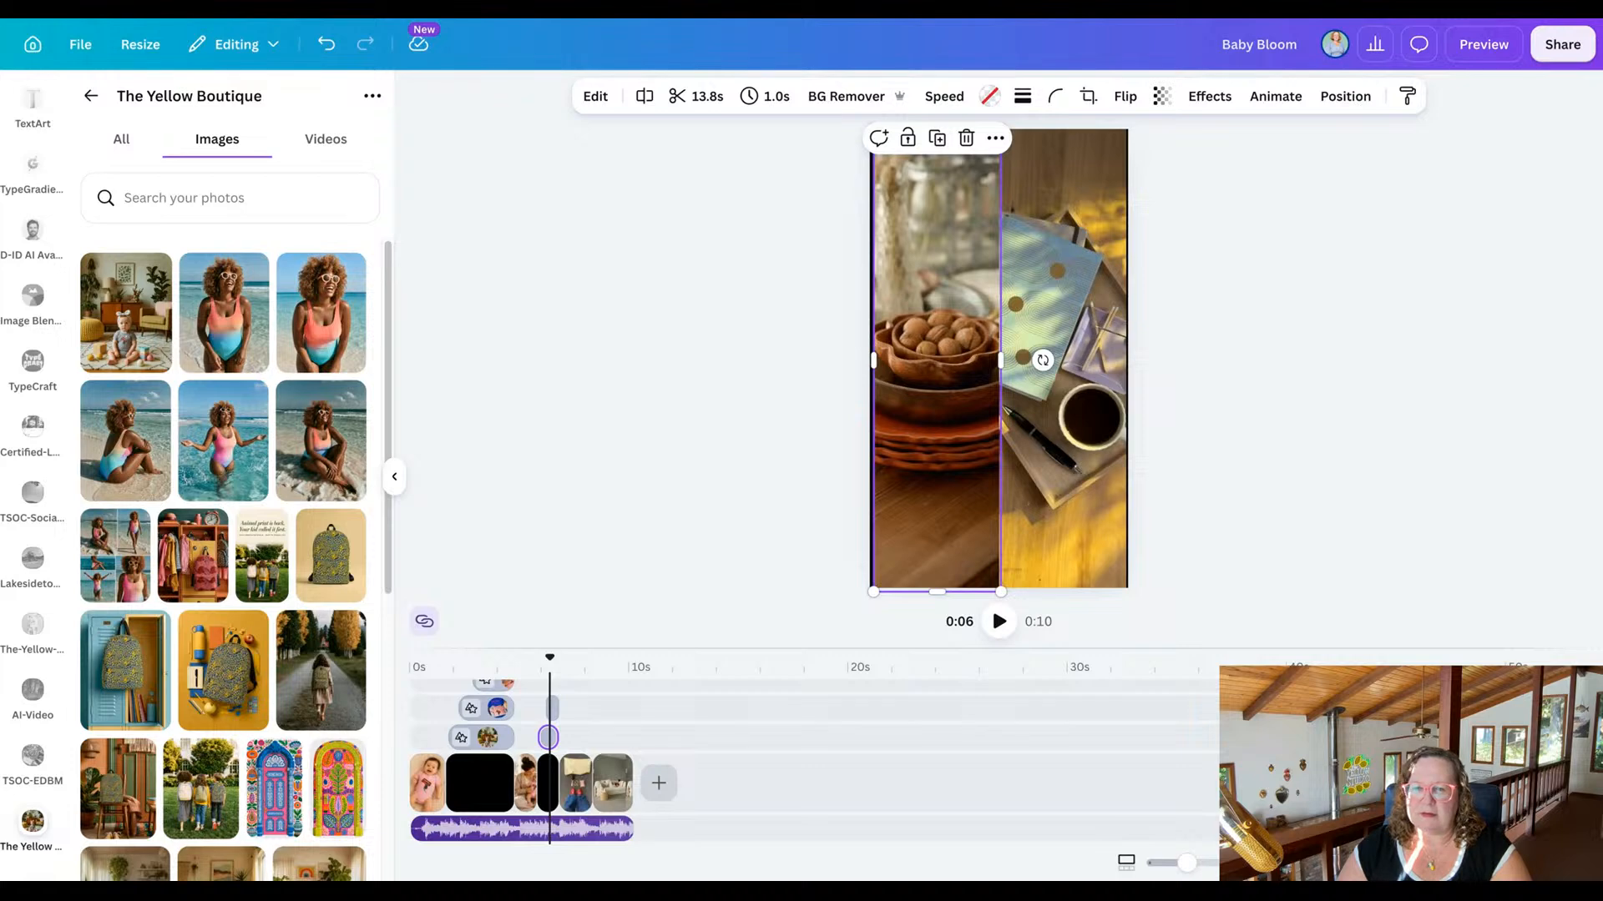
pyautogui.moveTo(325, 455); pyautogui.dragTo(321, 445)
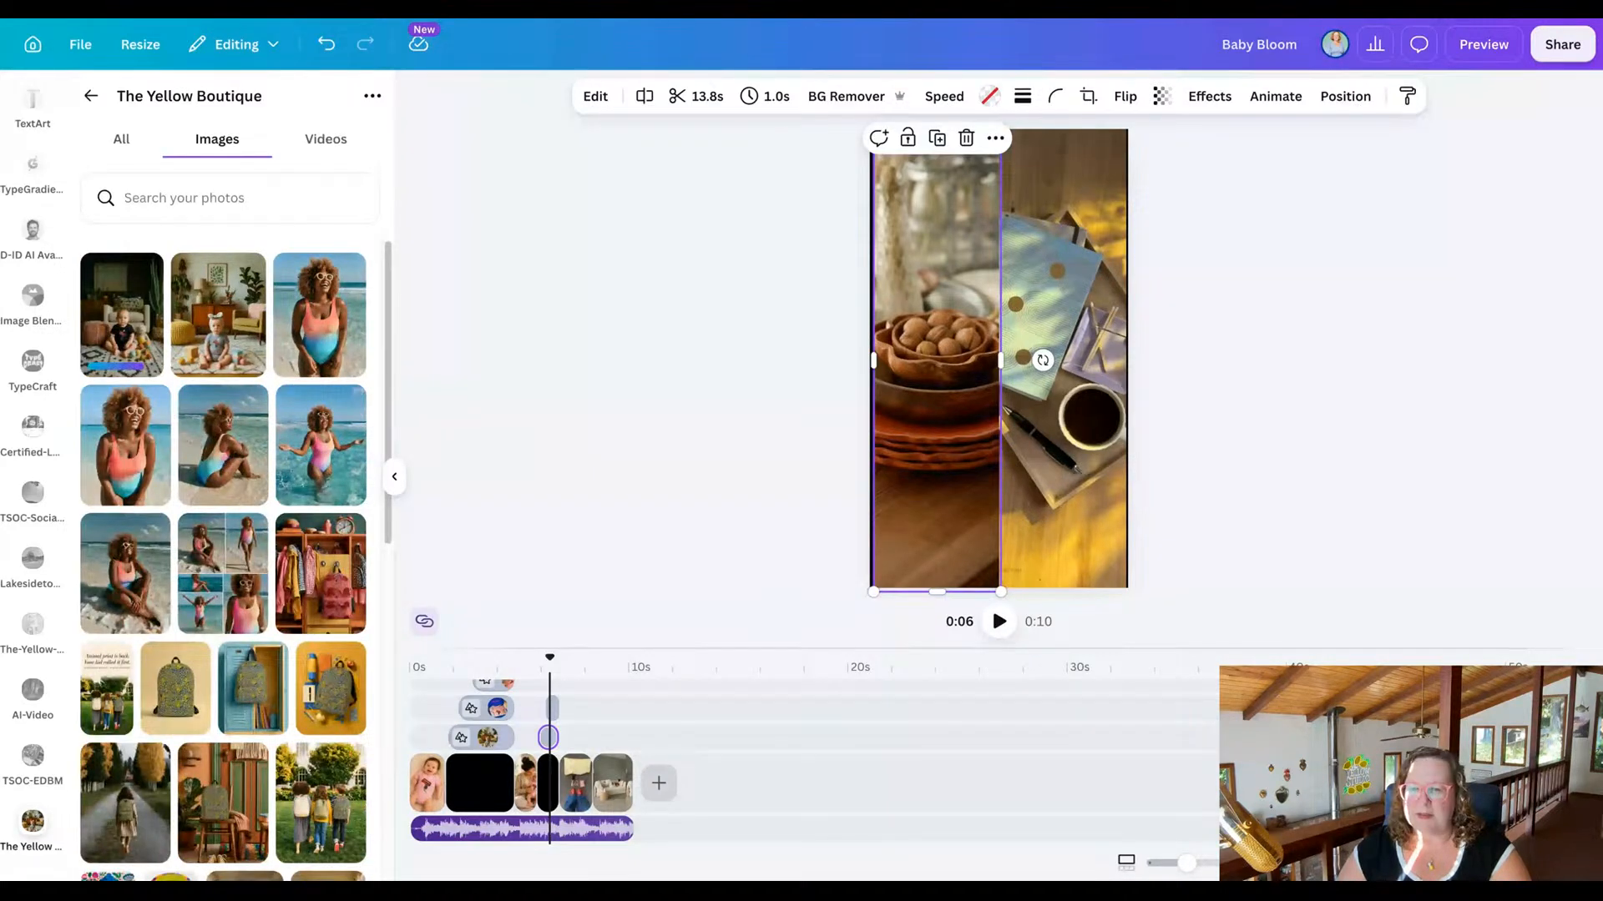
pyautogui.moveTo(242, 421); pyautogui.dragTo(230, 417)
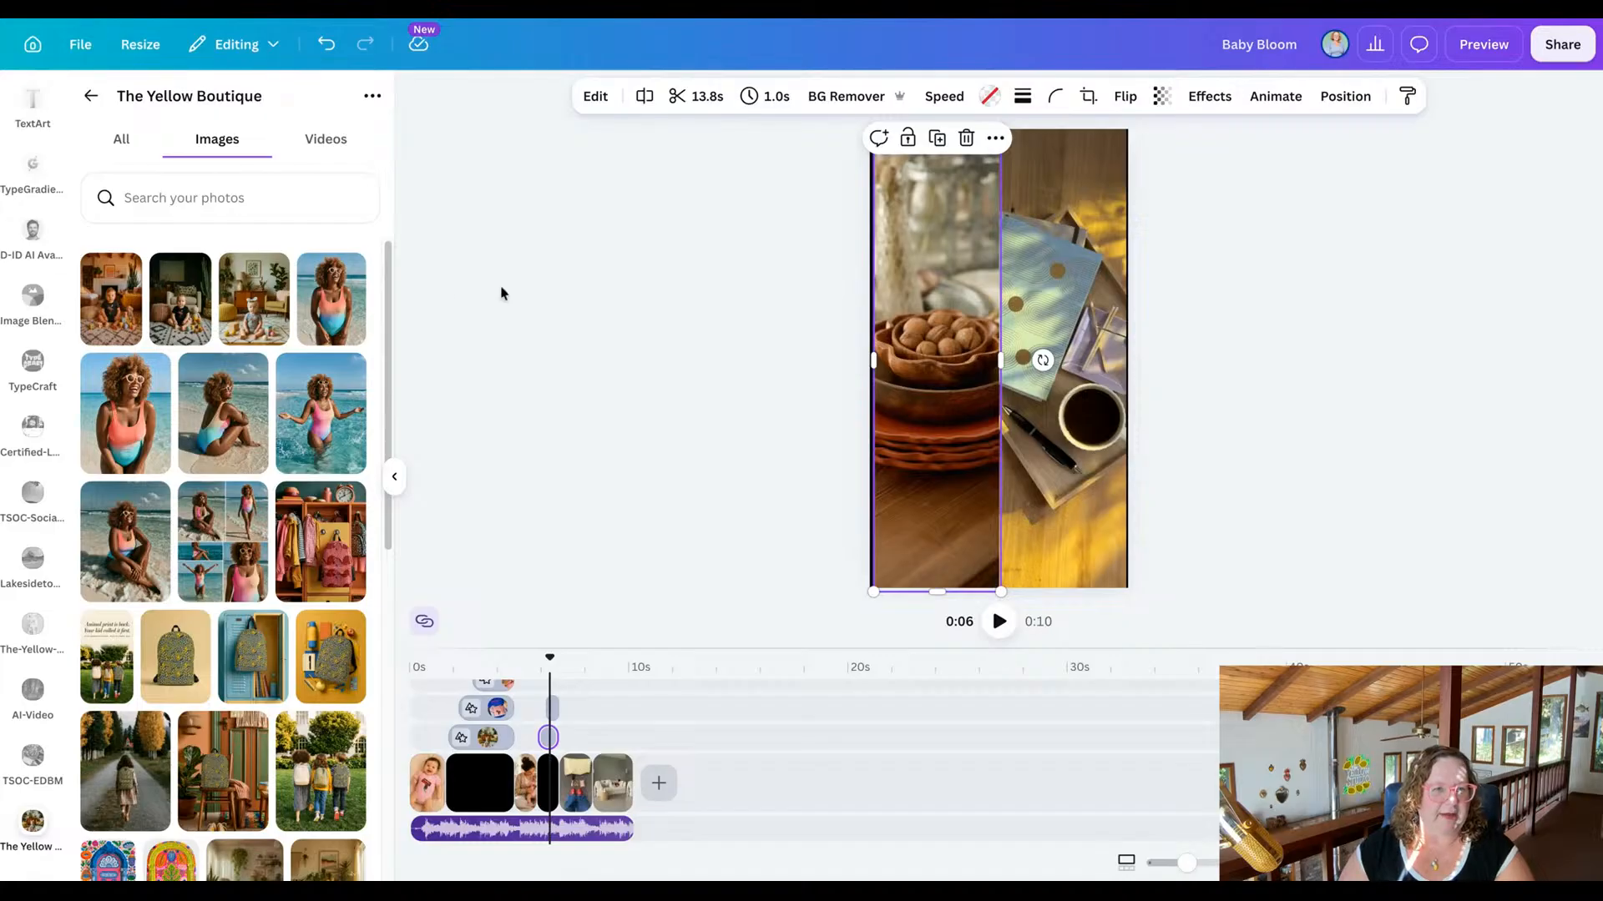
pyautogui.moveTo(175, 328); pyautogui.dragTo(902, 283)
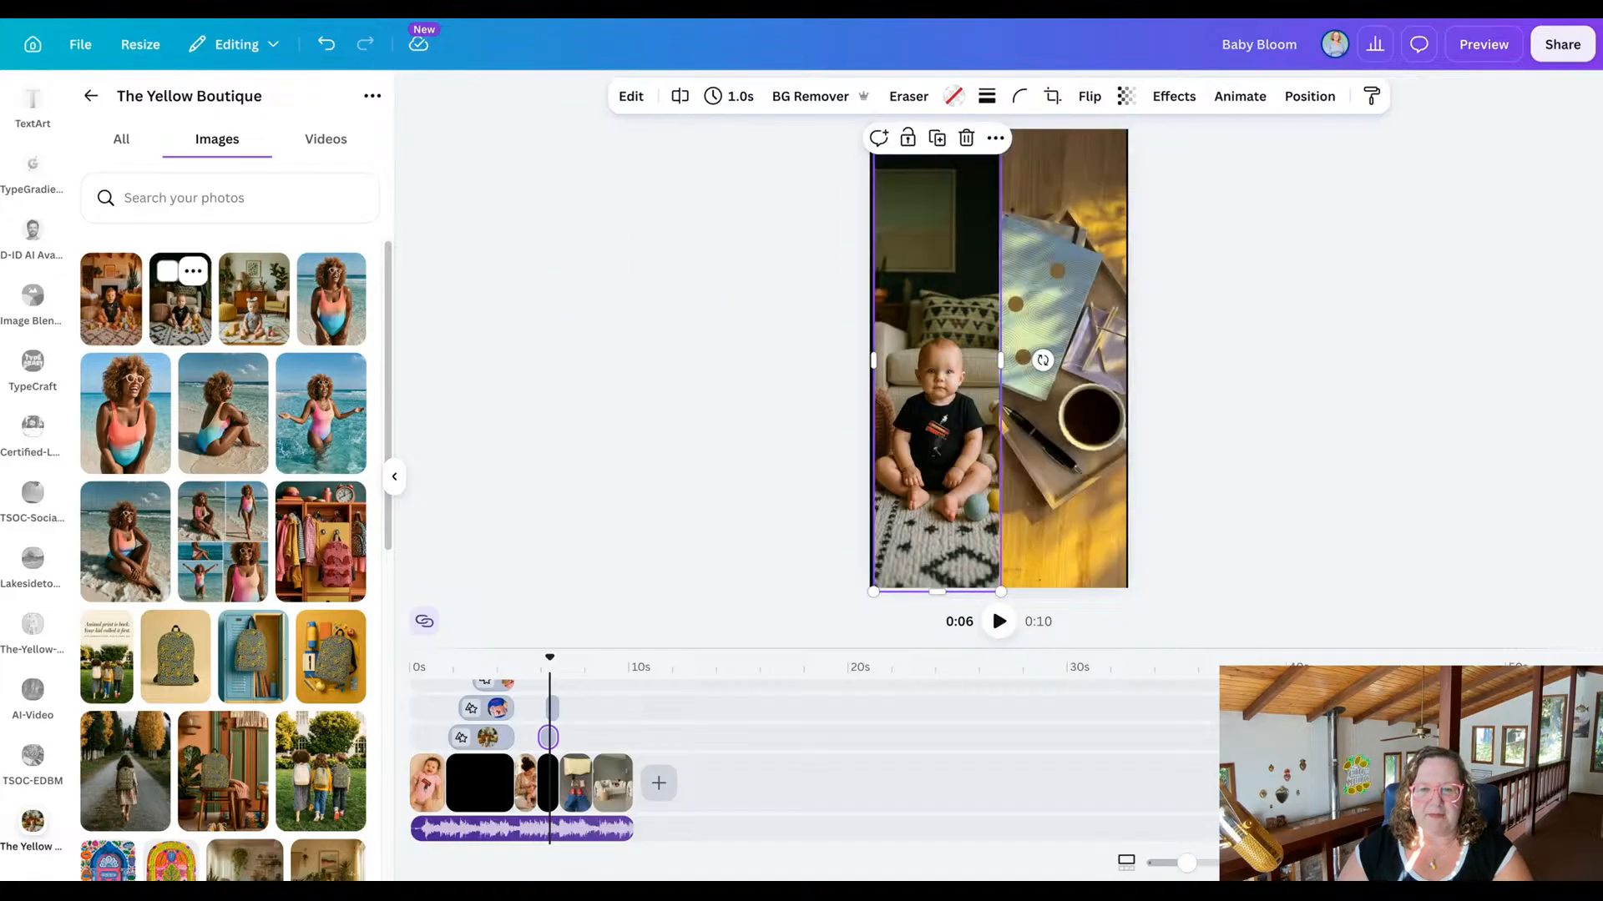
# Replace the notebook and coffee clip in the two-part scene with the photo of the baby in a grey onesie and headband.
pyautogui.click(1082, 259)
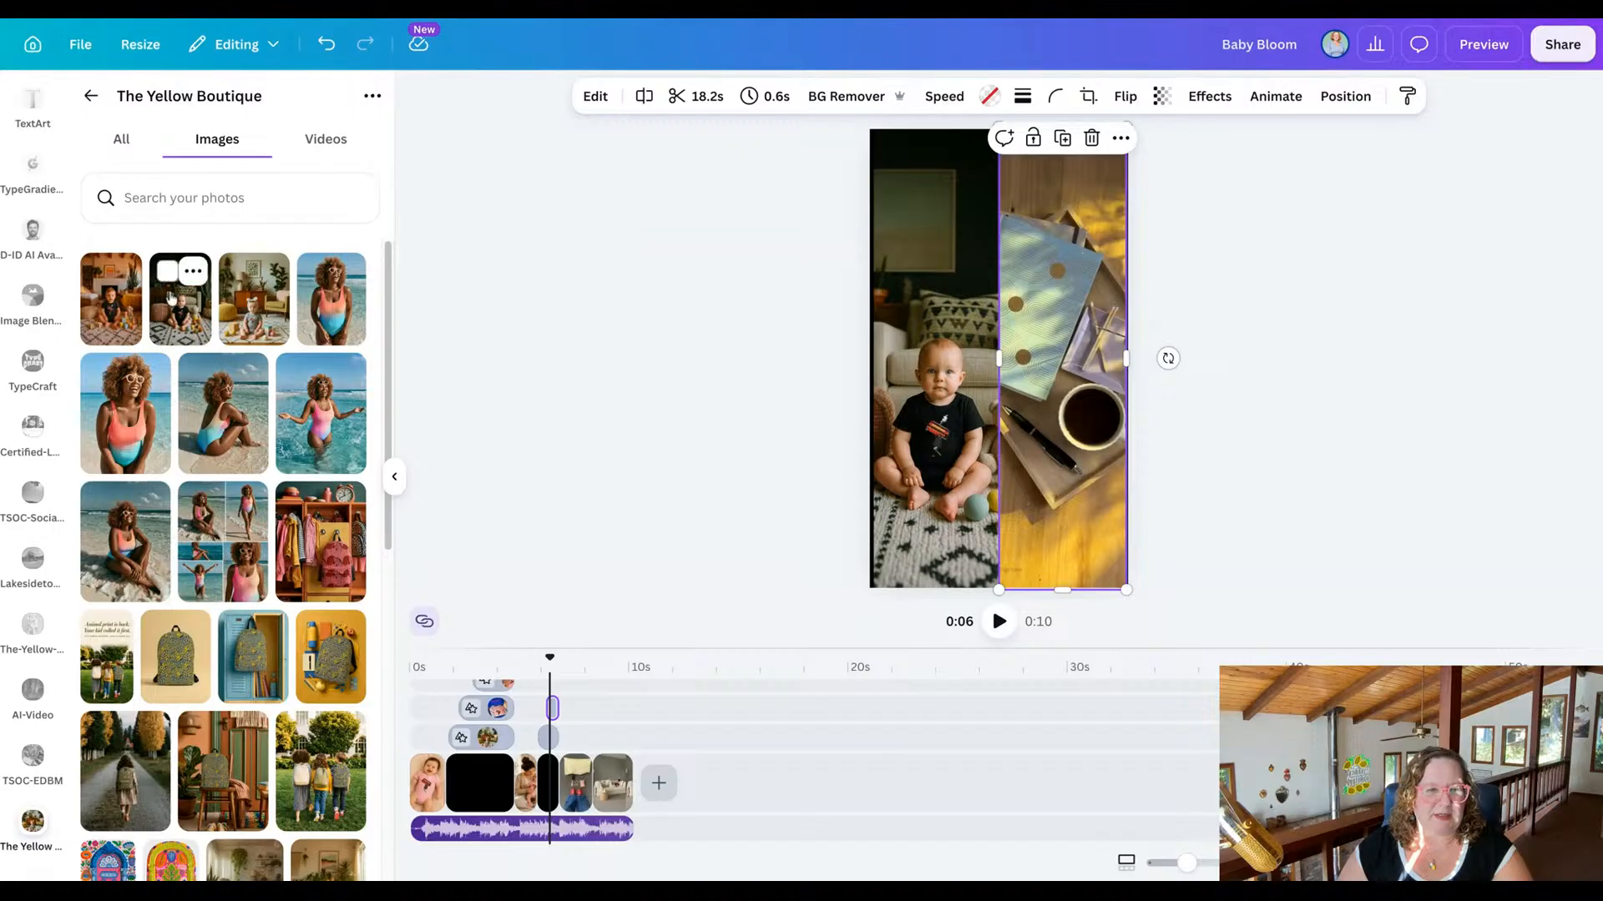
pyautogui.moveTo(111, 298); pyautogui.dragTo(1010, 291)
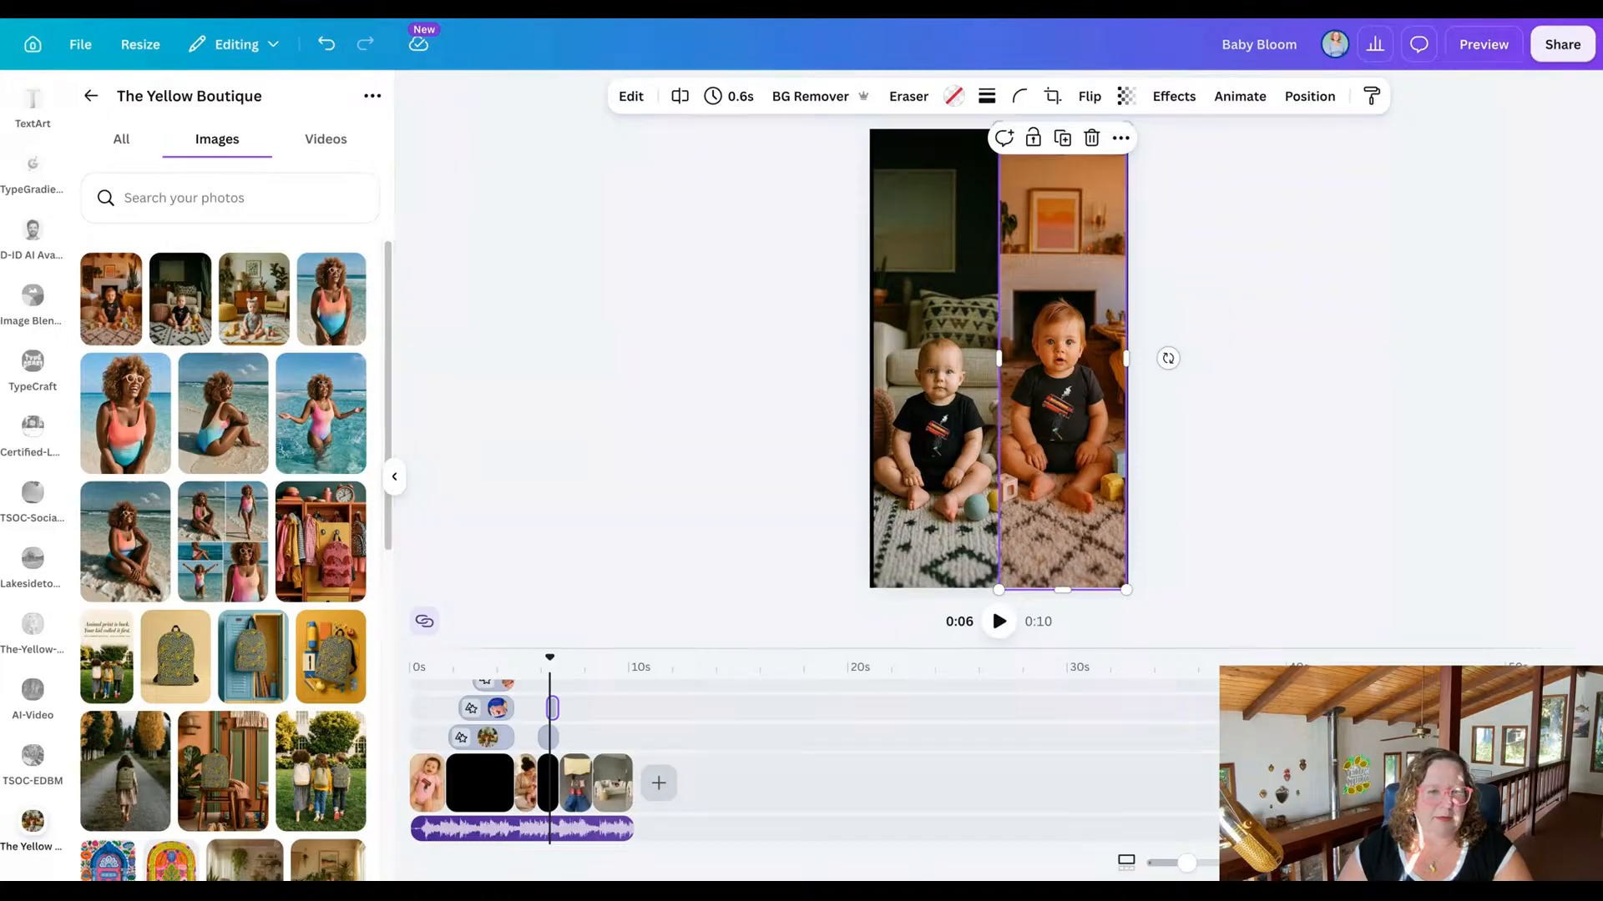
pyautogui.moveTo(253, 298); pyautogui.dragTo(133, 409)
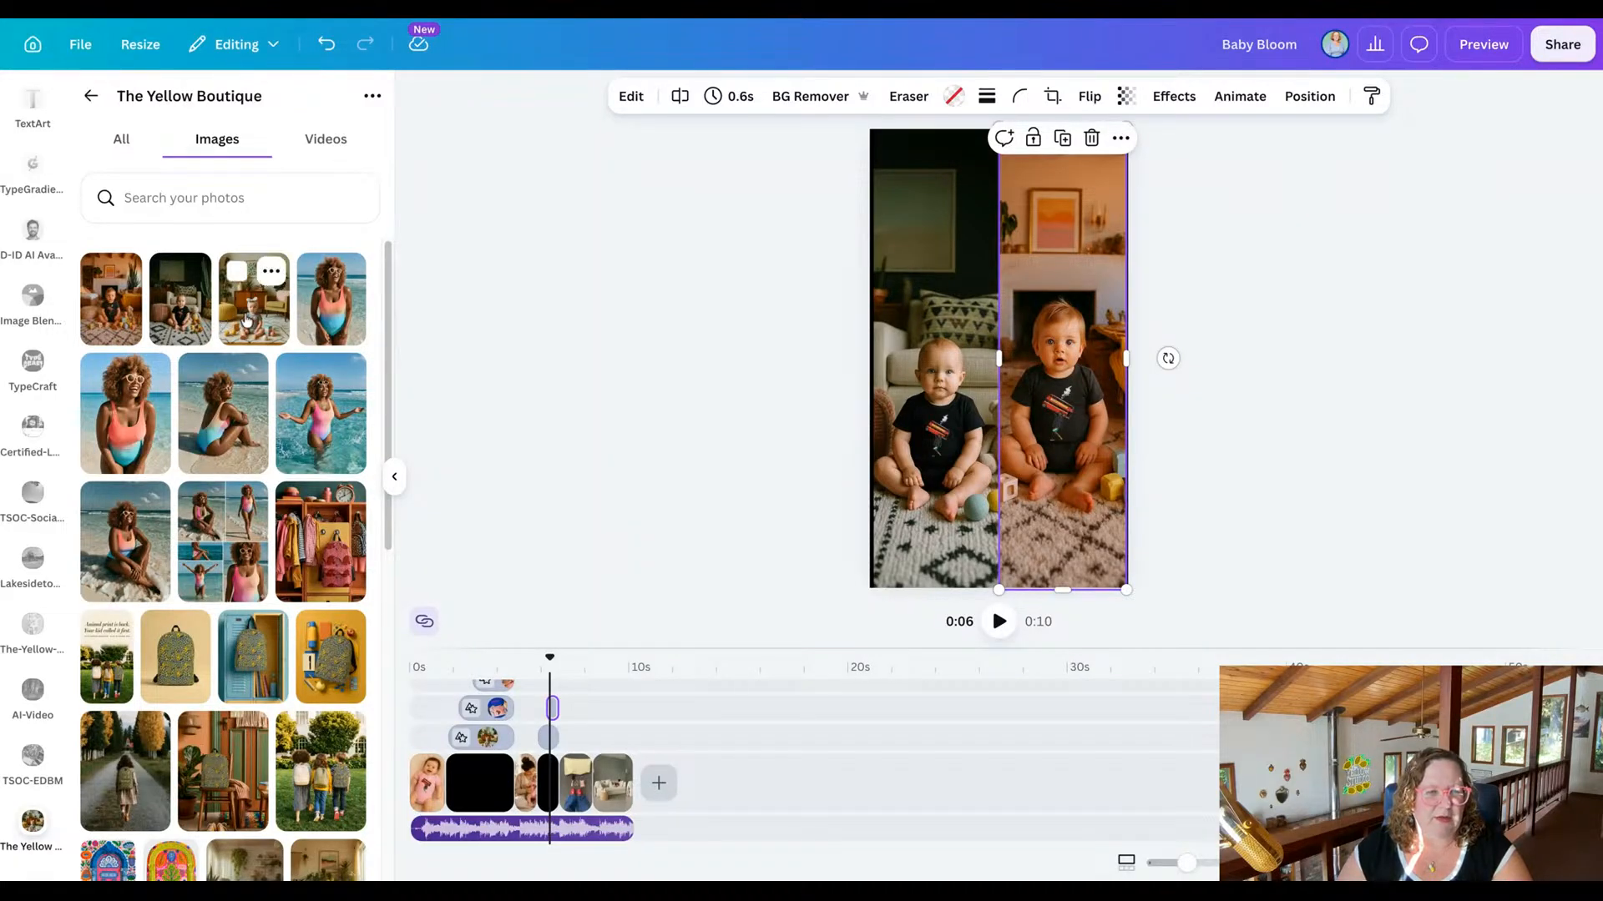
pyautogui.moveTo(250, 322); pyautogui.dragTo(1019, 335)
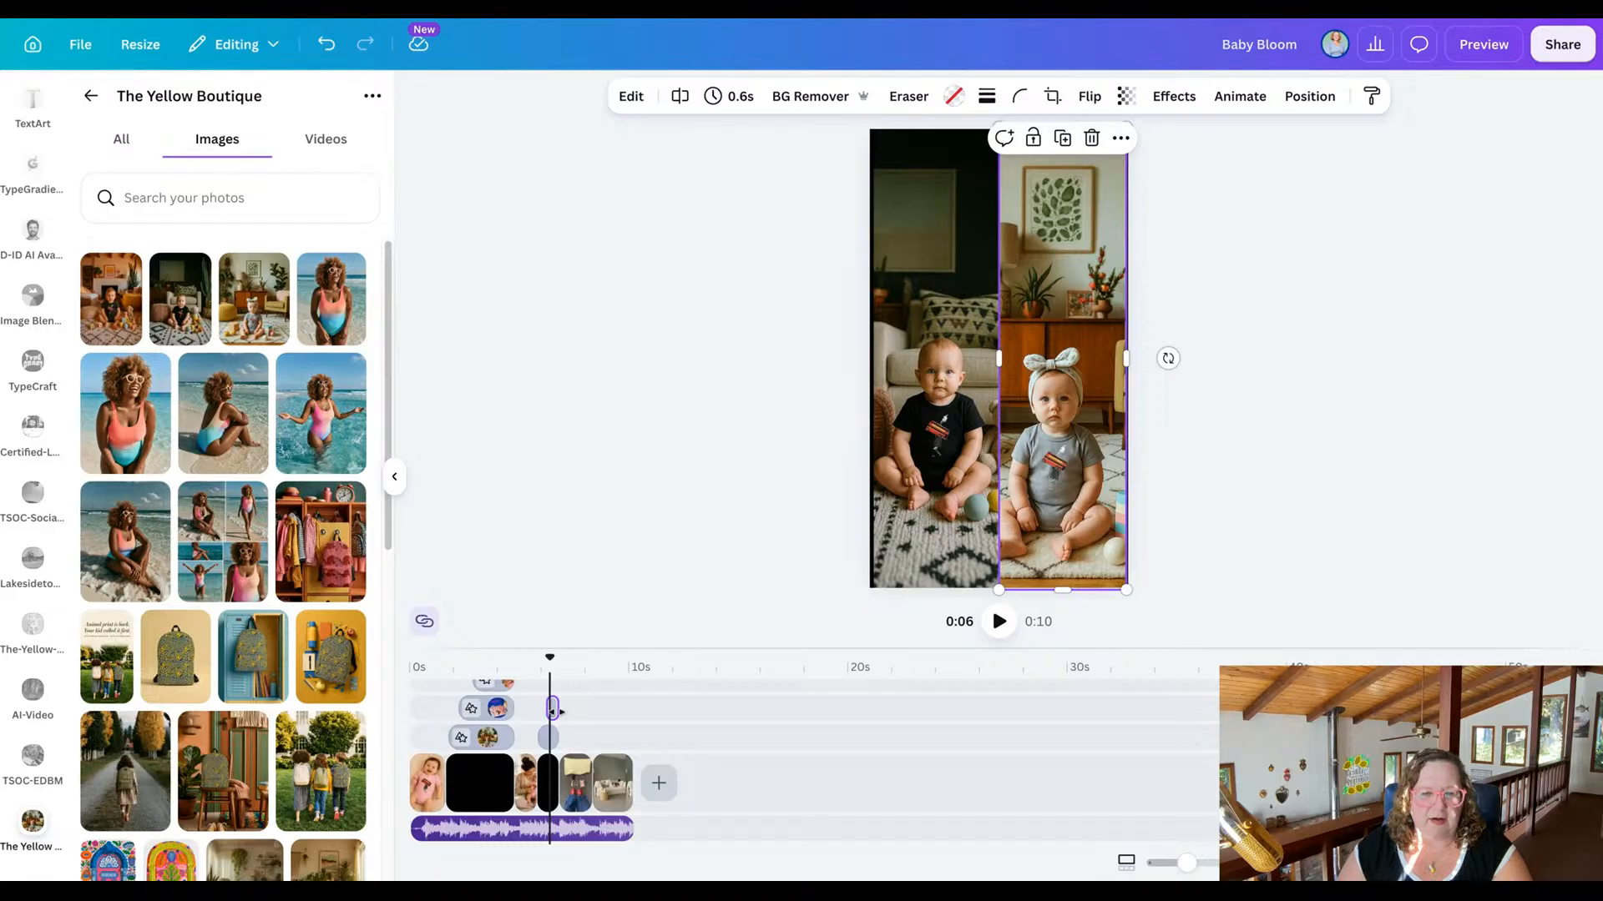
# Replace the upper photo in the three-part scene with the fireplace photo of the baby in a black onesie, repositioning it to frame the baby.
pyautogui.moveTo(550, 660); pyautogui.dragTo(496, 656)
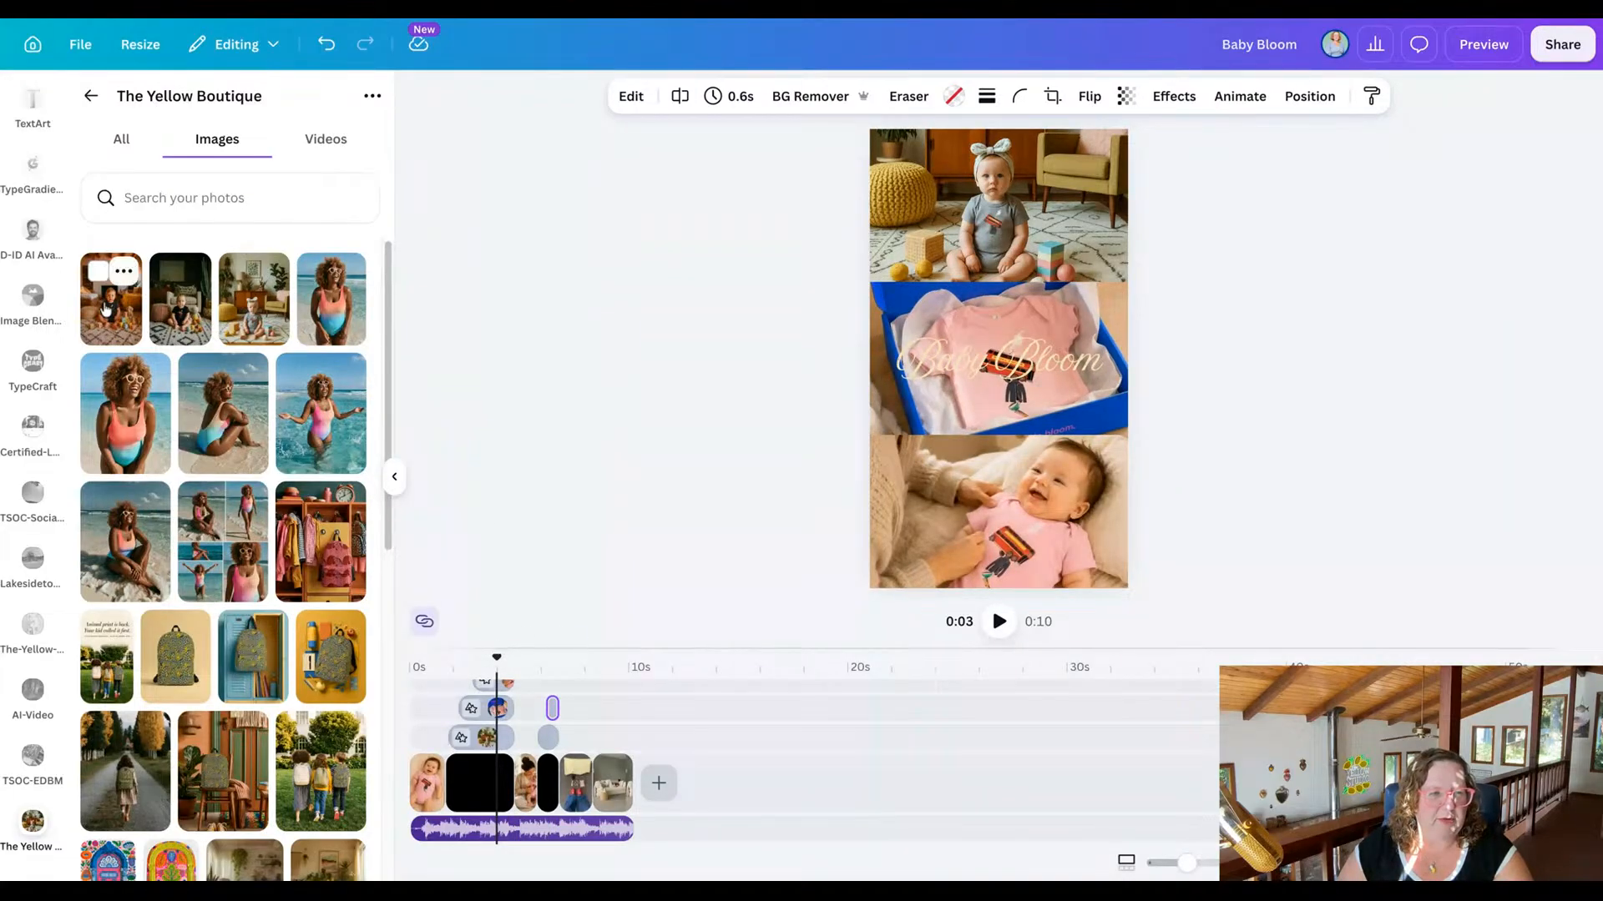
pyautogui.moveTo(107, 310); pyautogui.dragTo(1010, 178)
pyautogui.click(892, 205)
pyautogui.doubleClick(1015, 222)
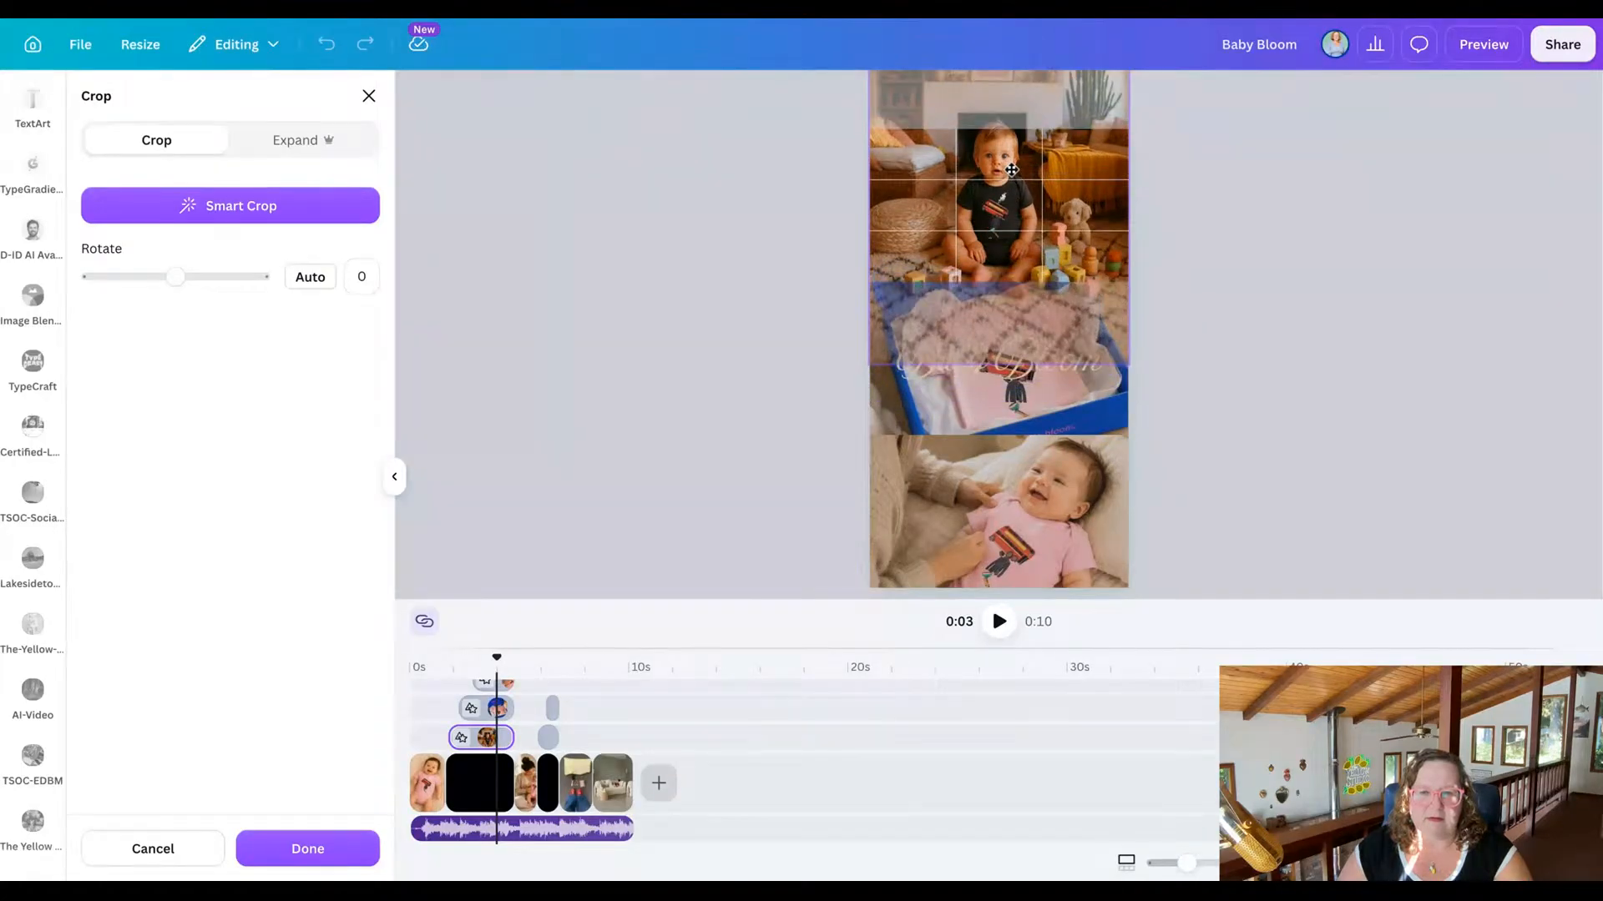
pyautogui.click(659, 312)
pyautogui.click(654, 323)
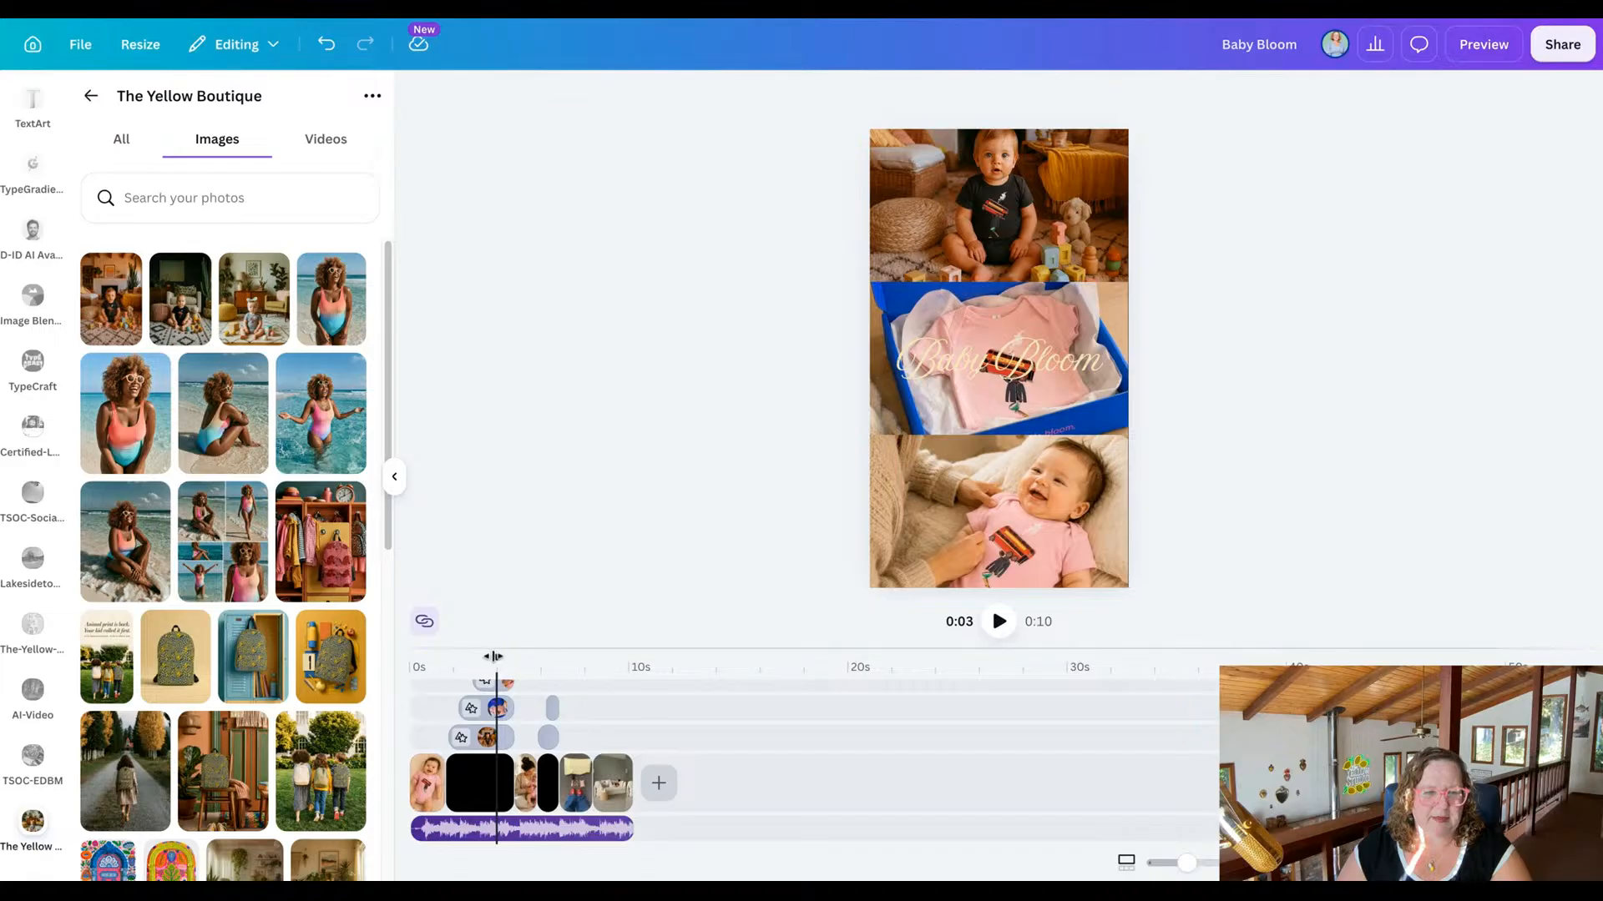
# Widen both baby photos in the two-part scene outward so they cover the black strips along the outer edges.
pyautogui.moveTo(497, 656); pyautogui.dragTo(551, 656)
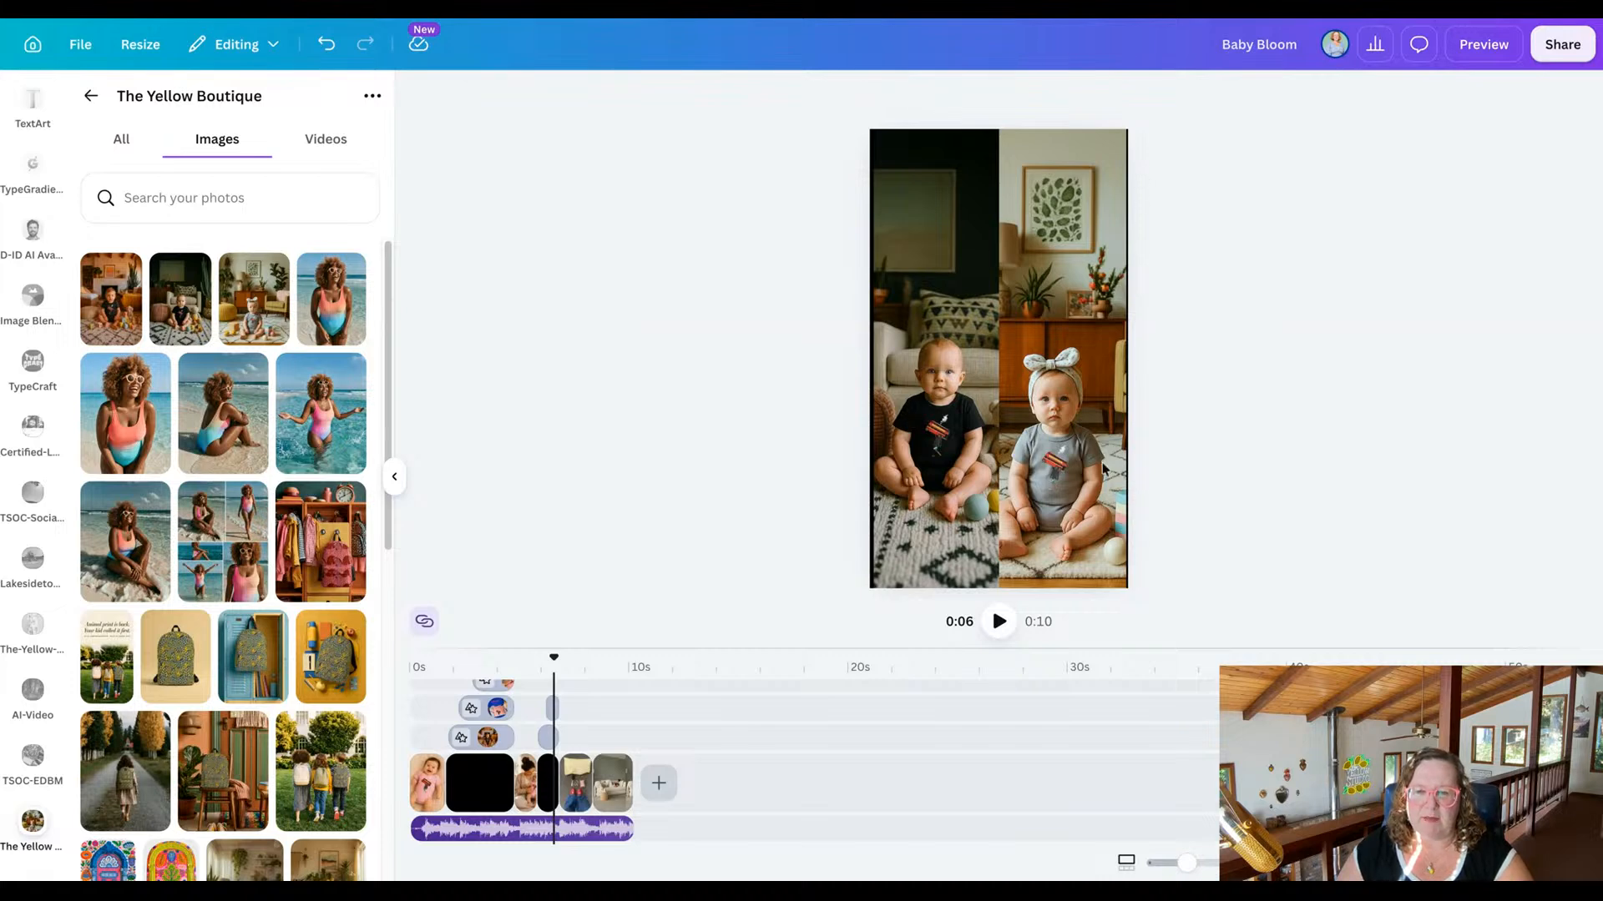
pyautogui.click(885, 357)
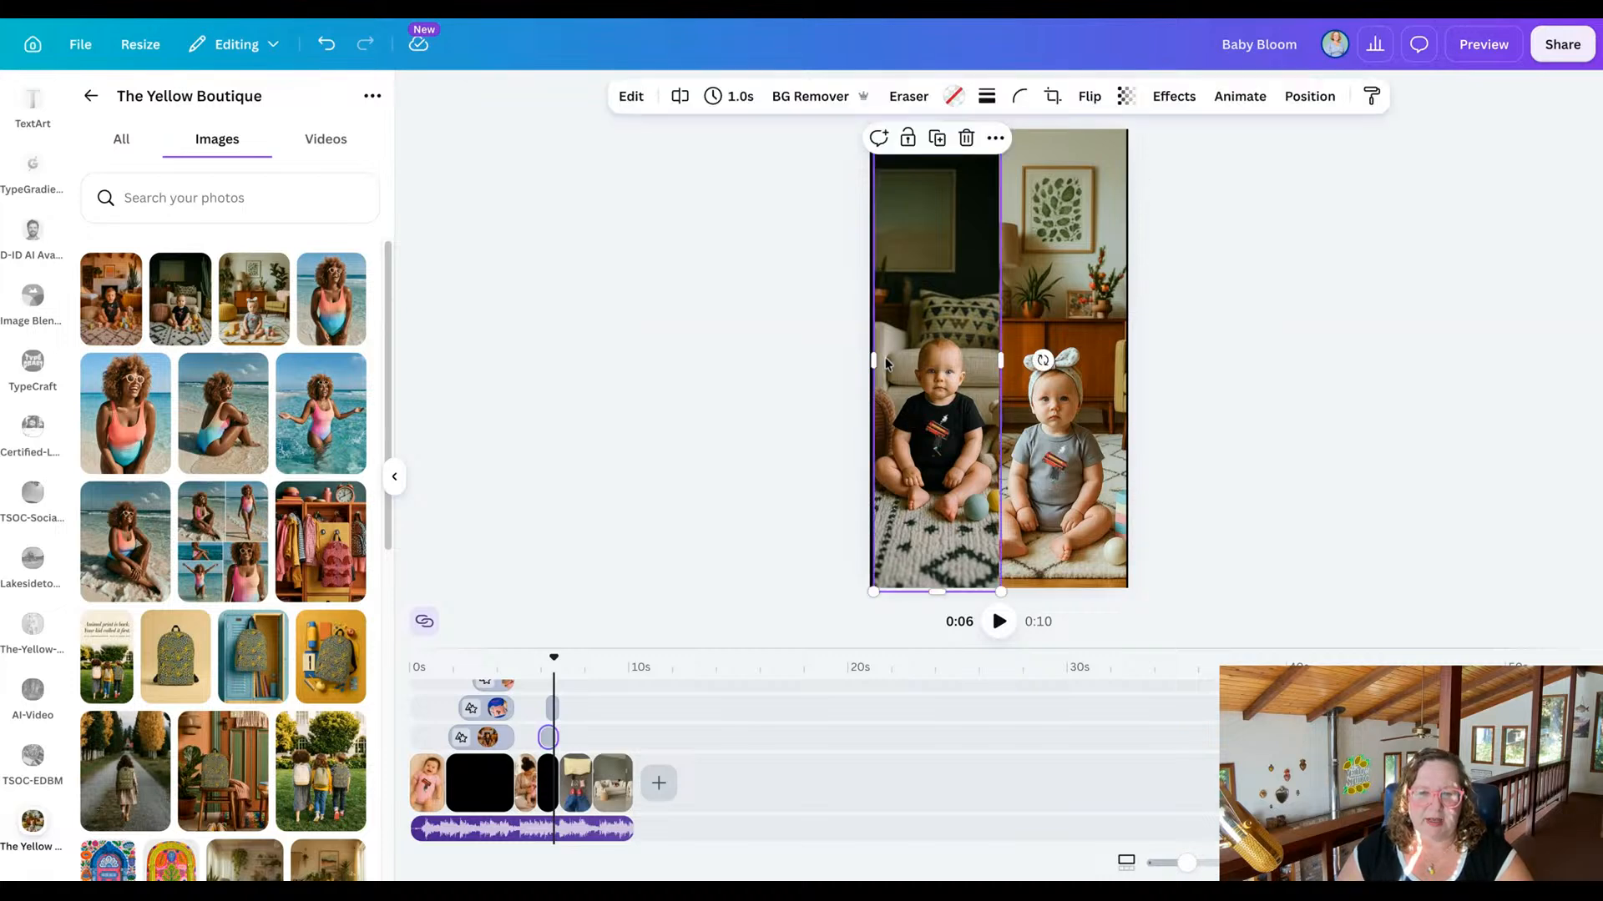
pyautogui.moveTo(869, 361); pyautogui.dragTo(867, 361)
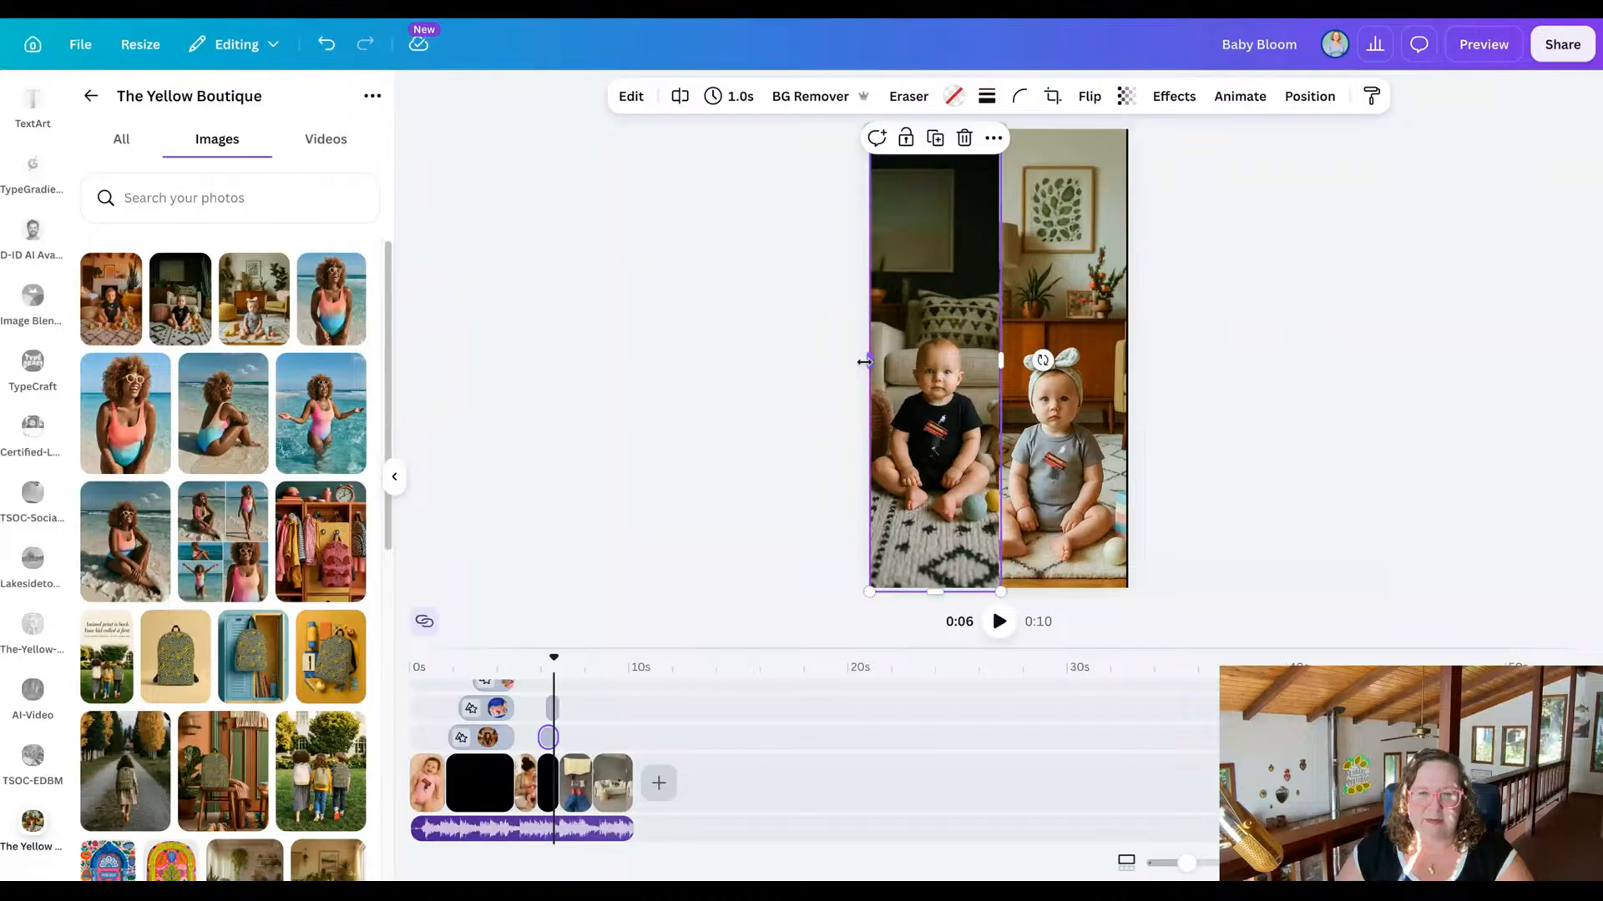
pyautogui.click(1054, 302)
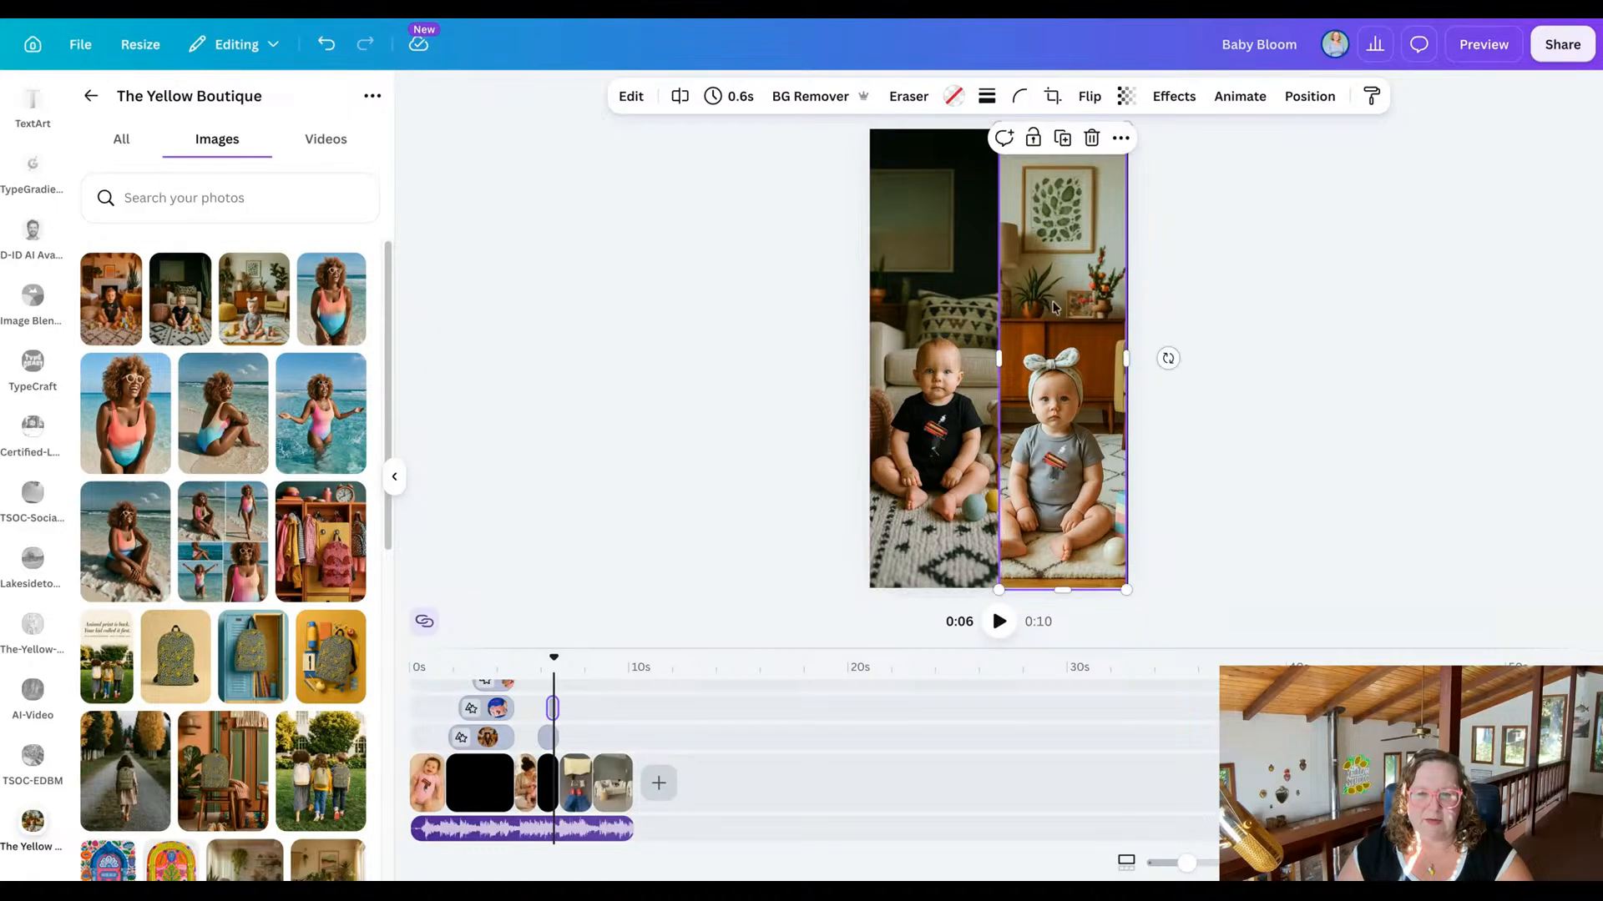
pyautogui.moveTo(1128, 358); pyautogui.dragTo(1136, 360)
pyautogui.click(1139, 360)
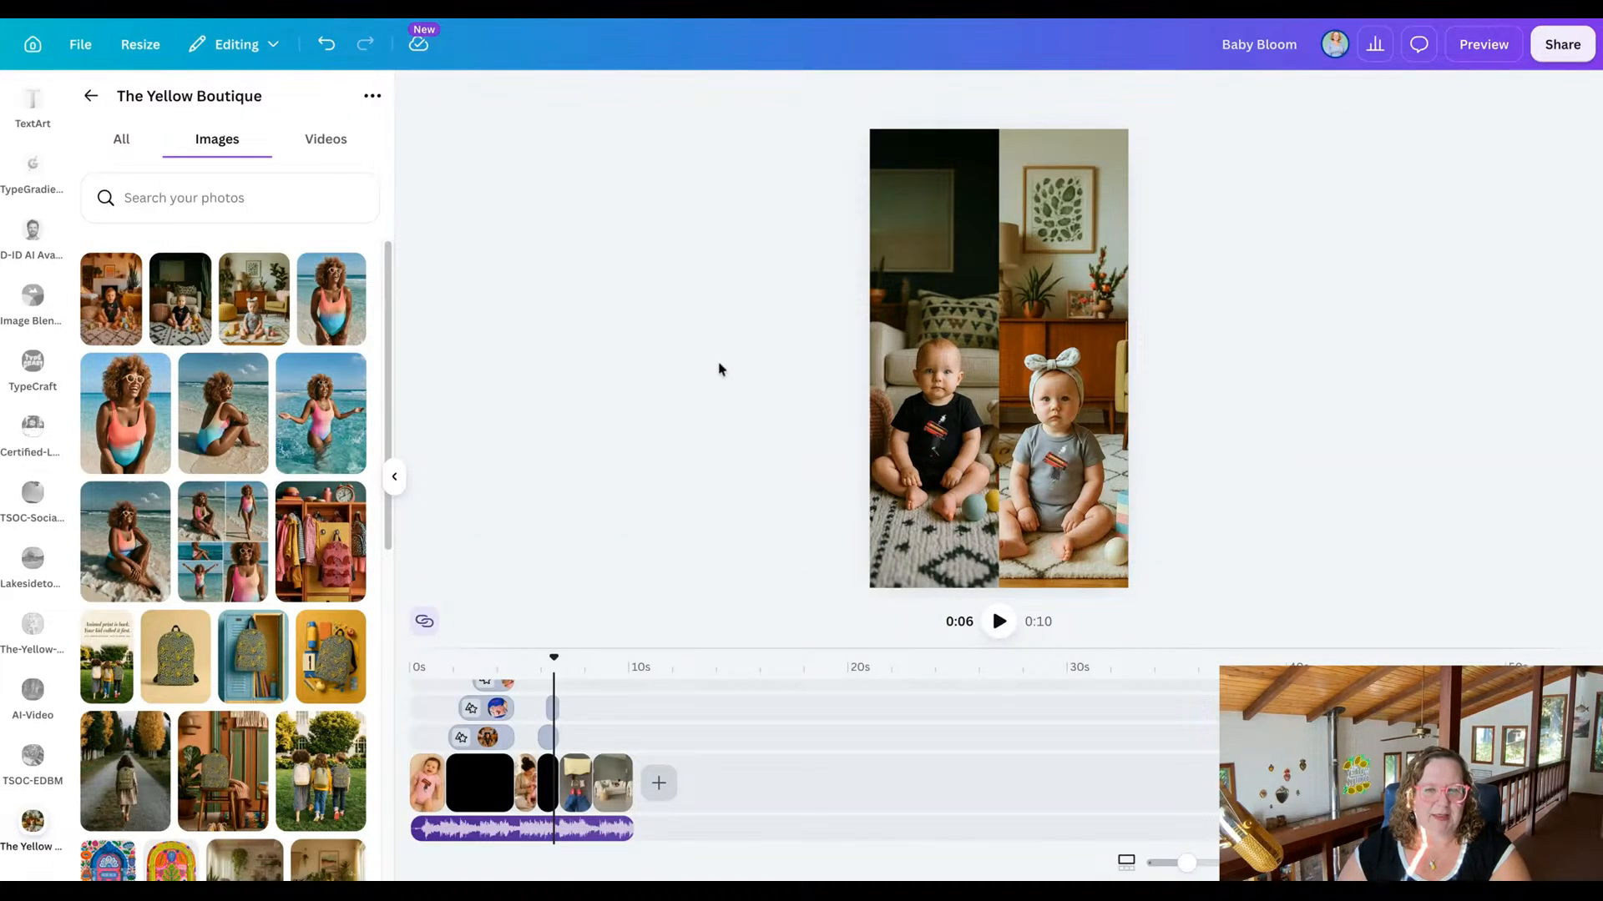
# Play back and scrub through the reel from the three-part scene onward to review the replaced clips.
pyautogui.click(581, 790)
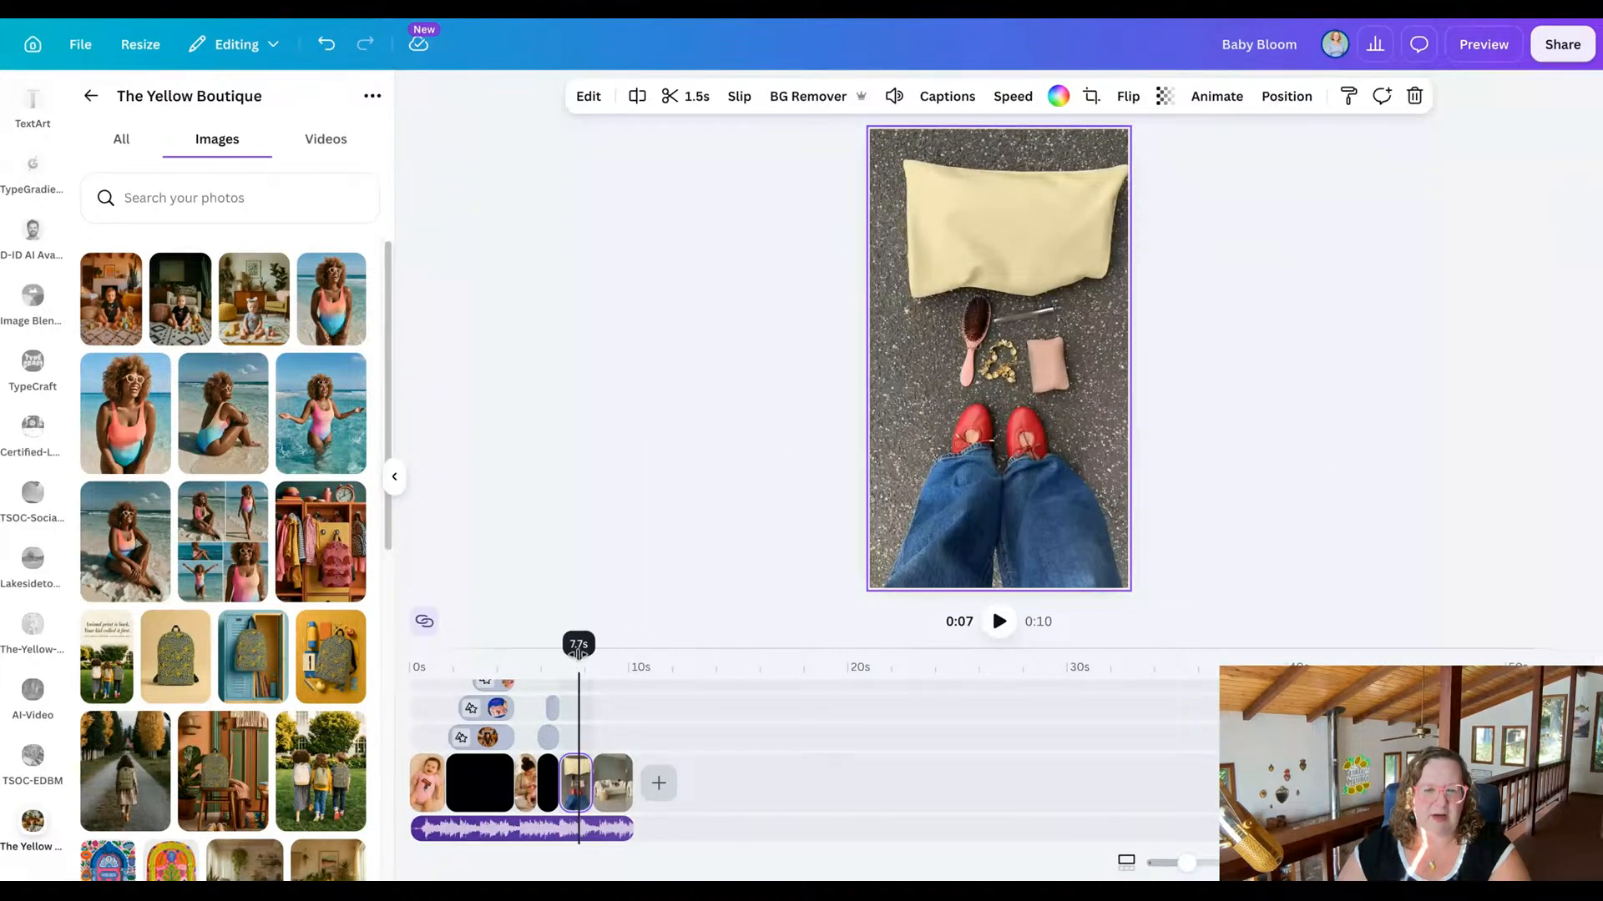
pyautogui.moveTo(578, 657); pyautogui.dragTo(508, 660)
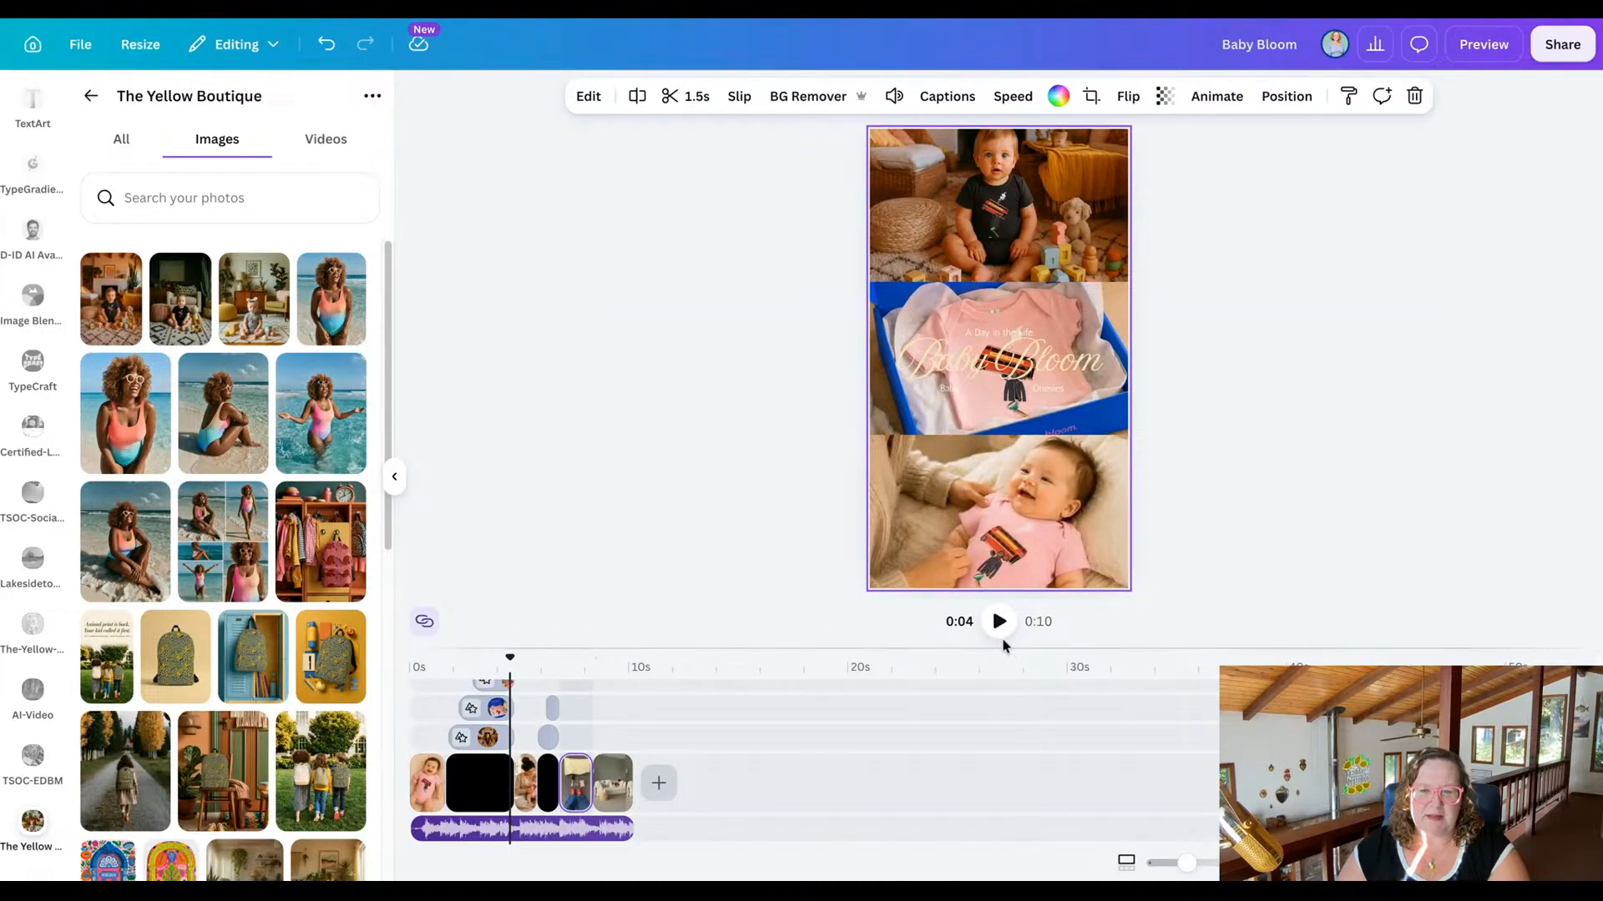
pyautogui.click(1000, 621)
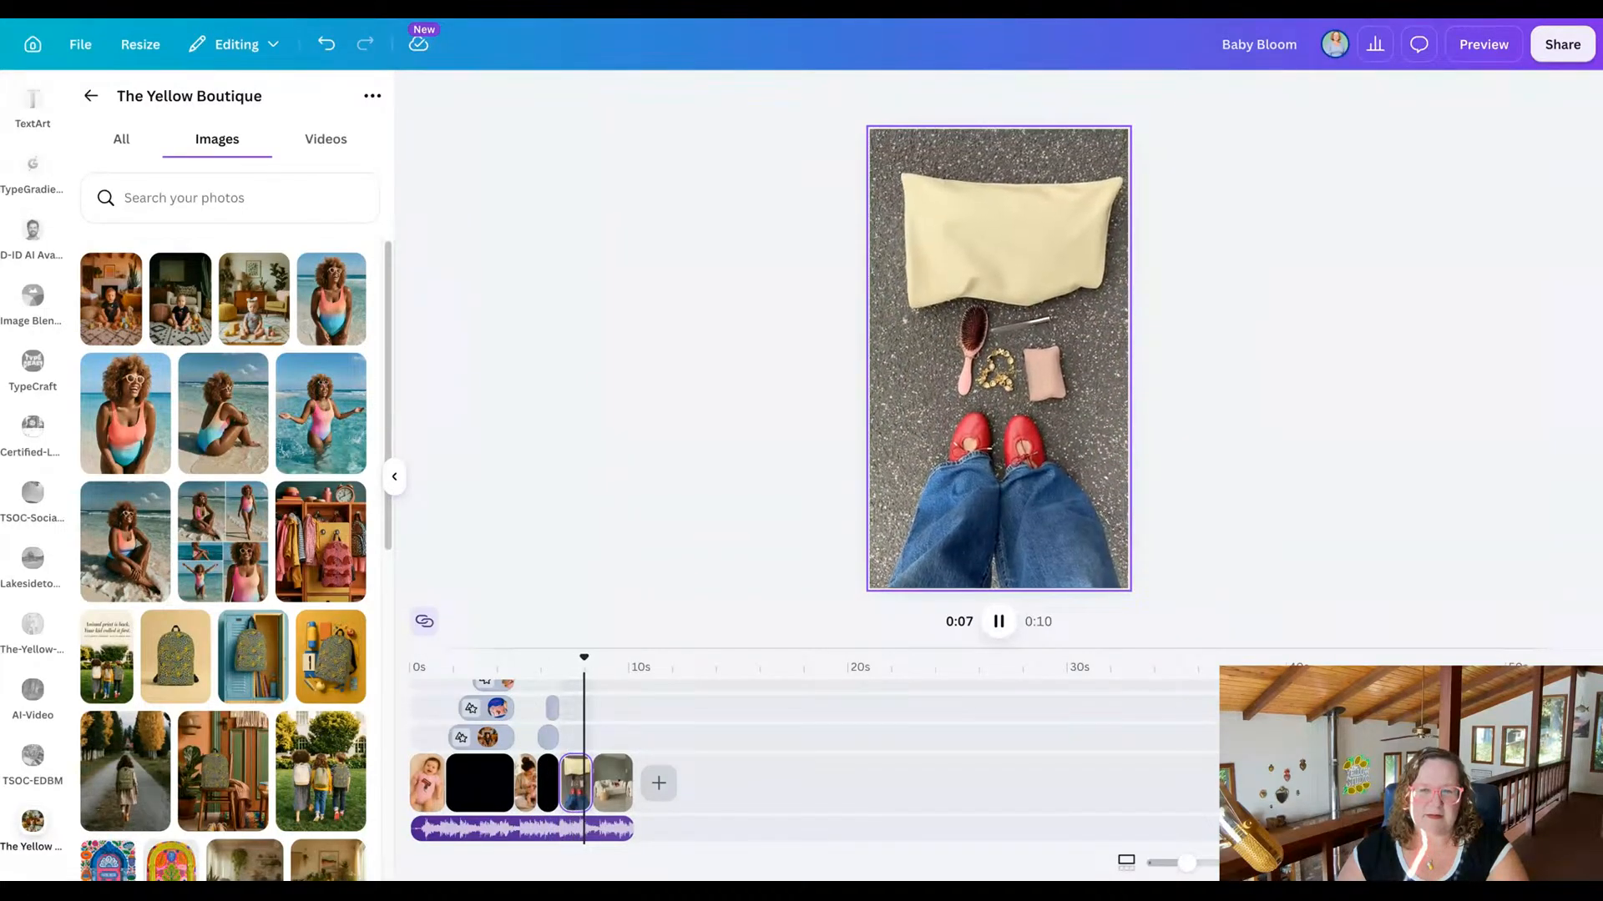
pyautogui.click(1000, 622)
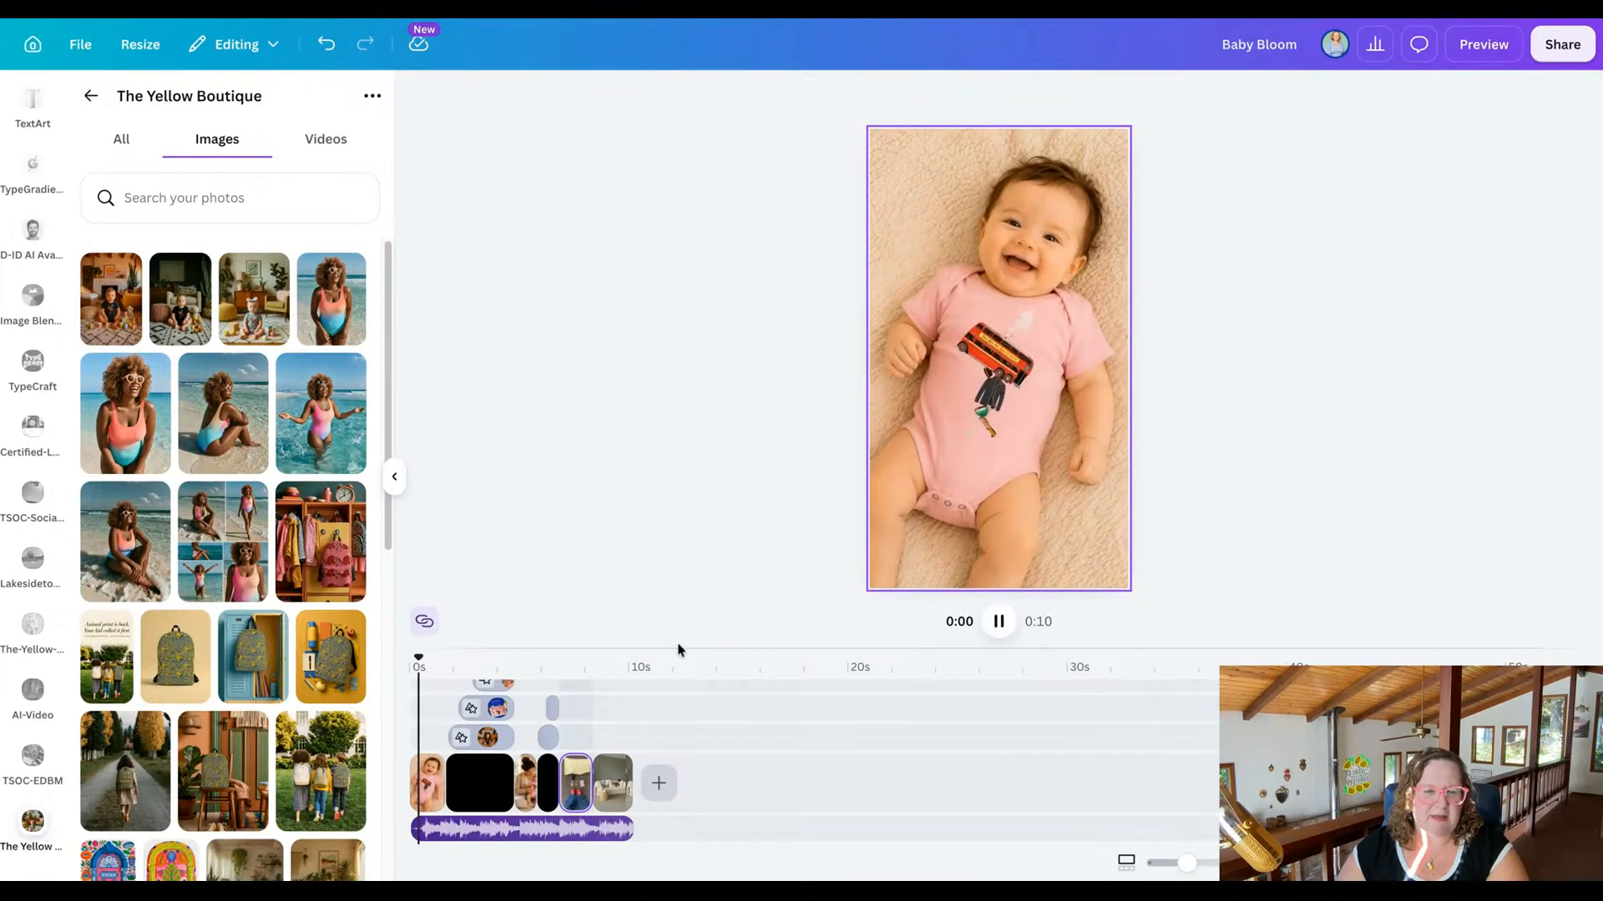
pyautogui.click(1000, 623)
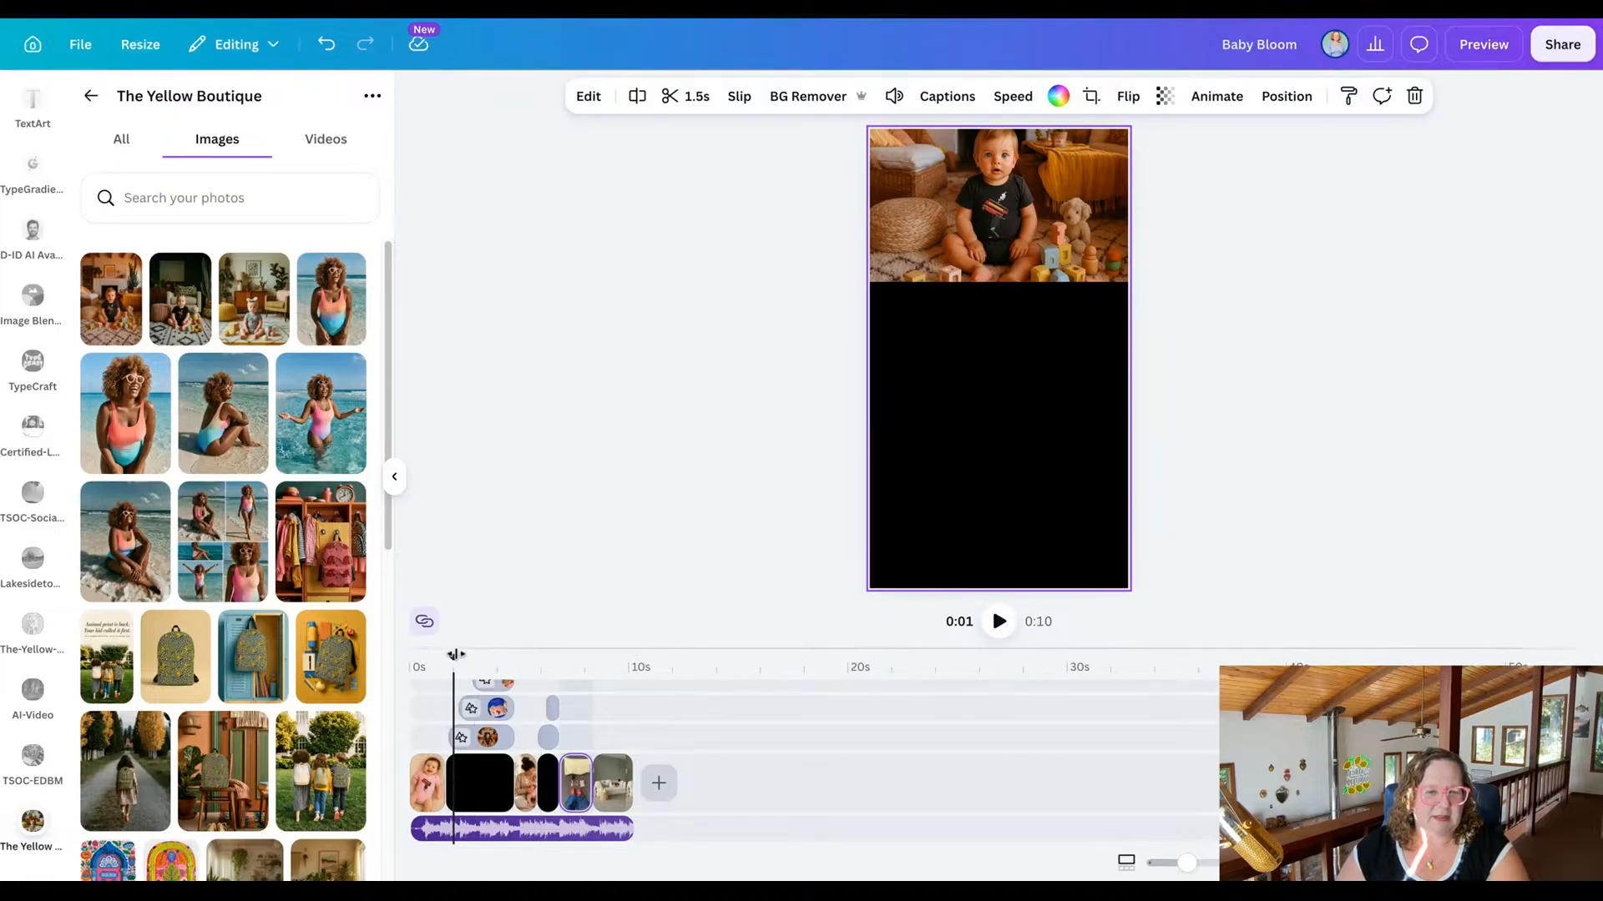
pyautogui.click(496, 650)
pyautogui.moveTo(498, 650); pyautogui.dragTo(566, 650)
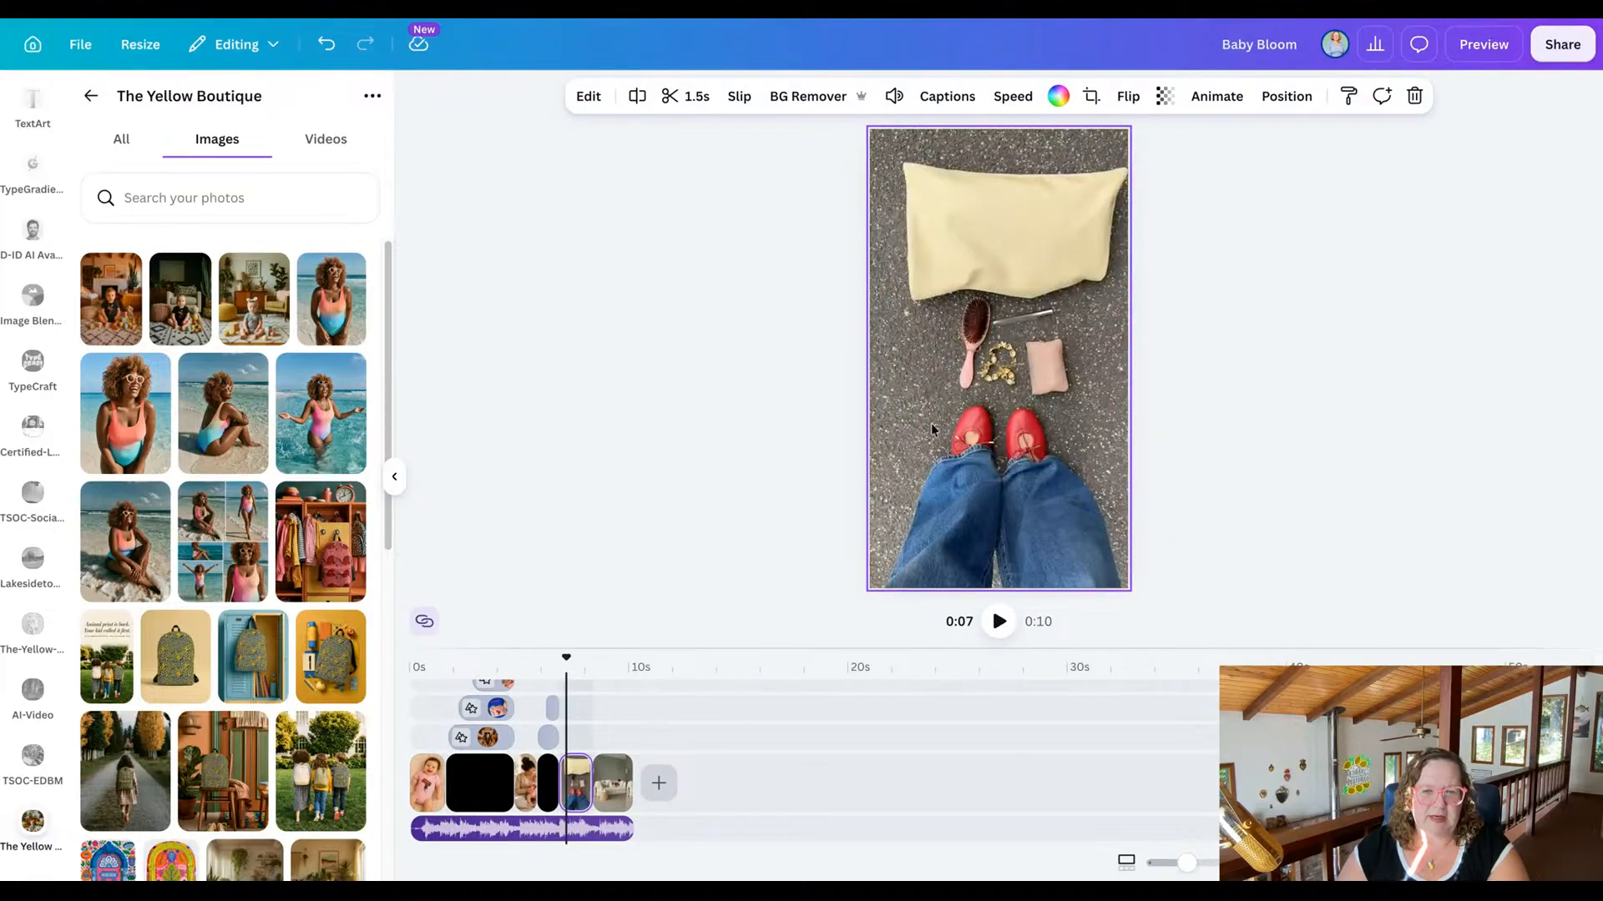
# Replace the red shoes and handbag clip with the 14.6-second video of the baby in a yellow onesie.
pyautogui.press('Escape')
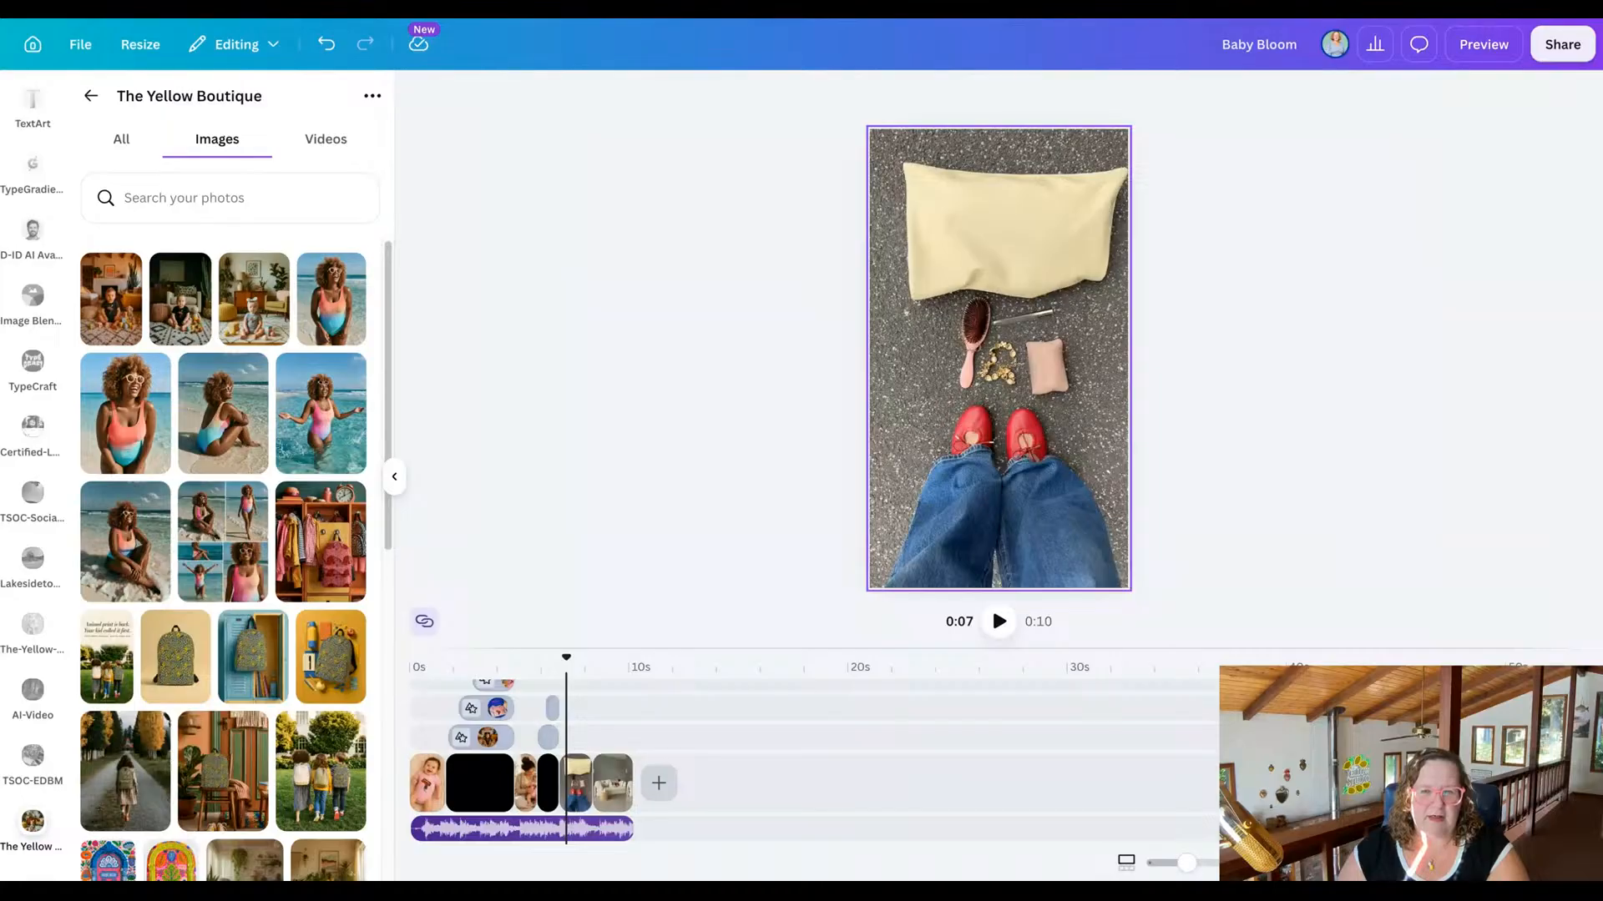
pyautogui.click(999, 392)
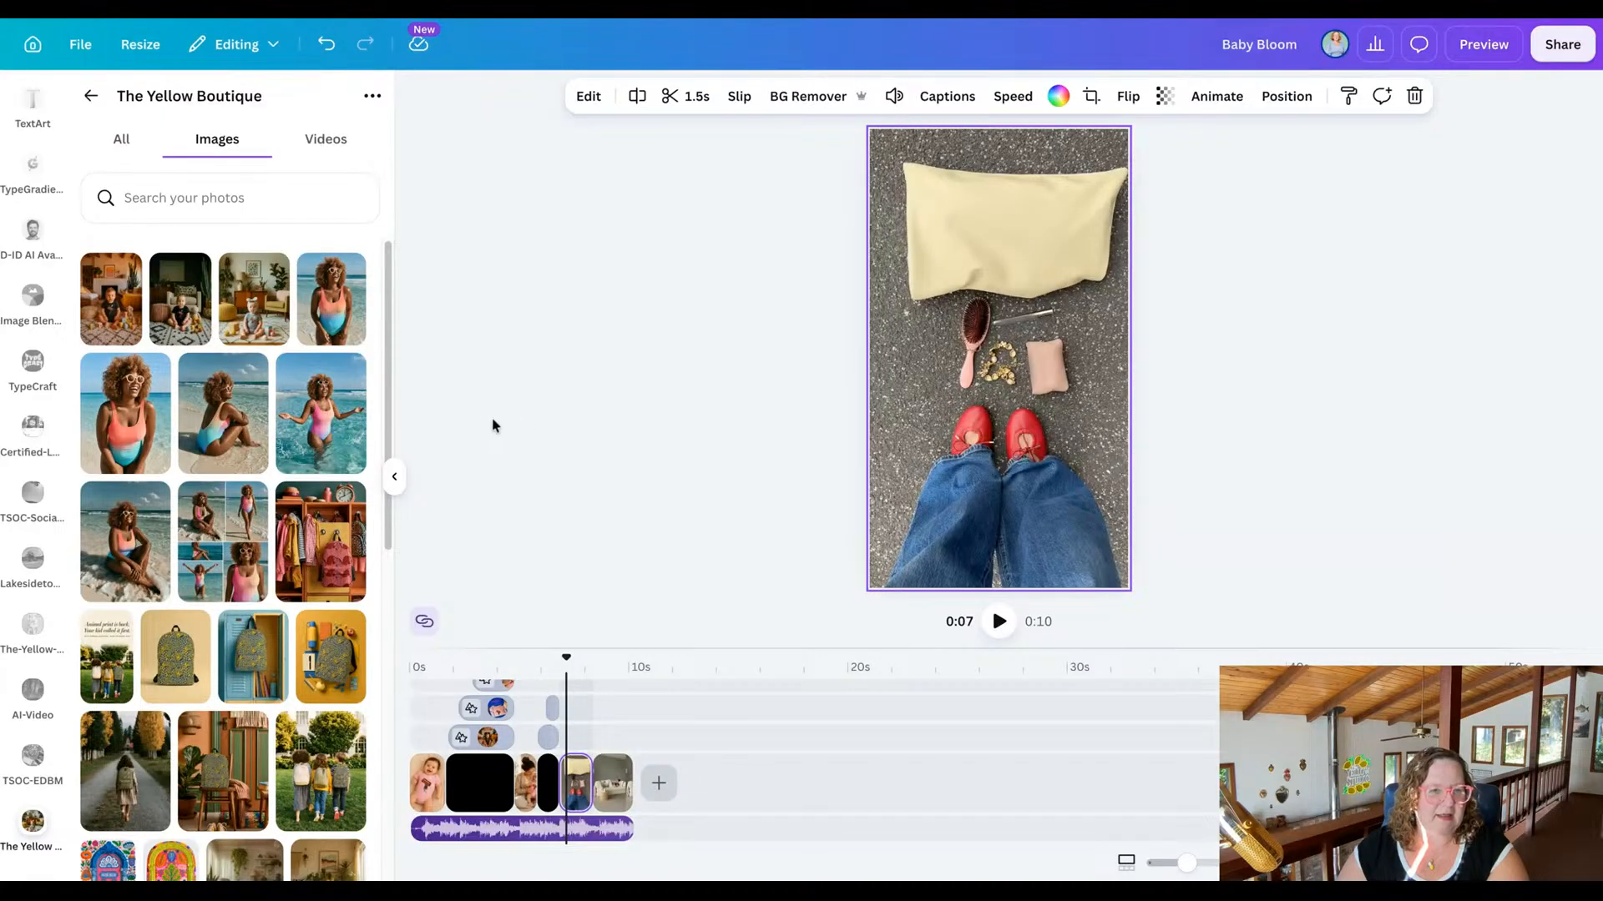
pyautogui.click(338, 140)
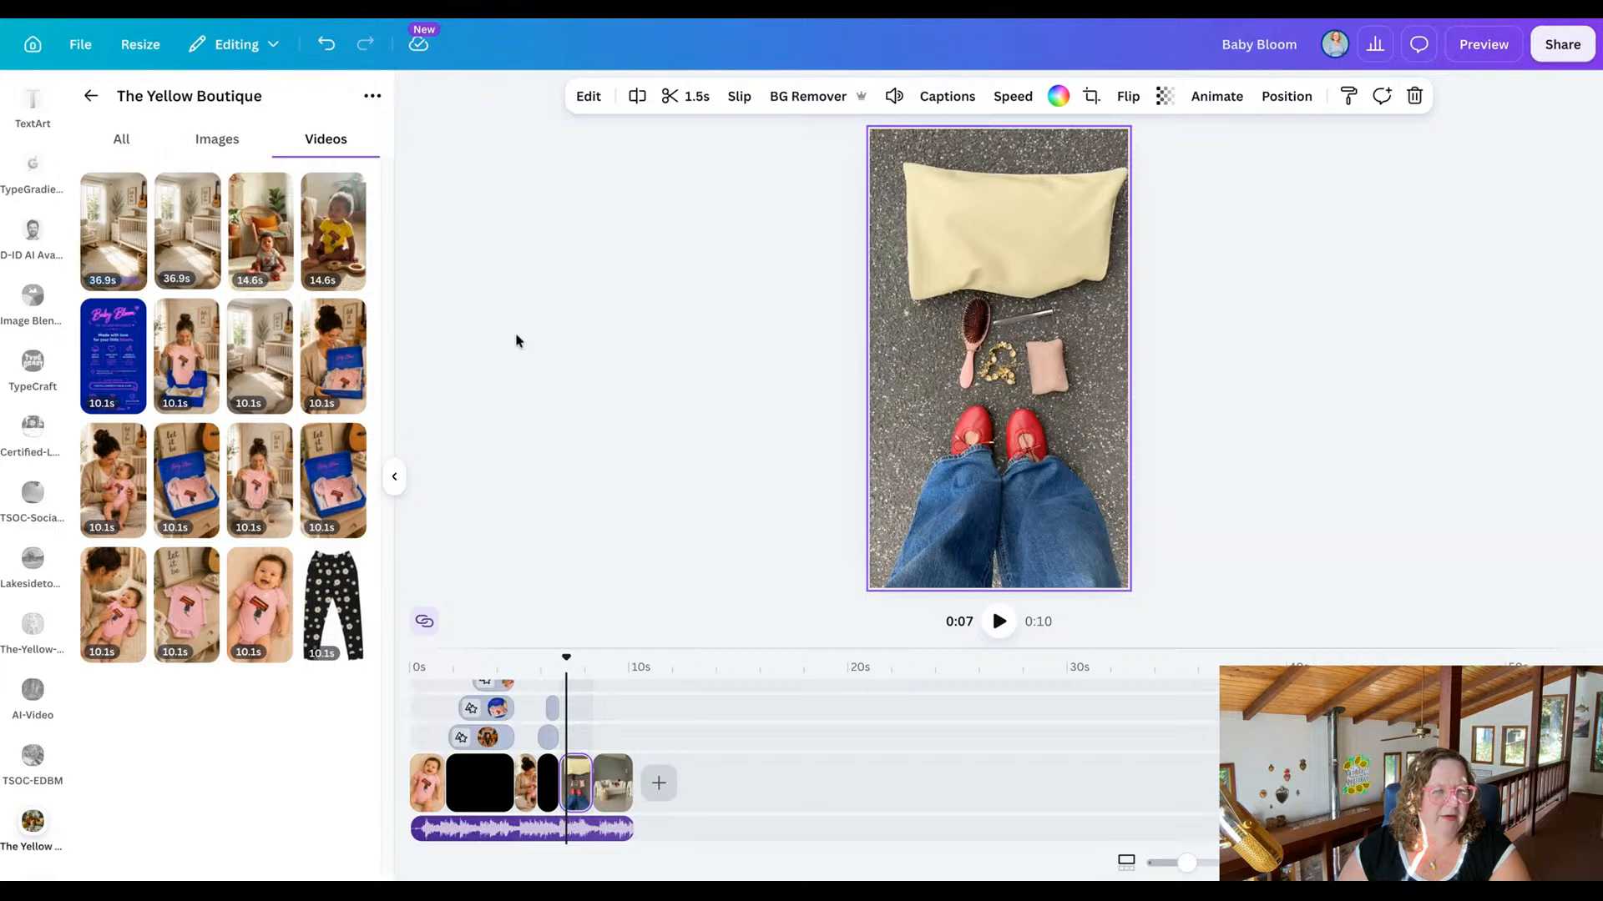
pyautogui.moveTo(355, 255); pyautogui.dragTo(351, 257)
pyautogui.moveTo(498, 237); pyautogui.dragTo(935, 275)
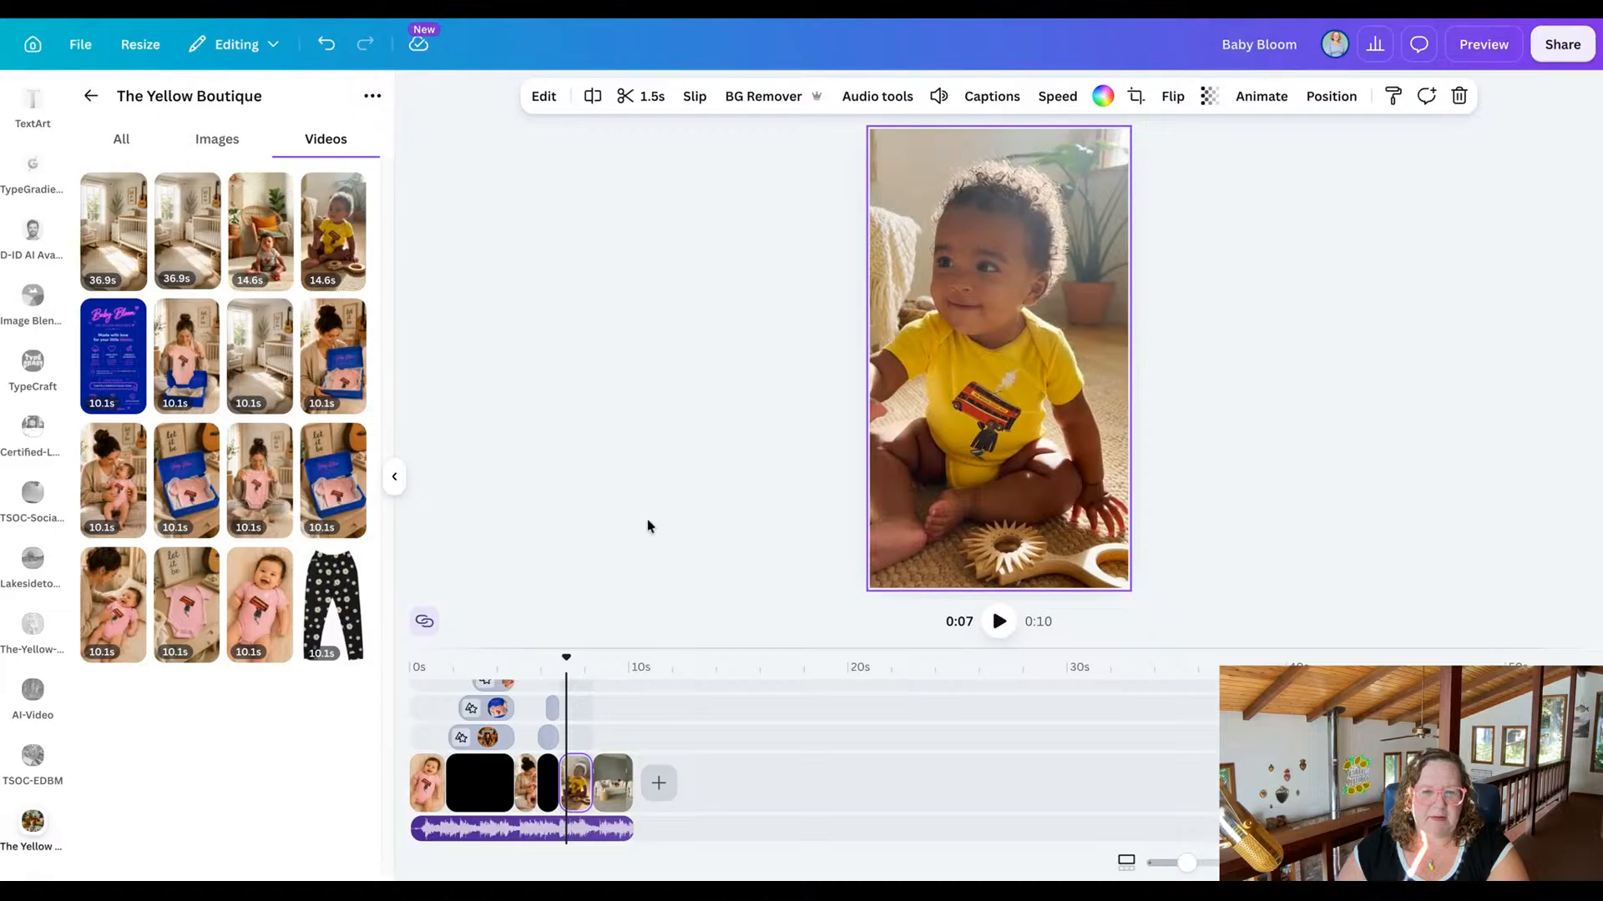
# Replace the final sofa clip with the 14.6-second video of the baby in a grey onesie by the wicker chair.
pyautogui.click(613, 778)
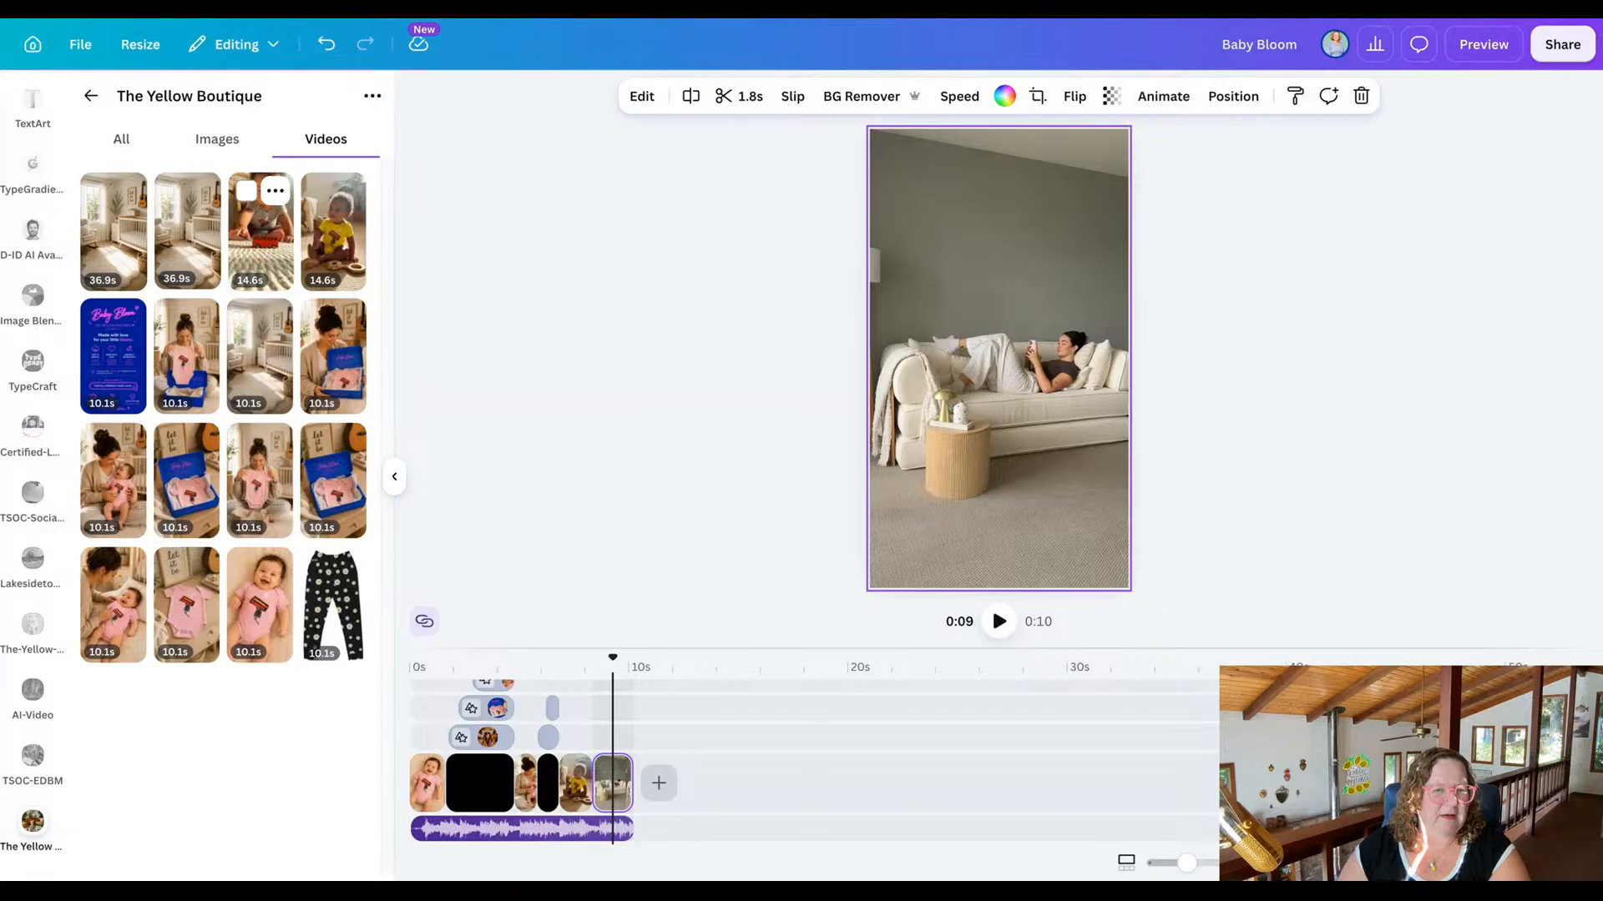
pyautogui.moveTo(289, 250); pyautogui.dragTo(886, 228)
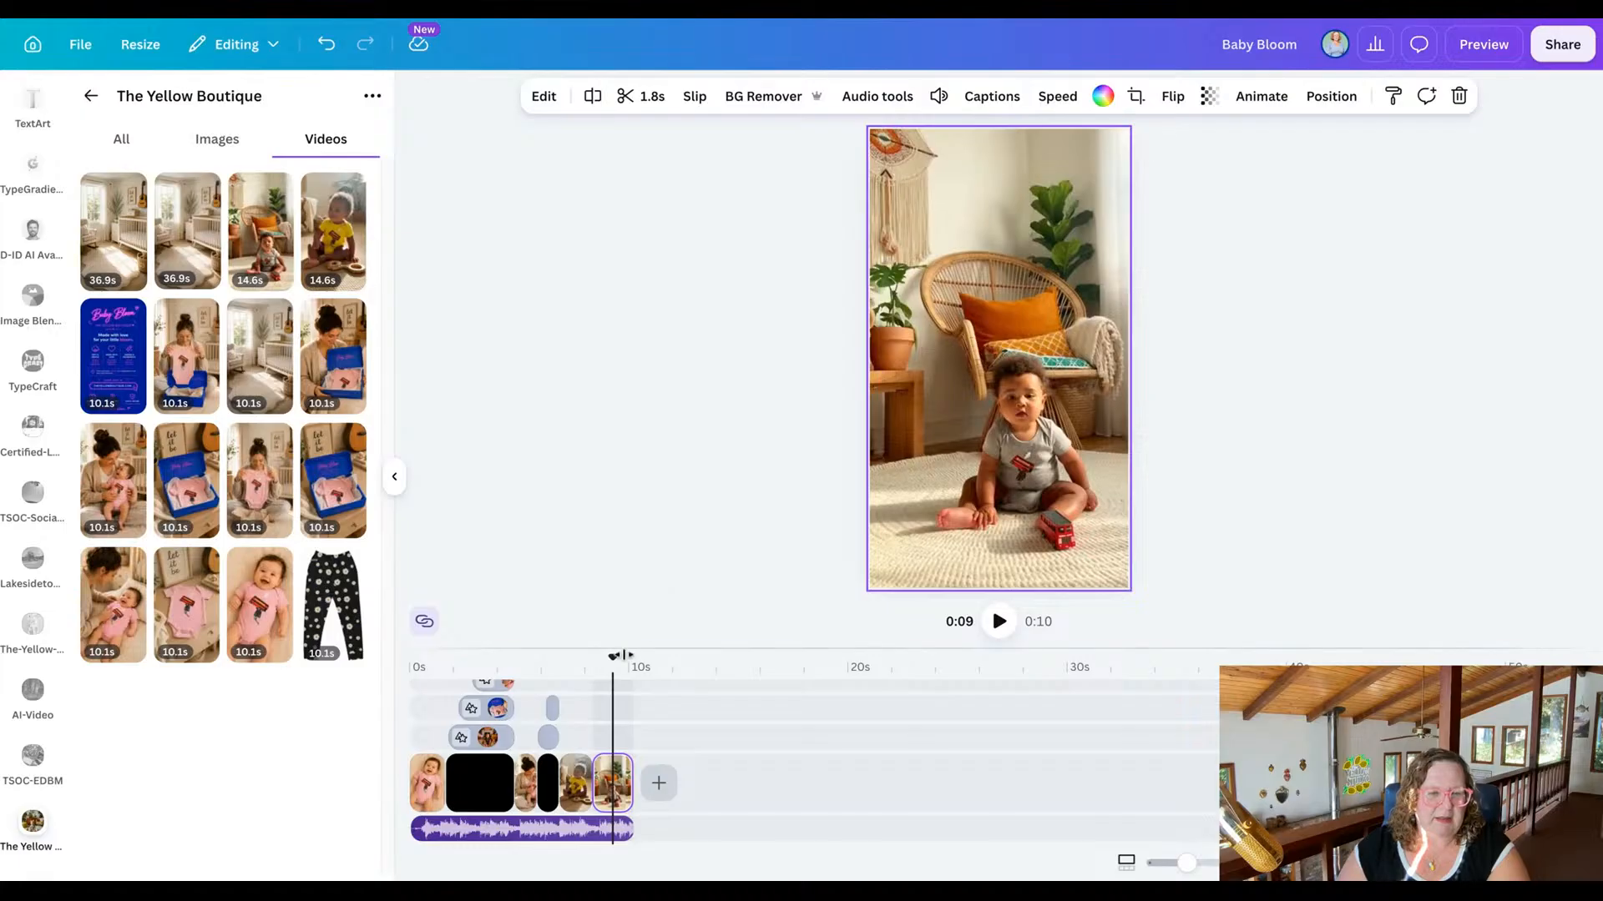
# Change the three-part scene's black background to the brand pink and lighten it to #F9BACE.
pyautogui.moveTo(611, 658); pyautogui.dragTo(464, 658)
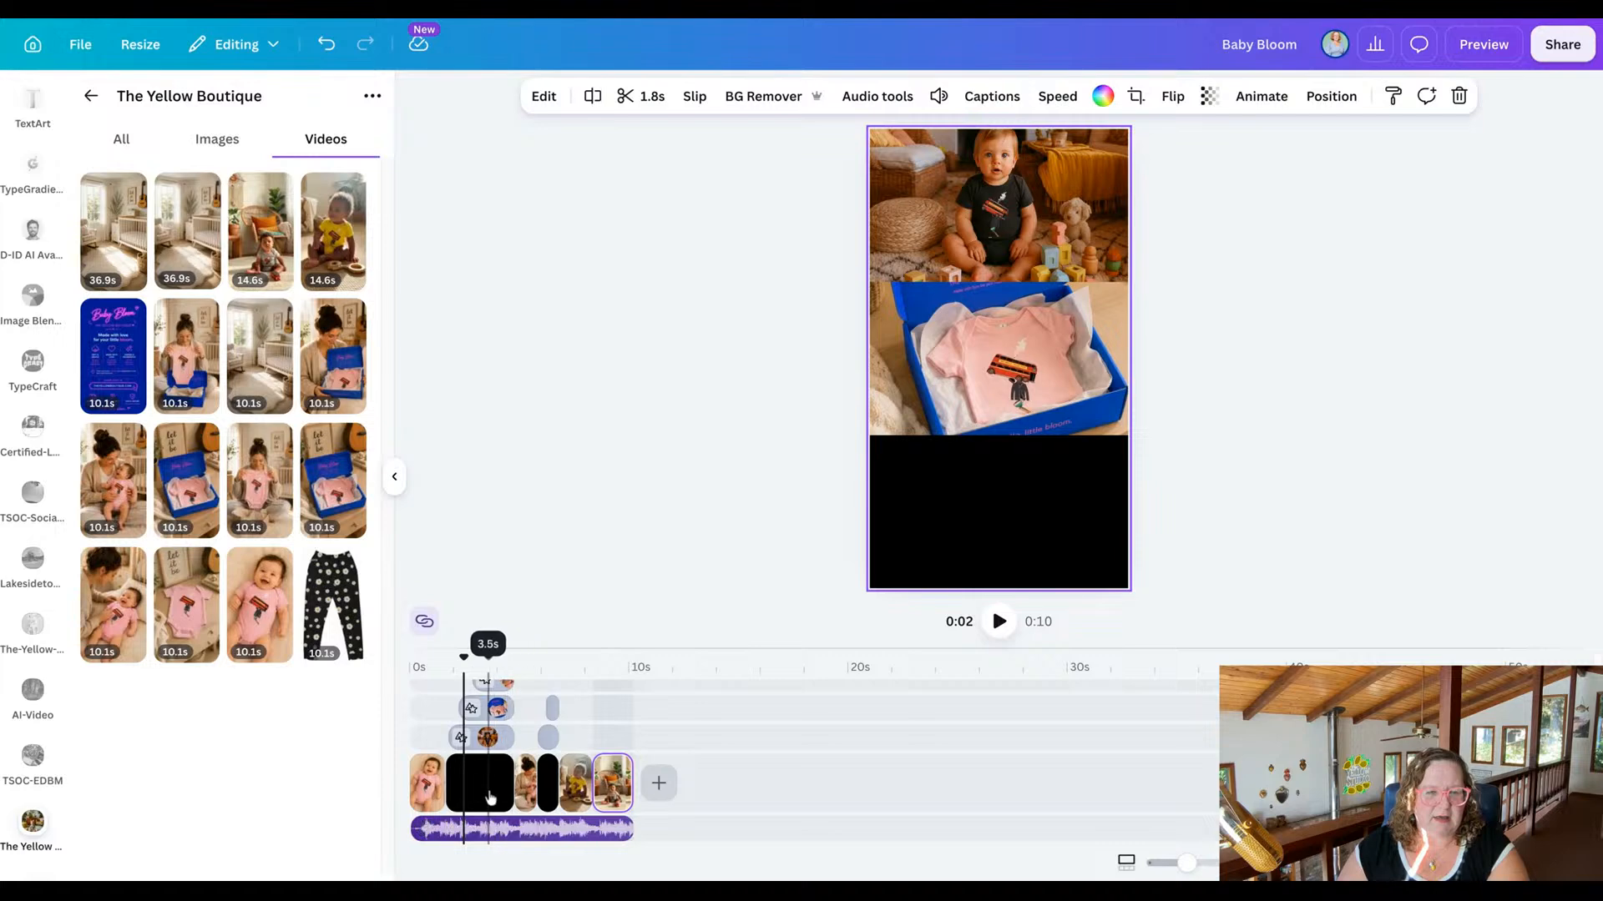
pyautogui.click(490, 797)
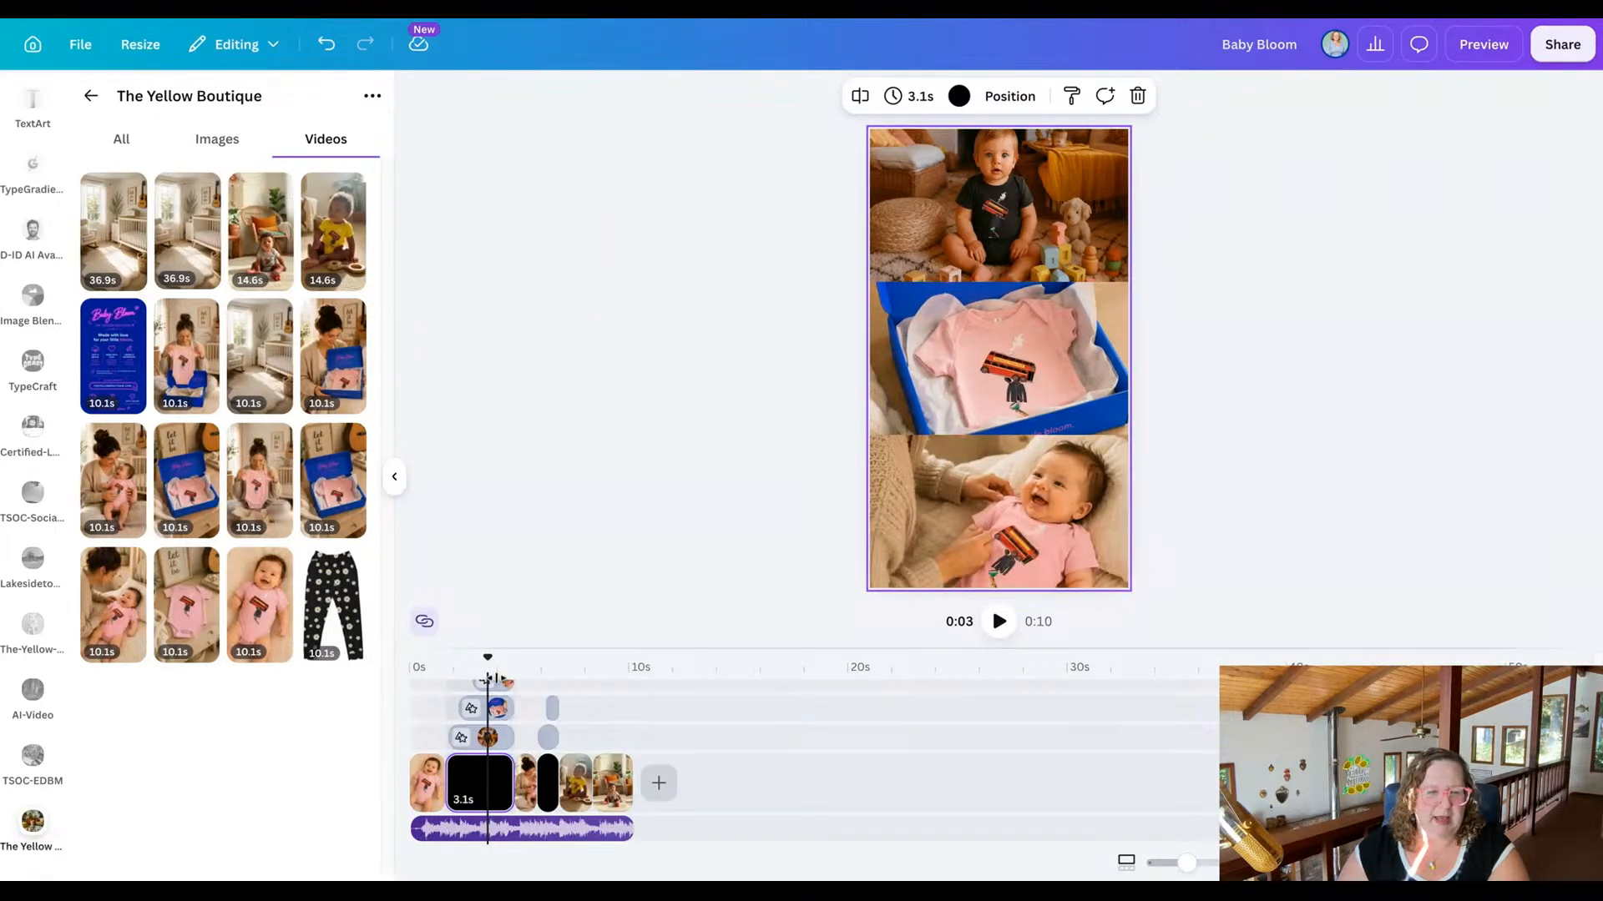
pyautogui.moveTo(487, 657); pyautogui.dragTo(450, 658)
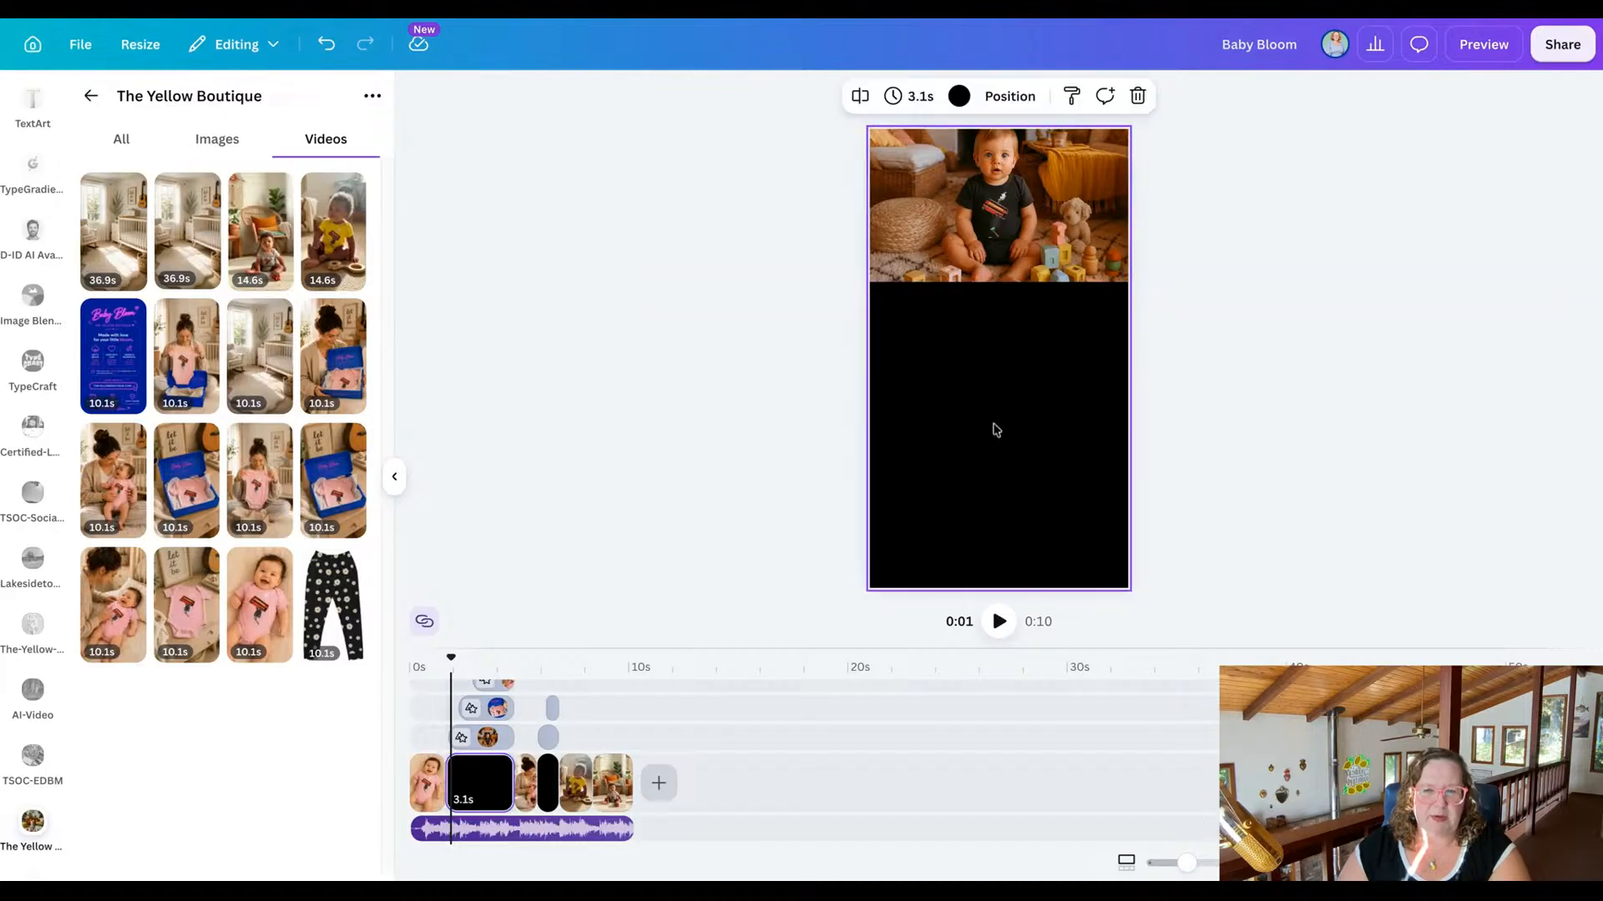
pyautogui.click(958, 98)
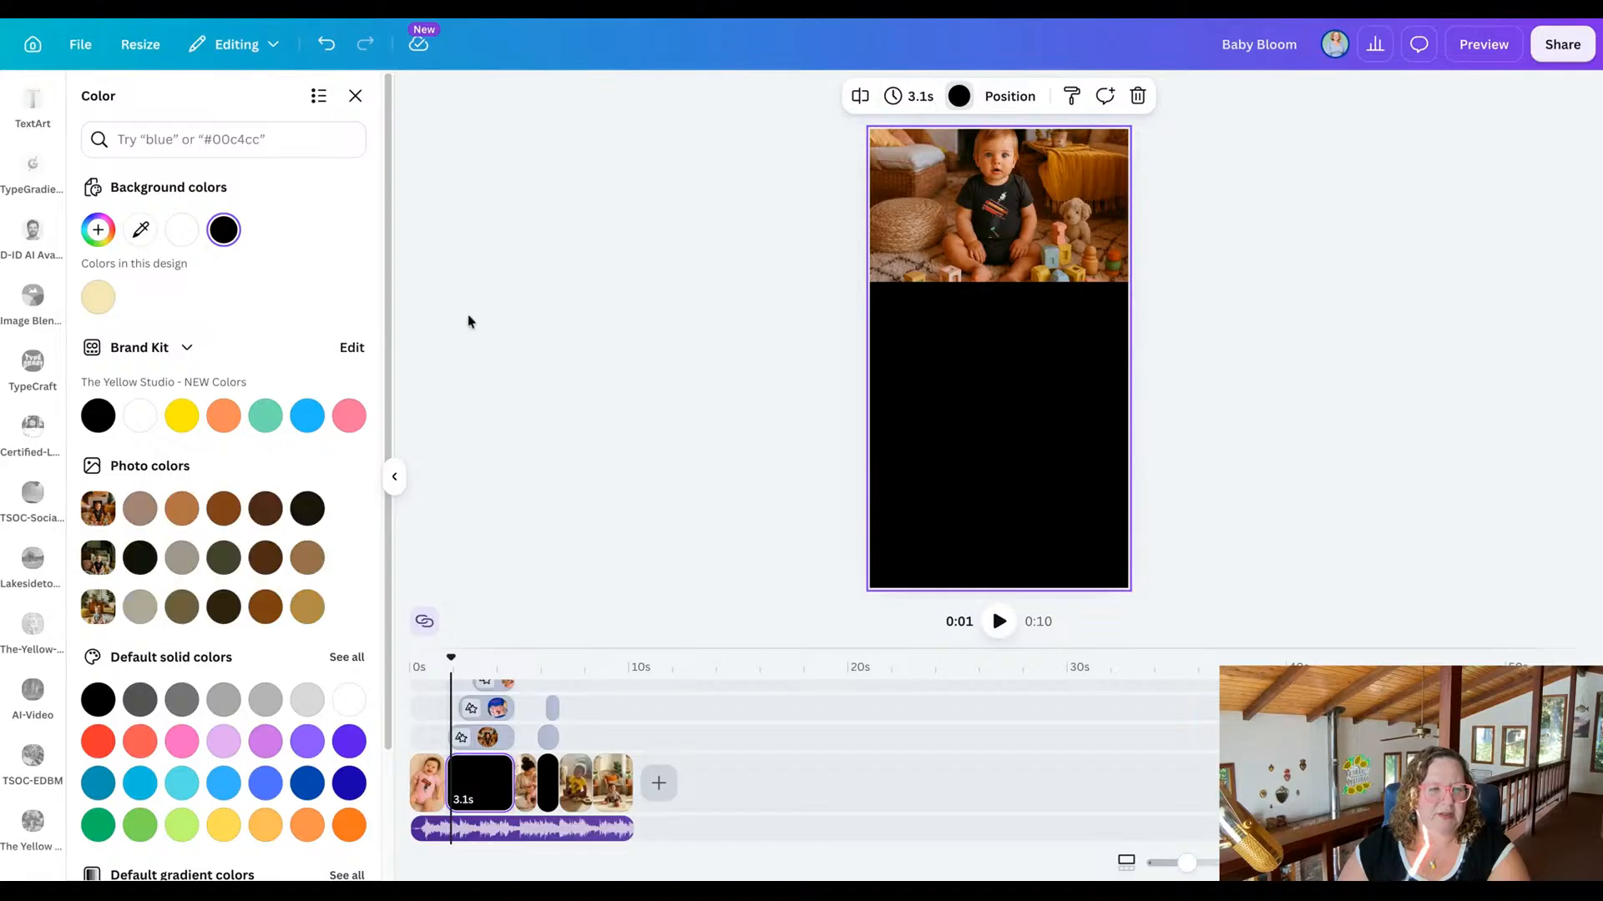
pyautogui.click(350, 417)
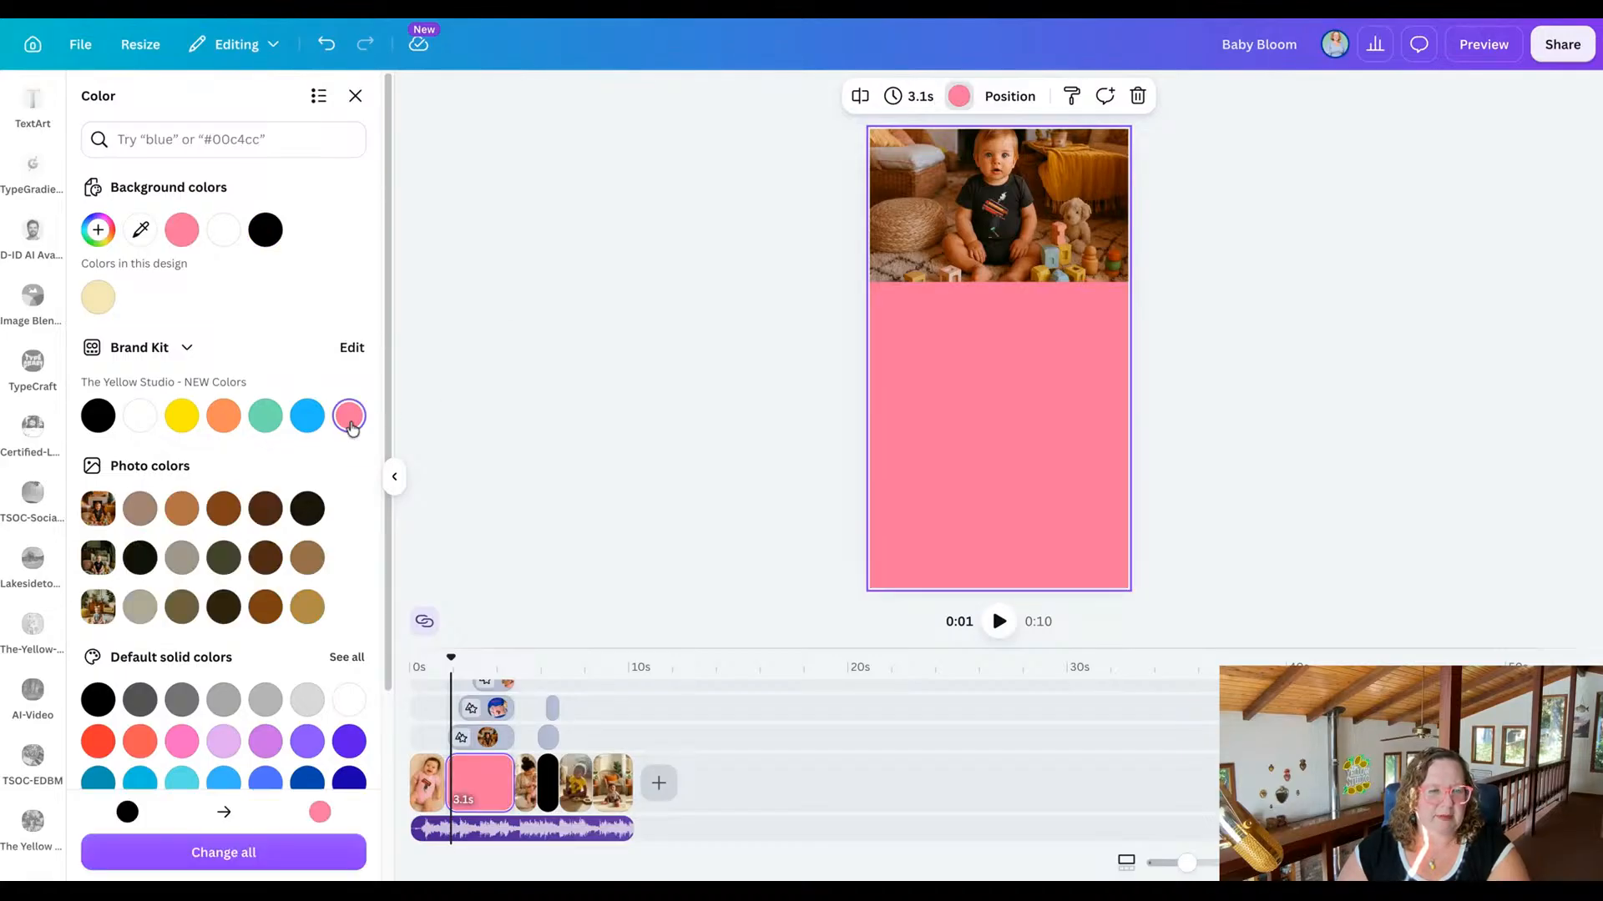
pyautogui.scroll(-3, 292, 538)
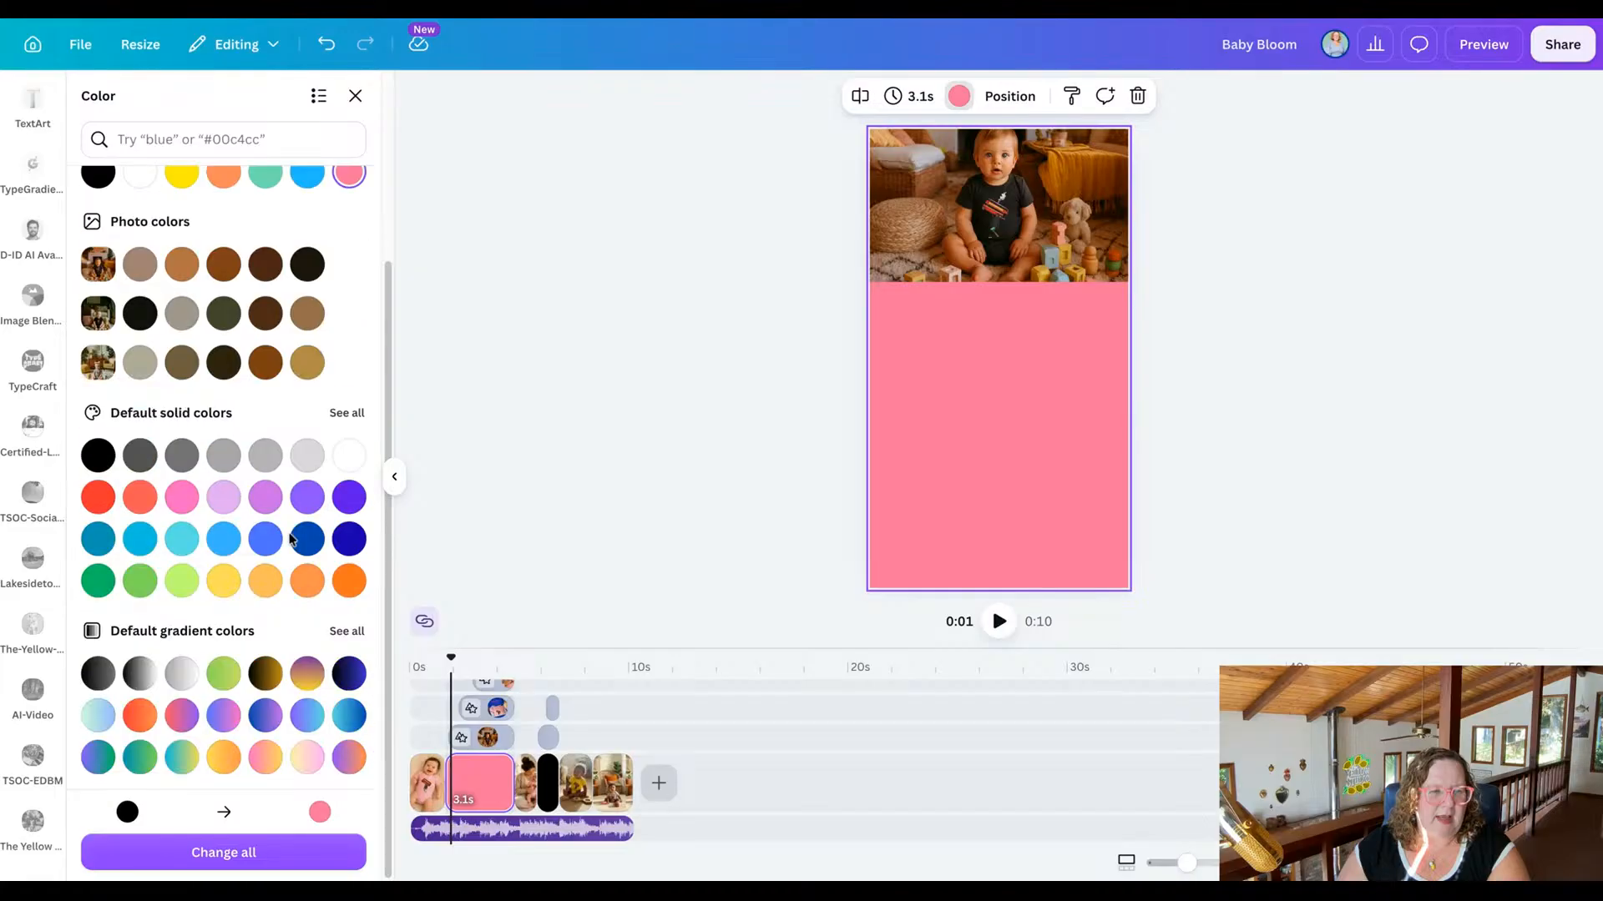
pyautogui.scroll(3, 292, 538)
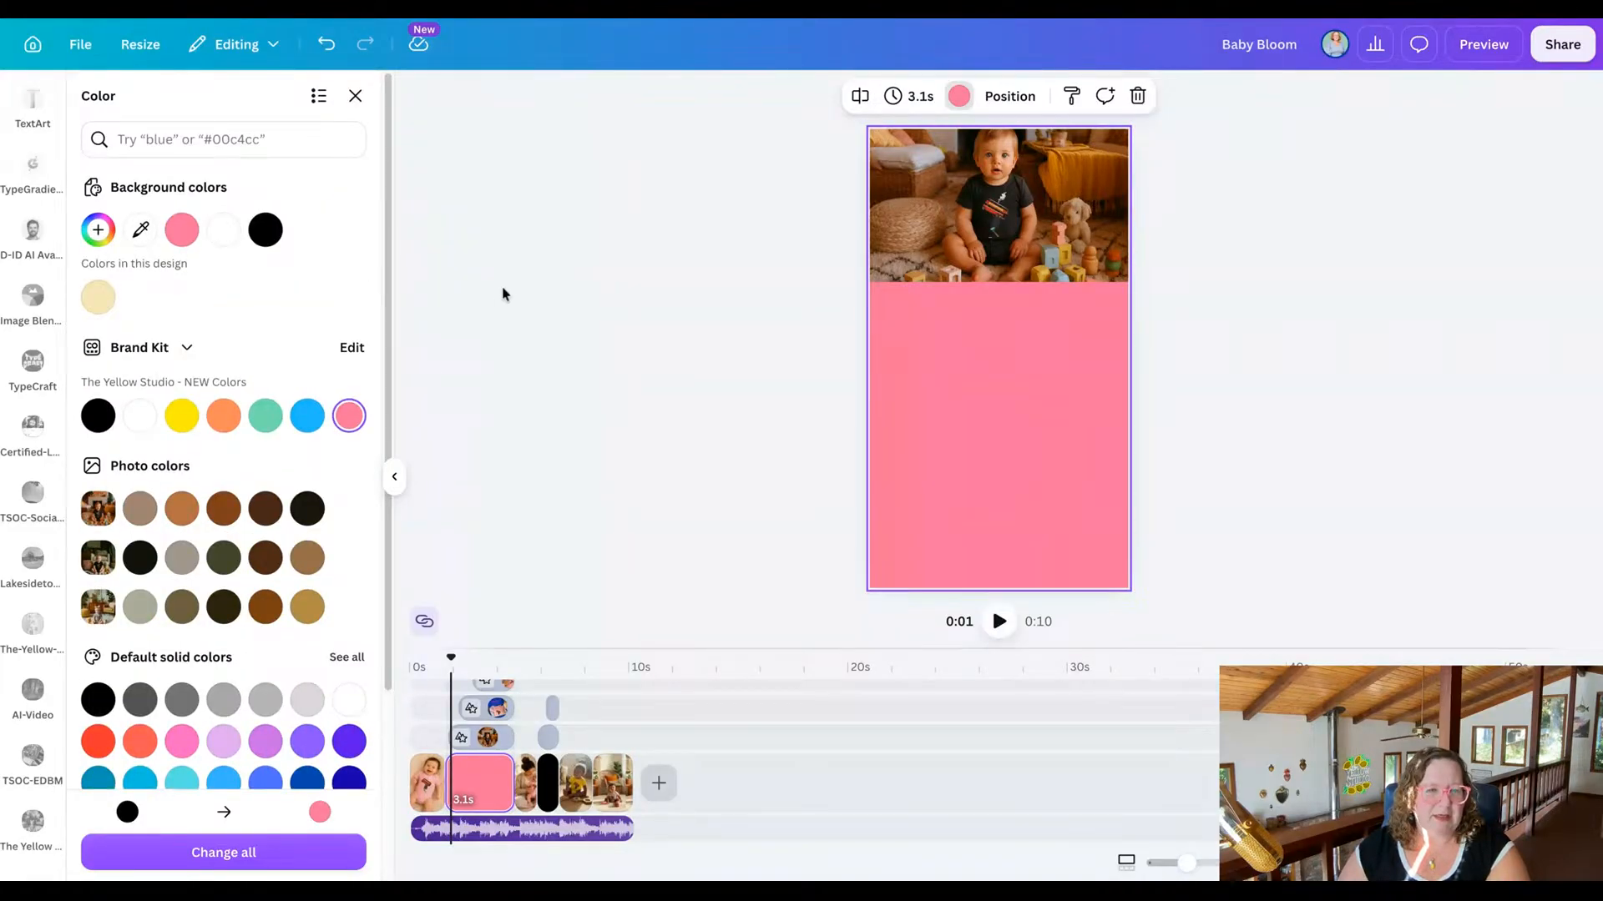
pyautogui.click(100, 230)
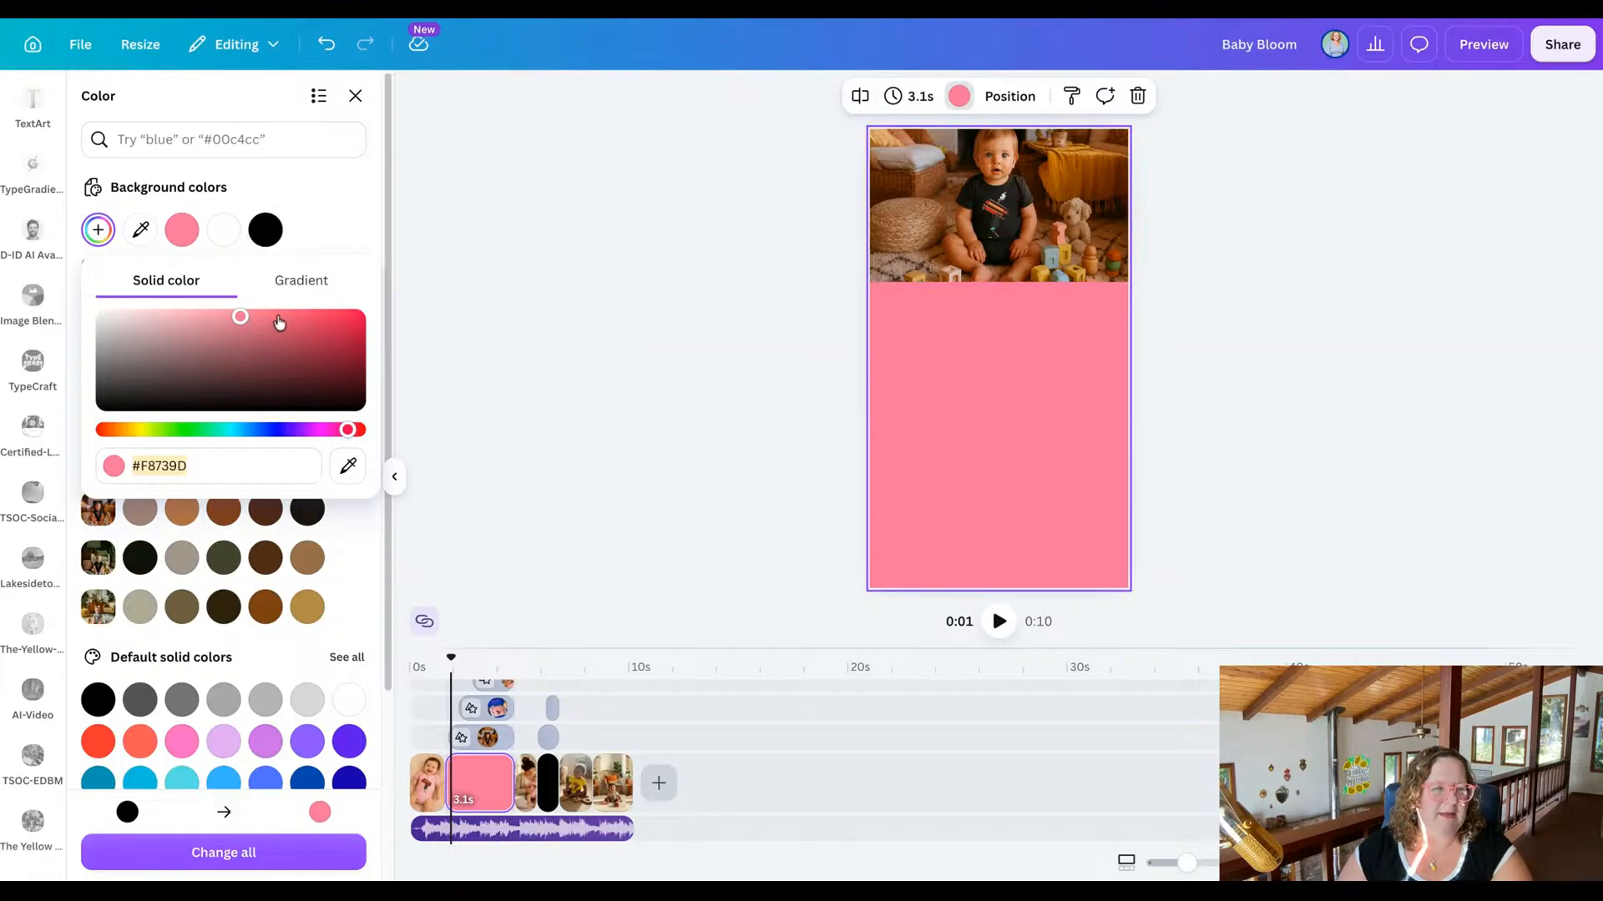
pyautogui.moveTo(240, 321); pyautogui.dragTo(172, 315)
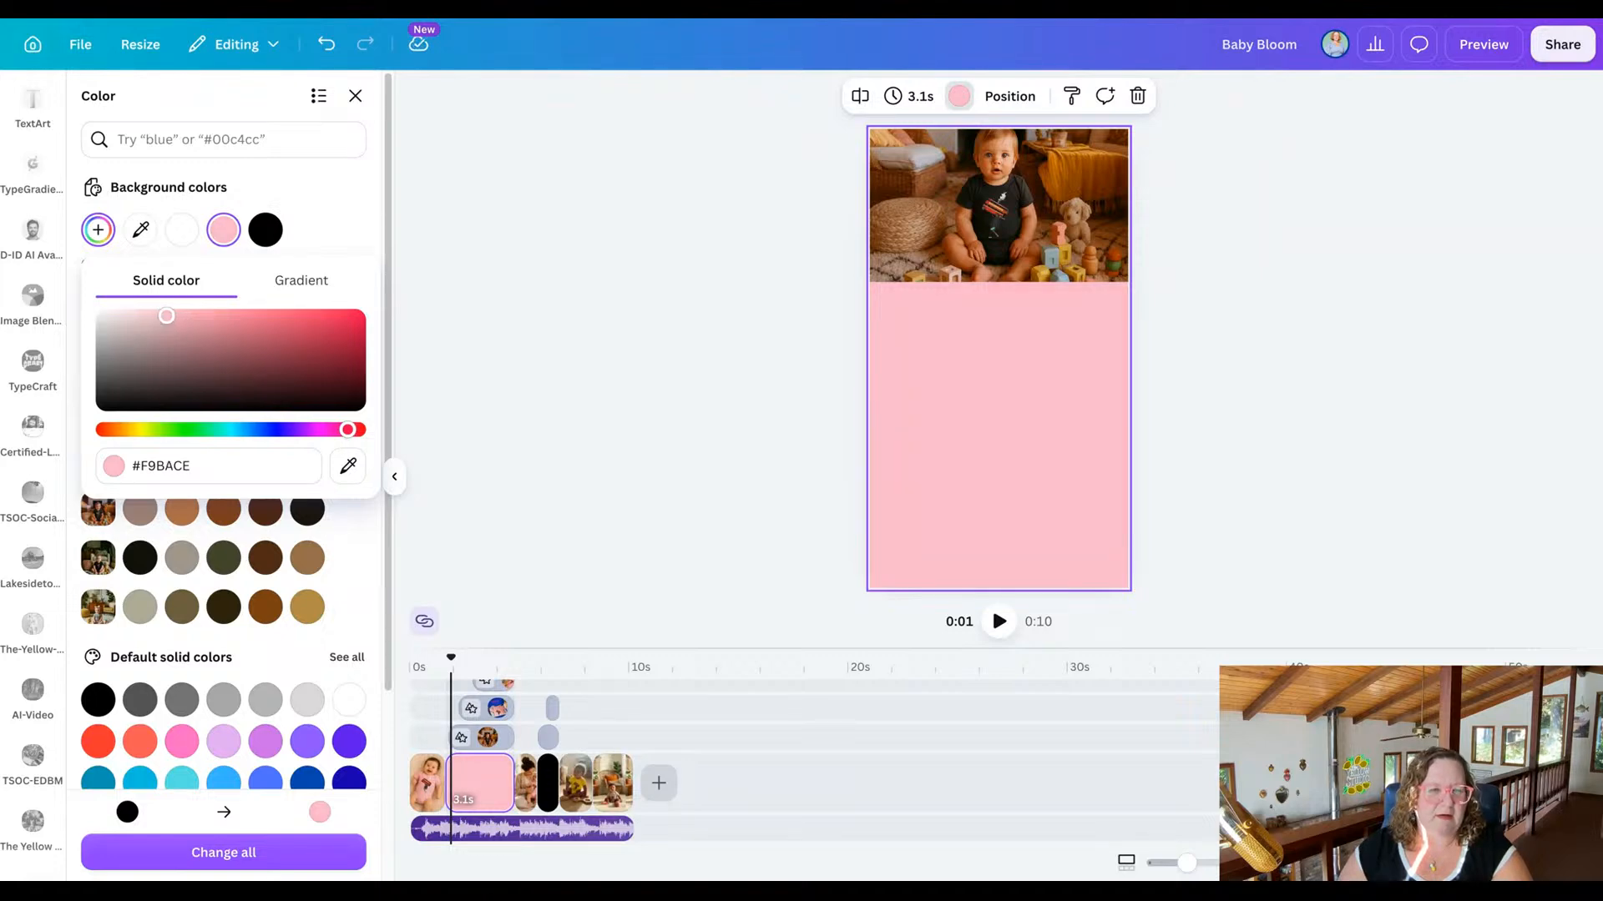
pyautogui.moveTo(205, 455); pyautogui.dragTo(200, 470)
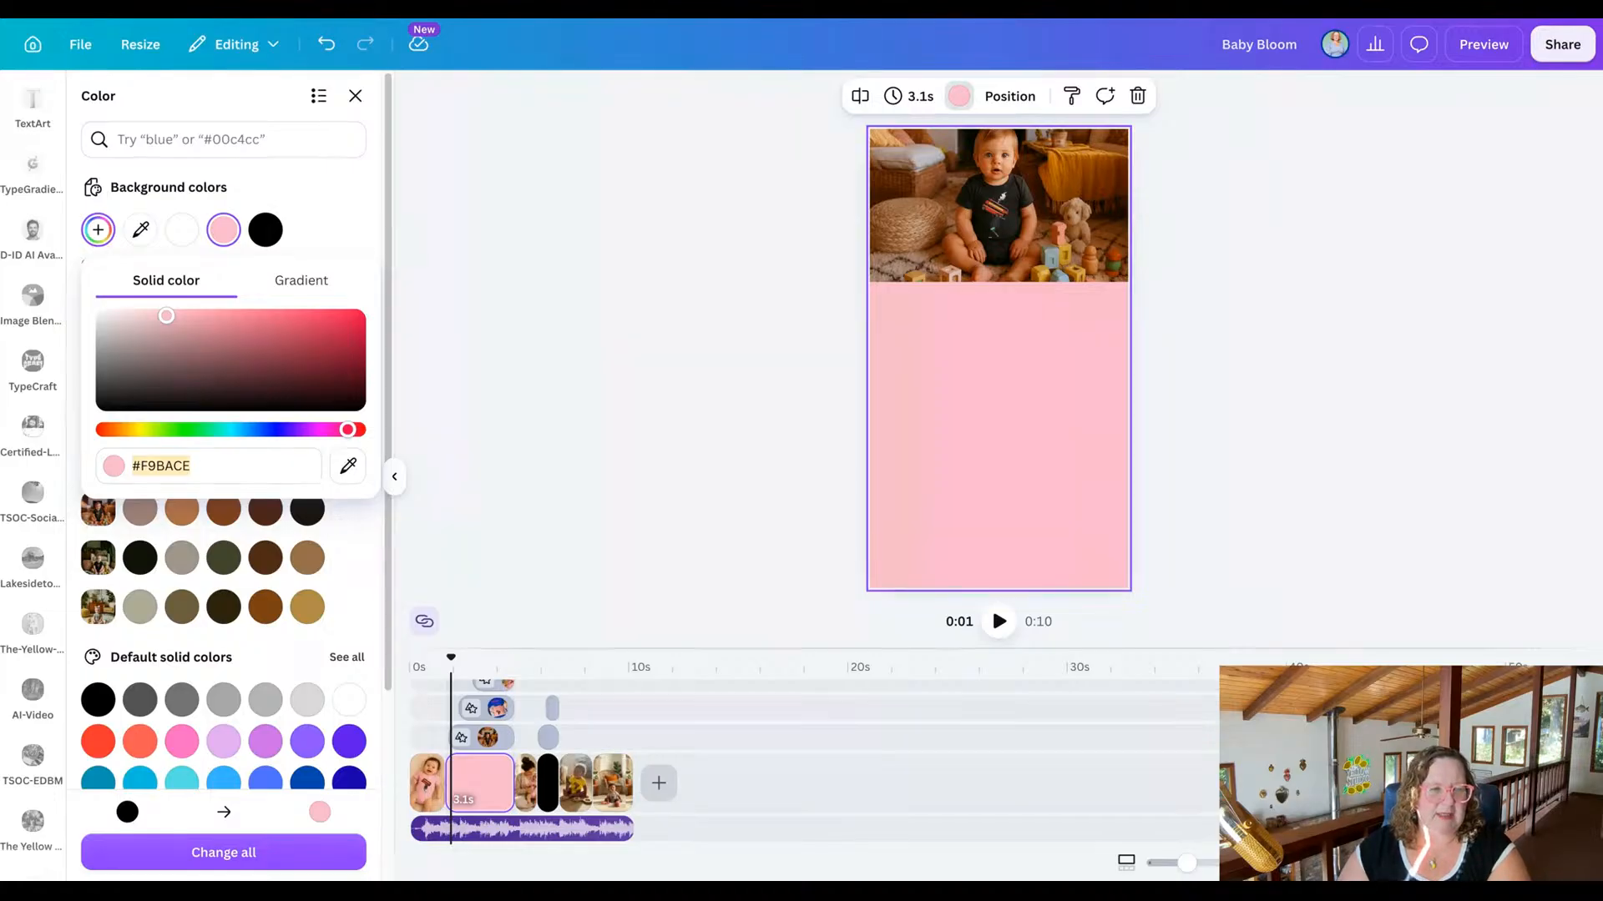
pyautogui.click(597, 438)
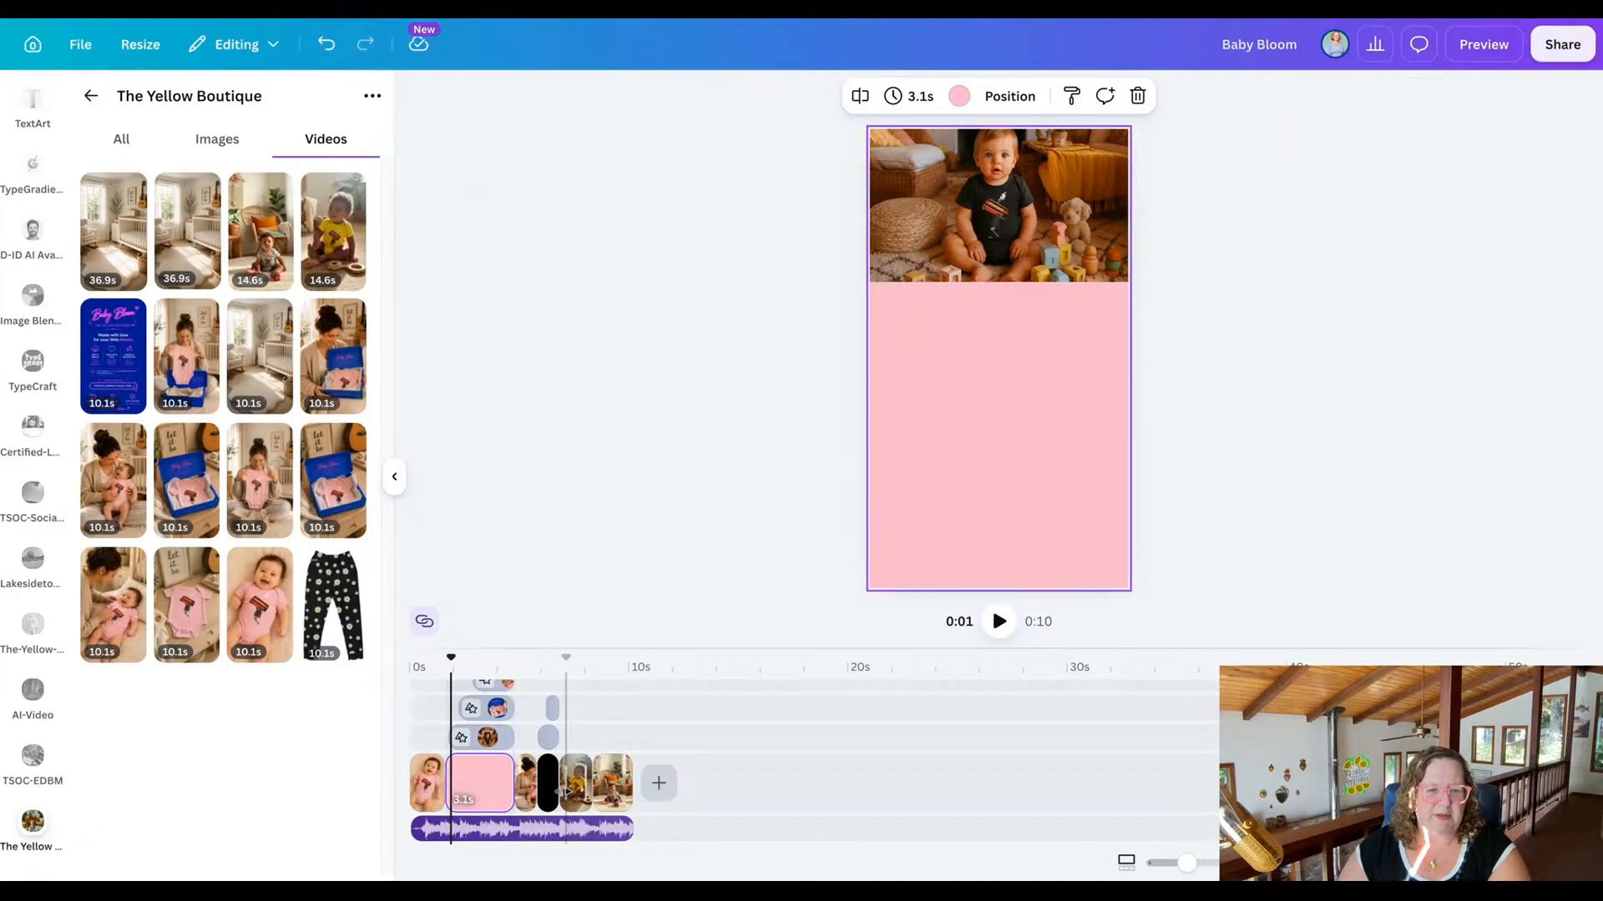
# Apply the same light pink to the black background of the two-part scene.
pyautogui.click(549, 791)
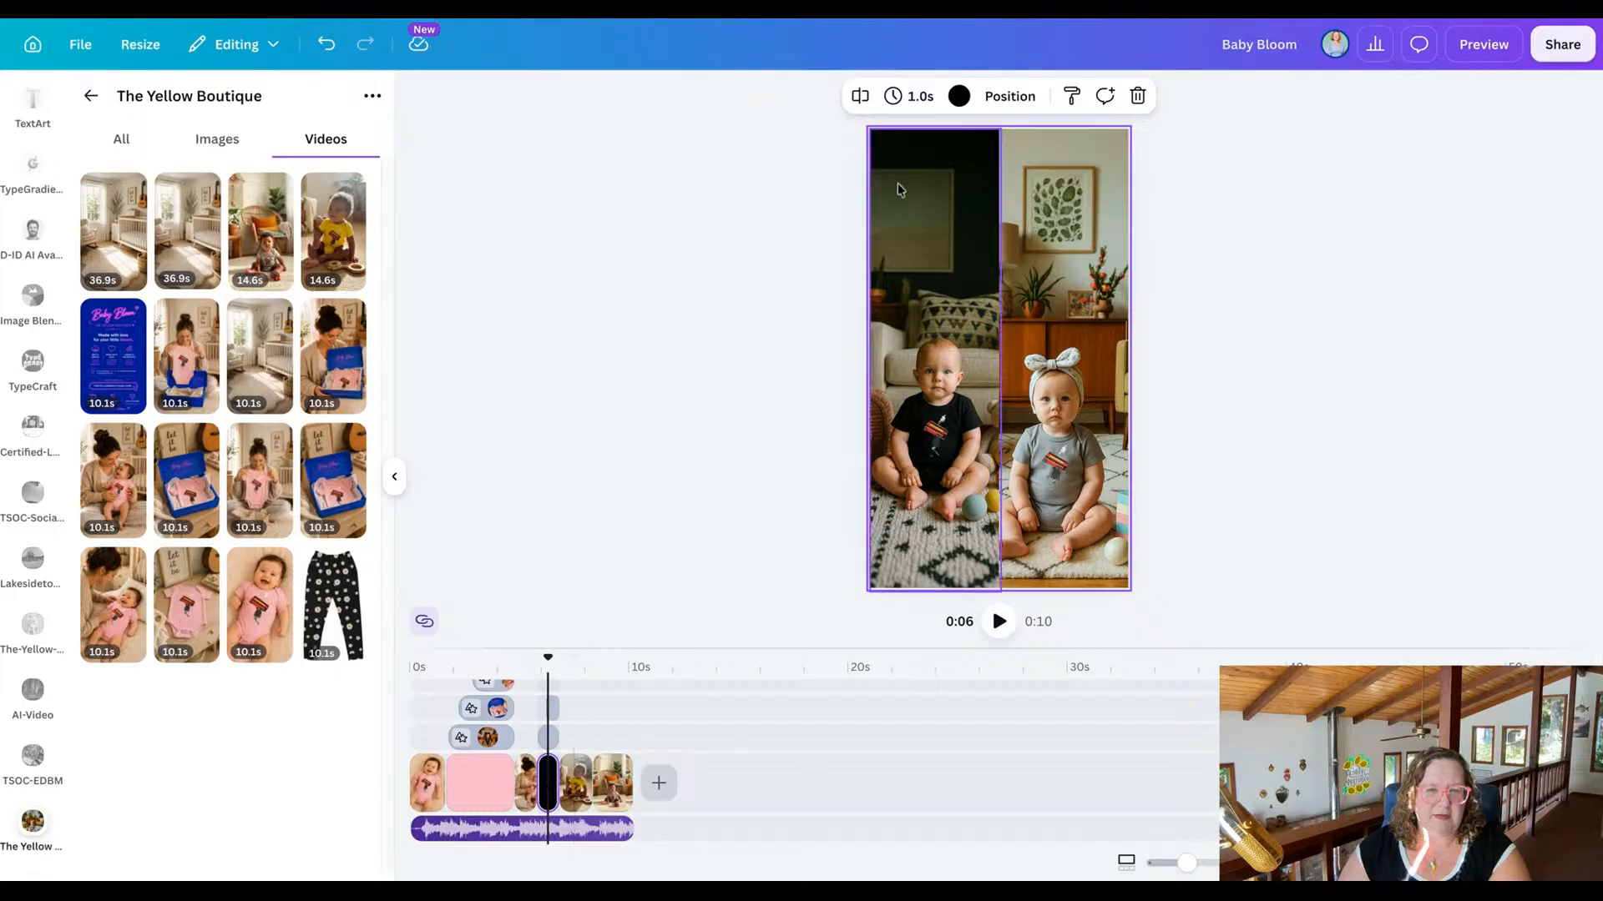
pyautogui.click(959, 96)
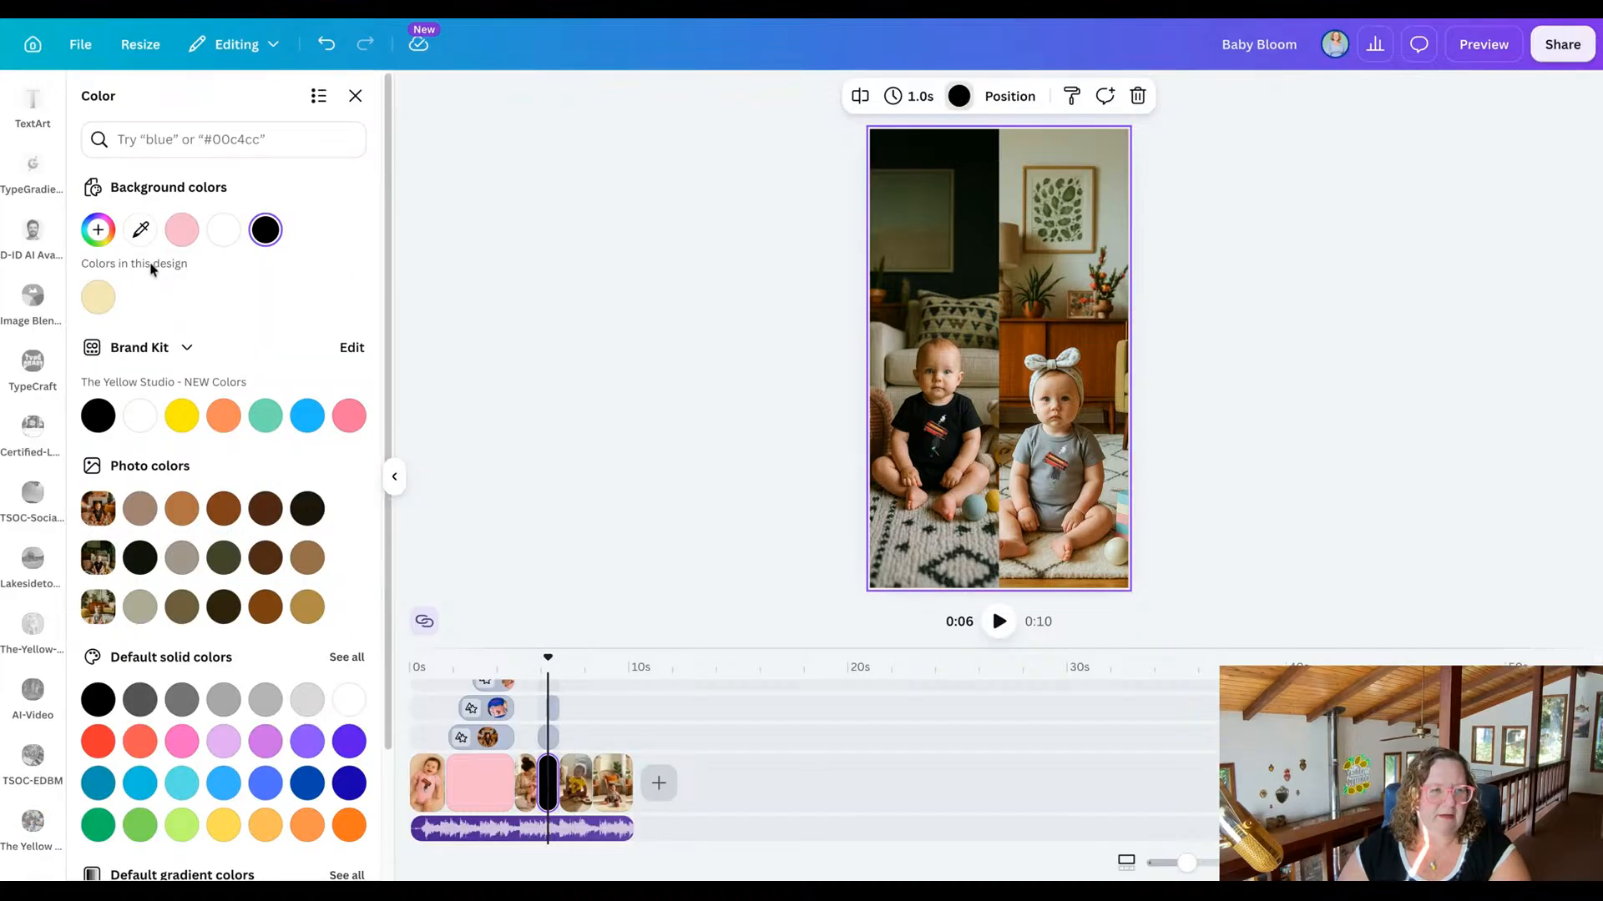
pyautogui.click(182, 230)
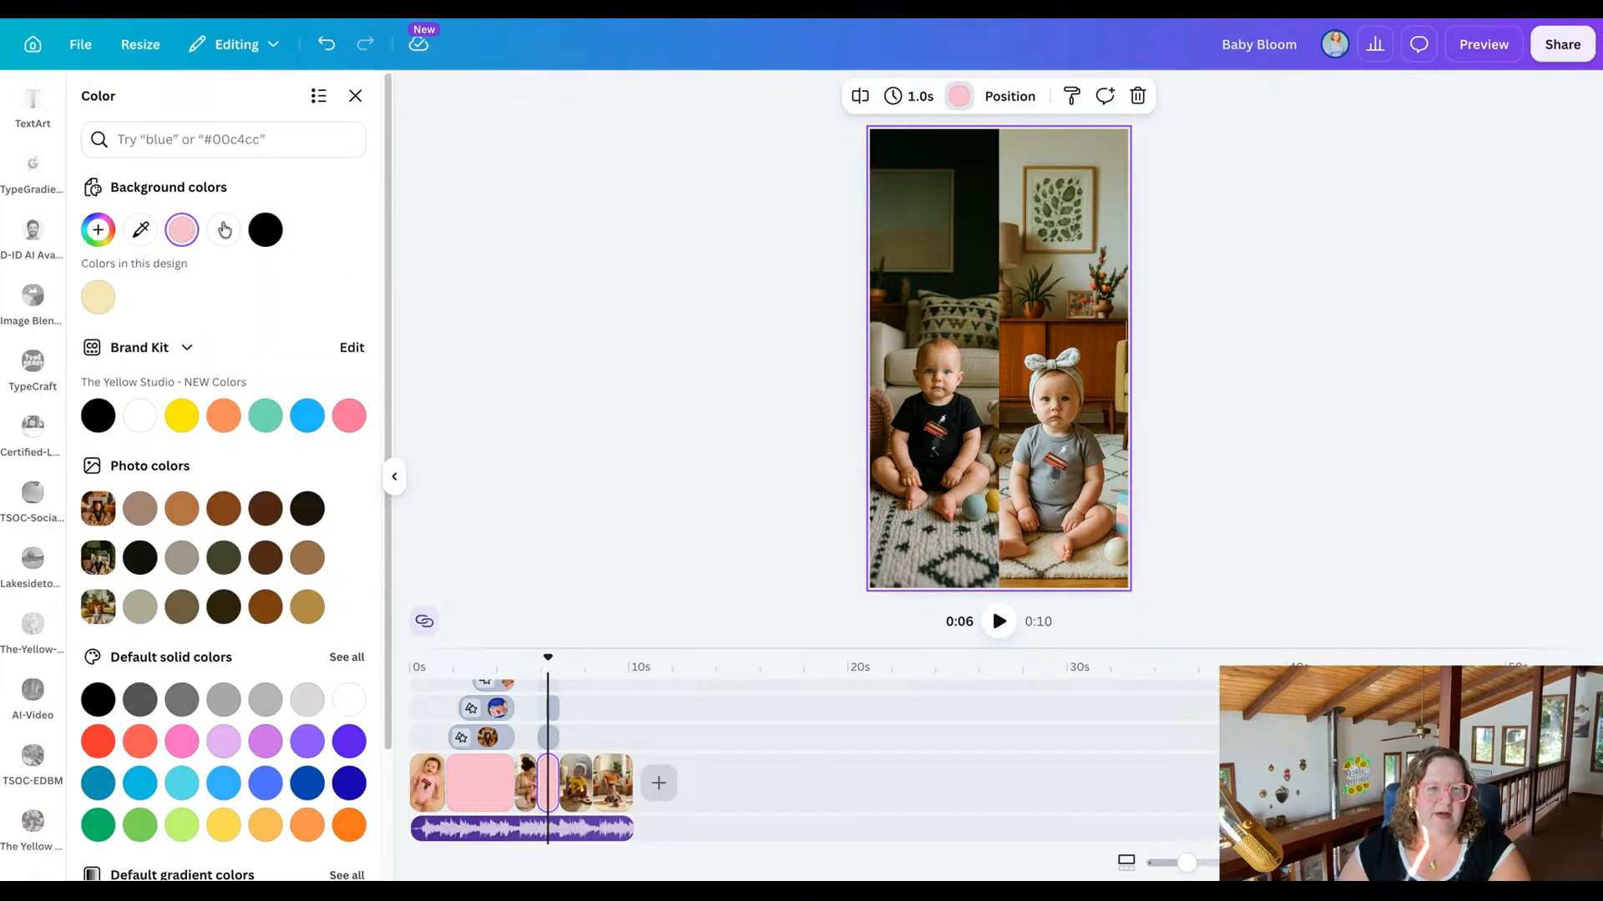
pyautogui.click(652, 303)
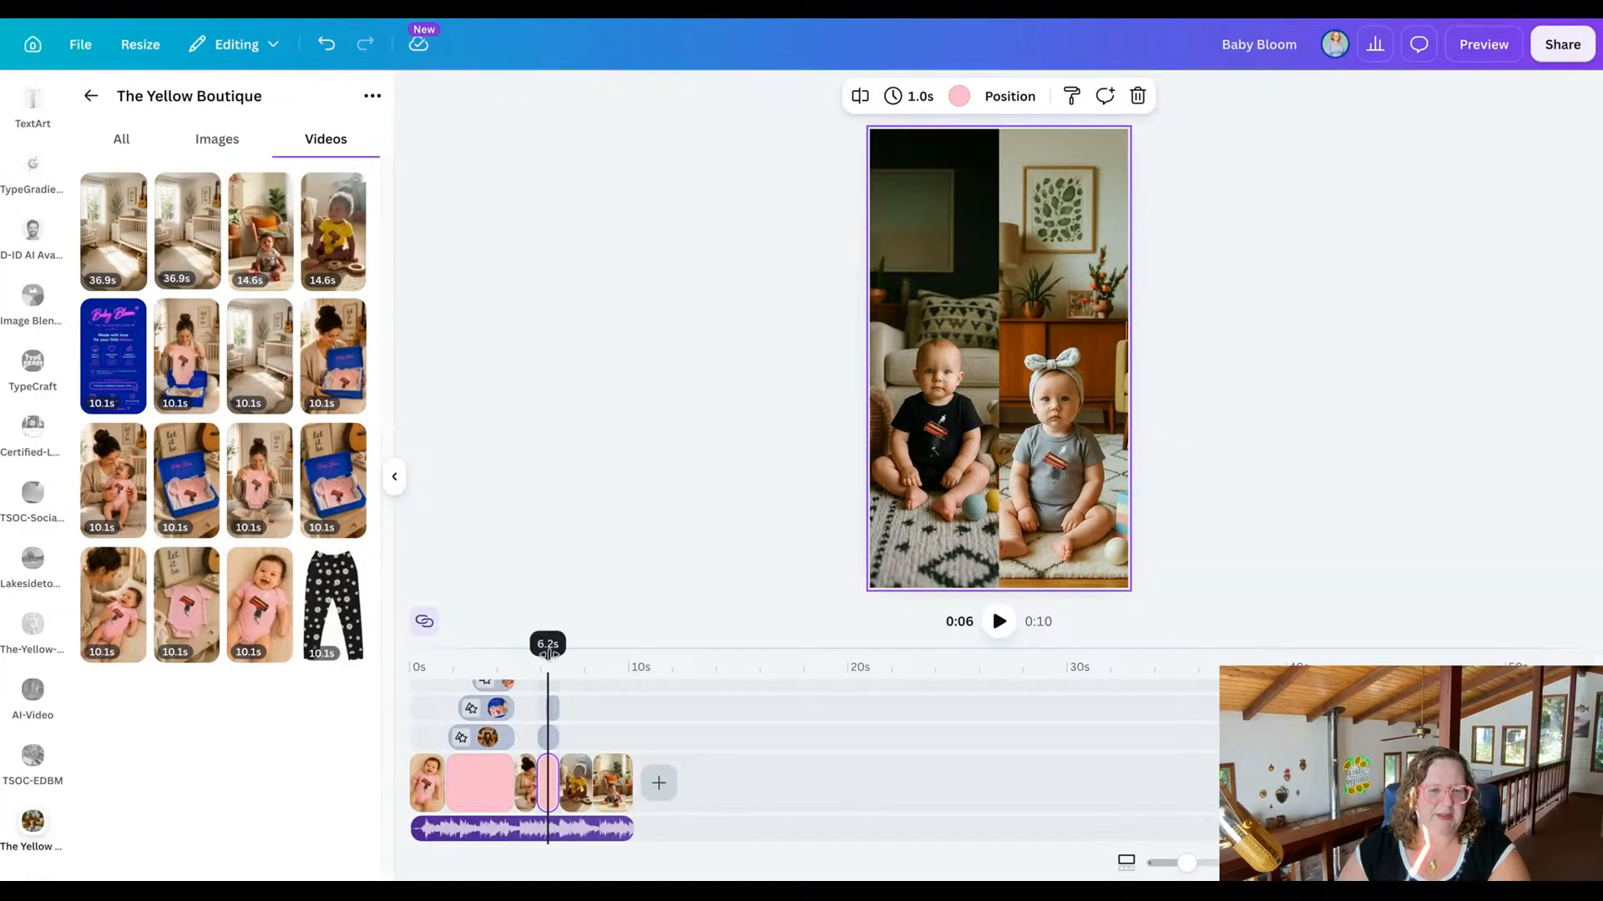
# Preview the whole reel full screen from the beginning, and close the preview.
pyautogui.moveTo(548, 657); pyautogui.dragTo(409, 660)
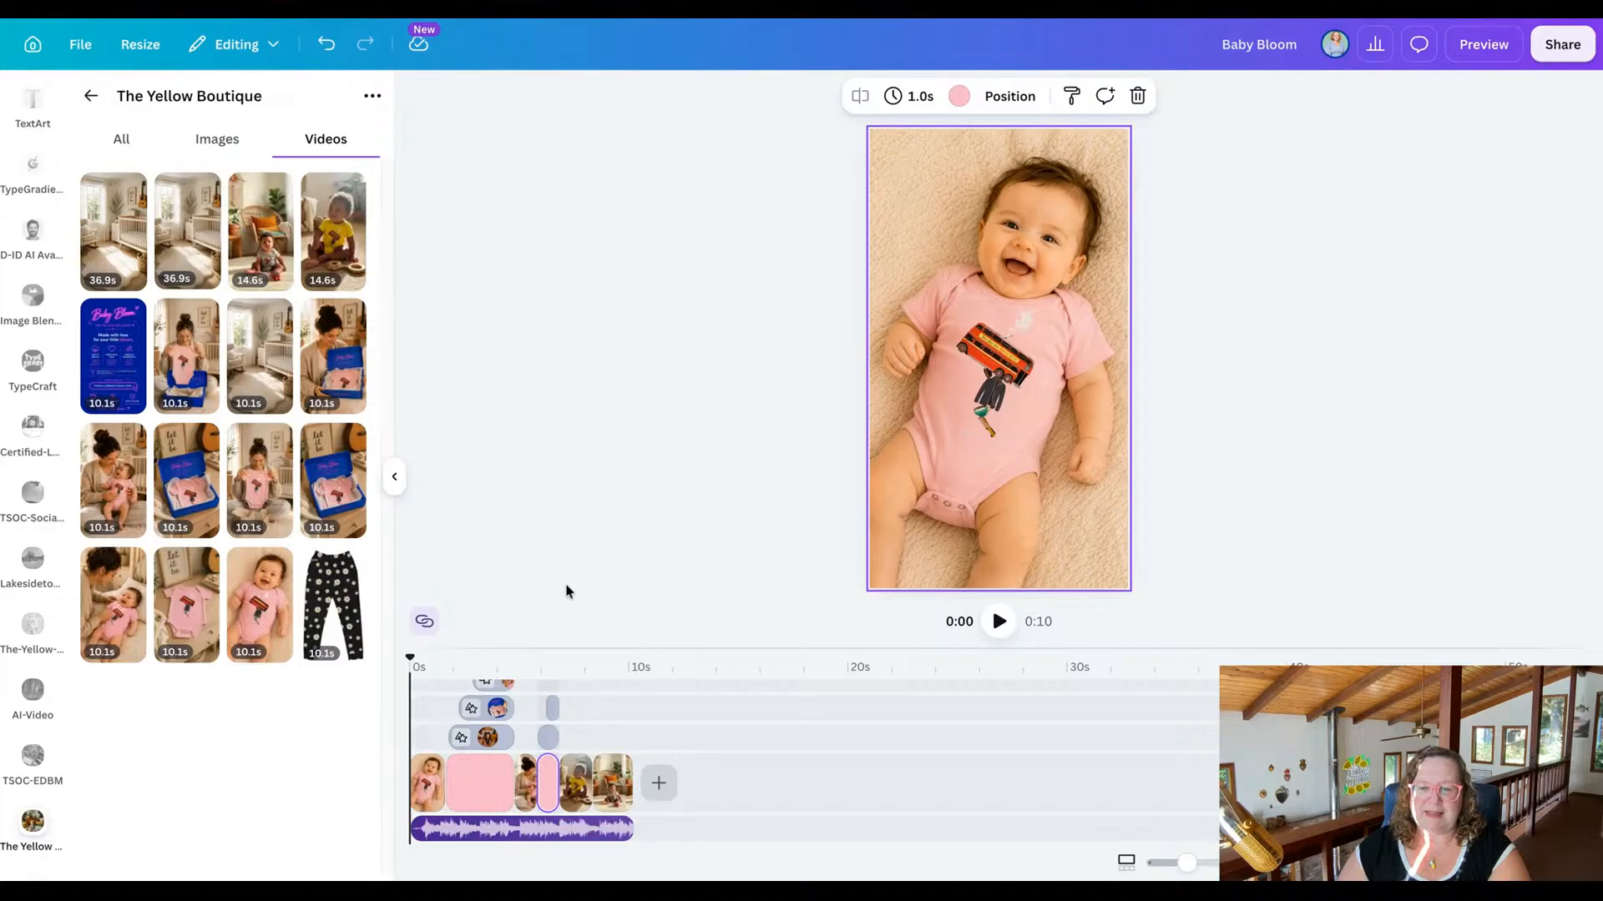
pyautogui.click(1292, 429)
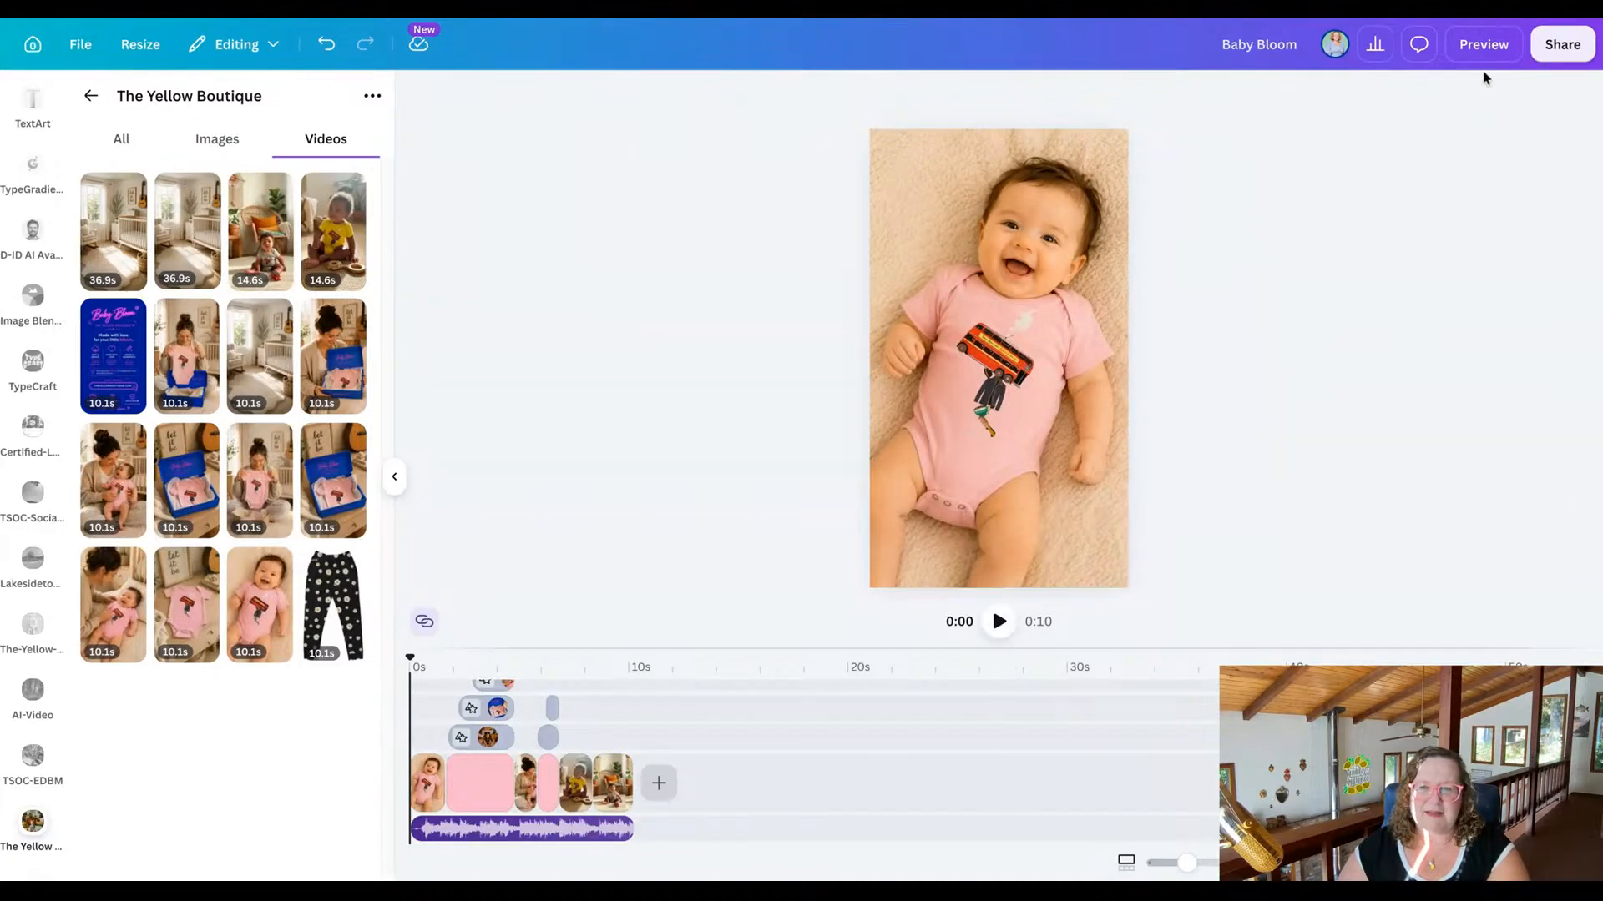
pyautogui.click(1484, 45)
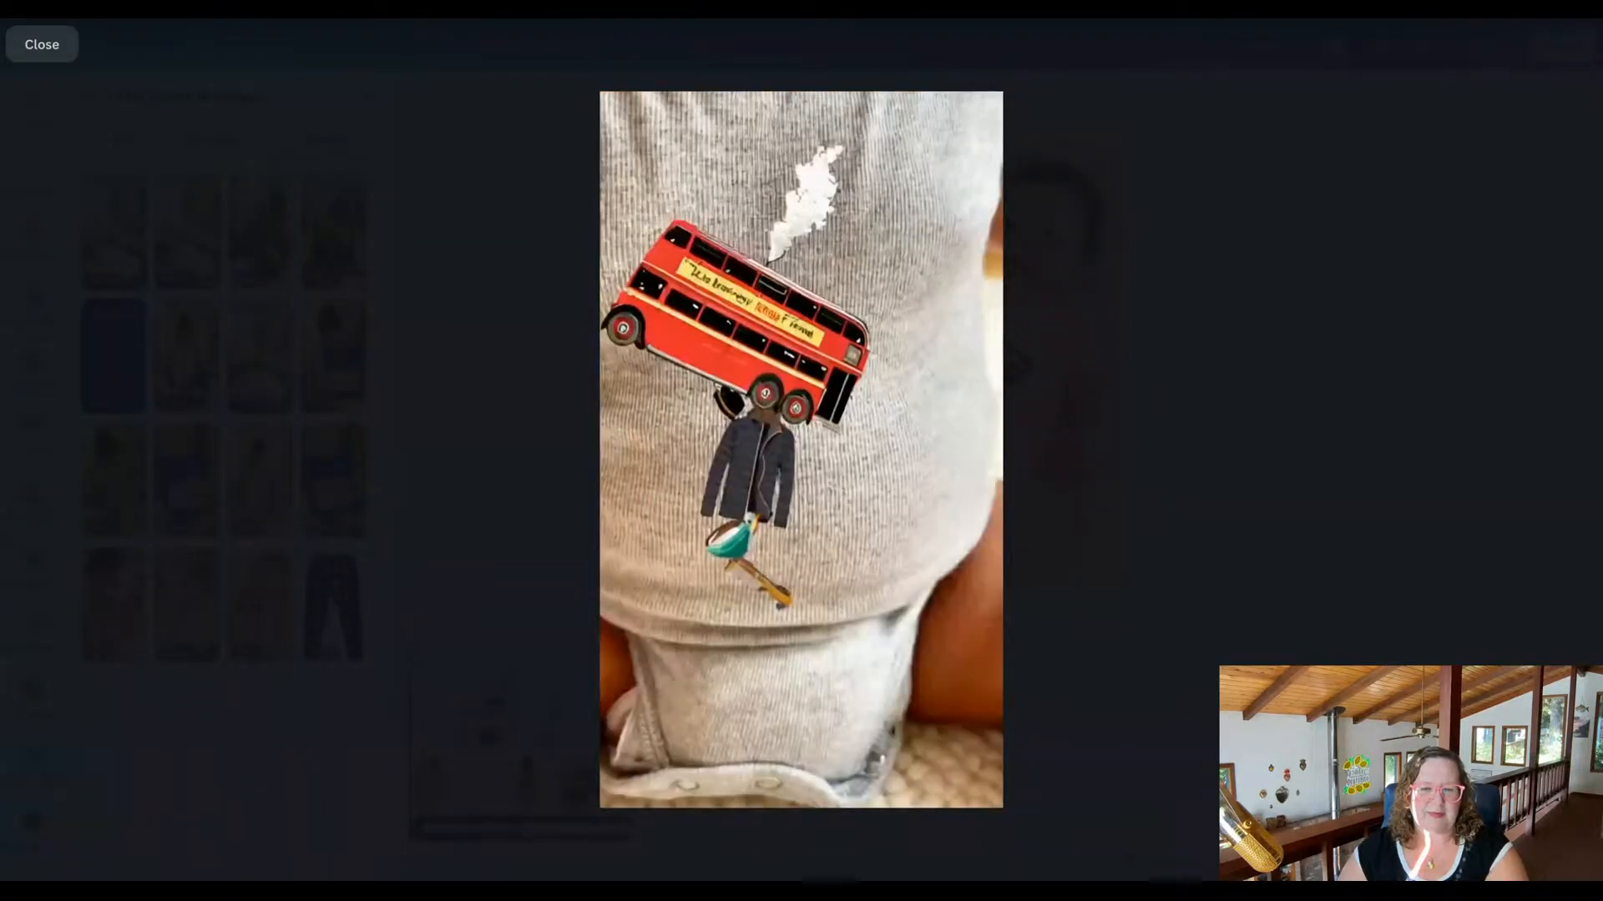
pyautogui.click(34, 48)
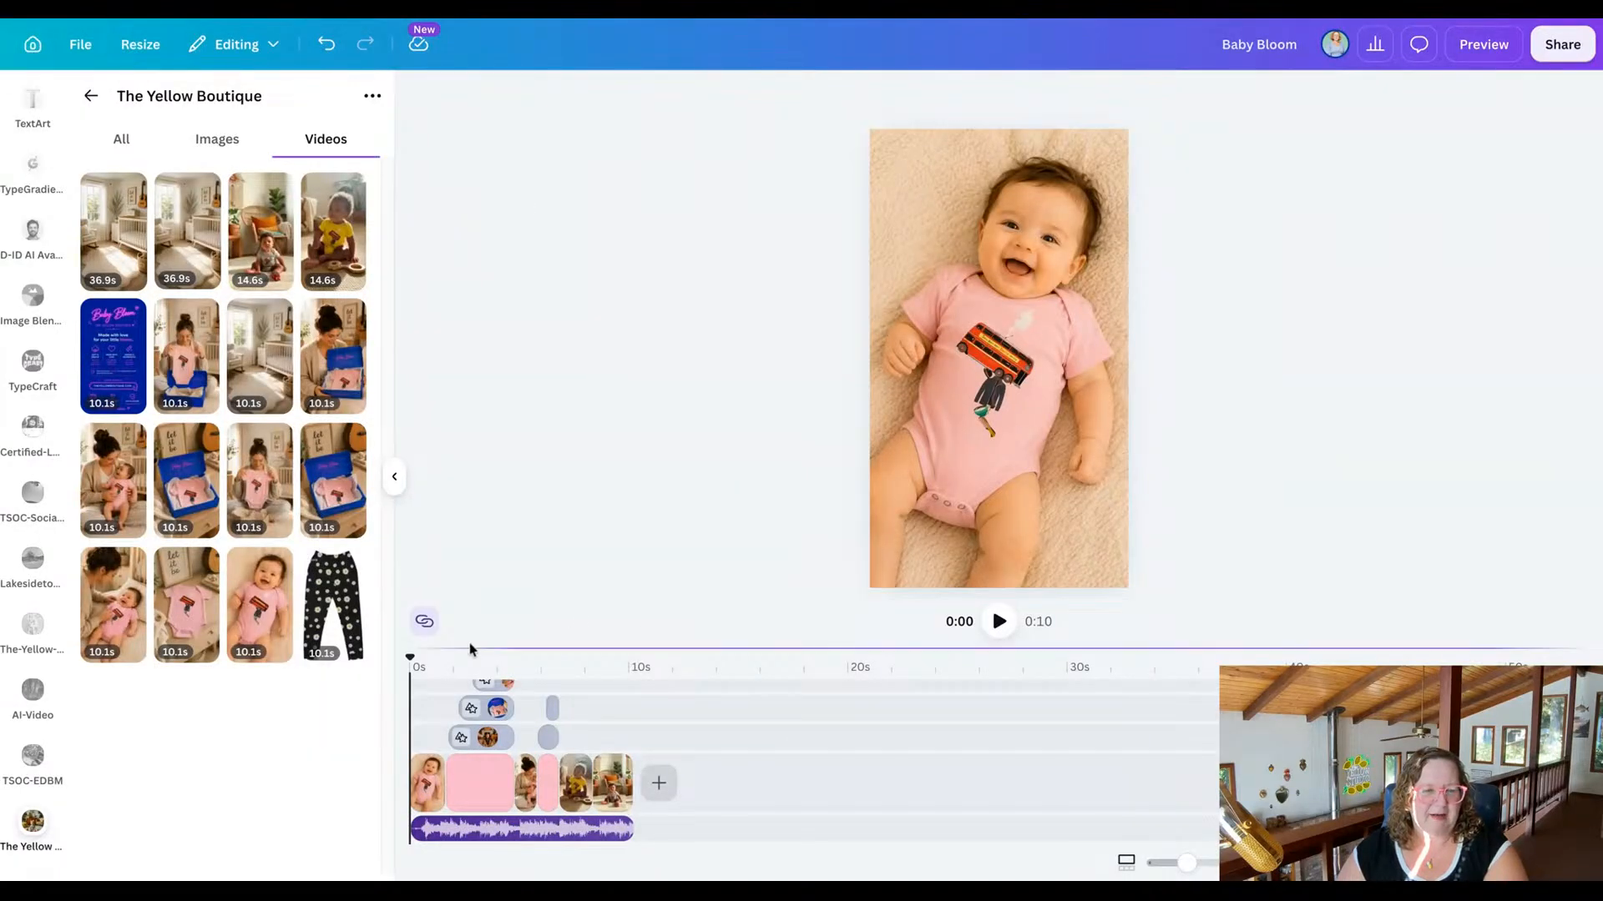
# Play the final clip of the baby in the grey onesie to check how it ends, and return to its start.
pyautogui.click(621, 796)
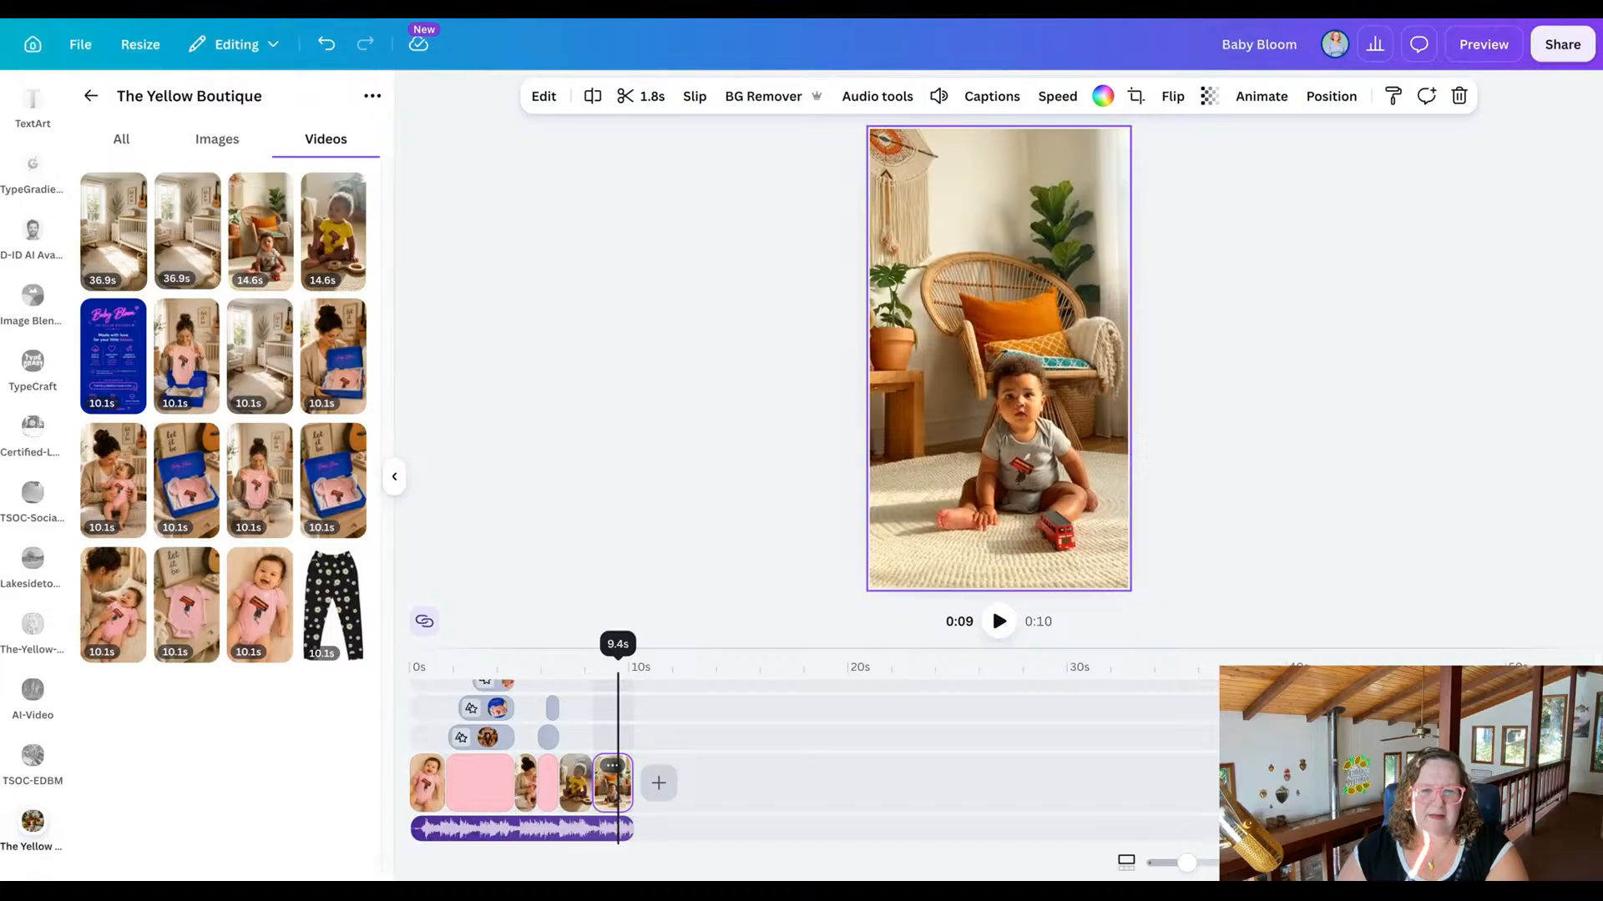
pyautogui.click(595, 657)
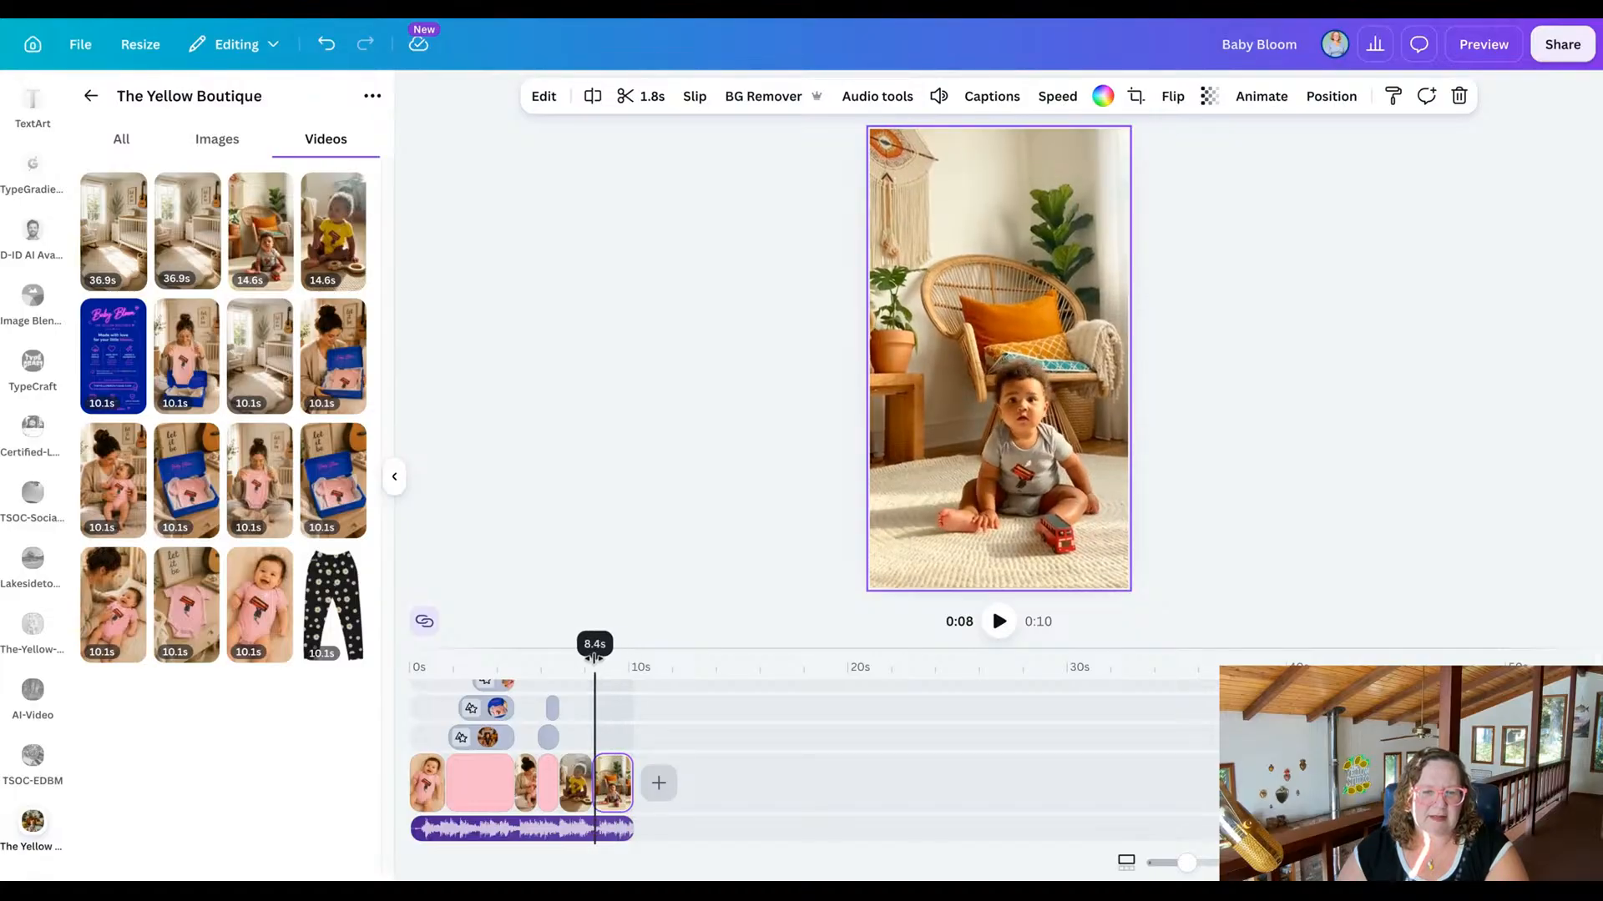
pyautogui.click(999, 623)
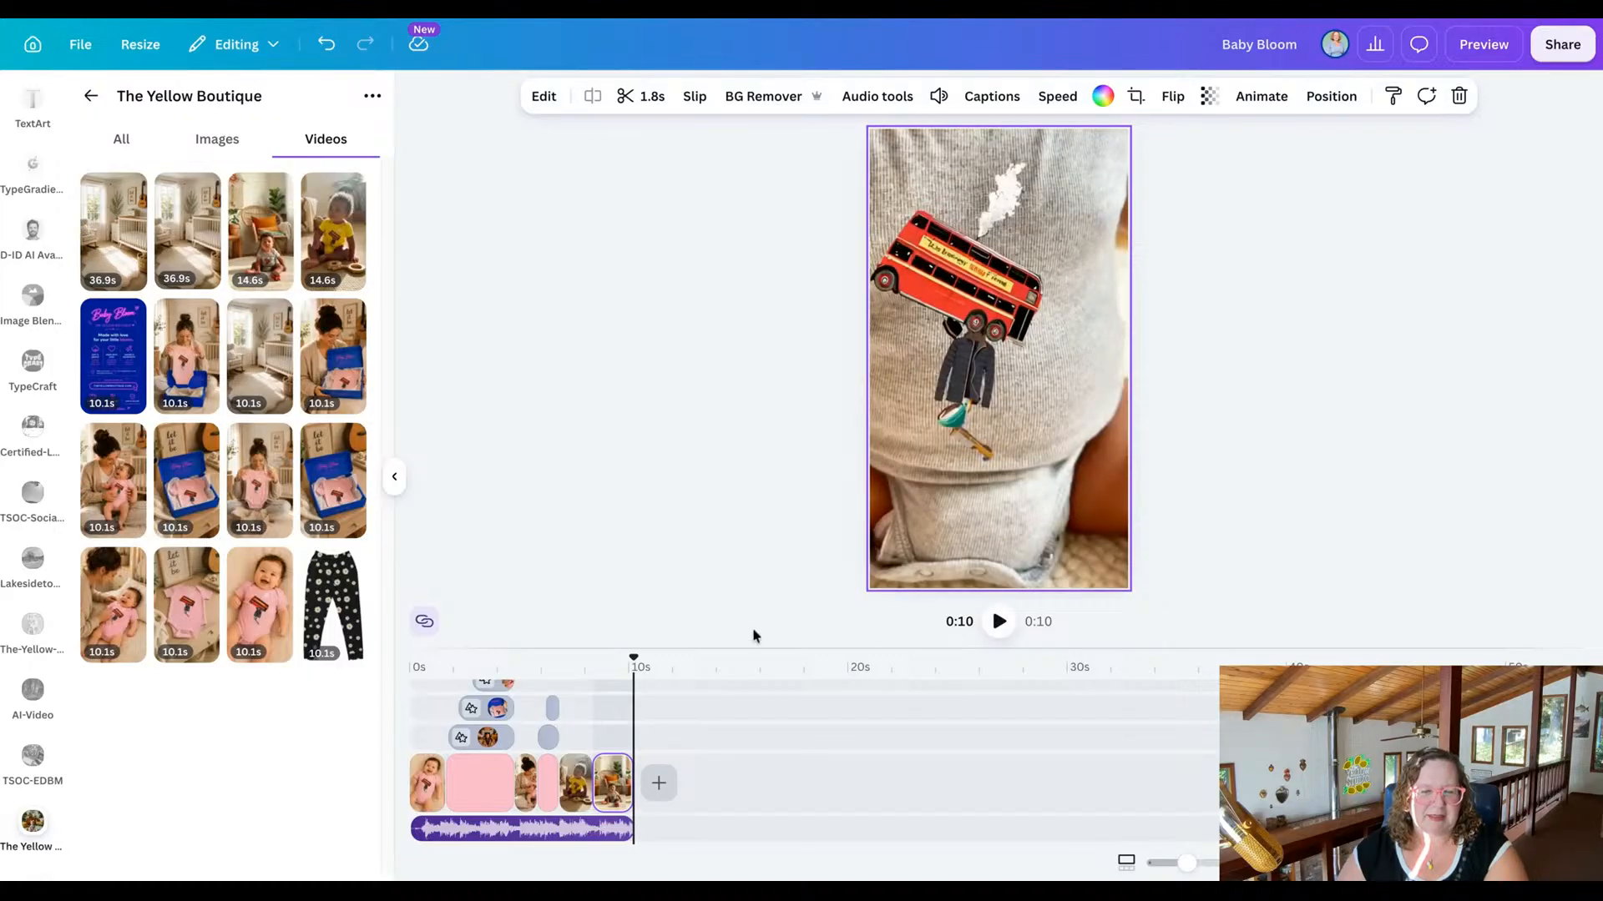
pyautogui.moveTo(627, 657); pyautogui.dragTo(601, 657)
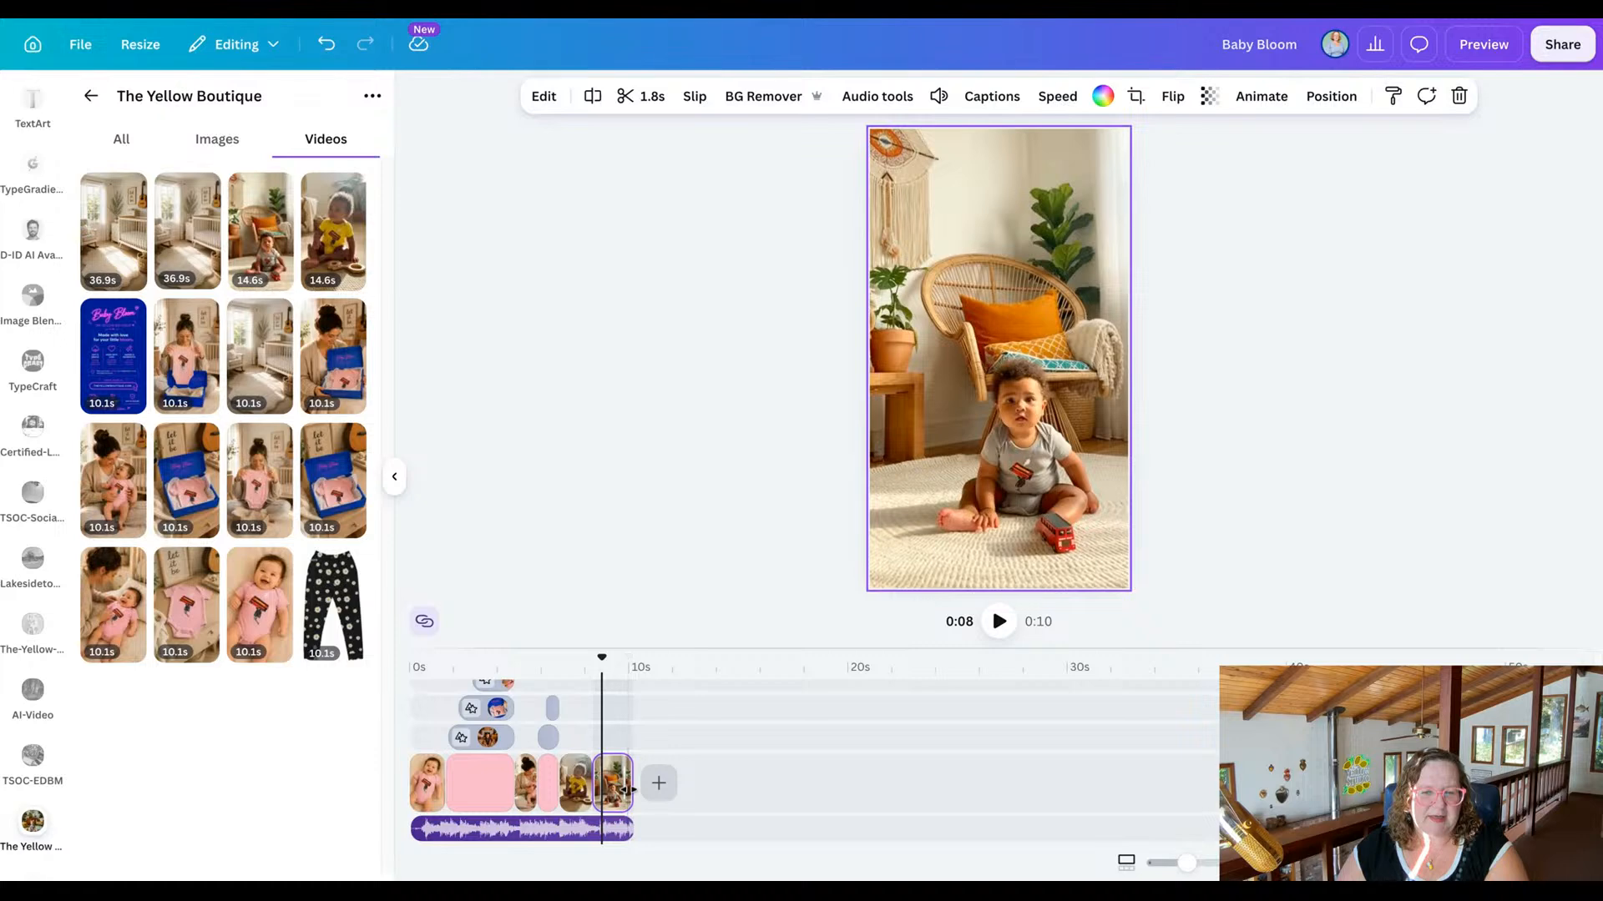
# Extend the final clip to 7.5 seconds, trim it to a 1.7-second section with the red bus, and play it back.
pyautogui.moveTo(632, 789); pyautogui.dragTo(756, 789)
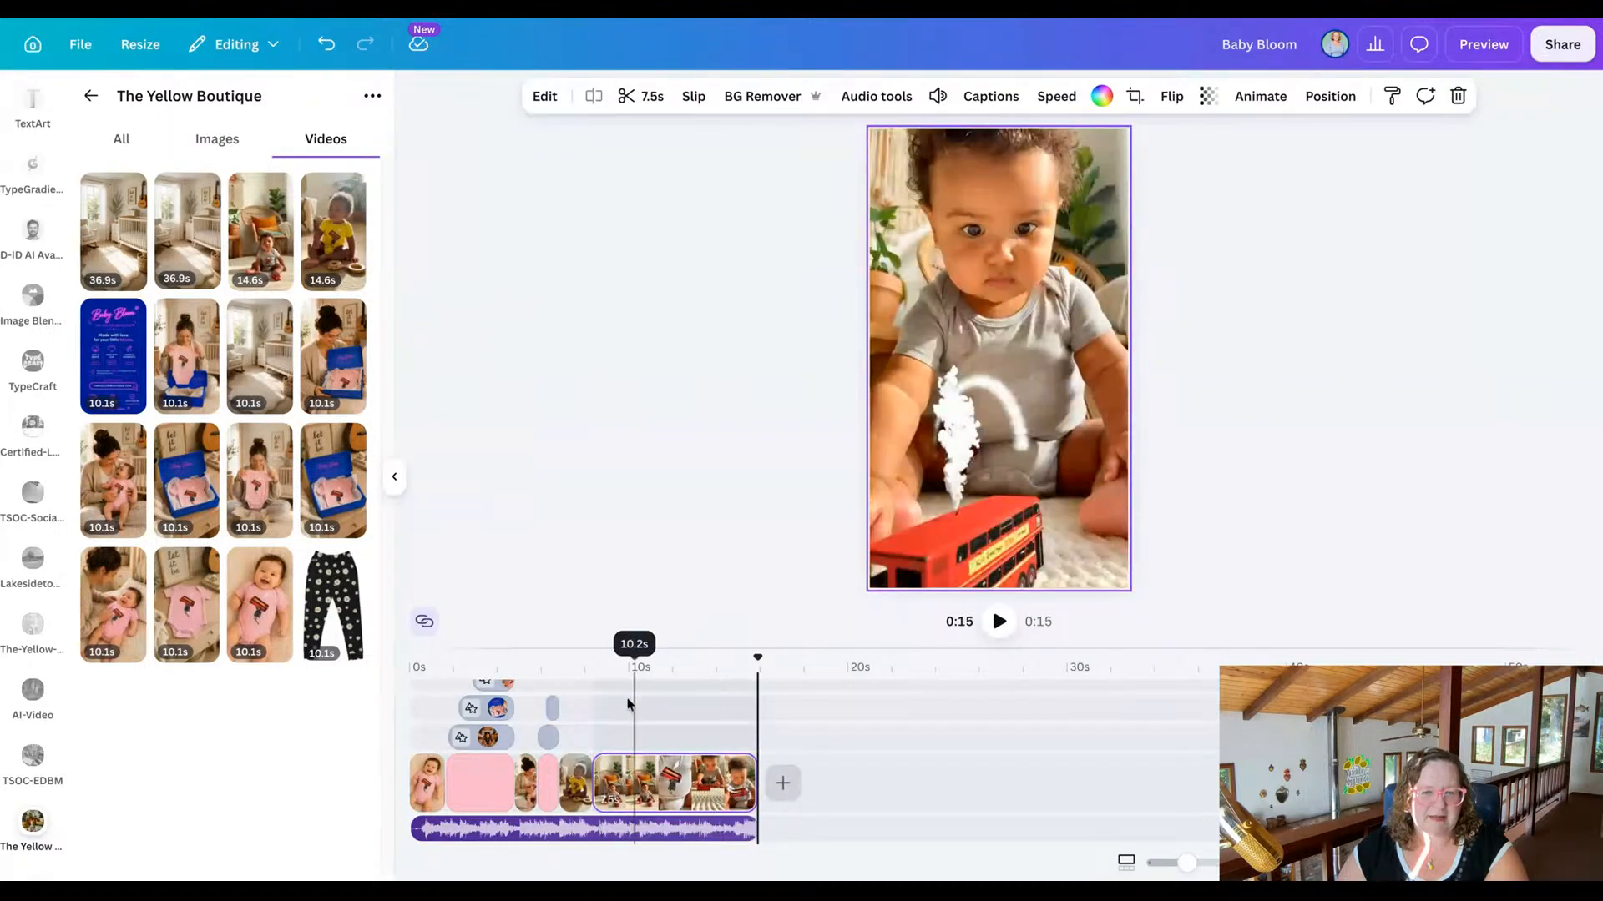
pyautogui.moveTo(756, 657); pyautogui.dragTo(676, 659)
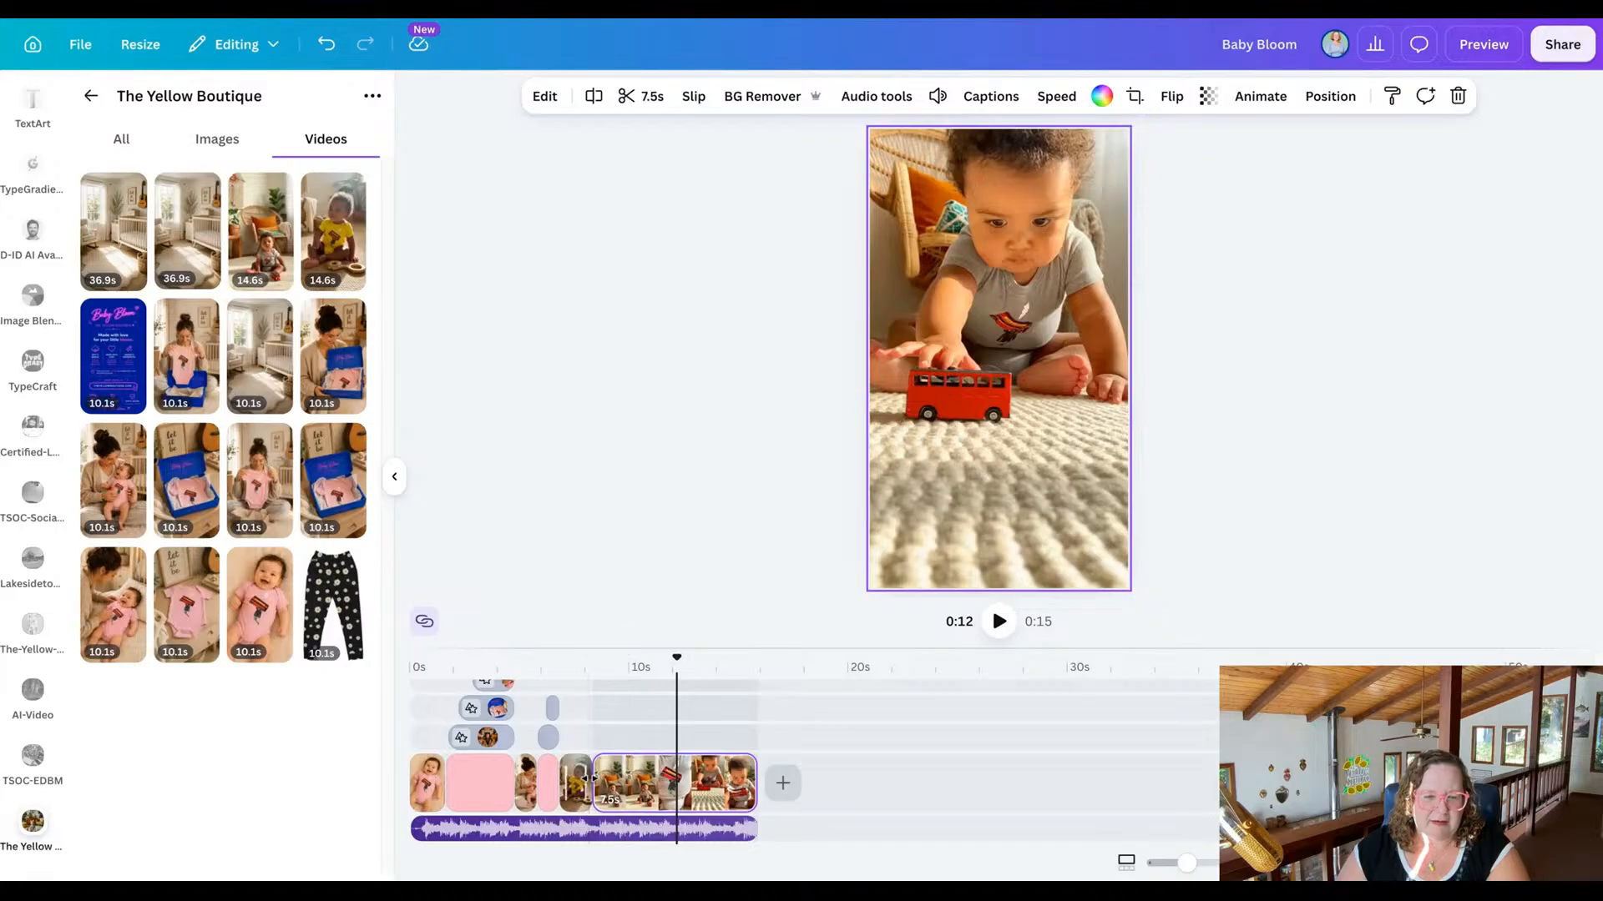
pyautogui.moveTo(598, 782)
pyautogui.mouseDown()
pyautogui.moveTo(679, 776)
pyautogui.moveTo(627, 780)
pyautogui.mouseUp()
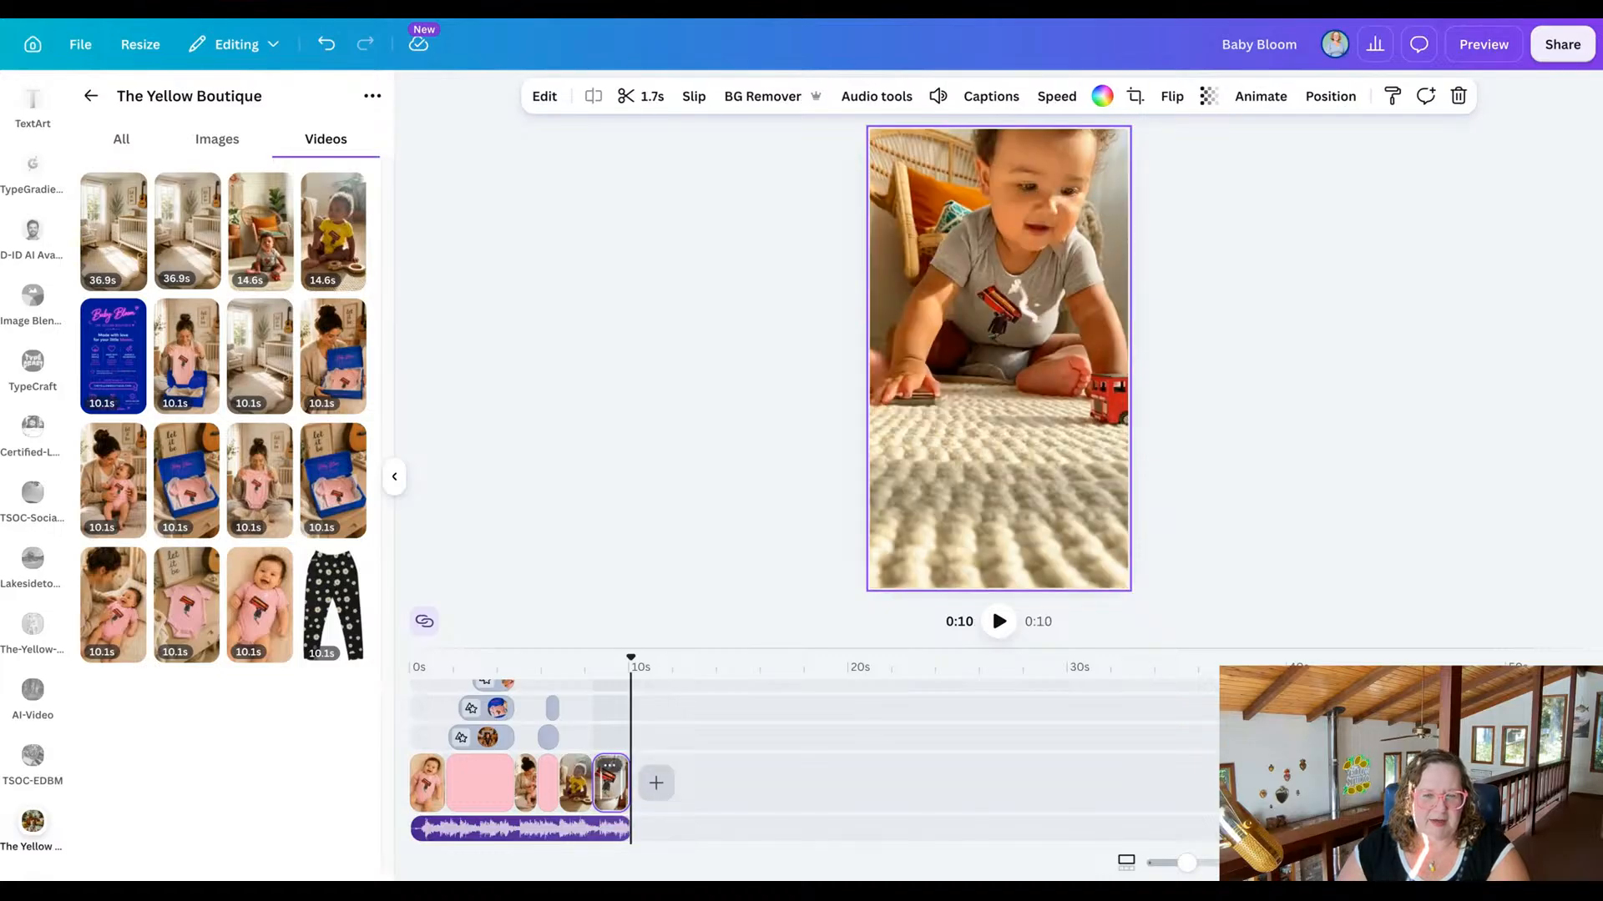
pyautogui.moveTo(629, 661); pyautogui.dragTo(573, 659)
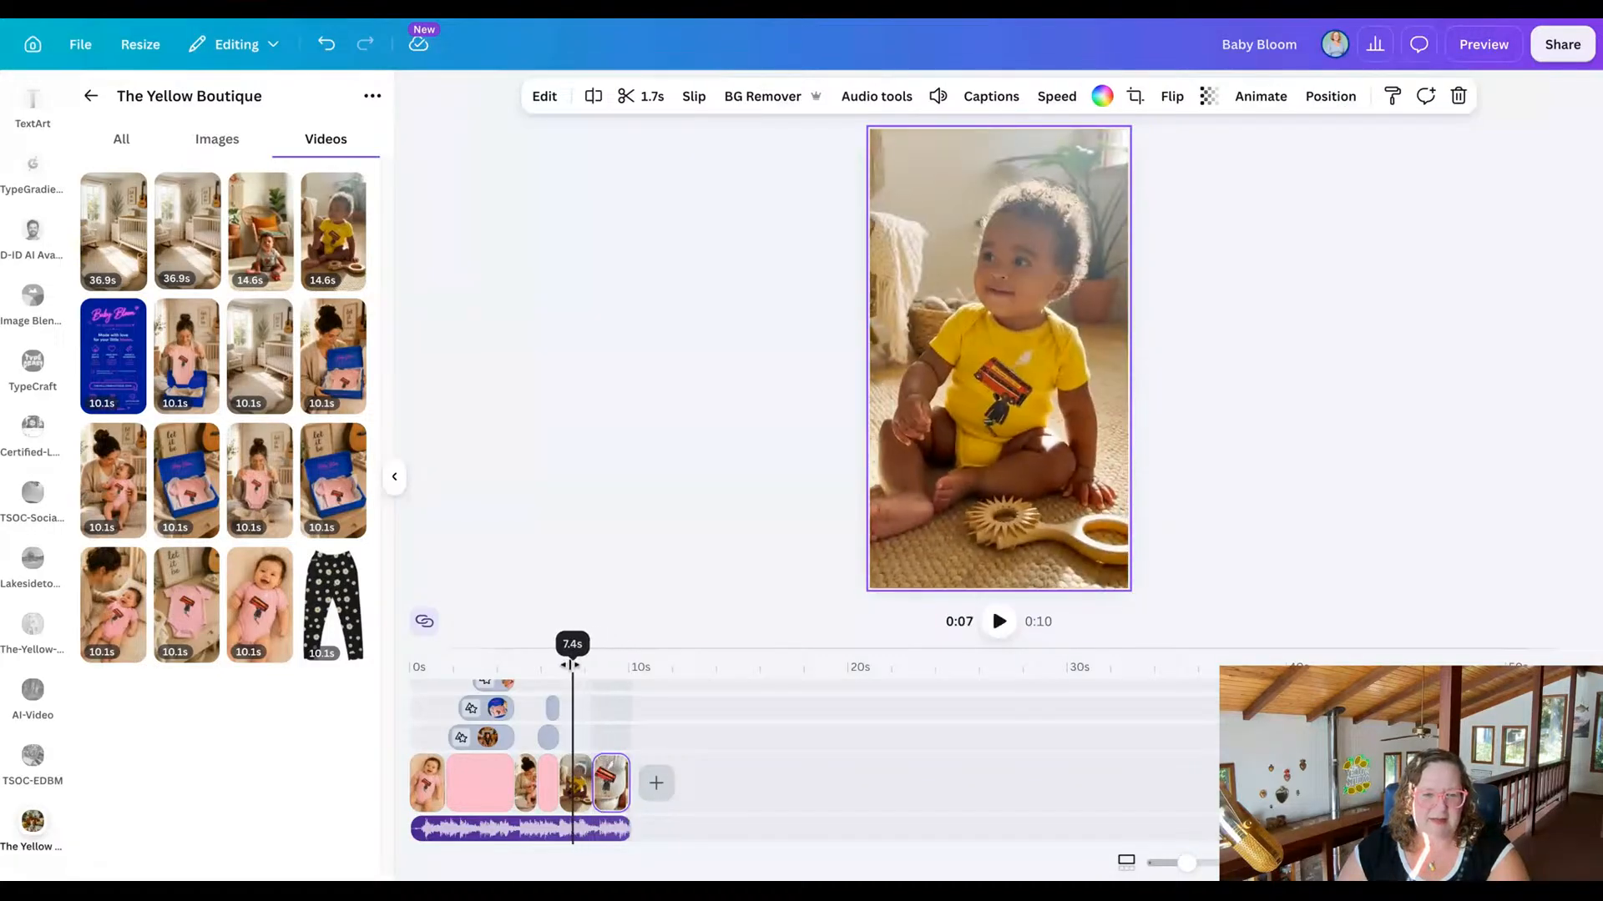
pyautogui.click(997, 622)
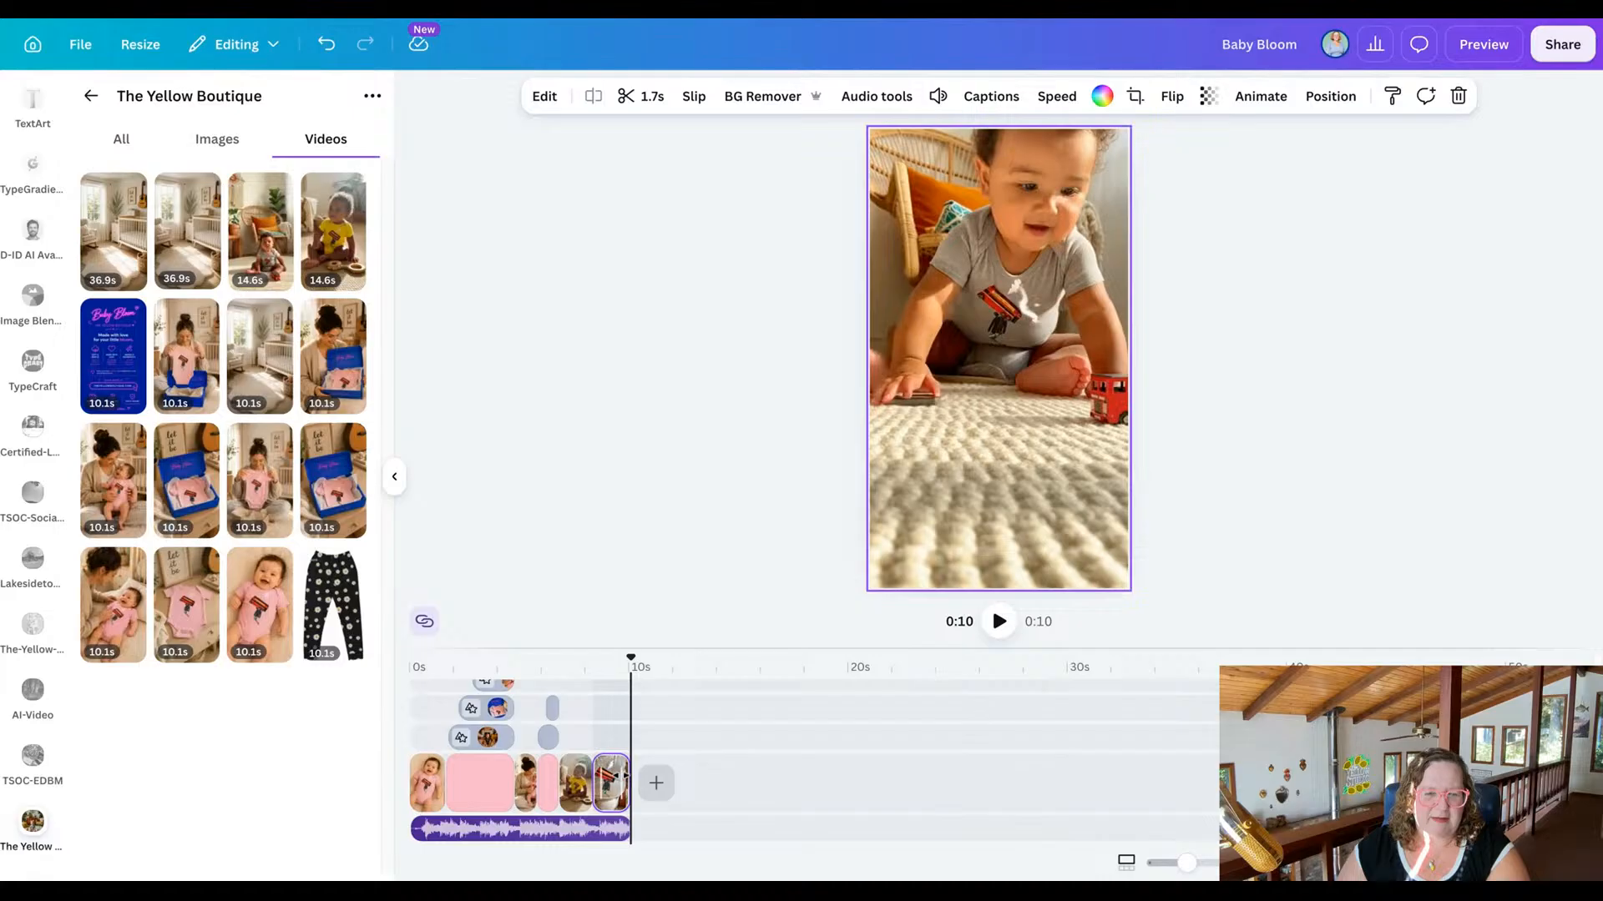
# Shorten the end of the final clip to 1.4 seconds and replay the reel's ending.
pyautogui.moveTo(624, 776); pyautogui.dragTo(619, 776)
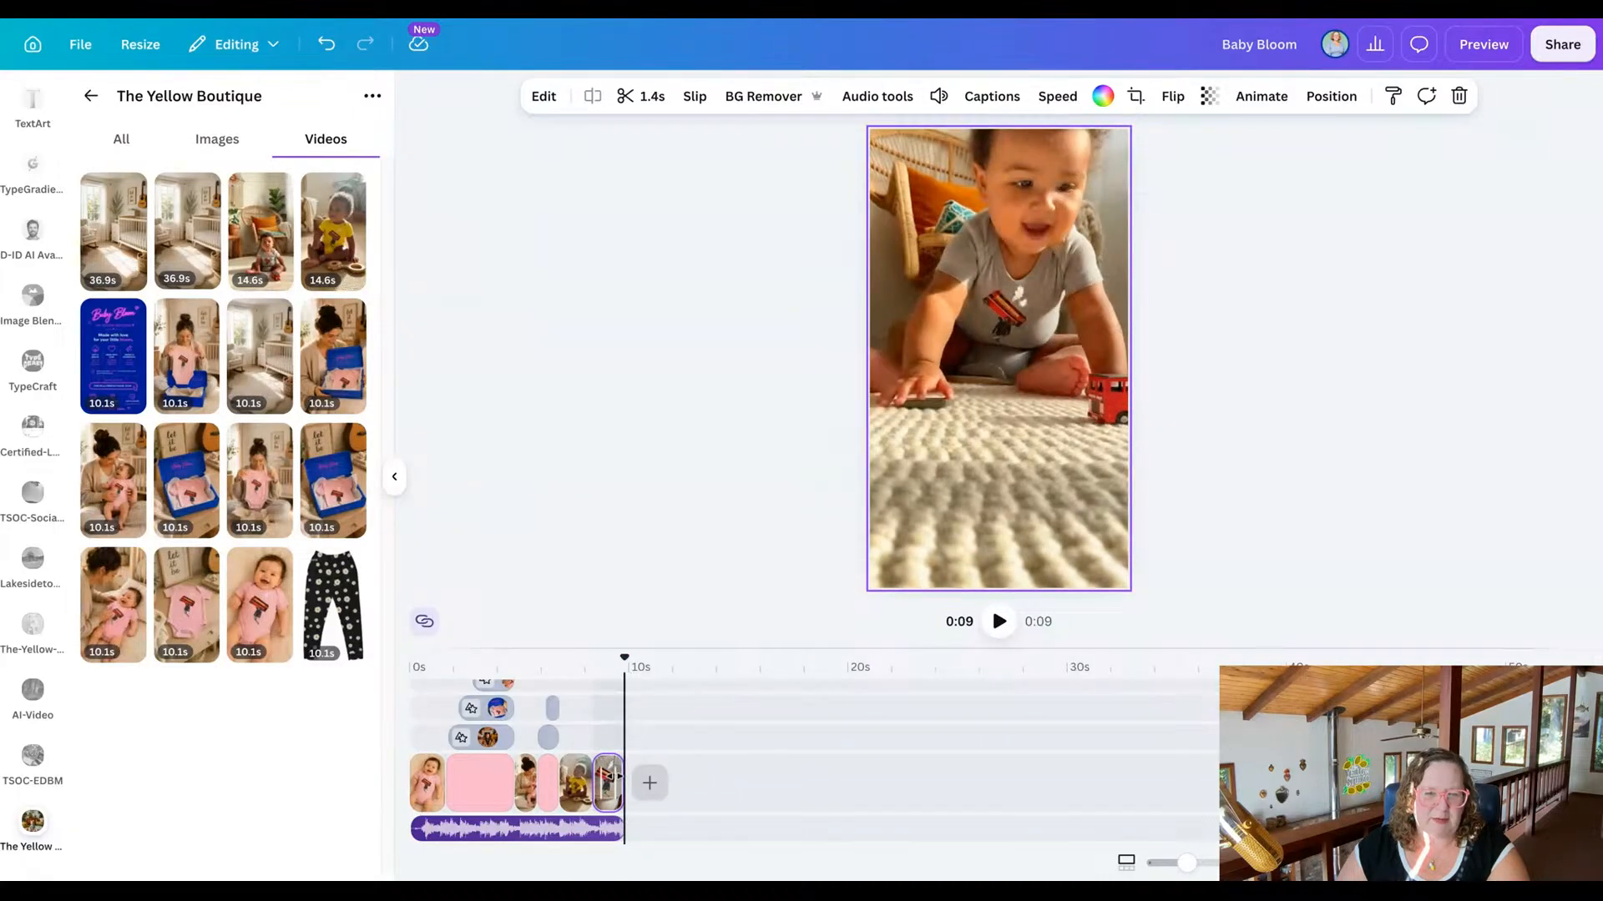
pyautogui.moveTo(630, 658); pyautogui.dragTo(590, 658)
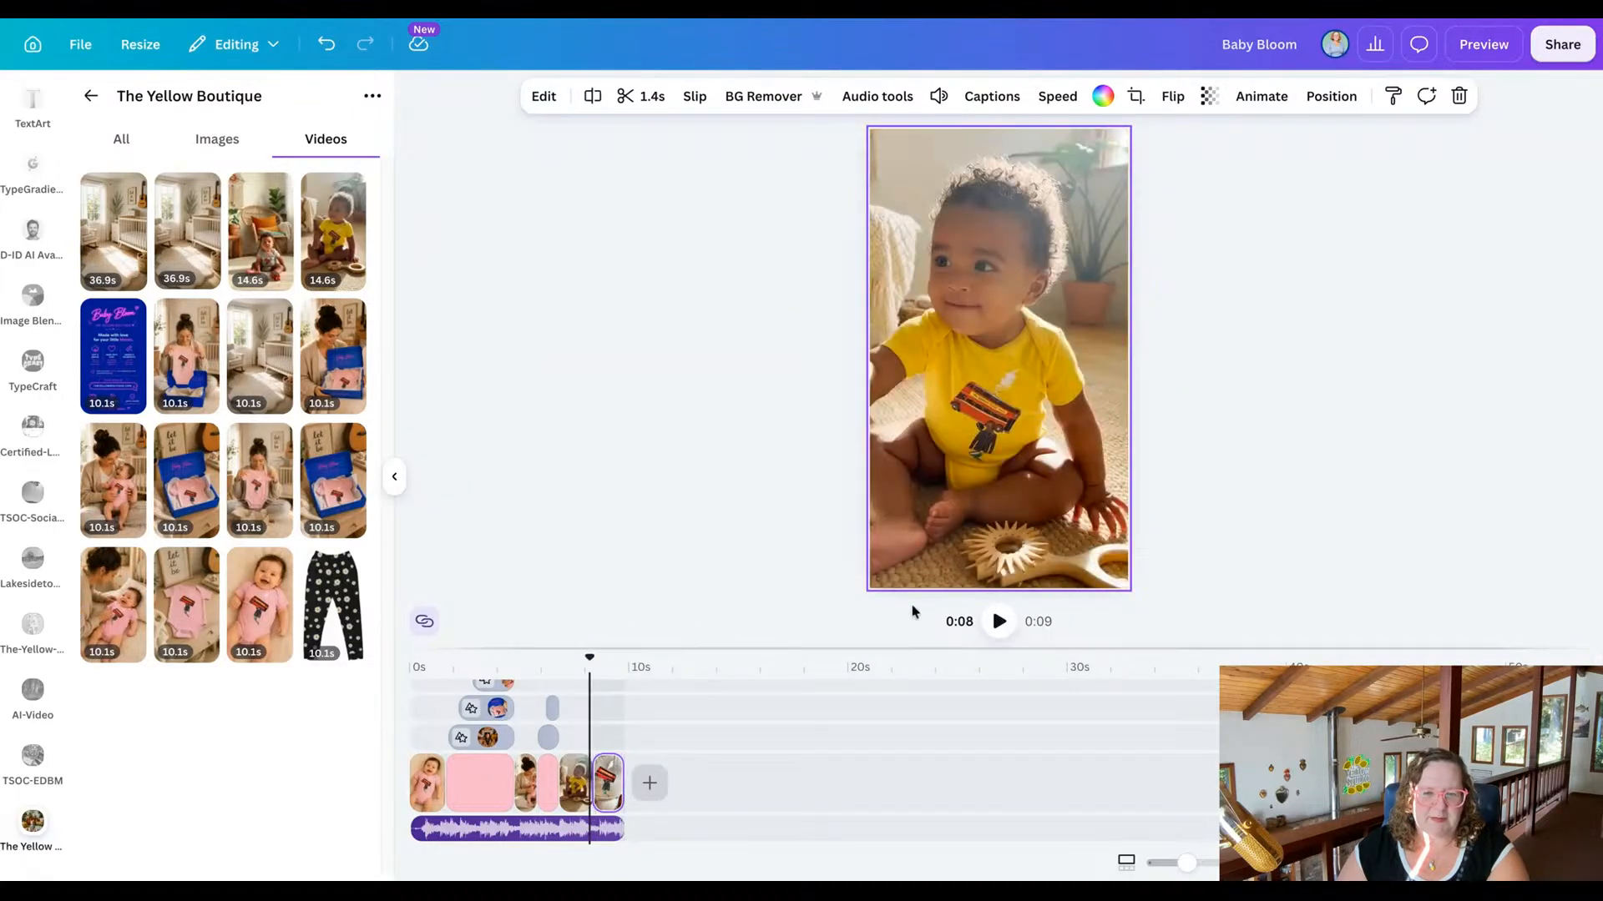
pyautogui.click(998, 621)
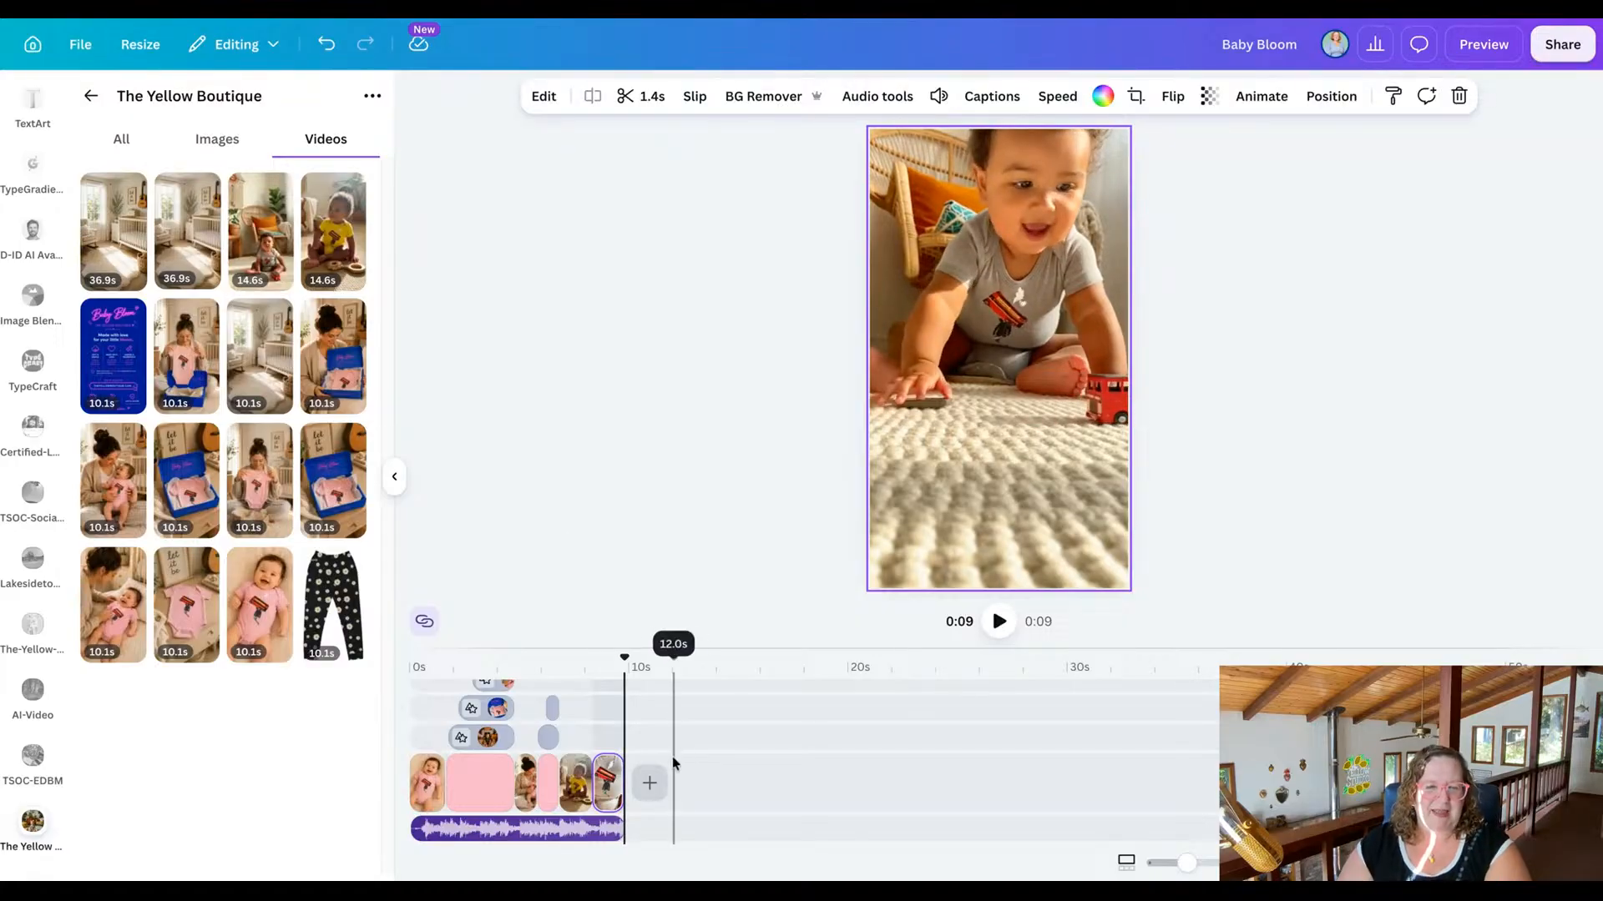
# Add a blank 5-second scene at the end of the reel and give it the design's light pink background.
pyautogui.click(650, 781)
pyautogui.click(657, 738)
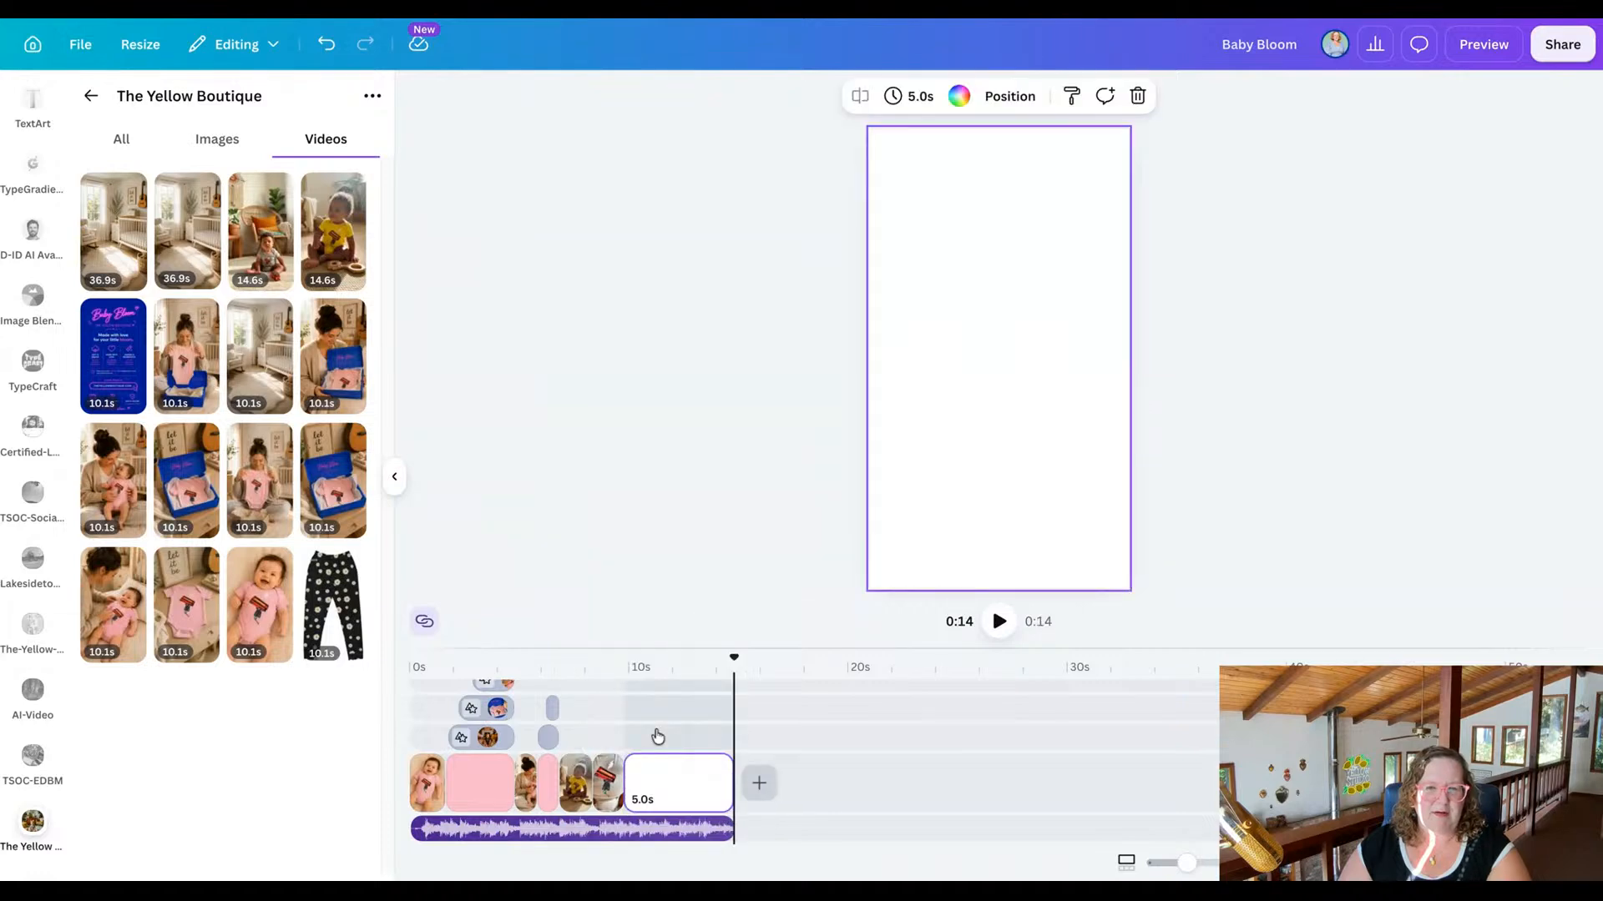
pyautogui.click(959, 97)
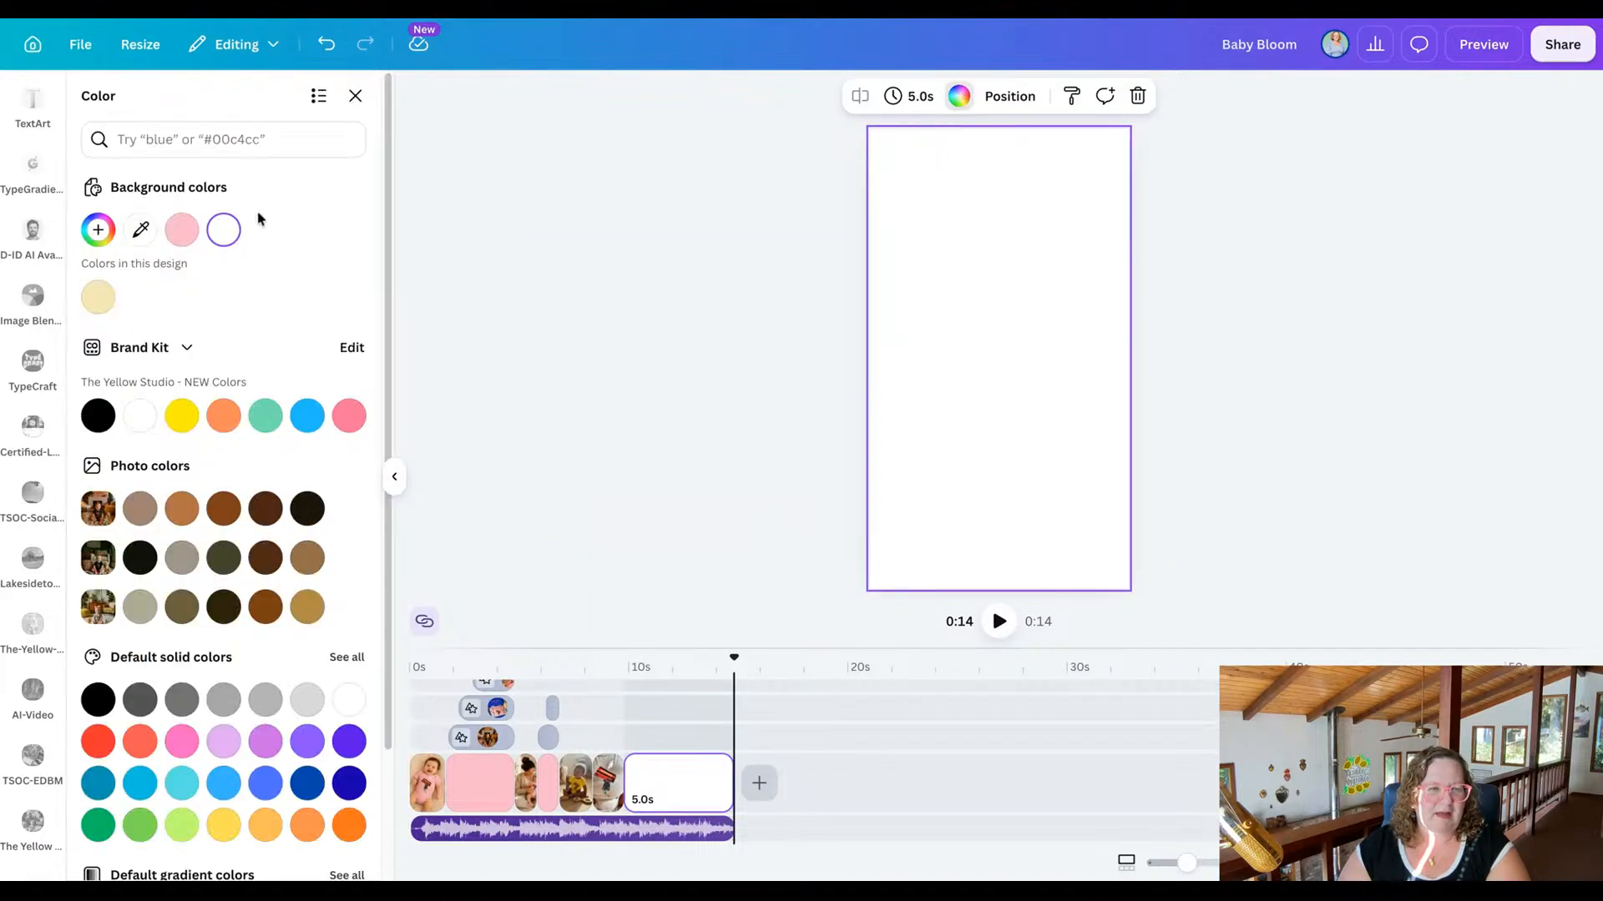
pyautogui.click(182, 230)
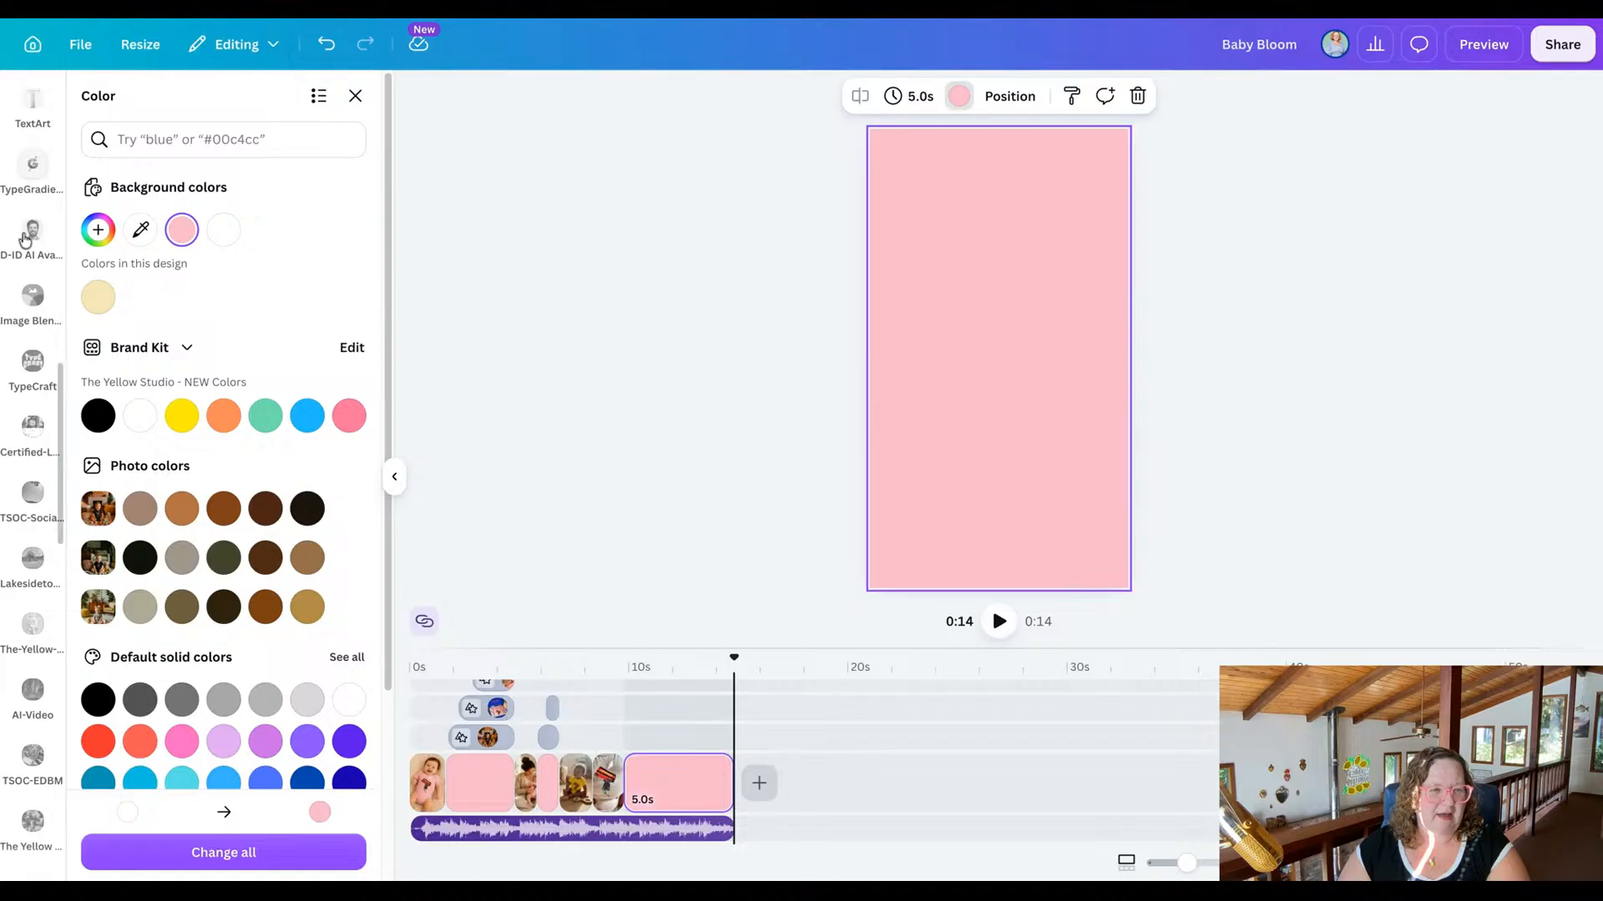
# Add a brand heading to the new pink scene reading "Baby Bloom" with "theyellowdesk.com" on a second line.
pyautogui.scroll(10, 30, 250)
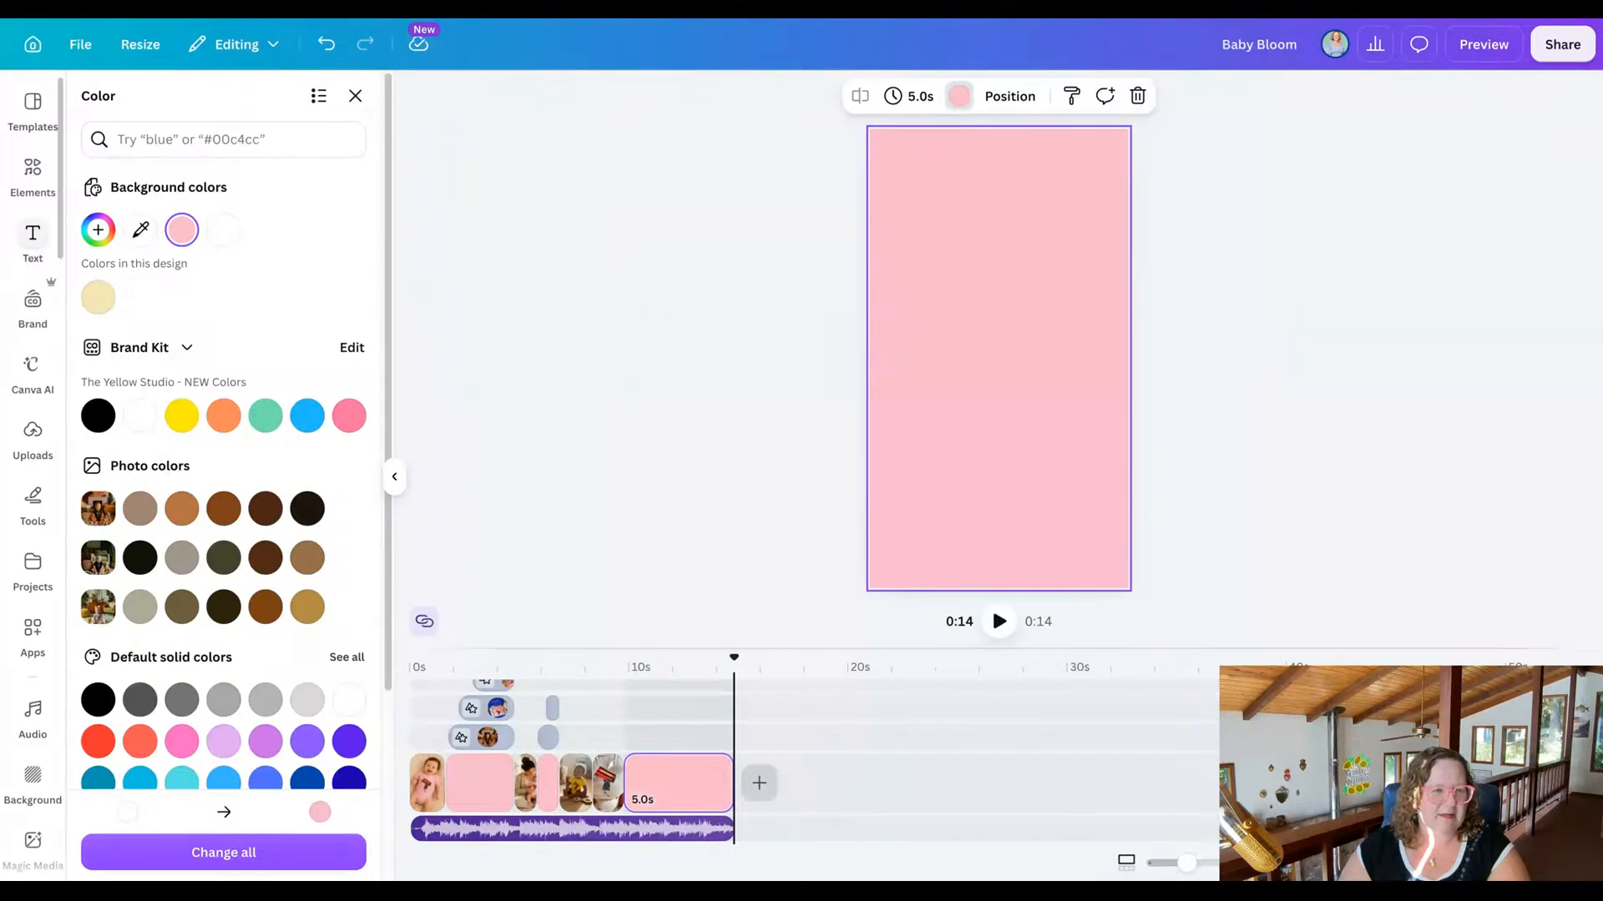
pyautogui.click(33, 238)
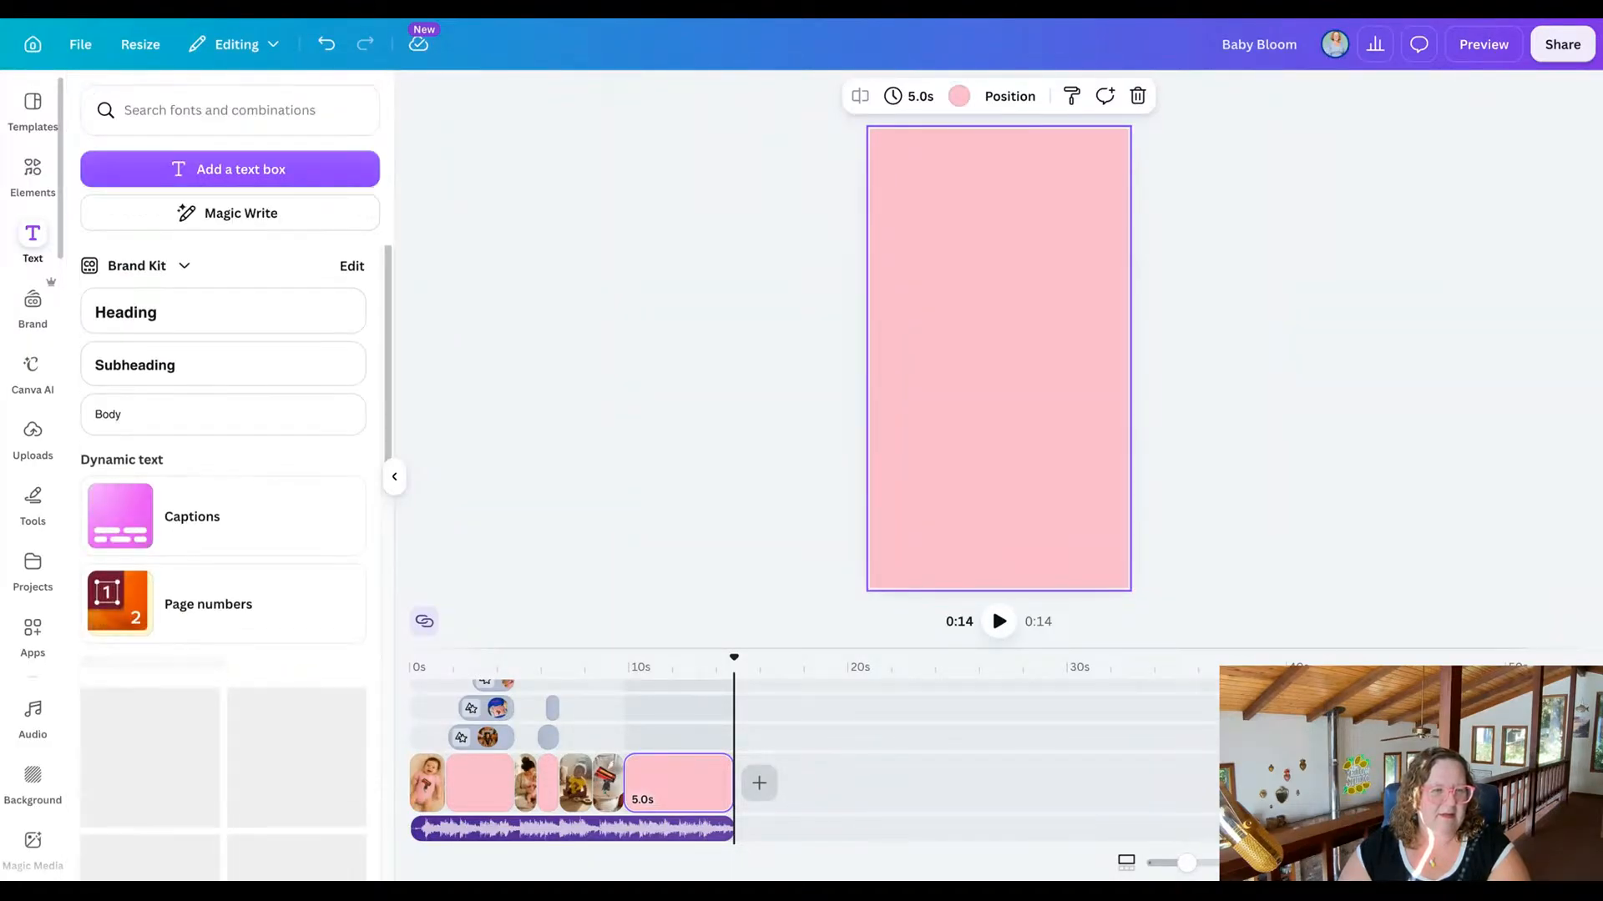
pyautogui.click(177, 313)
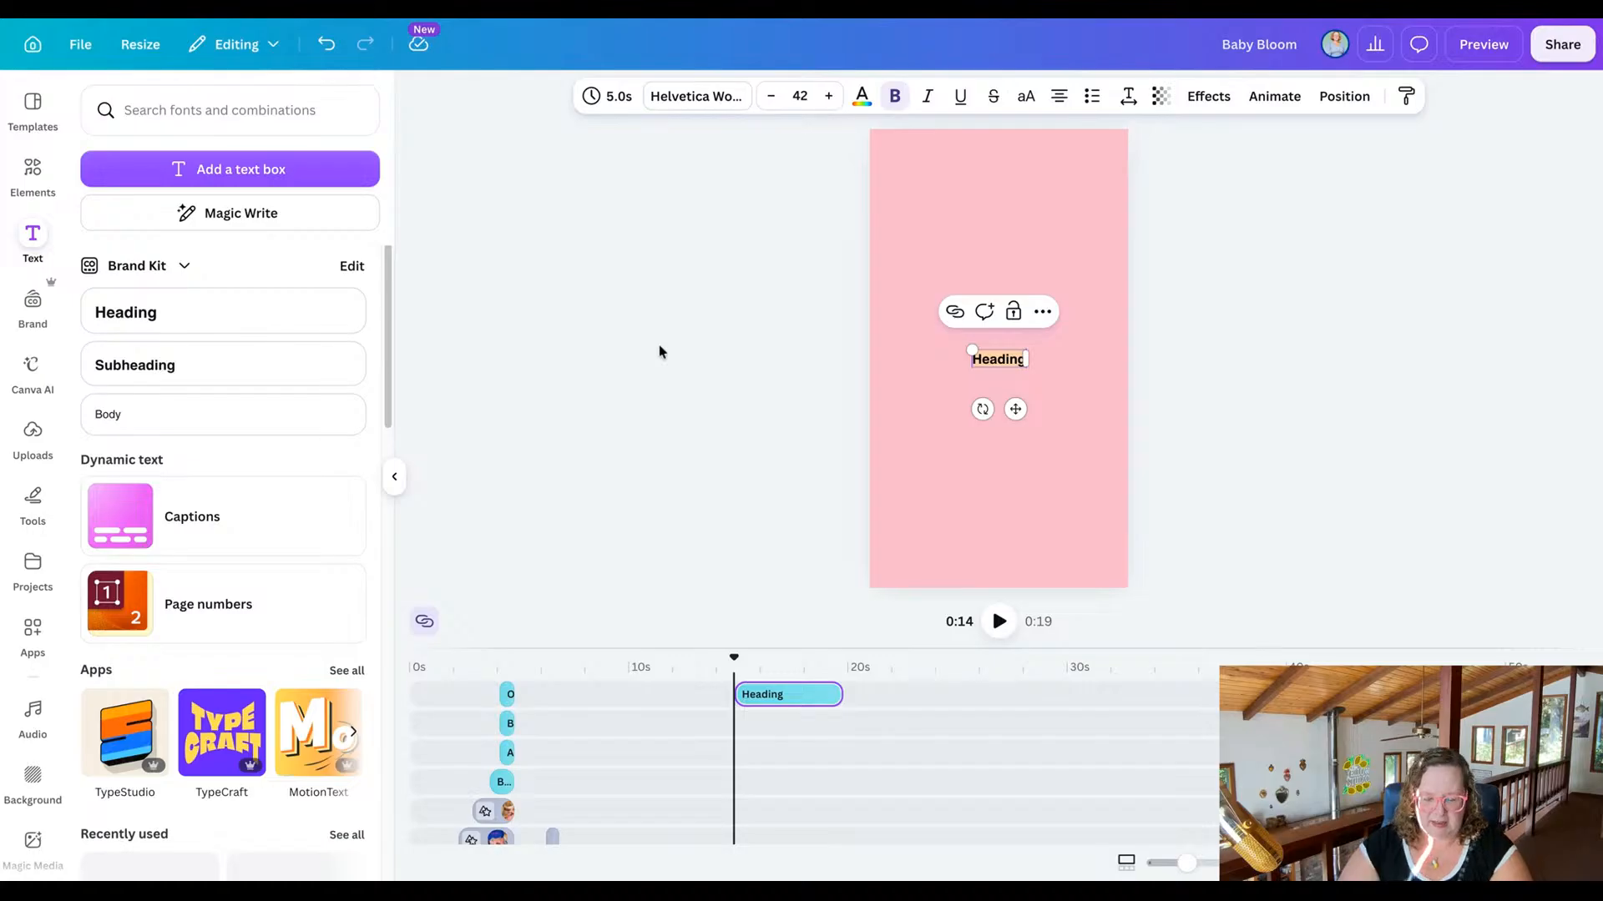
pyautogui.write('Baby')
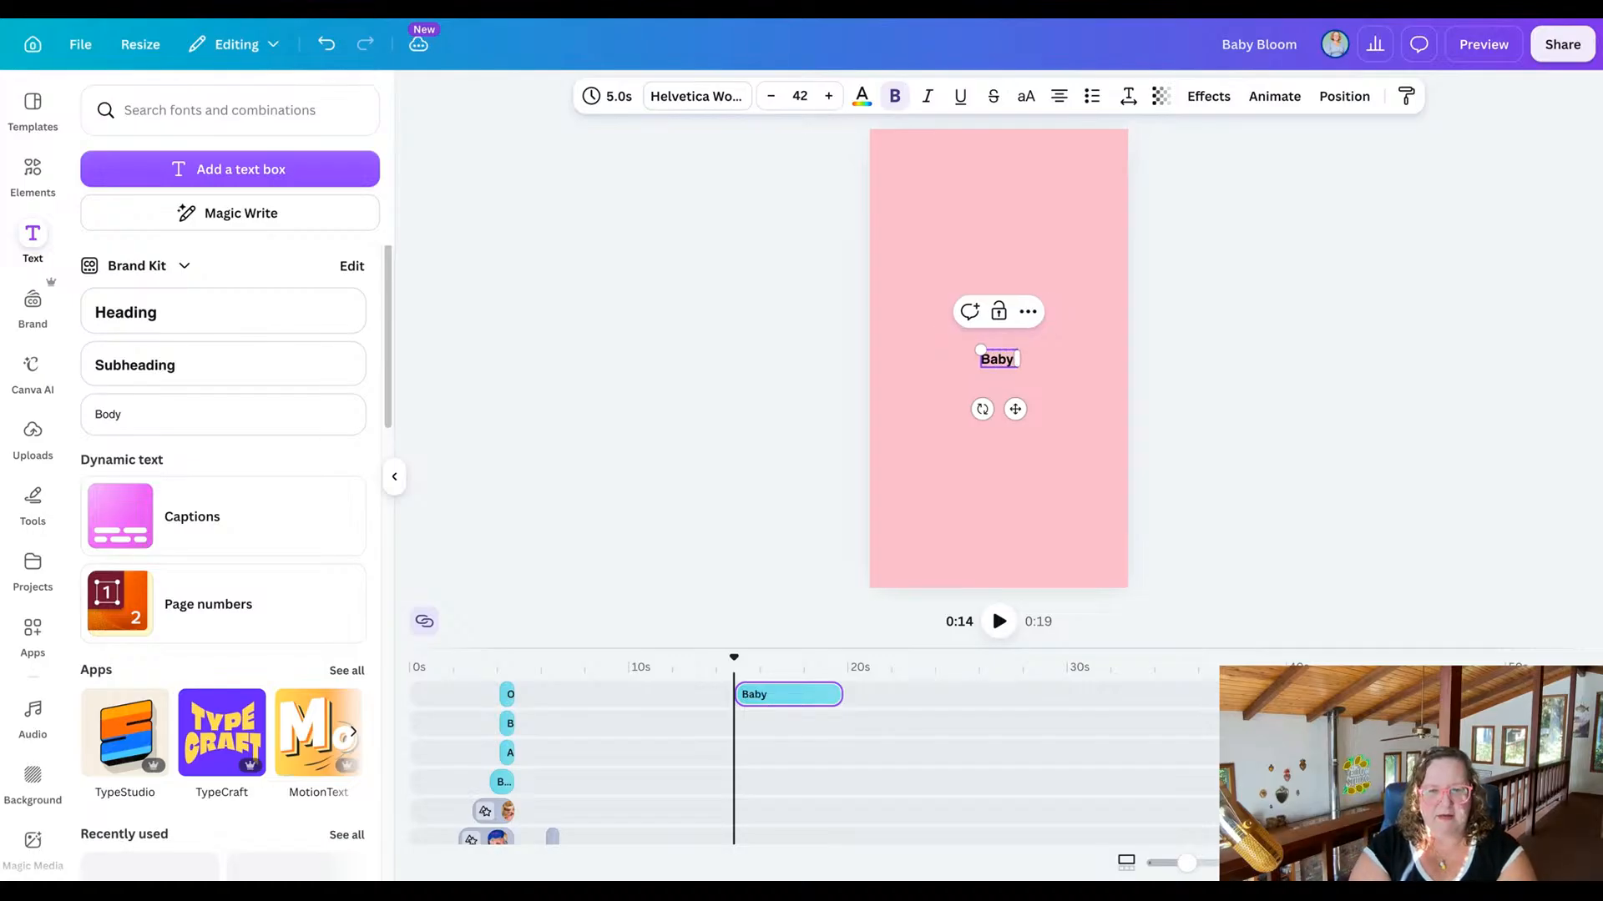
pyautogui.write(' Bloom')
pyautogui.press('Return')
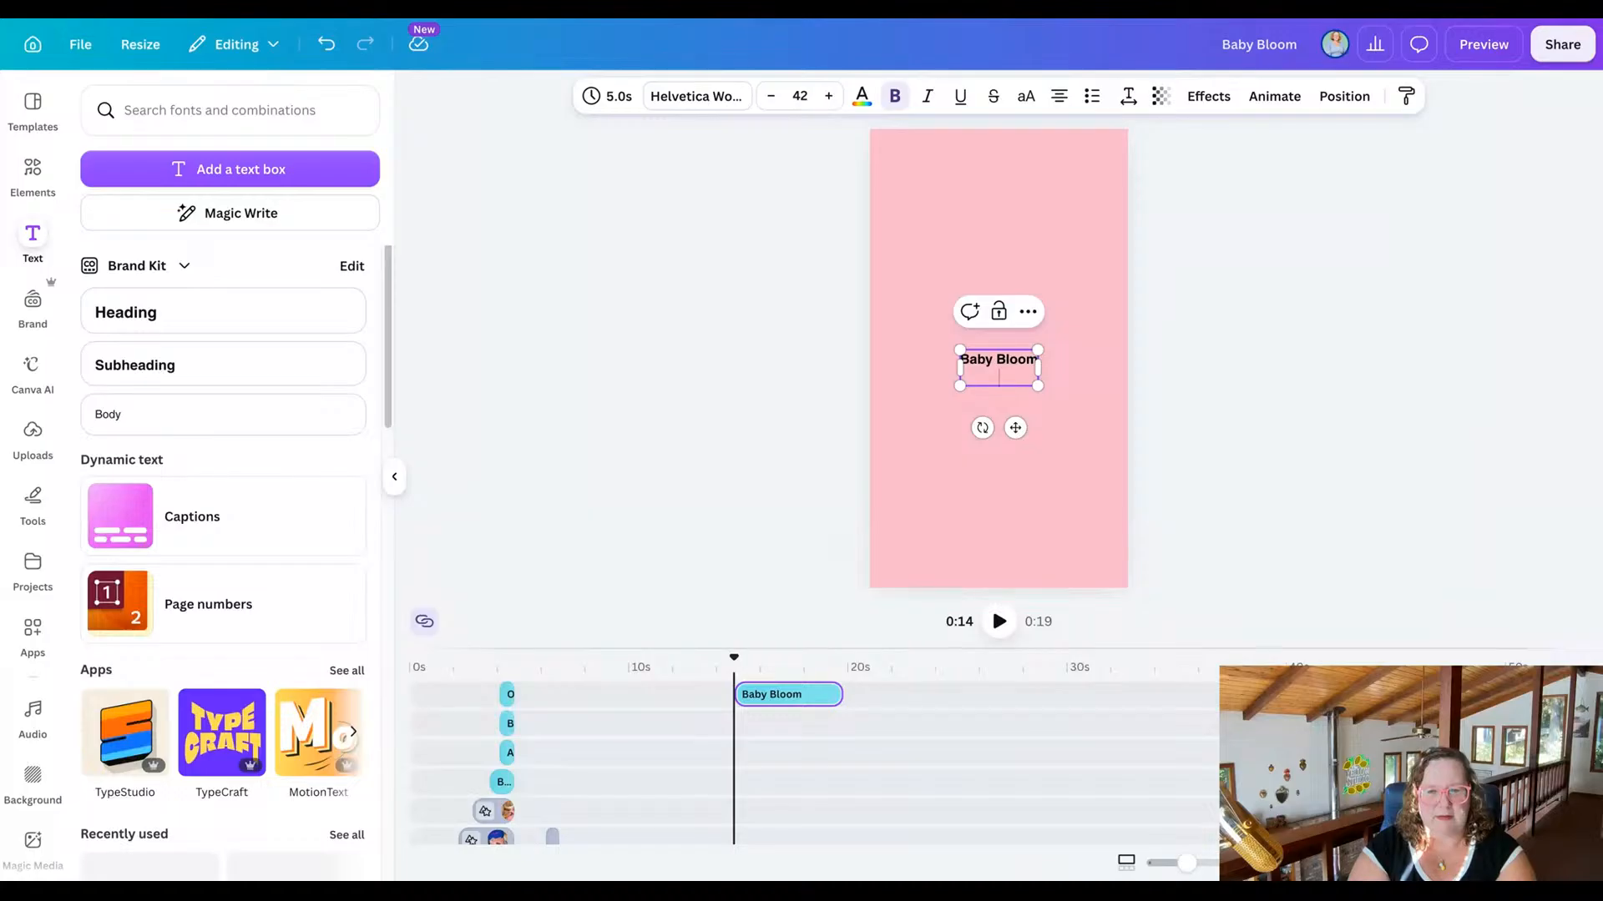
pyautogui.write('theyellowse')
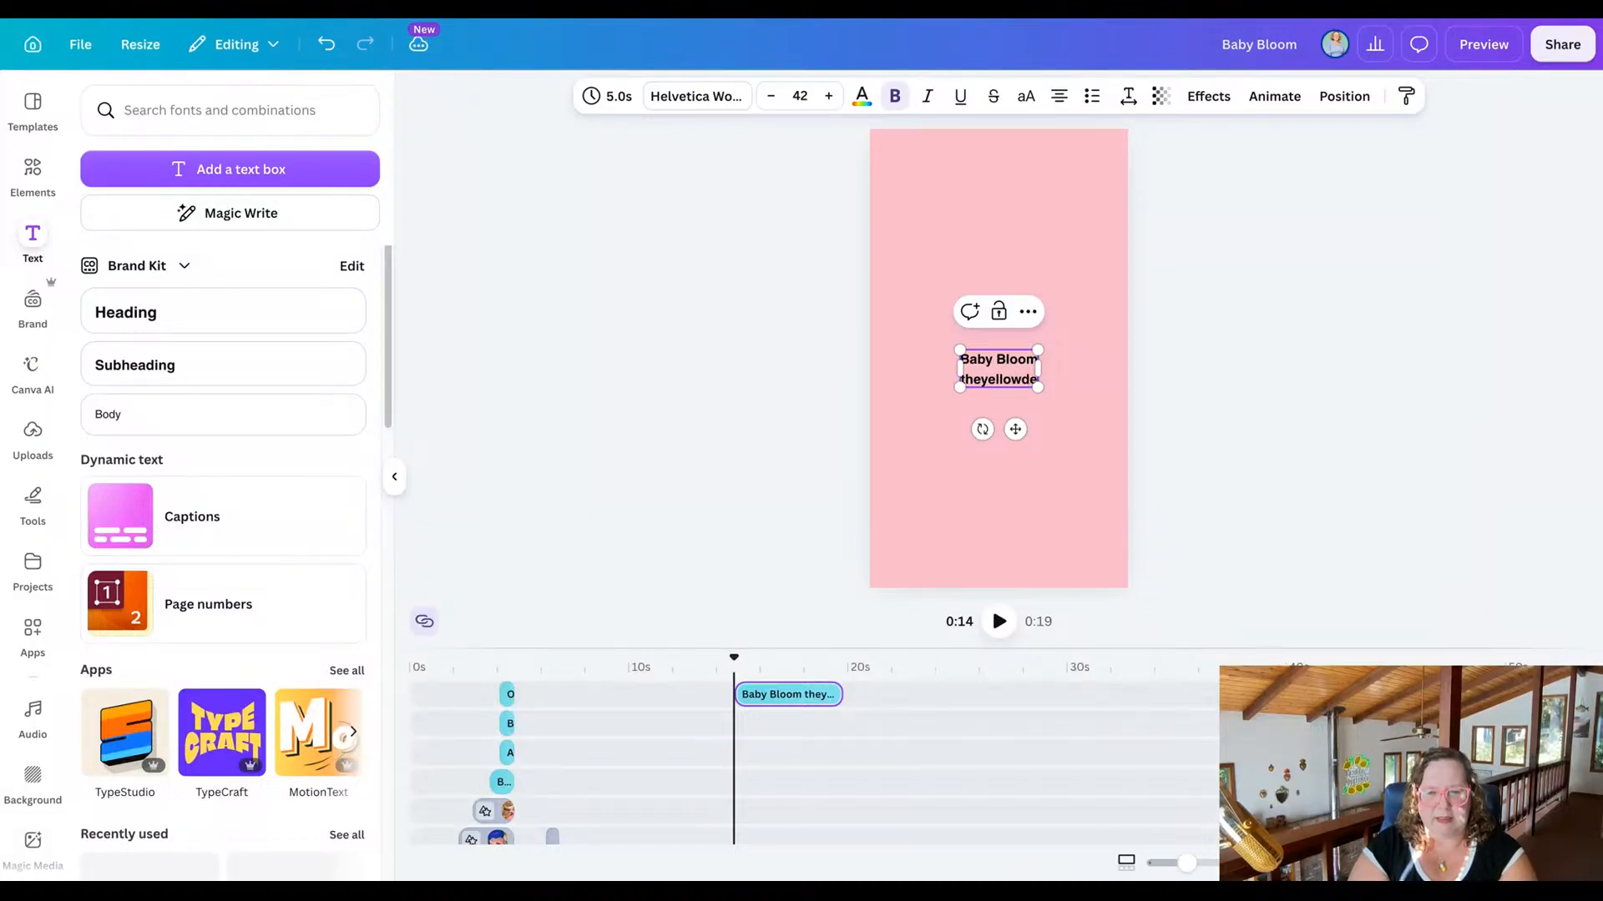
pyautogui.write('sk.com')
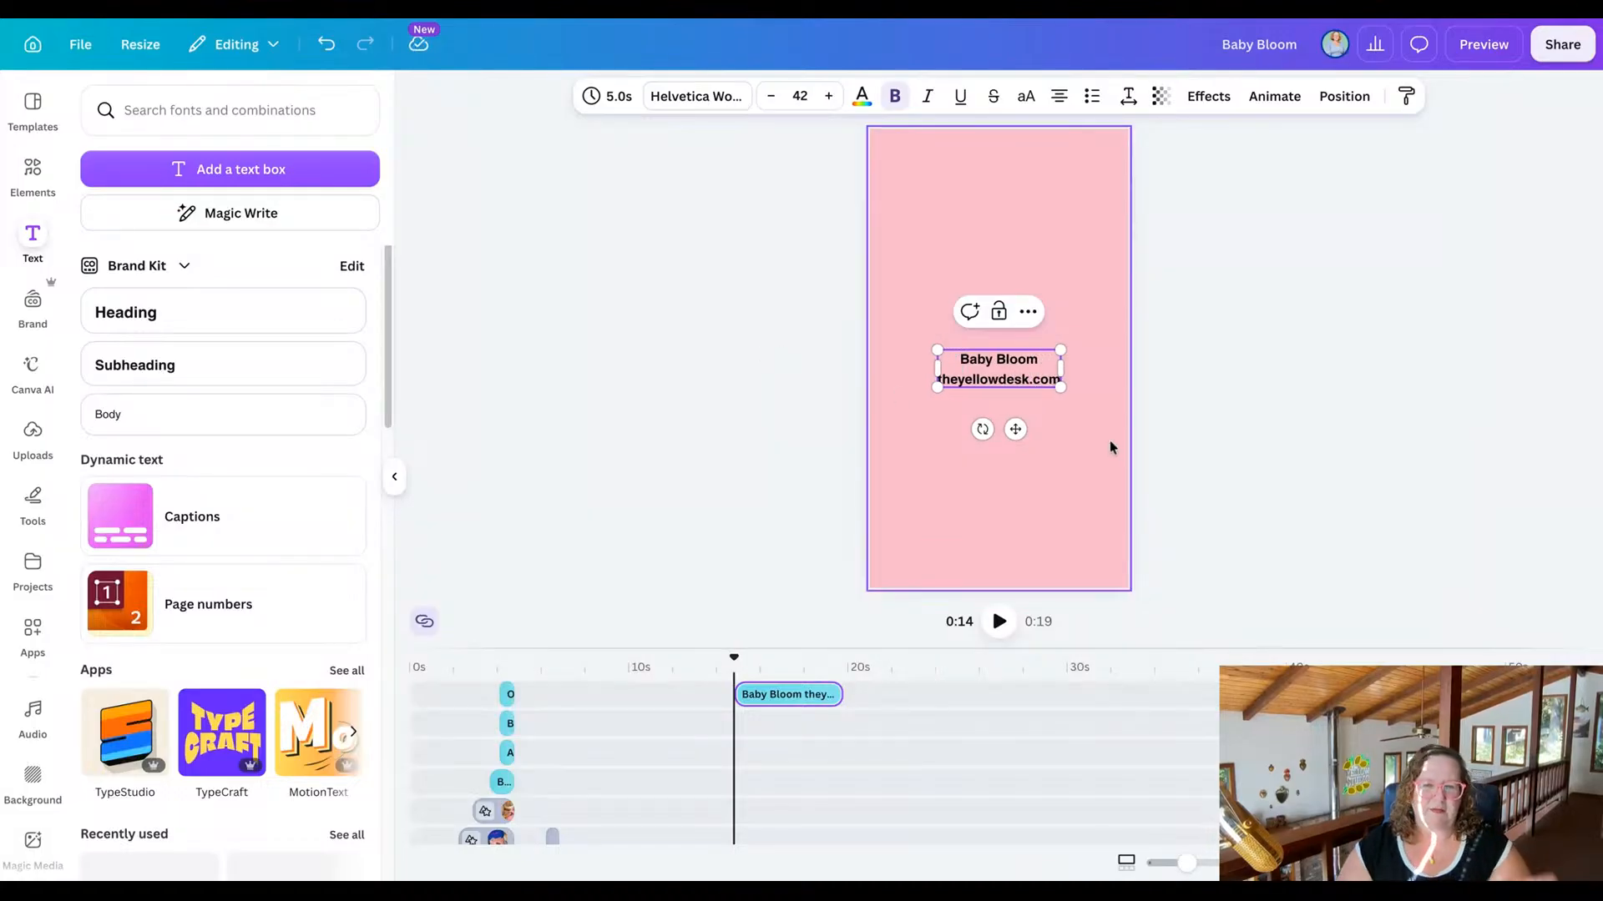
# Clear the heading's two lines and re-enter only "Baby Bloom" as its text.
pyautogui.doubleClick(1023, 378)
pyautogui.press('BackSpace')
pyautogui.press('BackSpace')
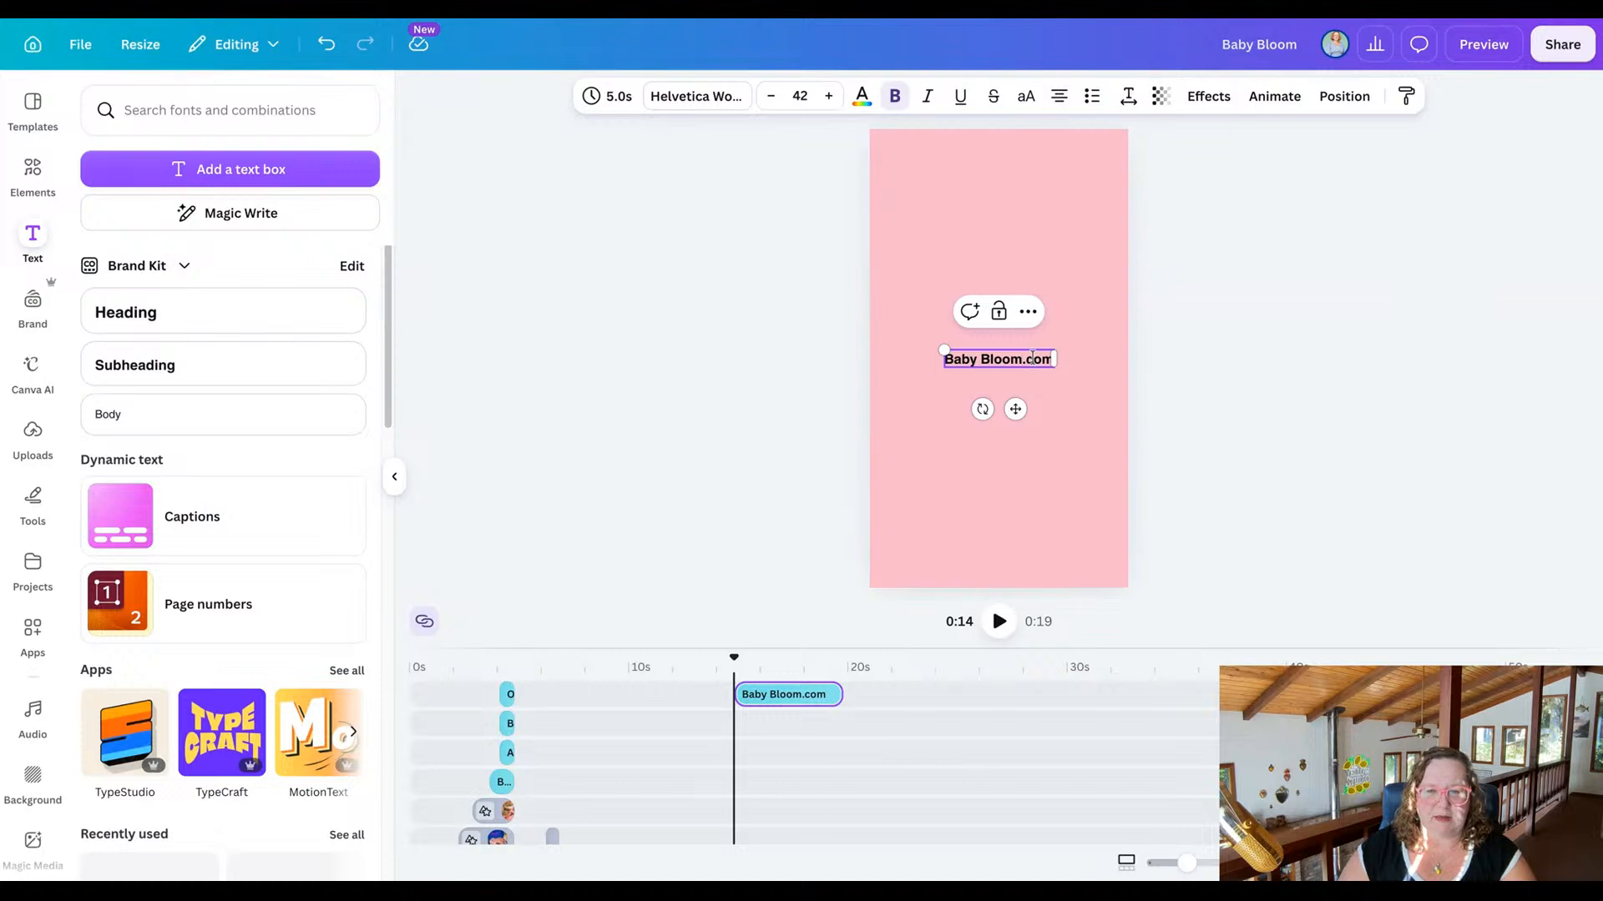
pyautogui.tripleClick(1032, 358)
pyautogui.press('BackSpace')
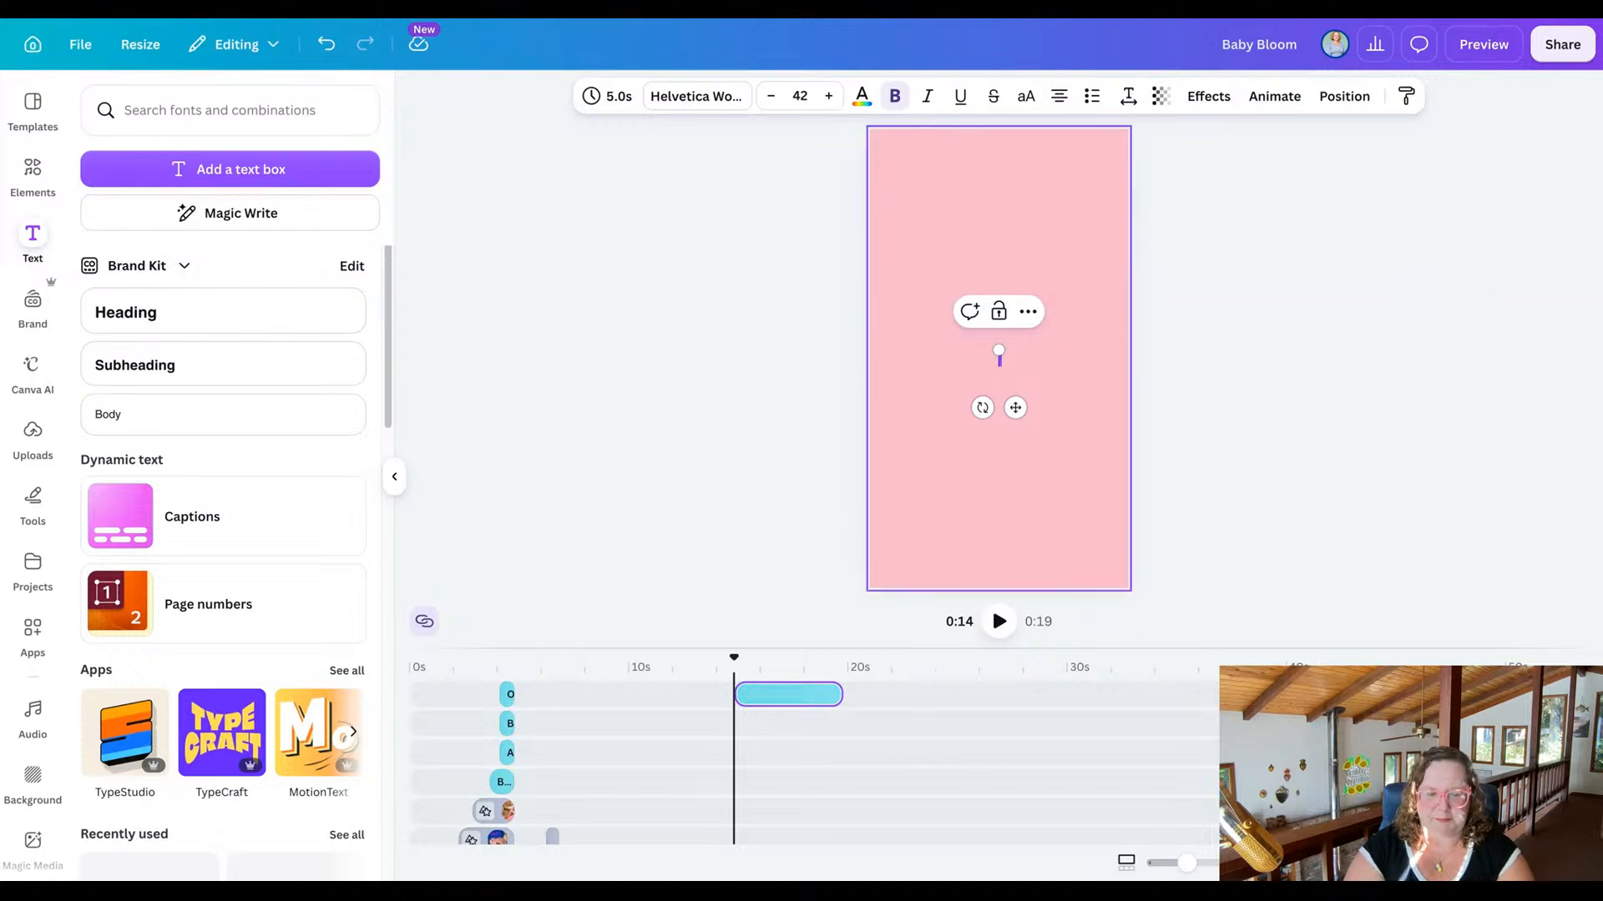
pyautogui.write('Baby Bloom')
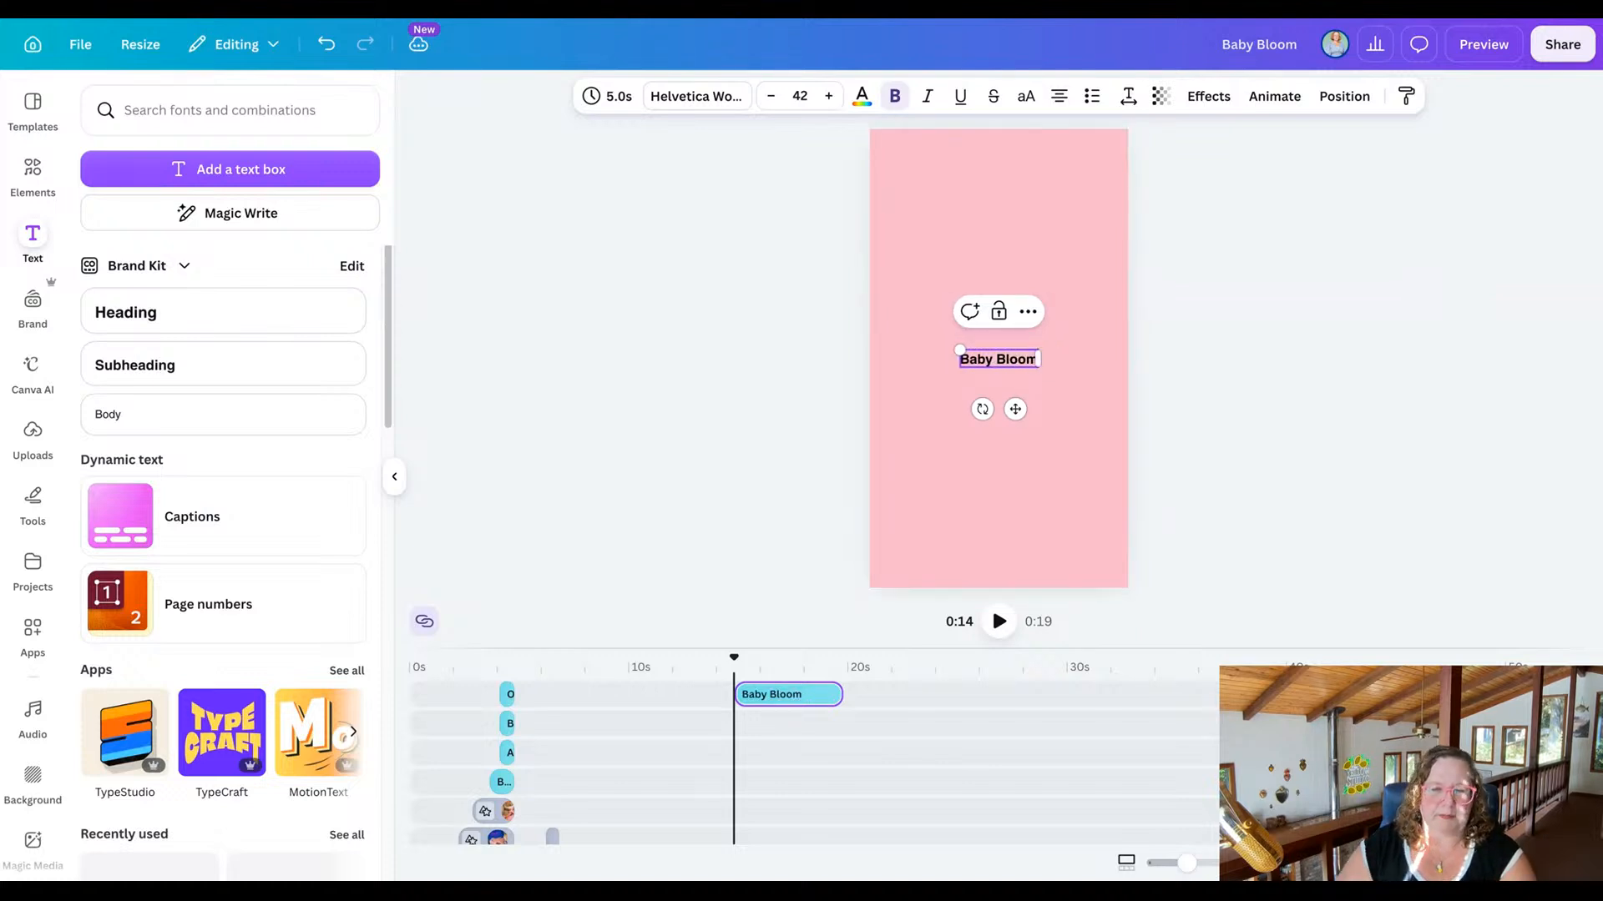
pyautogui.click(830, 368)
# Duplicate the Baby Bloom heading, place the copy just below it, and change its text to "theyellowdesk.com".
pyautogui.click(979, 360)
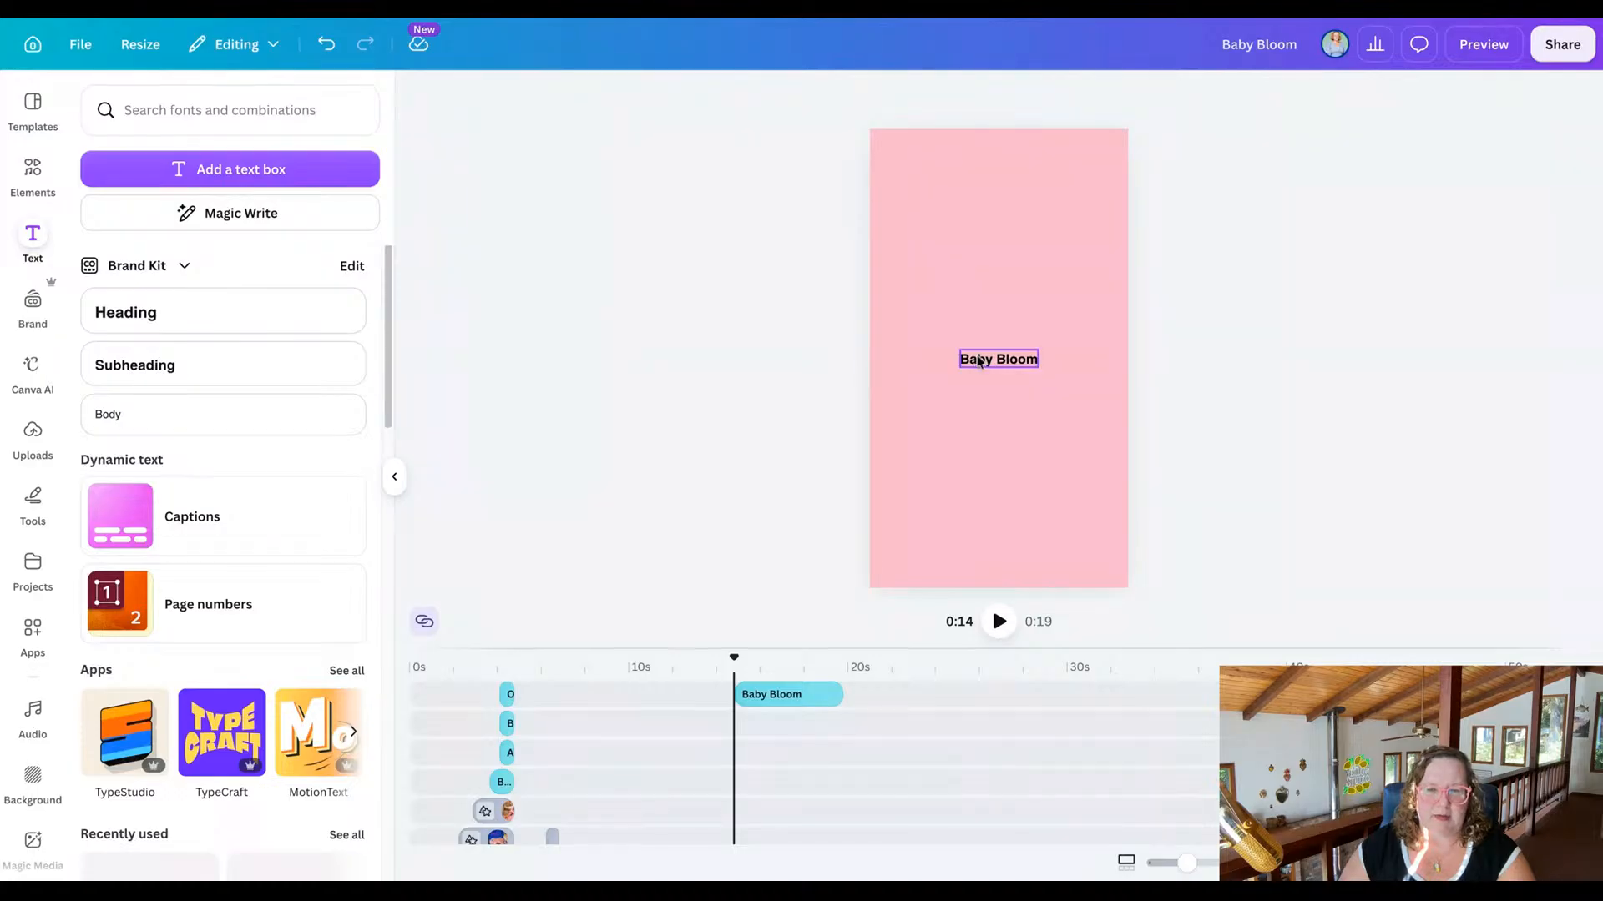
pyautogui.hotkey('ctrl', 'd')
pyautogui.moveTo(979, 361); pyautogui.dragTo(982, 398)
pyautogui.moveTo(985, 399); pyautogui.dragTo(985, 399)
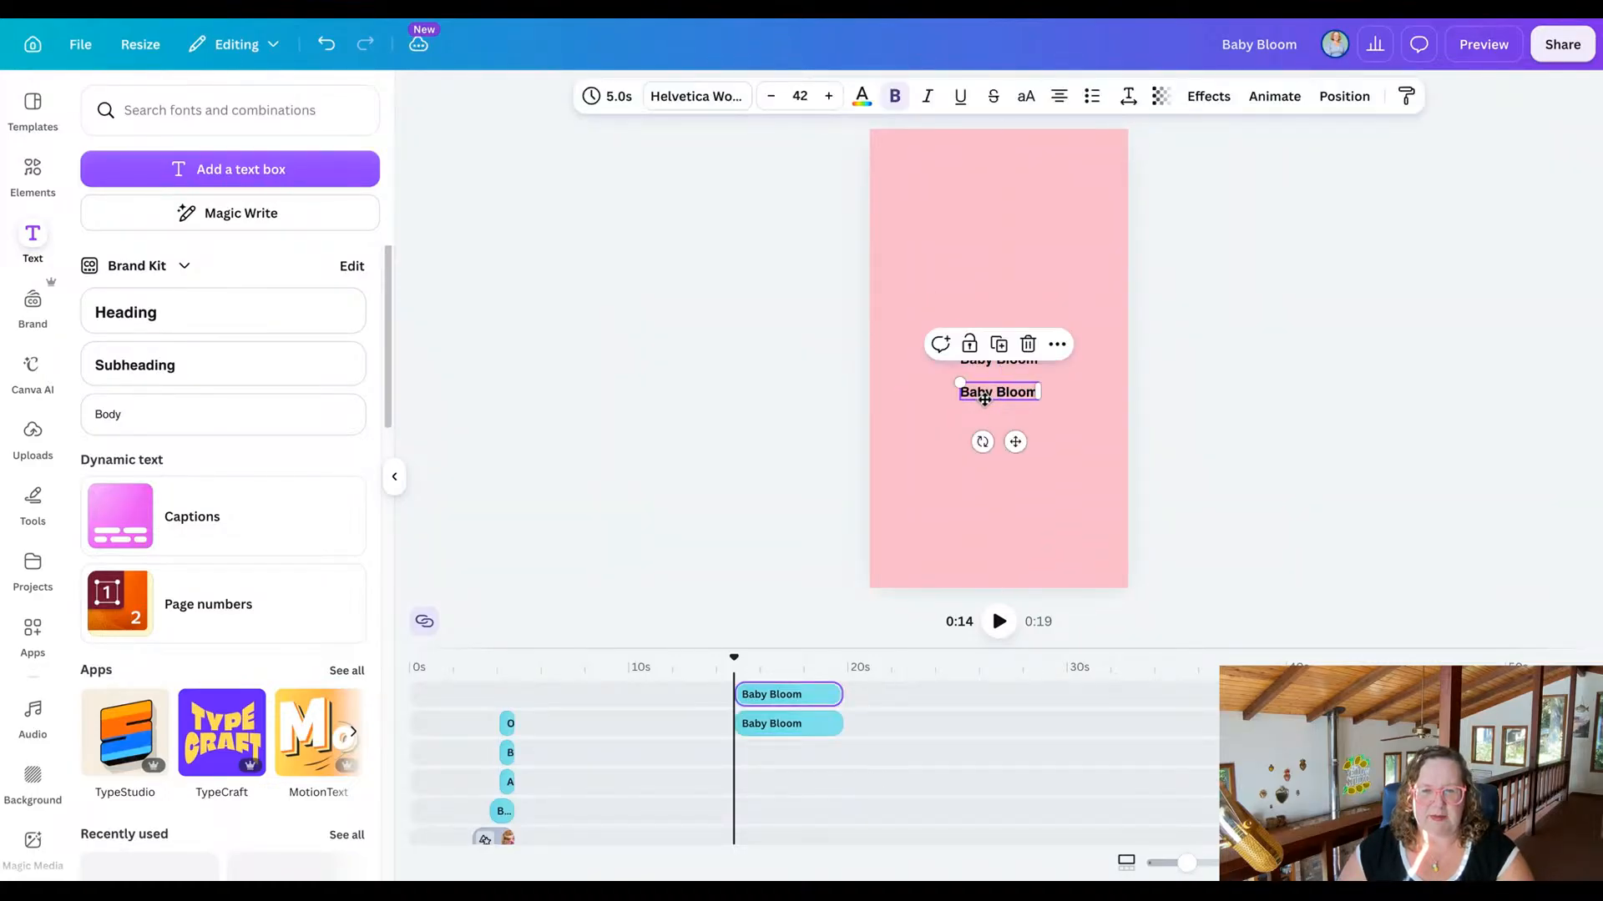
pyautogui.doubleClick(984, 399)
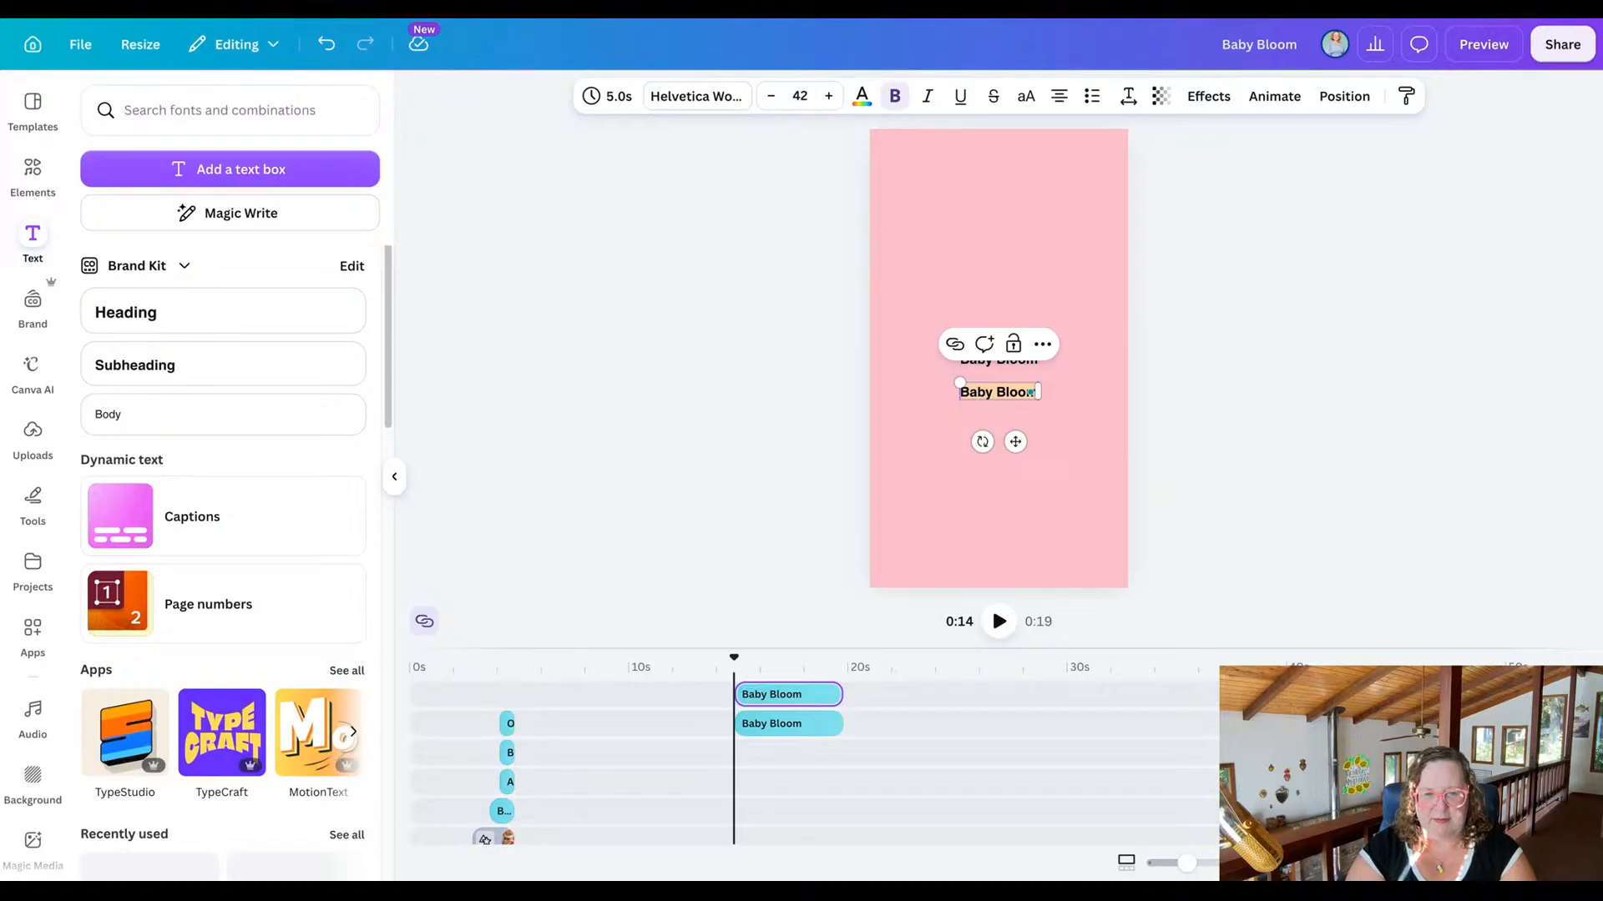
pyautogui.write('theyellowde')
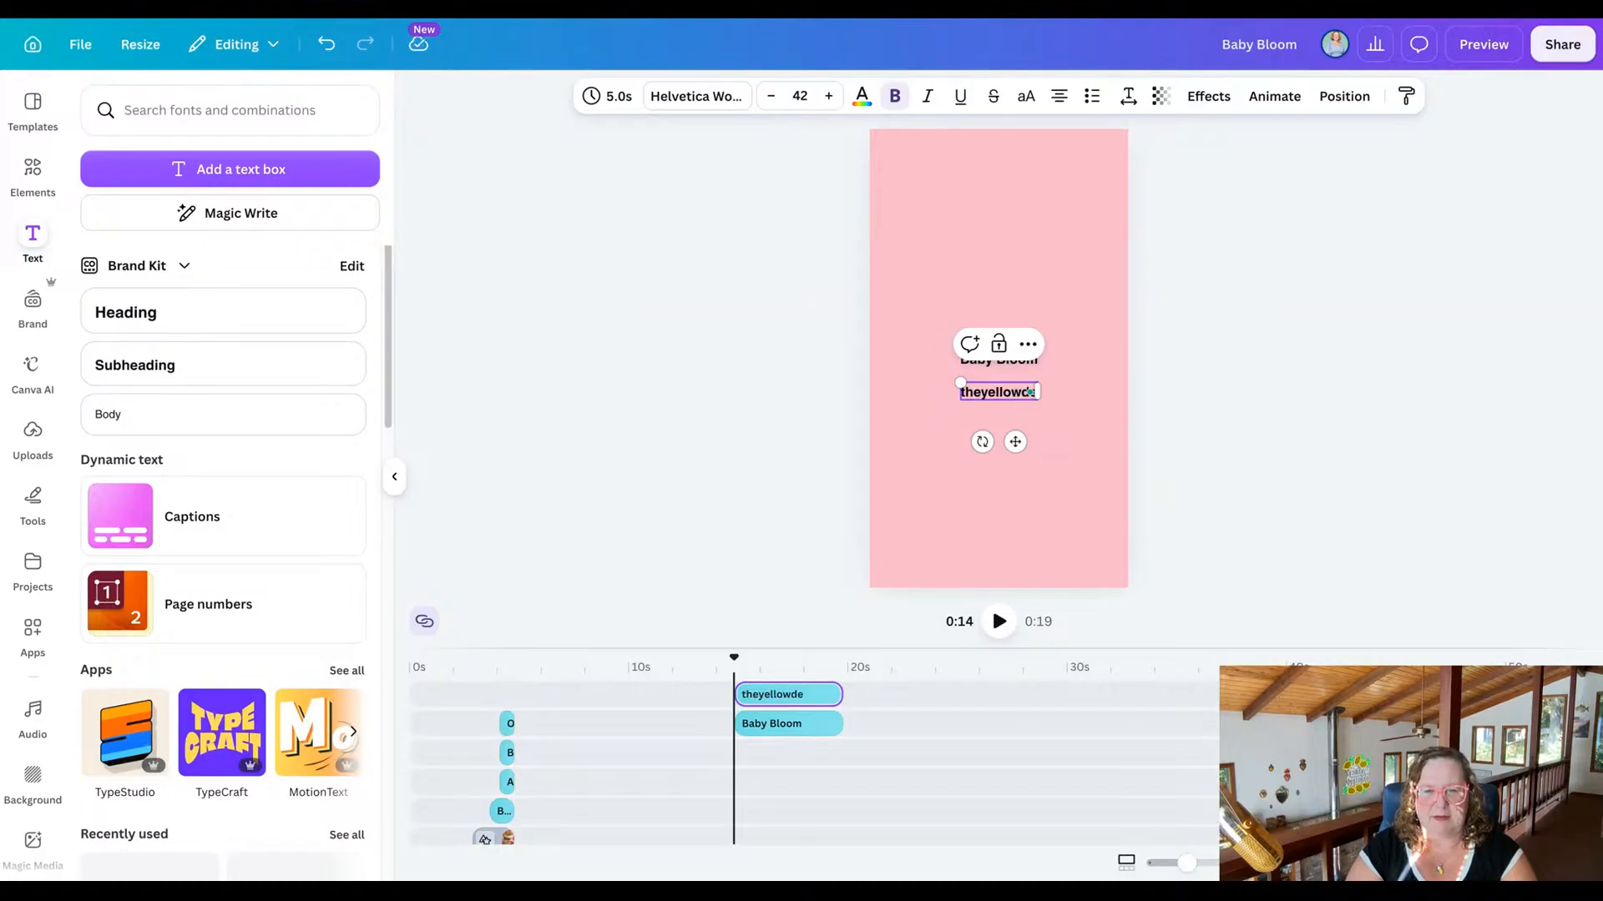
pyautogui.write('sk.com')
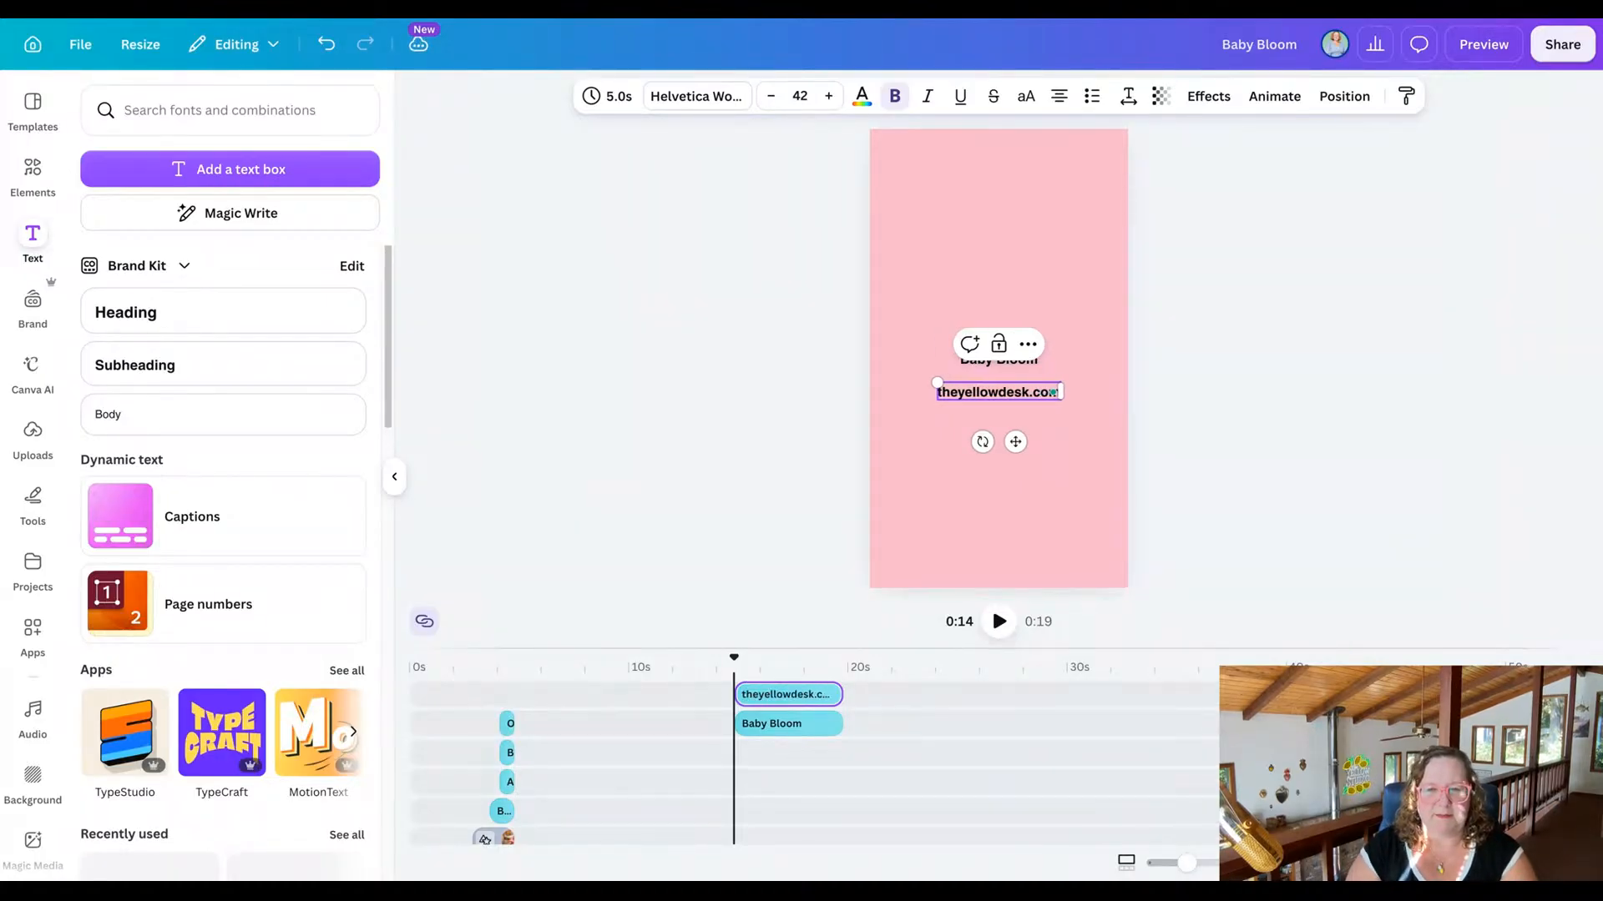
pyautogui.click(748, 325)
# Enlarge the Baby Bloom heading to size 120 so it spans most of the scene's width.
pyautogui.click(977, 358)
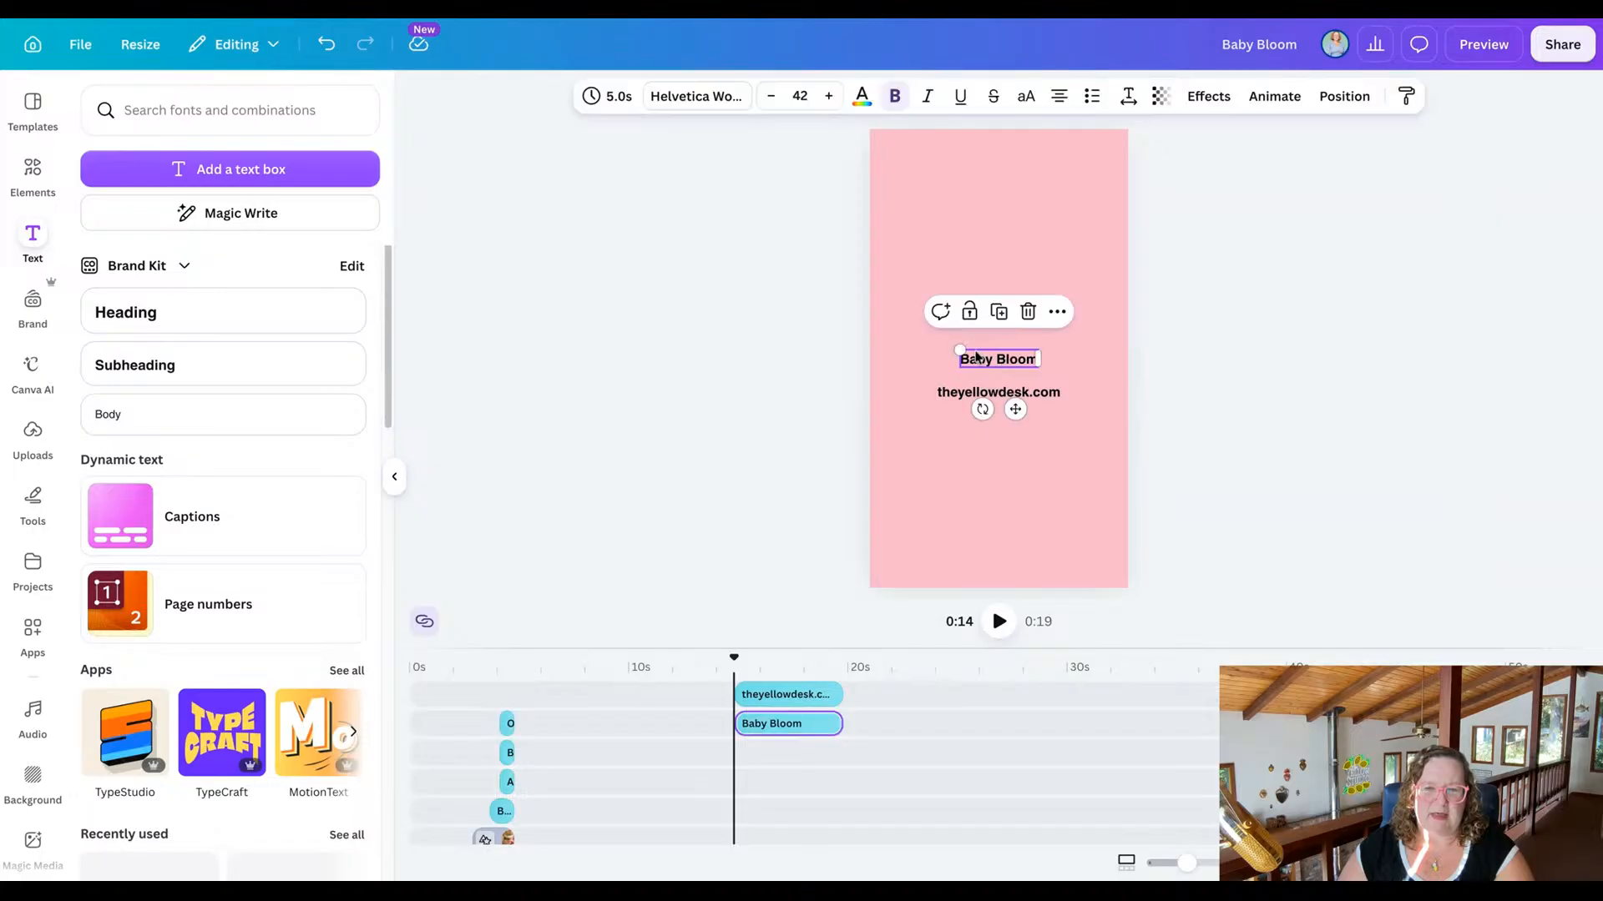
pyautogui.moveTo(952, 348); pyautogui.dragTo(887, 315)
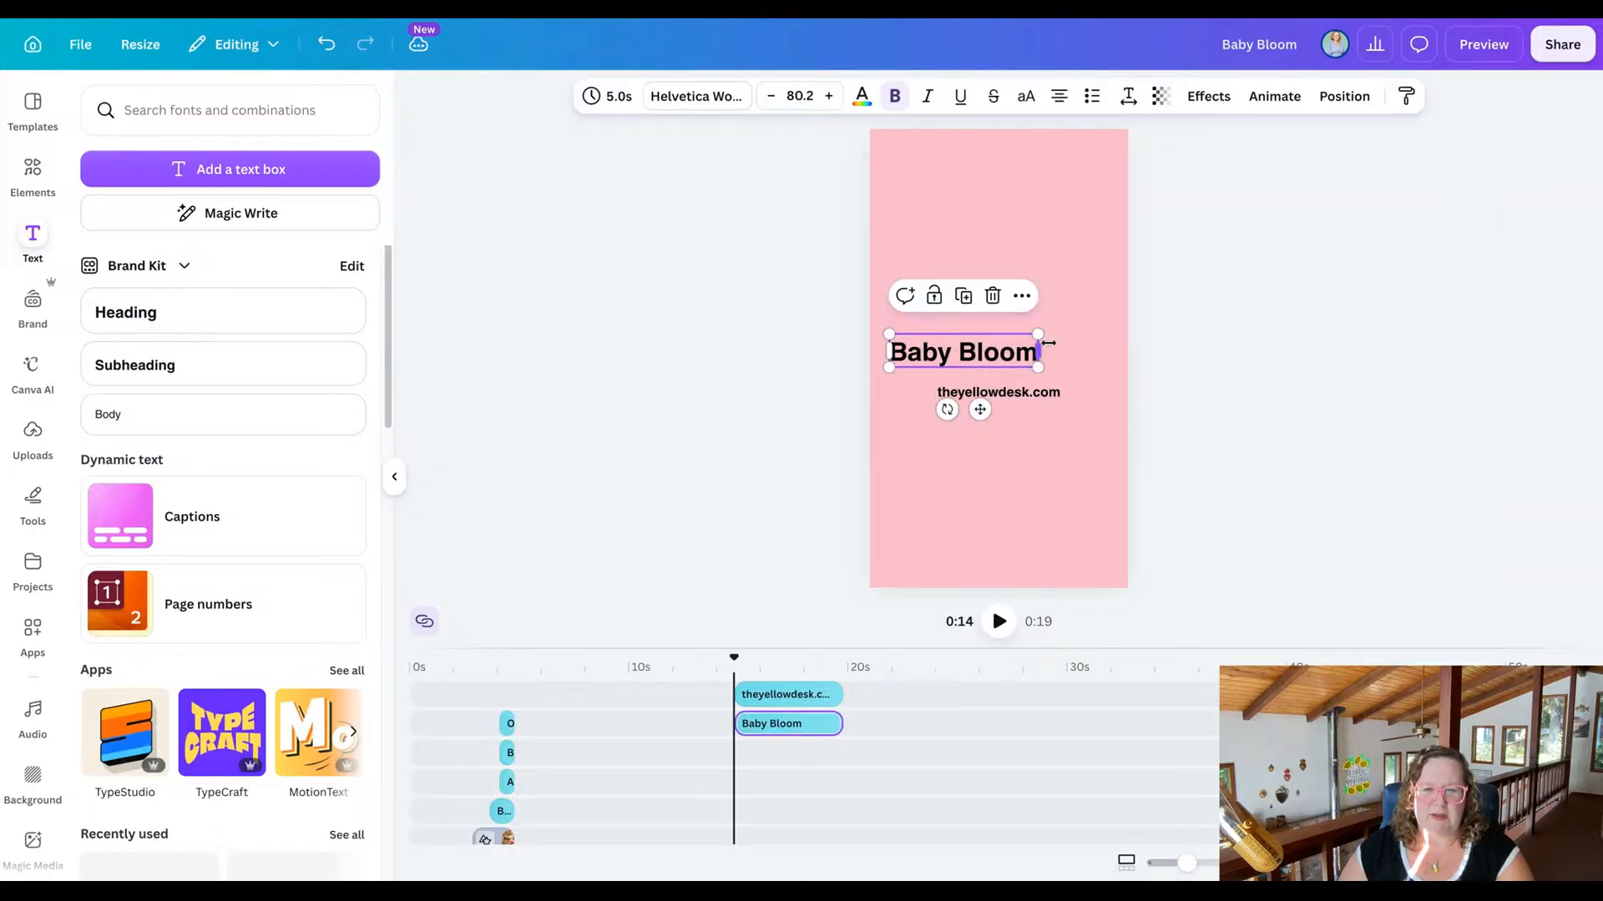
pyautogui.moveTo(1037, 333); pyautogui.dragTo(1110, 315)
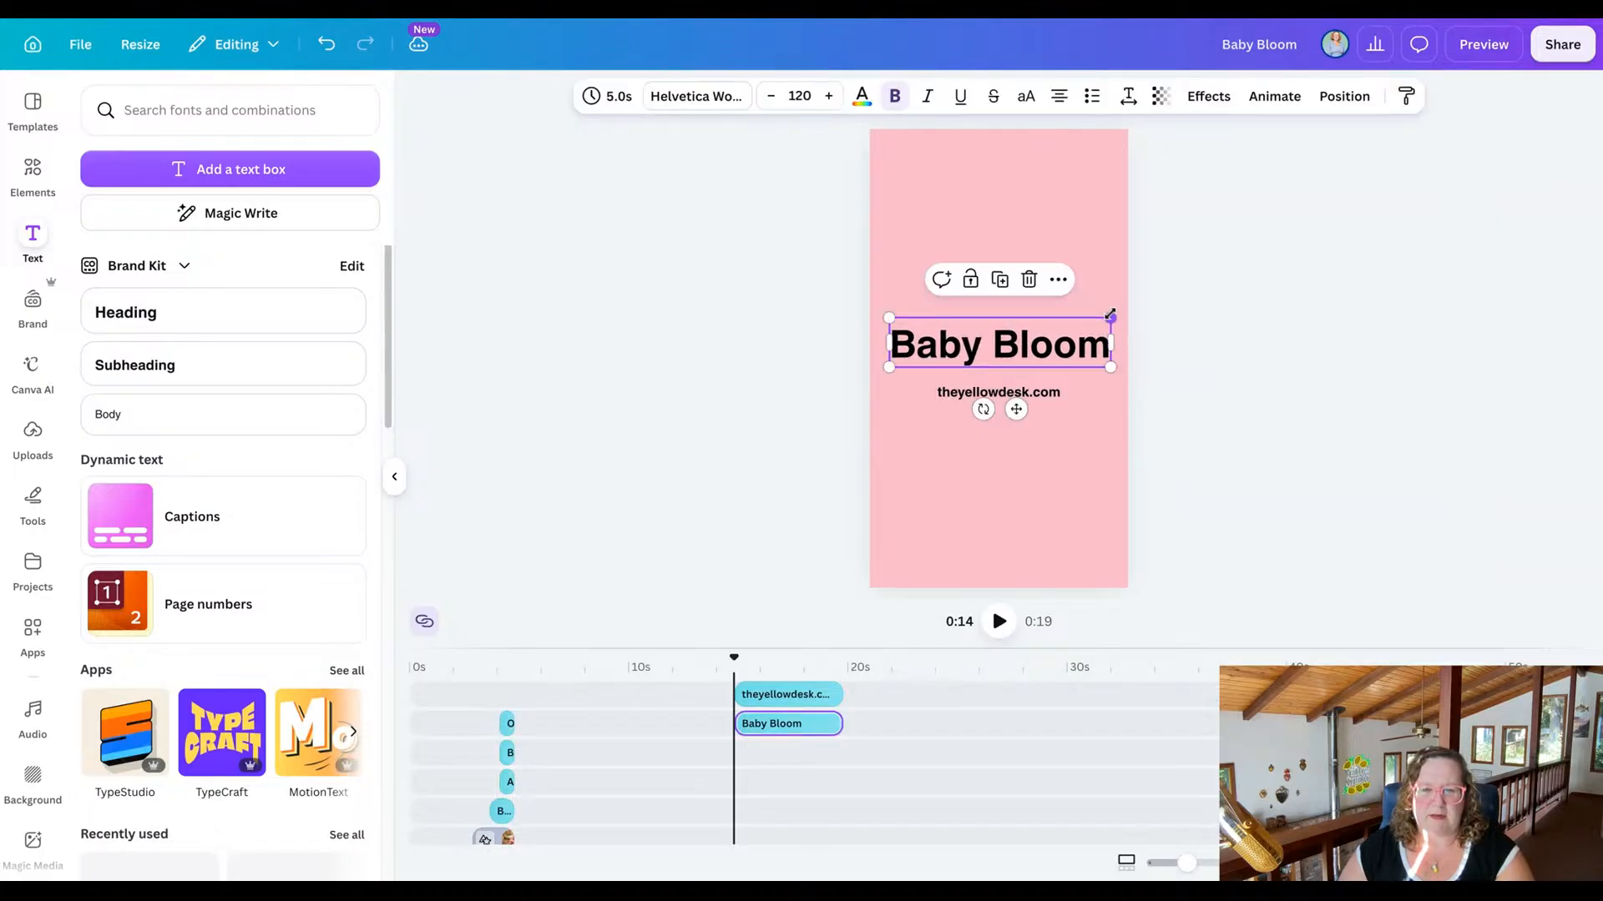
# Set the Baby Bloom heading in Amoresa Aged at size 112, and move the website line up directly beneath it.
pyautogui.click(696, 97)
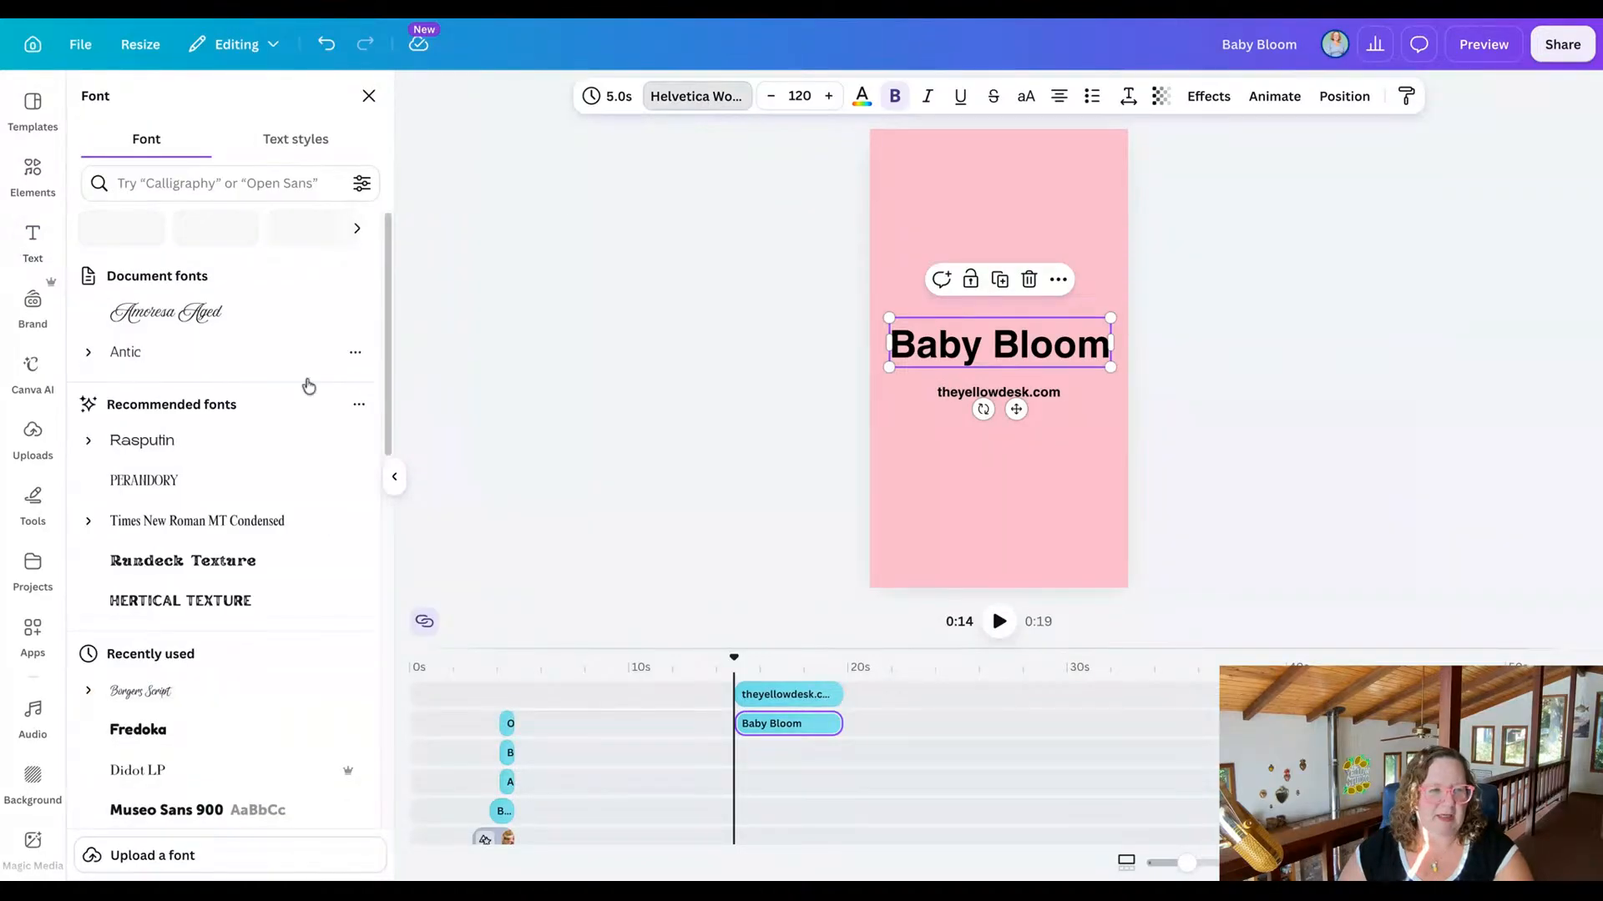
pyautogui.click(193, 325)
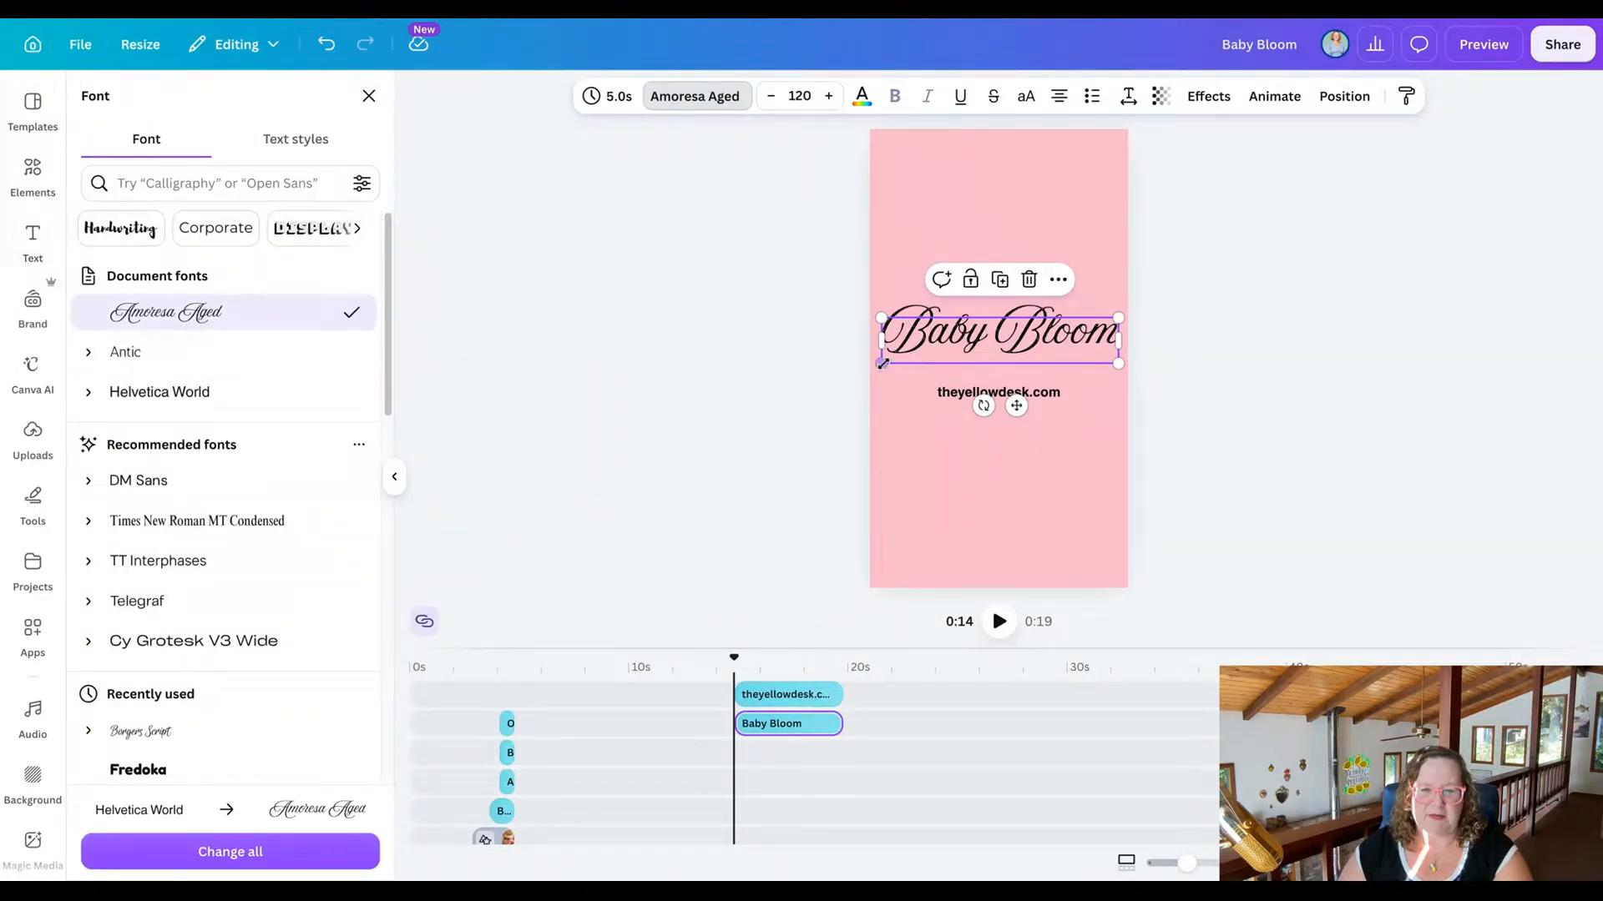
pyautogui.moveTo(885, 364); pyautogui.dragTo(896, 361)
pyautogui.moveTo(1036, 344); pyautogui.dragTo(1004, 365)
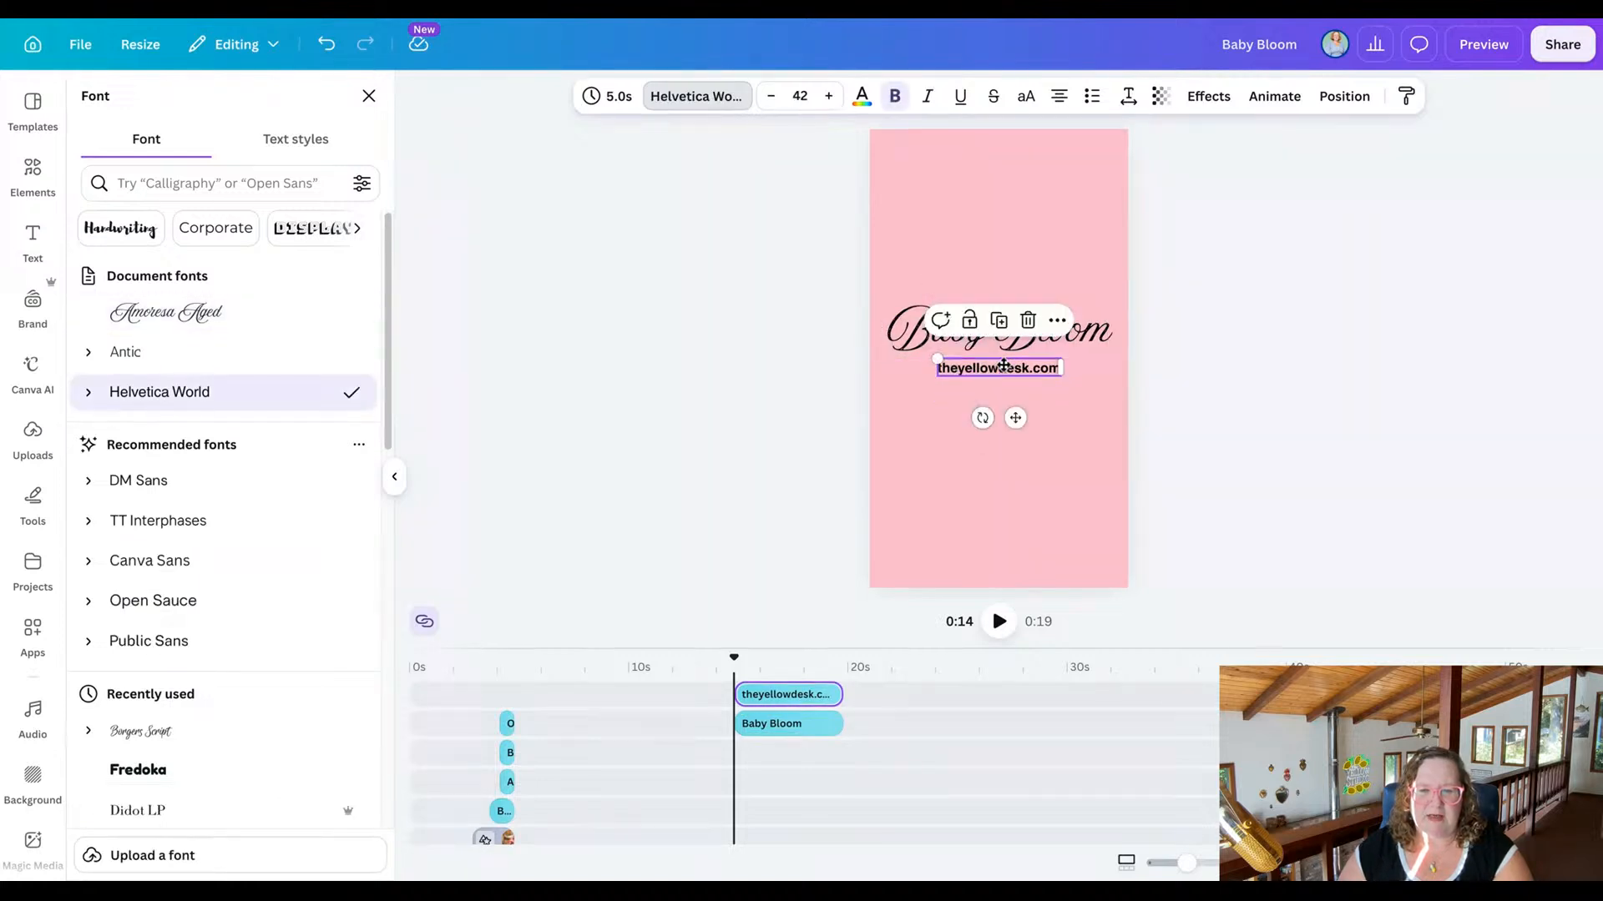
pyautogui.click(884, 347)
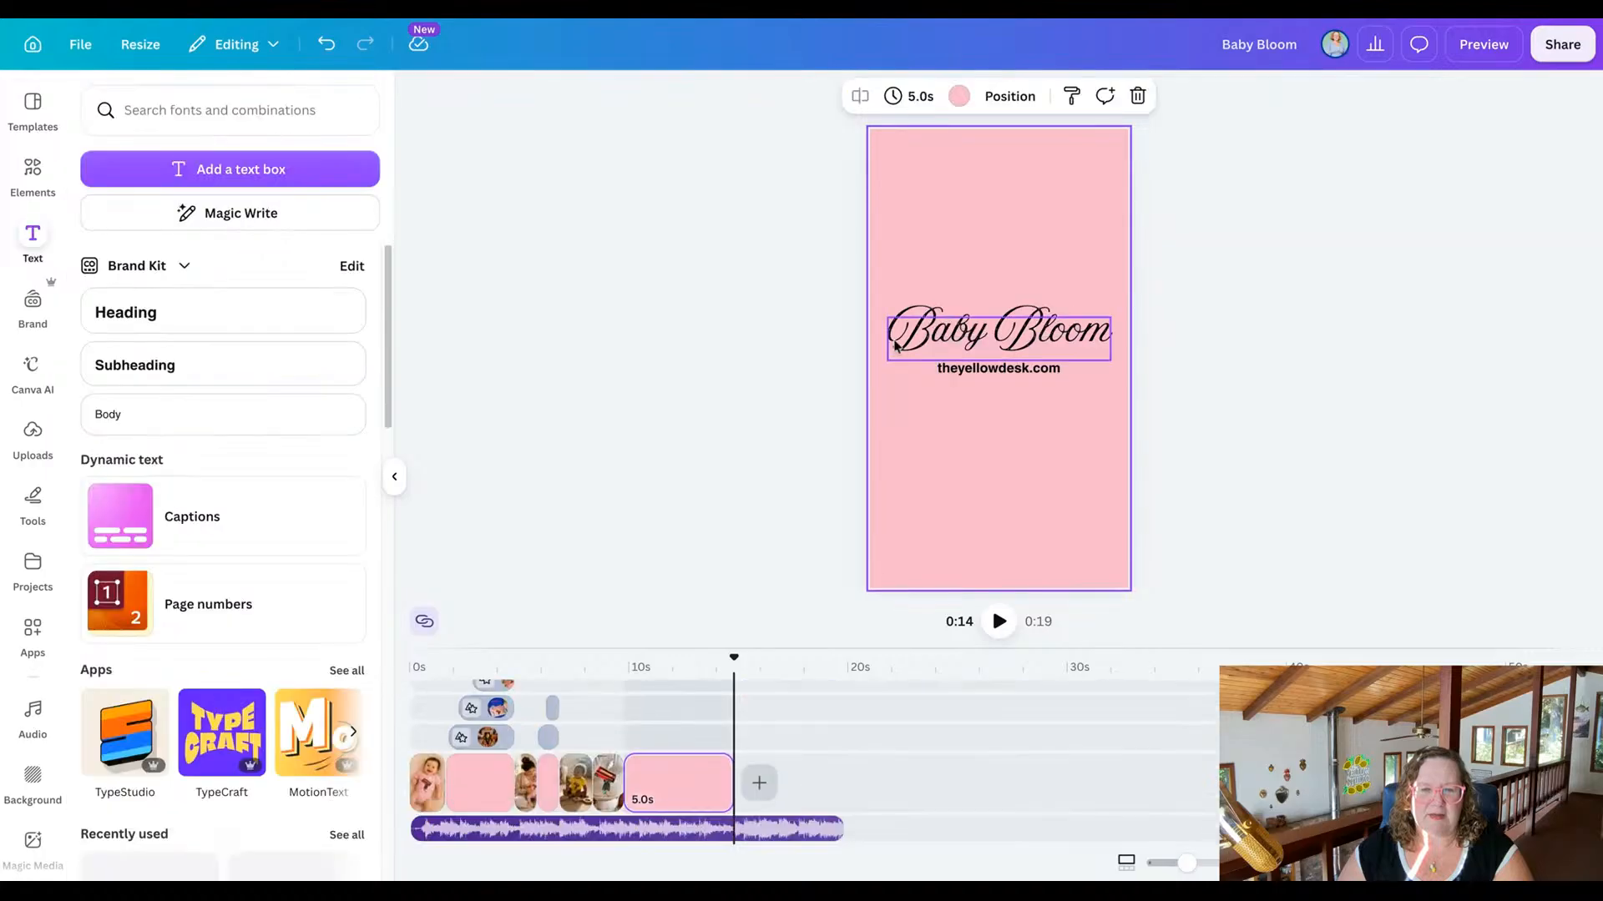
# Recolour the Baby Bloom heading with the golden brown from the photo colours.
pyautogui.click(910, 338)
pyautogui.click(861, 96)
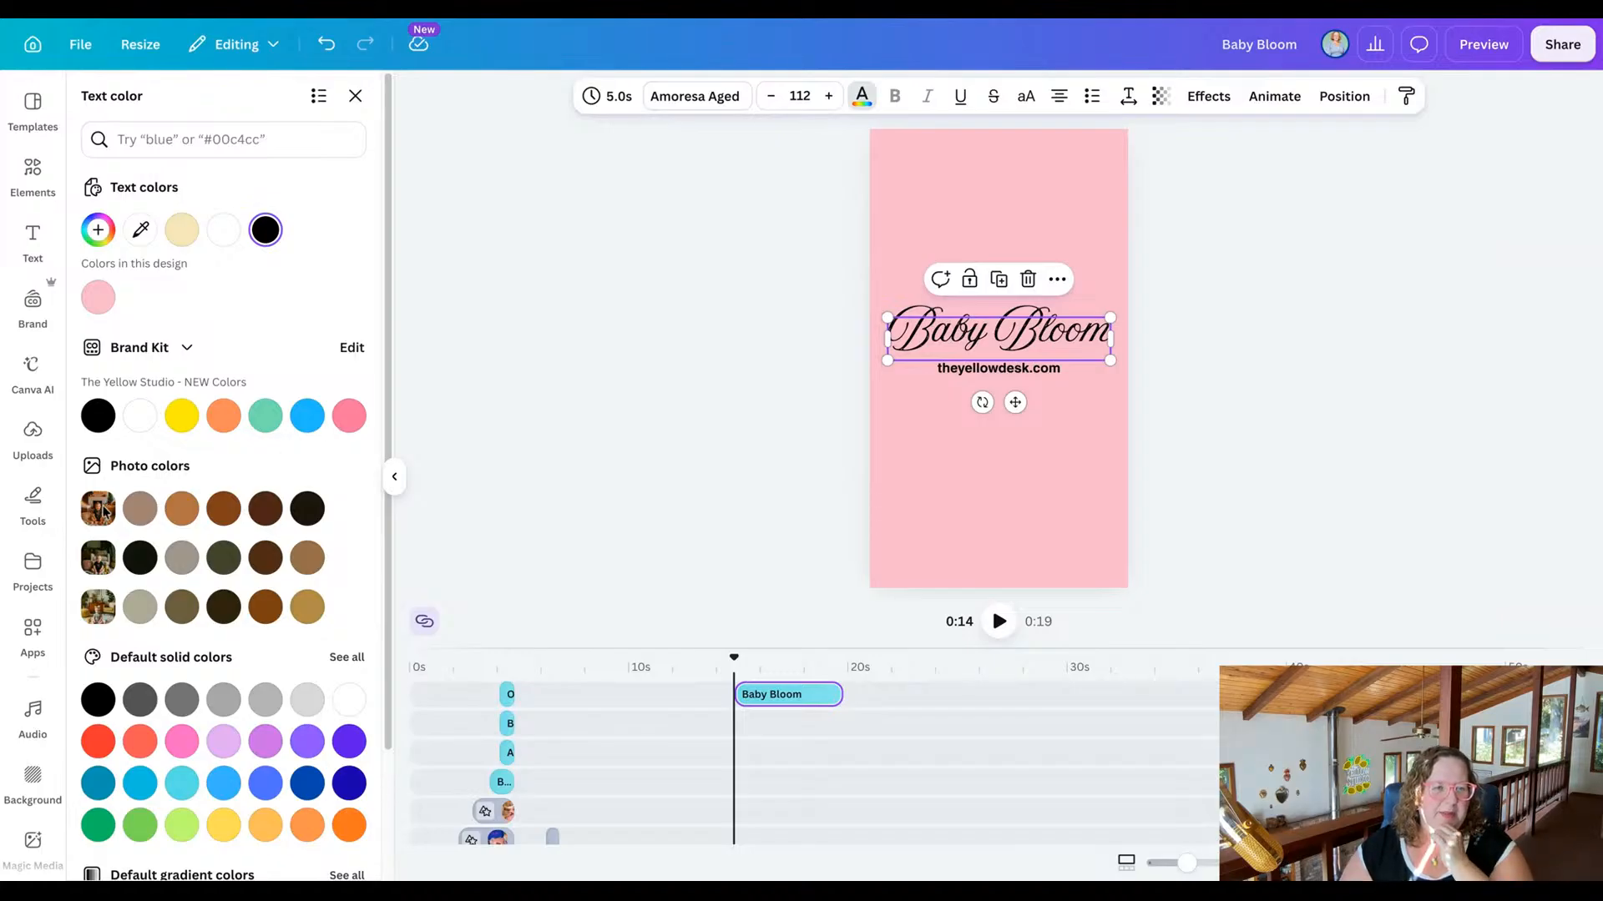
pyautogui.click(308, 607)
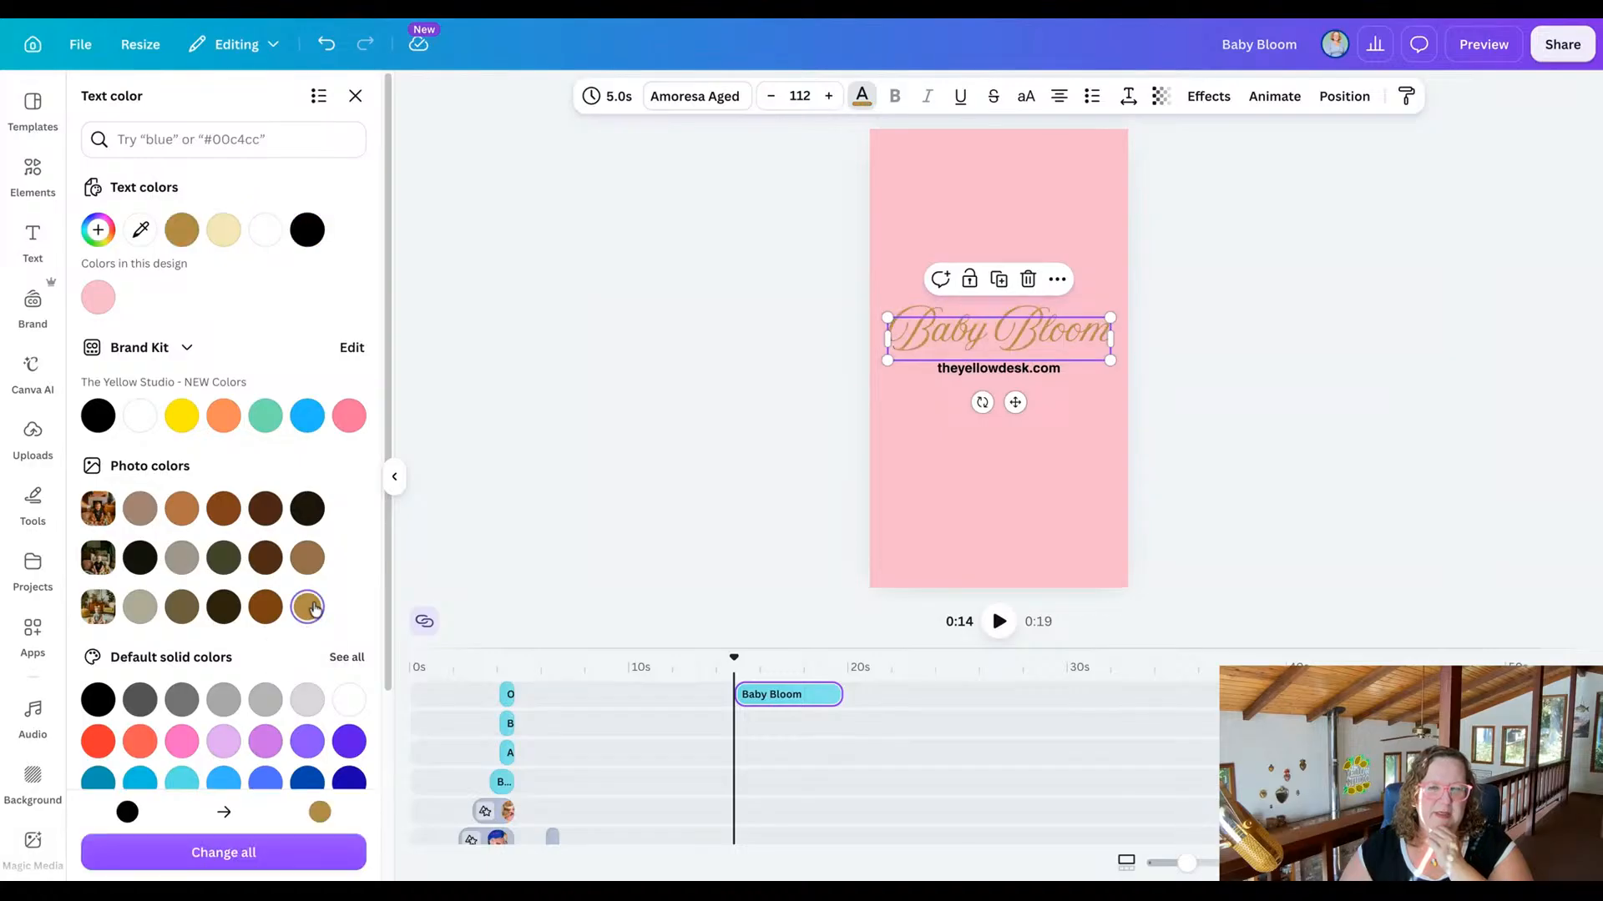
# Recolour the Baby Bloom heading dark brown and the website line beneath it light copper brown, both from the photo colours.
pyautogui.click(265, 610)
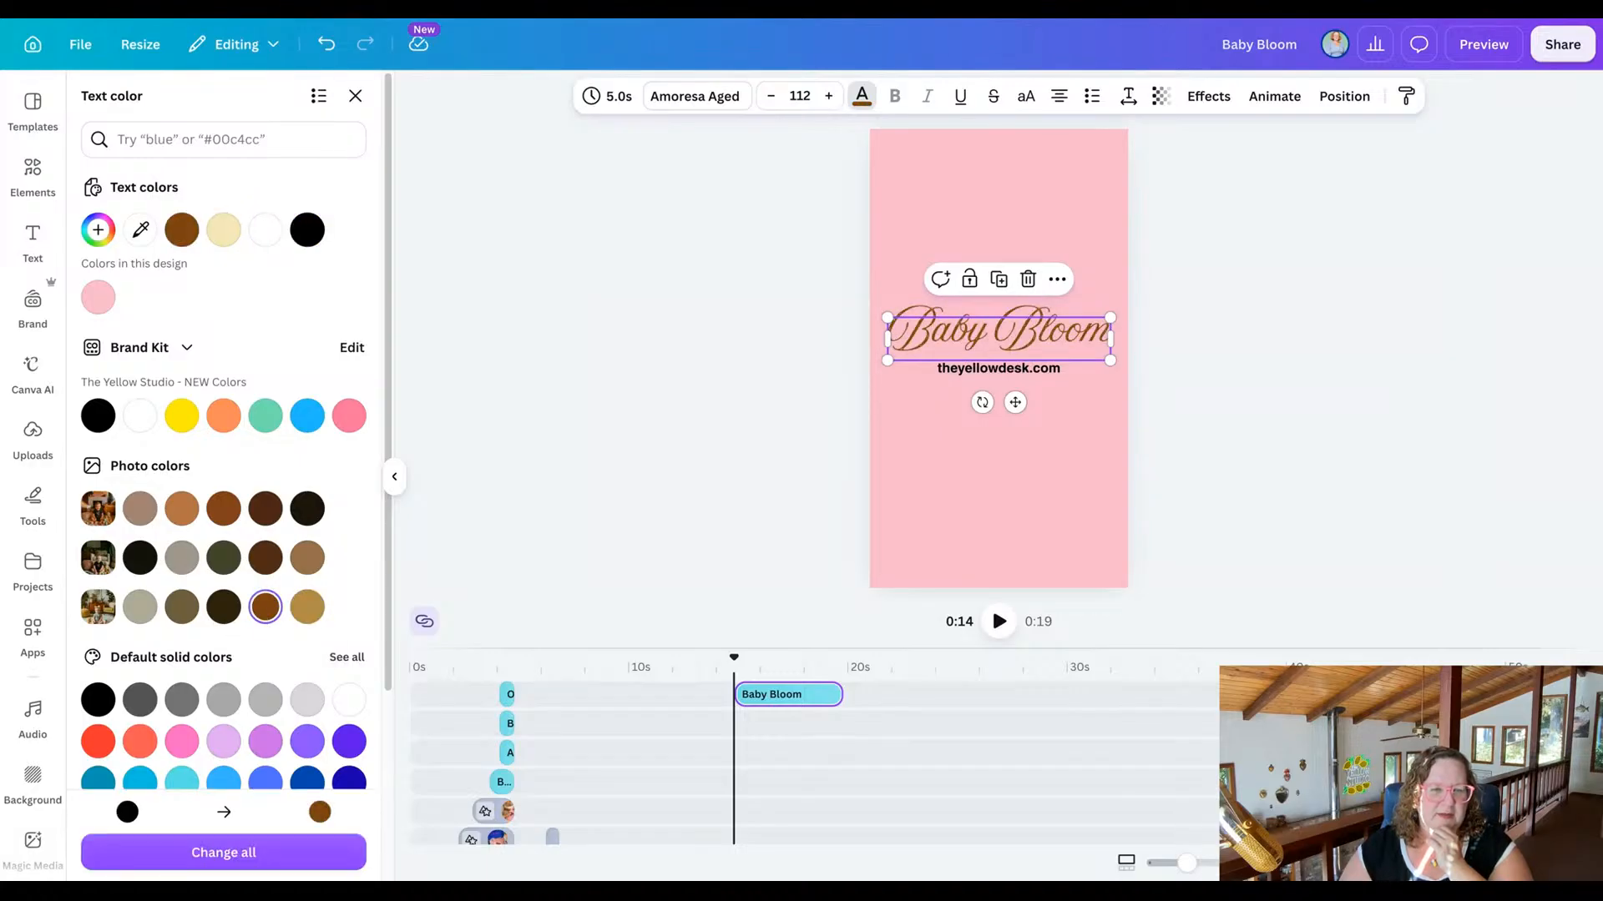
pyautogui.click(951, 371)
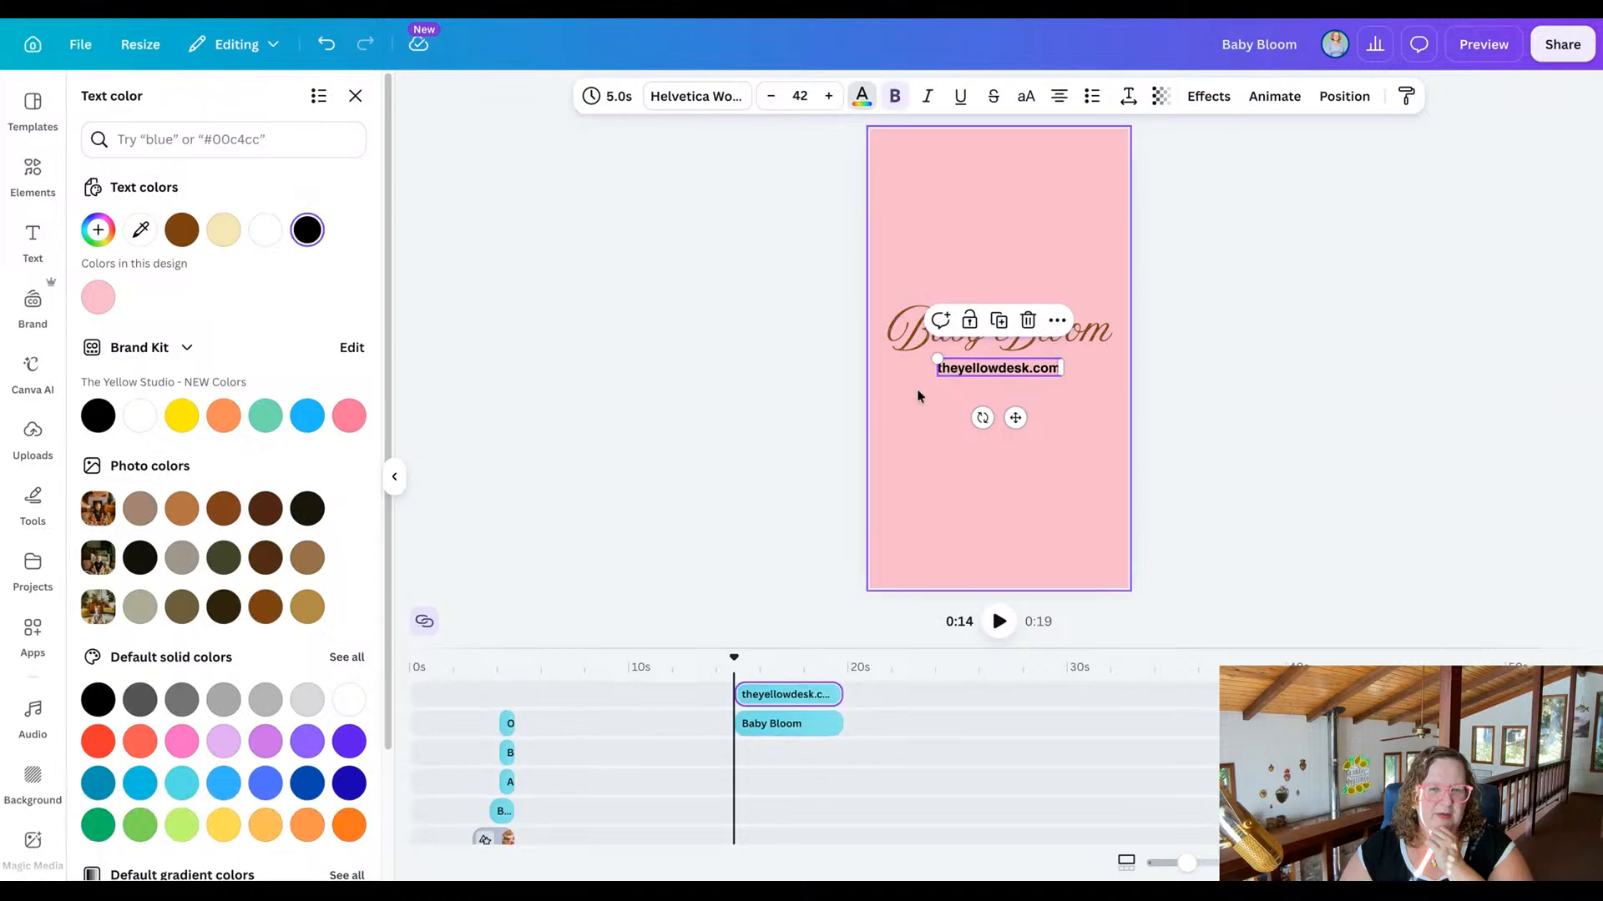
pyautogui.click(309, 608)
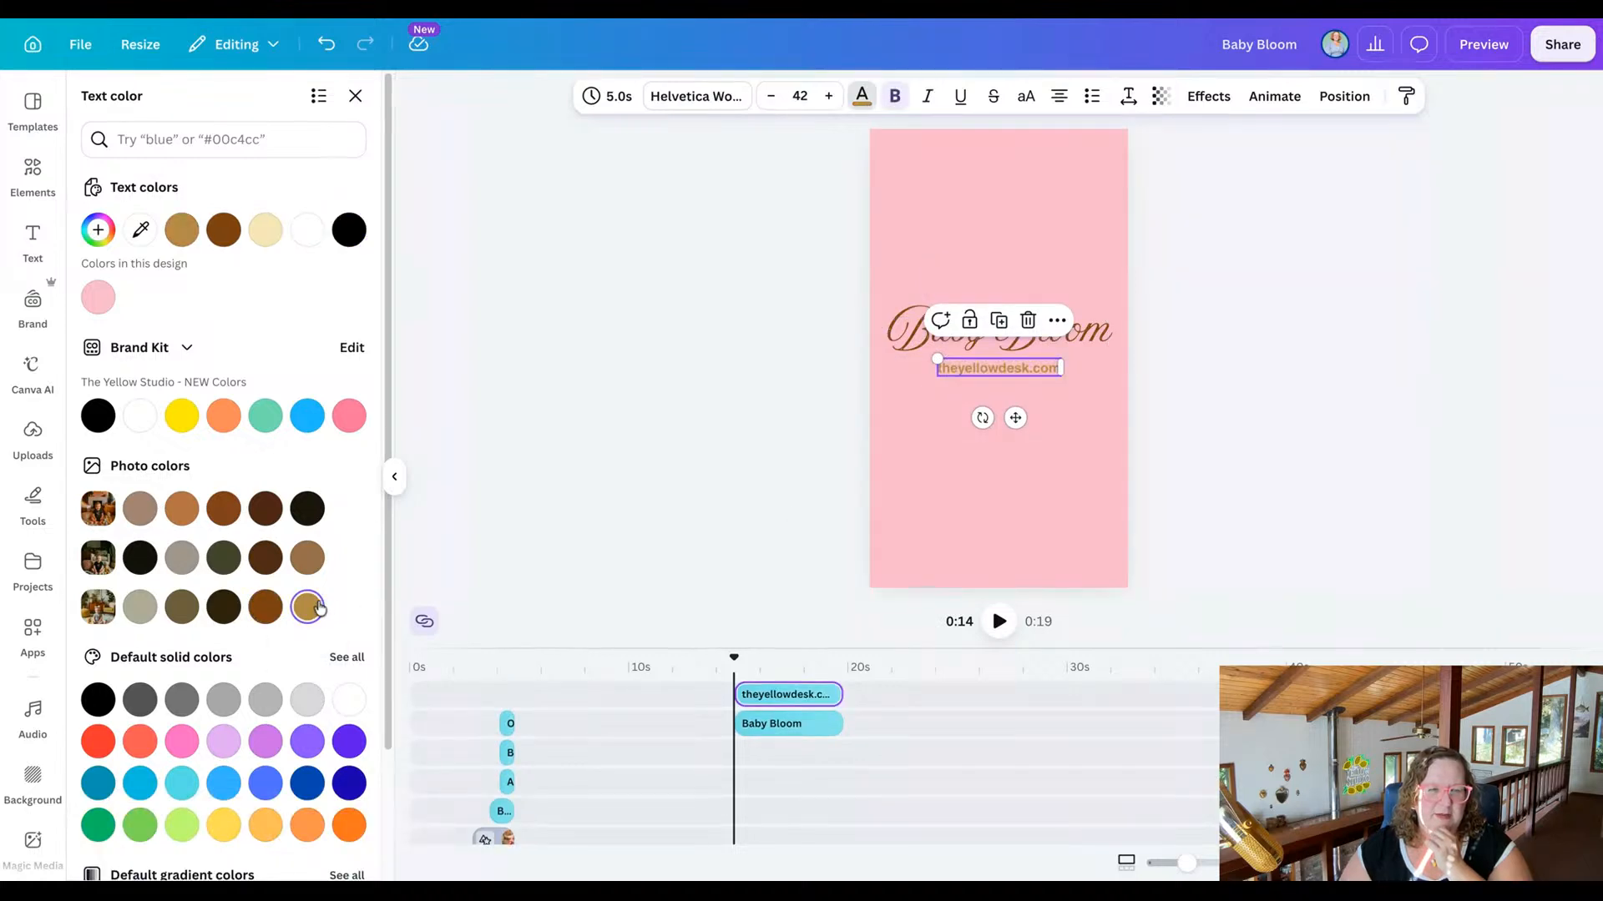
pyautogui.click(139, 607)
pyautogui.click(182, 558)
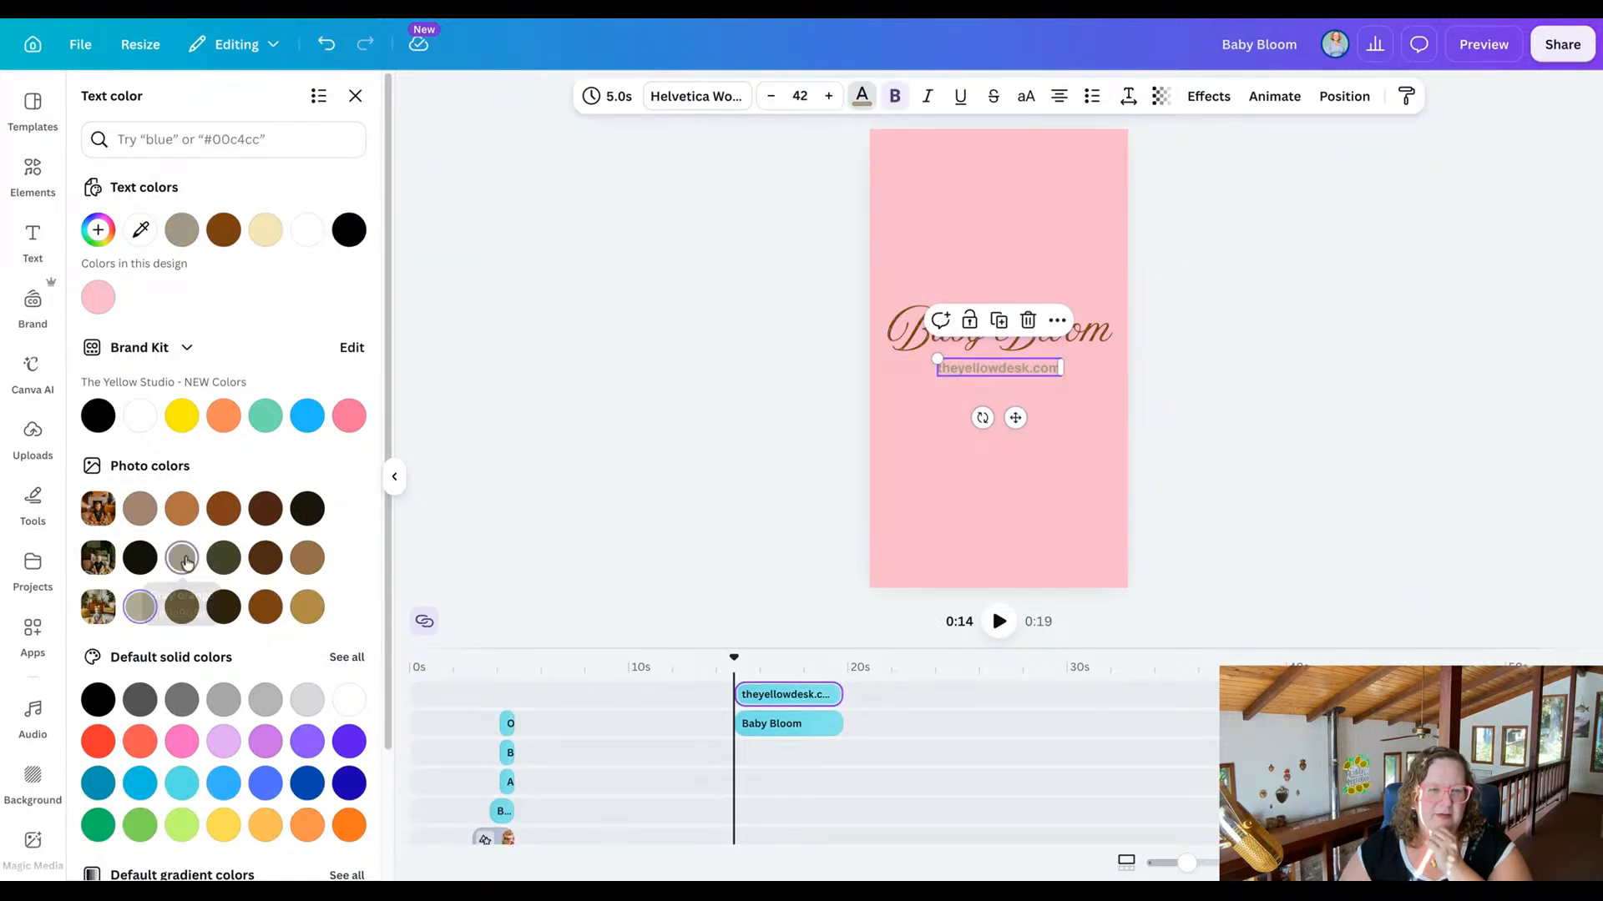
pyautogui.click(140, 508)
pyautogui.click(209, 512)
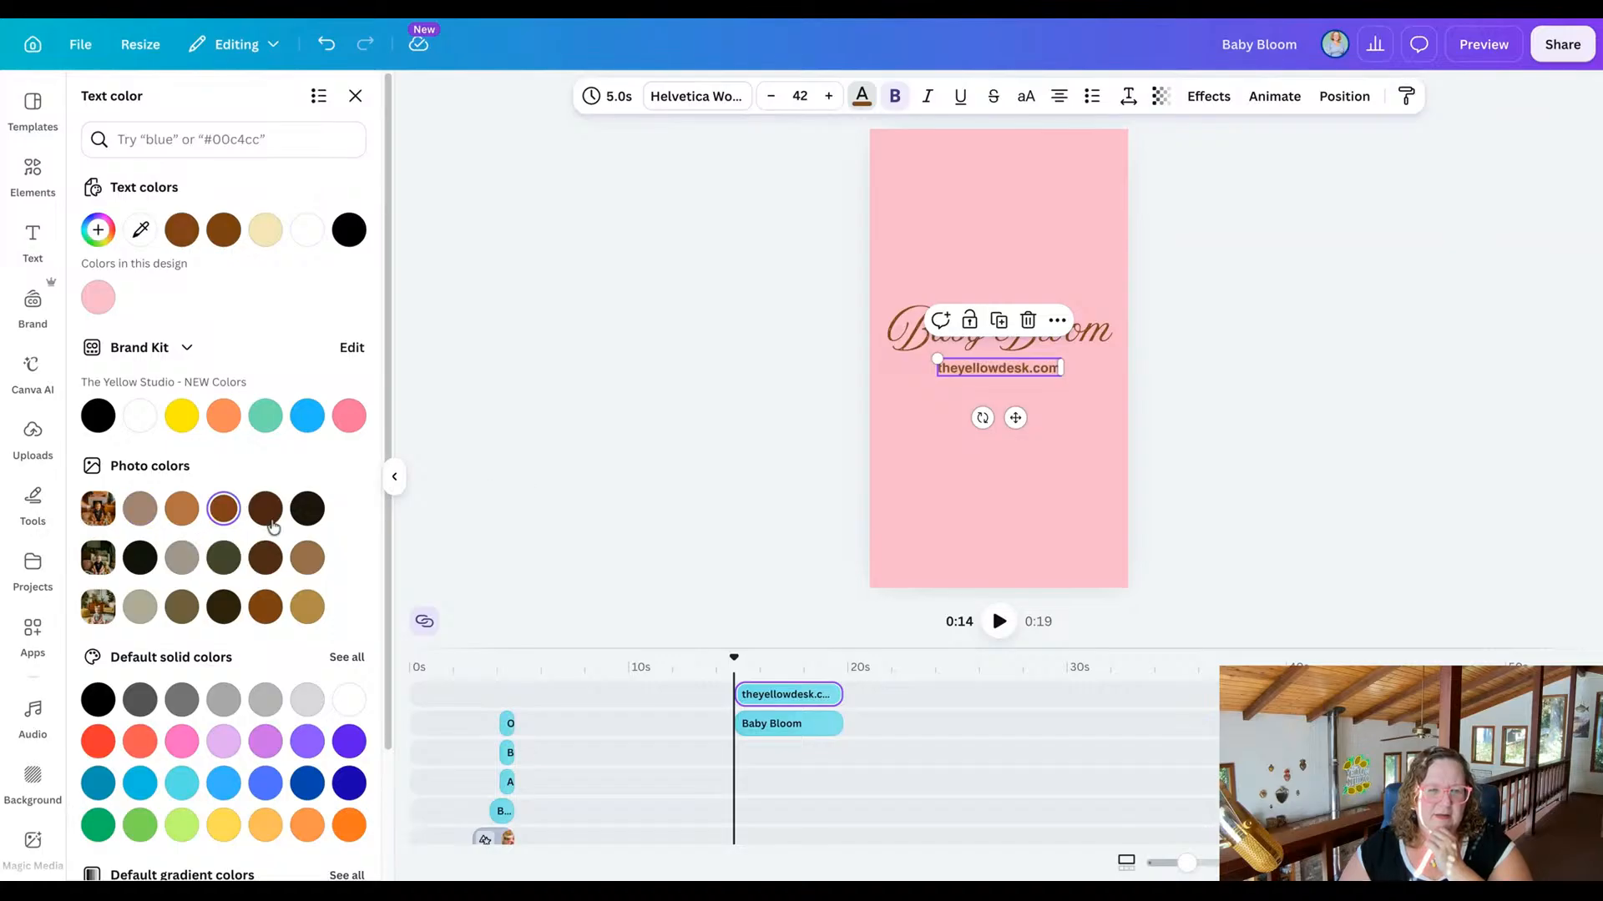
pyautogui.click(264, 518)
pyautogui.click(307, 511)
pyautogui.click(181, 513)
pyautogui.click(557, 477)
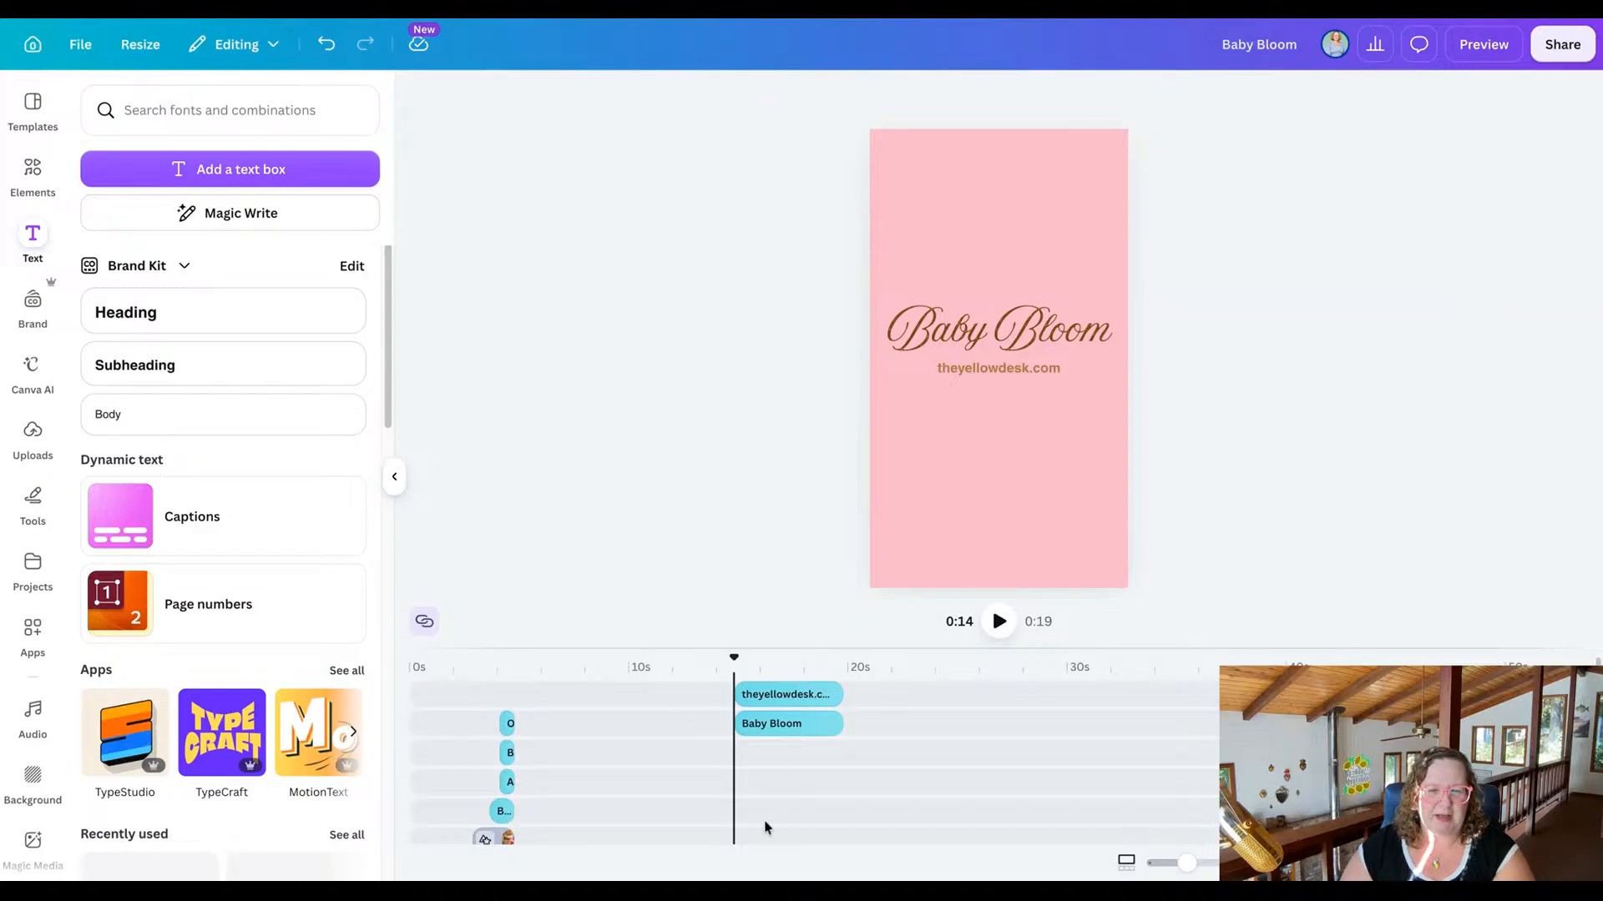
# Move the closing Baby Bloom and theyellowdesk.com text clips together to start with the last pink scene, at about 10 s.
pyautogui.scroll(-3, 853, 747)
pyautogui.scroll(2, 853, 747)
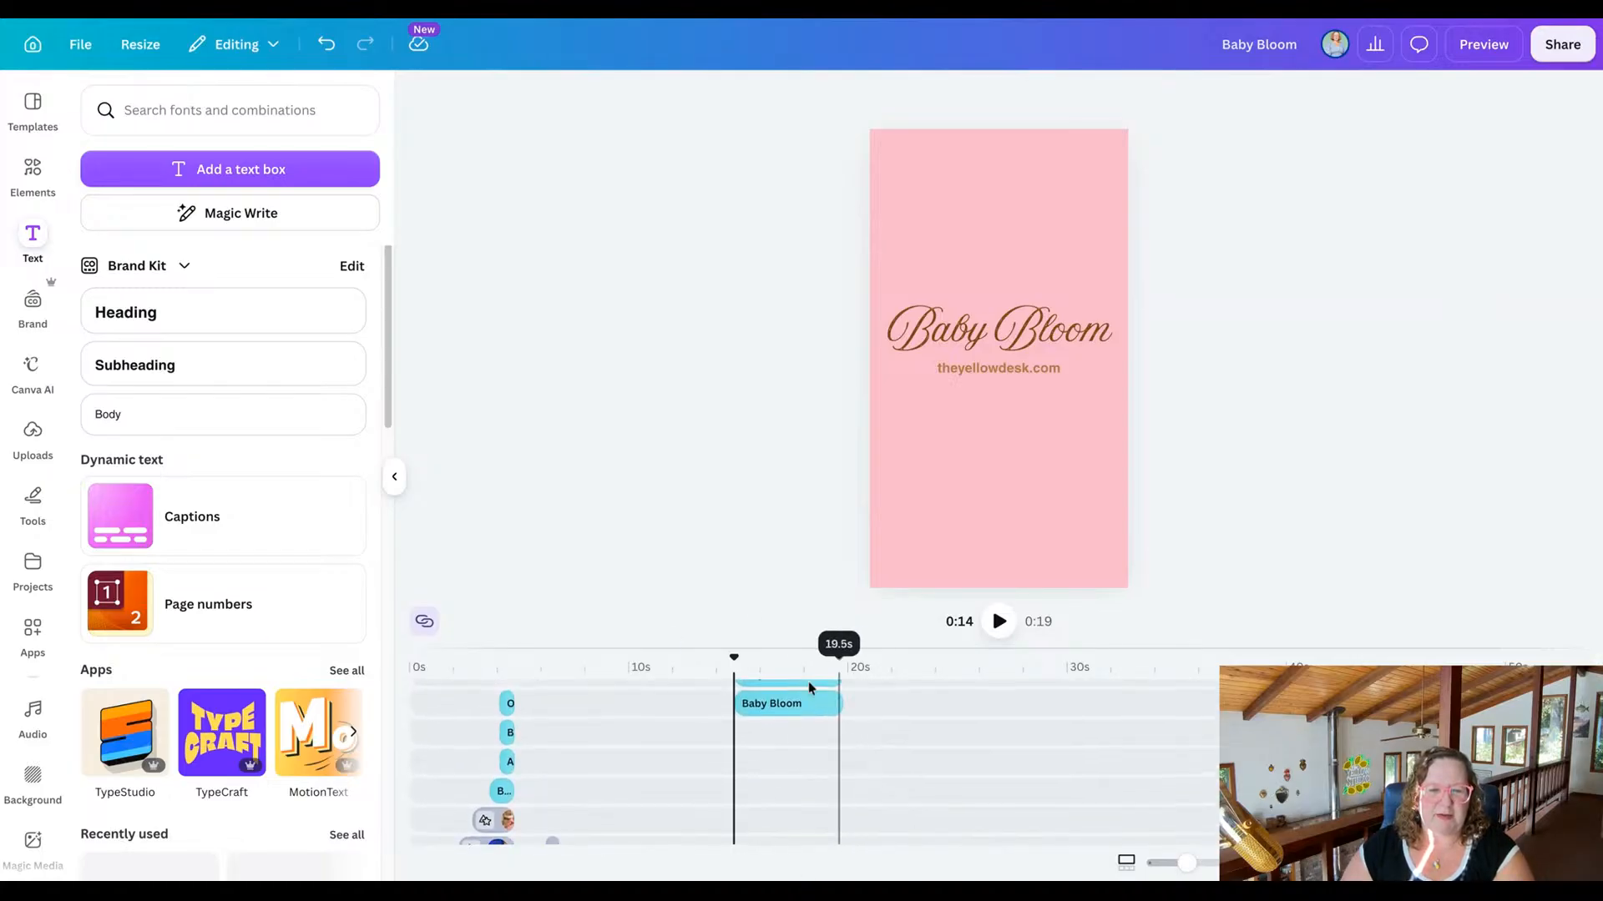
pyautogui.moveTo(765, 648); pyautogui.dragTo(780, 468)
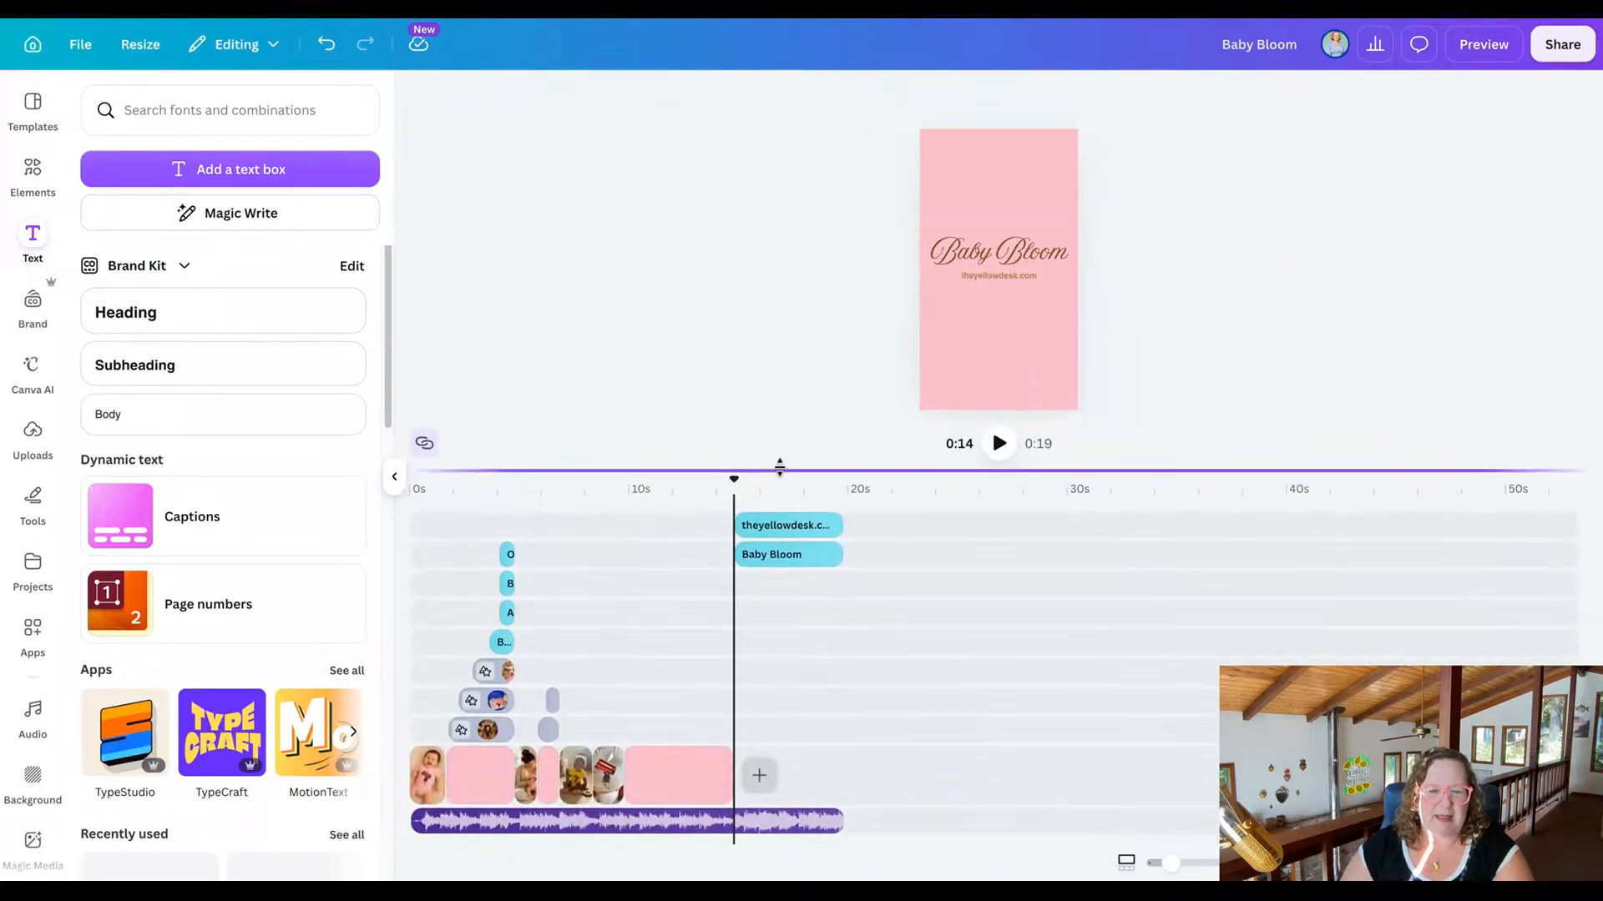
pyautogui.click(776, 527)
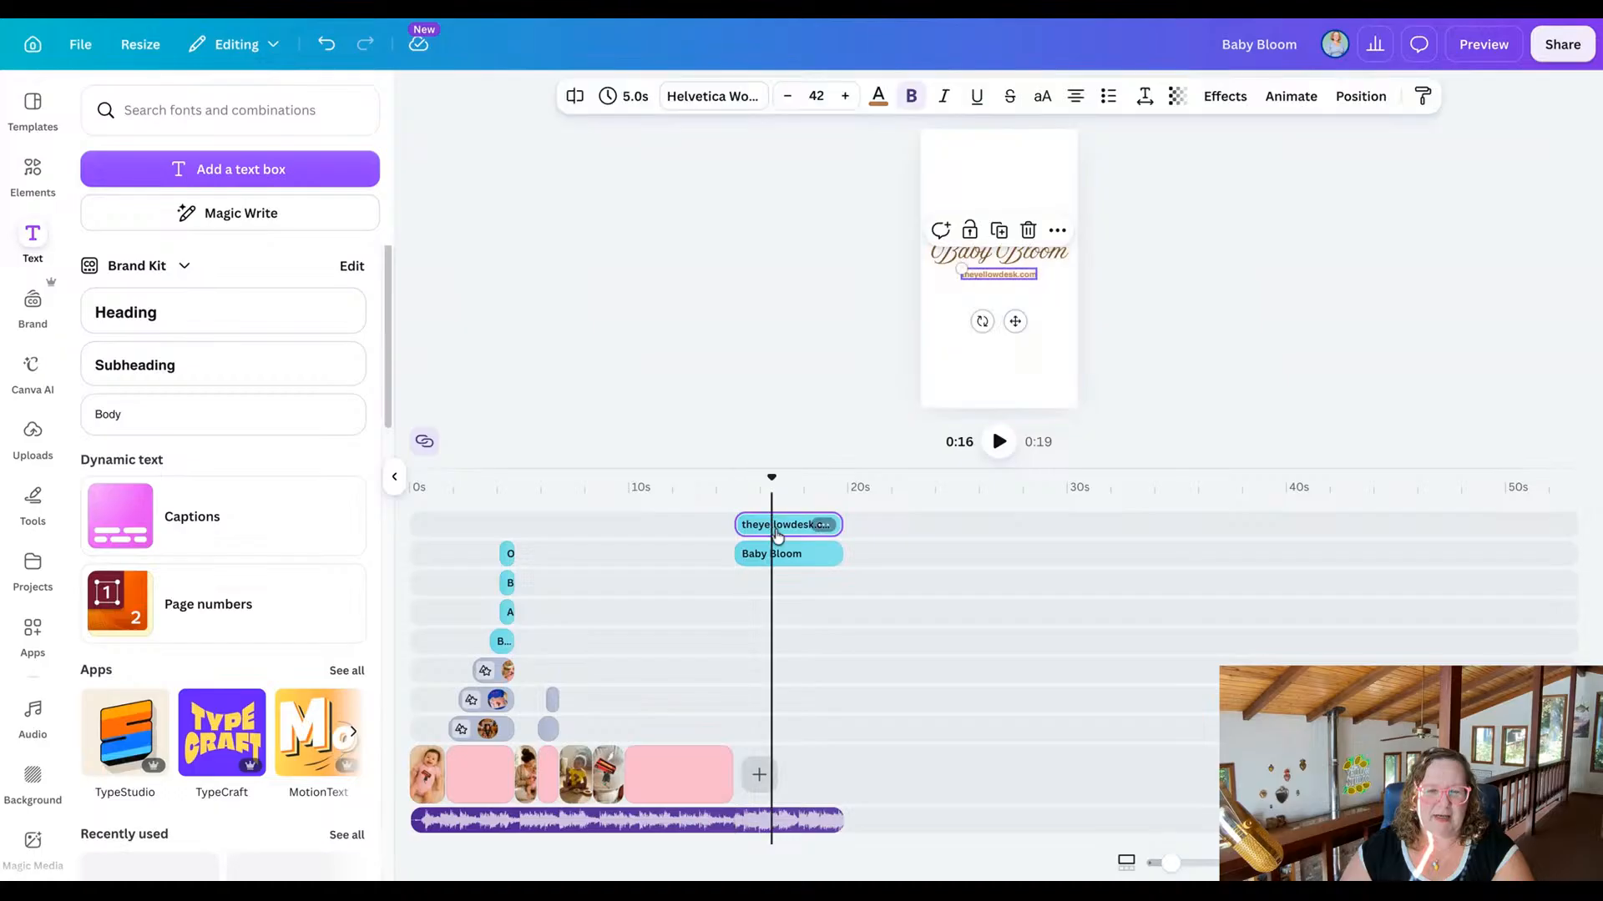
pyautogui.keyDown('shift'); pyautogui.click(781, 557); pyautogui.keyUp('shift')
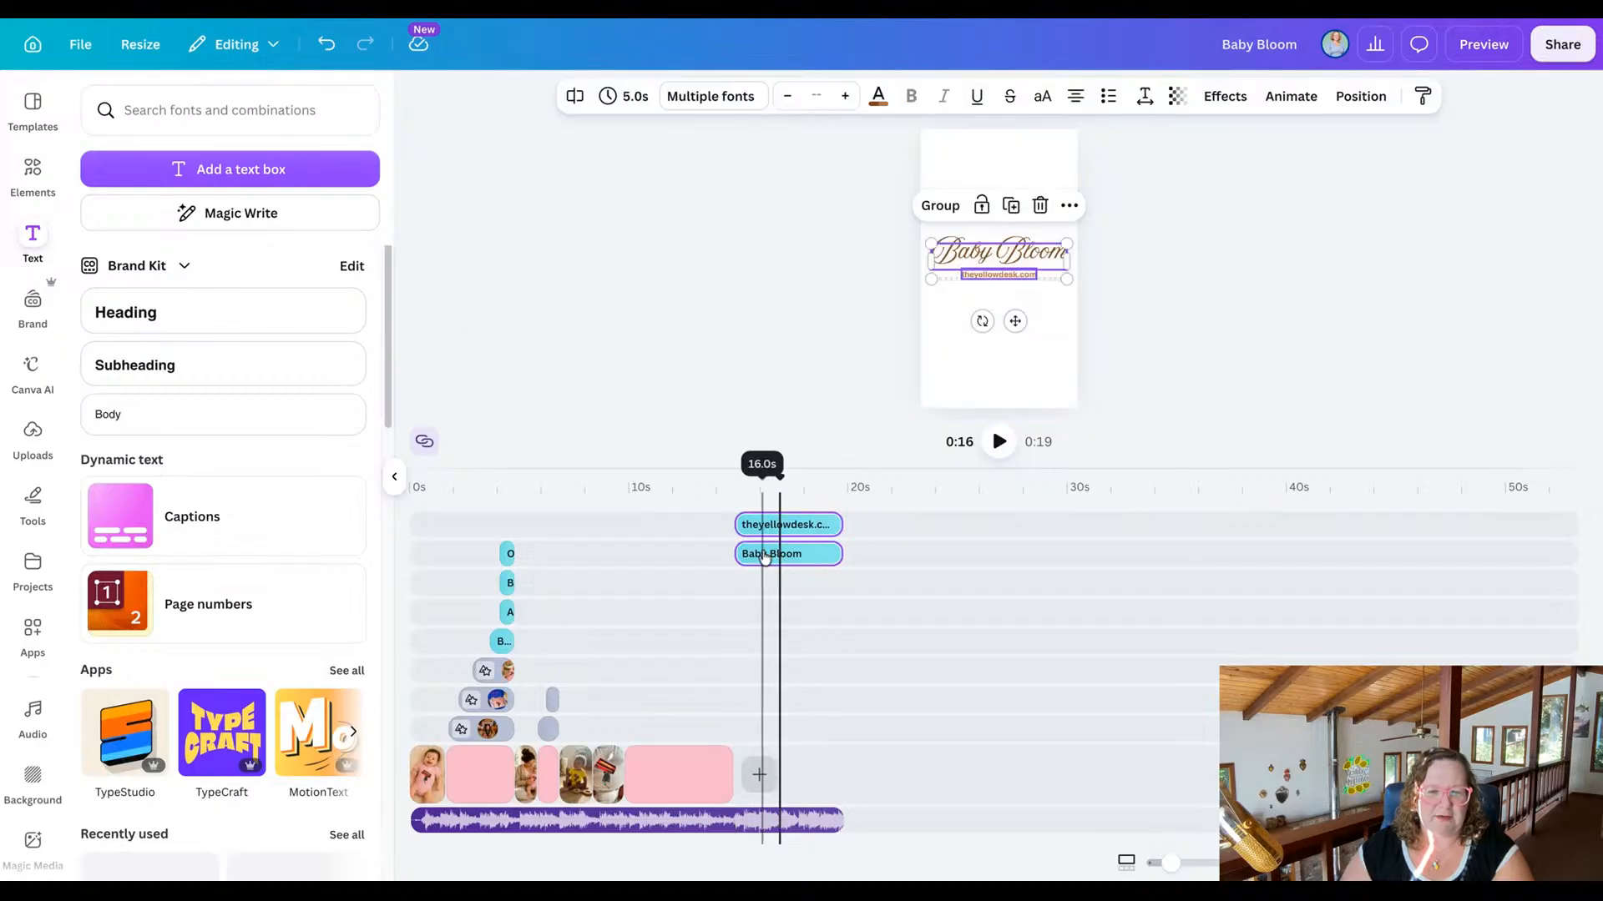
pyautogui.moveTo(768, 553); pyautogui.dragTo(653, 548)
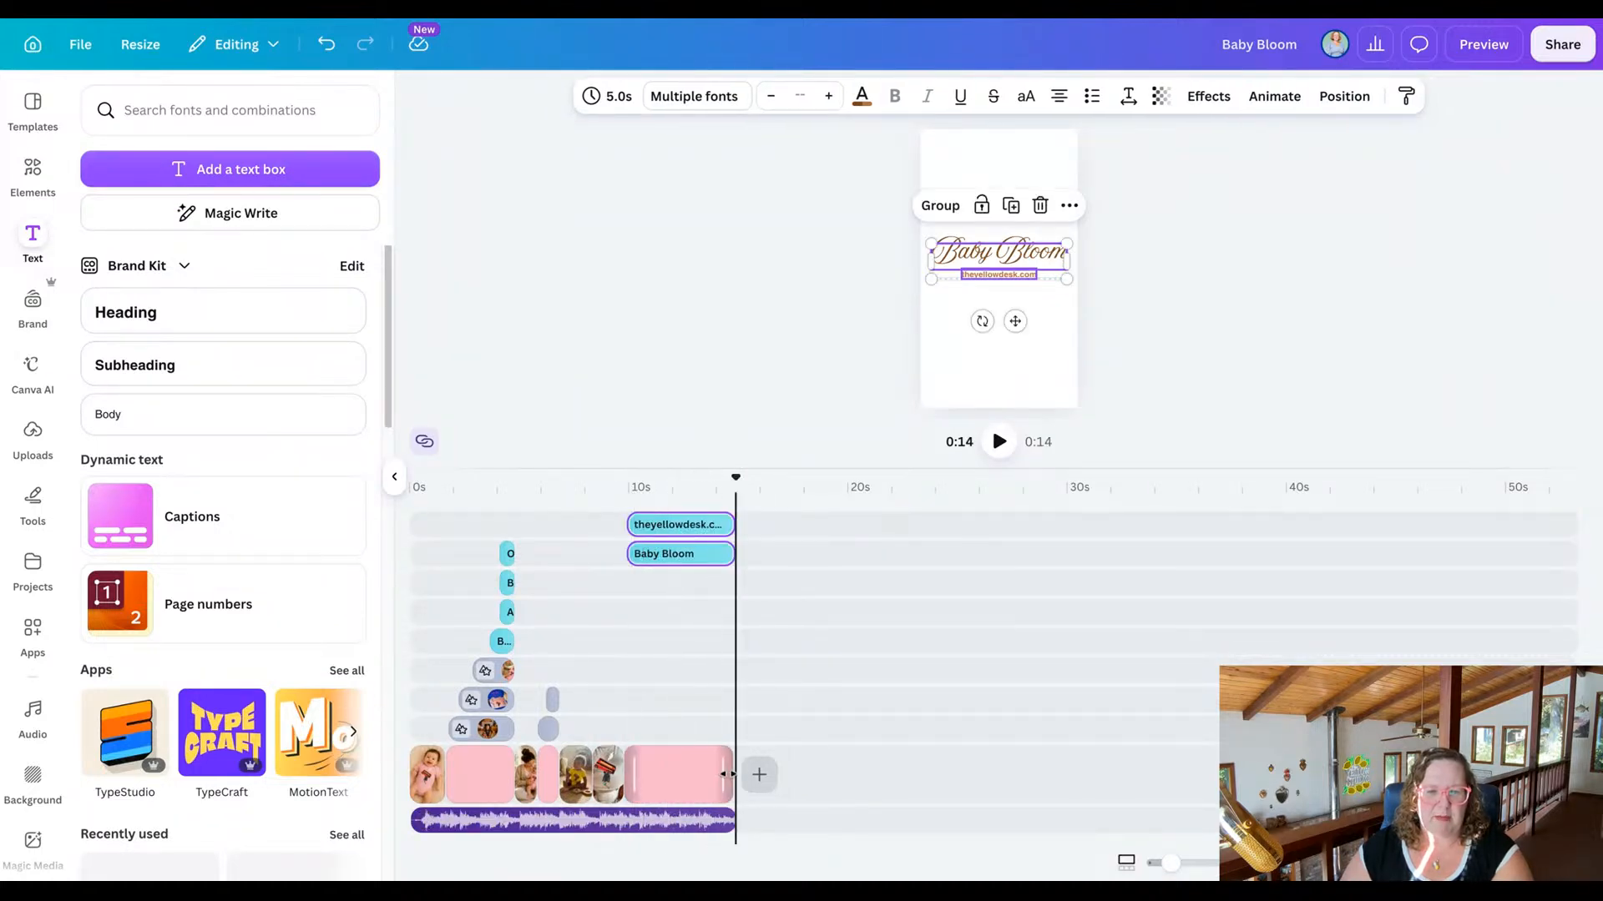
# Shorten the closing pink scene to 3.0 s and trim the My Lazy Afternoon audio to 12.7 s so it ends with it.
pyautogui.moveTo(723, 774); pyautogui.dragTo(677, 773)
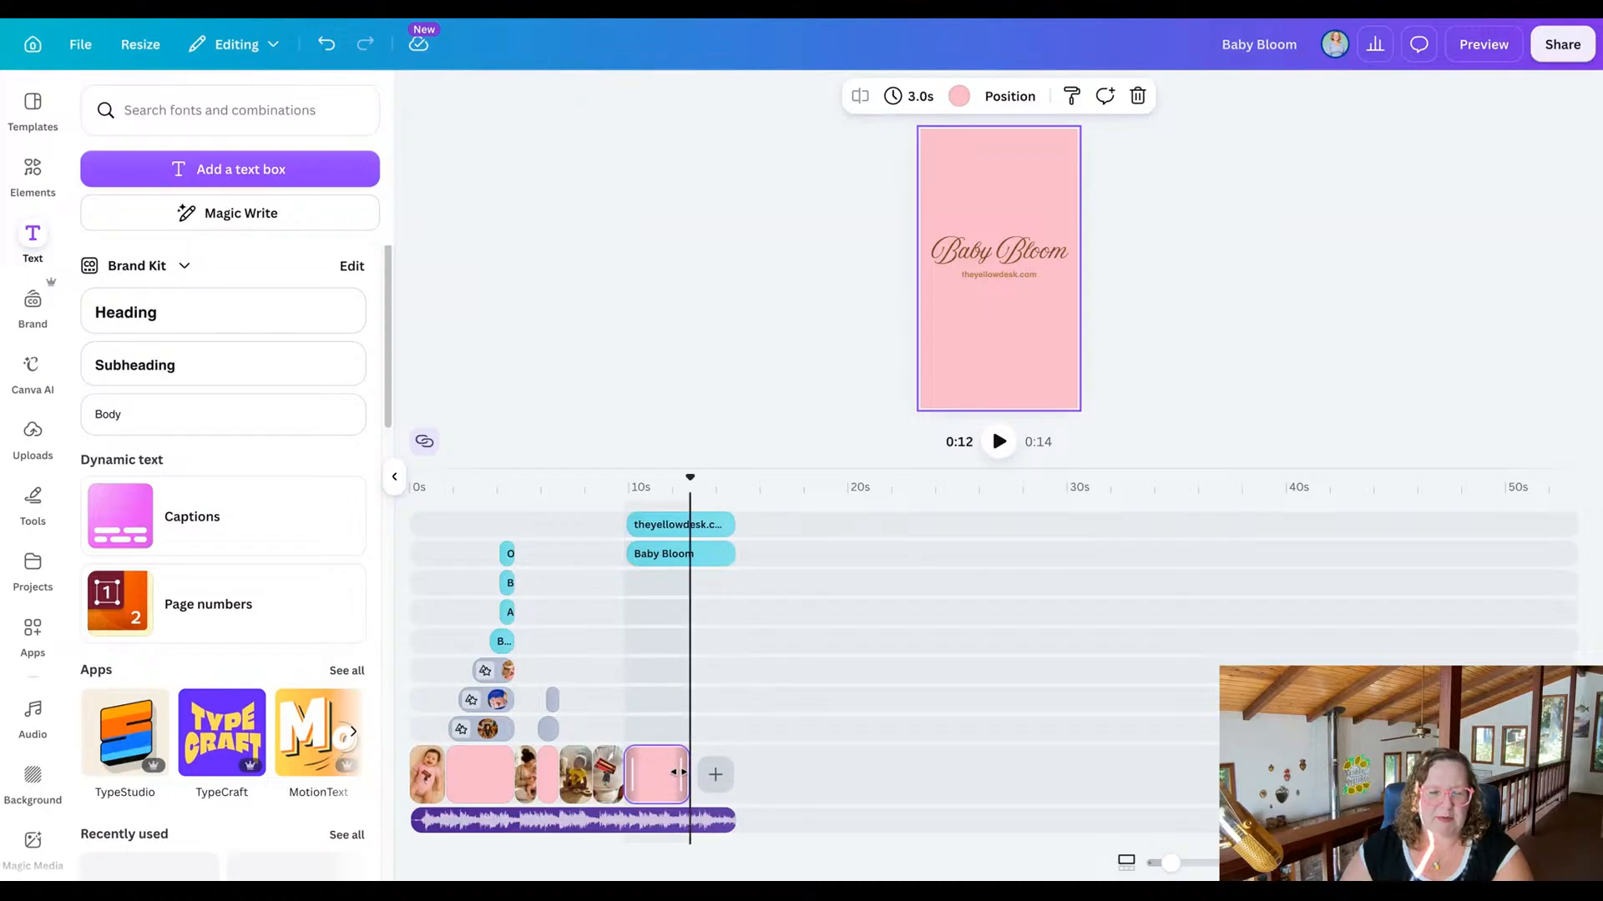
pyautogui.click(712, 817)
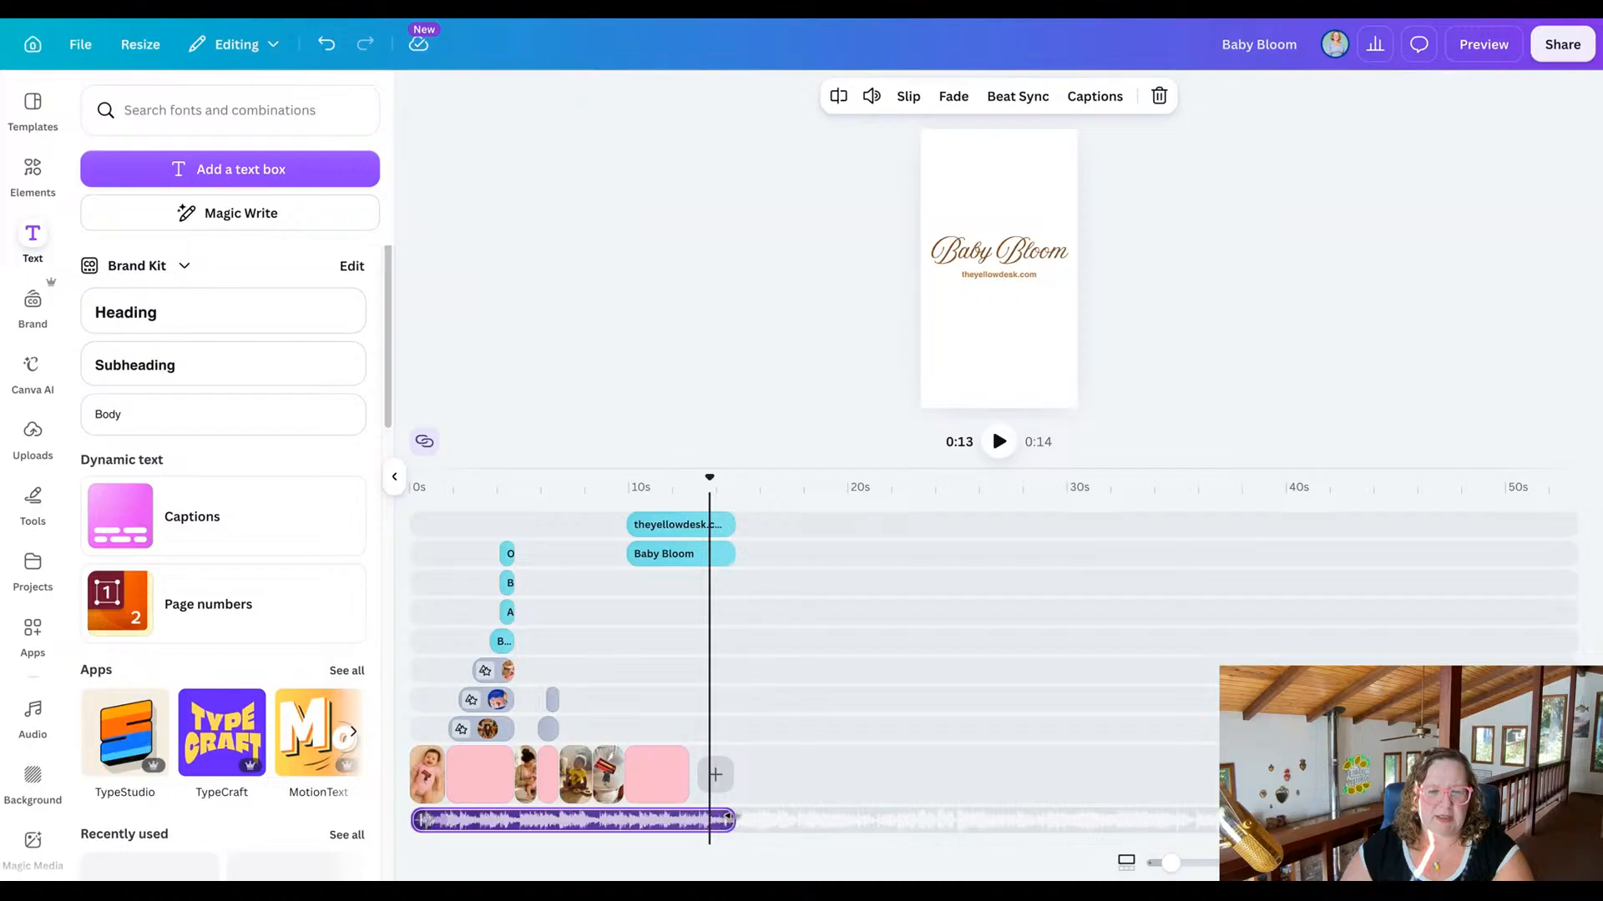
pyautogui.moveTo(734, 819); pyautogui.dragTo(690, 818)
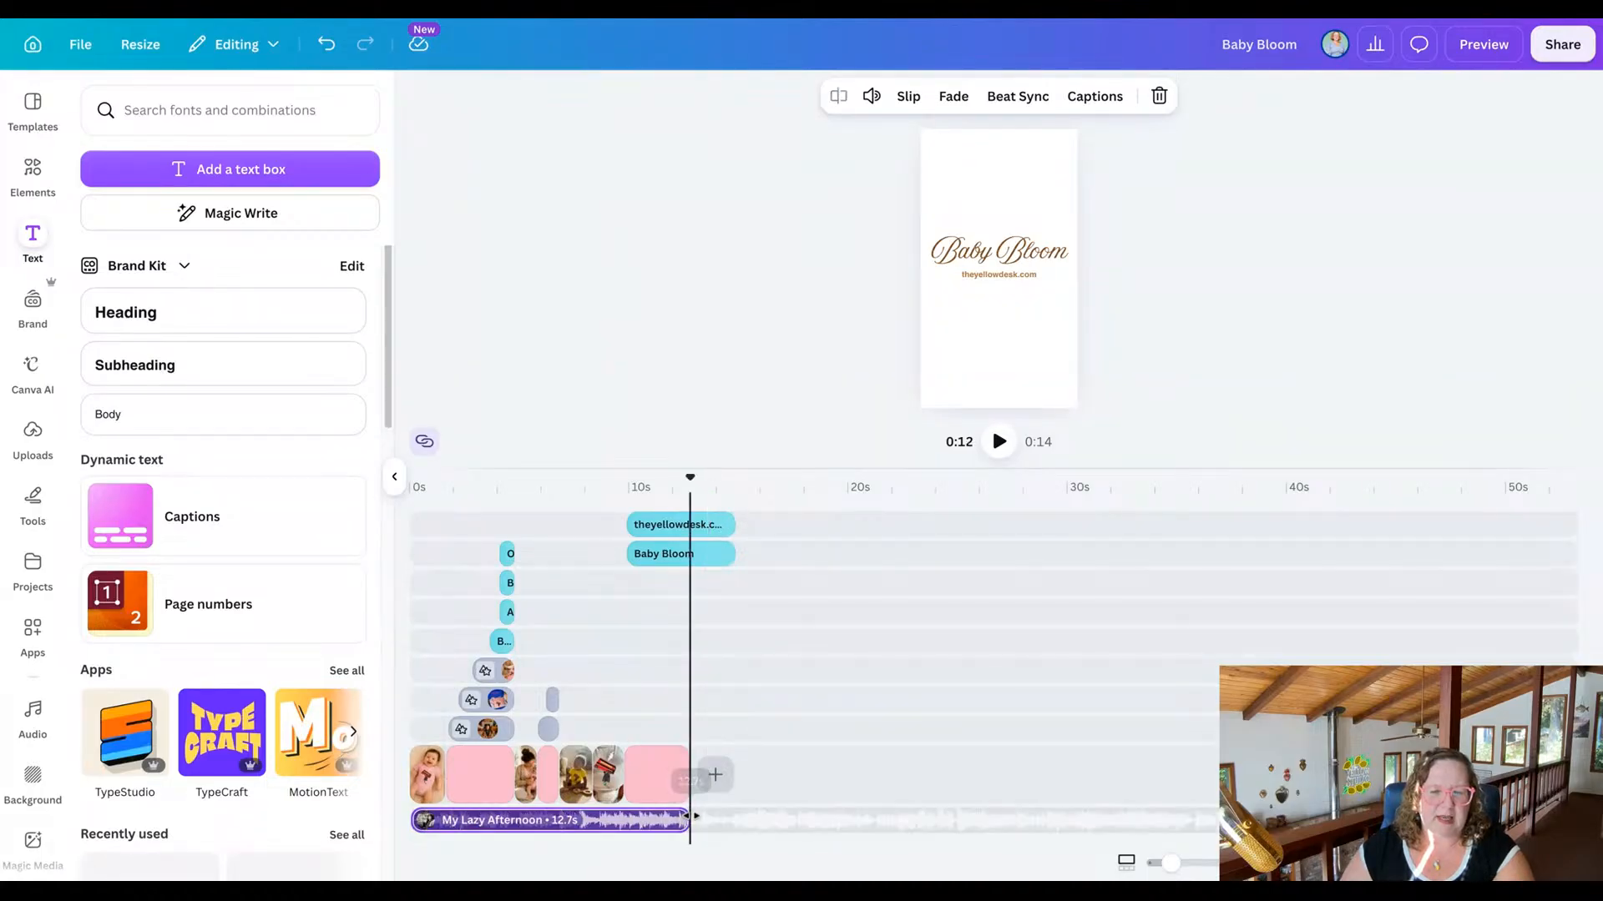
# Trim both closing text clips together to 2.9 s so they end with the pink scene.
pyautogui.click(683, 557)
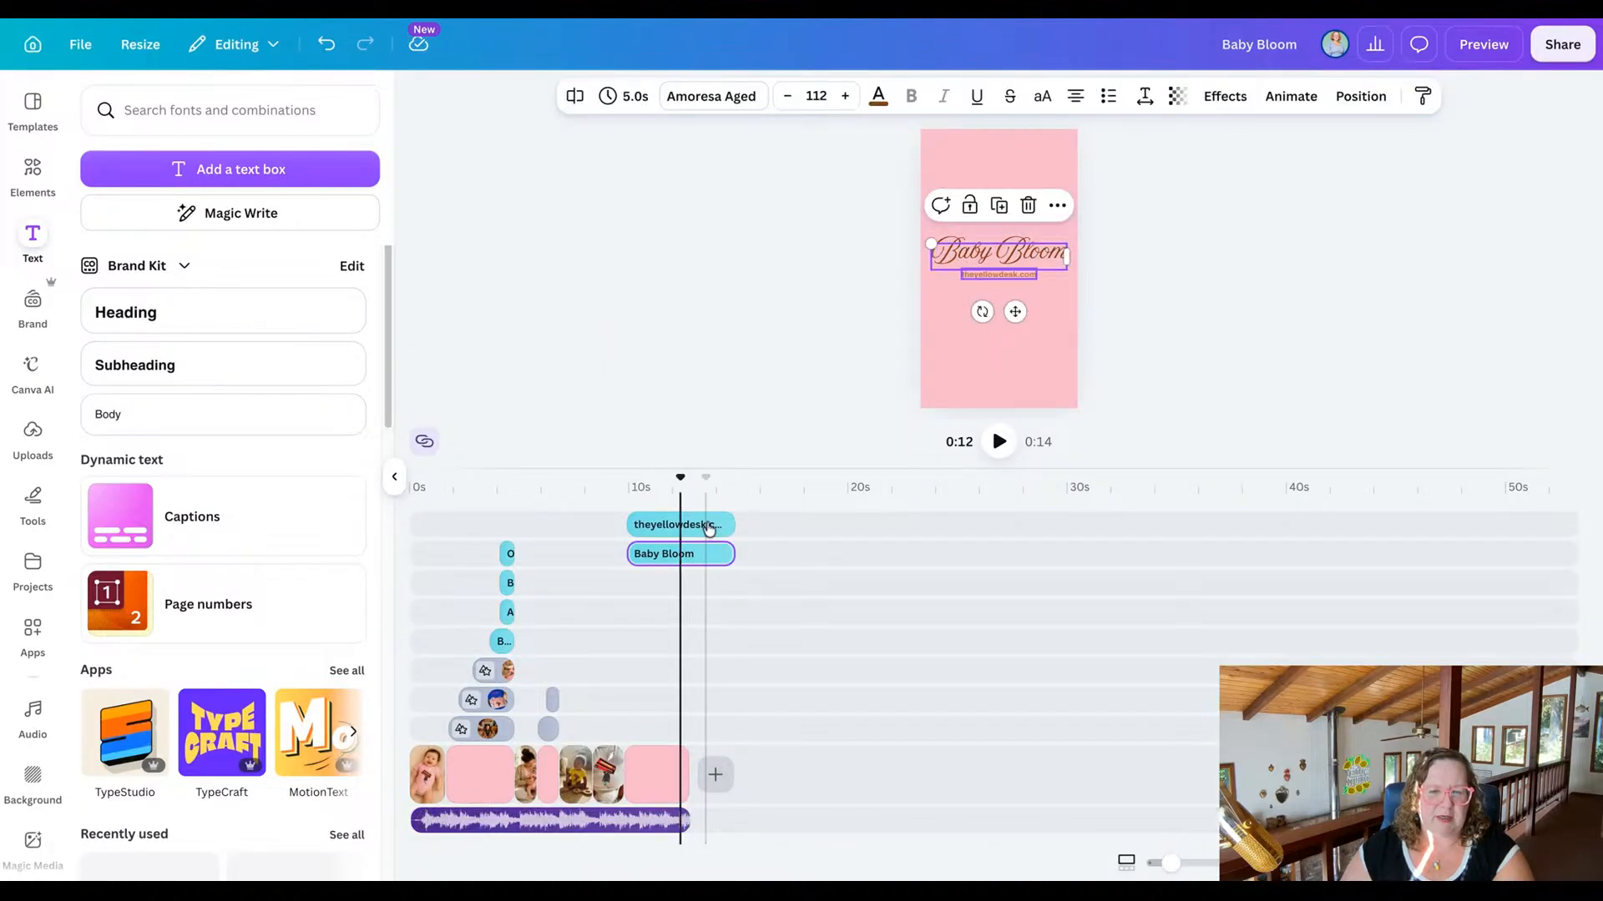
pyautogui.keyDown('shift'); pyautogui.click(705, 524); pyautogui.keyUp('shift')
pyautogui.moveTo(733, 552); pyautogui.dragTo(704, 553)
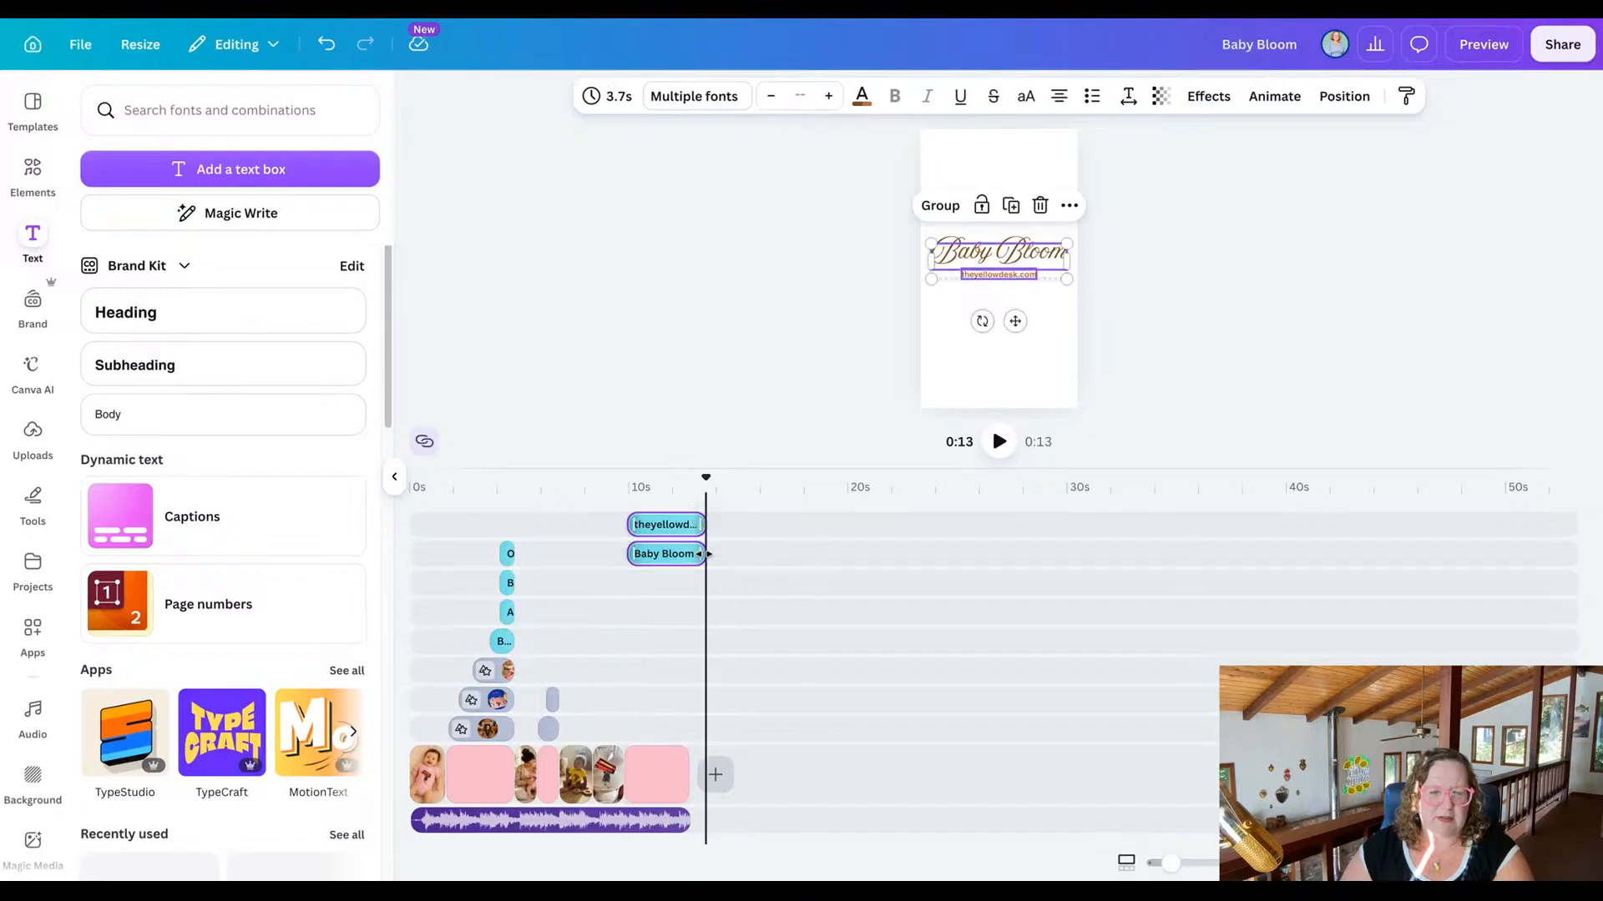
pyautogui.moveTo(706, 476); pyautogui.dragTo(683, 477)
pyautogui.click(692, 554)
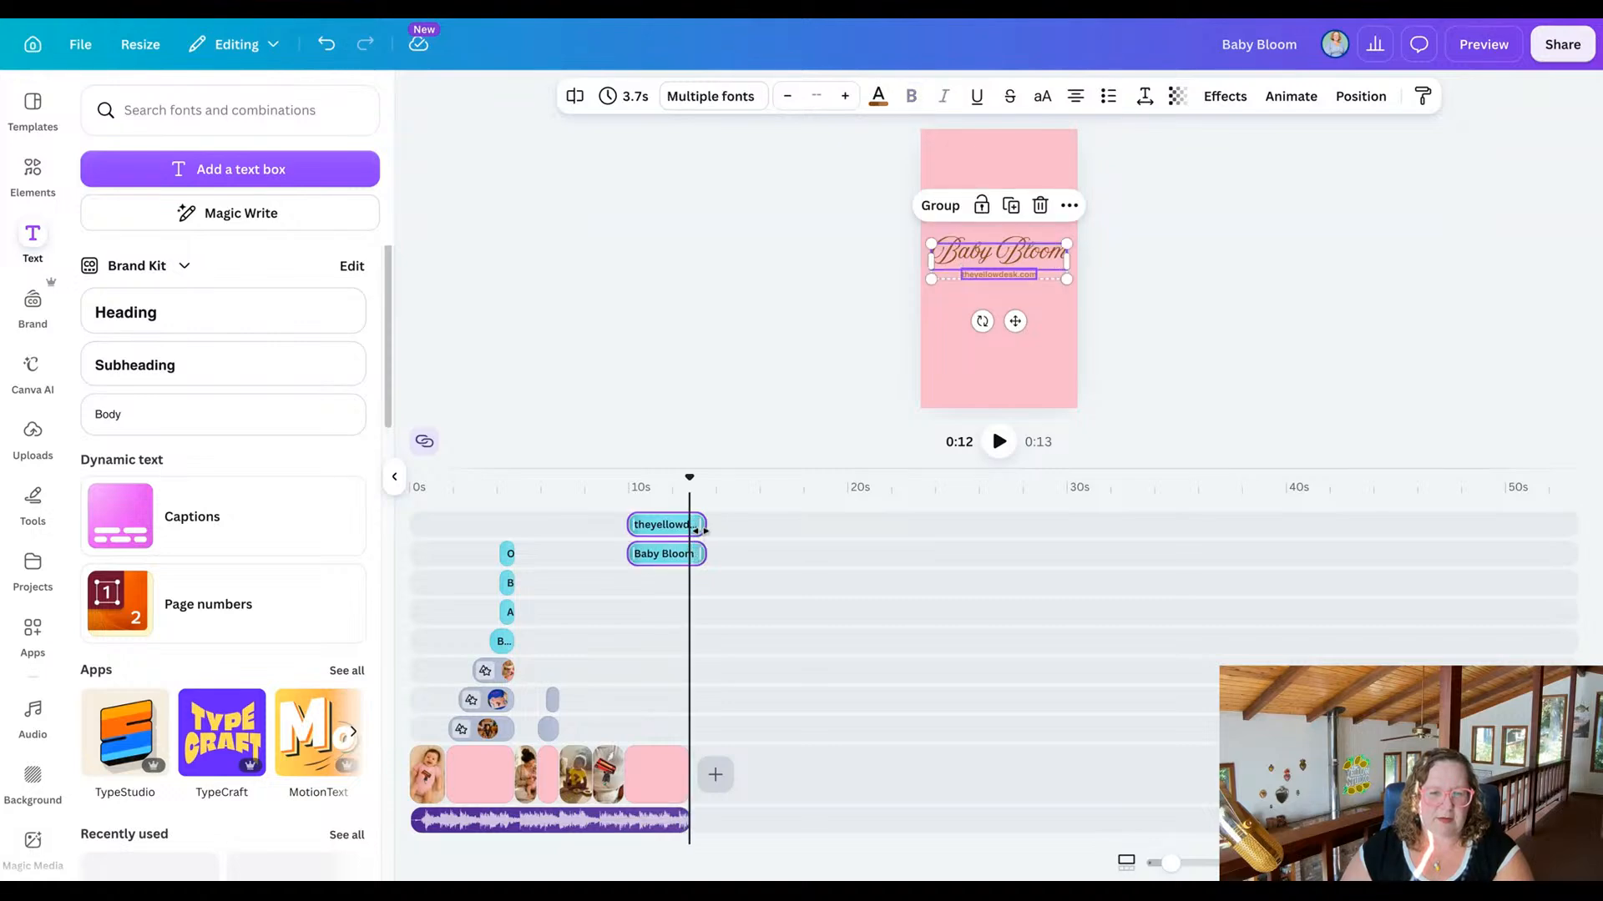
pyautogui.moveTo(700, 530); pyautogui.dragTo(664, 473)
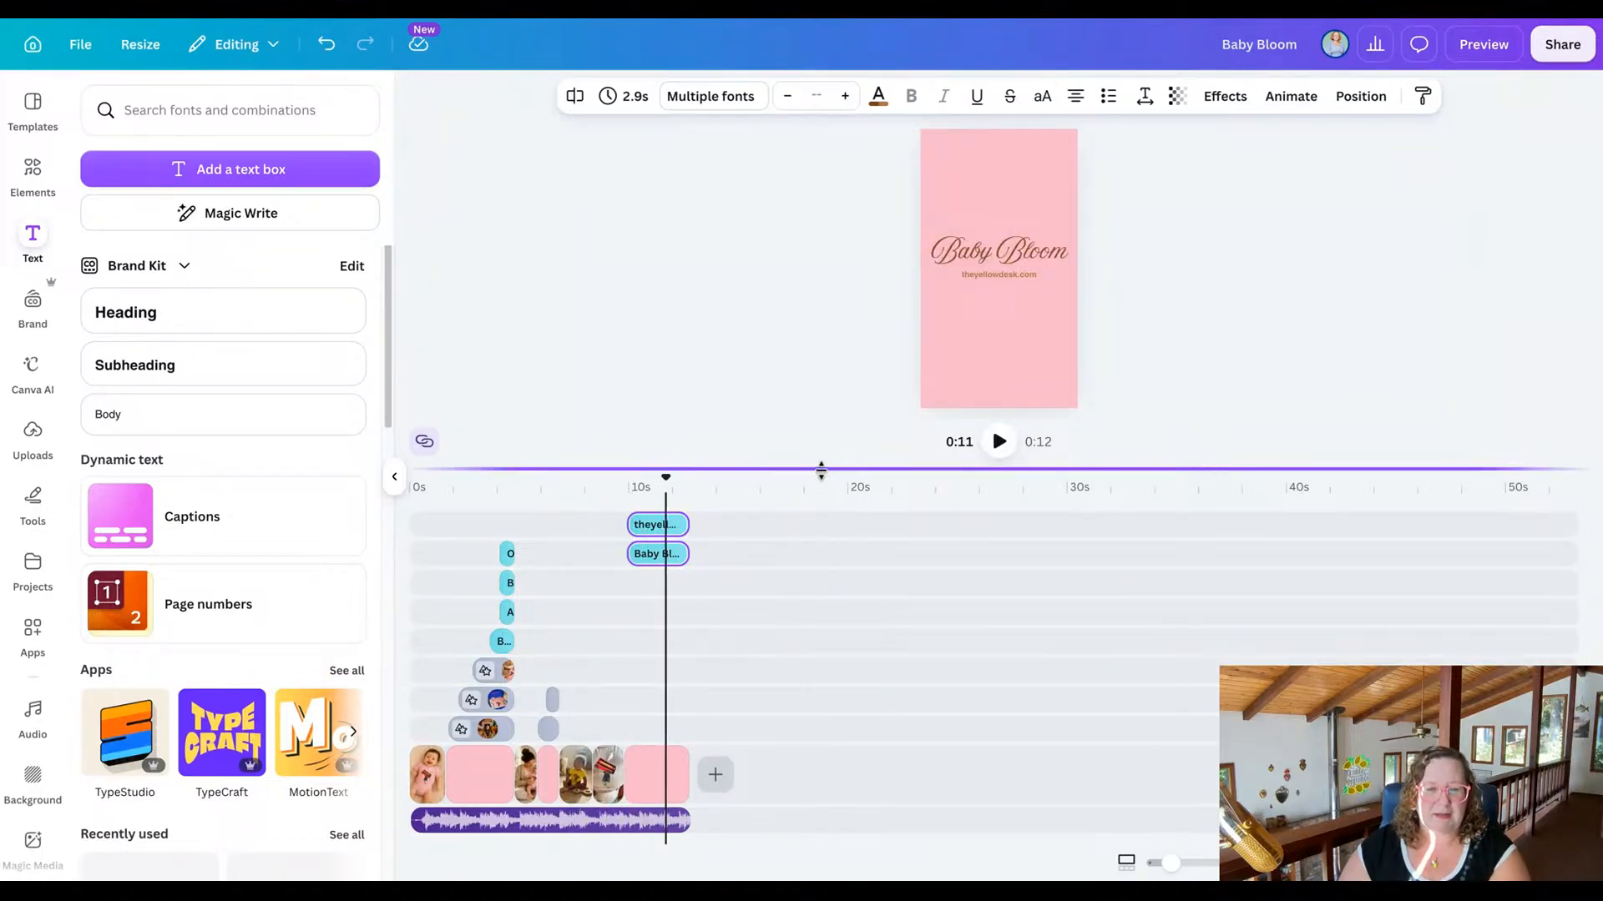
# Apply the Skate animation to the closing scene's Baby Bloom heading, on enter only.
pyautogui.moveTo(821, 472); pyautogui.dragTo(834, 706)
pyautogui.click(748, 458)
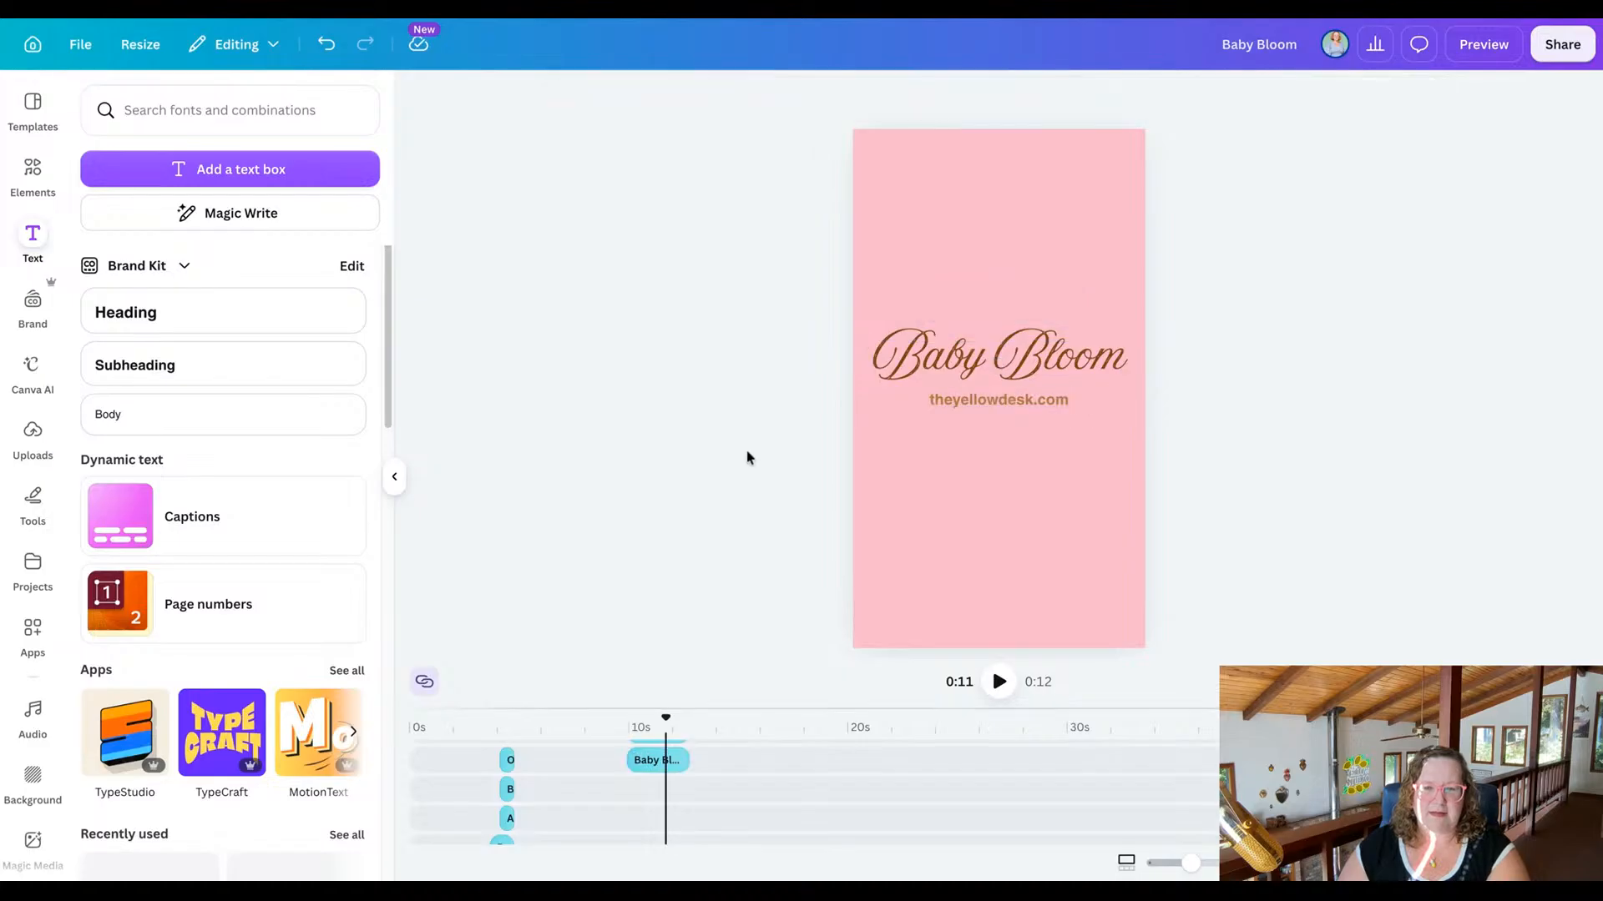
pyautogui.click(992, 341)
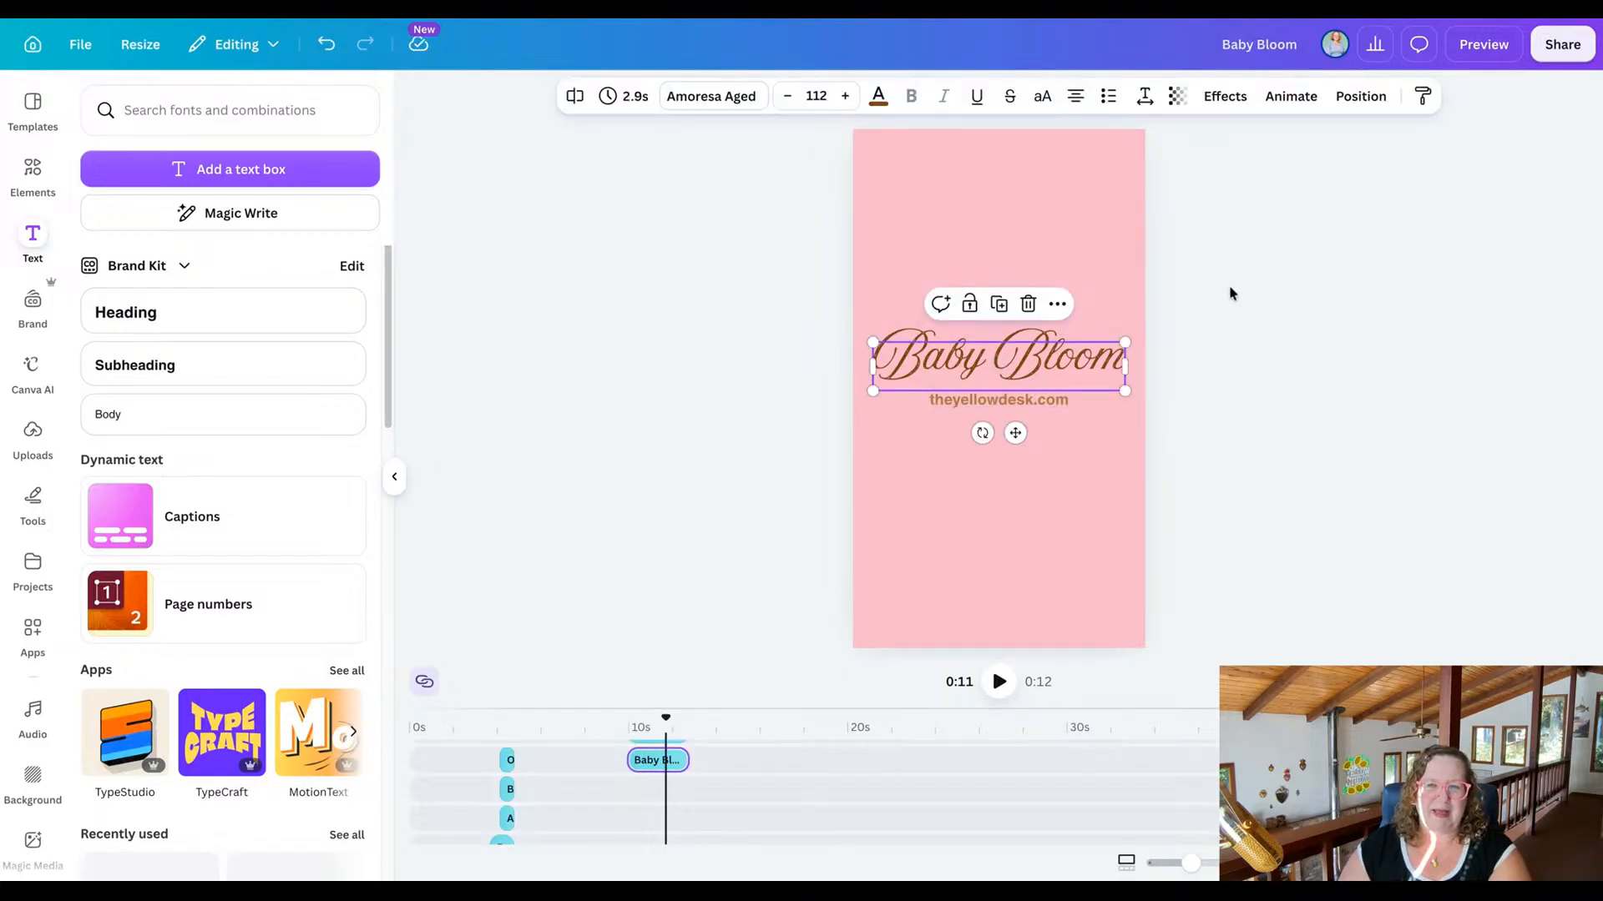
pyautogui.click(1292, 96)
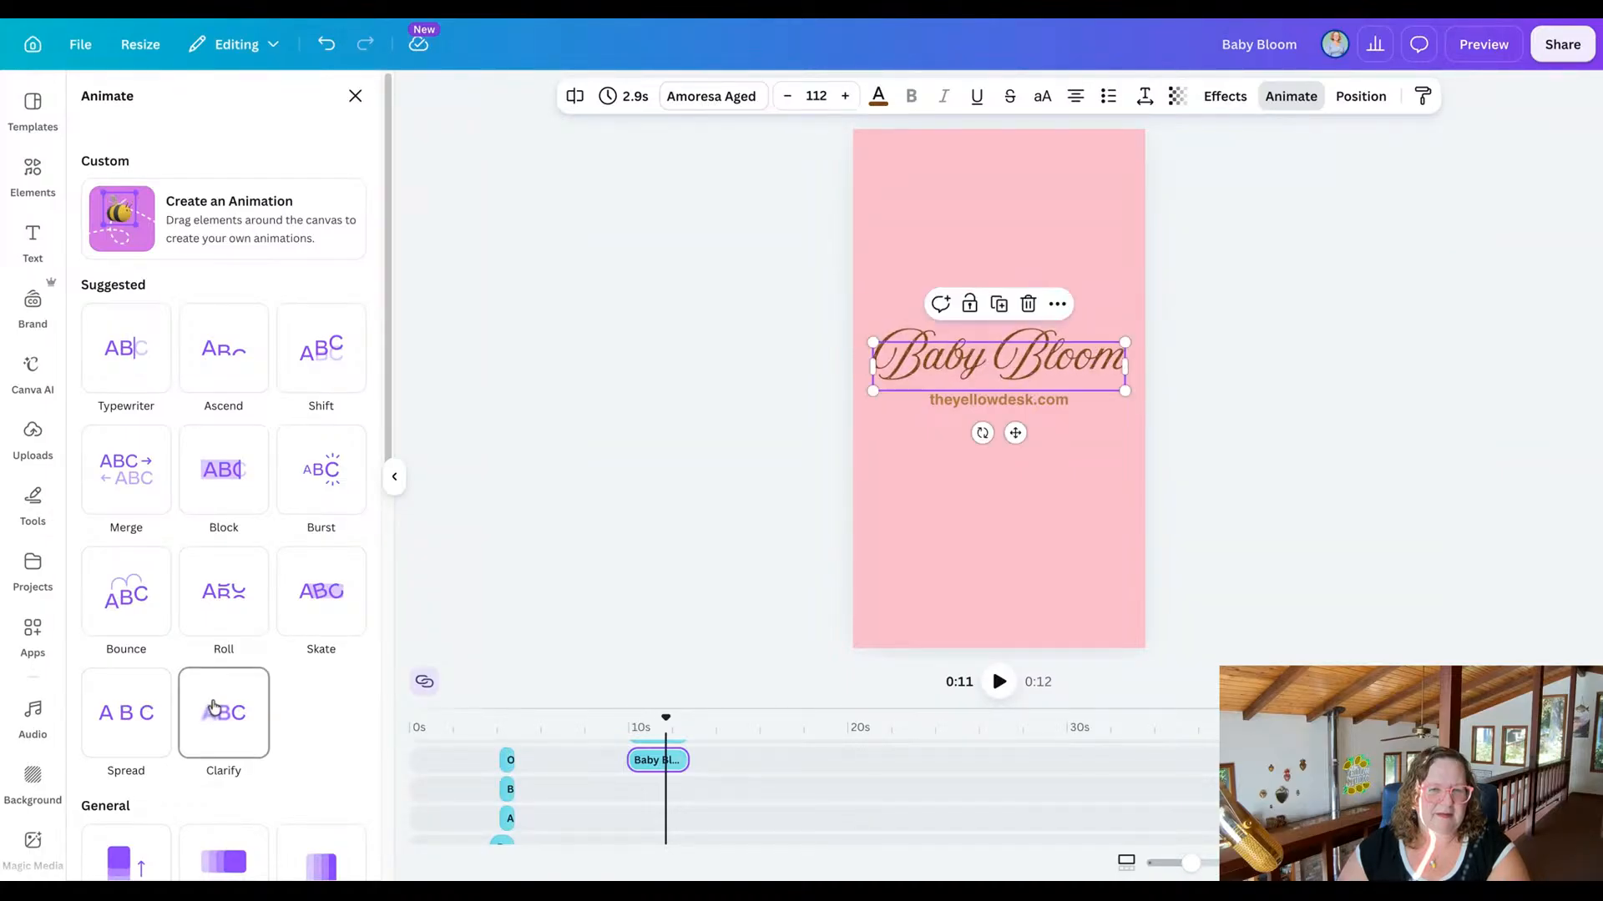
pyautogui.click(332, 599)
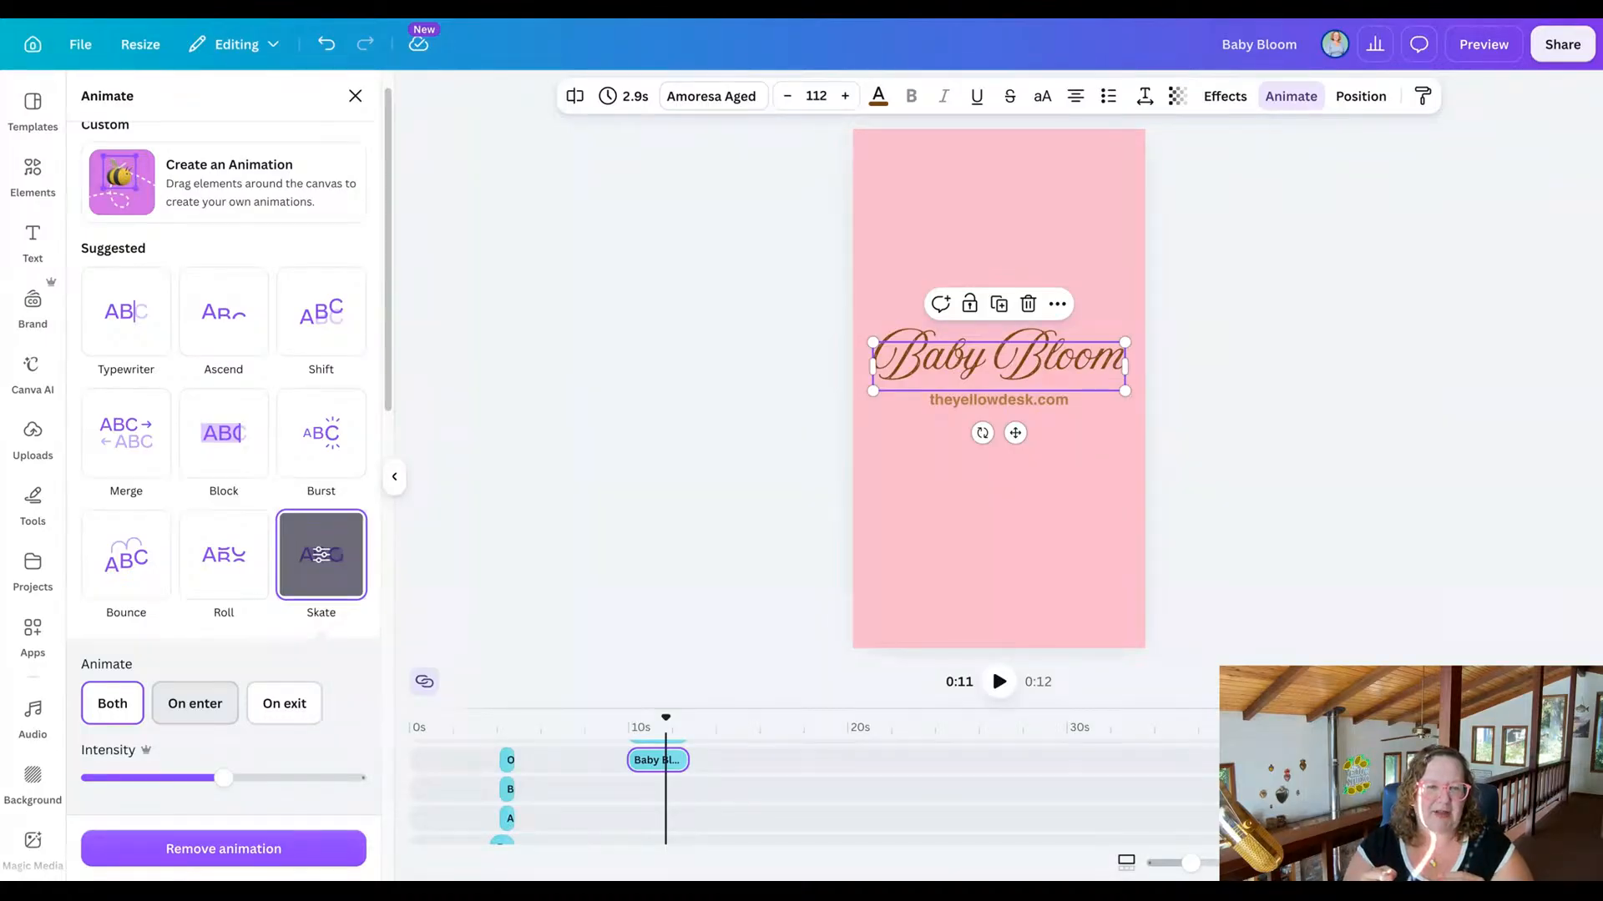
pyautogui.click(195, 704)
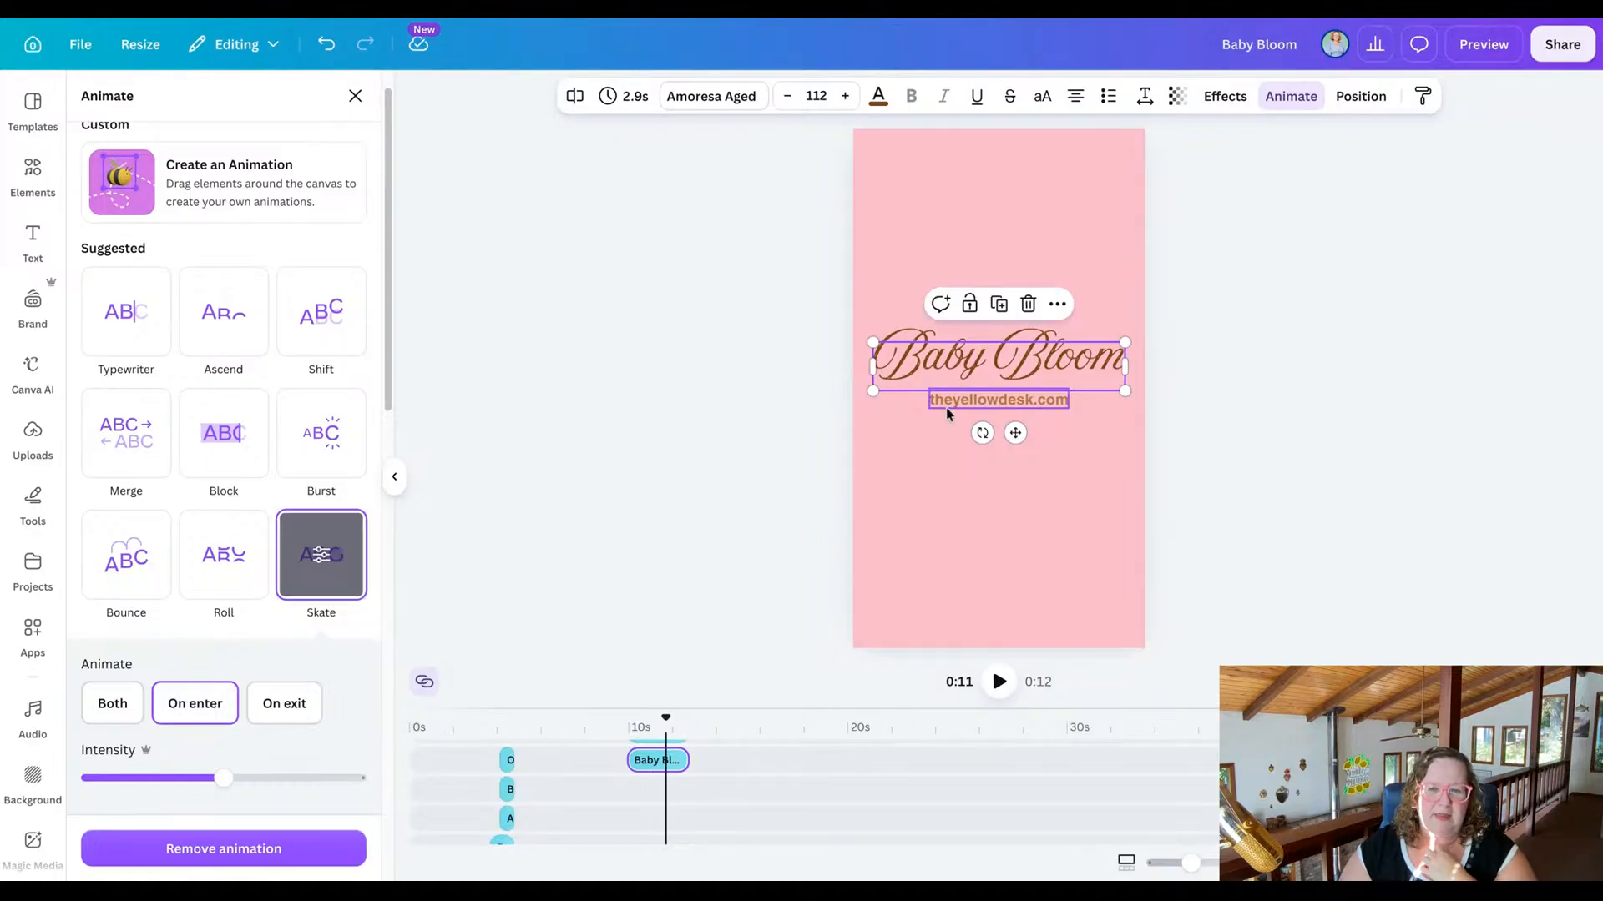
pyautogui.press('Escape')
pyautogui.press('Escape')
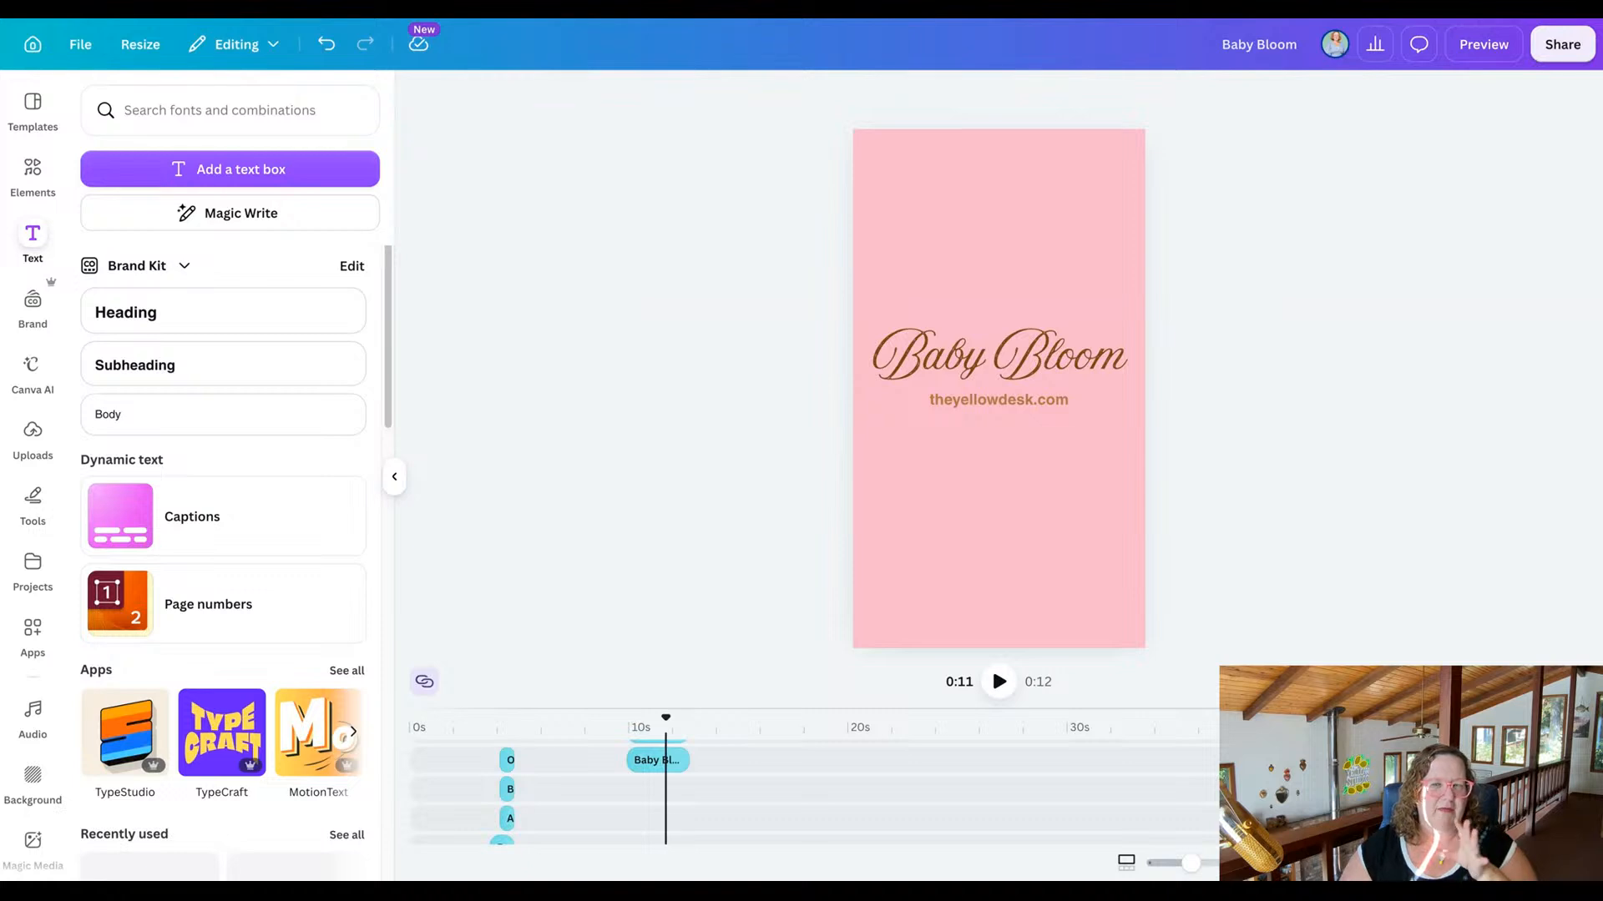
# Preview the whole reel and return to the editor.
pyautogui.click(1481, 58)
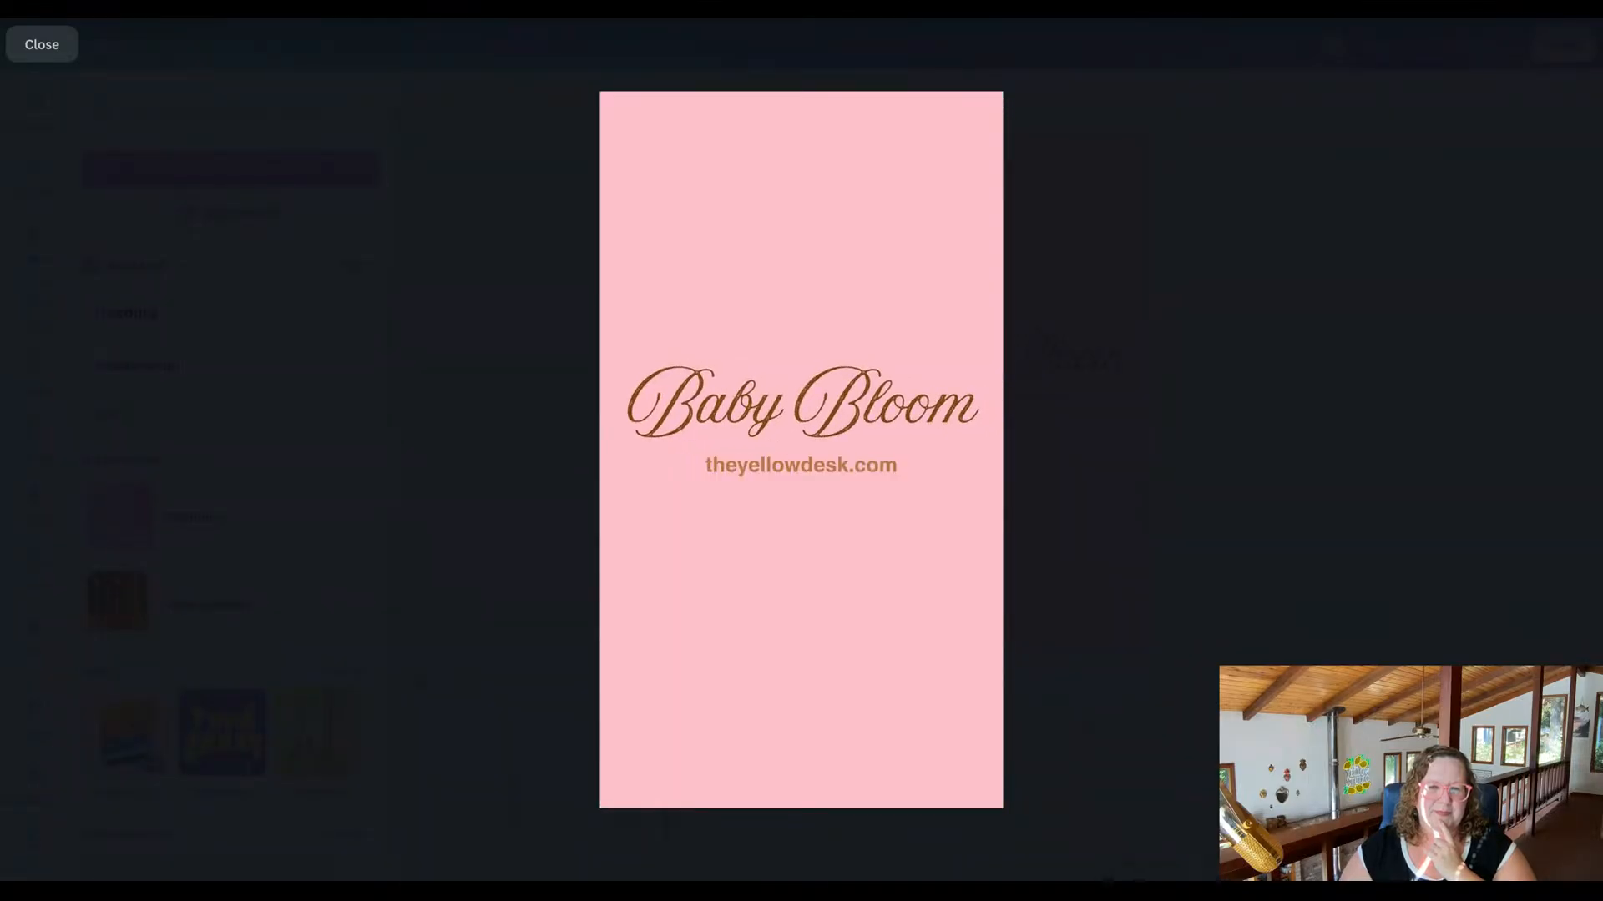
pyautogui.click(65, 50)
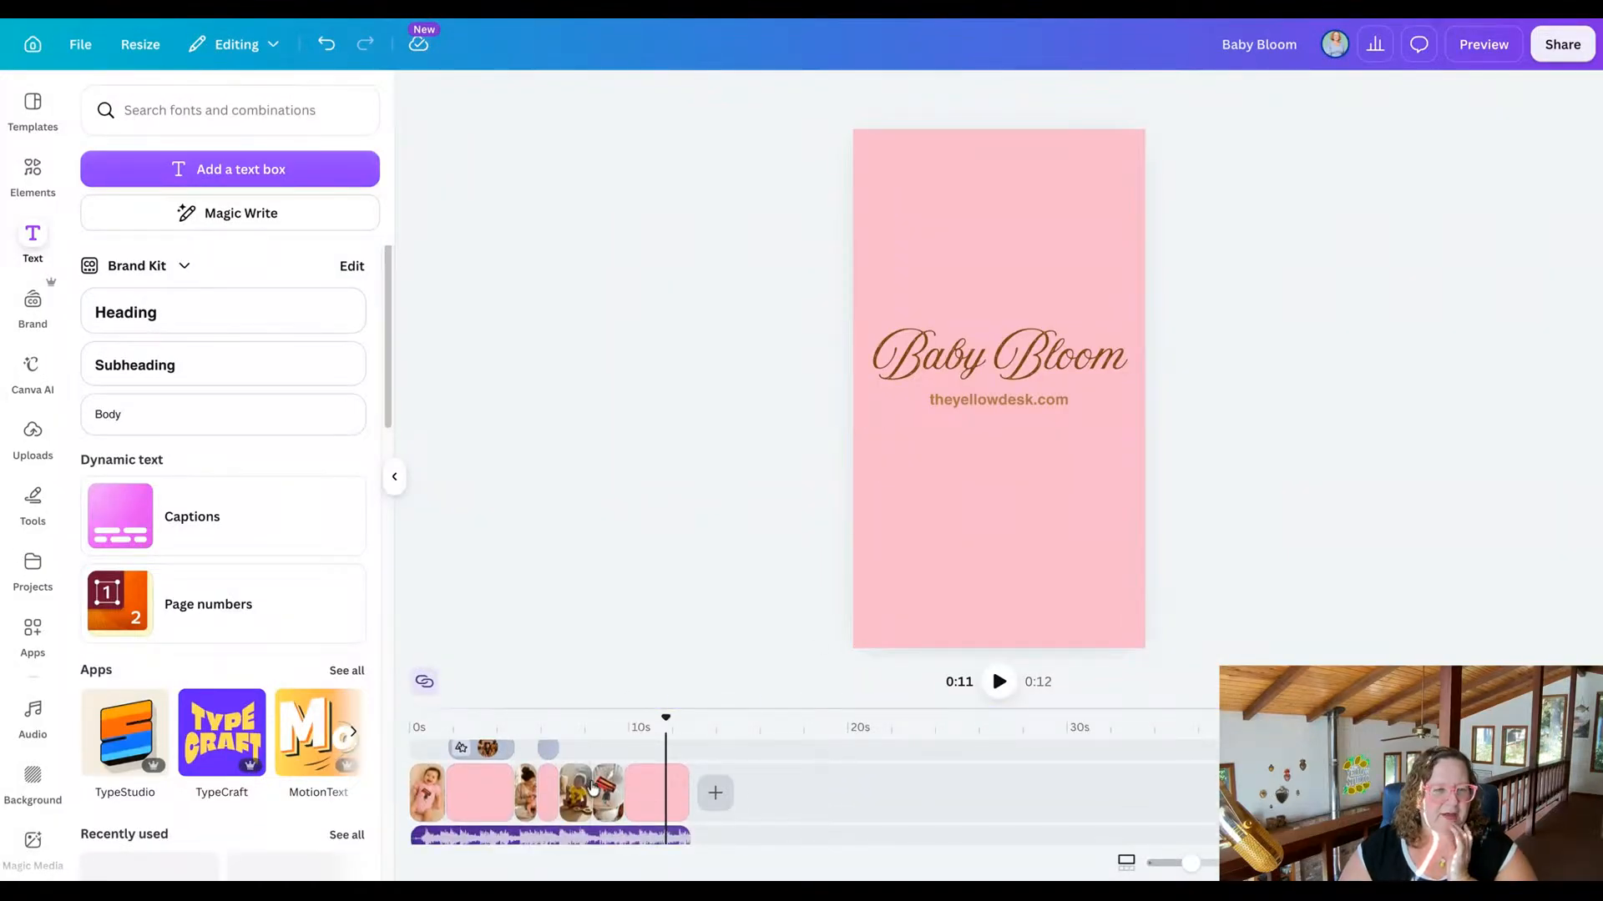
# Swap the two baby clips before the closing scene using The Yellow Boutique videos: grey onesie by the wicker chair first, yellow onesie second.
pyautogui.click(574, 791)
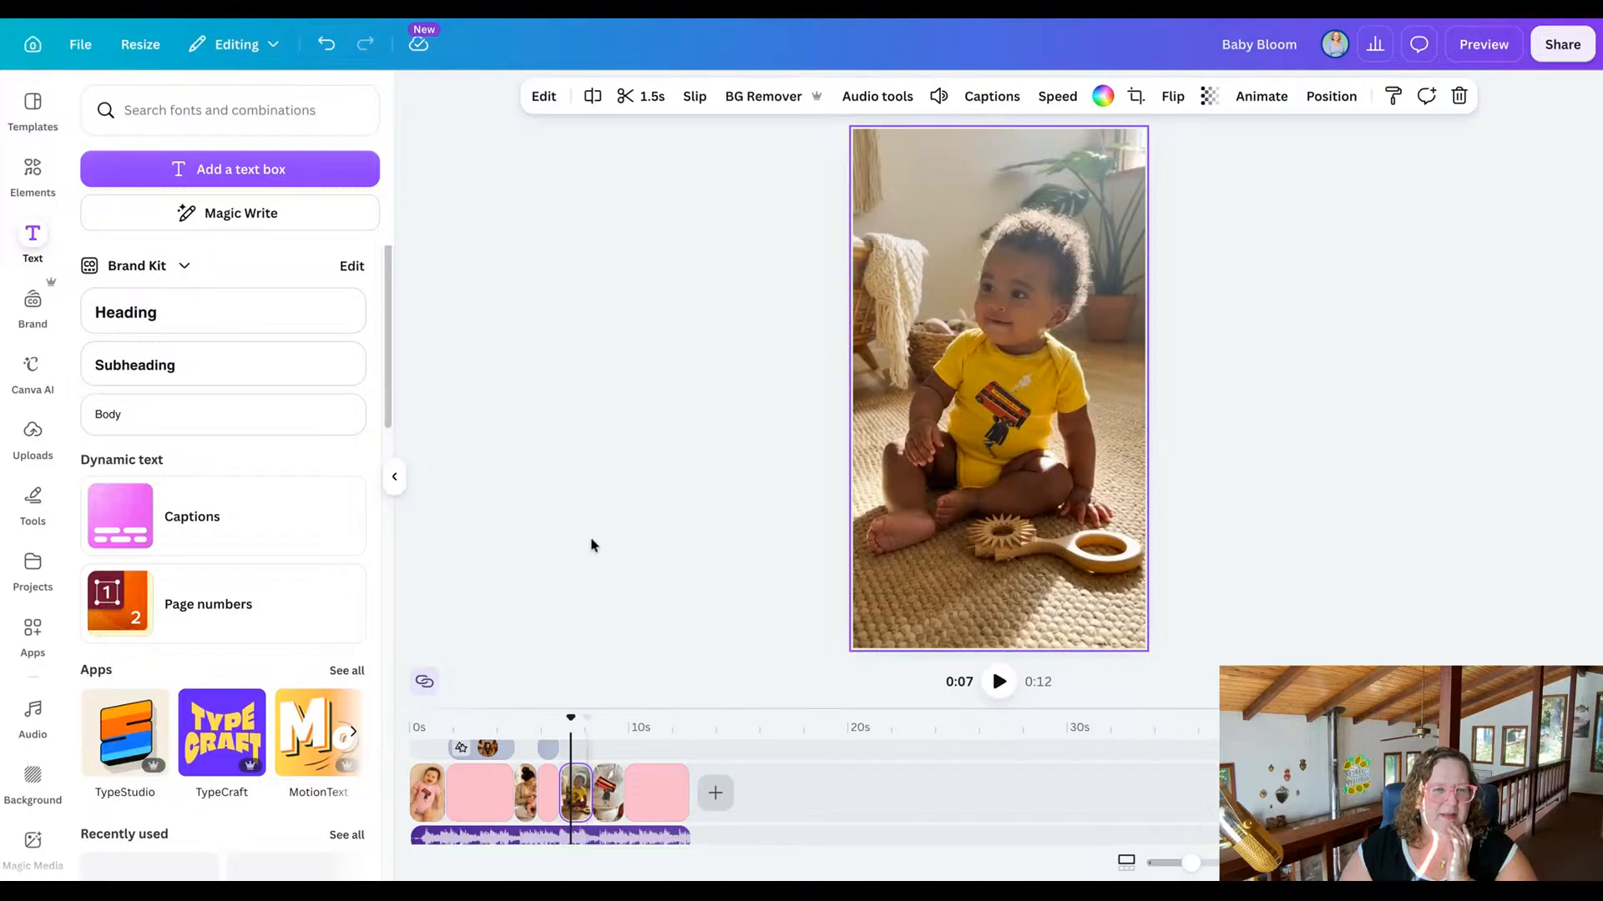
pyautogui.click(33, 442)
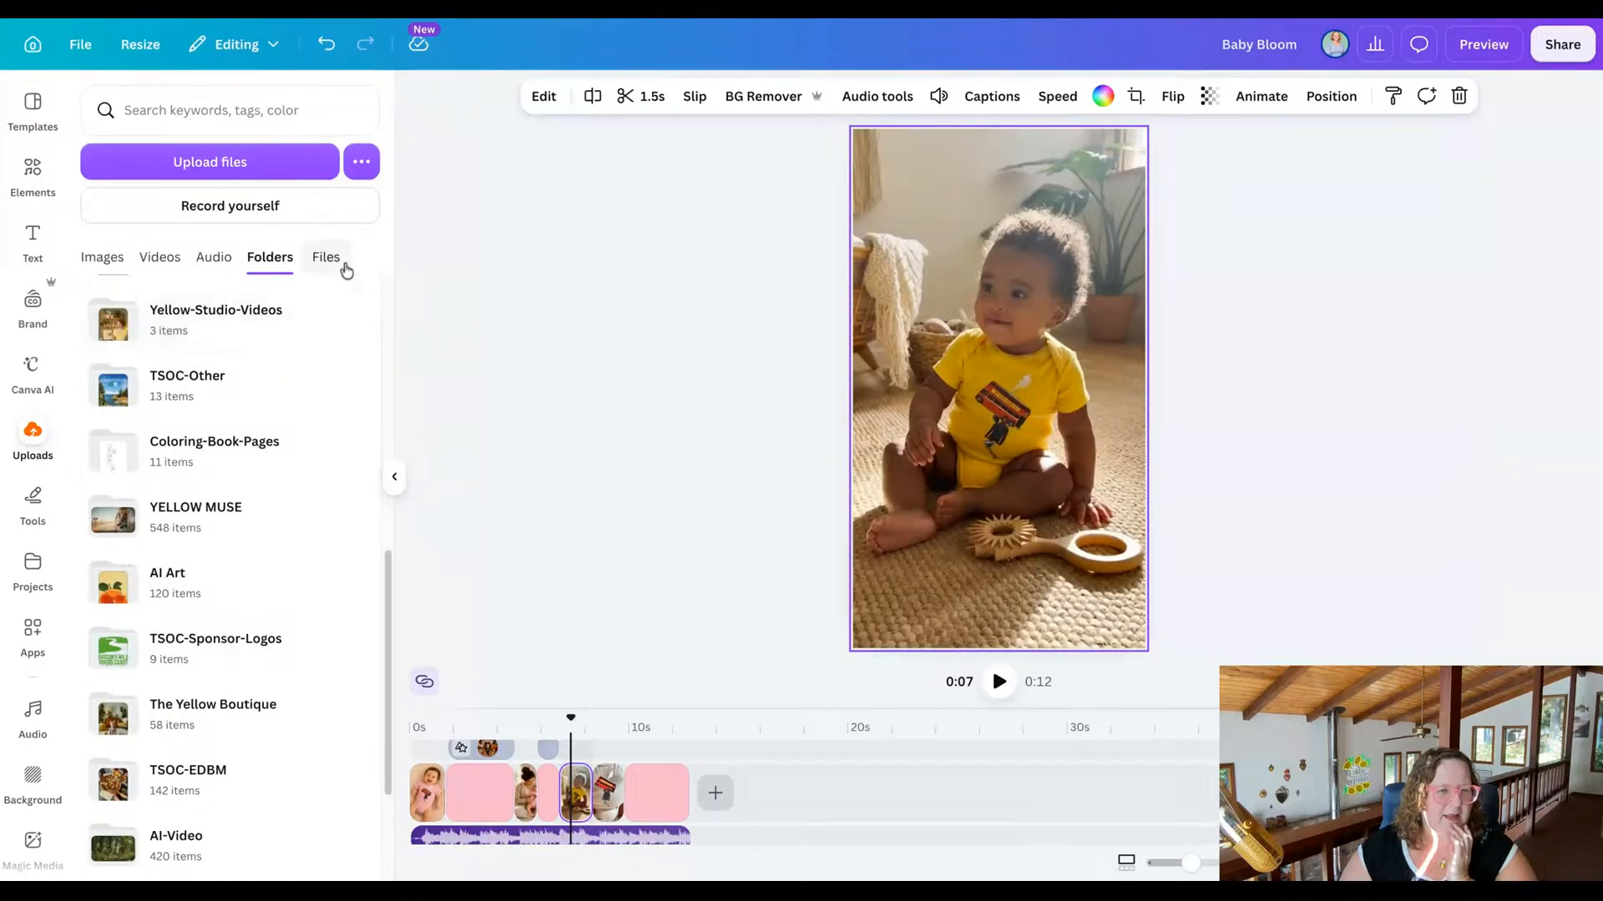
pyautogui.click(222, 709)
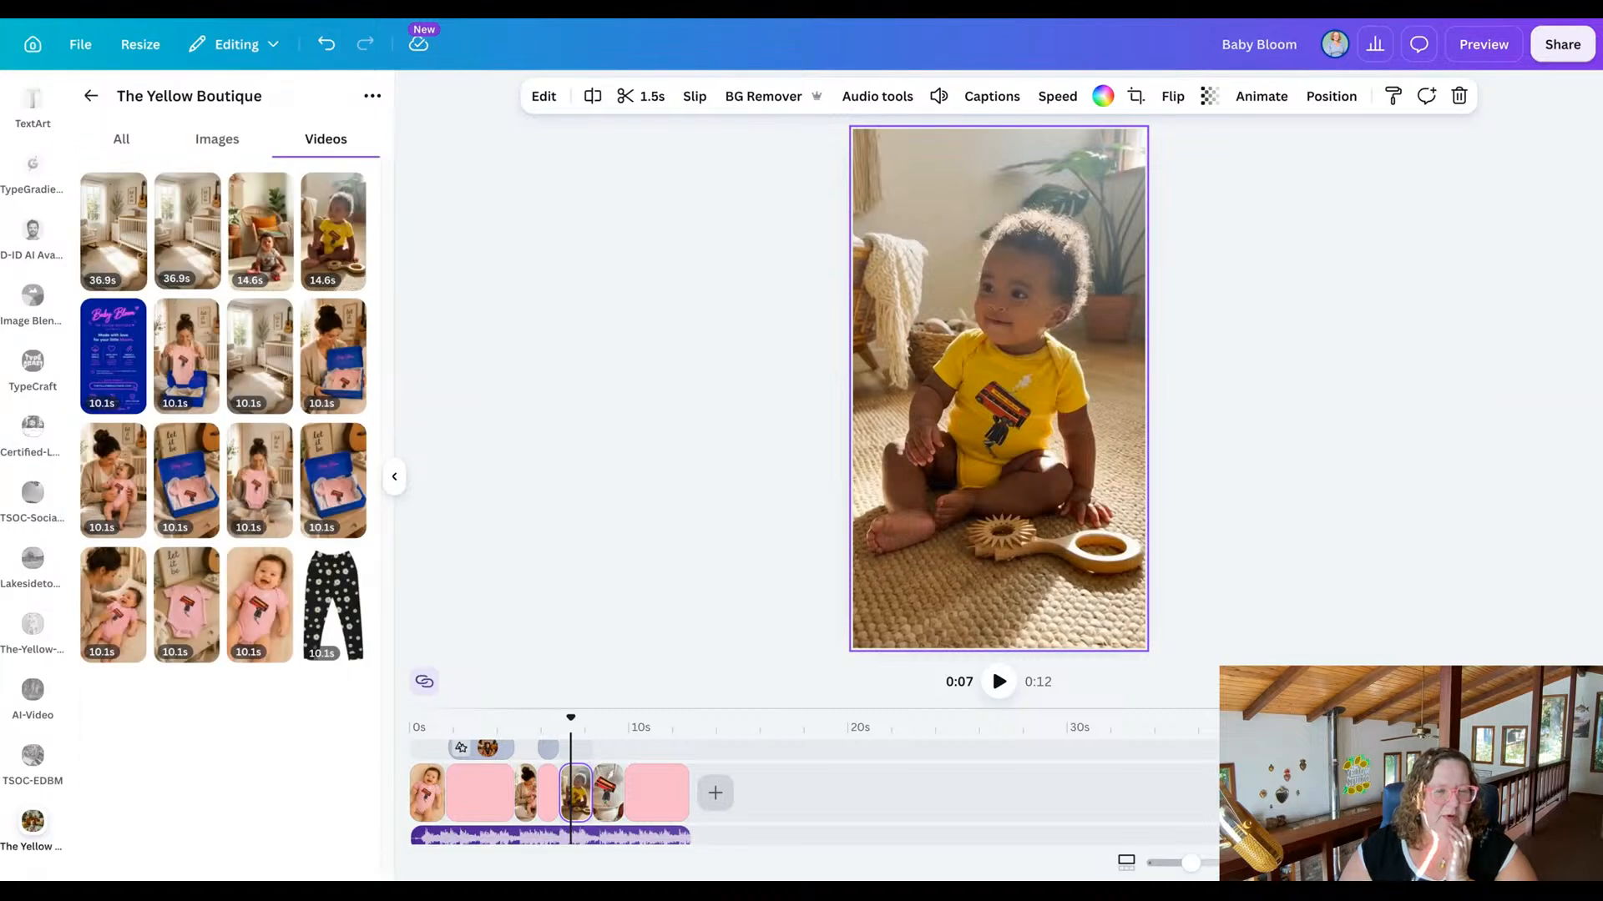
pyautogui.click(284, 258)
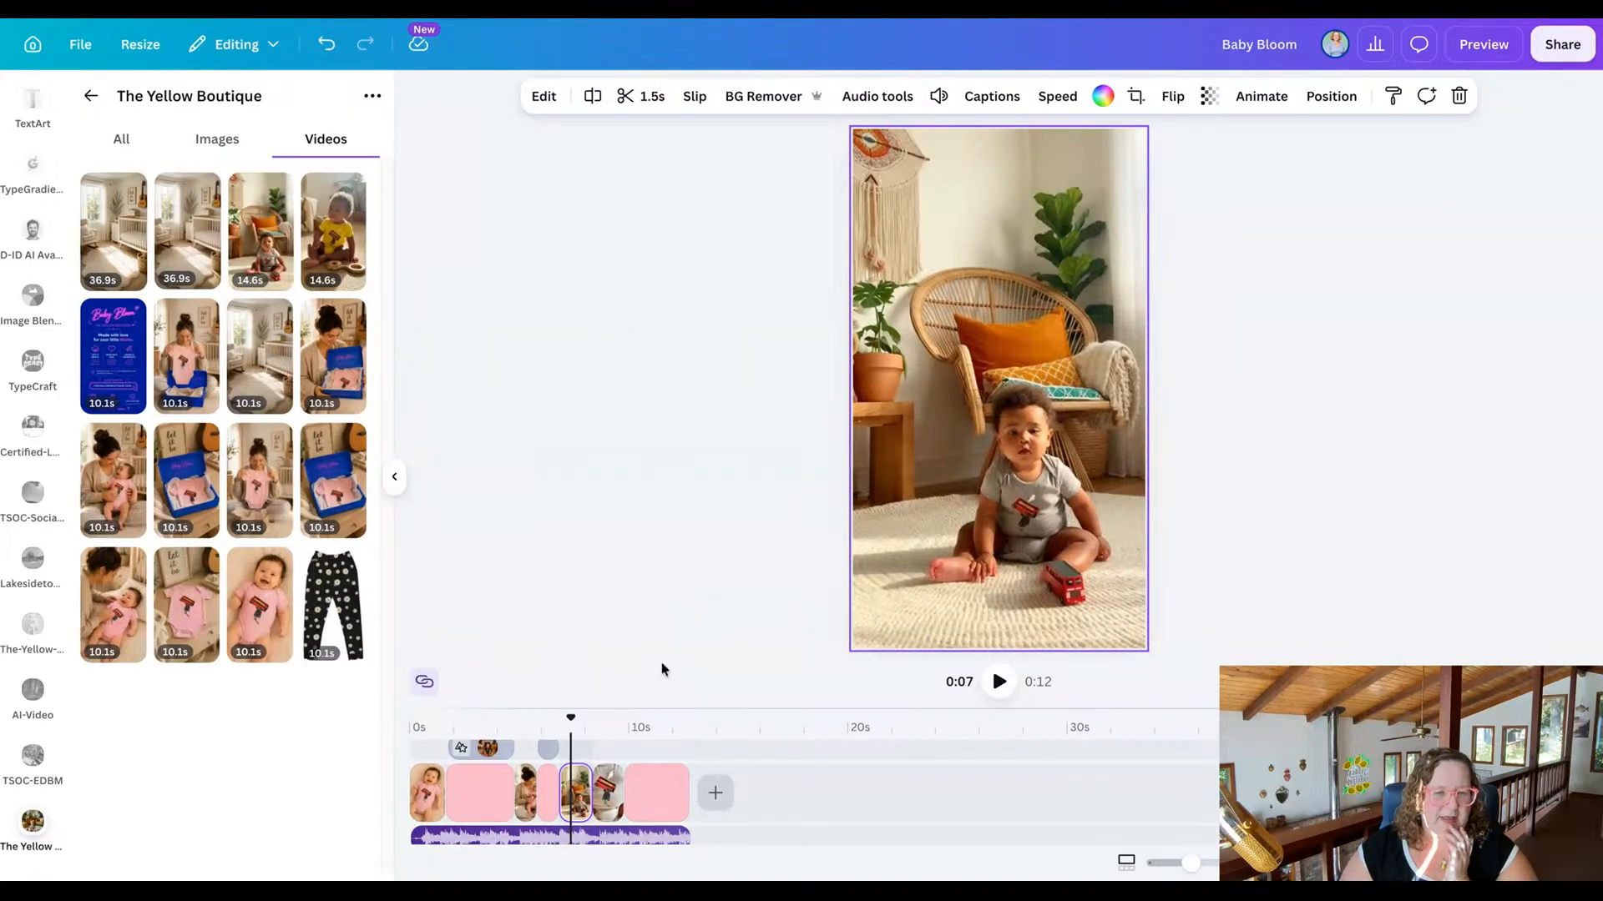
pyautogui.click(601, 788)
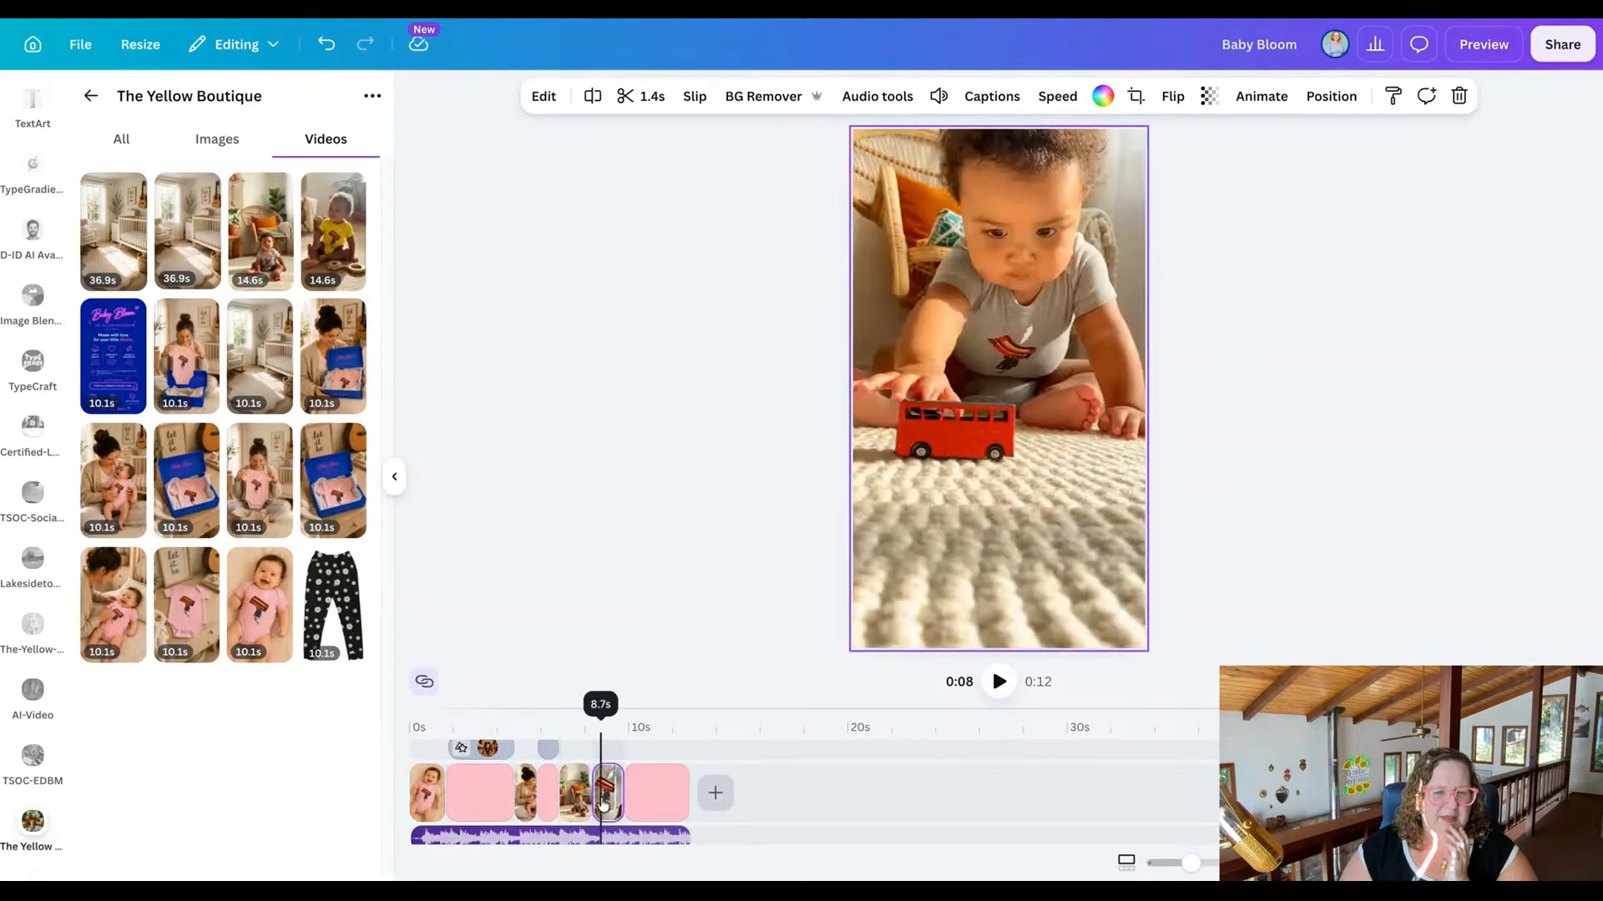
pyautogui.click(326, 266)
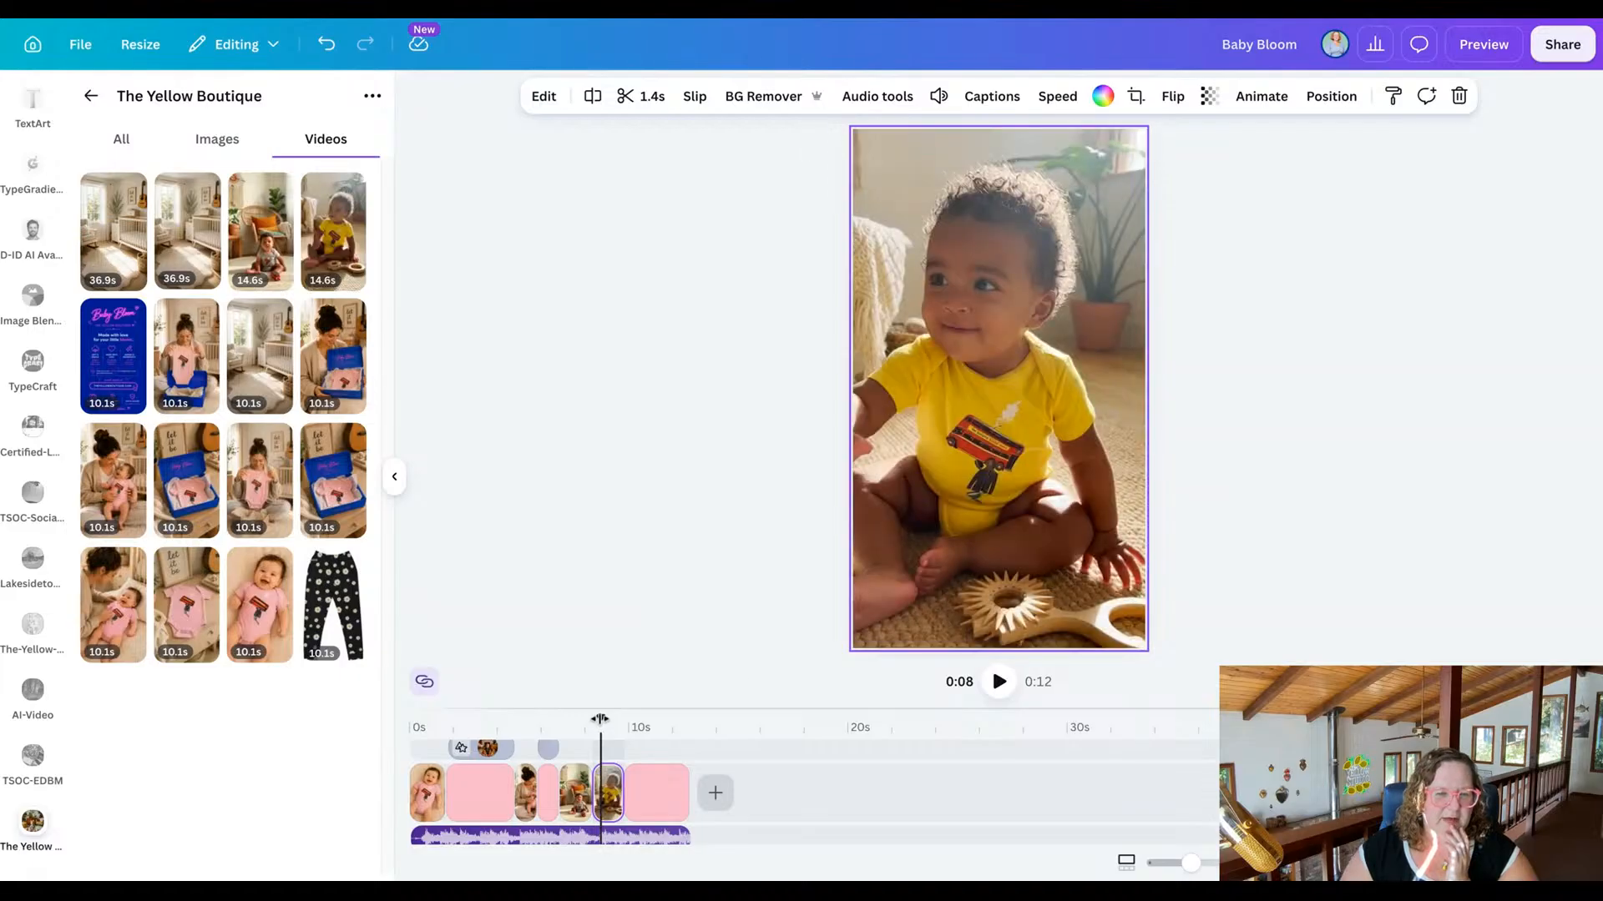
# Recolour the "A Day in the Life" line in the collage title scene at about 4 s with the reddish brown photo colour.
pyautogui.moveTo(599, 719); pyautogui.dragTo(505, 716)
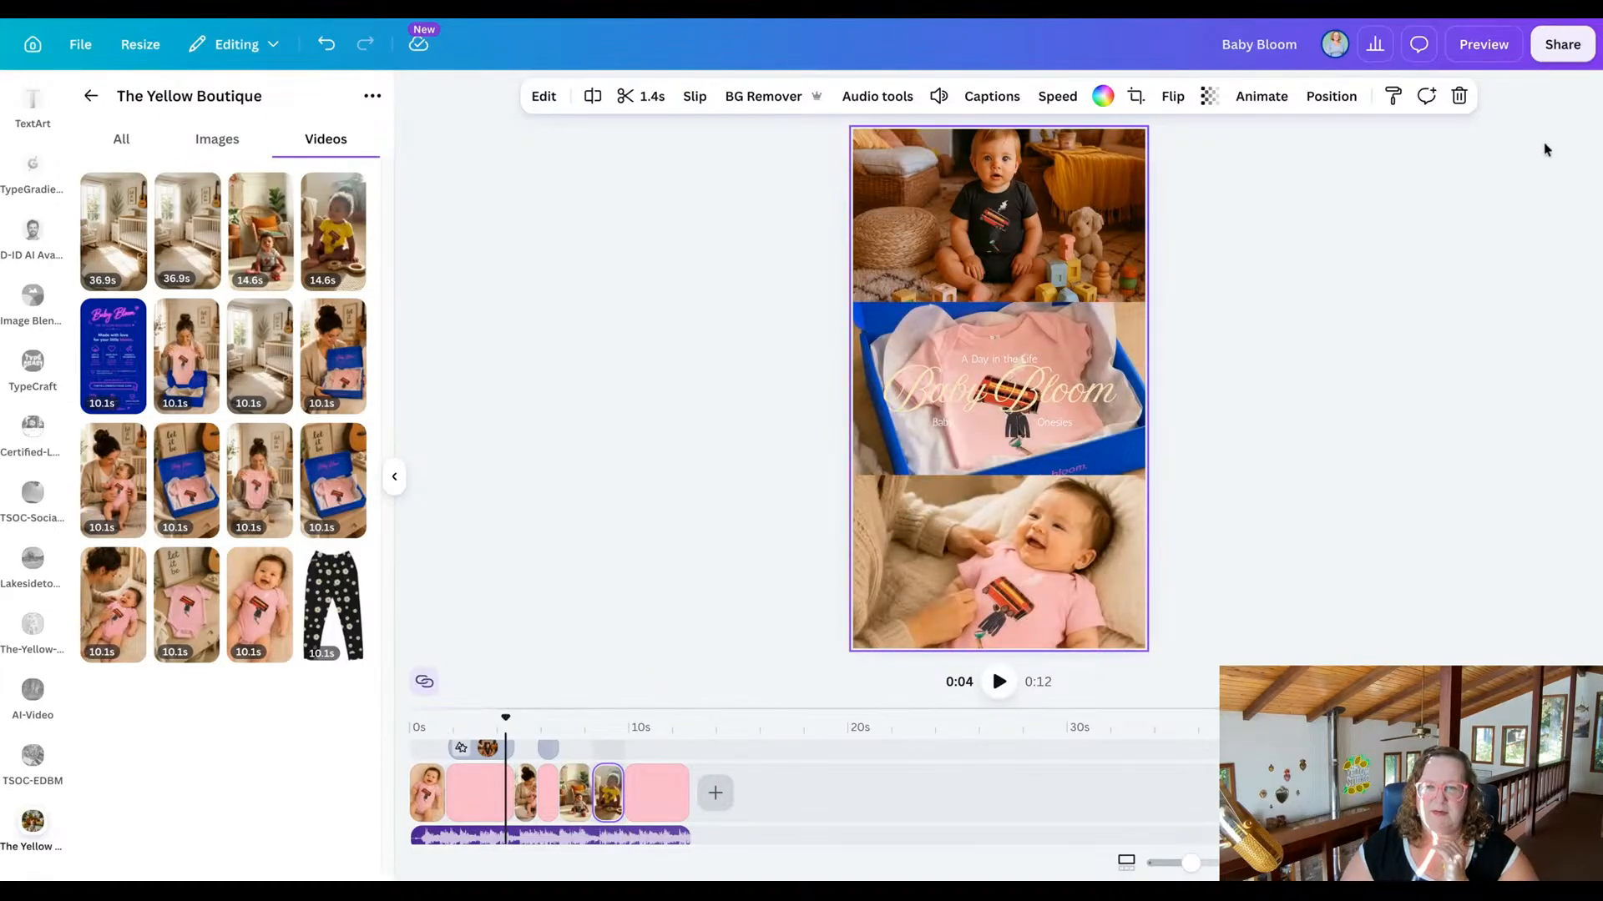
pyautogui.click(987, 357)
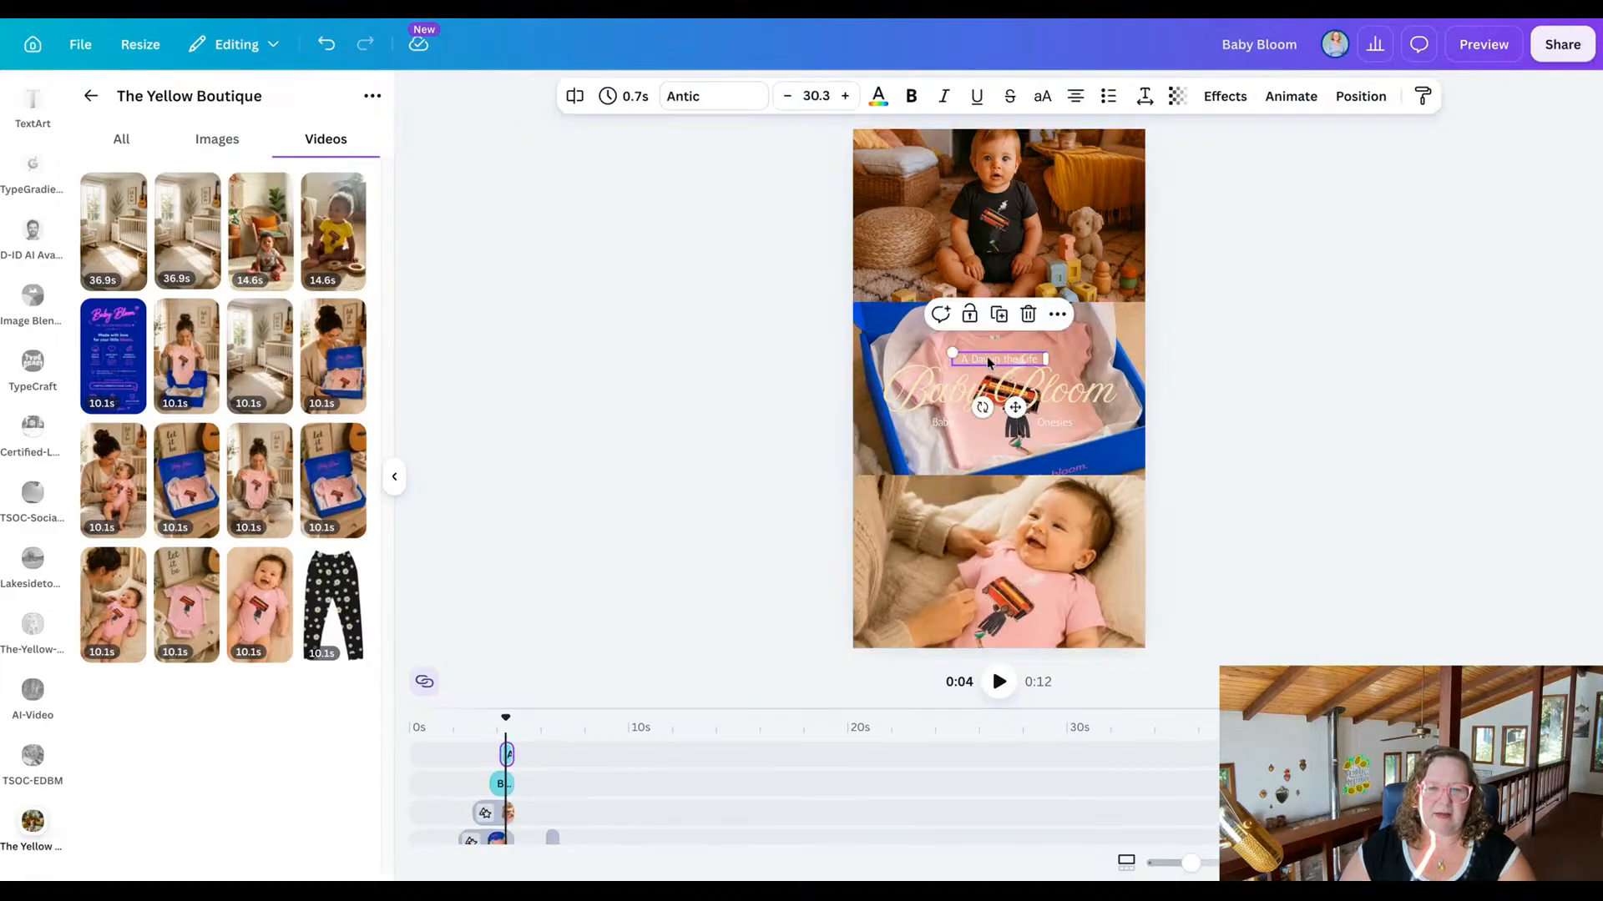
pyautogui.click(878, 98)
pyautogui.click(227, 516)
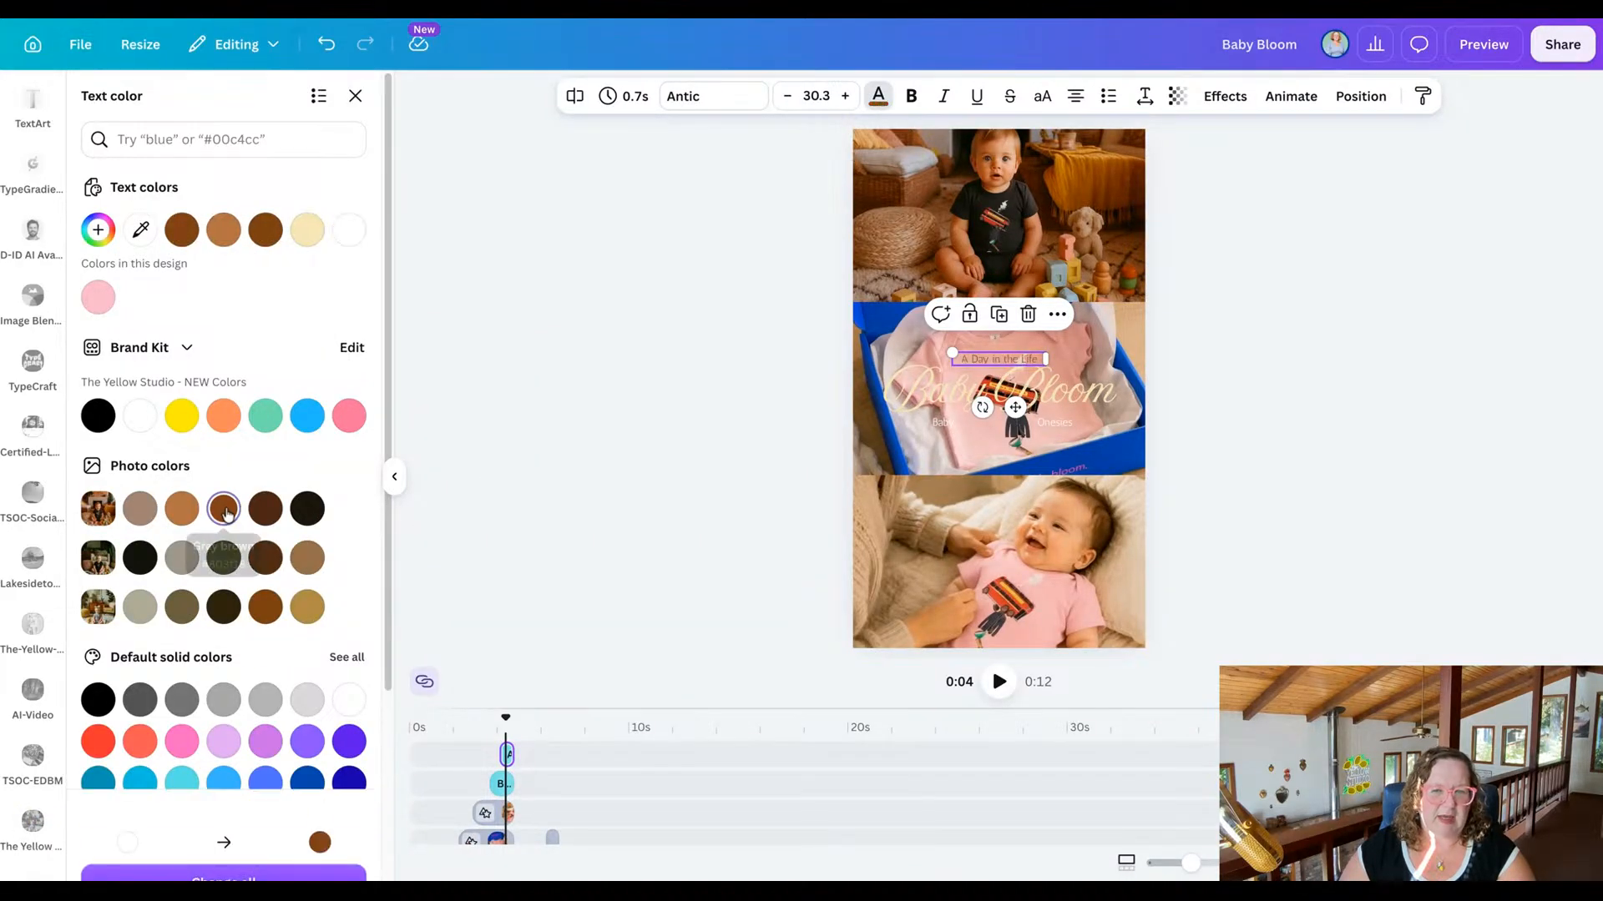
# Compare a darker brown on the "A Day in the Life" line, restore the reddish brown photo colour, and make the line bold.
pyautogui.click(264, 510)
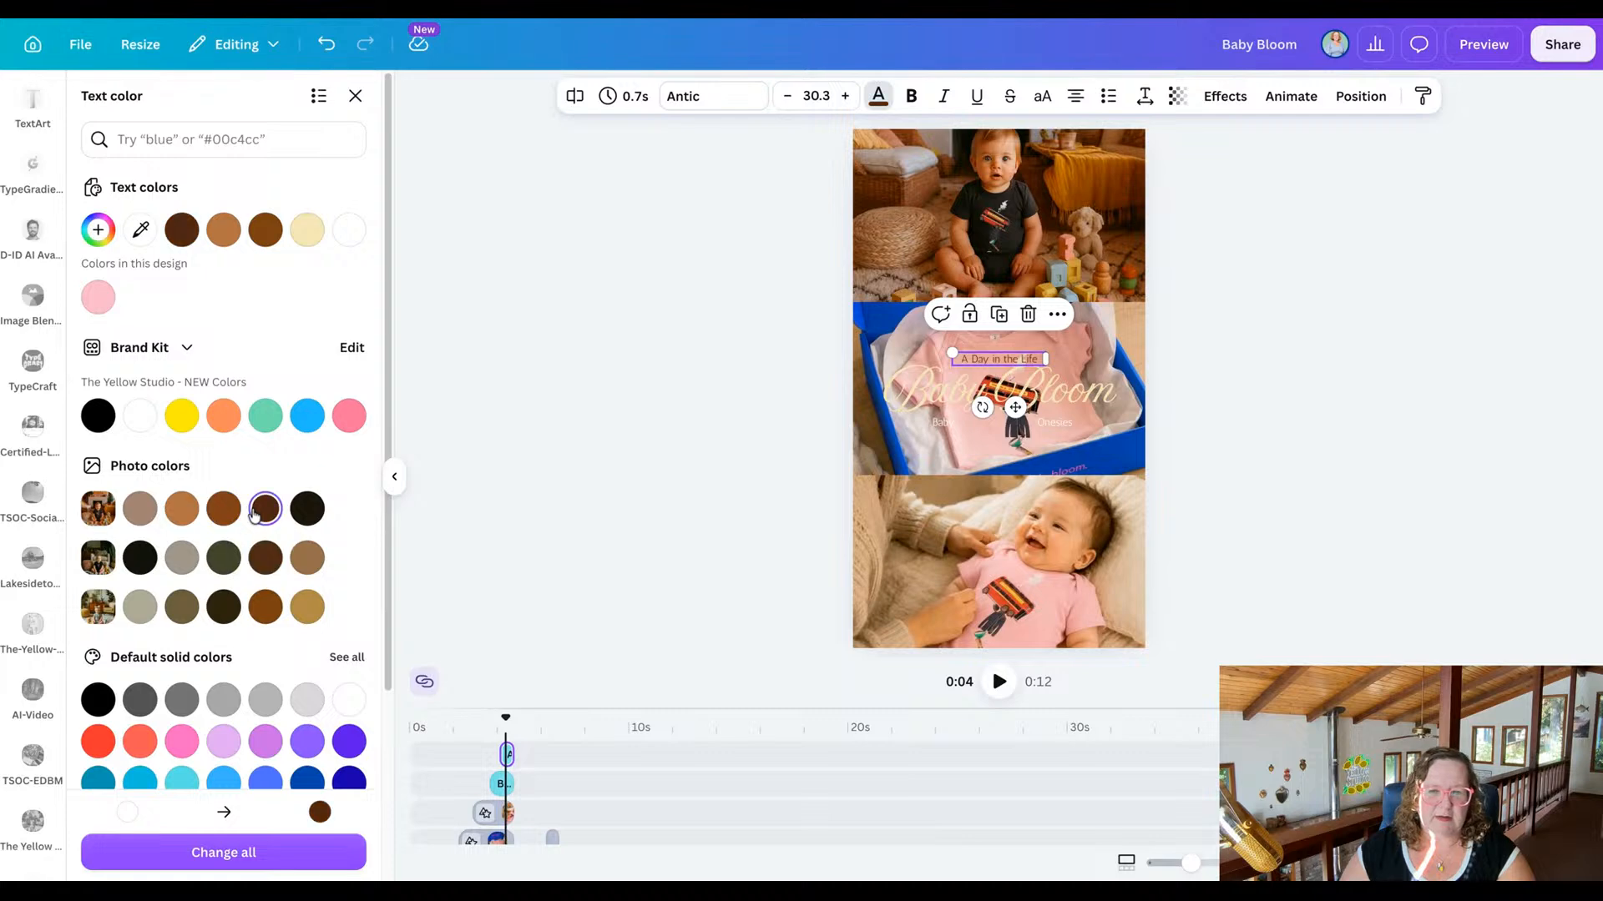
pyautogui.click(224, 509)
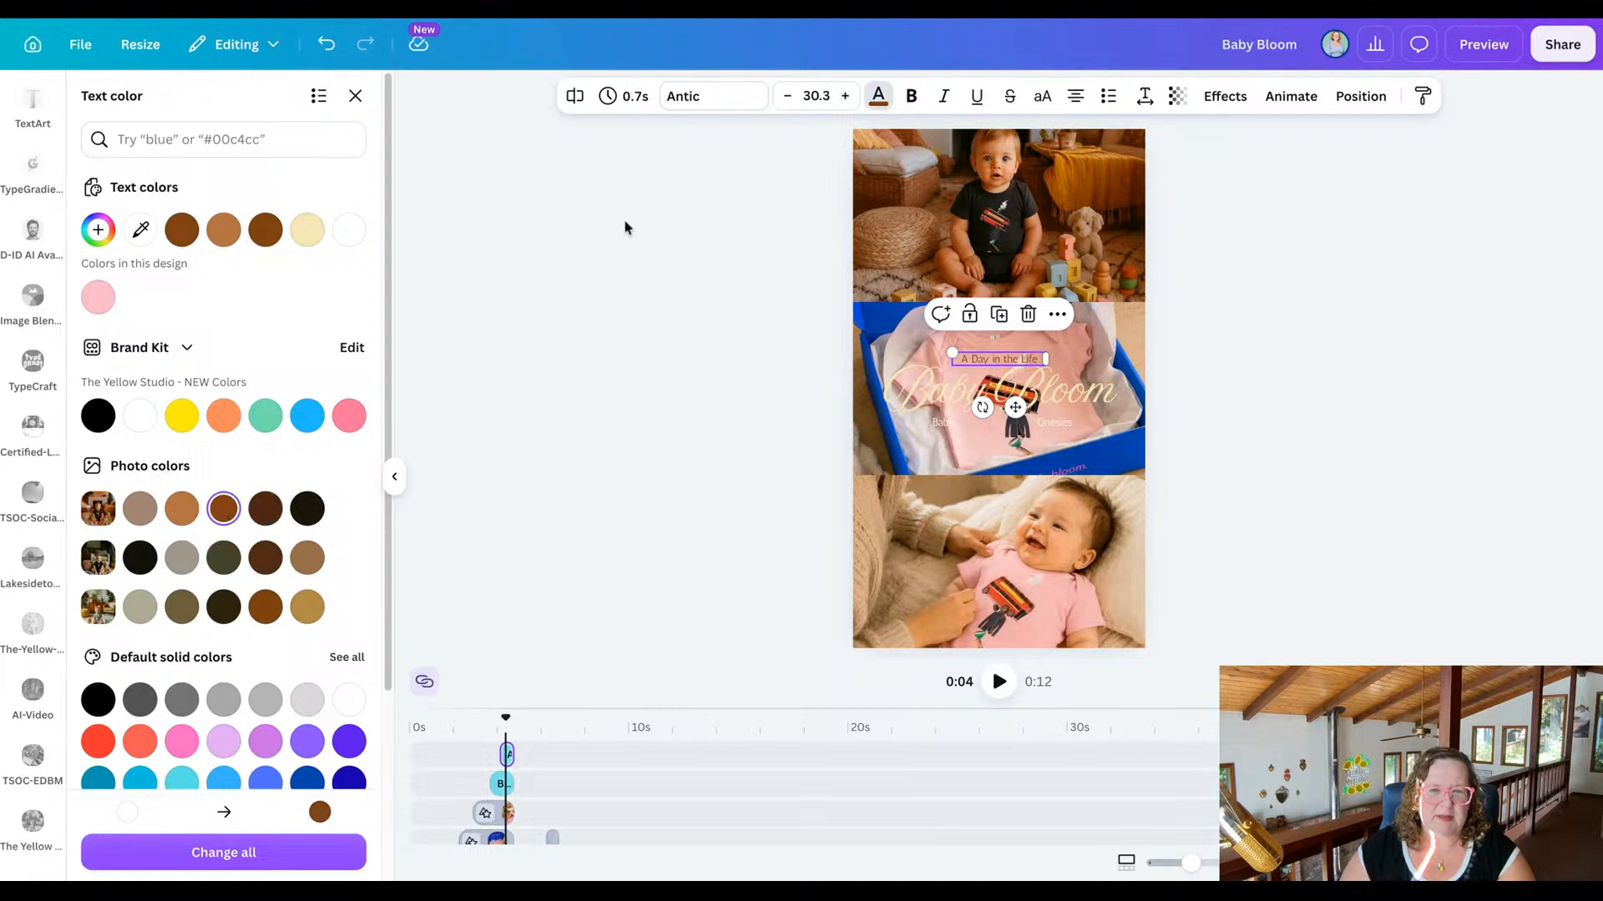
pyautogui.click(914, 96)
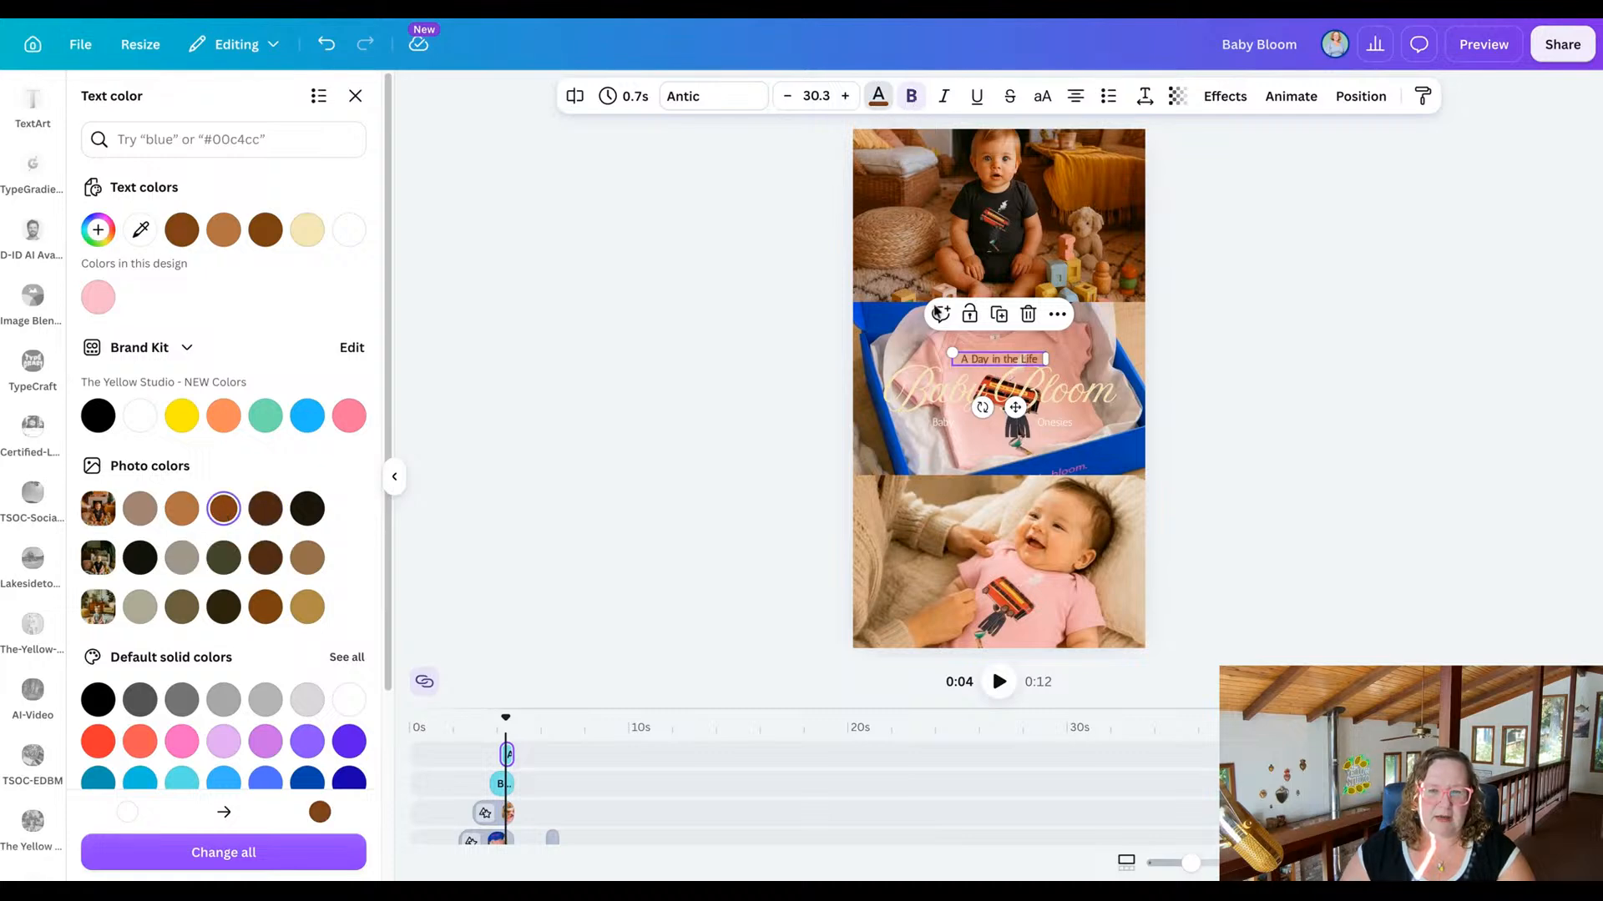
# Recolour the collage scene's "Baby" and "Onesies" labels with the same reddish brown photo colour and make both bold.
pyautogui.click(949, 420)
pyautogui.keyDown('shift'); pyautogui.click(1058, 422); pyautogui.keyUp('shift')
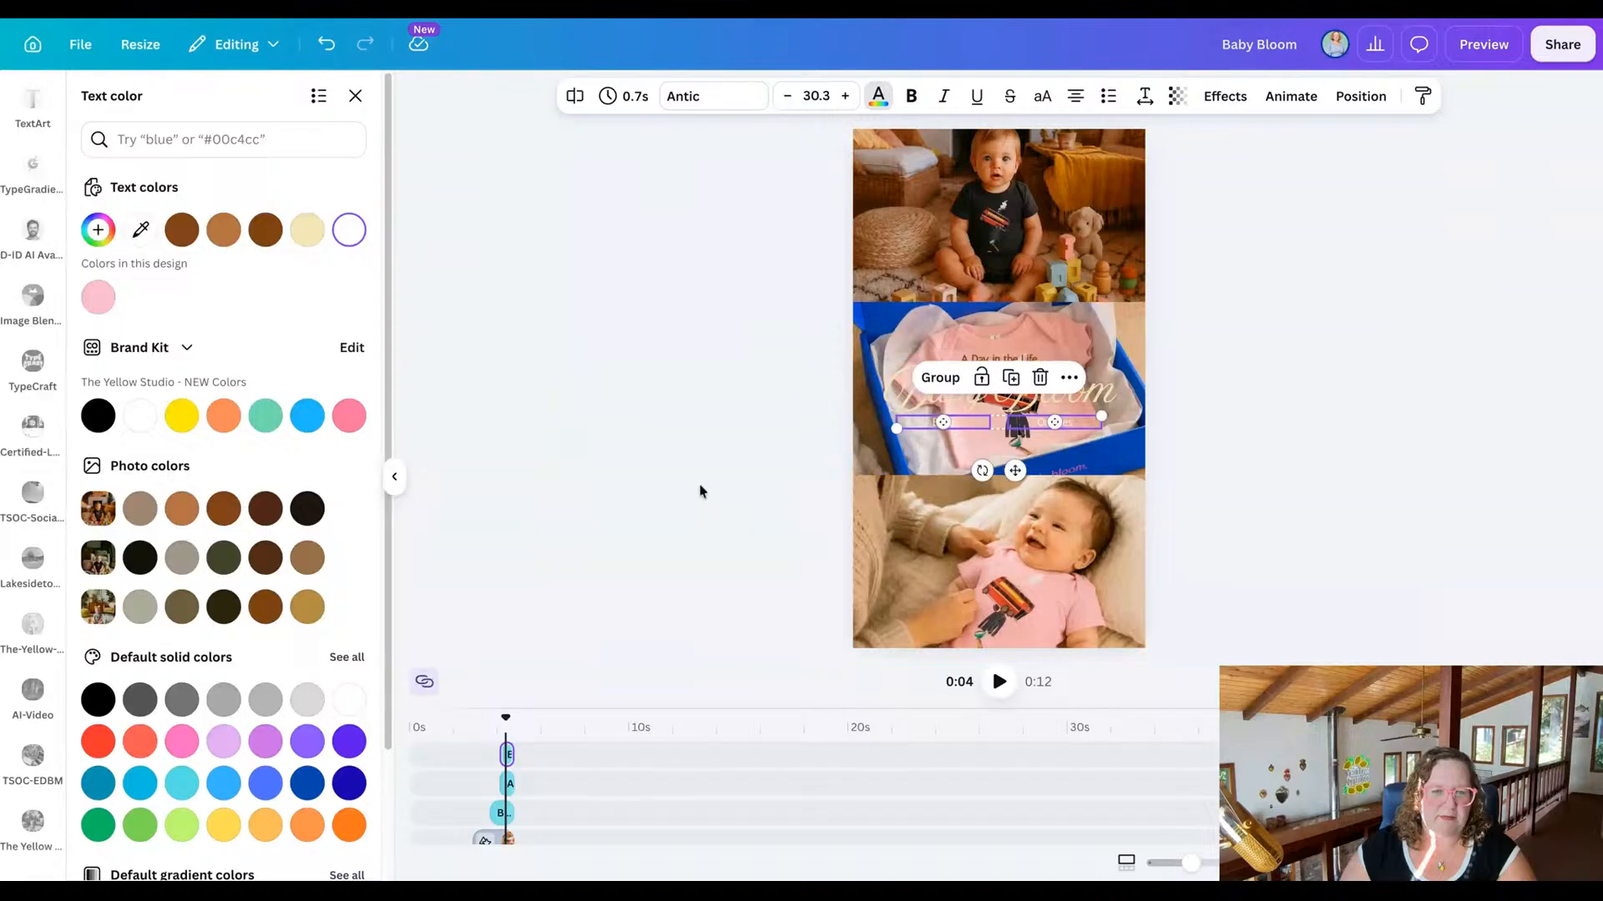
pyautogui.click(224, 509)
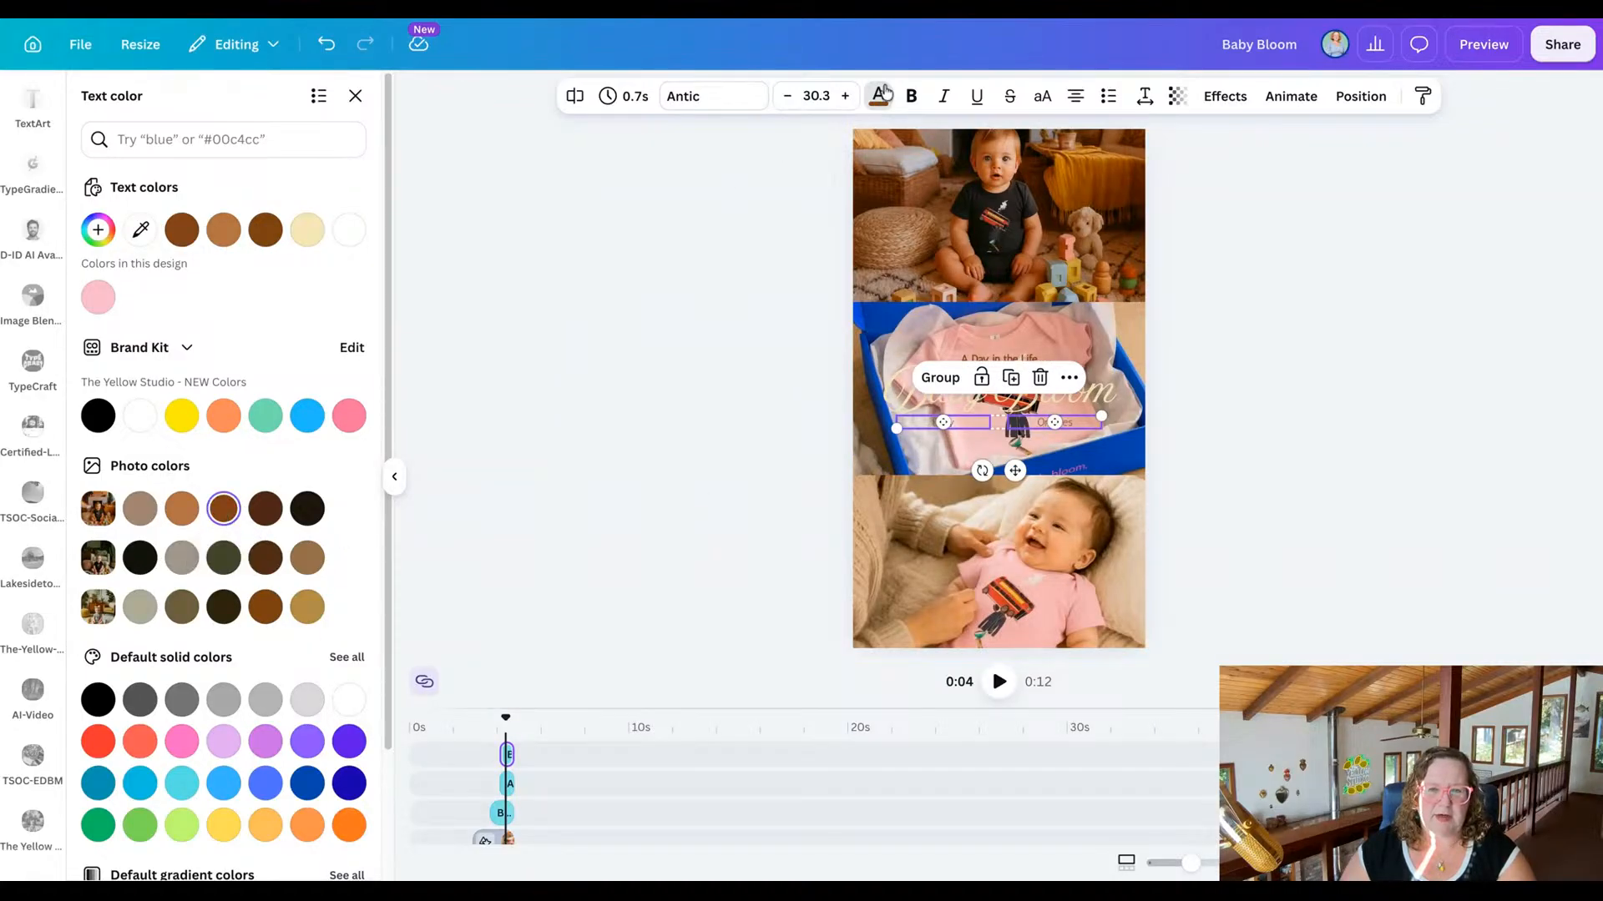
pyautogui.click(913, 97)
pyautogui.click(714, 401)
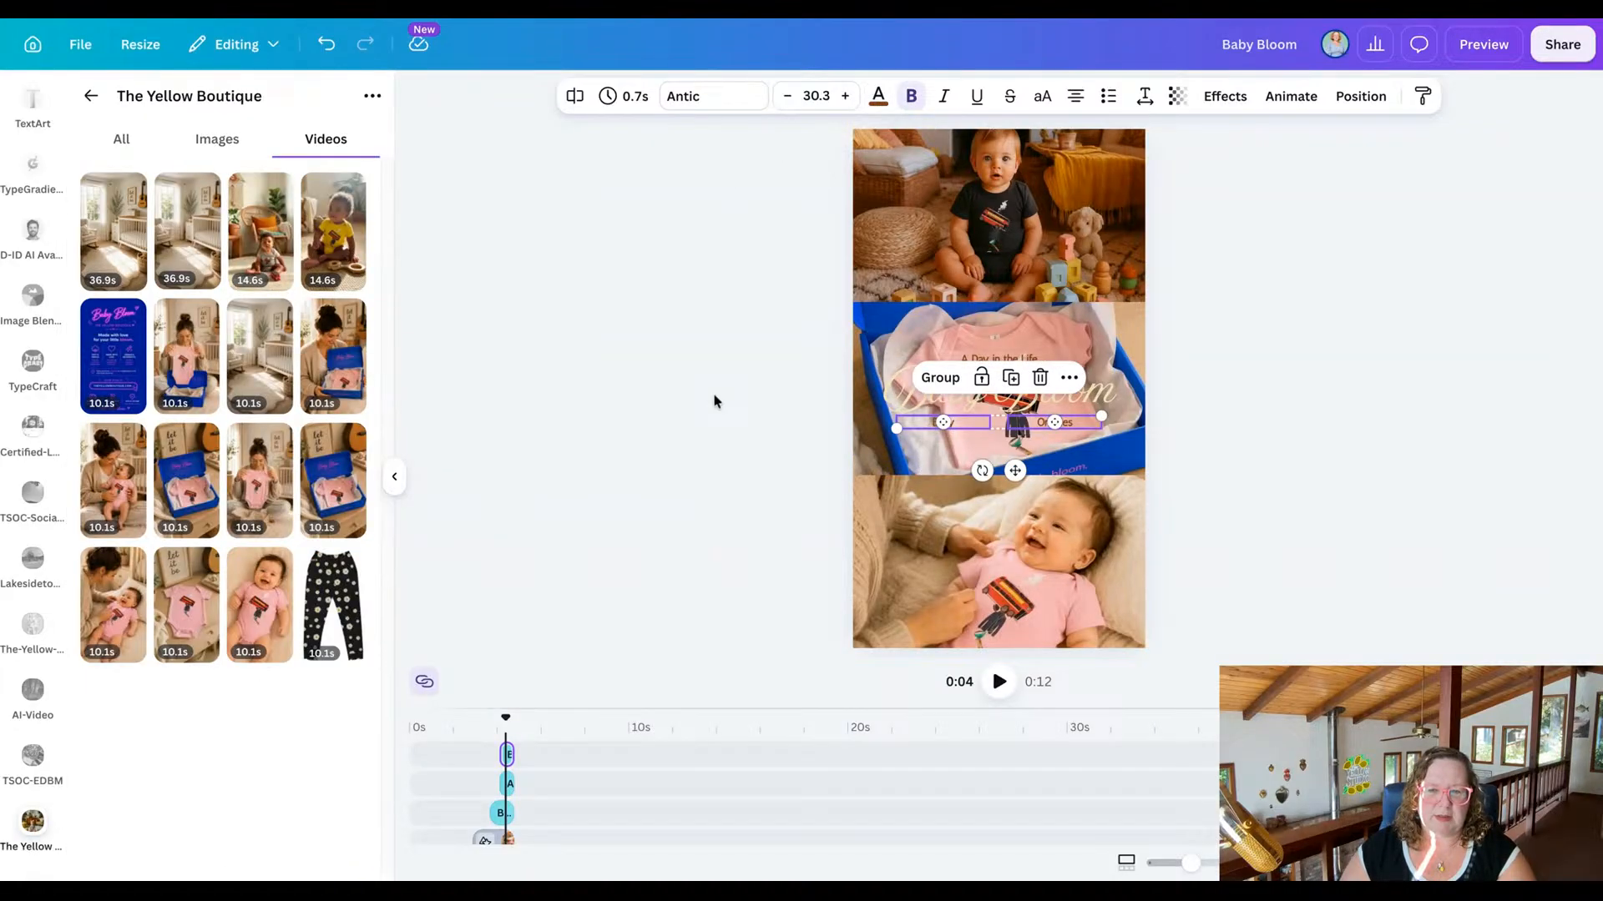
# Try the Drop effect on the collage scene's Baby Bloom heading, apply Glow instead, and preview the whole reel.
pyautogui.click(948, 393)
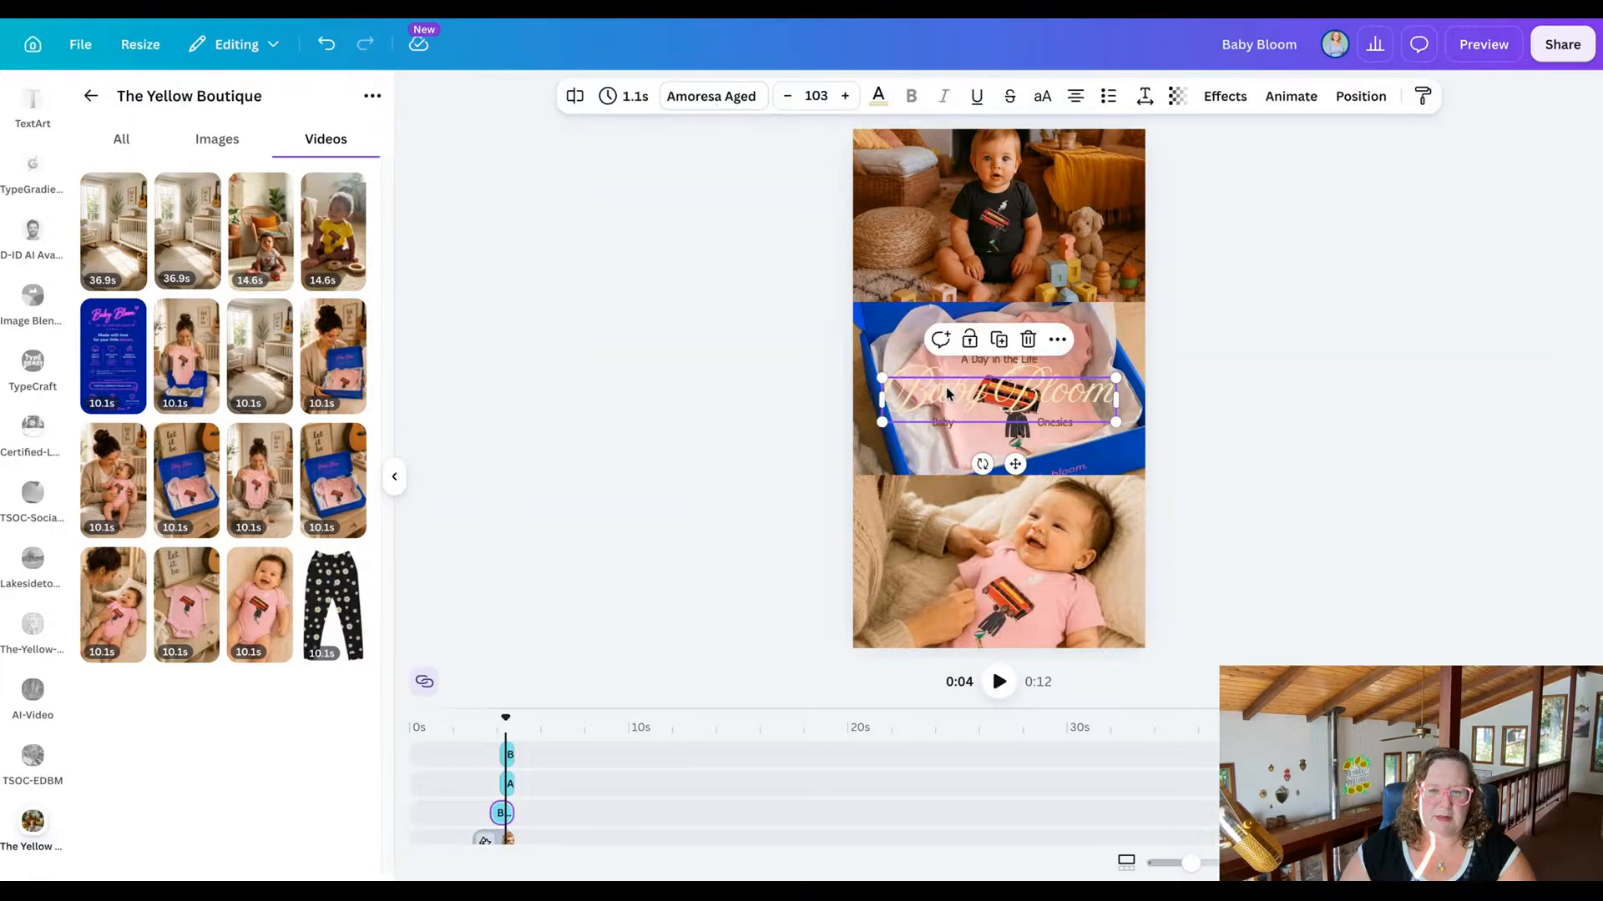
pyautogui.click(1224, 97)
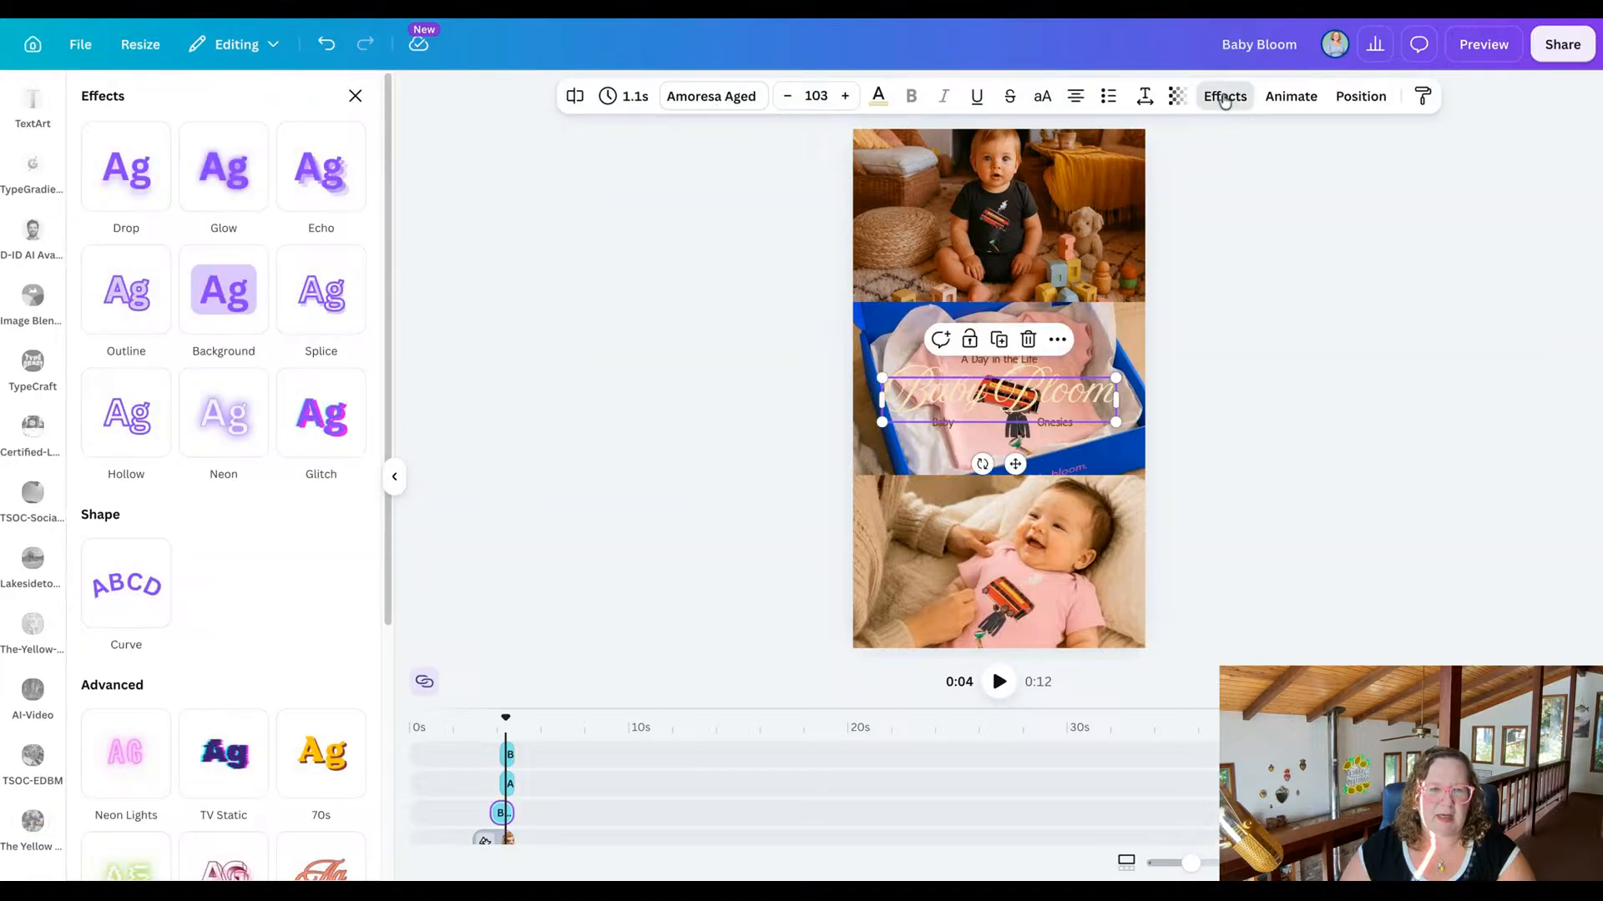
pyautogui.click(136, 195)
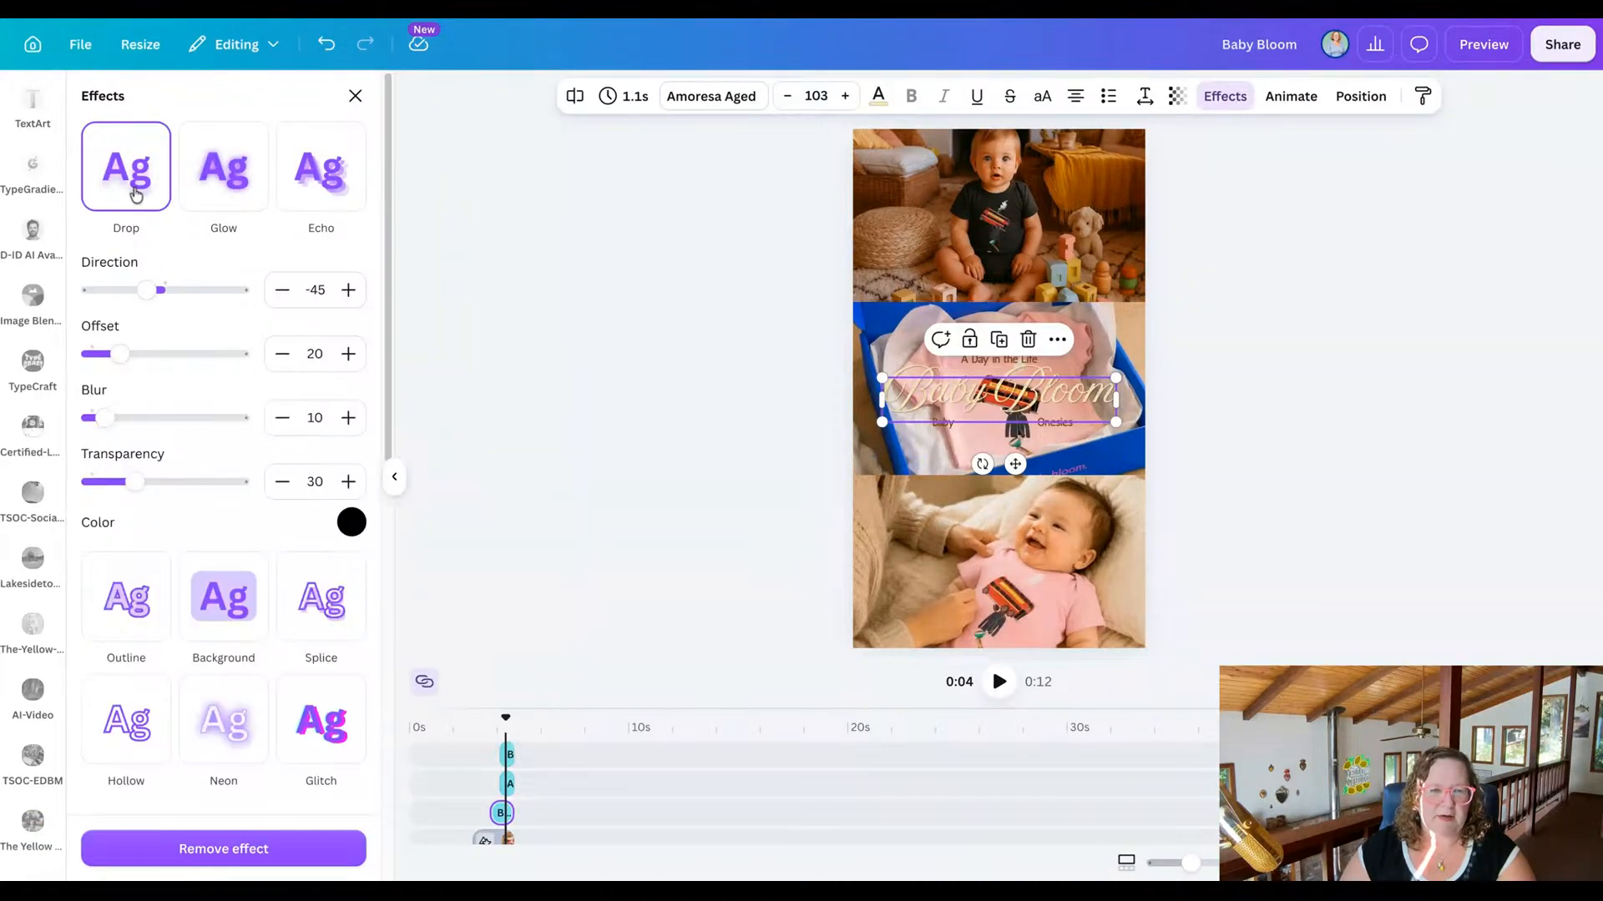
pyautogui.click(203, 195)
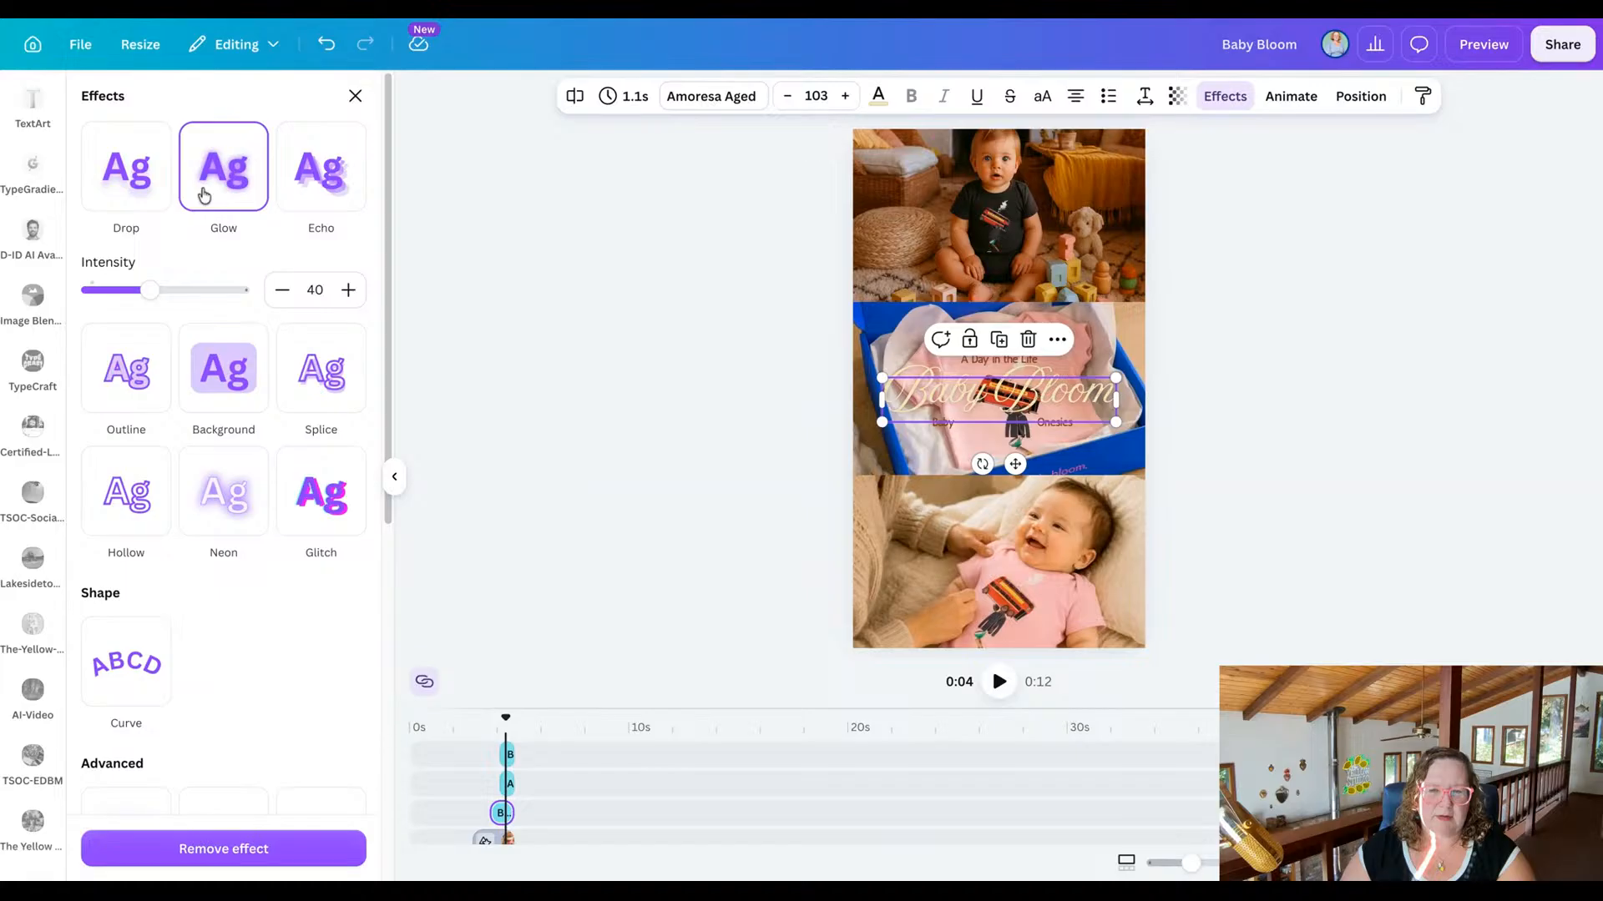
pyautogui.click(559, 341)
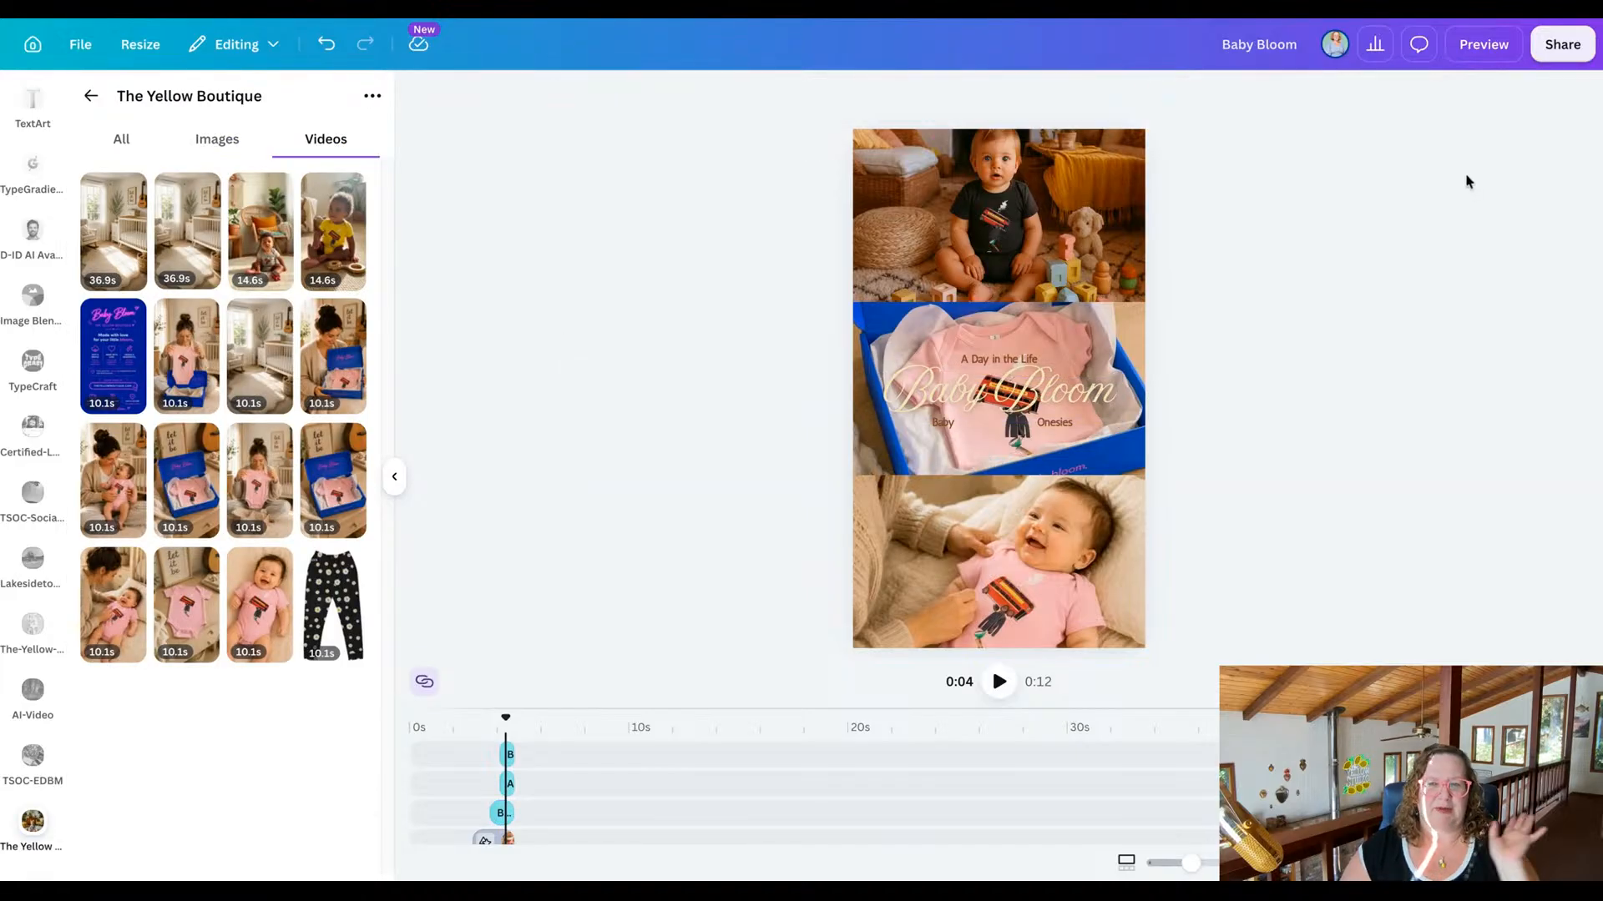
pyautogui.click(1479, 48)
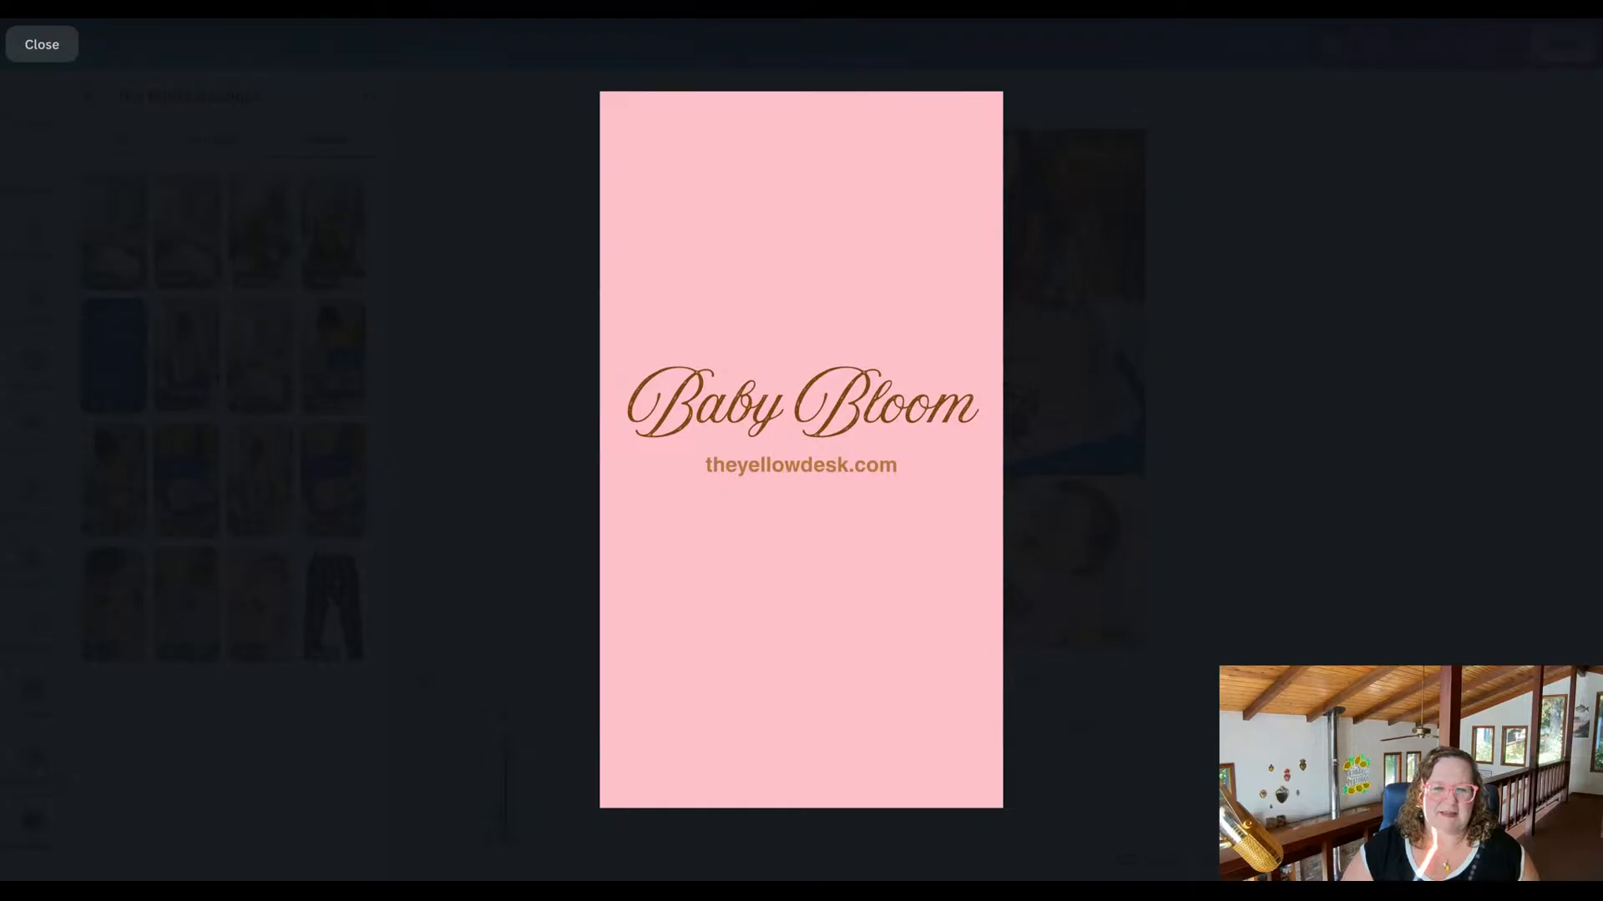
pyautogui.click(46, 52)
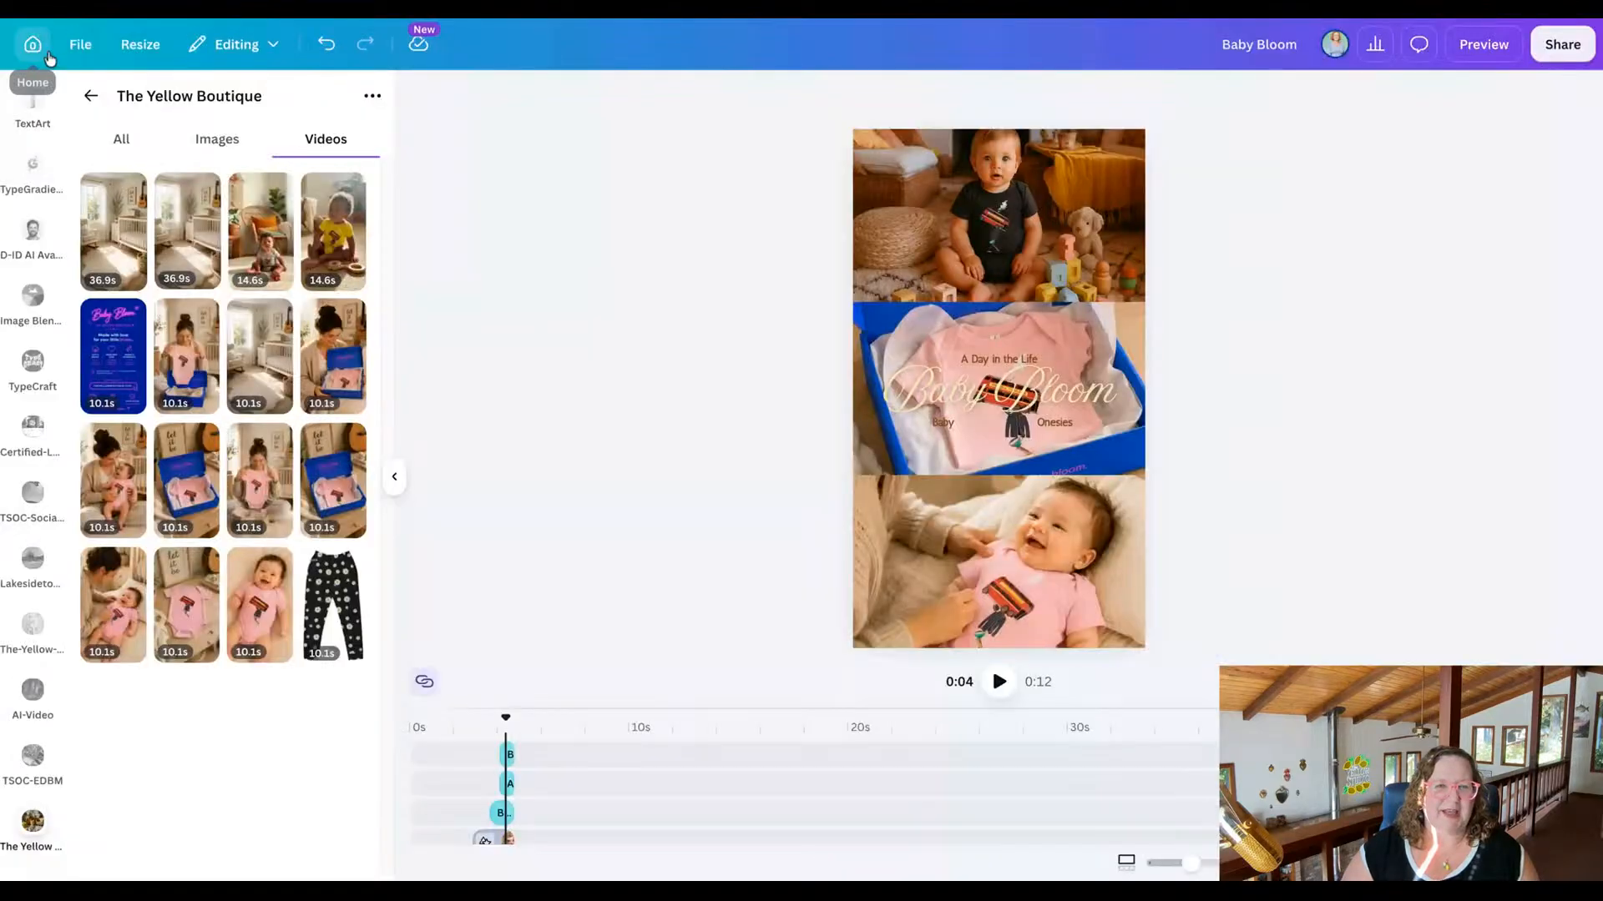
# Rename the design as A-Day-in-the-Life-Baby-Bloom-Onesie-Video-Ad-1.
pyautogui.click(1272, 43)
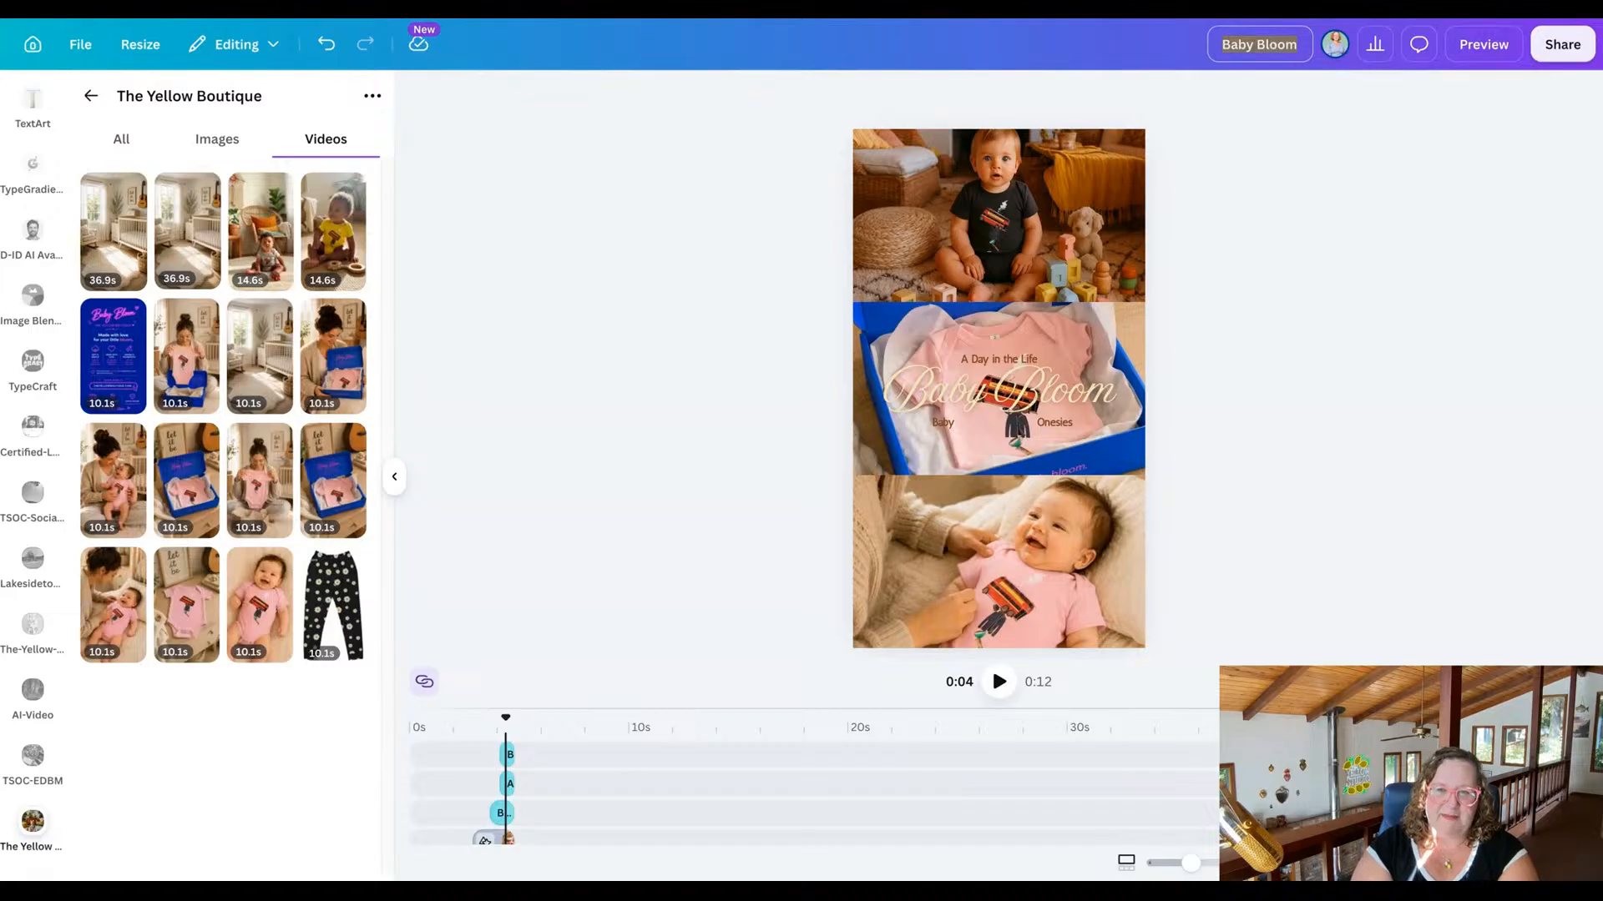
pyautogui.write('A-Da')
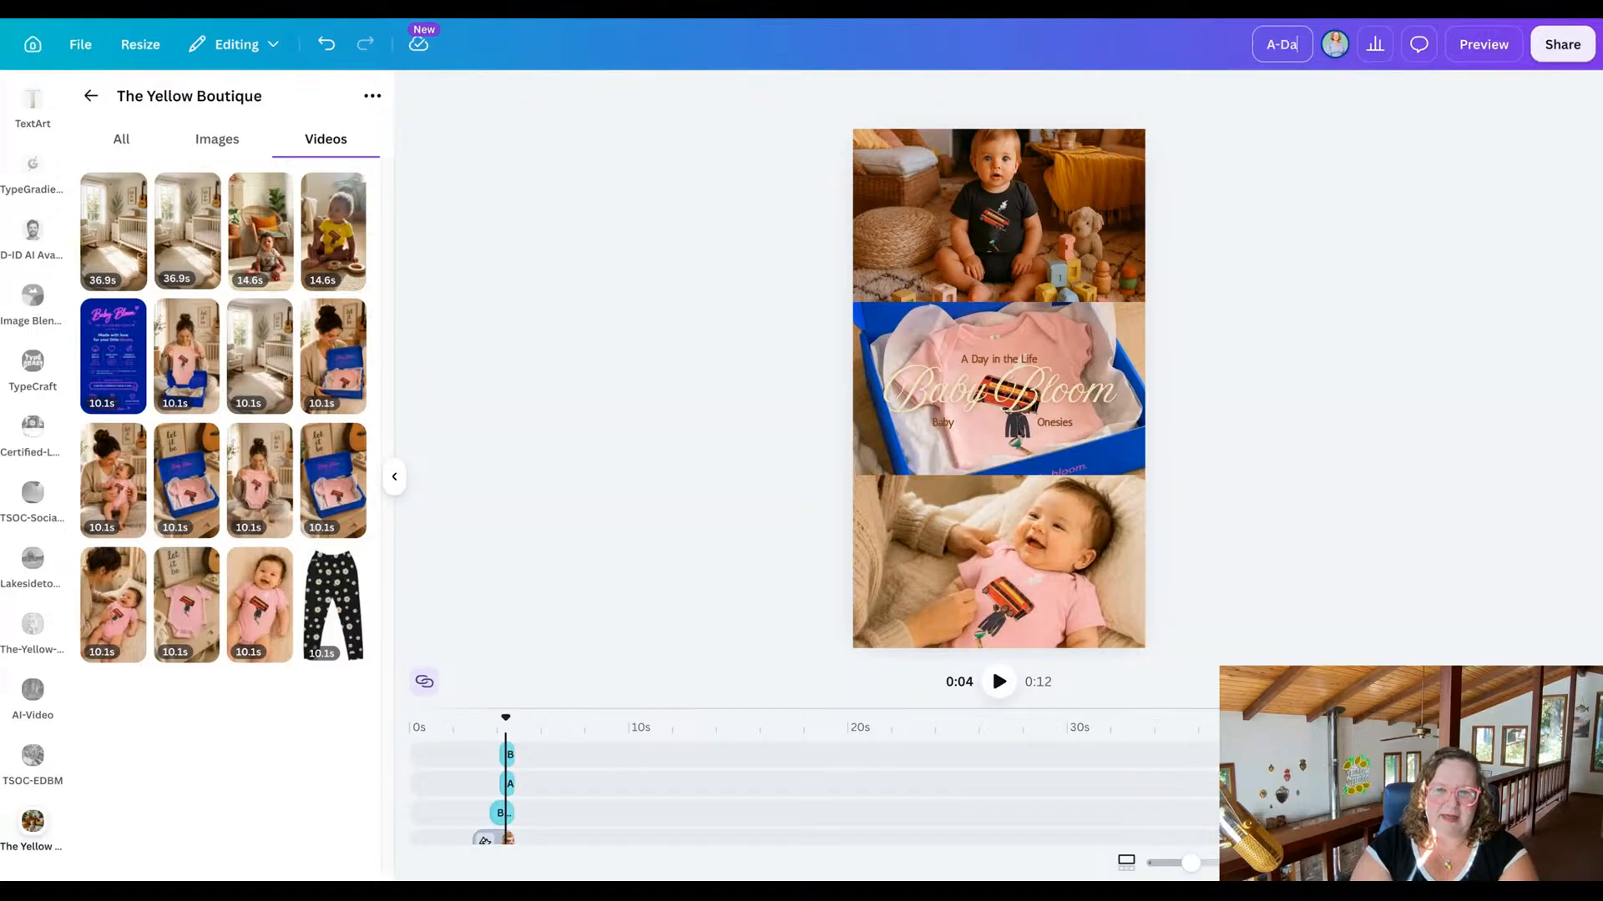
pyautogui.write('y-in-the')
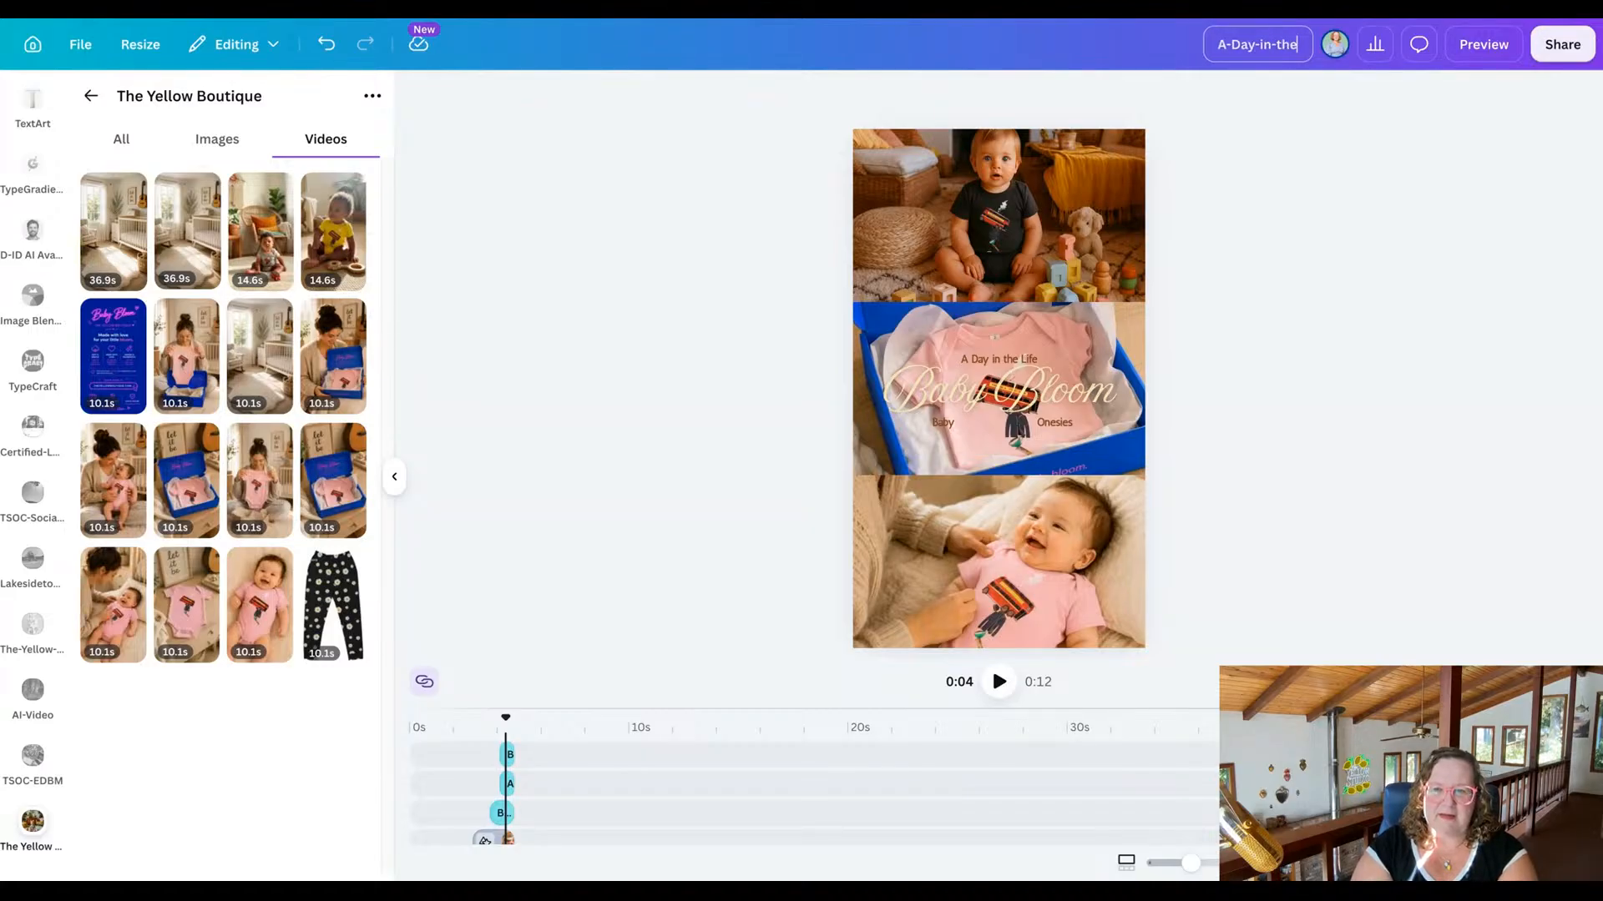
pyautogui.write('-Life-Baby')
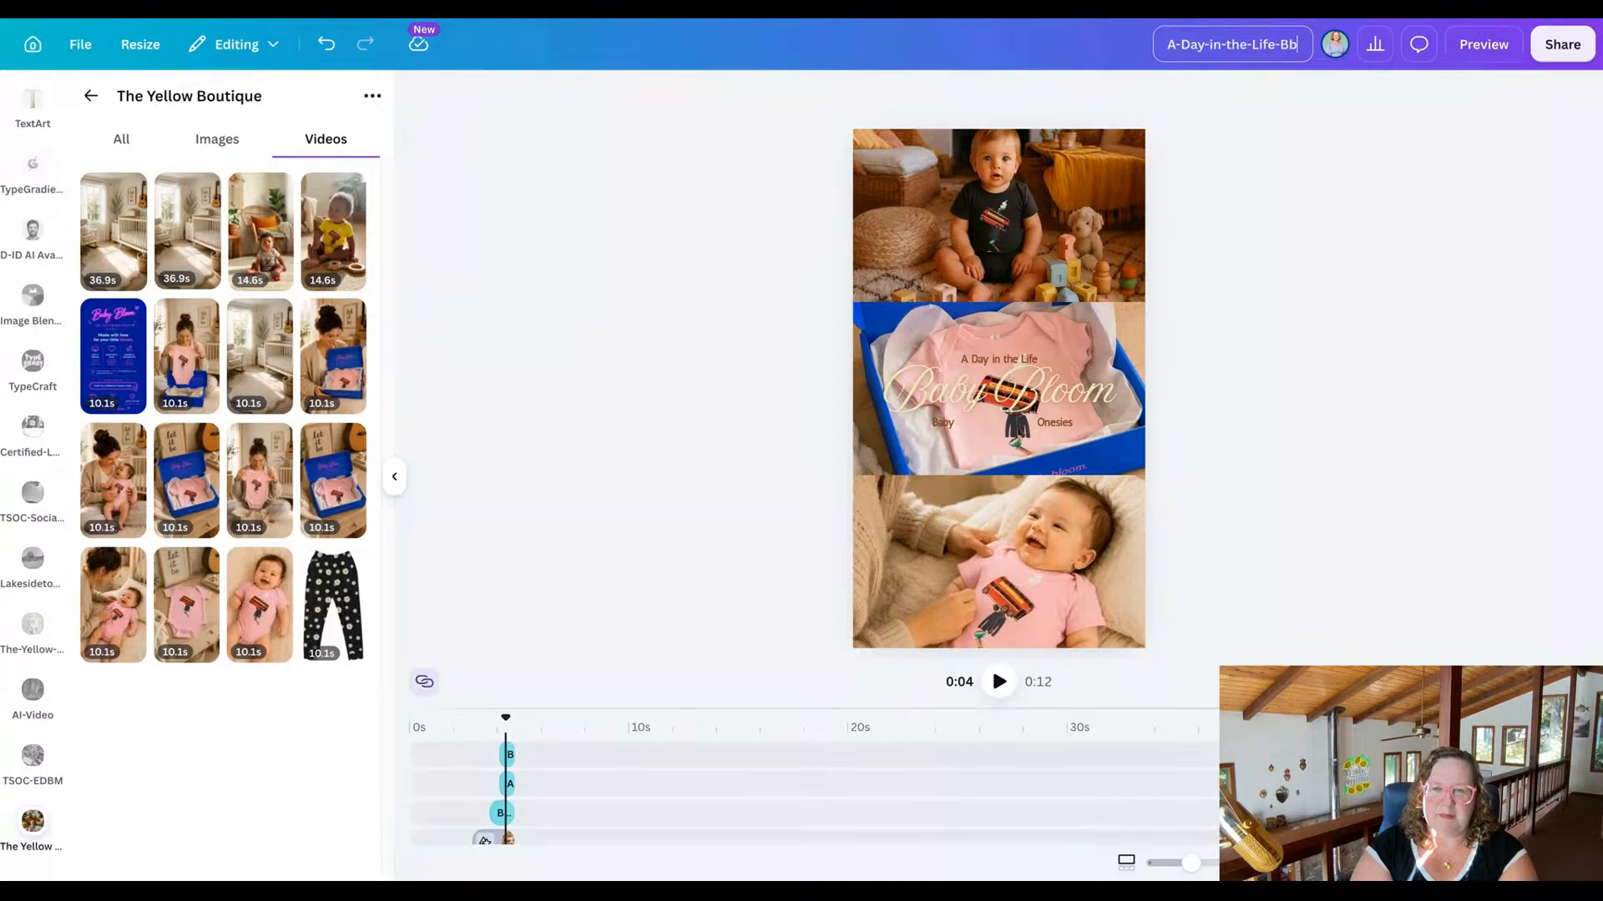
pyautogui.write('-Bloom')
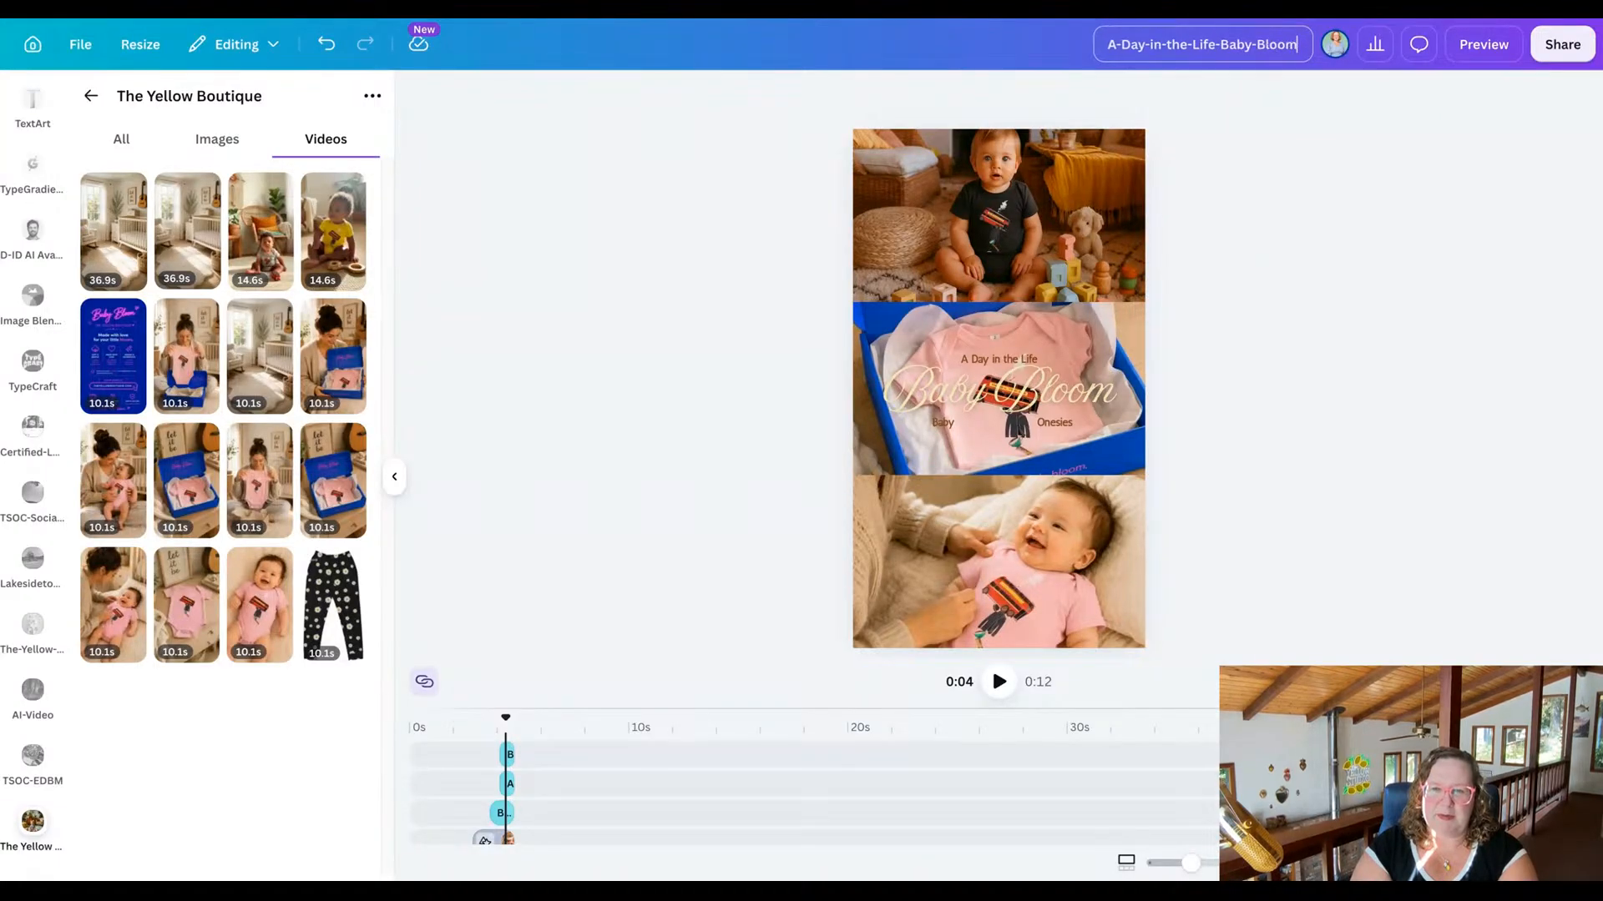
pyautogui.write('-Onesie-')
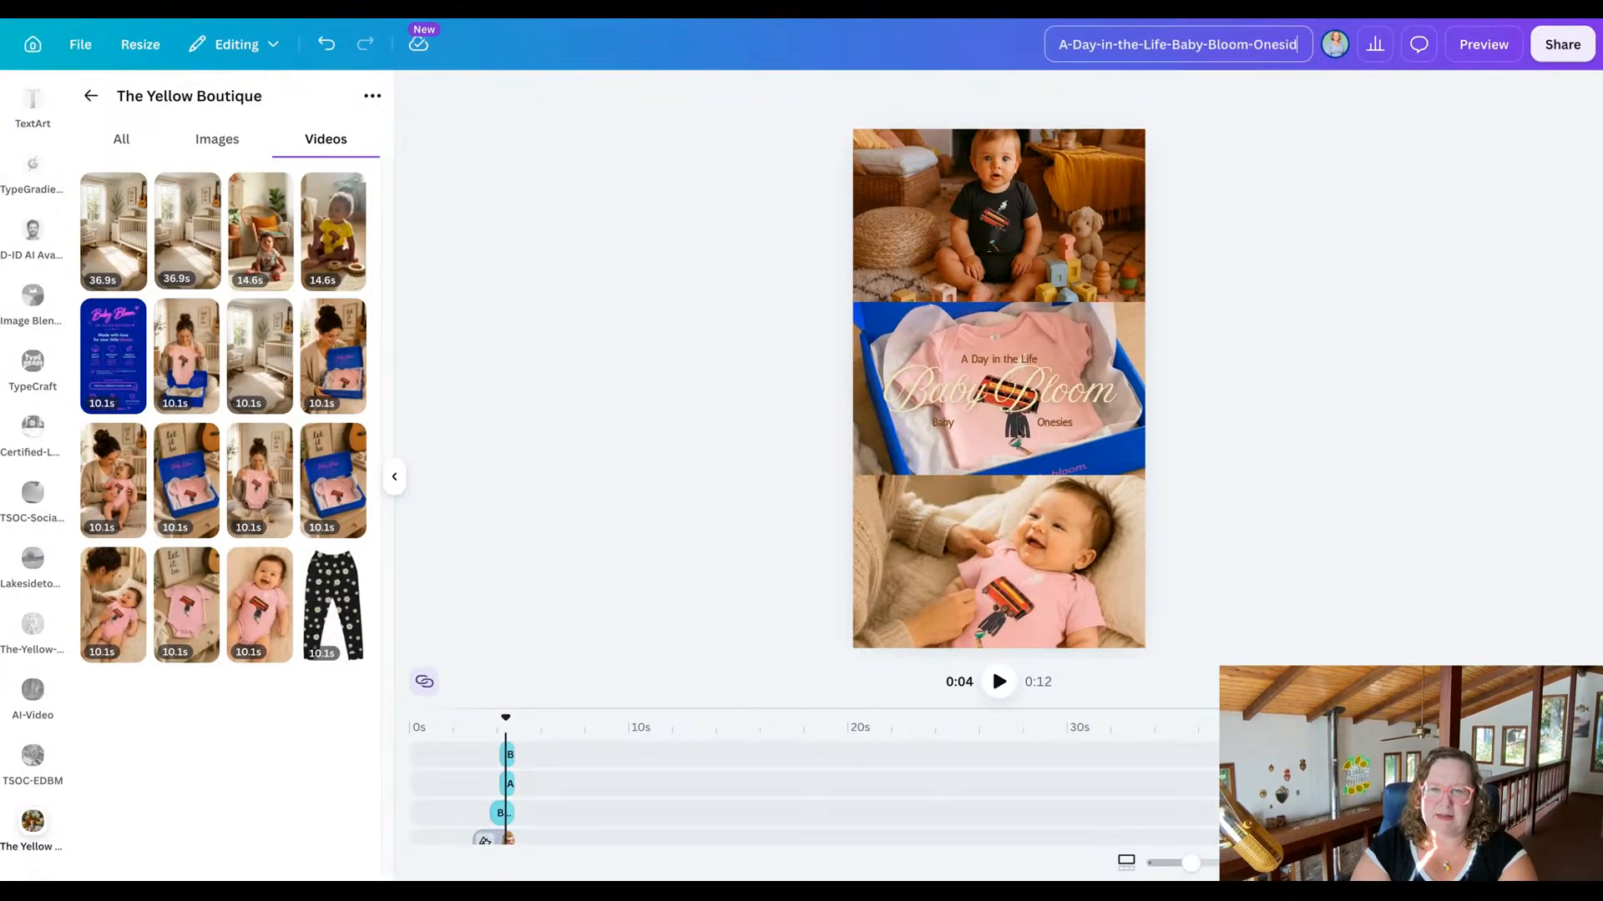
pyautogui.write('Video-Ad')
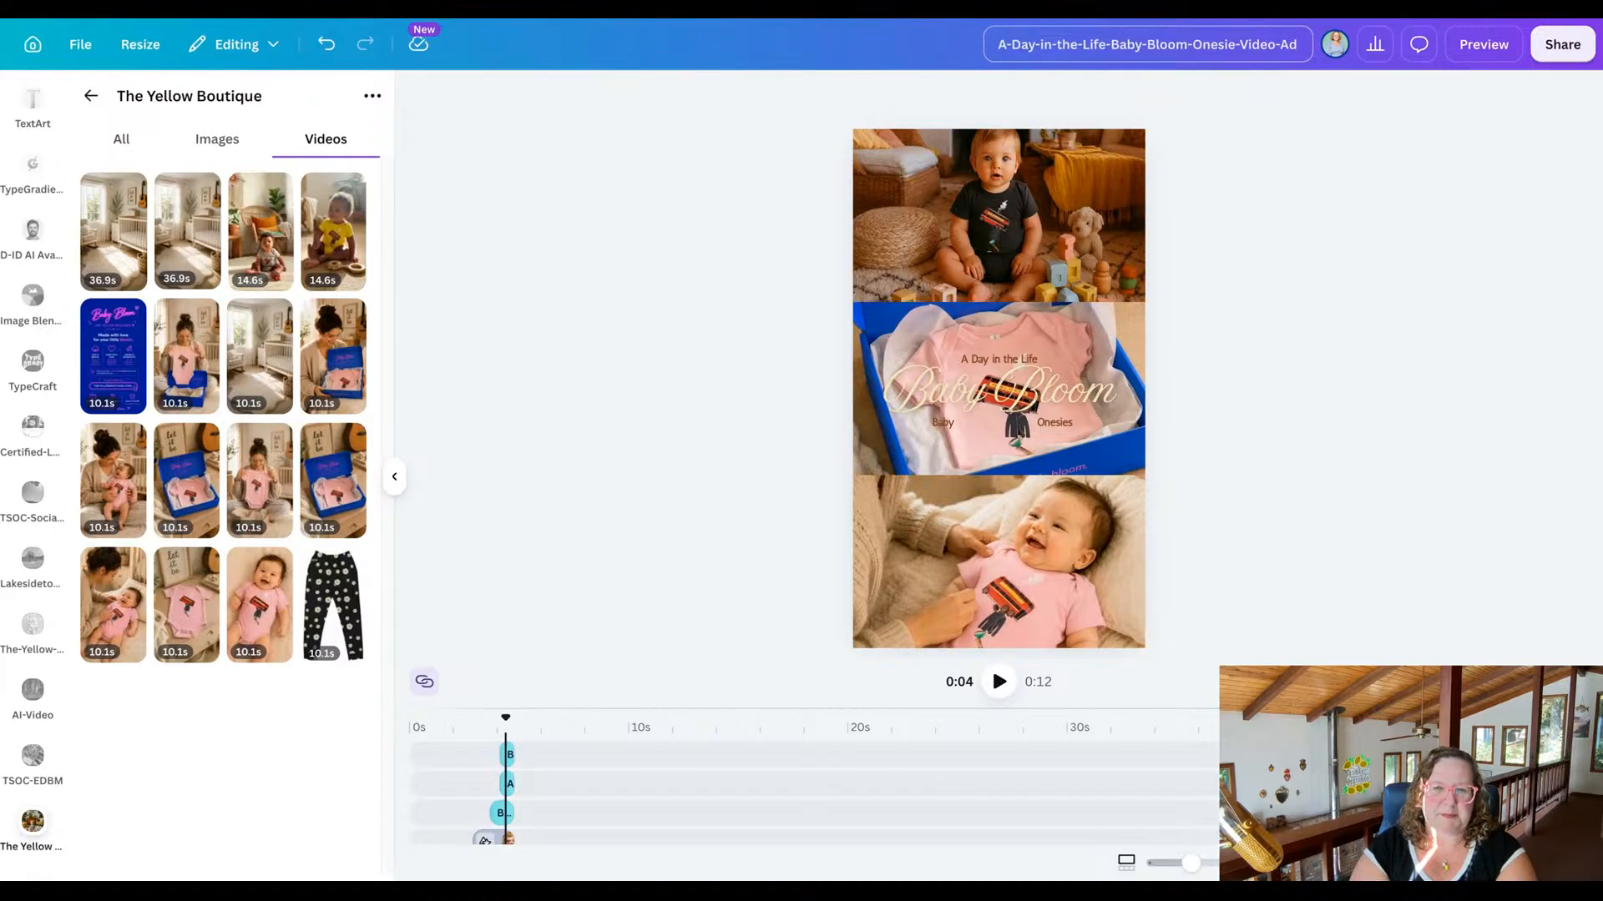
pyautogui.write('-1')
pyautogui.press('Return')
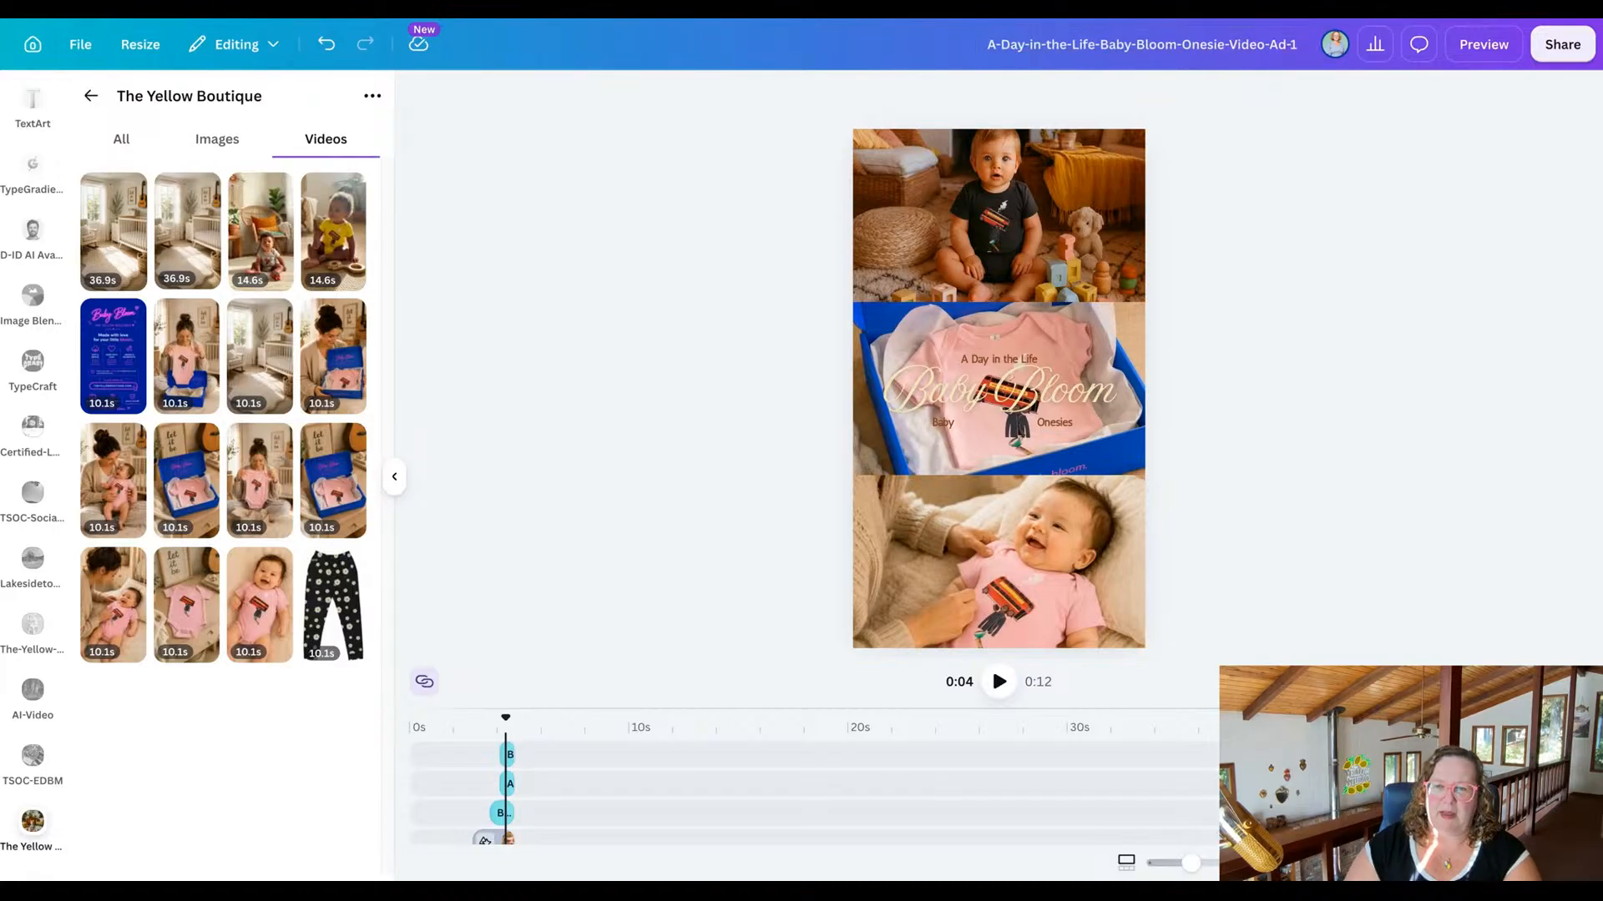
# Download the reel as an MP4 video in 4K (UHD) quality.
pyautogui.click(1561, 45)
pyautogui.click(1256, 484)
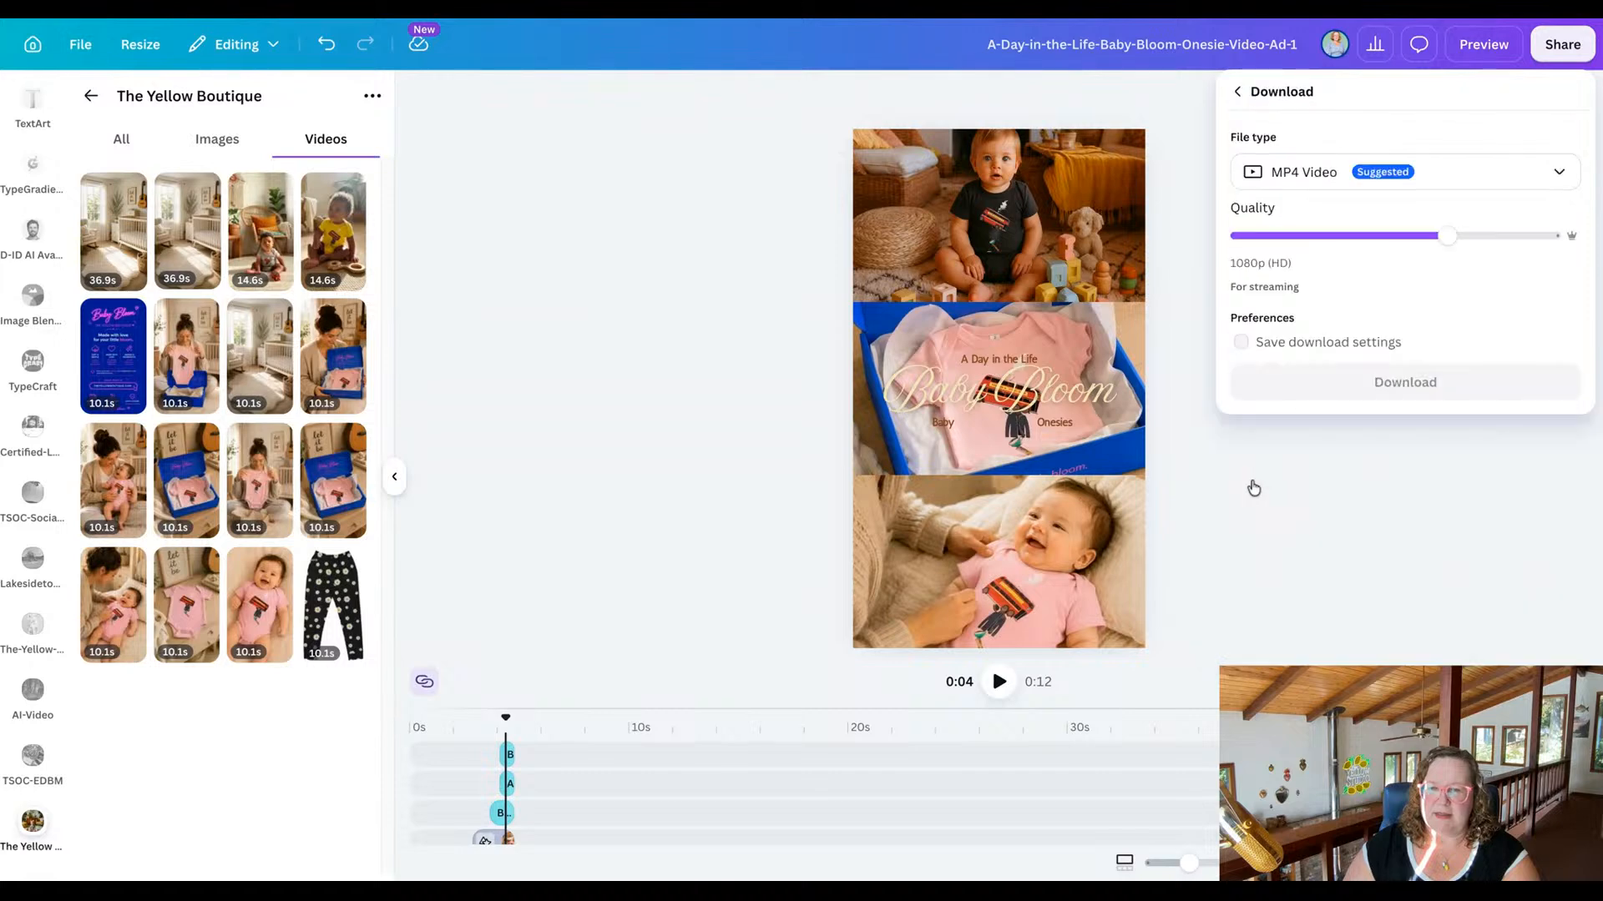
pyautogui.click(1558, 236)
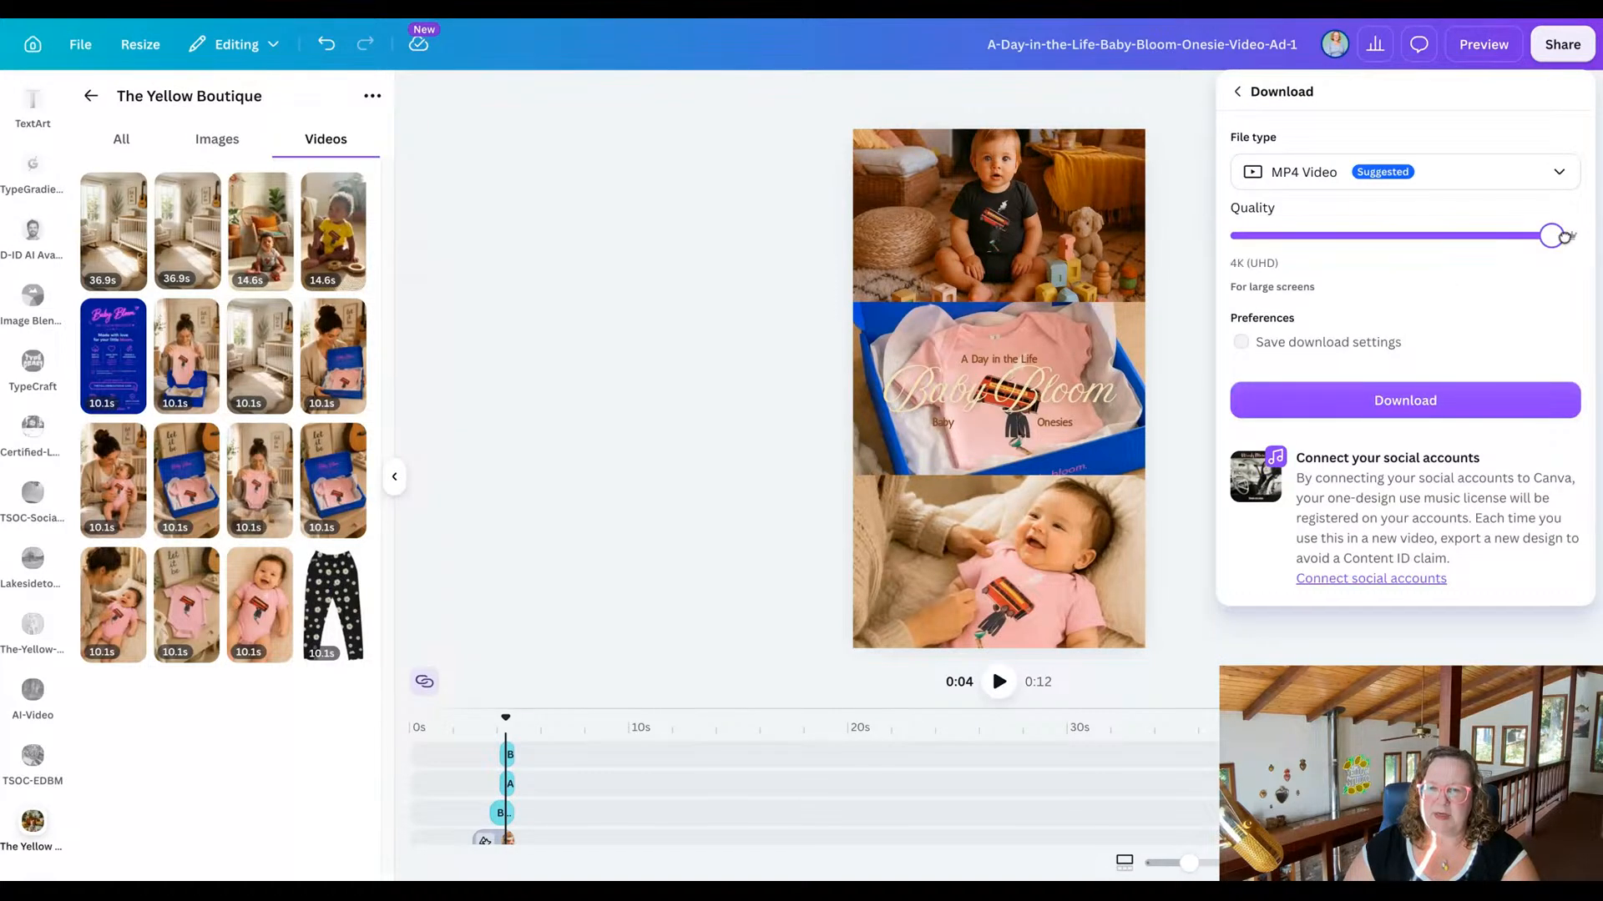
pyautogui.click(1407, 405)
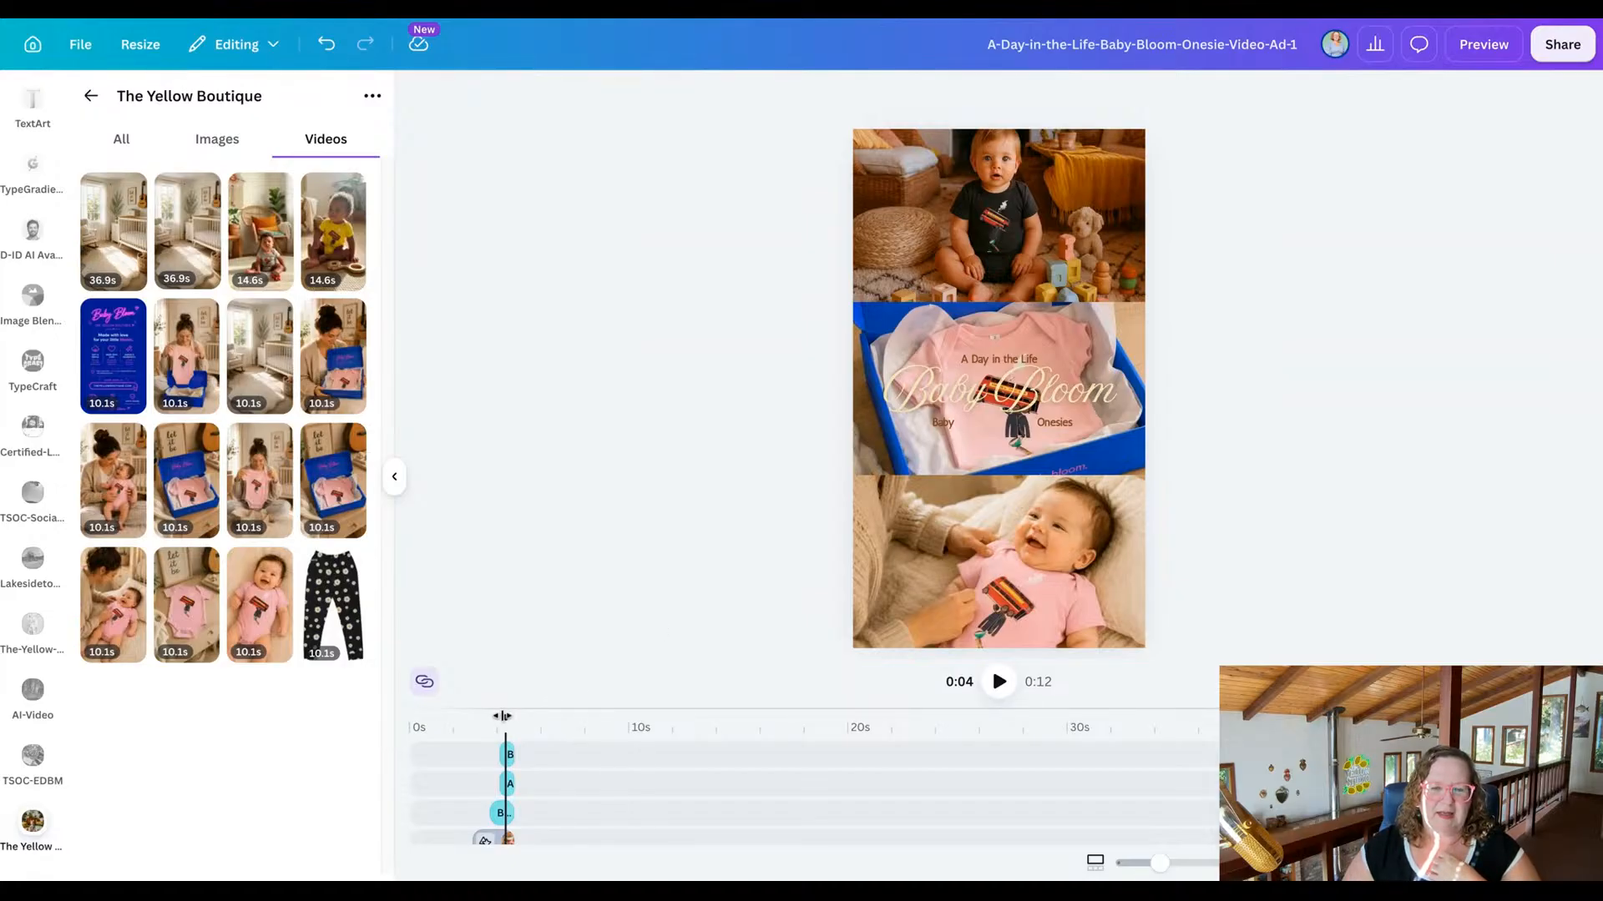
# Enlarge the timeline area and replace the reel's opening clip with The Yellow Boutique video of the baby in the yellow onesie.
pyautogui.moveTo(504, 716); pyautogui.dragTo(409, 716)
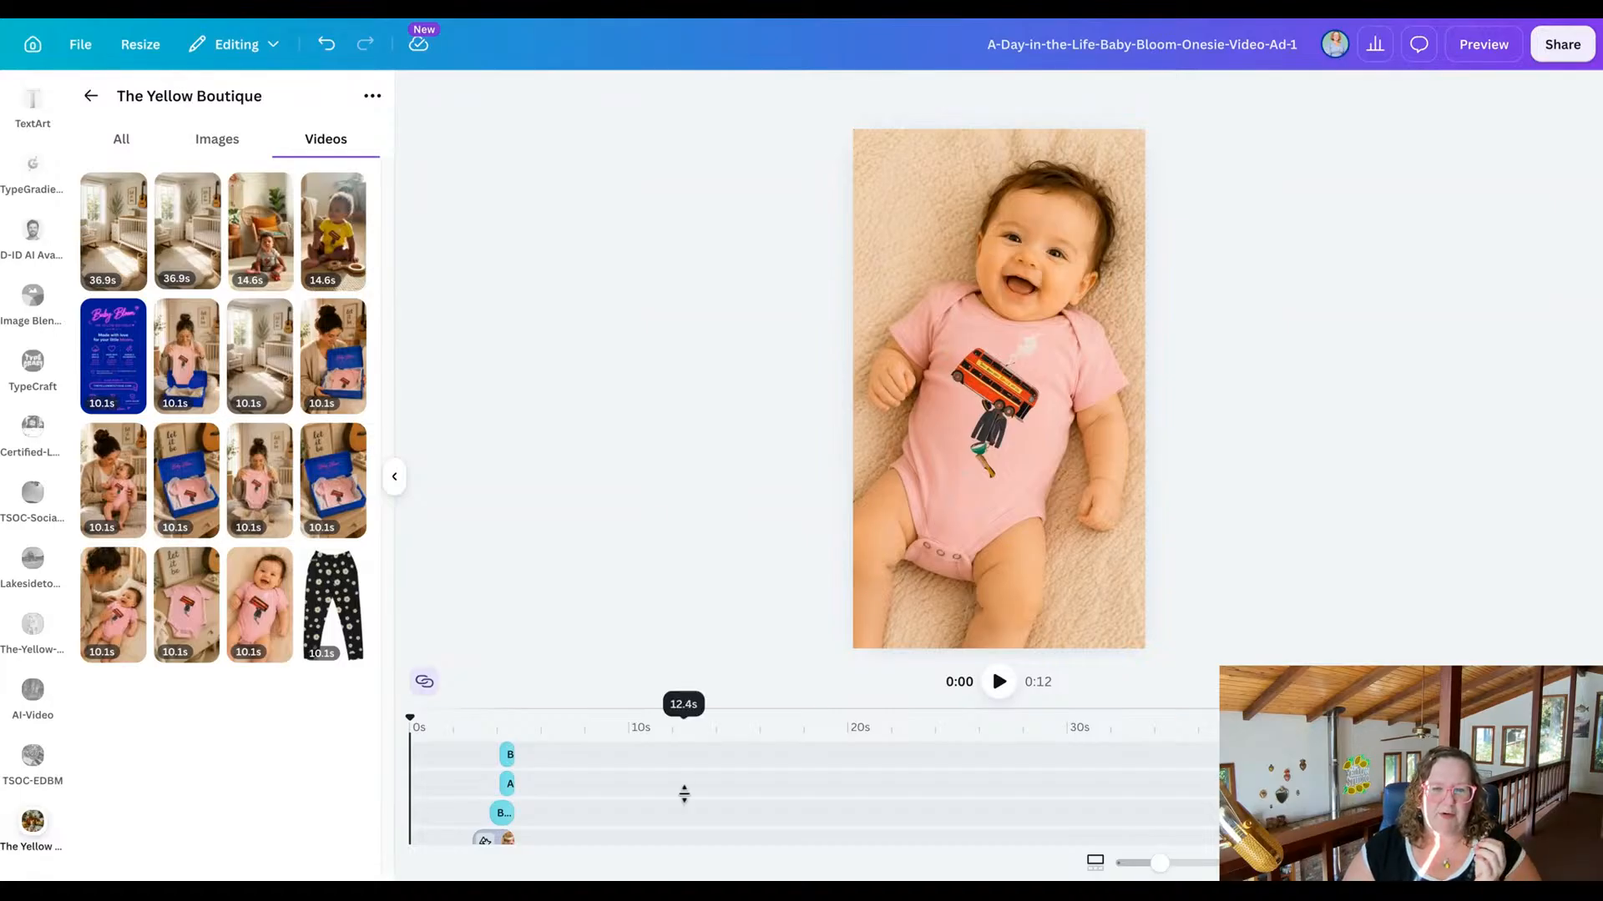
pyautogui.moveTo(683, 711)
pyautogui.mouseDown()
pyautogui.moveTo(687, 467)
pyautogui.moveTo(716, 660)
pyautogui.moveTo(716, 504)
pyautogui.moveTo(744, 731)
pyautogui.mouseUp()
pyautogui.scroll(3, 702, 810)
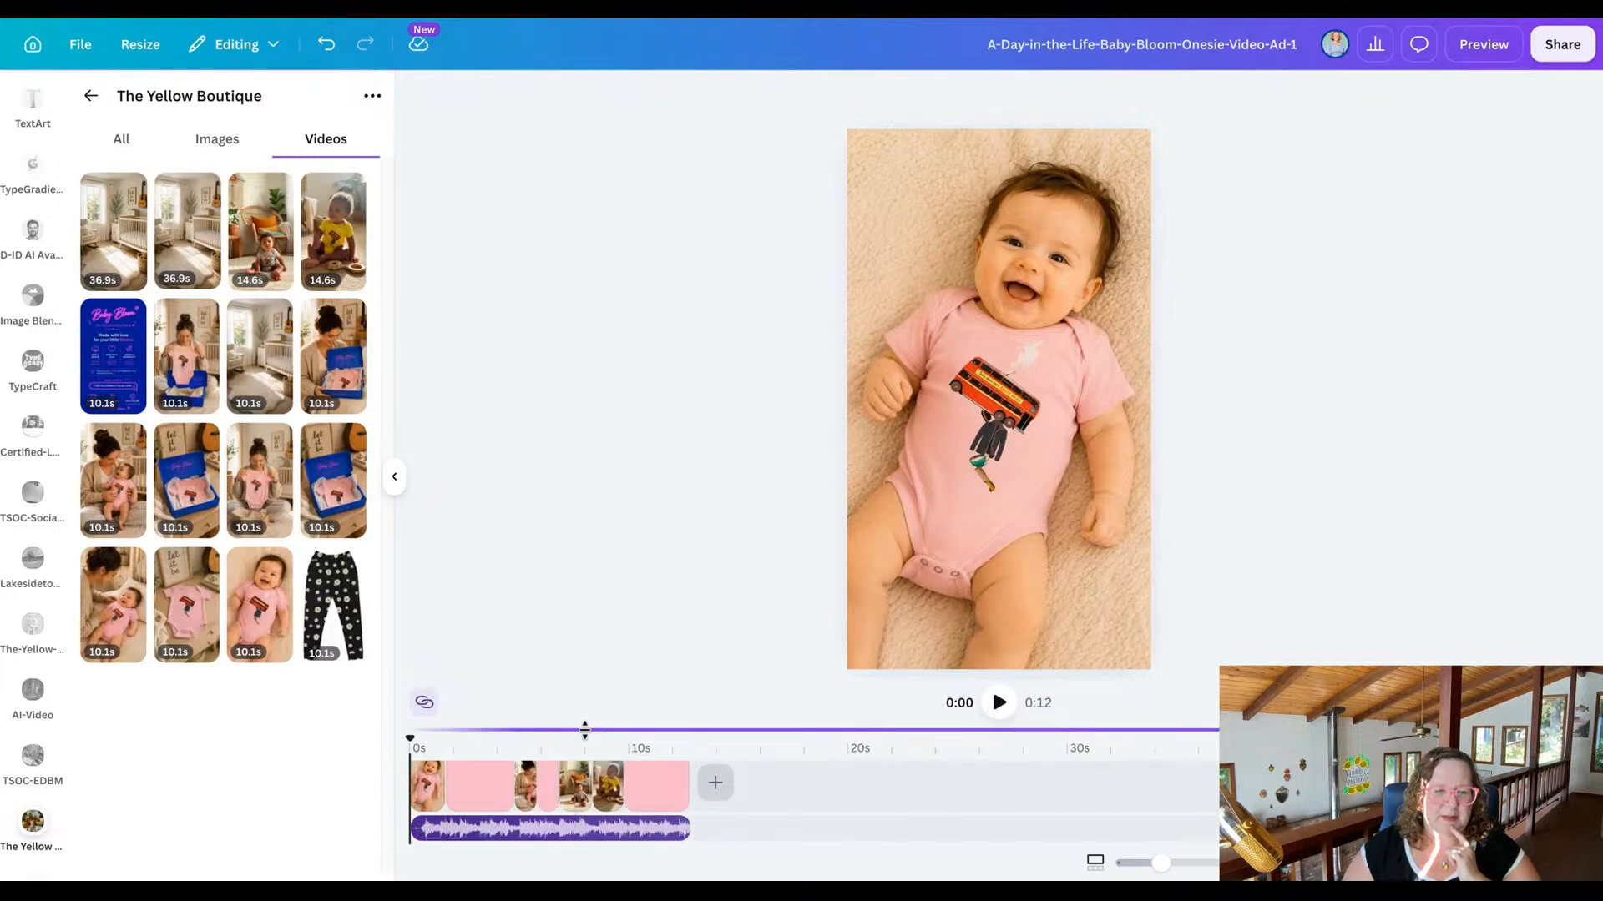
pyautogui.moveTo(583, 728); pyautogui.dragTo(594, 650)
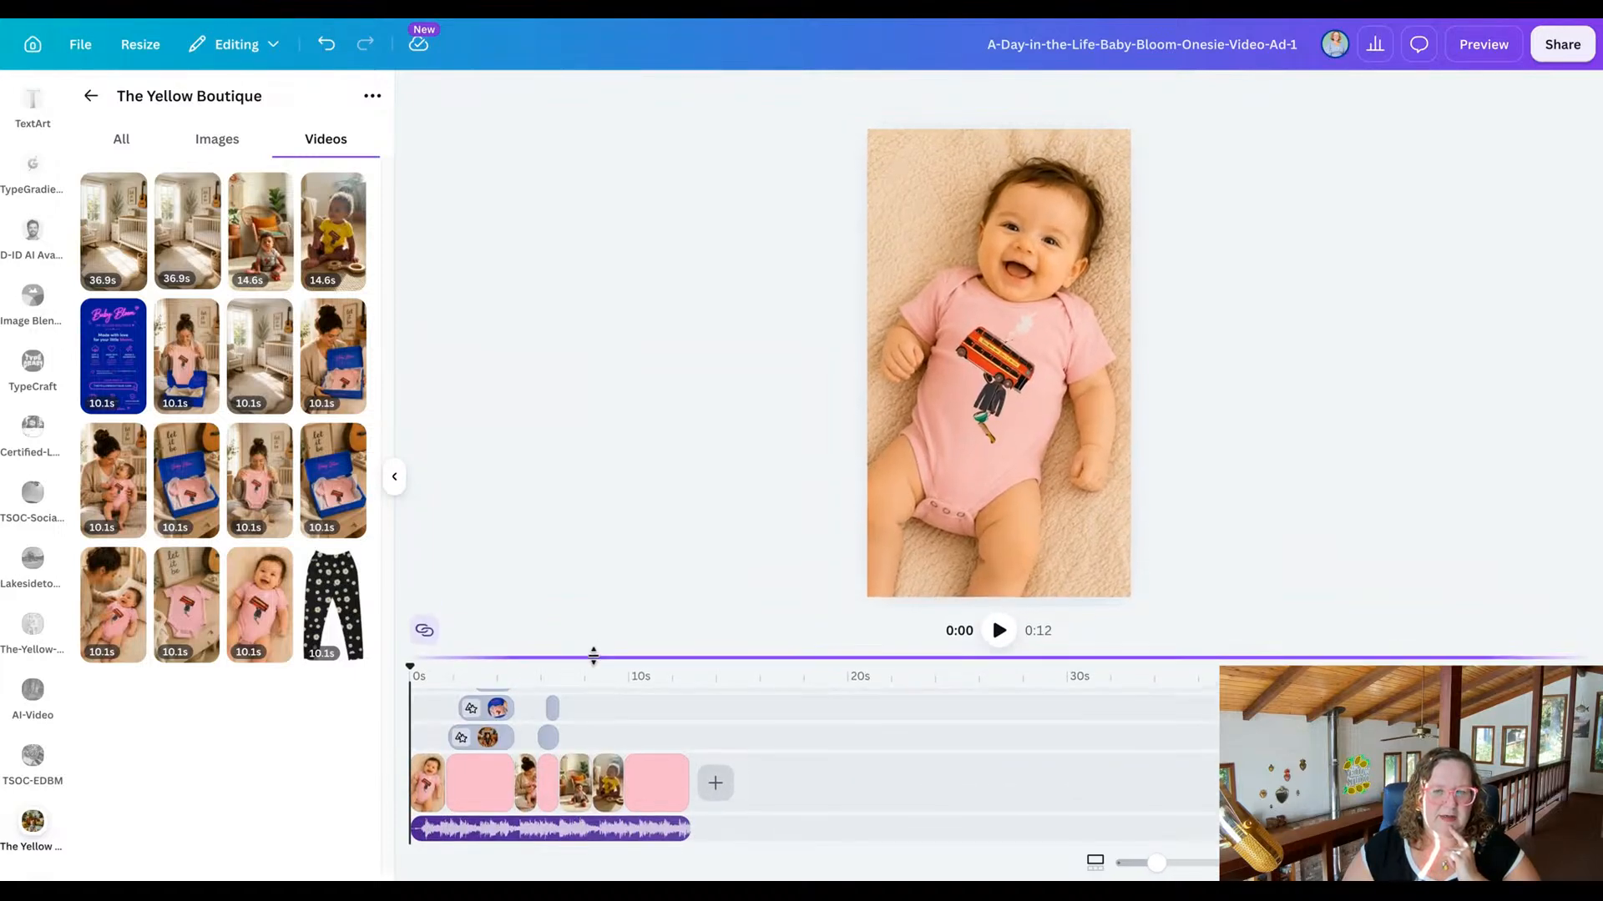
pyautogui.click(433, 800)
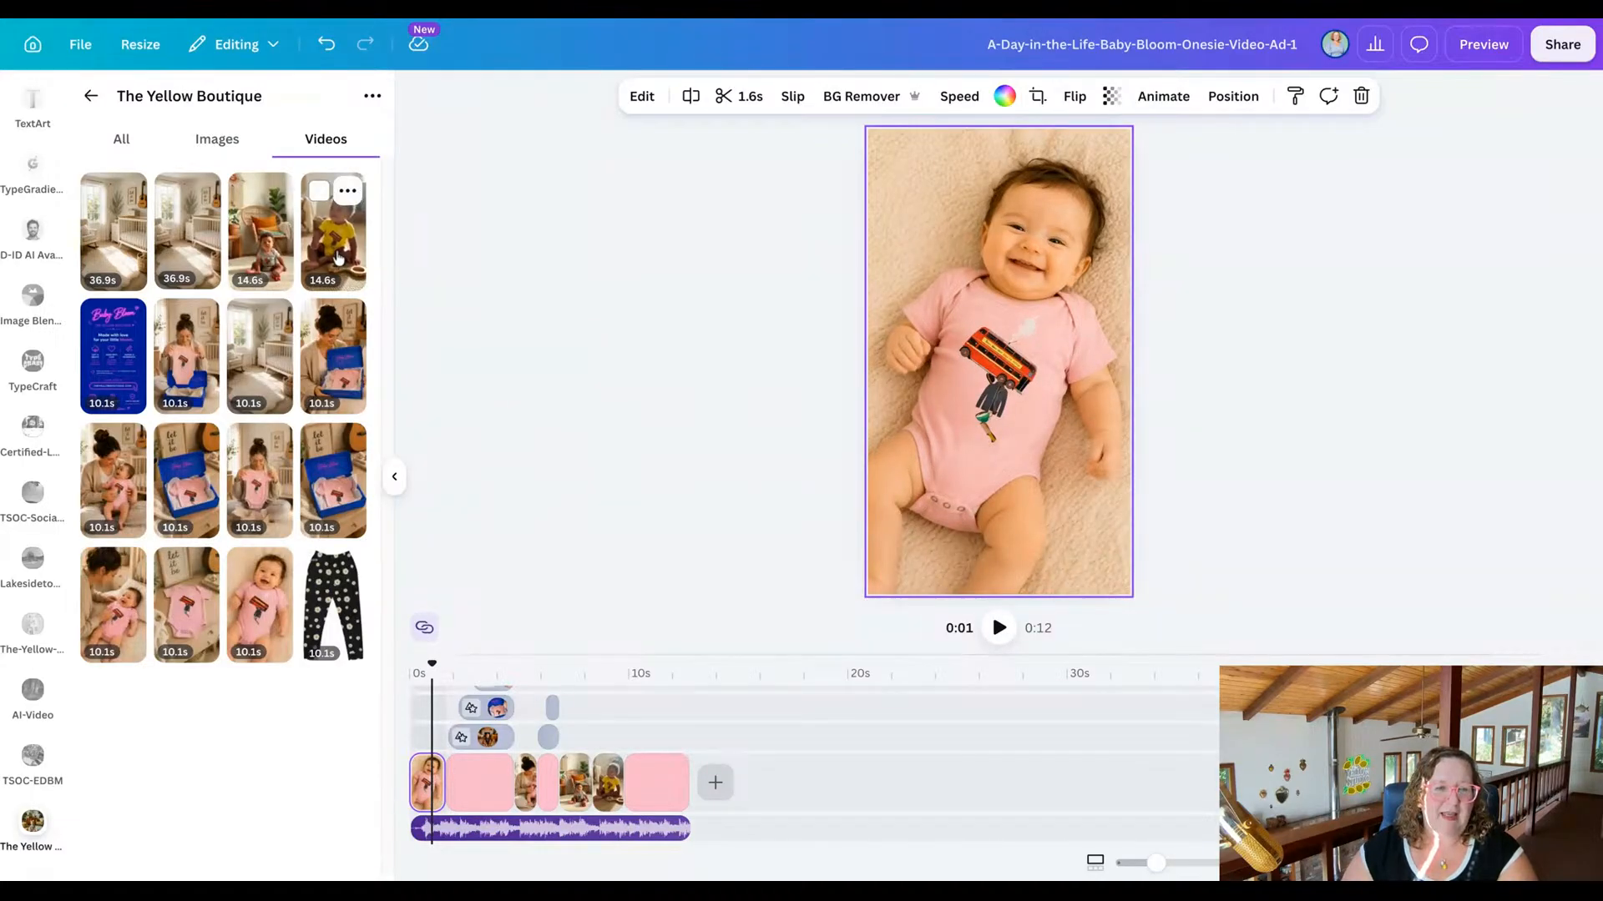
pyautogui.moveTo(338, 242); pyautogui.dragTo(935, 267)
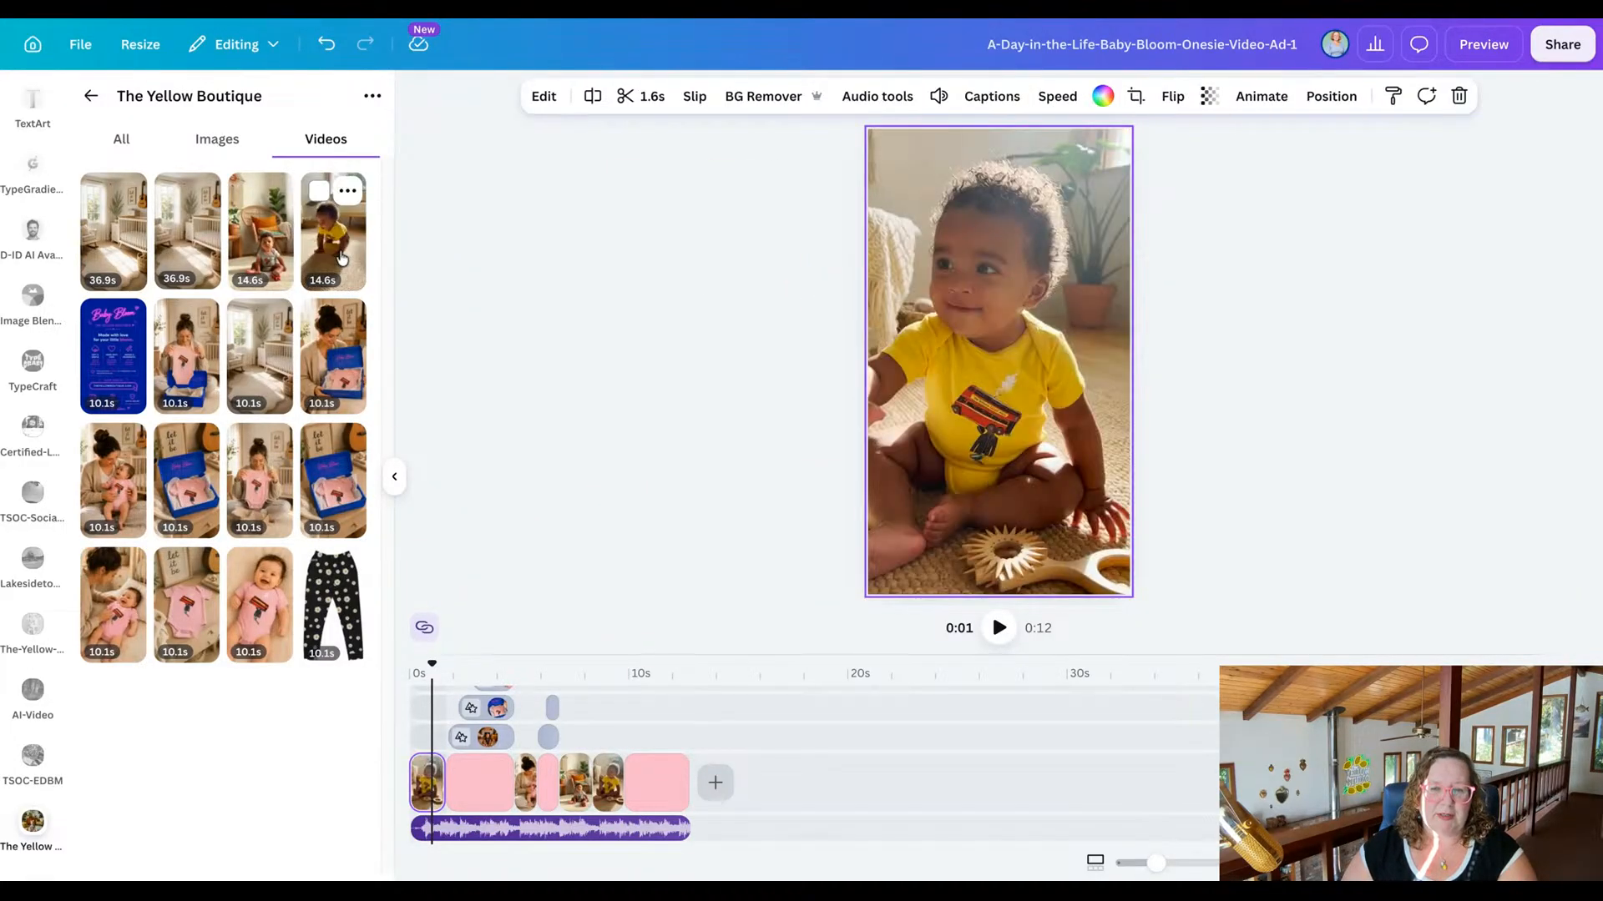
# Replace the collage's top picture with the video of the baby lying in the pink onesie, and reposition its crop to show the face.
pyautogui.click(482, 742)
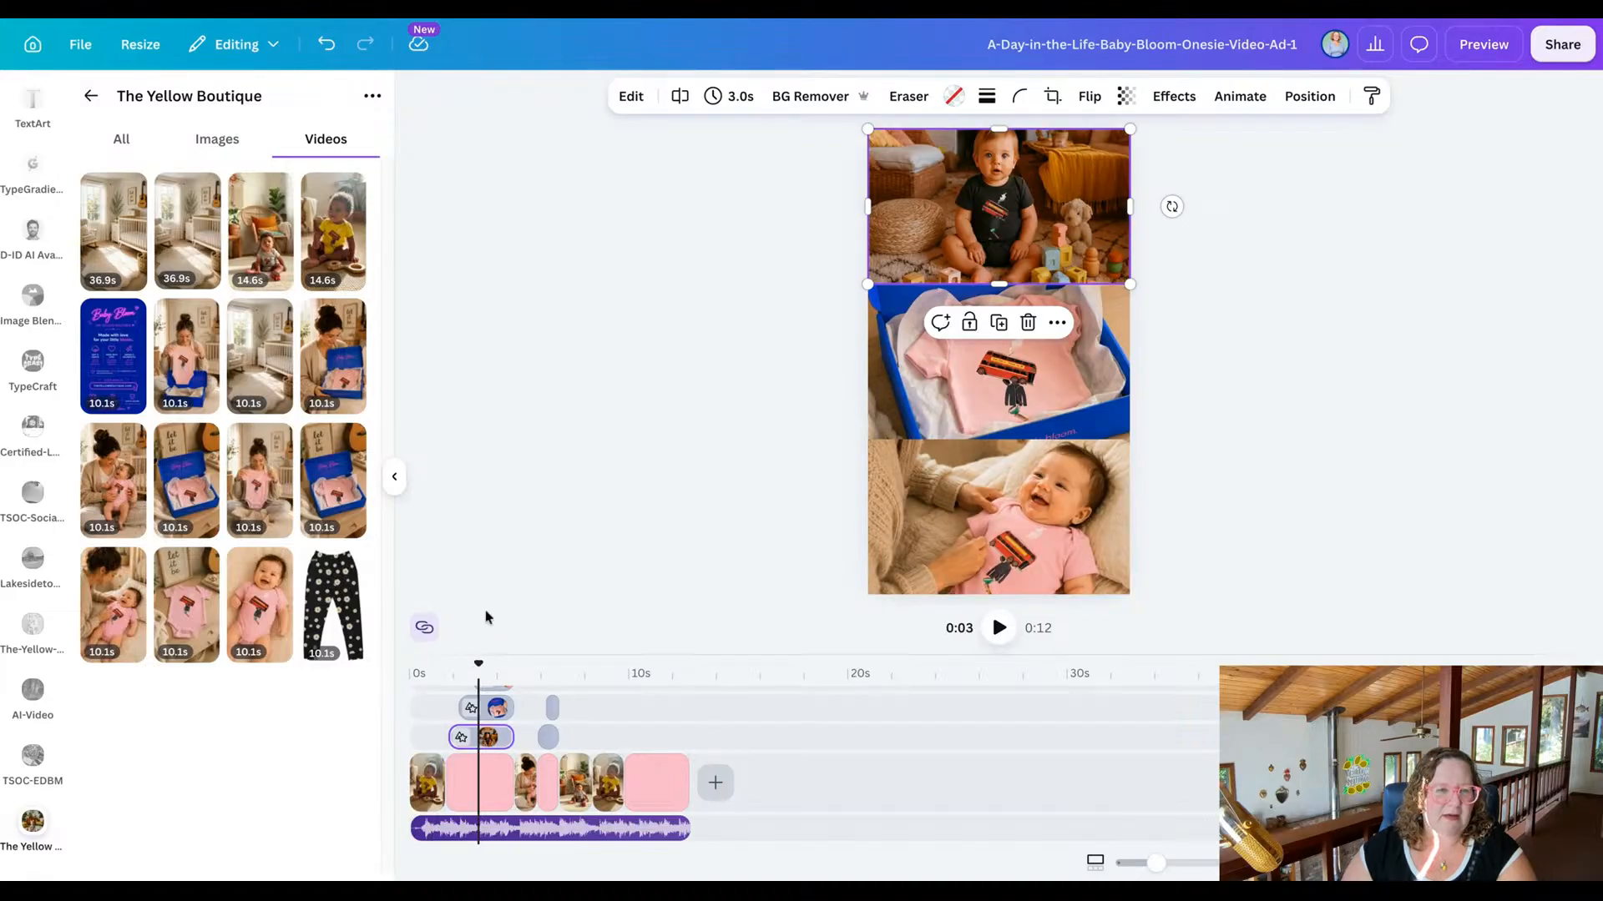
pyautogui.moveTo(260, 601); pyautogui.dragTo(998, 209)
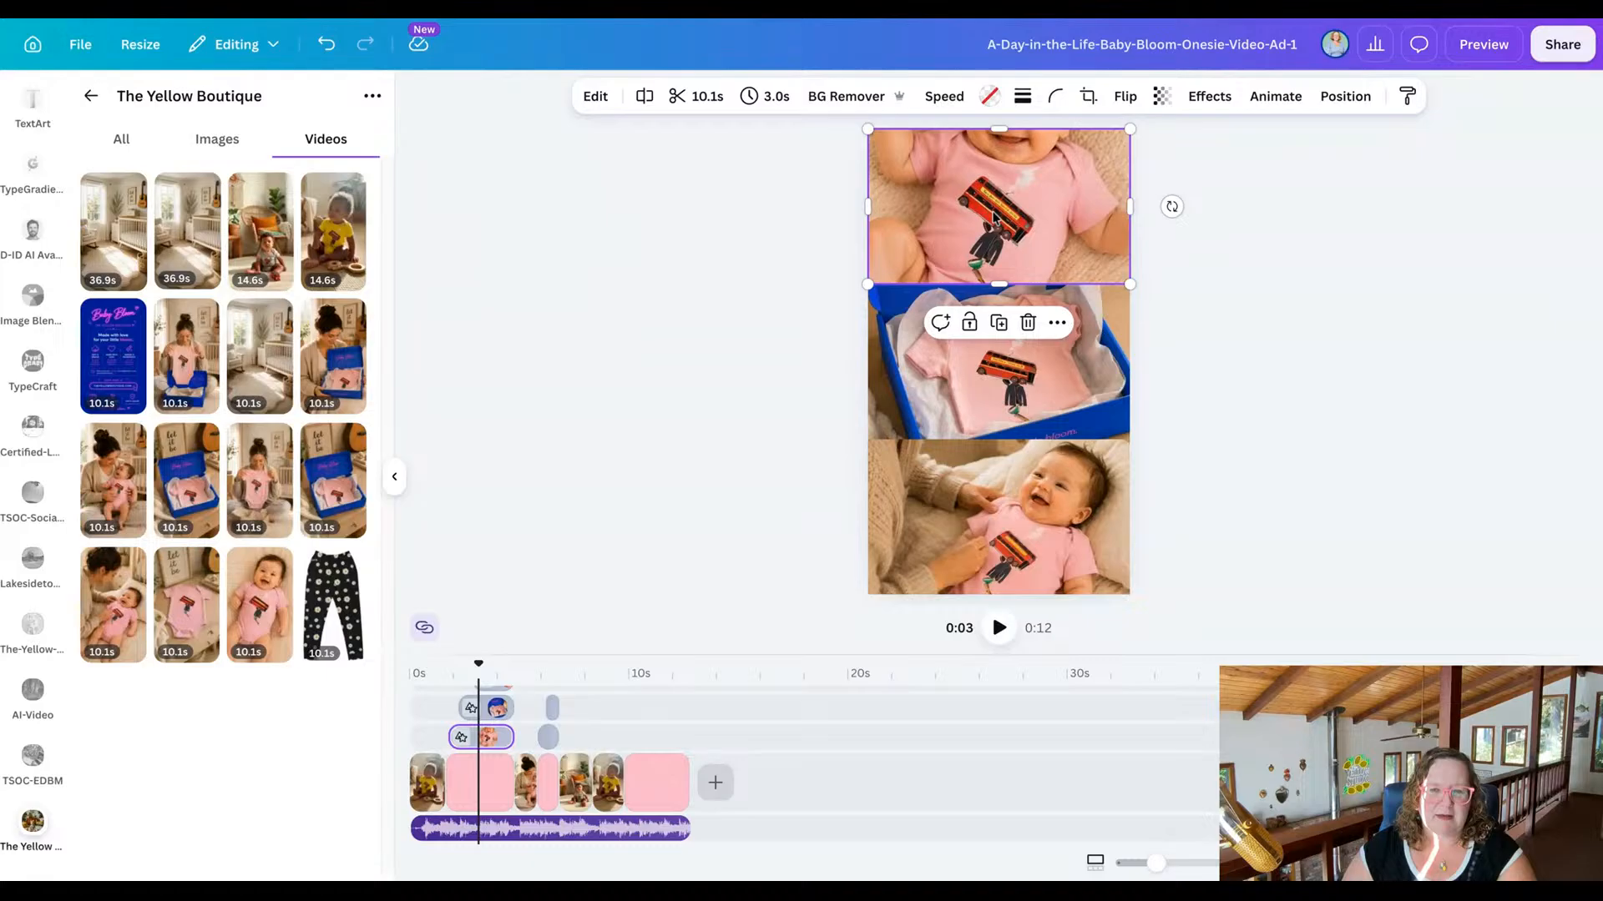
pyautogui.doubleClick(993, 214)
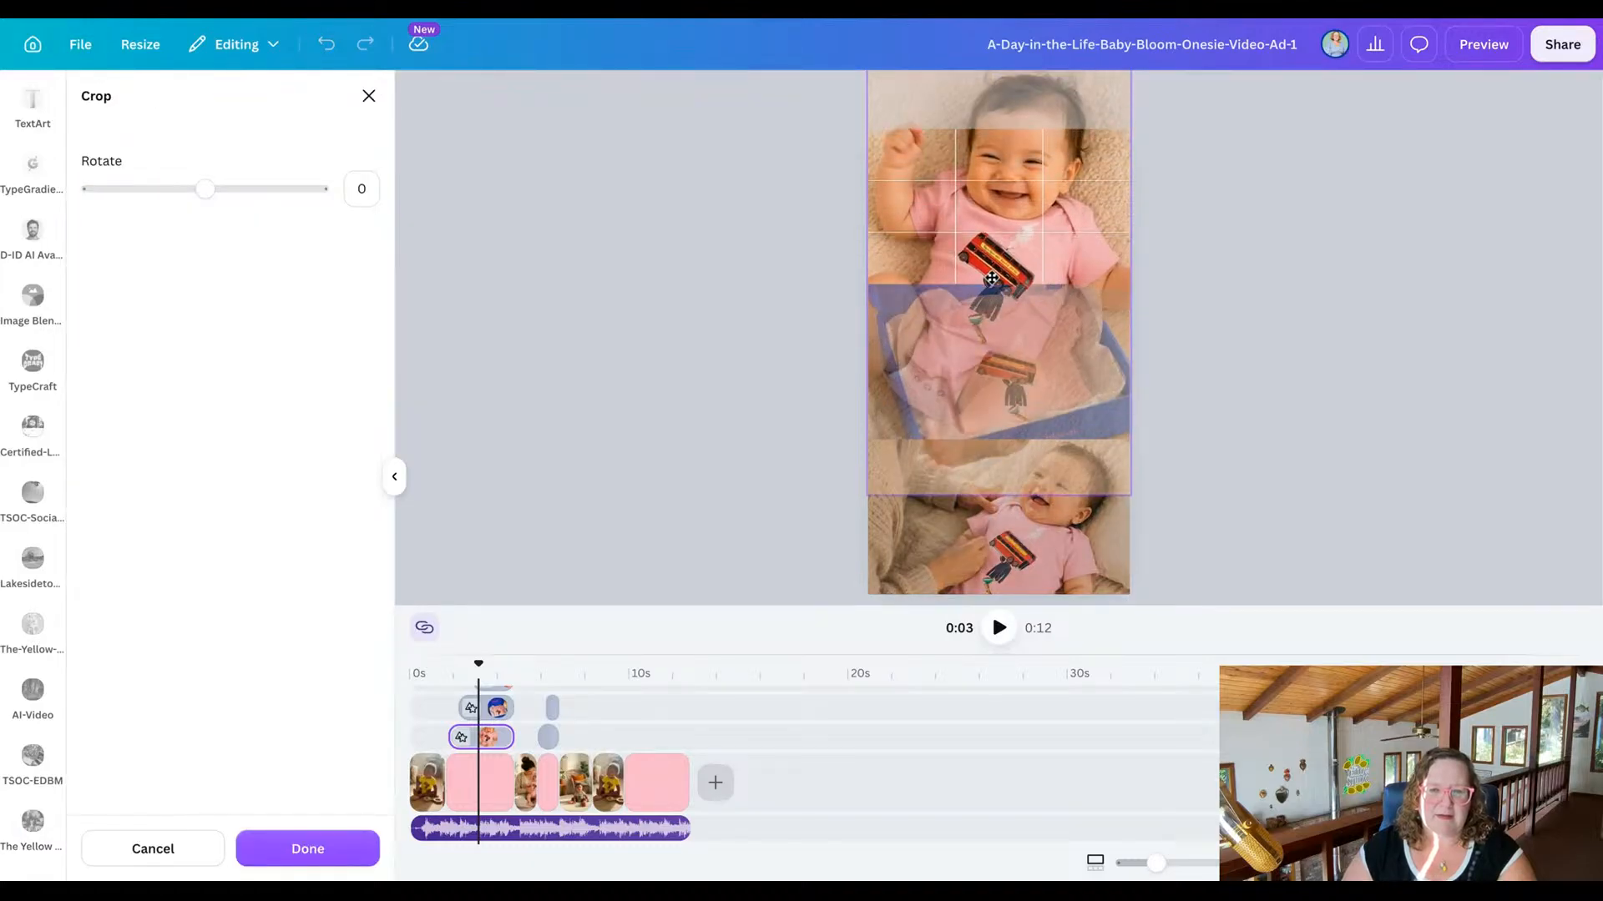
pyautogui.click(678, 282)
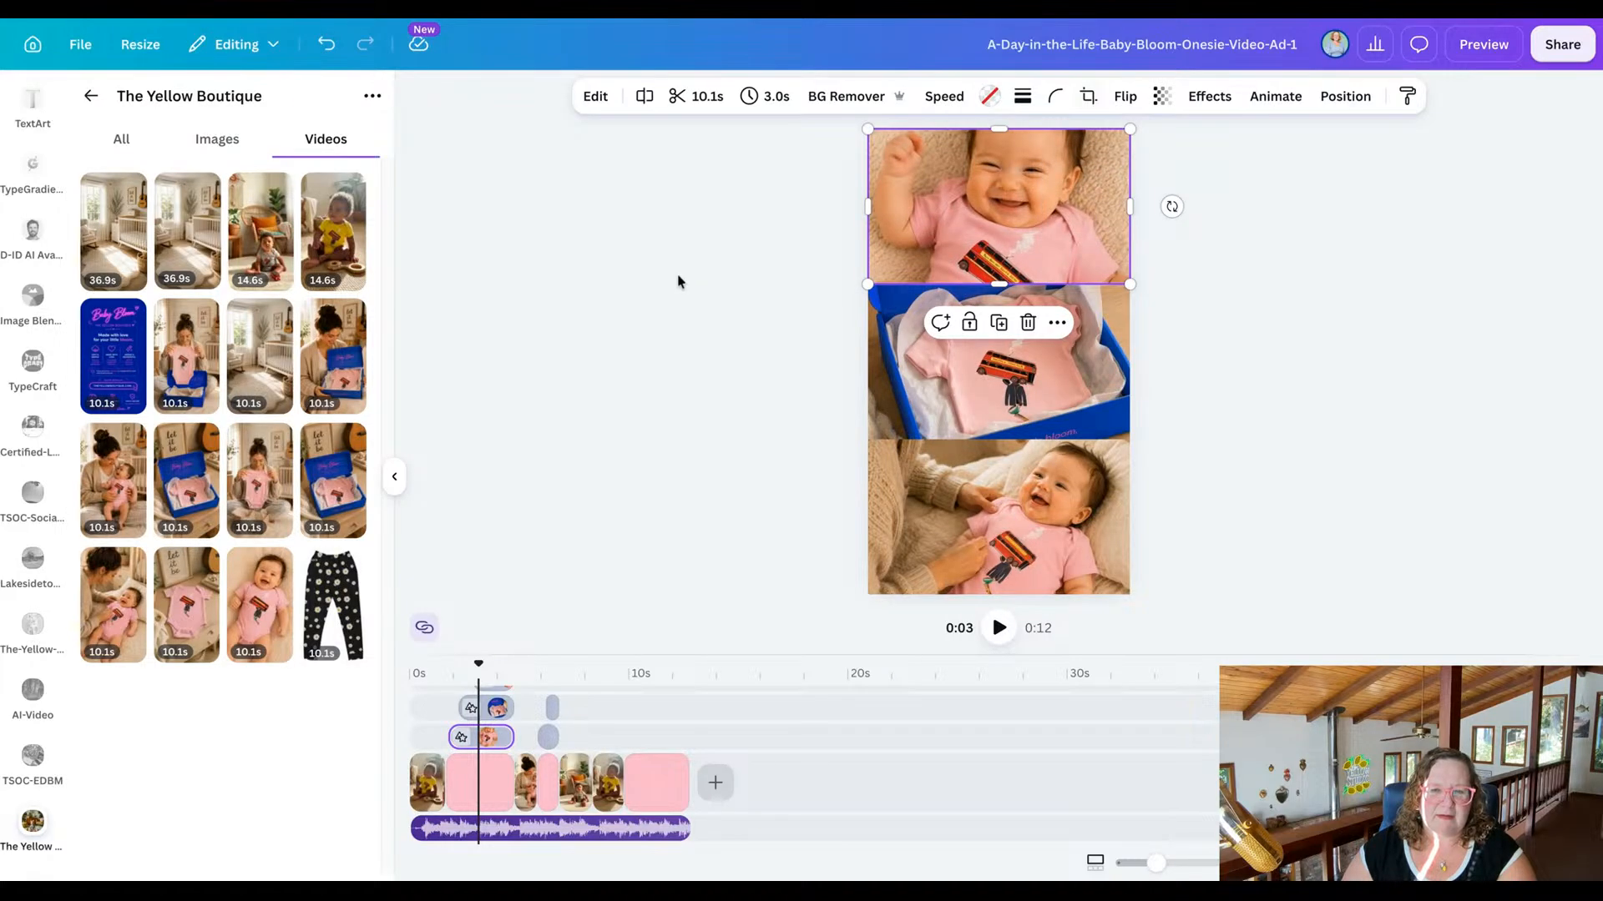
pyautogui.click(677, 282)
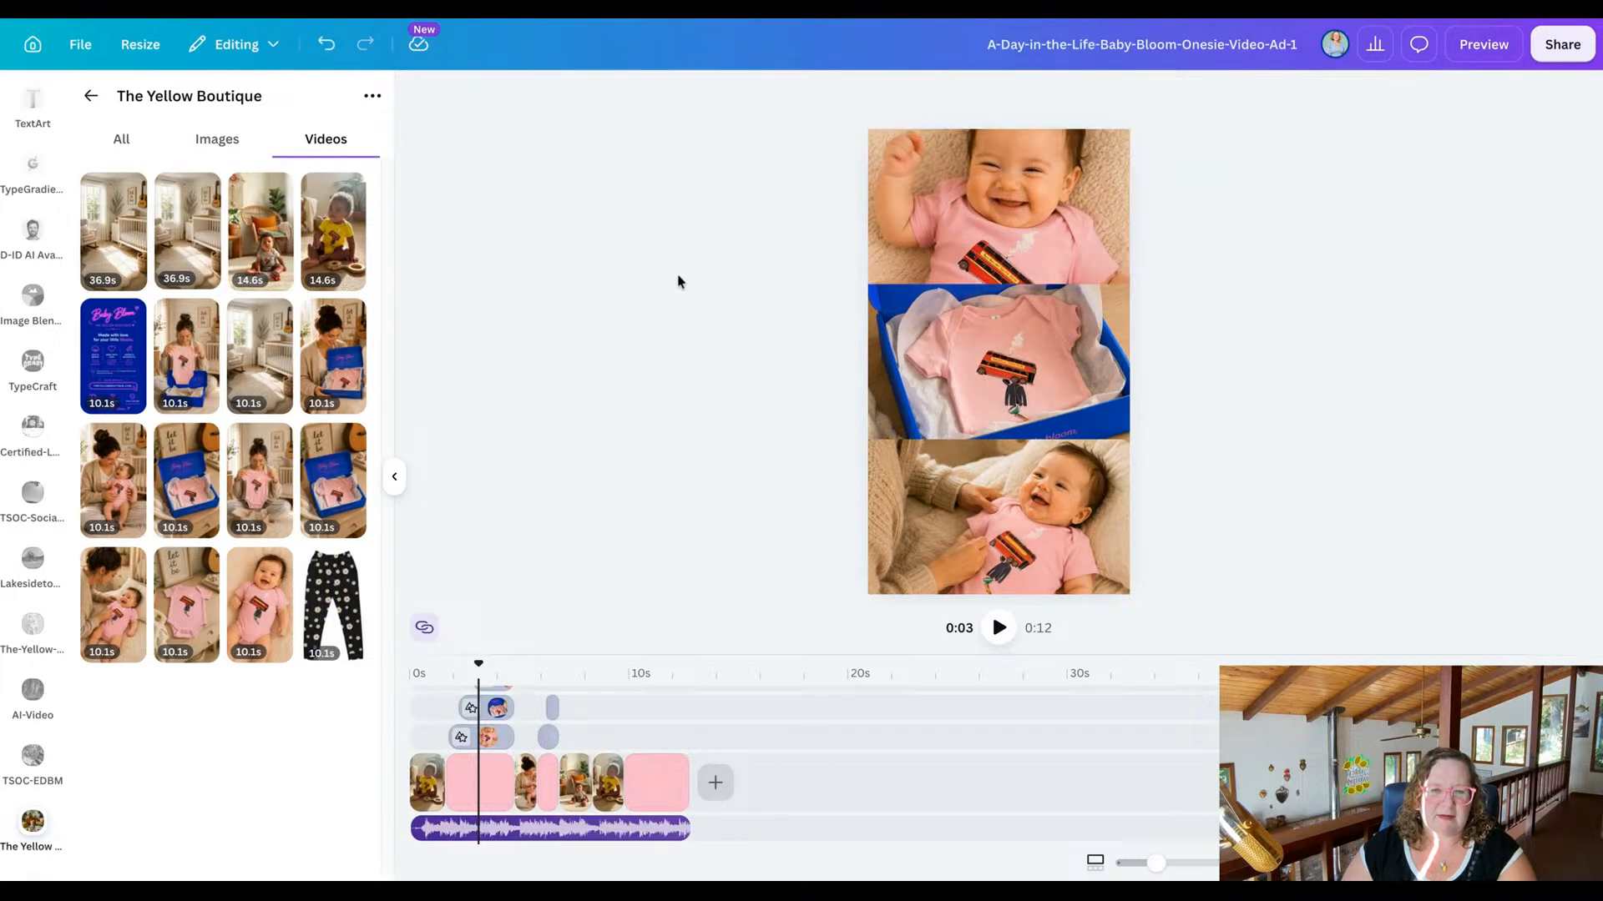
# Replace the collage's middle picture with the image of the baby in the grey onesie and headband, and reposition its crop to show the onesie.
pyautogui.click(197, 151)
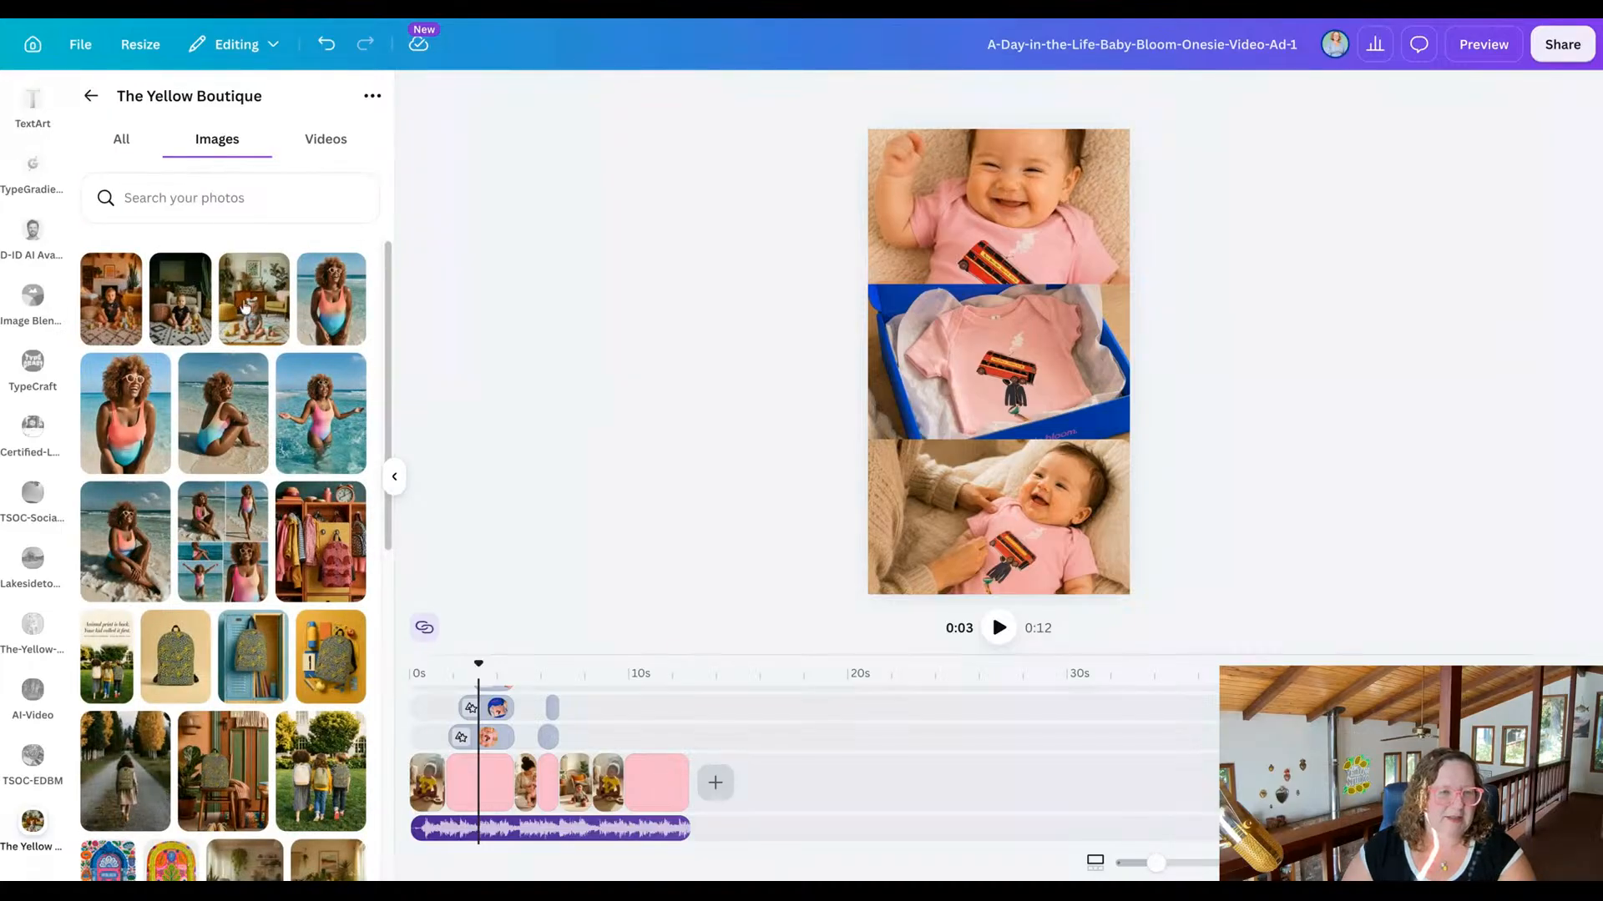
pyautogui.click(281, 320)
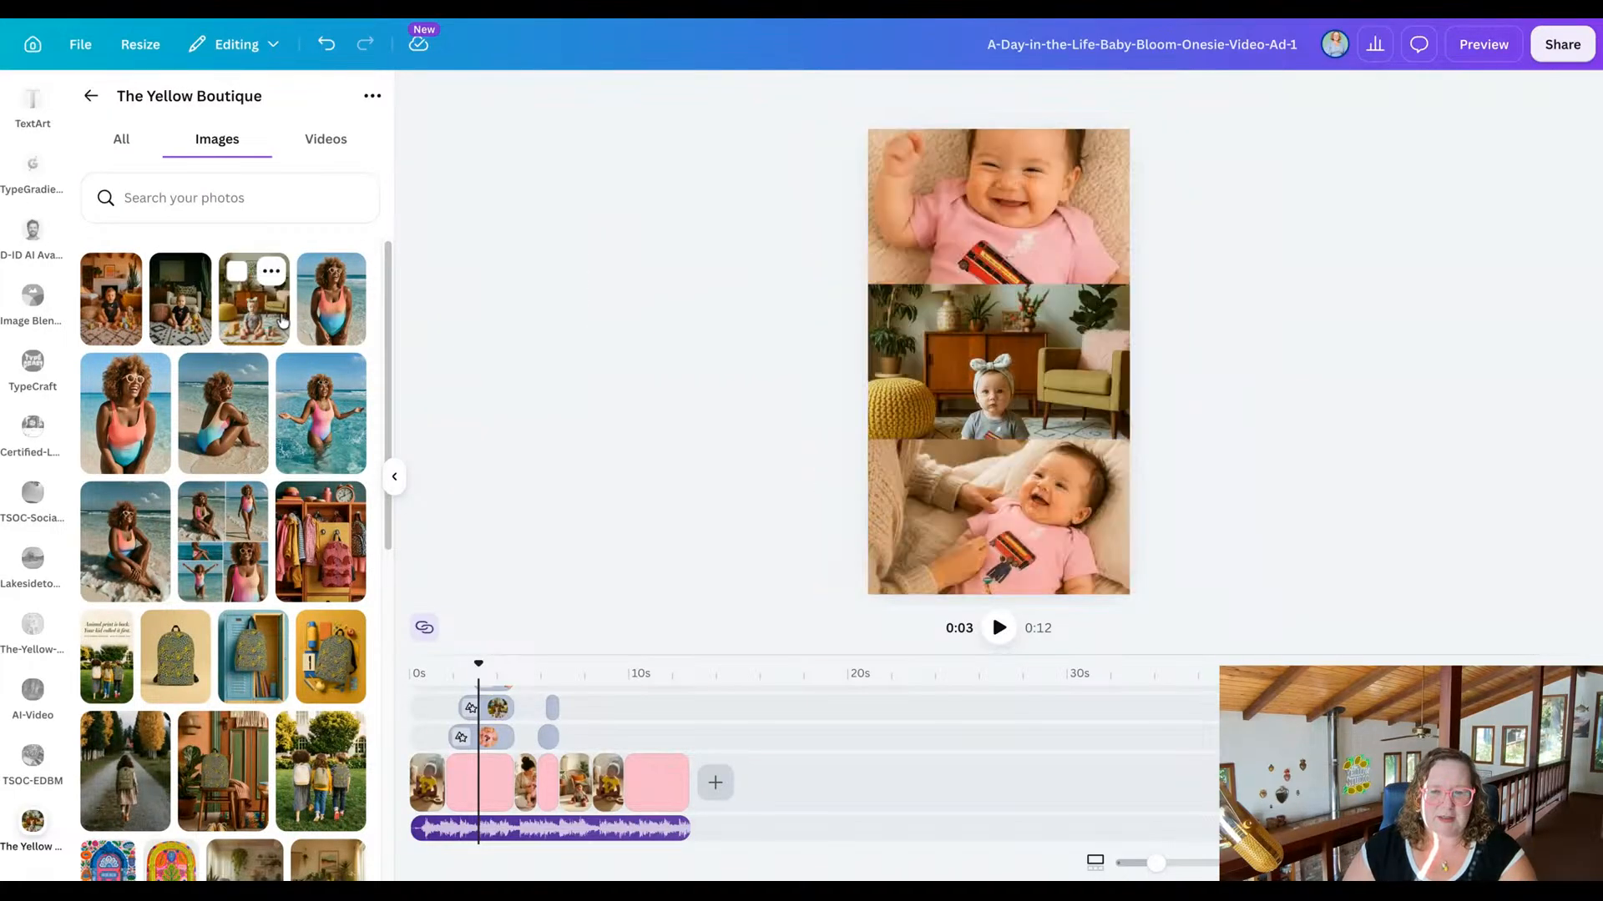
pyautogui.doubleClick(1033, 373)
pyautogui.moveTo(1034, 374); pyautogui.dragTo(1034, 327)
pyautogui.click(602, 473)
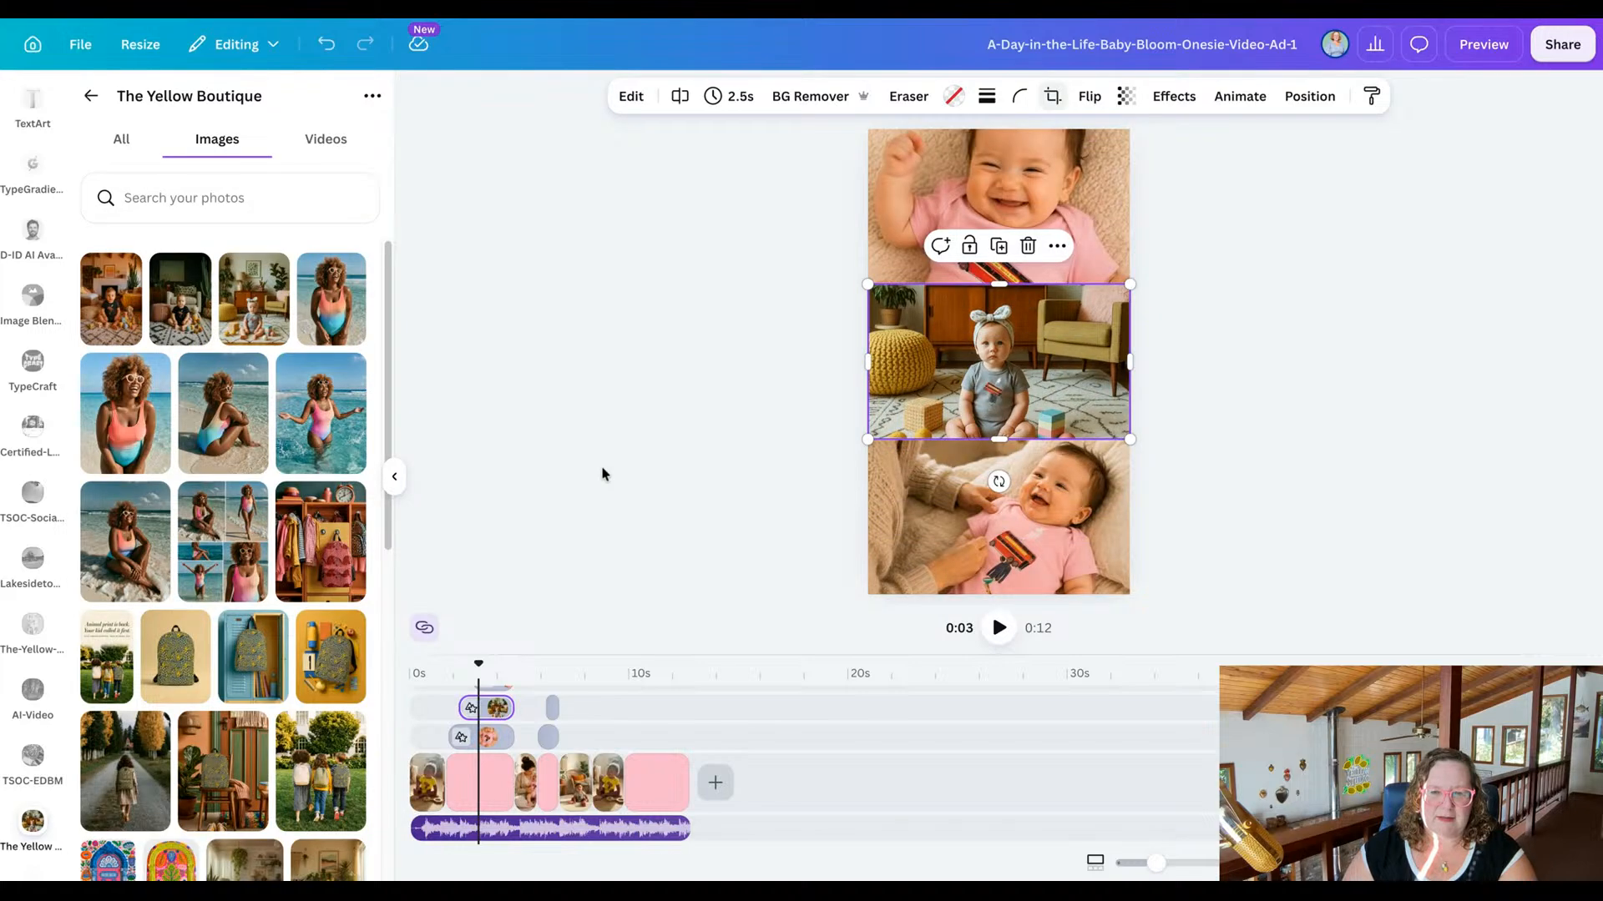
# Replace the collage's bottom picture with the video of the pink onesie in the blue gift box, and reposition its crop to centre the onesie.
pyautogui.click(326, 139)
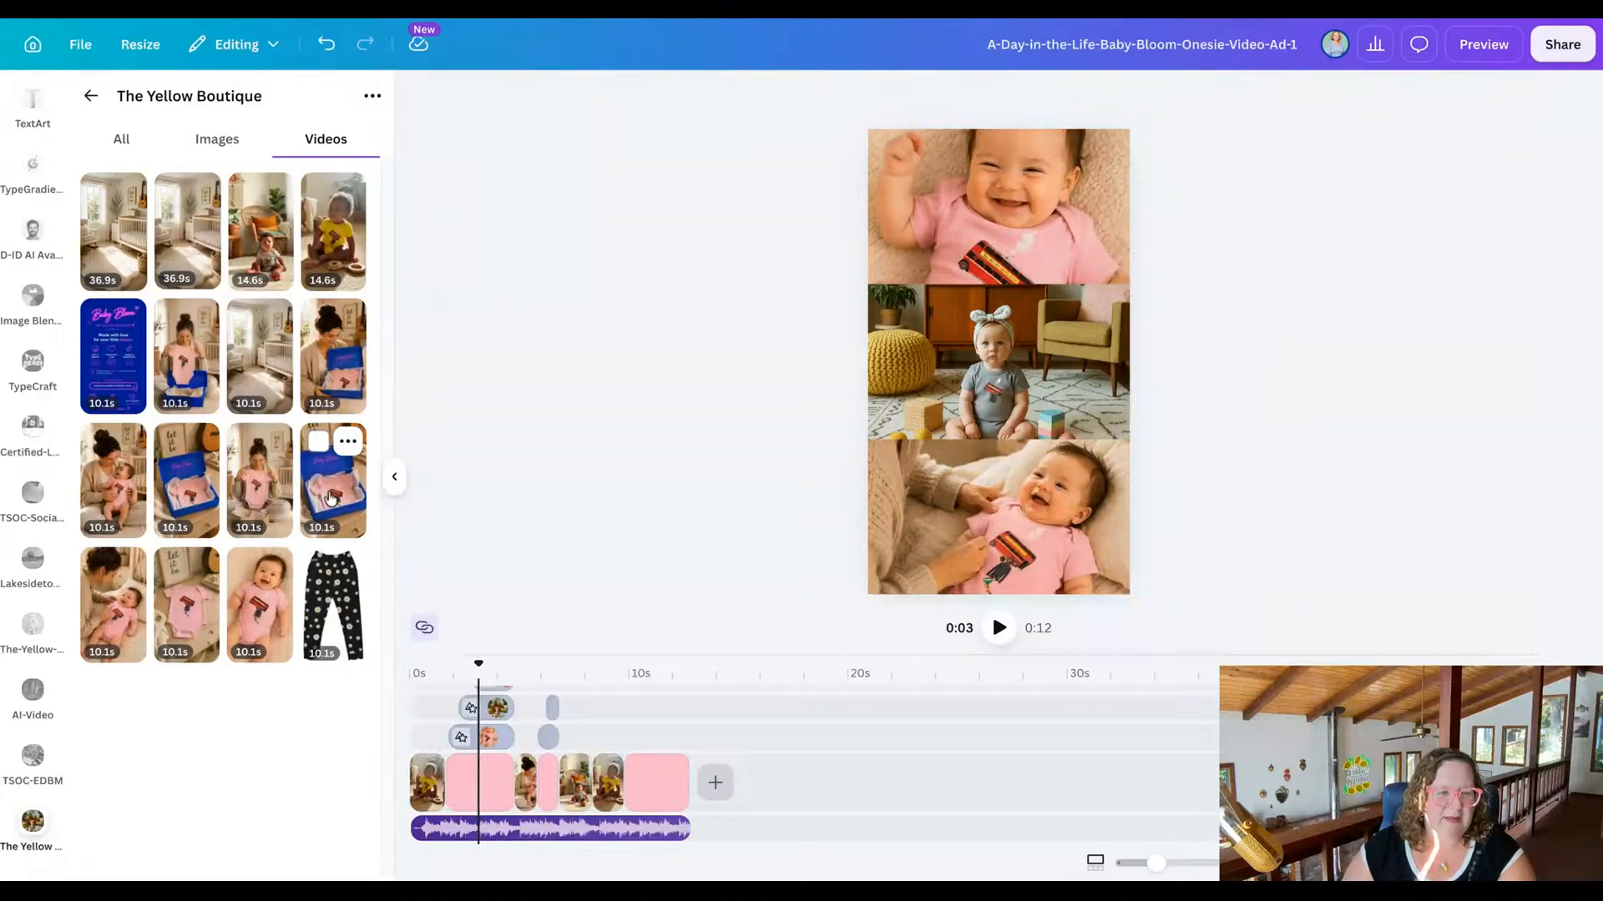
pyautogui.moveTo(332, 499); pyautogui.dragTo(998, 517)
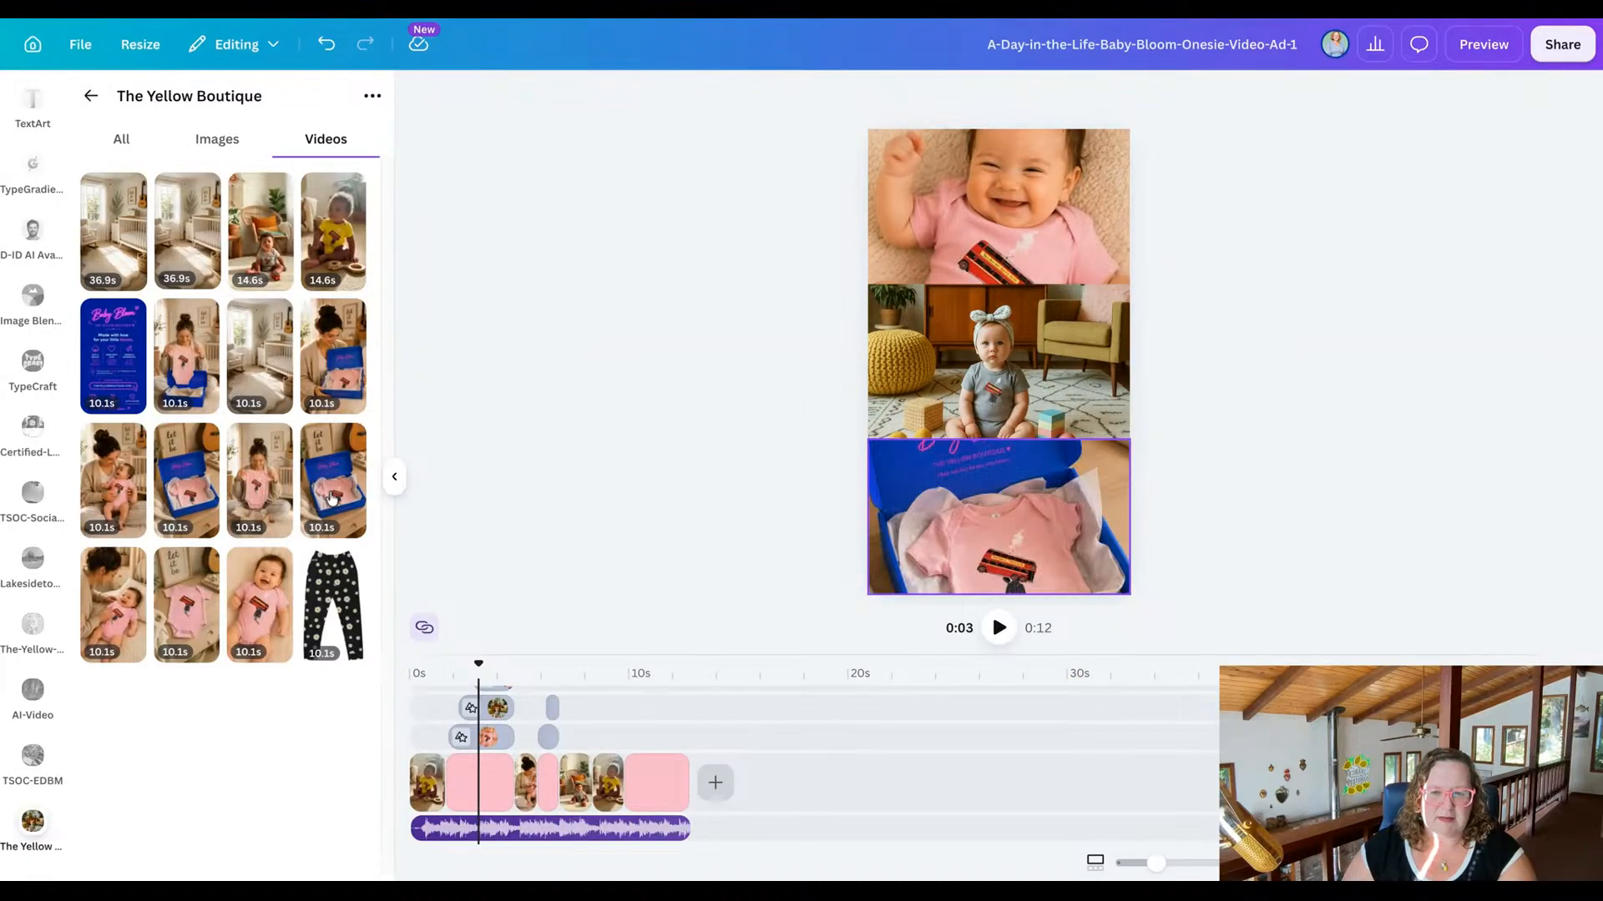
pyautogui.doubleClick(1024, 518)
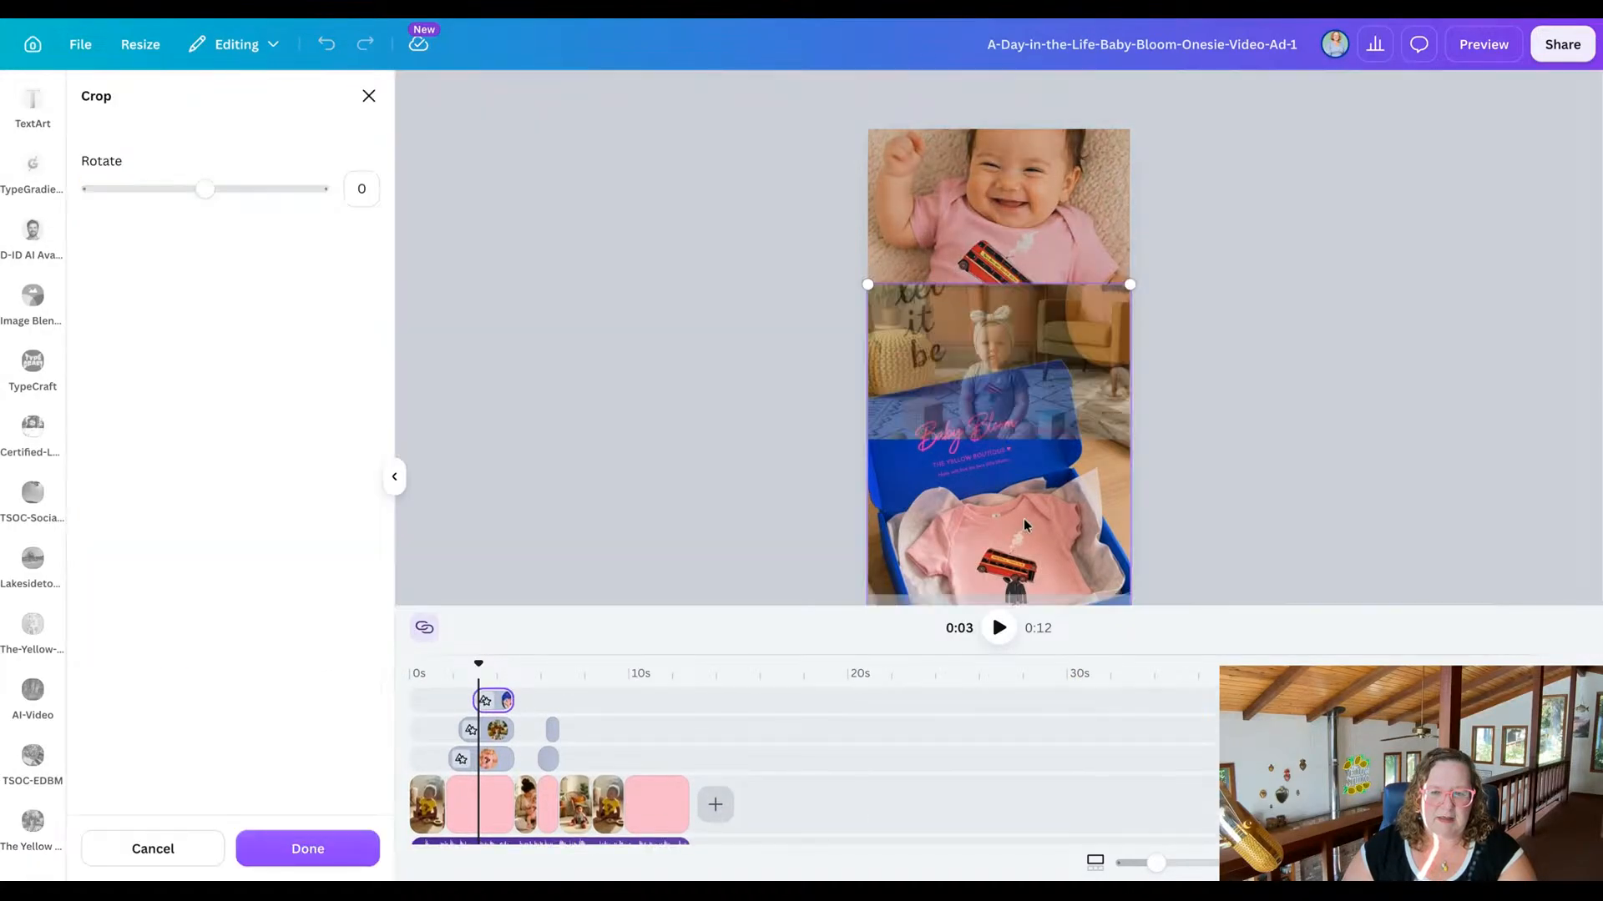
pyautogui.click(531, 506)
pyautogui.click(531, 506)
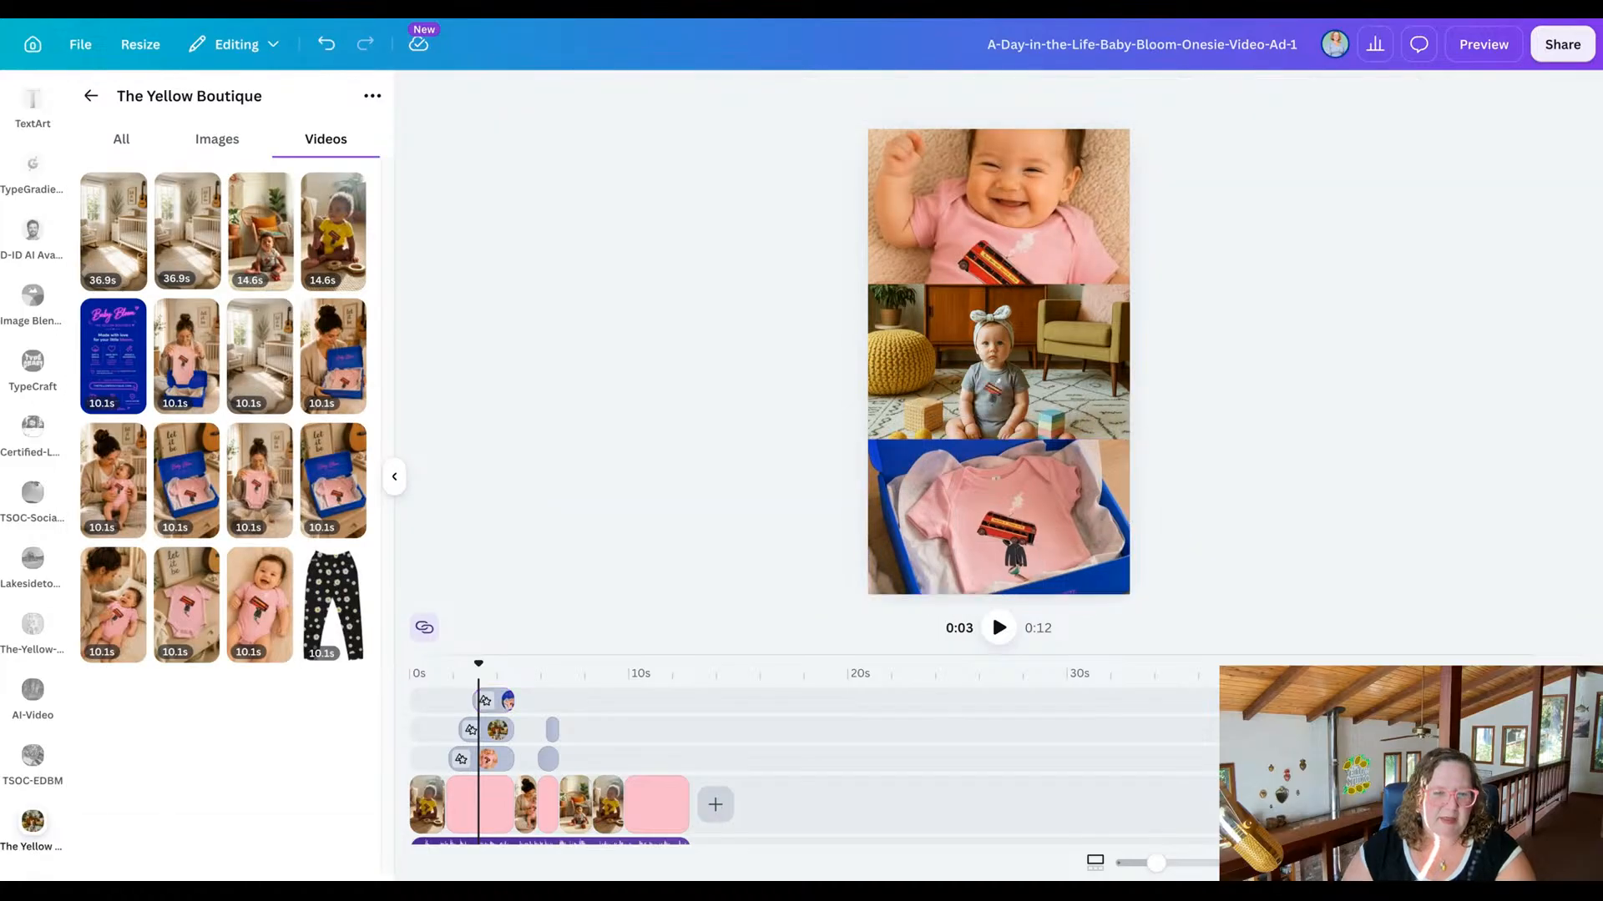
# Replace the full-frame clip after the collage with the video of the mother leaning over the baby in the pink onesie.
pyautogui.click(526, 803)
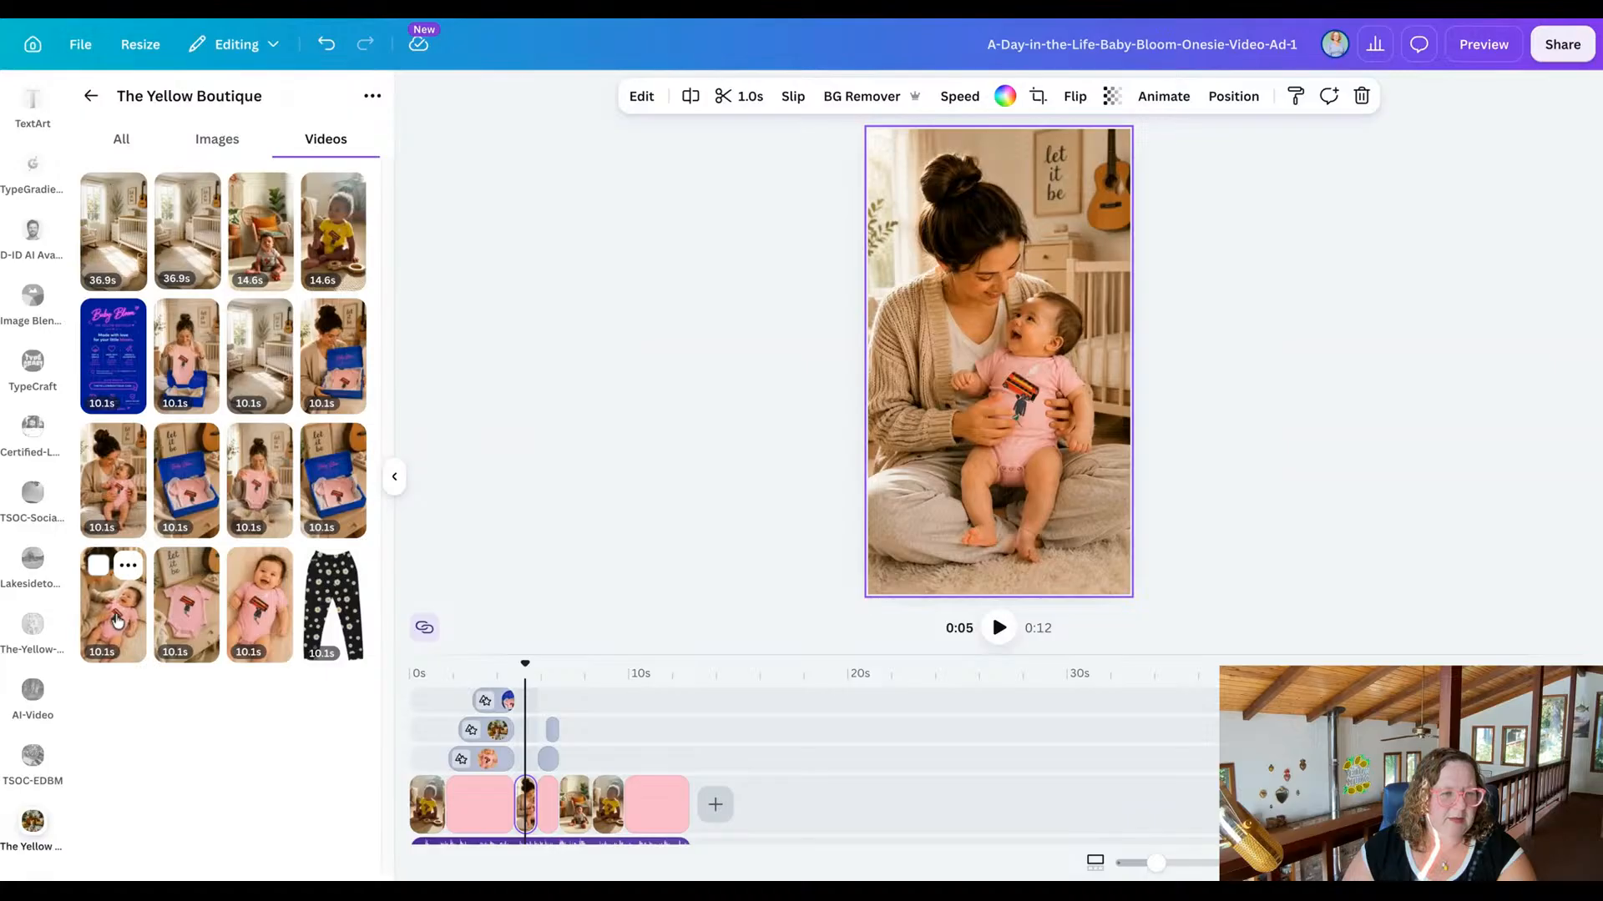
pyautogui.moveTo(119, 623); pyautogui.dragTo(885, 359)
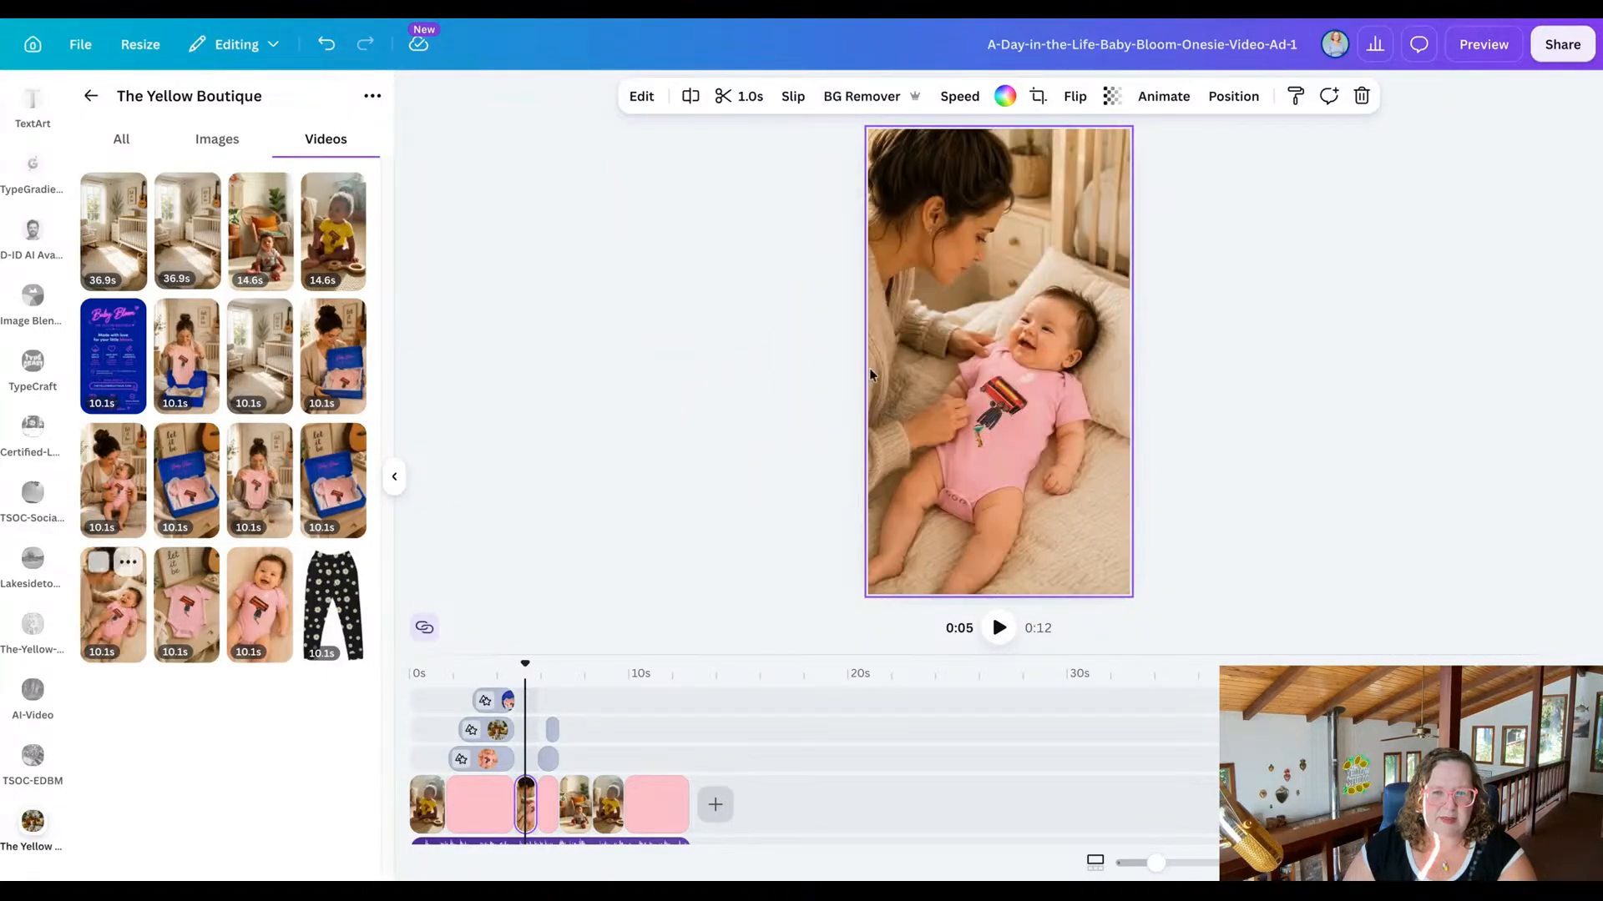
# Swap the split-screen images so the grey-onesie baby is on the left and the black-onesie baby in the dark room is on the right.
pyautogui.click(551, 759)
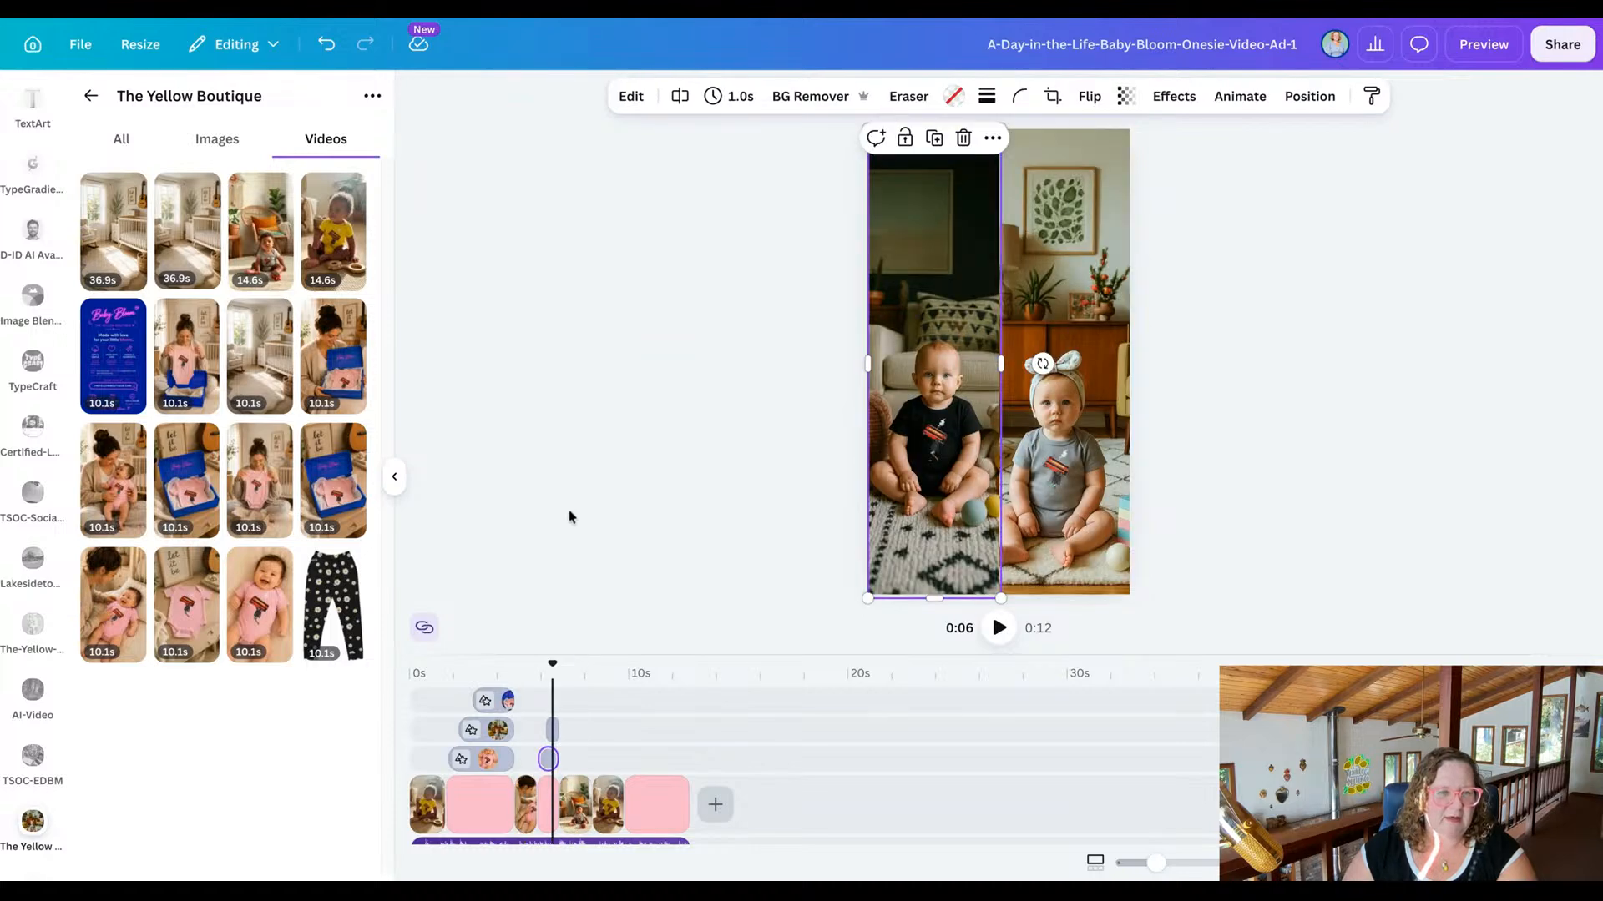
pyautogui.click(237, 137)
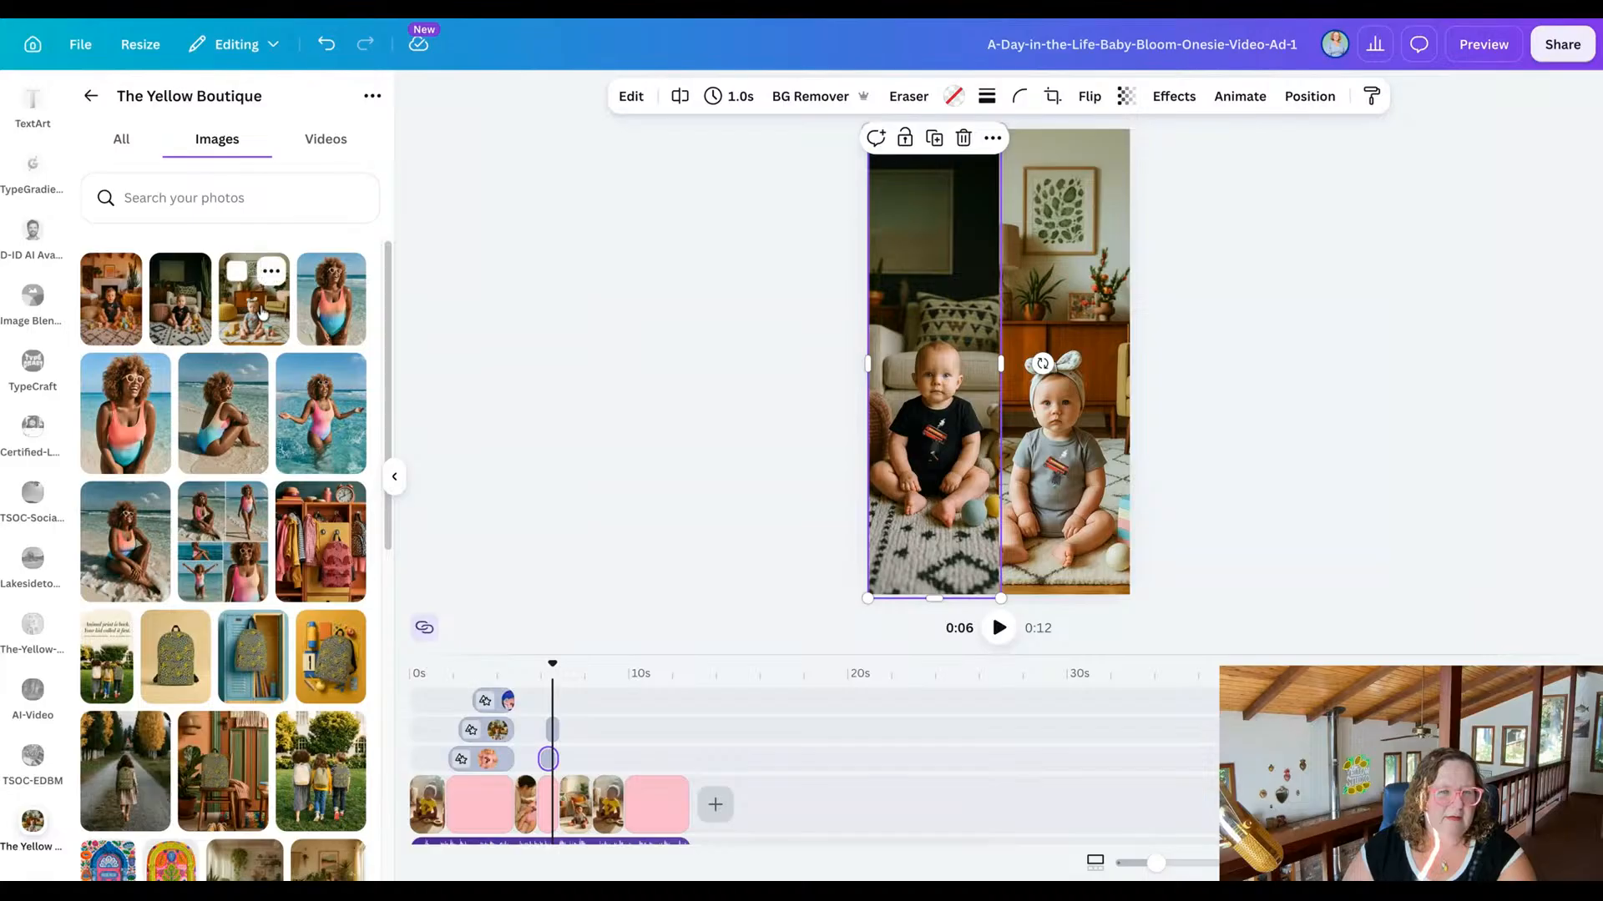
pyautogui.moveTo(187, 317); pyautogui.dragTo(1060, 359)
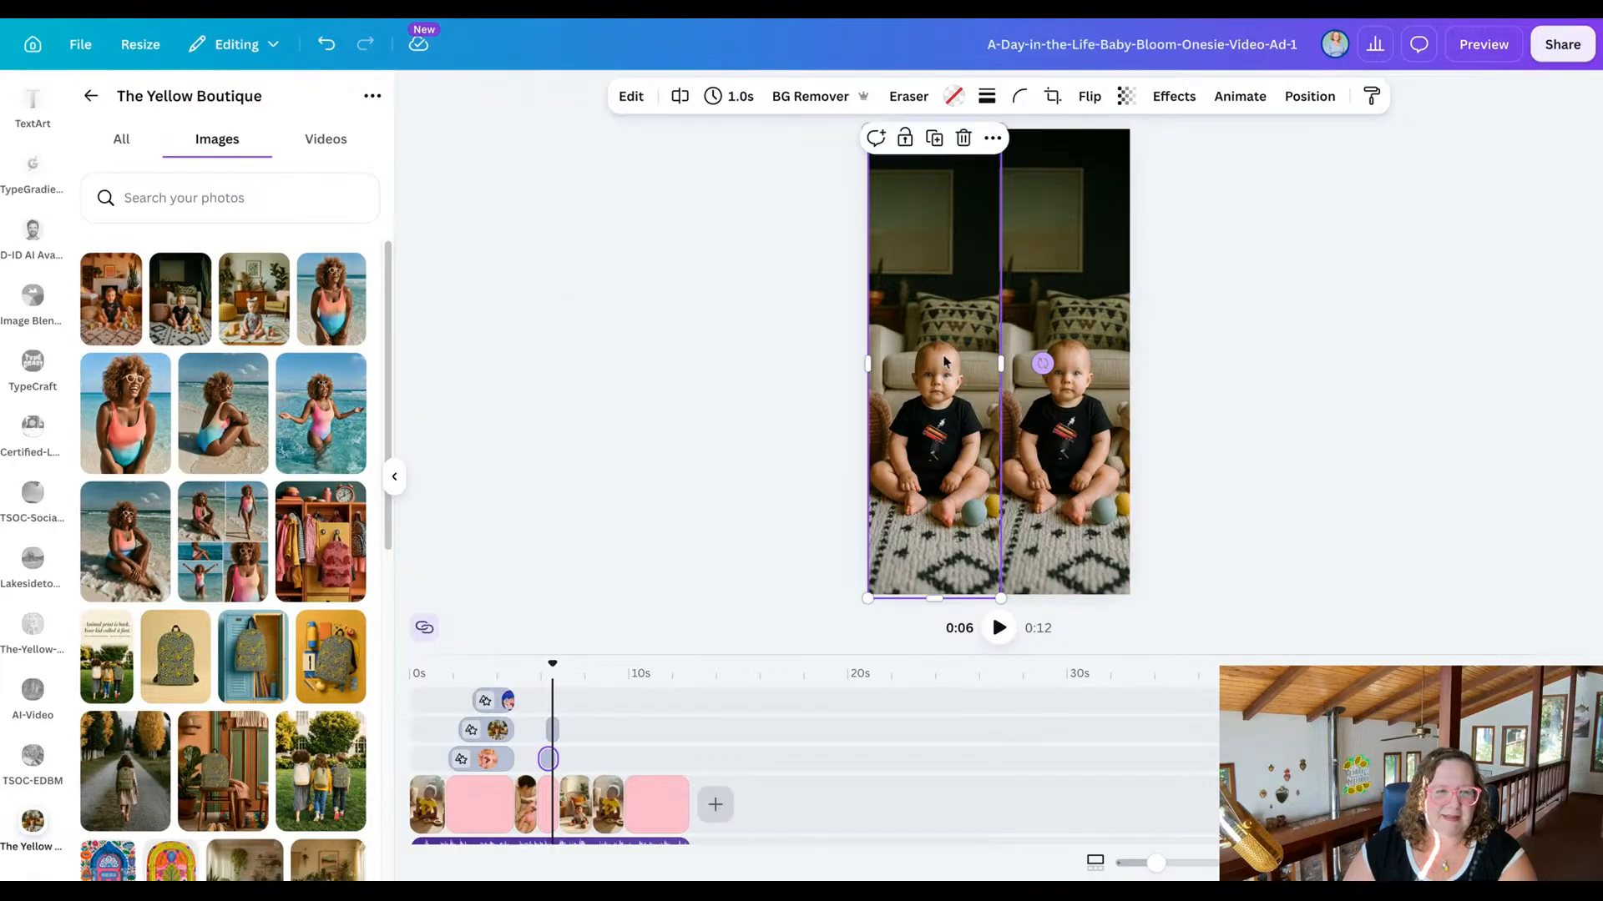
pyautogui.click(123, 326)
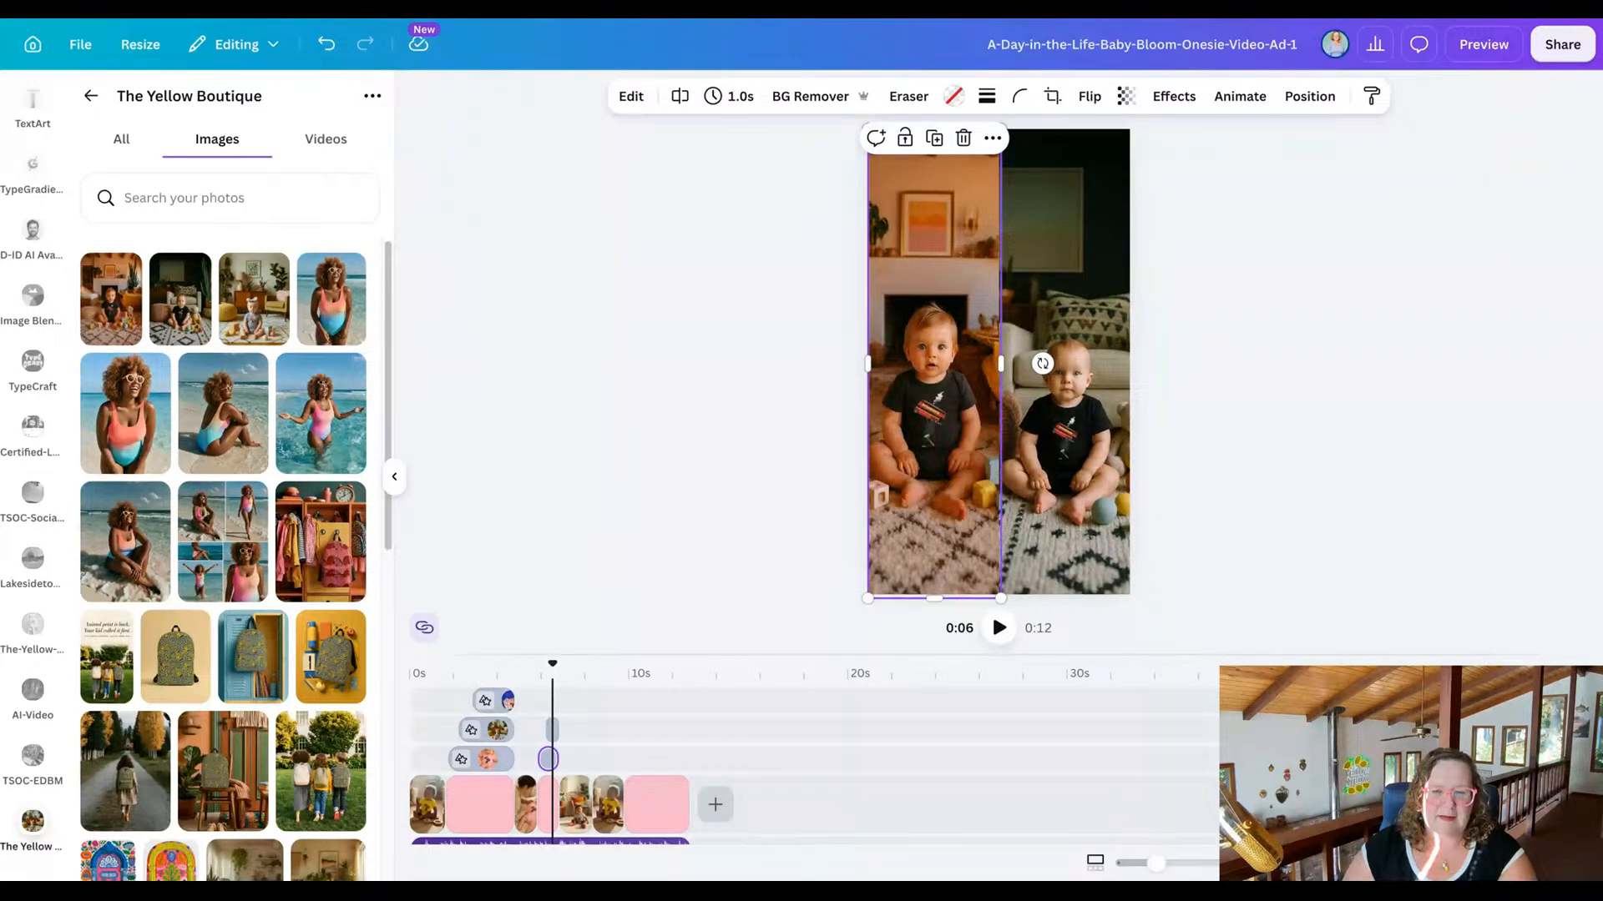
pyautogui.click(280, 316)
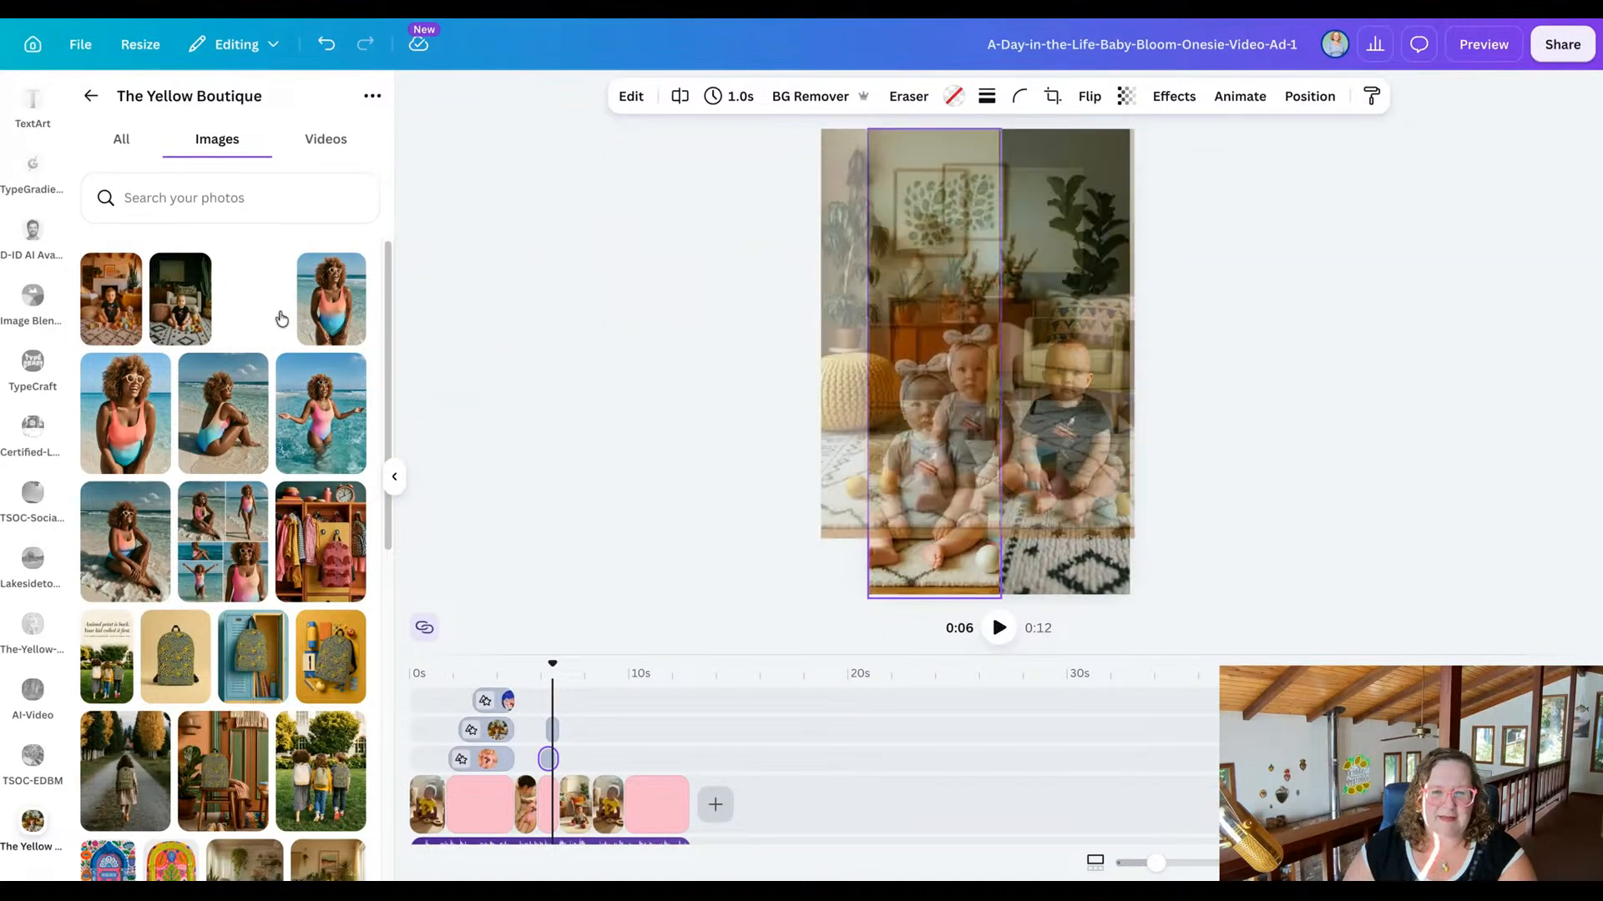
pyautogui.click(575, 427)
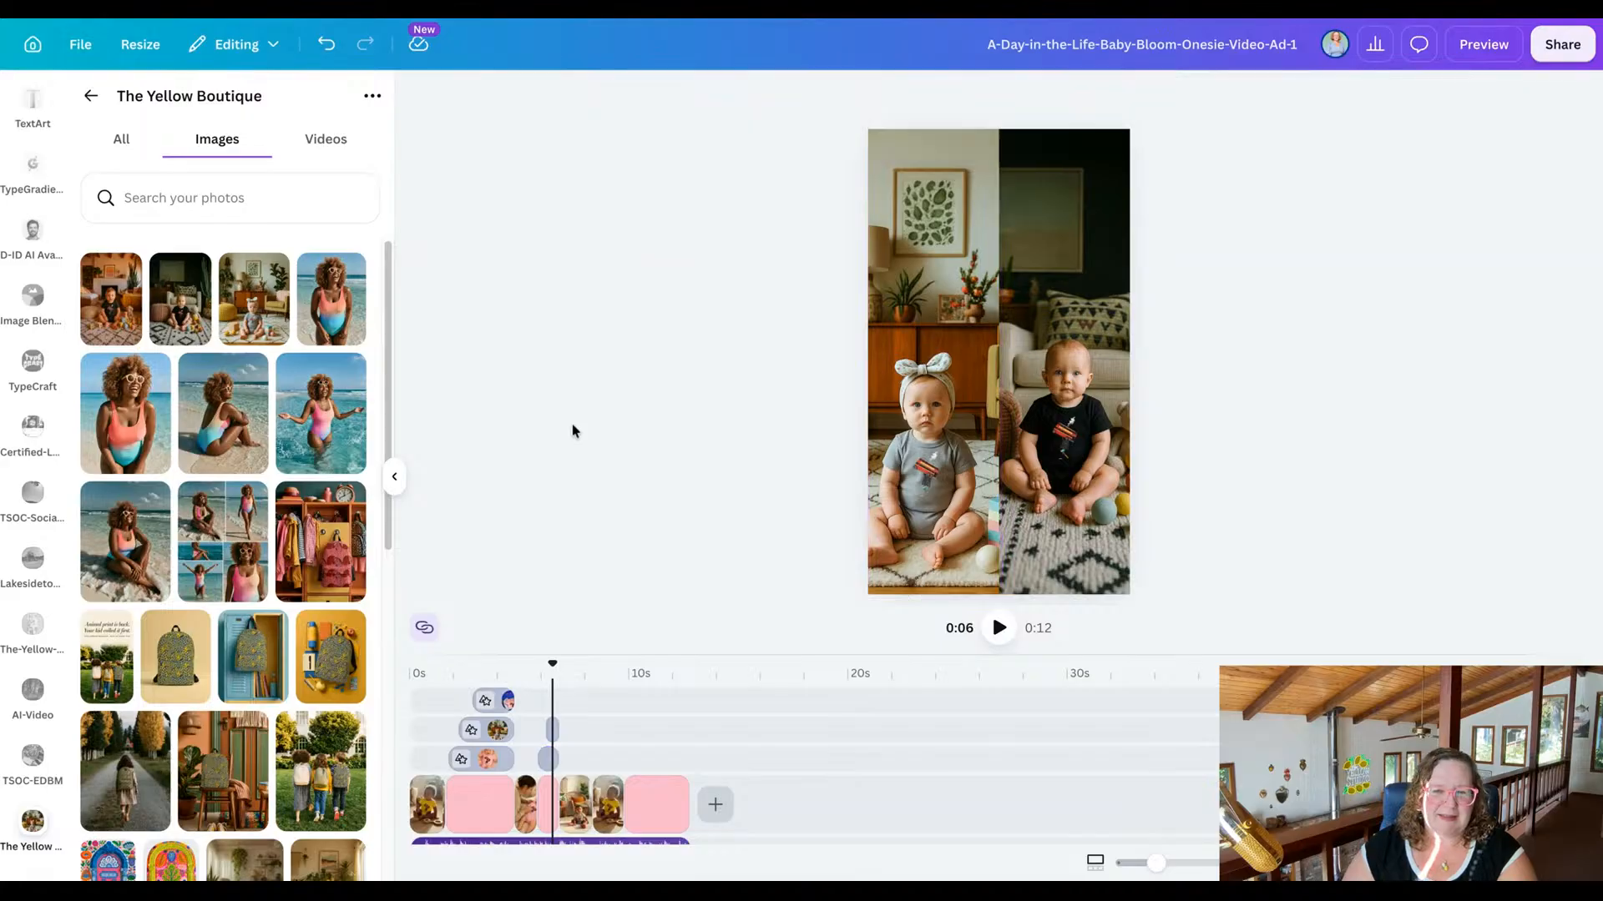
# Replace the grey-onesie clip with the video of the mother holding the gift box, and the following yellow-onesie clip with the 10.1s empty nursery video.
pyautogui.click(578, 801)
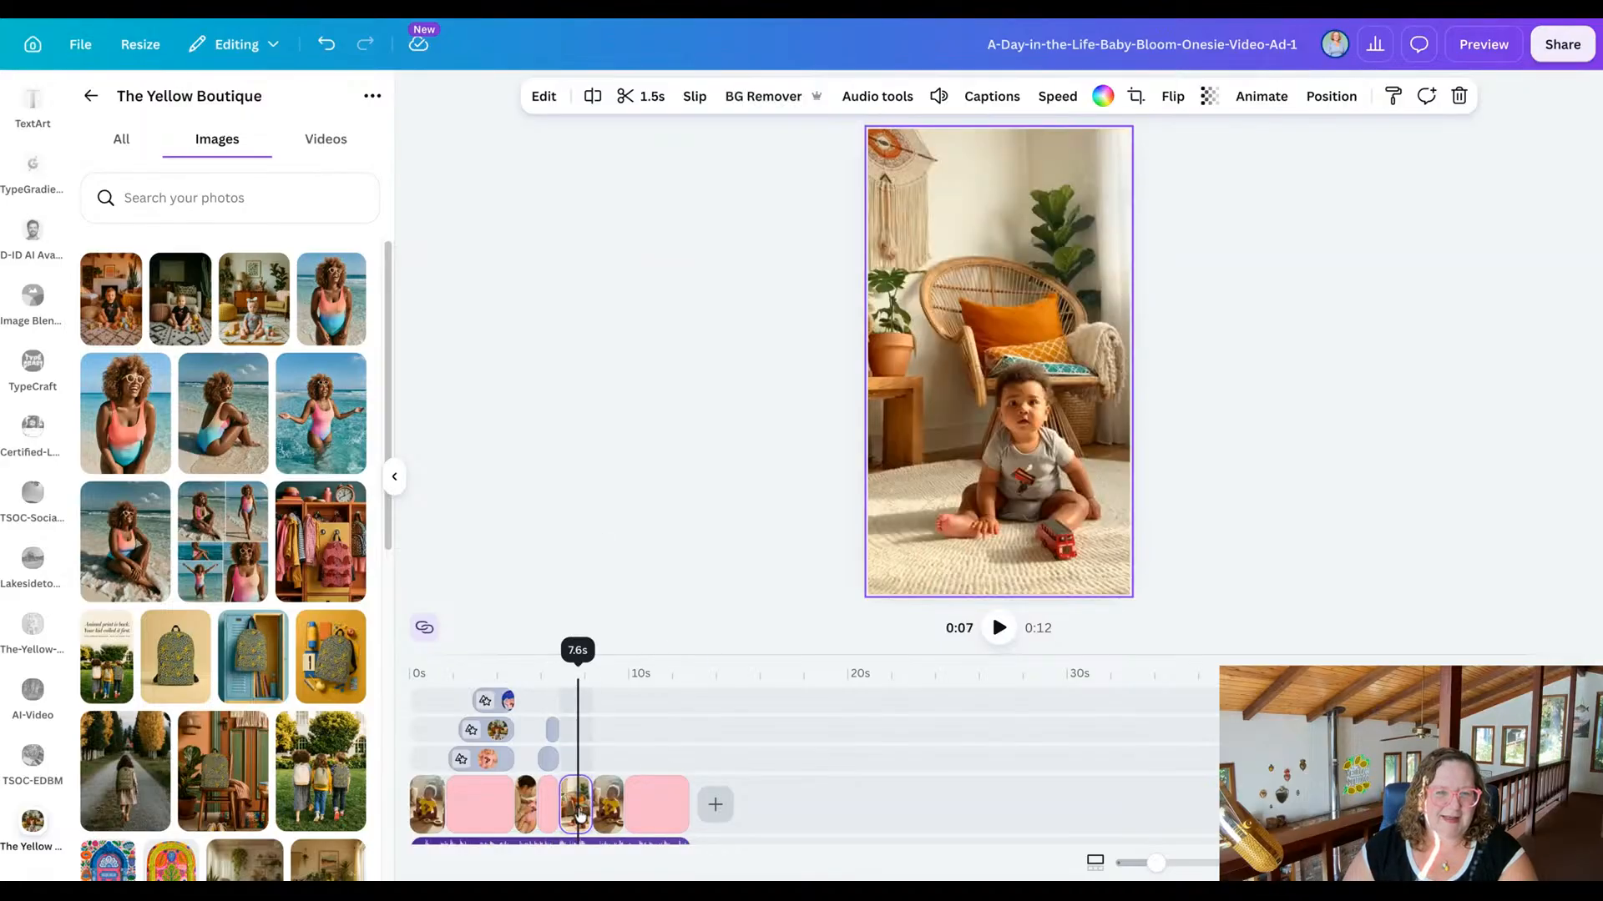
pyautogui.click(330, 142)
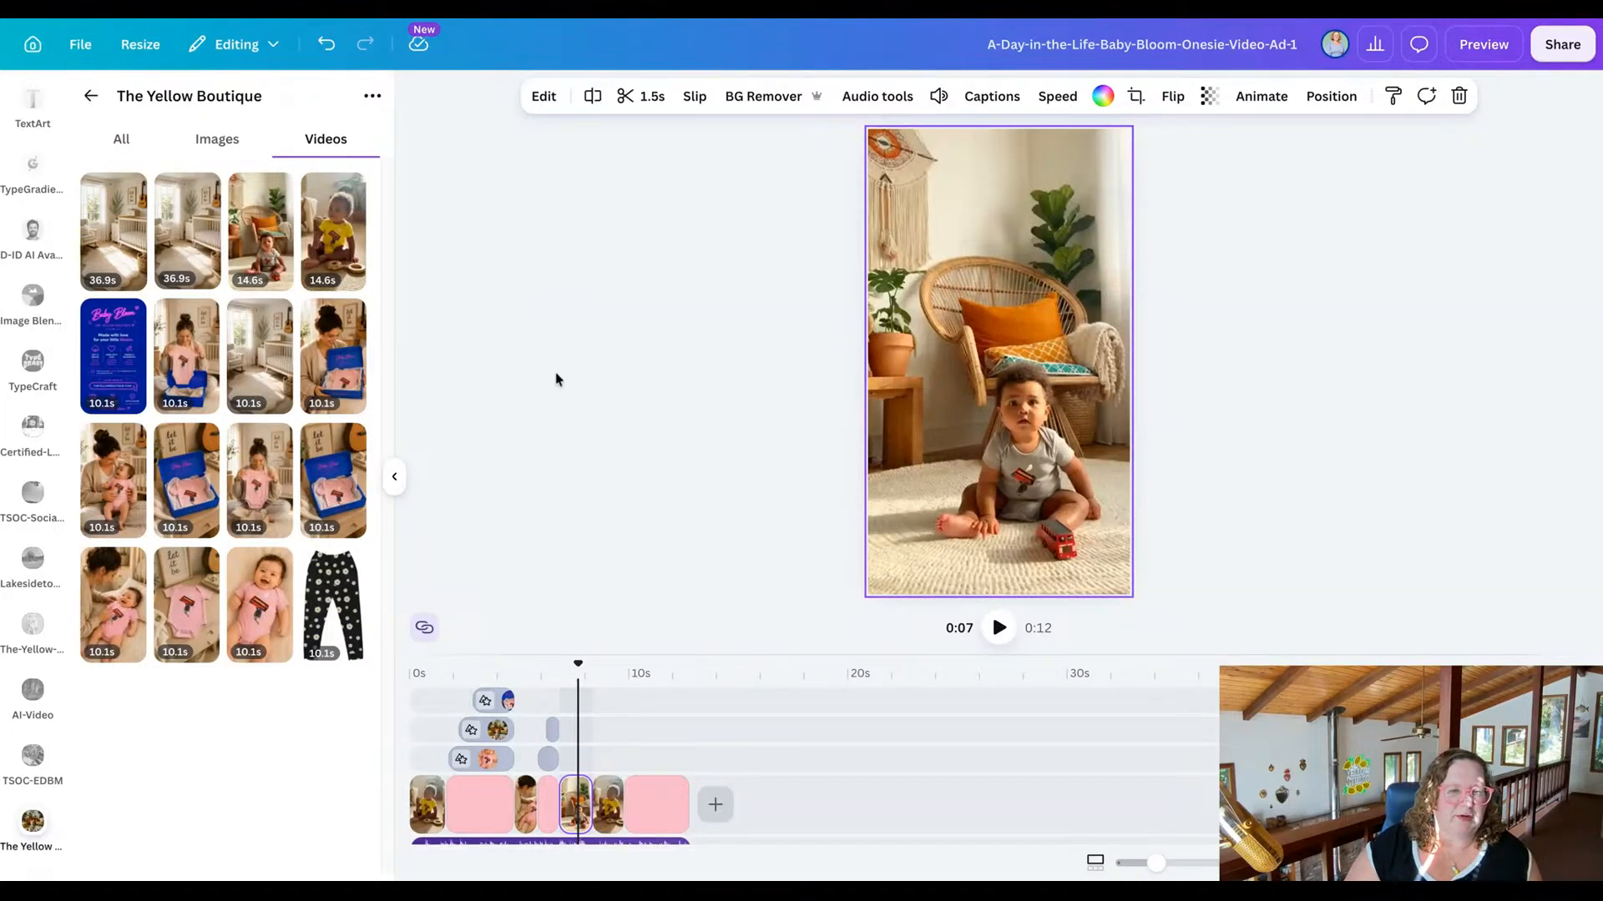
pyautogui.moveTo(342, 383); pyautogui.dragTo(891, 265)
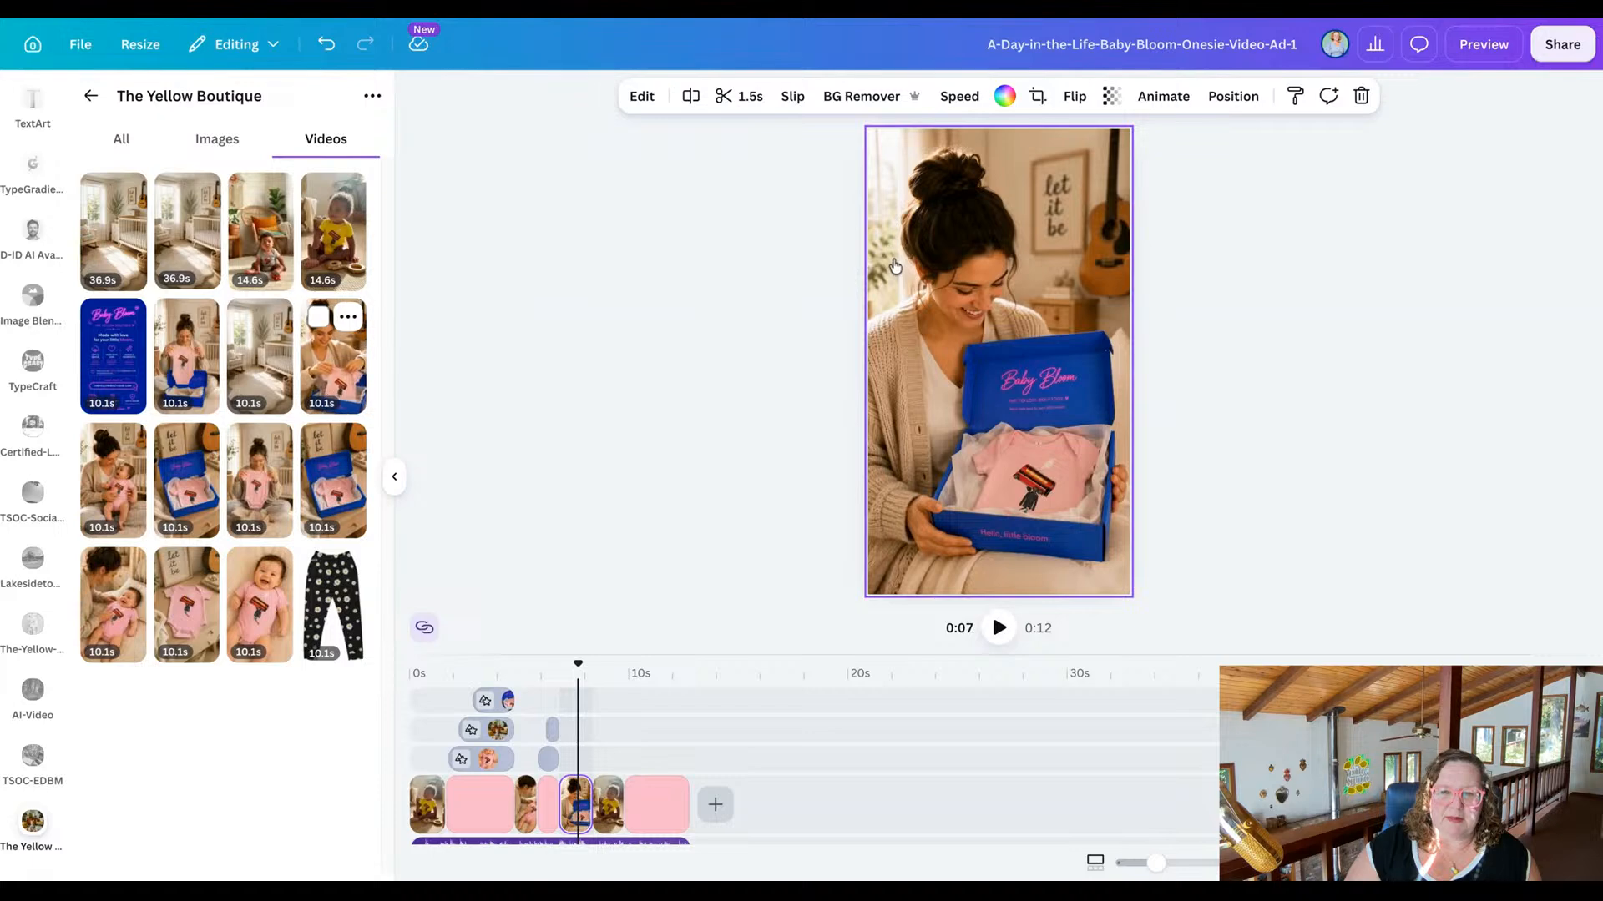
pyautogui.click(613, 815)
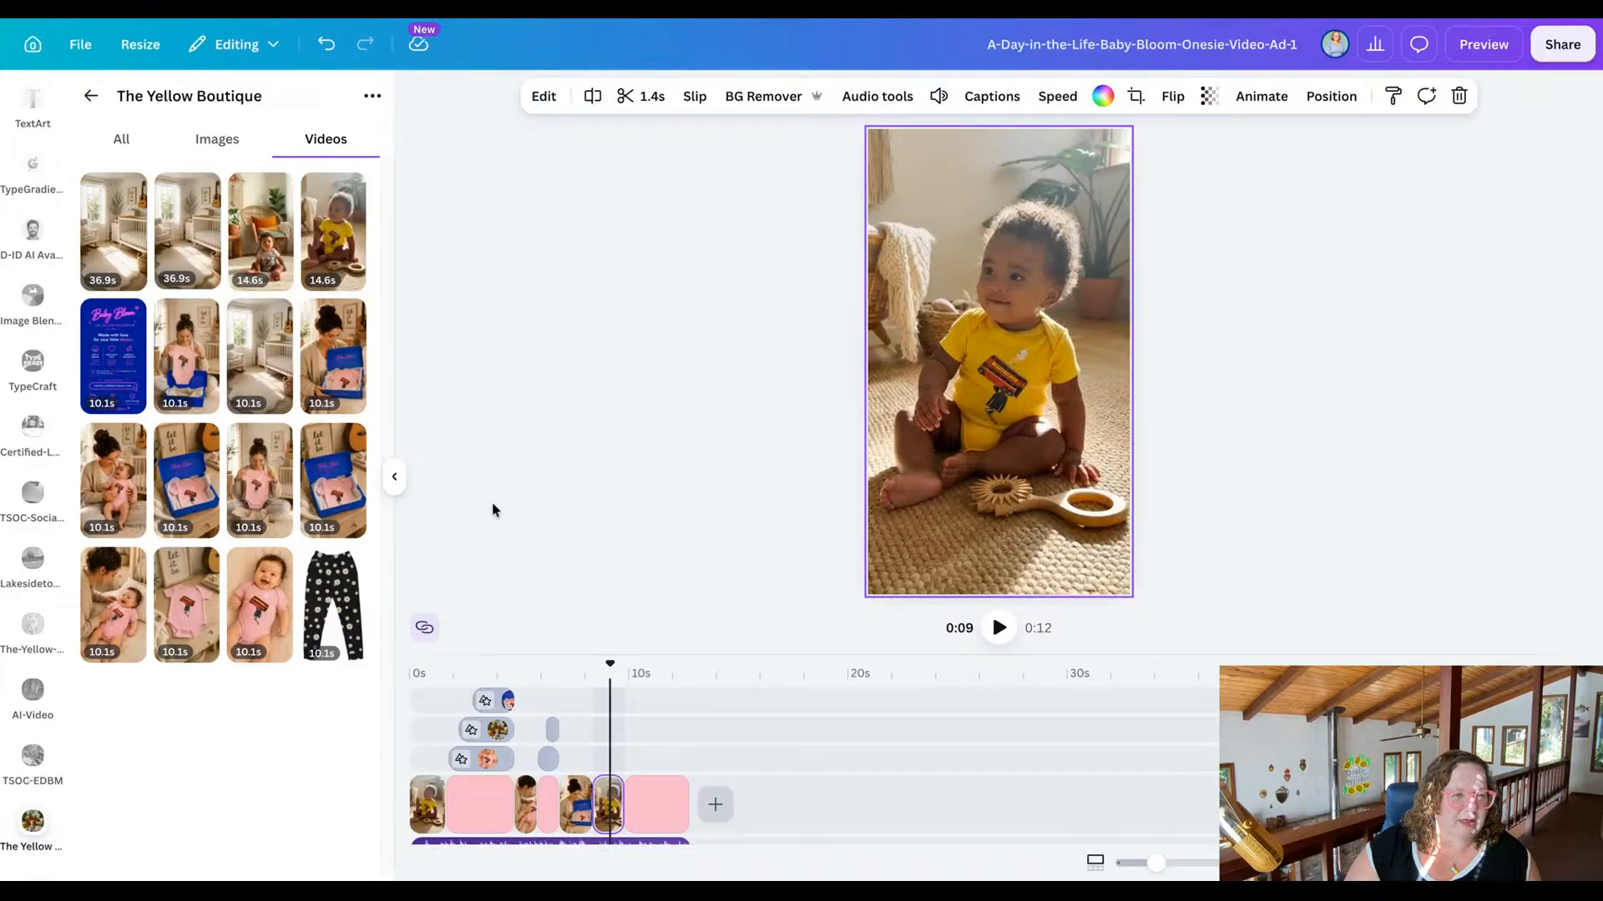
pyautogui.moveTo(259, 373); pyautogui.dragTo(885, 253)
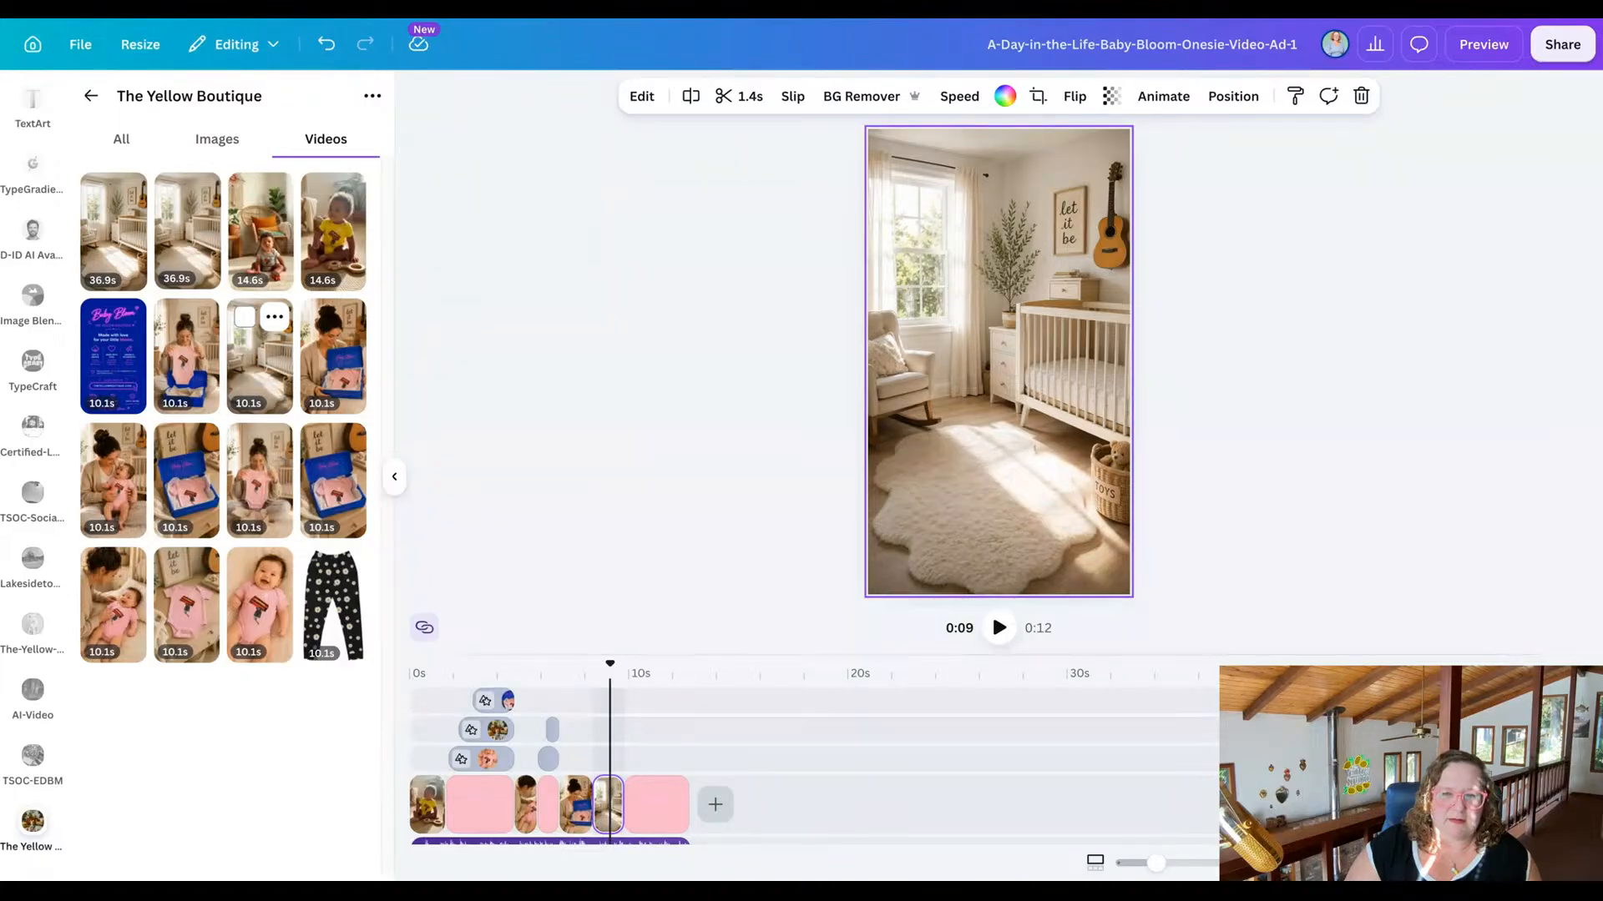
# Play the reel's ending, return to the beginning, and watch the whole reel in a full-screen preview.
pyautogui.click(998, 629)
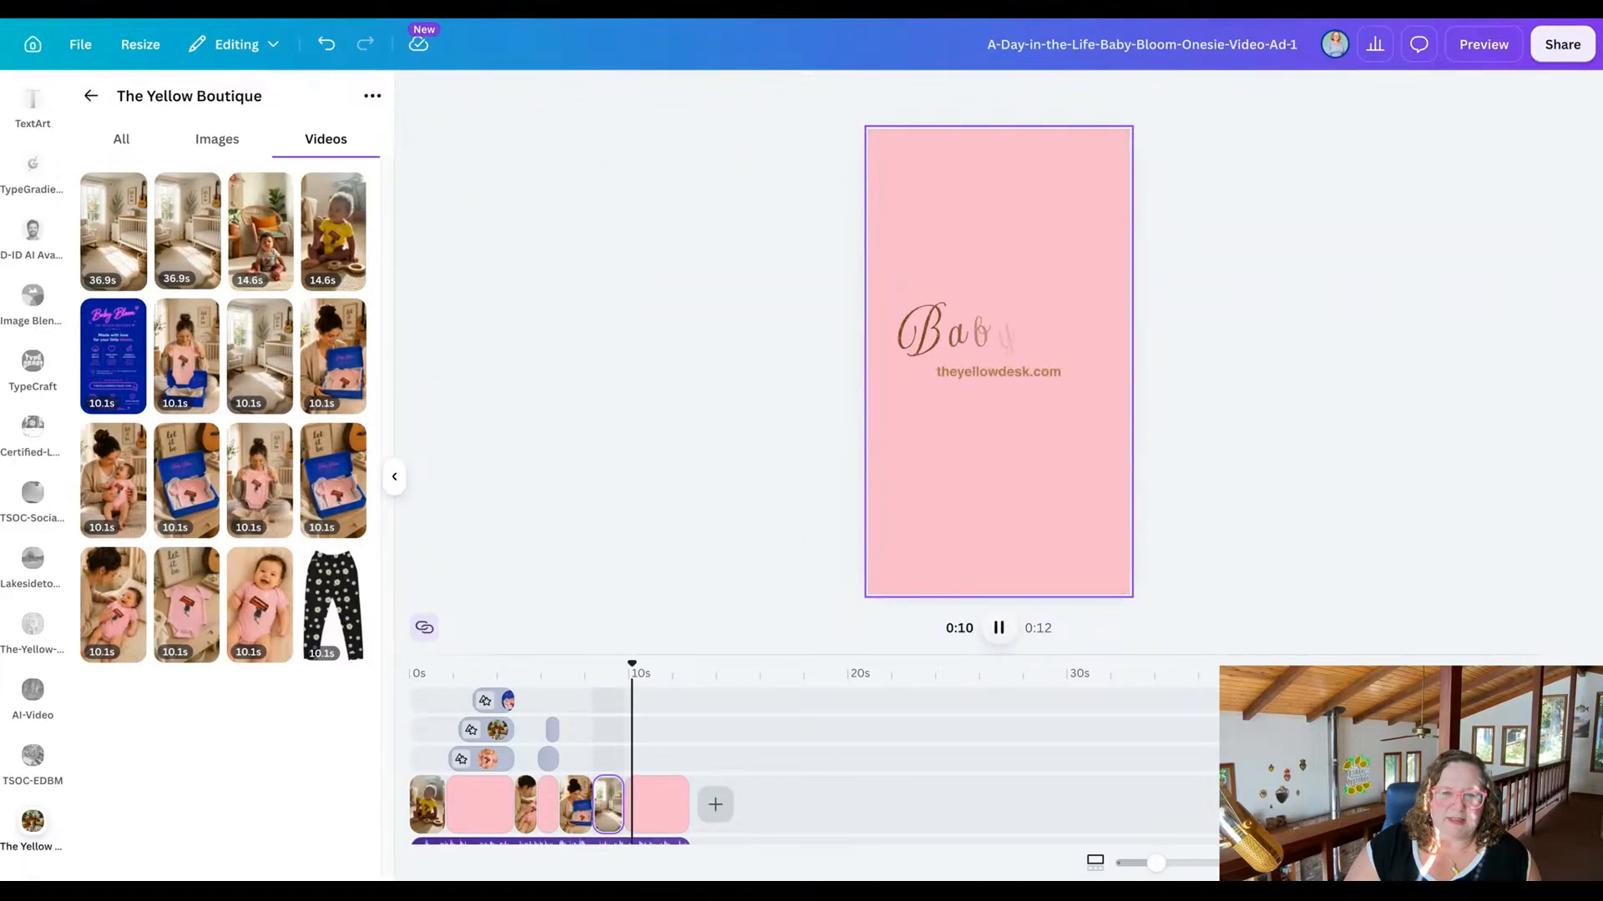
pyautogui.press('space')
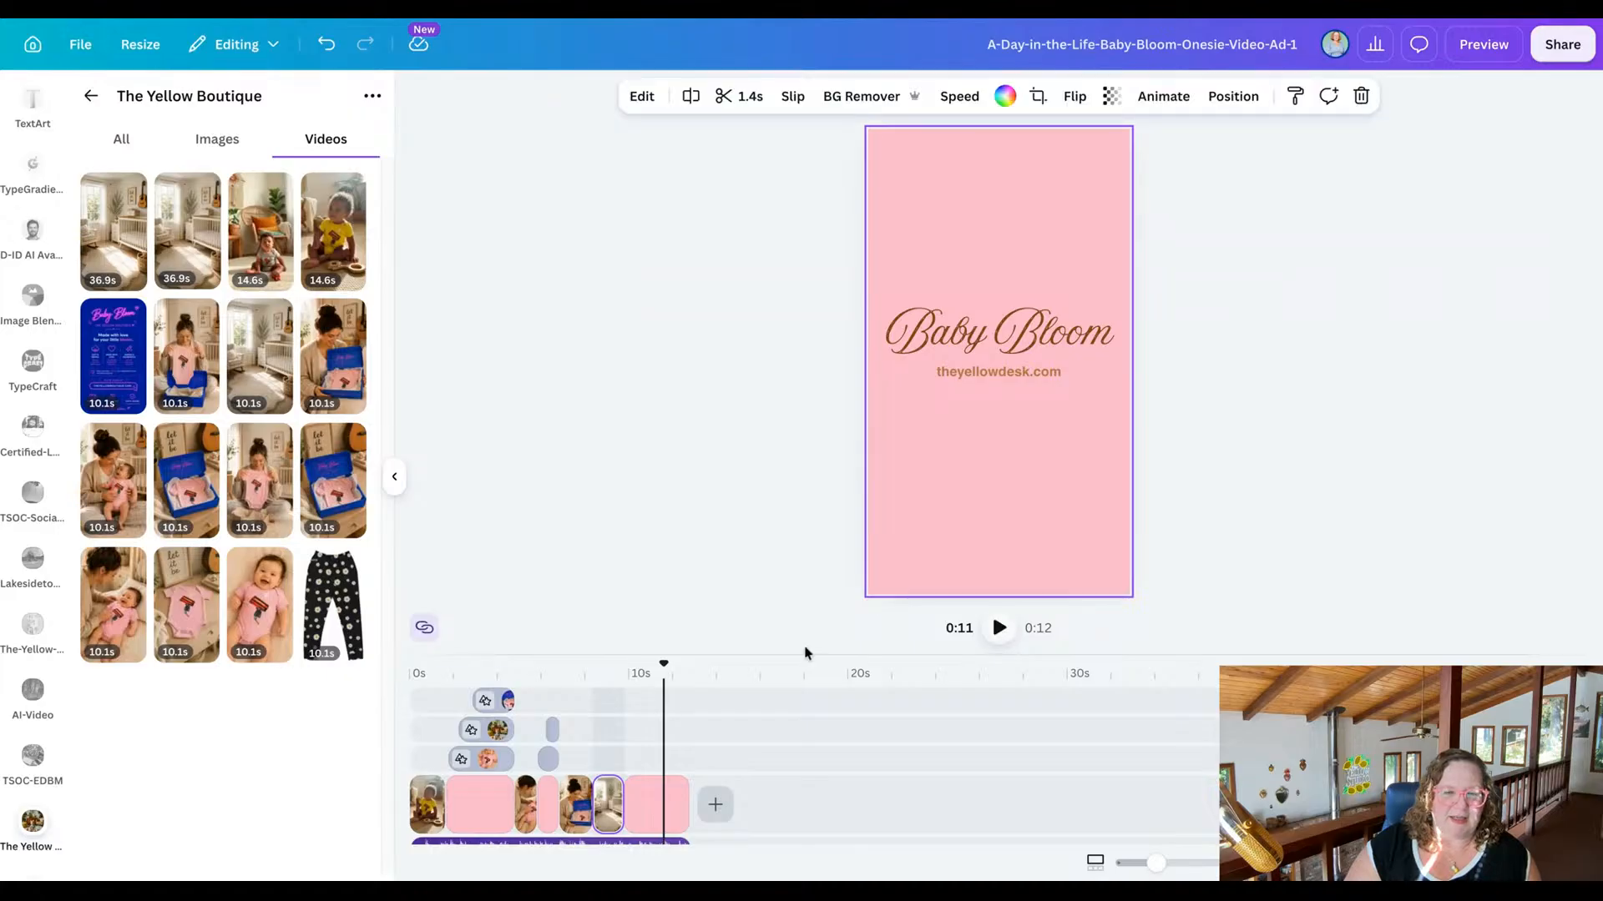
pyautogui.moveTo(664, 659); pyautogui.dragTo(411, 660)
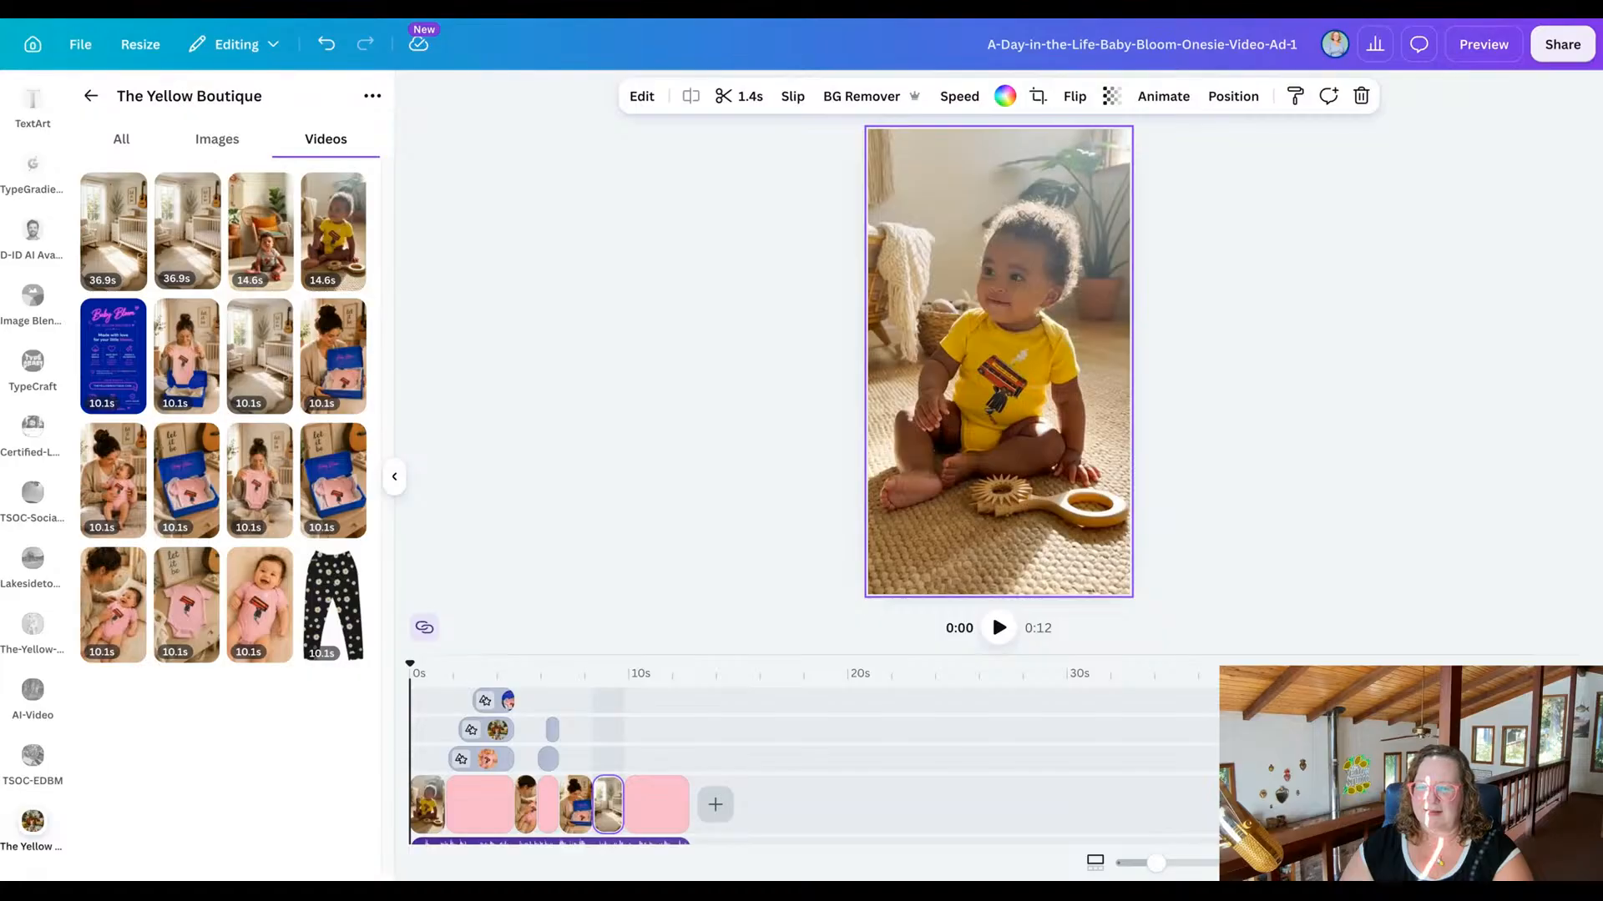
pyautogui.click(1483, 46)
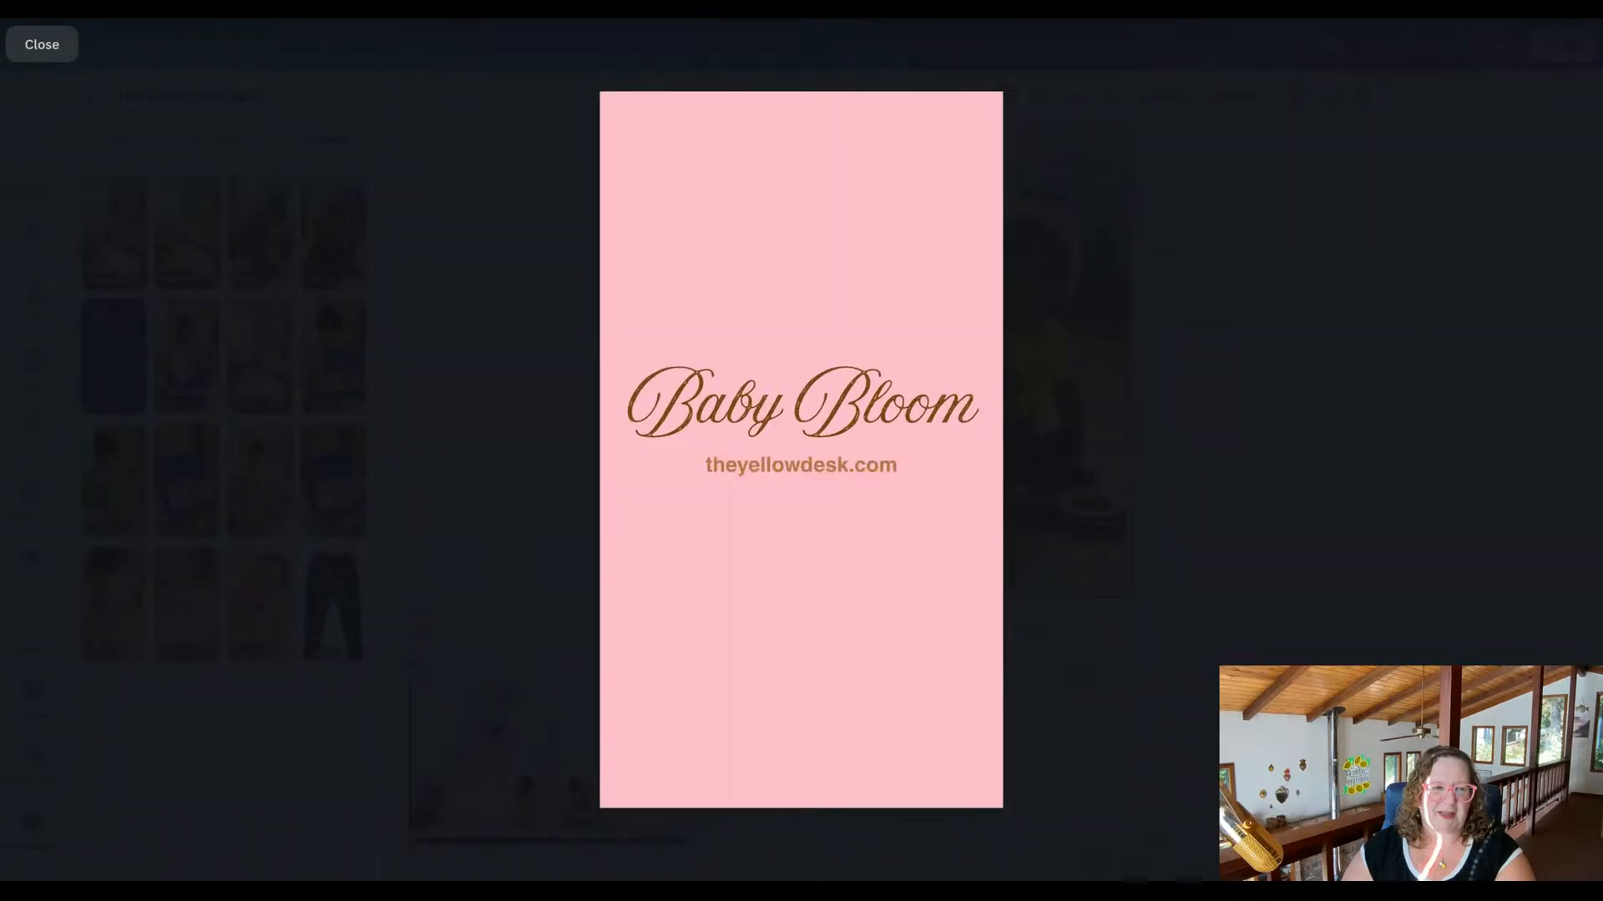
pyautogui.click(41, 47)
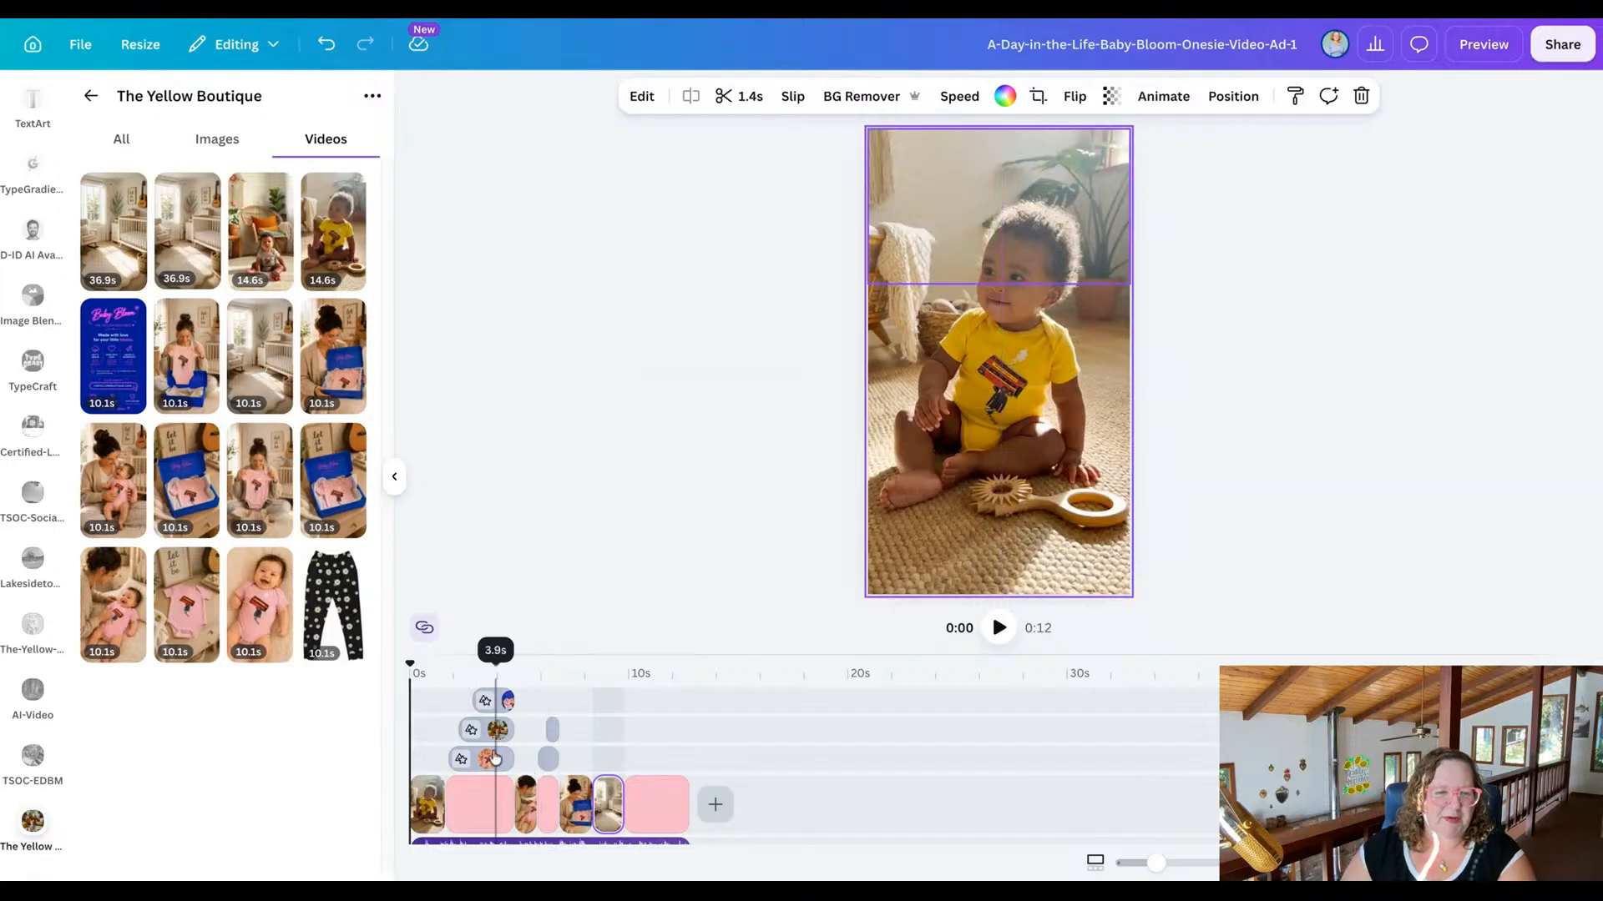
# Recolor the "A Day in the Life" text and the two small text lines beneath the collage's Baby Bloom title white.
pyautogui.scroll(3, 501, 768)
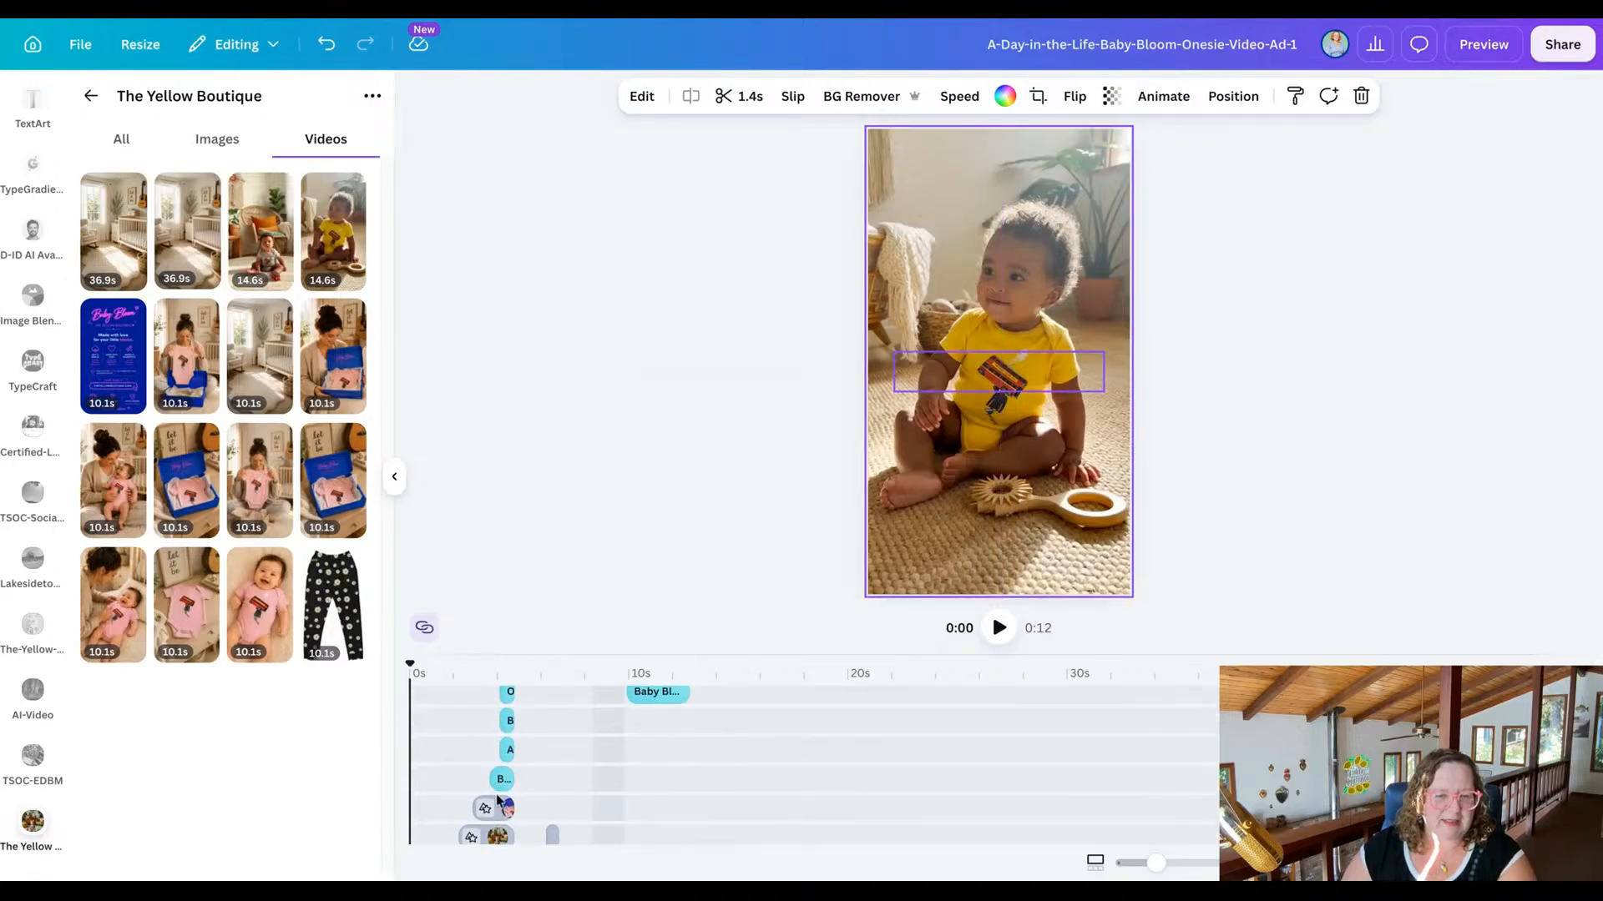
pyautogui.click(510, 810)
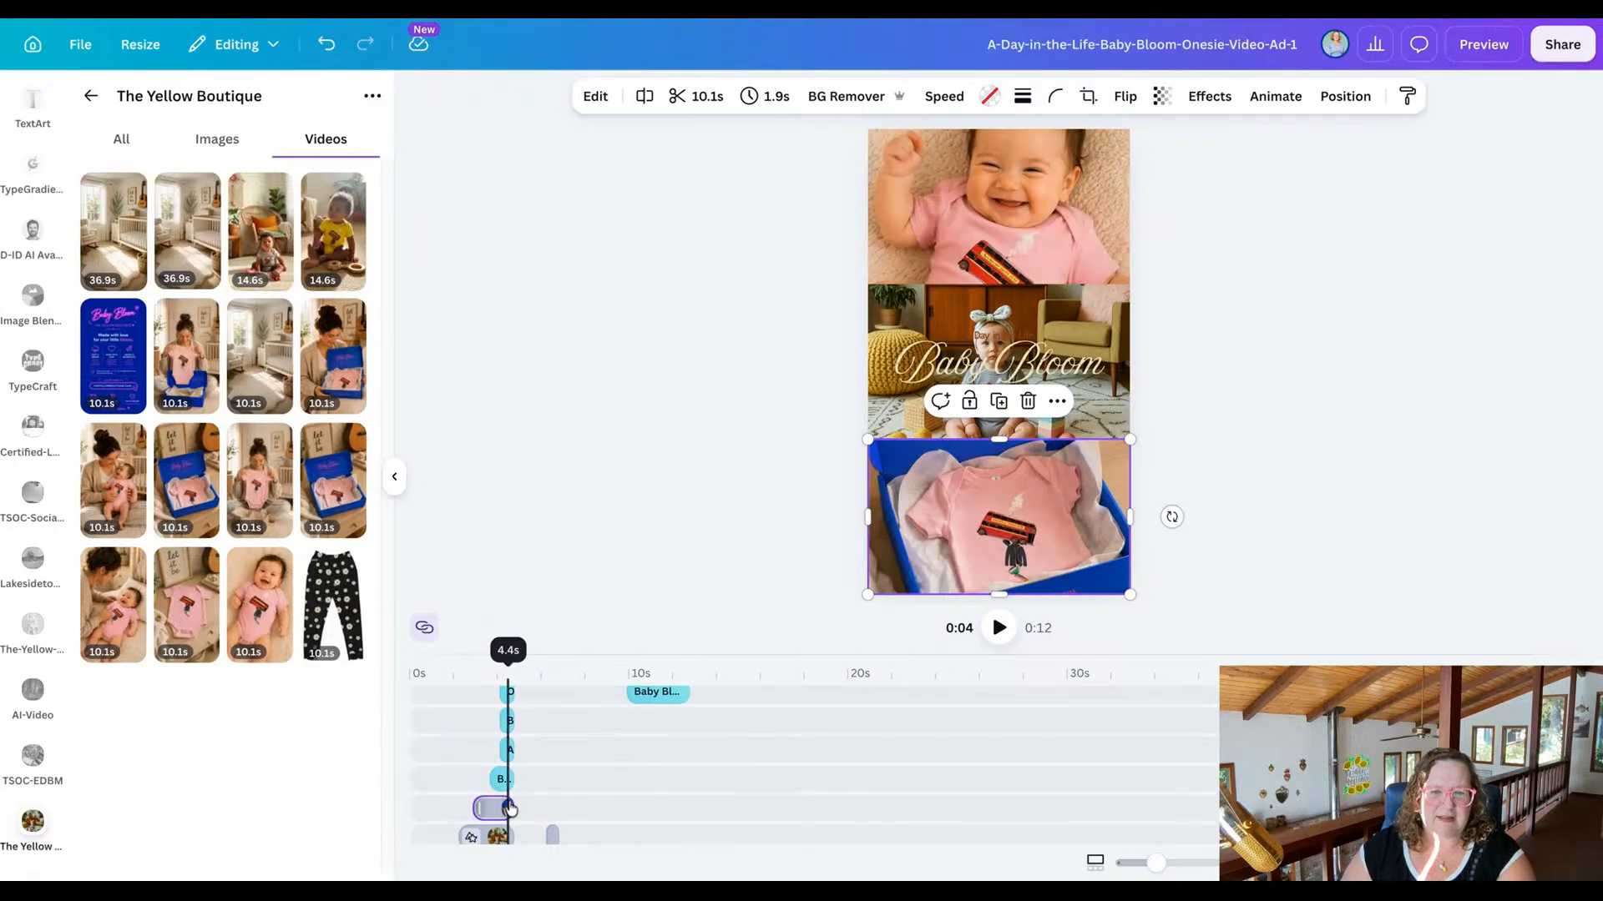
pyautogui.click(1007, 342)
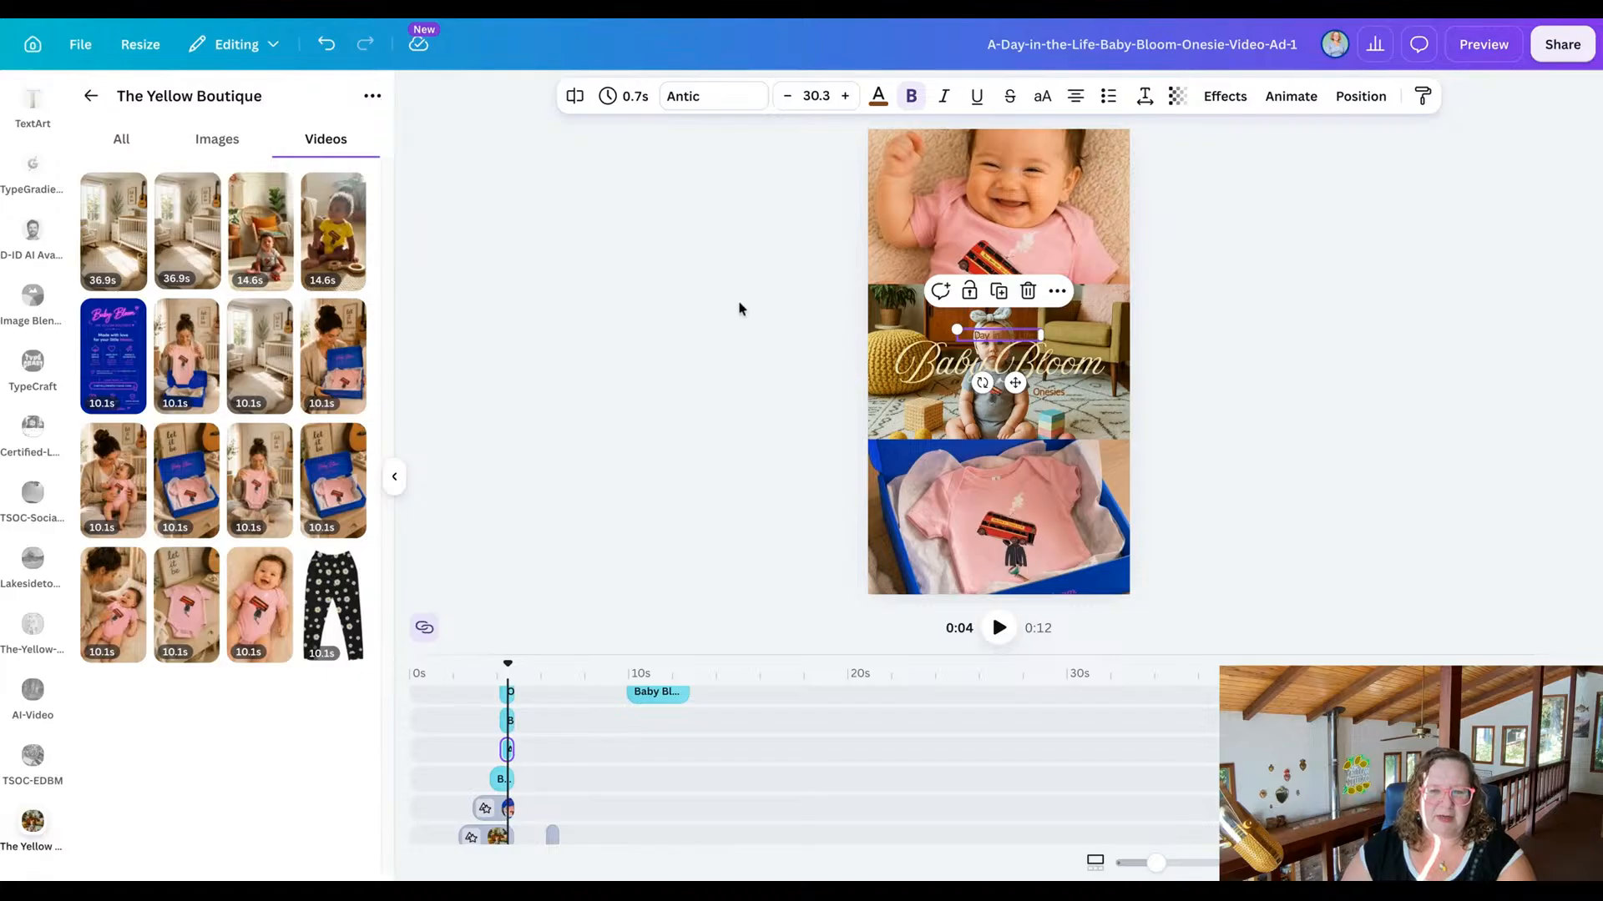
pyautogui.click(877, 96)
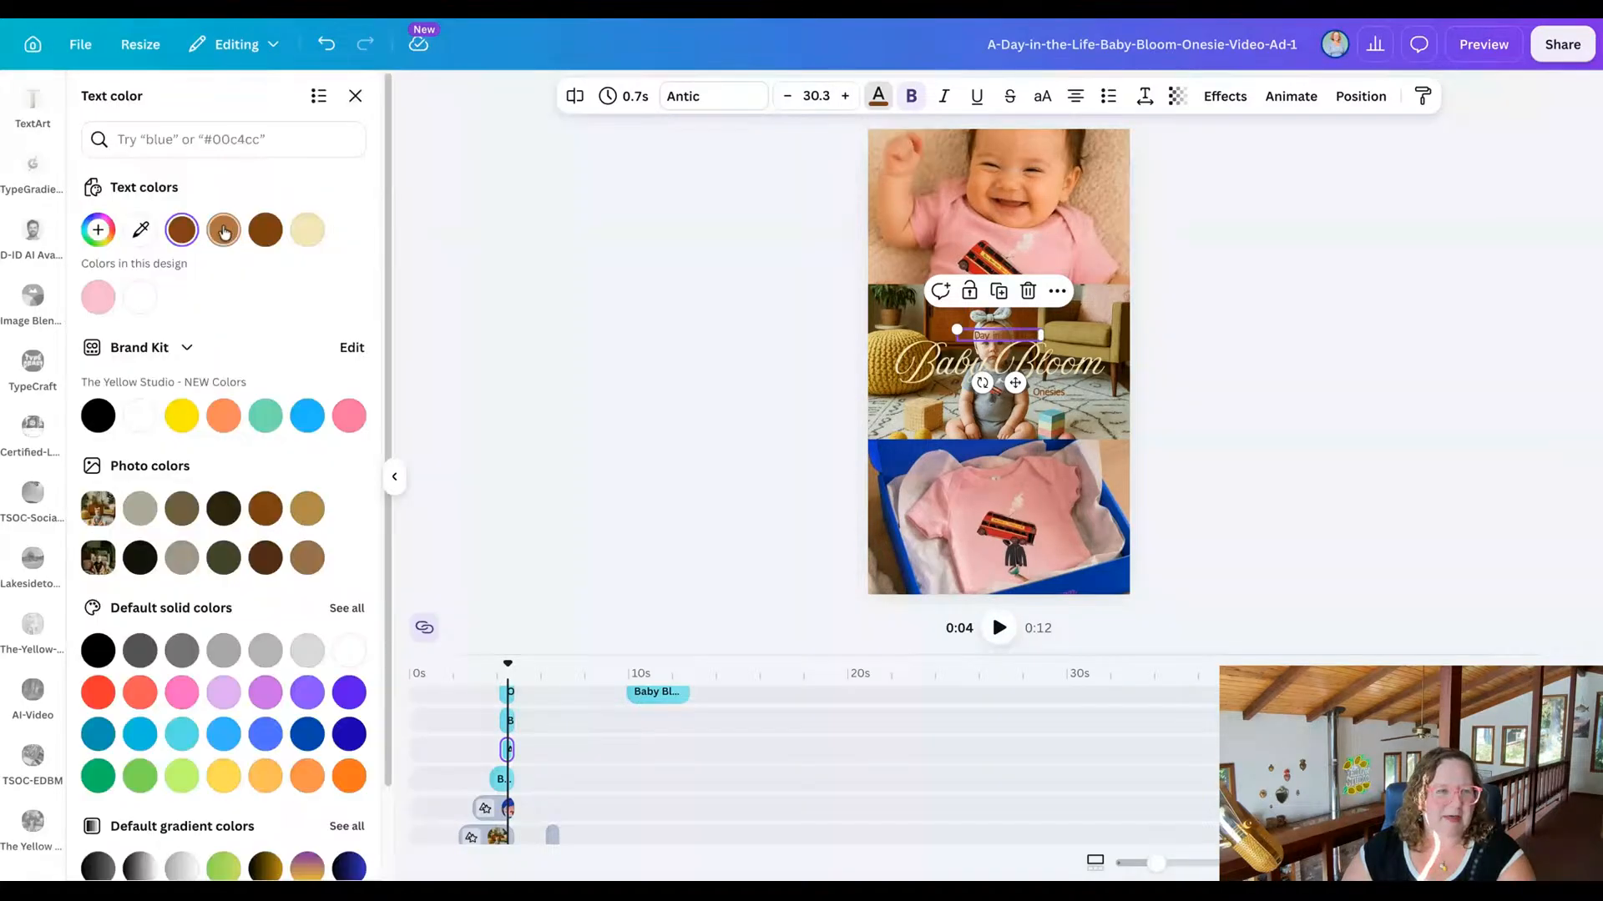
pyautogui.click(139, 302)
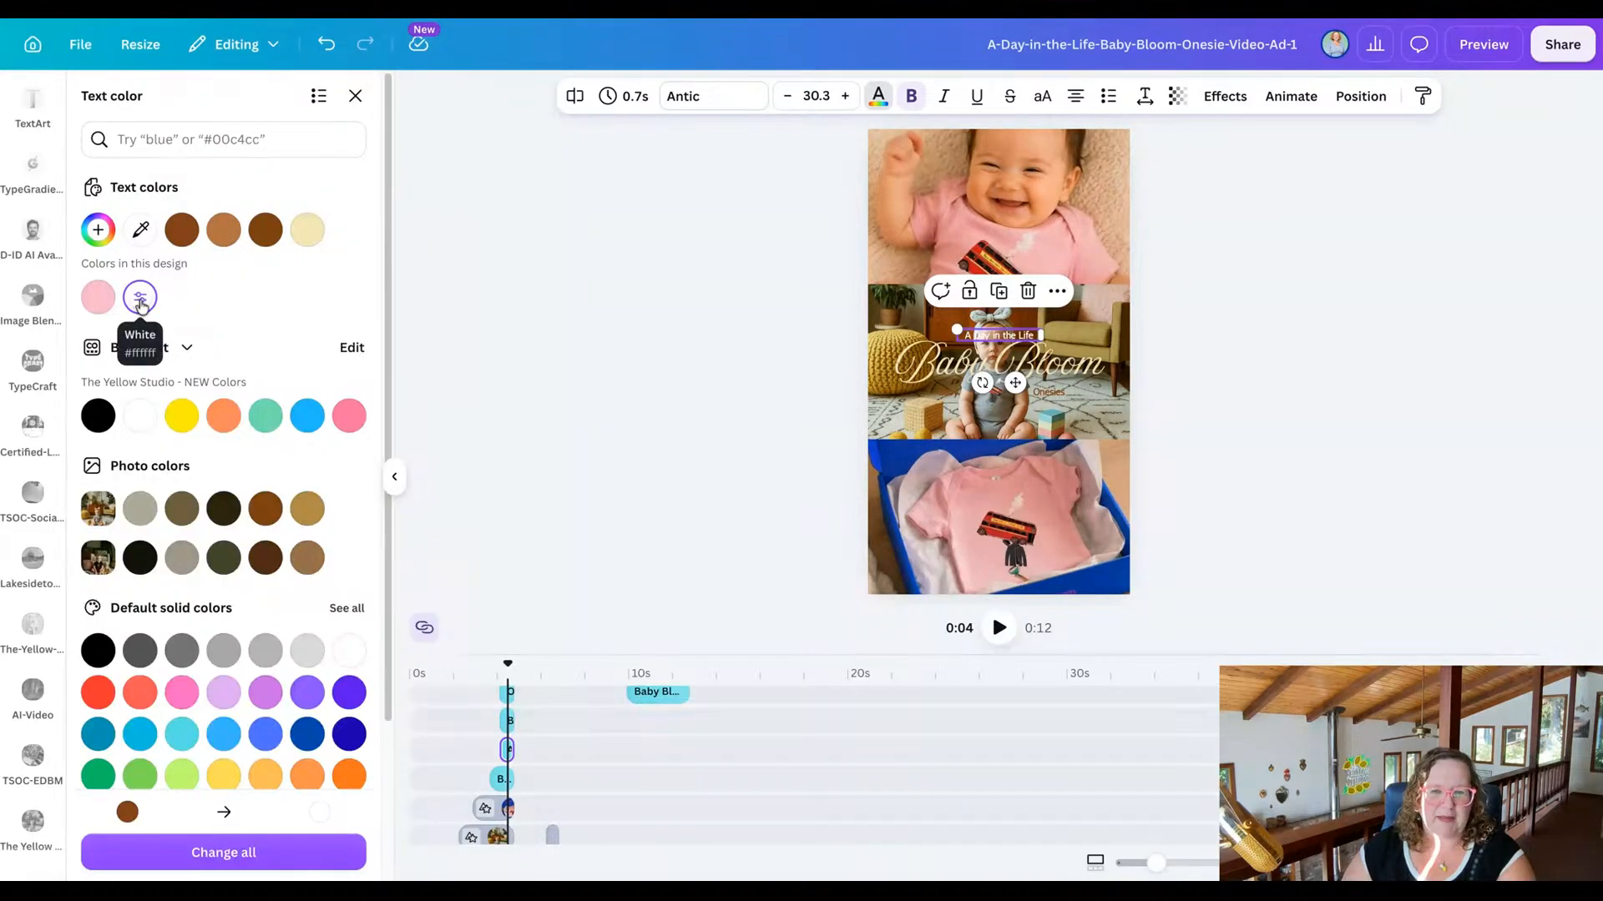
pyautogui.click(943, 387)
pyautogui.keyDown('shift'); pyautogui.click(1048, 391); pyautogui.keyUp('shift')
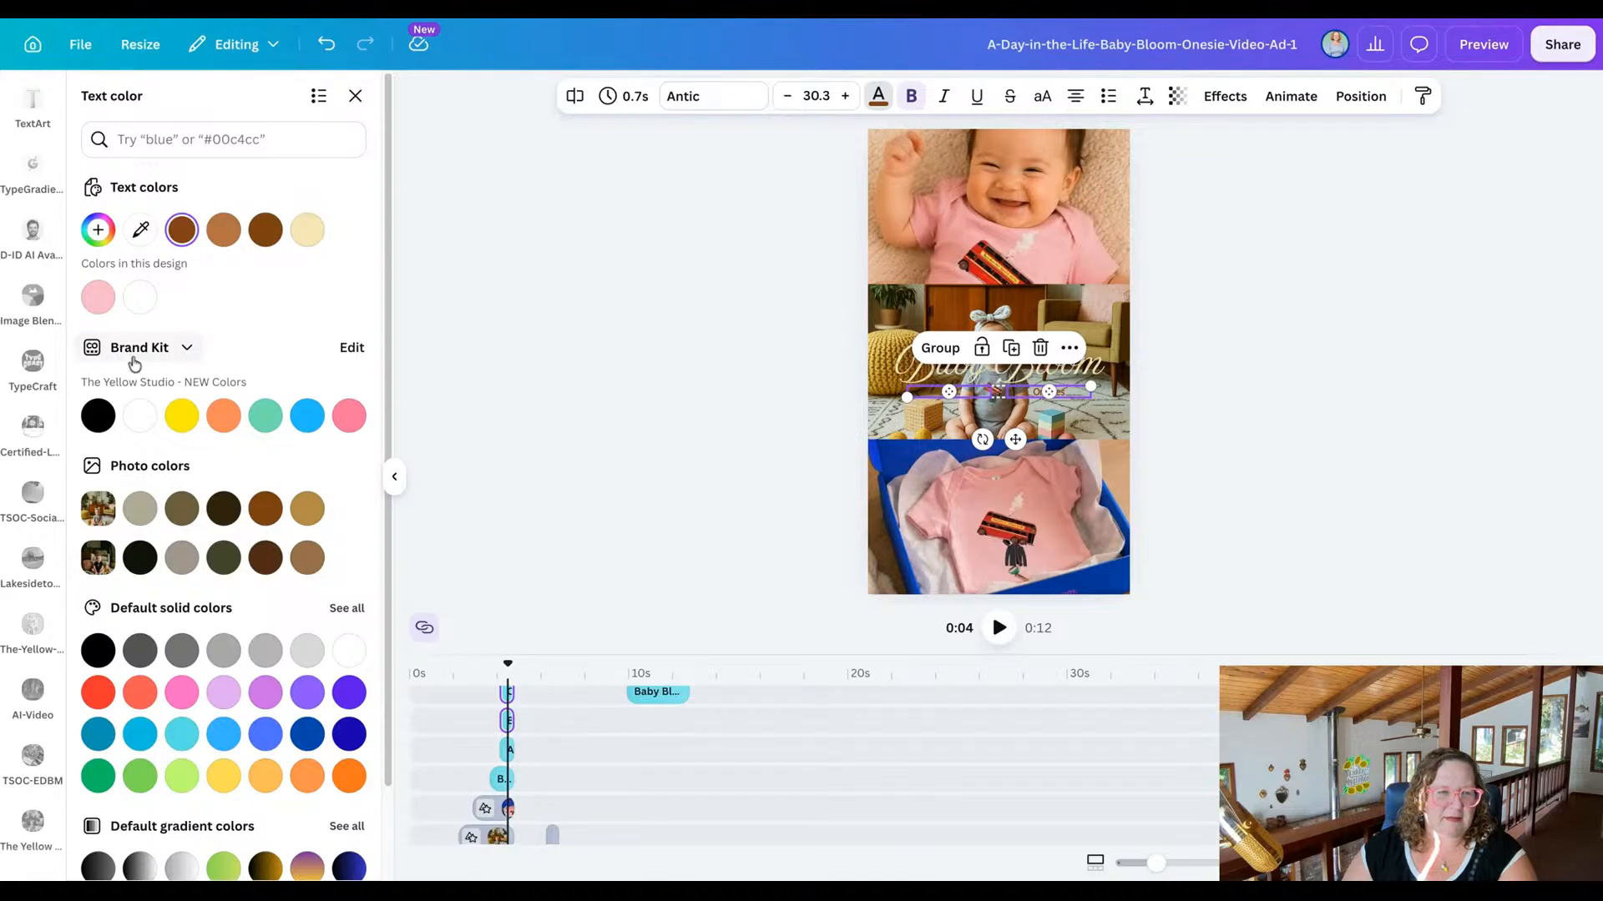
pyautogui.click(139, 297)
pyautogui.click(584, 385)
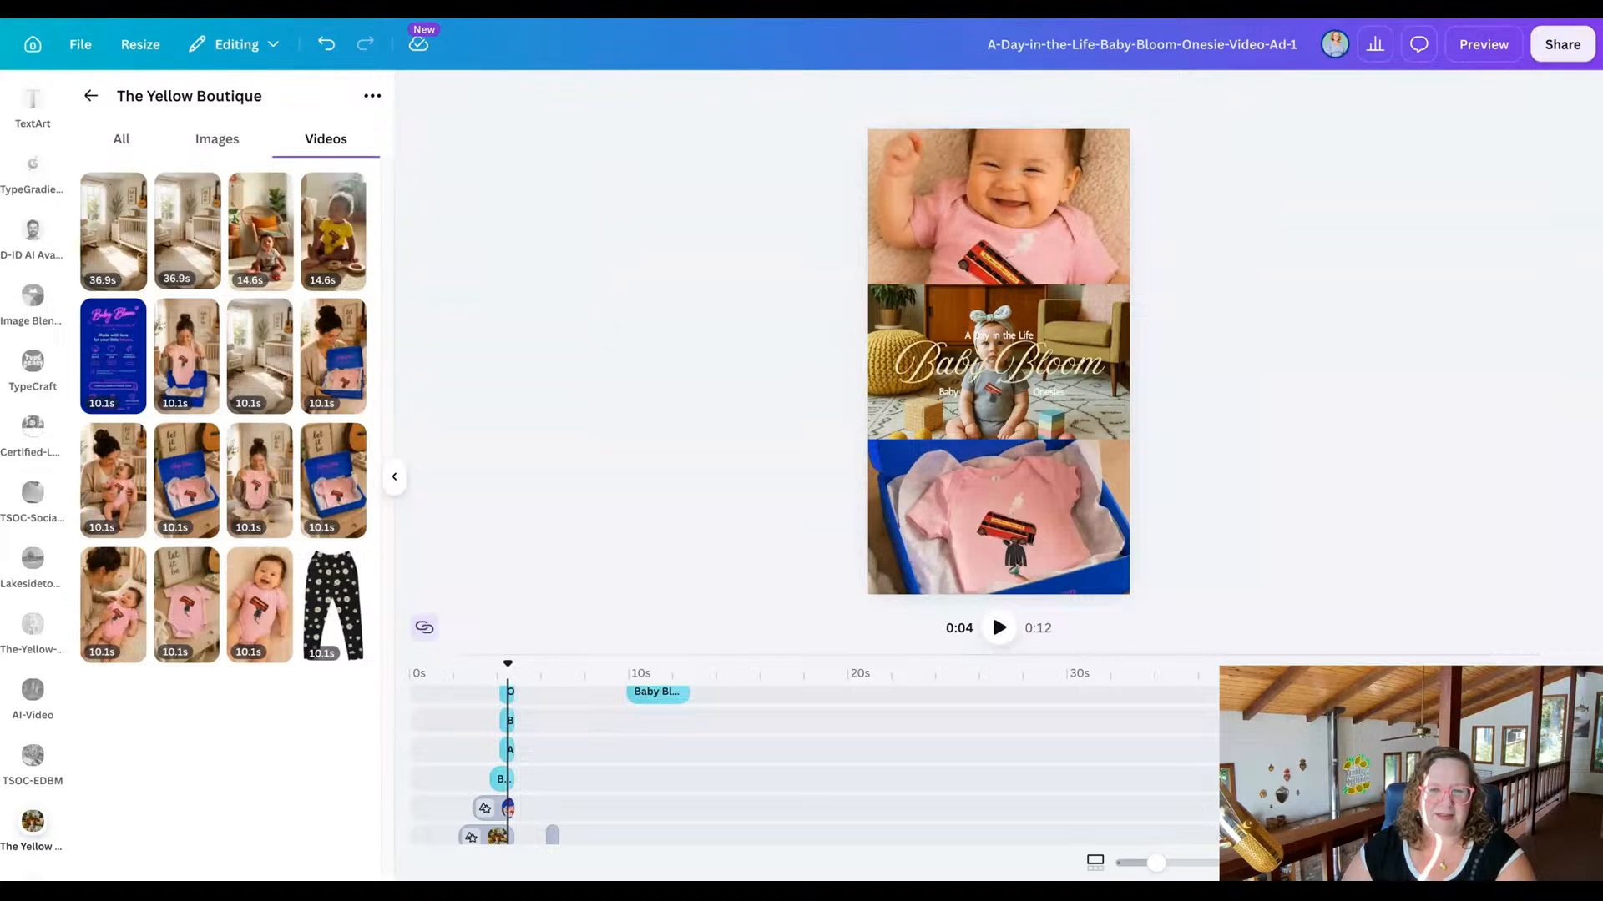
# Preview the reel full-screen again to check the recolored collage text.
pyautogui.click(1483, 46)
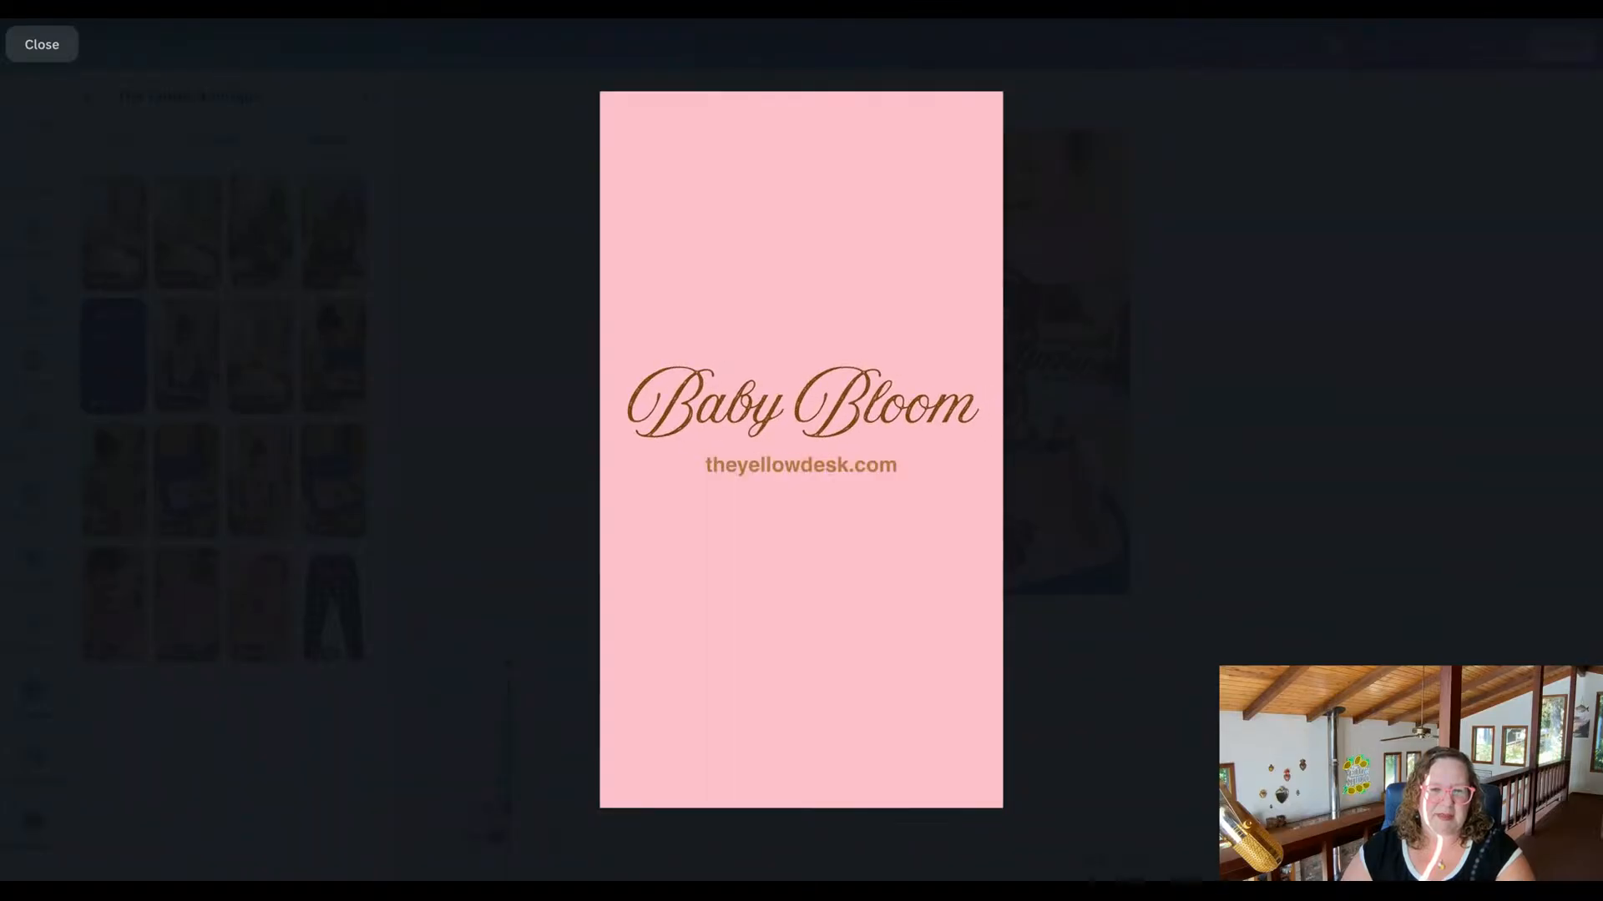
pyautogui.click(35, 50)
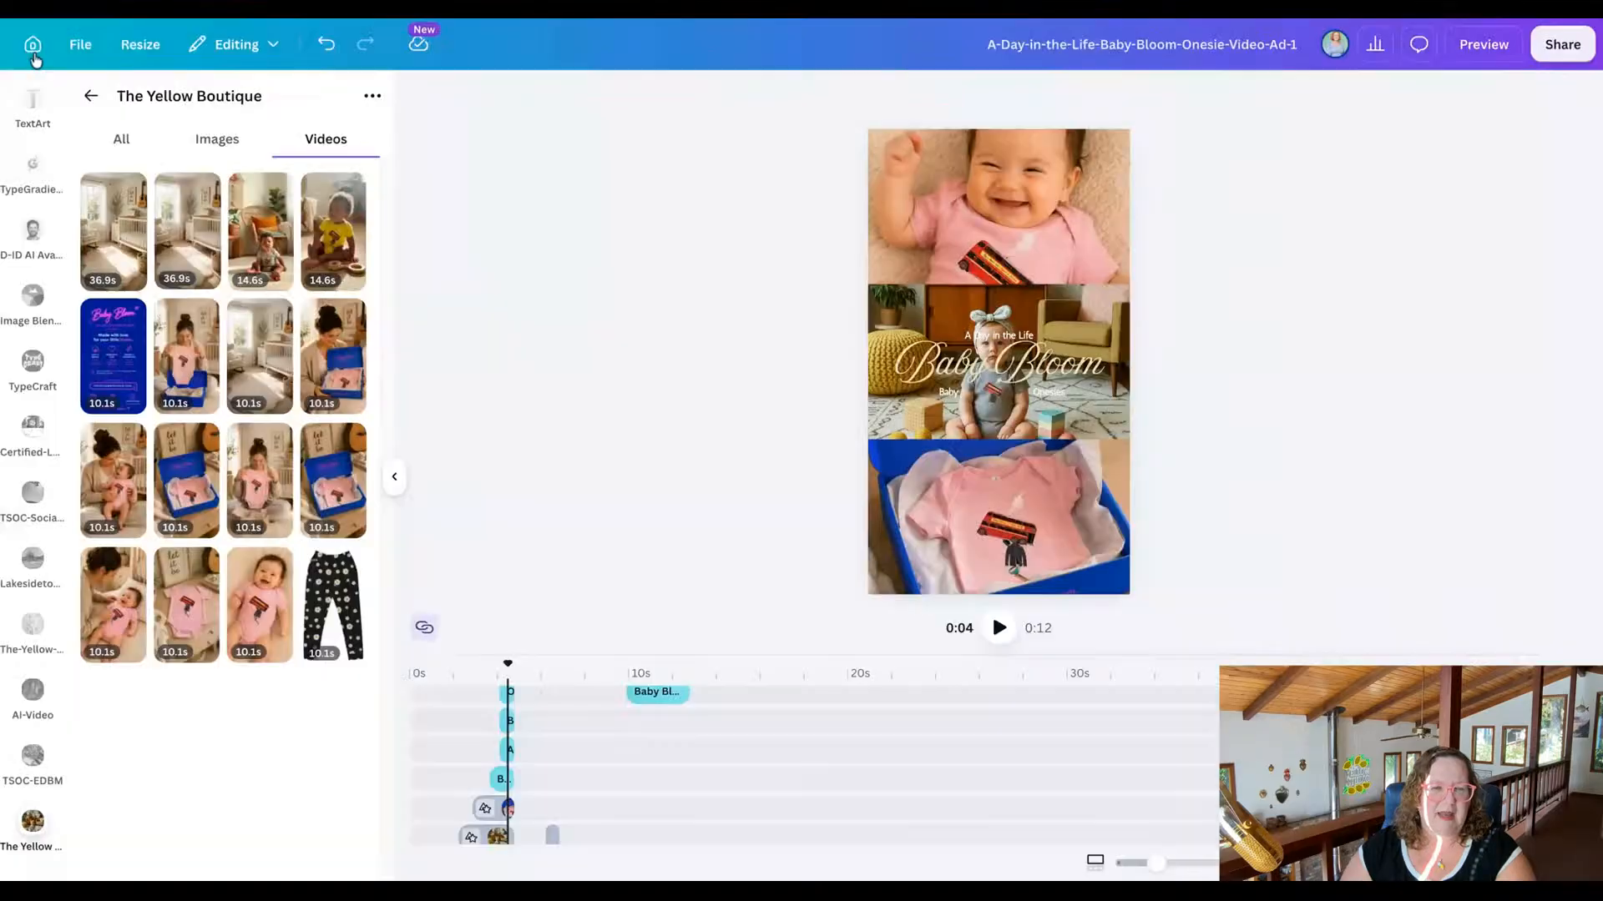
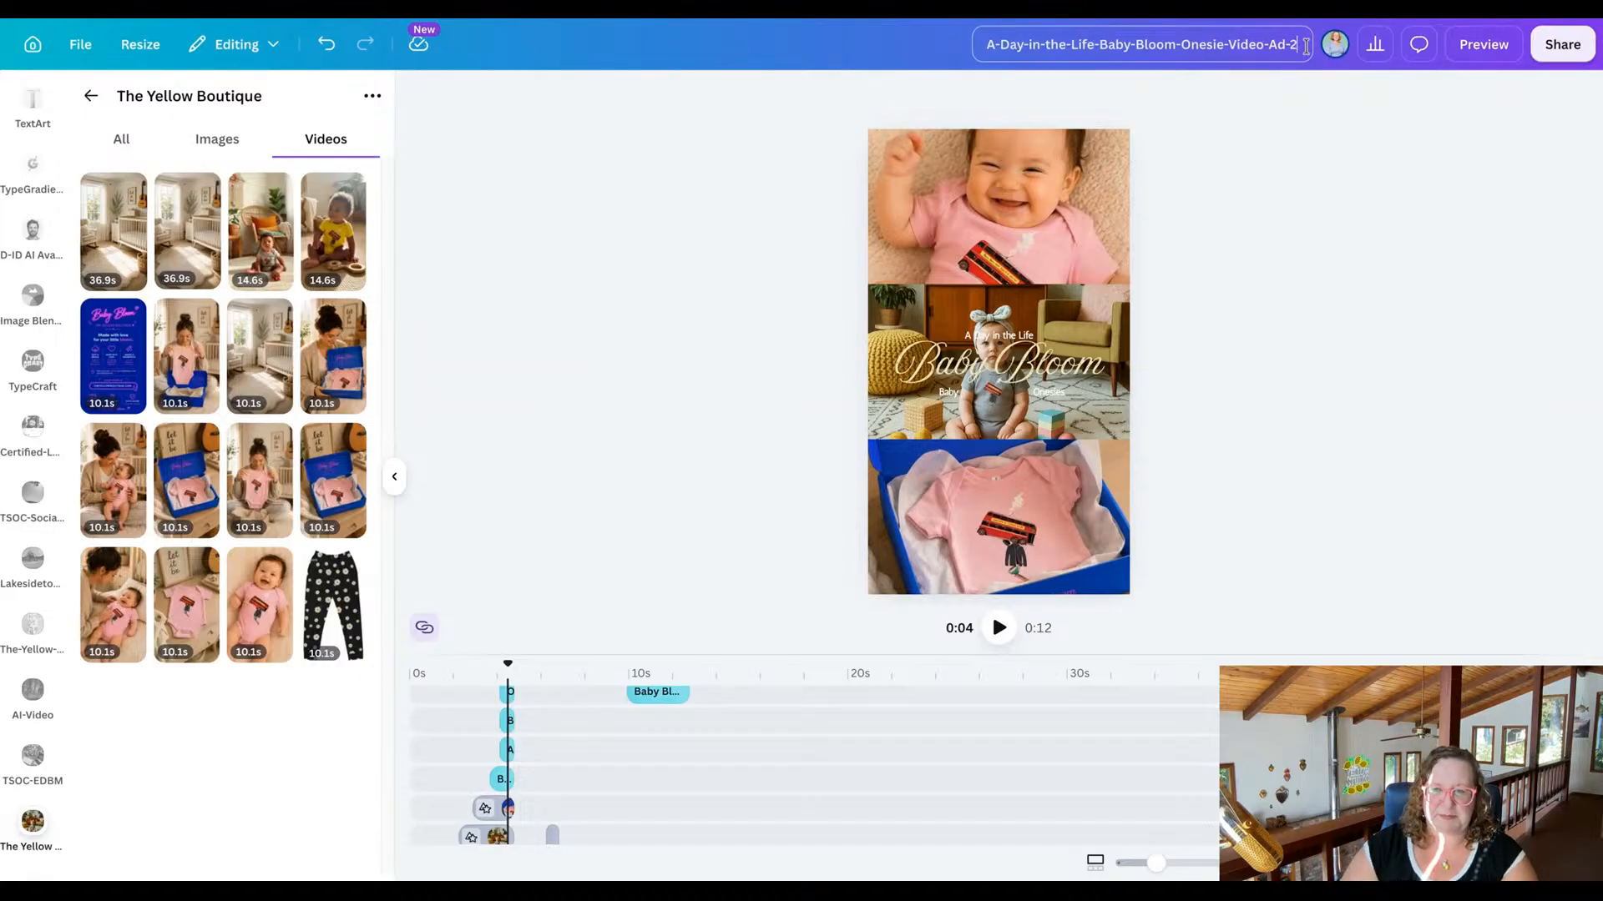
# Download the finished A-Day-in-the-Life-Baby-Bloom-Onesie-Video-Ad-2 design.
pyautogui.click(1573, 52)
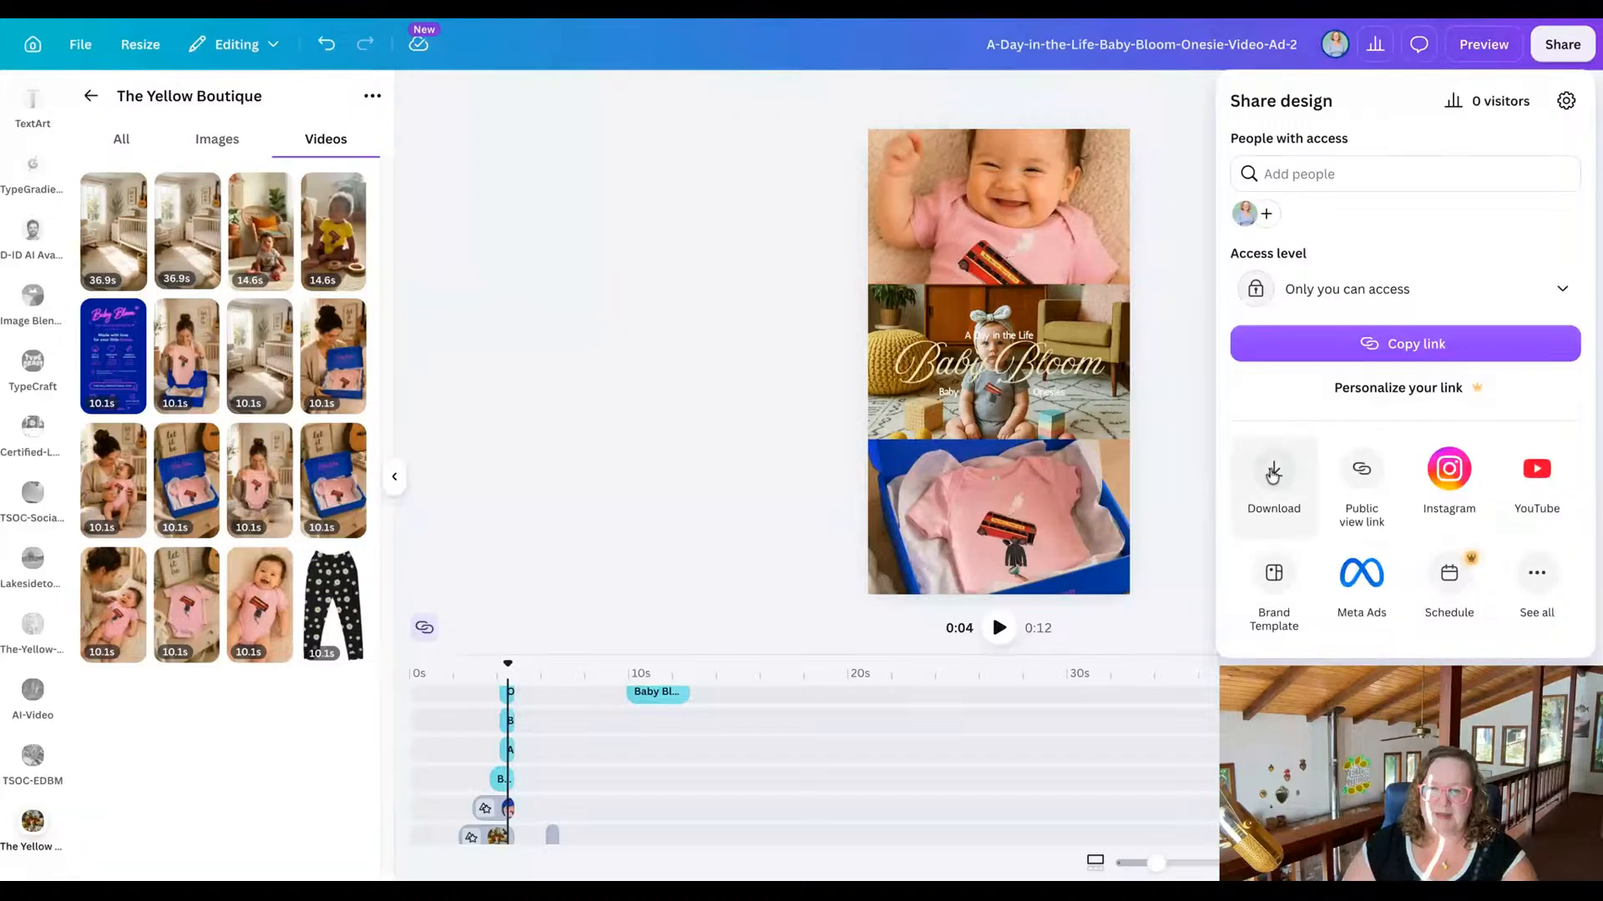
pyautogui.click(1272, 471)
pyautogui.click(1428, 411)
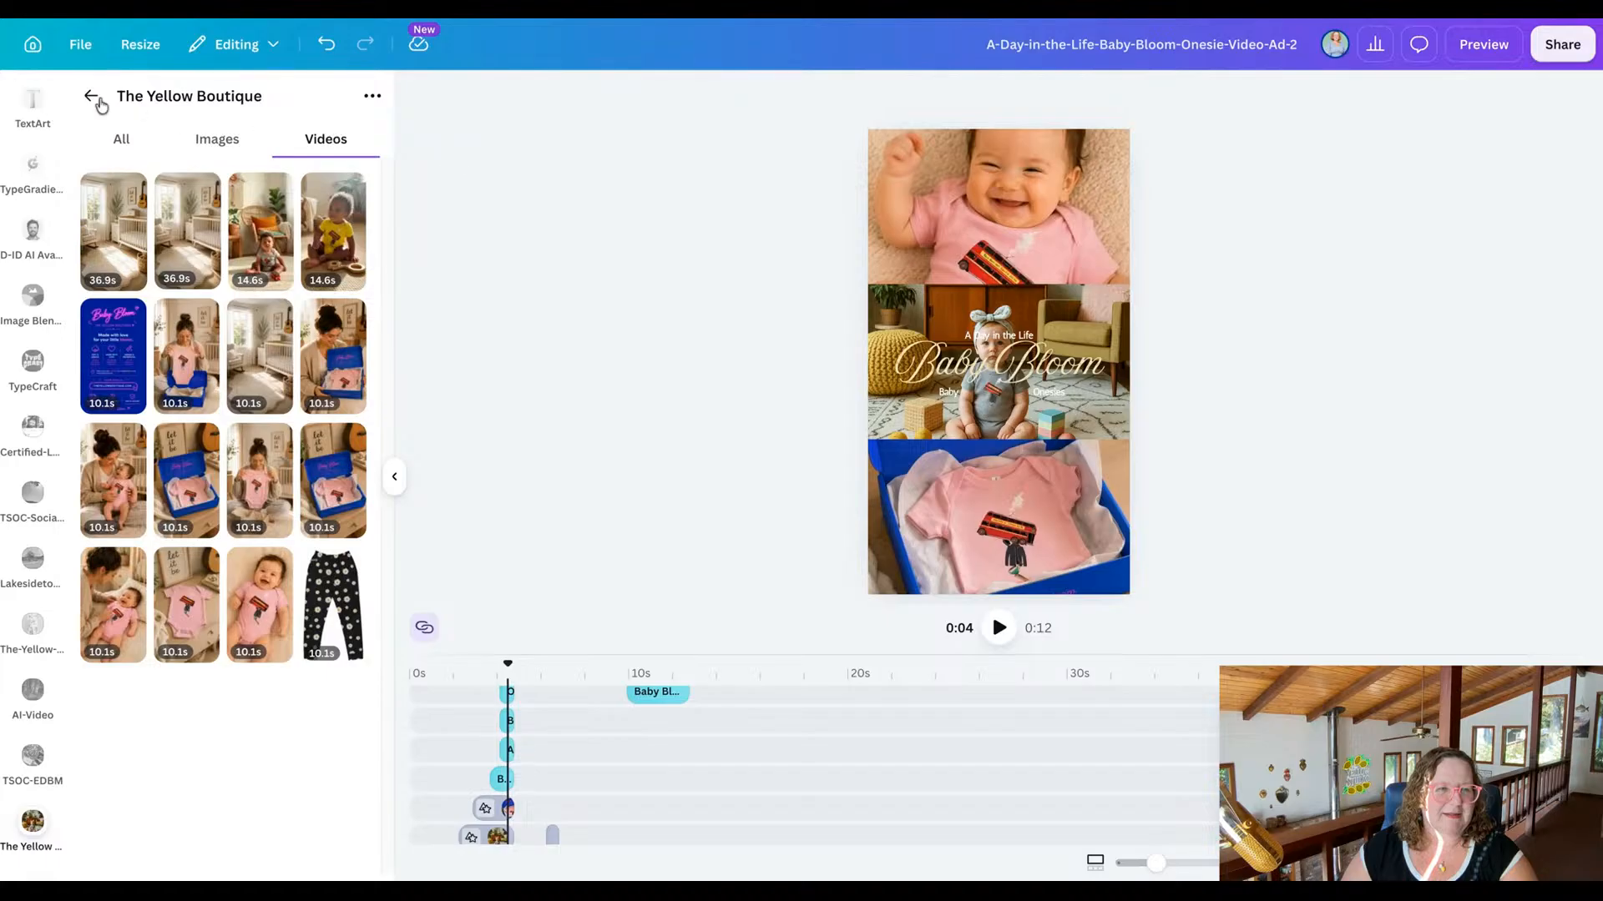
pyautogui.scroll(10, 16, 219)
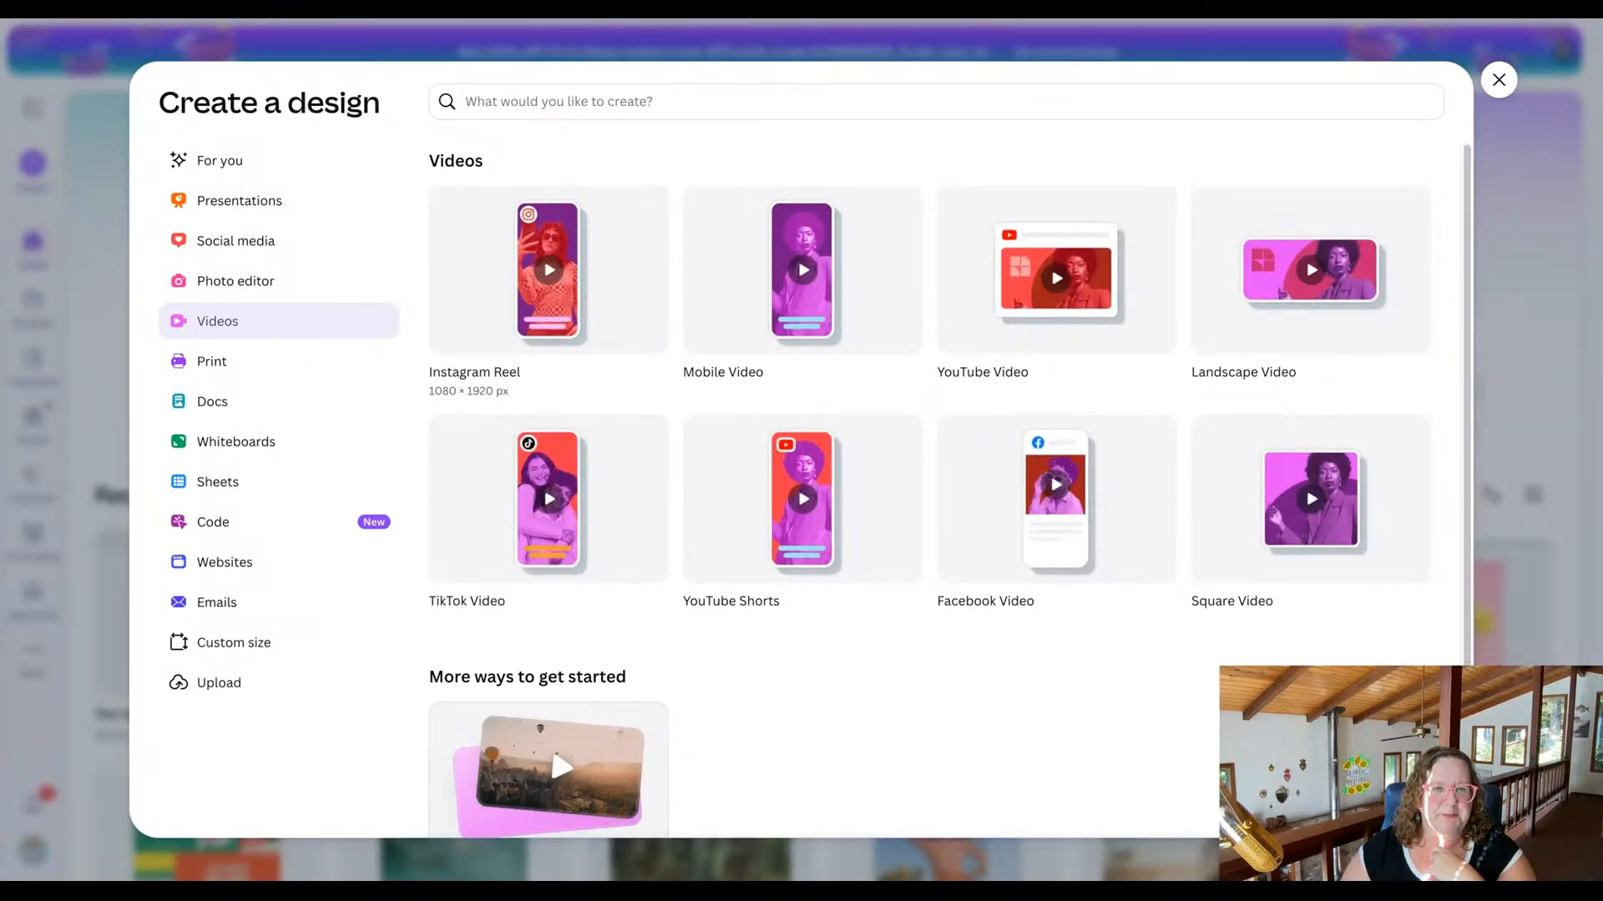
# Create a blank Instagram Reel design and browse the suggested reel templates.
pyautogui.click(548, 334)
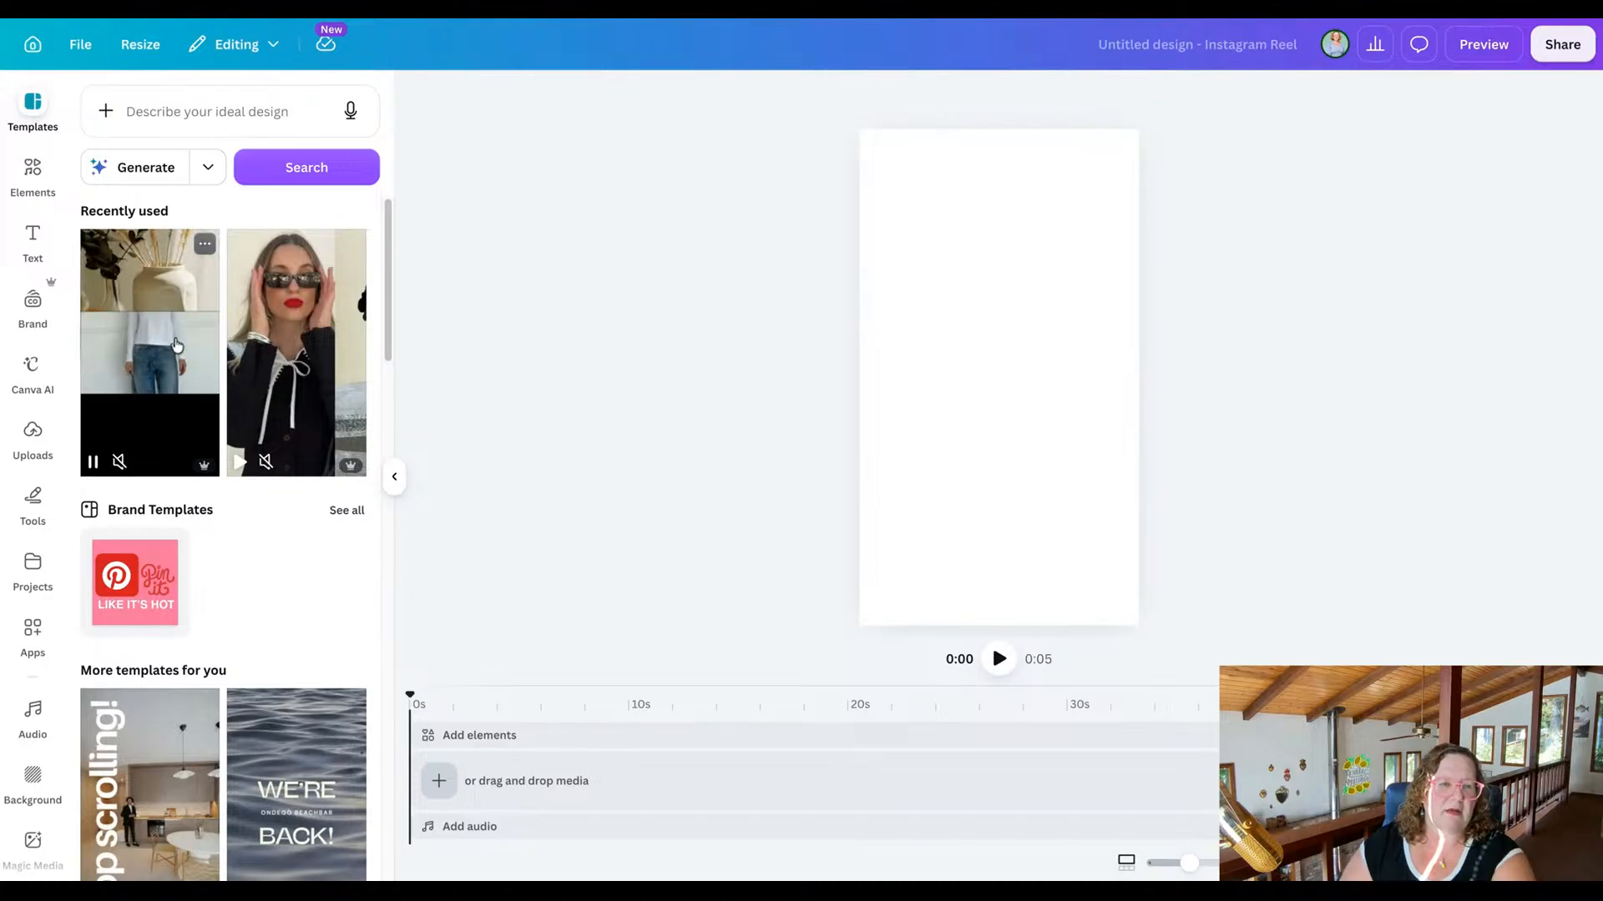
pyautogui.scroll(-4, 307, 342)
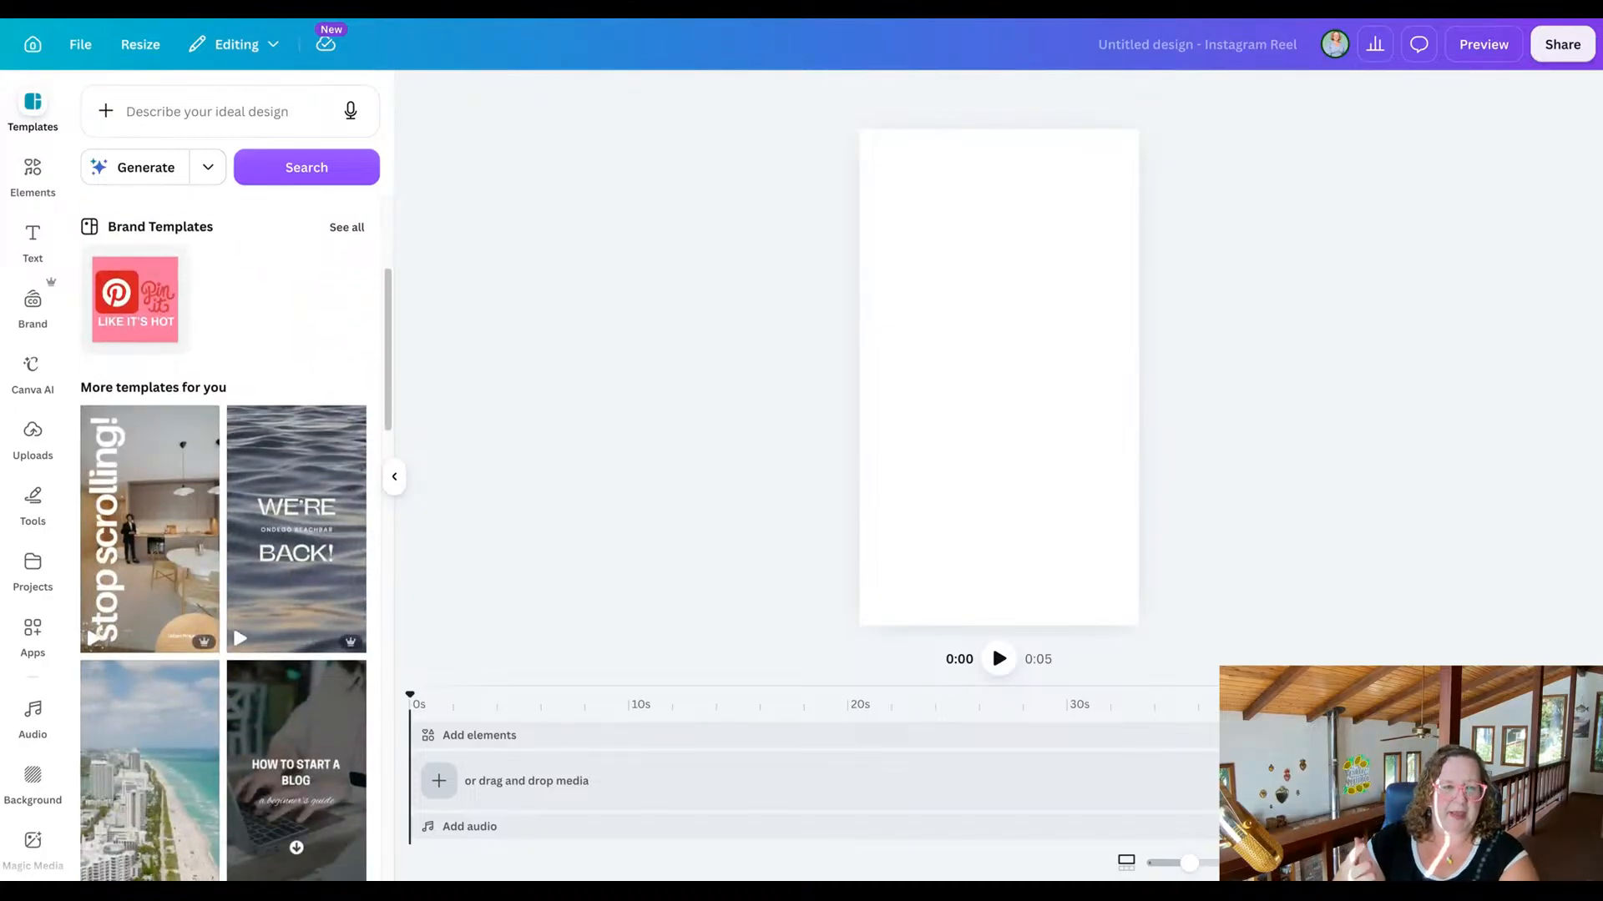
pyautogui.scroll(-2, 302, 385)
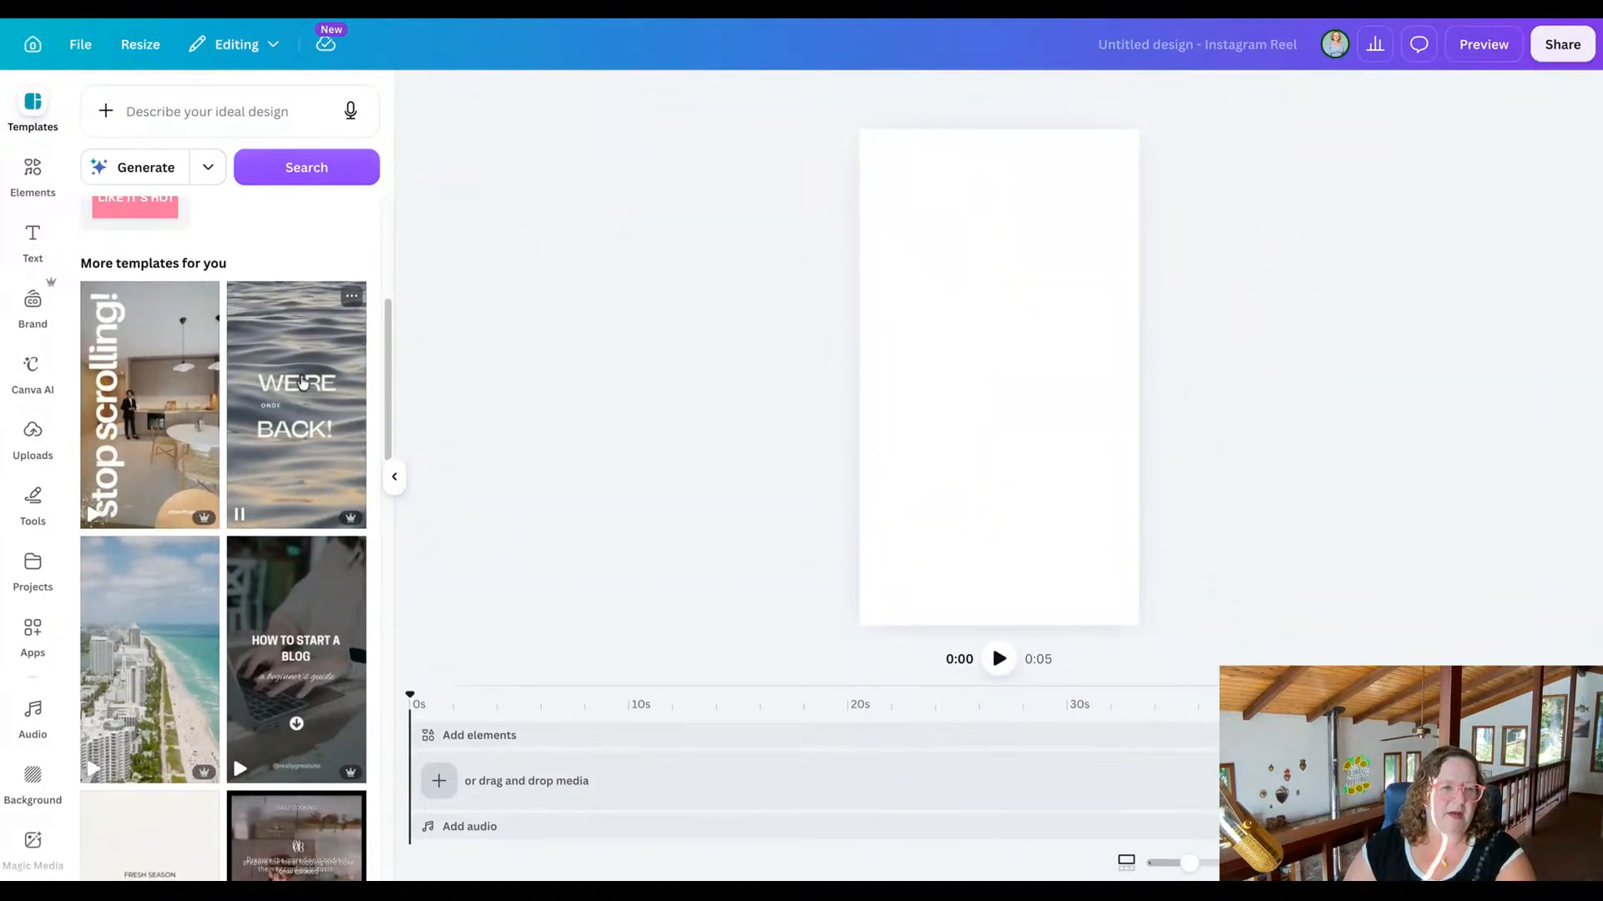
pyautogui.scroll(-1, 302, 382)
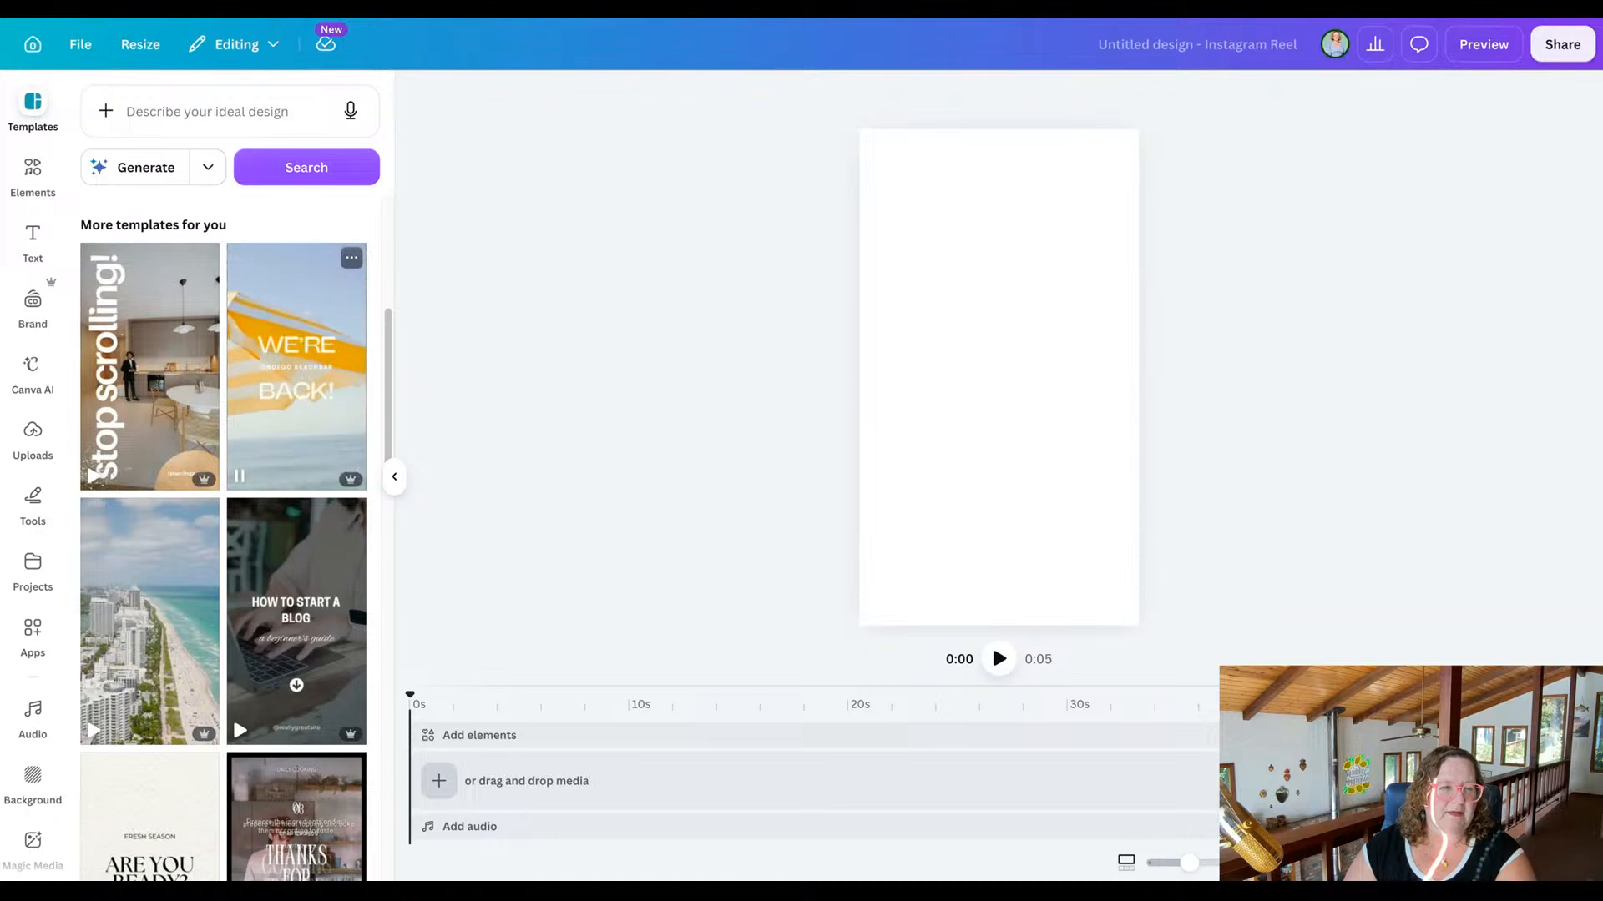
pyautogui.scroll(-4, 171, 438)
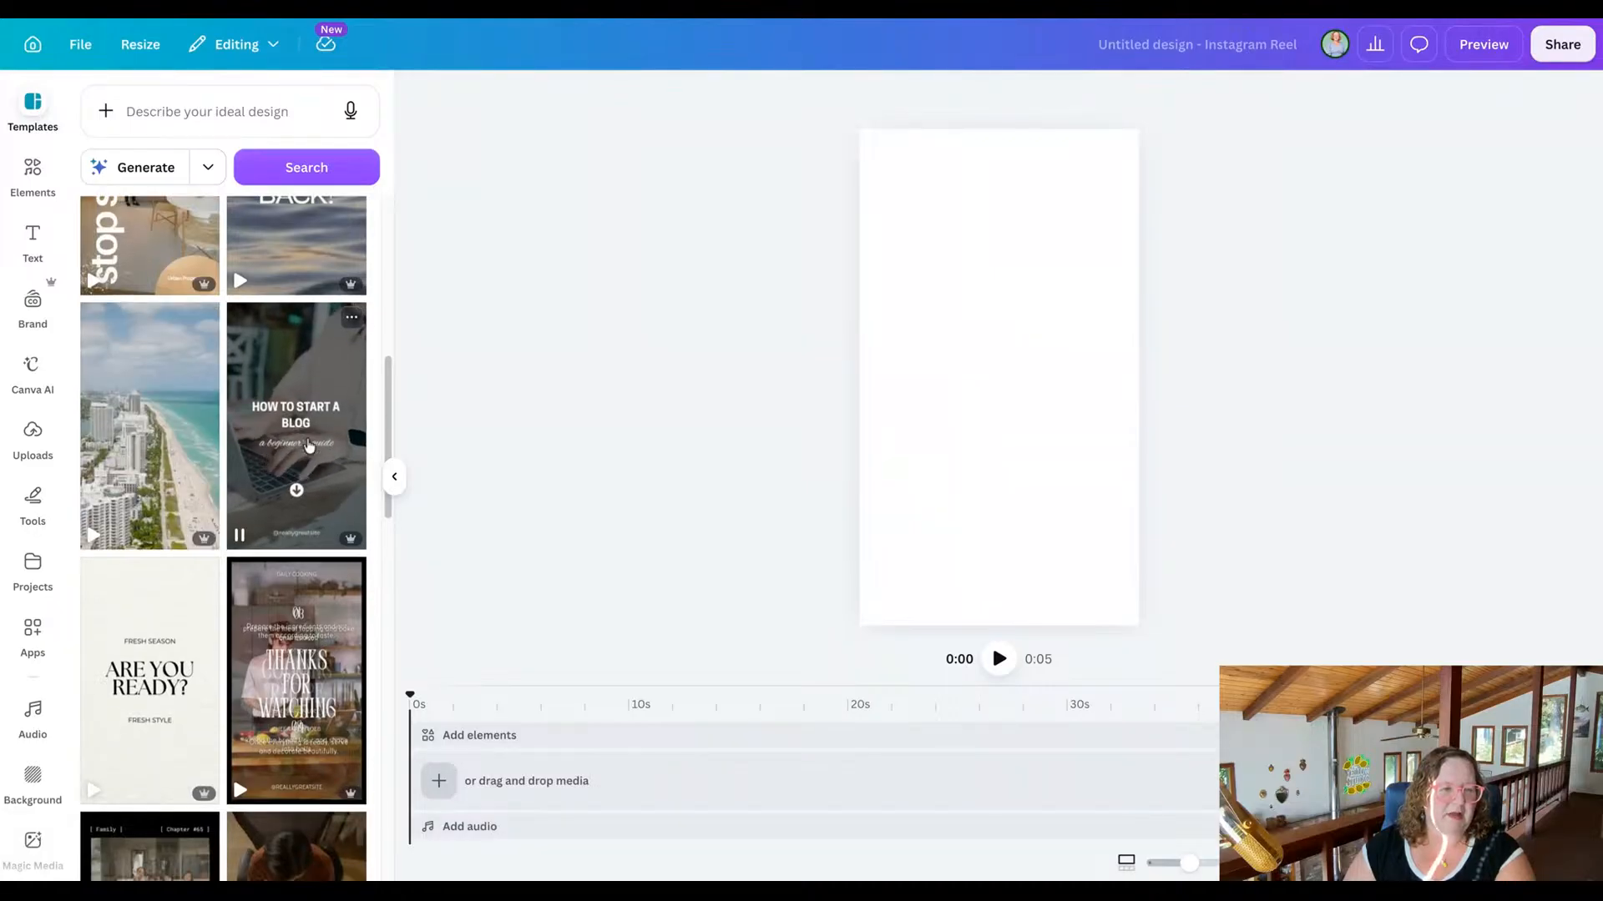
pyautogui.scroll(-3, 303, 468)
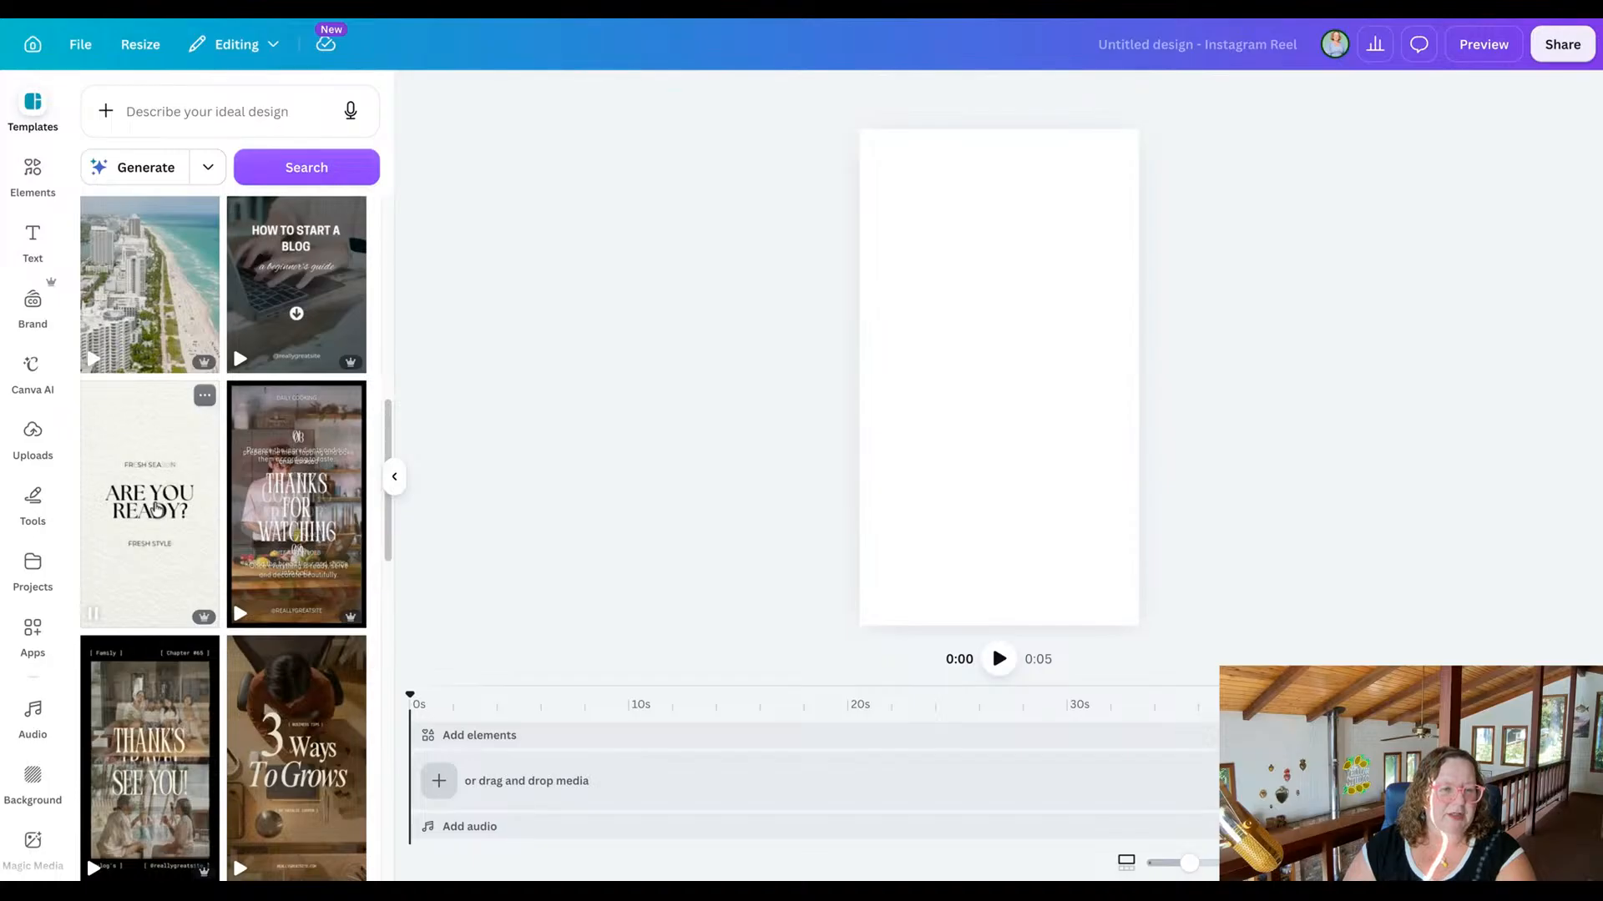
pyautogui.scroll(-3, 154, 505)
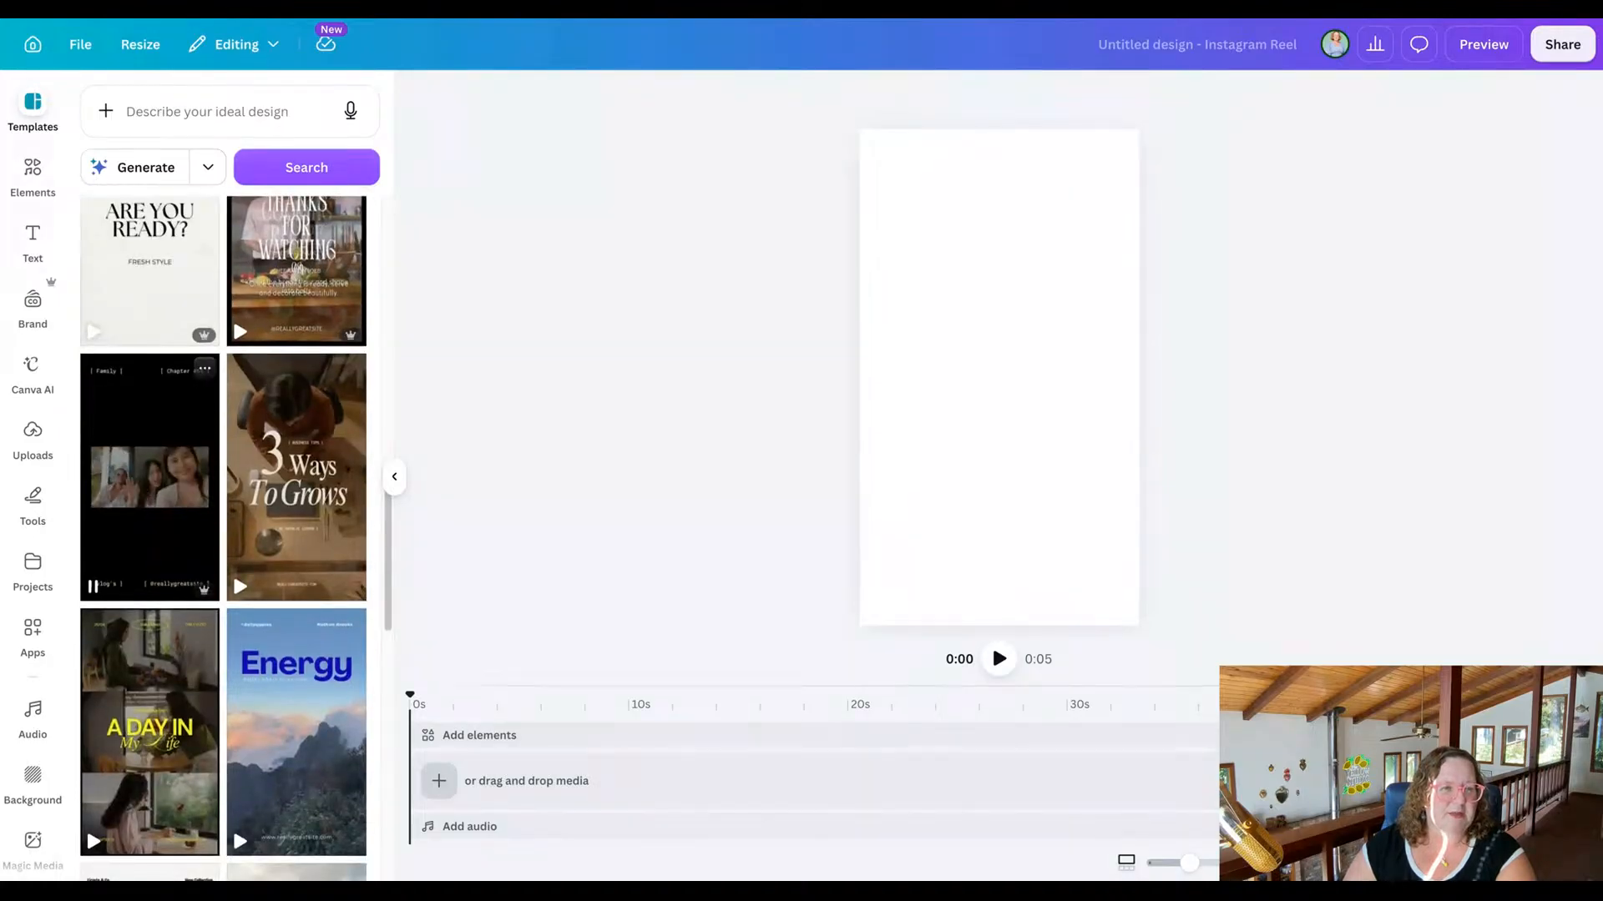
pyautogui.scroll(12, 284, 409)
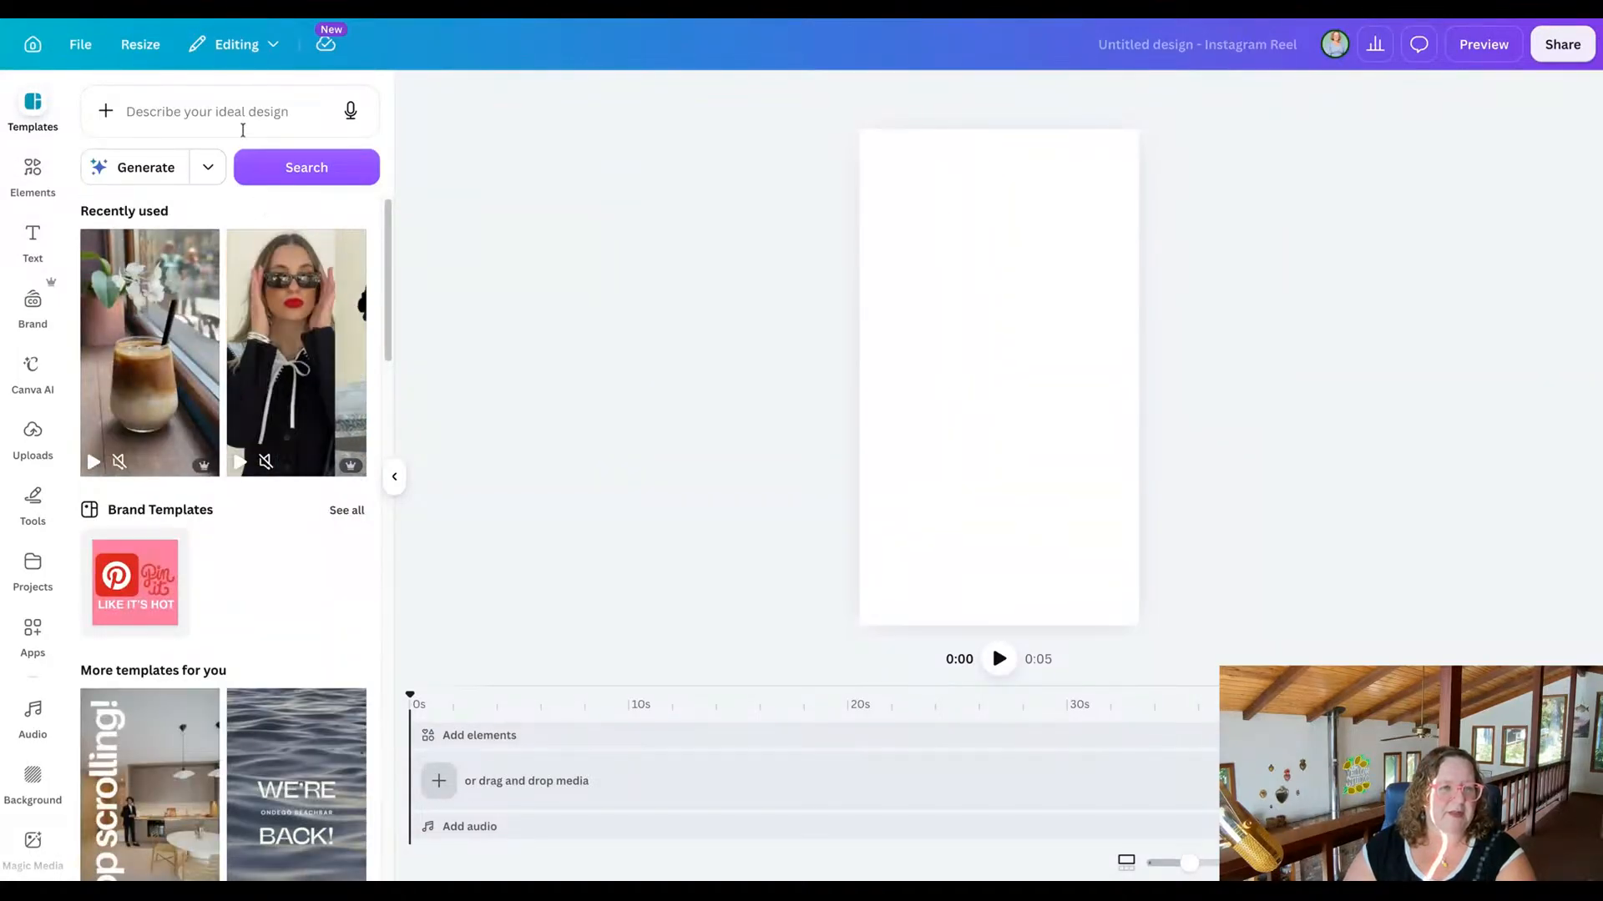
# Search the reel templates for "fashion" and look at the results.
pyautogui.click(242, 130)
pyautogui.write('fash')
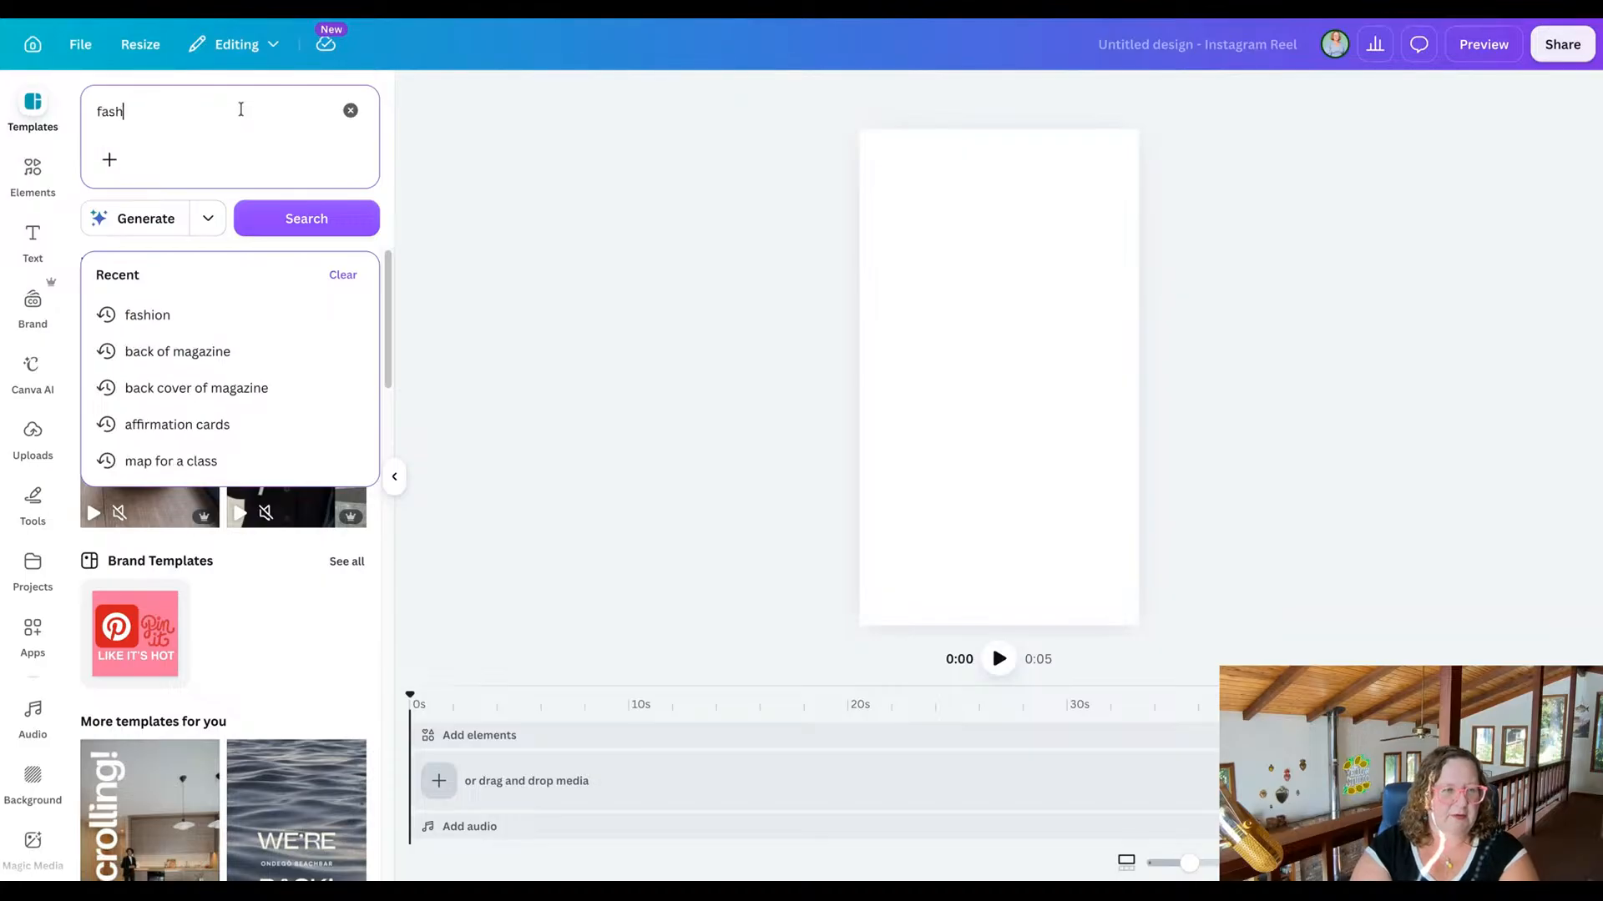
pyautogui.write('ion')
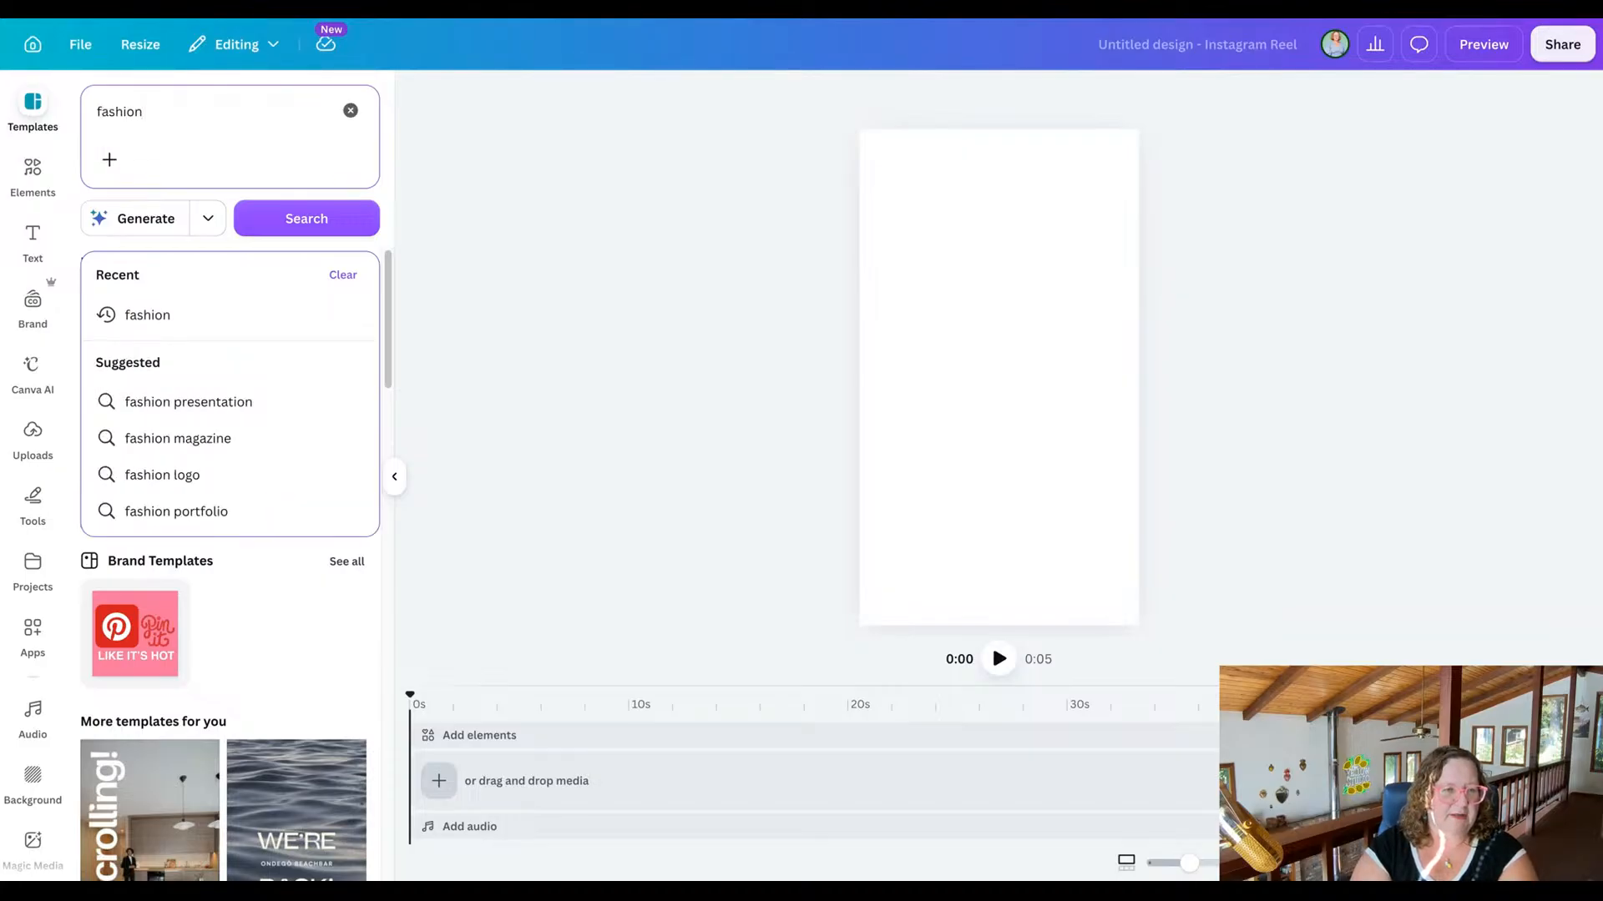
pyautogui.press('Return')
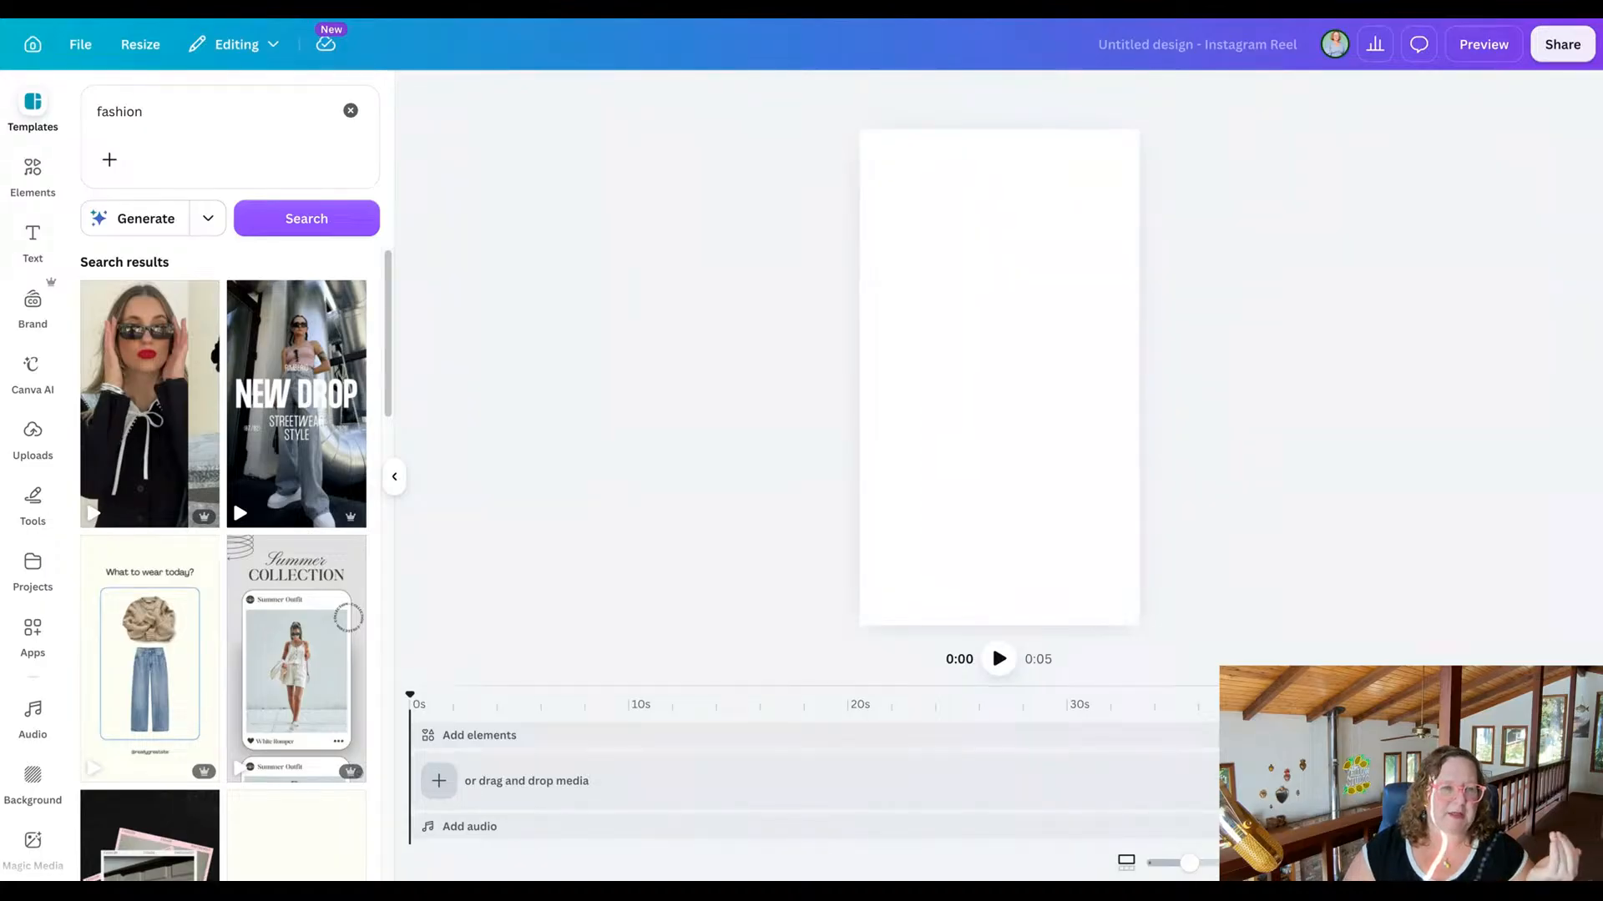
pyautogui.moveTo(193, 410)
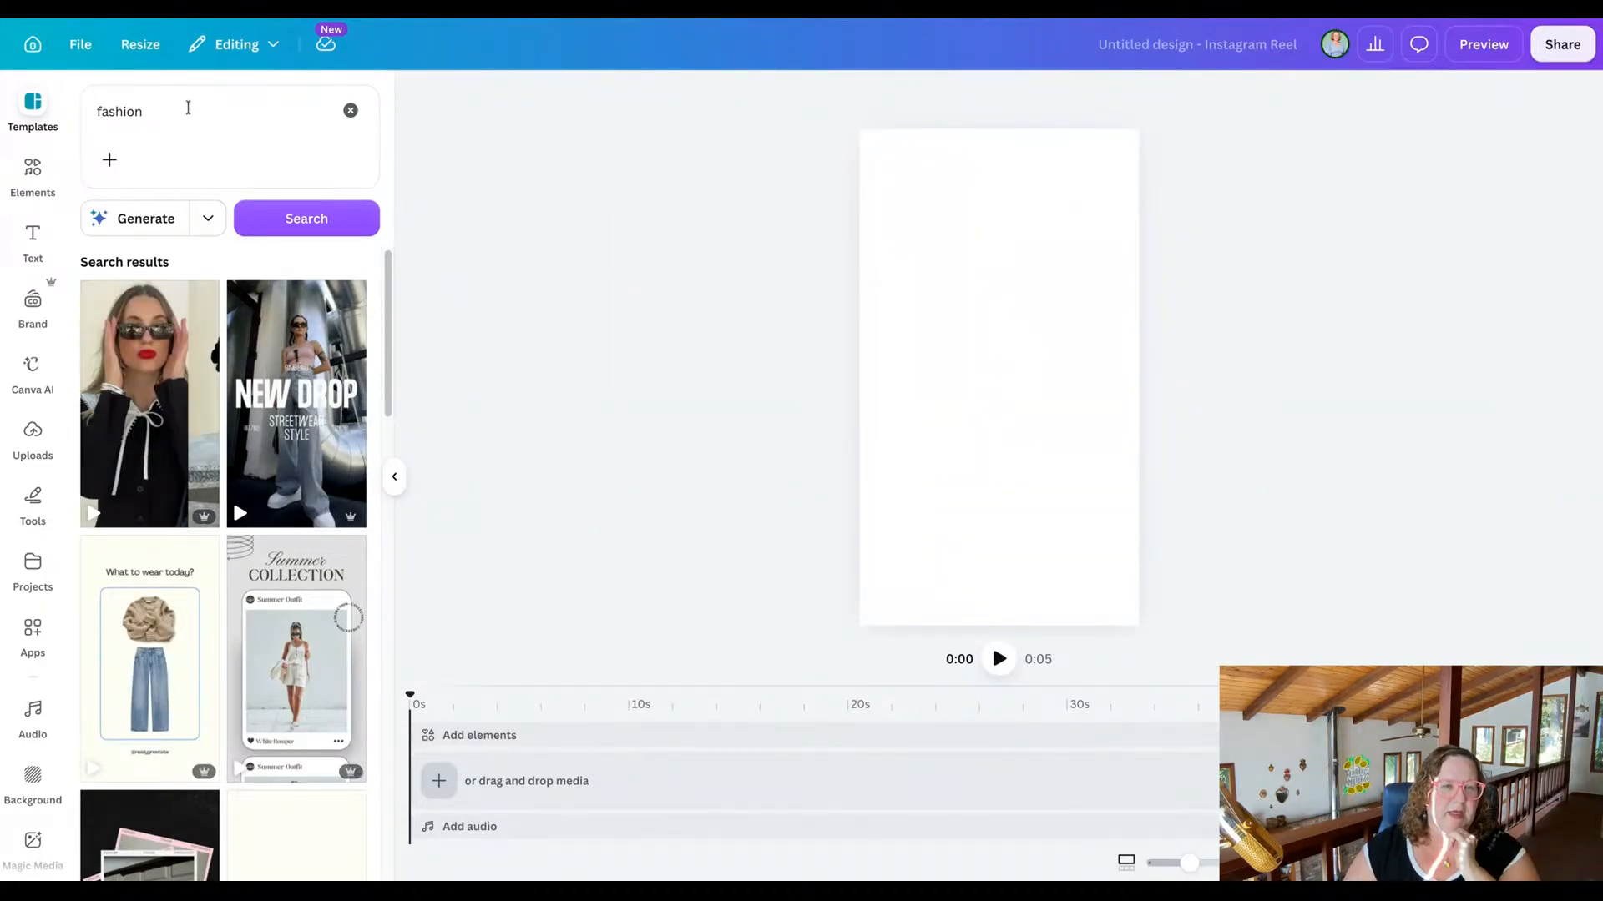
# Search the templates for "art print" using the suggested term "printable wall art", and preview the matching reels.
pyautogui.click(188, 108)
pyautogui.press('BackSpace')
pyautogui.write('art print')
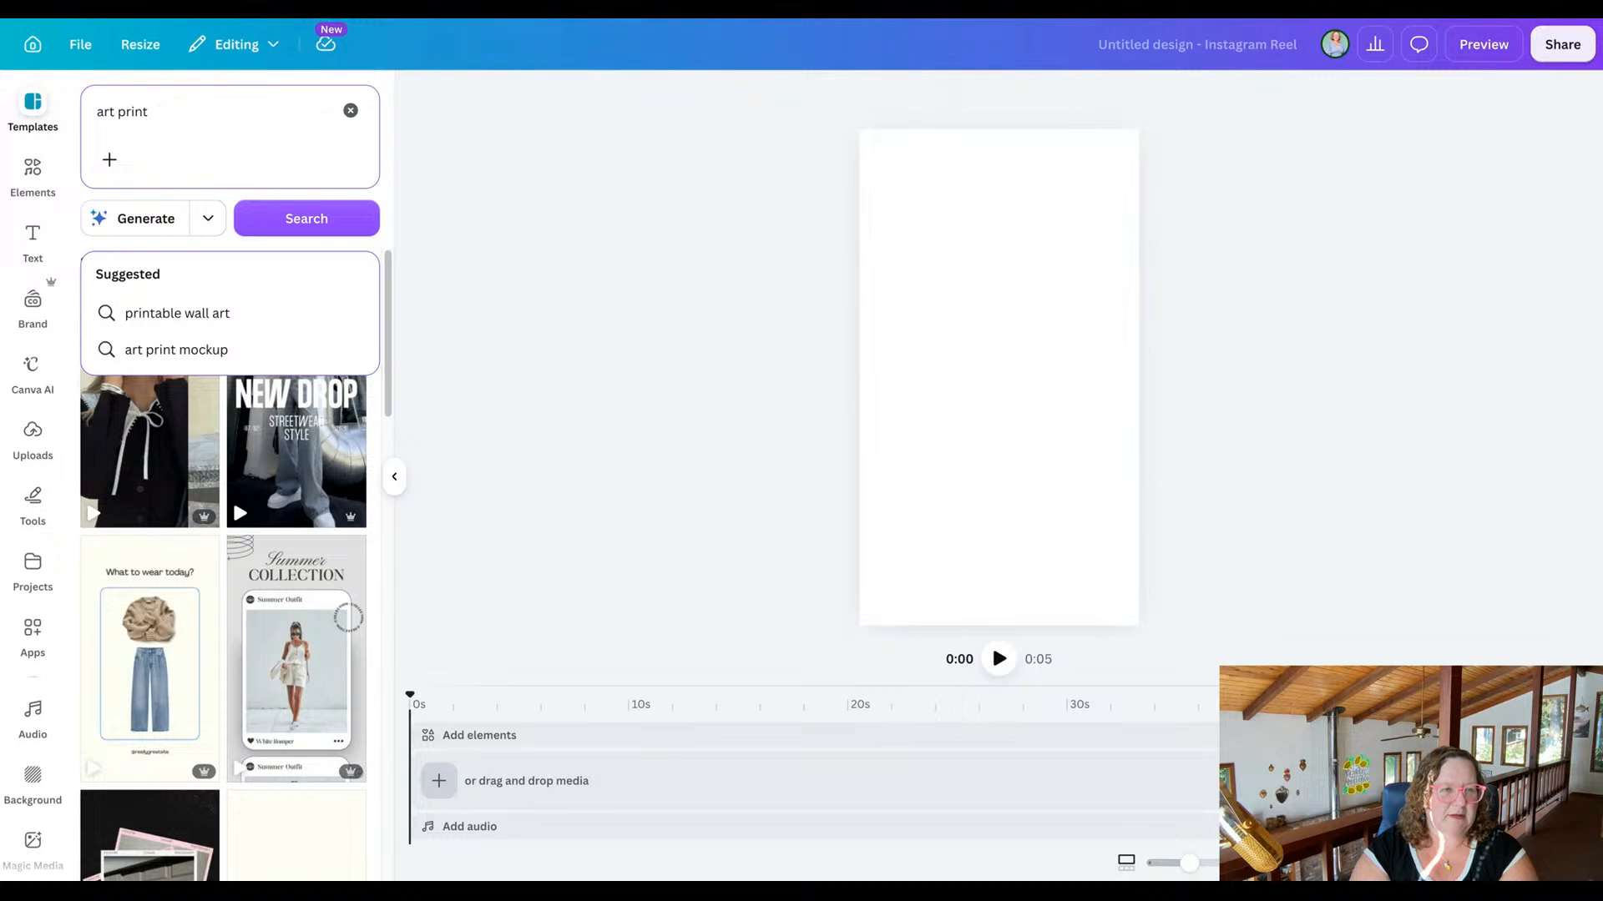
pyautogui.click(178, 313)
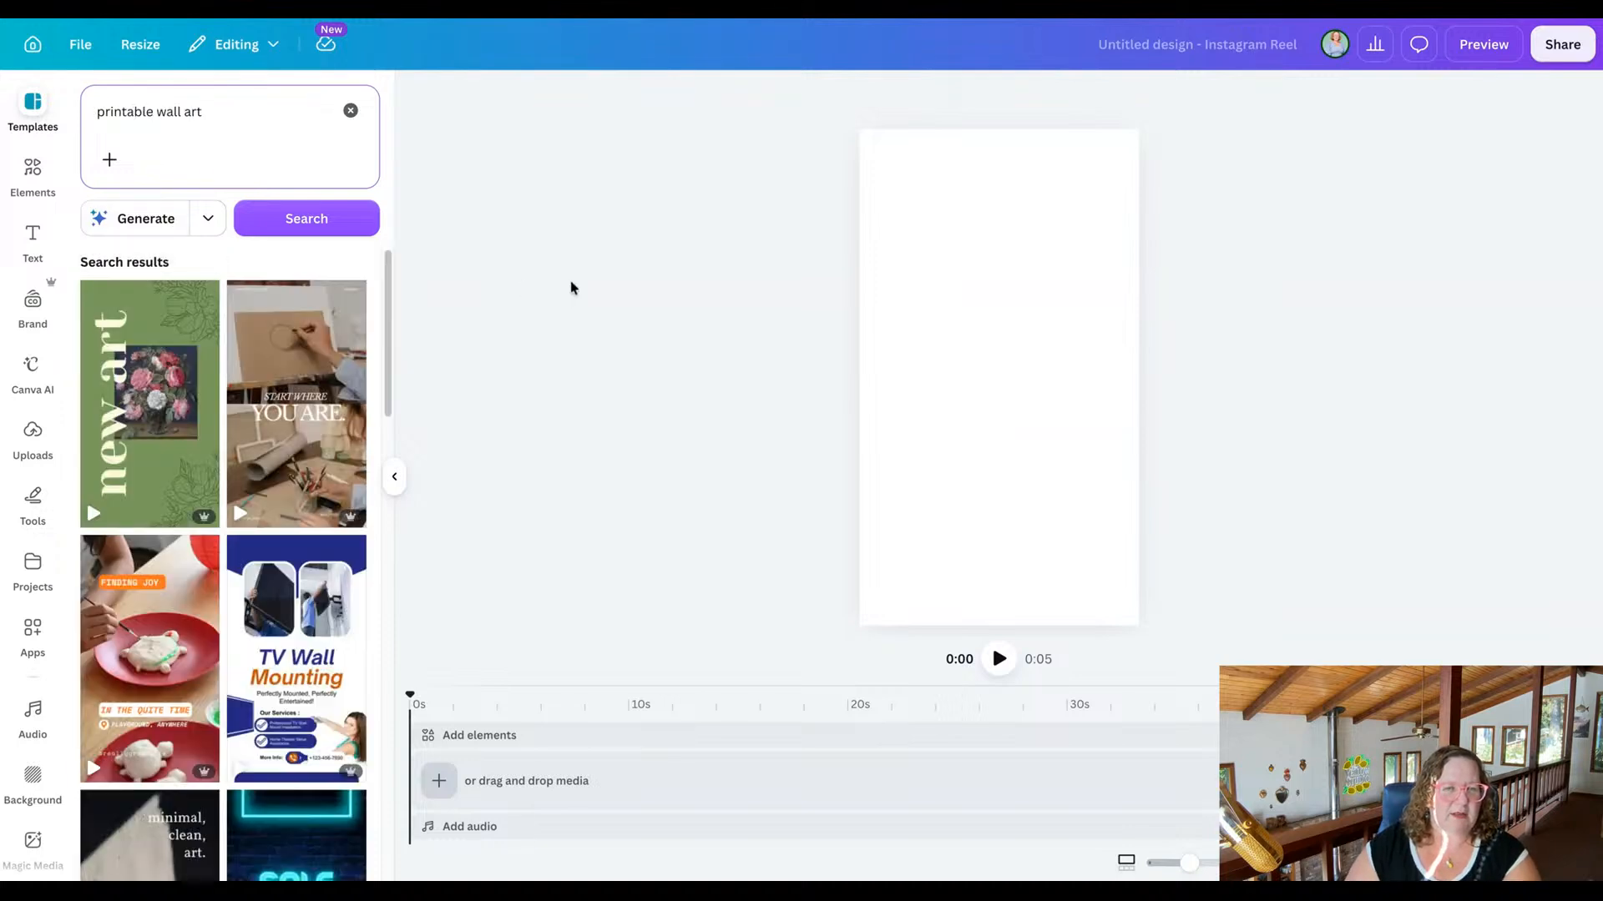
pyautogui.moveTo(165, 444)
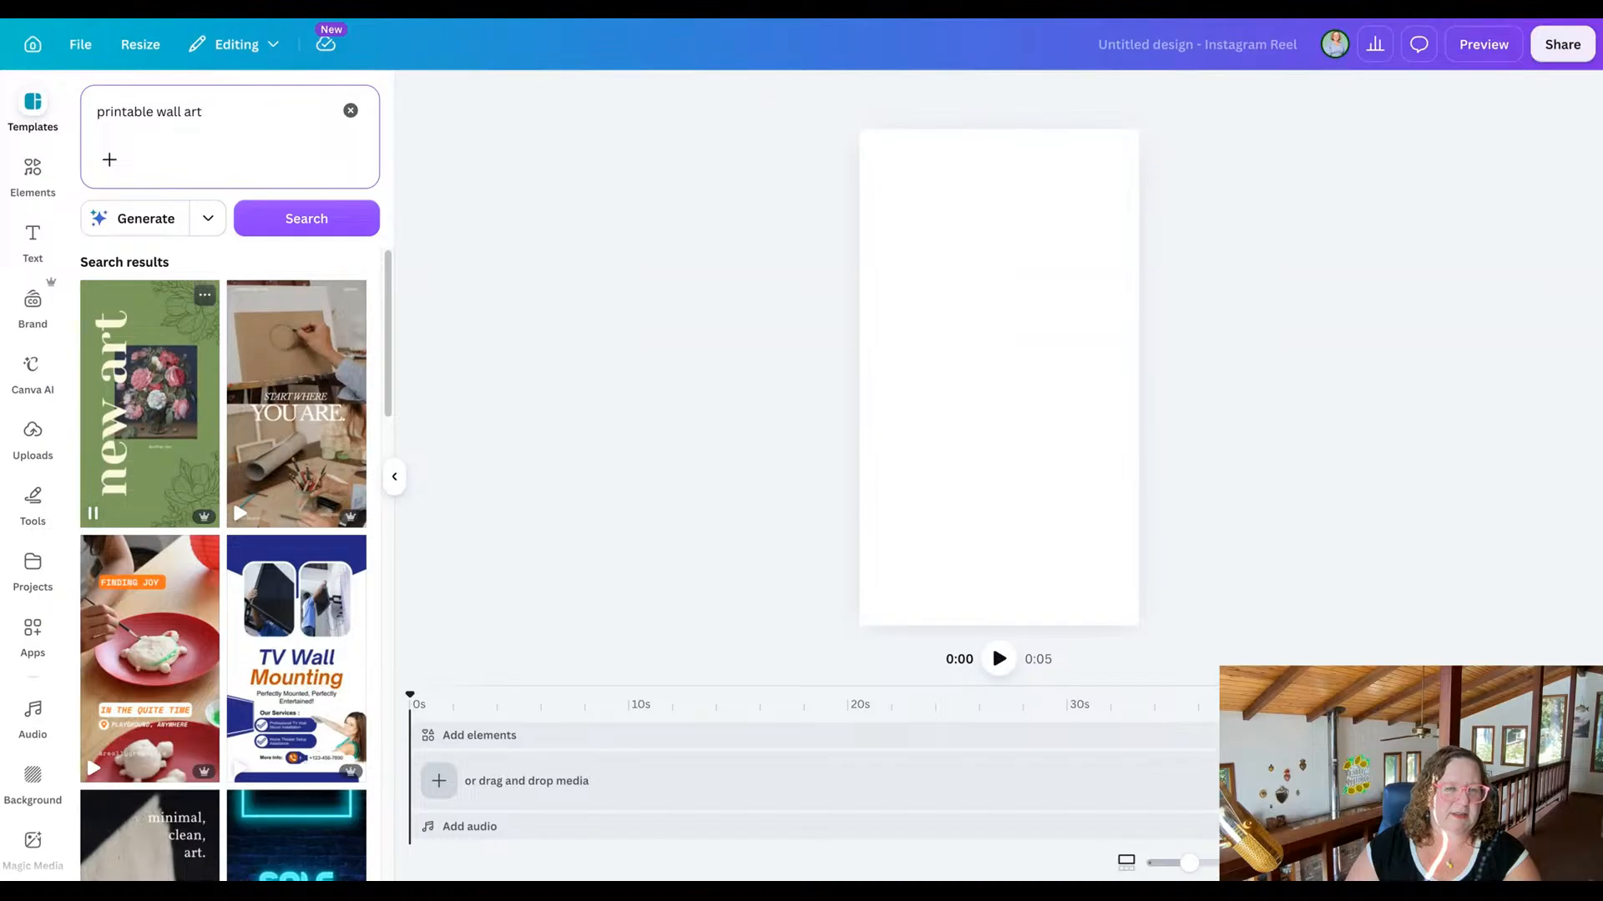
pyautogui.moveTo(275, 443)
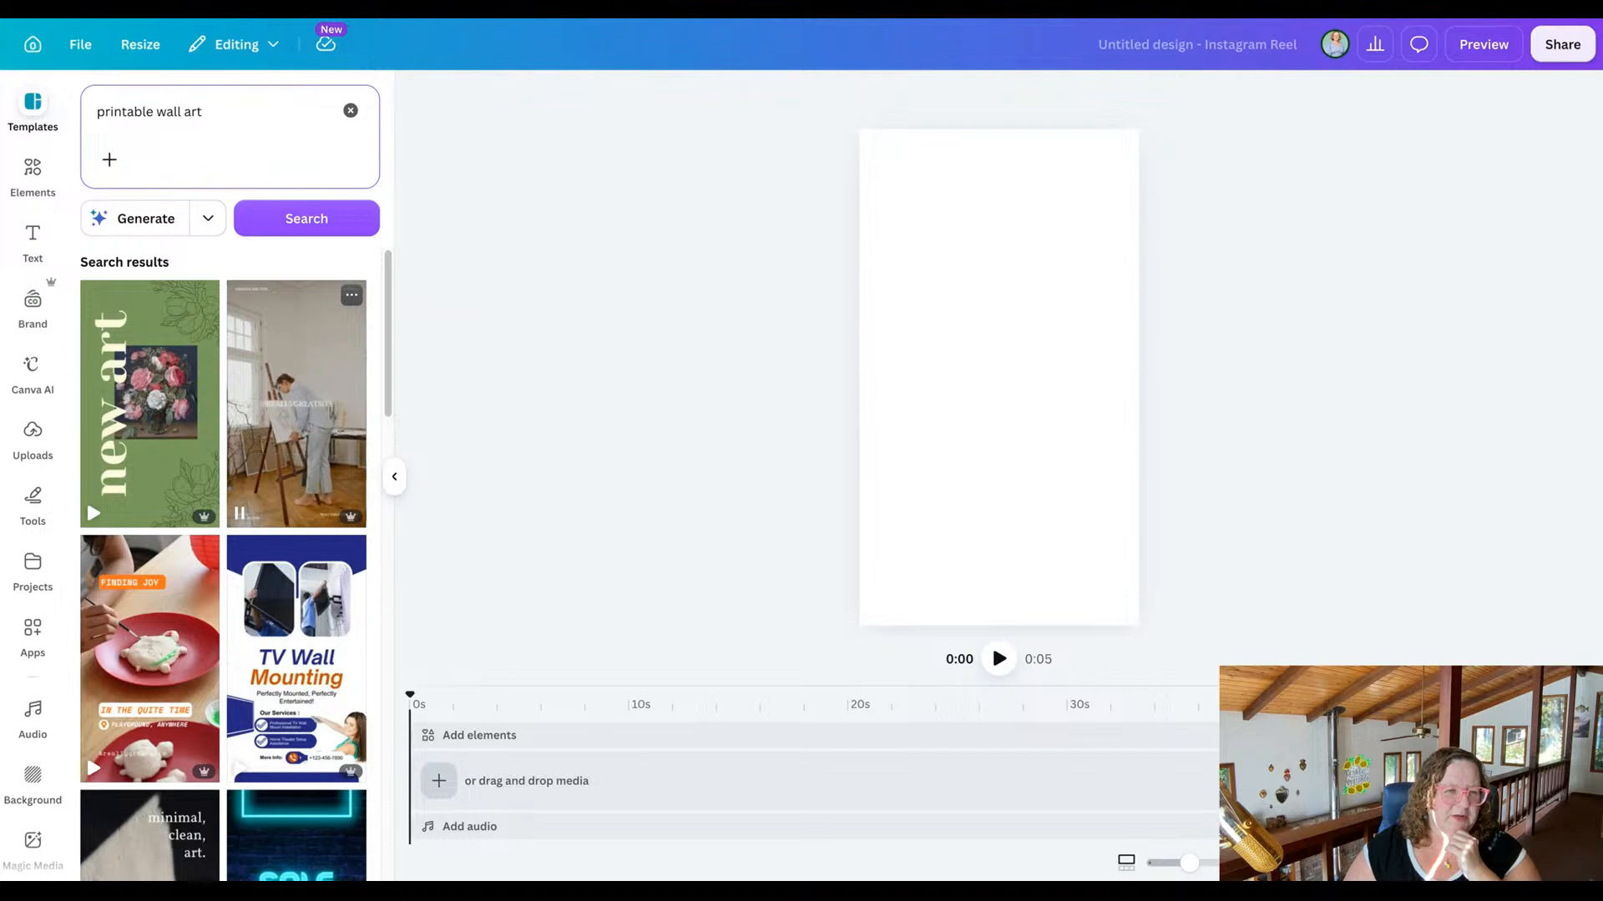
pyautogui.scroll(-2, 223, 564)
pyautogui.scroll(-1, 297, 434)
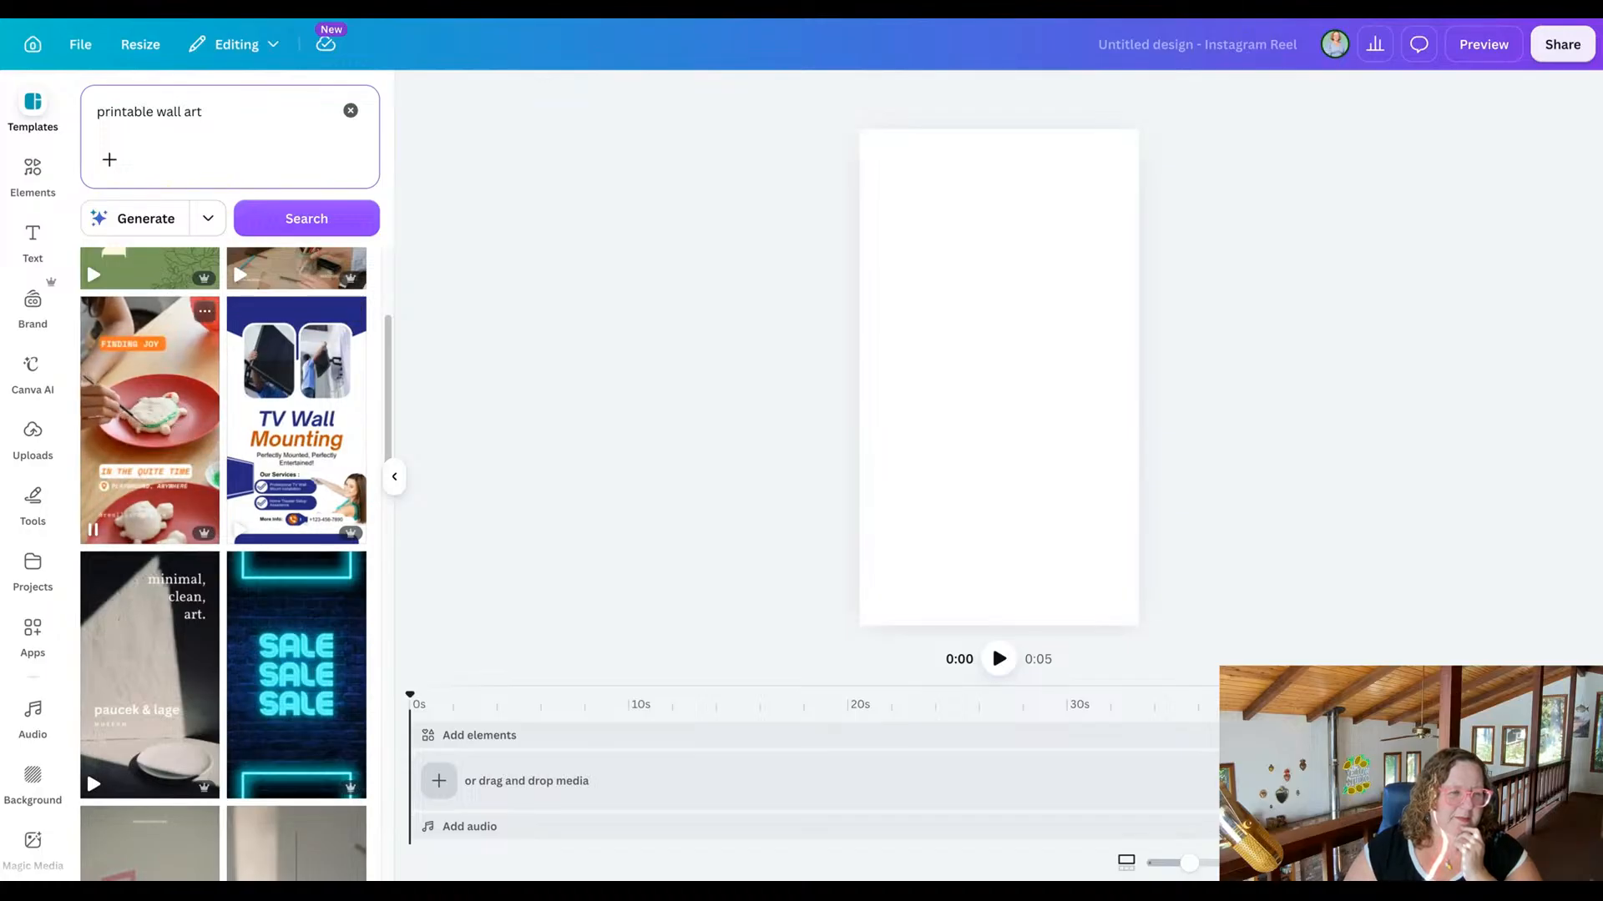
pyautogui.scroll(-2, 162, 465)
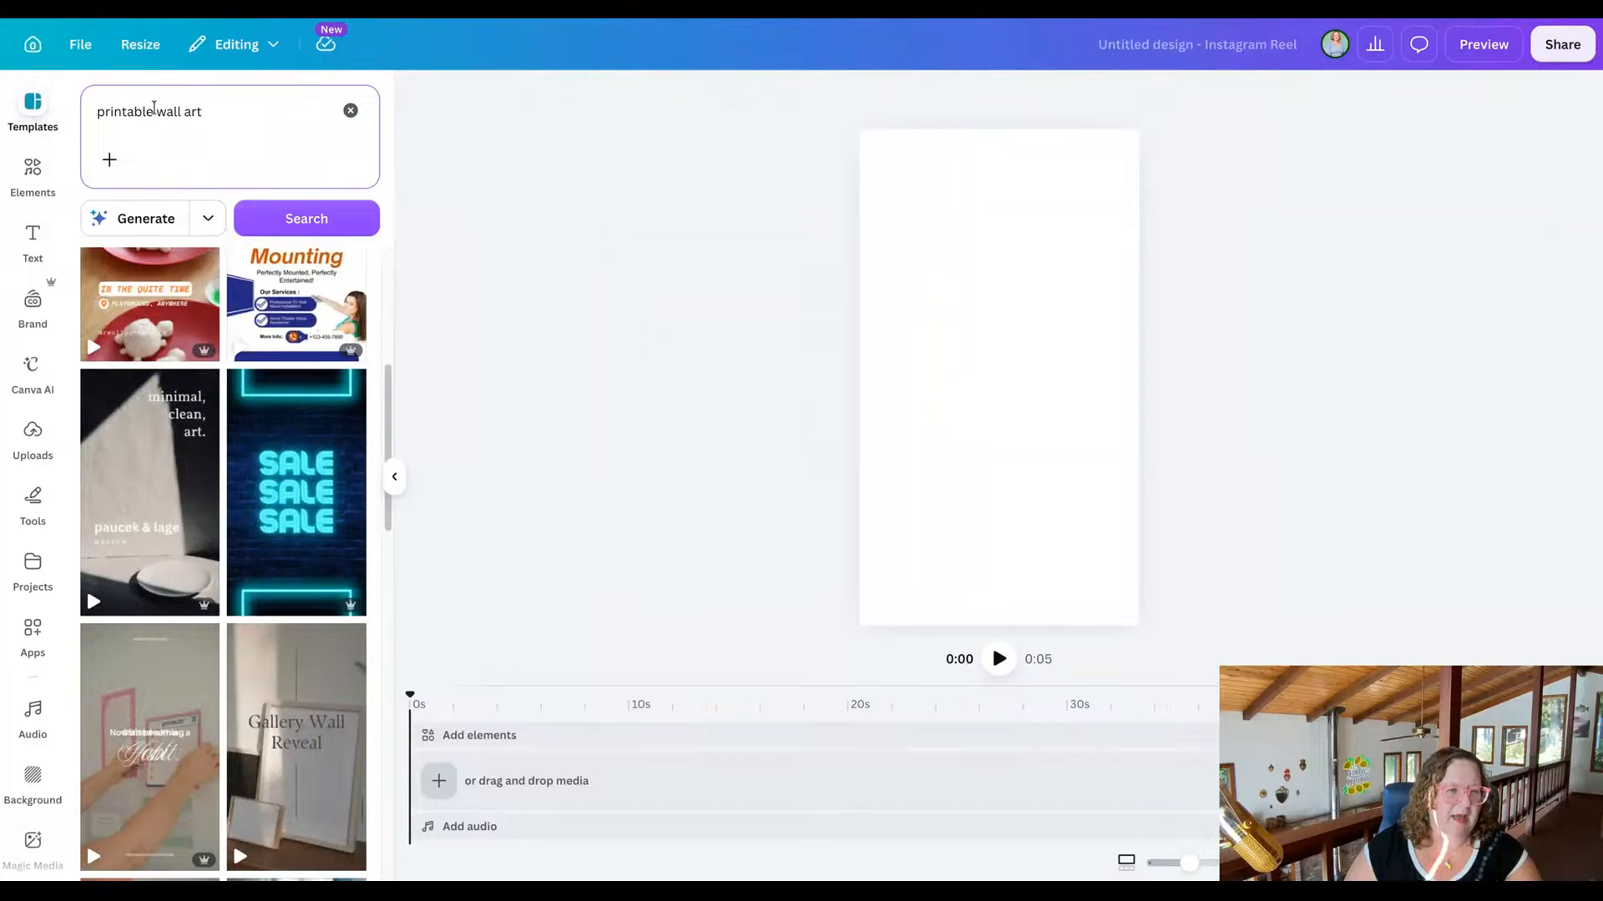
# Search the templates for "art" and preview the matching reel designs.
pyautogui.click(154, 111)
pyautogui.tripleClick(154, 111)
pyautogui.write('art')
pyautogui.press('Return')
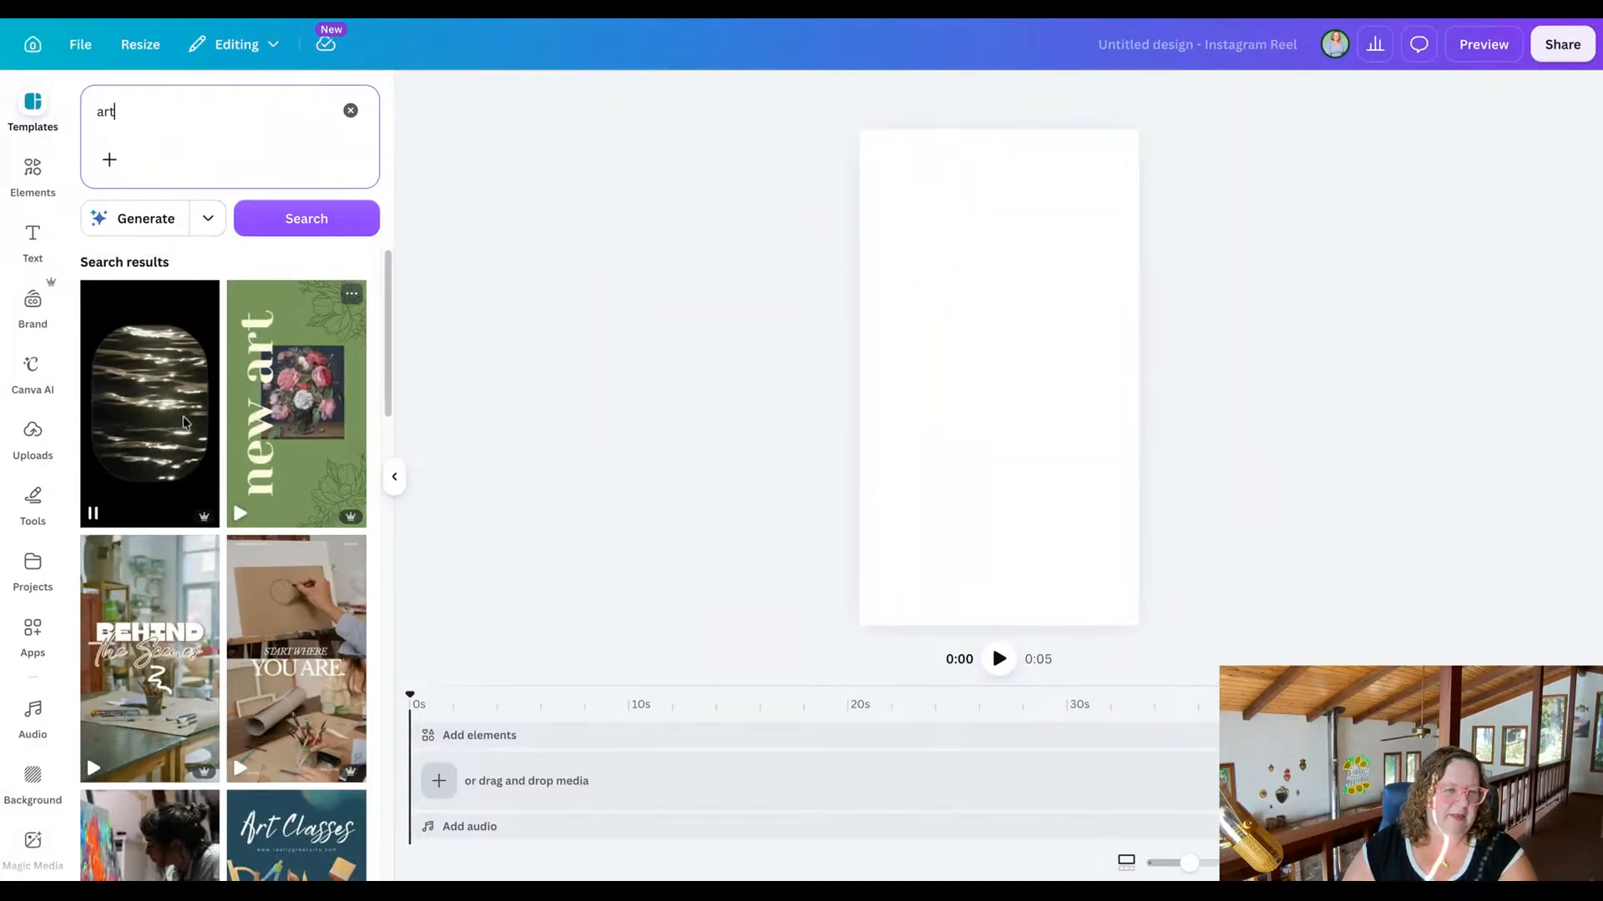
pyautogui.moveTo(141, 417)
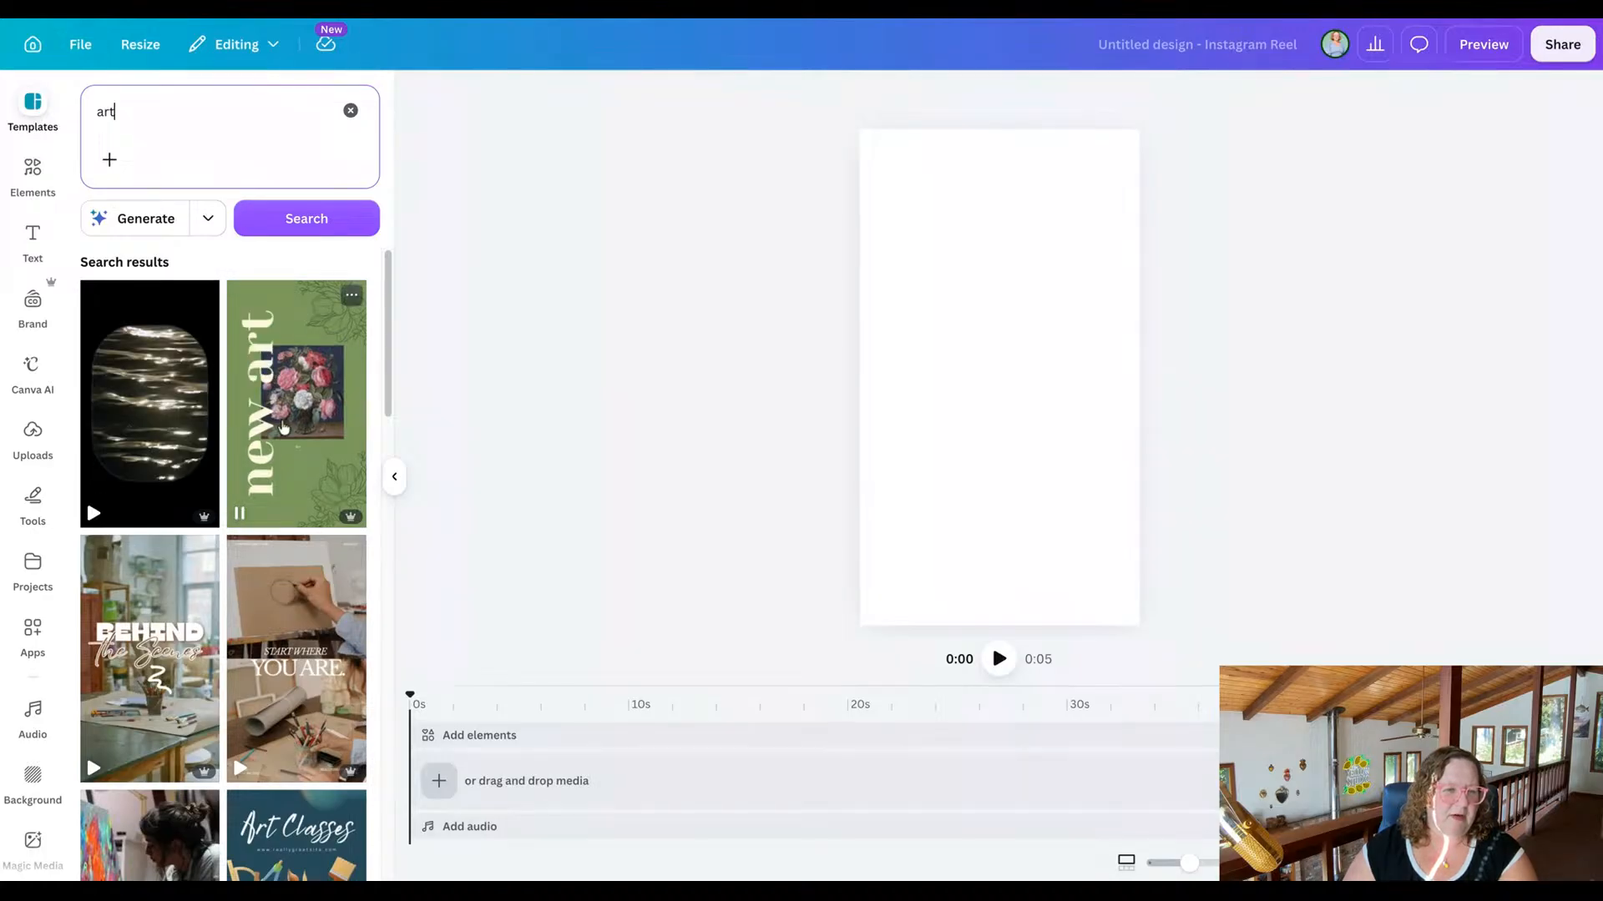
pyautogui.scroll(-3, 277, 639)
pyautogui.moveTo(277, 638)
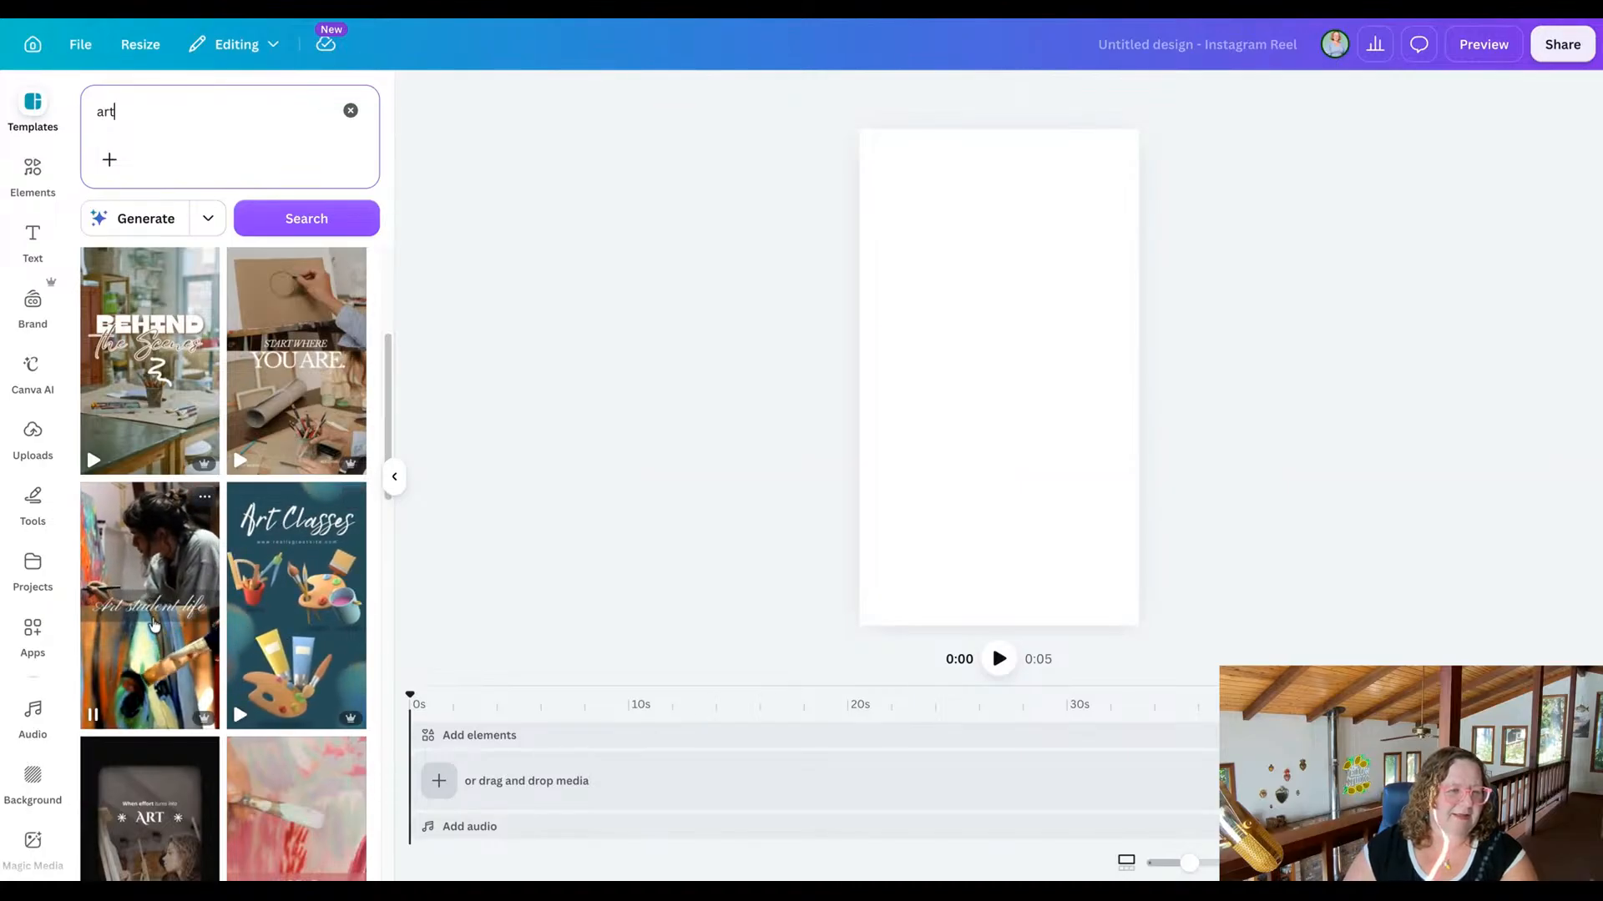
pyautogui.scroll(-3, 154, 625)
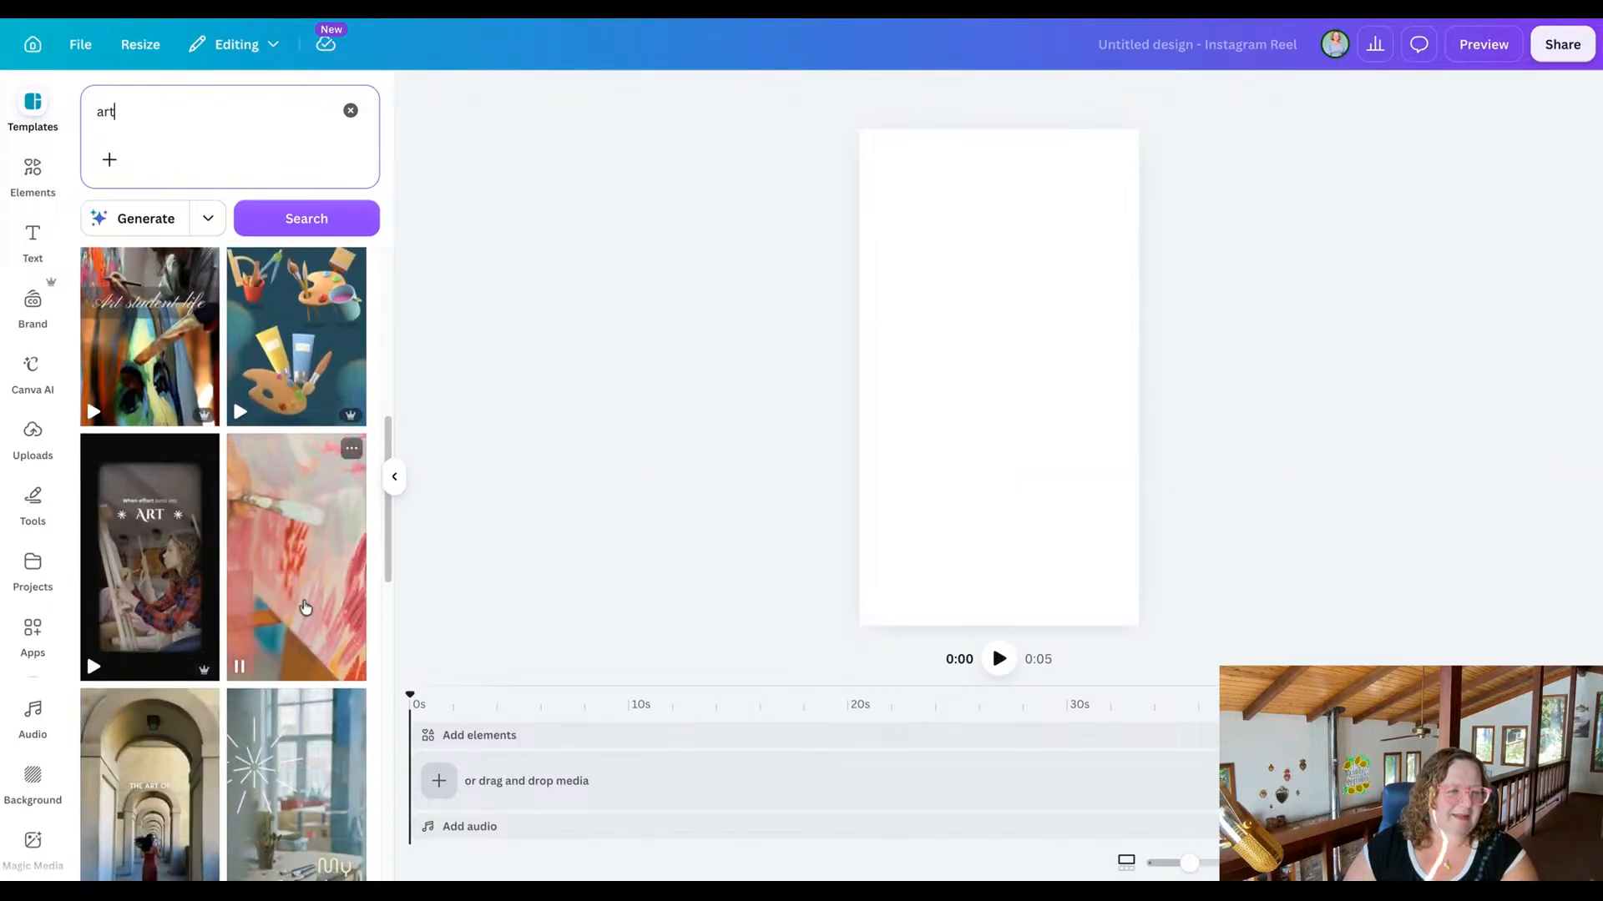
pyautogui.scroll(-2, 306, 607)
pyautogui.scroll(-2, 305, 606)
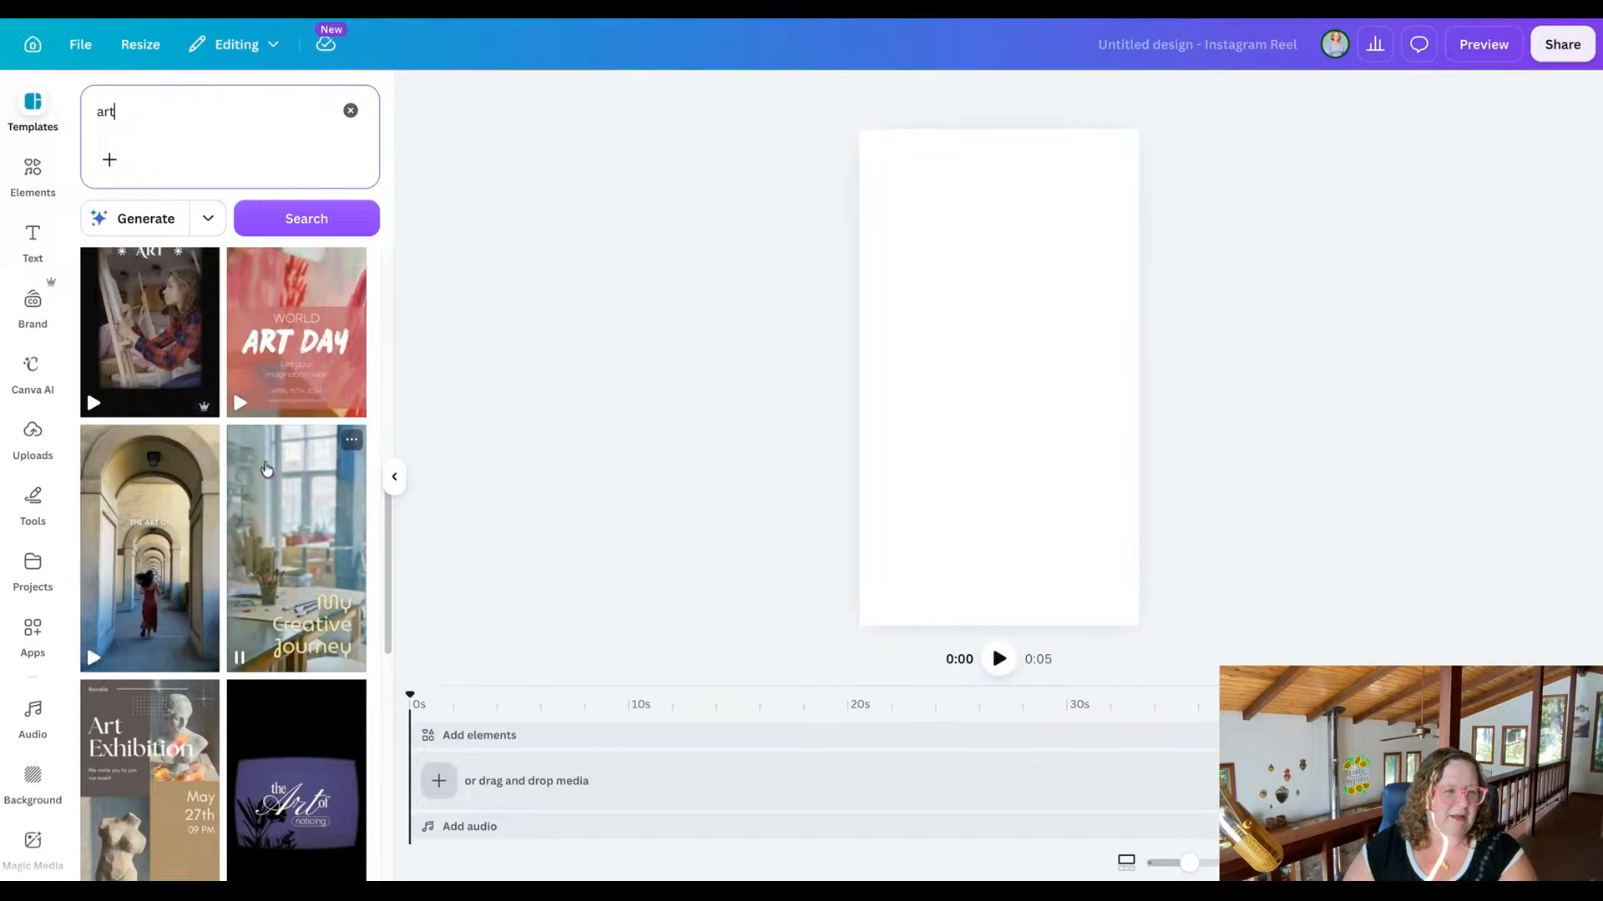
# Search the templates for "fashion" again, preview the "New Drop" streetwear reel, and open that template's pages.
pyautogui.click(166, 106)
pyautogui.press('BackSpace')
pyautogui.press('BackSpace')
pyautogui.press('BackSpace')
pyautogui.write('fashion')
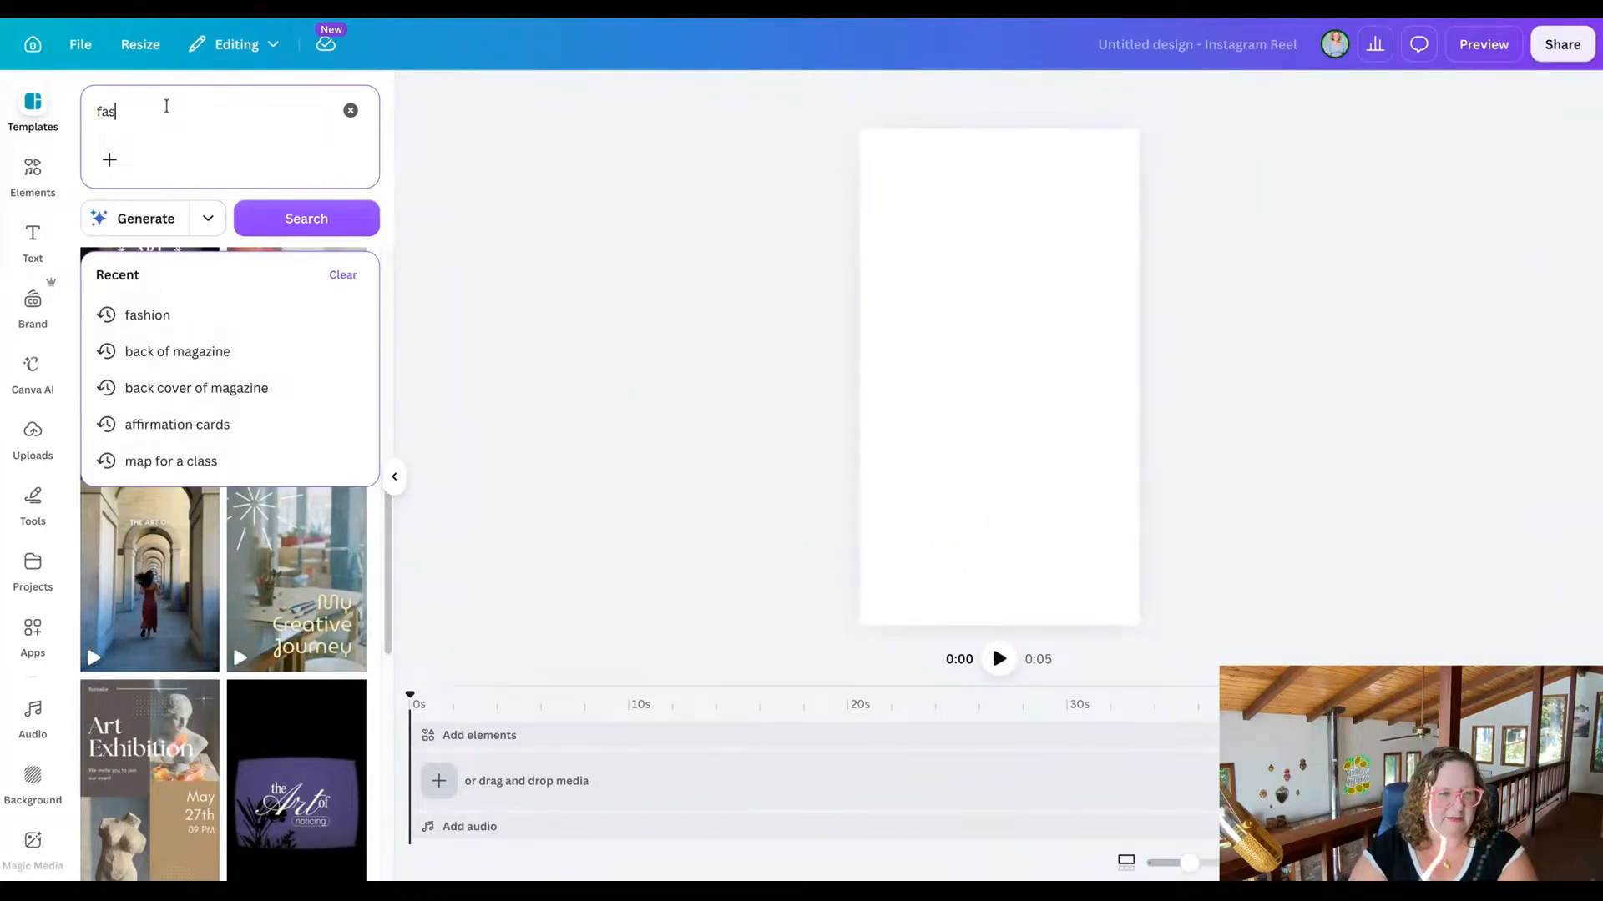
pyautogui.press('Return')
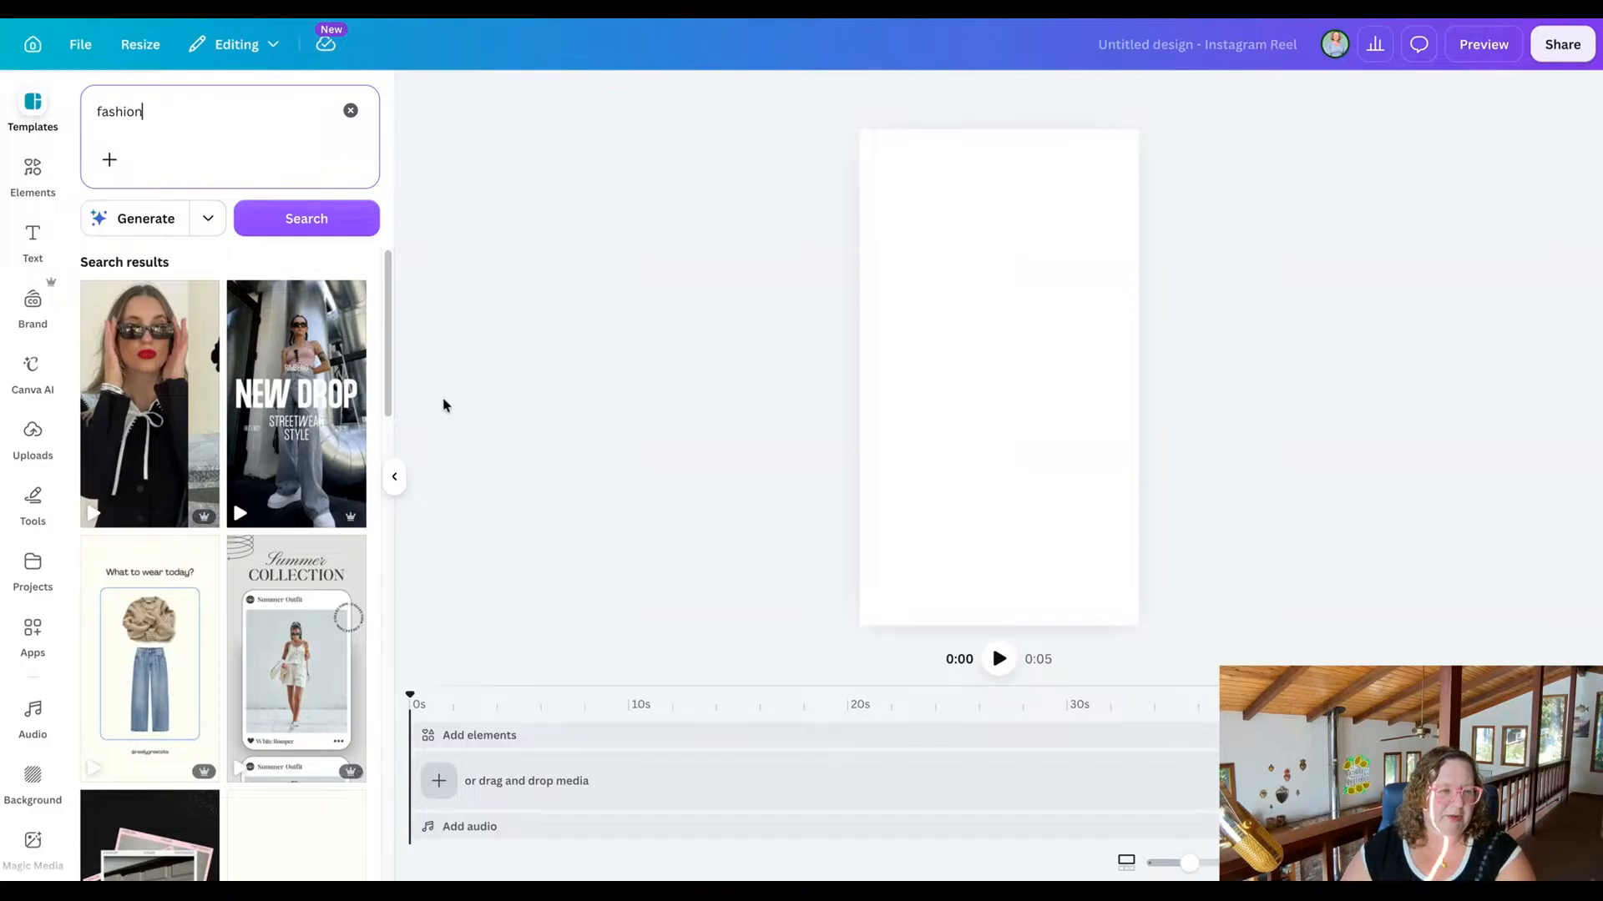
pyautogui.moveTo(304, 427)
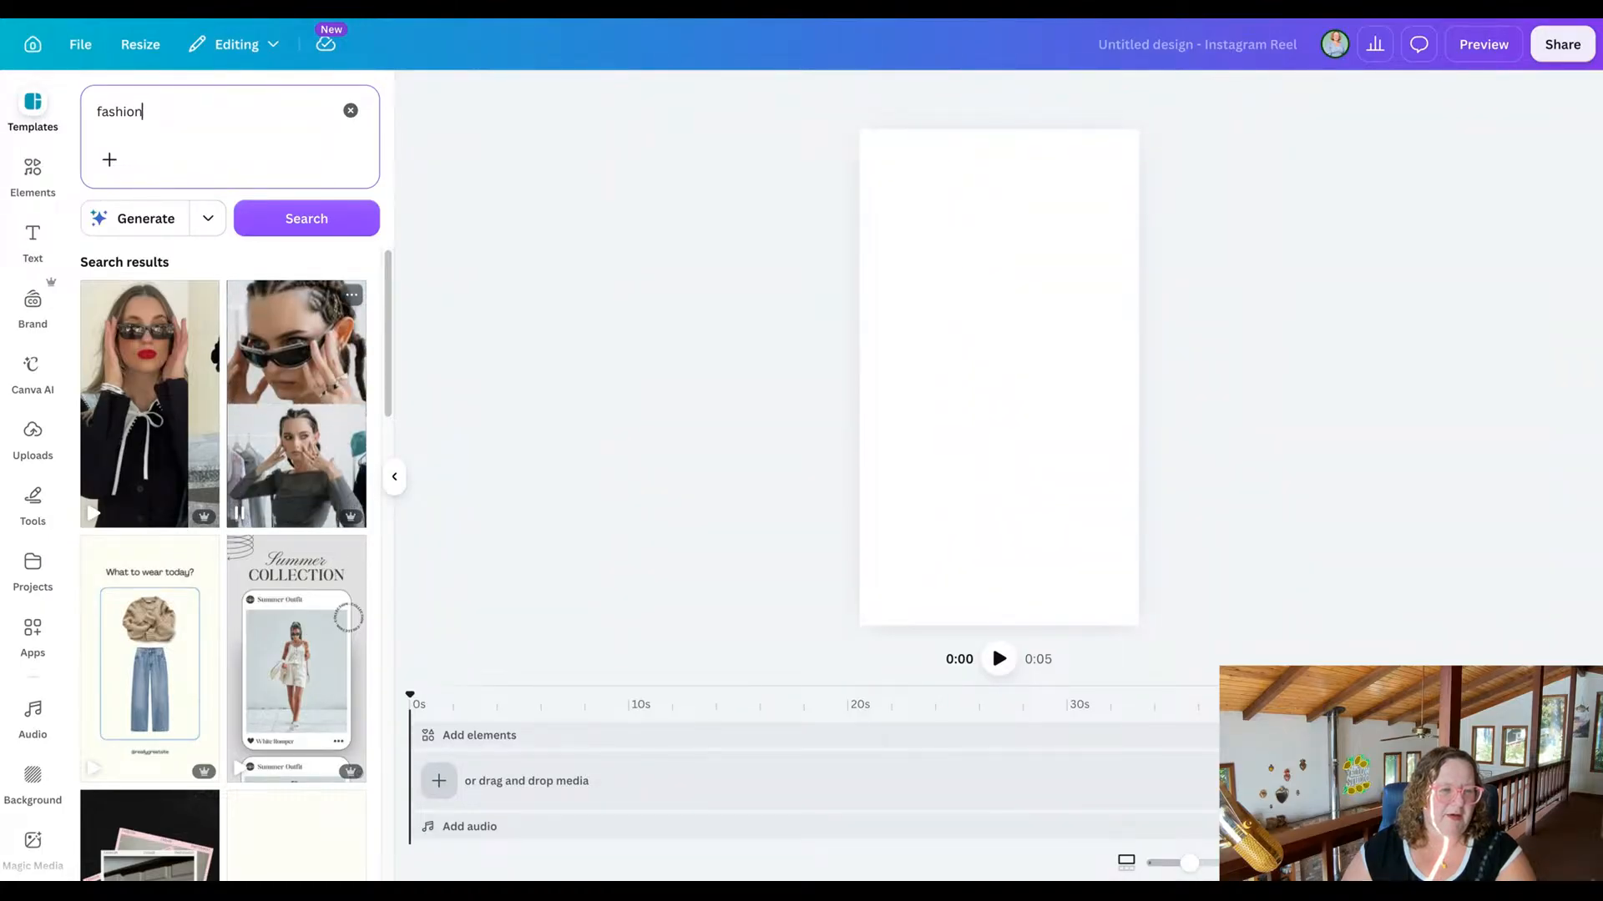
pyautogui.click(292, 480)
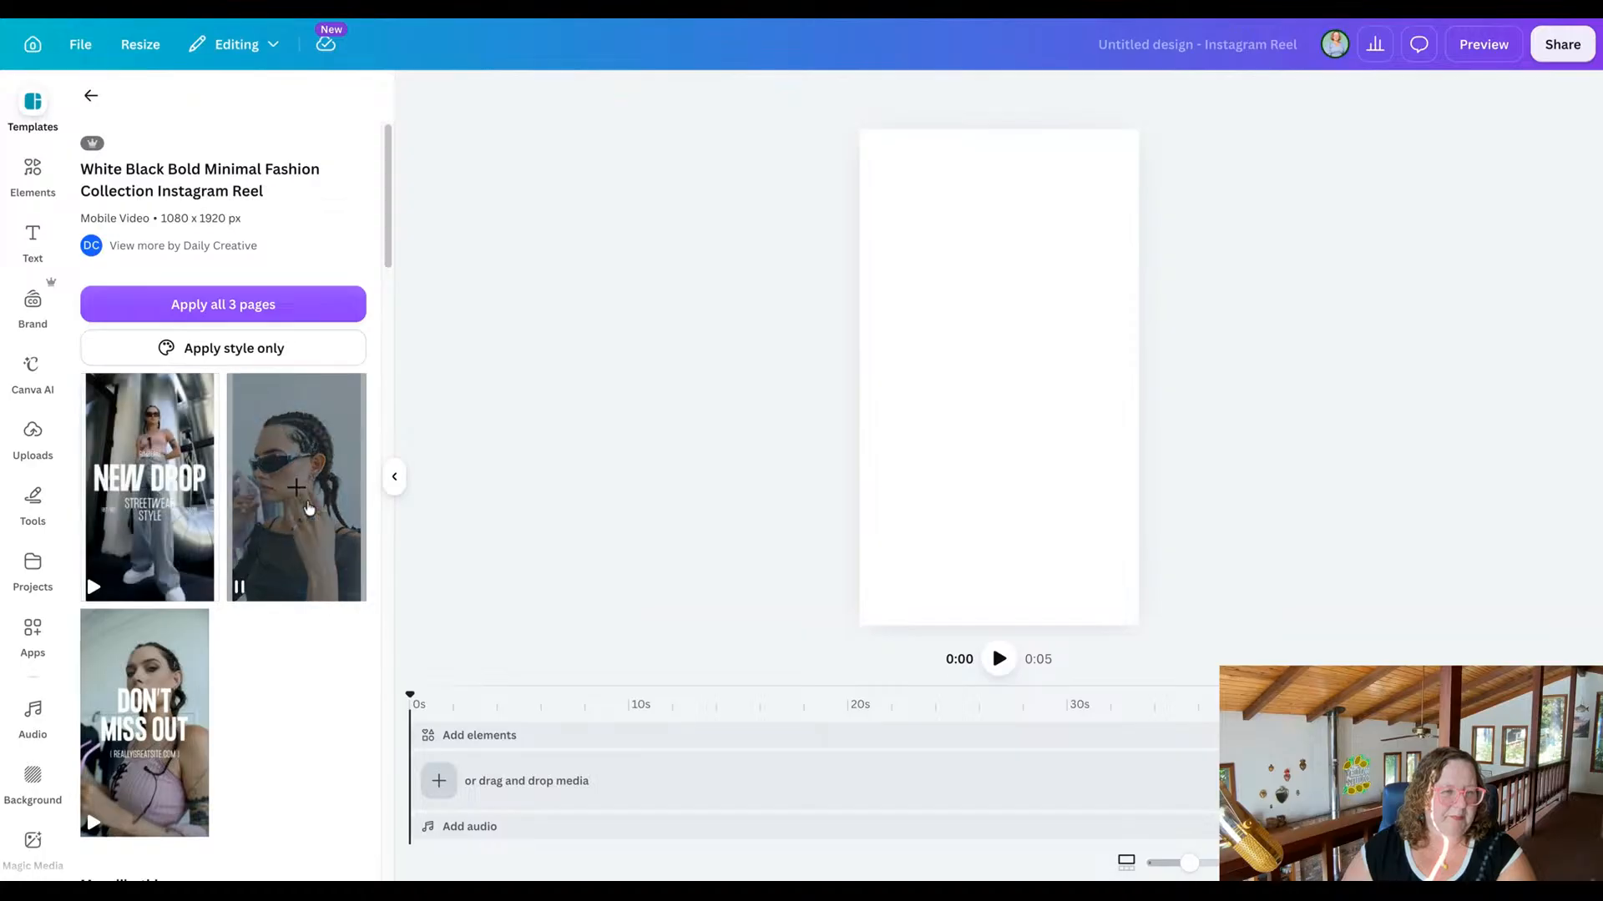
# Try the "New Drop" page alone, undo it, and apply all 3 pages of the fashion collection template to the blank reel.
pyautogui.click(184, 485)
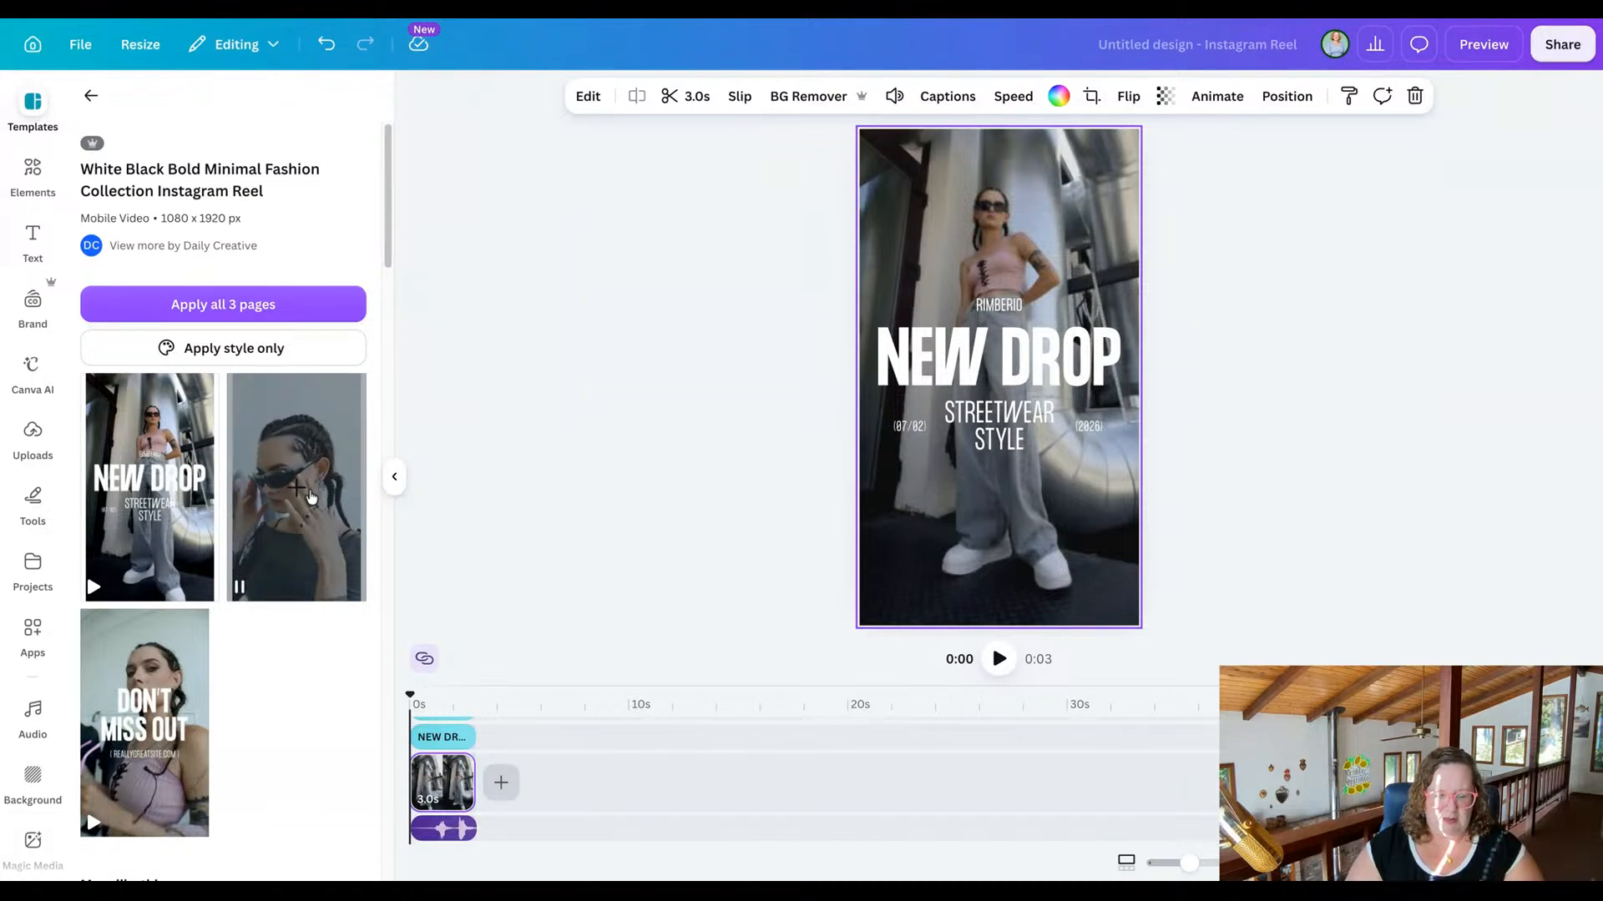
pyautogui.hotkey('ctrl', 'z')
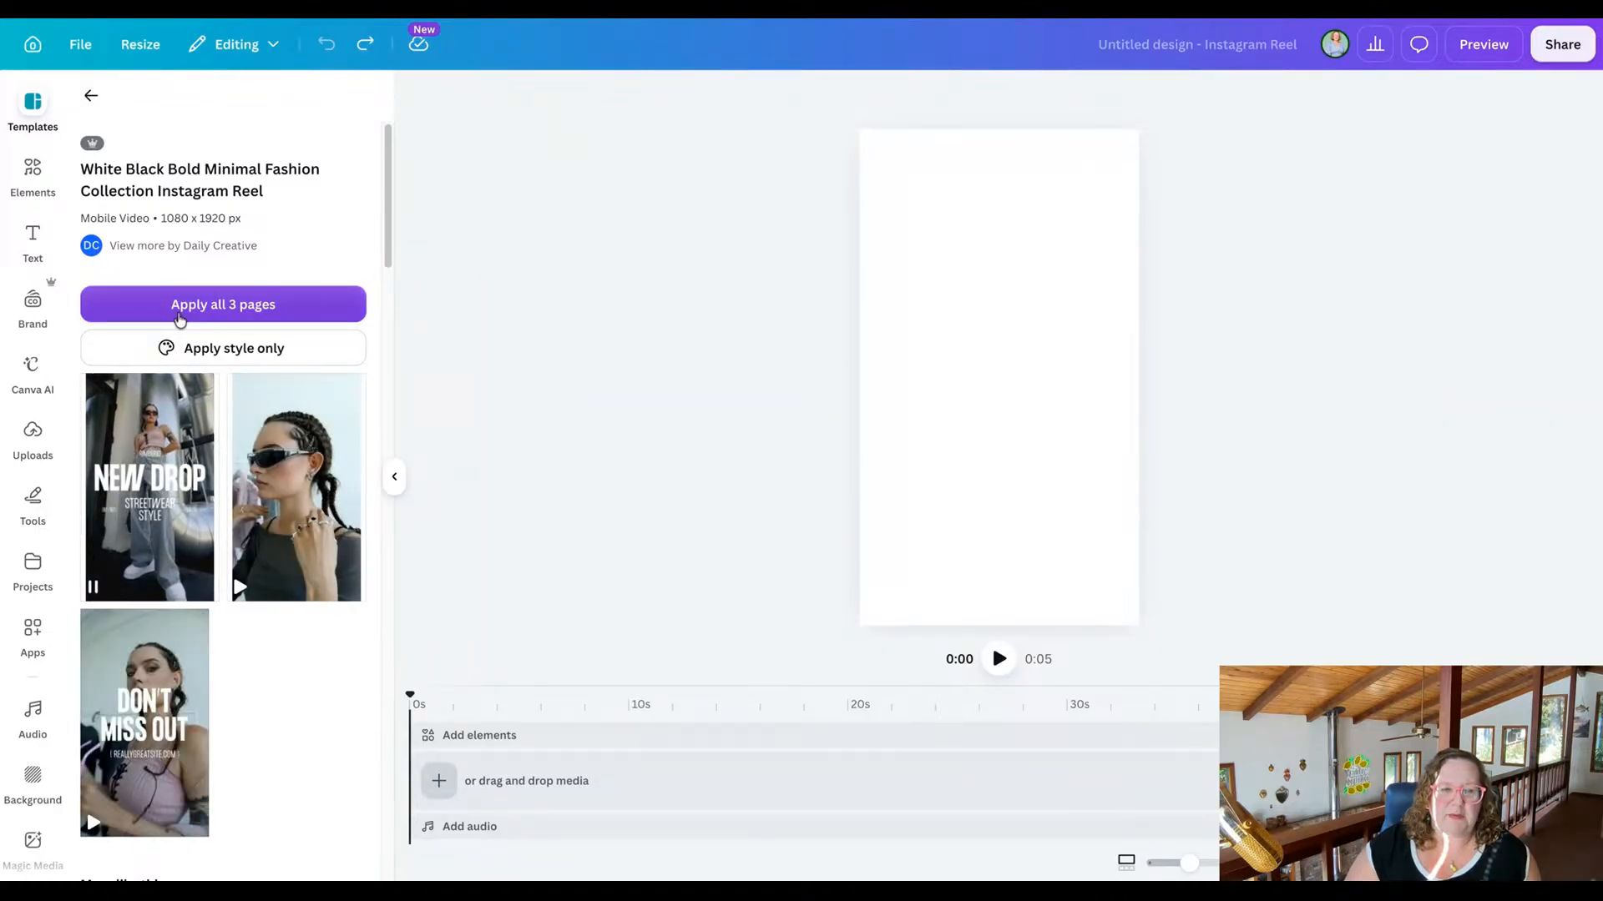
pyautogui.click(178, 319)
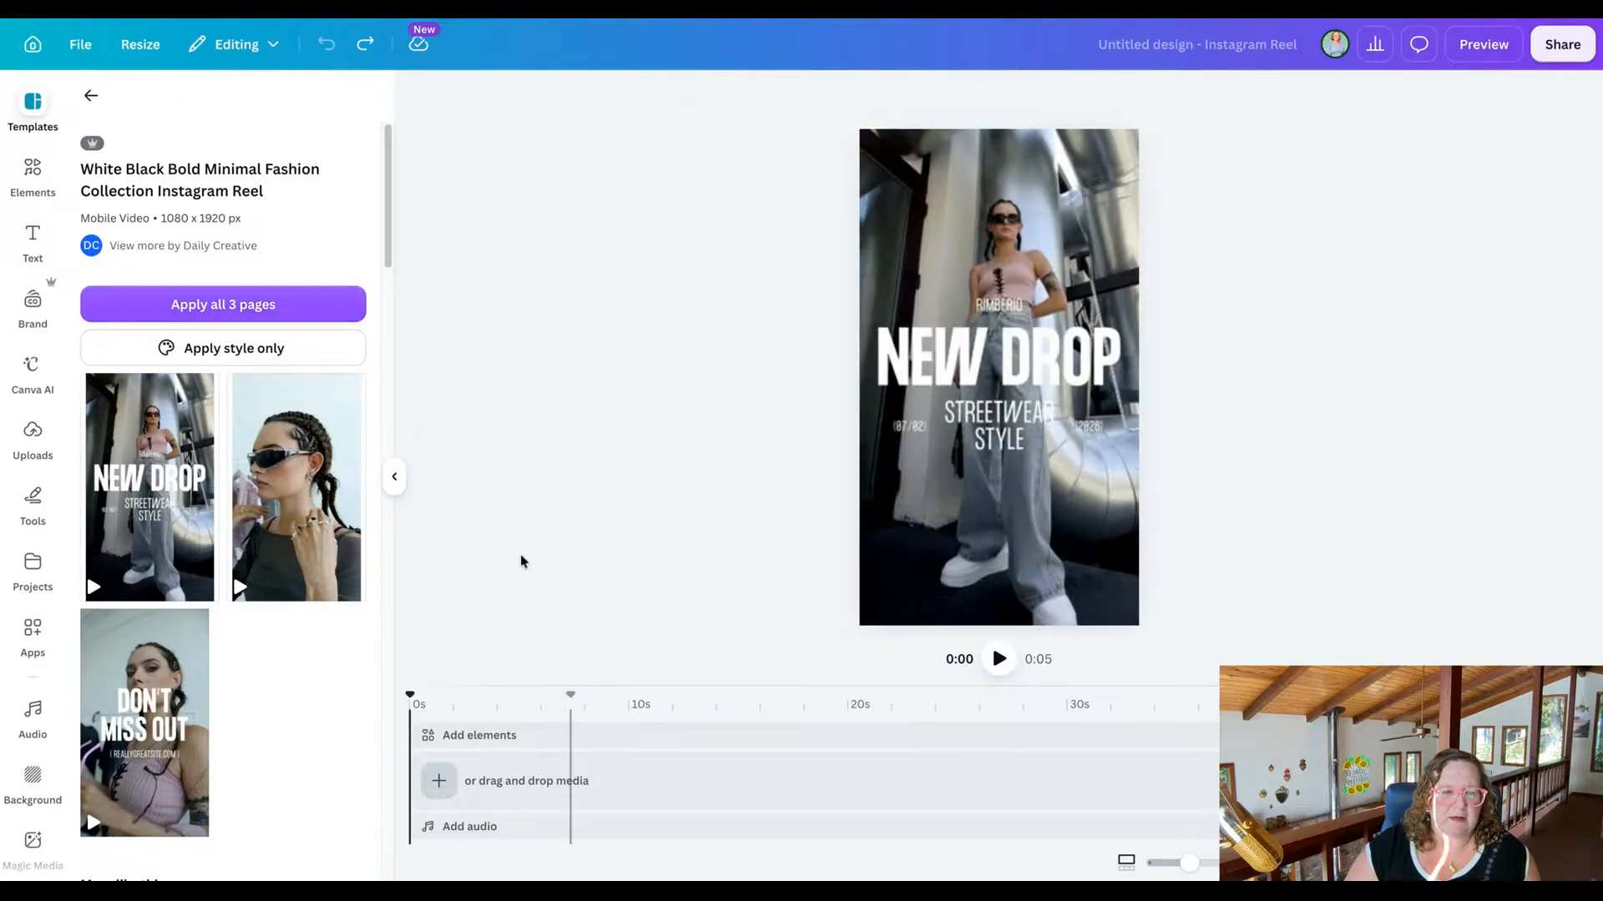
pyautogui.click(254, 313)
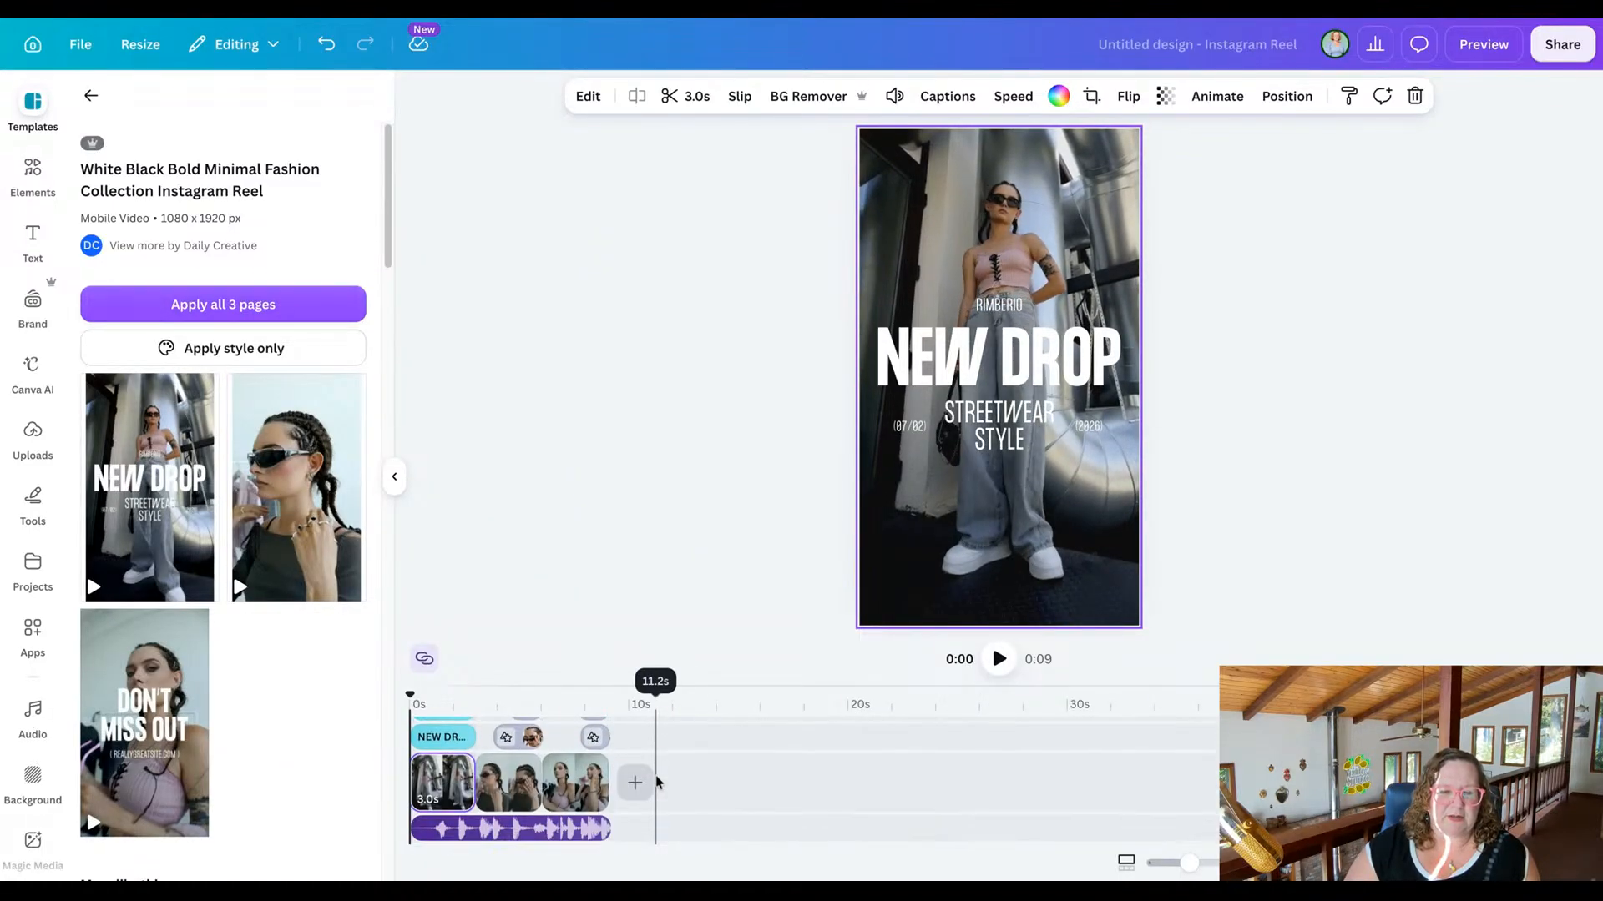
pyautogui.scroll(3, 448, 768)
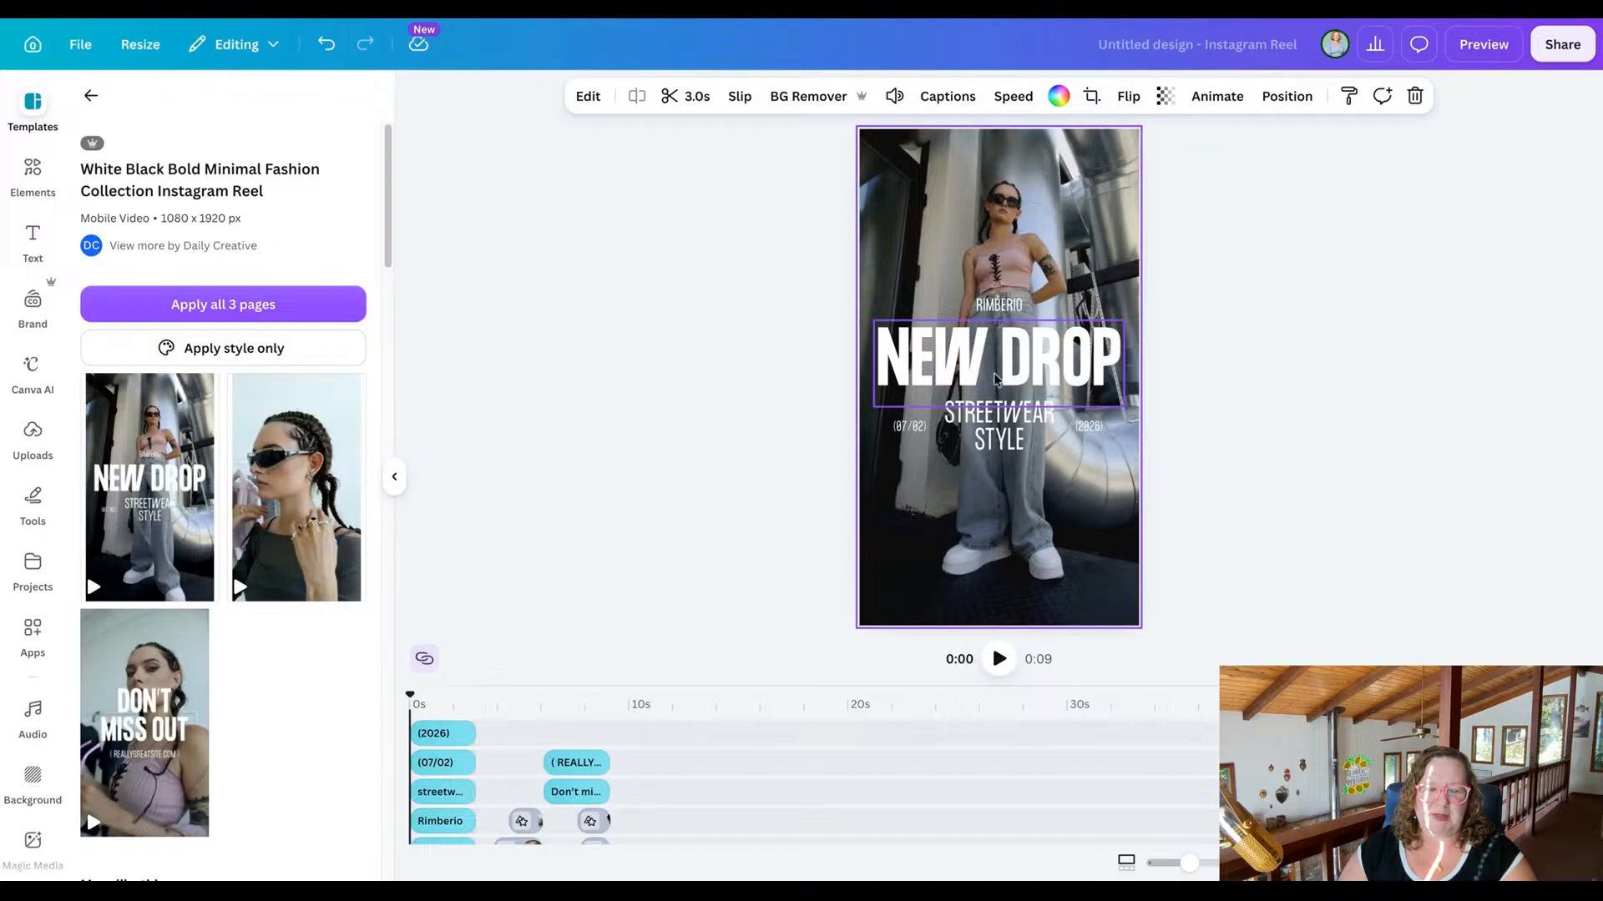
# Preview the whole fashion reel full screen, and close the preview to return to the editor.
pyautogui.click(939, 272)
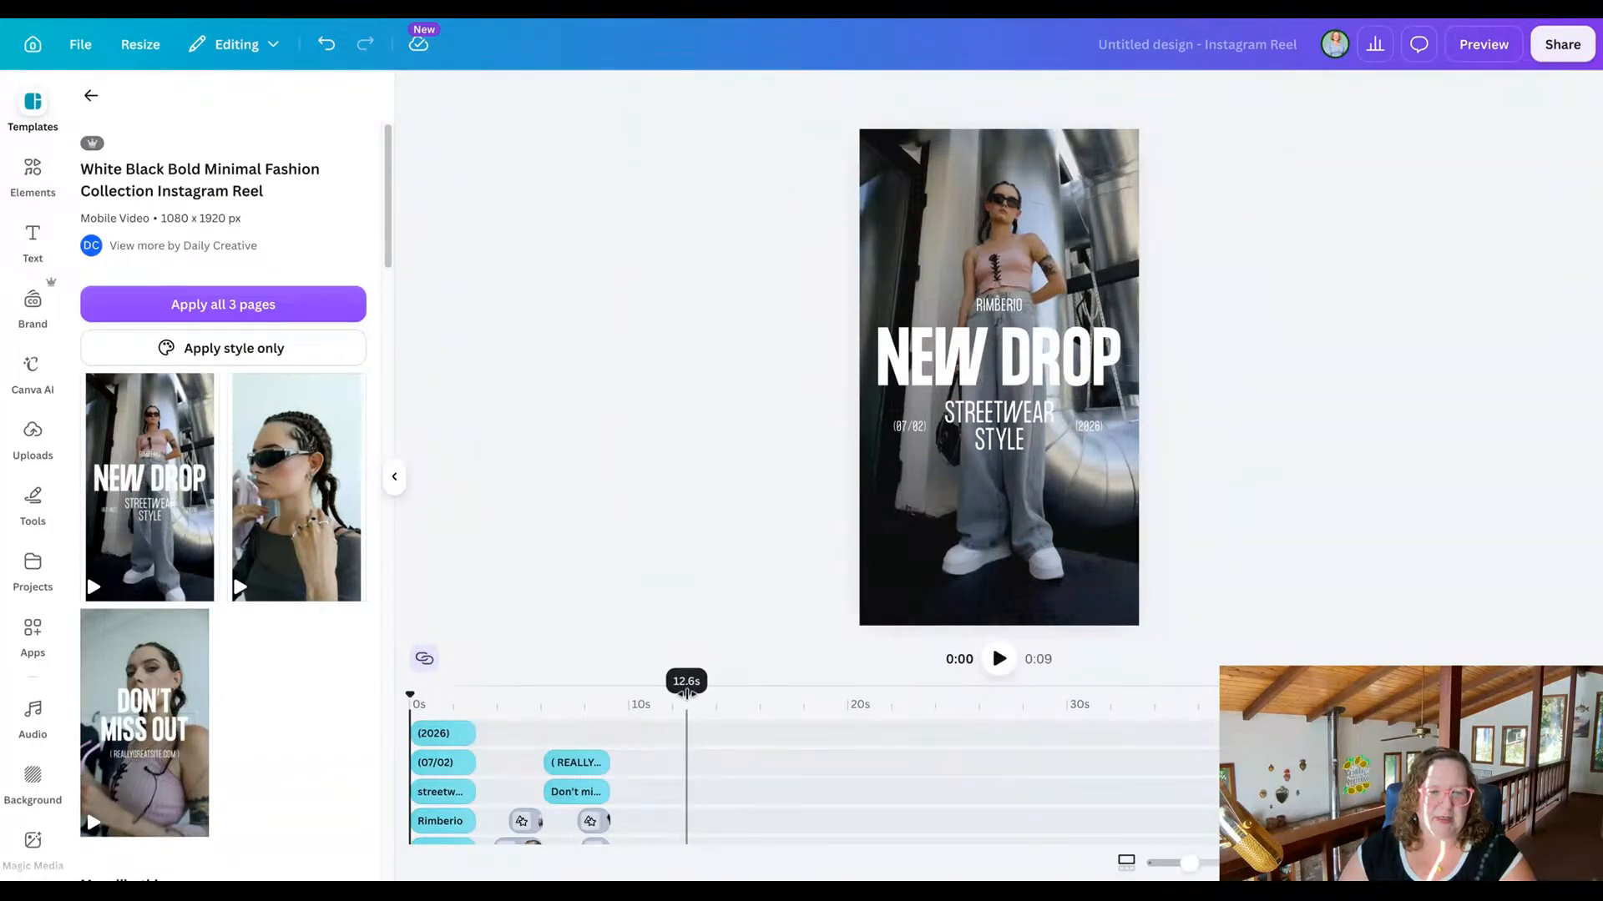
pyautogui.moveTo(684, 682); pyautogui.dragTo(691, 571)
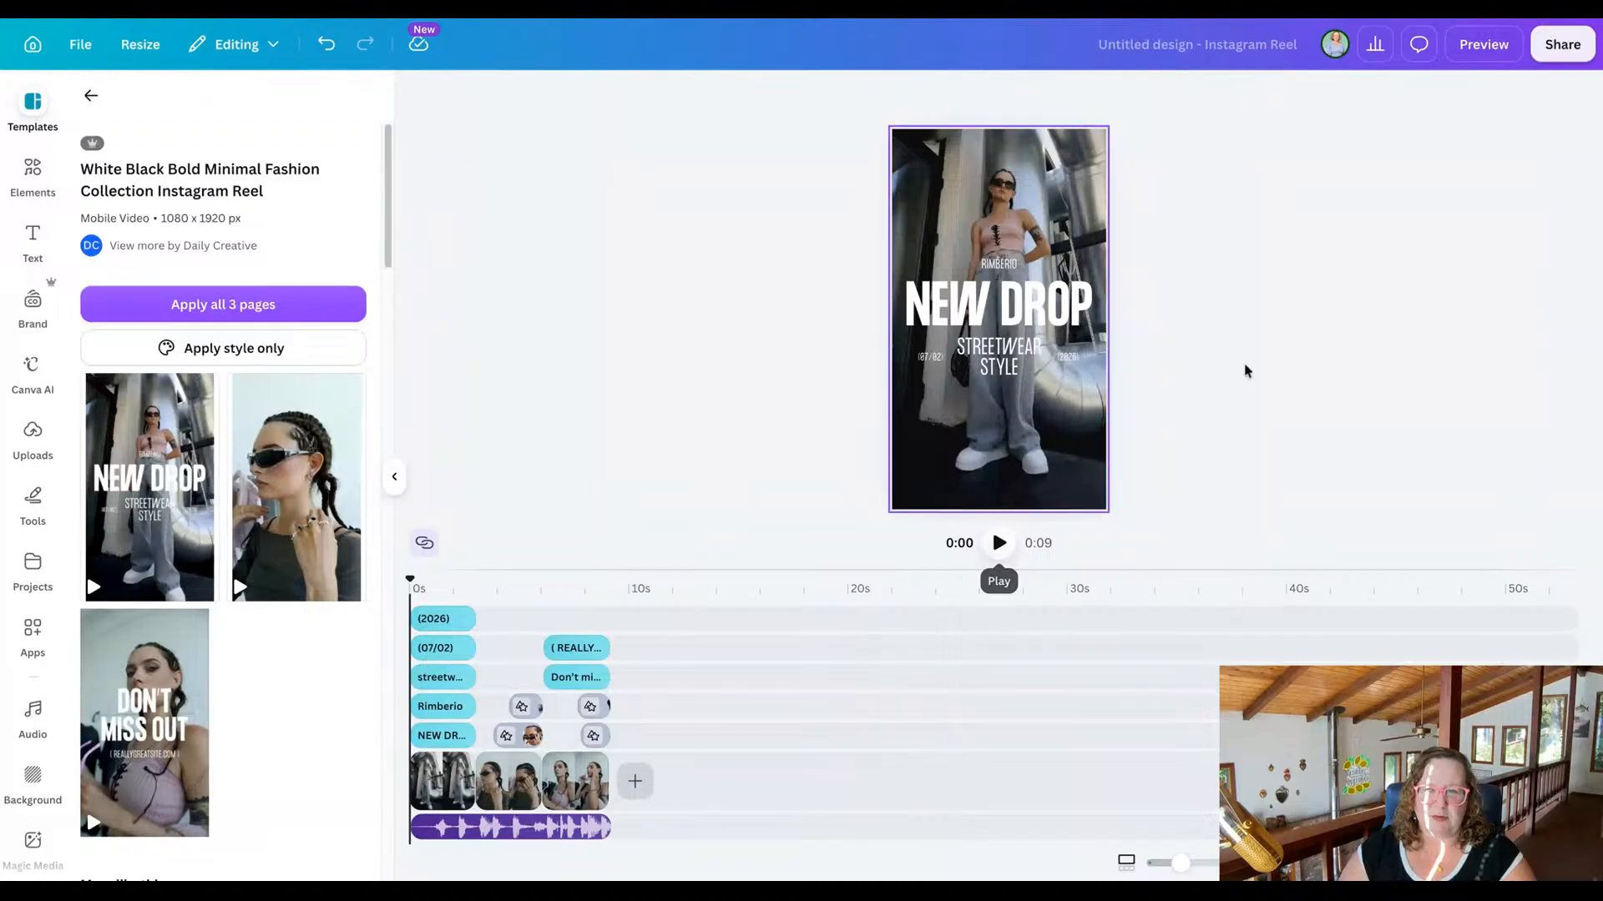
pyautogui.click(1490, 45)
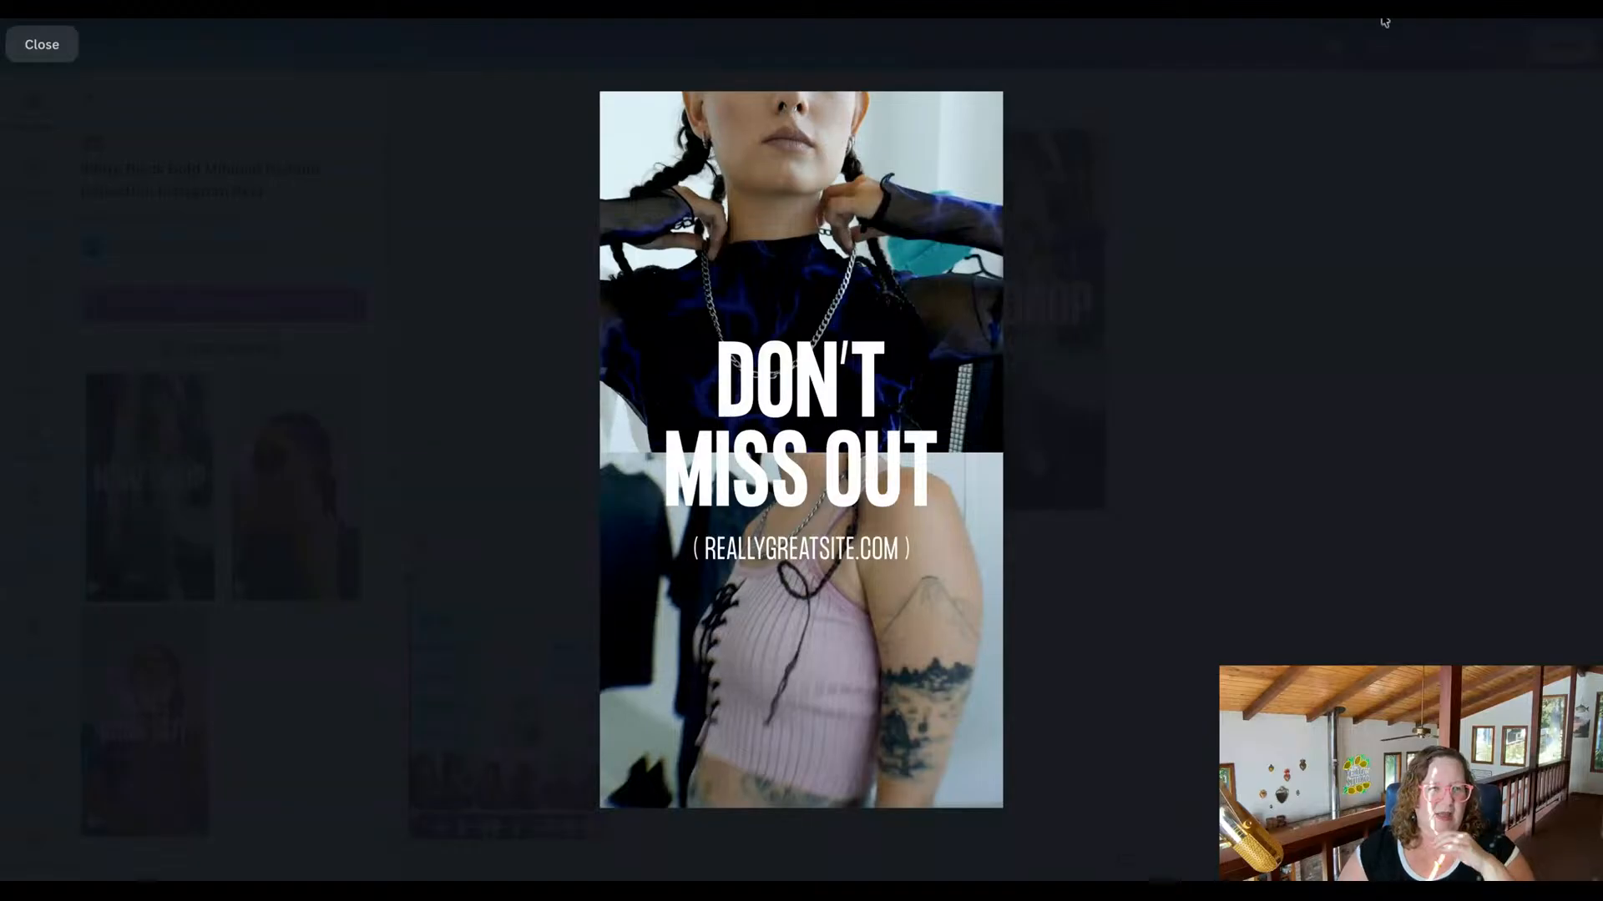
pyautogui.click(42, 45)
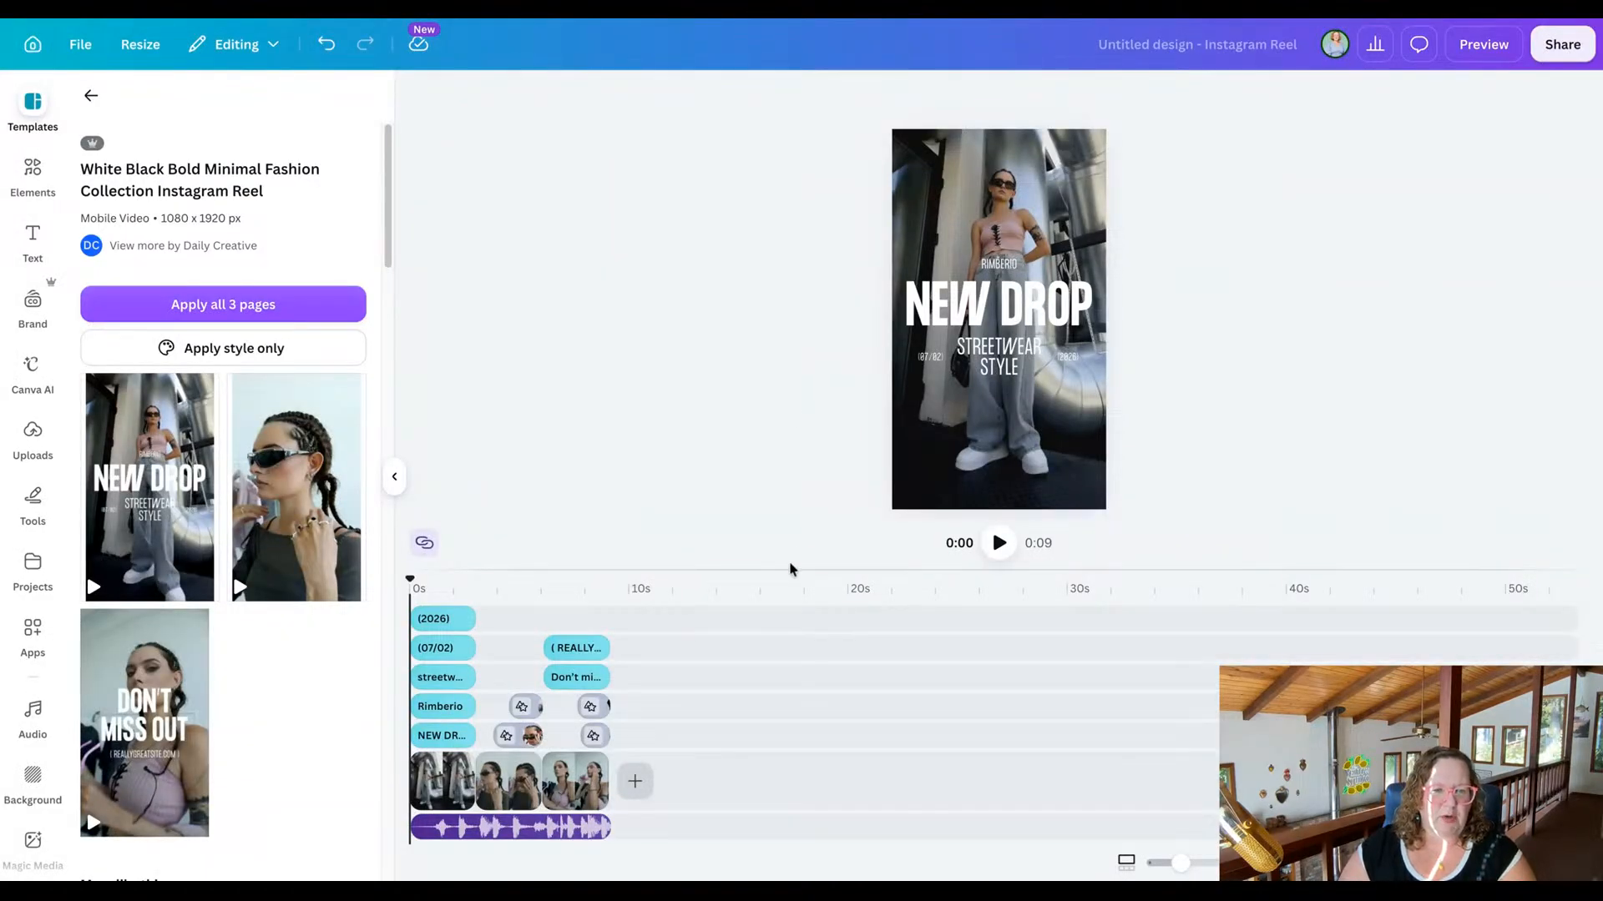
pyautogui.moveTo(791, 569); pyautogui.dragTo(795, 655)
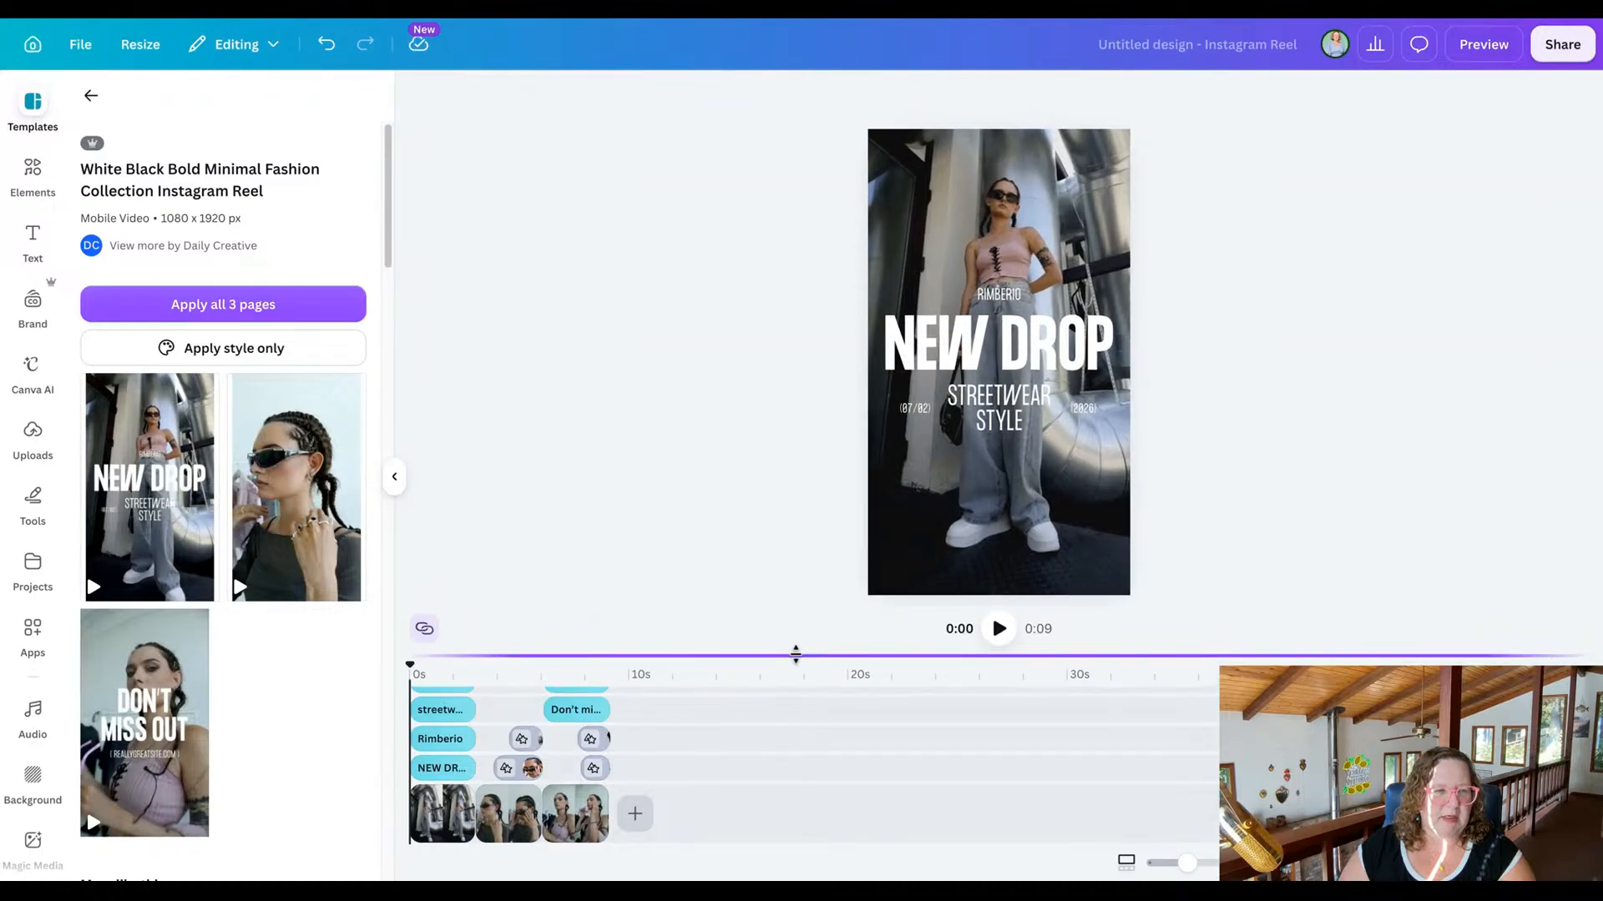
# Open The Yellow Boutique folder in the uploads and look through all of its images.
pyautogui.click(36, 445)
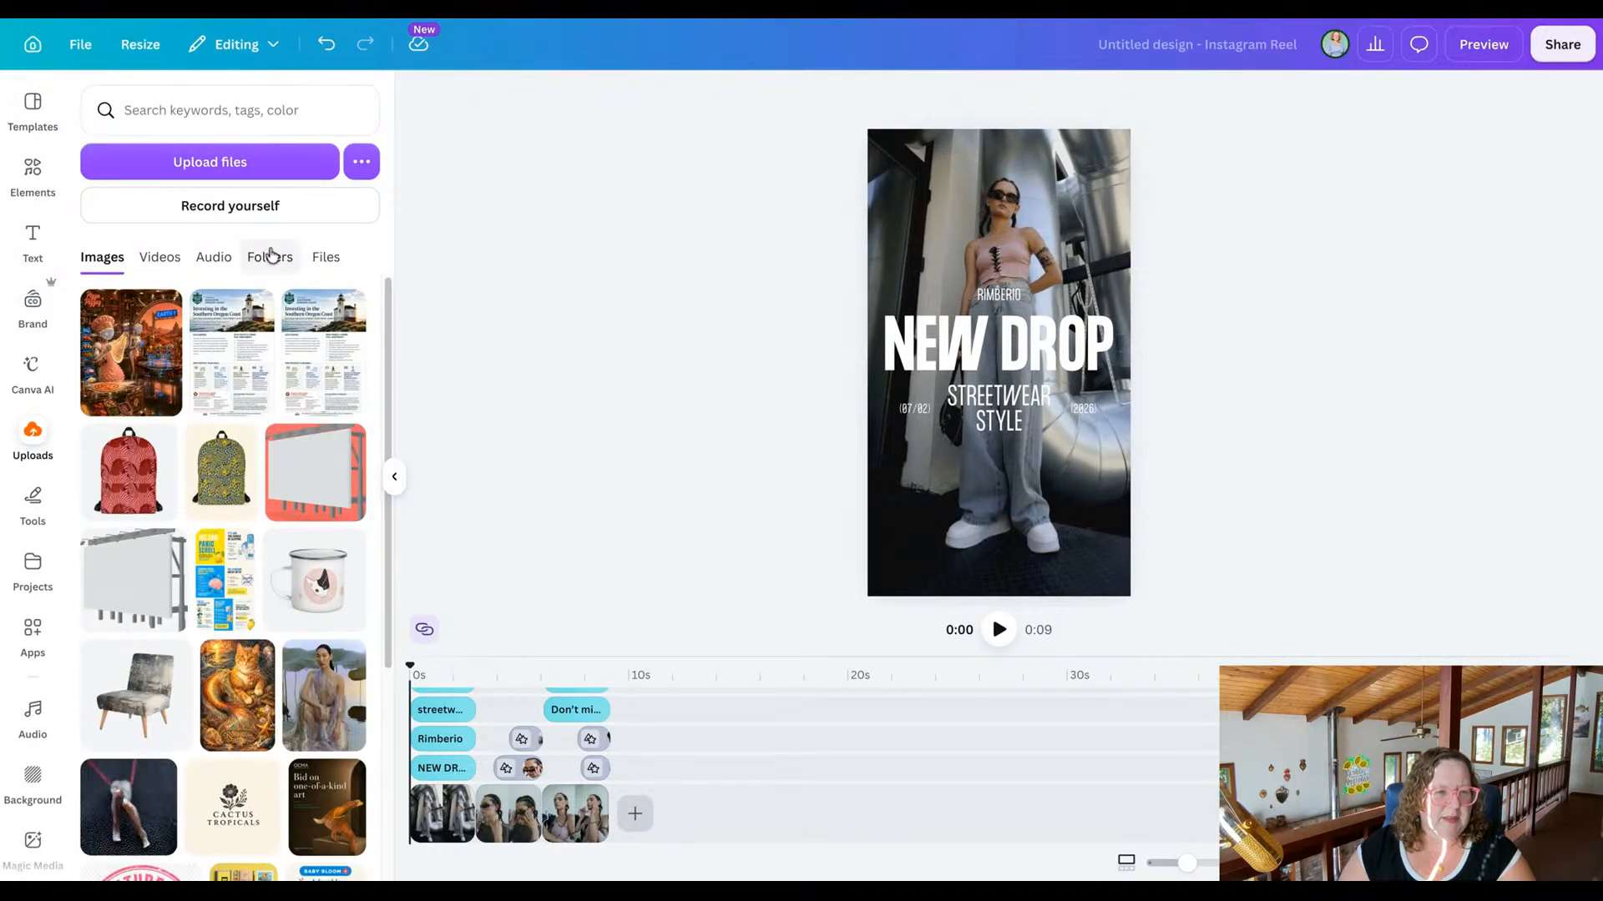
pyautogui.click(269, 257)
pyautogui.scroll(-10, 258, 499)
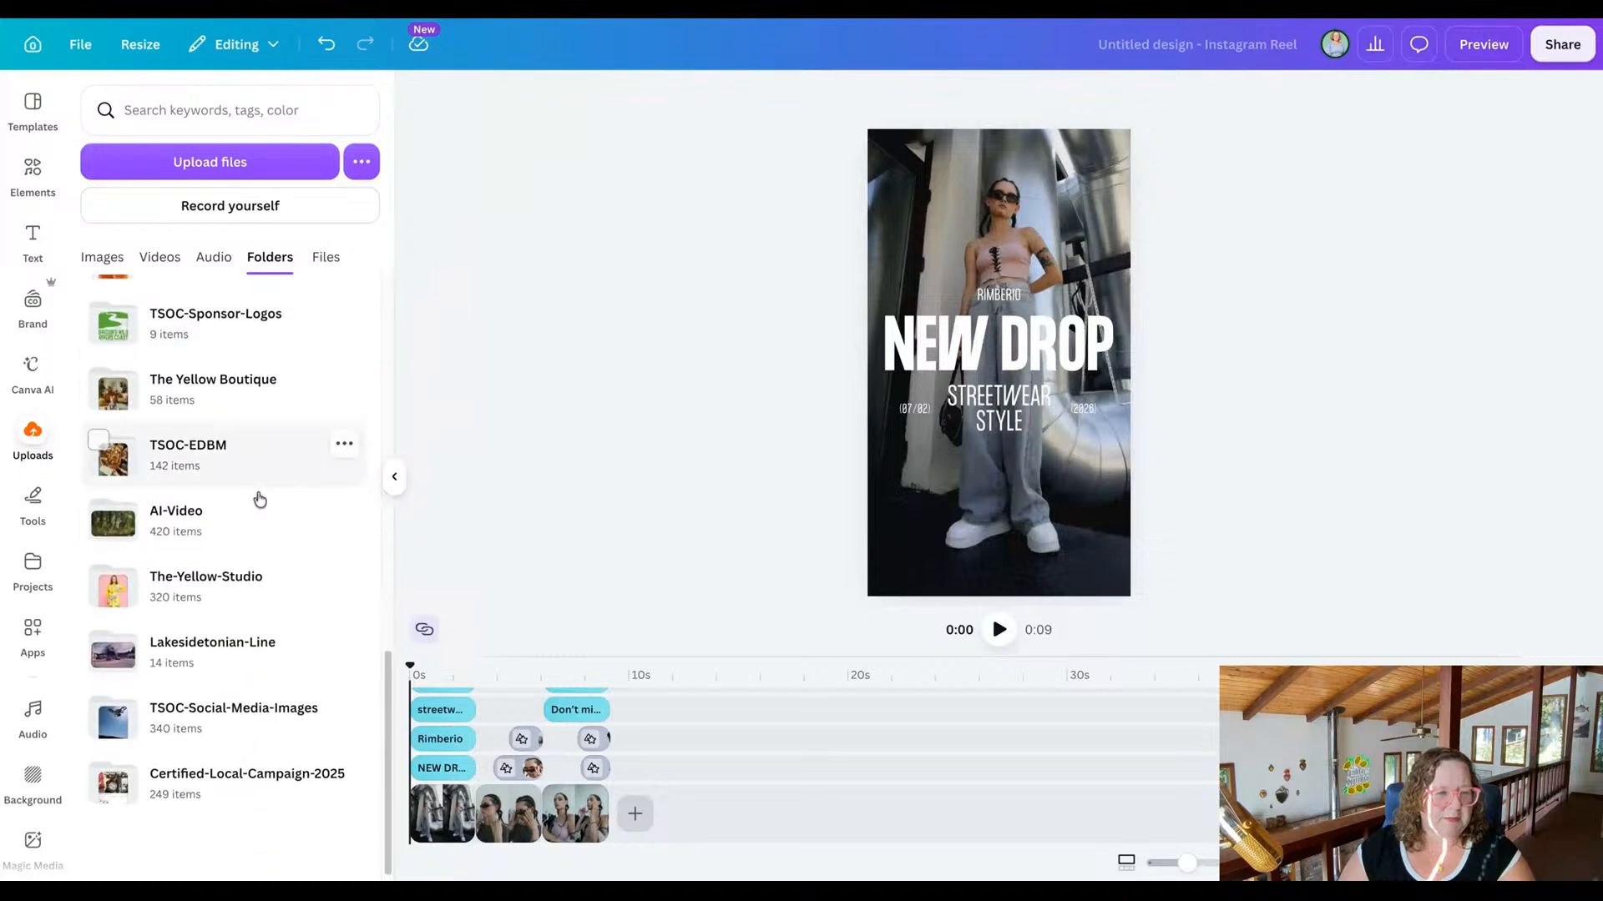
pyautogui.scroll(2, 250, 571)
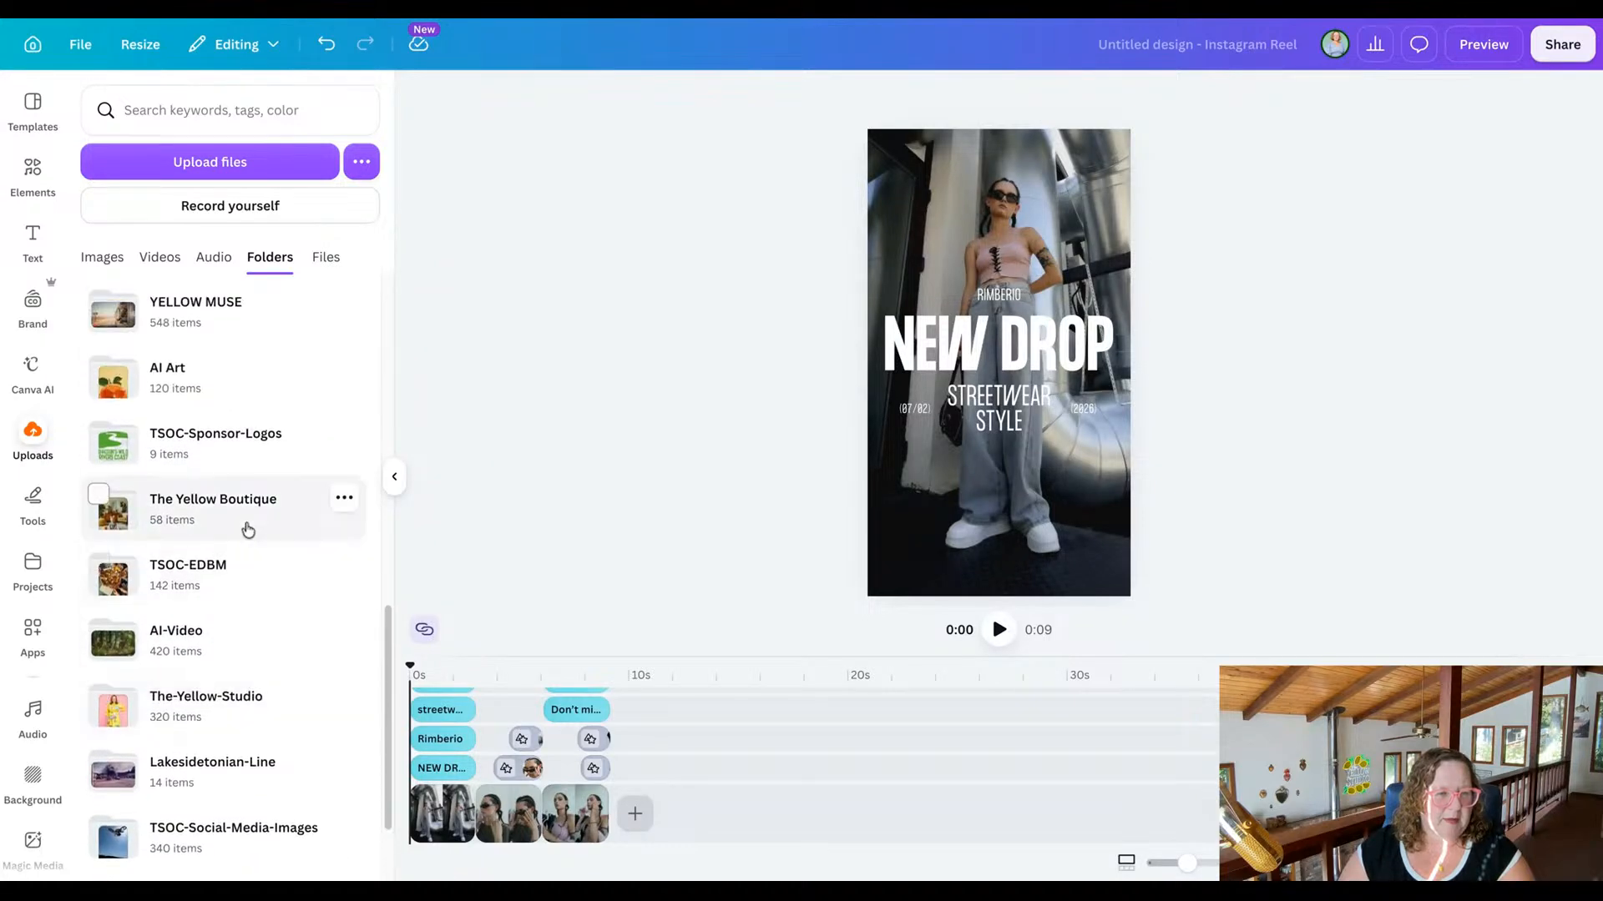
pyautogui.click(248, 529)
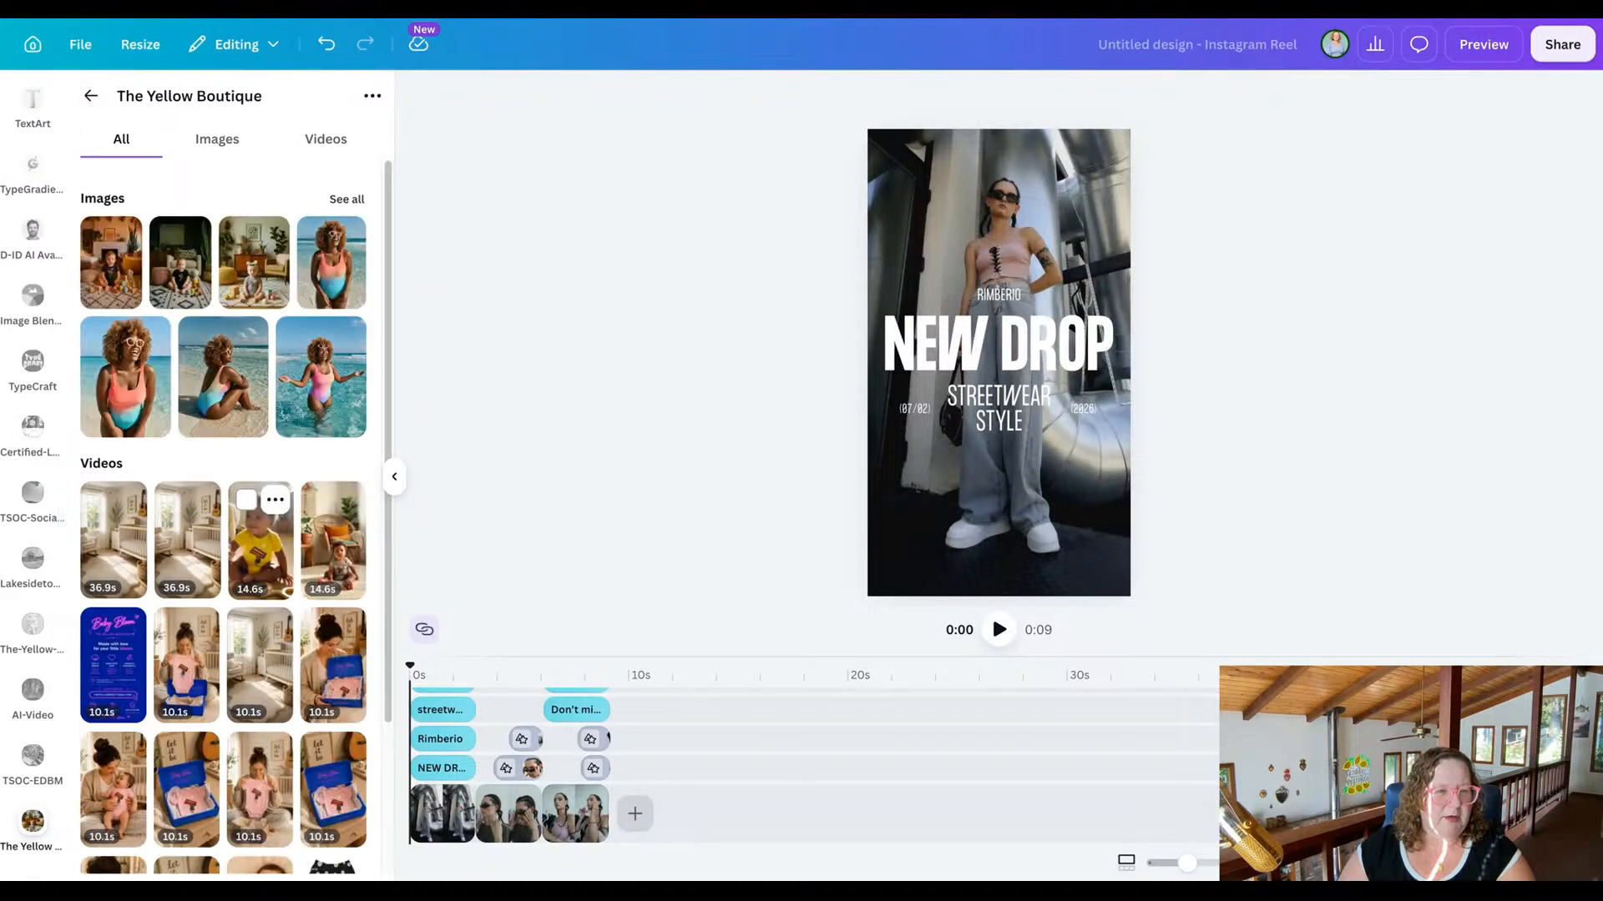
pyautogui.click(338, 198)
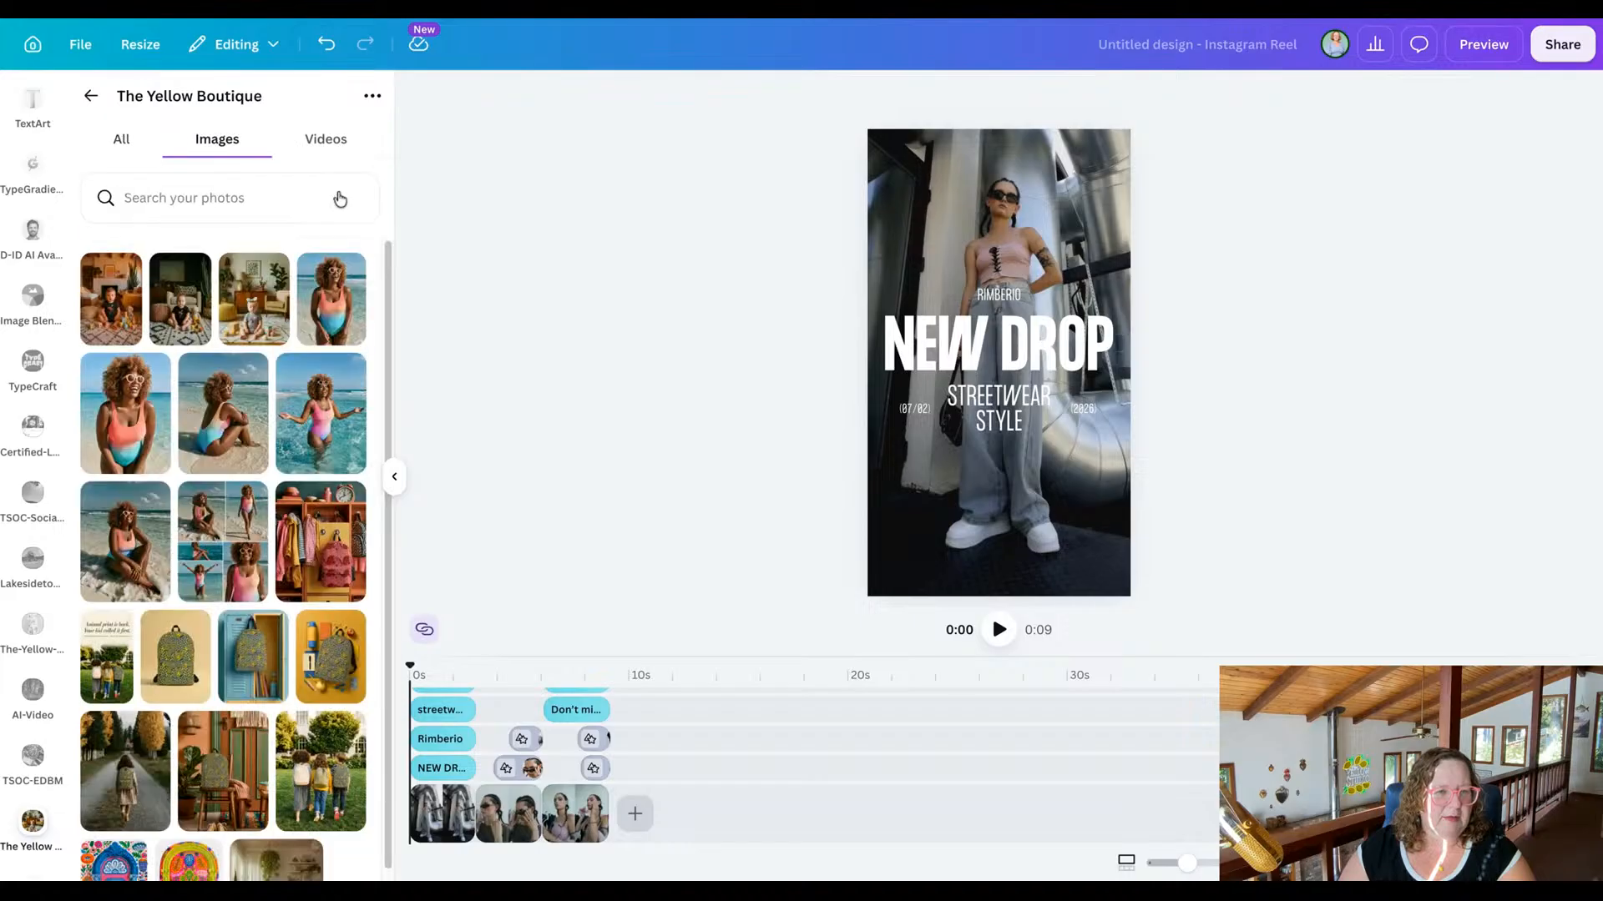
pyautogui.scroll(-10, 275, 557)
pyautogui.scroll(-5, 276, 557)
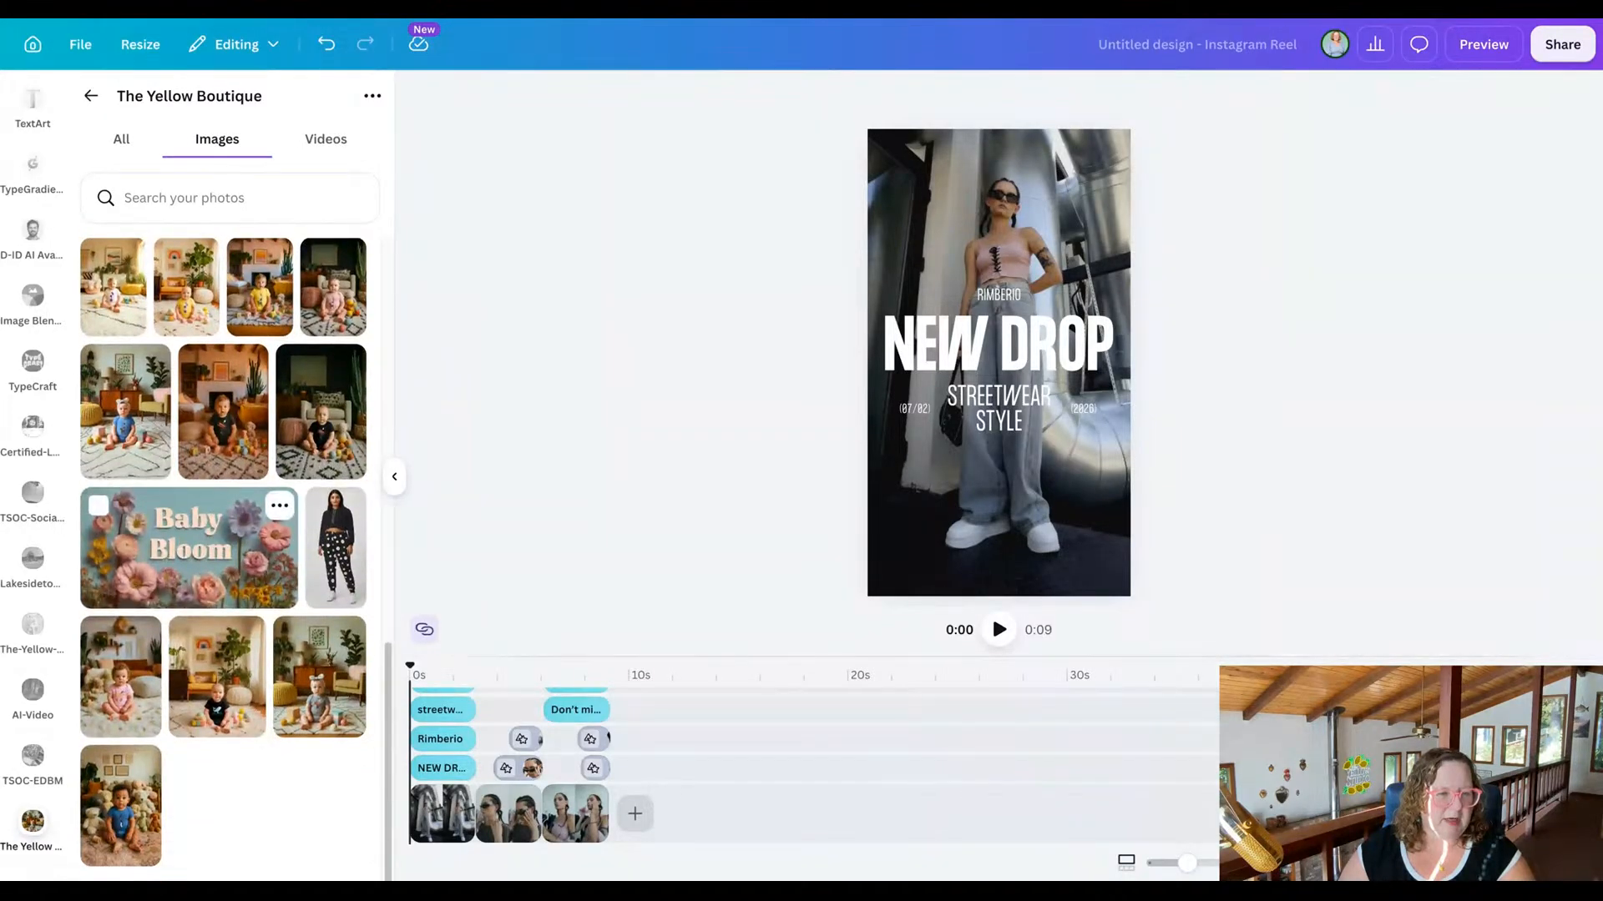
pyautogui.scroll(10, 216, 543)
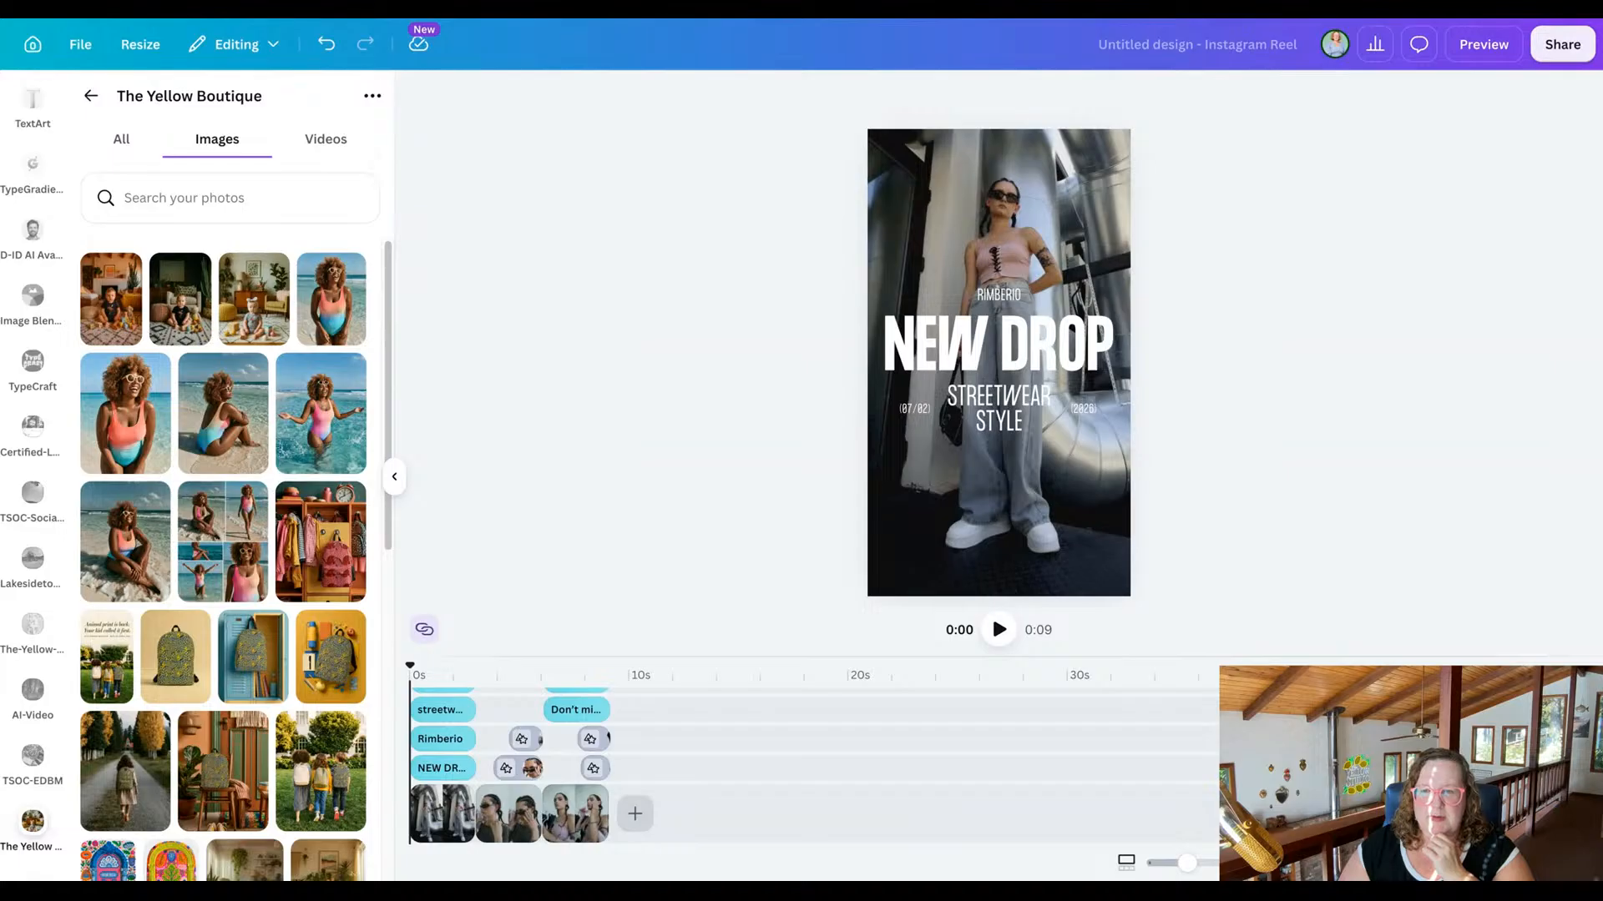
# Upload the red mushroom pattern and the woodland photos of the mushroom-print dress to The Yellow Boutique folder.
pyautogui.moveTo(584, 417); pyautogui.dragTo(321, 425)
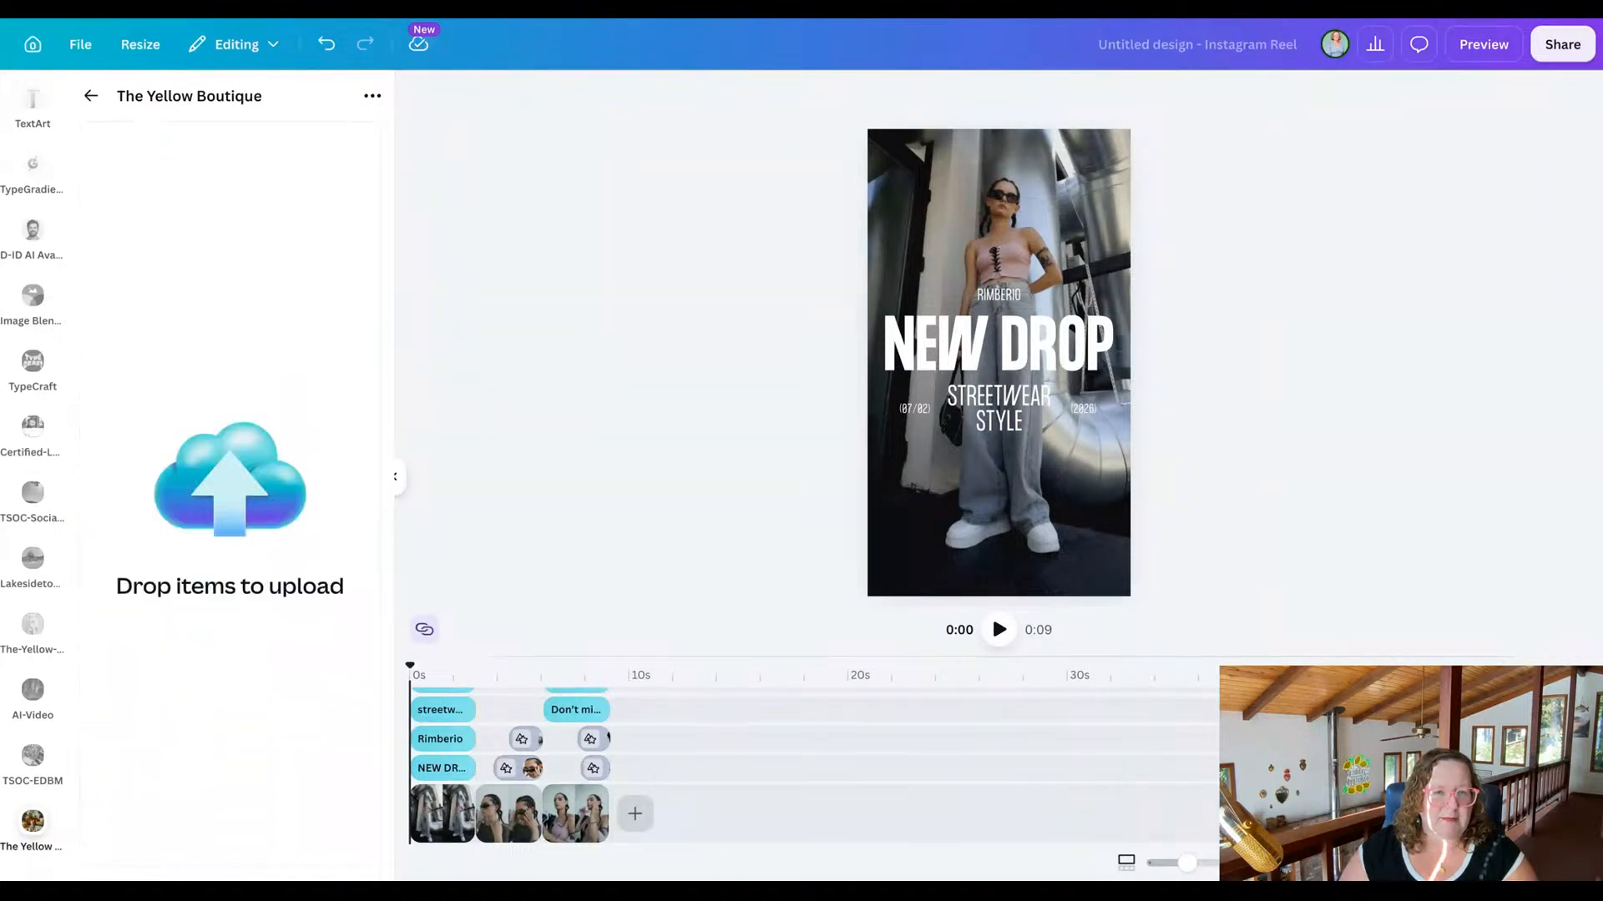
pyautogui.moveTo(764, 154); pyautogui.dragTo(763, 154)
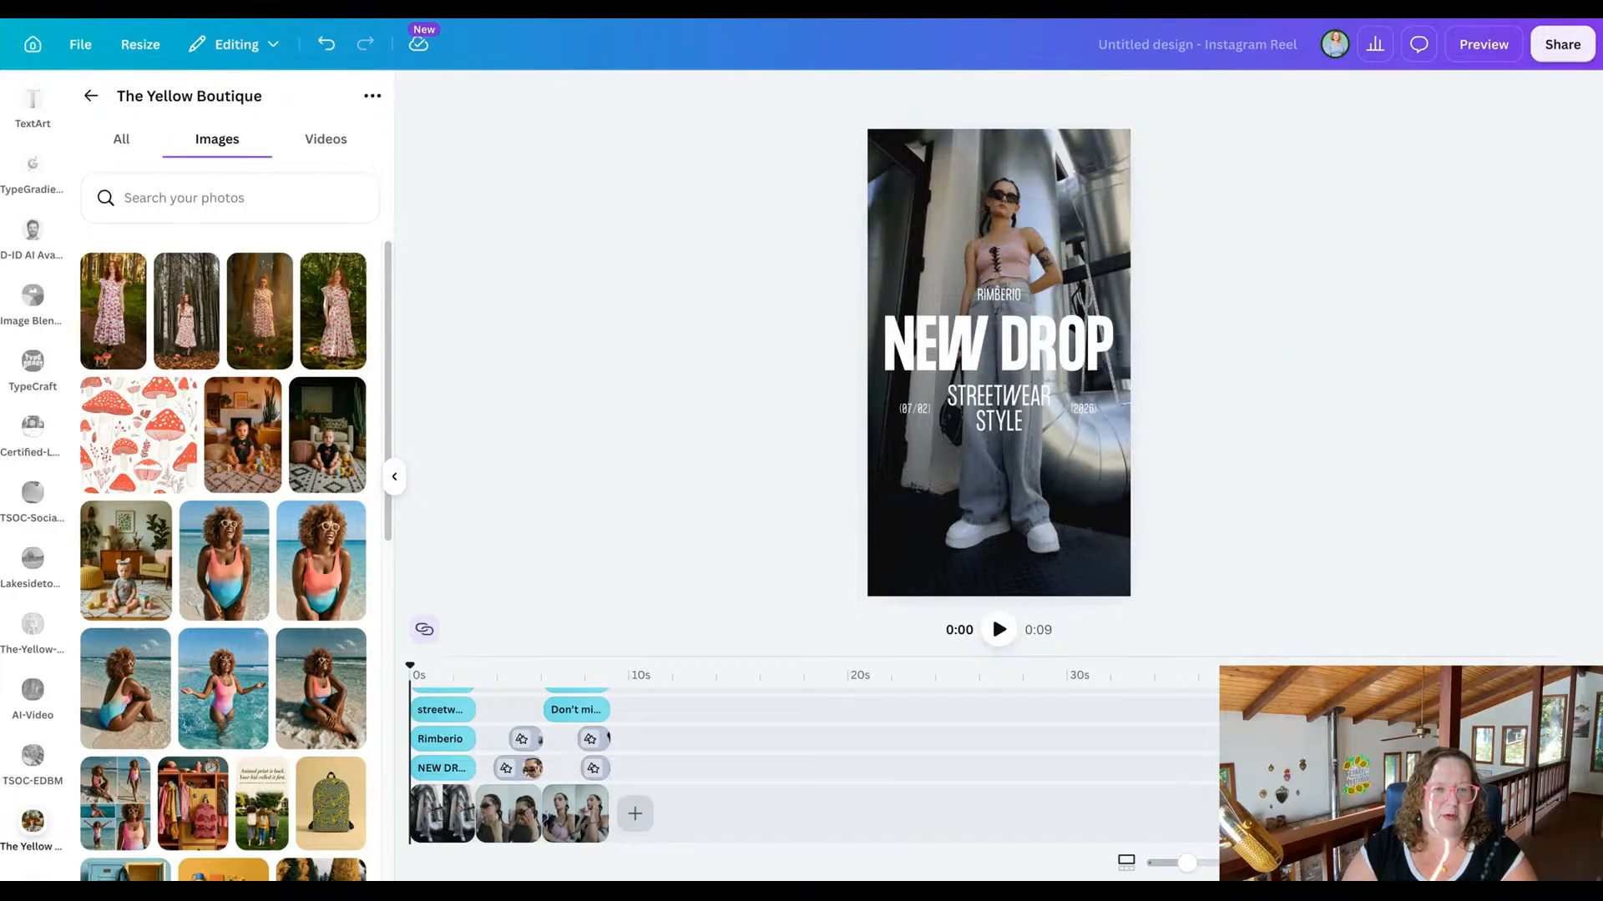
pyautogui.moveTo(320, 877); pyautogui.dragTo(242, 434)
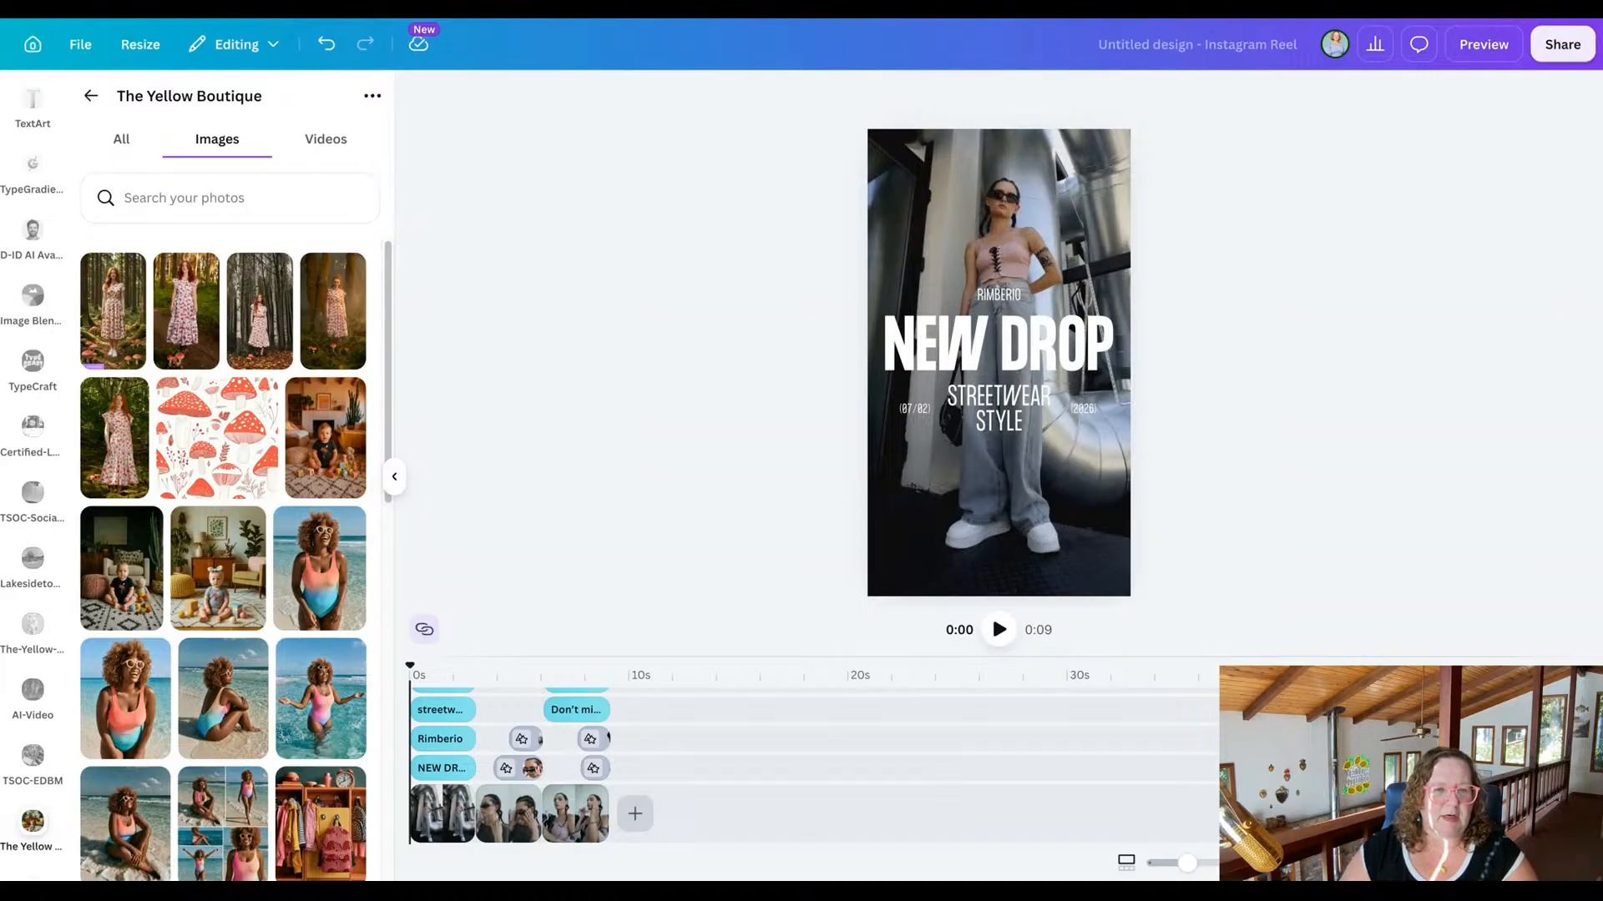
pyautogui.moveTo(253, 873); pyautogui.dragTo(326, 439)
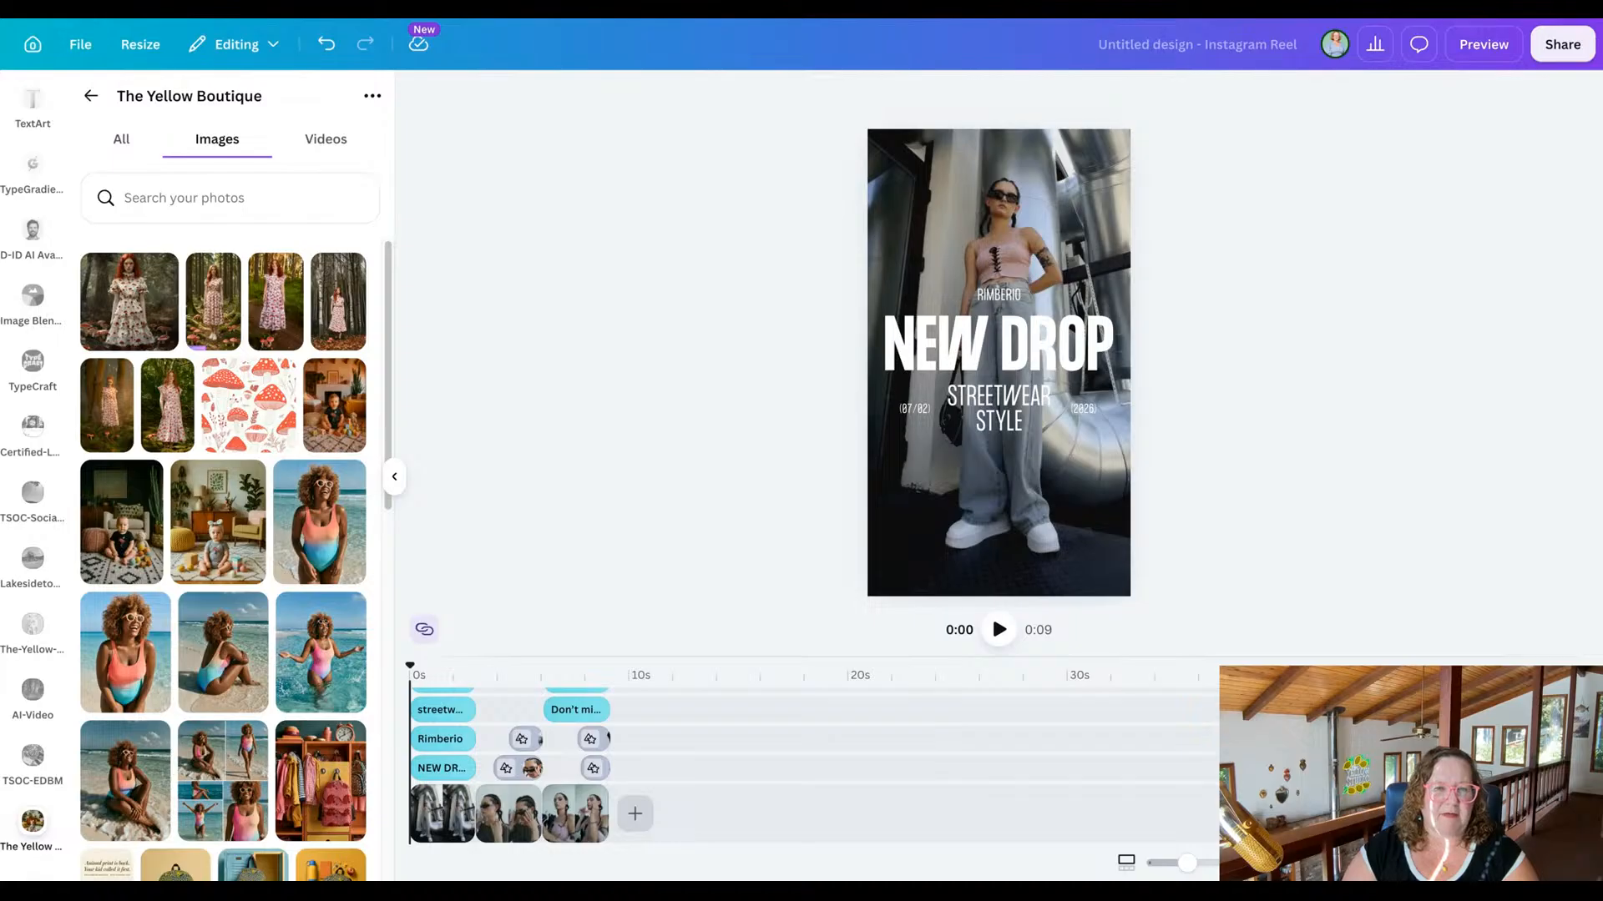
pyautogui.moveTo(251, 872); pyautogui.dragTo(251, 407)
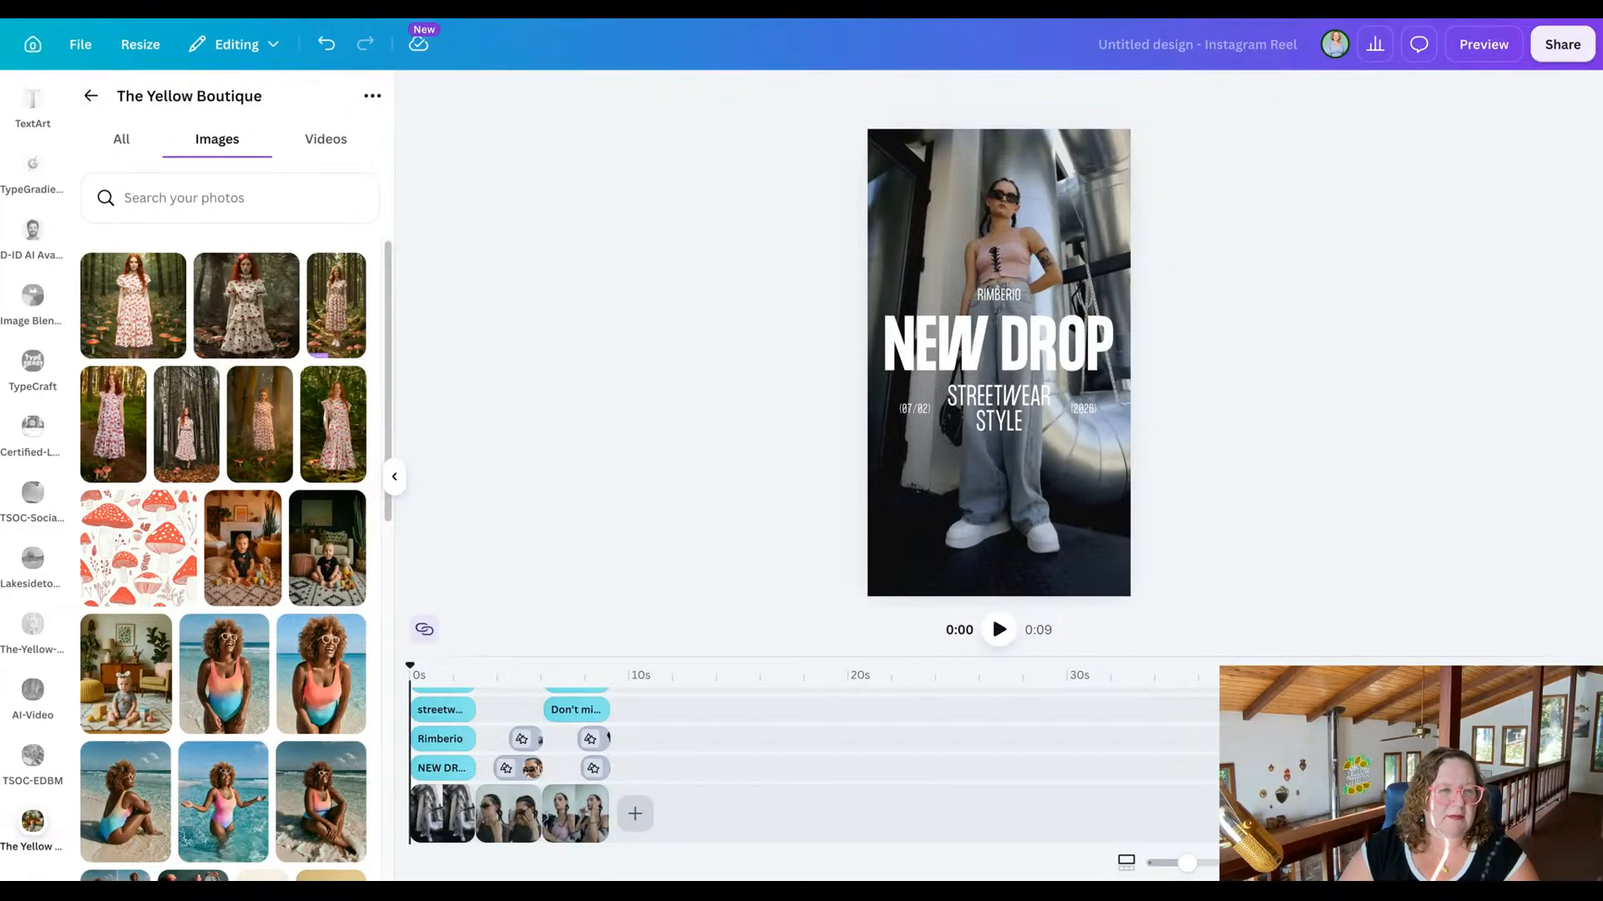
# Play the reel up to the "Don't miss out" scene and scrub back through the scenes to the beginning.
pyautogui.click(998, 630)
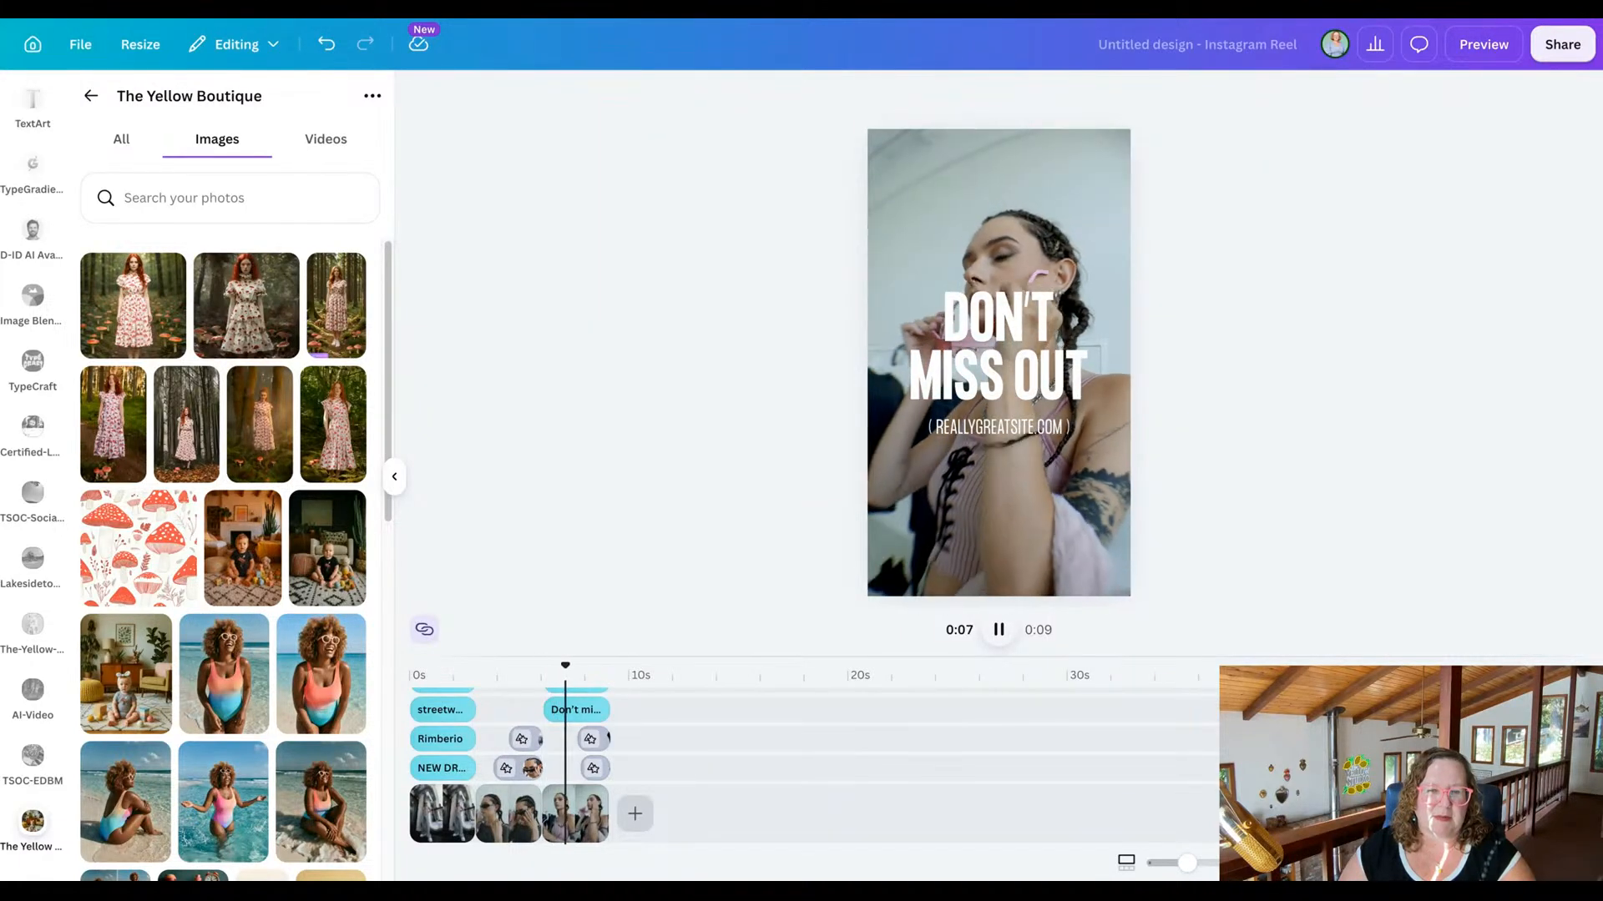
pyautogui.press('space')
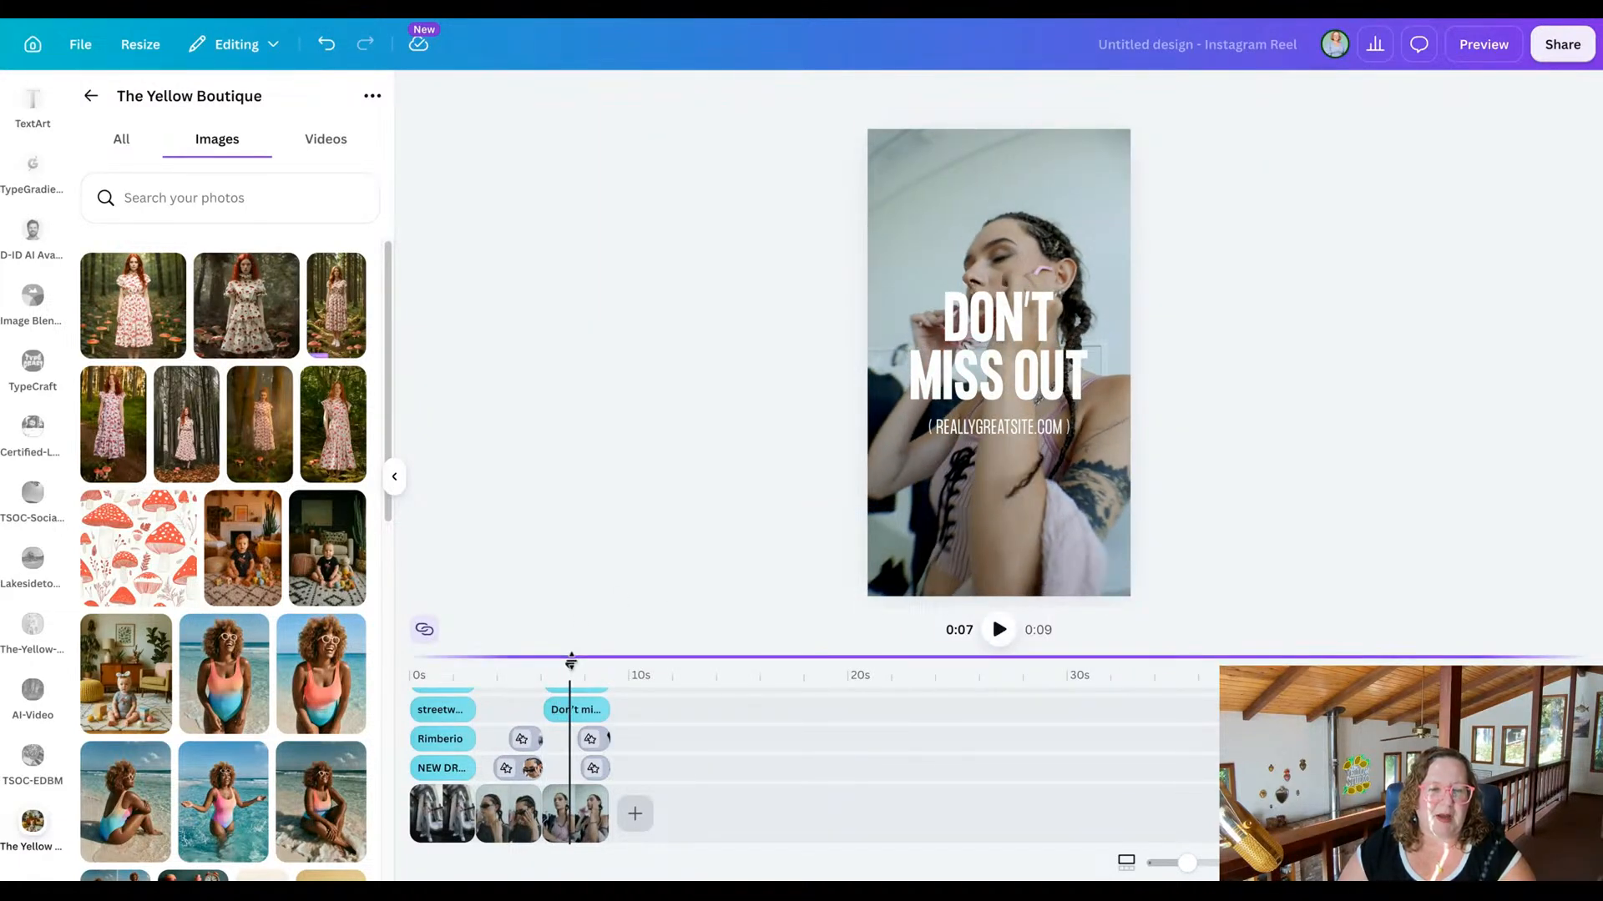
pyautogui.moveTo(571, 662); pyautogui.dragTo(481, 662)
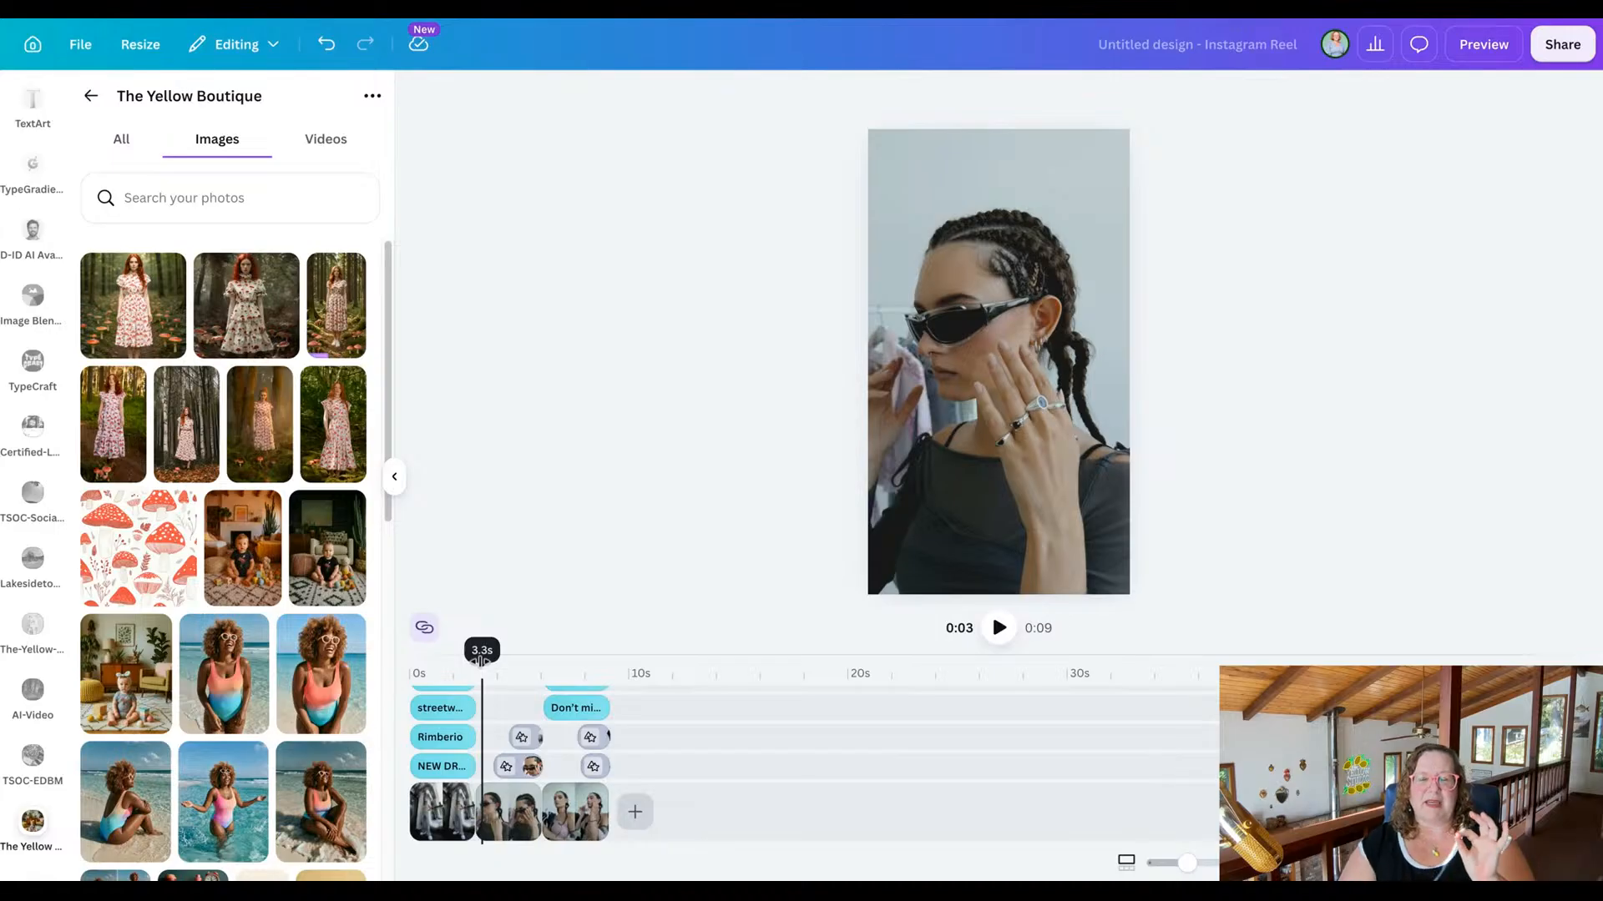
pyautogui.moveTo(482, 662); pyautogui.dragTo(418, 658)
# Replace the first clip with the backlit 14.9s forest dress video and the second clip with the 14.6s dress video.
pyautogui.click(454, 805)
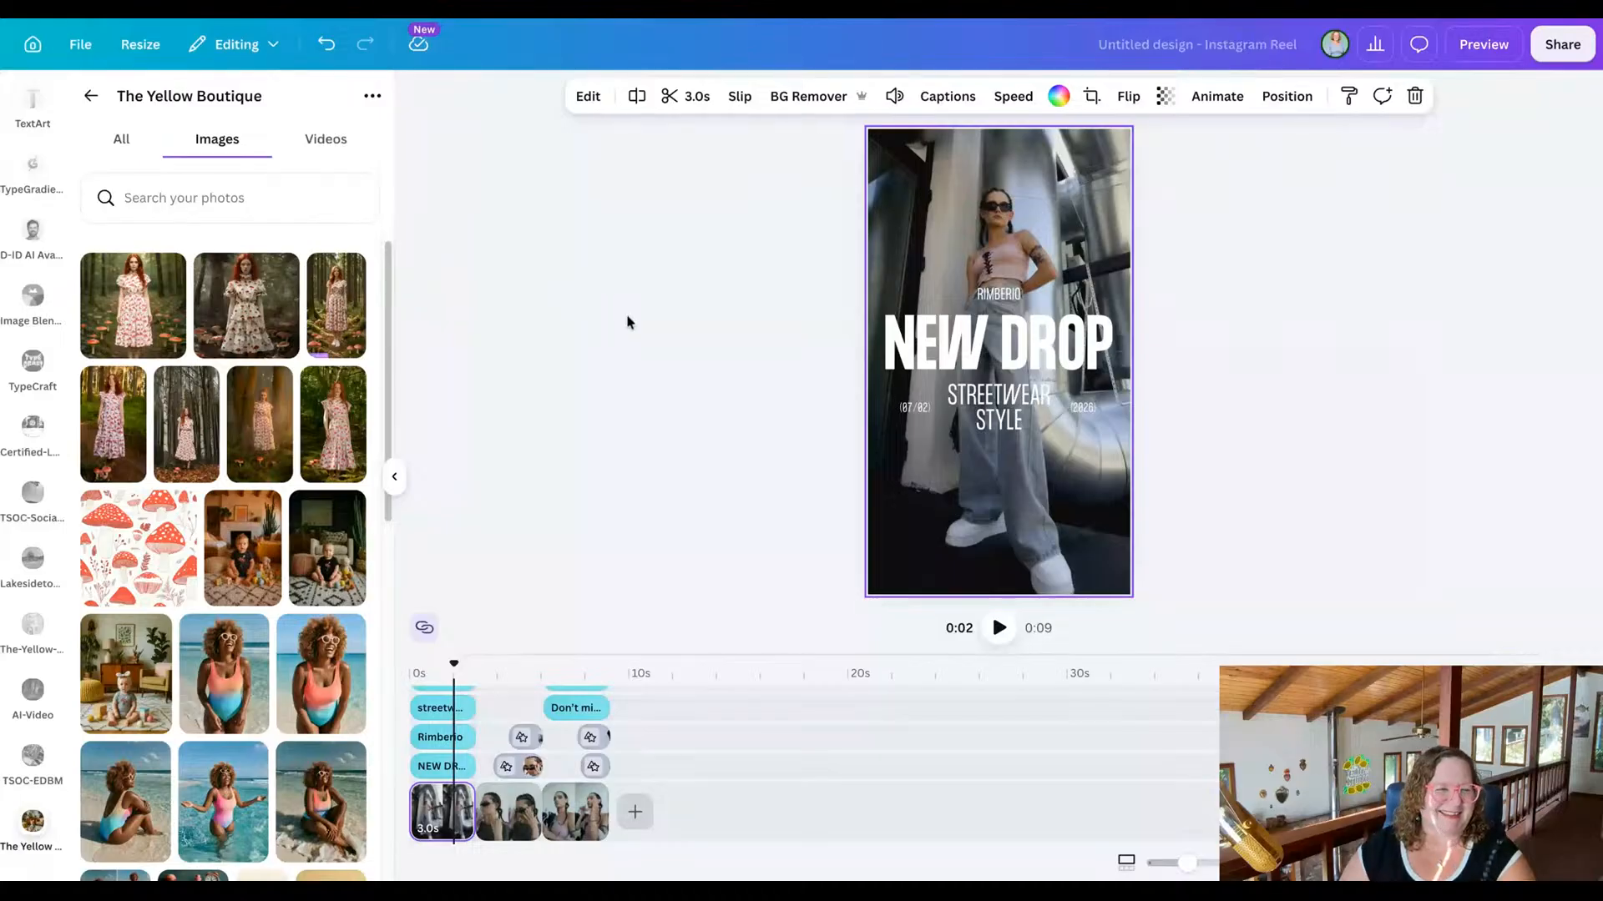
pyautogui.click(318, 140)
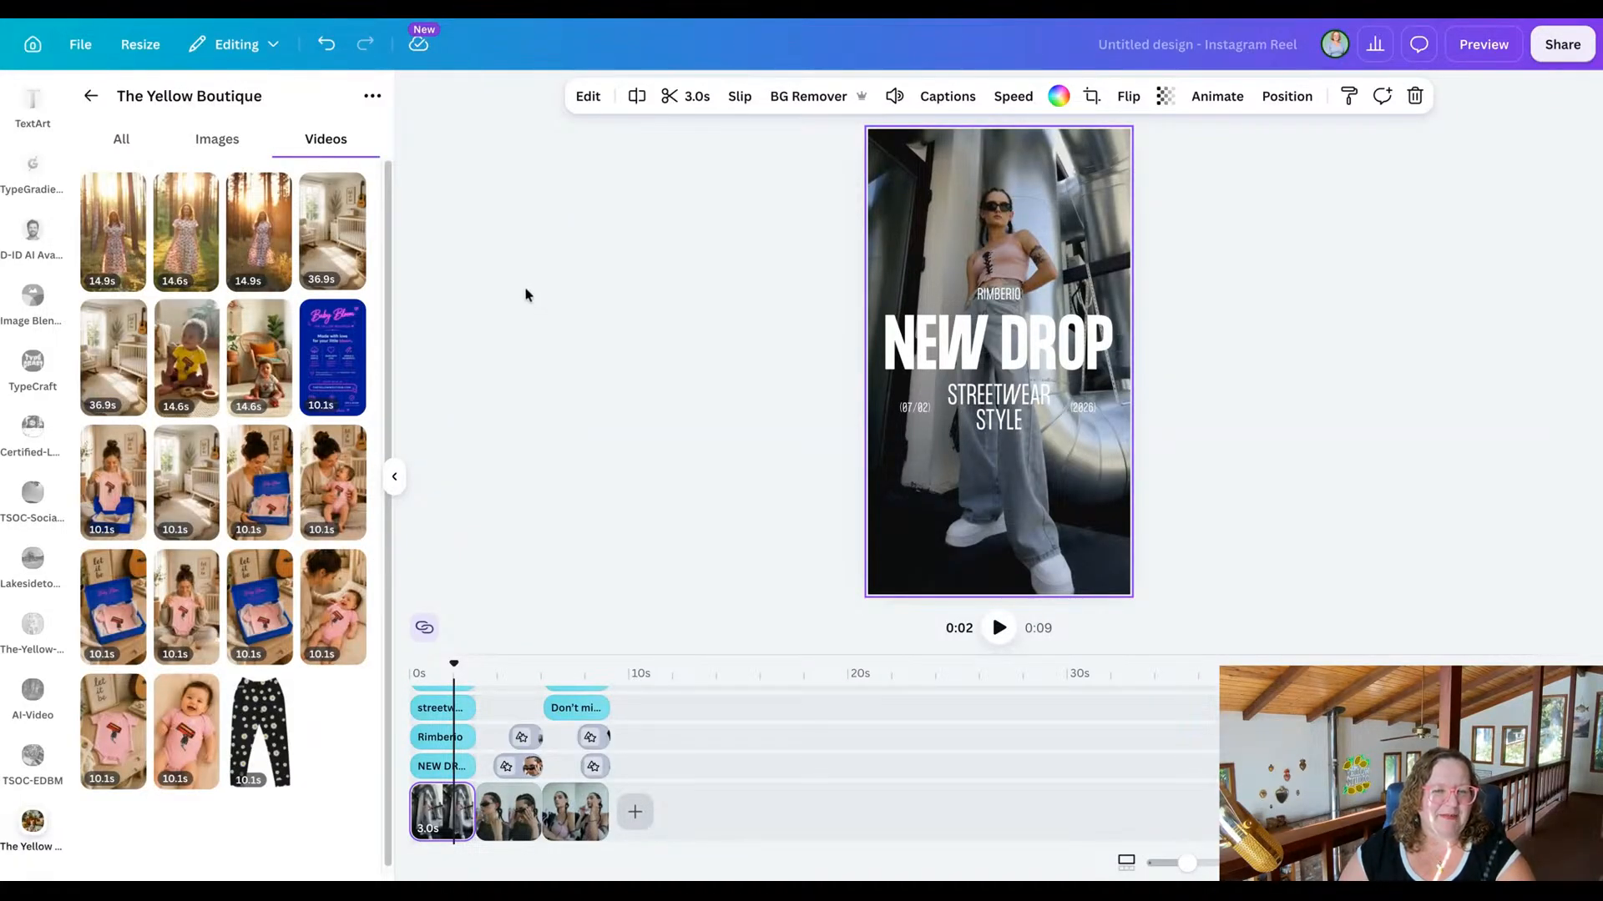
pyautogui.moveTo(268, 248)
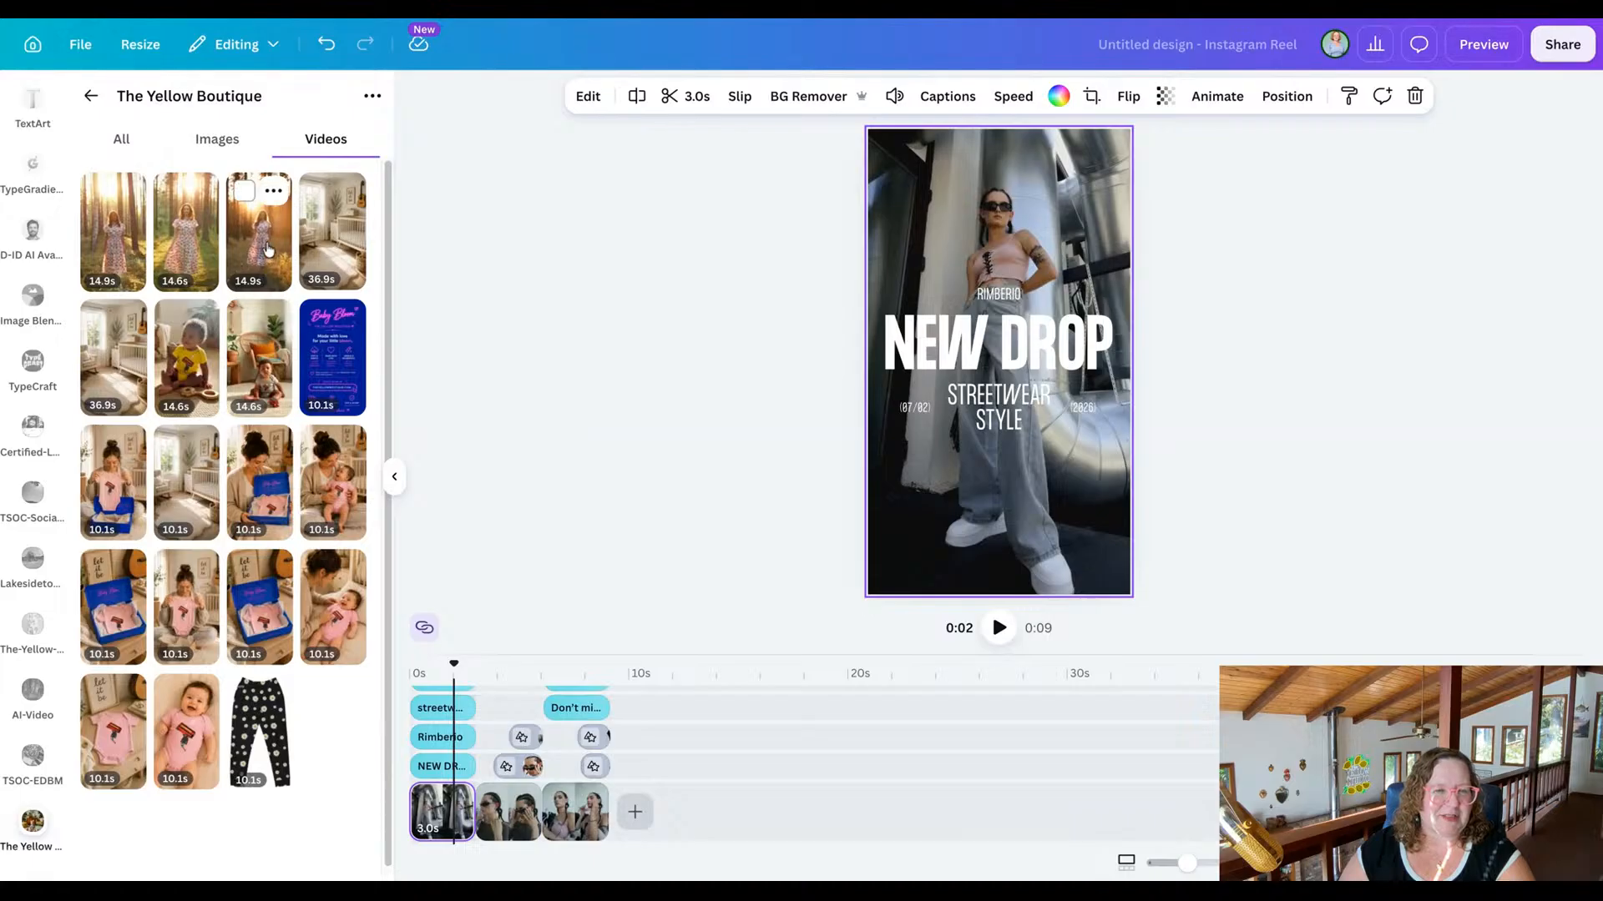
pyautogui.moveTo(268, 249); pyautogui.dragTo(859, 278)
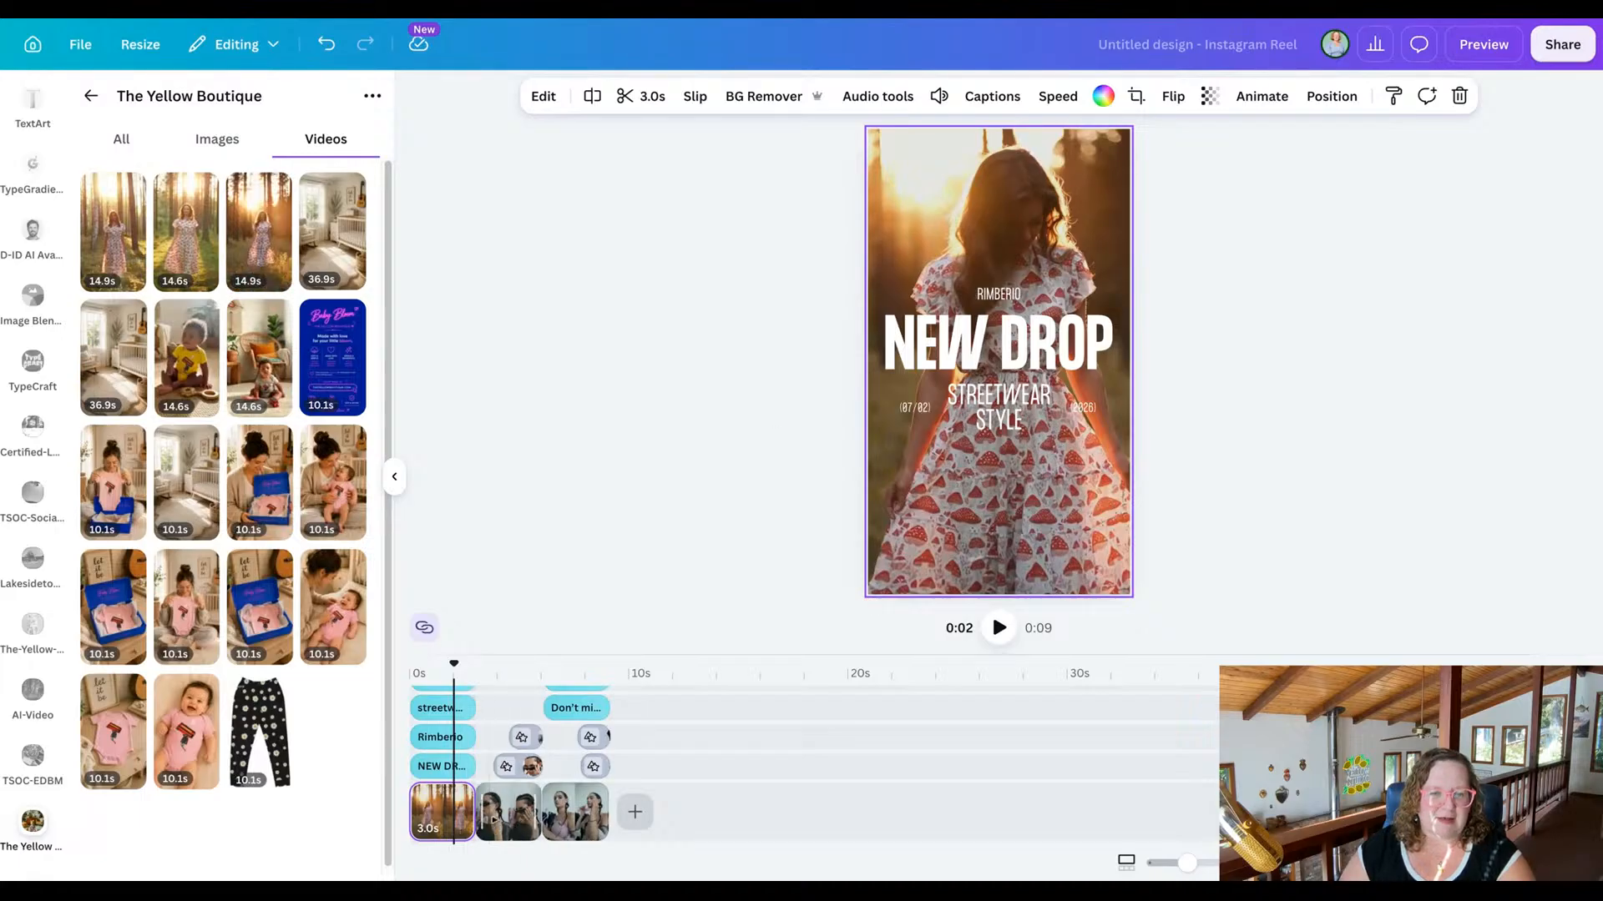
pyautogui.click(491, 813)
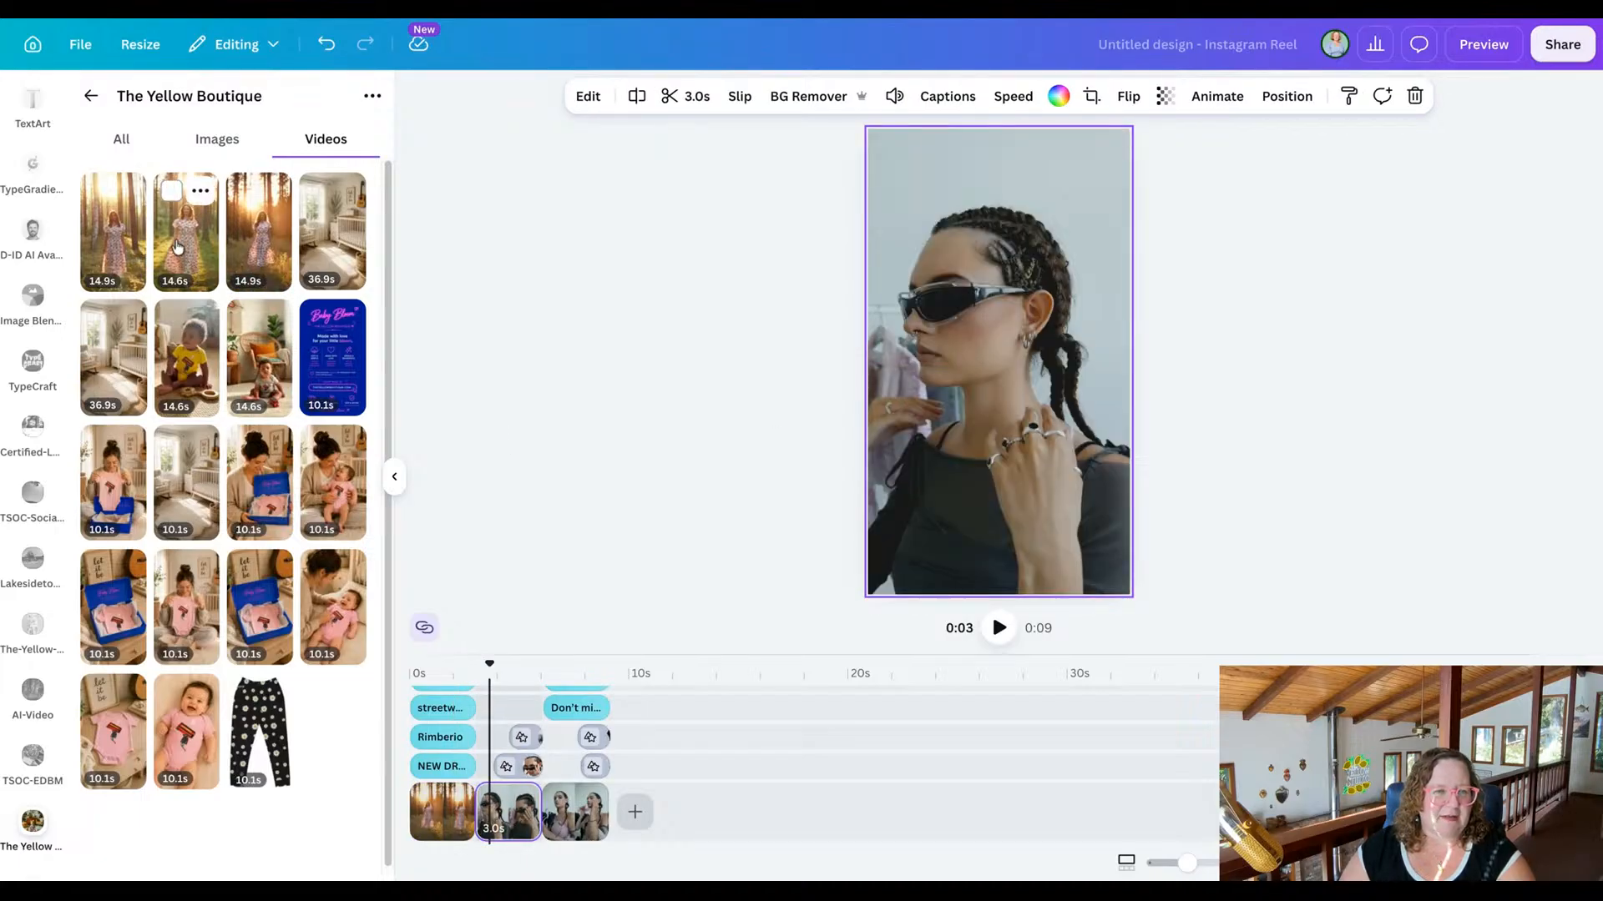
pyautogui.moveTo(187, 243); pyautogui.dragTo(880, 258)
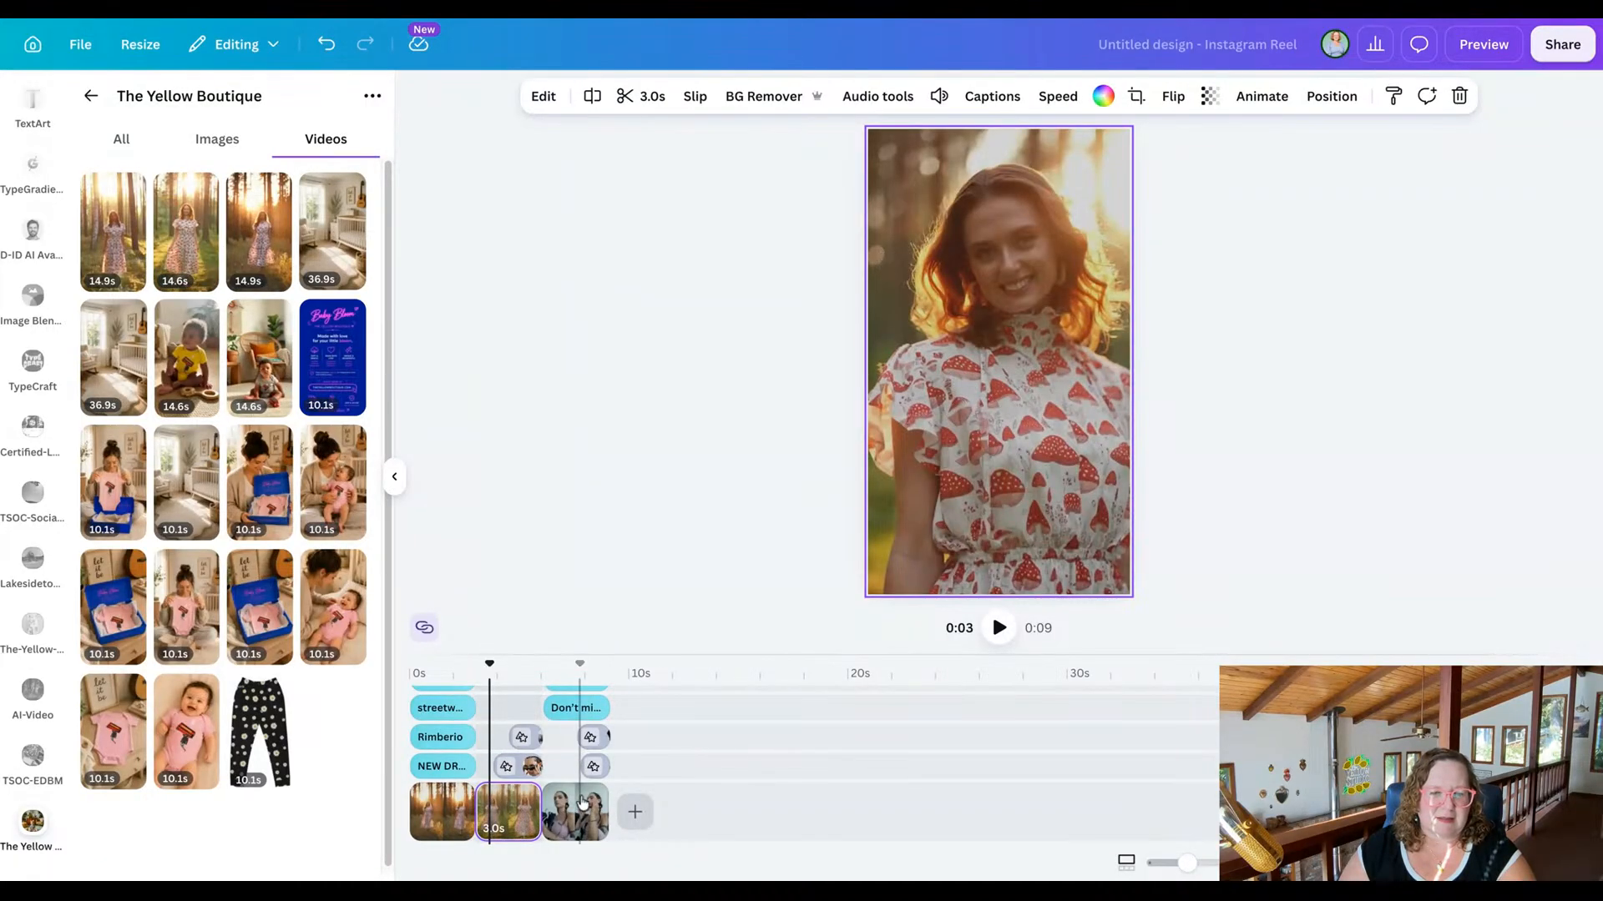
# Replace the second scene's upper overlay photo with the red-haired model's woodland dress photo, and reposition its crop to include her head.
pyautogui.click(525, 768)
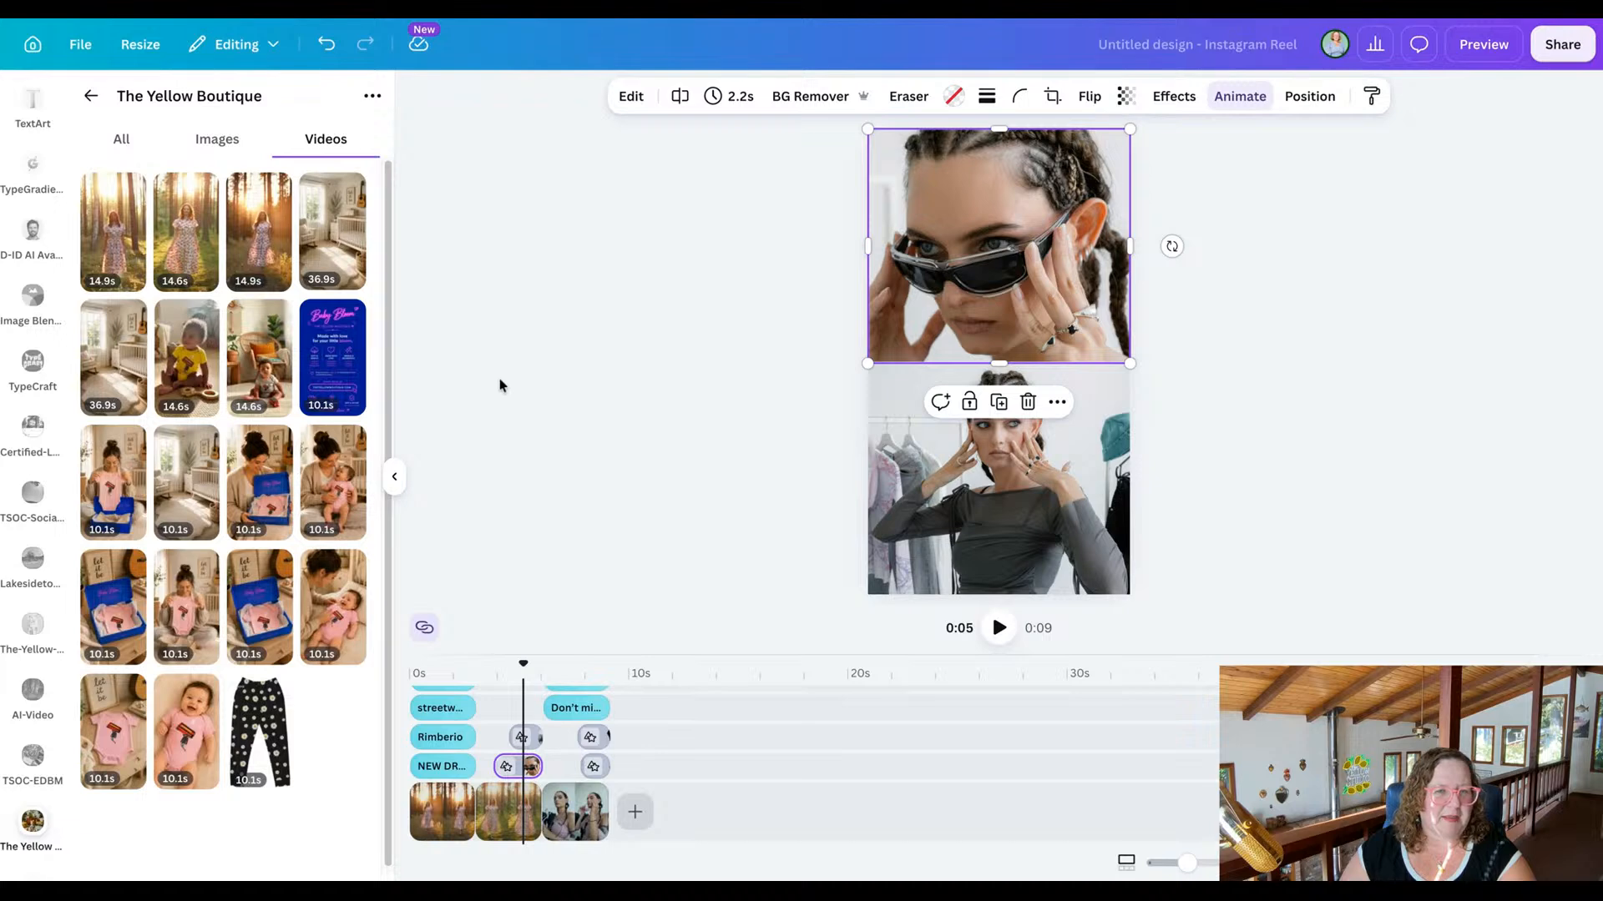
pyautogui.click(219, 137)
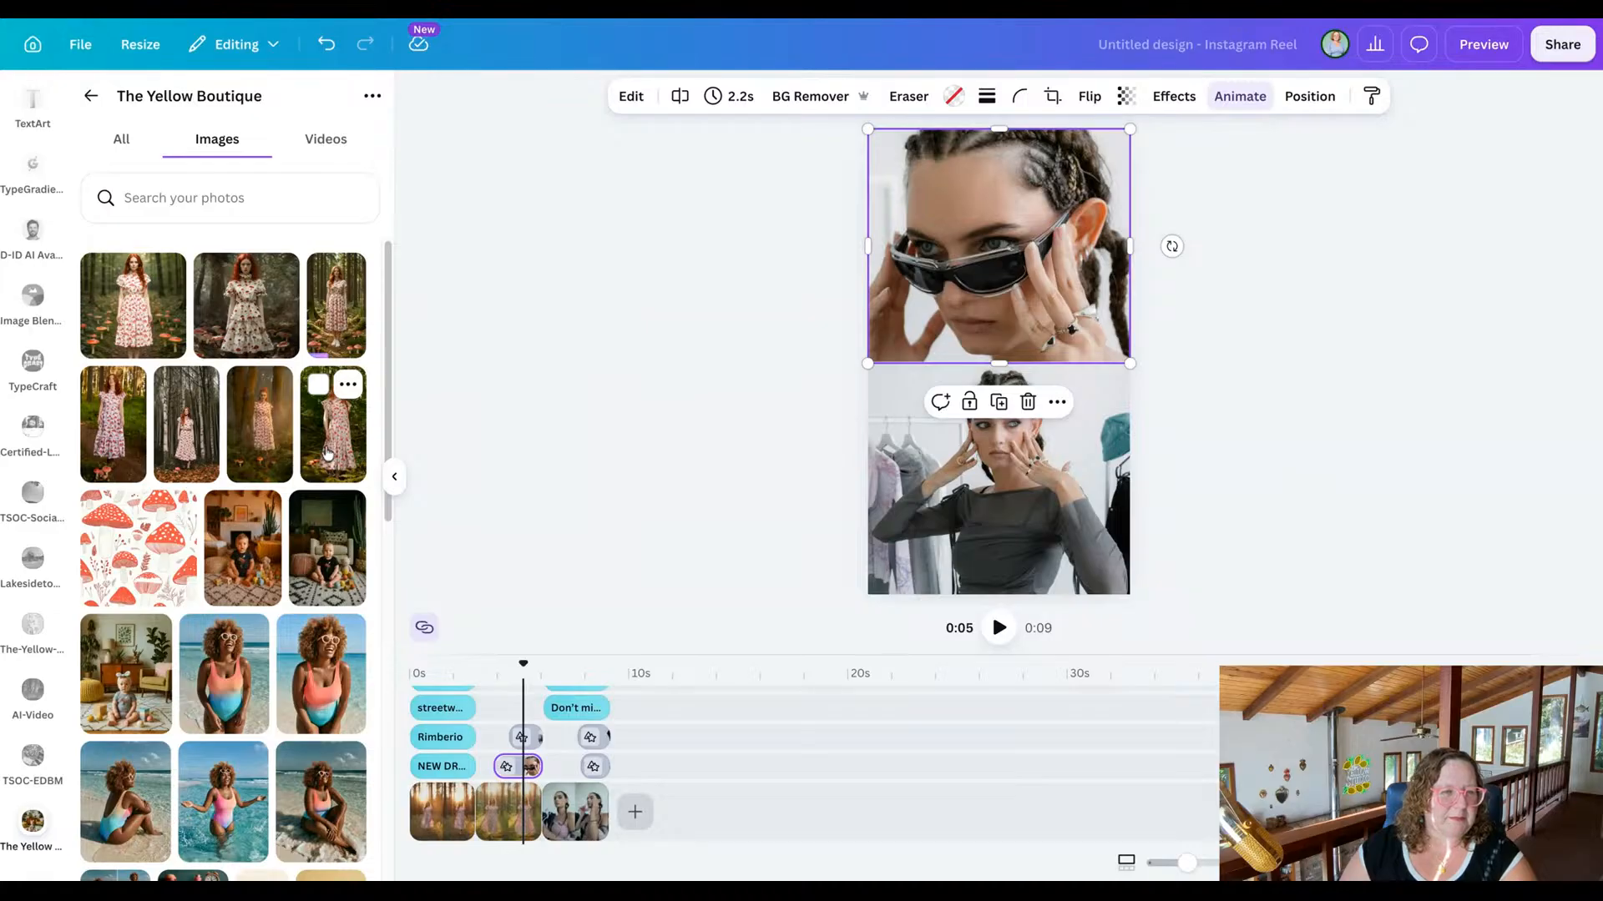
pyautogui.moveTo(326, 454); pyautogui.dragTo(878, 258)
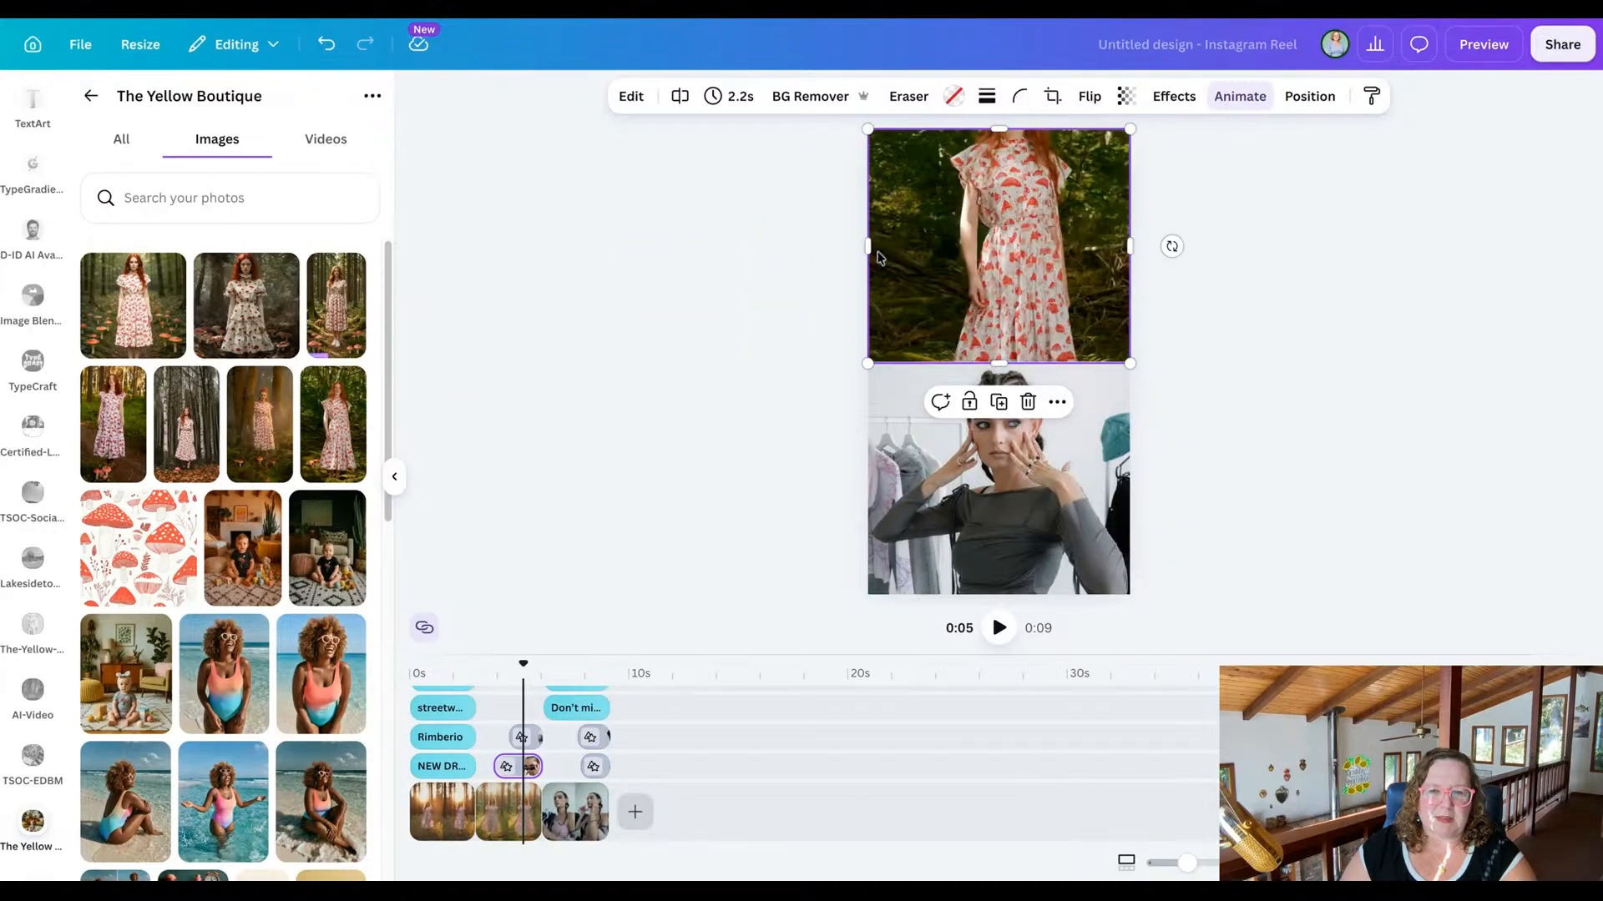
pyautogui.doubleClick(1044, 238)
pyautogui.moveTo(1045, 238); pyautogui.dragTo(1046, 310)
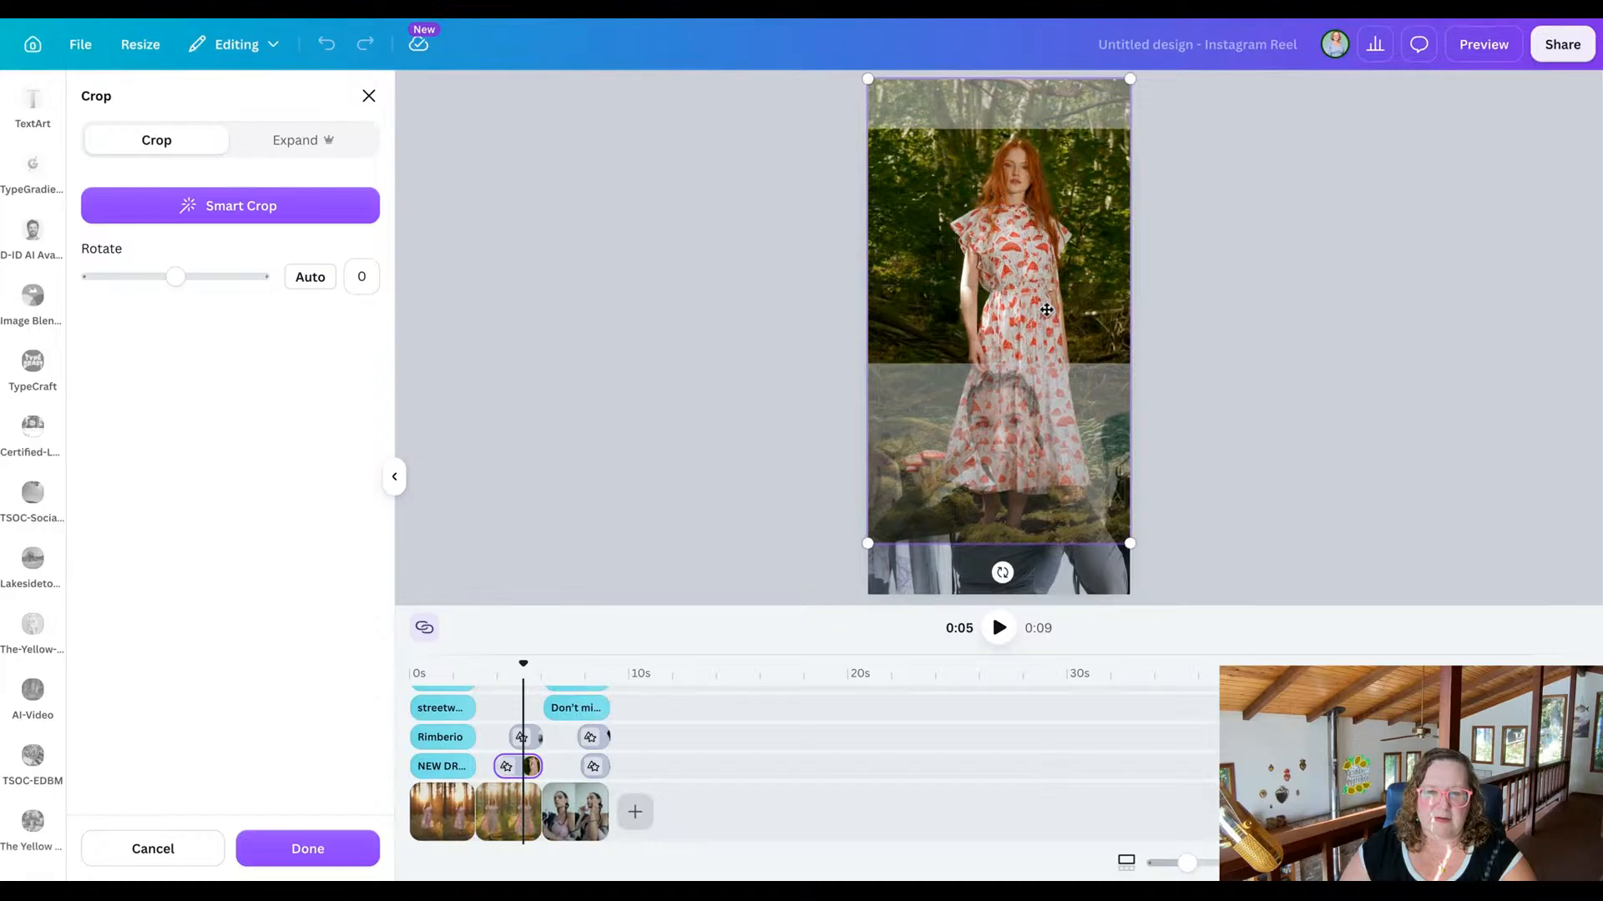
pyautogui.press('Return')
pyautogui.click(658, 304)
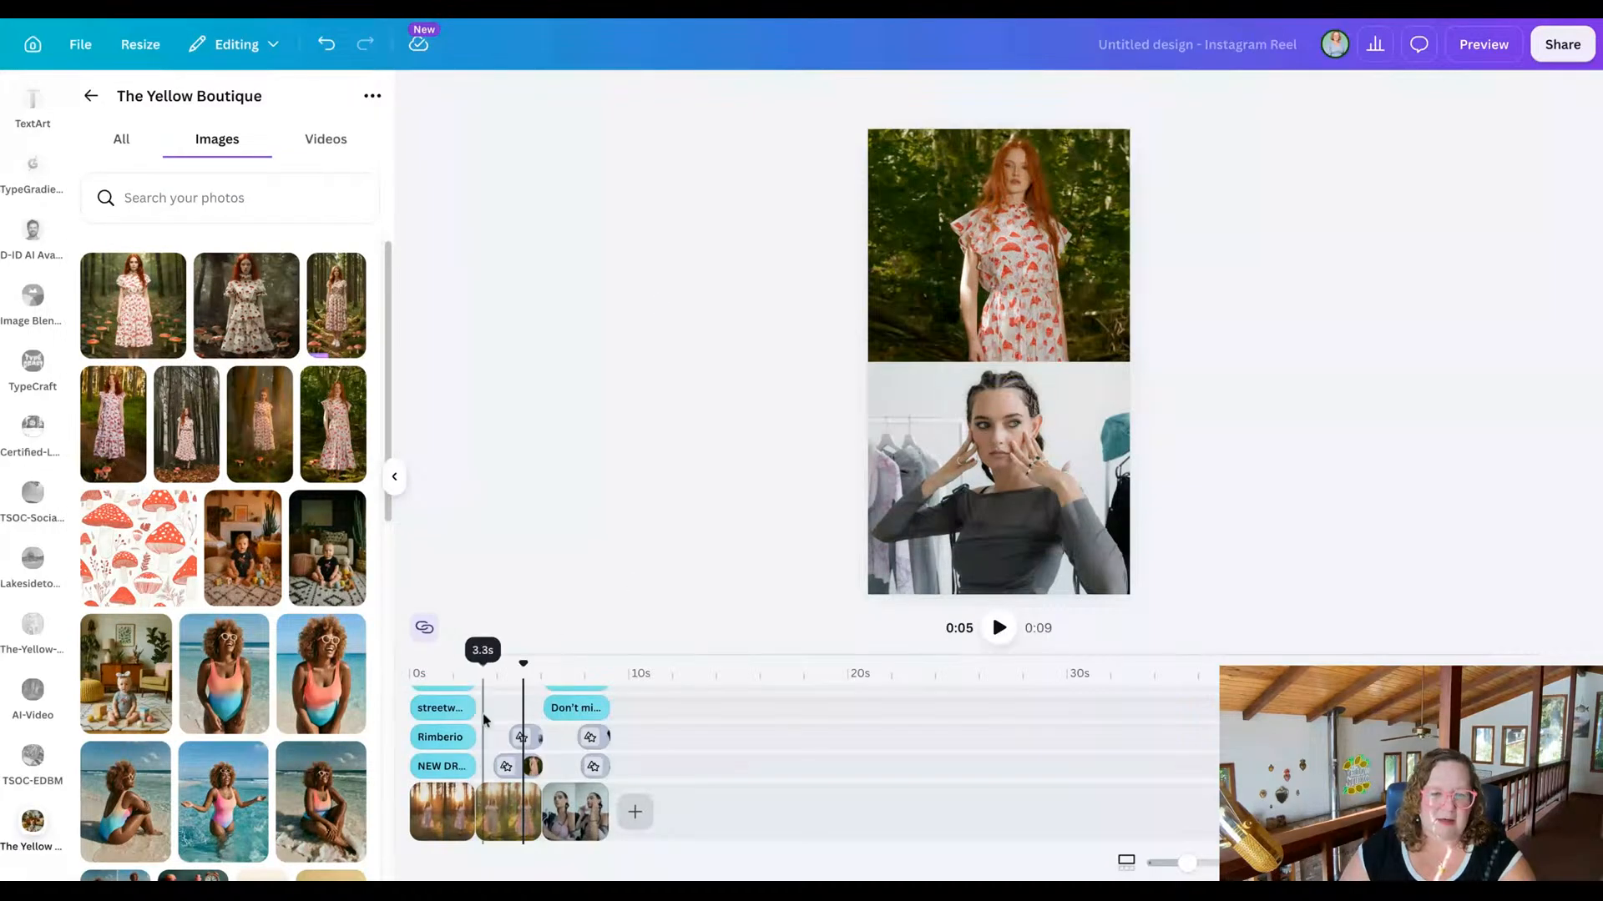
# Replace the second scene's lower overlay photo with the 14.9s mushroom-print dress video shot in the birch forest.
pyautogui.click(523, 736)
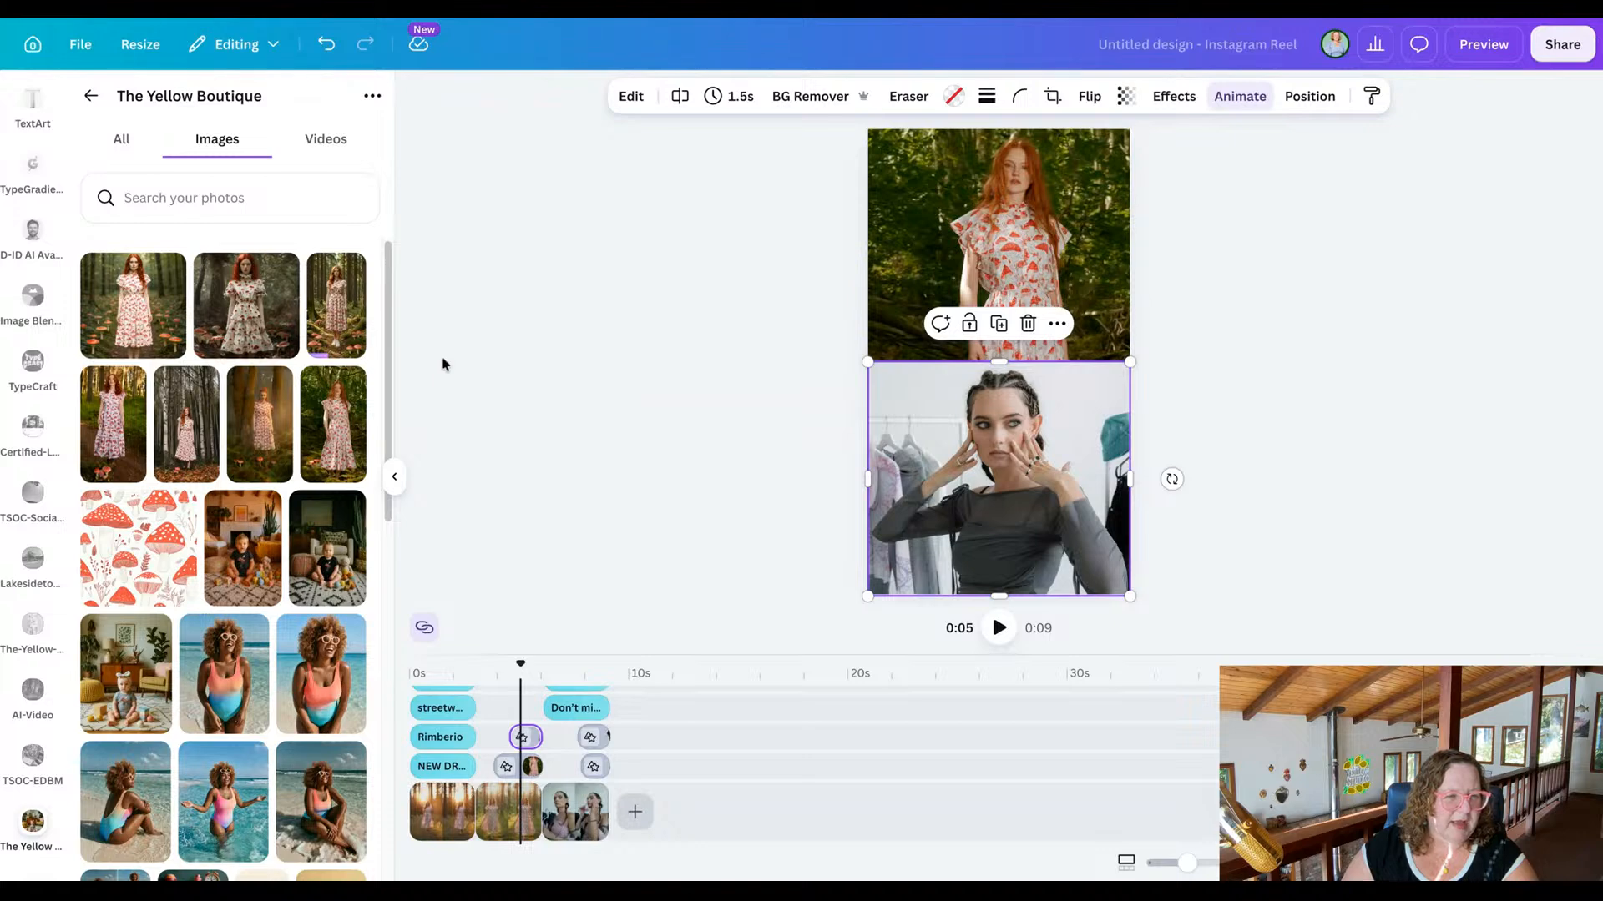
pyautogui.click(326, 138)
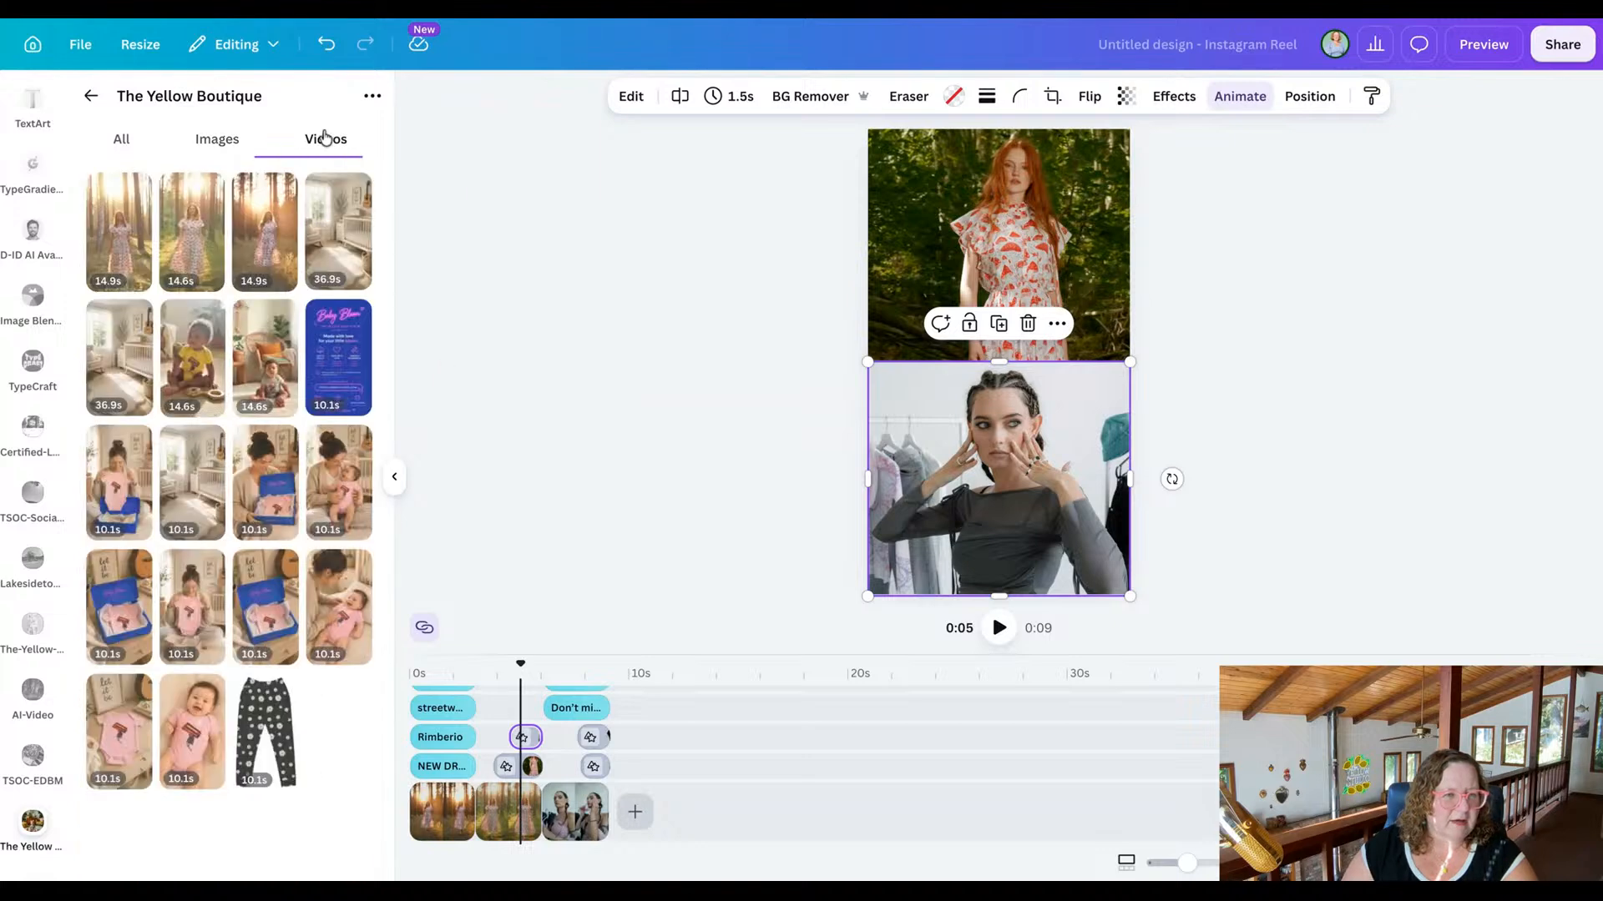
pyautogui.moveTo(125, 227)
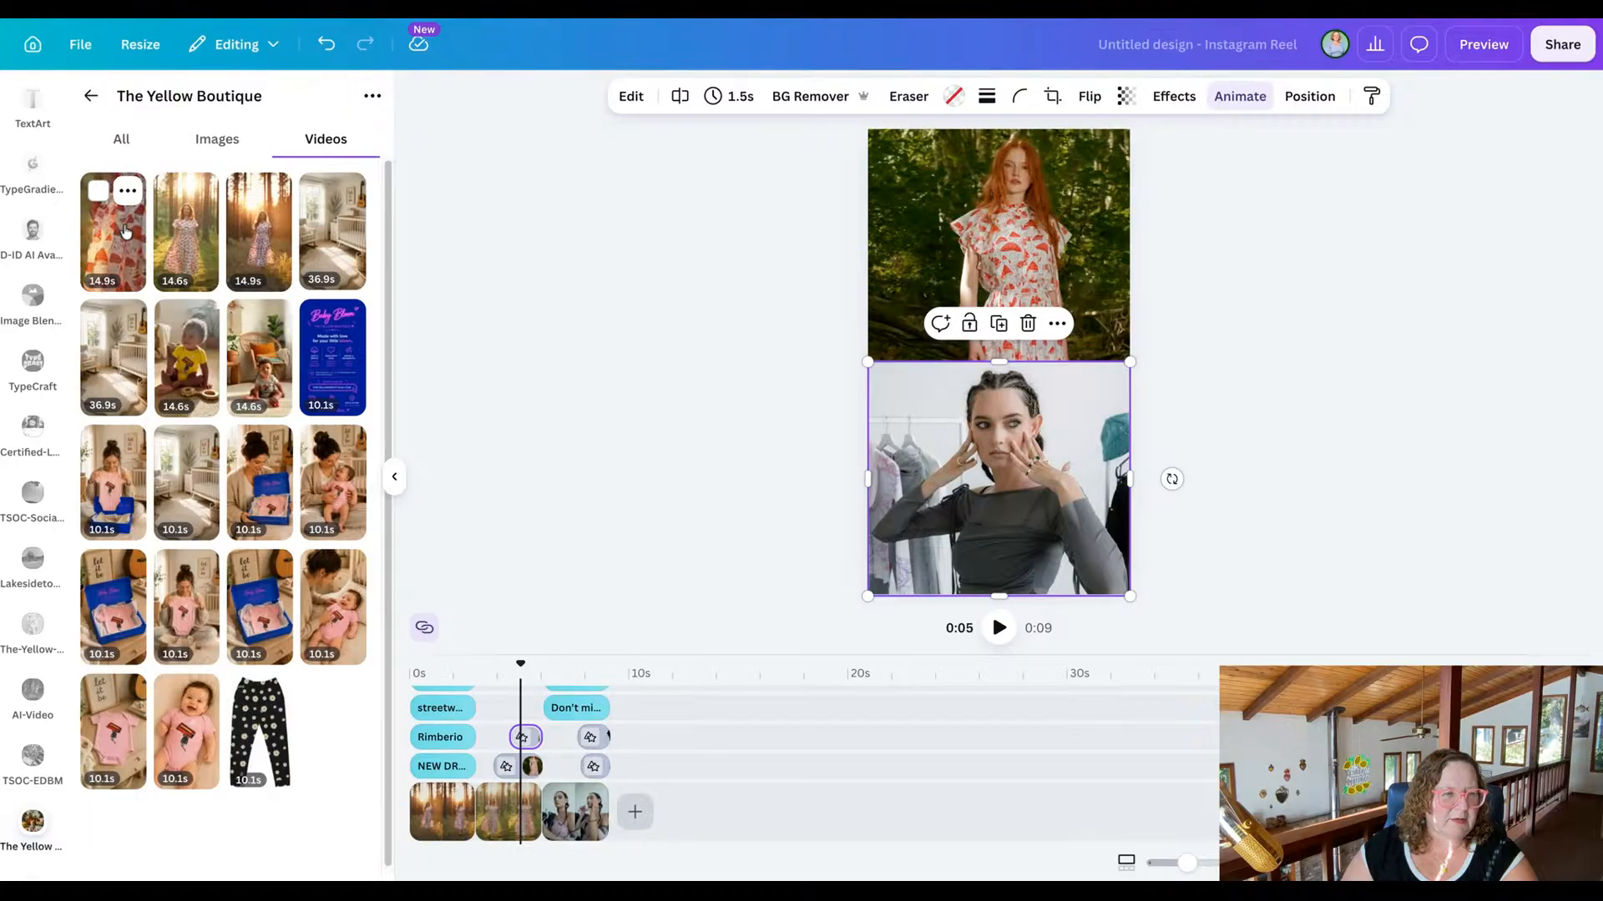
pyautogui.click(123, 241)
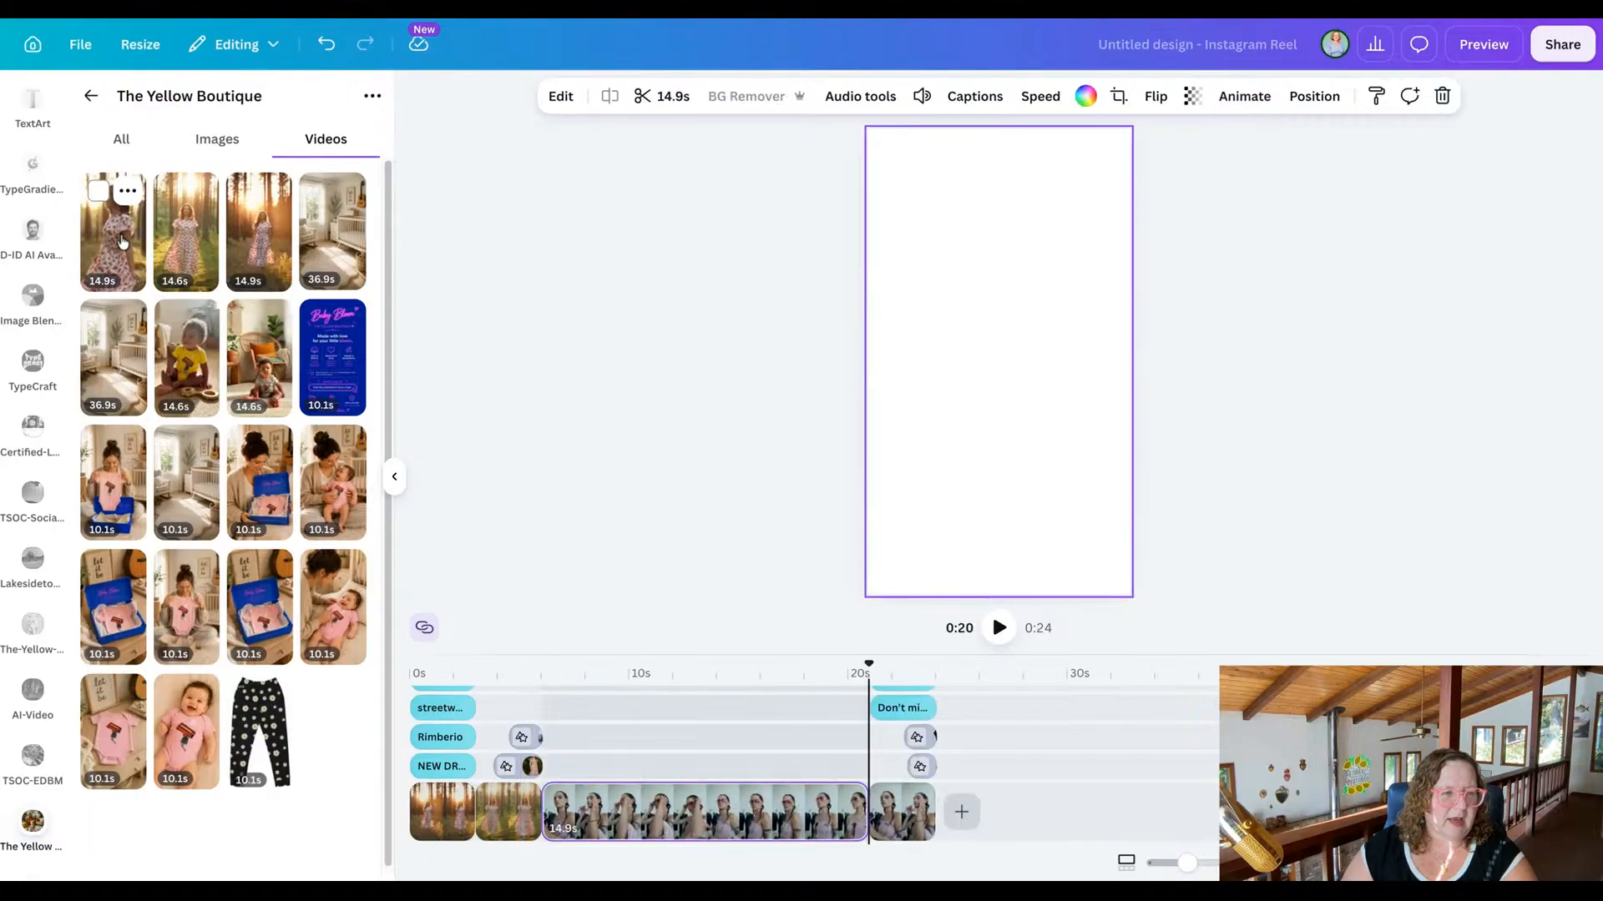
pyautogui.hotkey('ctrl', 'z')
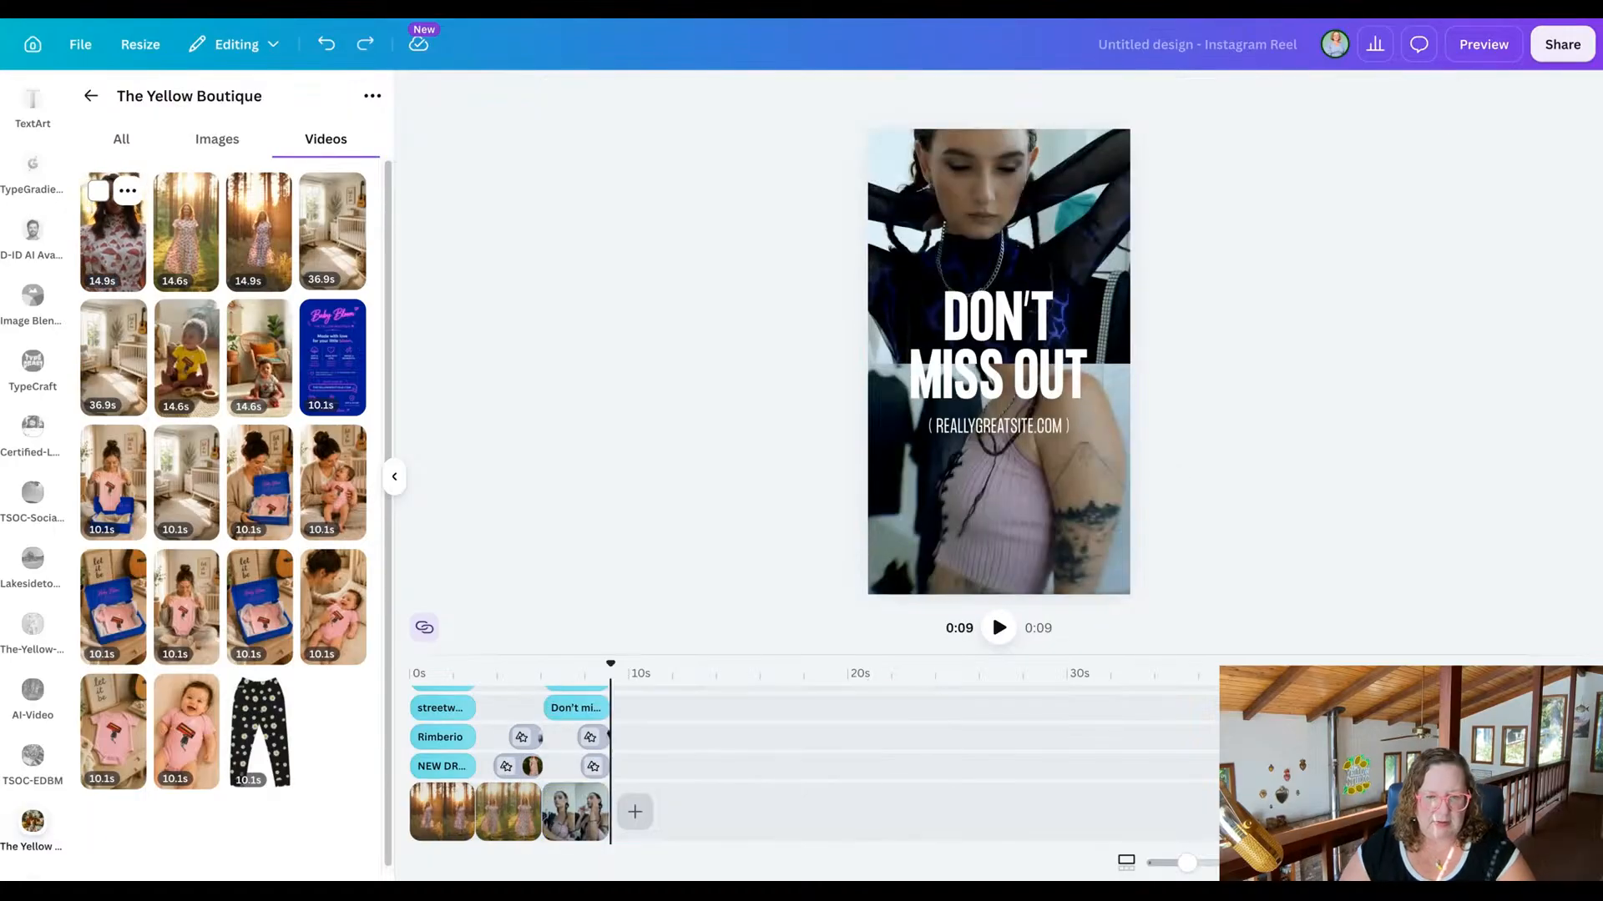
pyautogui.click(523, 740)
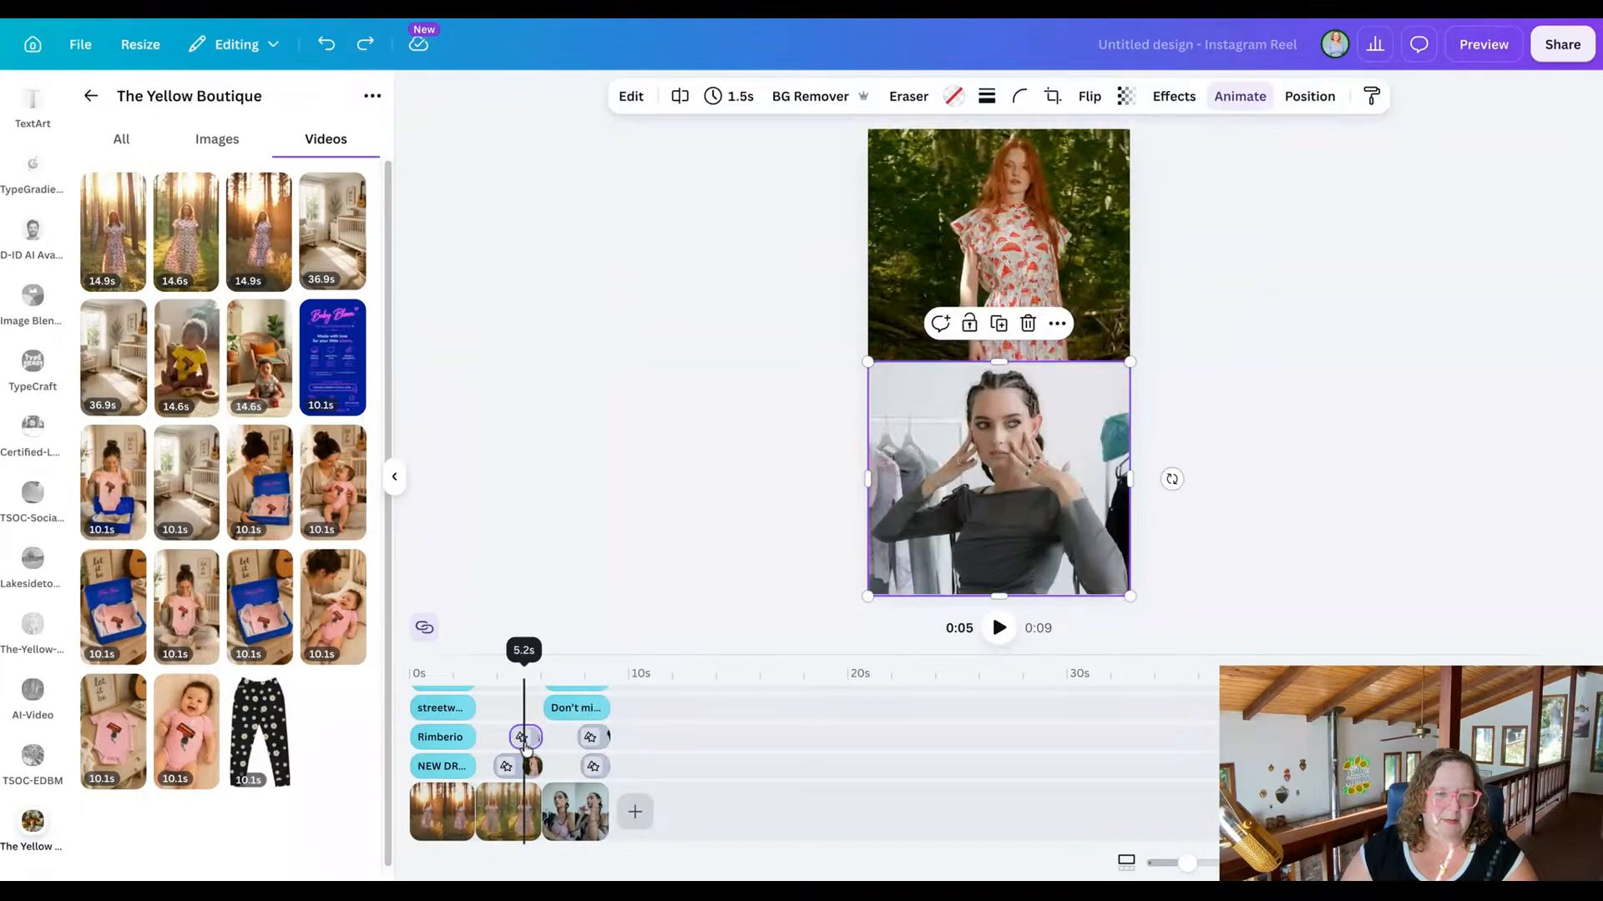
pyautogui.click(126, 247)
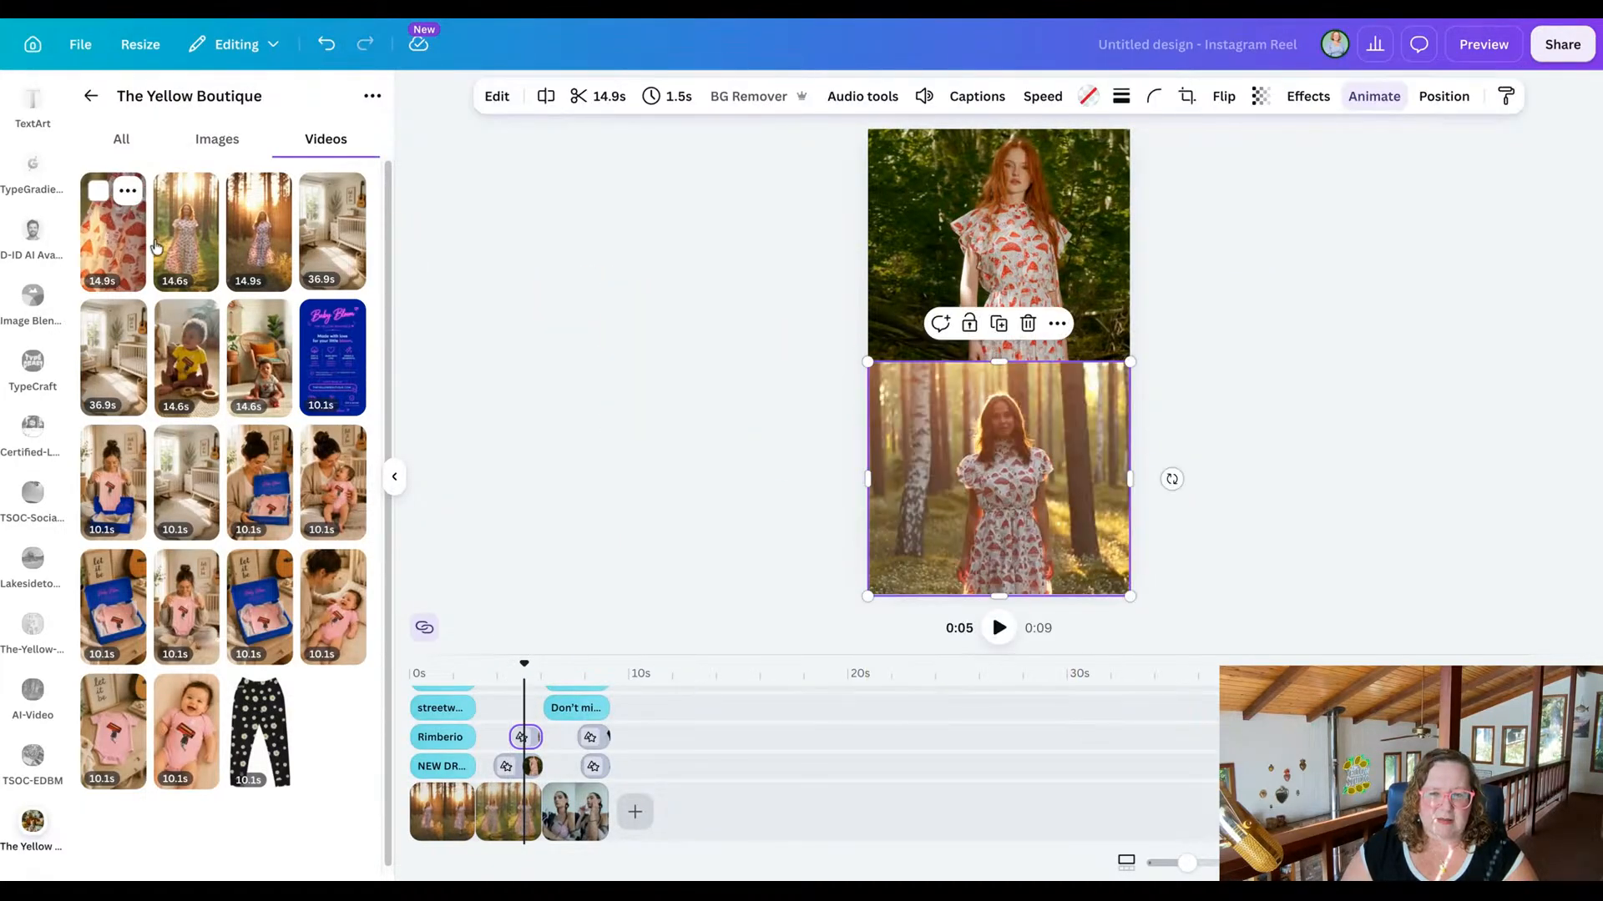
pyautogui.press('Escape')
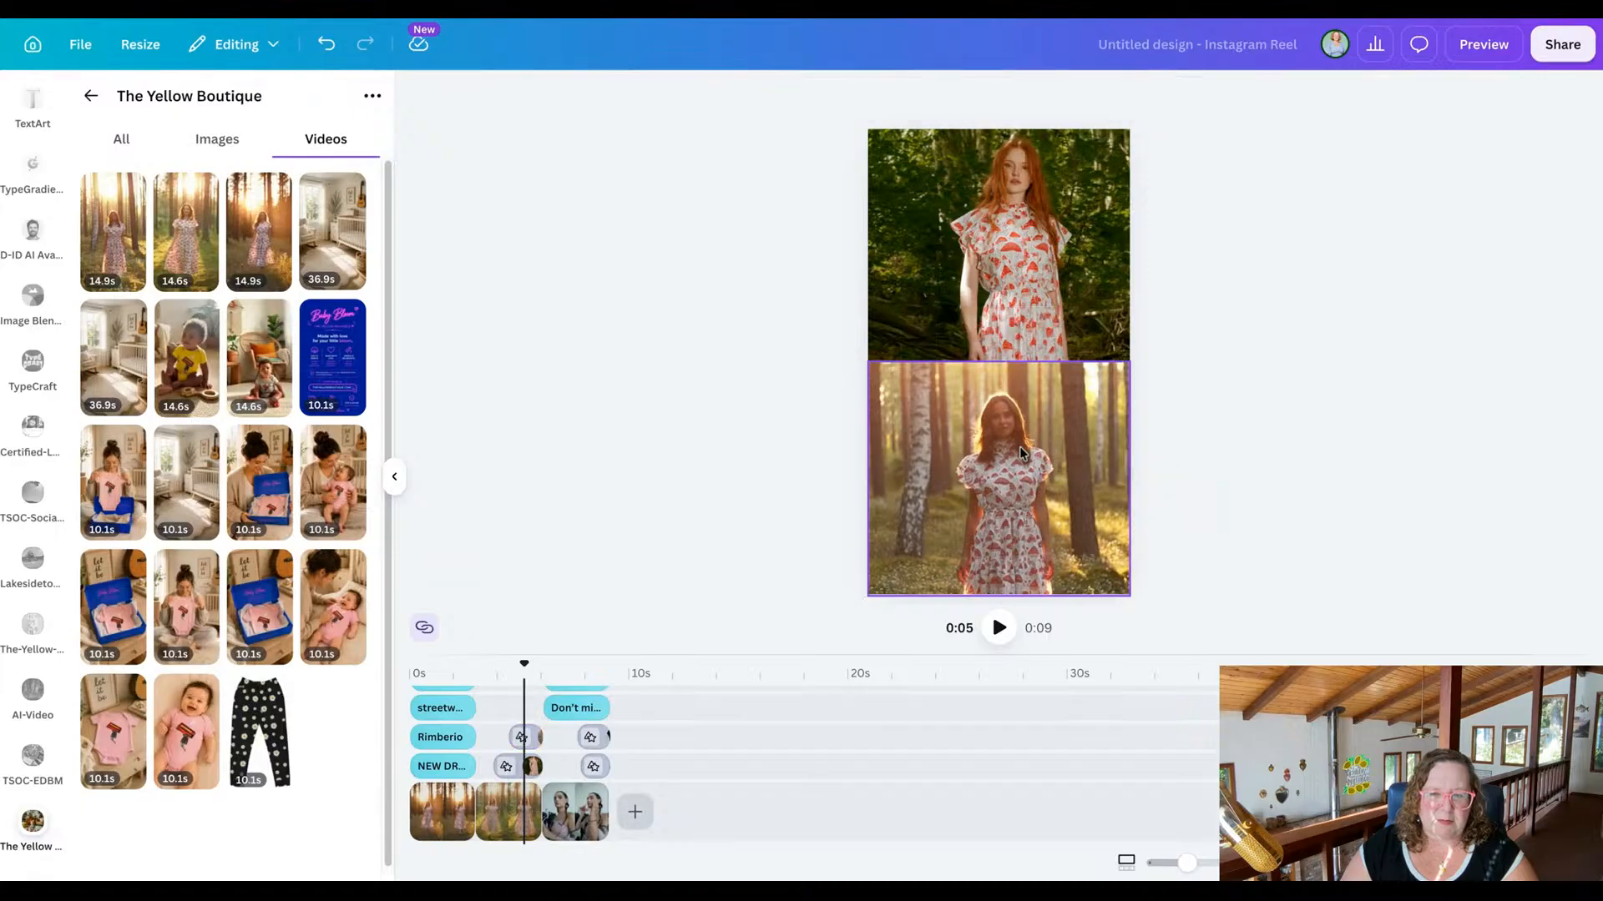
# Enlarge the timeline area and trim the second scene's lower overlay video to a 1.5s segment ending at about 11.5s of the footage.
pyautogui.click(1020, 452)
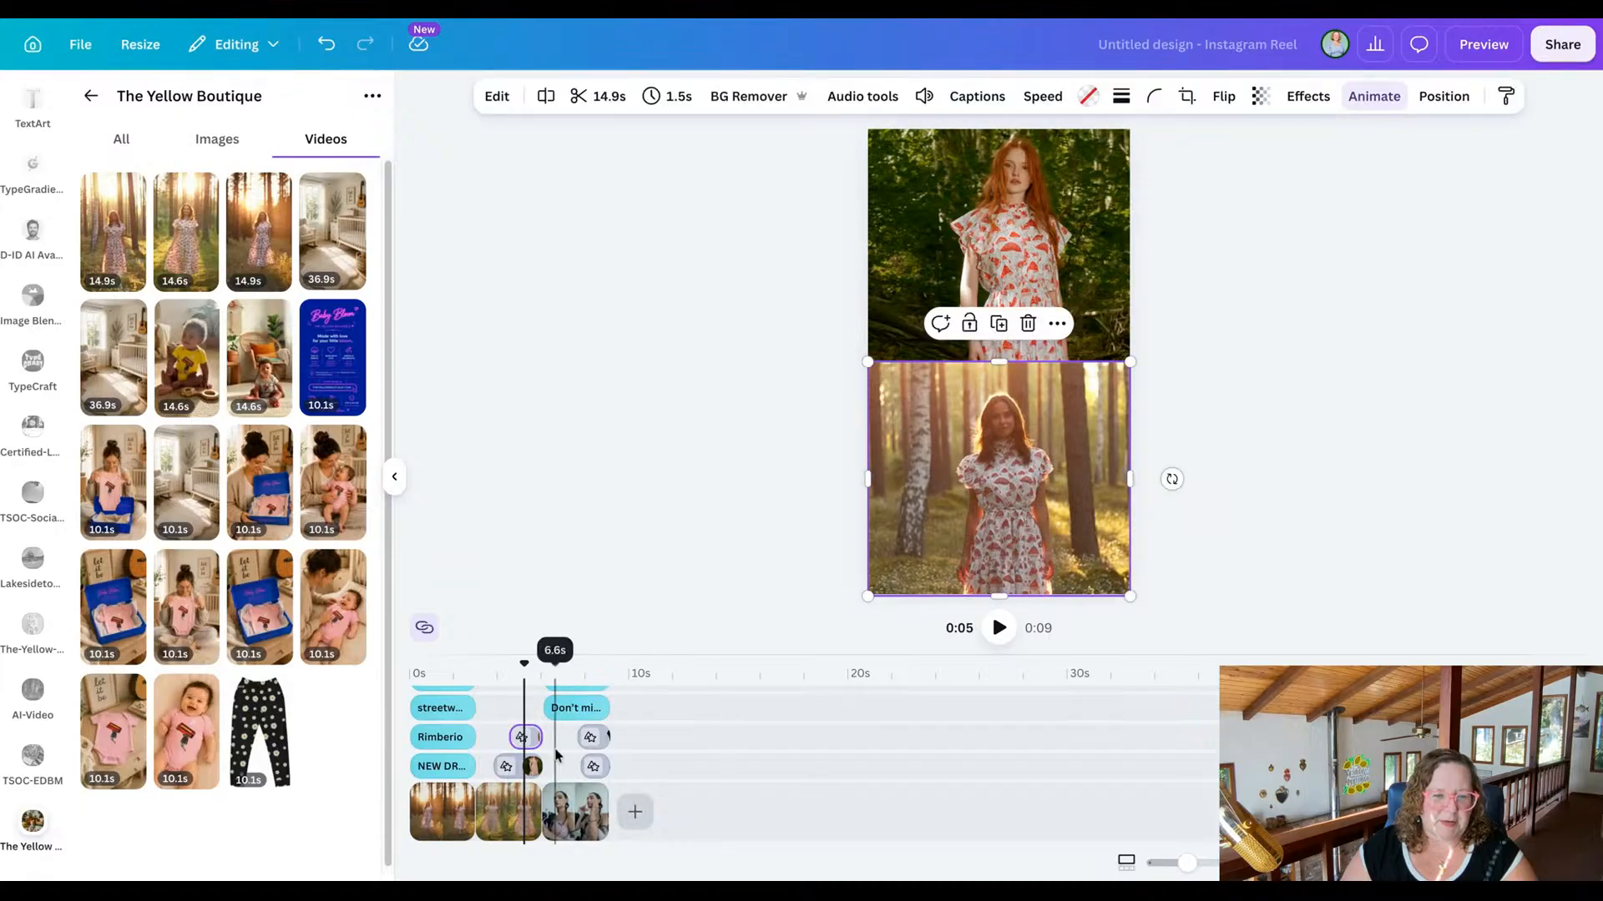
pyautogui.click(530, 740)
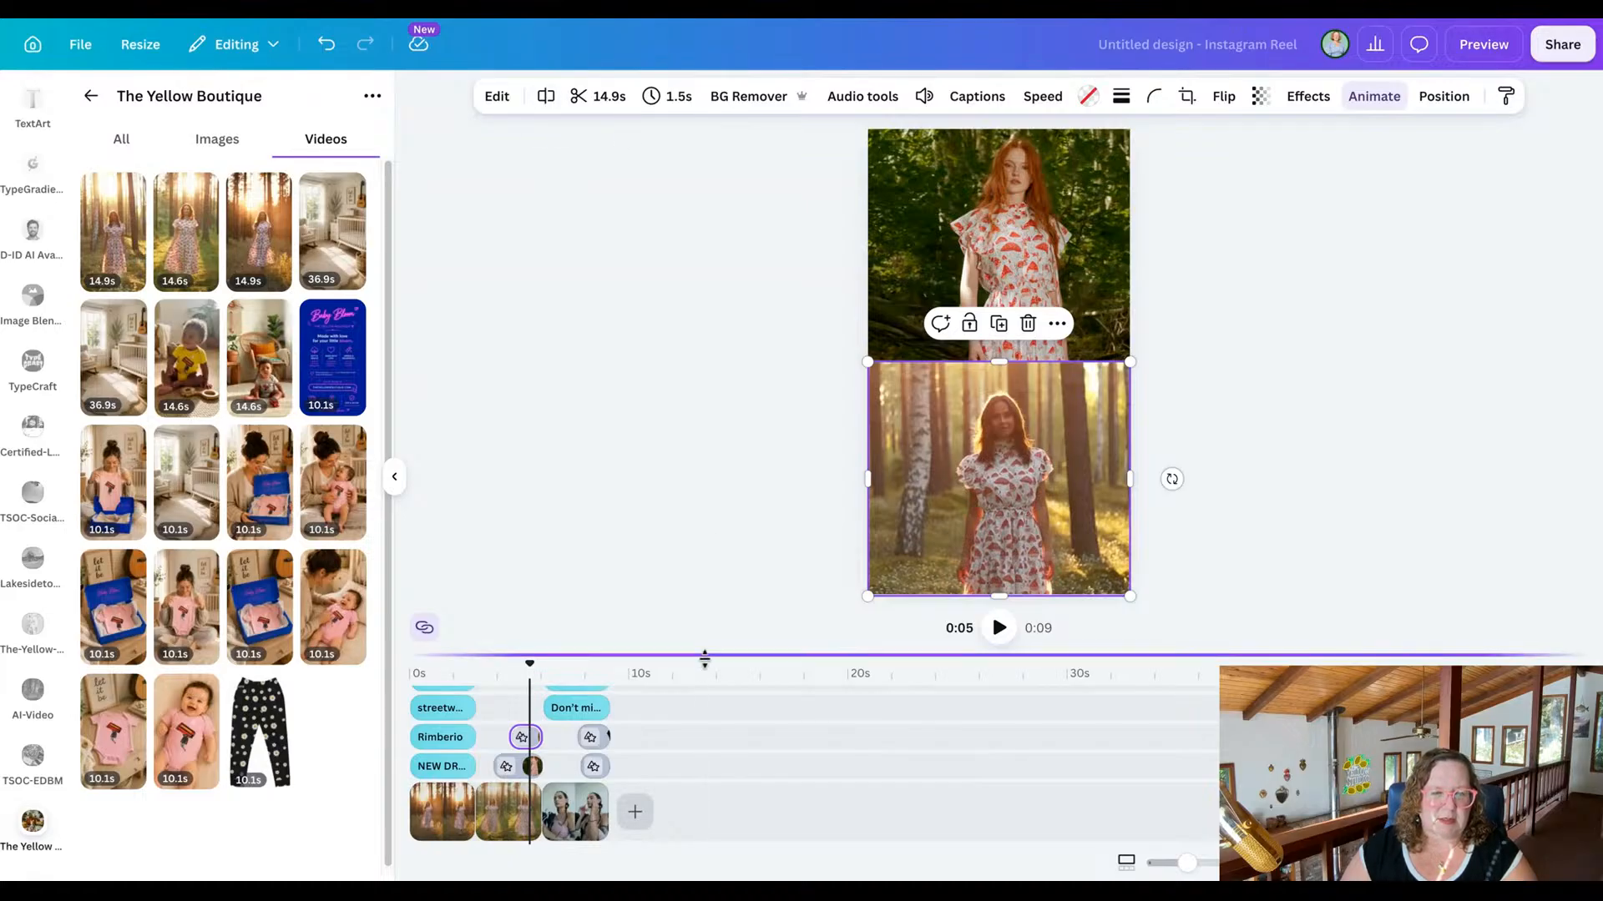
pyautogui.moveTo(704, 660); pyautogui.dragTo(705, 609)
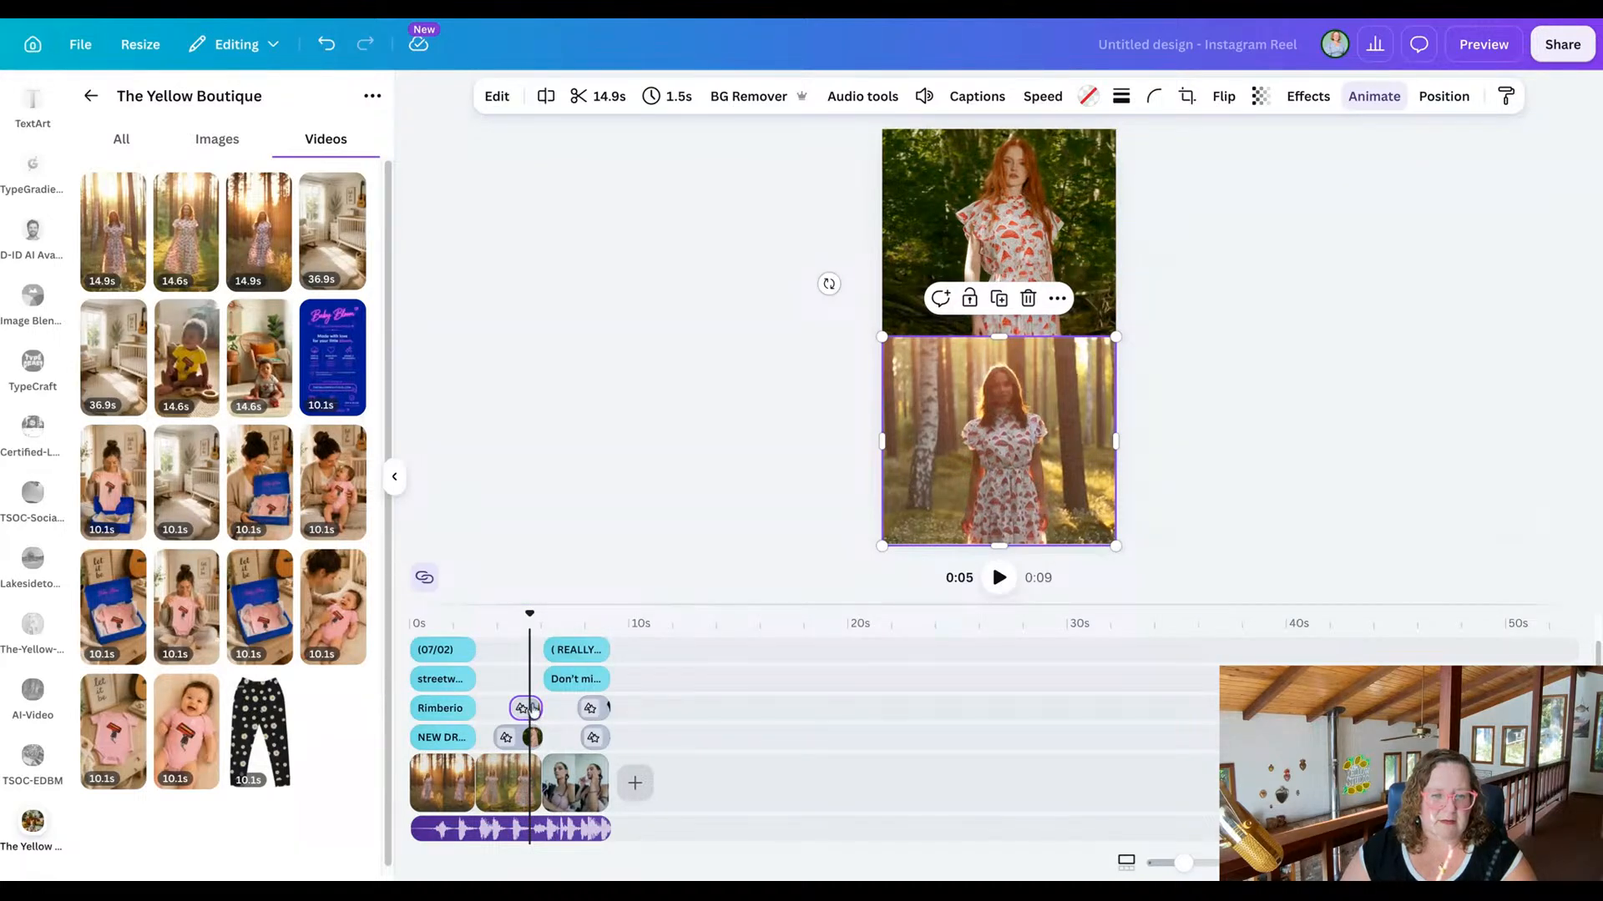
pyautogui.click(532, 707)
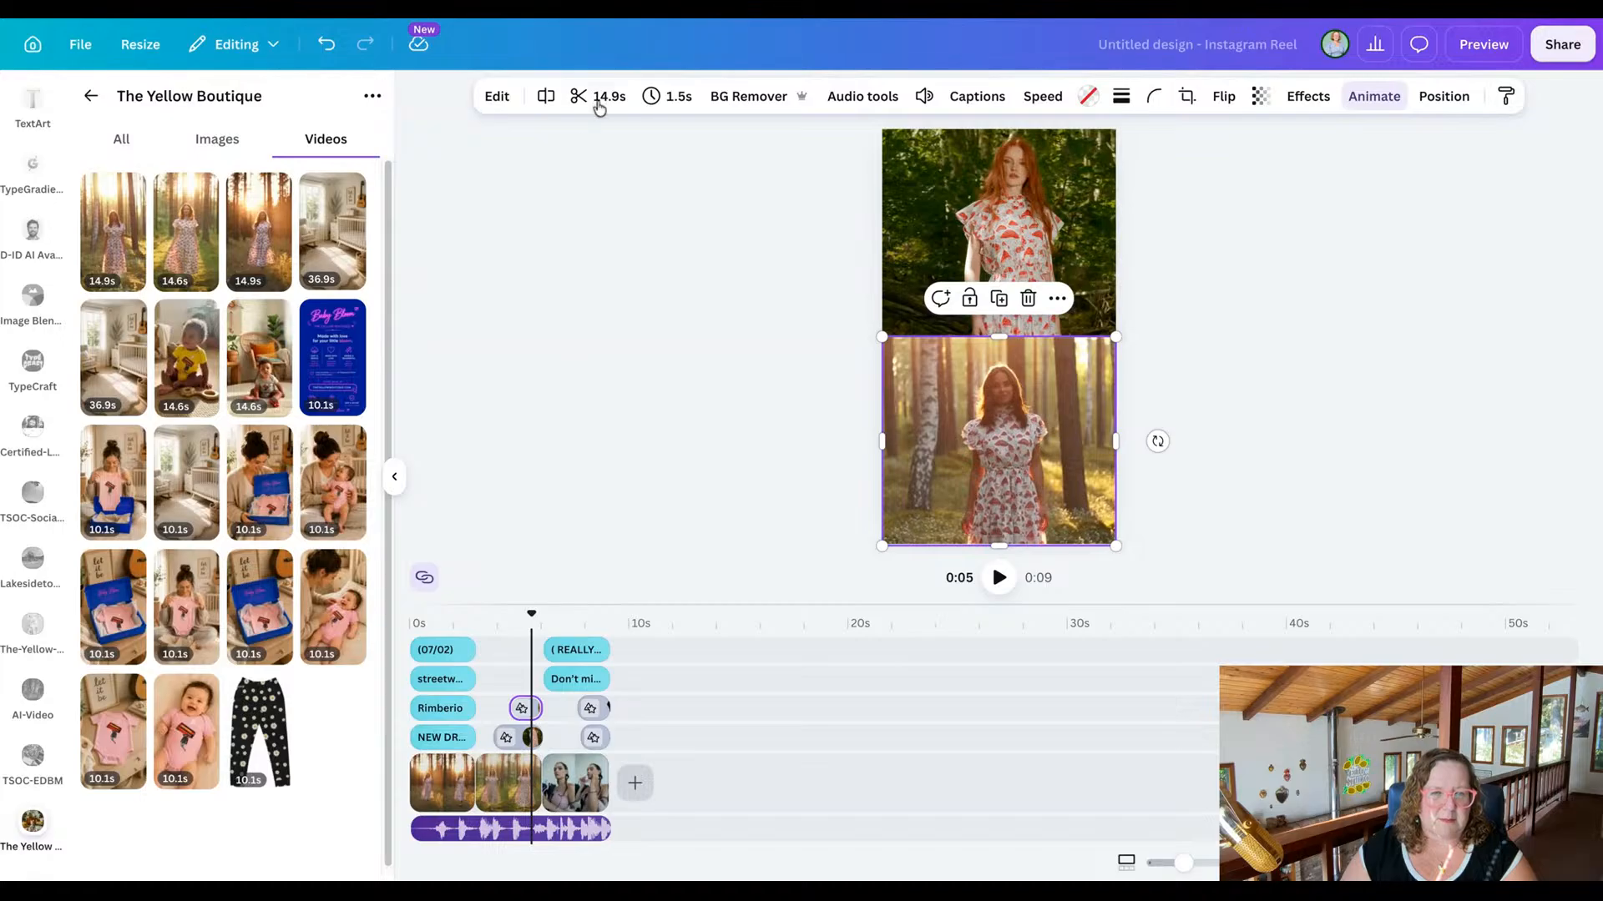
pyautogui.click(598, 102)
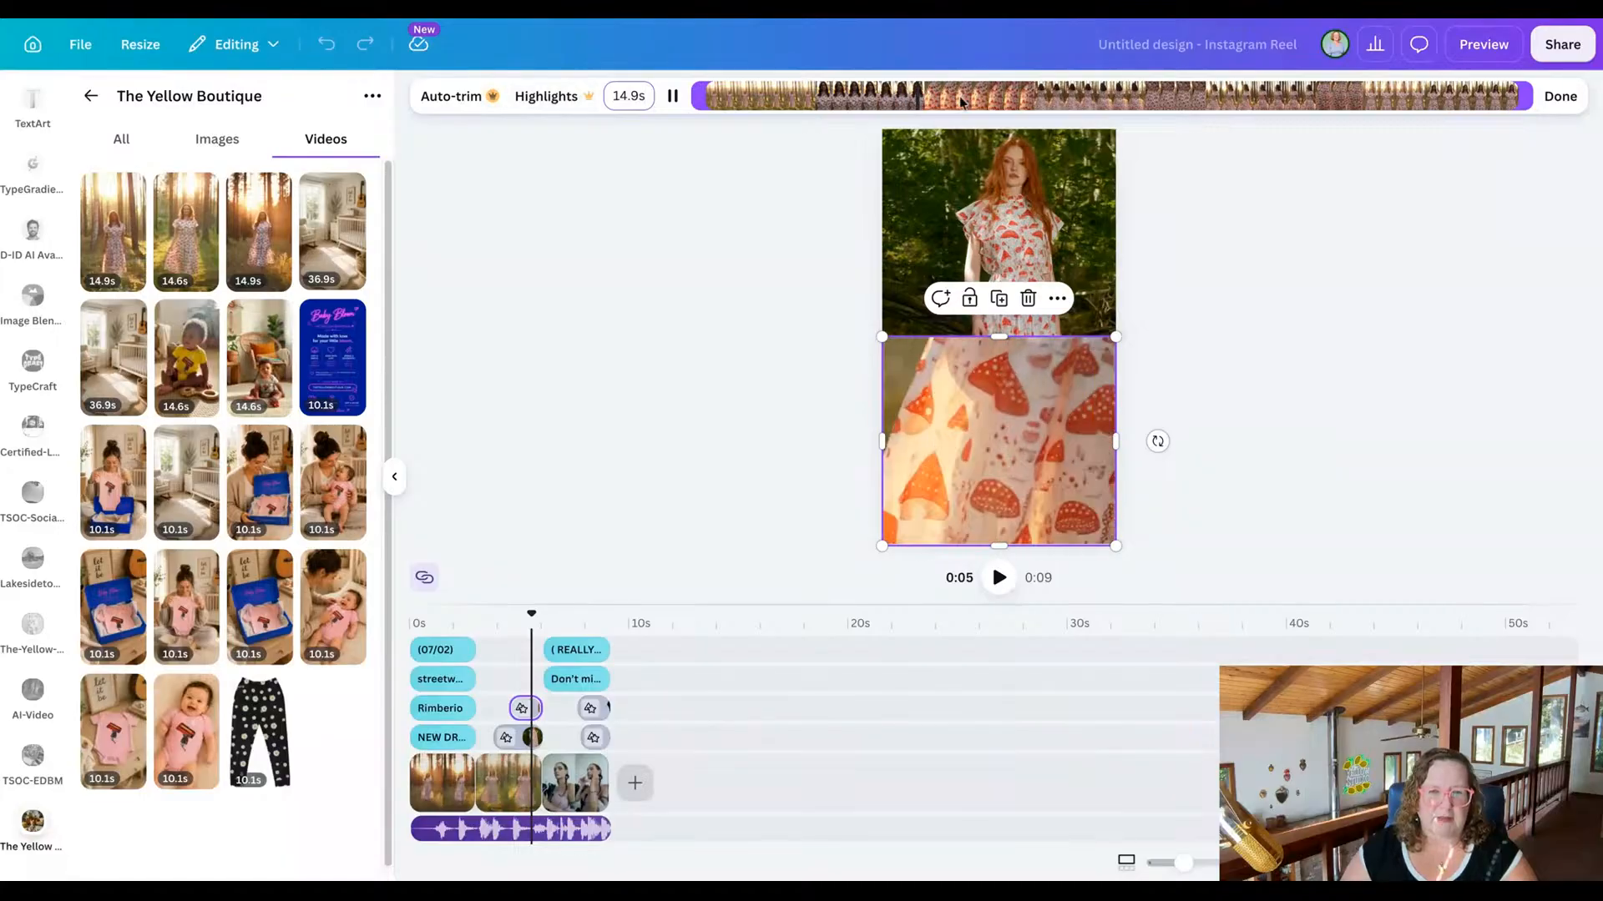
pyautogui.click(1099, 98)
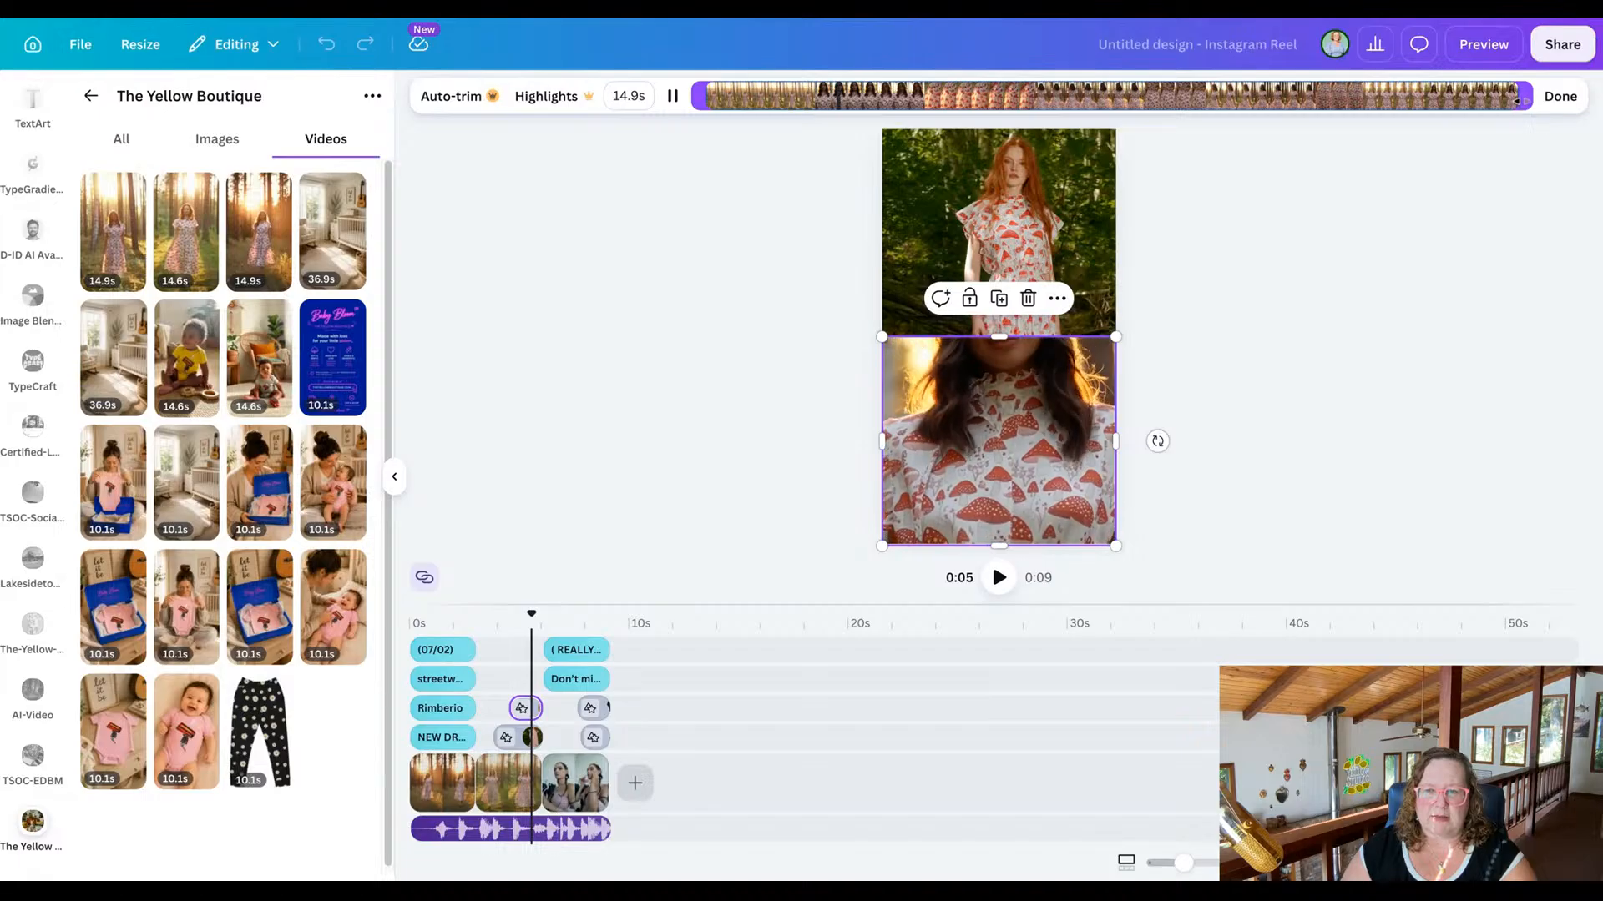
pyautogui.moveTo(1522, 98); pyautogui.dragTo(1344, 101)
pyautogui.press('space')
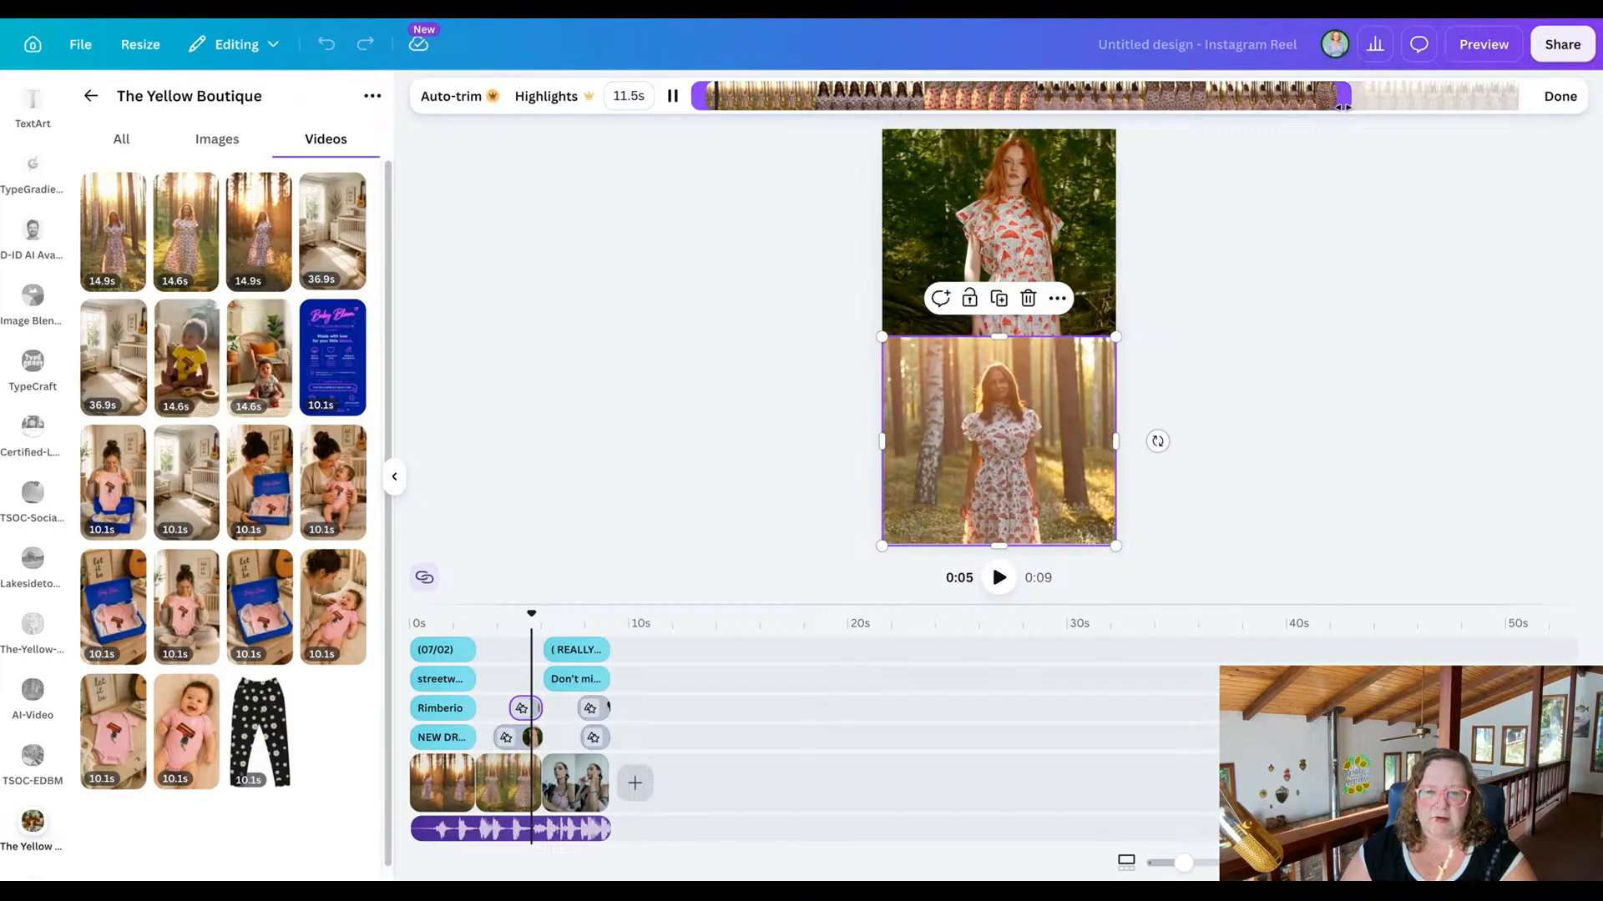
pyautogui.moveTo(699, 98); pyautogui.dragTo(1239, 97)
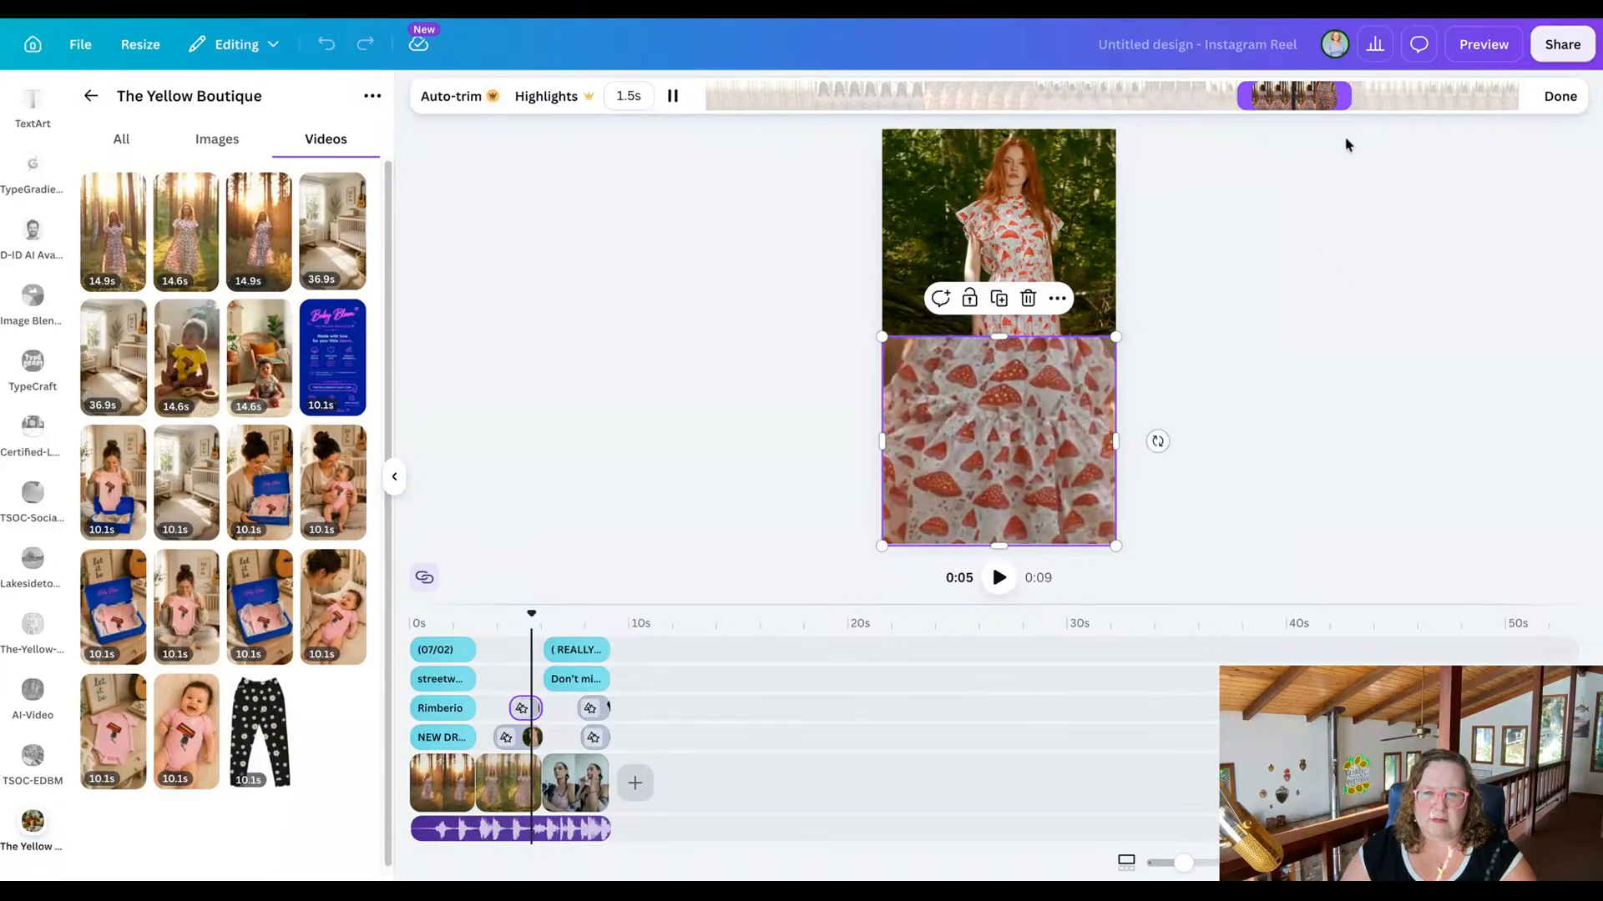
pyautogui.click(1559, 97)
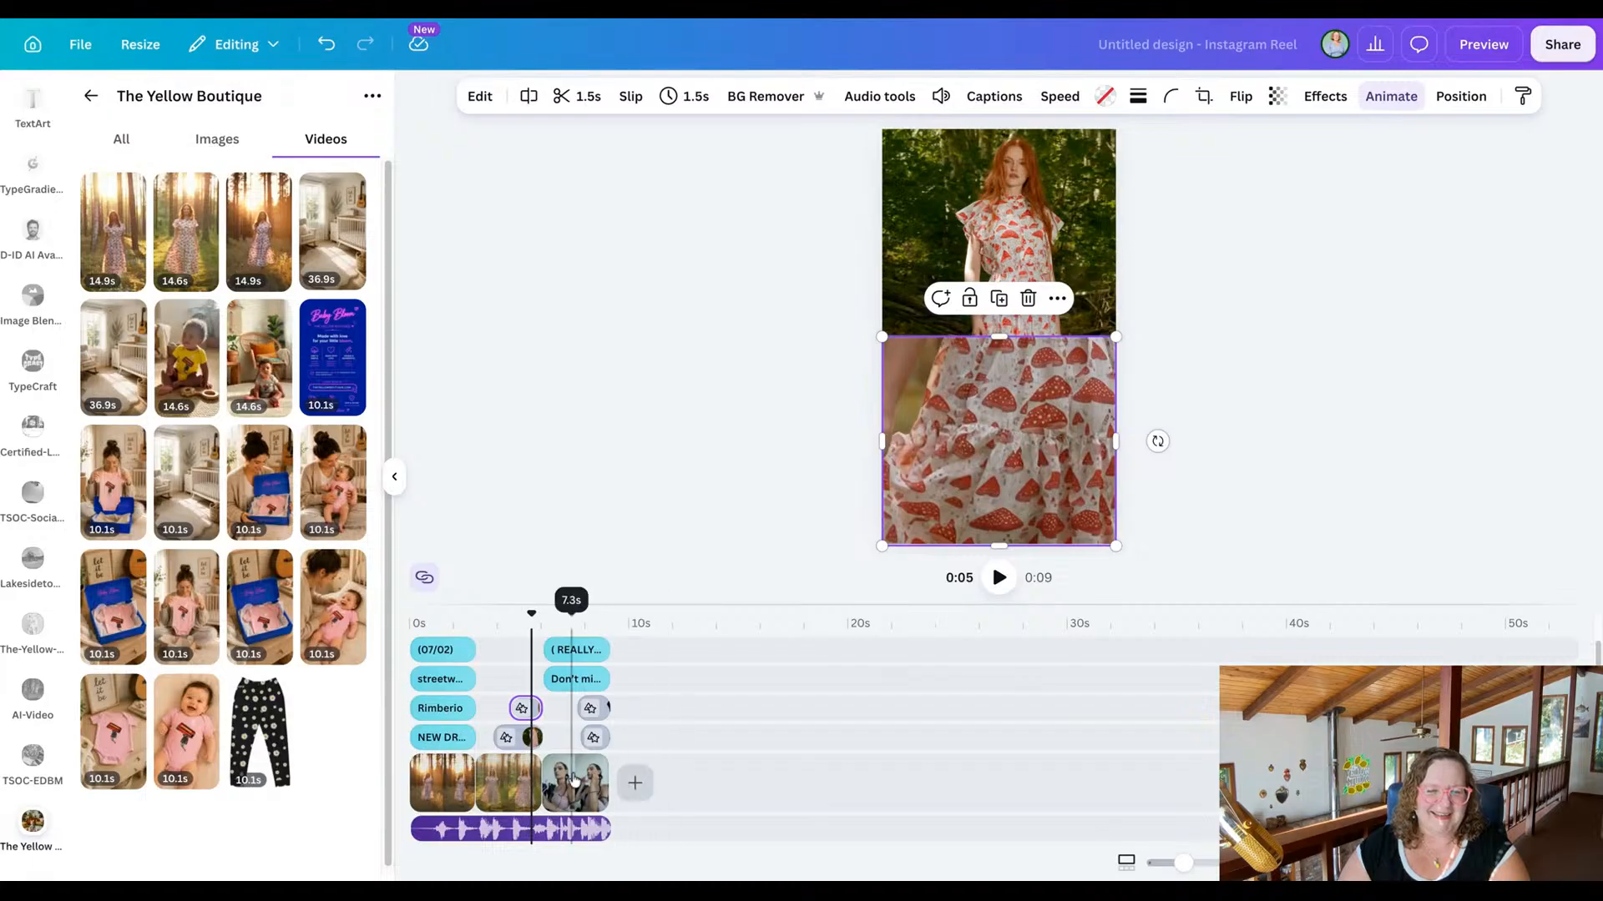
# Replace the "Don't miss out" scene's background clip with the 14.9s birch forest dress video, and preview the reel from the start.
pyautogui.click(573, 783)
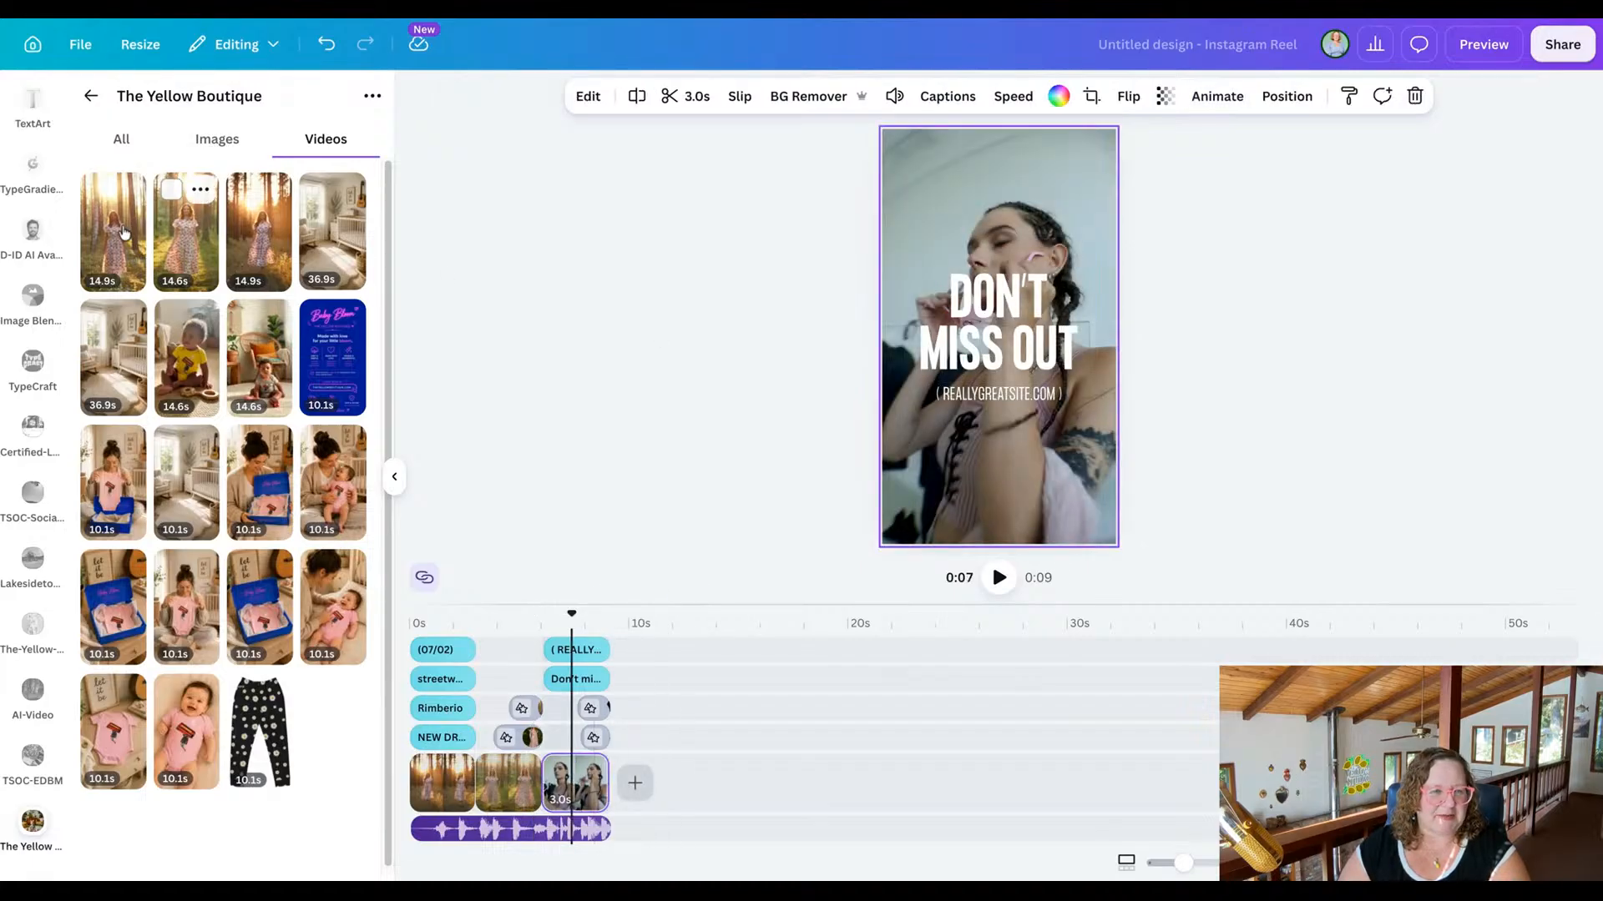
pyautogui.moveTo(114, 243); pyautogui.dragTo(881, 237)
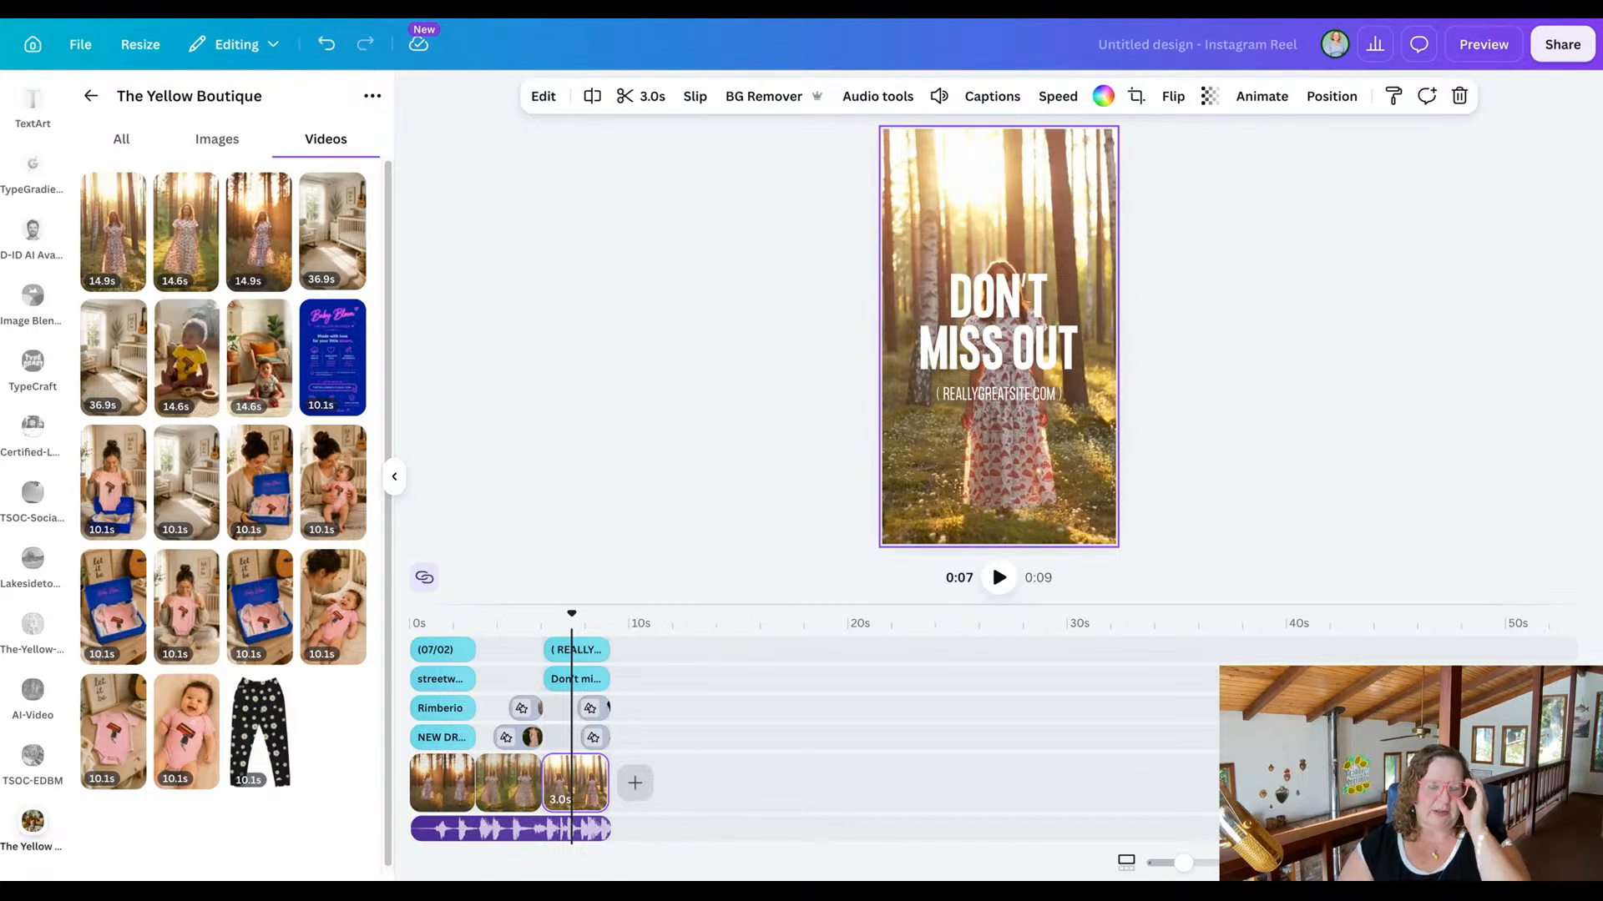
pyautogui.moveTo(569, 614); pyautogui.dragTo(398, 612)
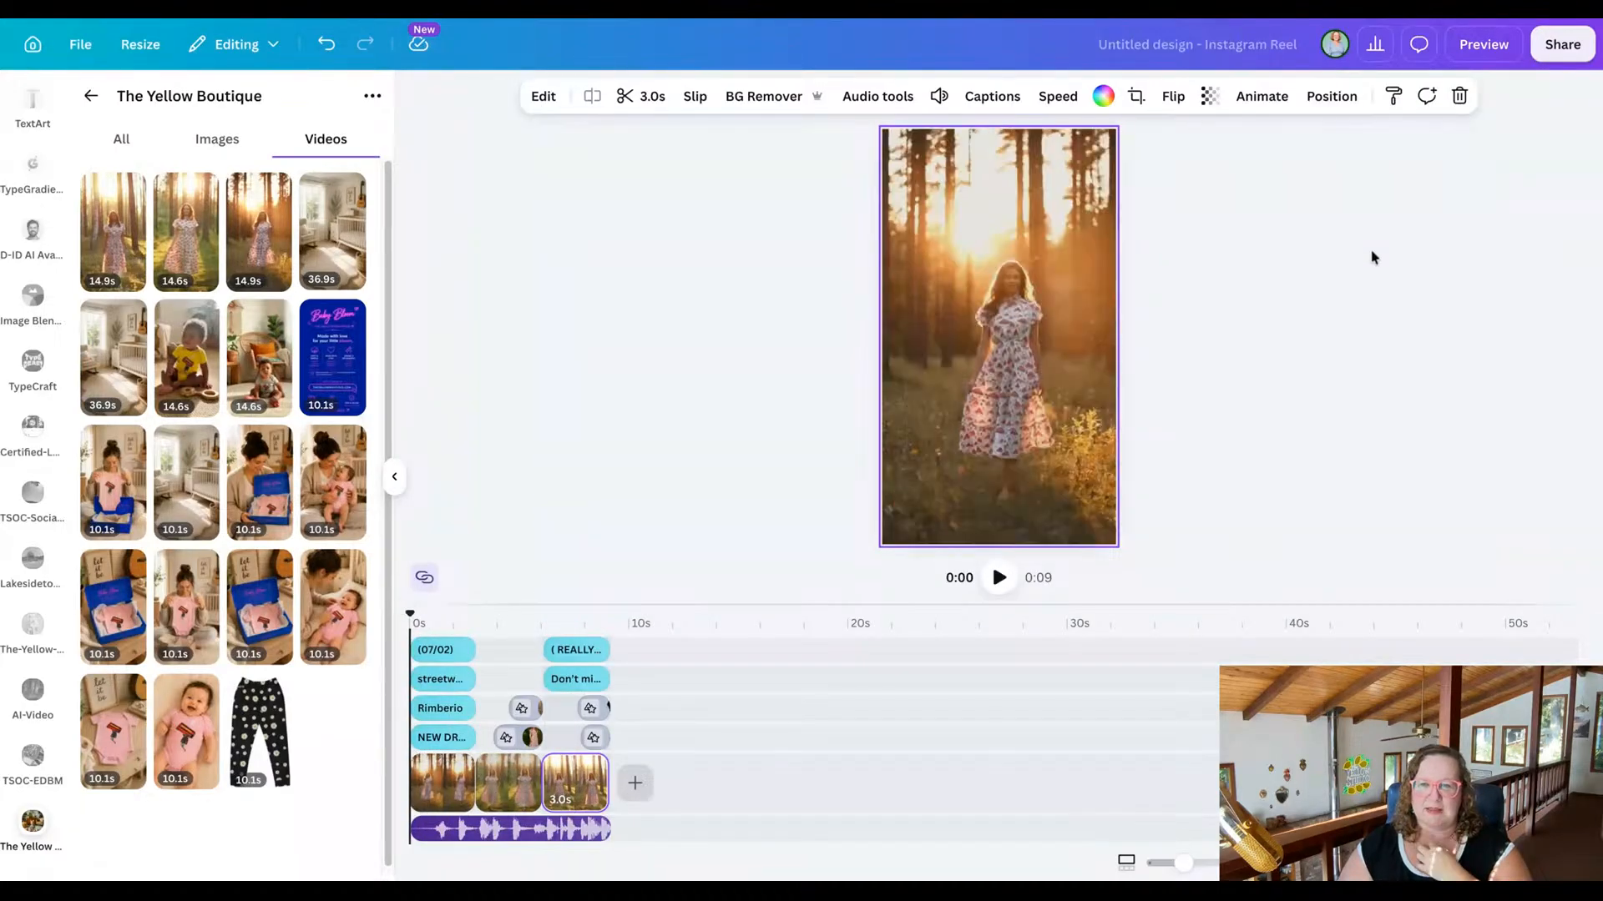
pyautogui.click(1484, 47)
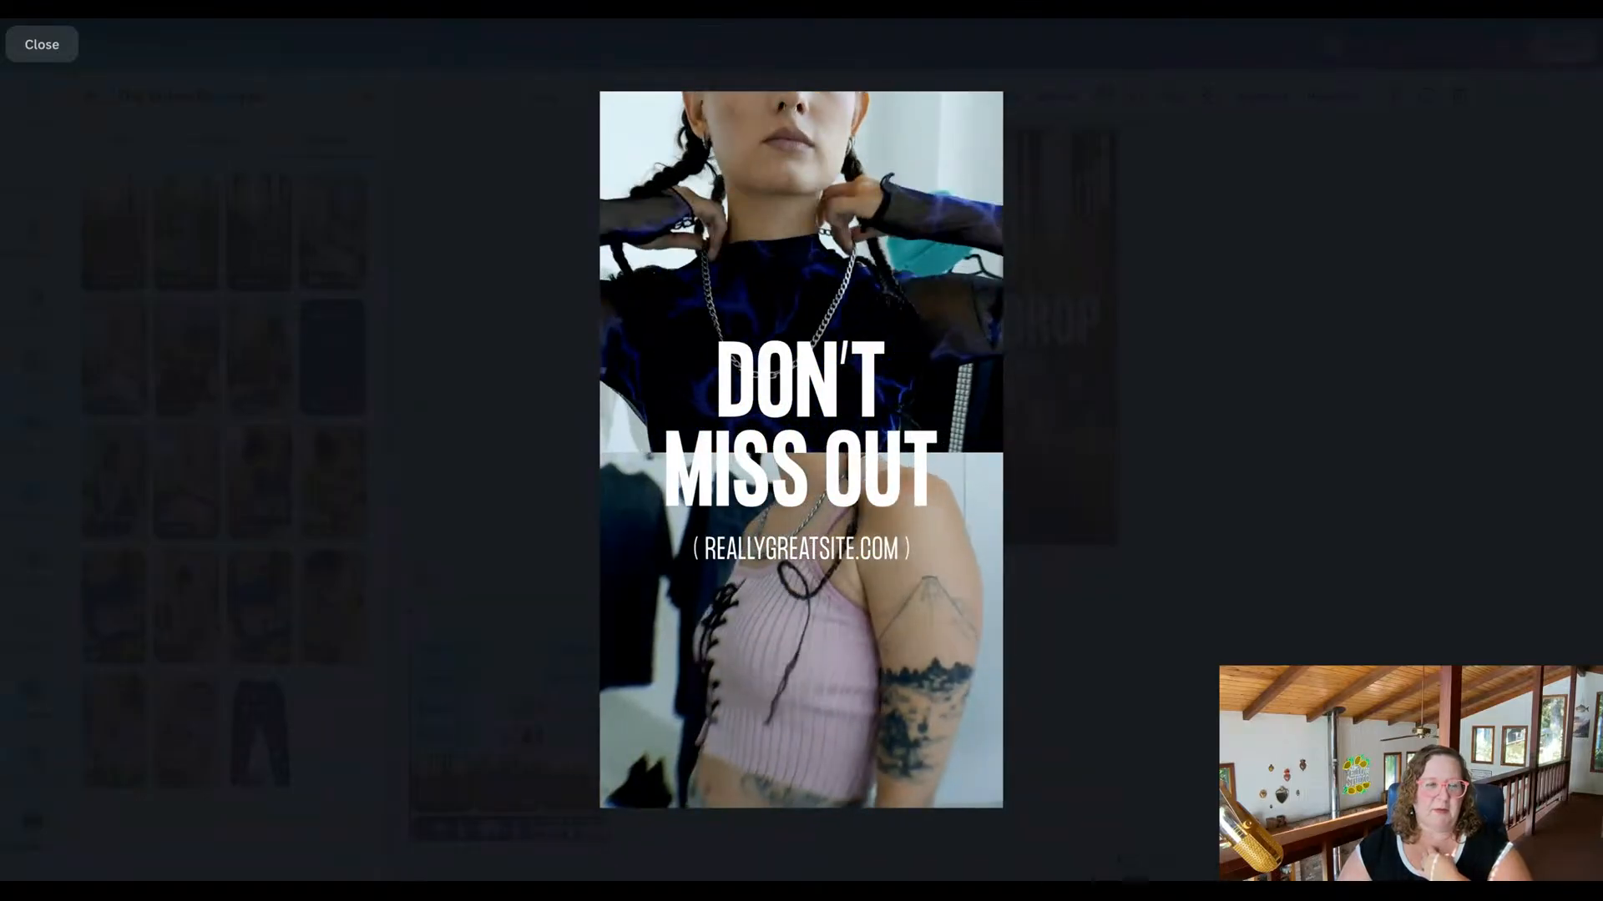
pyautogui.click(54, 46)
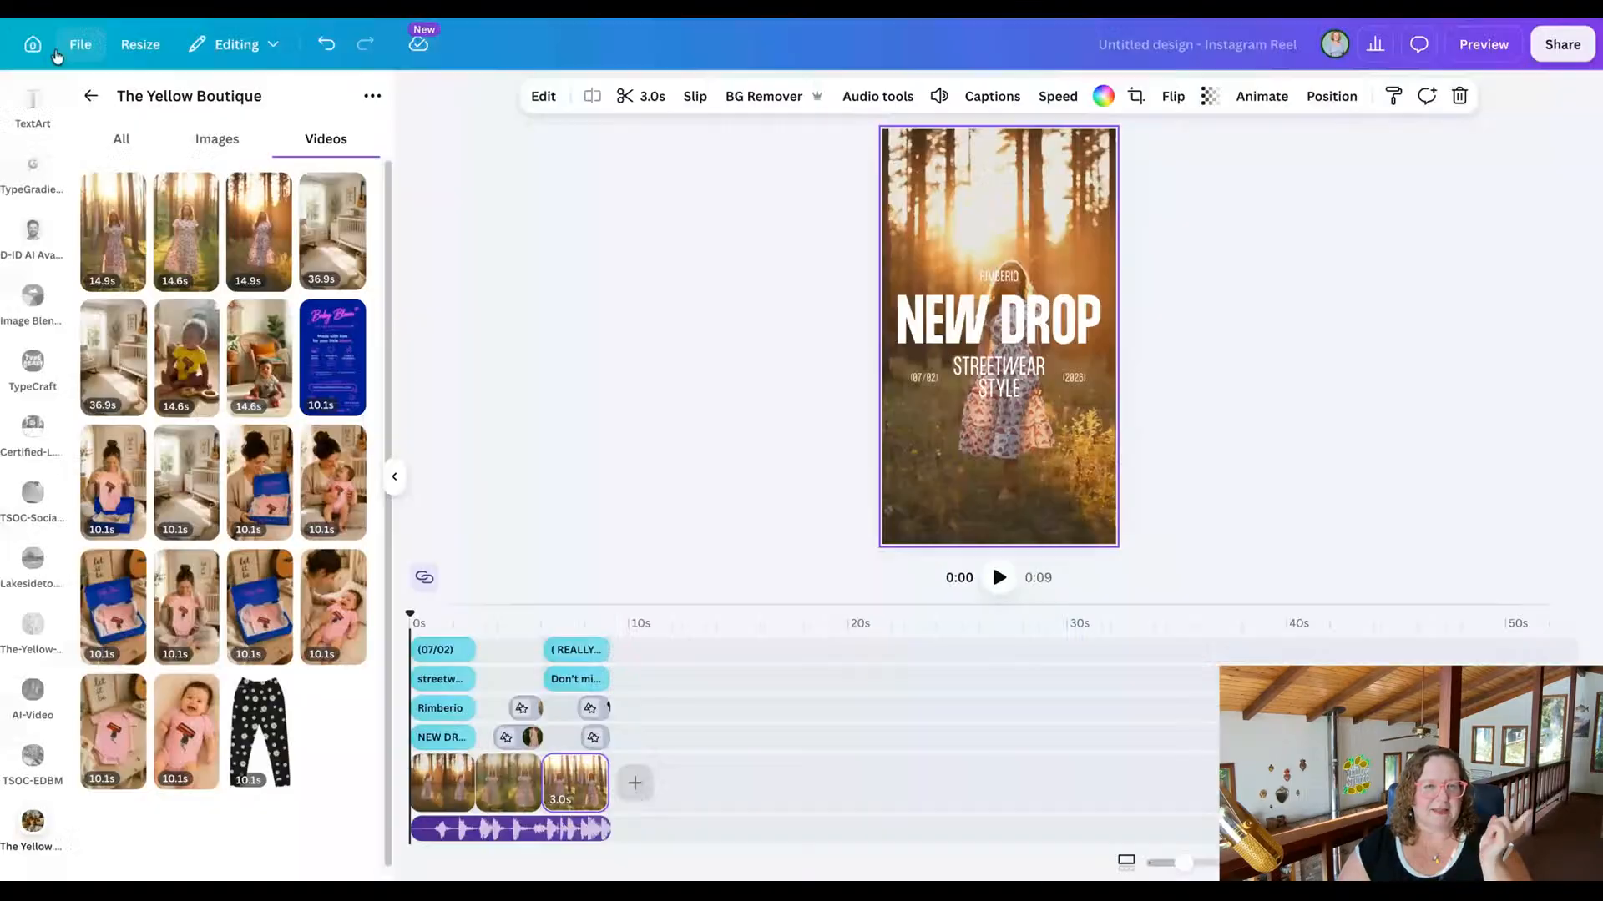
# Replace the final scene's upper overlay clip with the photo of the red-haired model standing among red mushrooms.
pyautogui.click(598, 737)
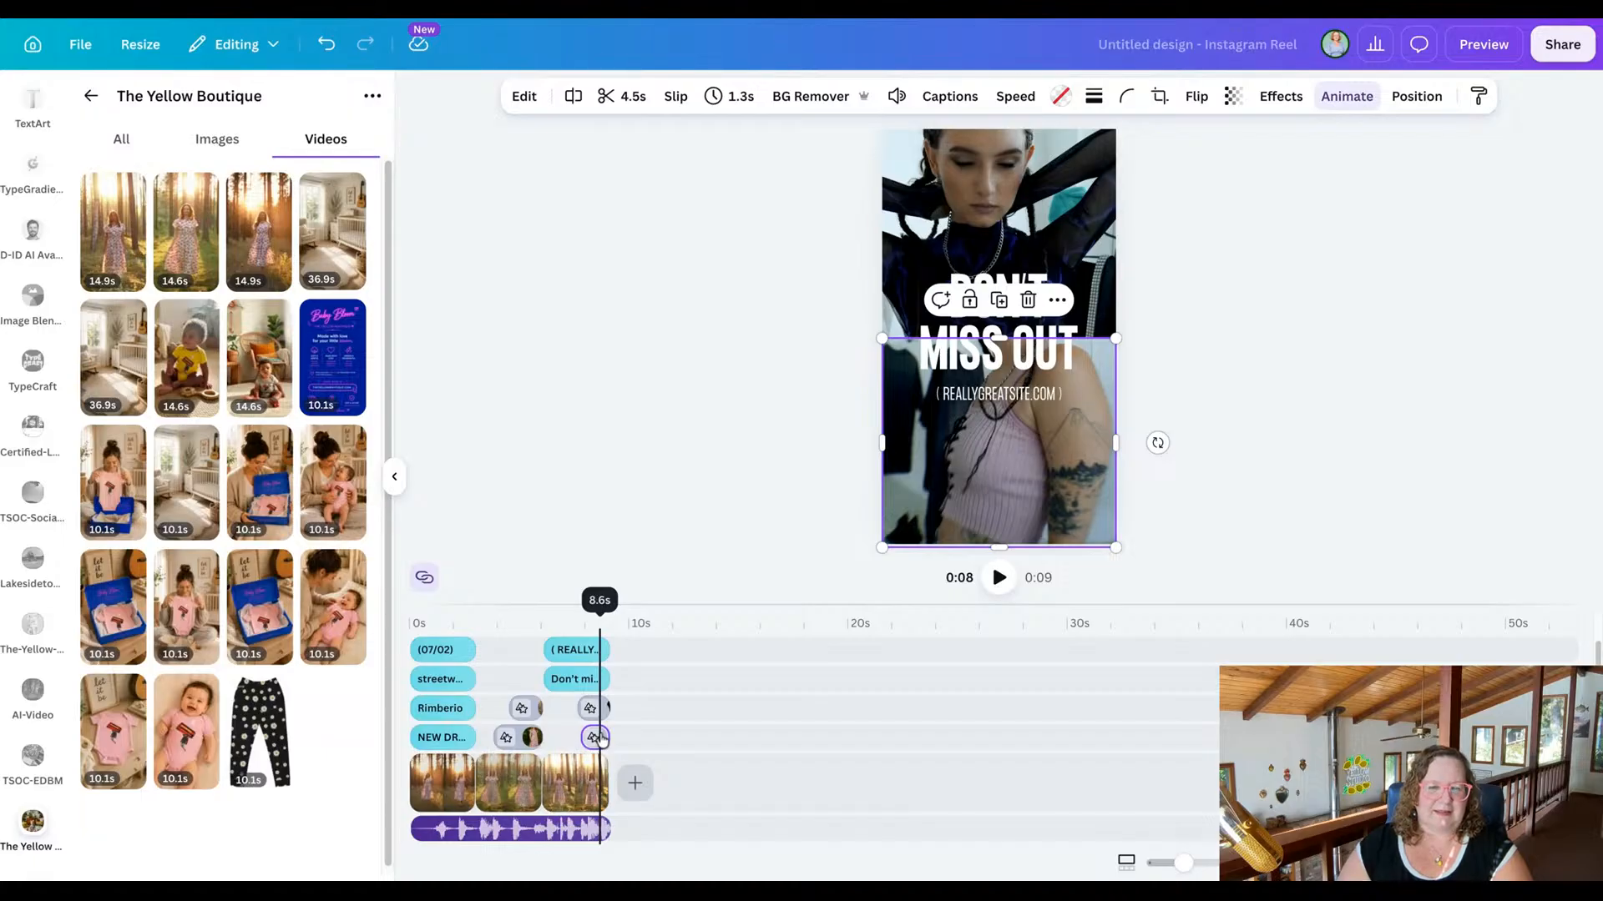
pyautogui.click(602, 708)
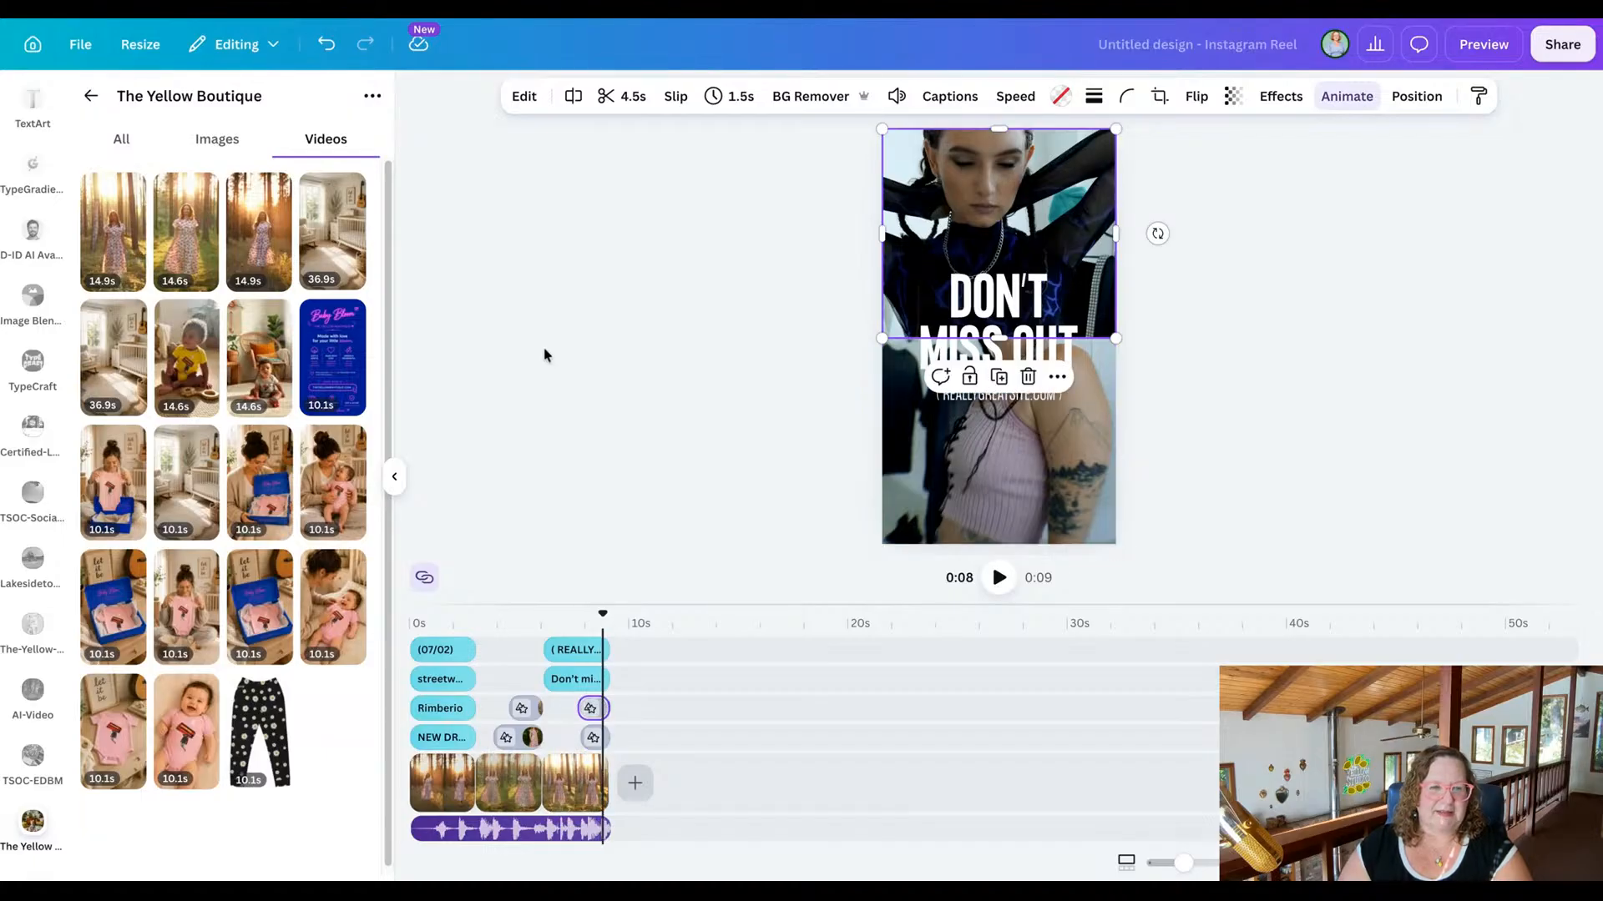
pyautogui.click(217, 144)
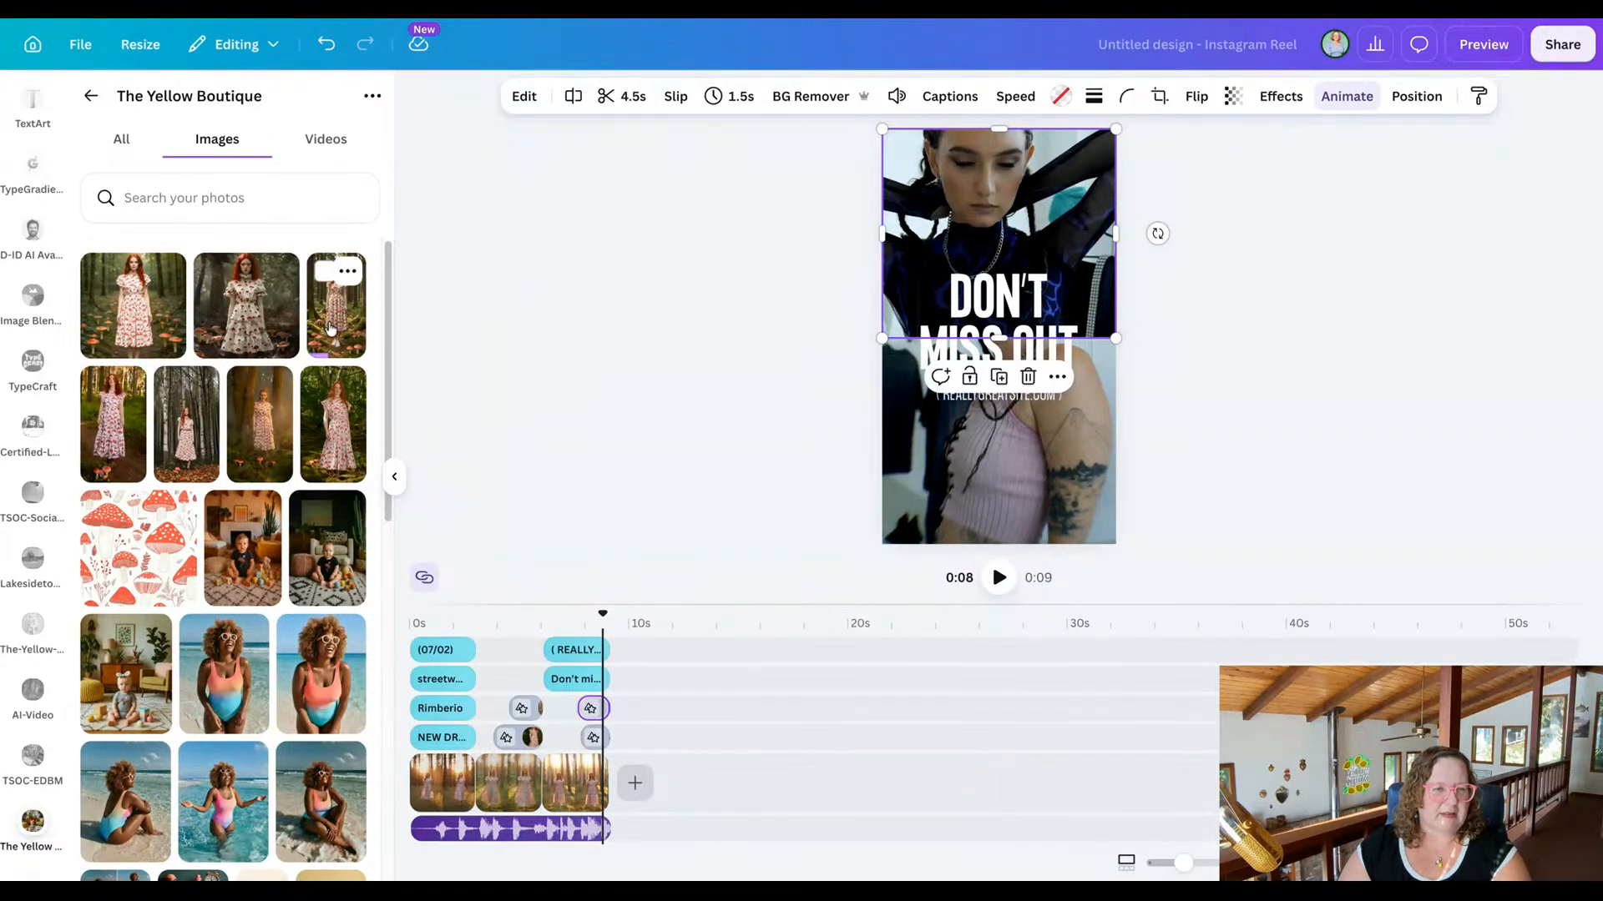
pyautogui.click(140, 324)
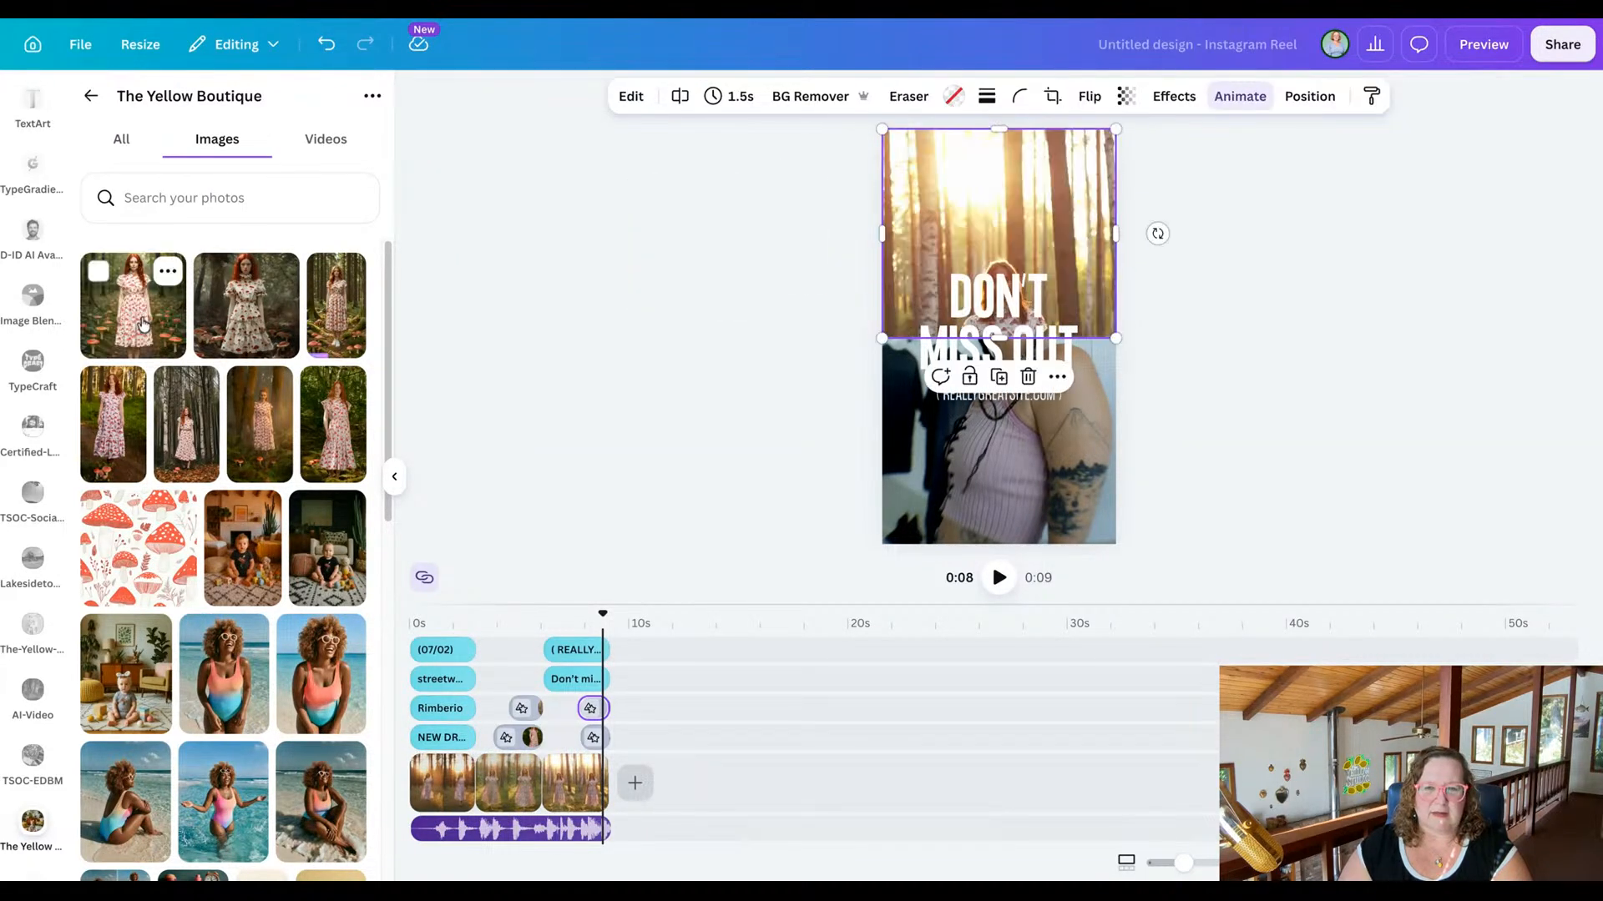
pyautogui.click(142, 324)
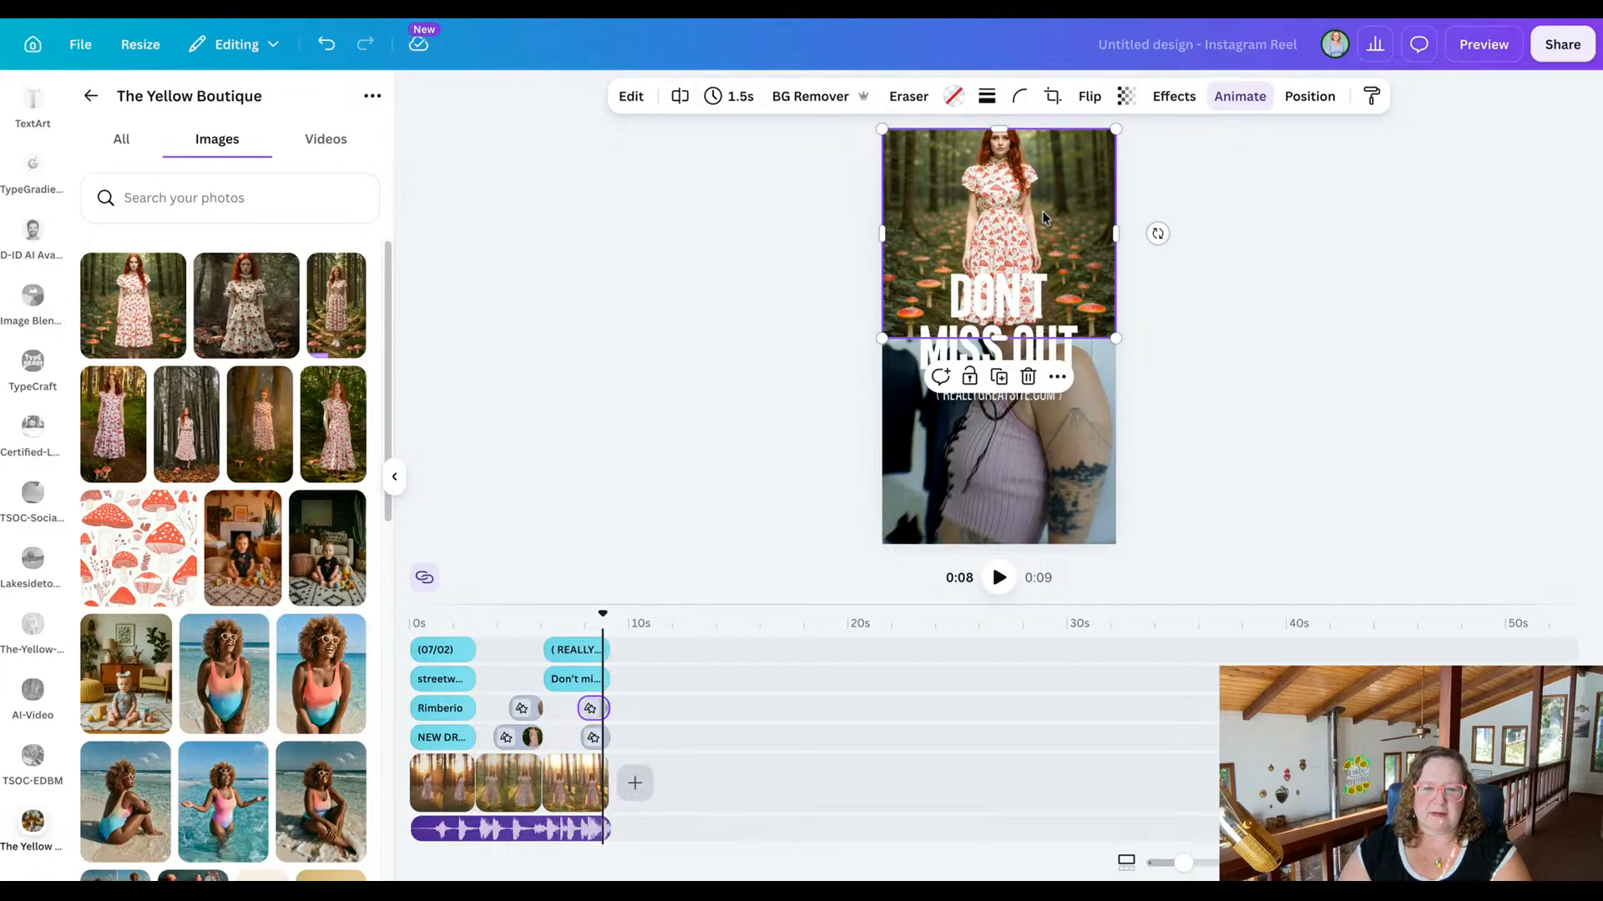
pyautogui.click(691, 347)
# Try two different woodland photos of the mushroom-print dress in the final scene's lower overlay.
pyautogui.click(949, 478)
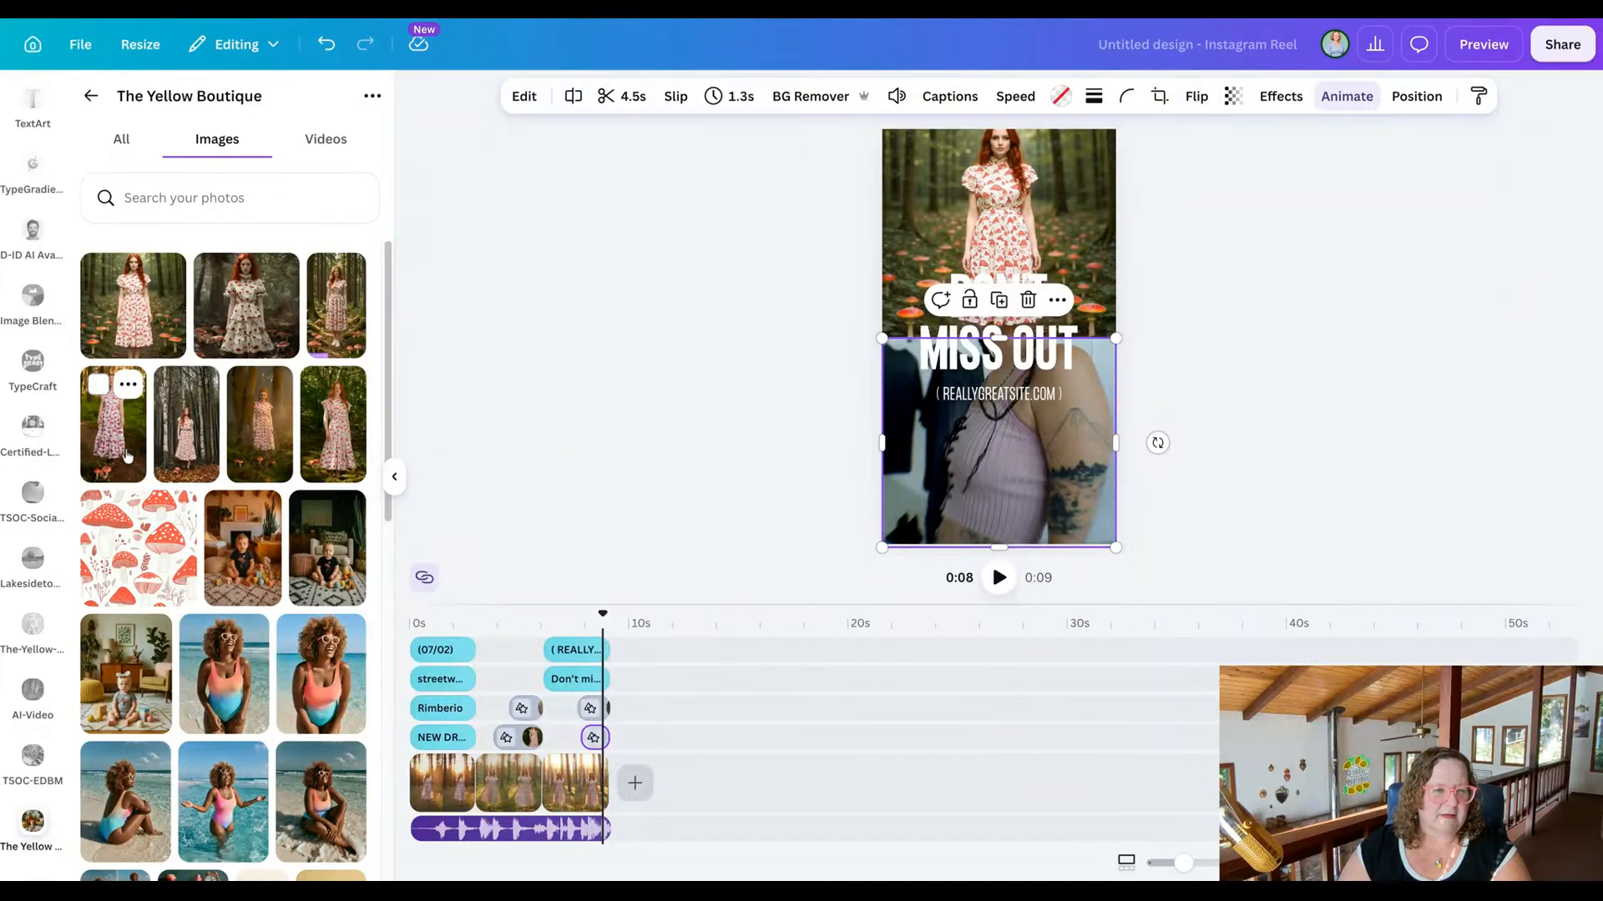
pyautogui.moveTo(127, 455)
pyautogui.mouseDown()
pyautogui.moveTo(709, 426)
pyautogui.moveTo(919, 434)
pyautogui.mouseUp()
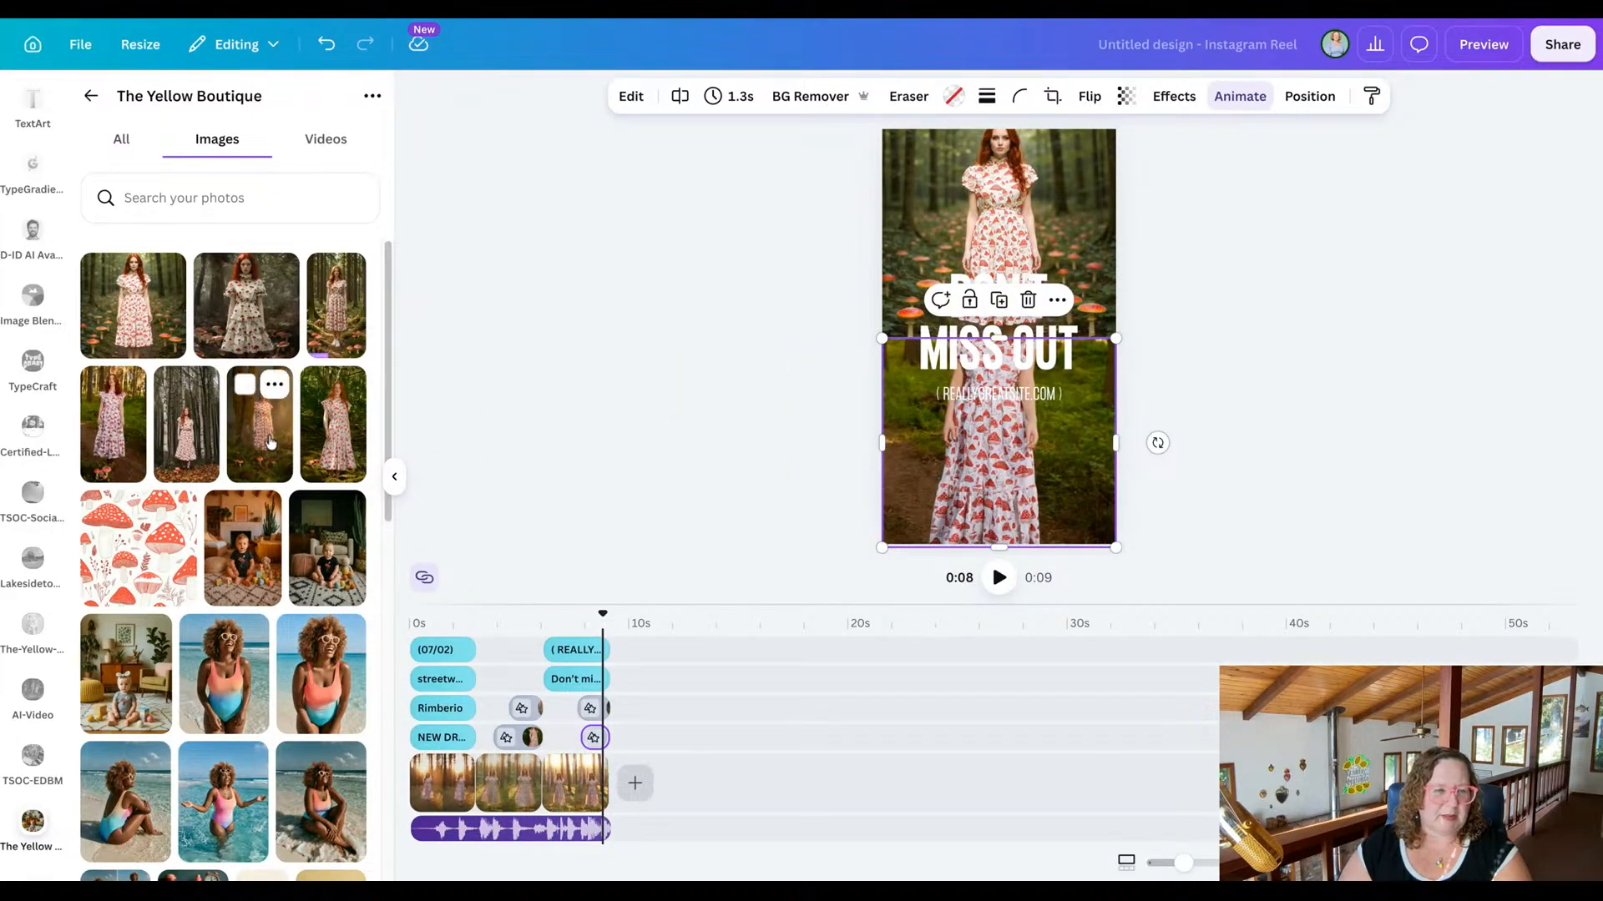
pyautogui.moveTo(271, 443); pyautogui.dragTo(998, 442)
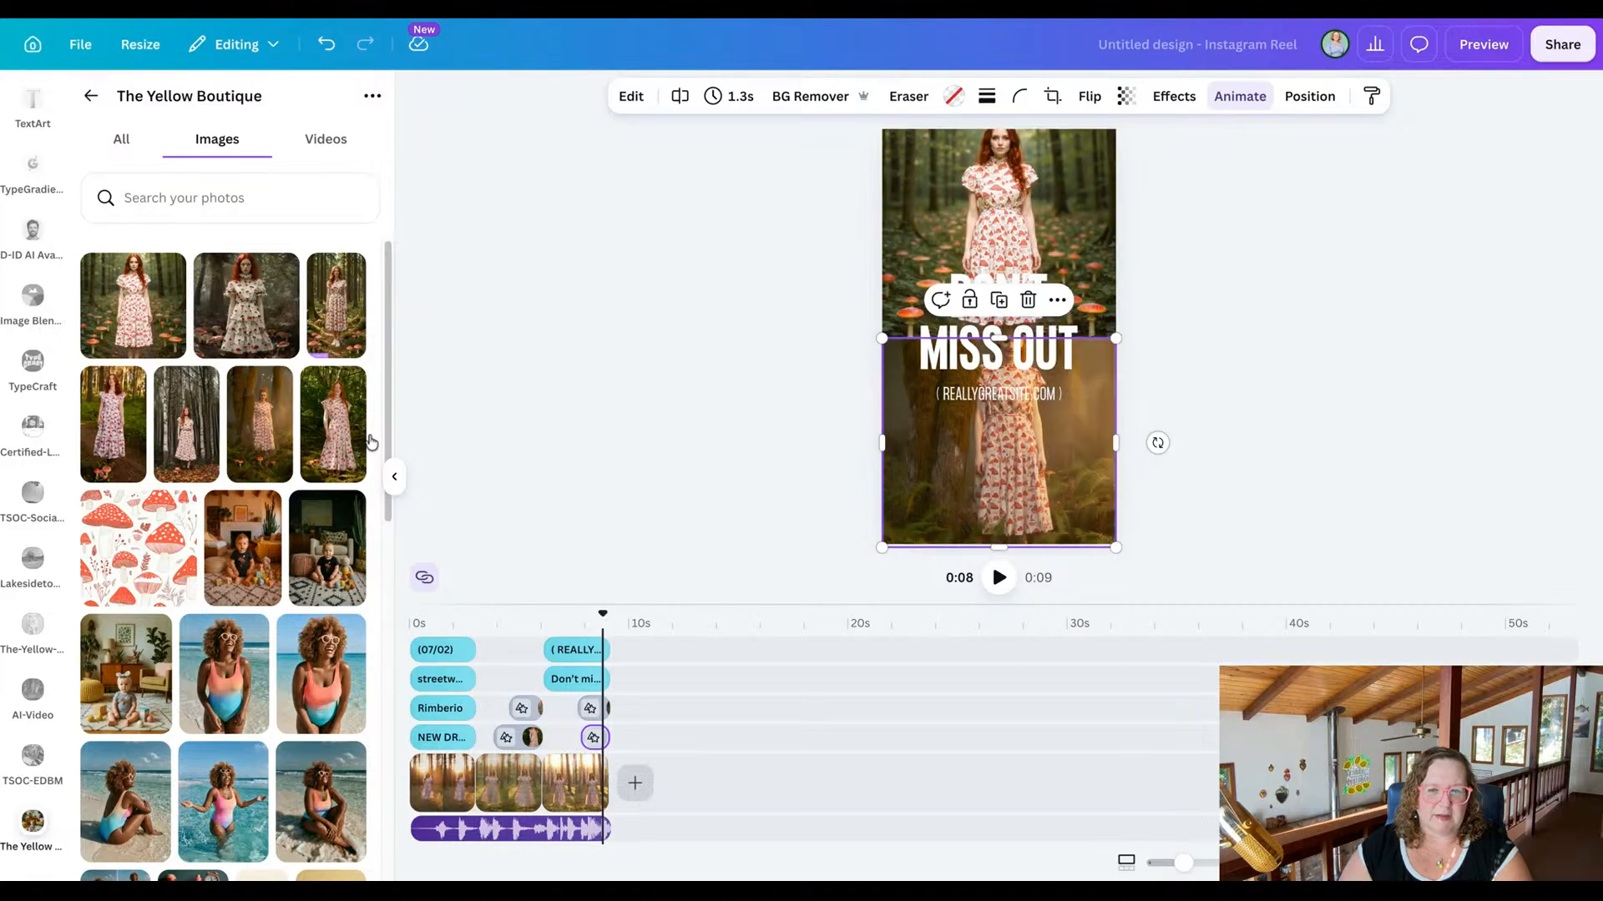
# Fill the final scene's lower overlay with the backlit sunset 14.9s dress video, and reposition its crop to include the model's head.
pyautogui.click(318, 149)
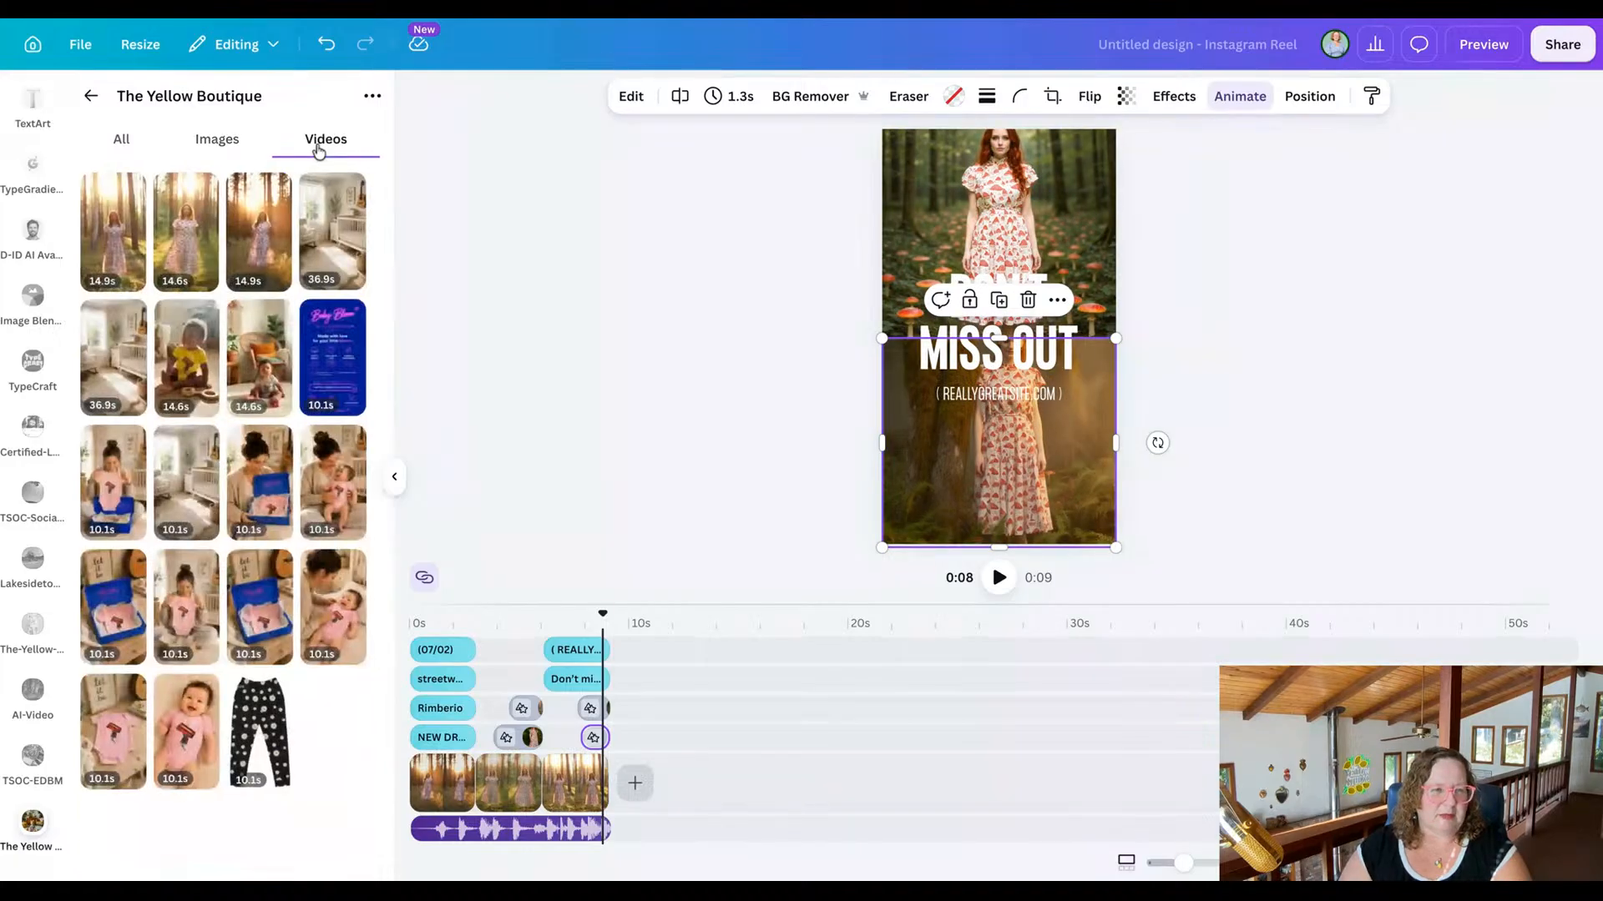
pyautogui.moveTo(260, 234); pyautogui.dragTo(270, 243)
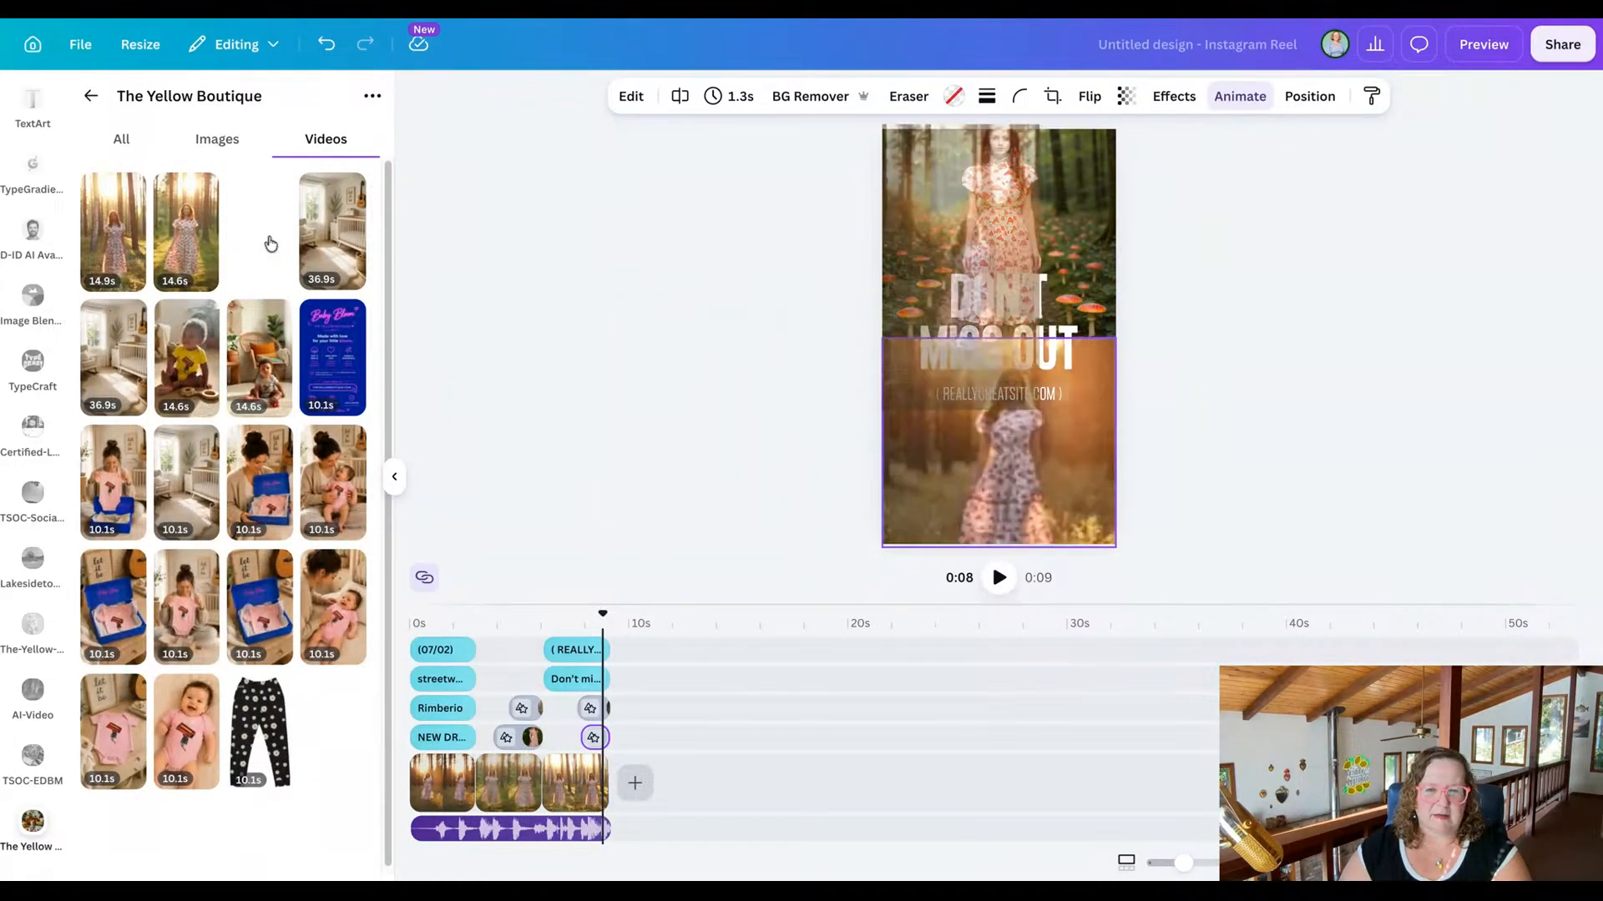
pyautogui.doubleClick(928, 451)
pyautogui.moveTo(928, 450); pyautogui.dragTo(929, 549)
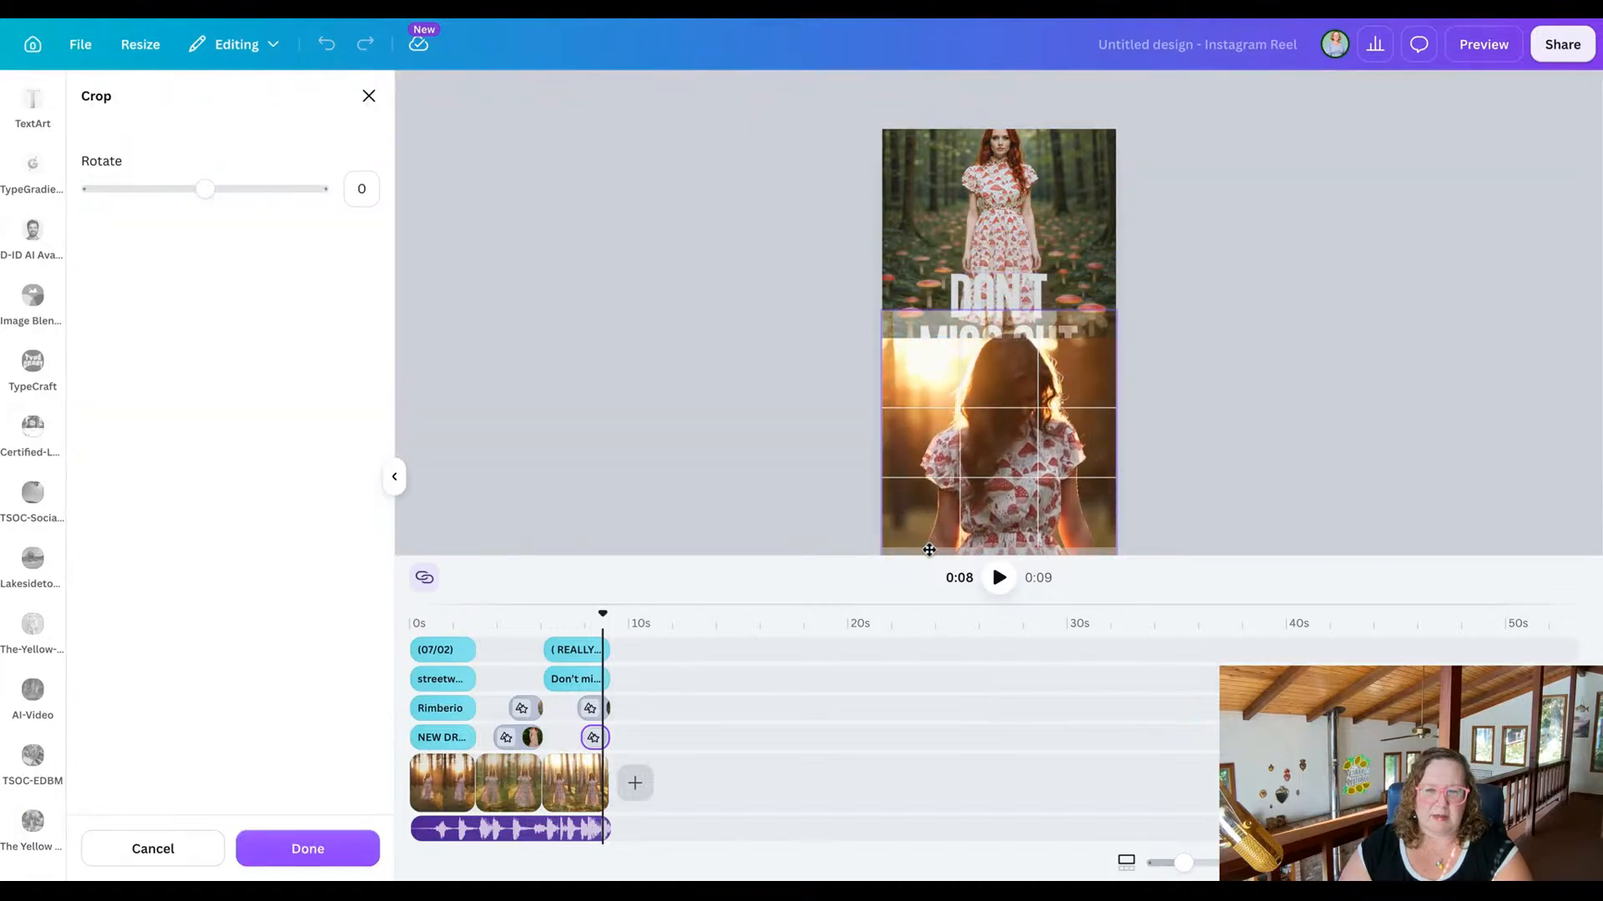
pyautogui.click(649, 367)
pyautogui.click(652, 369)
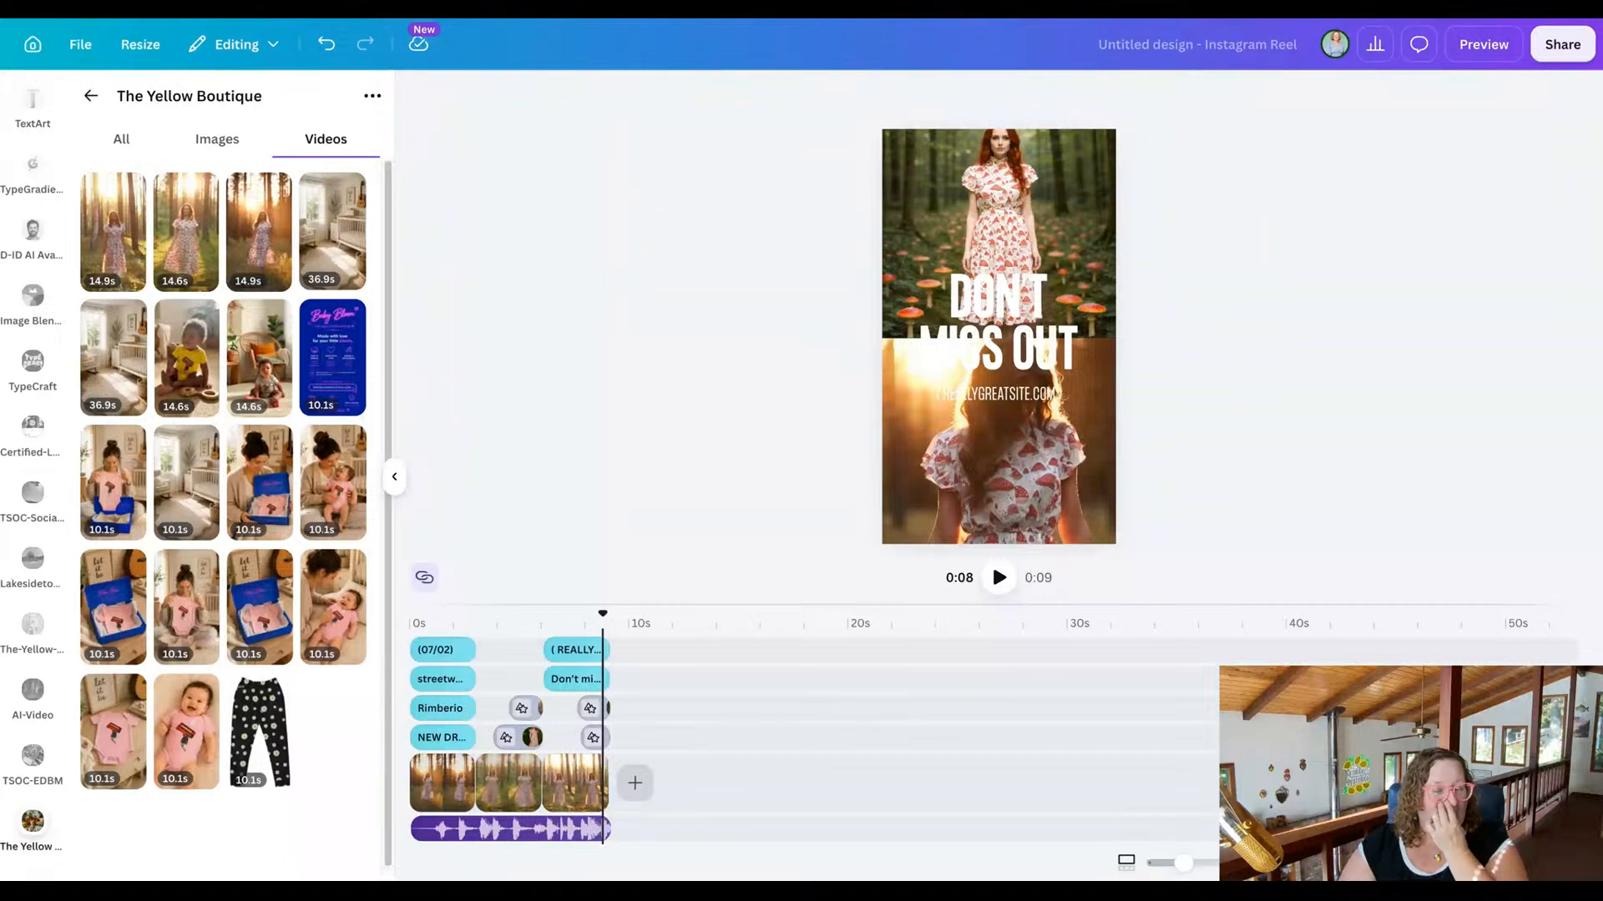
# Preview the reel with the replaced overlays in the "Don't miss out" scene.
pyautogui.click(1484, 44)
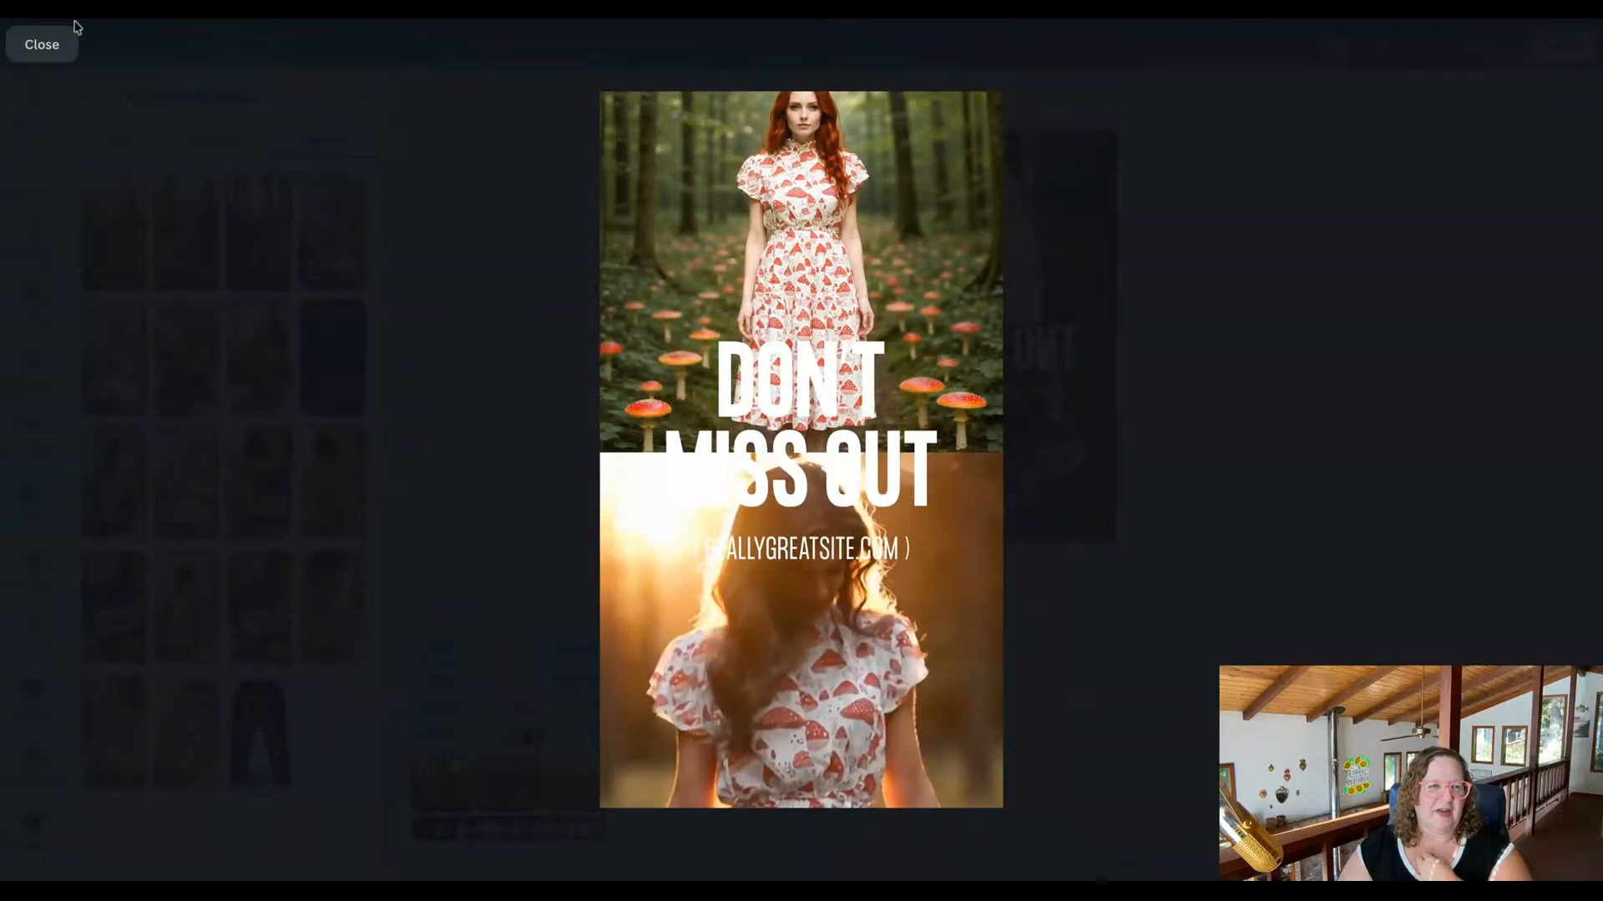
# Close the preview and mute the background video of the opening "New Drop" scene.
pyautogui.click(50, 47)
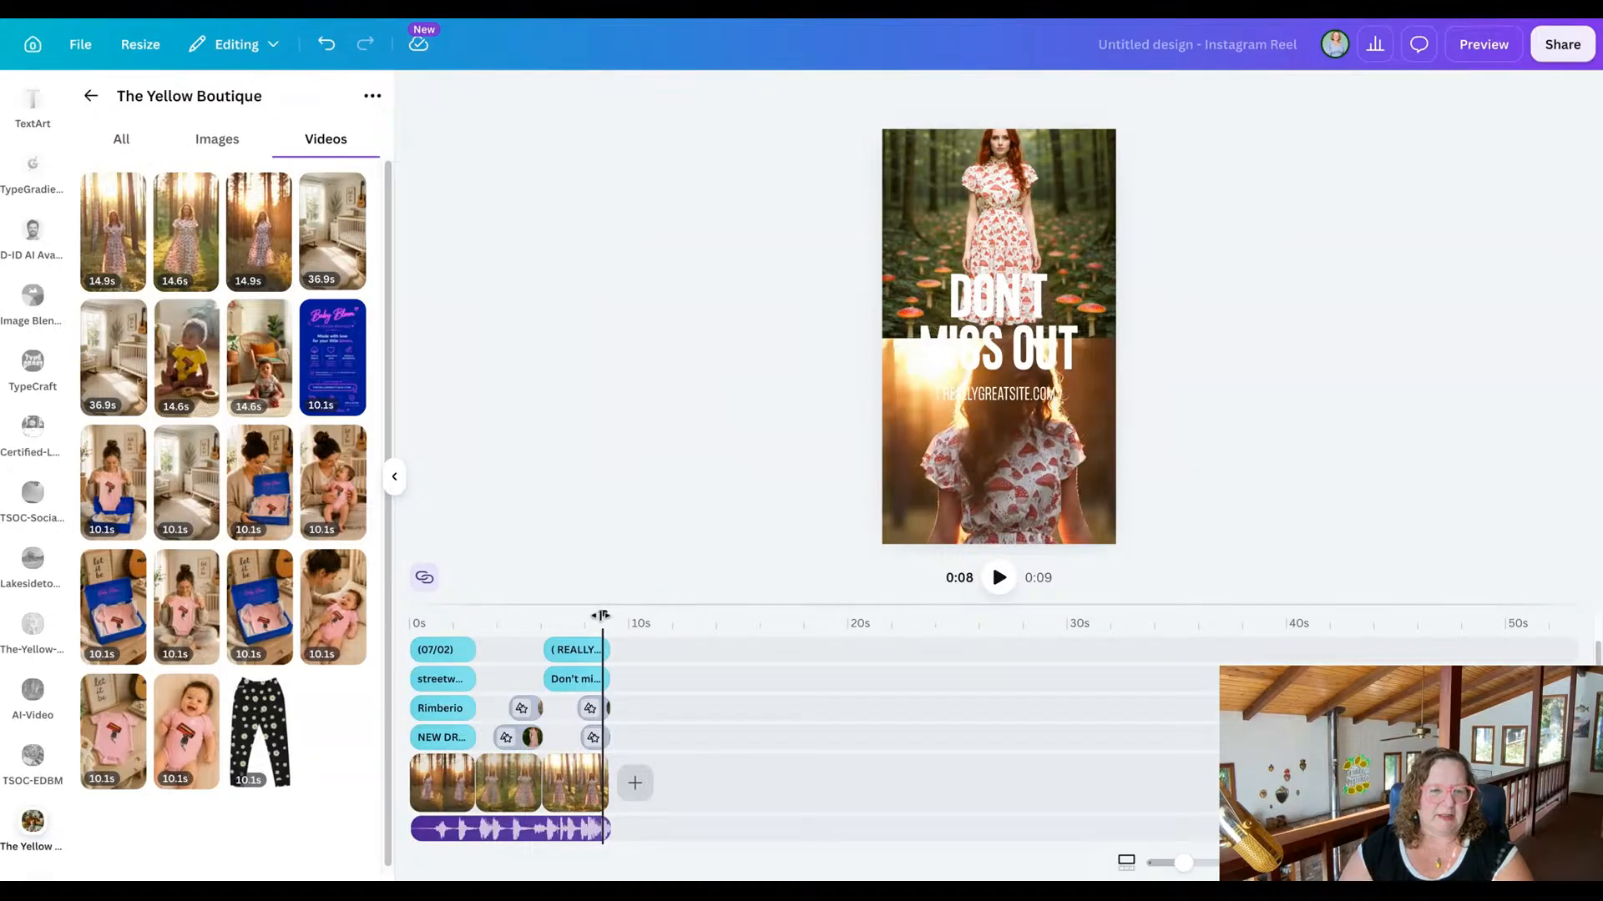
pyautogui.moveTo(601, 615); pyautogui.dragTo(446, 615)
pyautogui.click(448, 787)
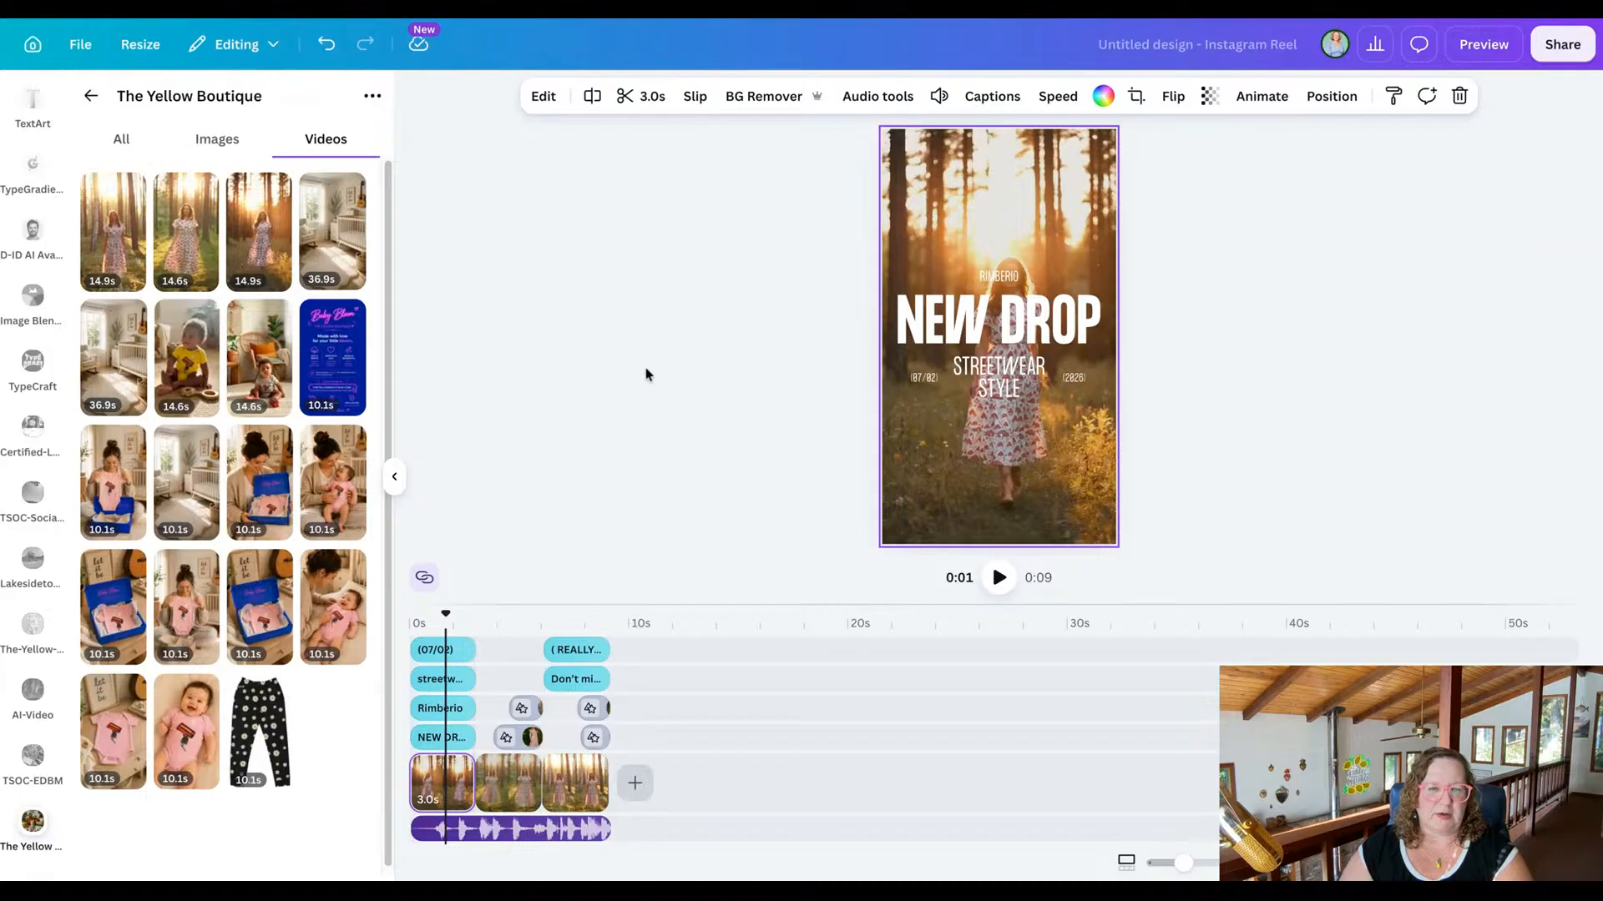
pyautogui.click(939, 96)
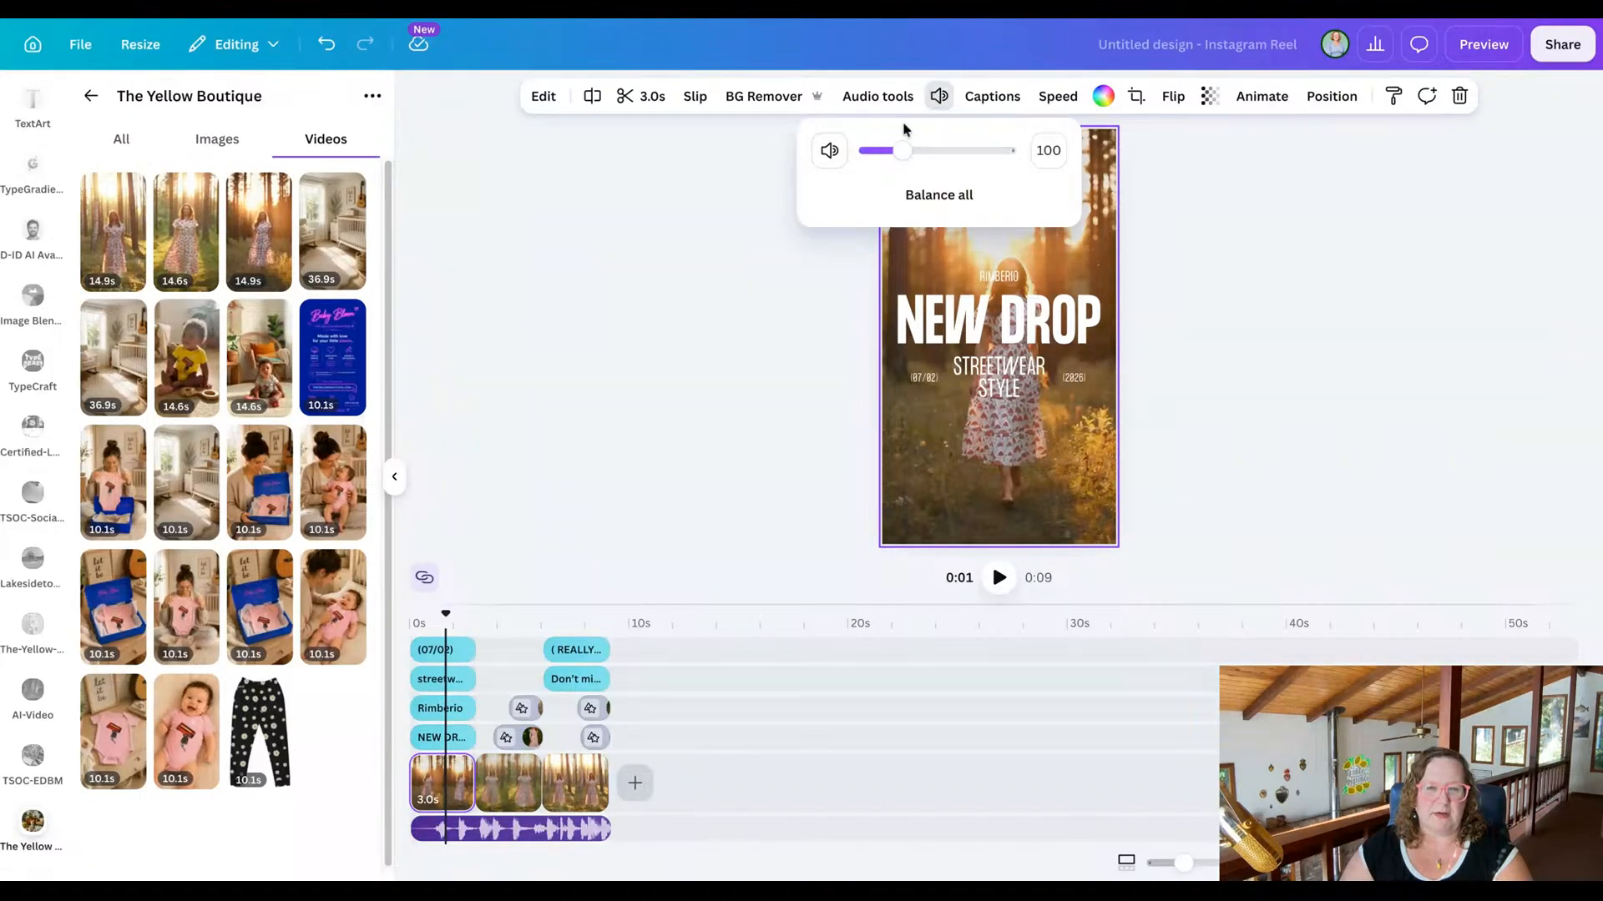
pyautogui.moveTo(901, 149); pyautogui.dragTo(892, 149)
pyautogui.click(828, 150)
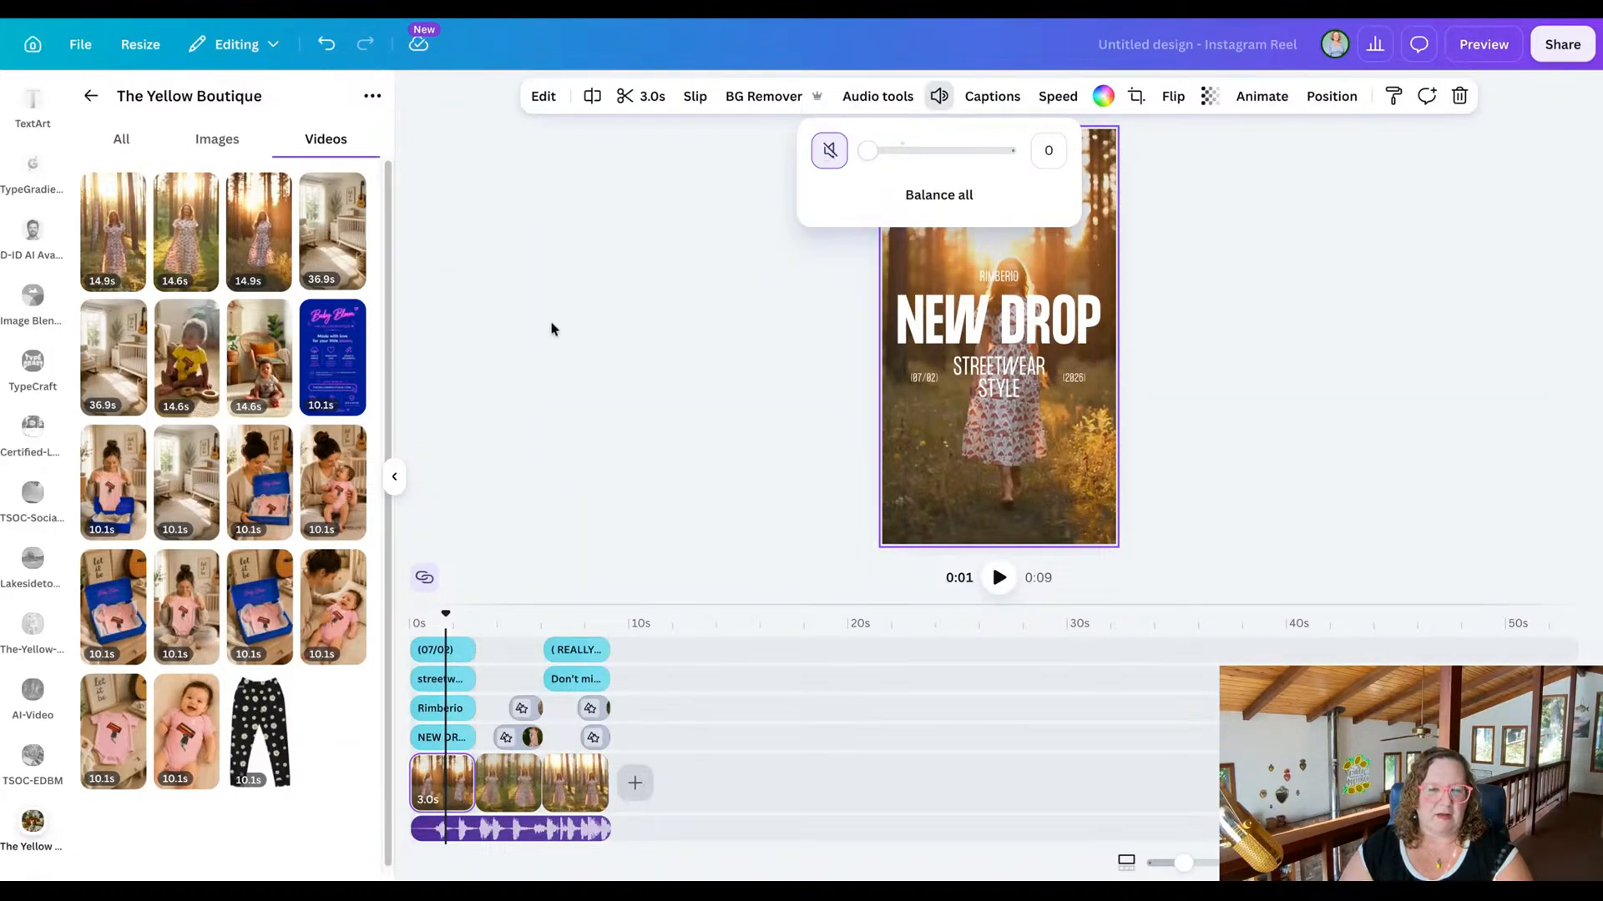
# Mute the background video of the second scene.
pyautogui.click(511, 778)
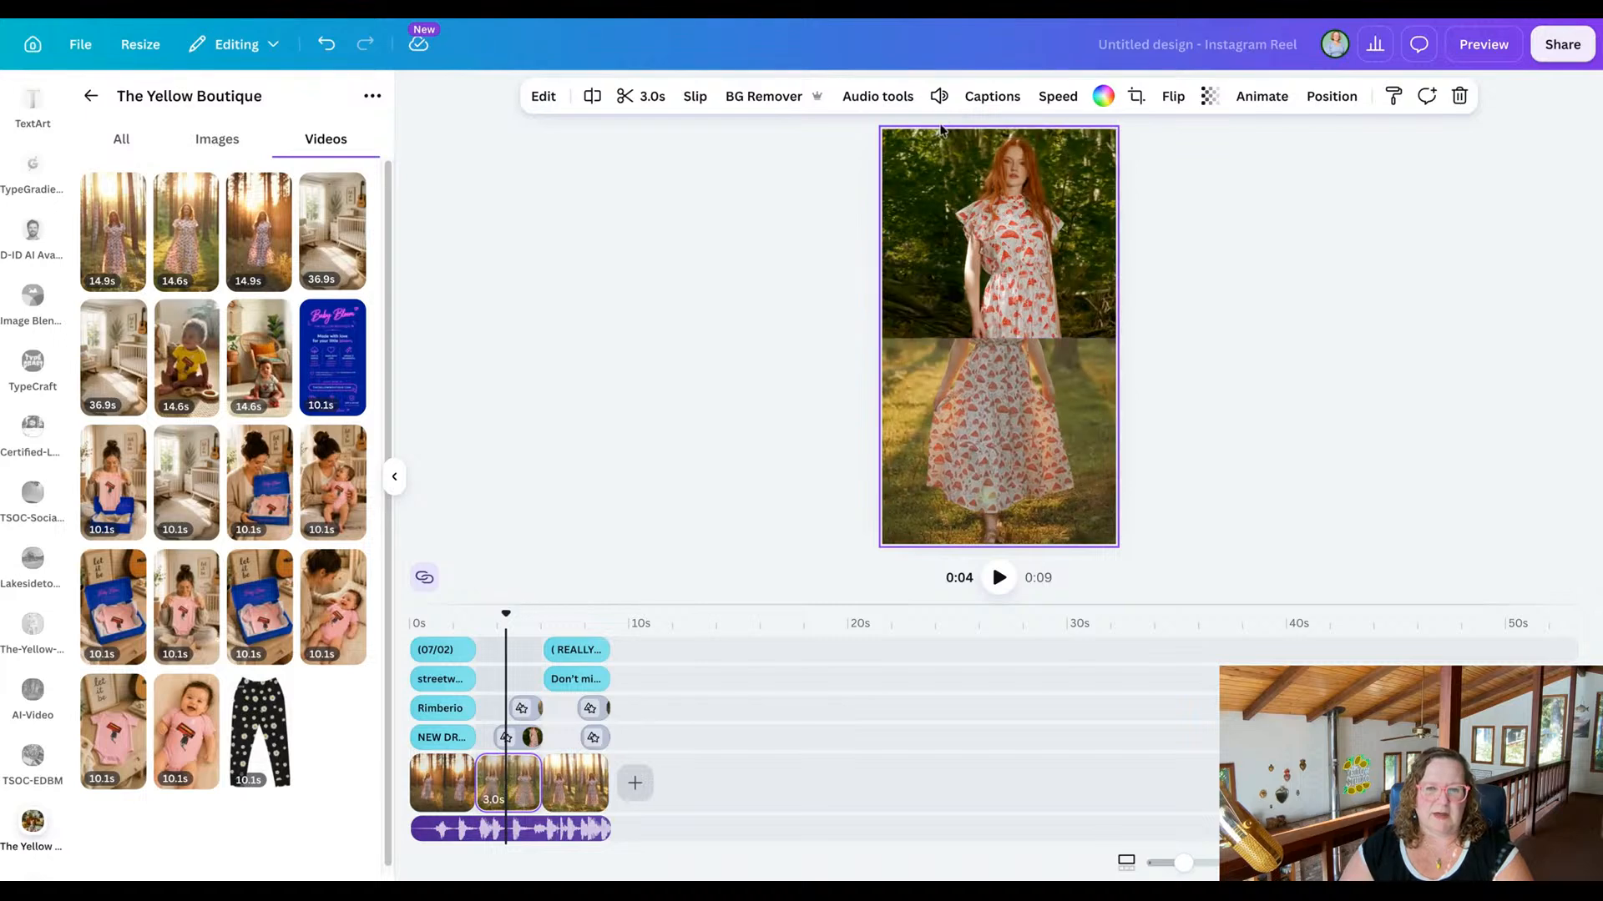
pyautogui.click(939, 96)
pyautogui.click(829, 150)
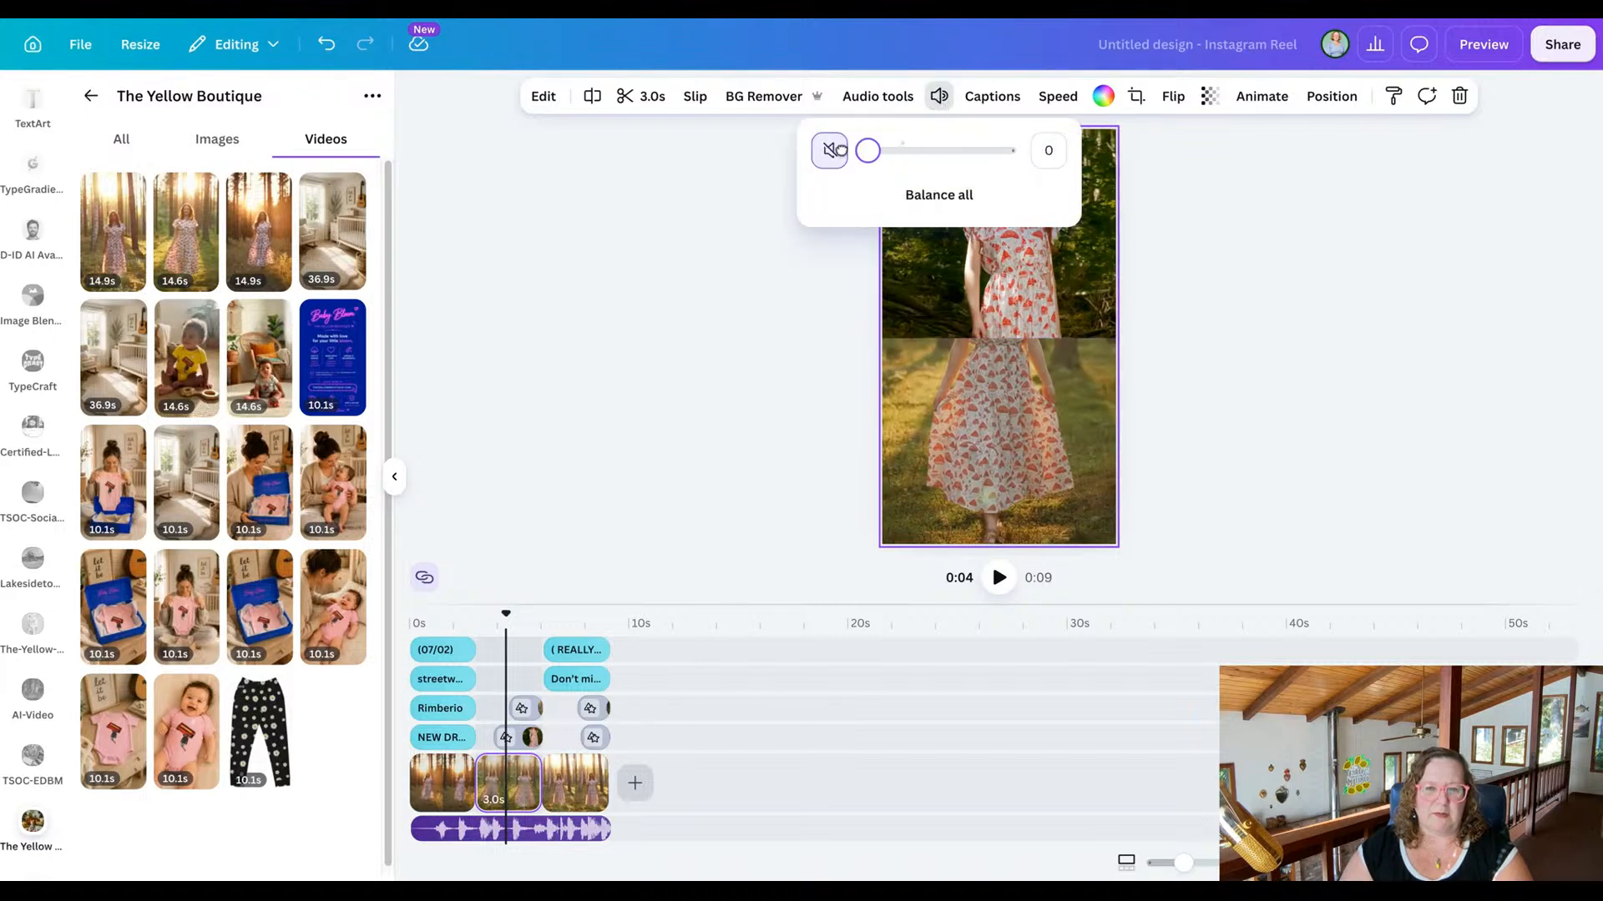
# Check the second scene's upper overlay for sound, and mute the lower overlay video showing the mushroom-print skirt.
pyautogui.click(529, 736)
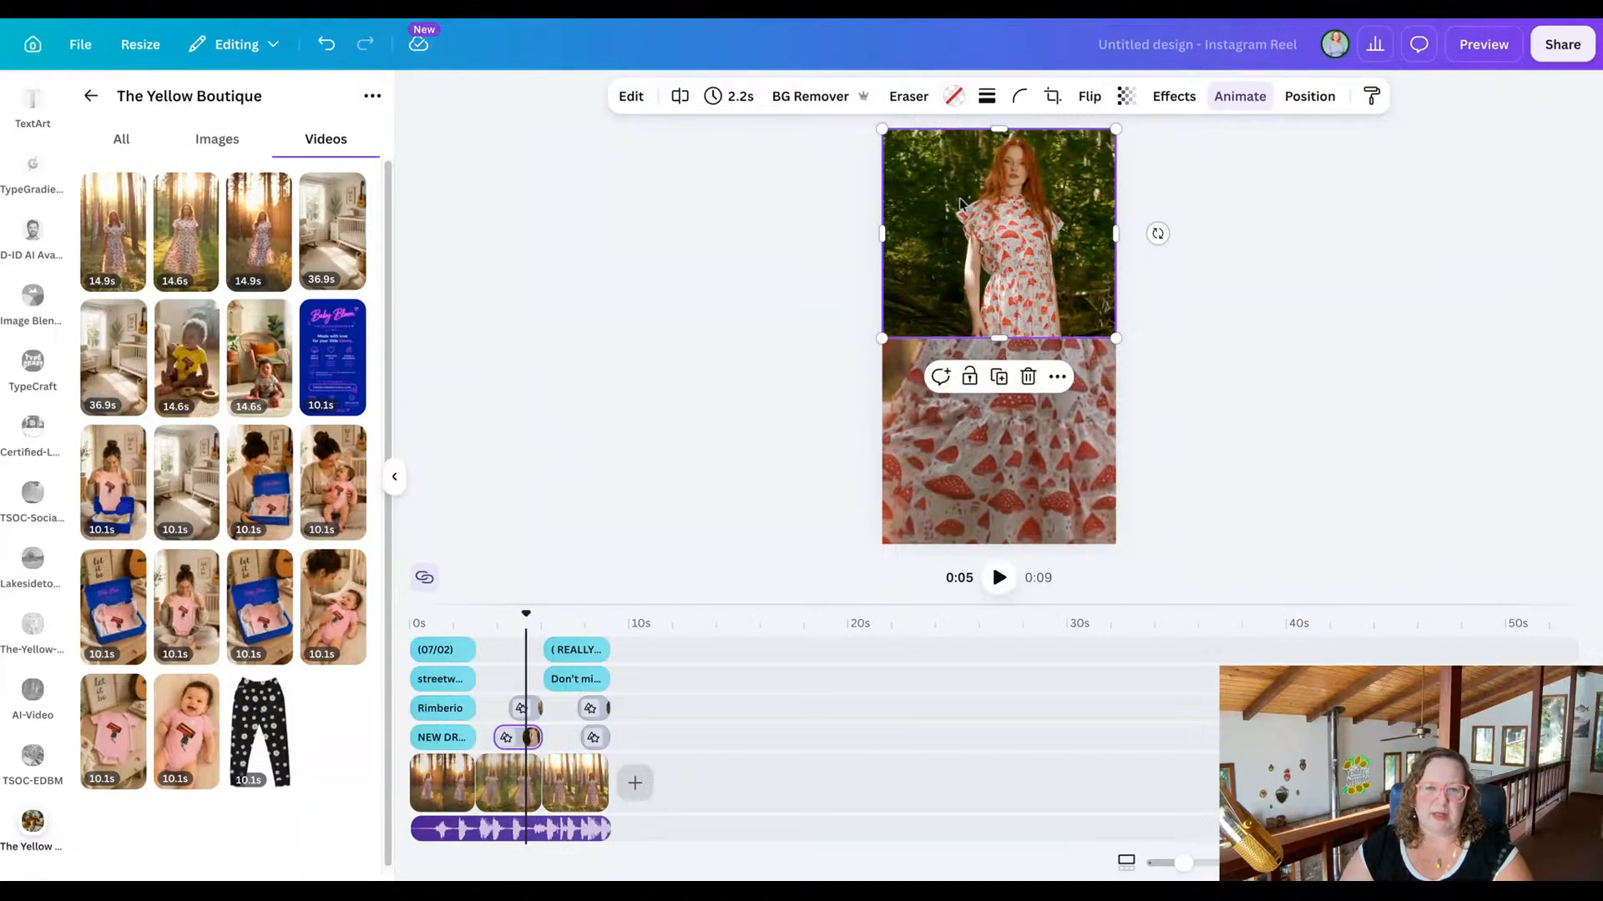
pyautogui.press('Escape')
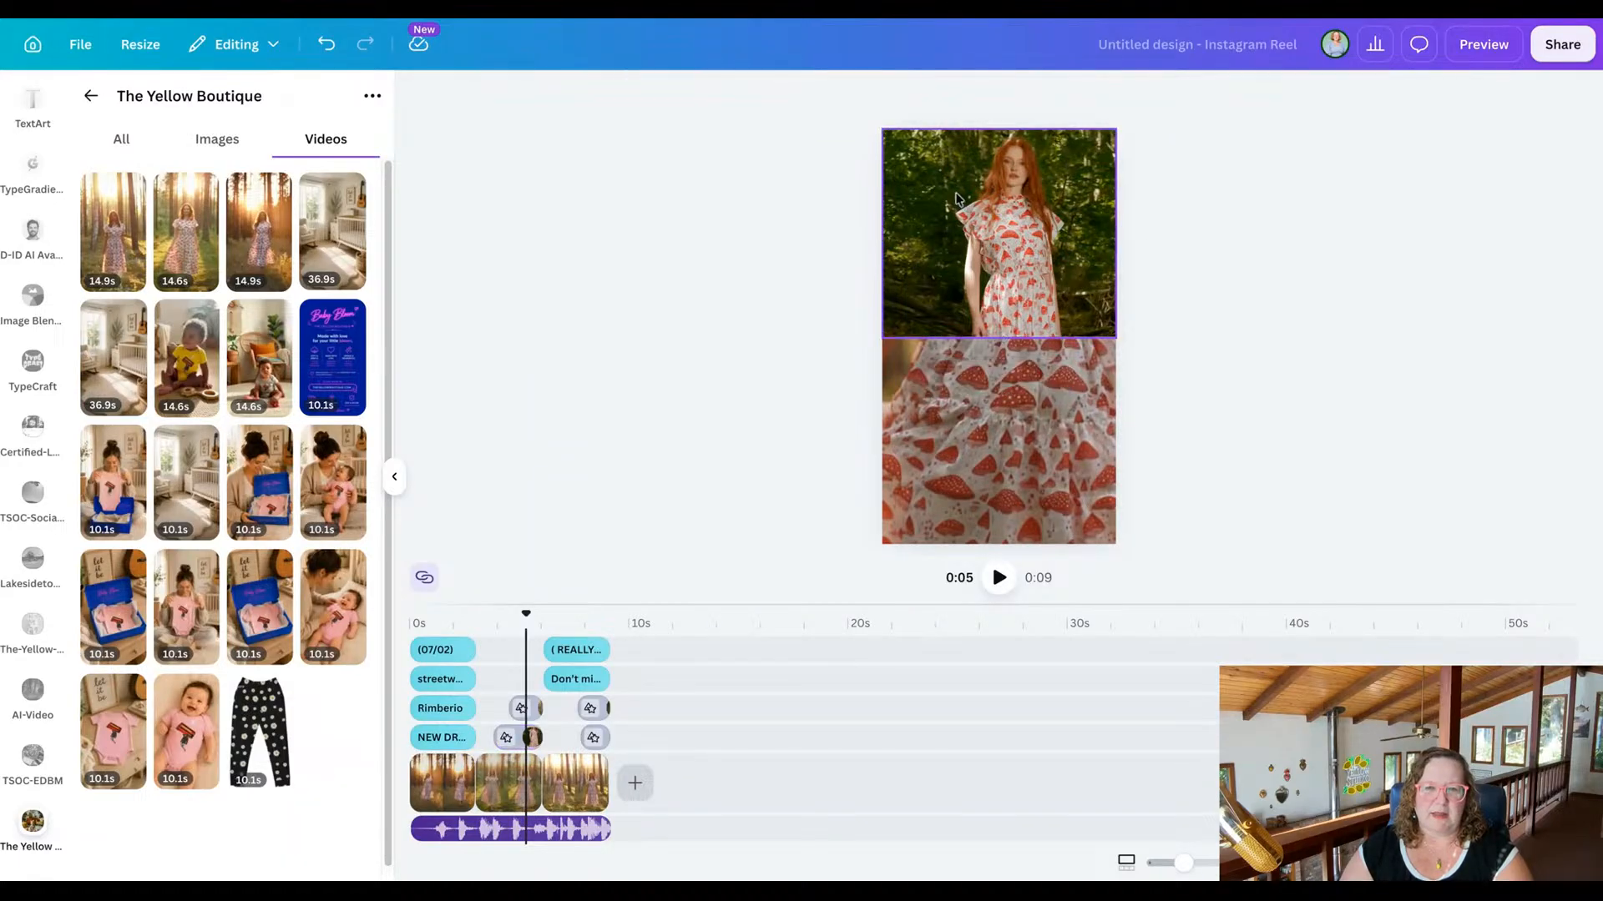
pyautogui.click(956, 199)
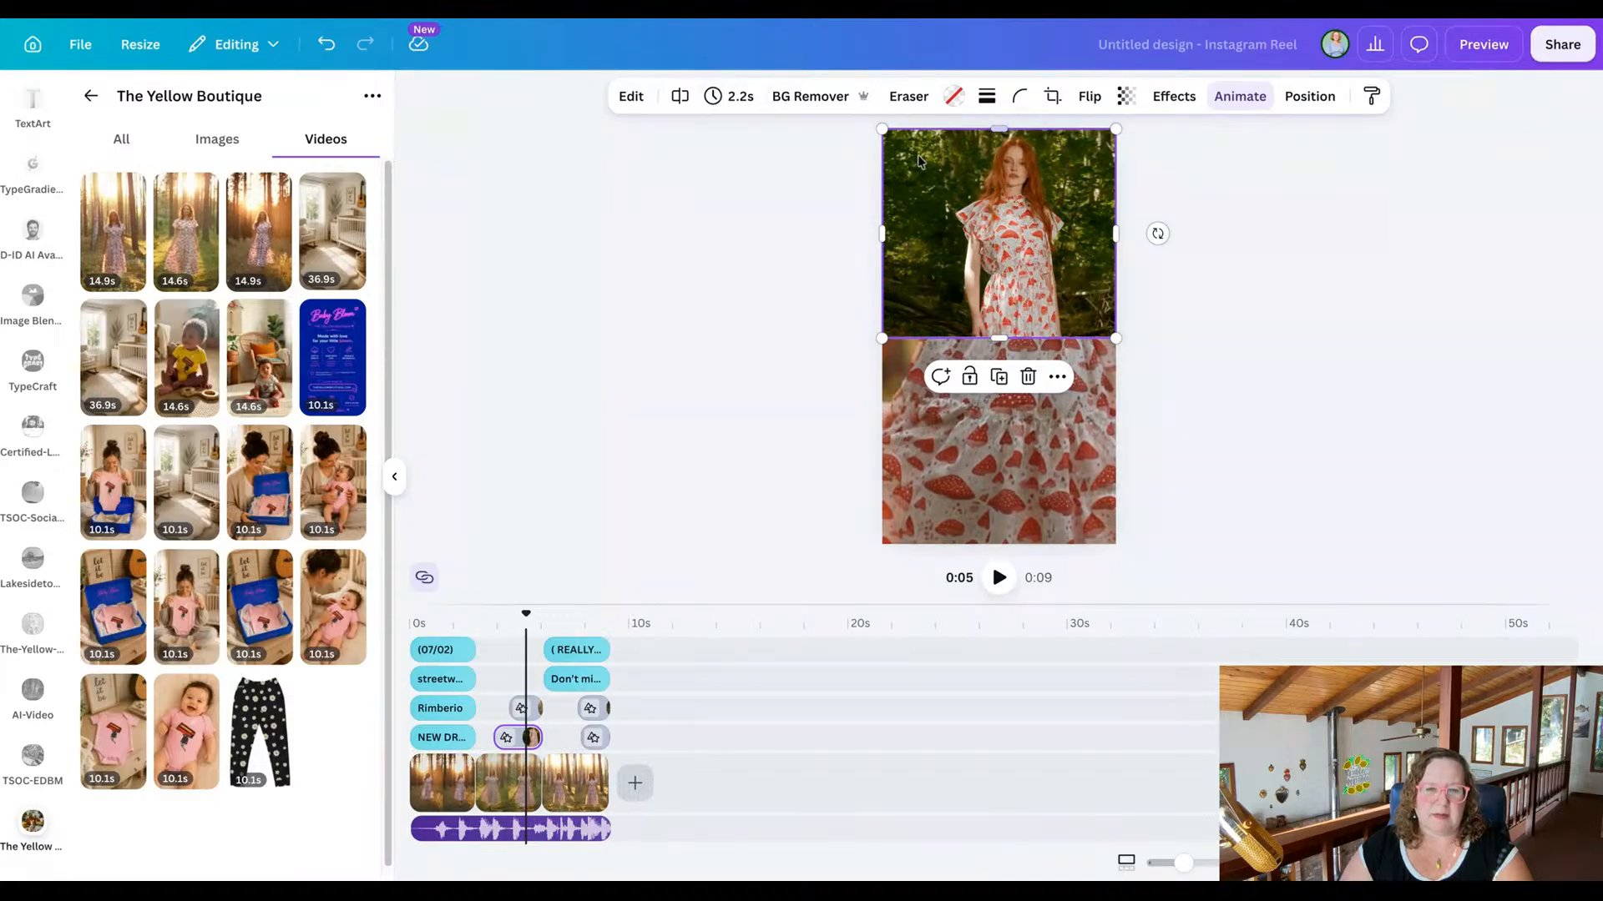
pyautogui.click(517, 737)
pyautogui.click(969, 518)
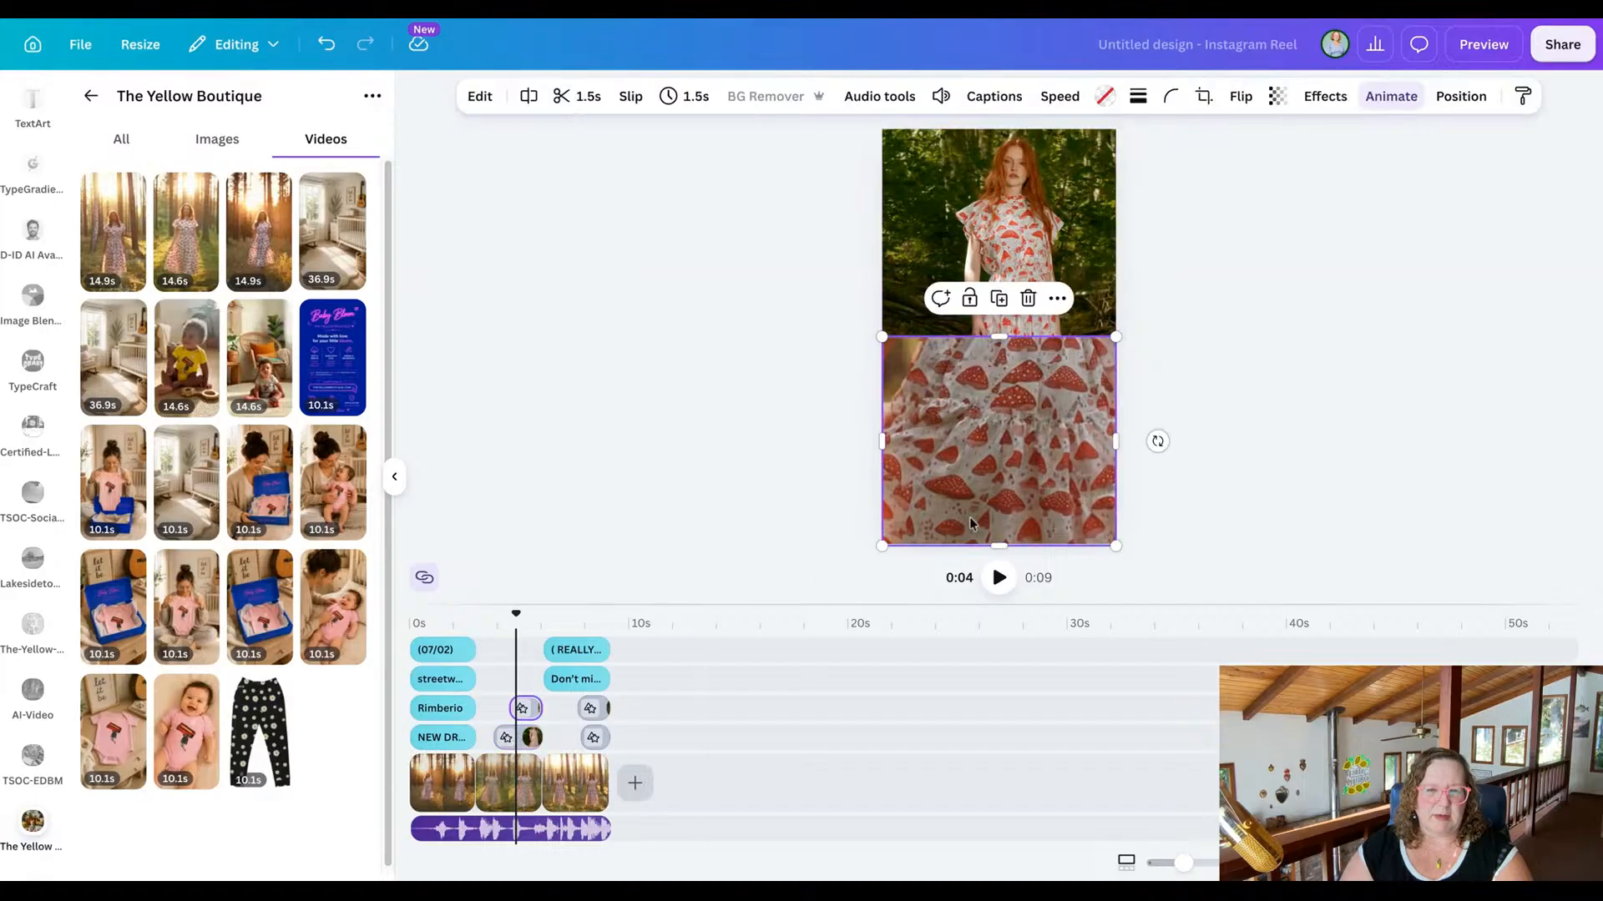
pyautogui.click(941, 96)
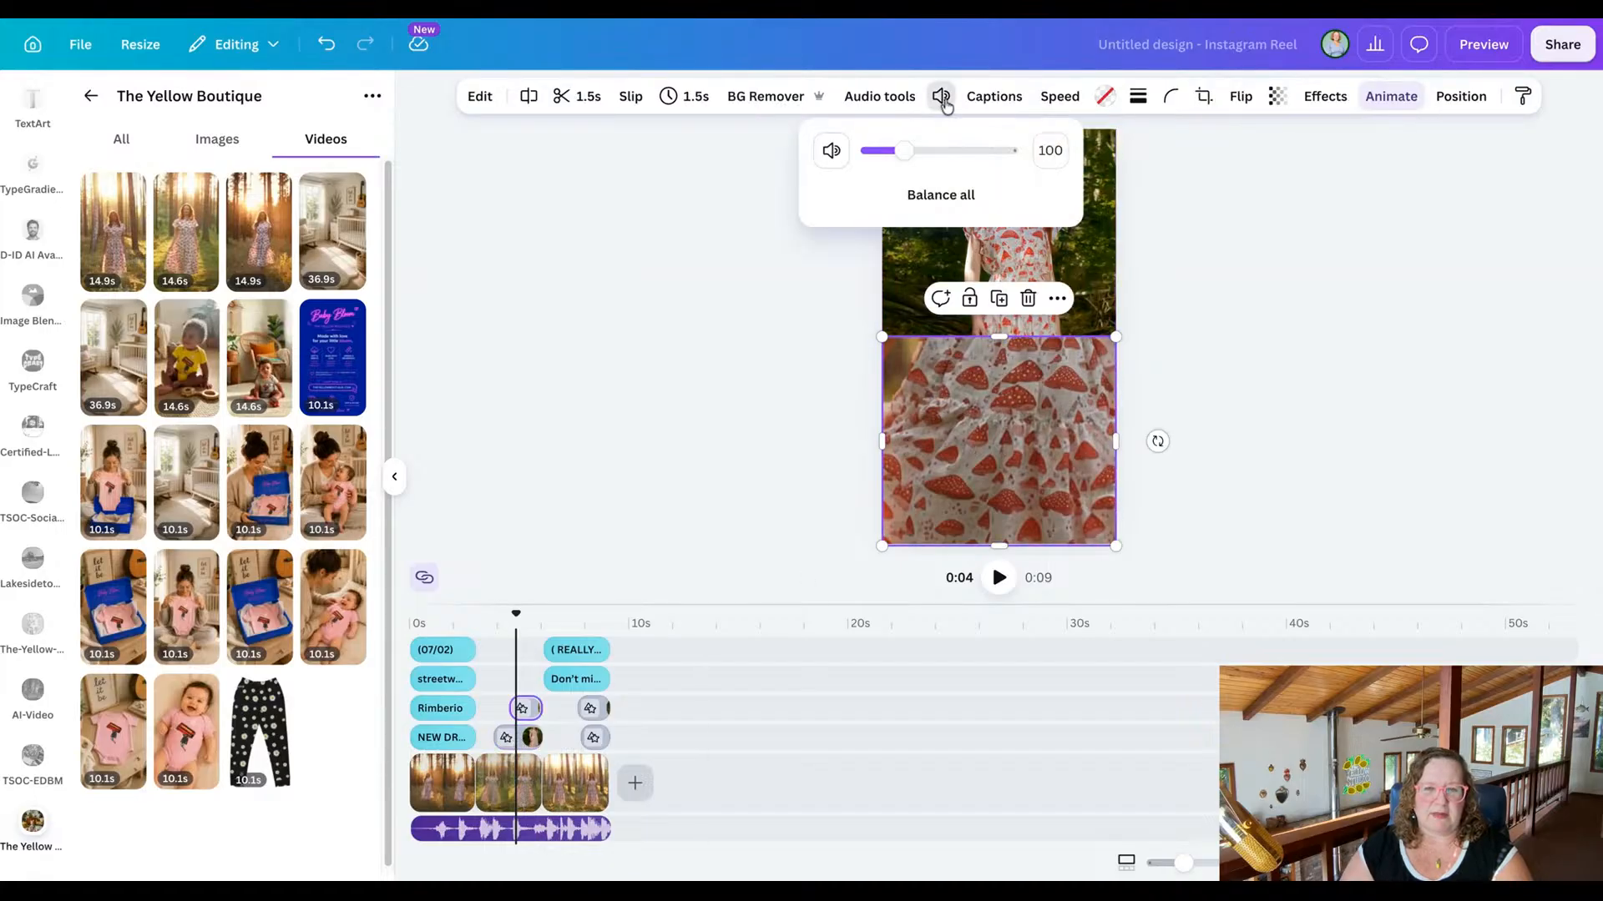
pyautogui.moveTo(891, 151); pyautogui.dragTo(901, 151)
pyautogui.click(831, 150)
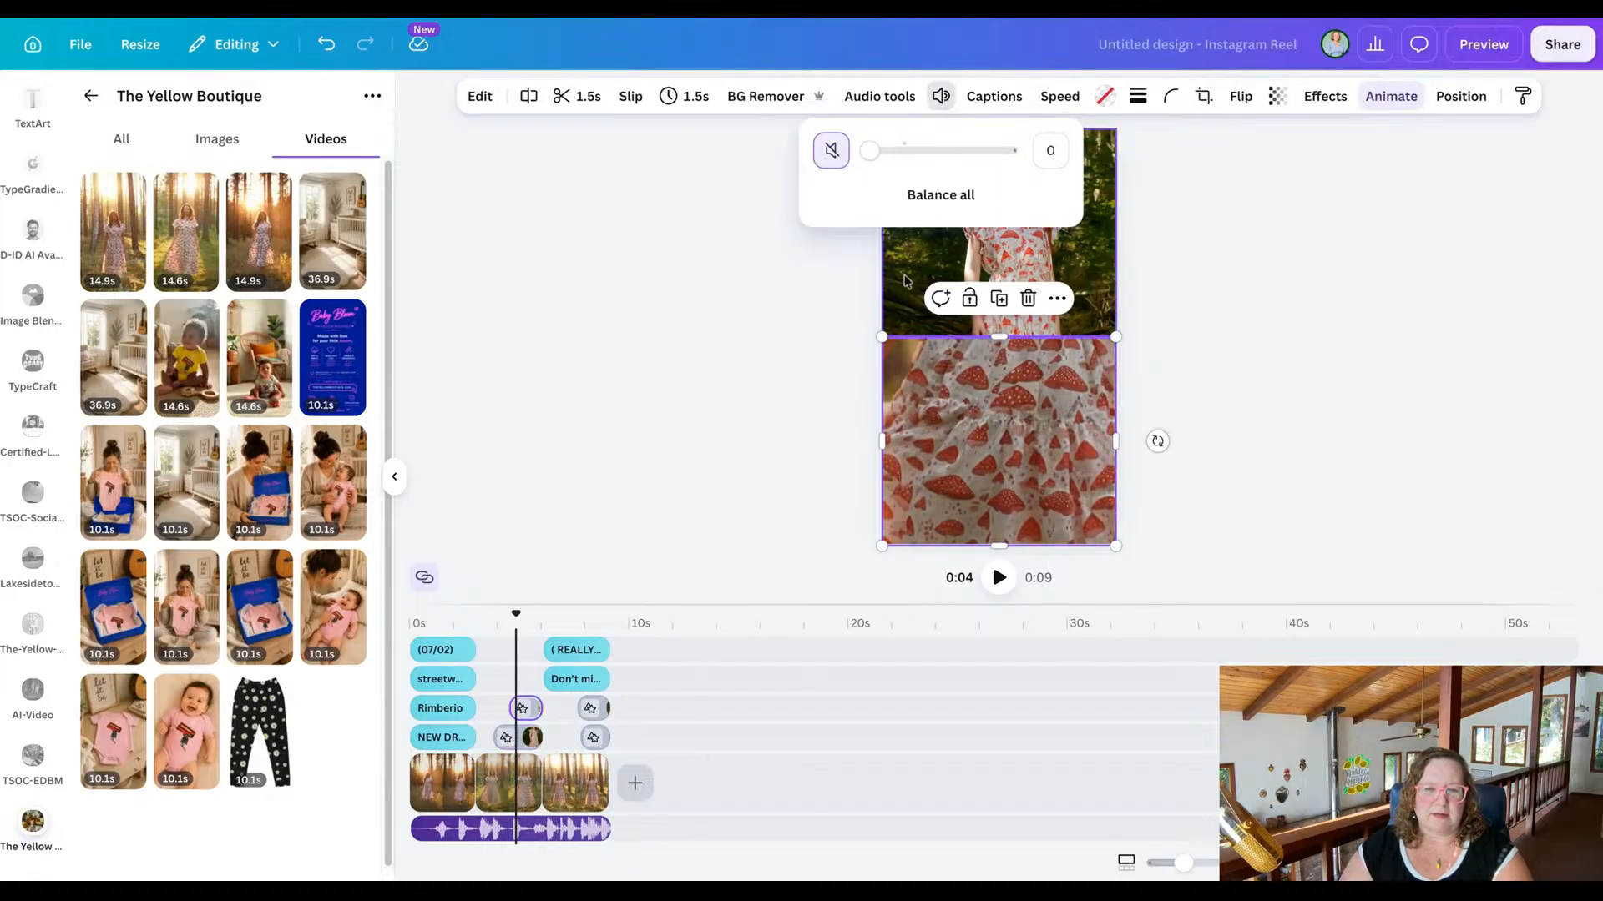
# Mute the background video of the final "Don't miss out" scene.
pyautogui.click(912, 284)
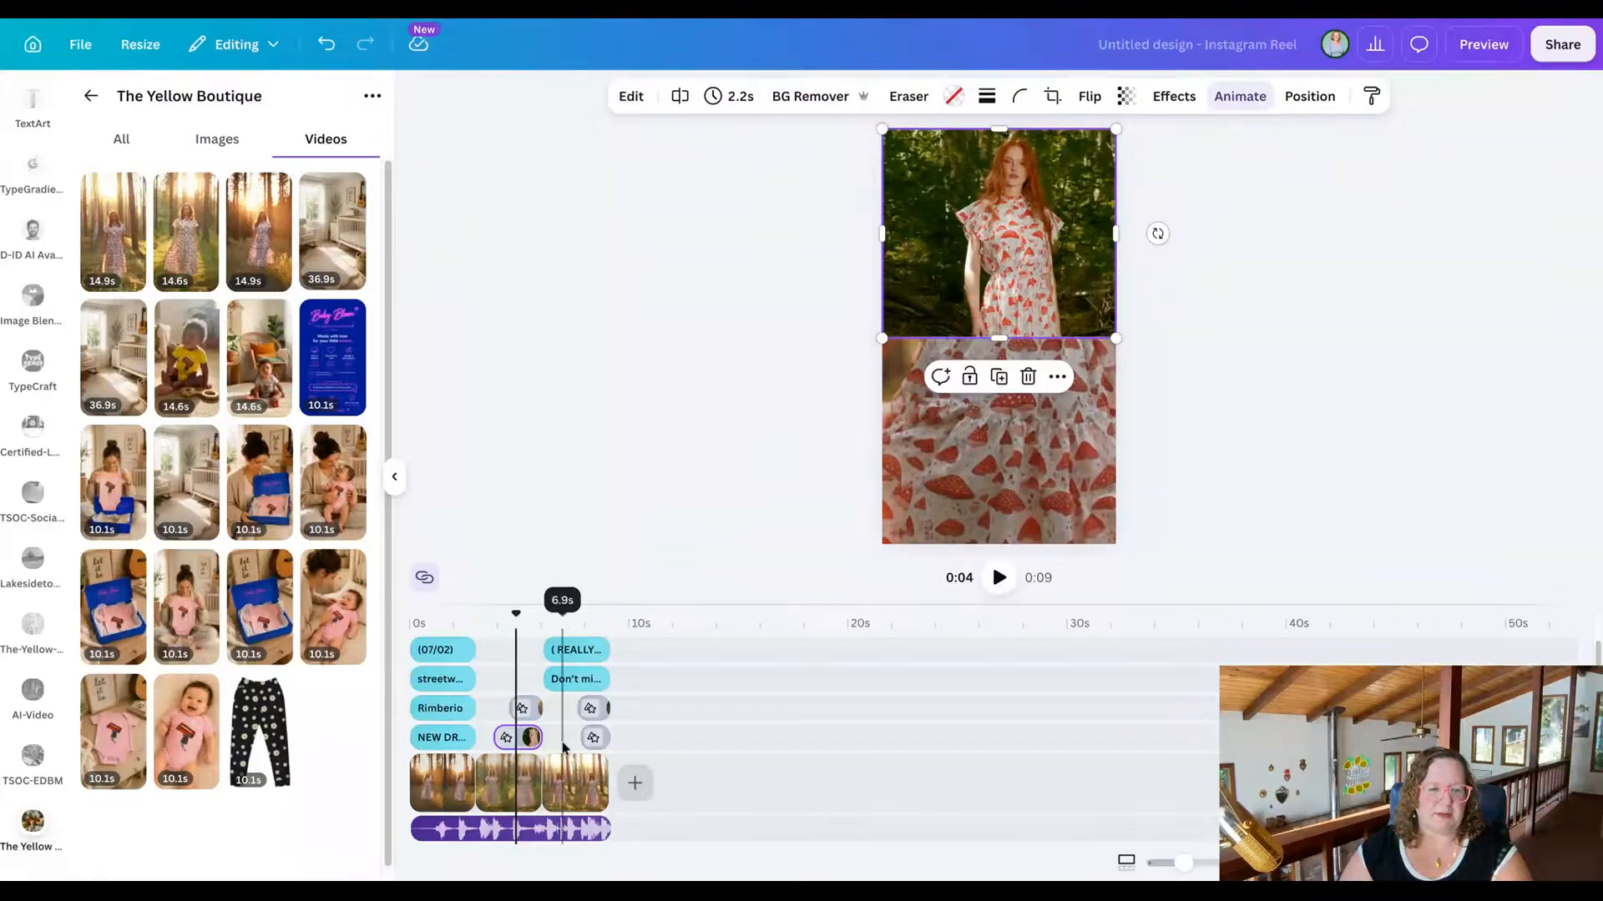
pyautogui.click(570, 787)
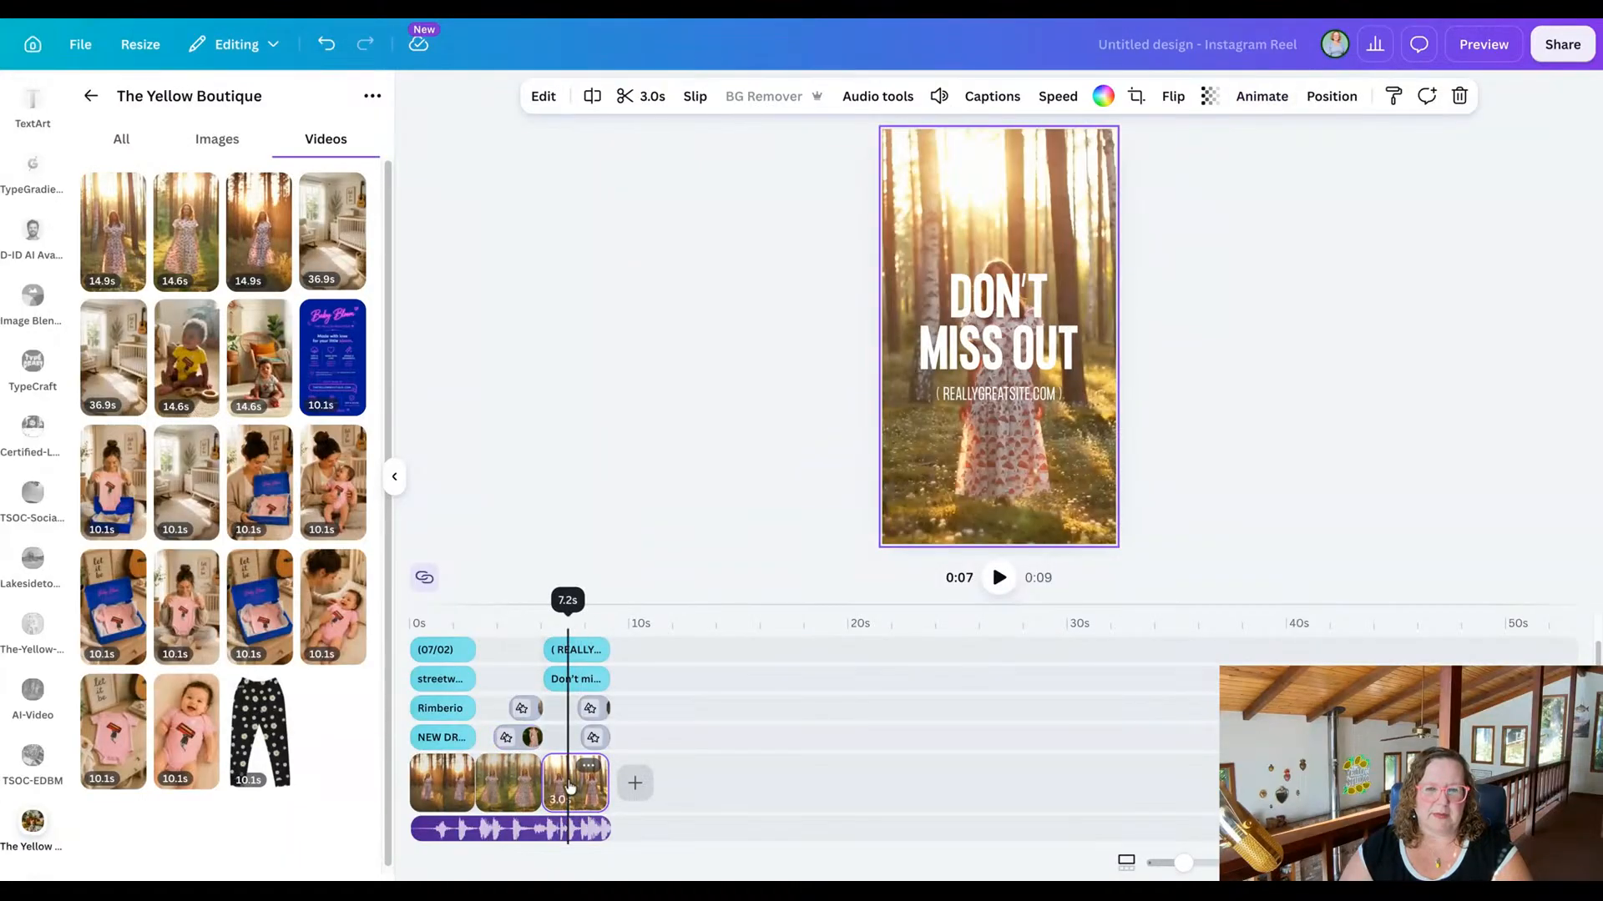
pyautogui.click(910, 211)
pyautogui.click(933, 198)
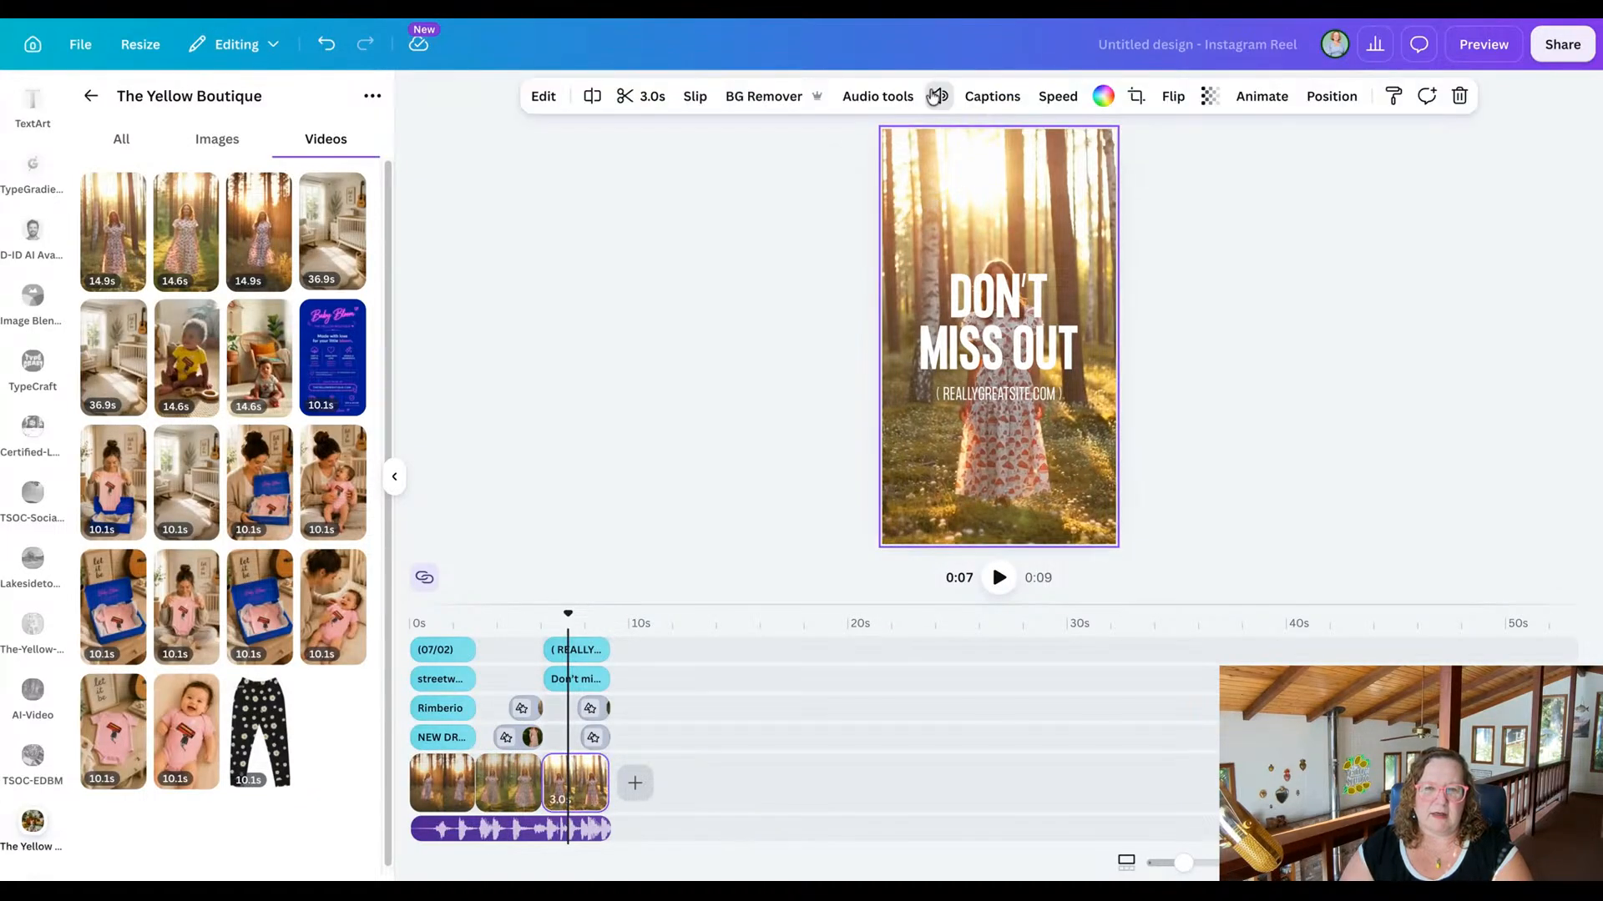
pyautogui.click(939, 96)
pyautogui.click(828, 151)
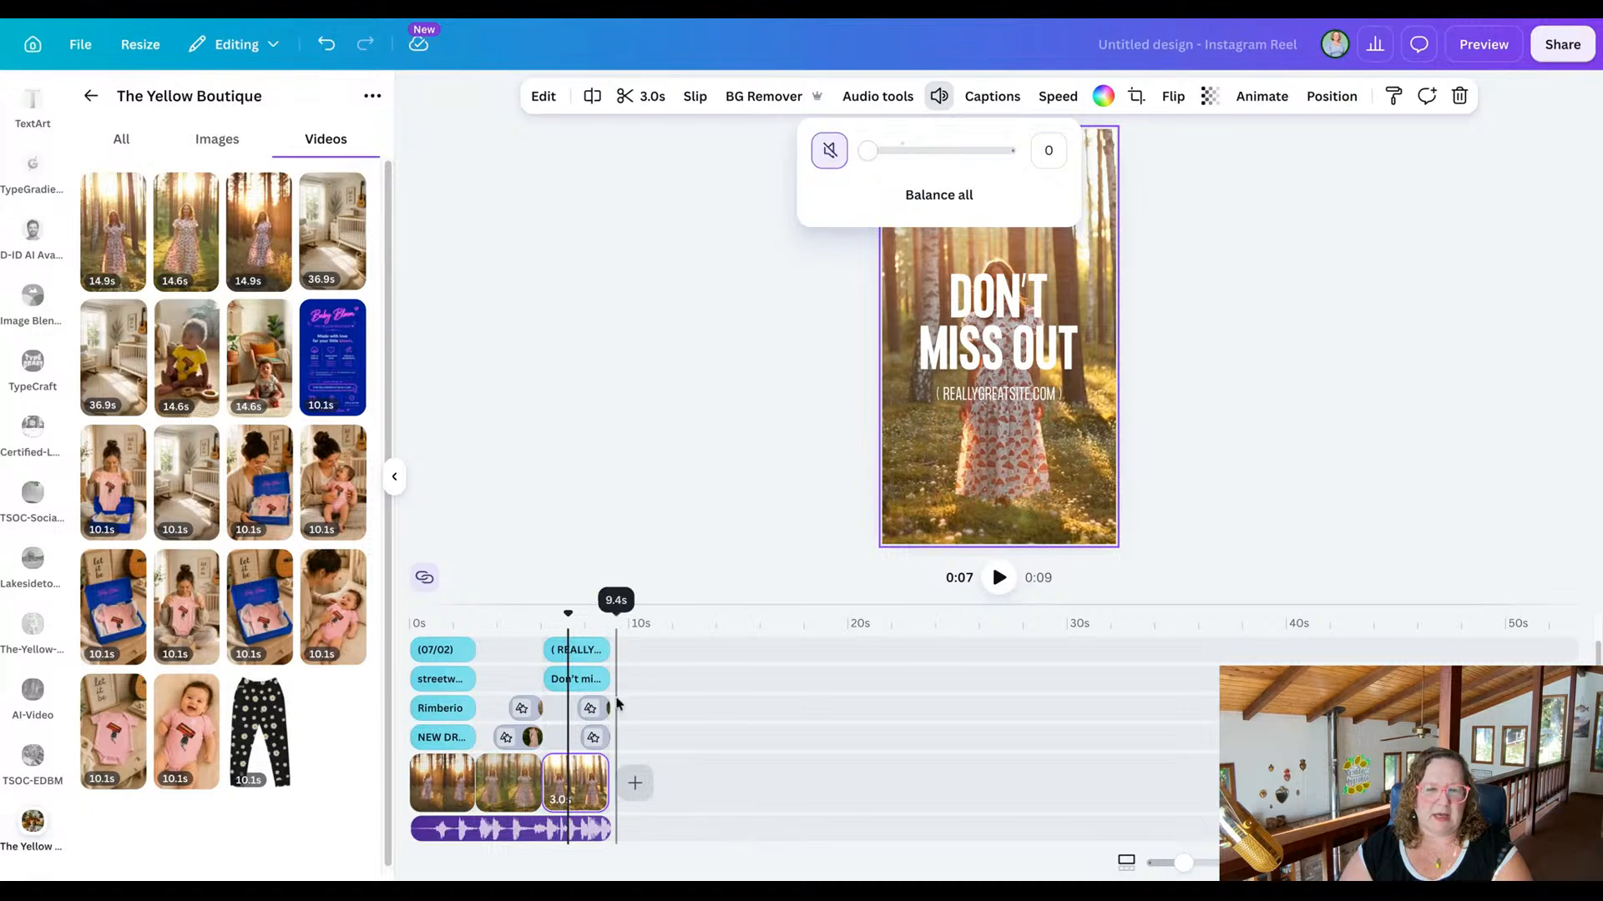
# Mute the backlit dress video in the final scene's lower overlay, and check the upper overlay for sound.
pyautogui.click(595, 737)
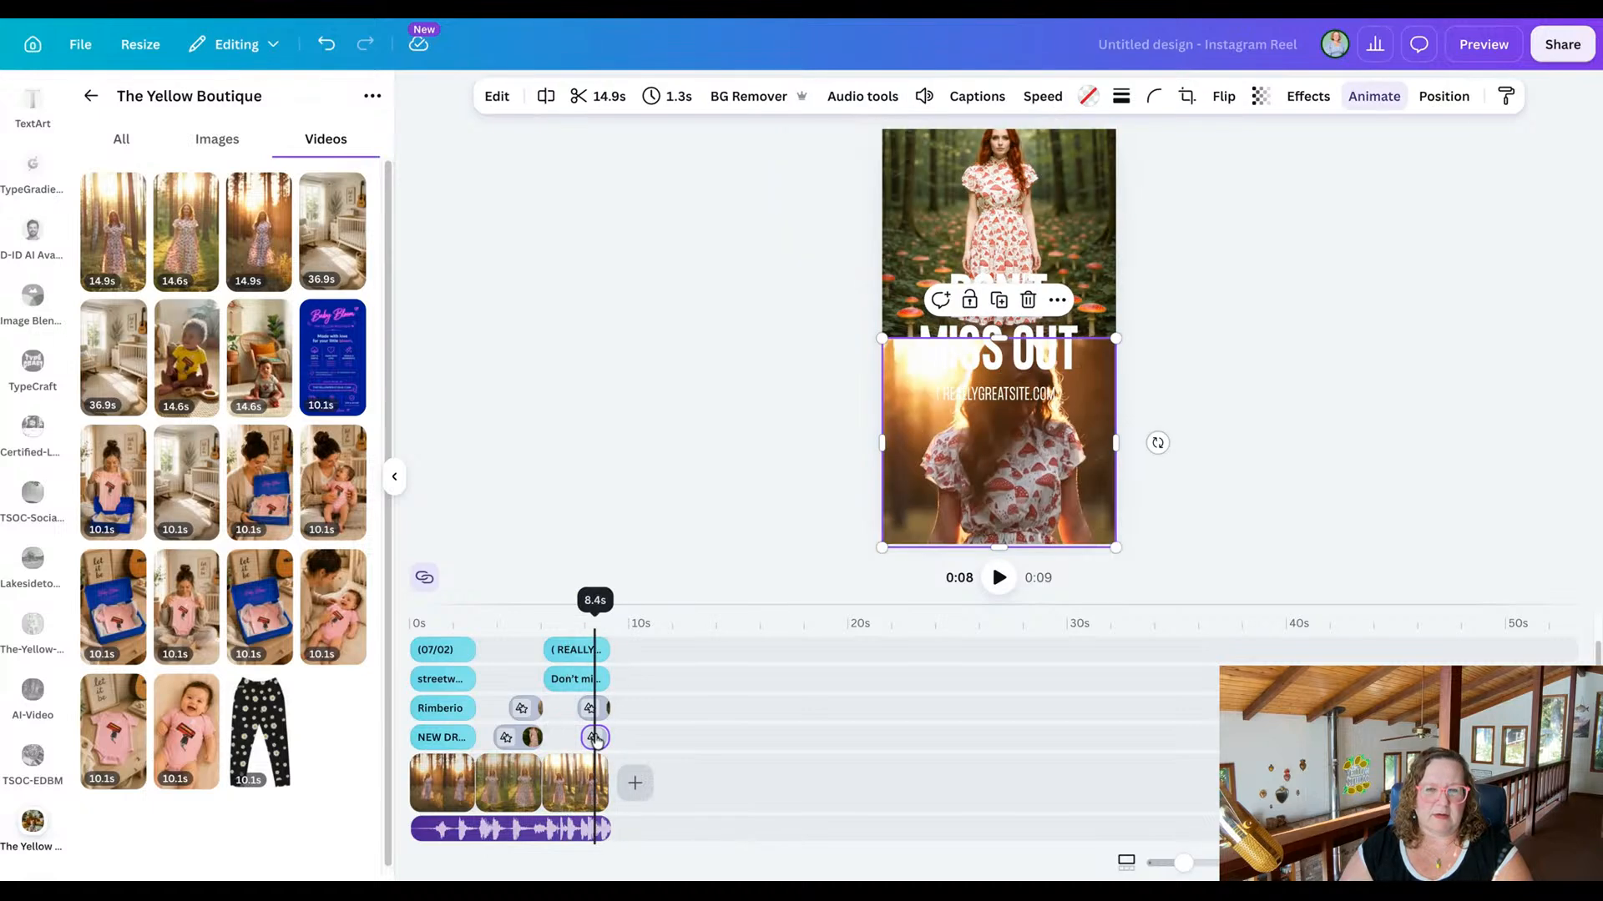
pyautogui.click(924, 97)
pyautogui.moveTo(889, 152); pyautogui.dragTo(879, 155)
pyautogui.click(818, 152)
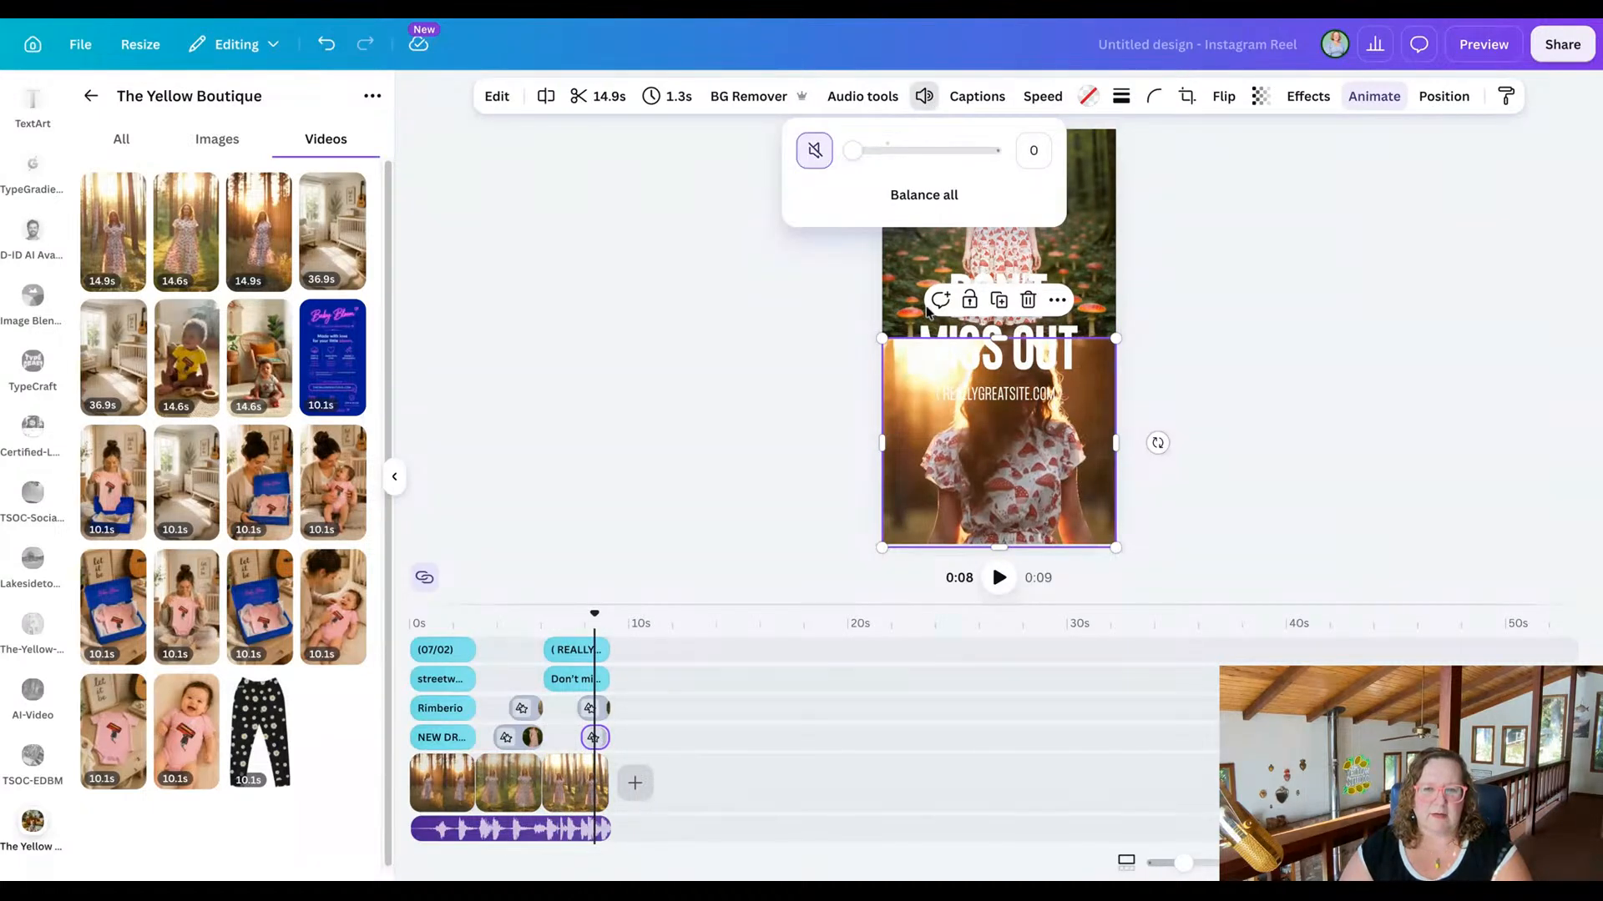
pyautogui.click(909, 217)
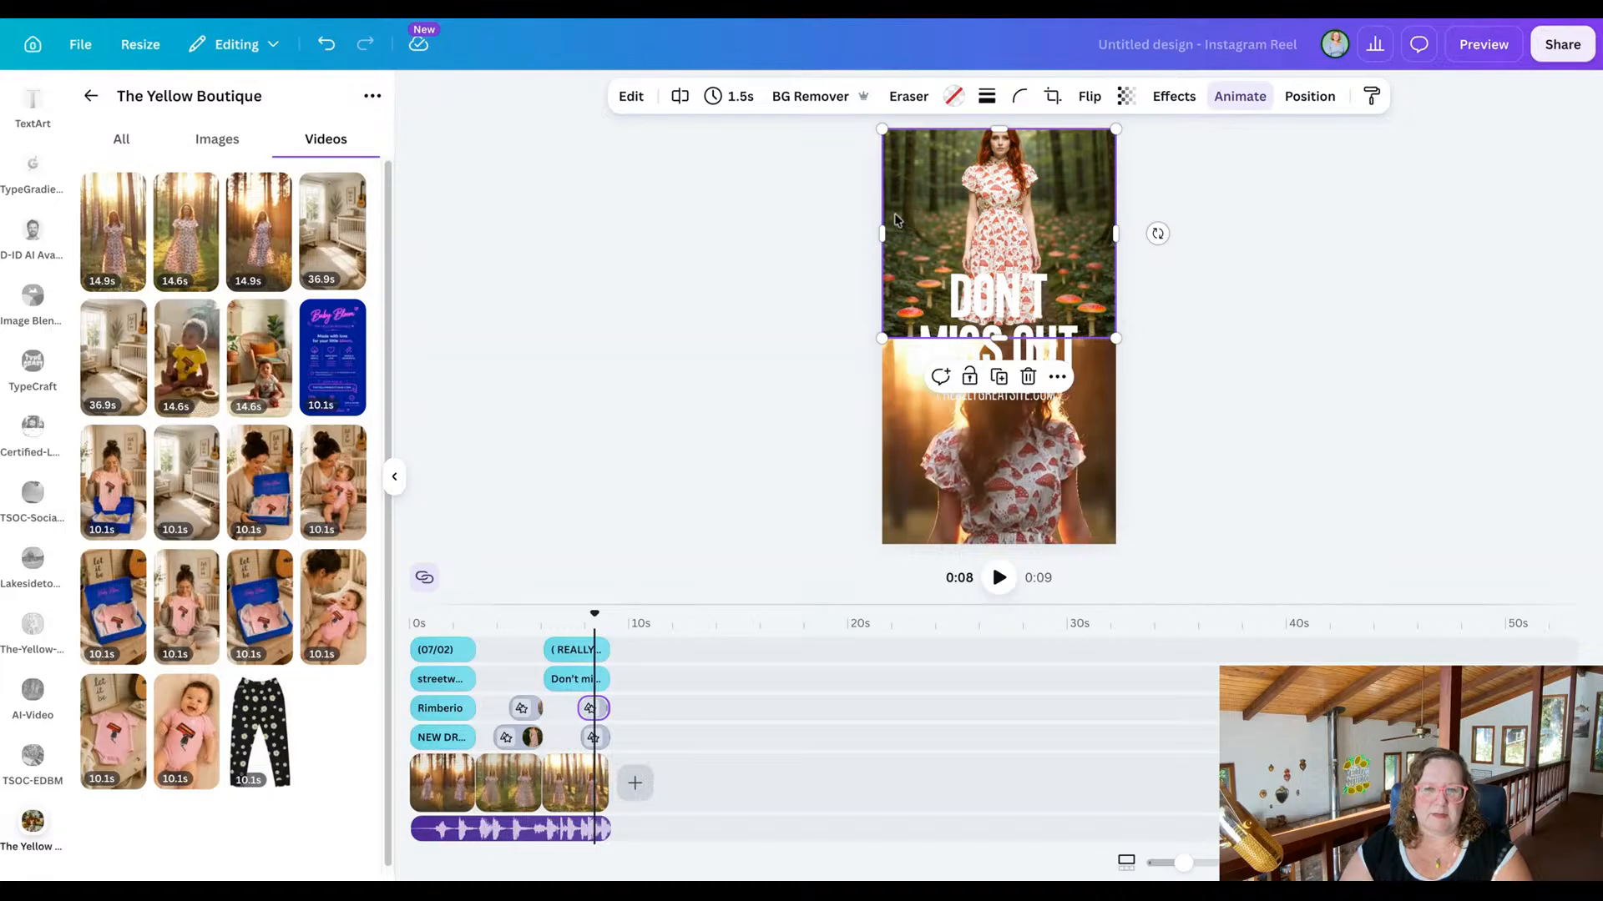
# Preview the whole reel with its clips muted.
pyautogui.click(718, 351)
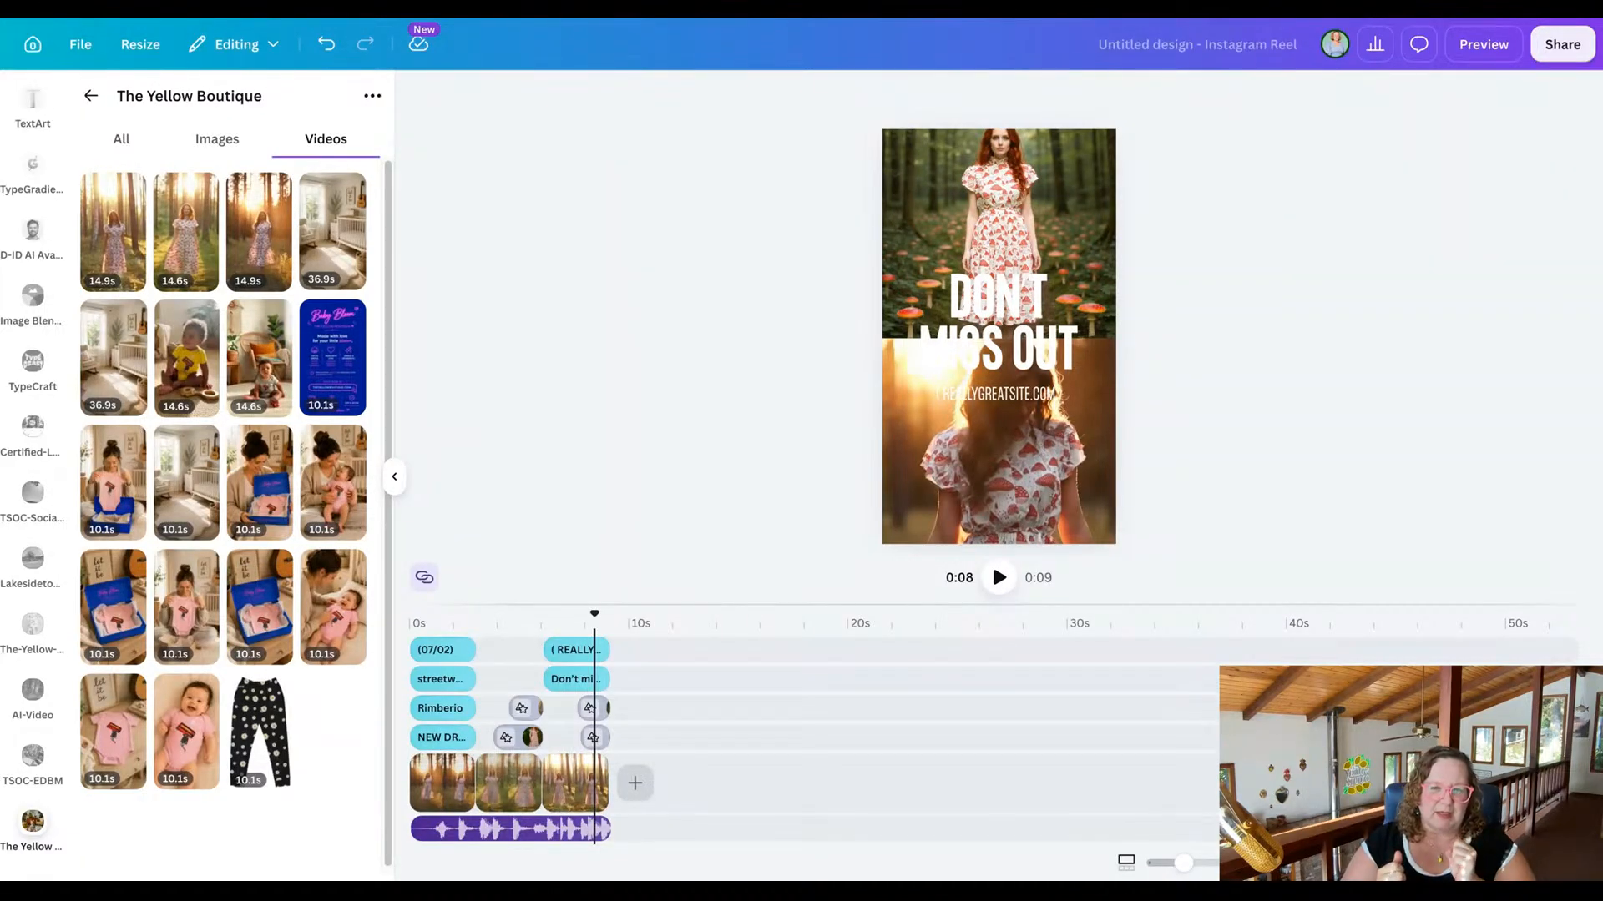
pyautogui.click(1474, 52)
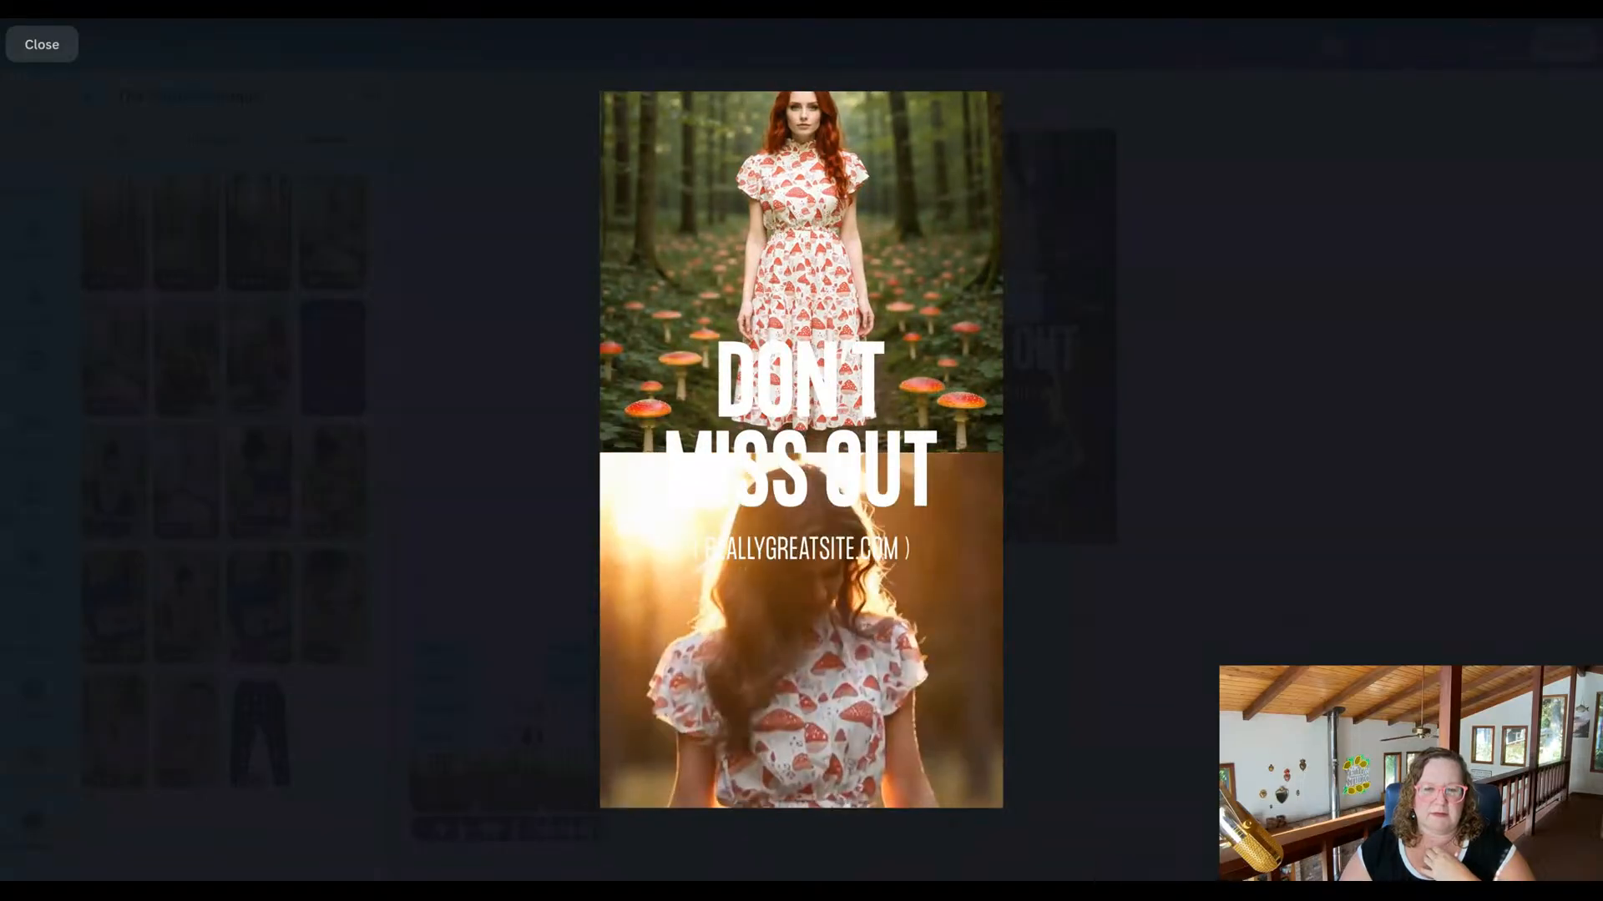
pyautogui.click(18, 50)
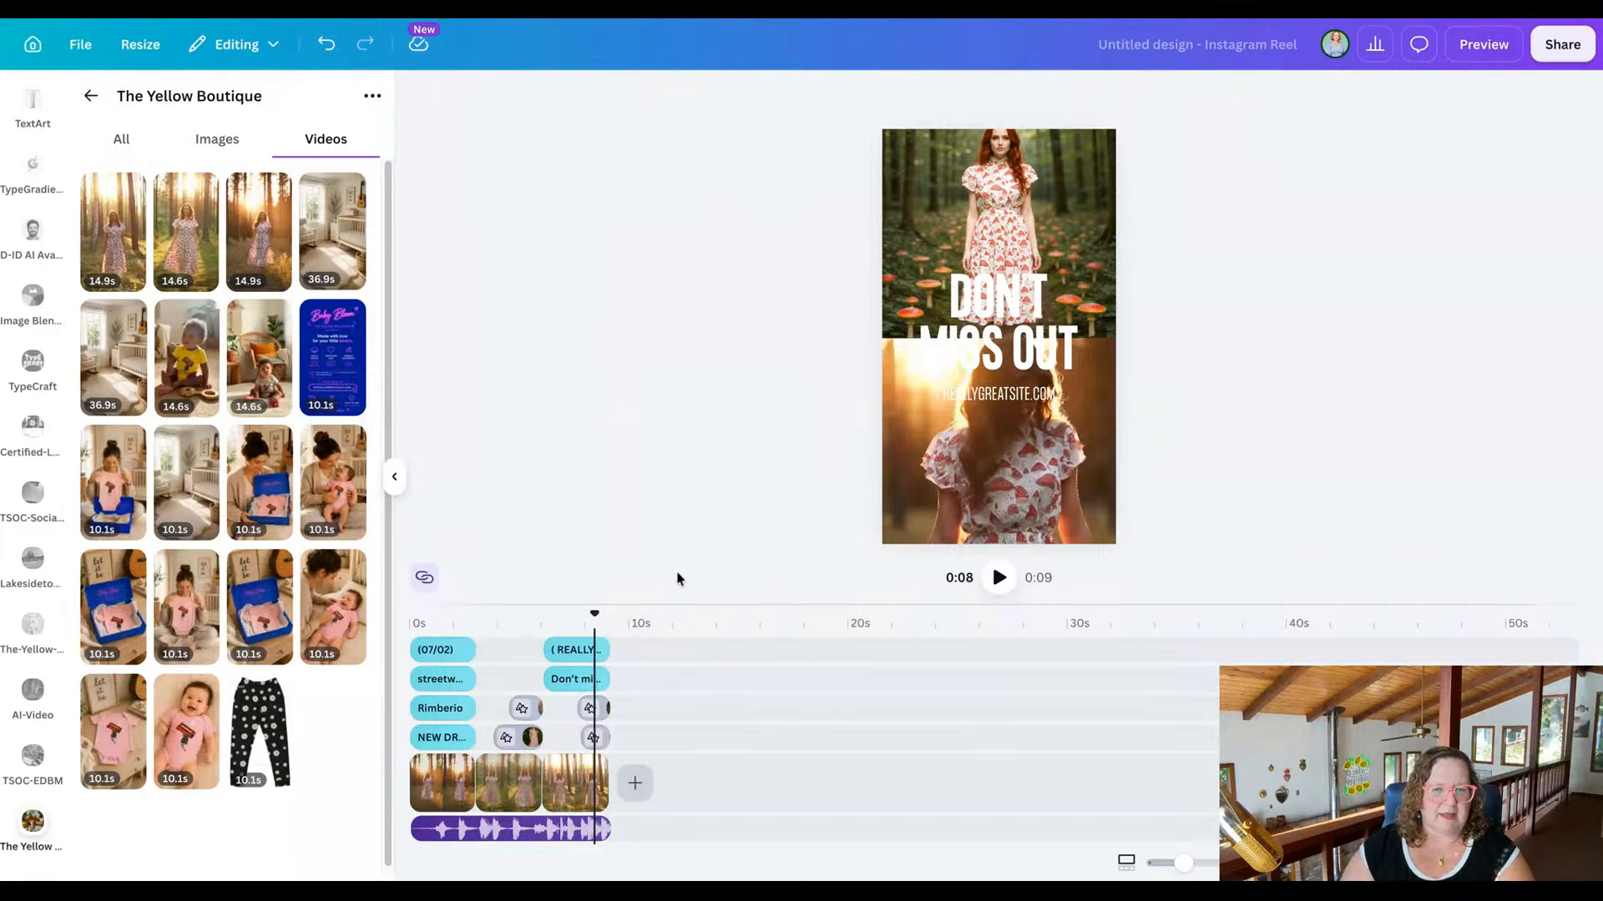
# Replace the brand name above the "New Drop" title in the opening scene with "yellow boutique".
pyautogui.moveTo(594, 614); pyautogui.dragTo(440, 613)
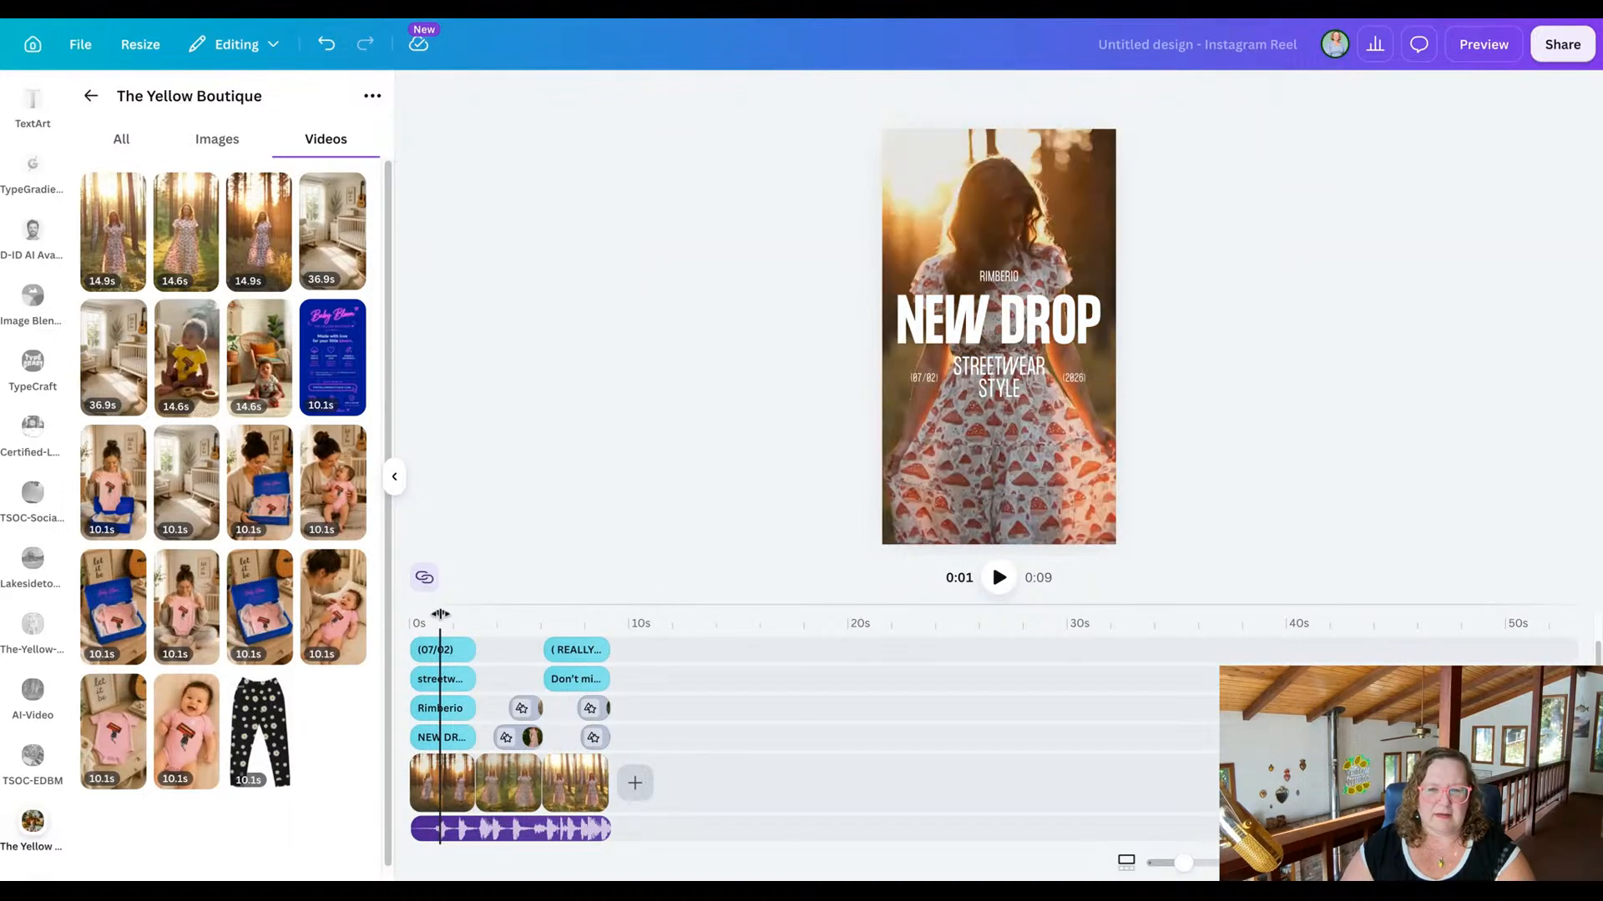
pyautogui.click(1007, 281)
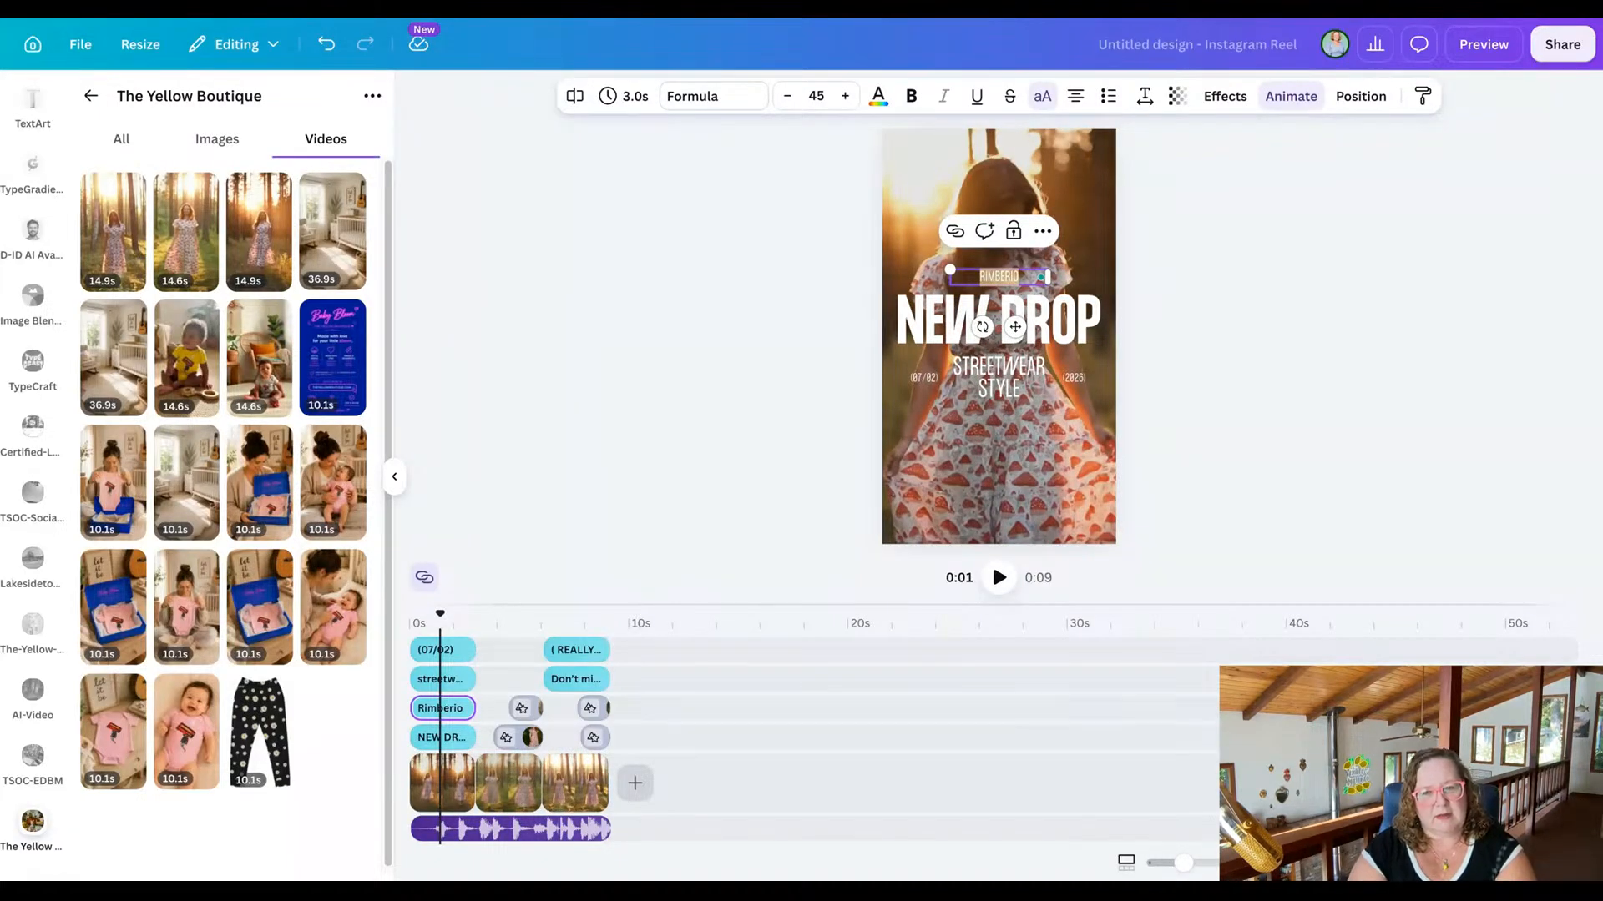
pyautogui.write('yellow boutiqu')
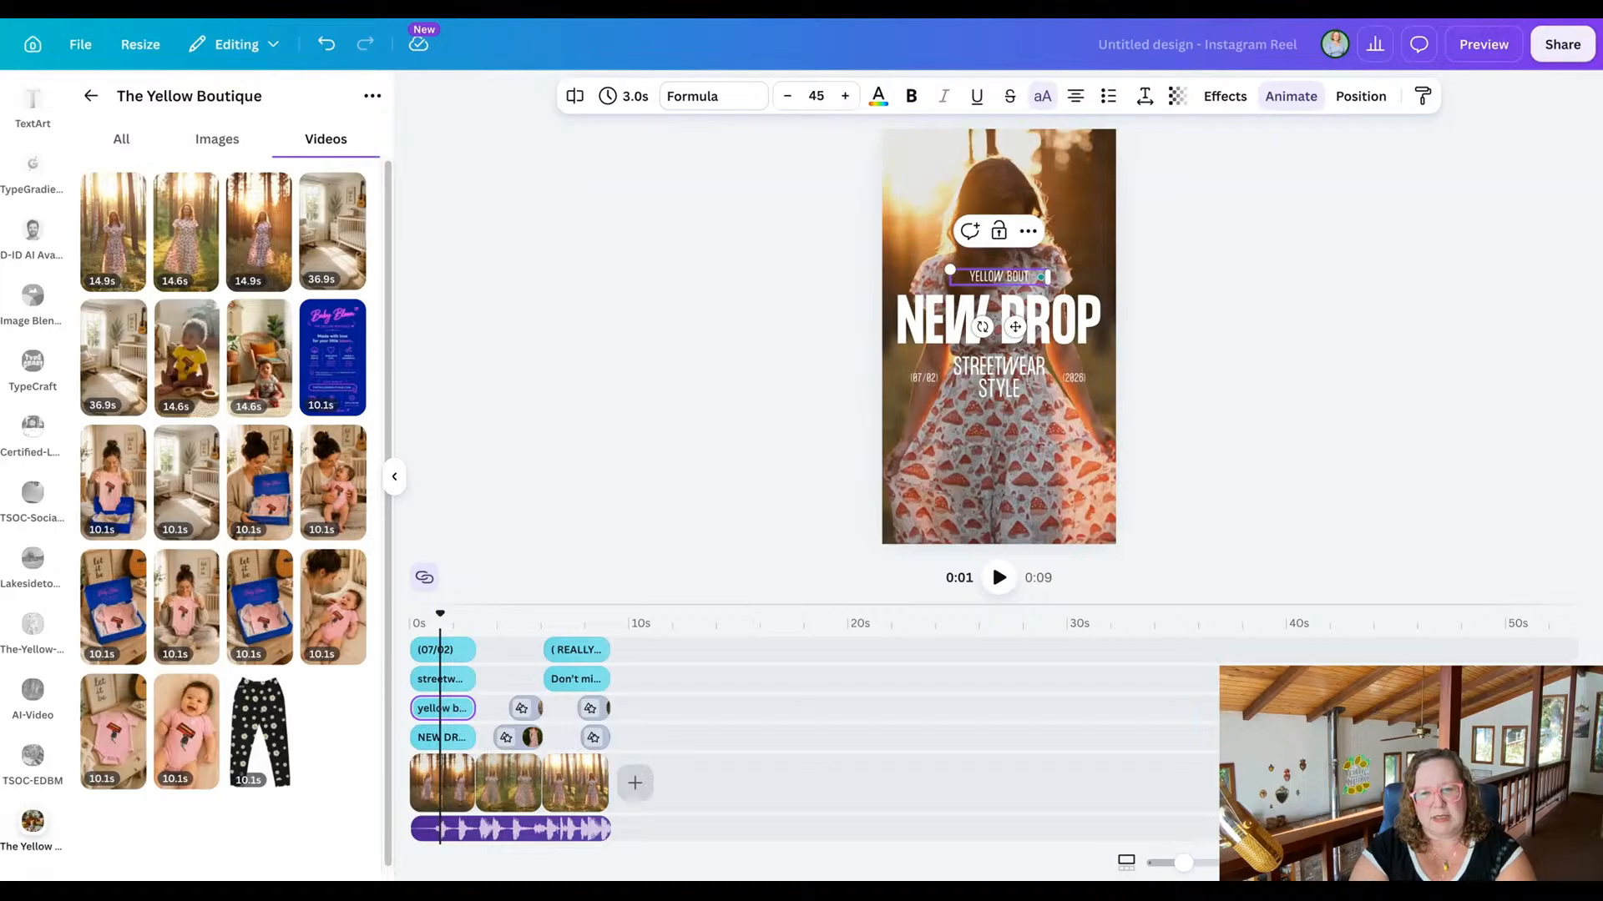
pyautogui.write('e')
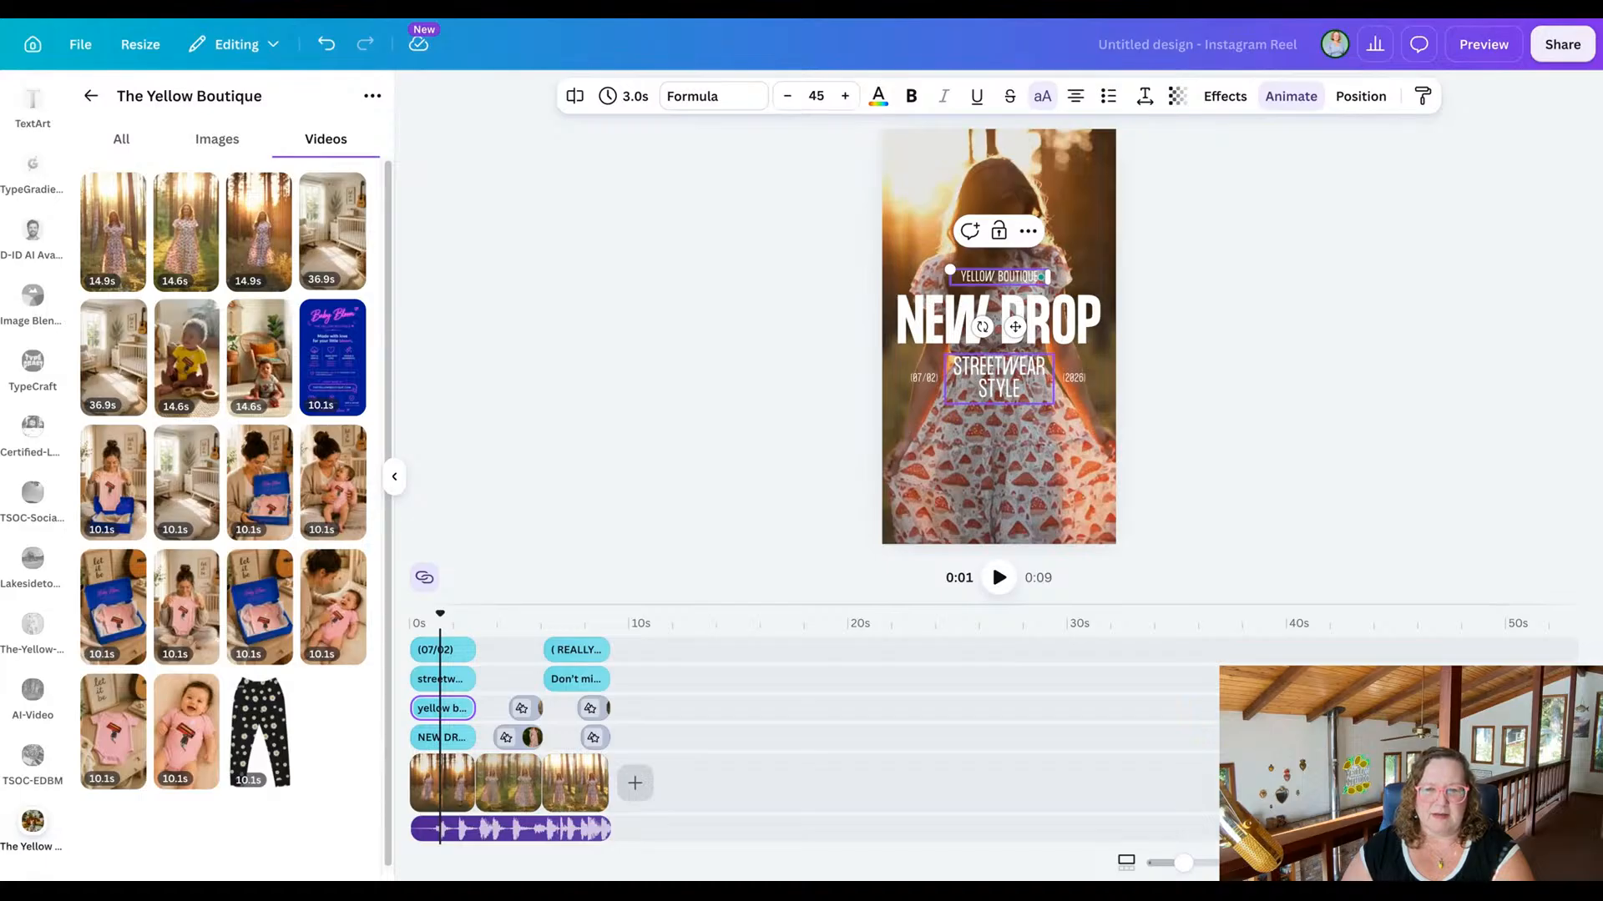
# Replace the subtitle below the "New Drop" title with "mushroom magic".
pyautogui.click(999, 378)
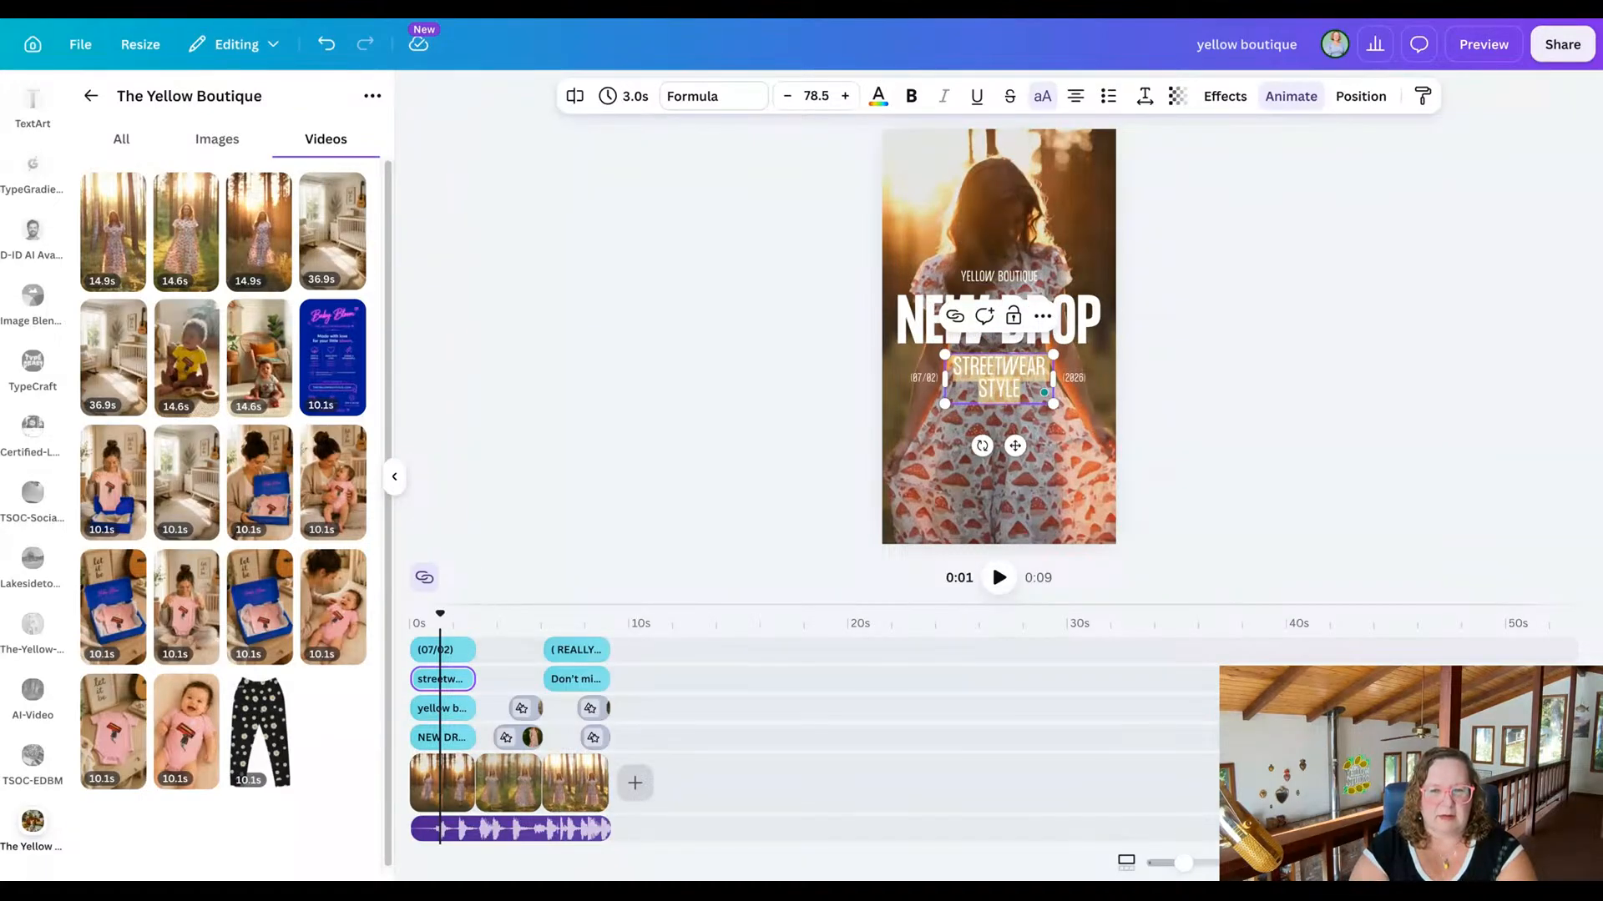
pyautogui.write('MUSHROOM')
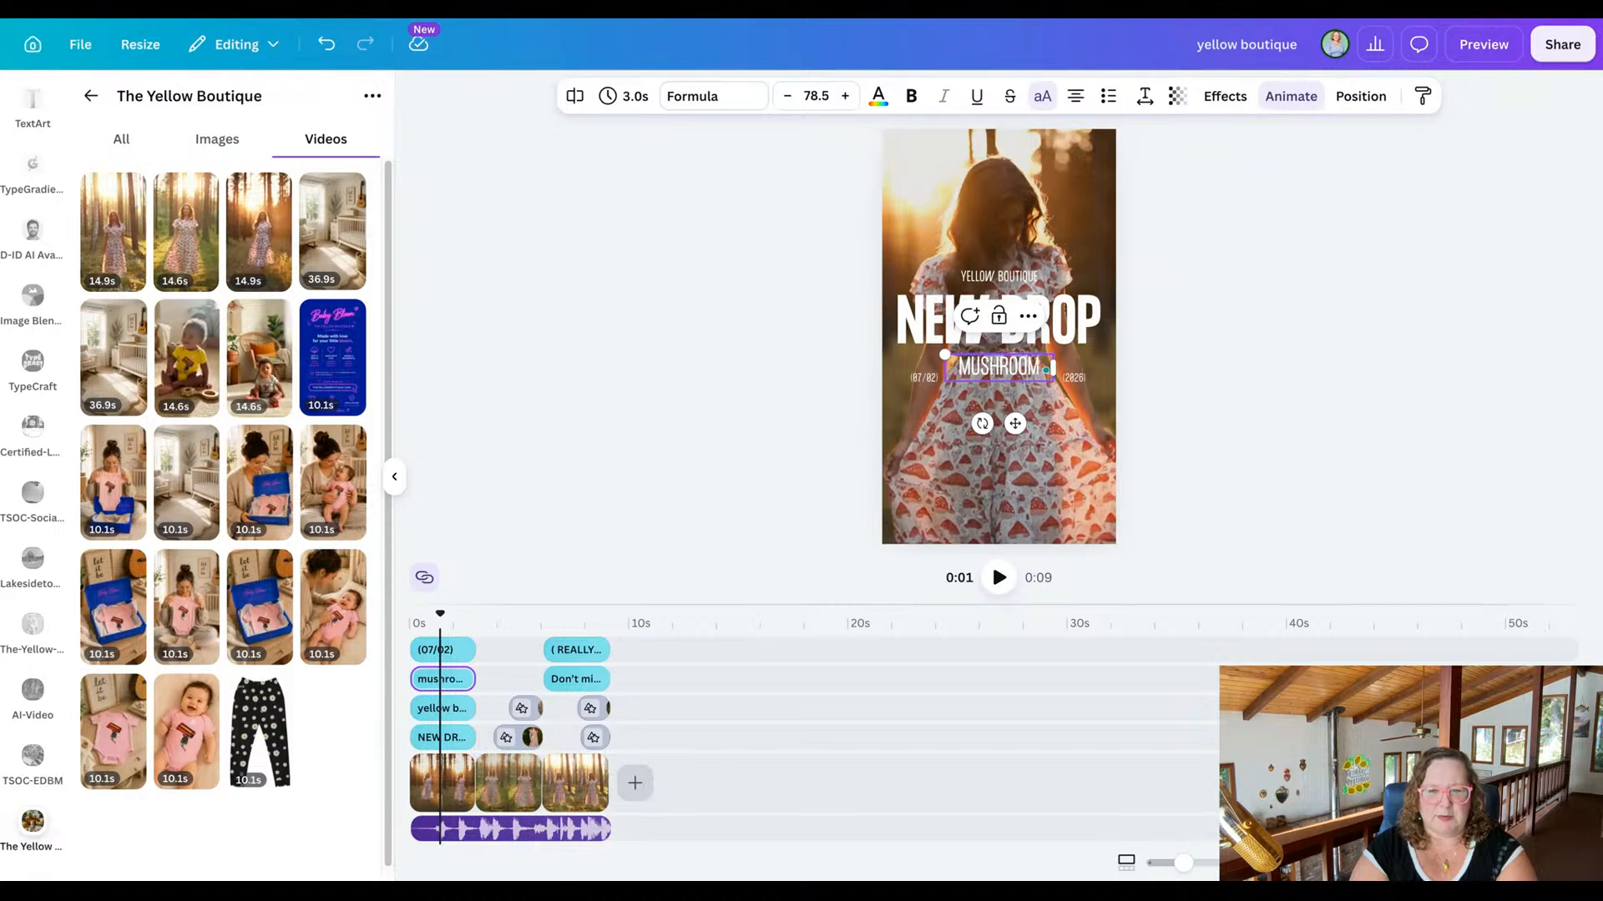
pyautogui.write(' MAGIC')
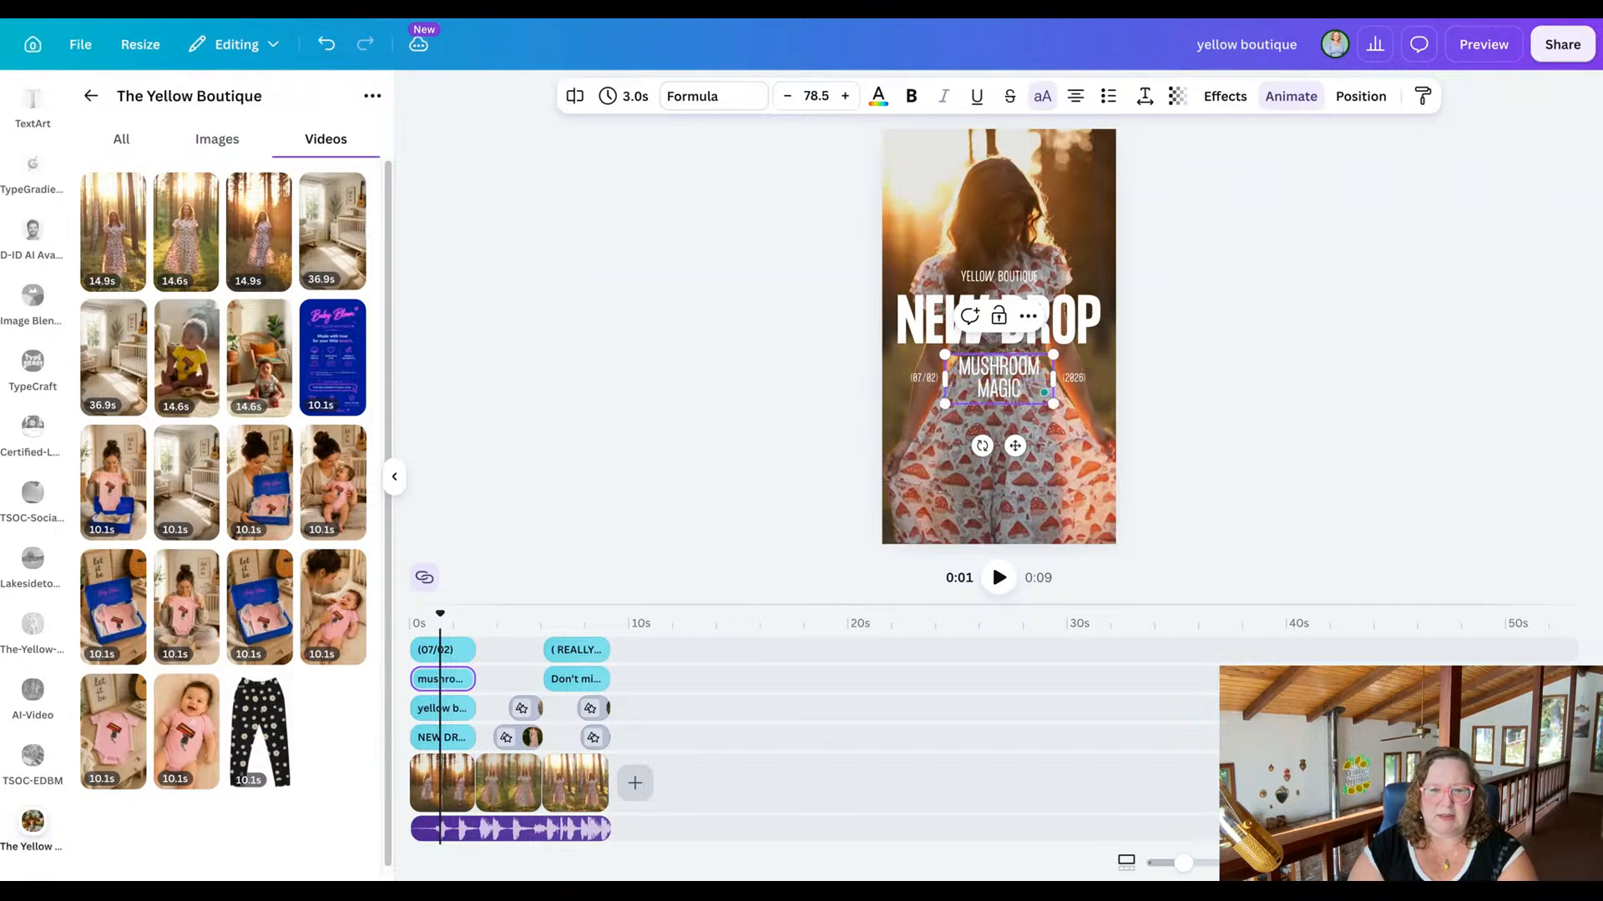
# Change the day-and-month label beside the opening scene's subtitle to "July", keeping its parentheses.
pyautogui.click(921, 377)
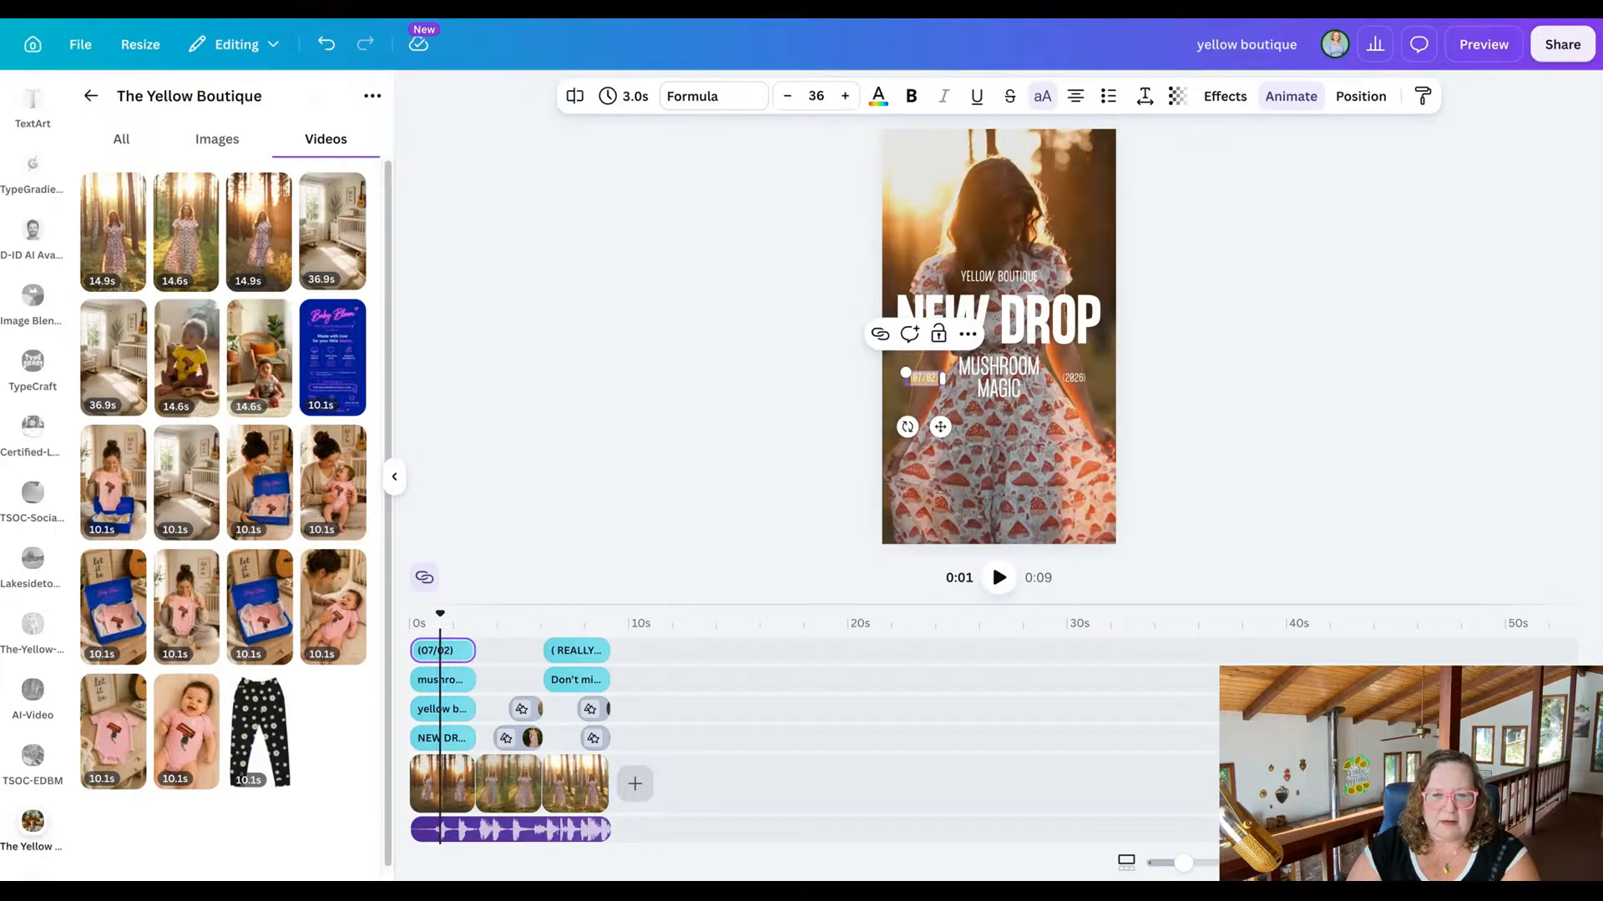
pyautogui.press('BackSpace')
pyautogui.press('BackSpace')
pyautogui.press('BackSpace')
pyautogui.press('BackSpace')
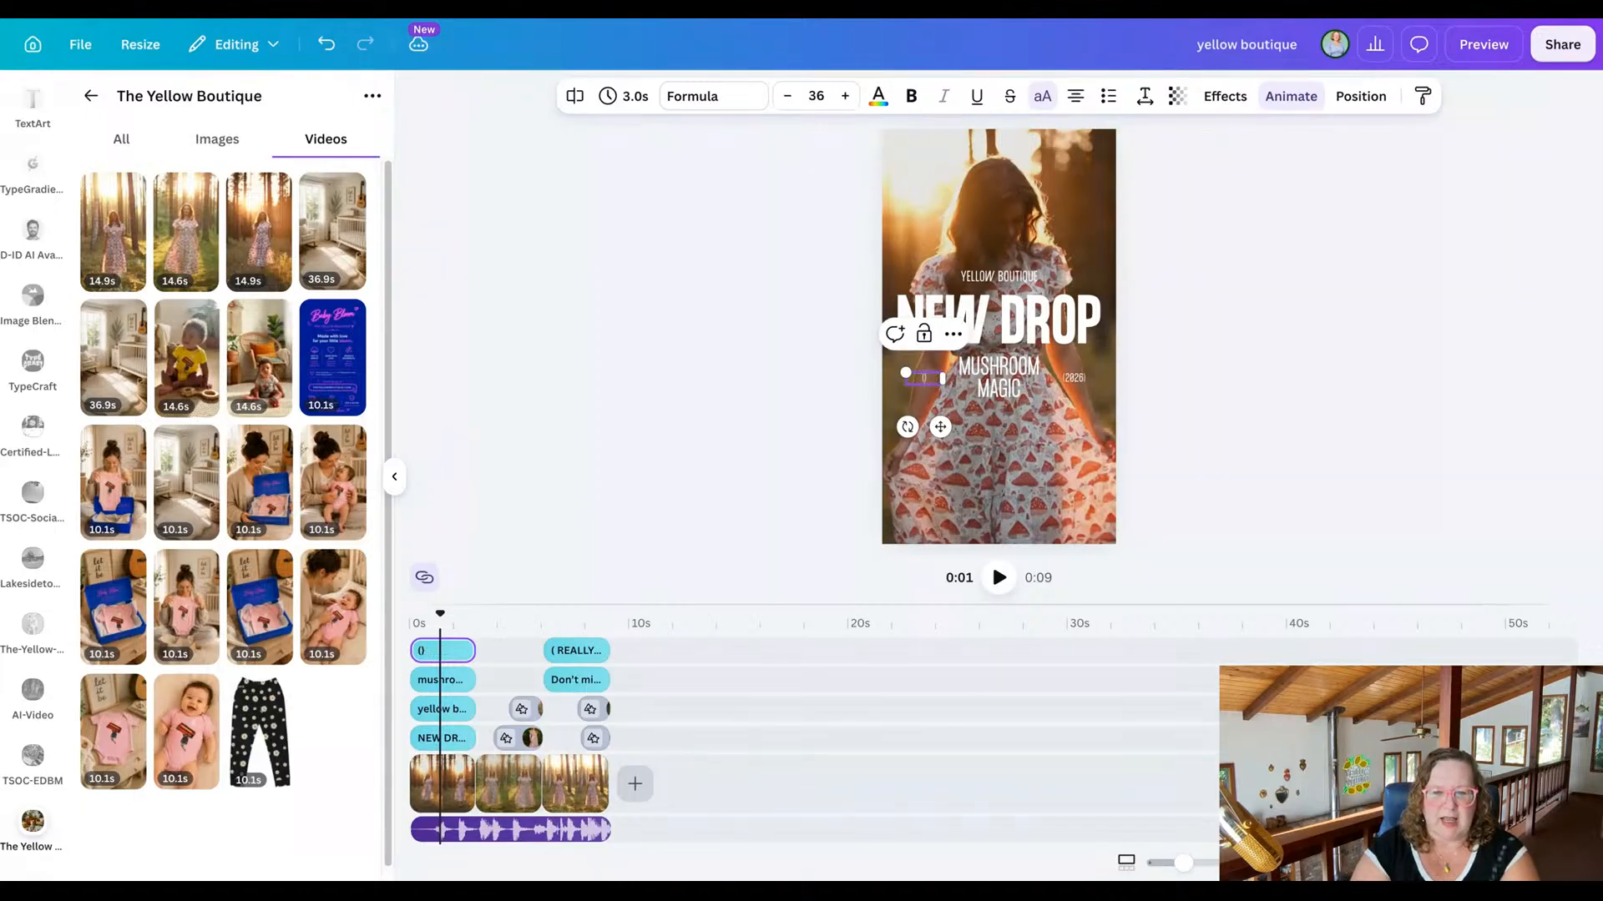
pyautogui.press('BackSpace')
pyautogui.write('July')
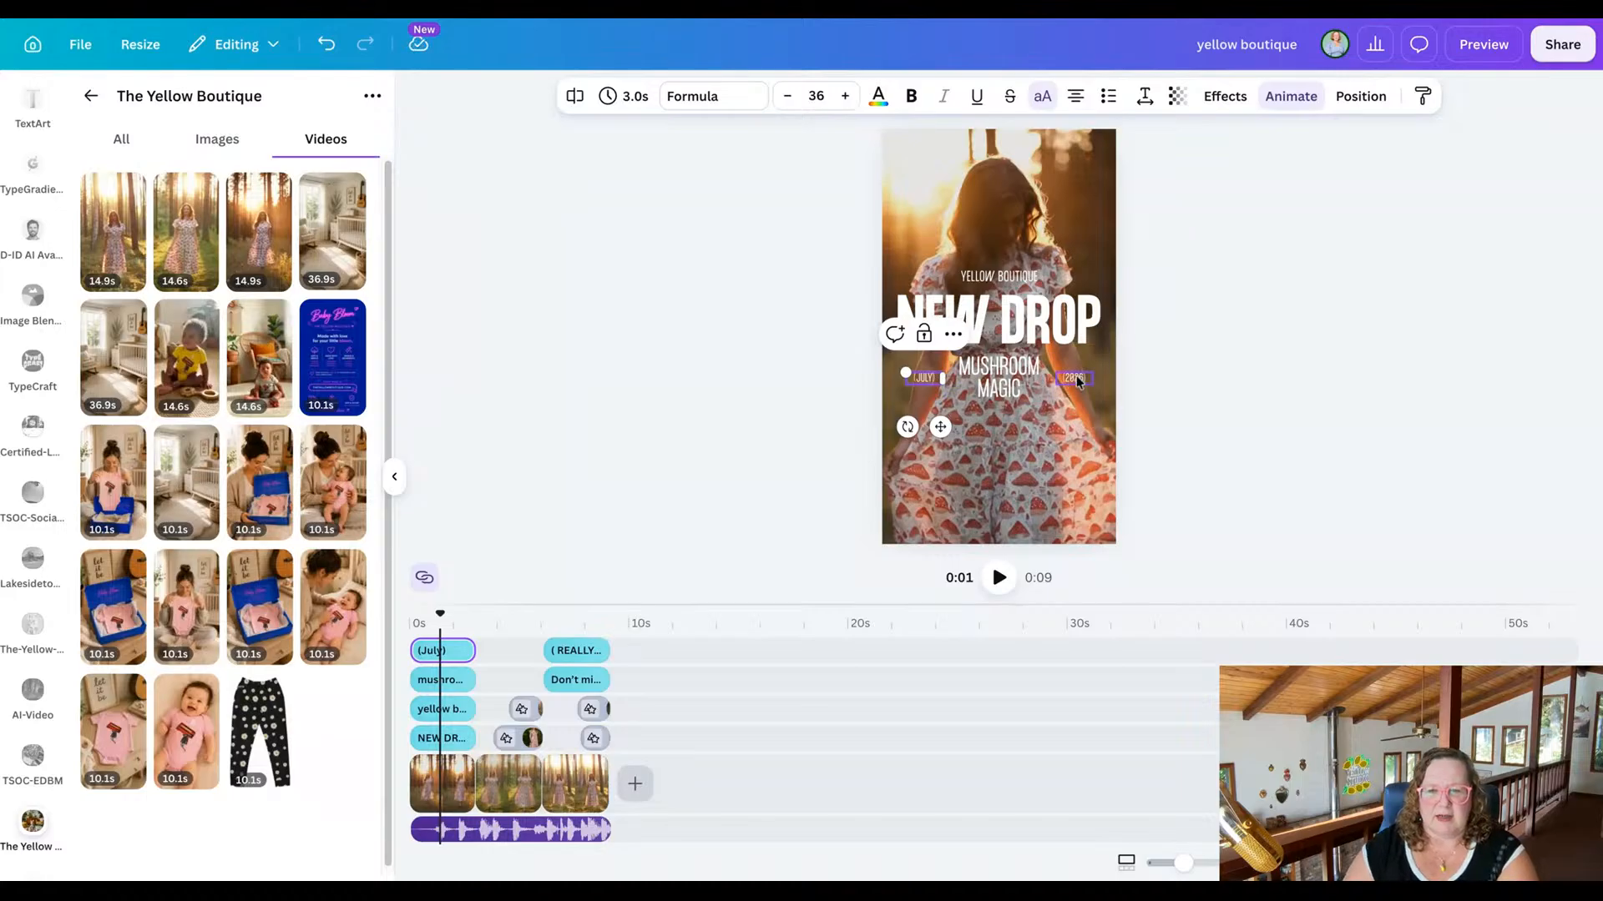
pyautogui.click(1239, 433)
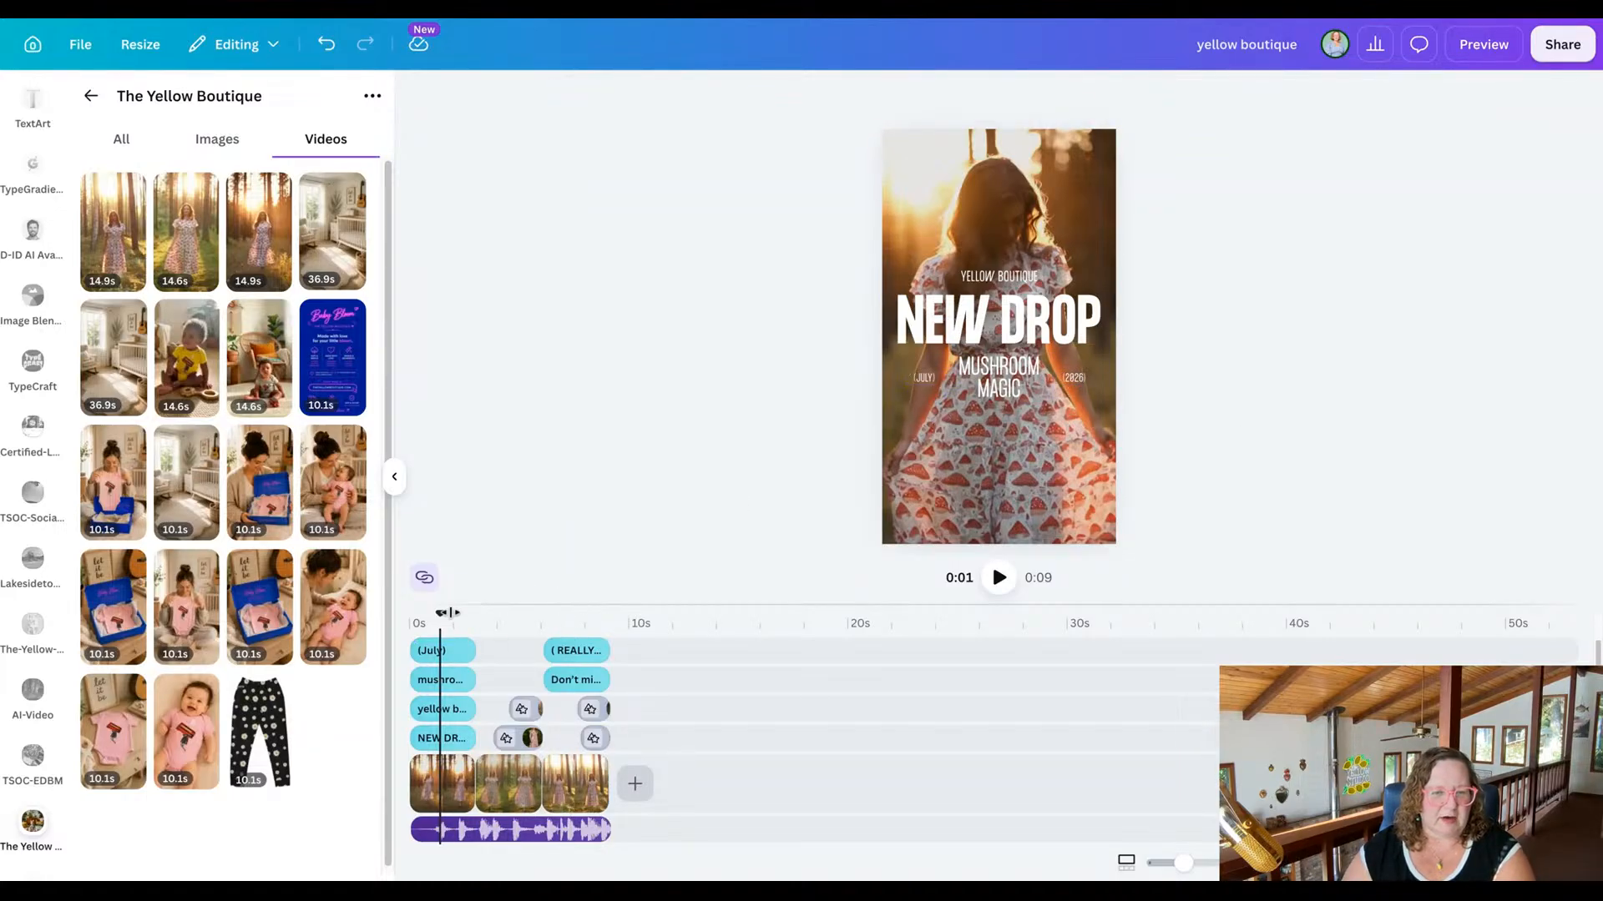
# Replace the placeholder website below the closing scene's "Don't miss out" title with "theyellowdesk.com", keeping its parentheses.
pyautogui.moveTo(441, 612); pyautogui.dragTo(572, 614)
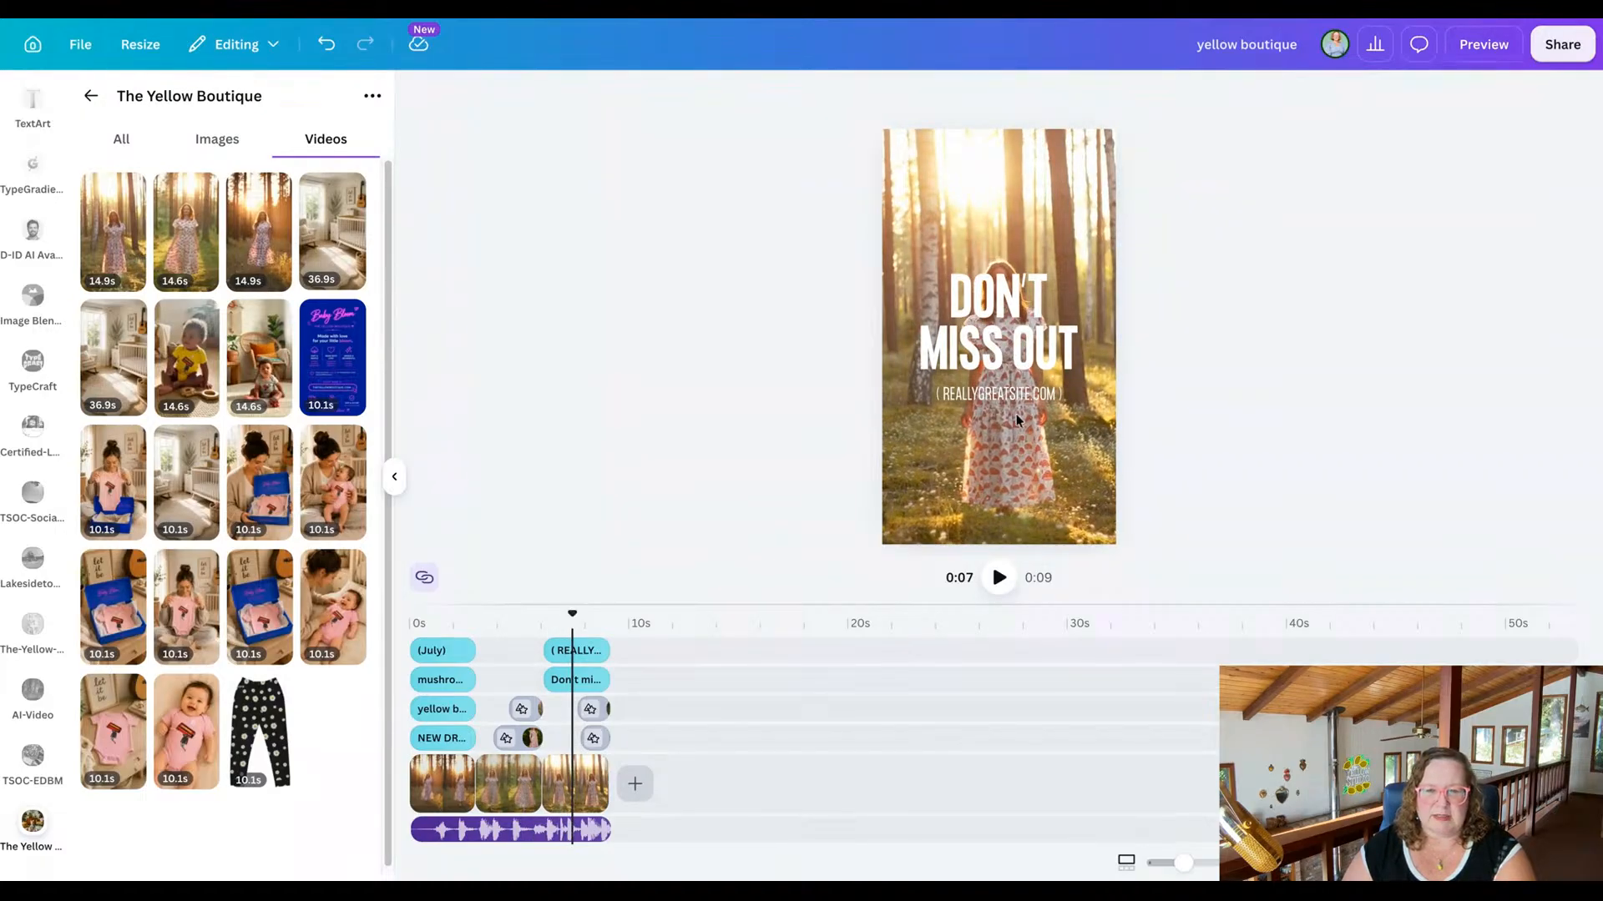
pyautogui.click(1007, 393)
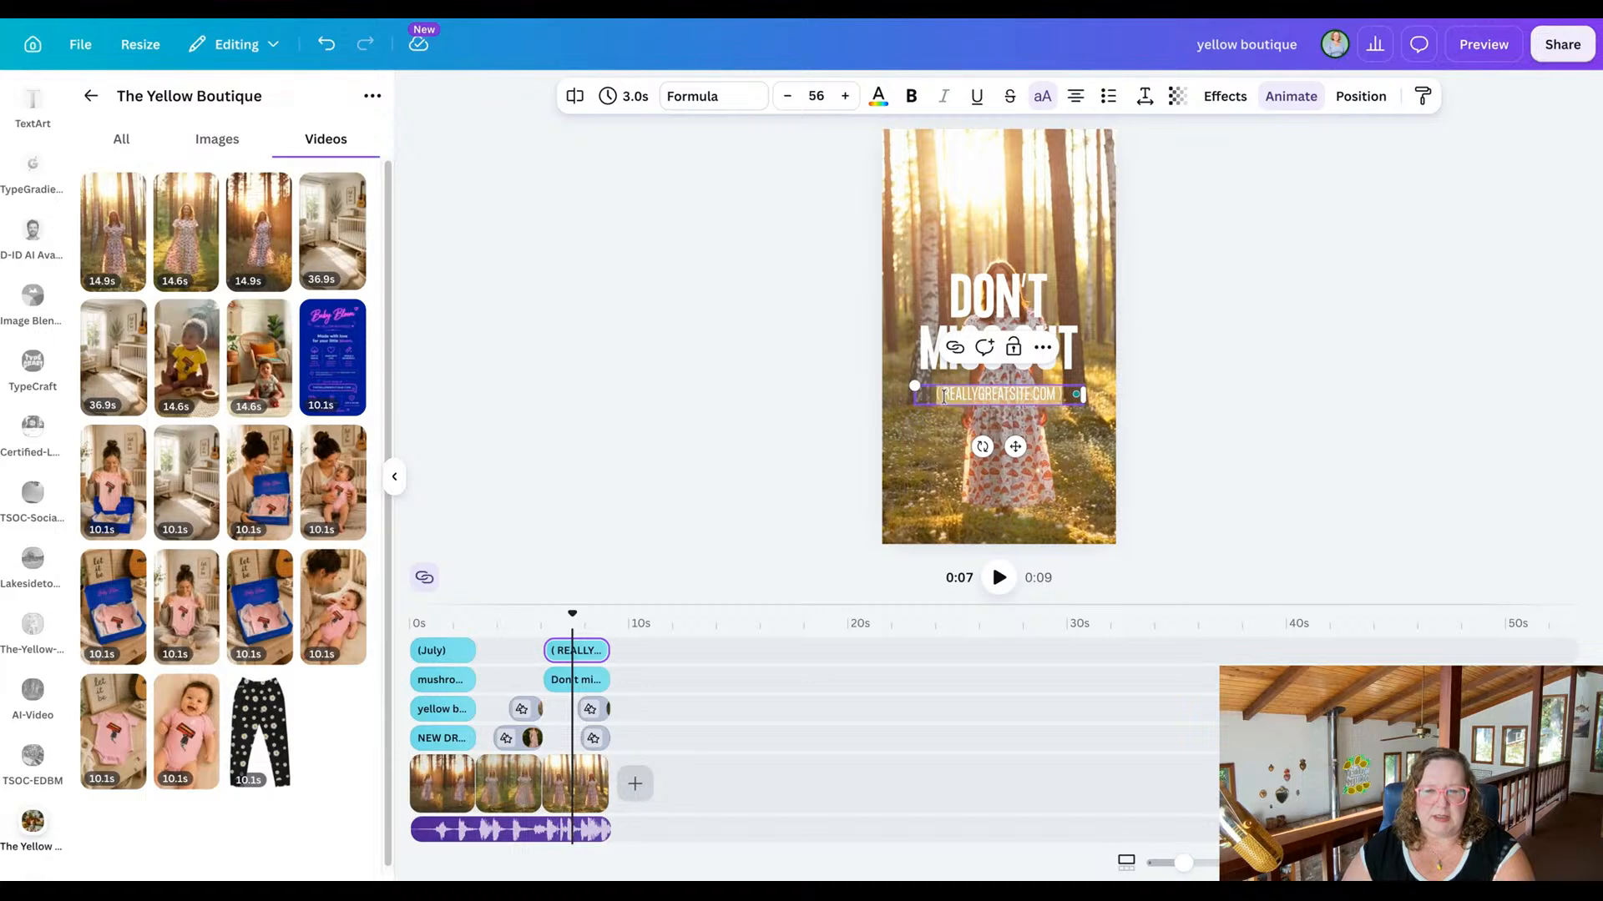
pyautogui.moveTo(942, 393); pyautogui.dragTo(1054, 394)
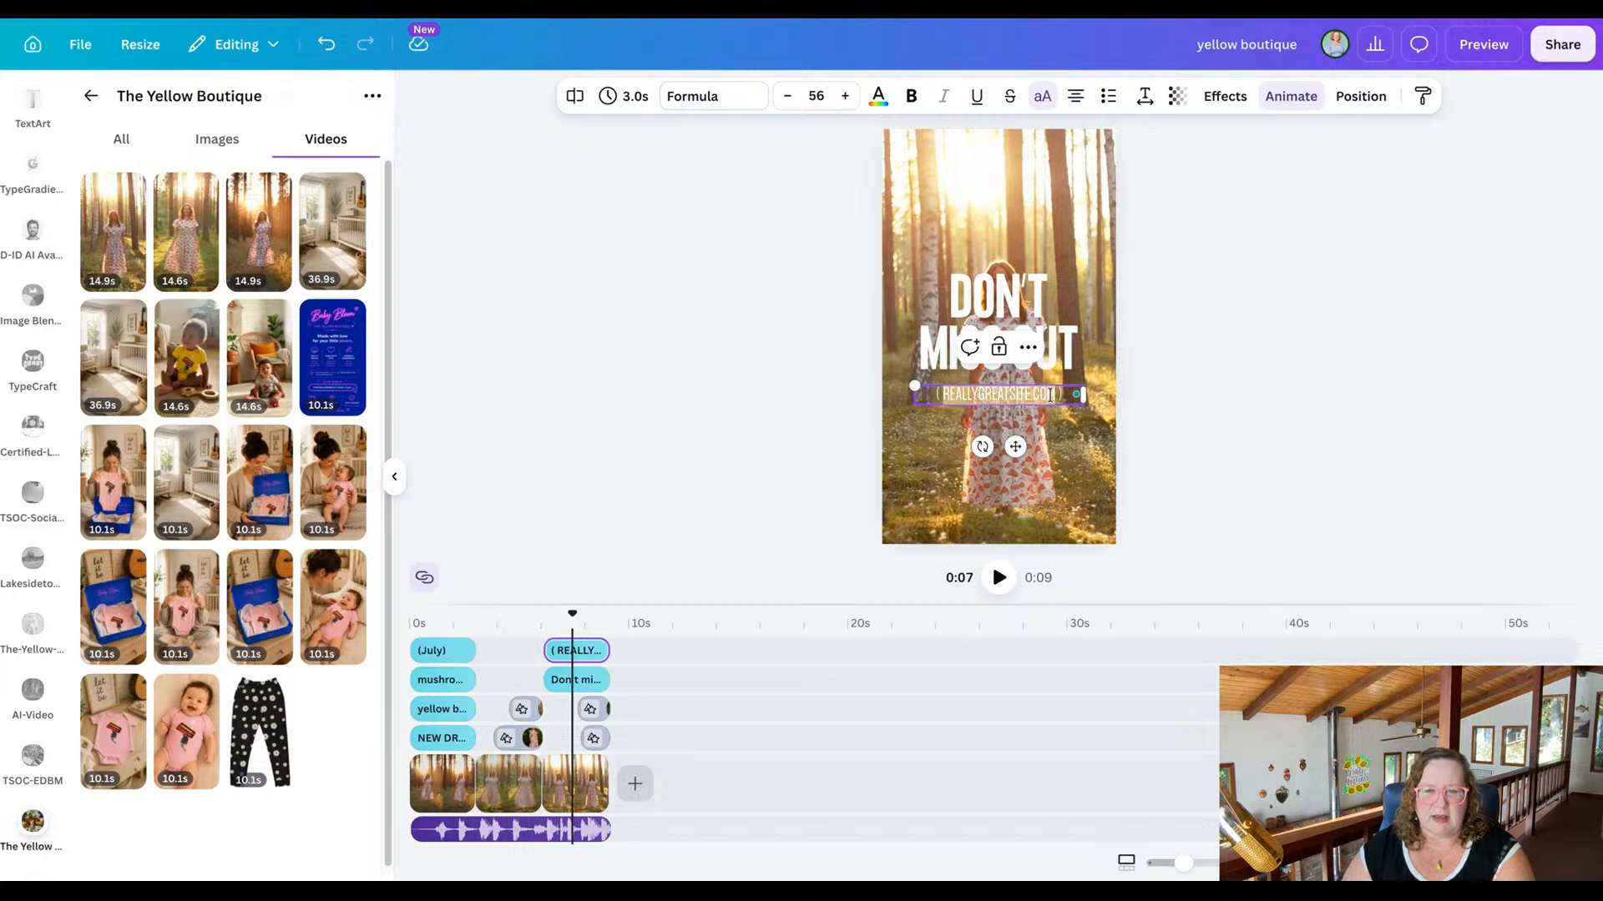
pyautogui.write('theyellowbout')
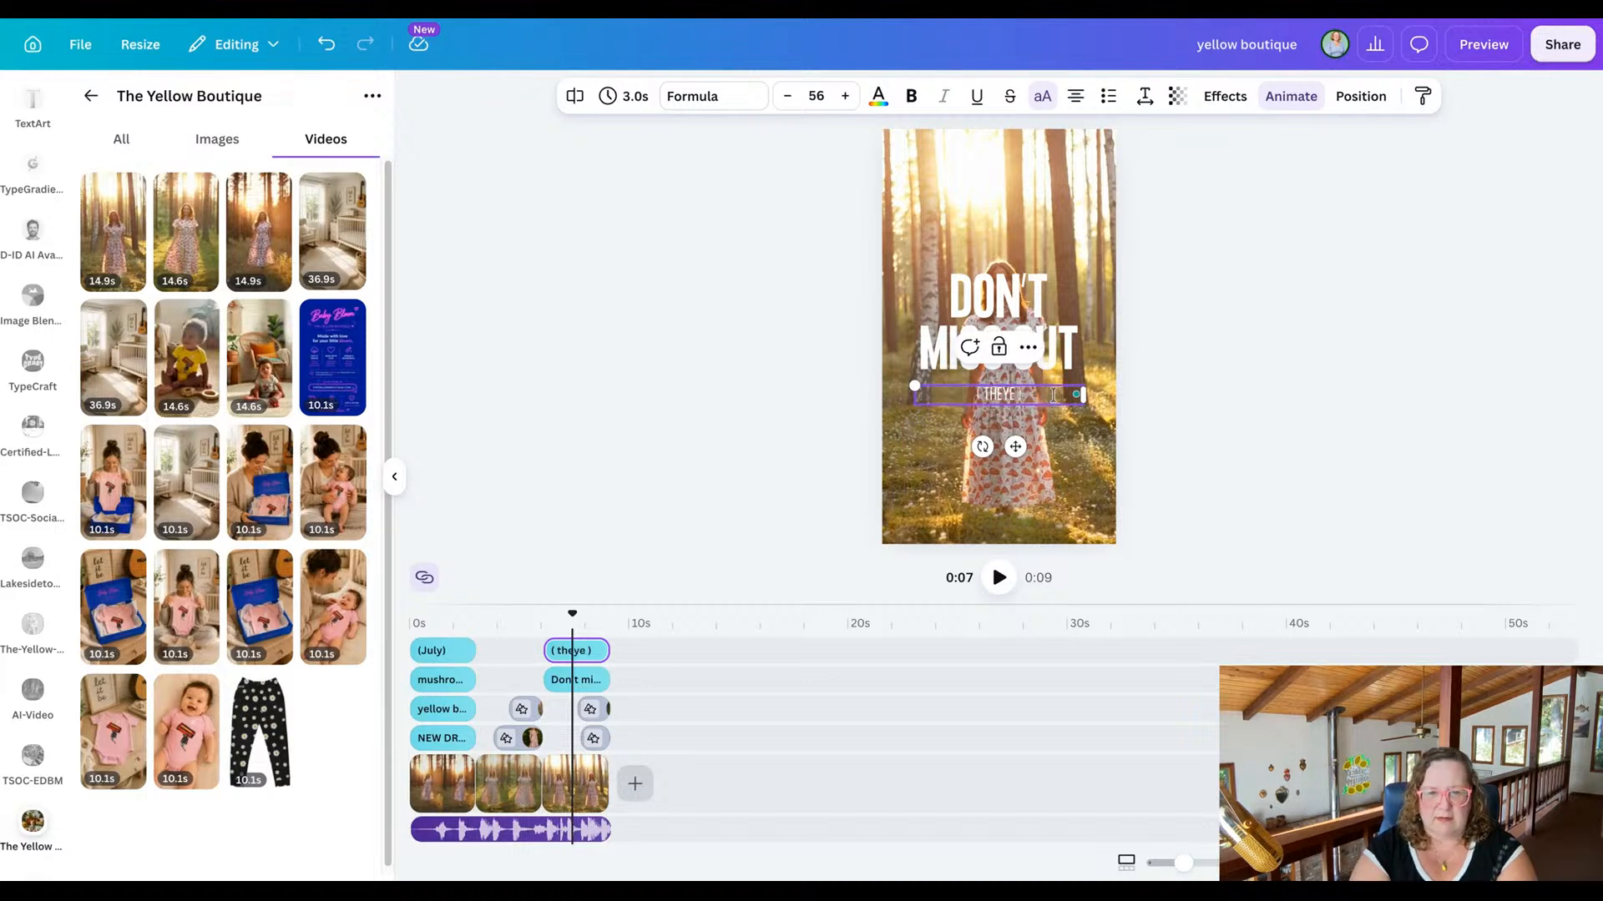
pyautogui.write('ique.com')
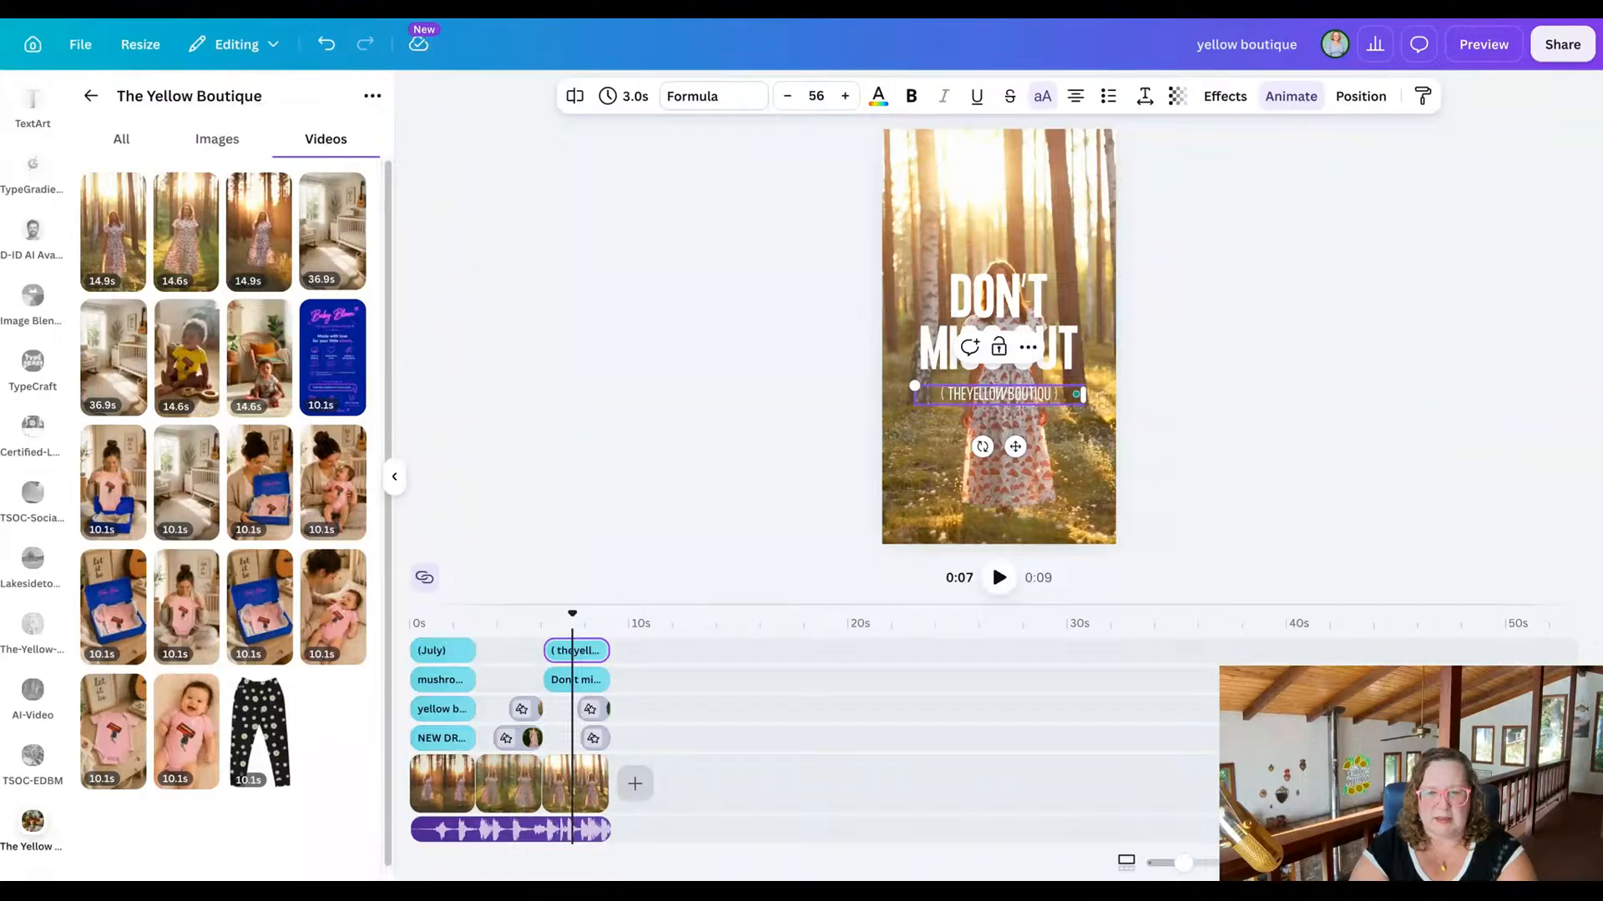
pyautogui.press('BackSpace')
pyautogui.press('BackSpace')
pyautogui.press('BackSpace')
pyautogui.press('BackSpace')
pyautogui.press('BackSpace')
pyautogui.press('BackSpace')
pyautogui.press('BackSpace')
pyautogui.press('BackSpace')
pyautogui.press('BackSpace')
pyautogui.press('BackSpace')
pyautogui.press('BackSpace')
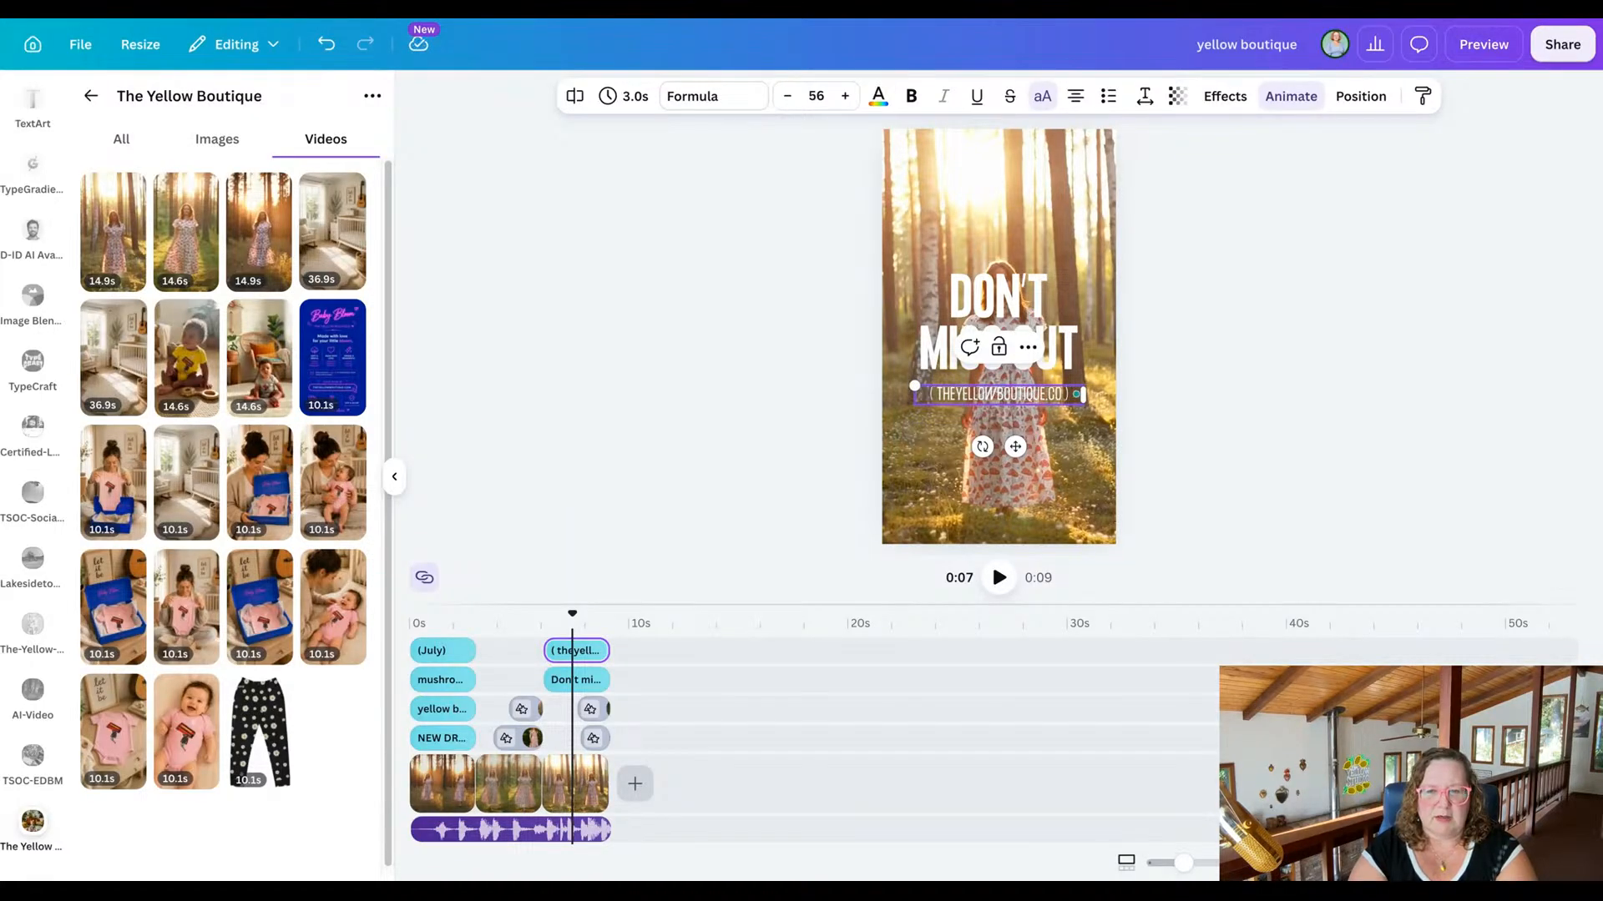
pyautogui.press('BackSpace')
pyautogui.write('desk.com')
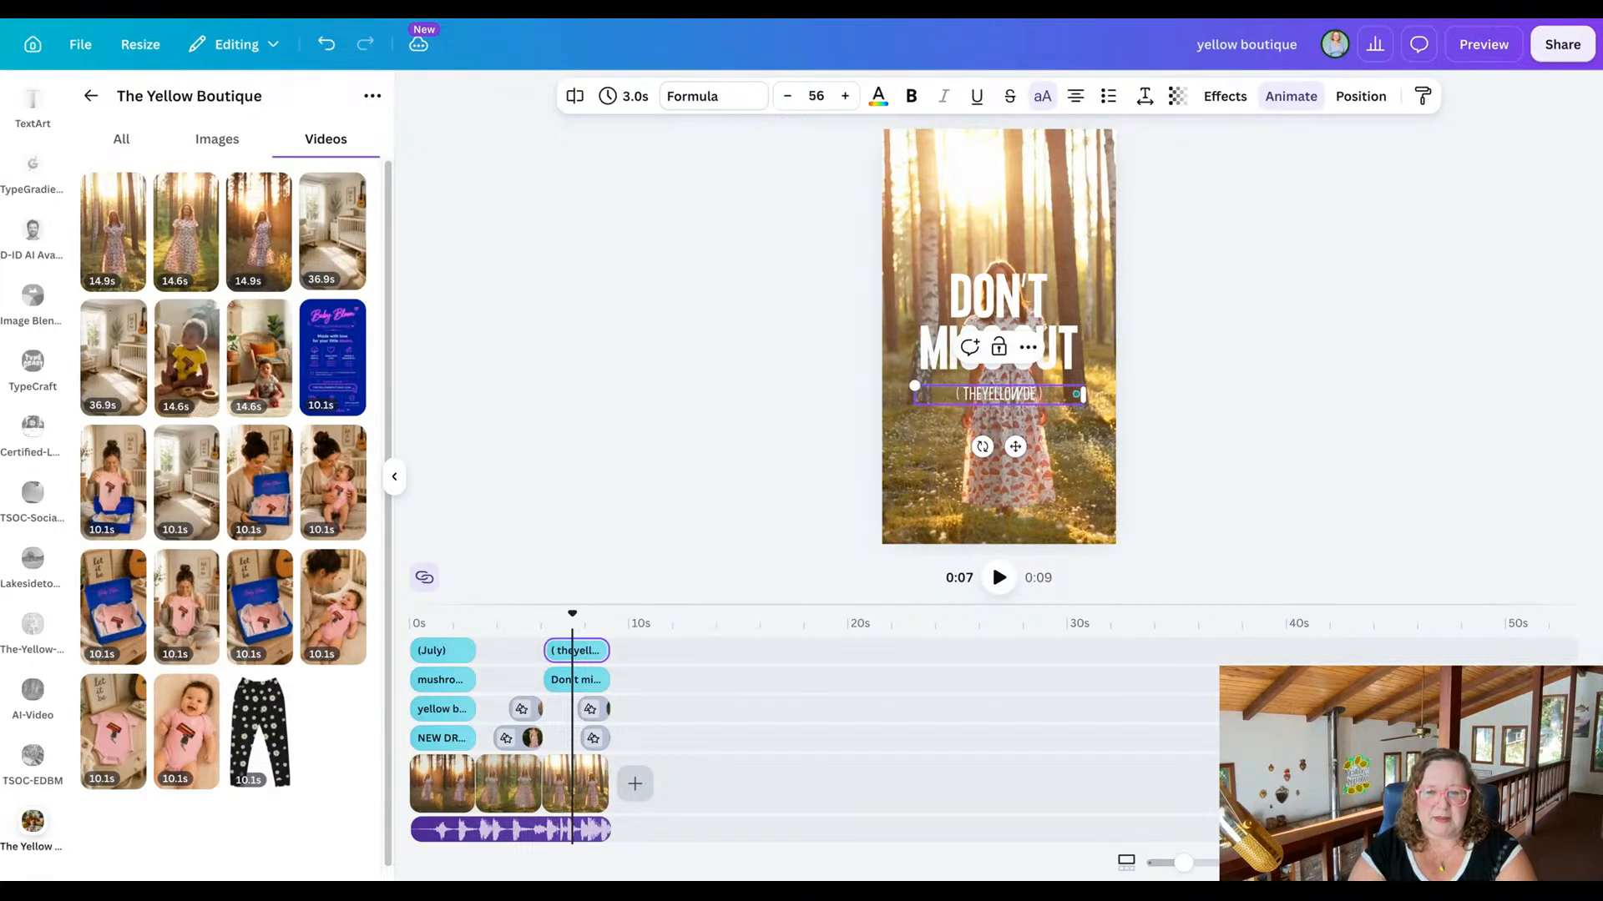
pyautogui.click(687, 373)
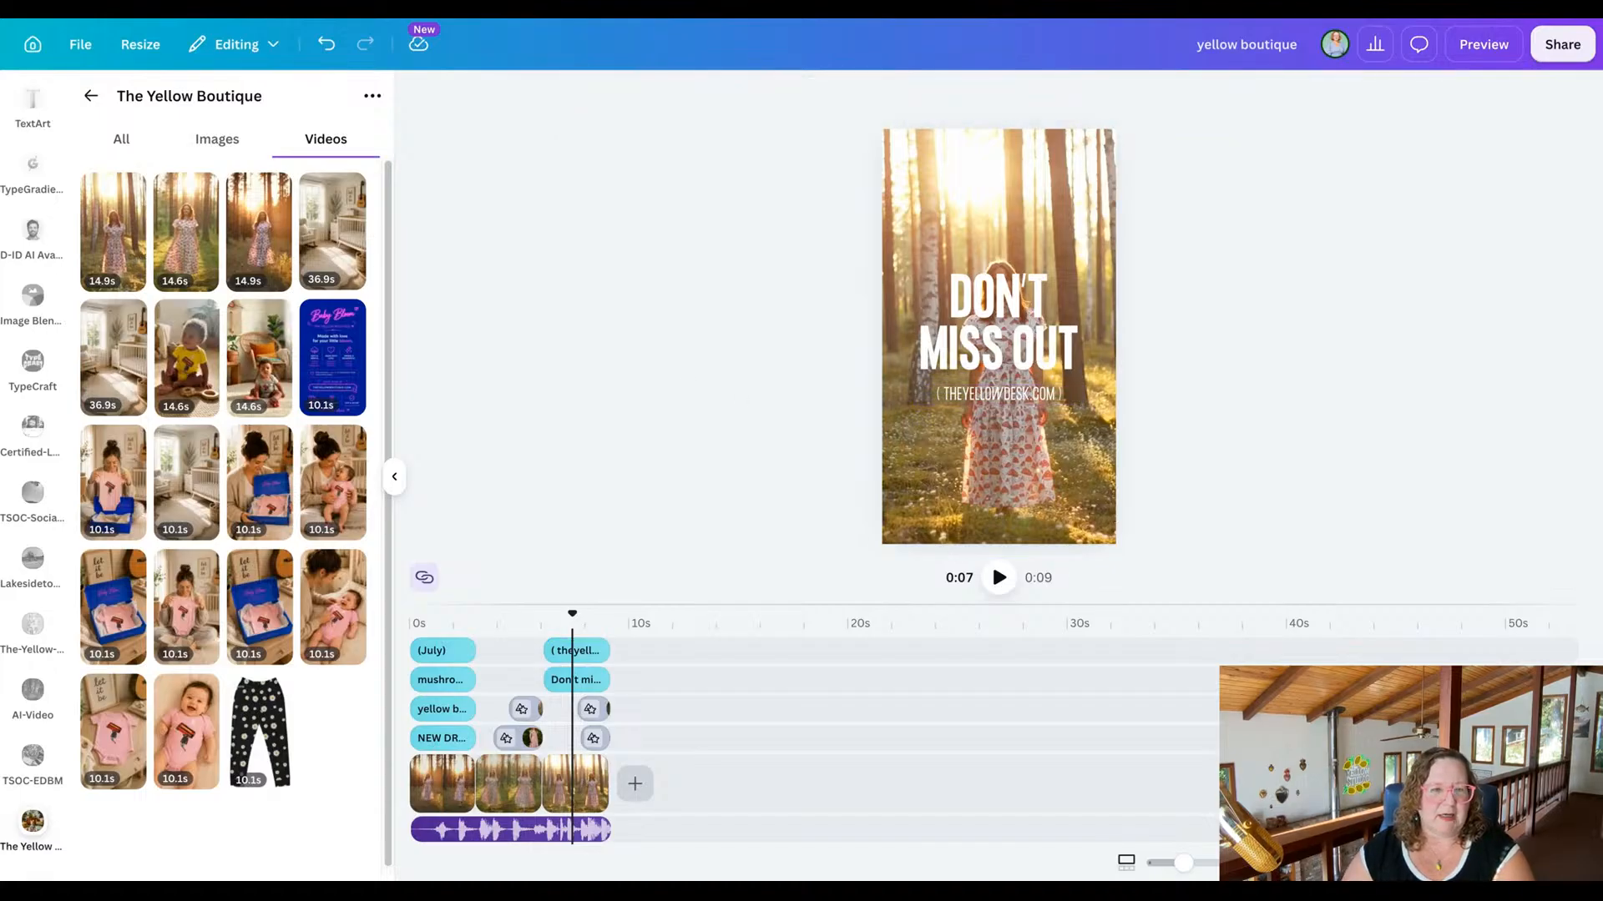
# Rename the design as "Mushroom-Magic-Dress-Video-Ad-1" and preview the whole reel.
pyautogui.click(1245, 40)
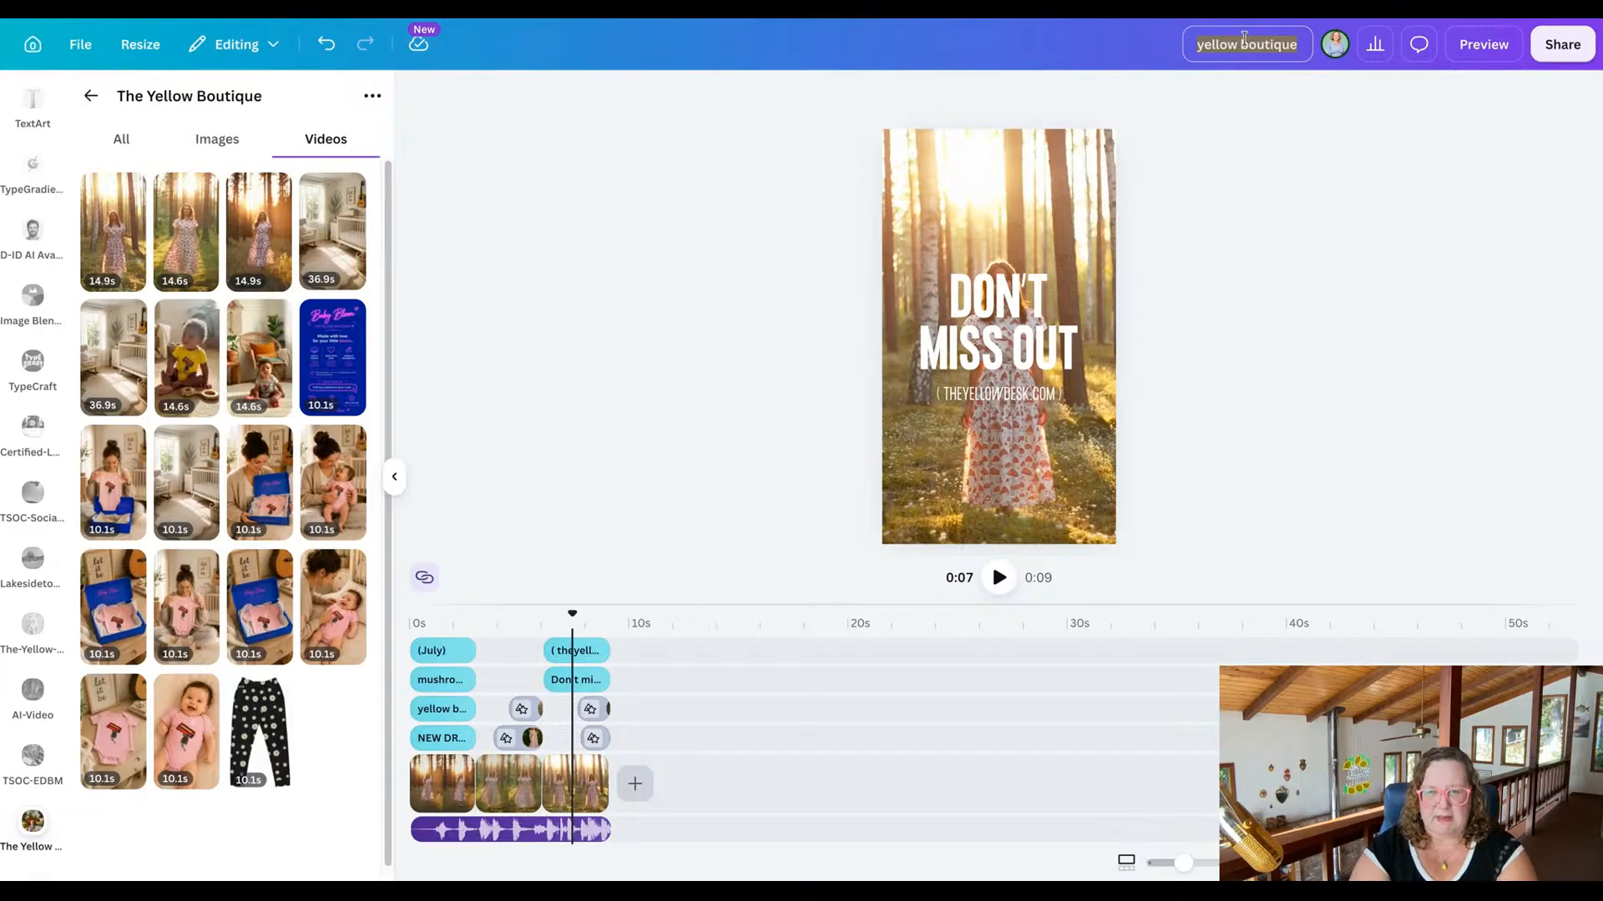
pyautogui.write('Mush')
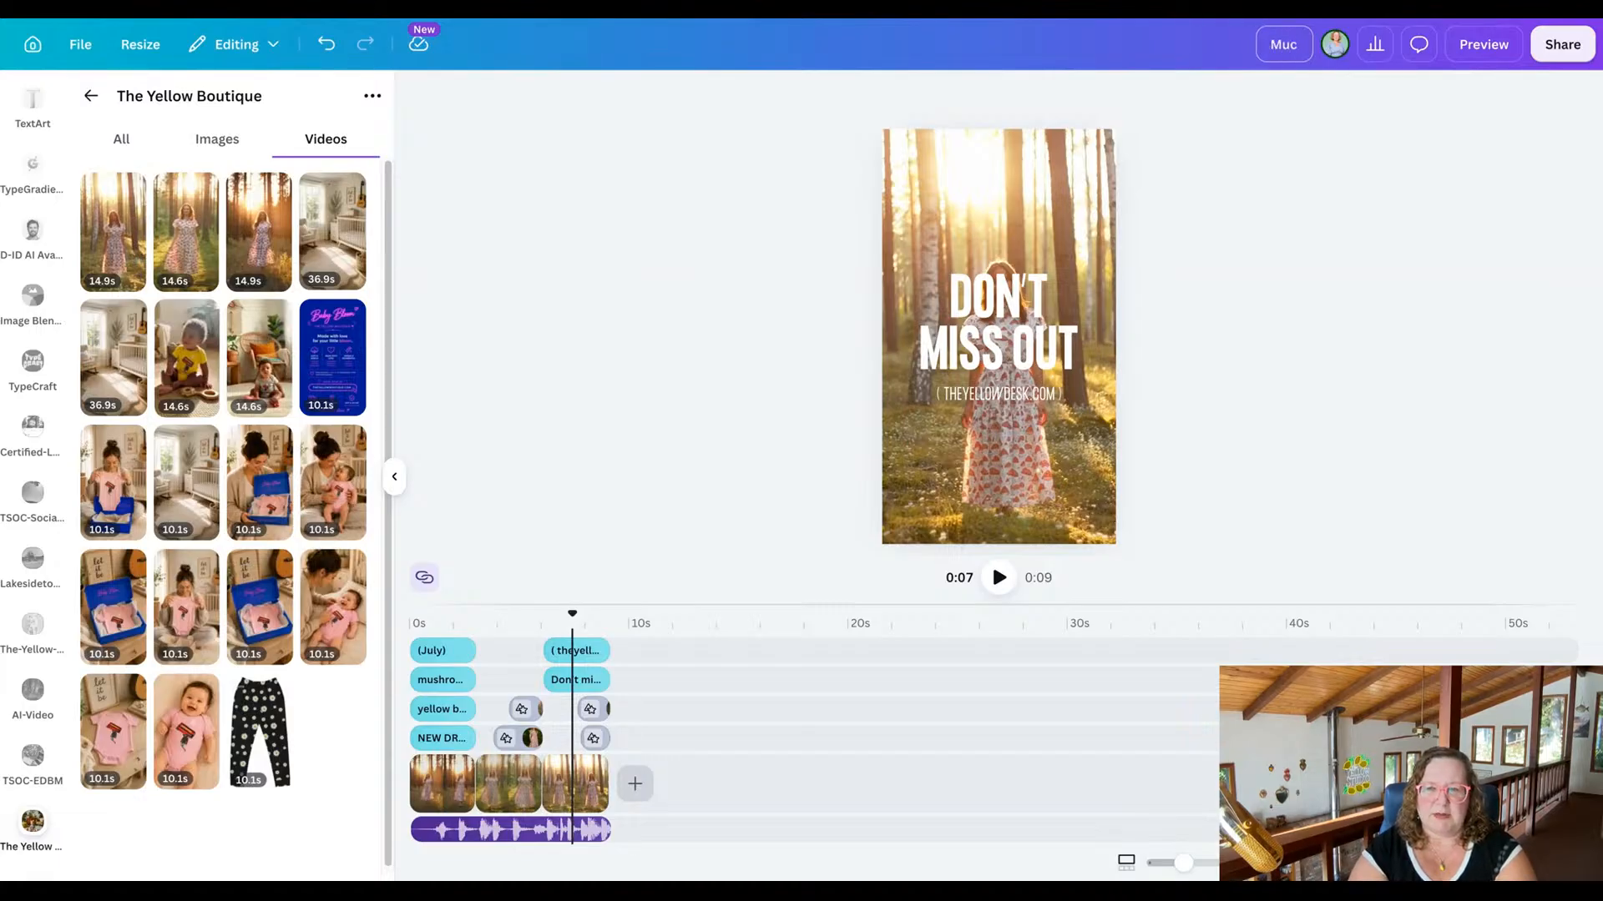
pyautogui.write('room-')
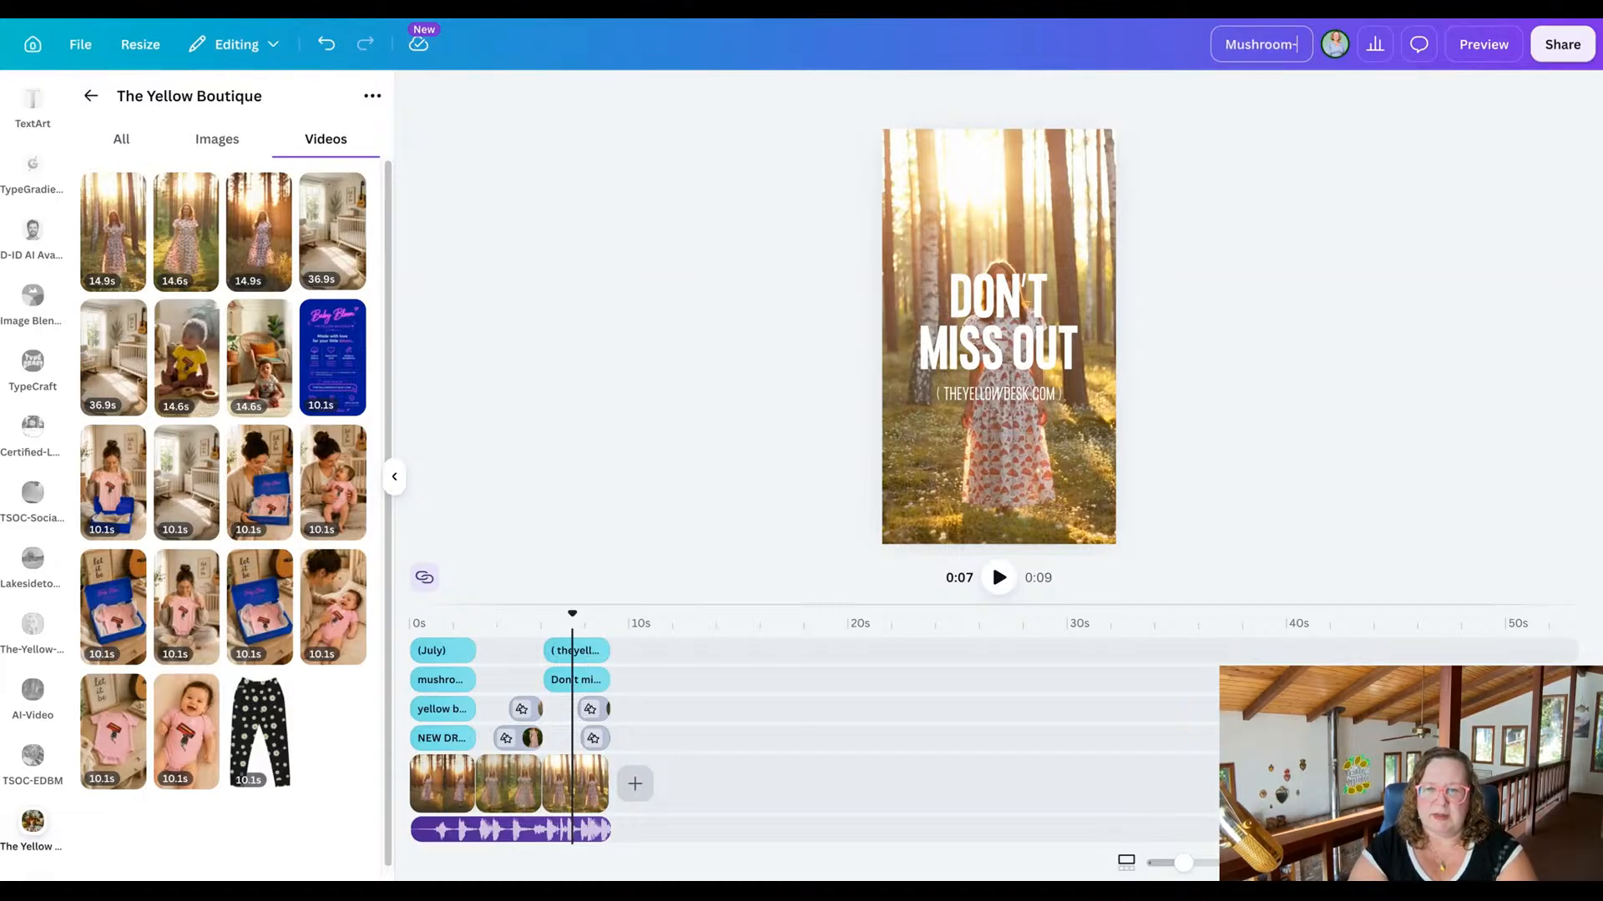
pyautogui.write('Magic-')
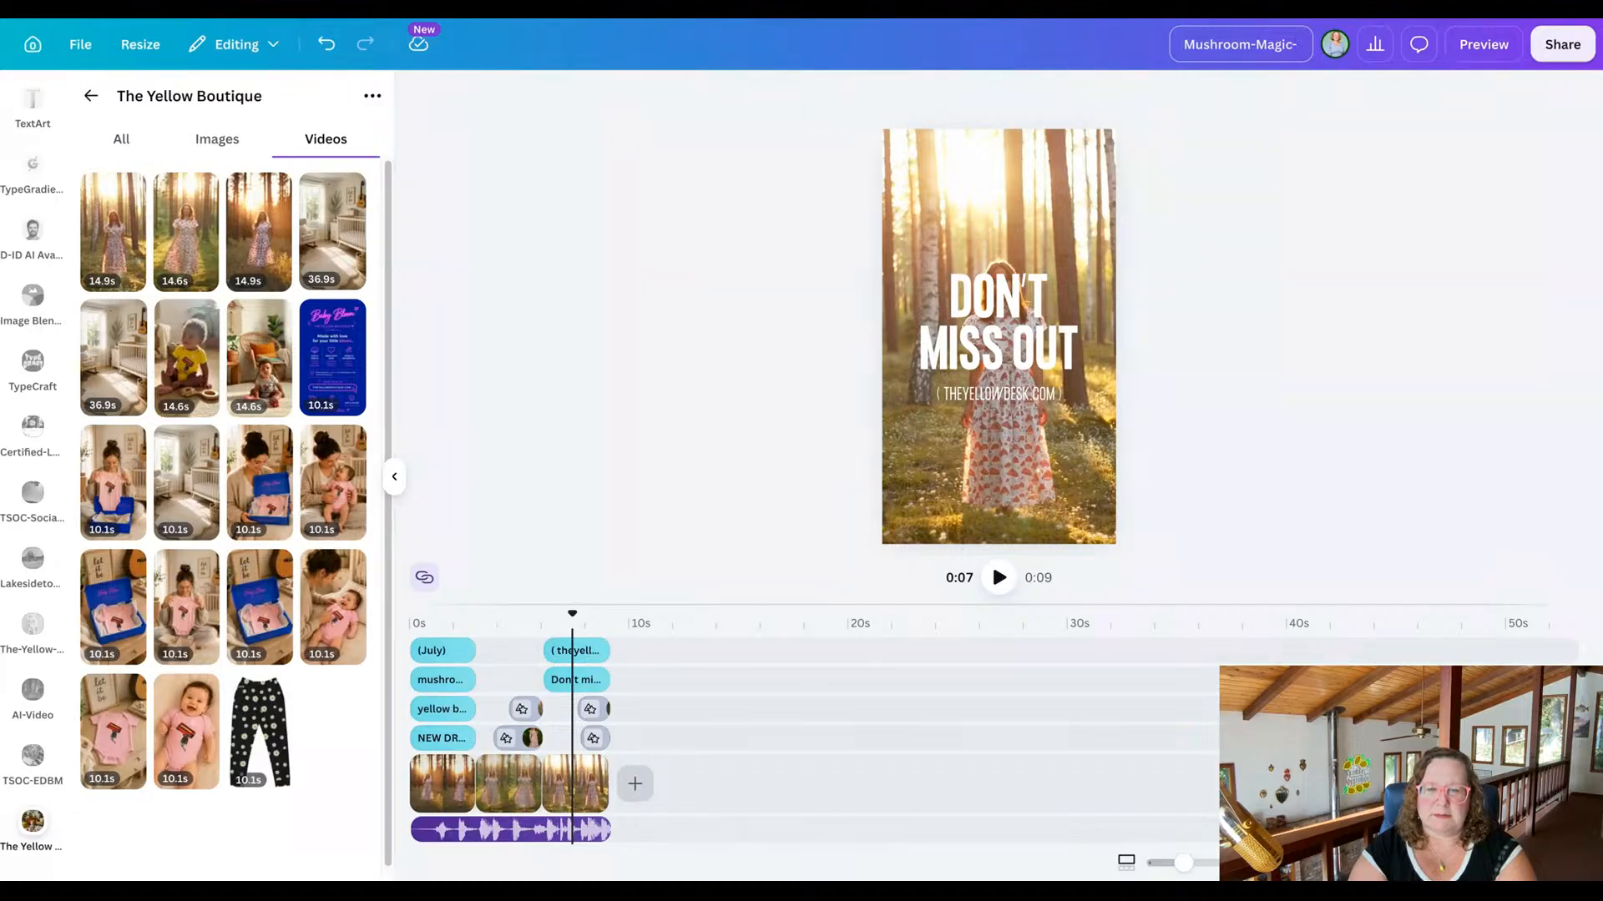
pyautogui.write('Dress-')
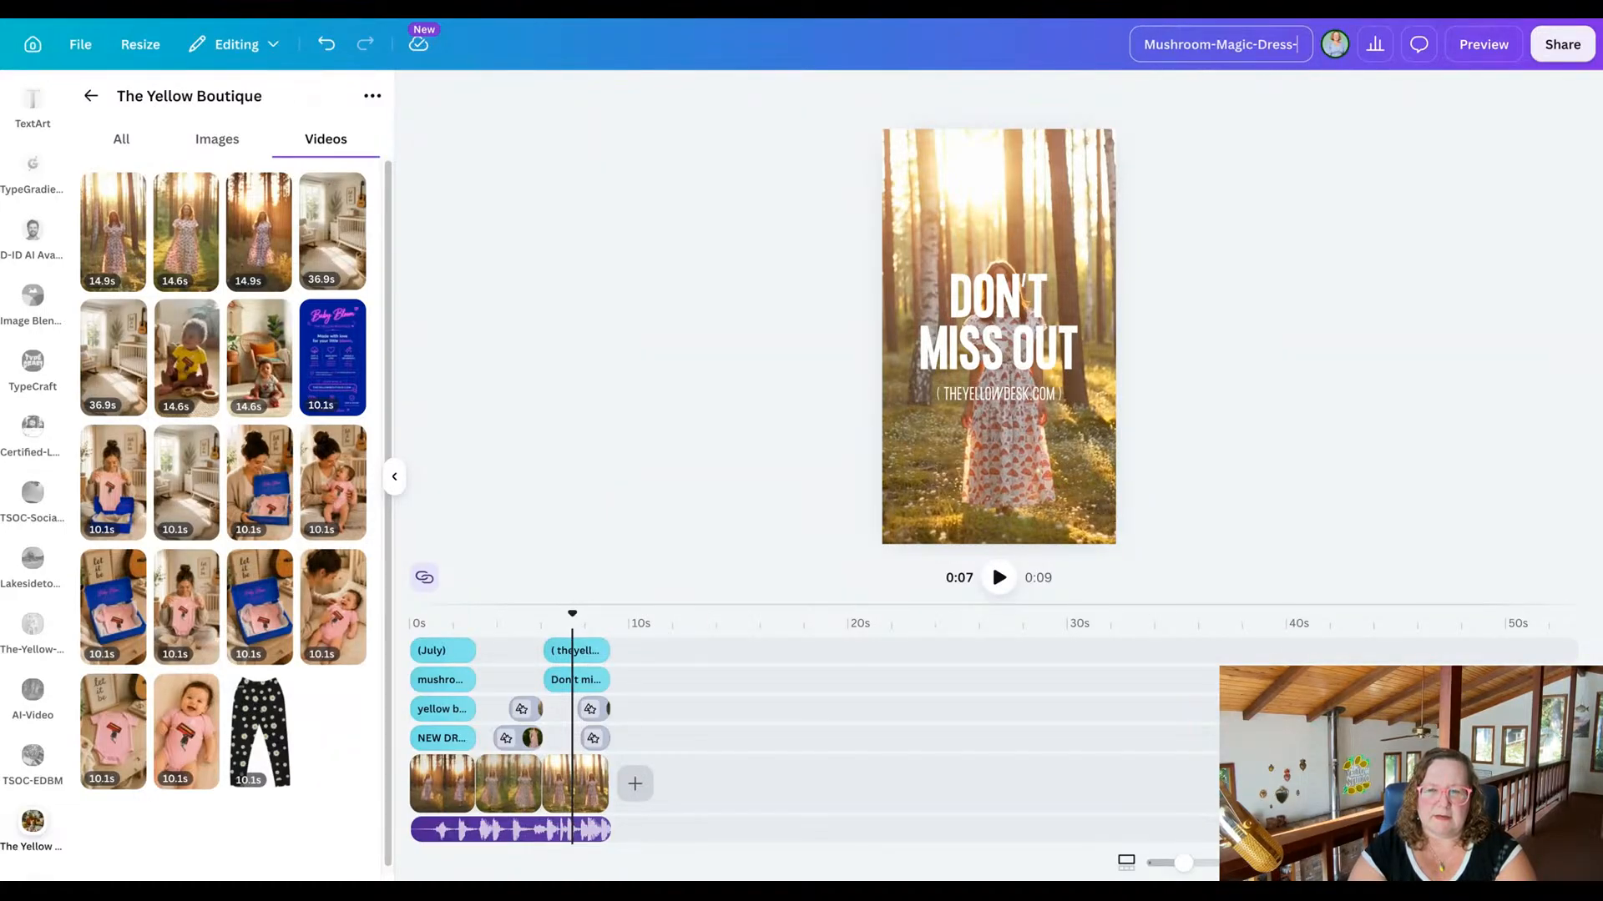
pyautogui.write('Video-Ad-1')
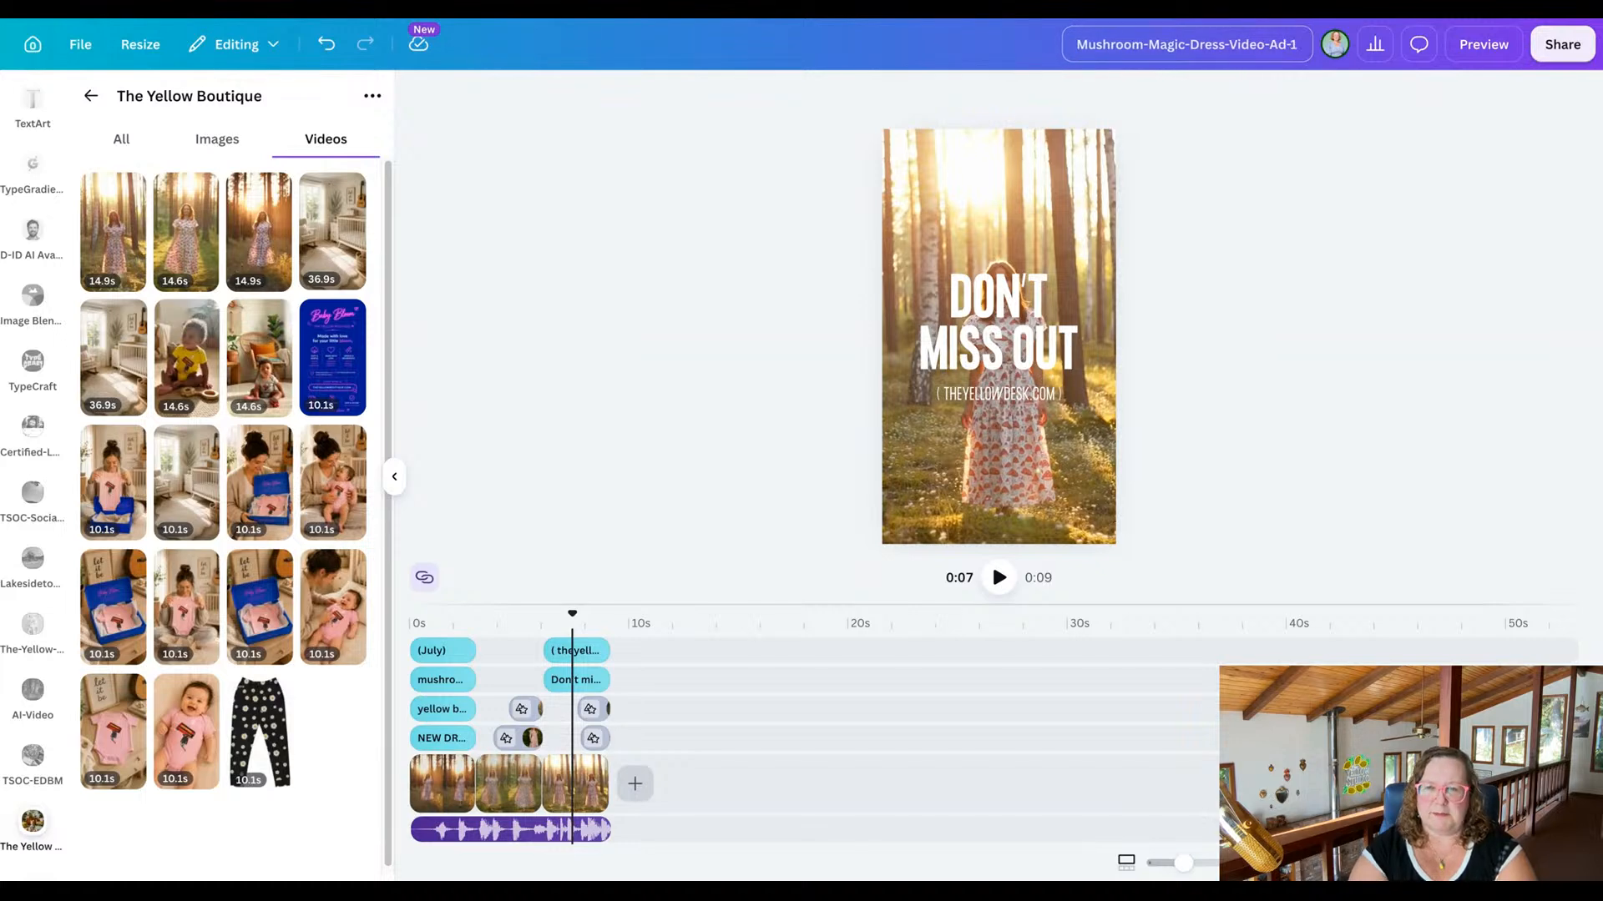
pyautogui.click(1341, 134)
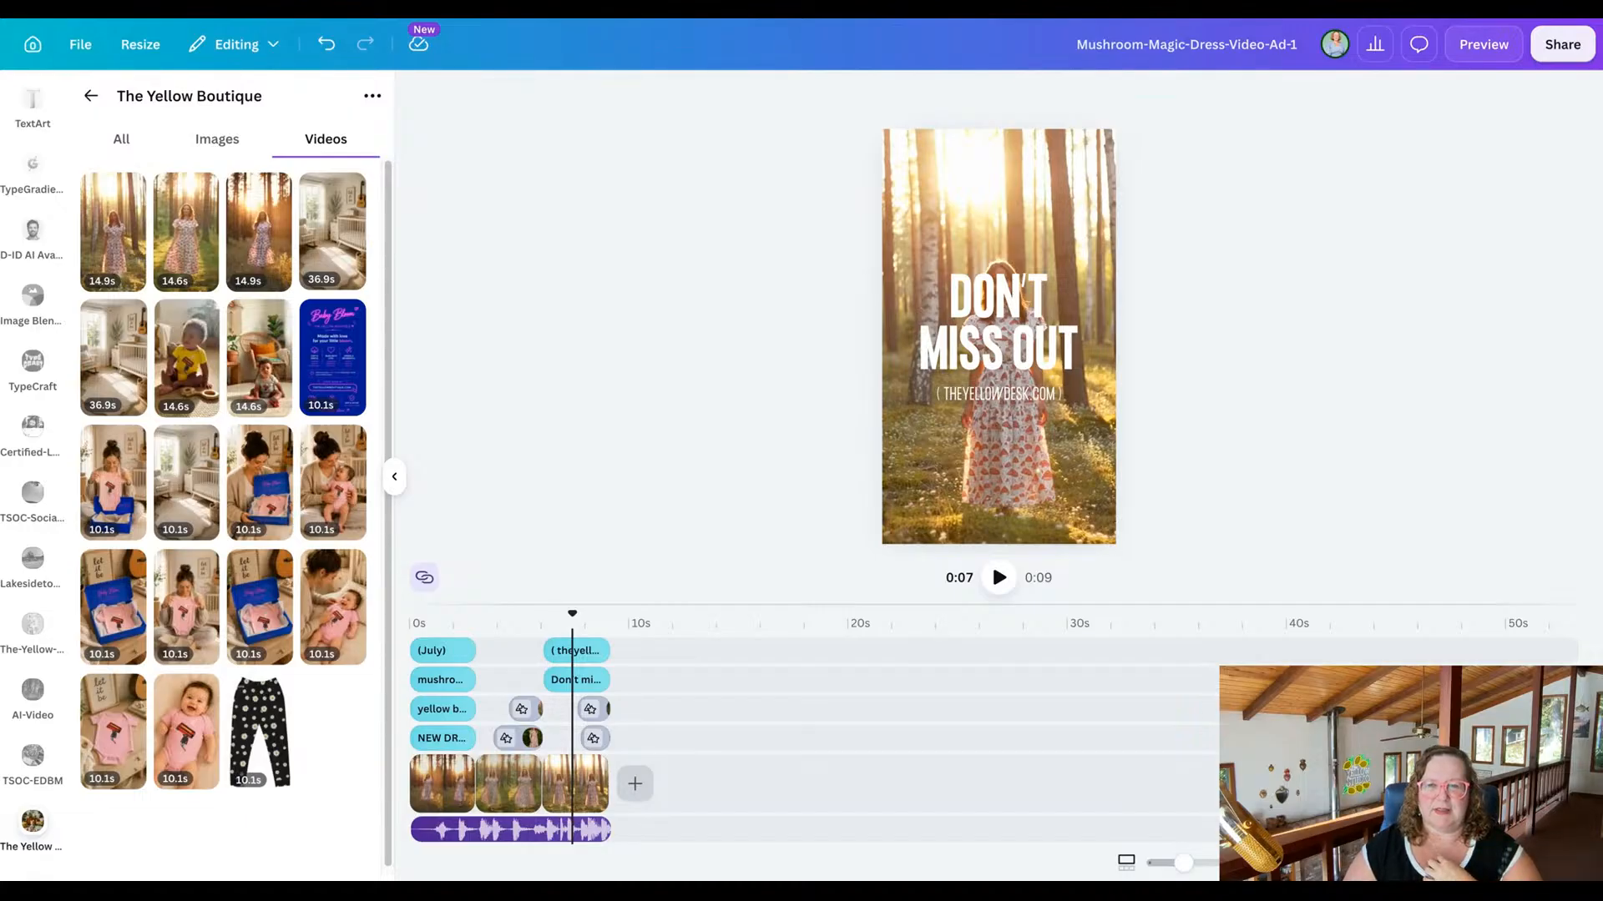
pyautogui.click(1483, 44)
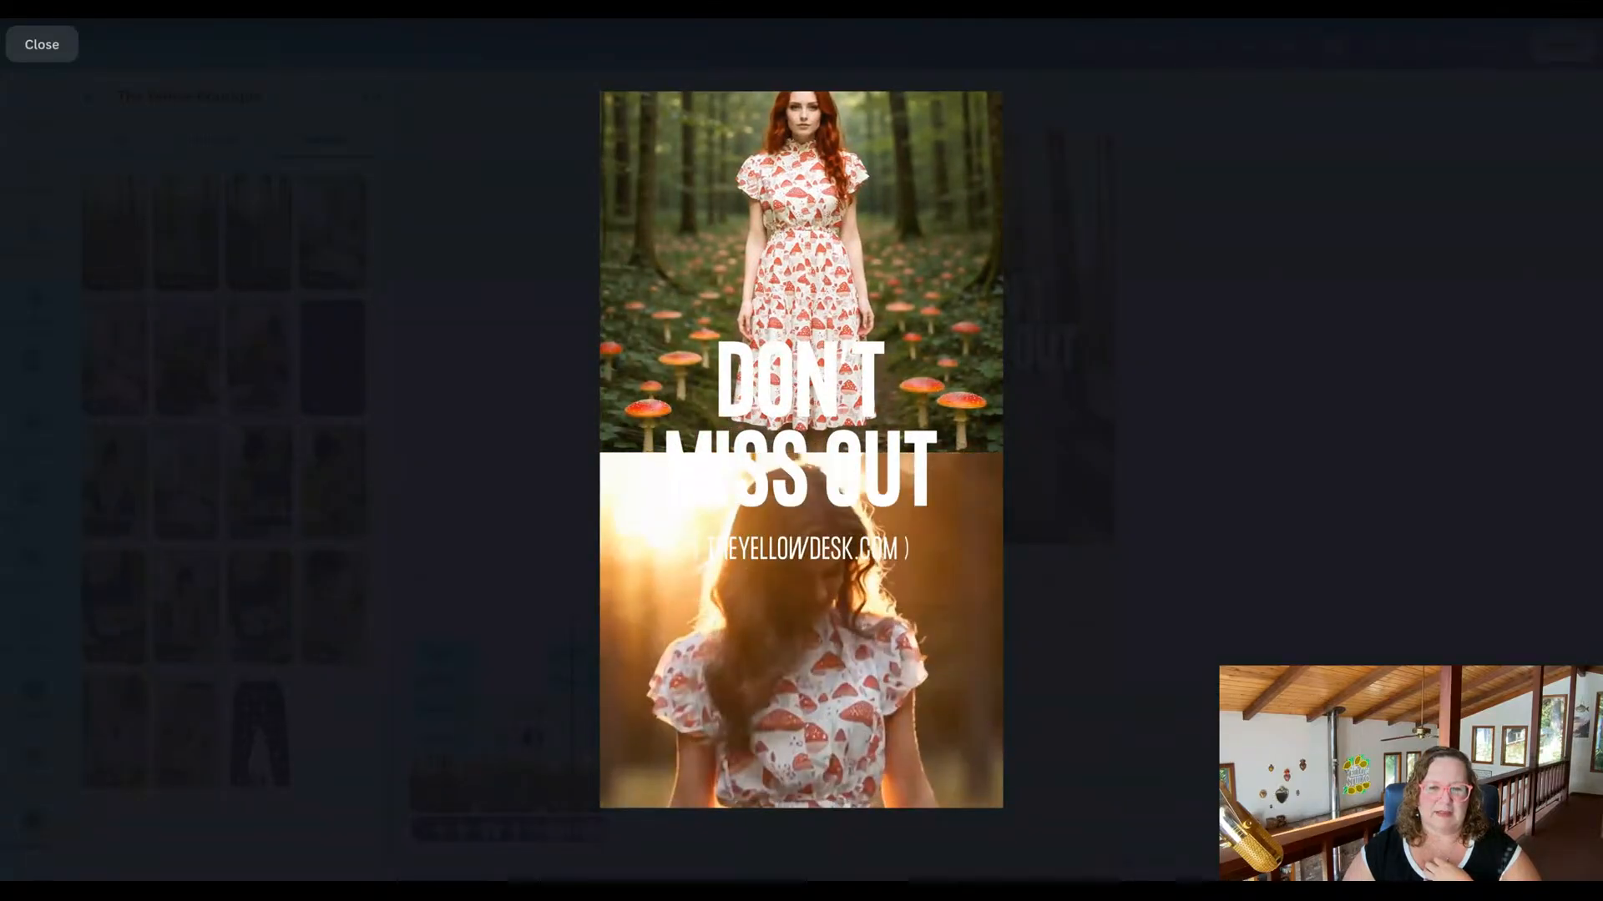
pyautogui.click(42, 45)
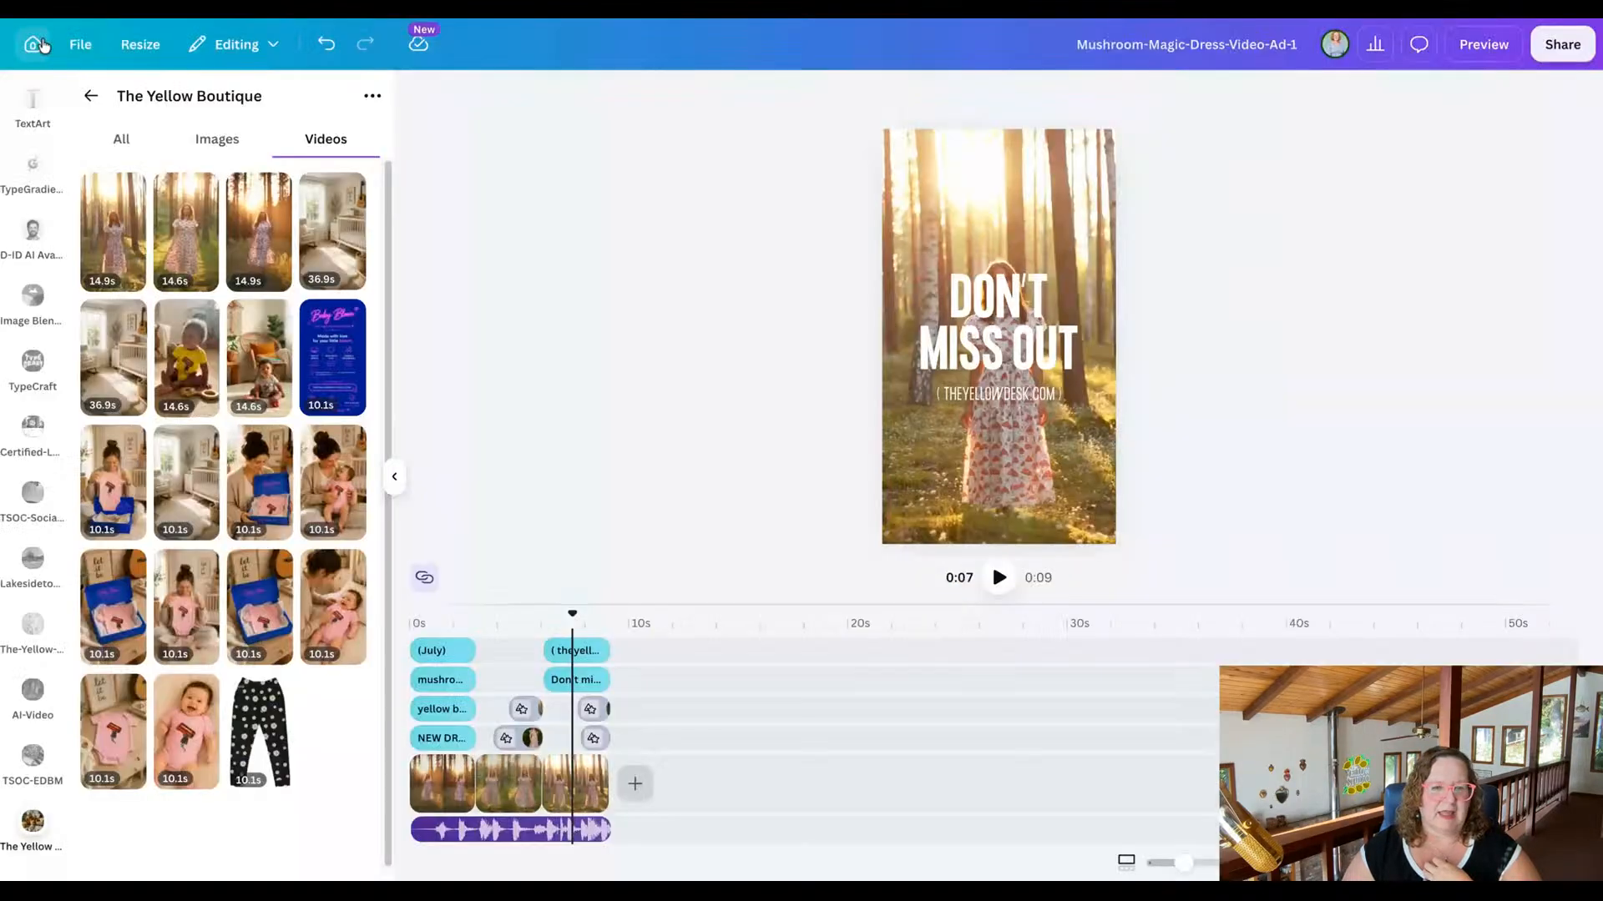
# Trim the beginning off the lower split-screen clip in the closing scene, leaving 9.1 s of footage, and preview the reel.
pyautogui.click(596, 740)
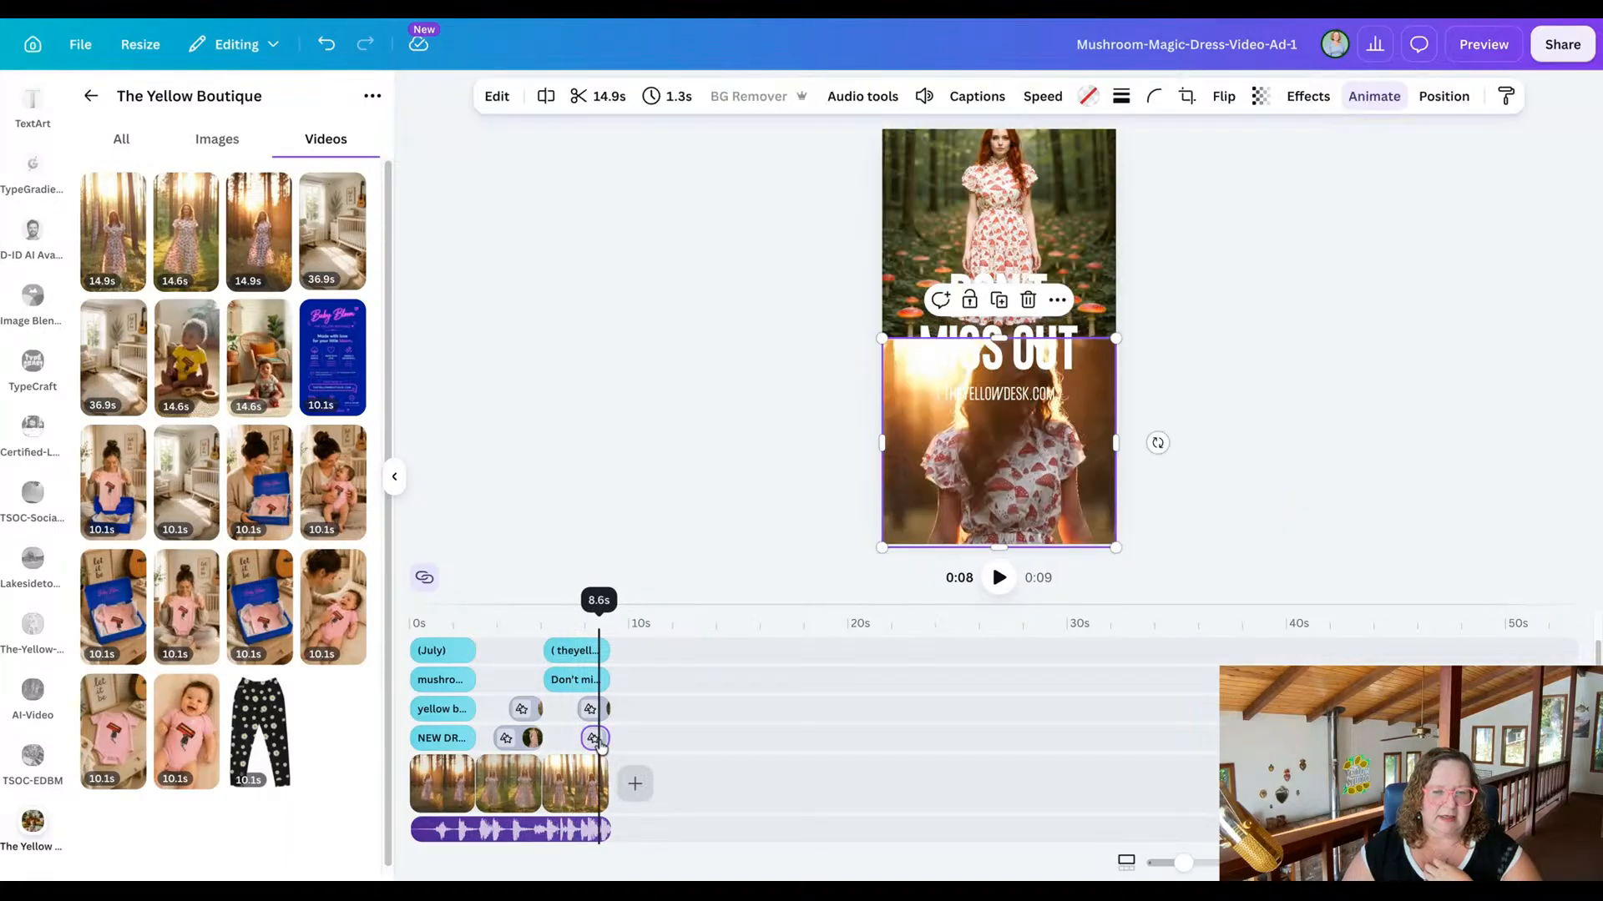
pyautogui.doubleClick(950, 518)
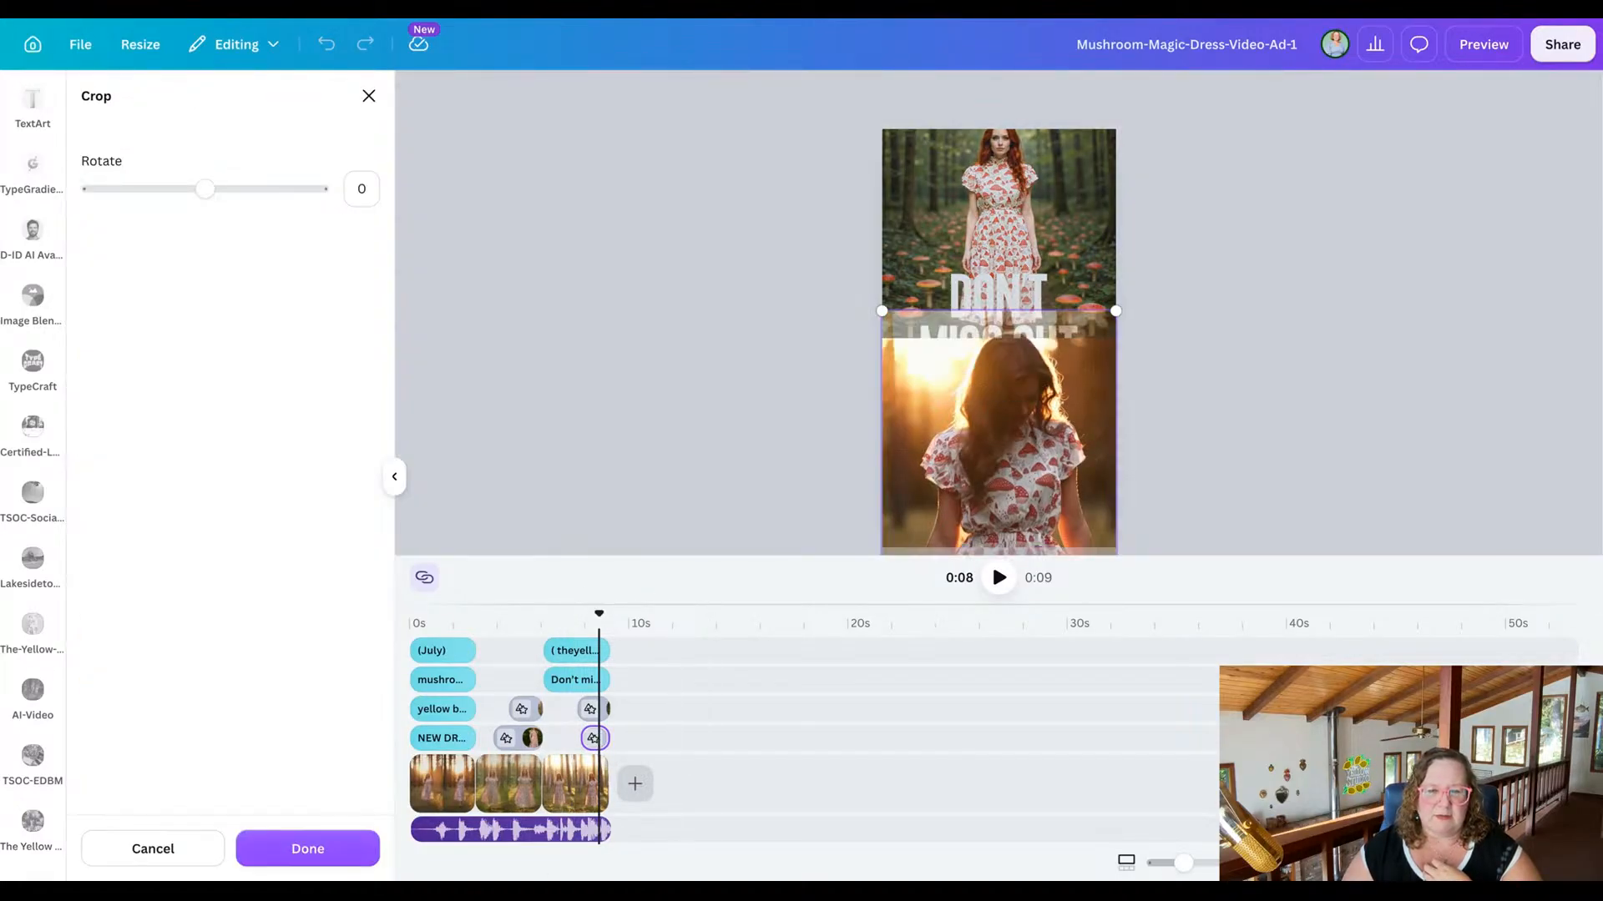
pyautogui.click(338, 849)
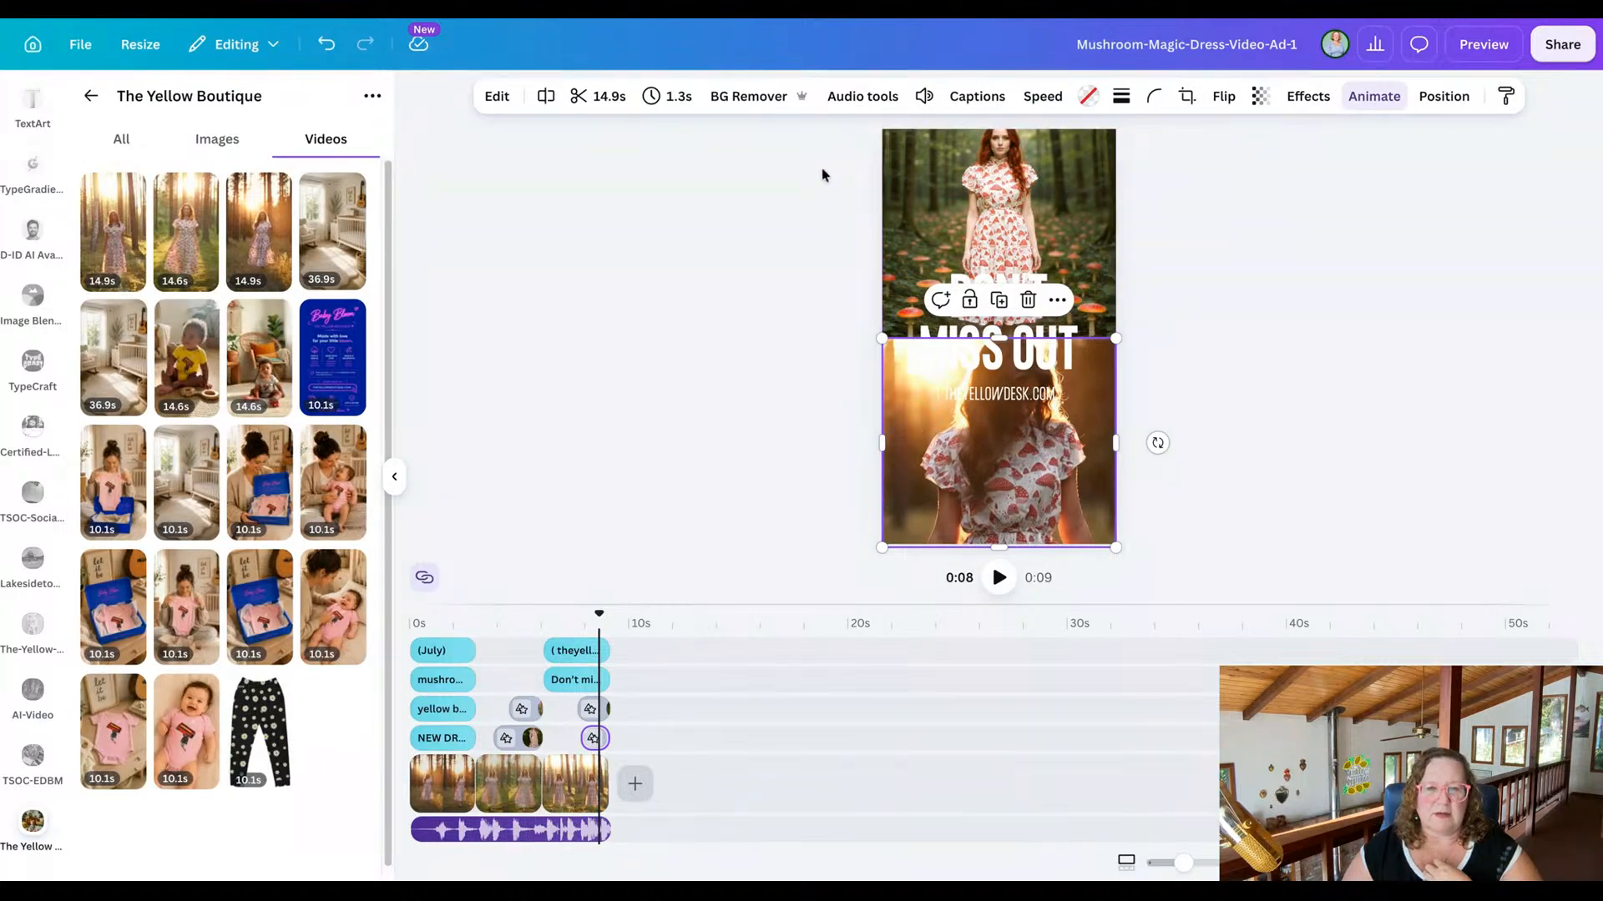
pyautogui.click(599, 97)
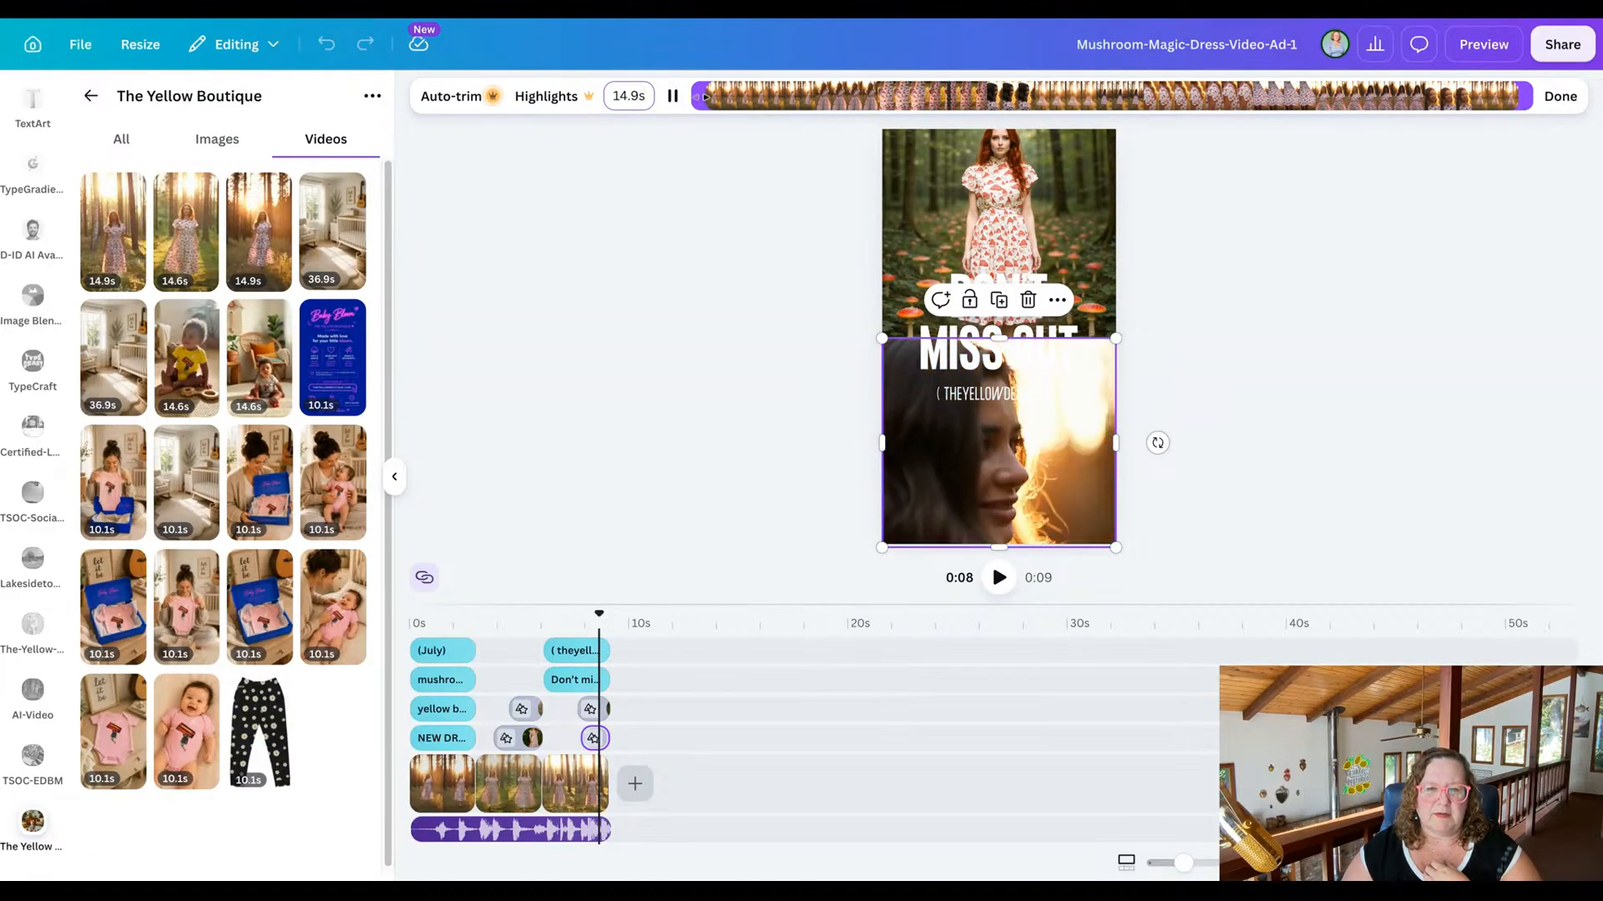
pyautogui.moveTo(697, 96); pyautogui.dragTo(808, 103)
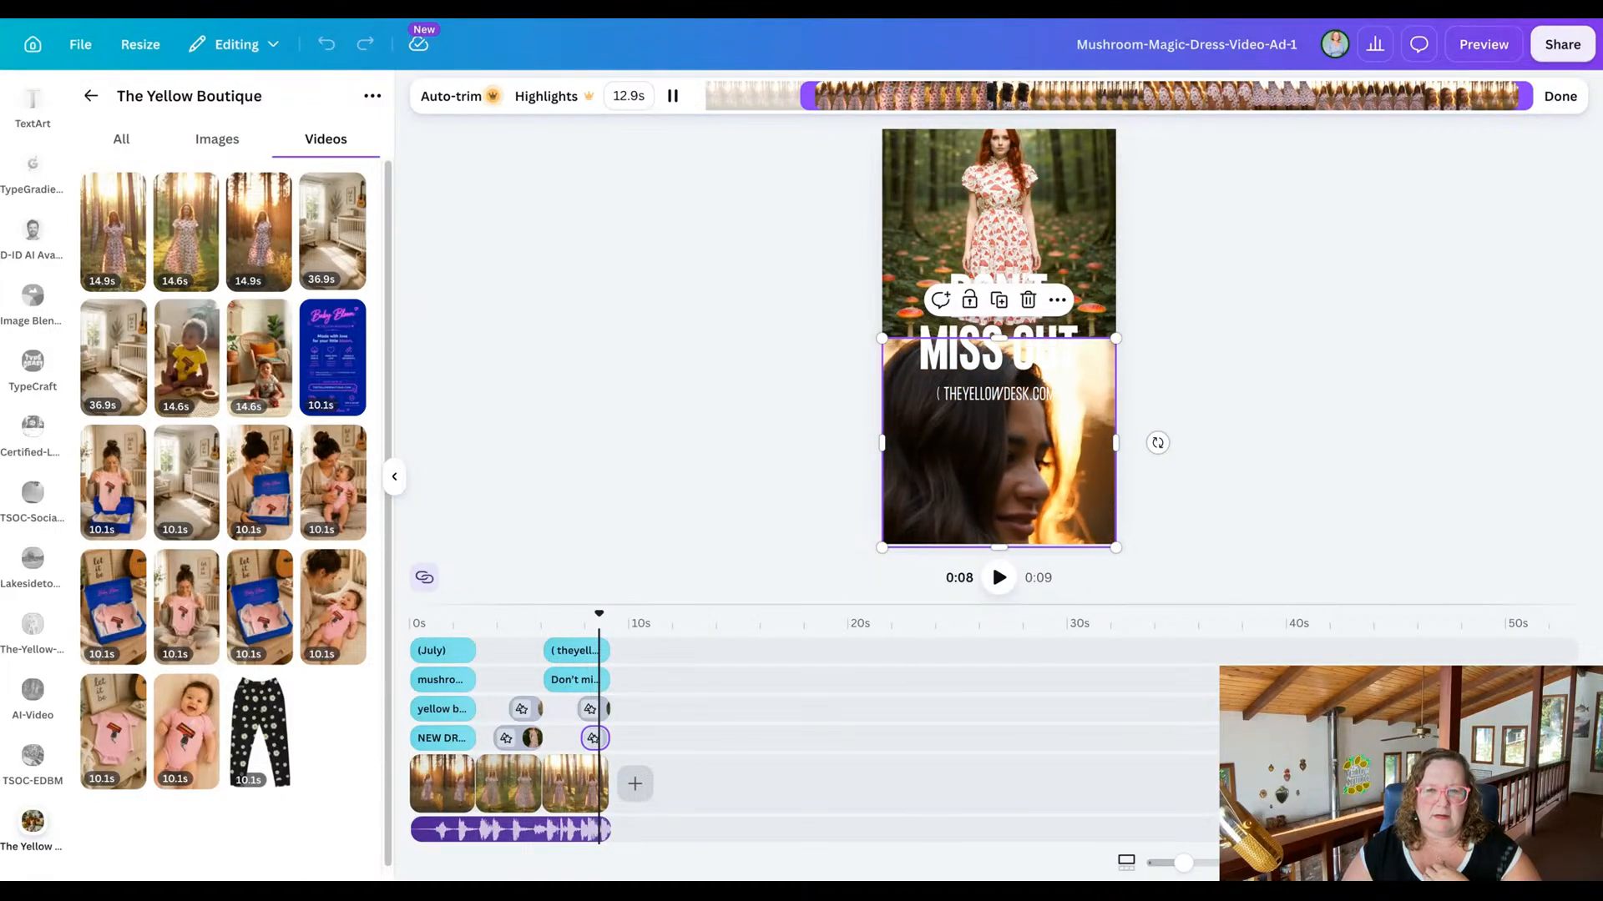
pyautogui.click(672, 95)
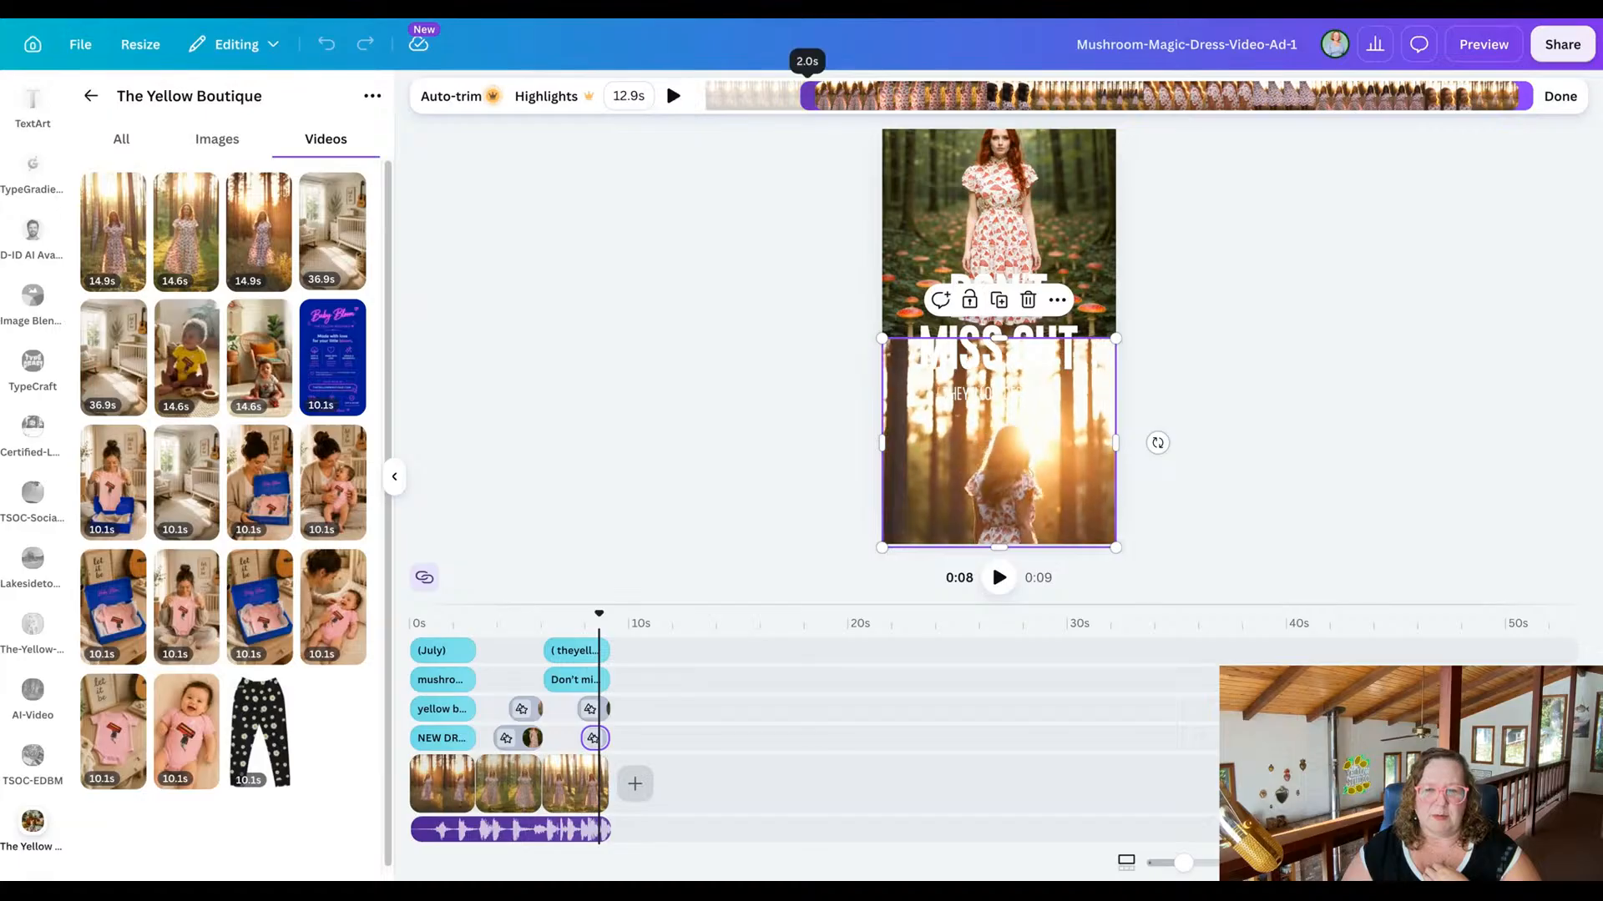
pyautogui.moveTo(807, 95); pyautogui.dragTo(1015, 94)
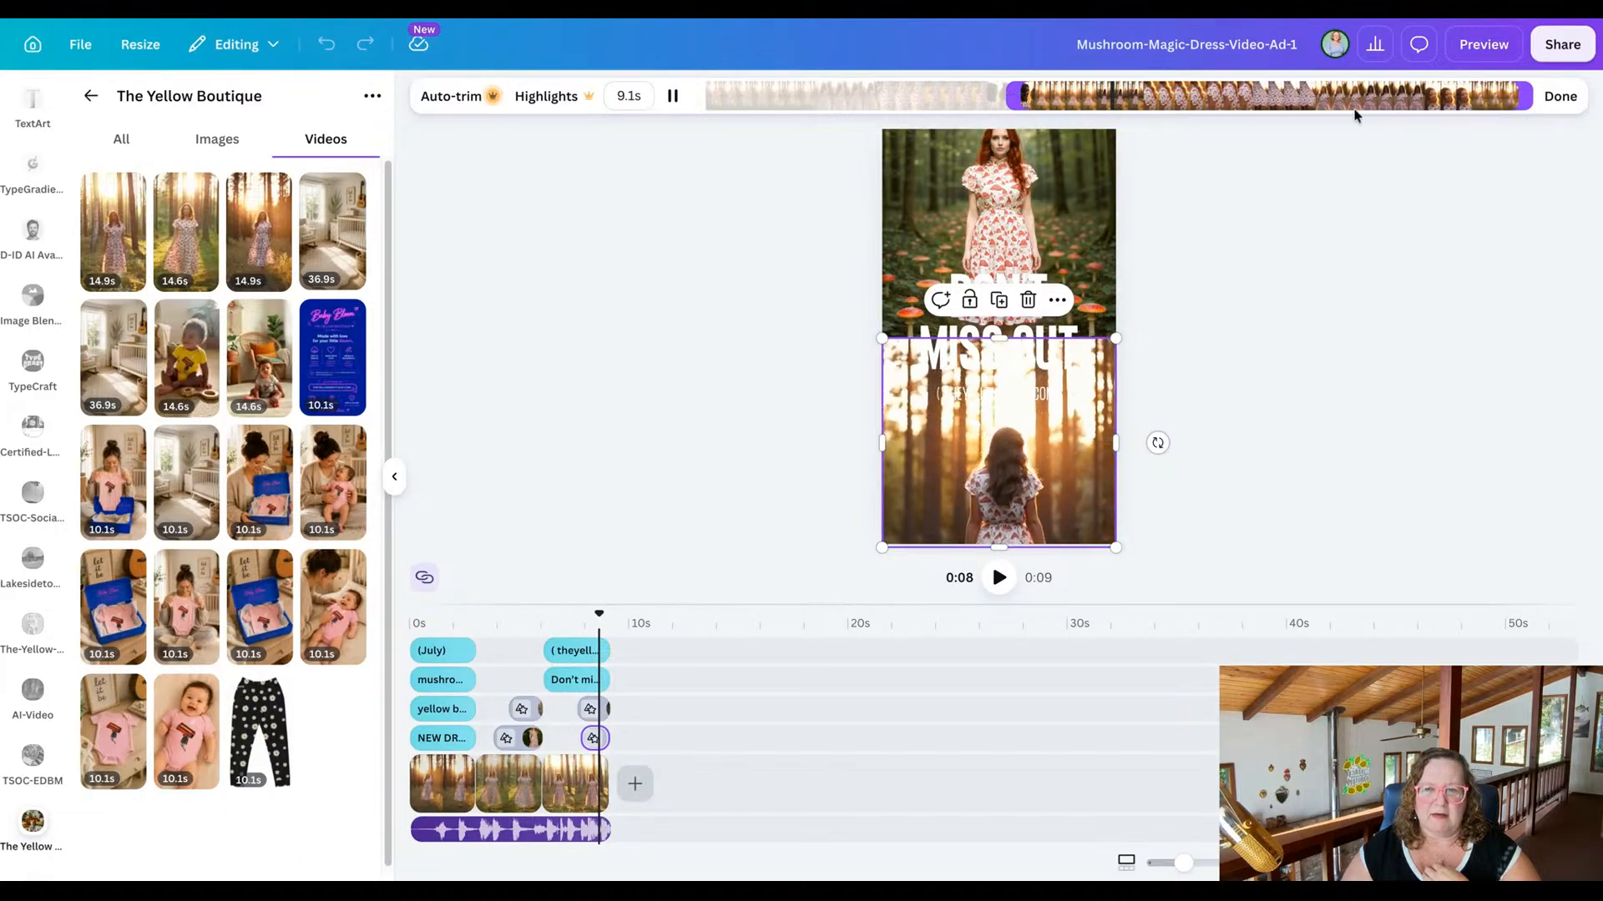
pyautogui.click(1560, 96)
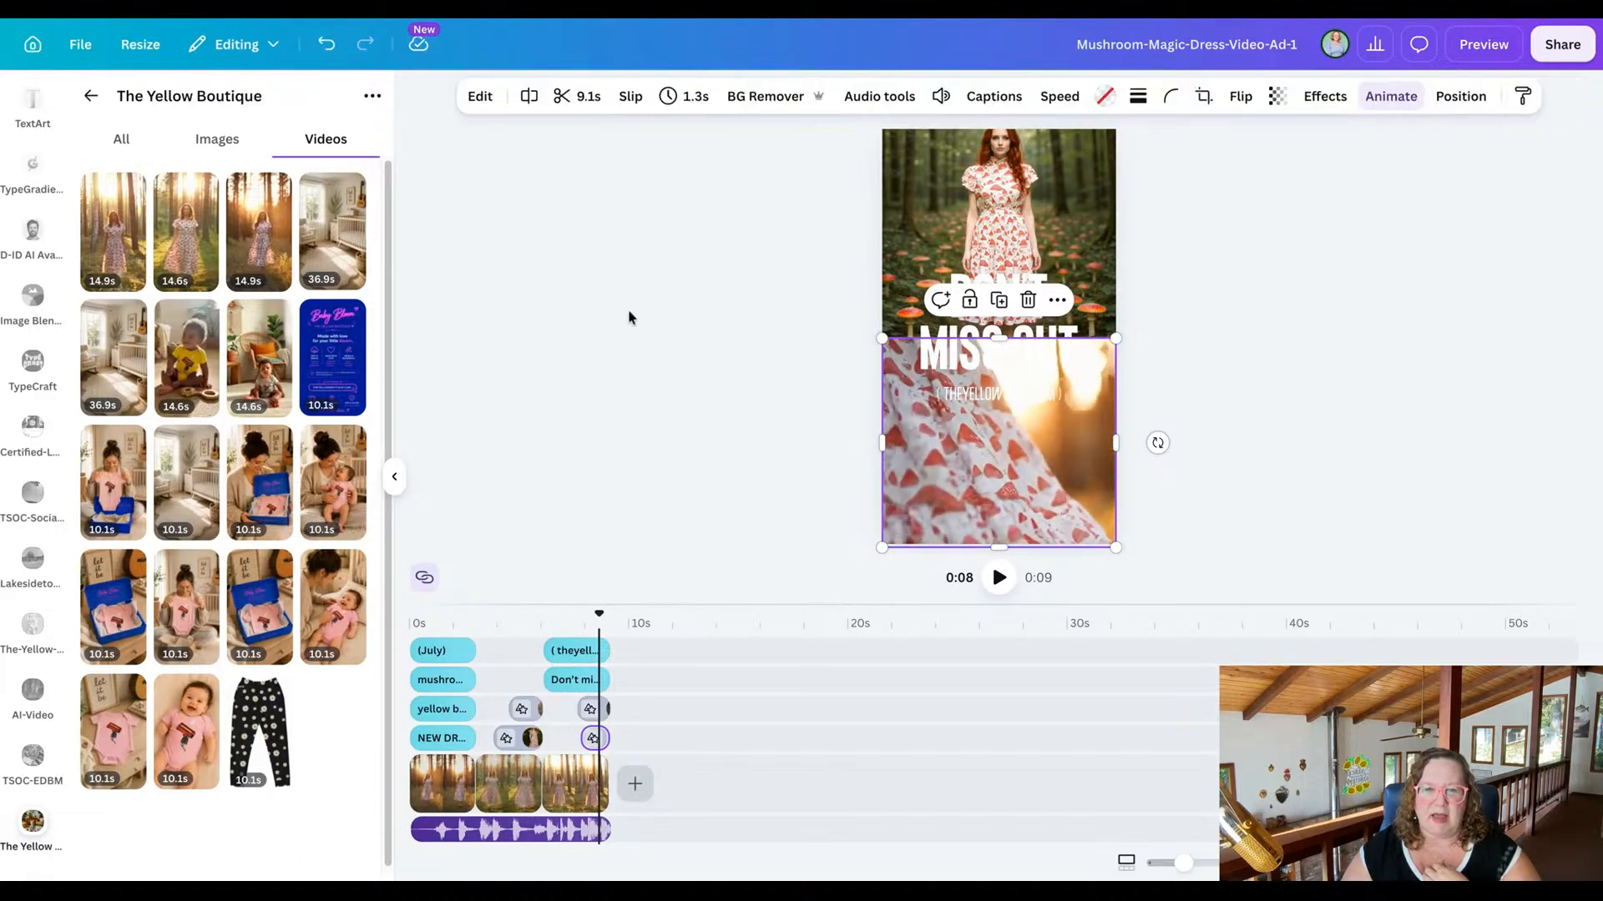
pyautogui.click(628, 319)
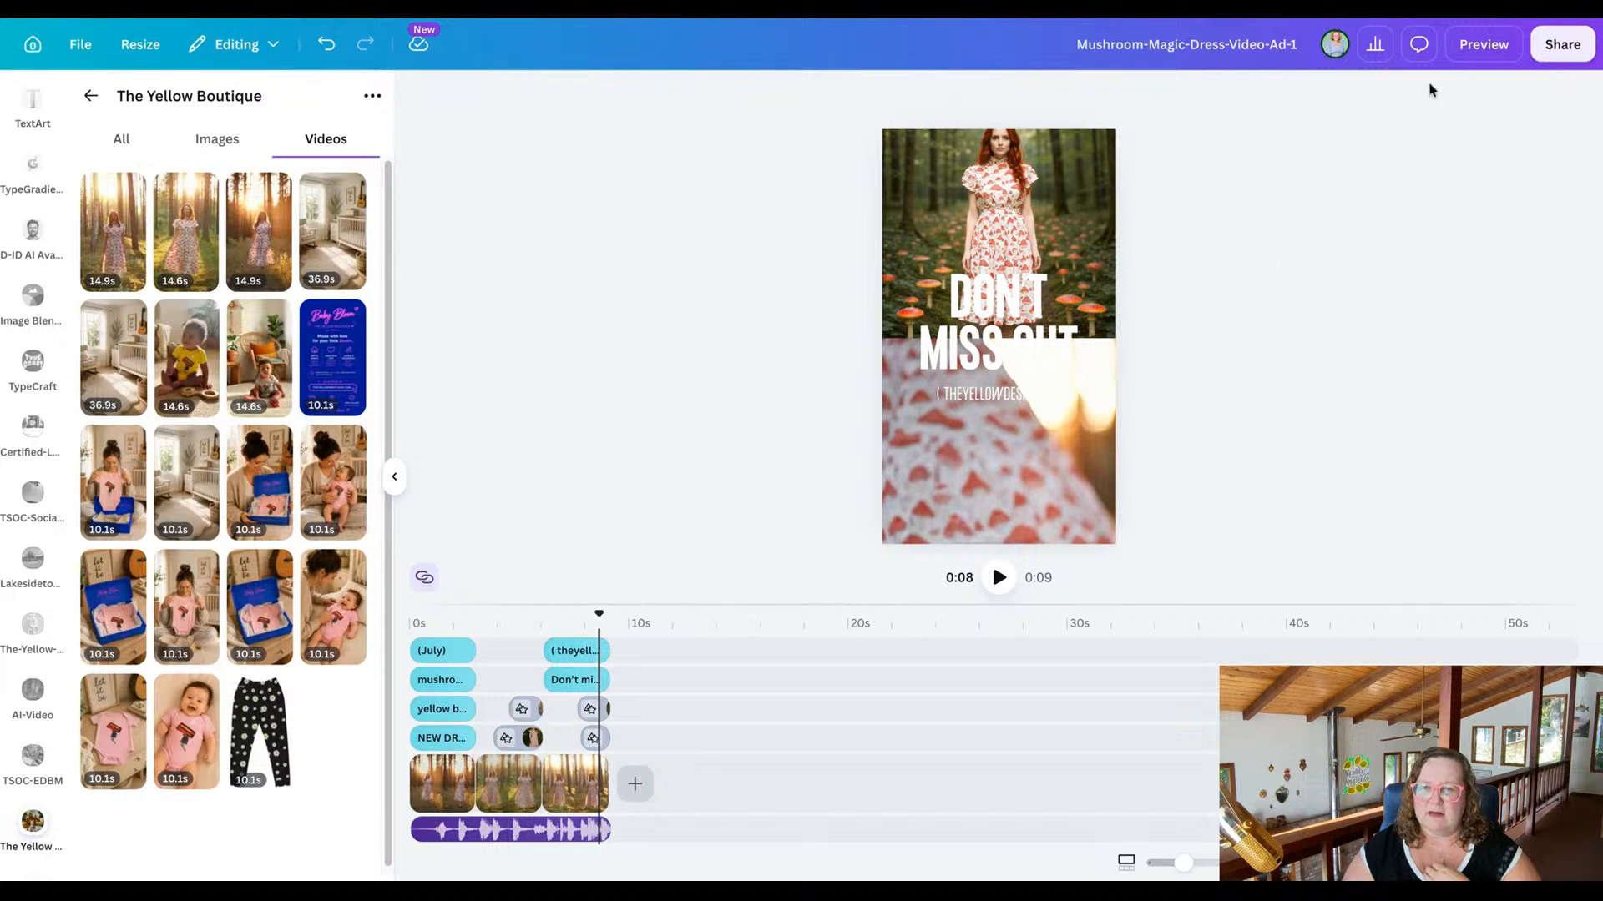
pyautogui.click(1502, 46)
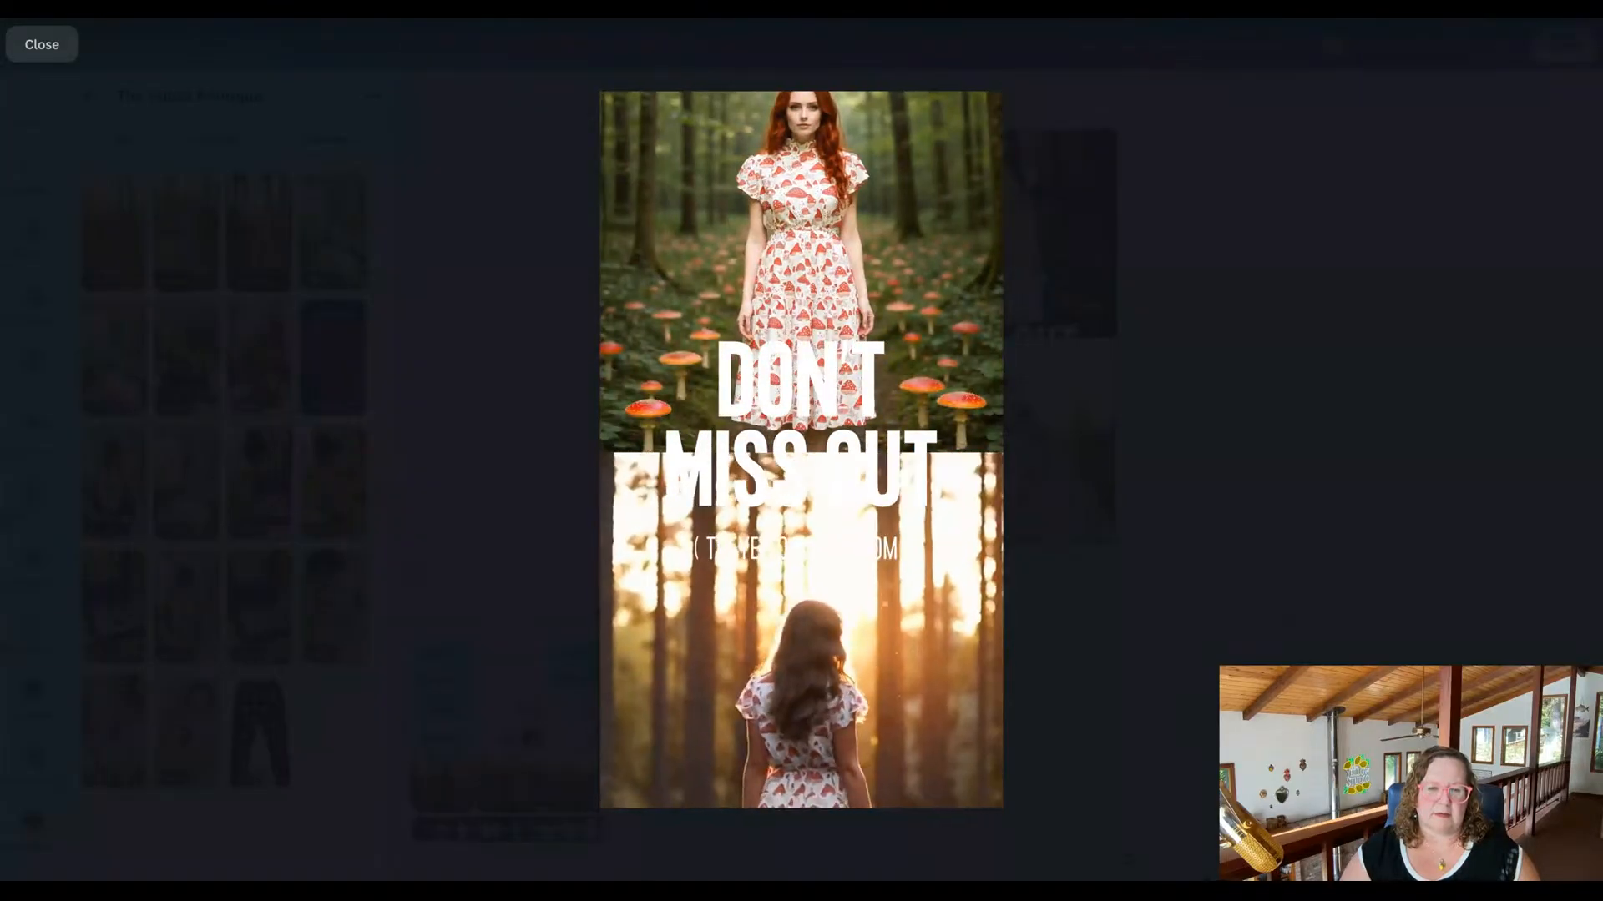
pyautogui.click(34, 47)
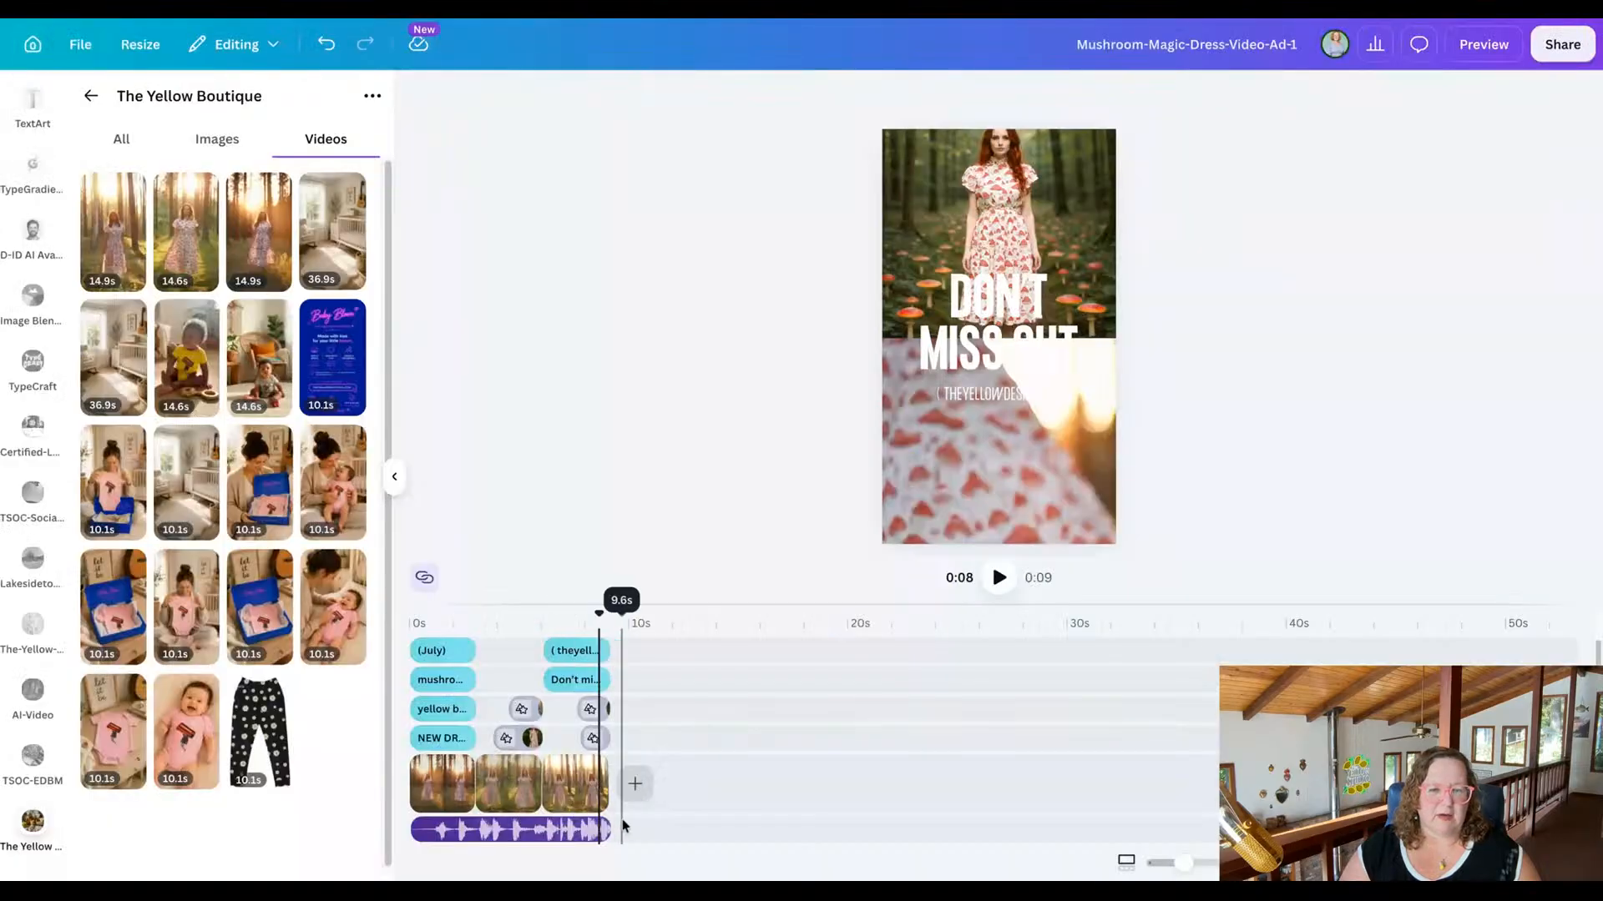
# Retrim the middle scene's full-screen clip to a later 3.0 s section of its footage.
pyautogui.click(507, 798)
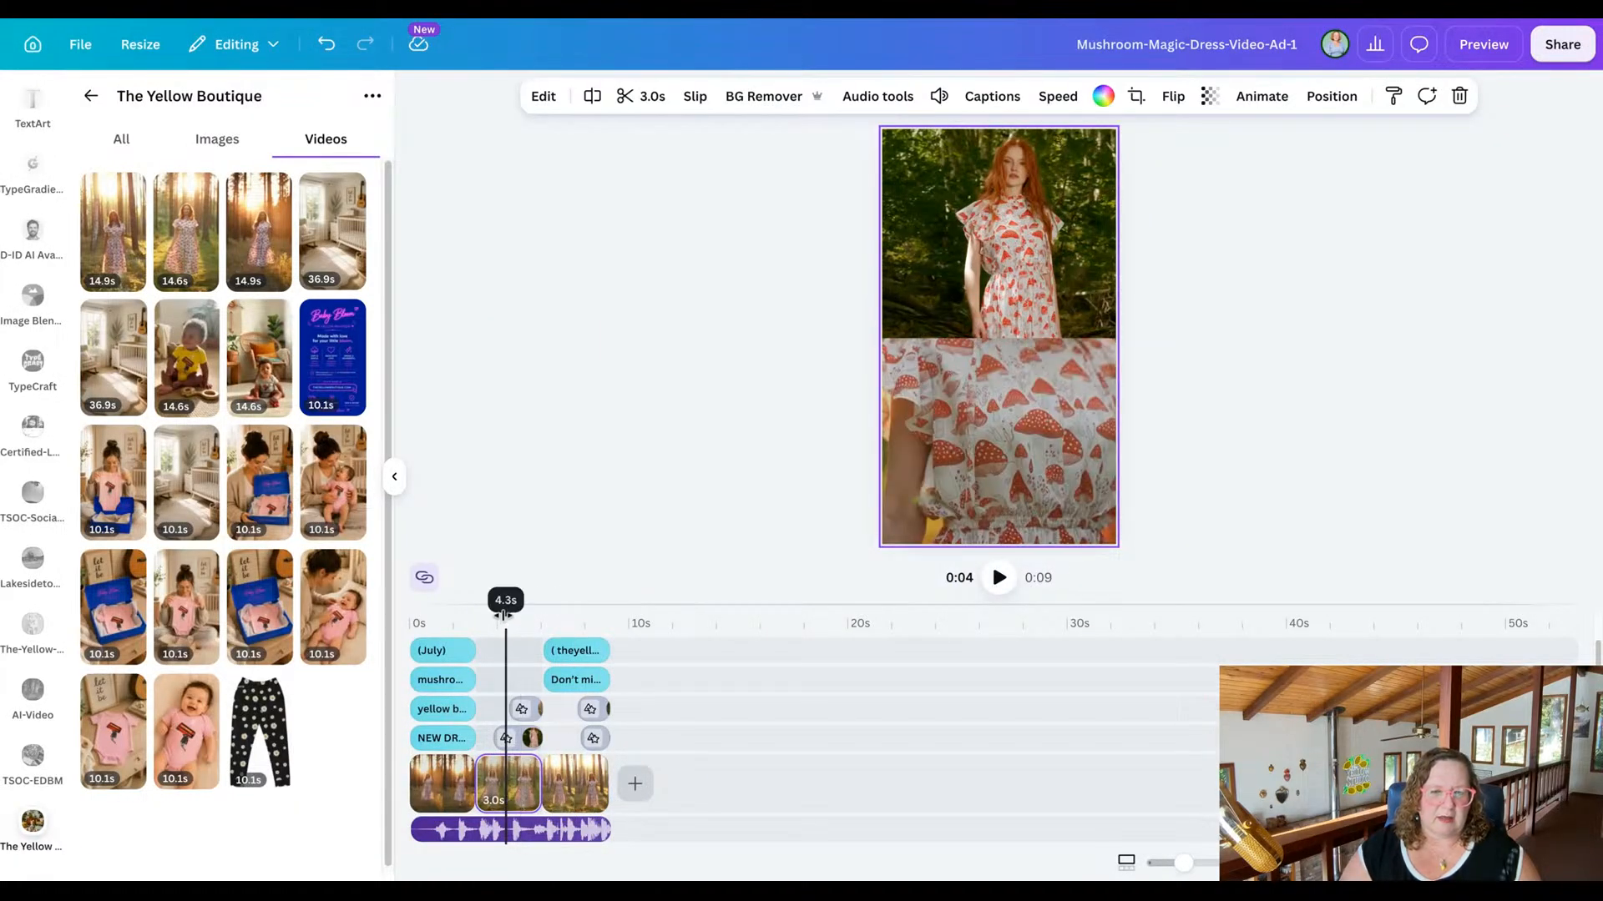
pyautogui.moveTo(504, 615)
pyautogui.mouseDown()
pyautogui.moveTo(475, 615)
pyautogui.moveTo(526, 615)
pyautogui.moveTo(480, 616)
pyautogui.mouseUp()
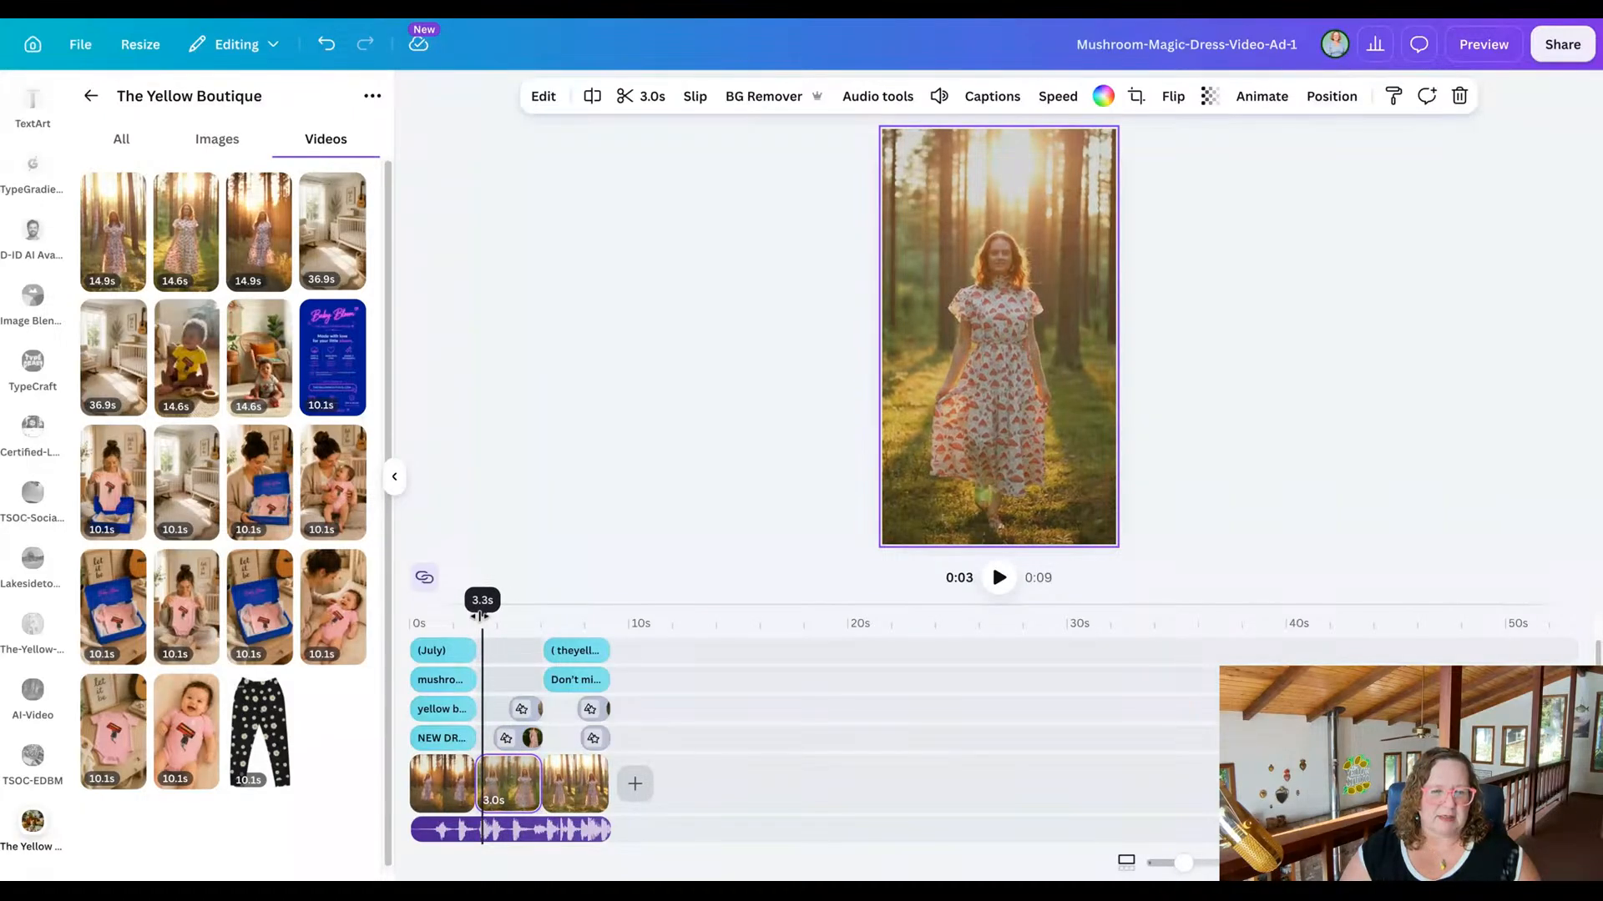
pyautogui.click(500, 791)
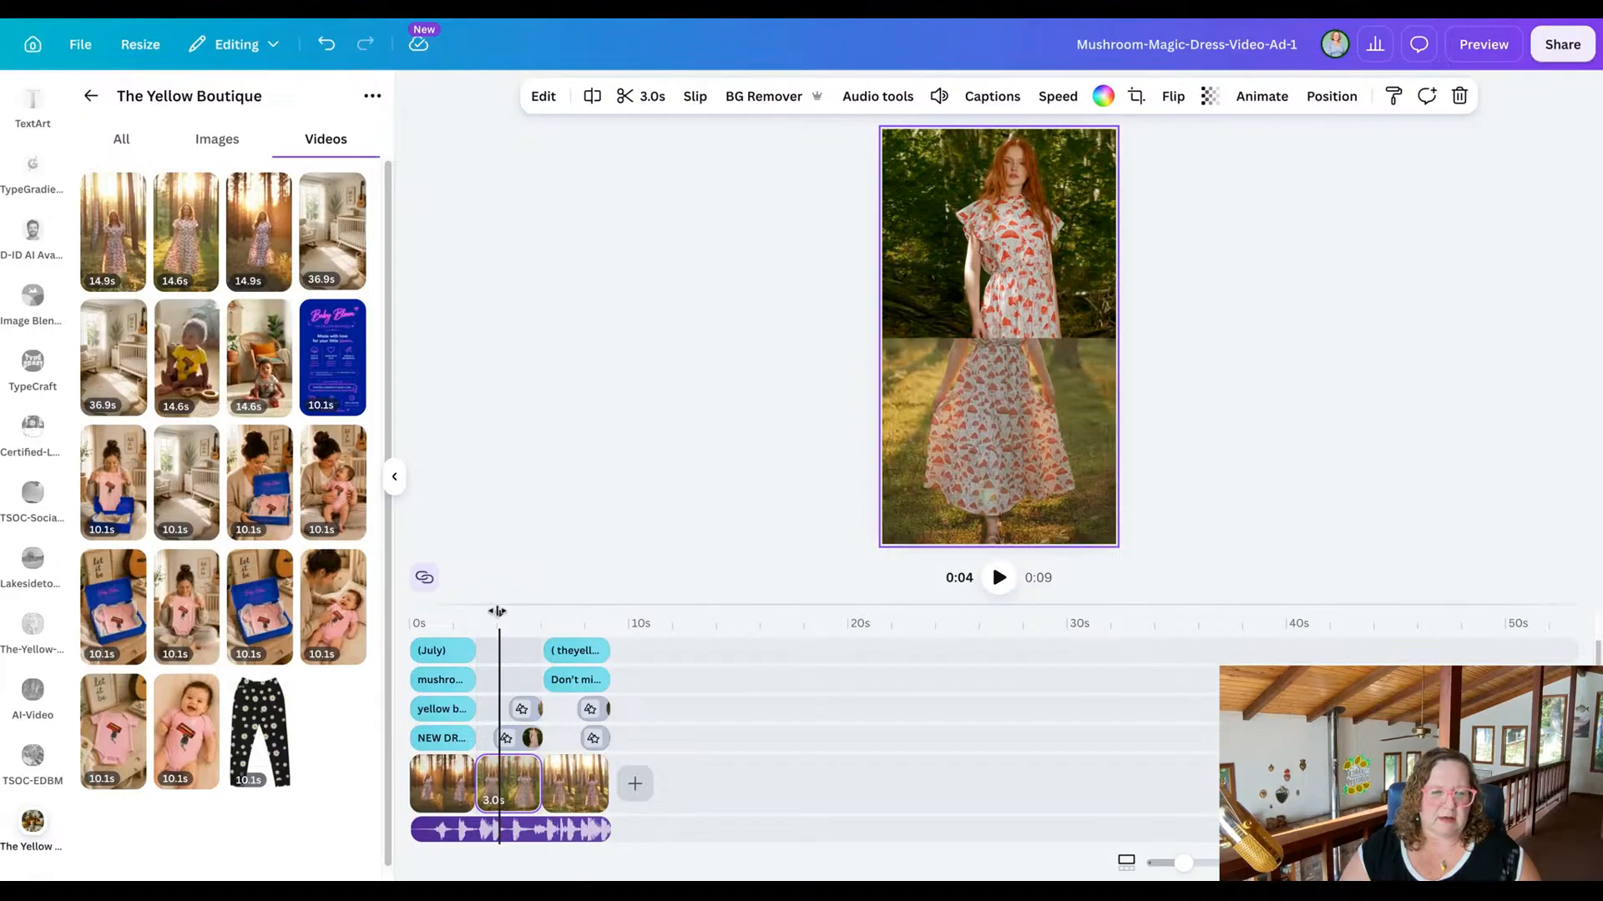
pyautogui.moveTo(499, 610); pyautogui.dragTo(483, 610)
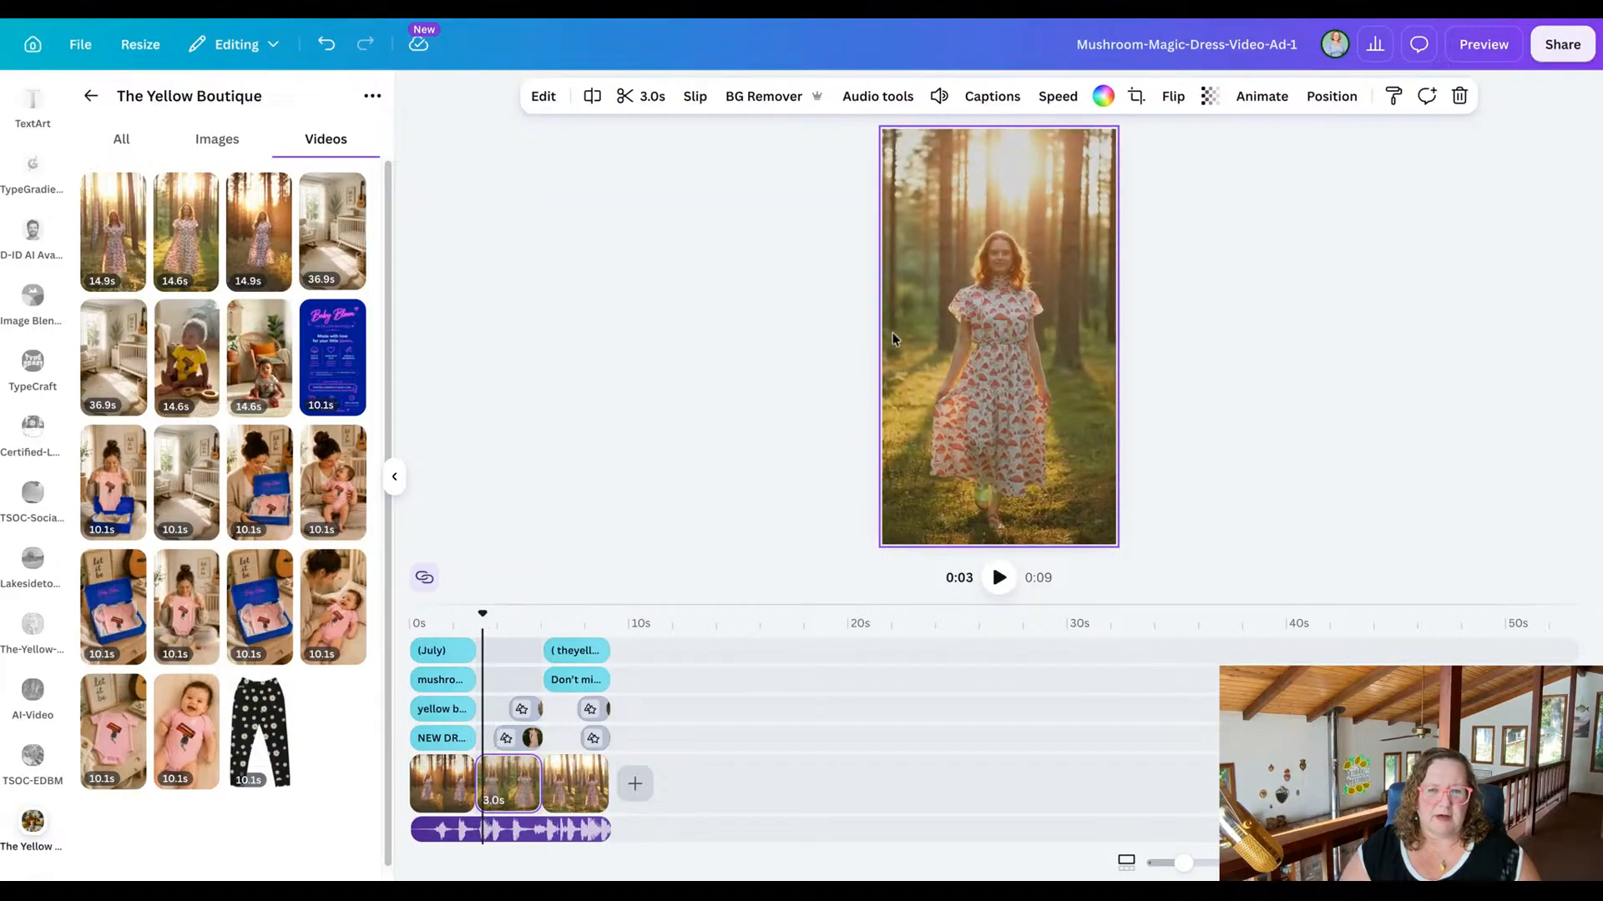
pyautogui.click(630, 96)
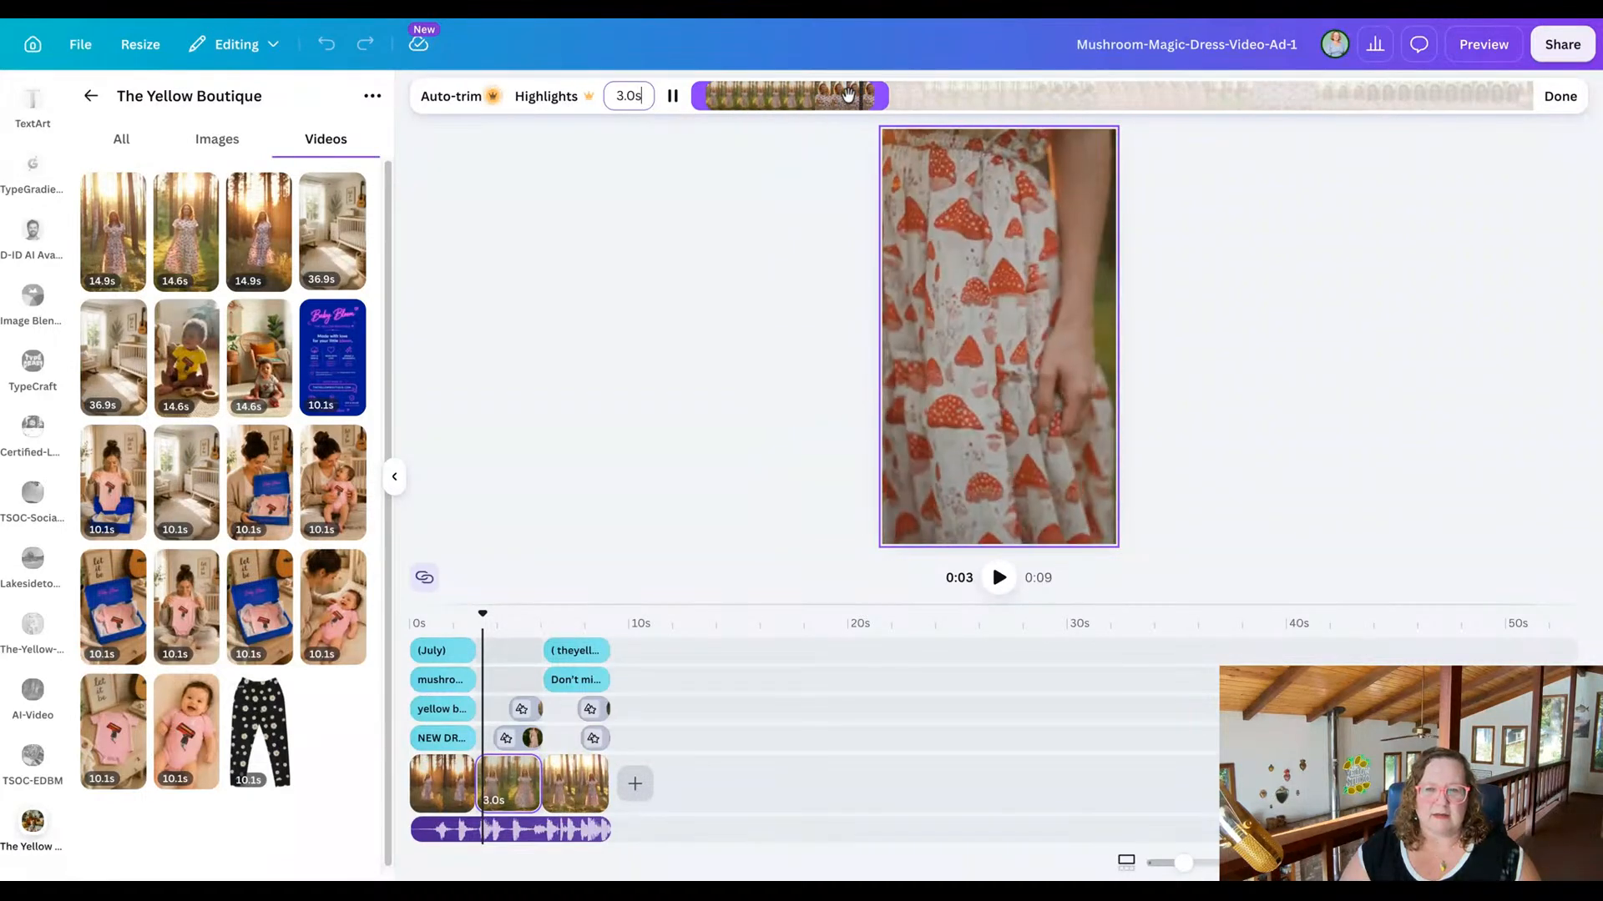
pyautogui.click(795, 96)
pyautogui.moveTo(694, 96); pyautogui.dragTo(776, 96)
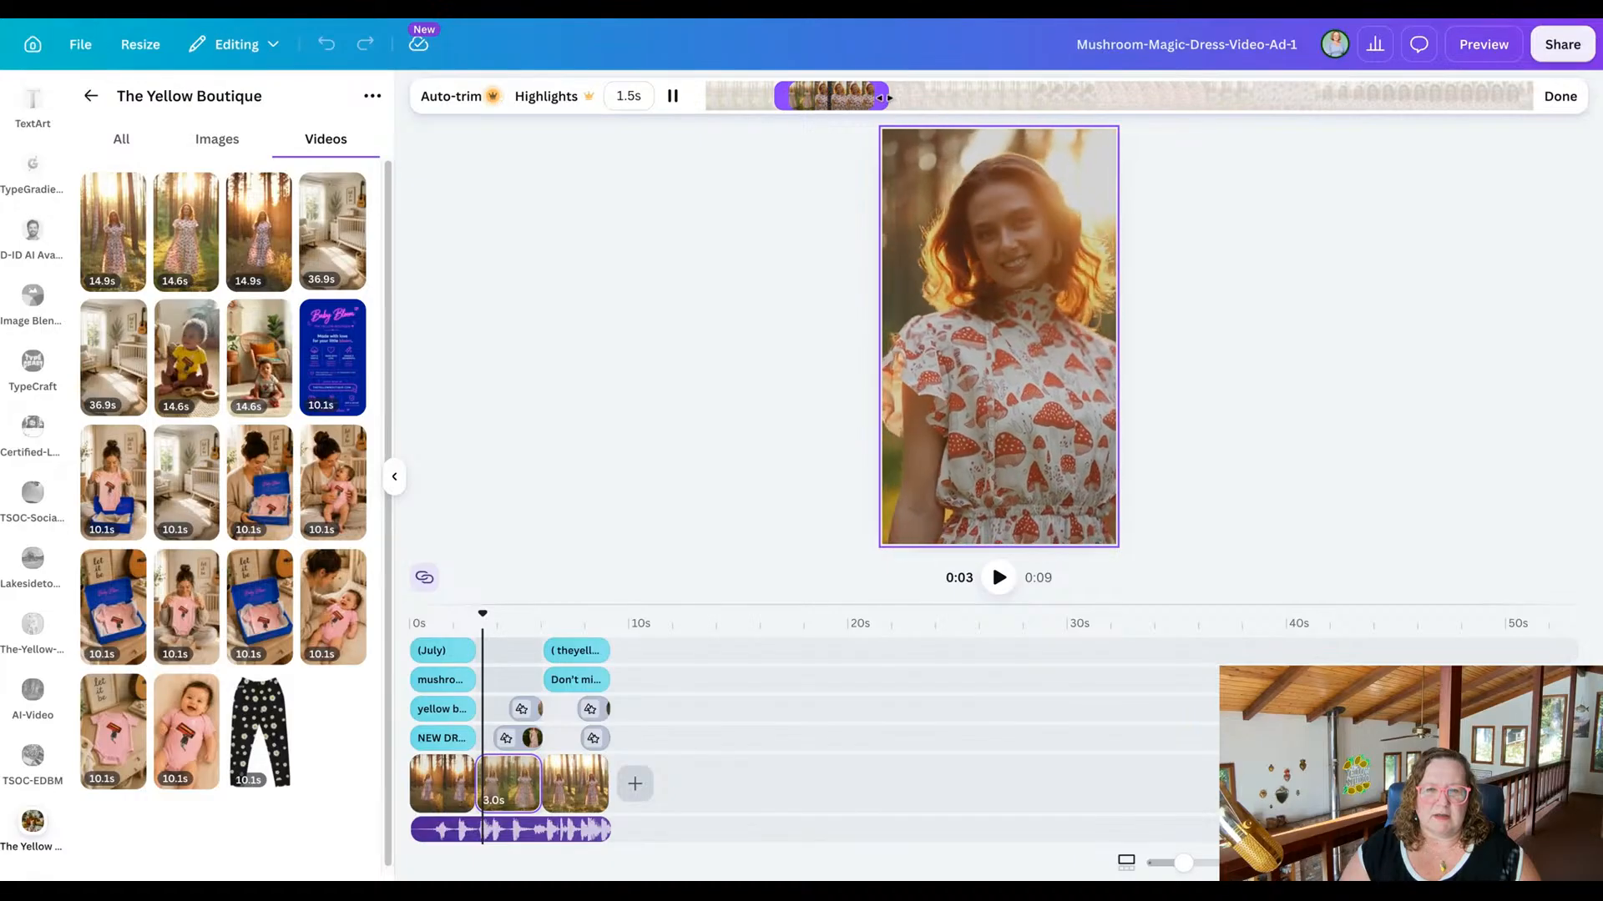
pyautogui.moveTo(887, 96); pyautogui.dragTo(1055, 105)
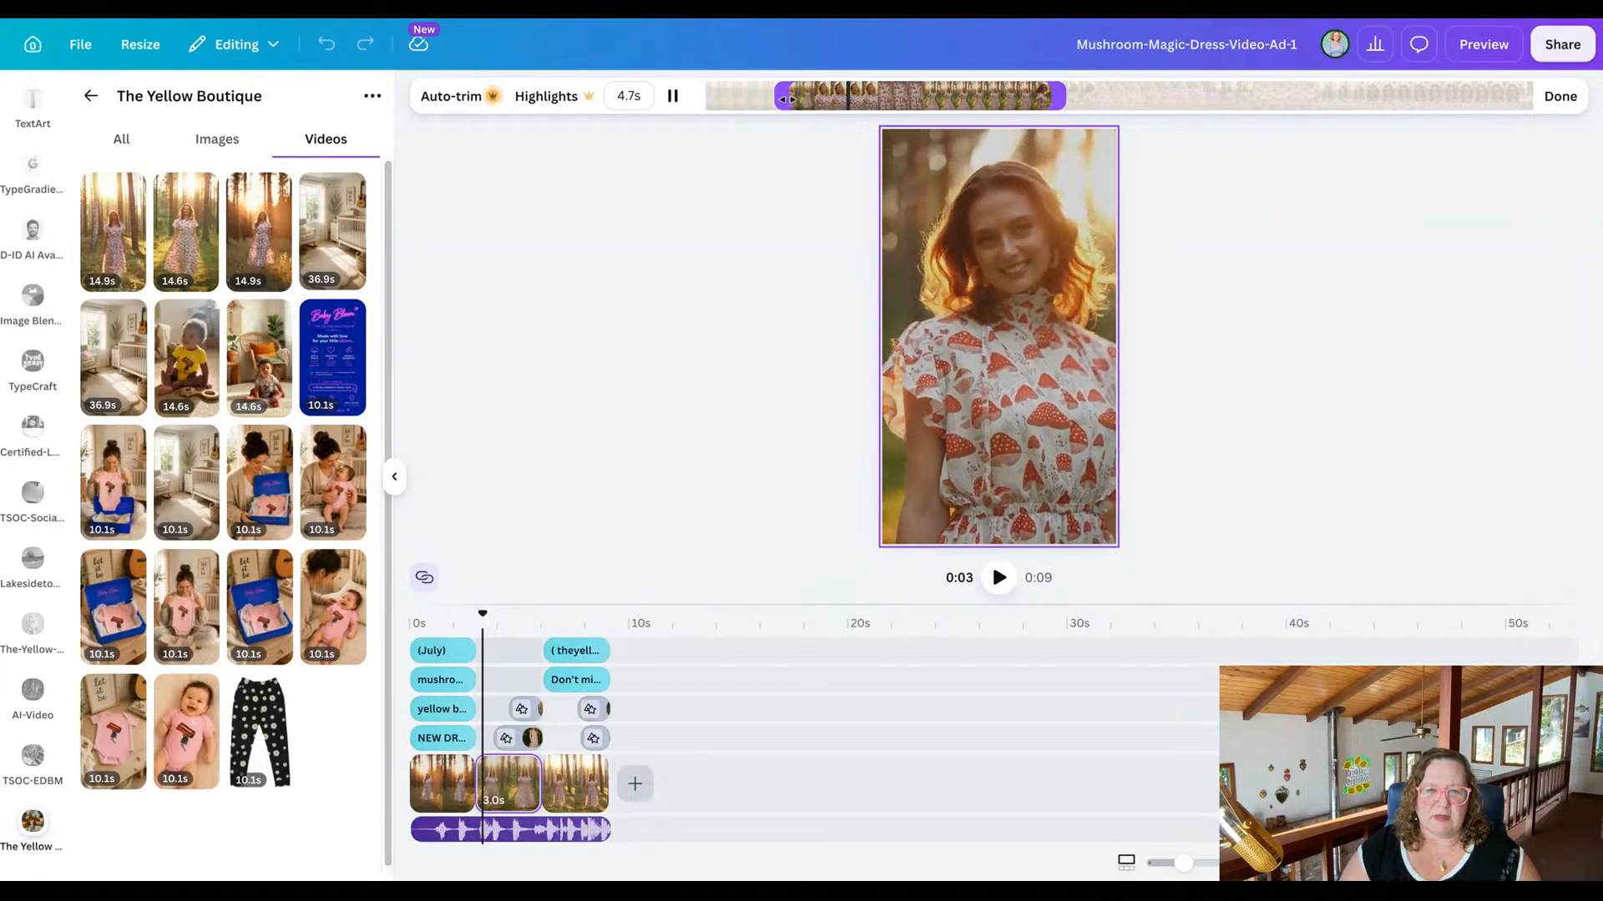
pyautogui.moveTo(779, 98); pyautogui.dragTo(936, 101)
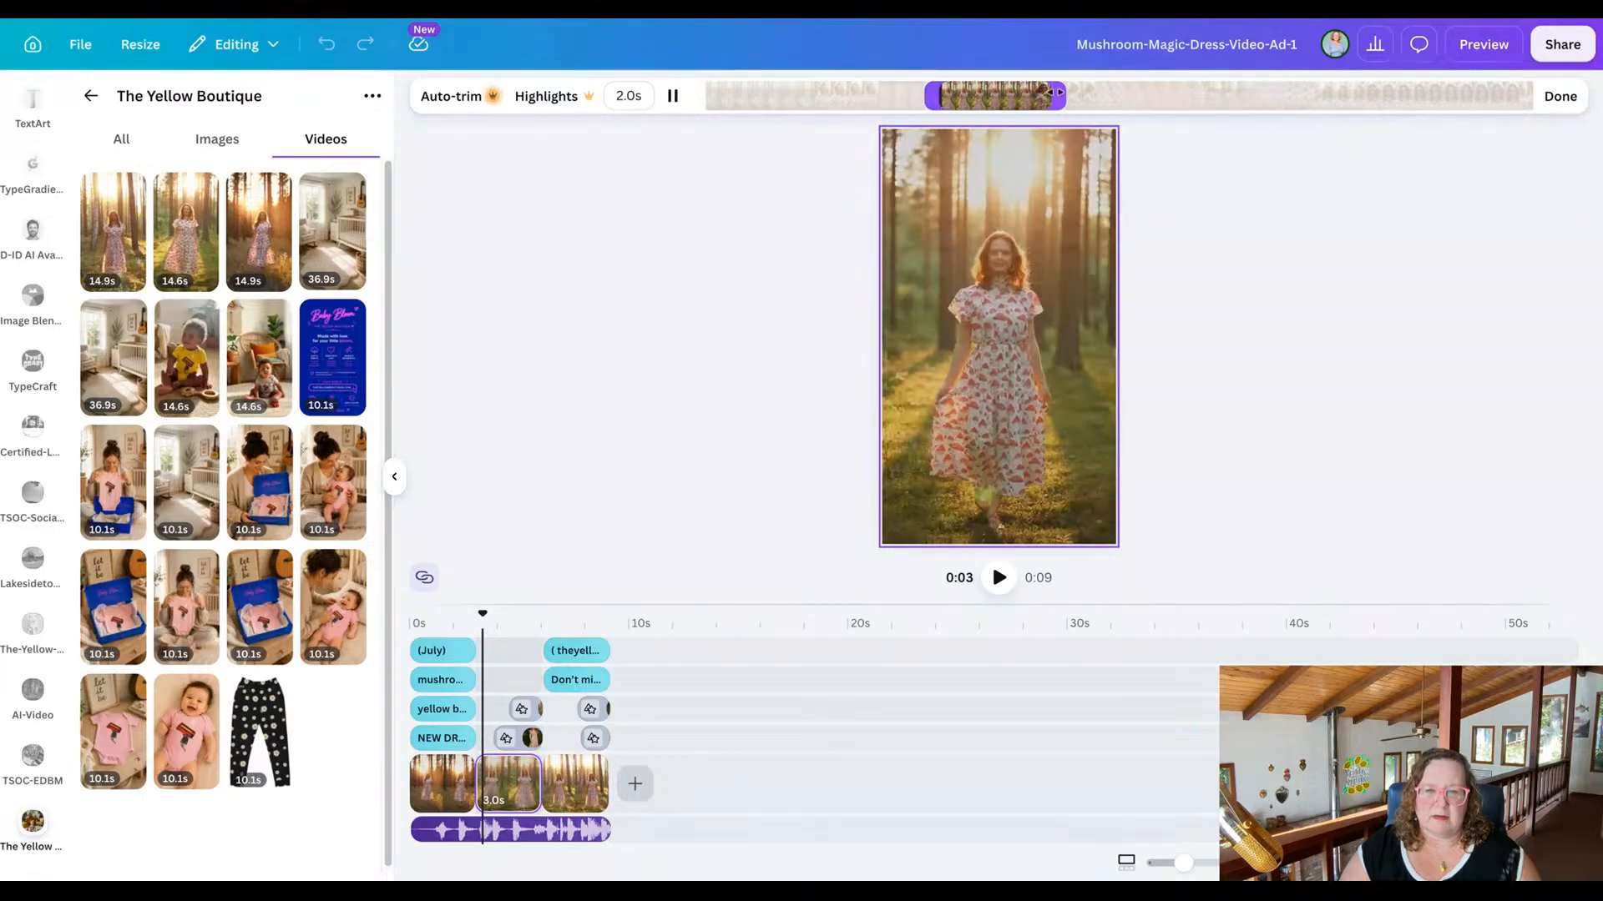
pyautogui.moveTo(1058, 94); pyautogui.dragTo(1113, 94)
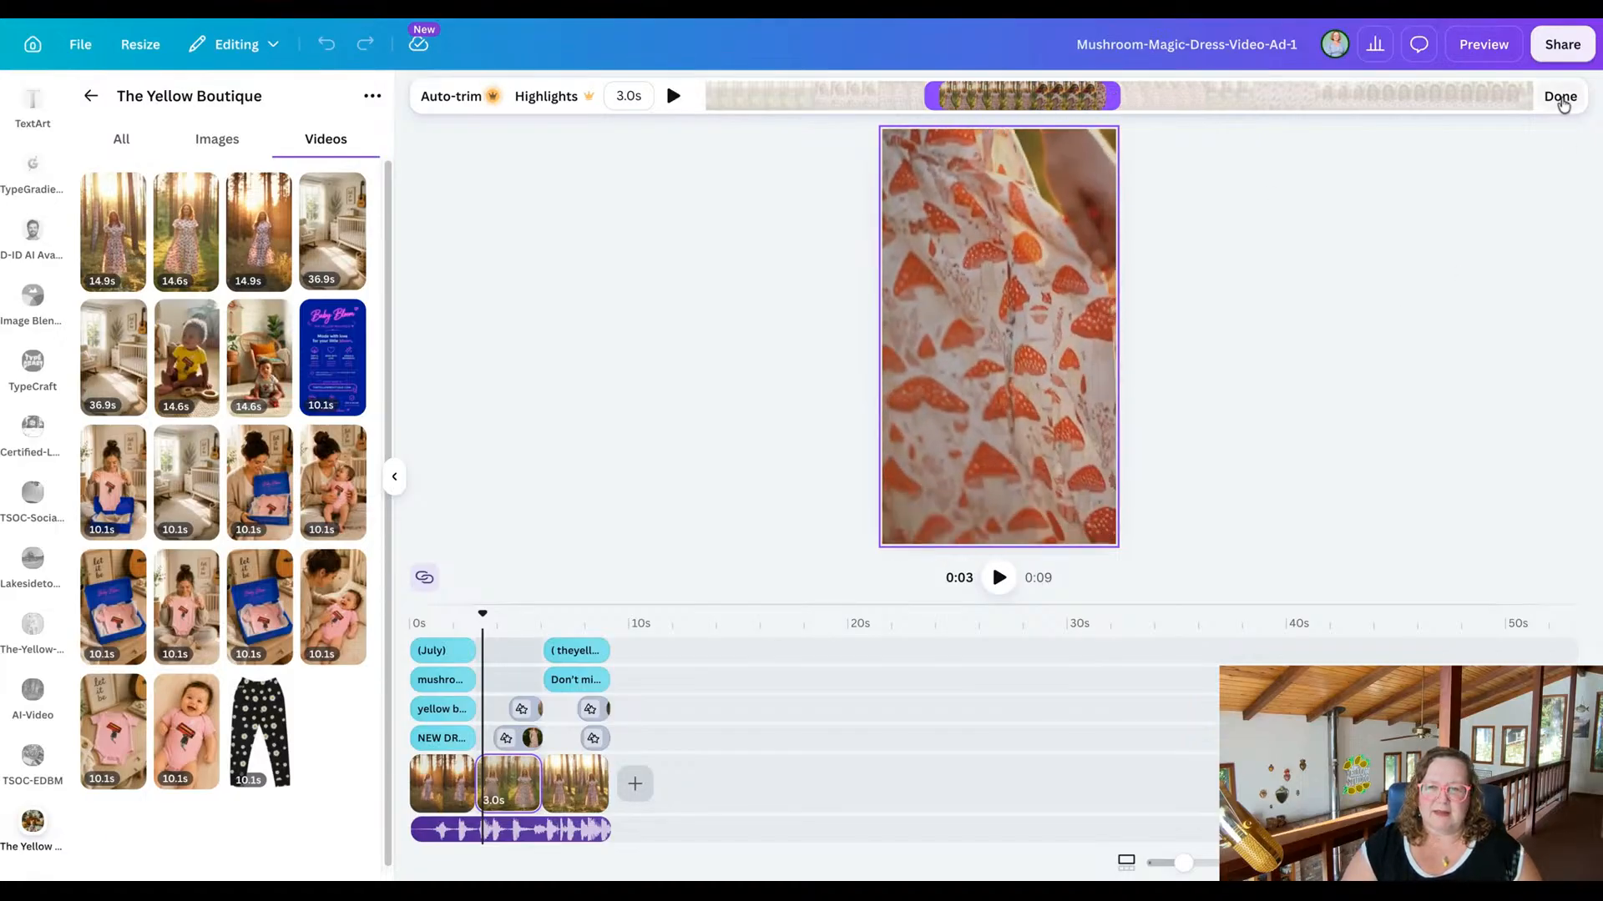
pyautogui.click(1560, 98)
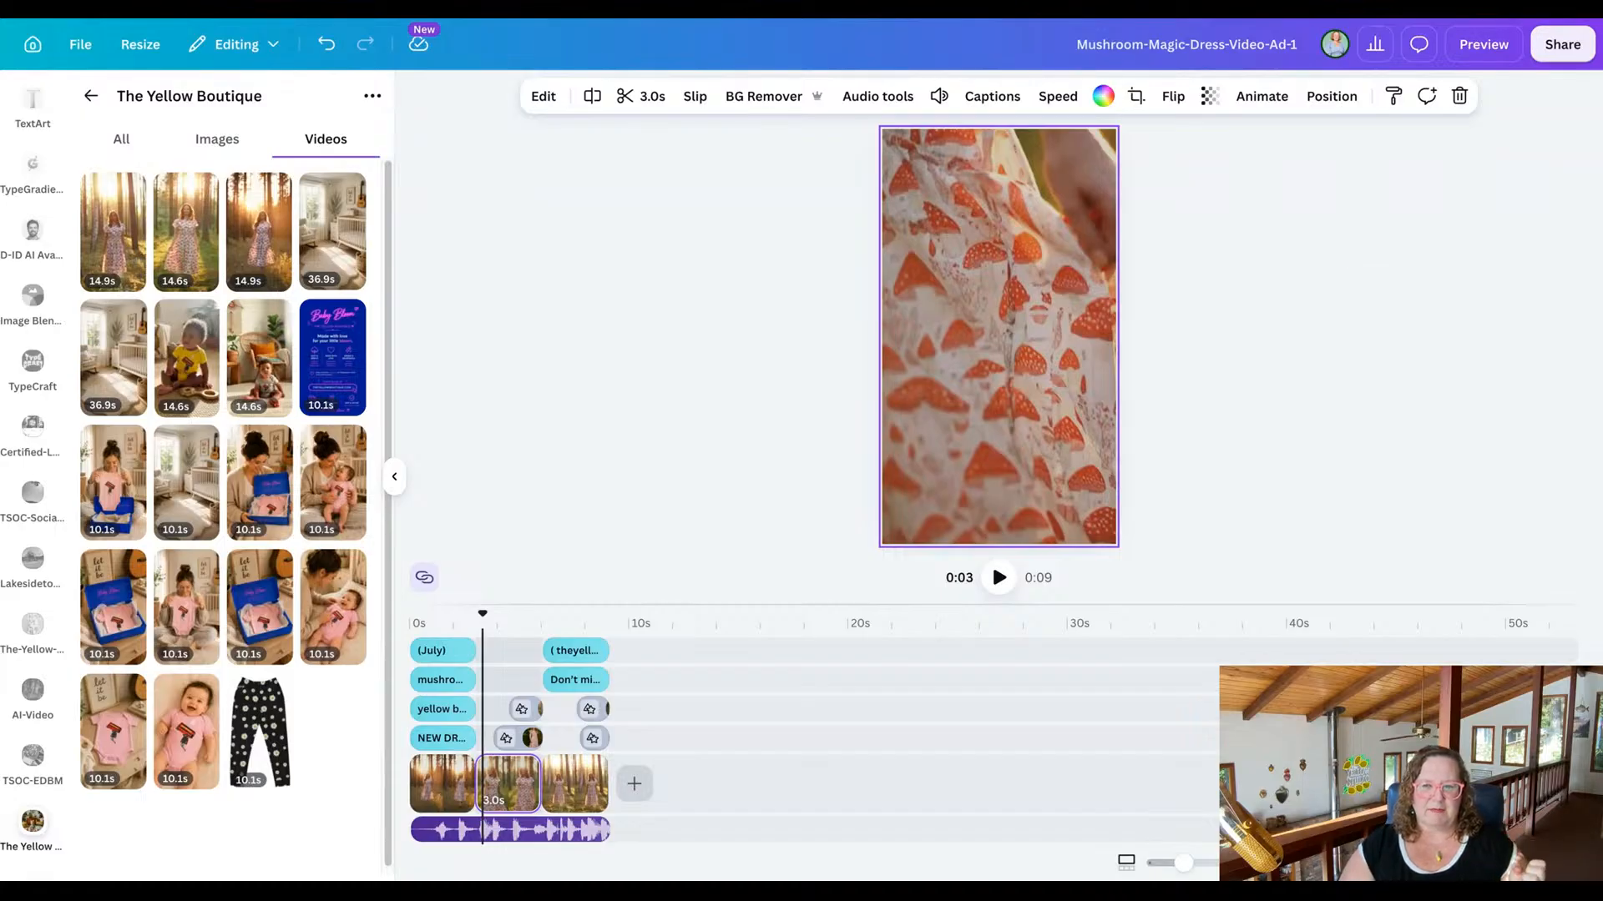
# Preview the whole reel from the beginning.
pyautogui.moveTo(483, 613); pyautogui.dragTo(409, 613)
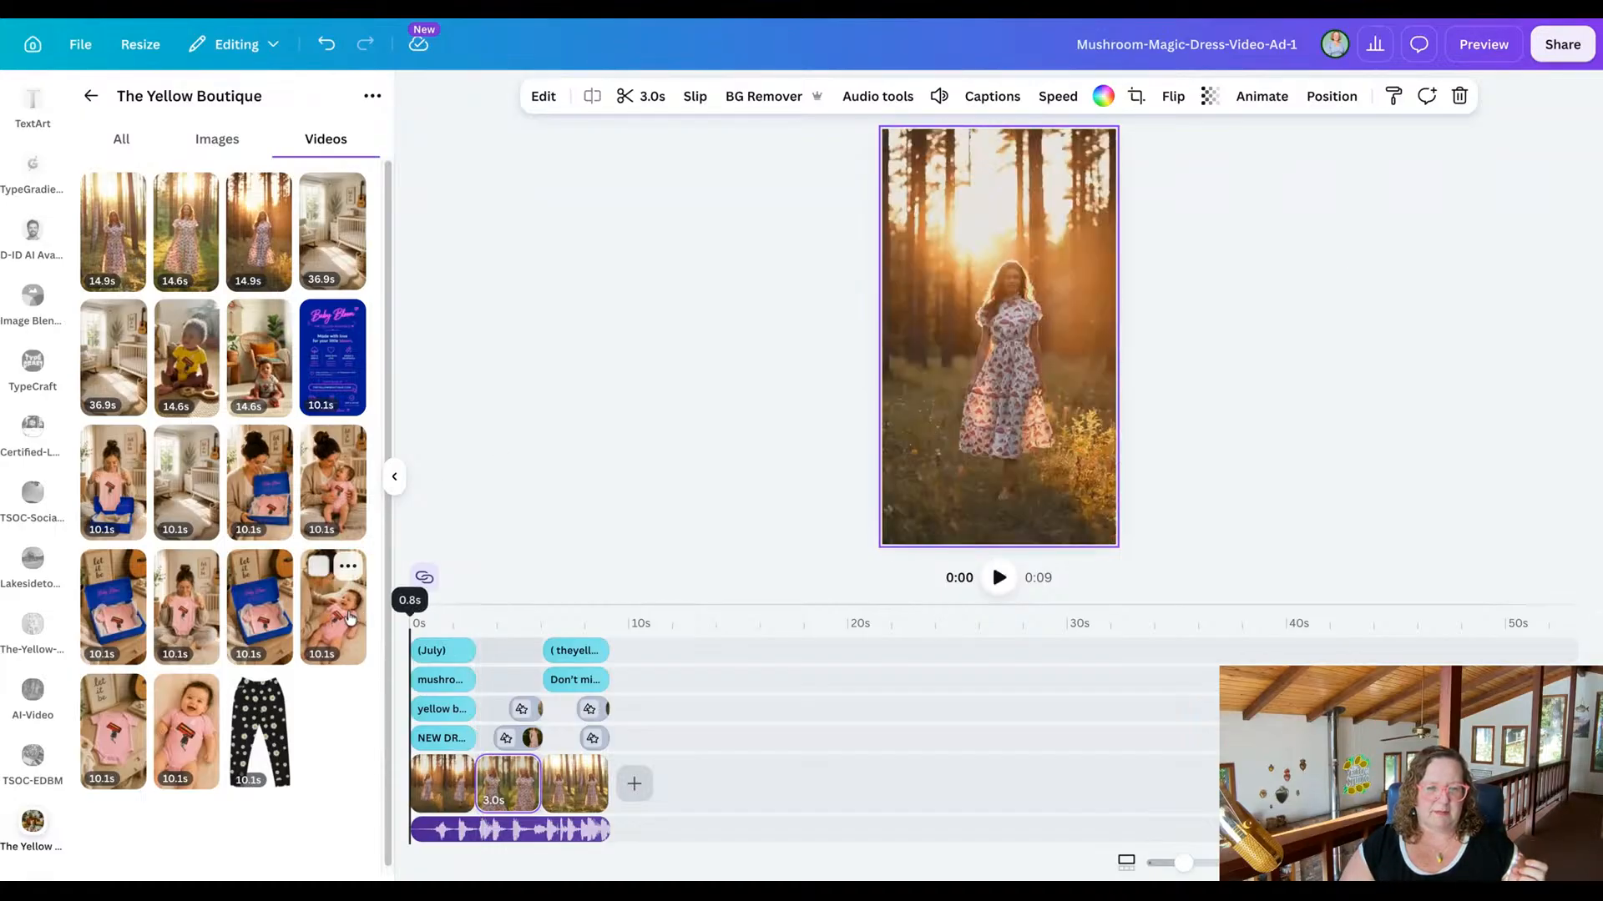
pyautogui.click(1258, 257)
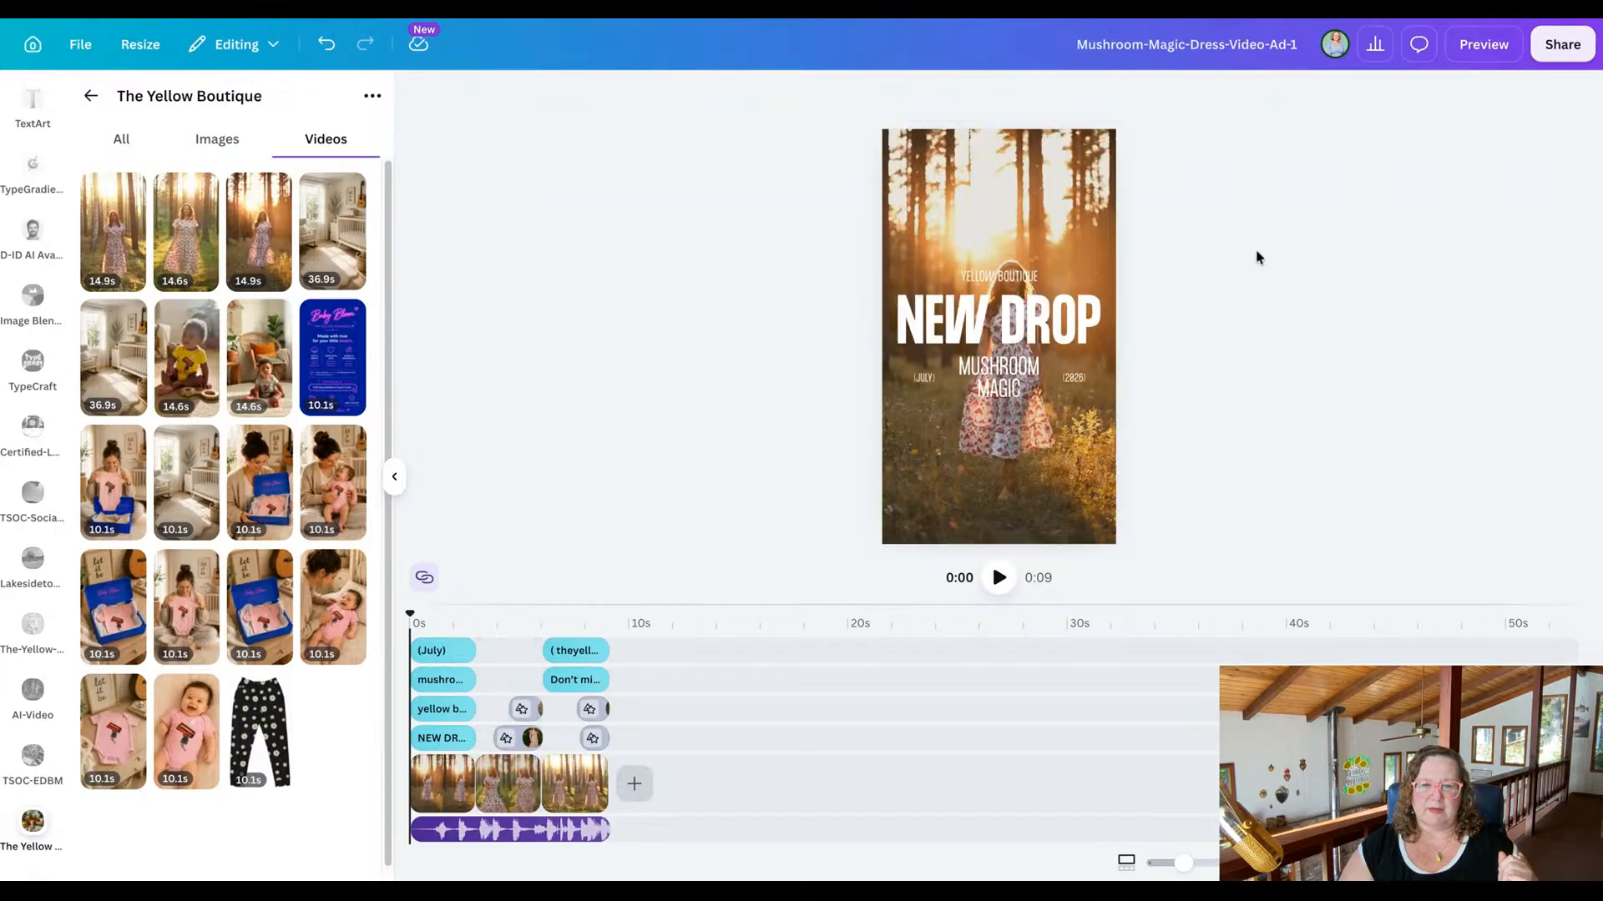
pyautogui.click(1485, 52)
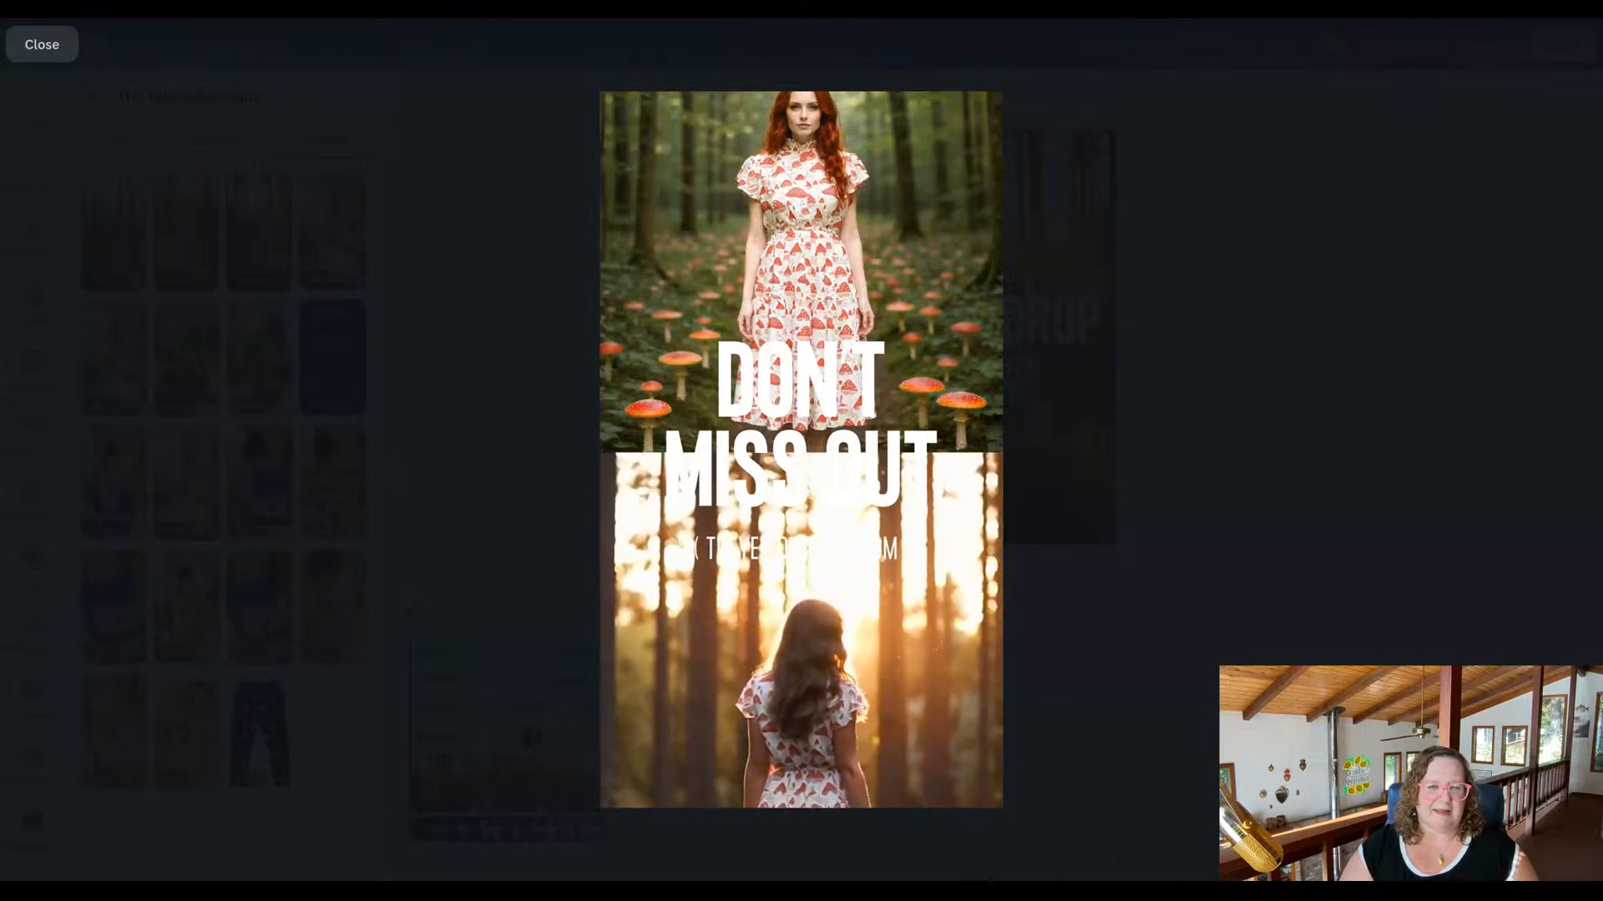
pyautogui.click(33, 46)
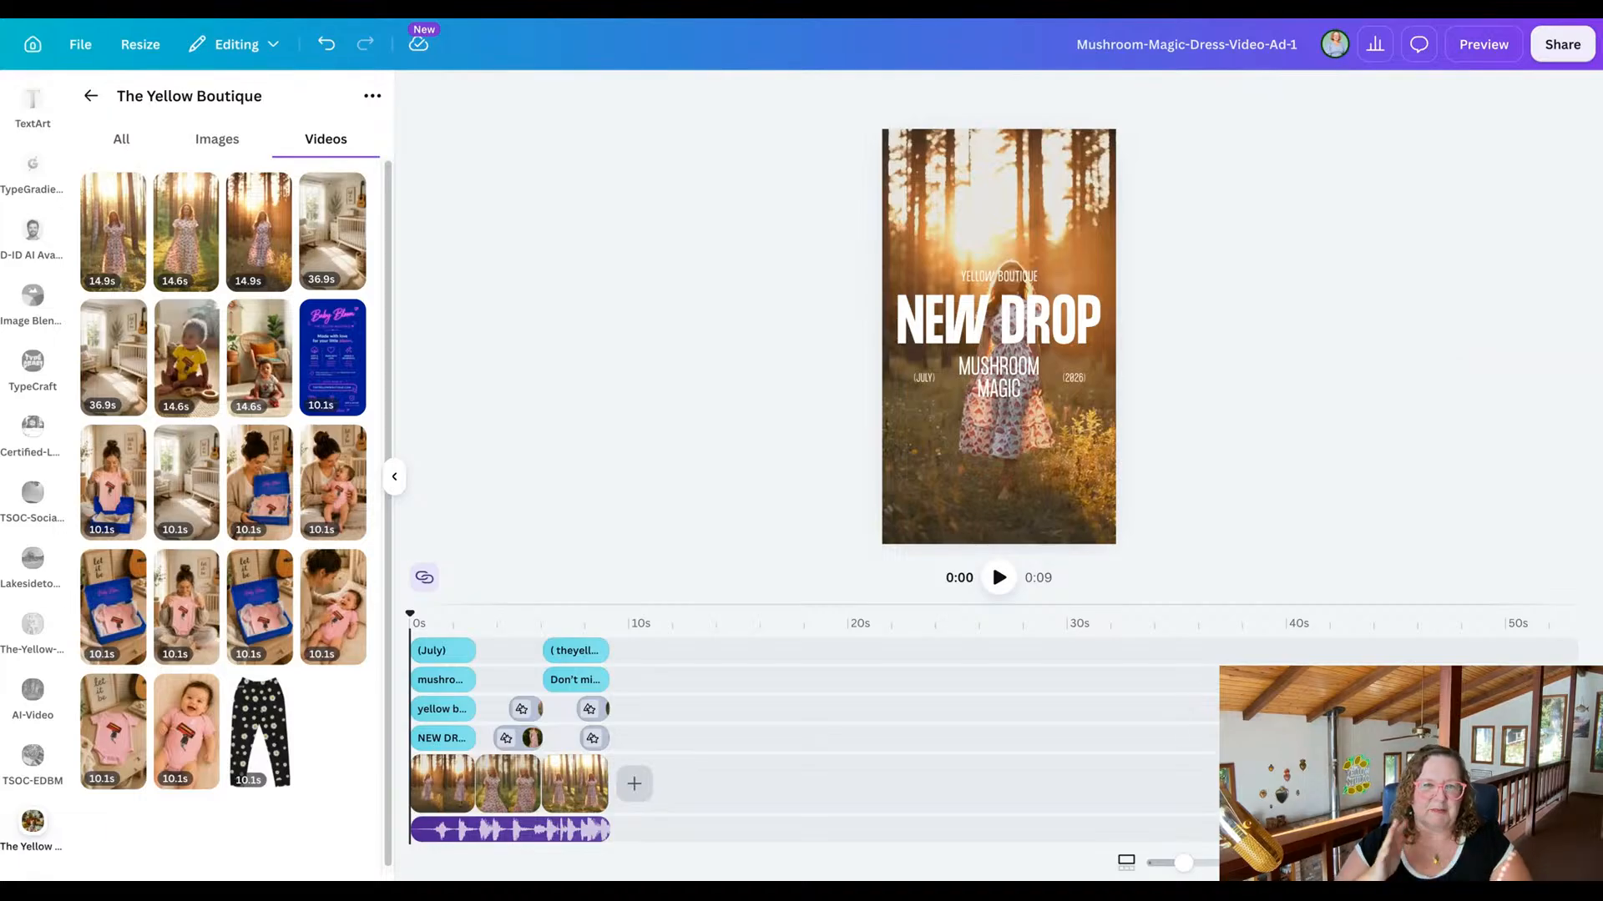
# Download the reel as an MP4 video at 4K (UHD) quality.
pyautogui.click(1557, 45)
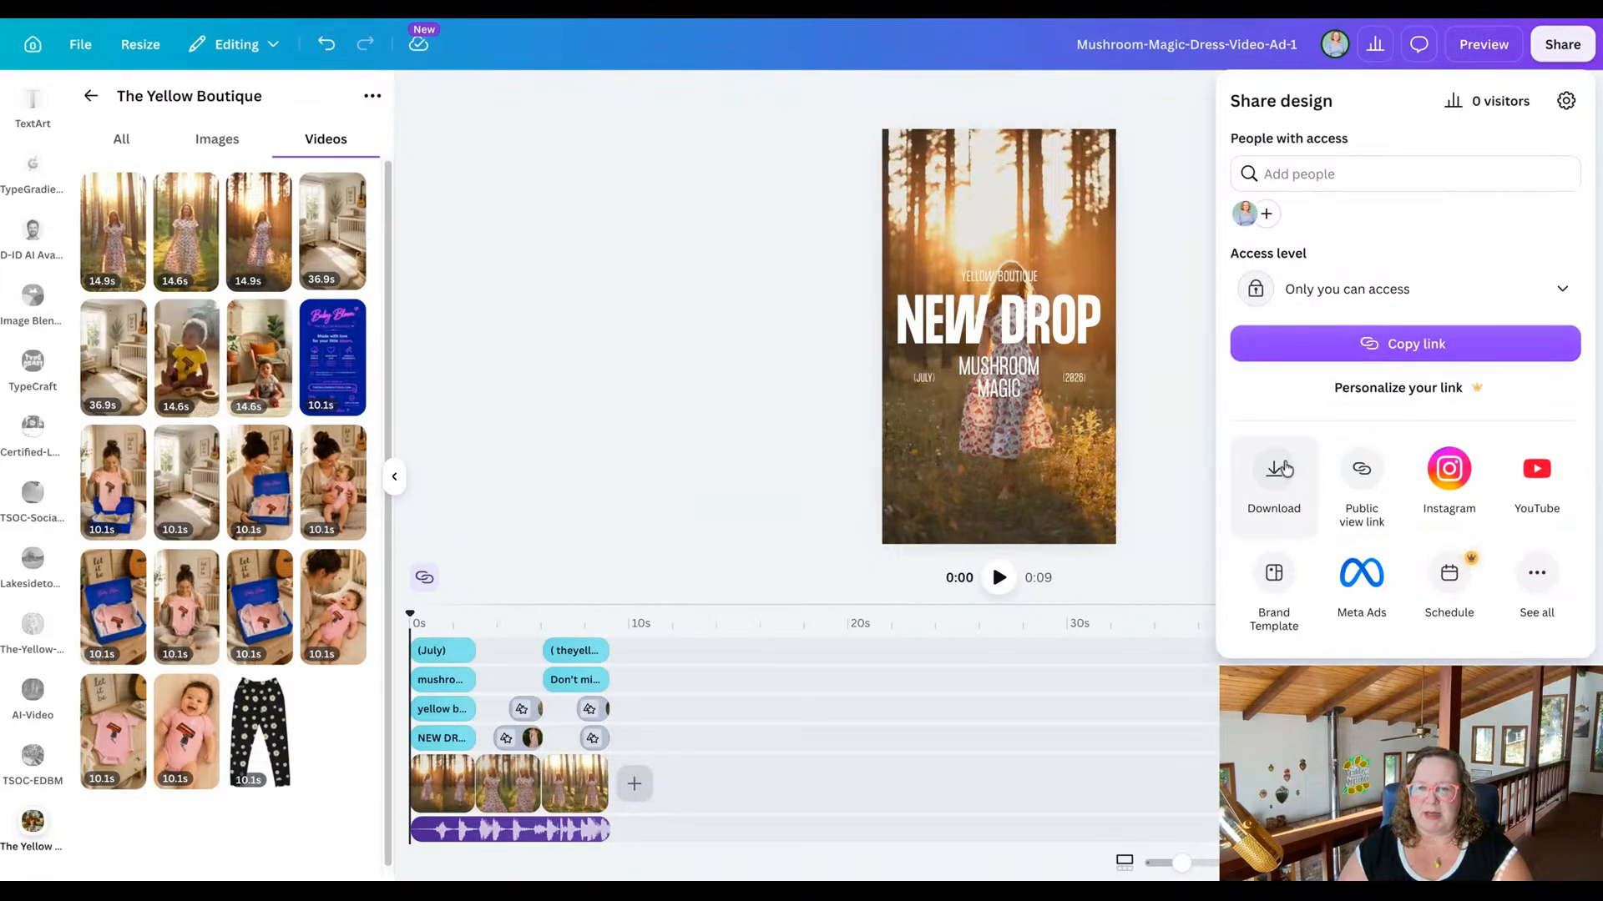
pyautogui.click(1274, 472)
pyautogui.moveTo(1459, 244); pyautogui.dragTo(1569, 236)
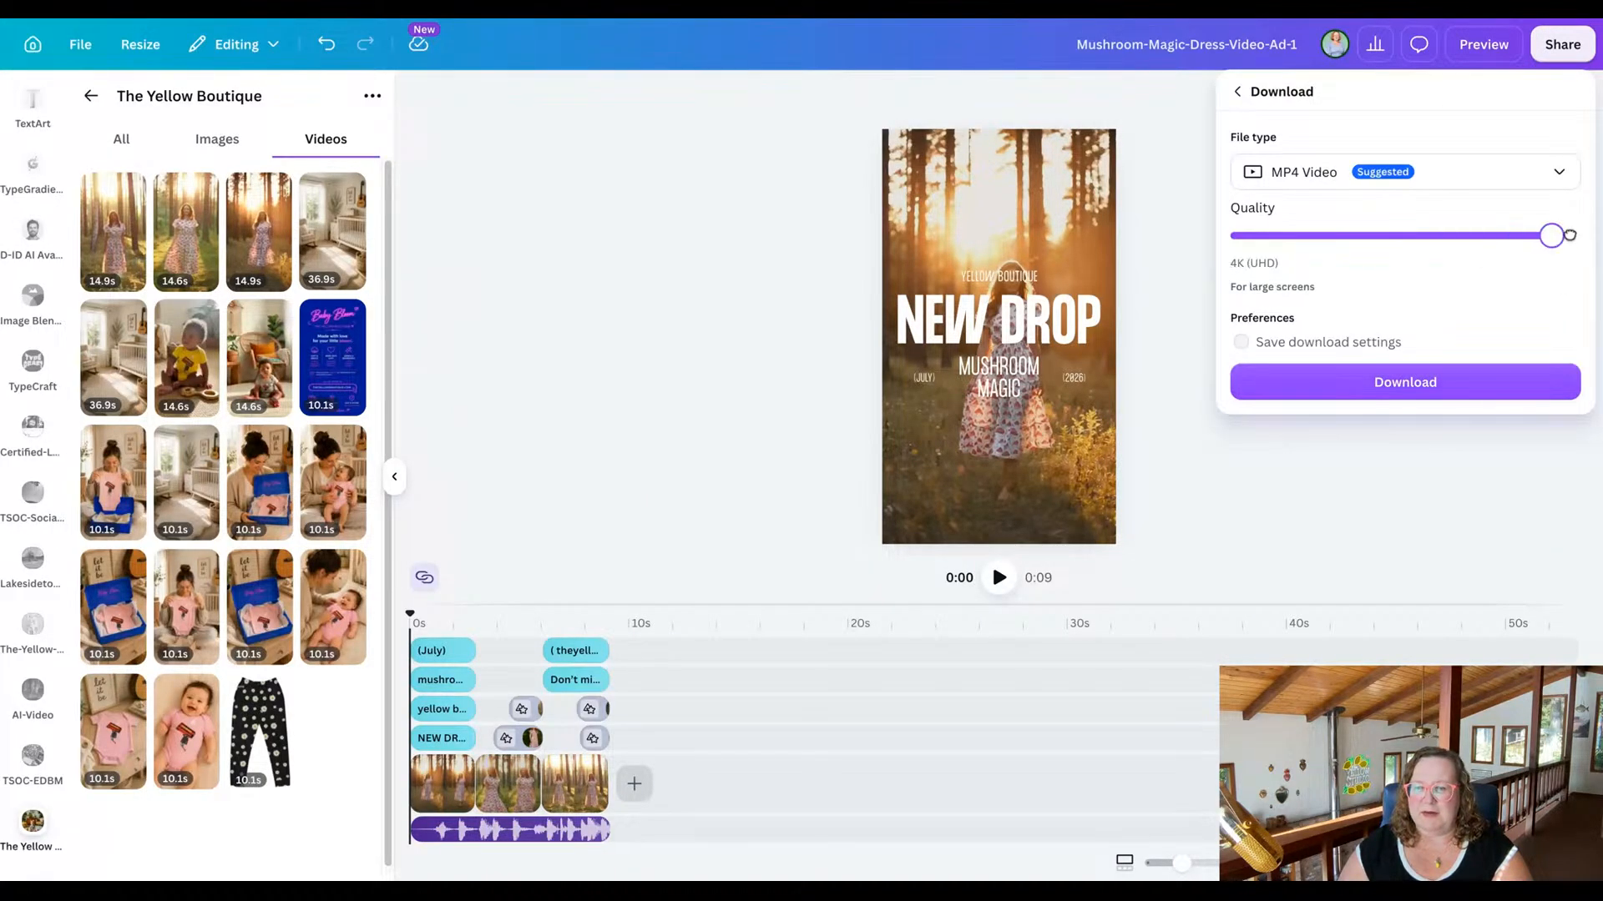
pyautogui.click(1415, 383)
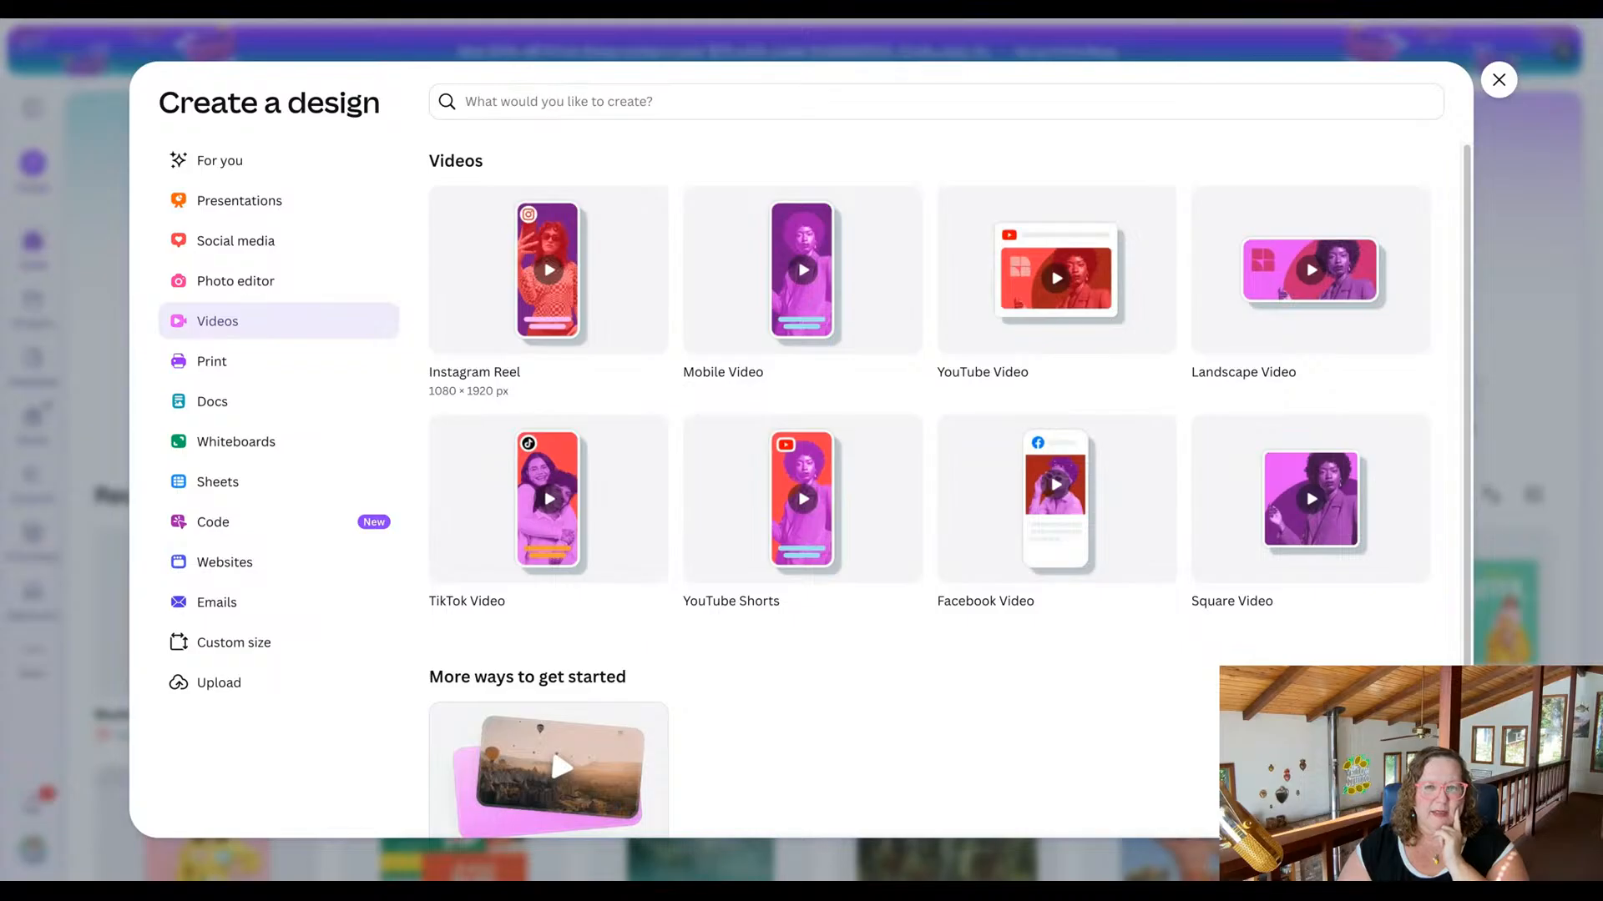
# Create a blank Instagram Reel and browse its suggested templates.
pyautogui.click(548, 275)
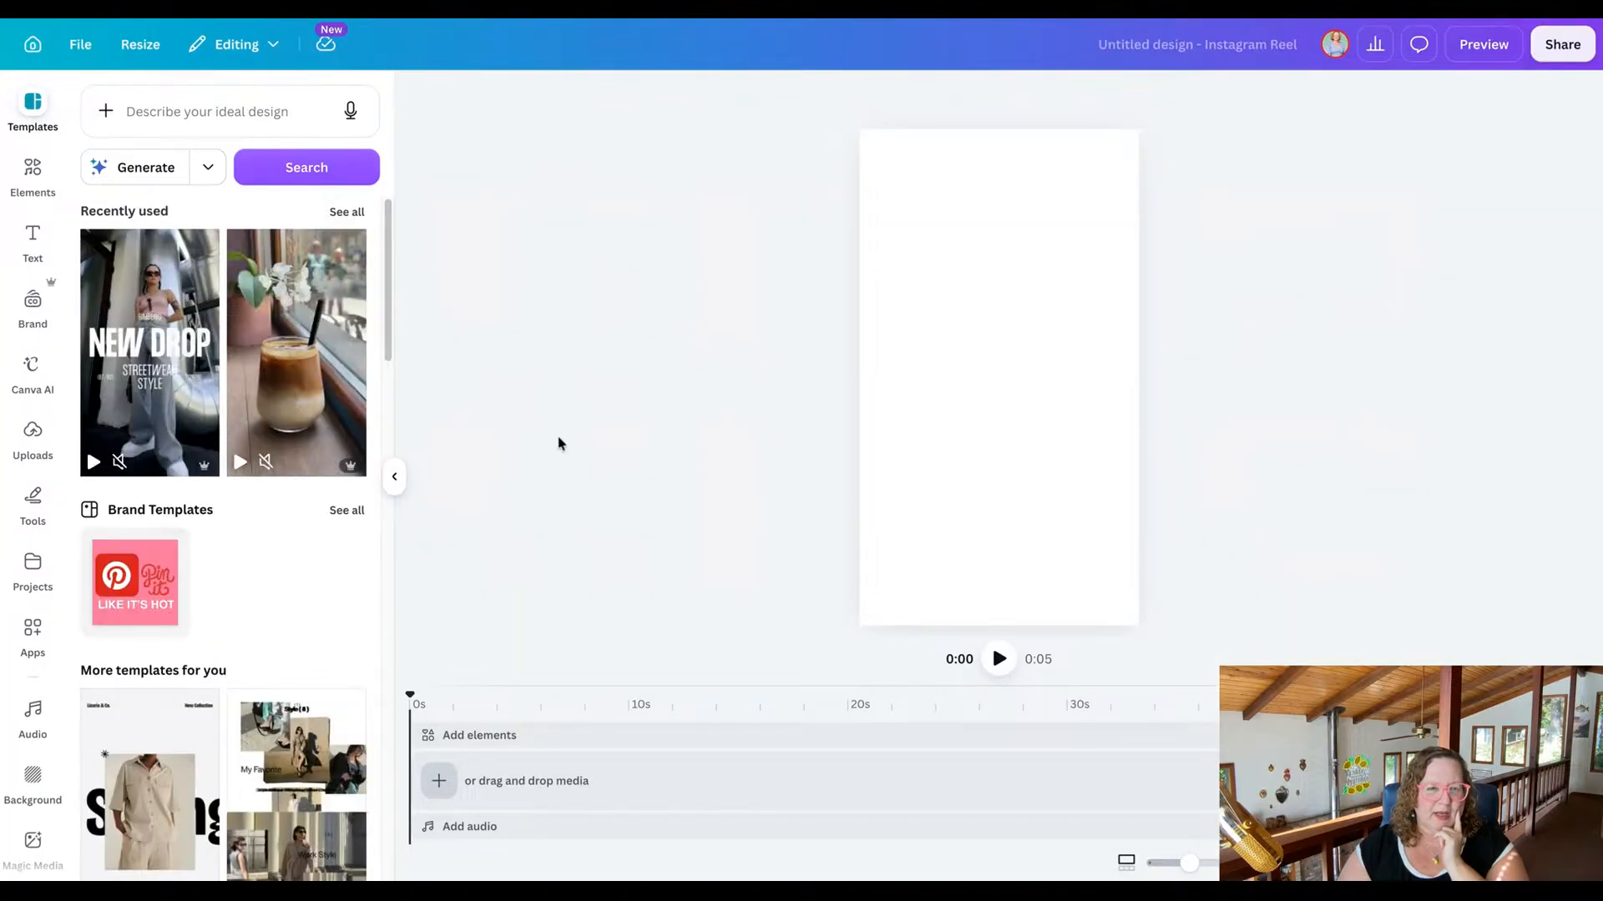
pyautogui.scroll(-4, 265, 421)
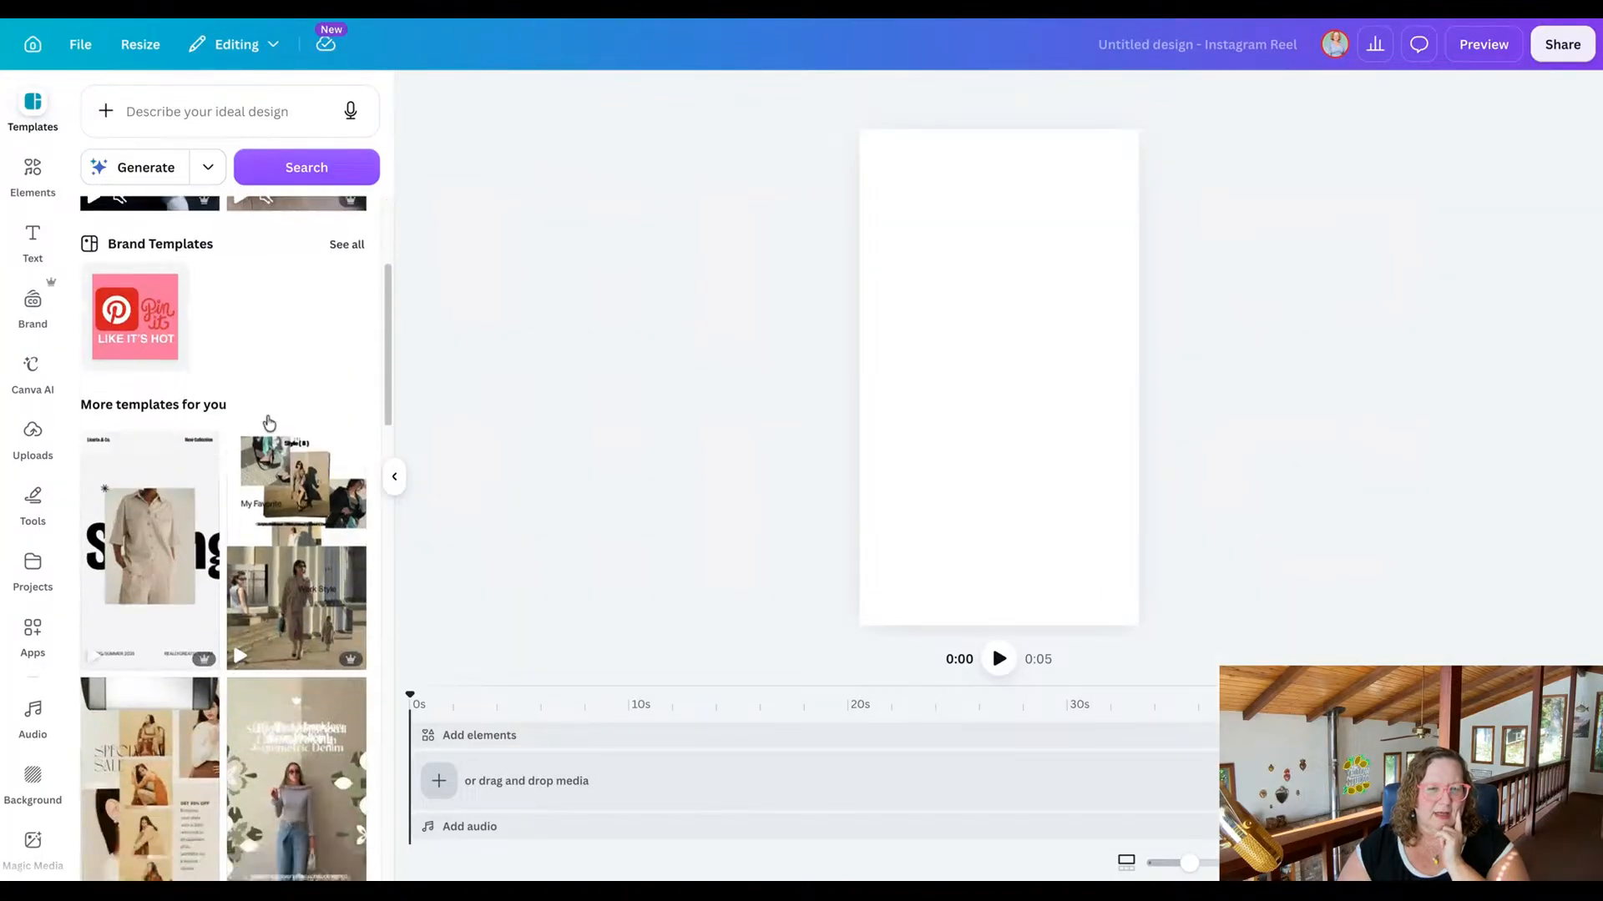
pyautogui.scroll(-1, 269, 423)
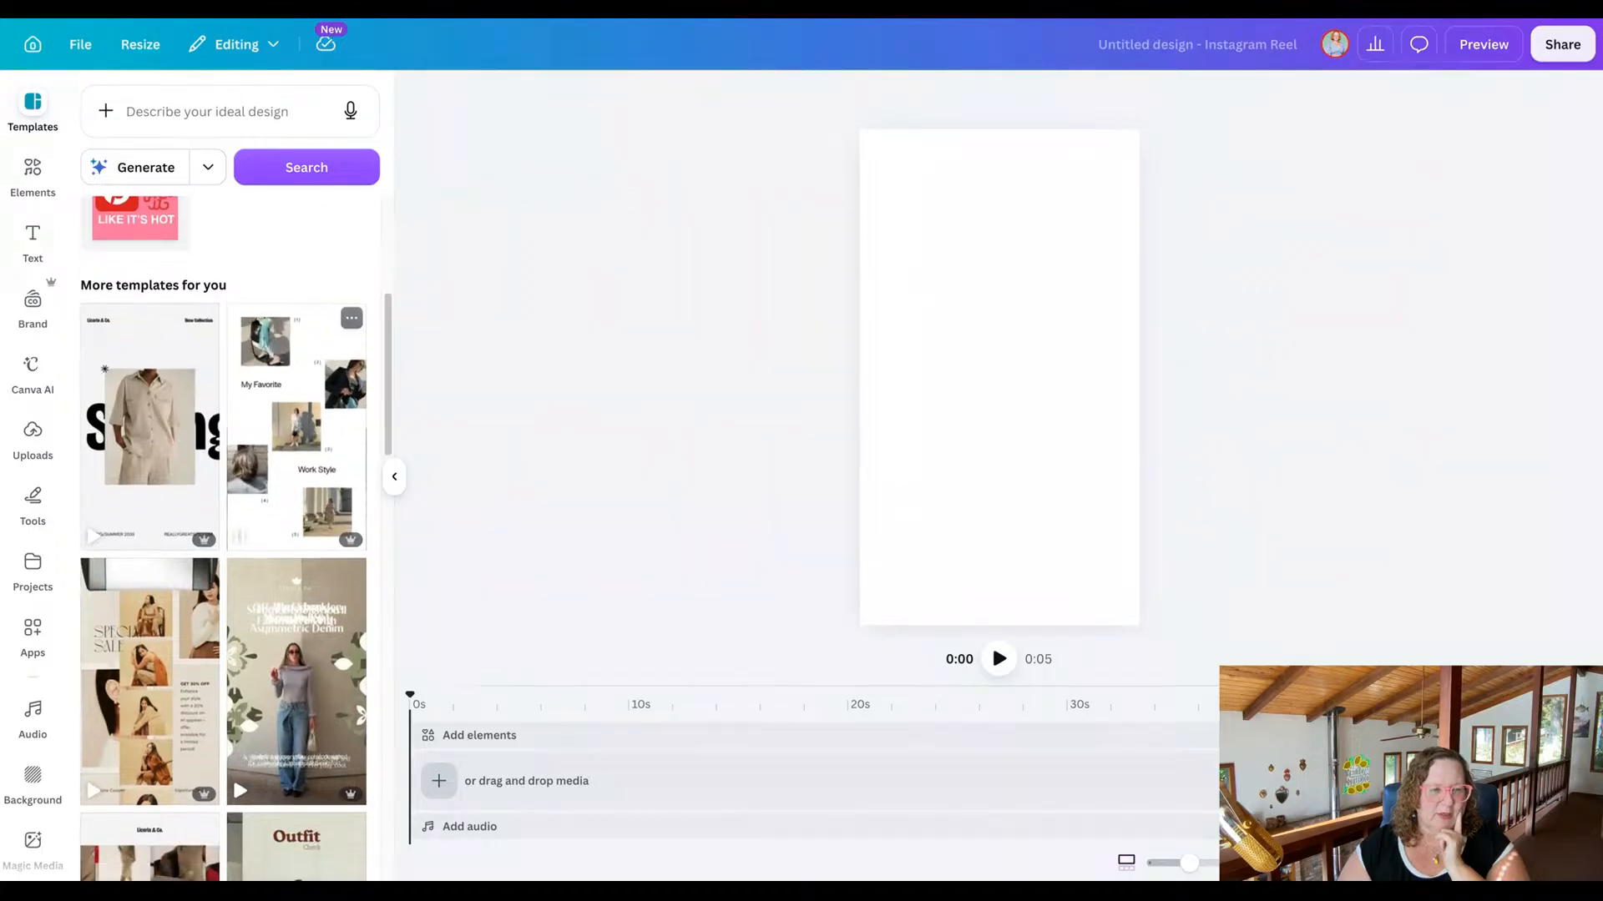
pyautogui.scroll(-4, 164, 416)
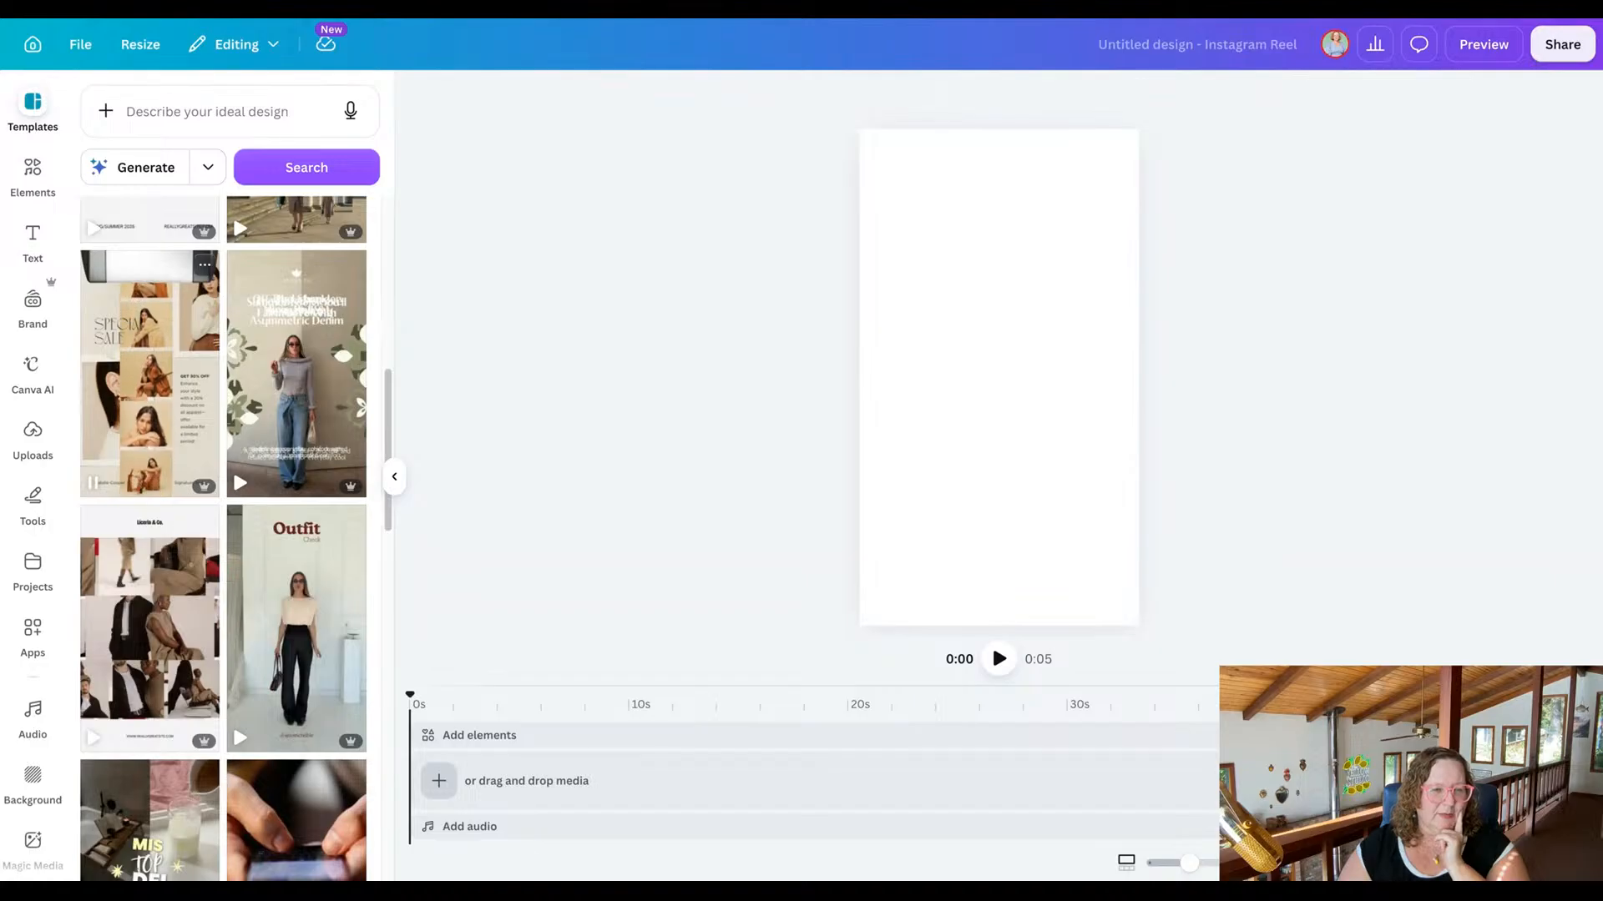
# Try the Beige and Brown Modern Fashion Sale template on the page and select its photo strip and background.
pyautogui.click(151, 417)
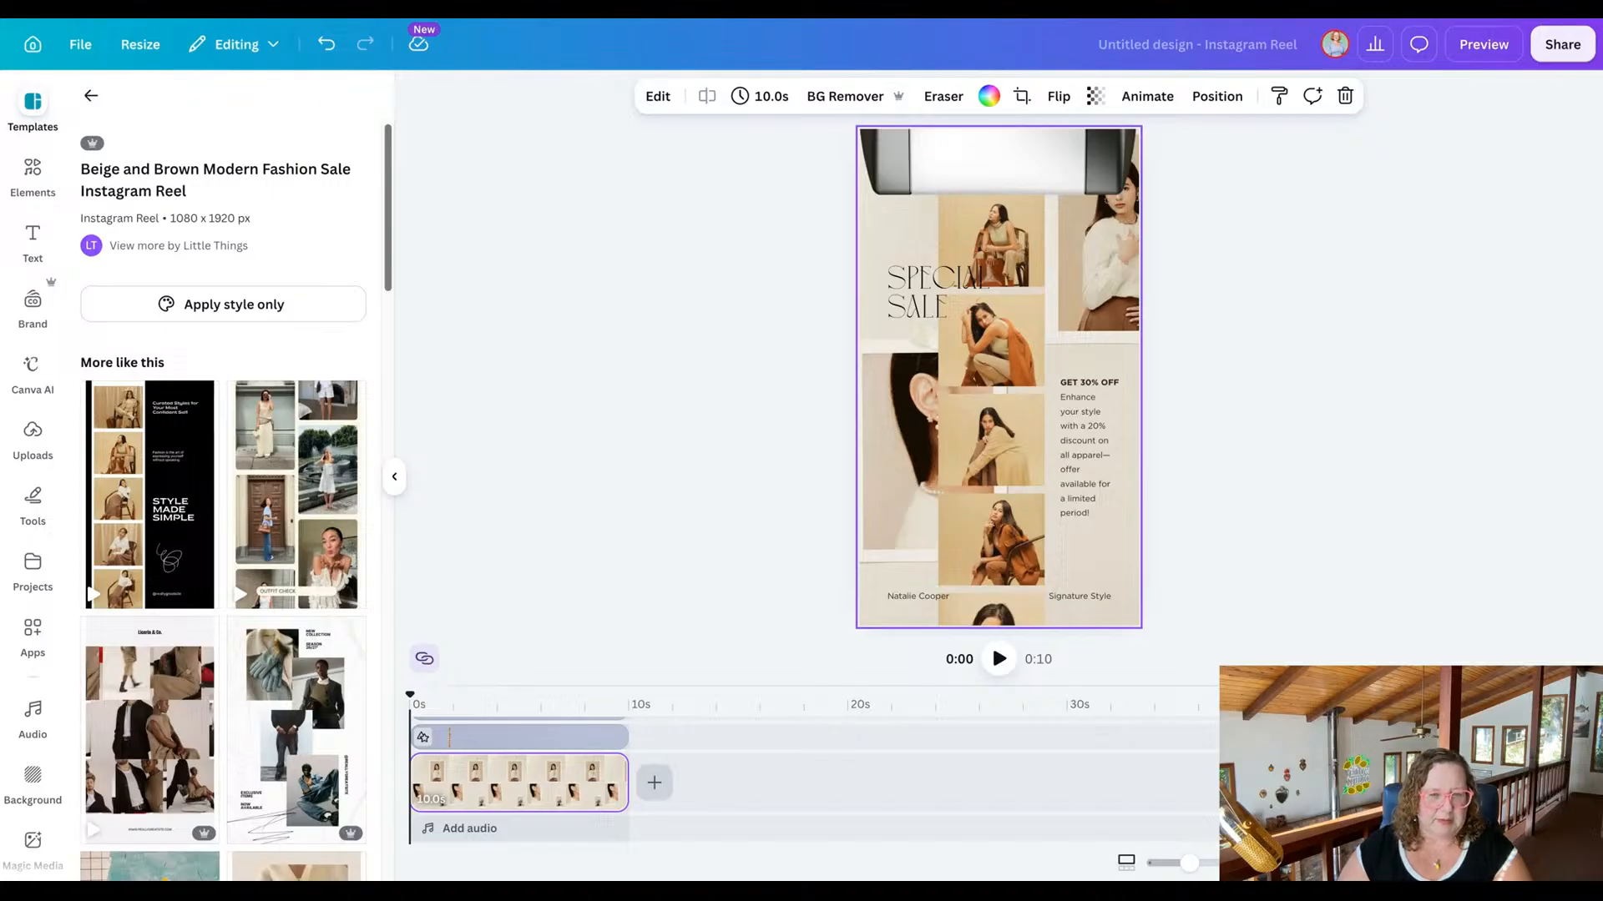
pyautogui.click(944, 343)
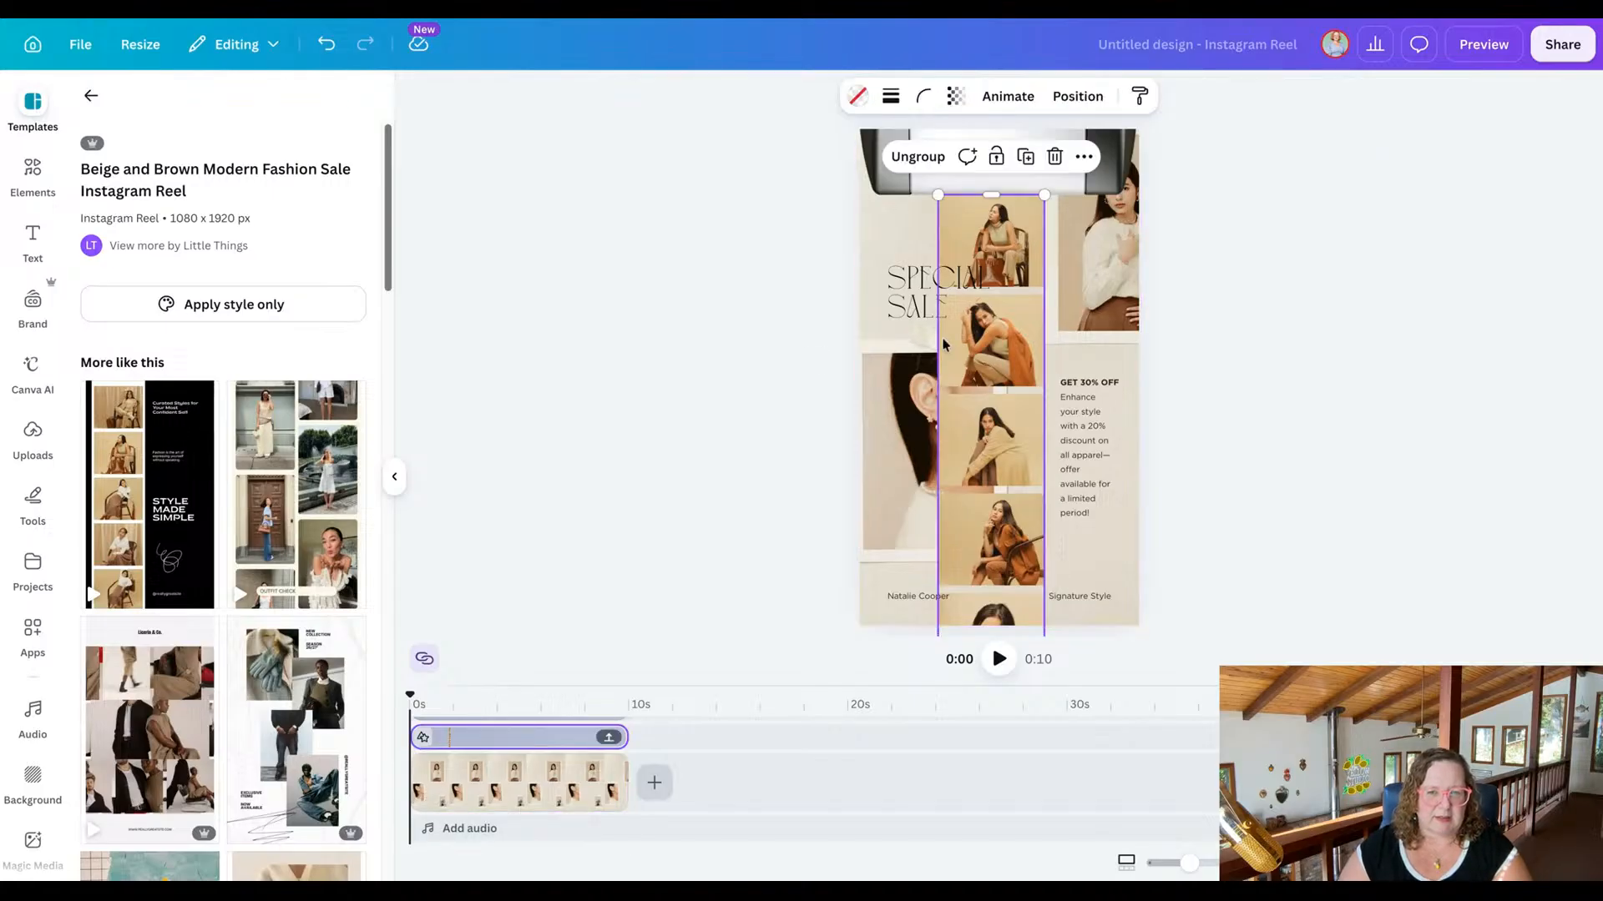
pyautogui.click(878, 347)
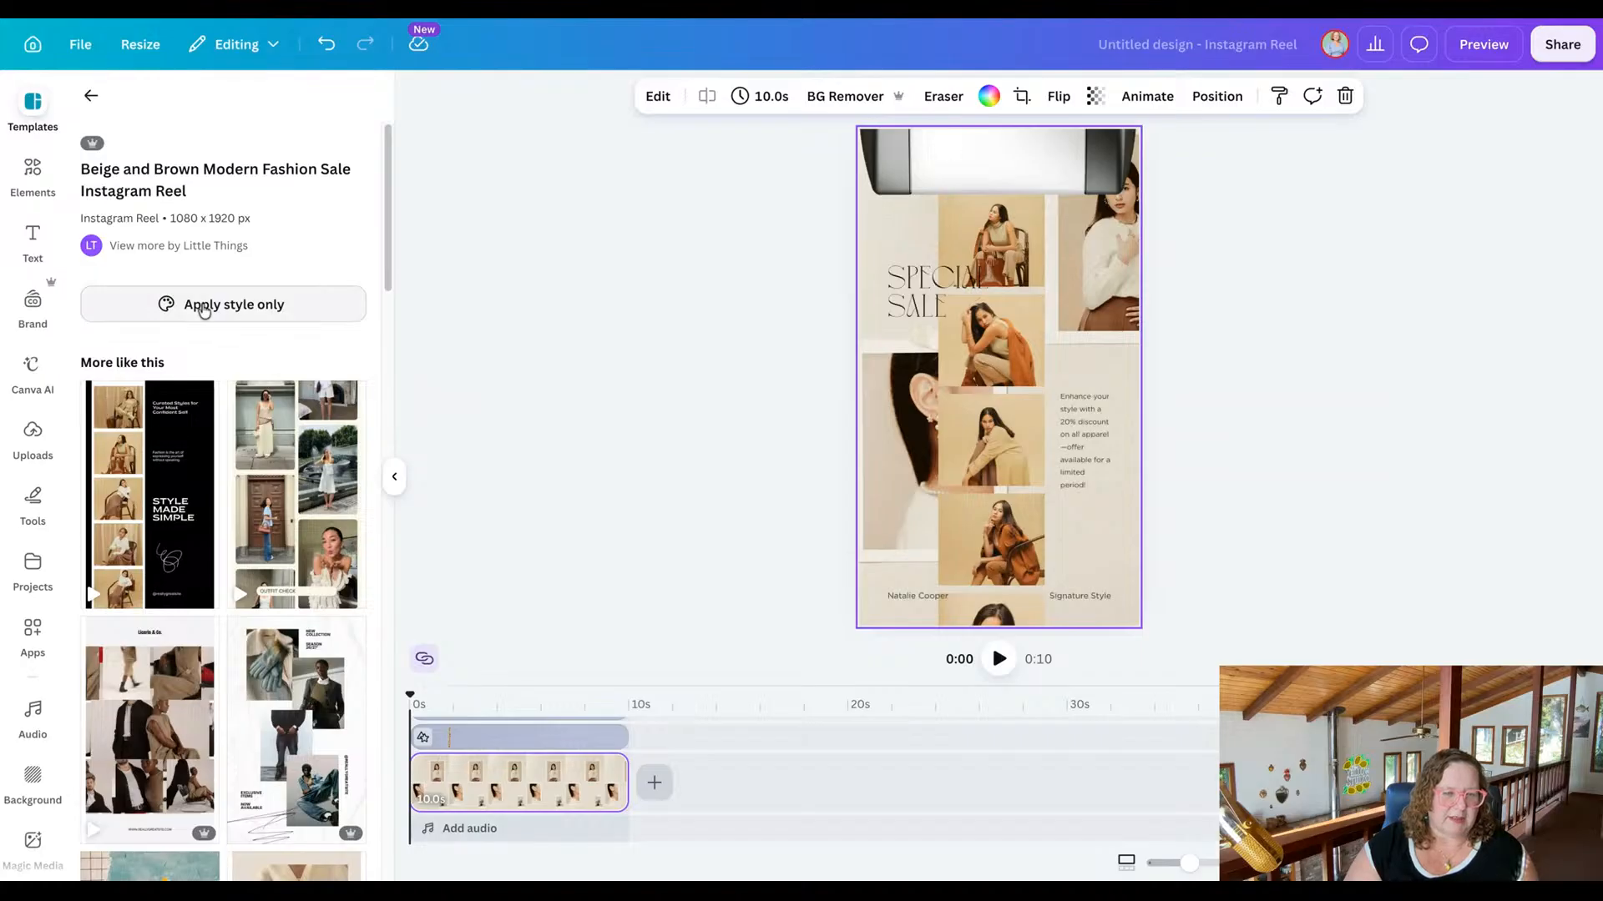
pyautogui.click(91, 96)
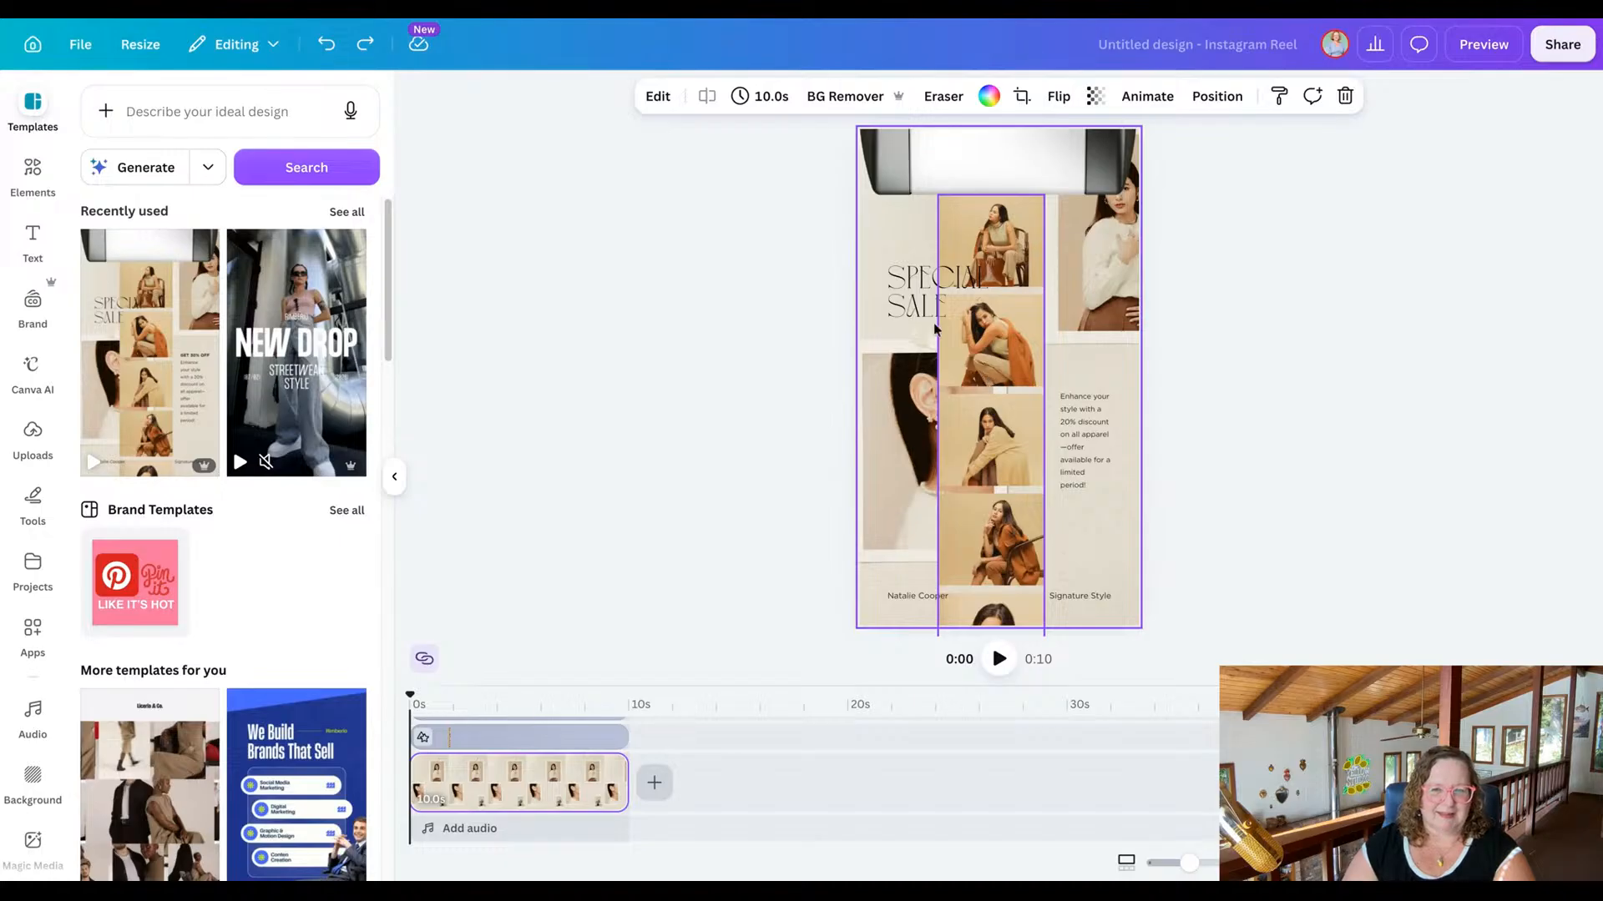
# Delete all of the sale template's photos, text and background from the page.
pyautogui.moveTo(812, 231); pyautogui.dragTo(1267, 487)
pyautogui.press('Delete')
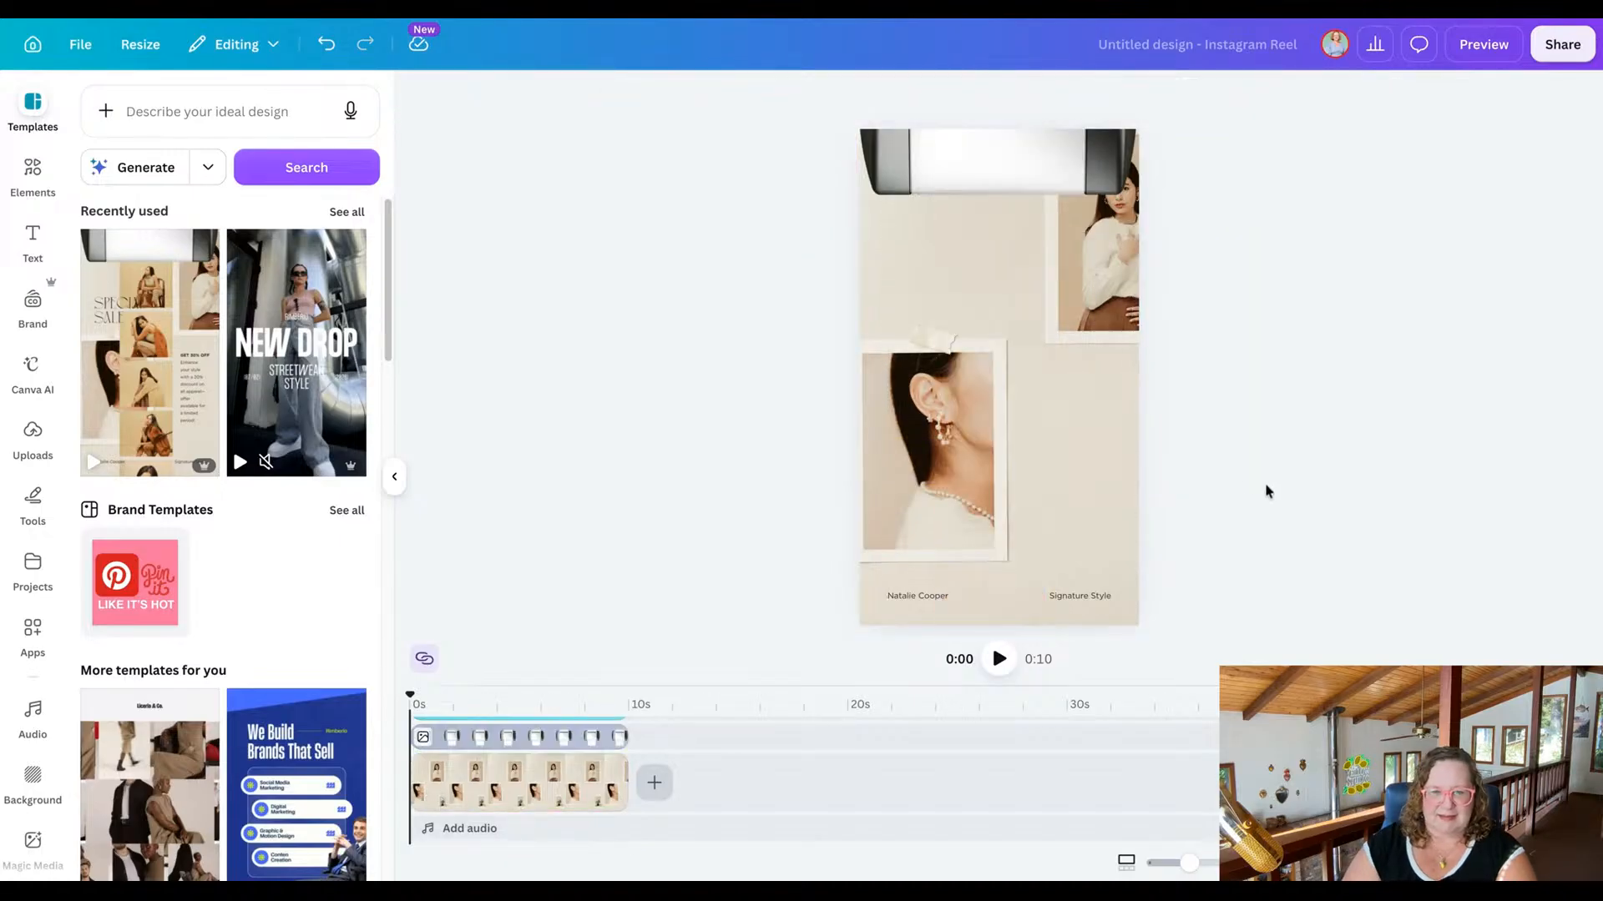
pyautogui.moveTo(758, 185); pyautogui.dragTo(1124, 475)
pyautogui.press('Delete')
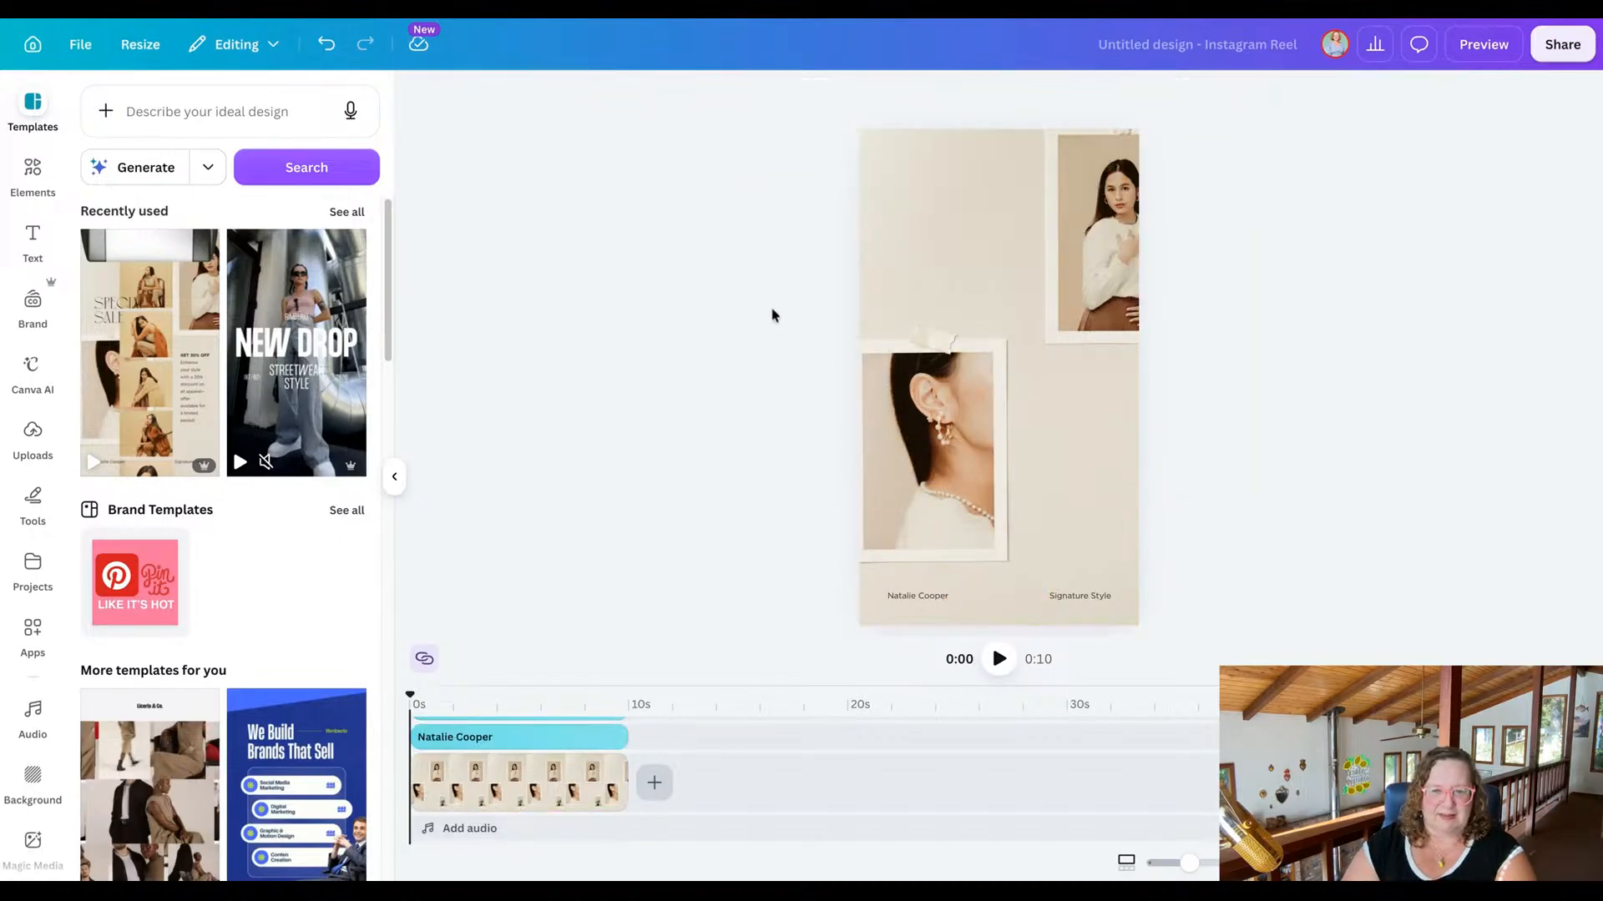
pyautogui.moveTo(753, 301); pyautogui.dragTo(988, 334)
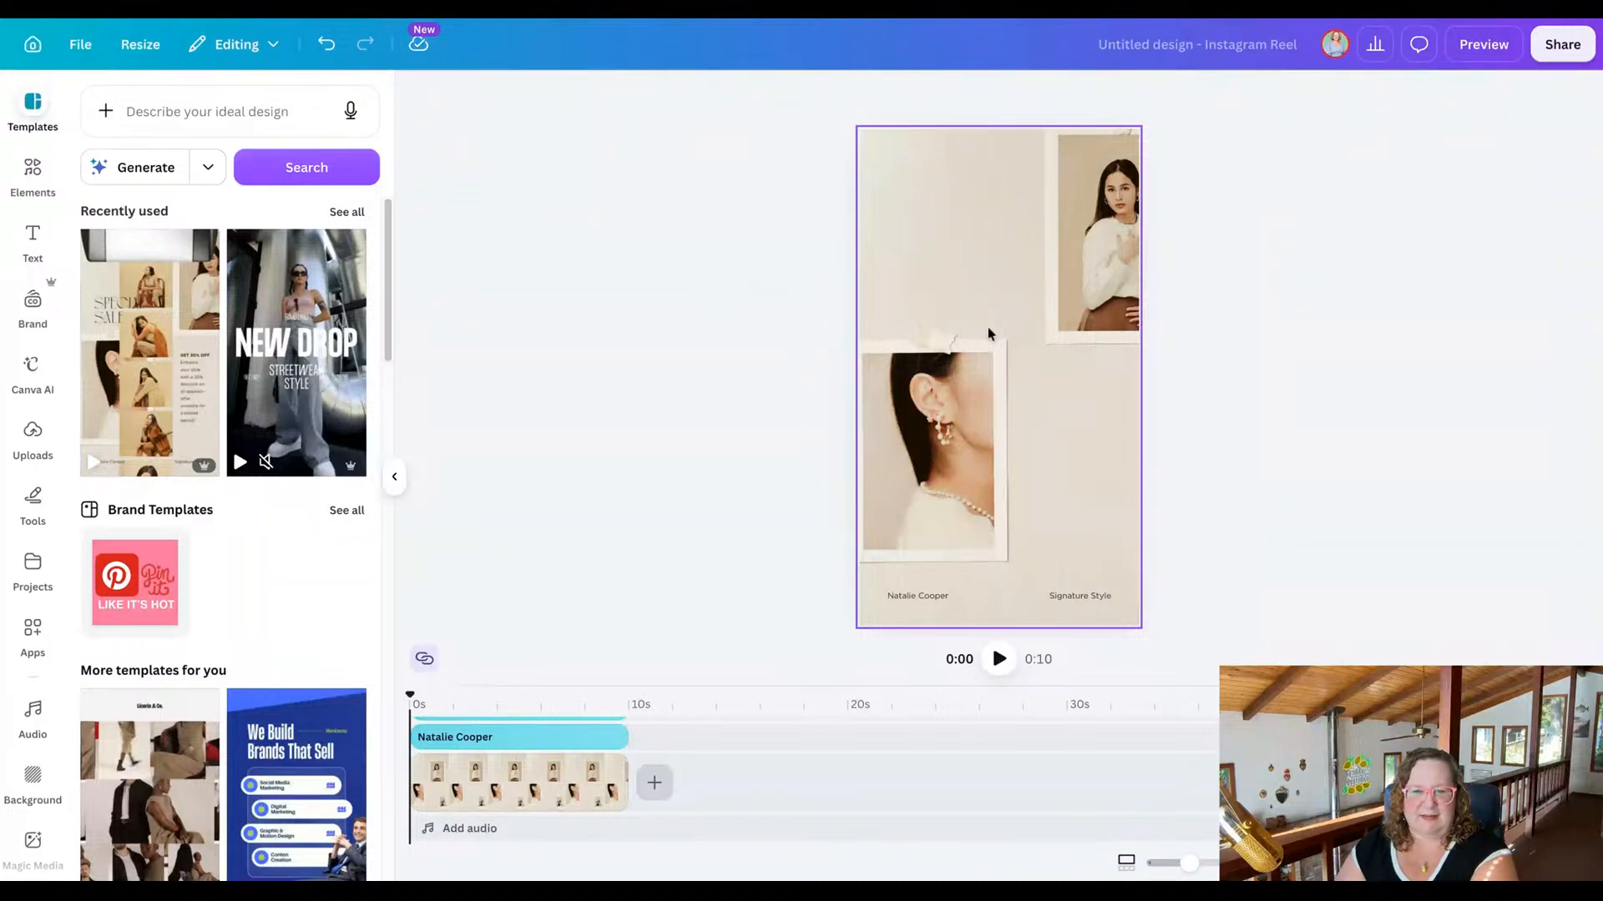
pyautogui.press('Delete')
pyautogui.moveTo(827, 552); pyautogui.dragTo(992, 643)
pyautogui.press('Delete')
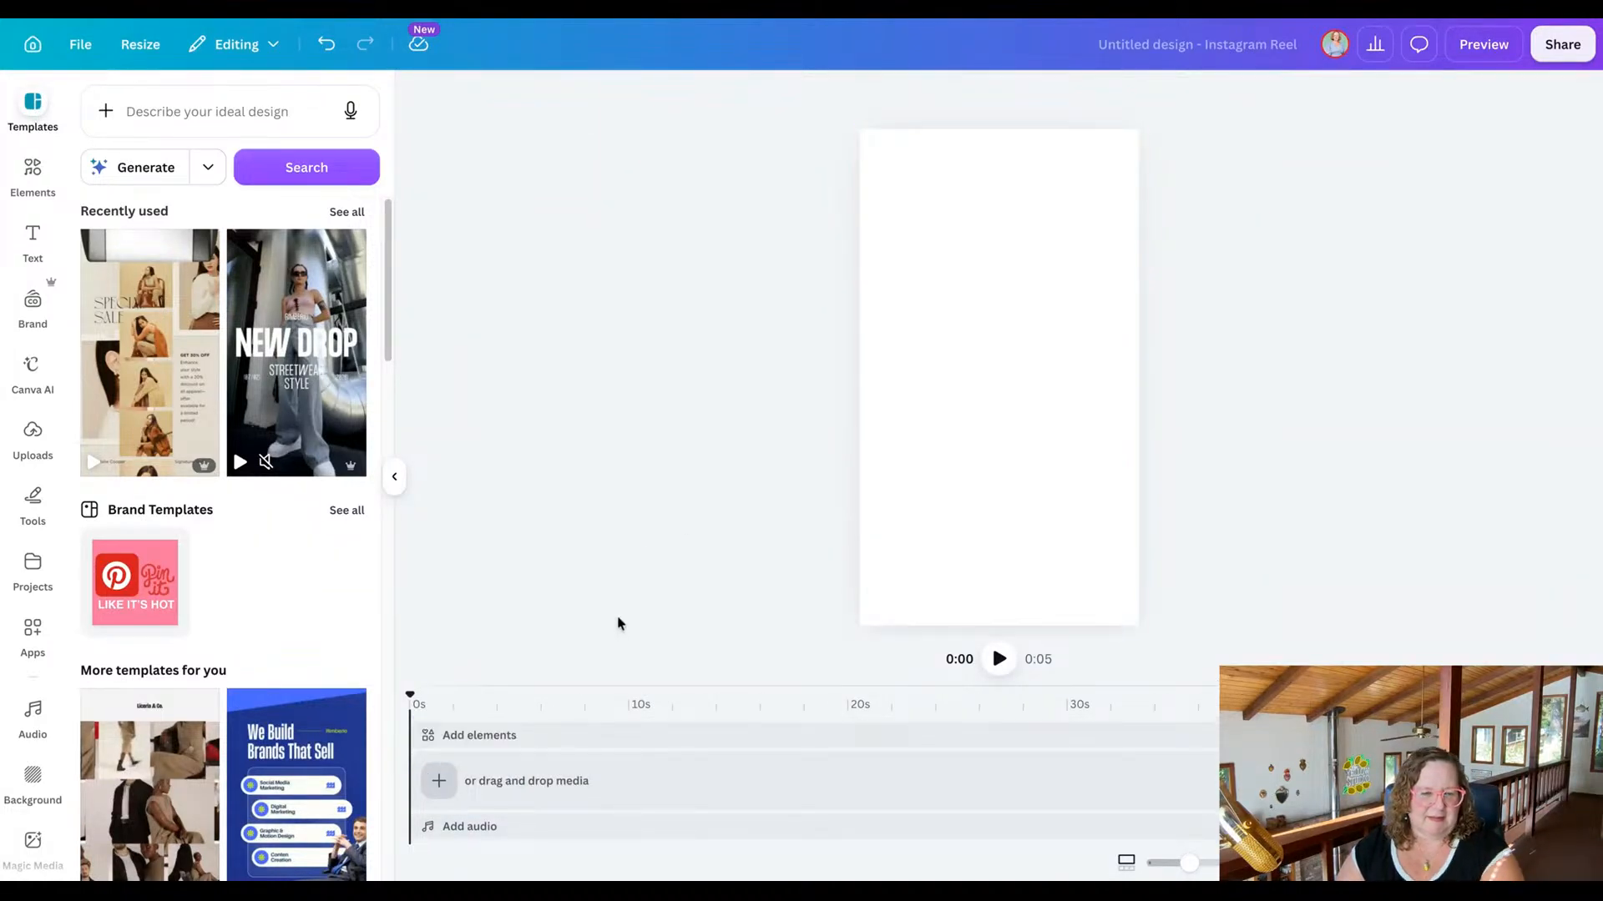
# Try applying only the style of the Beige and Brown Modern Fashion Sale template to the blank page, and undo it.
pyautogui.moveTo(170, 397)
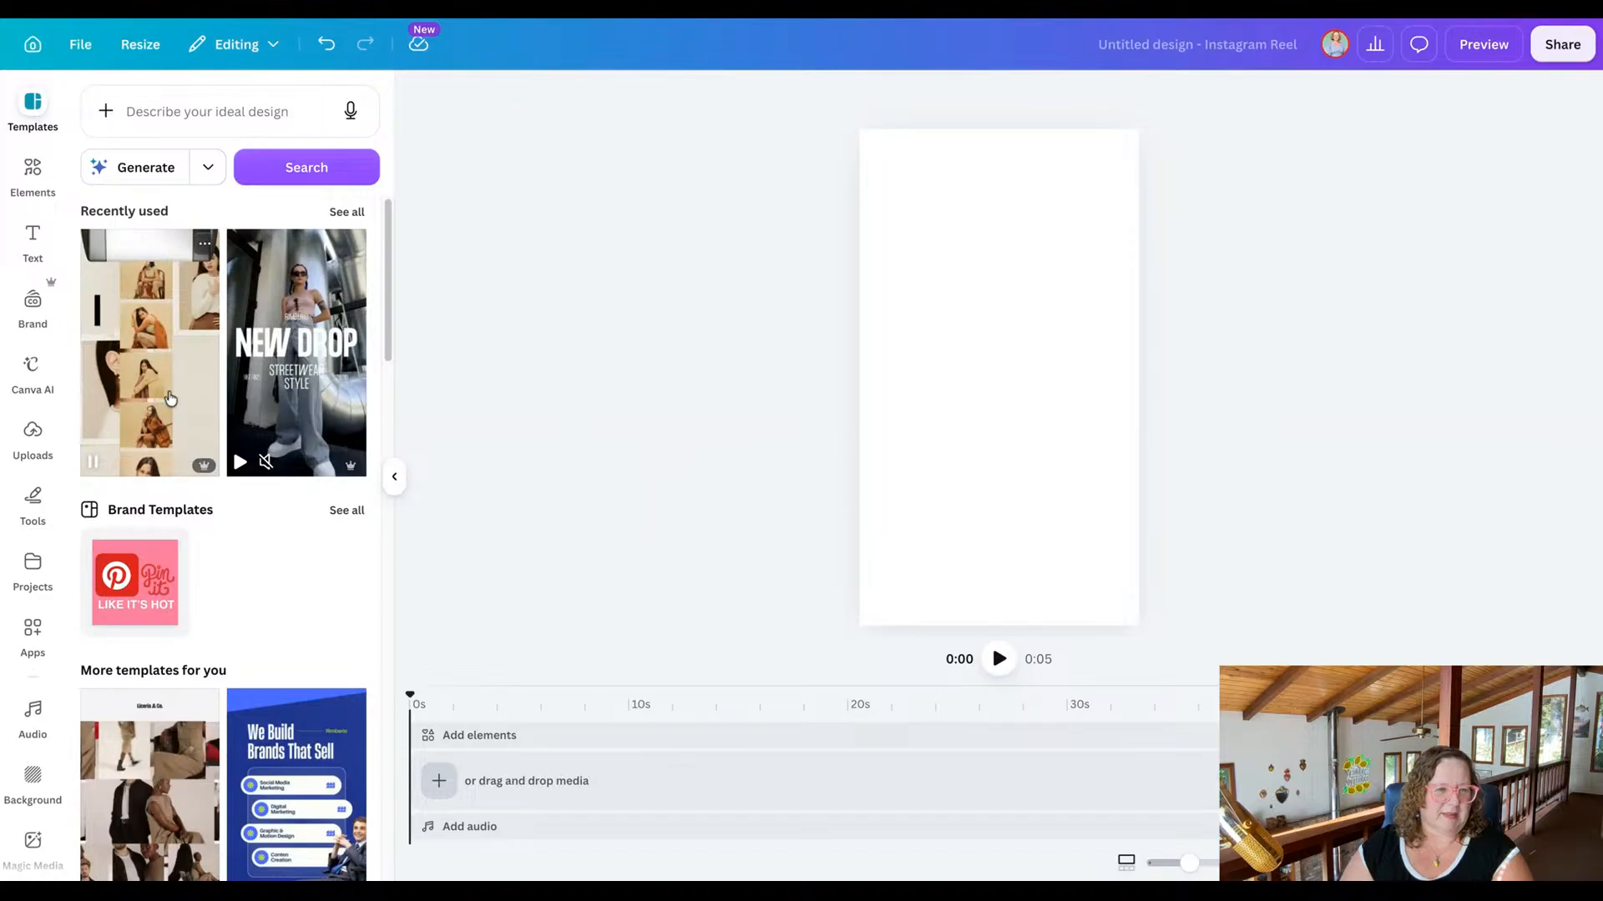
pyautogui.click(204, 244)
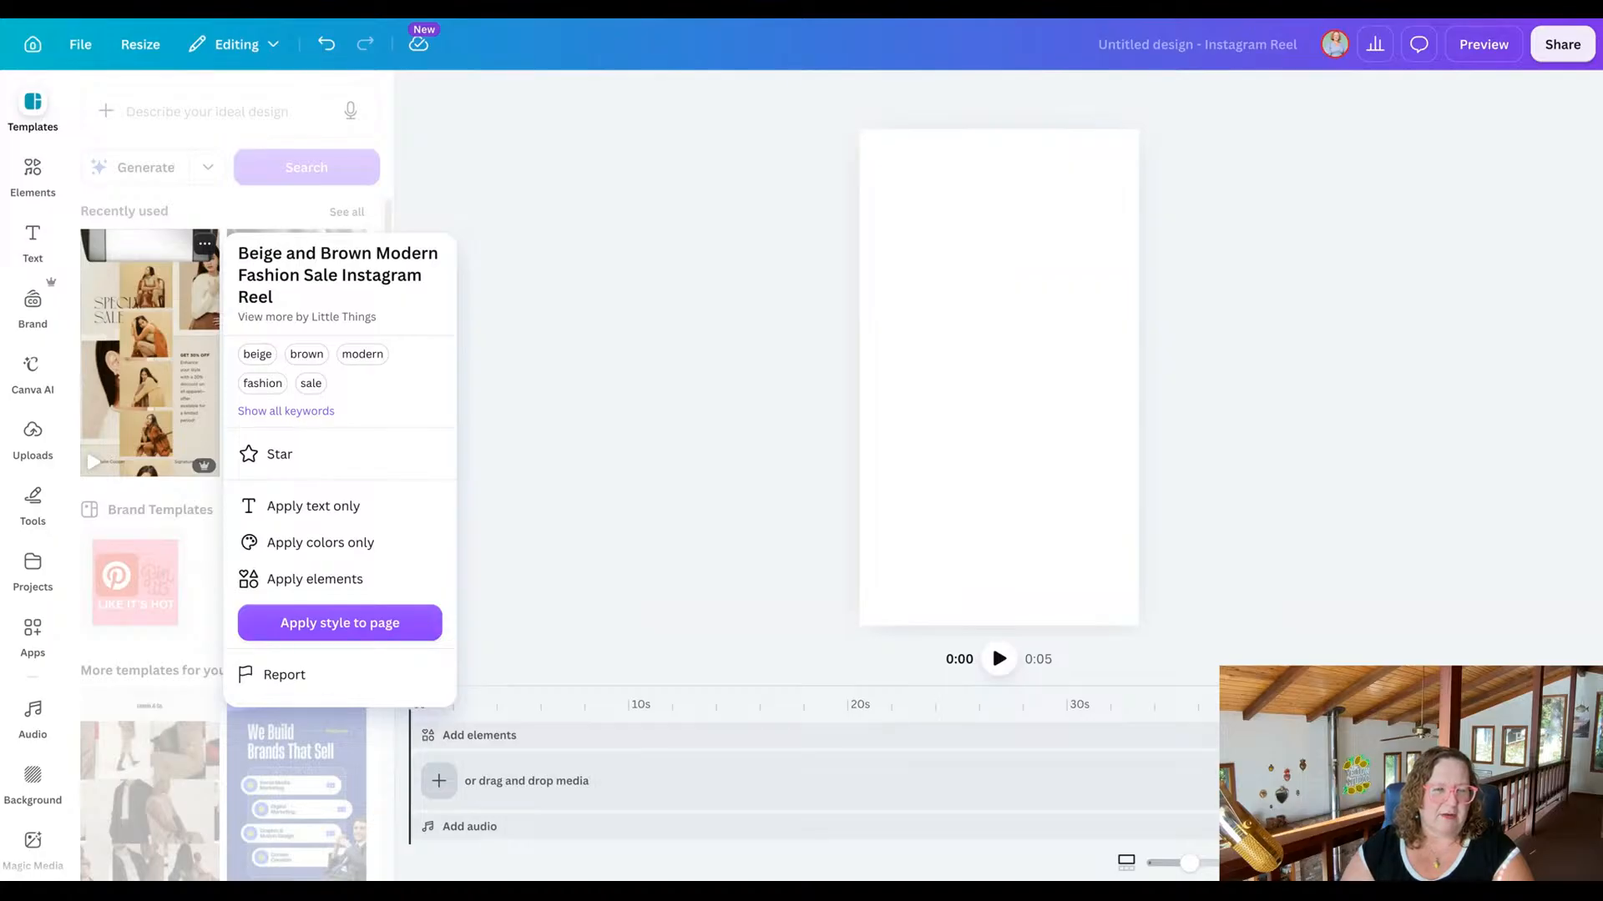
pyautogui.click(340, 623)
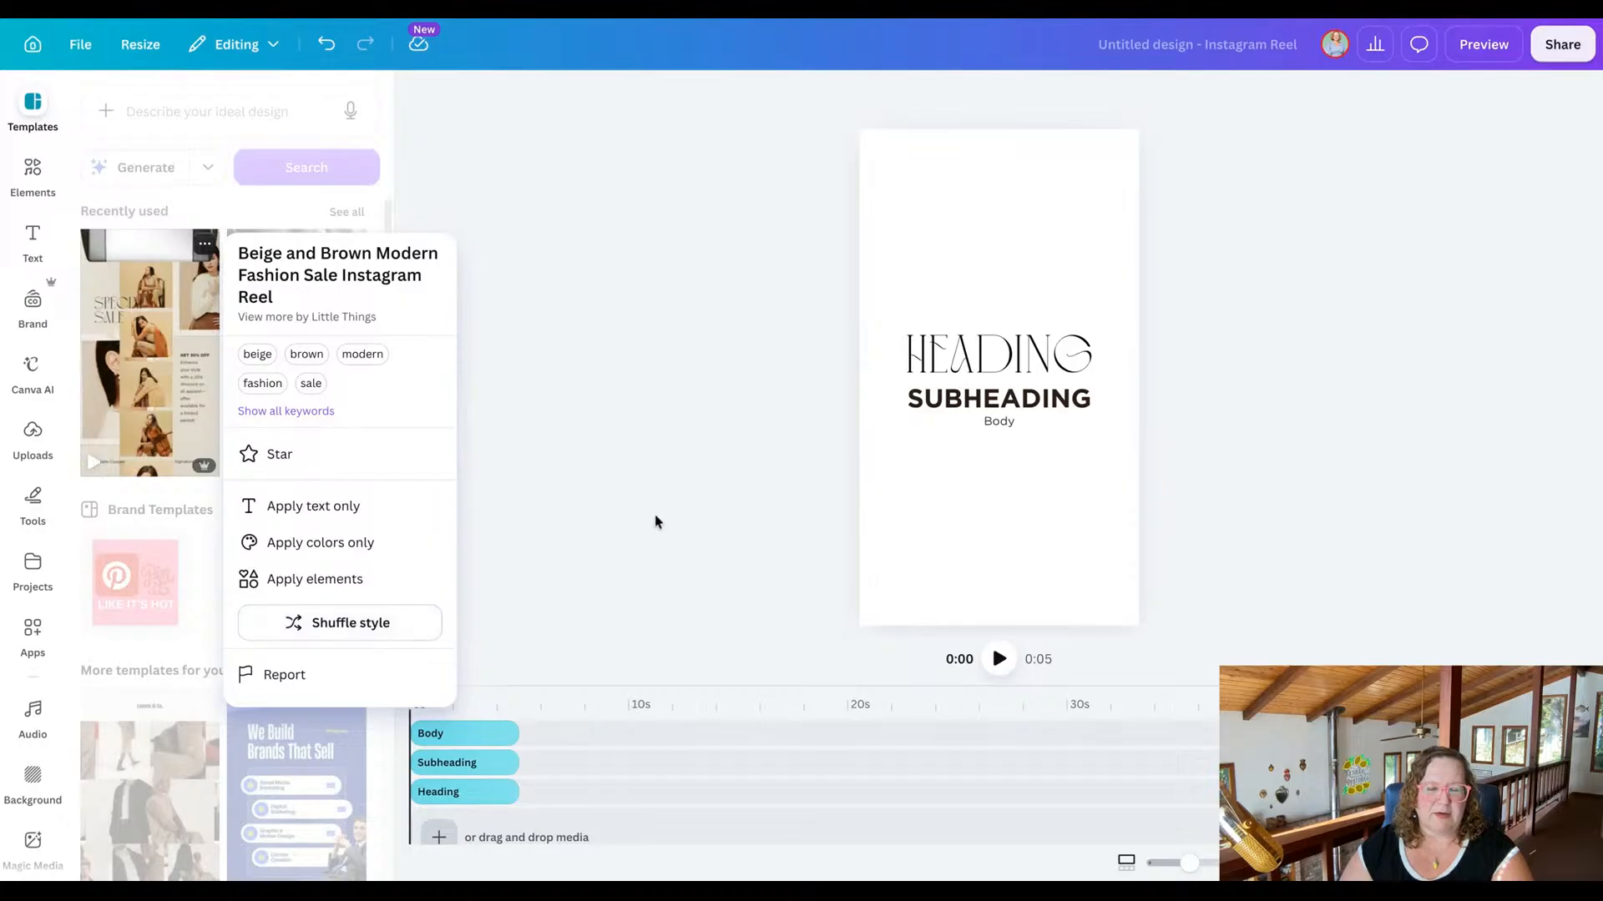
pyautogui.click(621, 661)
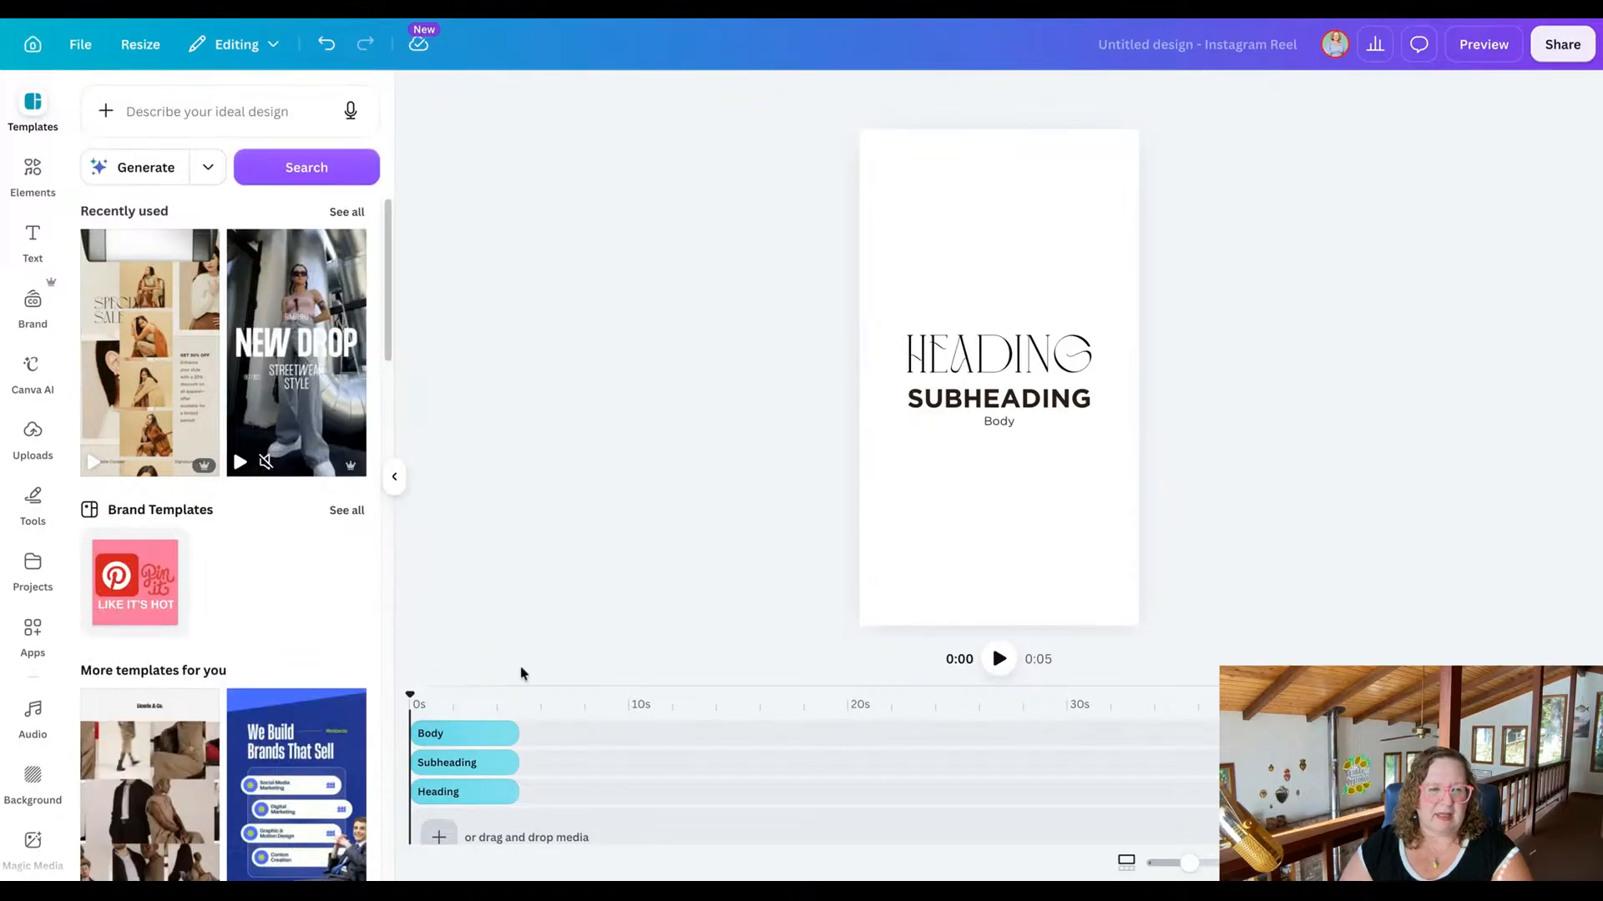
pyautogui.moveTo(407, 693)
pyautogui.mouseDown()
pyautogui.moveTo(533, 693)
pyautogui.moveTo(407, 693)
pyautogui.mouseUp()
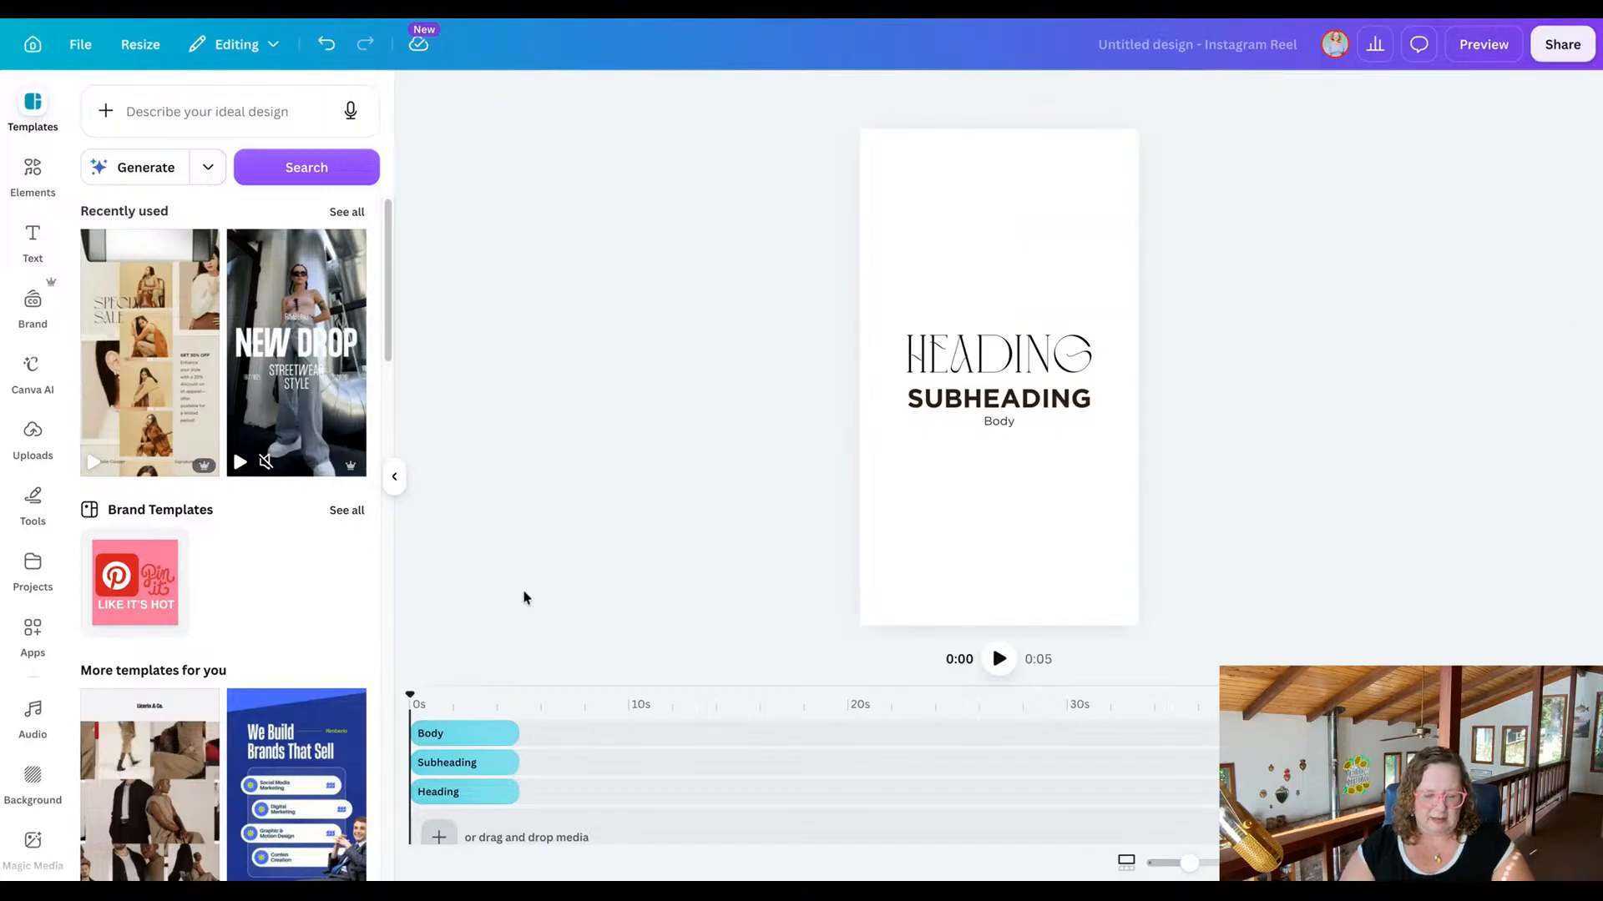
pyautogui.hotkey('ctrl', 'z')
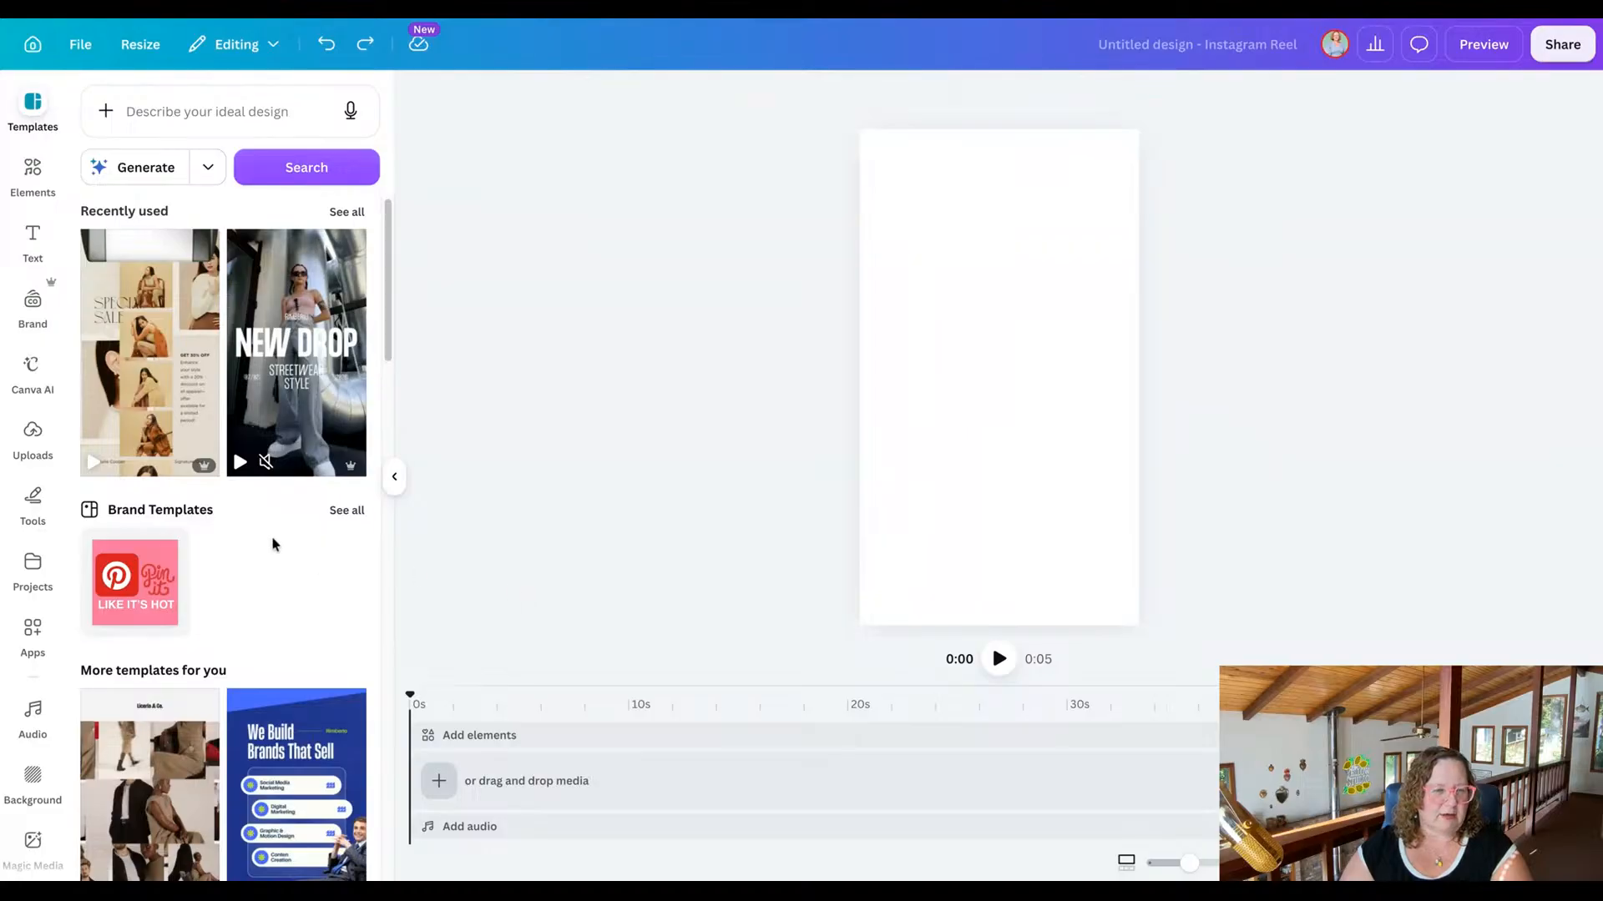
# Try the Teal and Yellow Playful Beach template and its style on the blank page, and undo both.
pyautogui.scroll(-7, 272, 544)
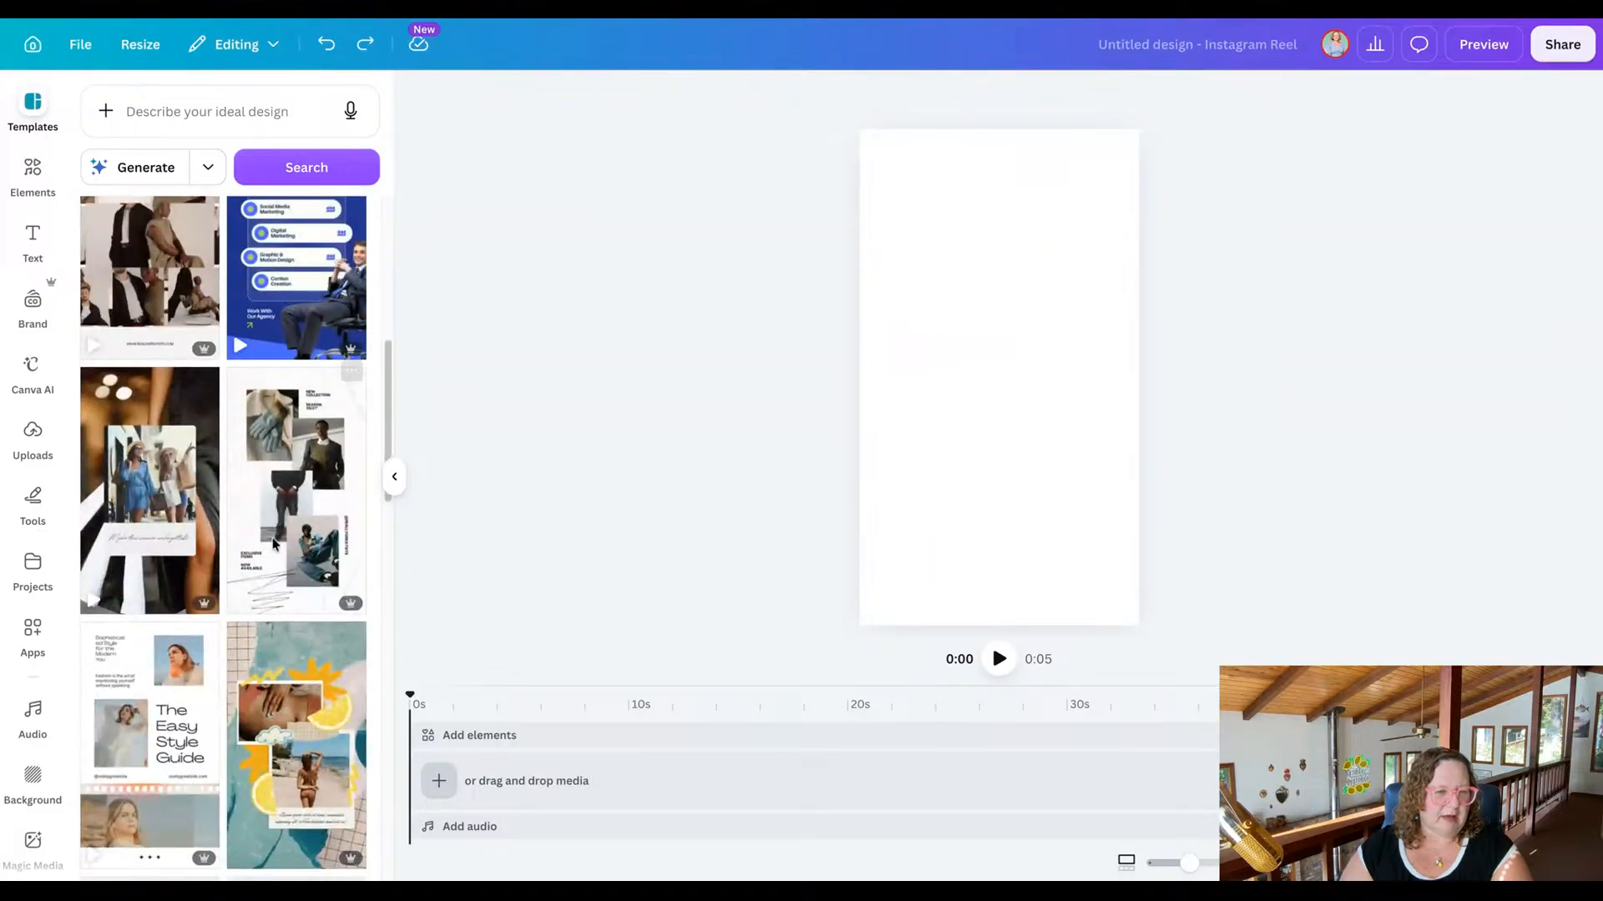
pyautogui.scroll(-3, 274, 545)
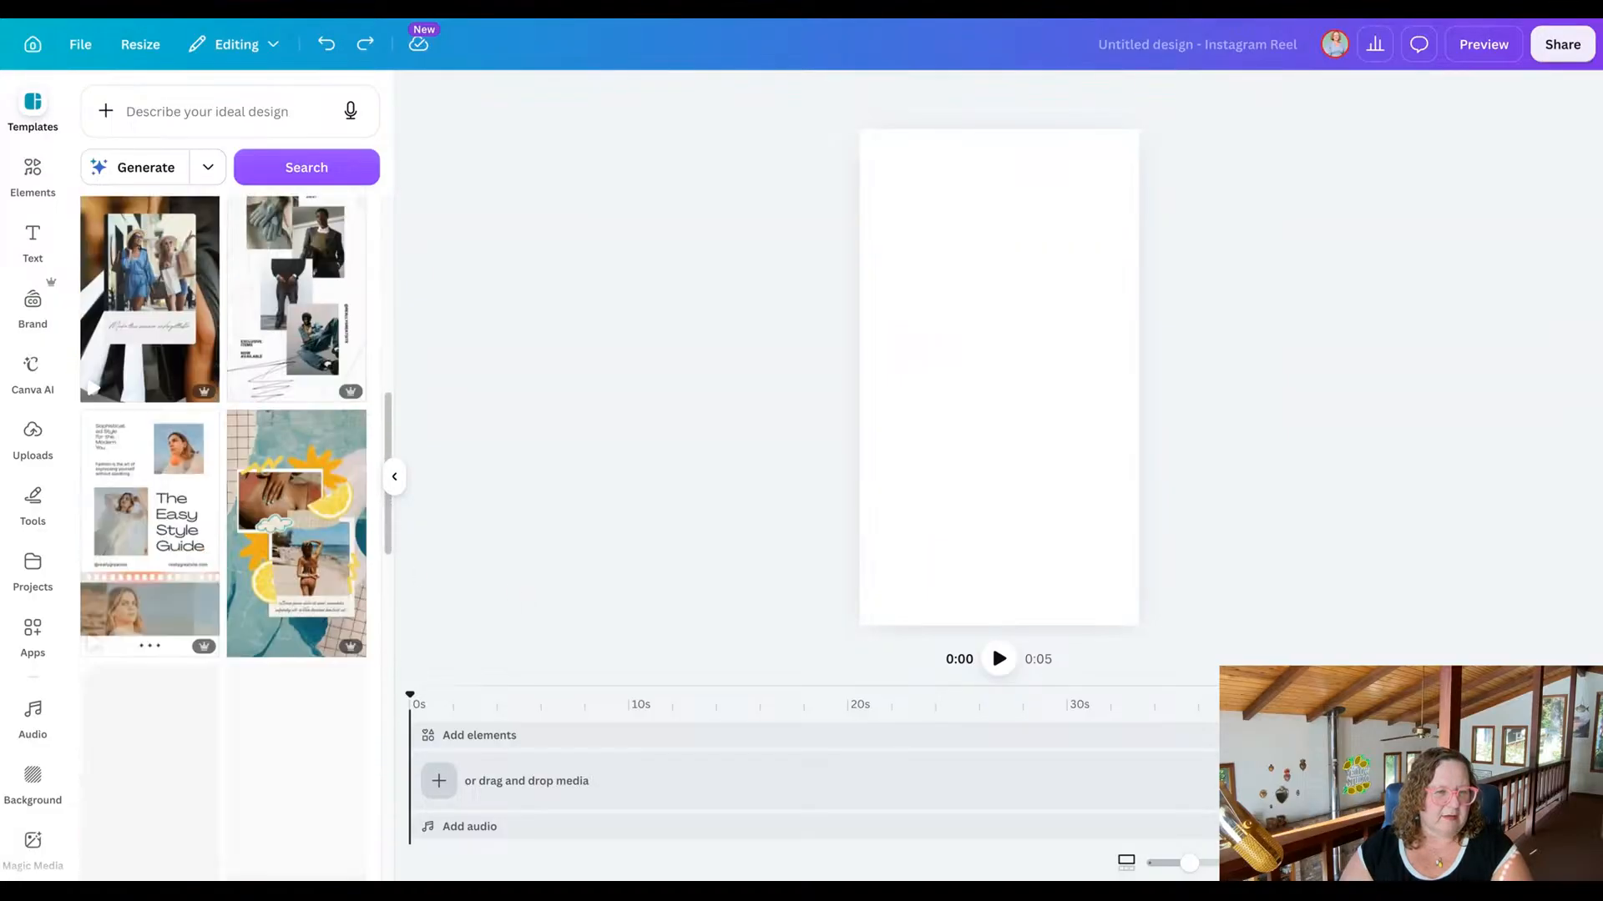
pyautogui.click(279, 507)
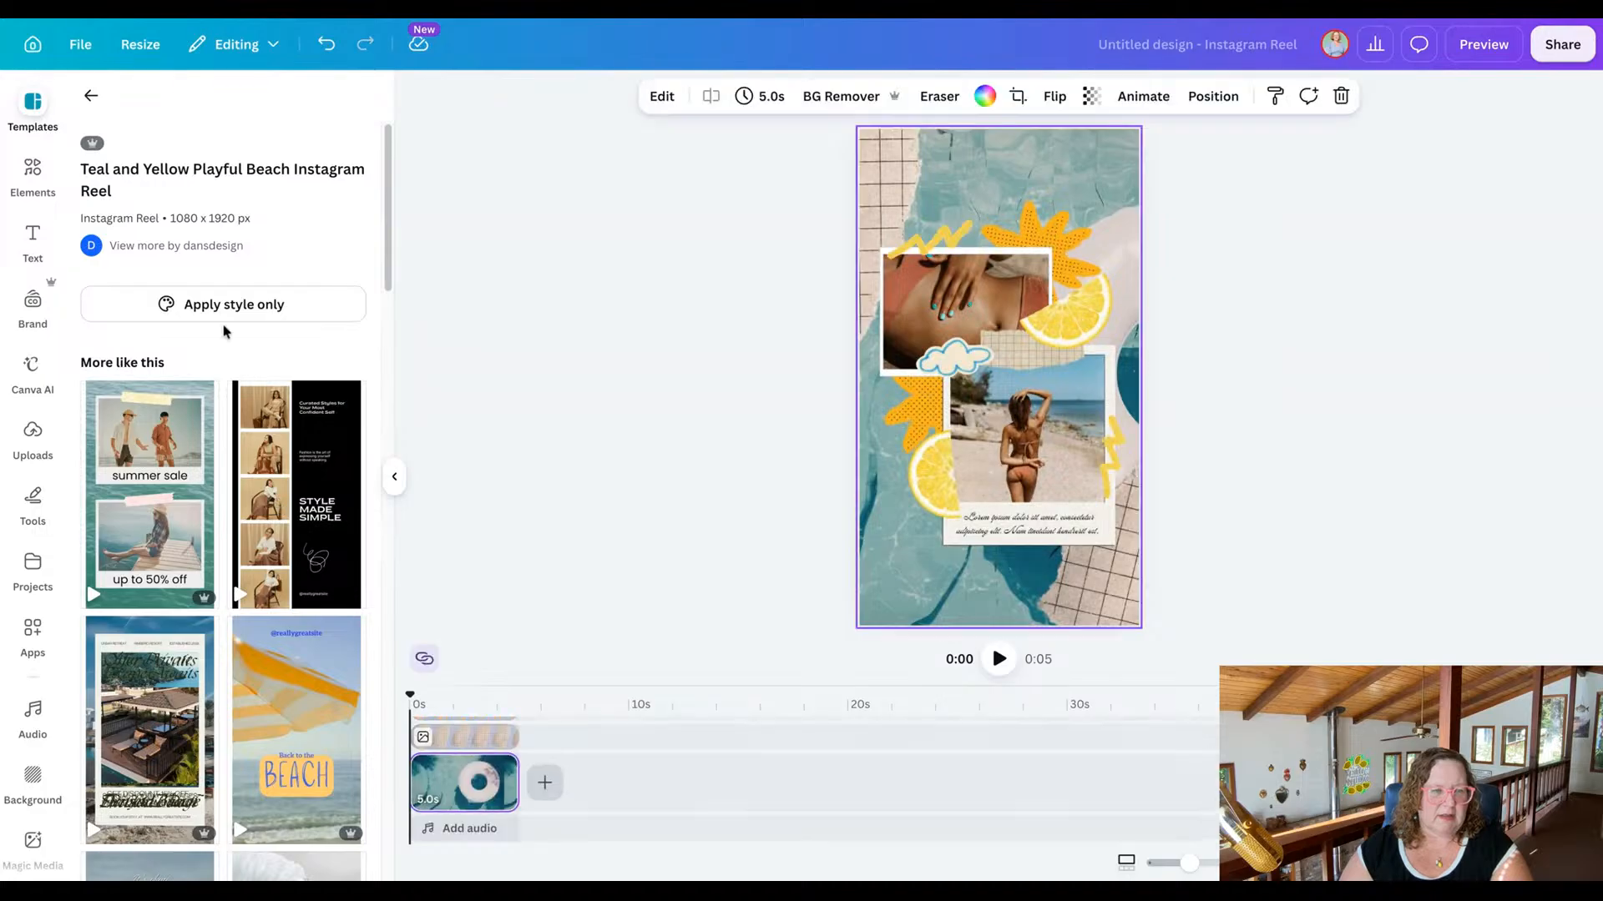
pyautogui.click(216, 313)
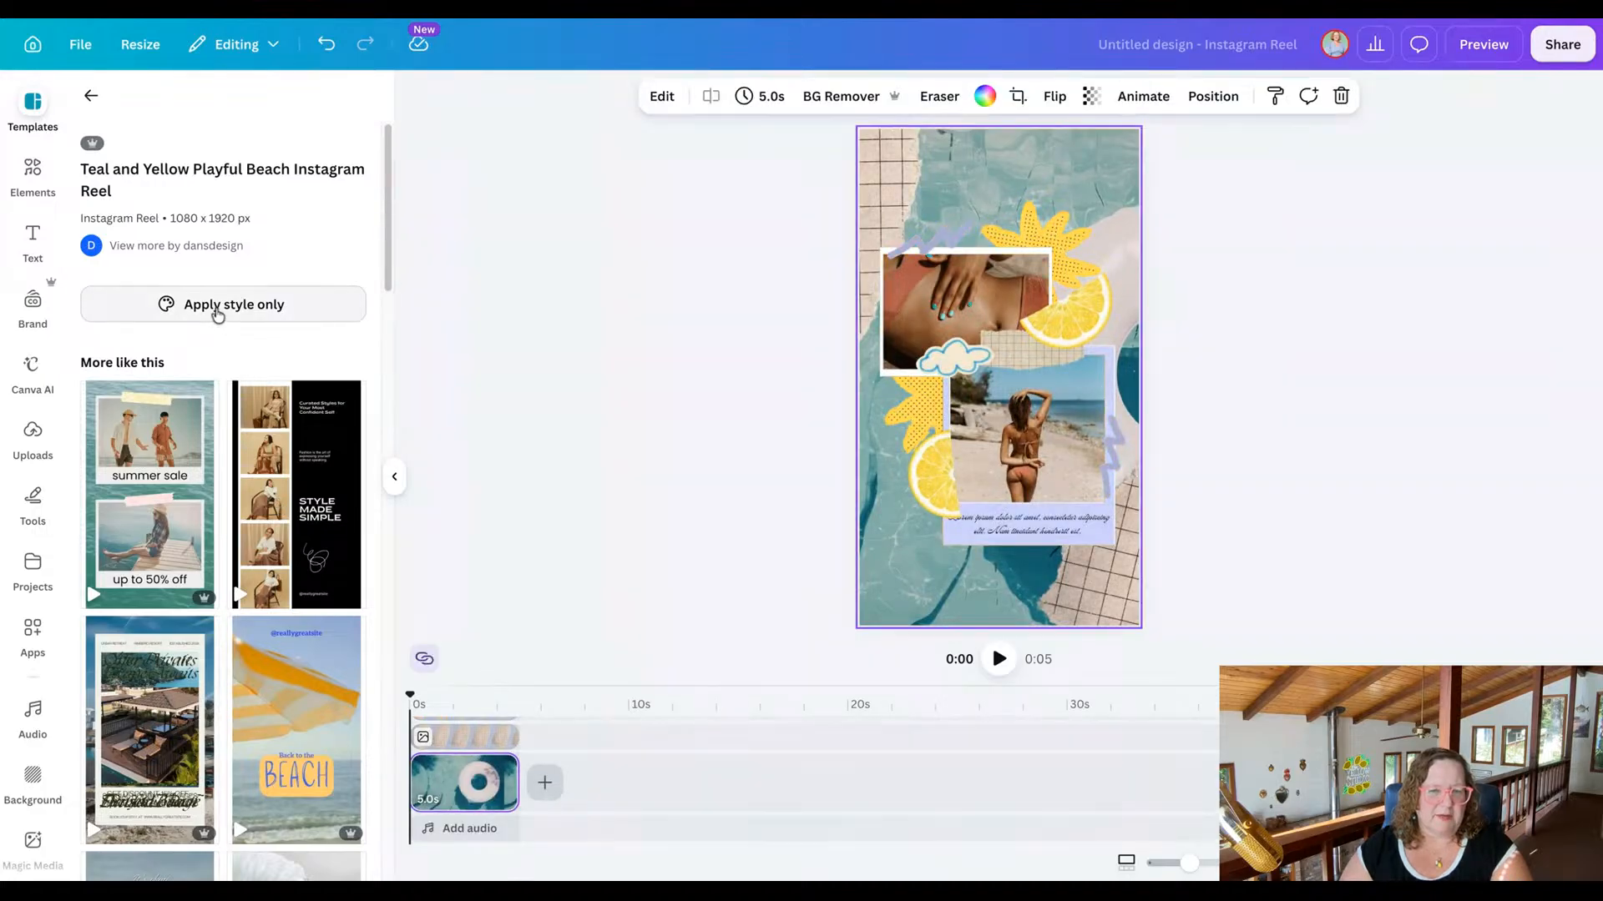
pyautogui.hotkey('ctrl', 'z')
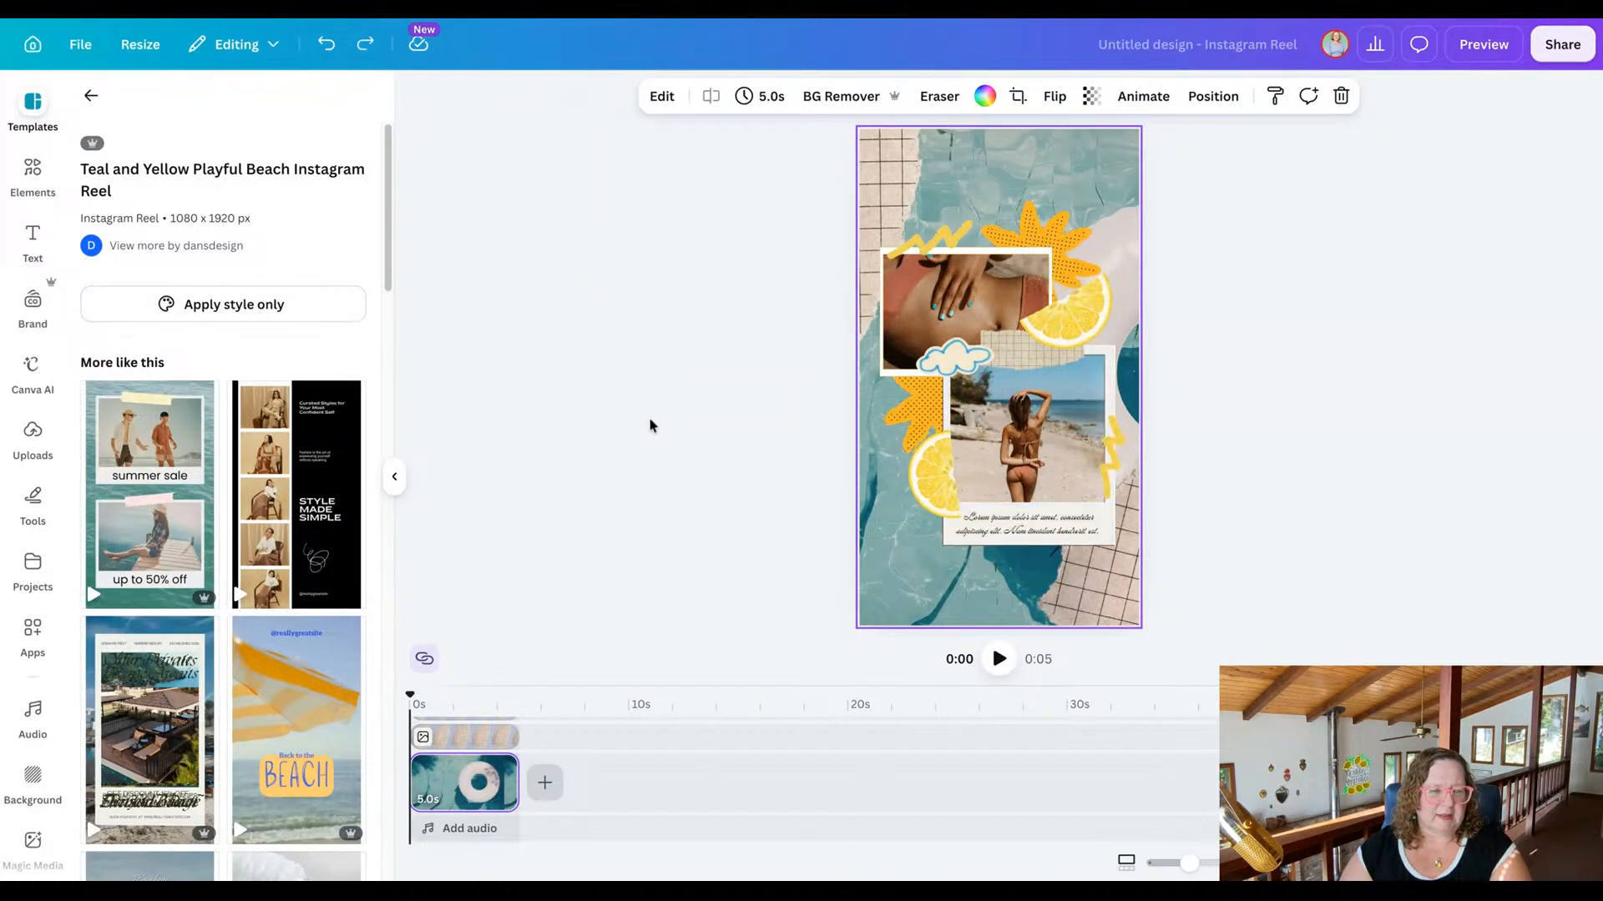
pyautogui.hotkey('ctrl', 'z')
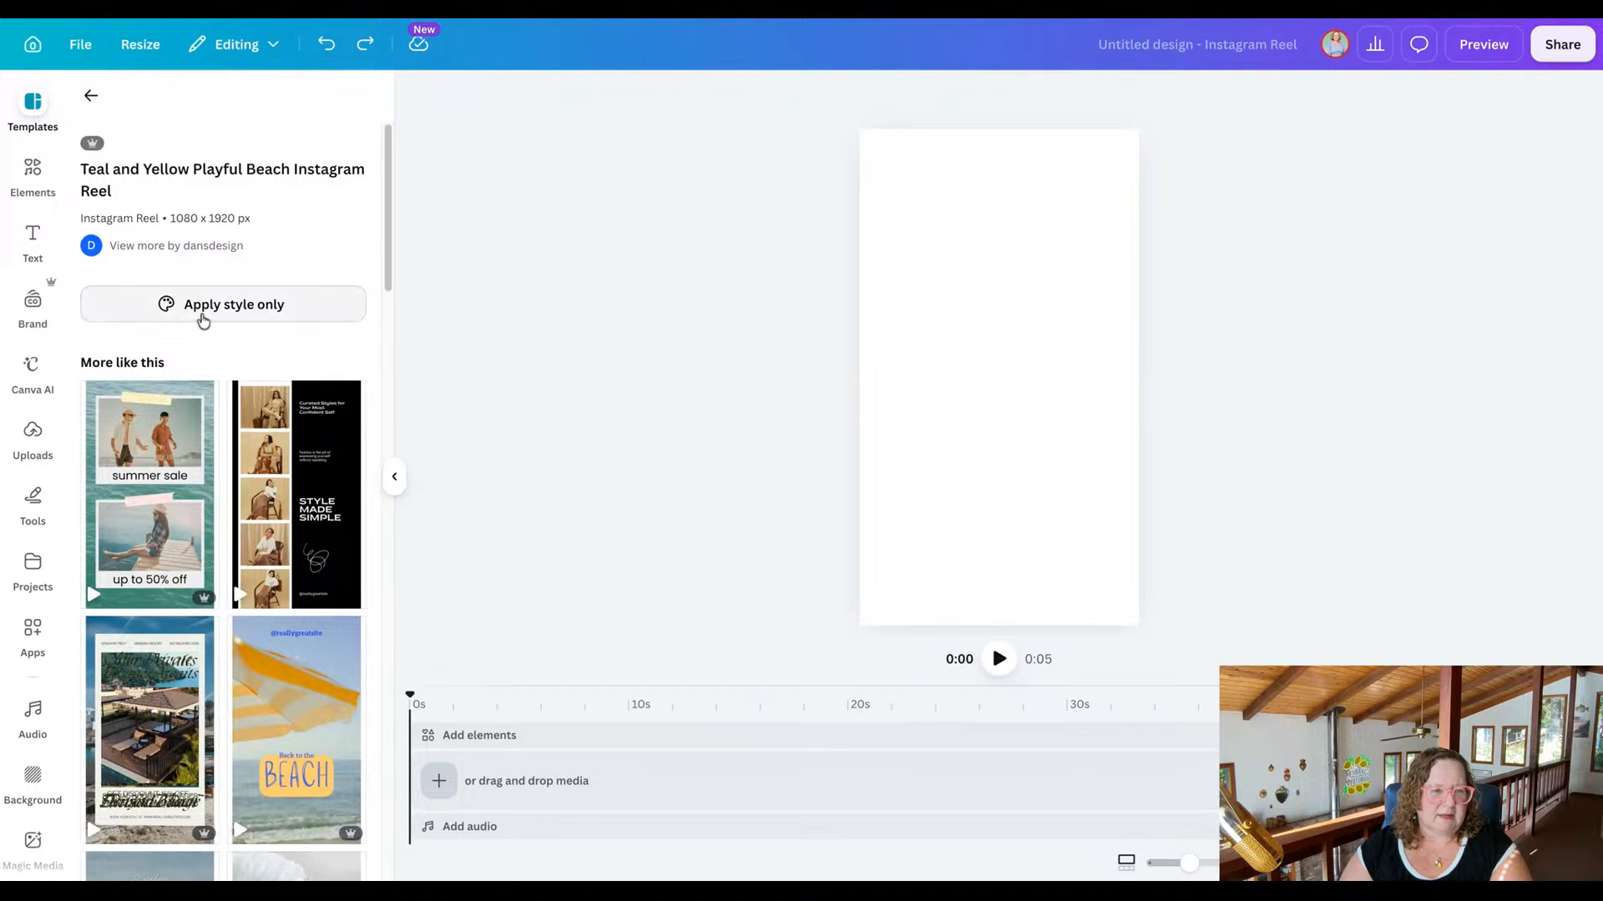
# Try applying only the style of the Teal and Yellow Playful Beach template to the blank page, and undo it.
pyautogui.click(203, 319)
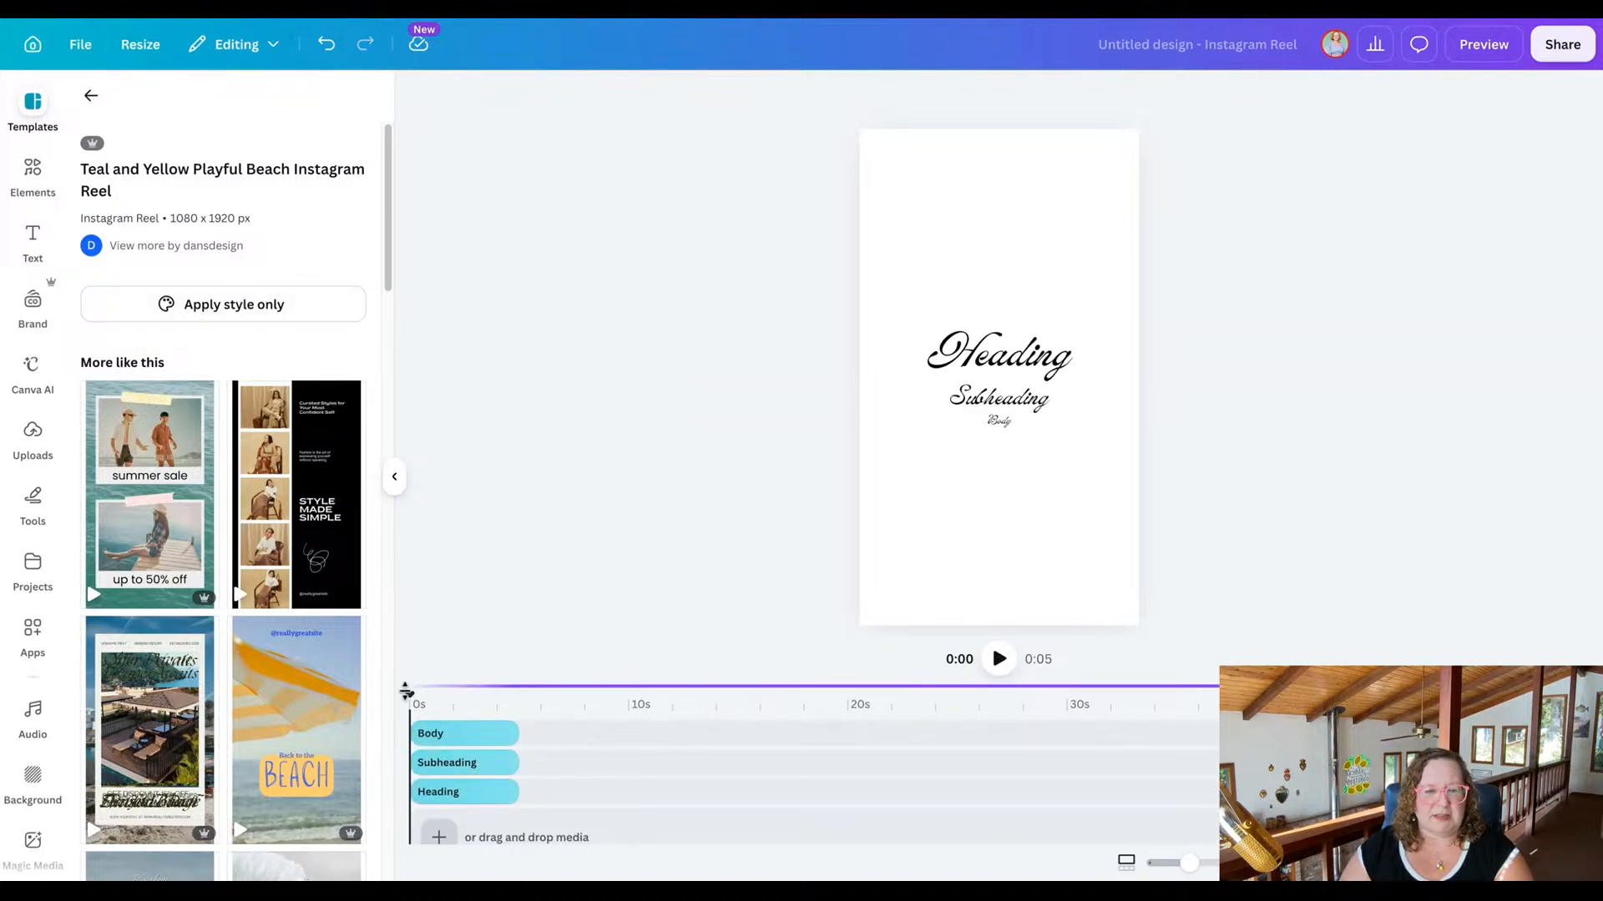
pyautogui.moveTo(409, 689)
pyautogui.mouseDown()
pyautogui.moveTo(537, 683)
pyautogui.moveTo(396, 690)
pyautogui.mouseUp()
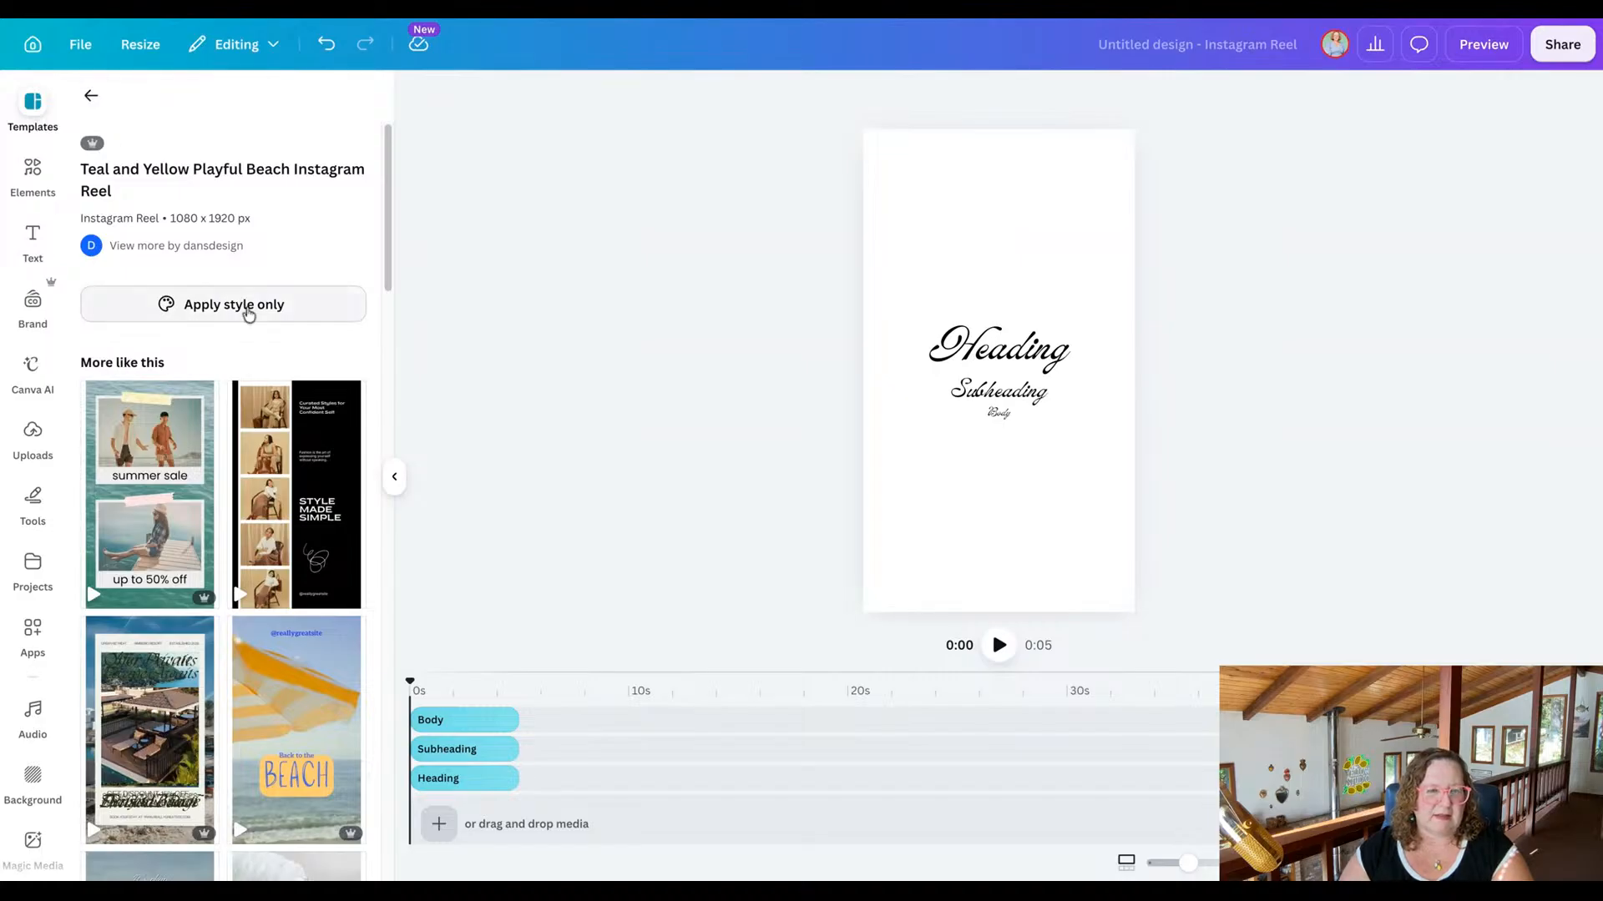
pyautogui.moveTo(172, 398)
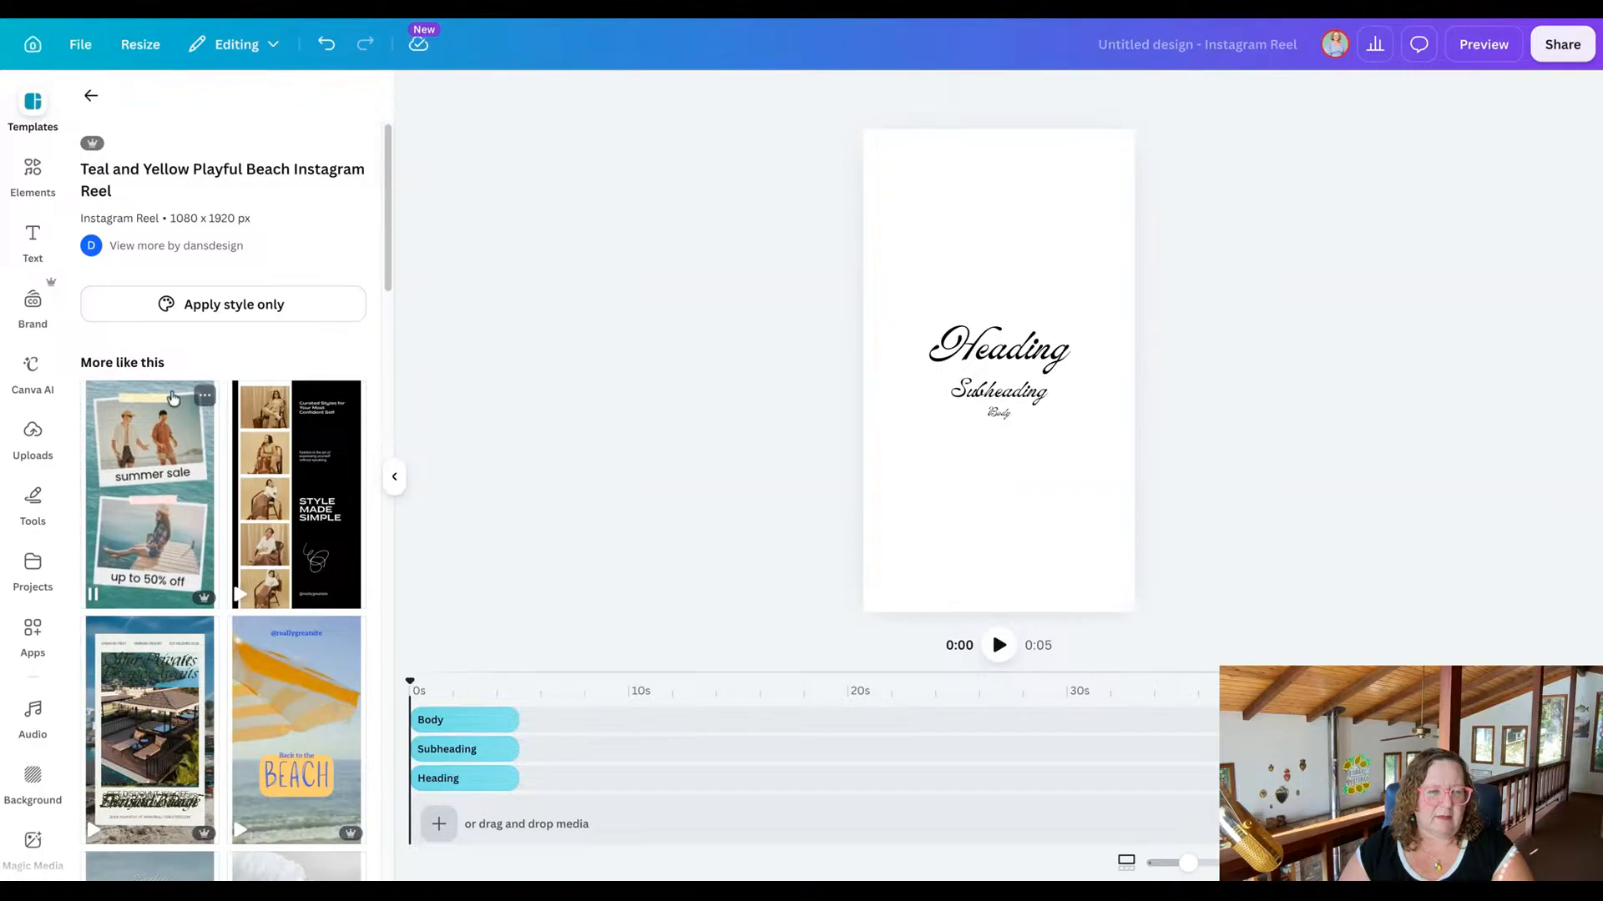
pyautogui.click(91, 96)
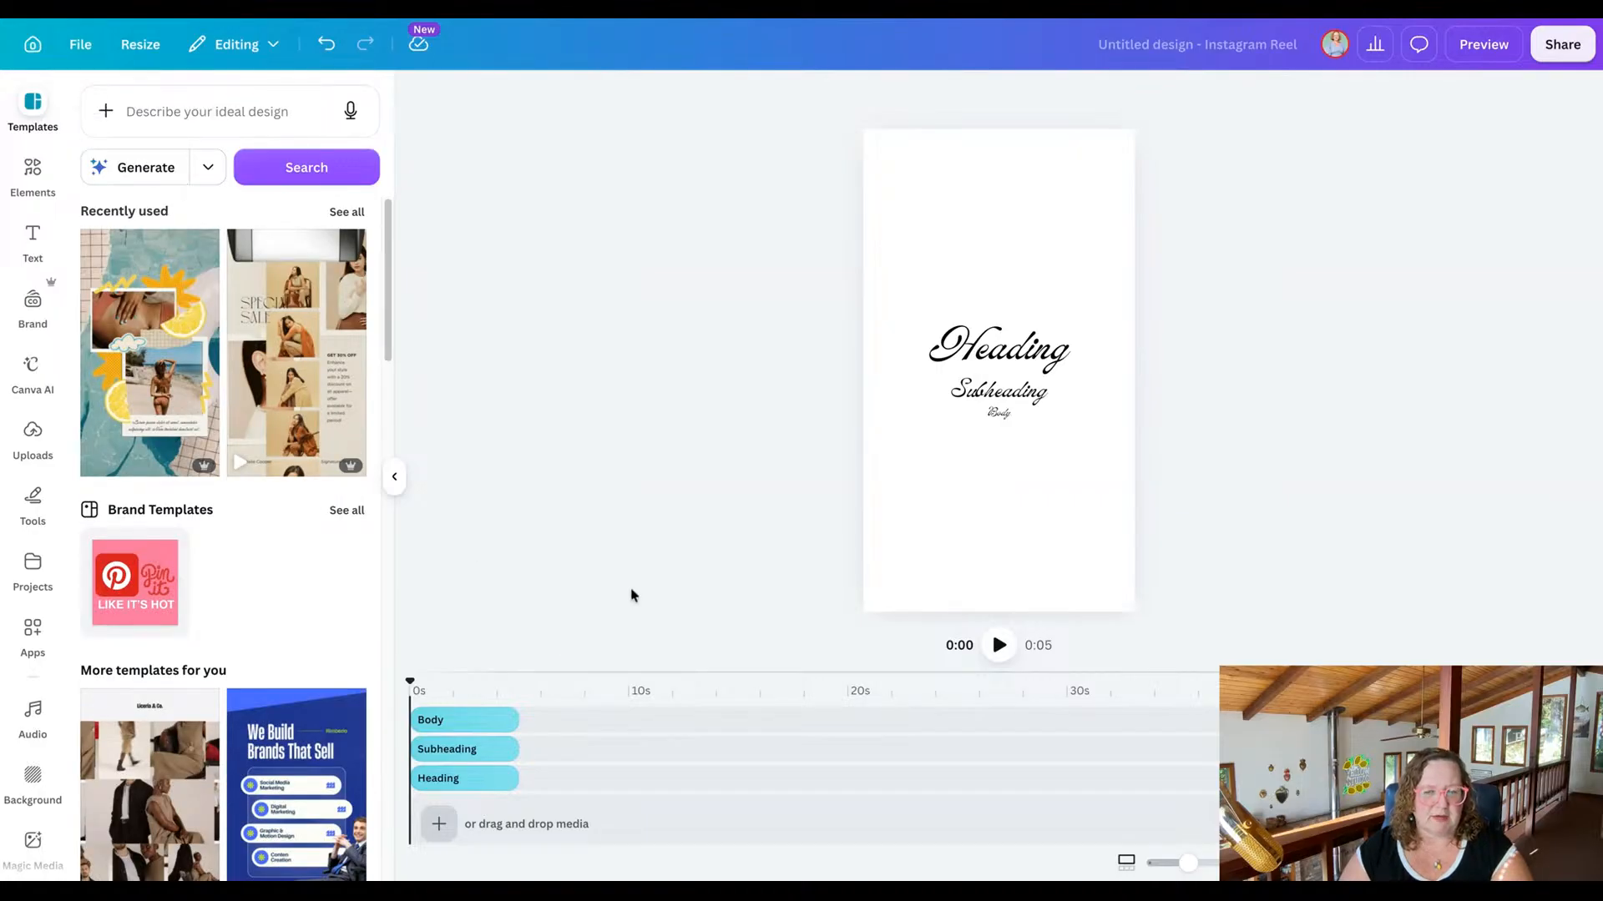
pyautogui.hotkey('ctrl', 'z')
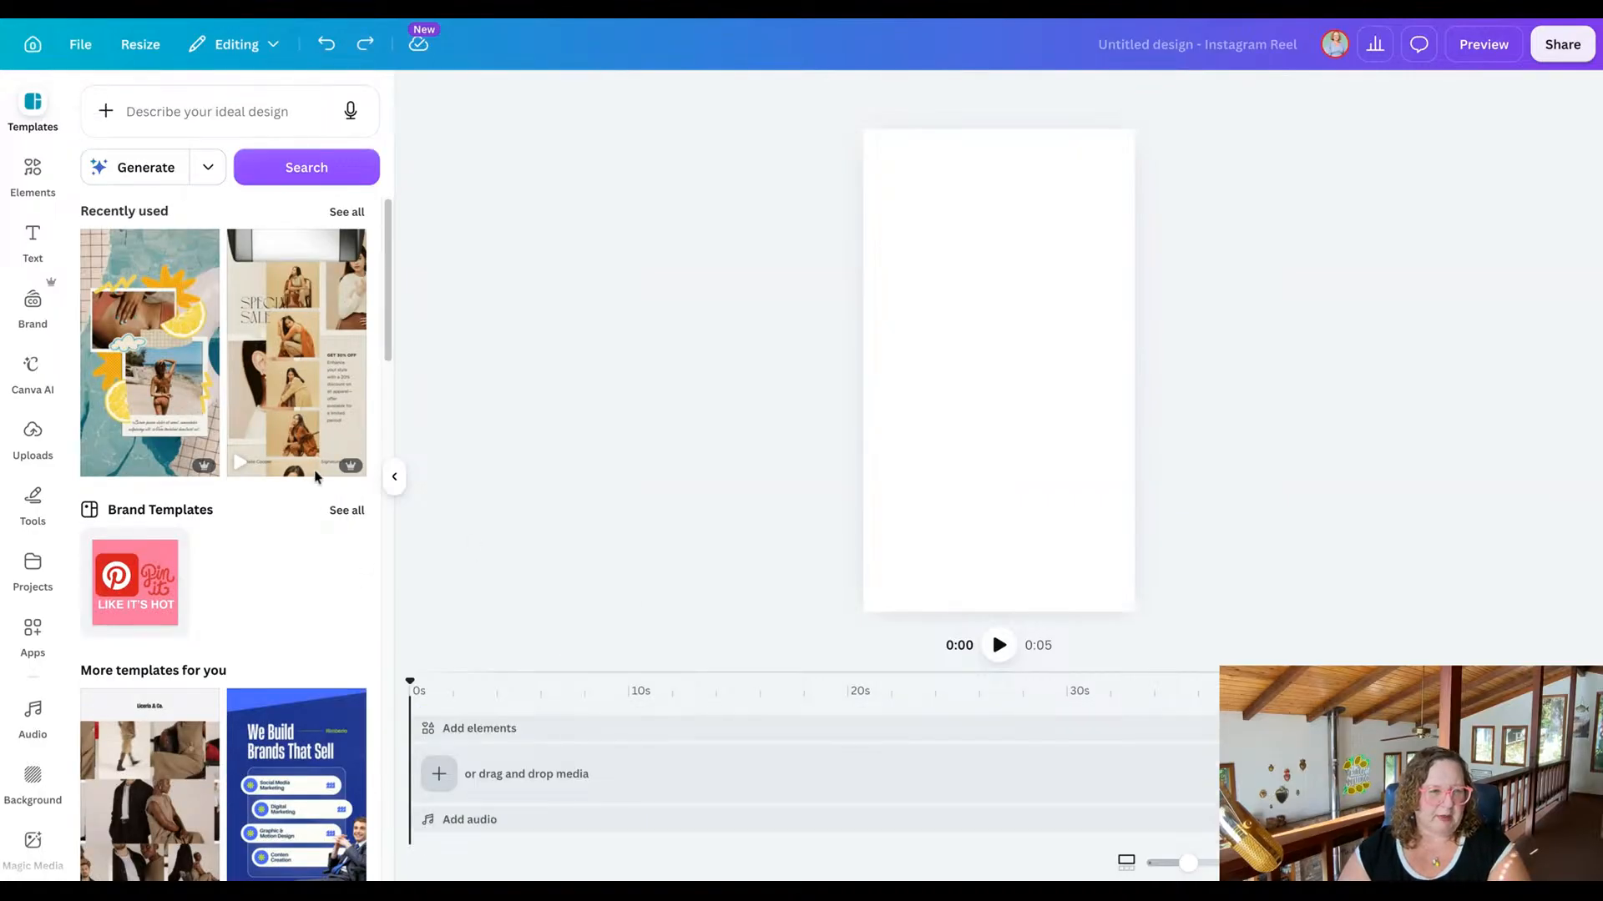
# Apply the recently used Beige and Brown Modern Fashion Sale template to the page and check its photo strip as a separate group.
pyautogui.click(295, 380)
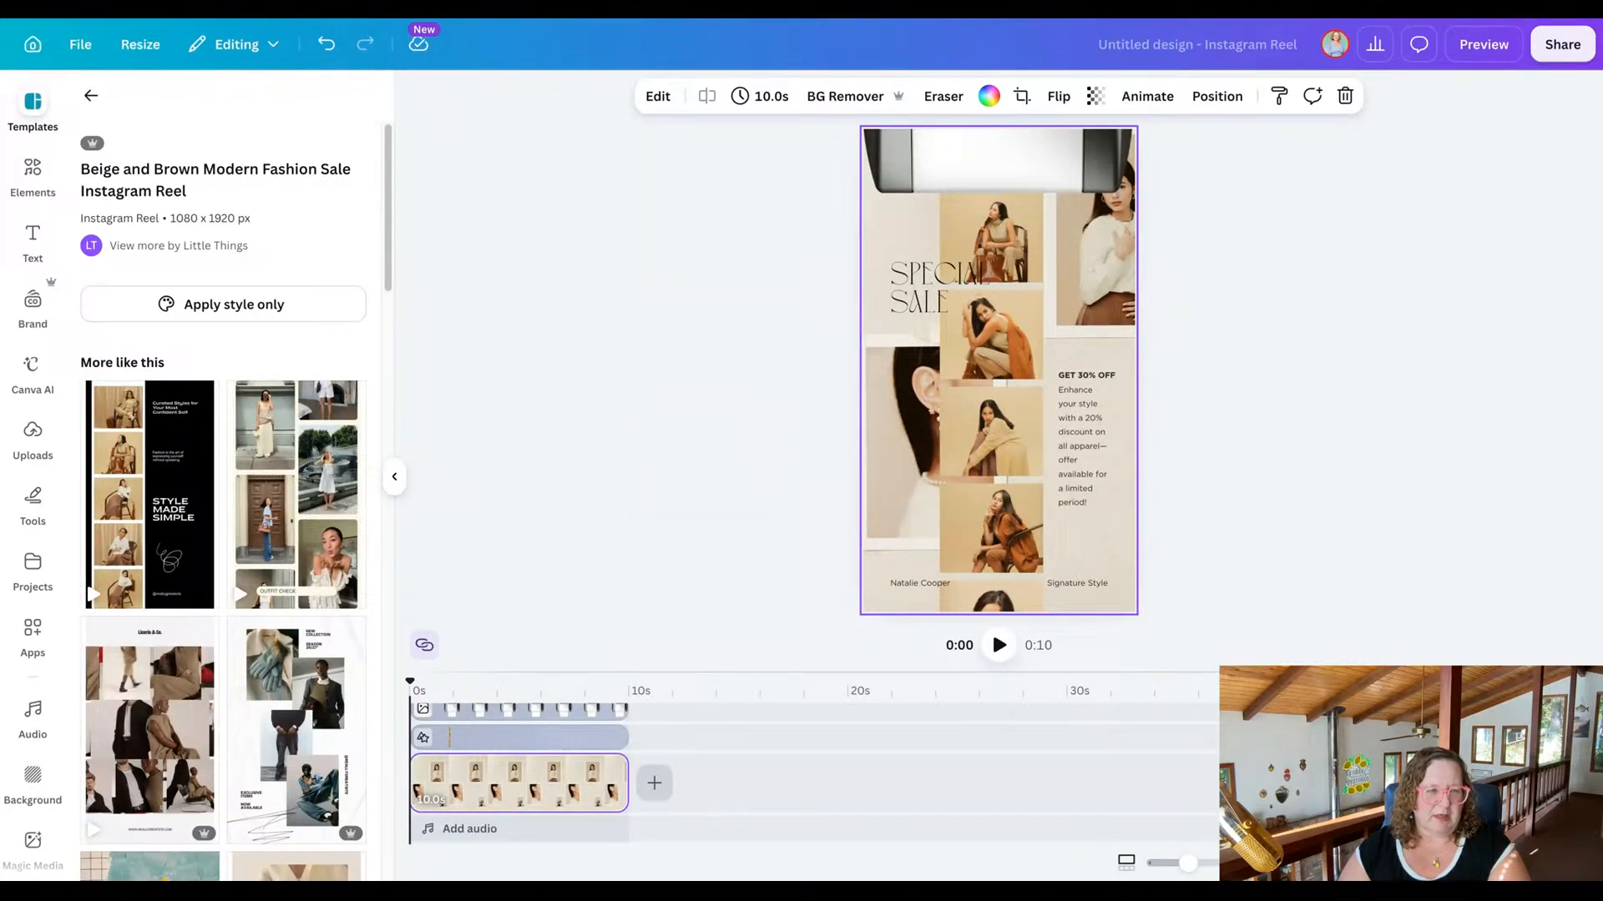
pyautogui.click(645, 324)
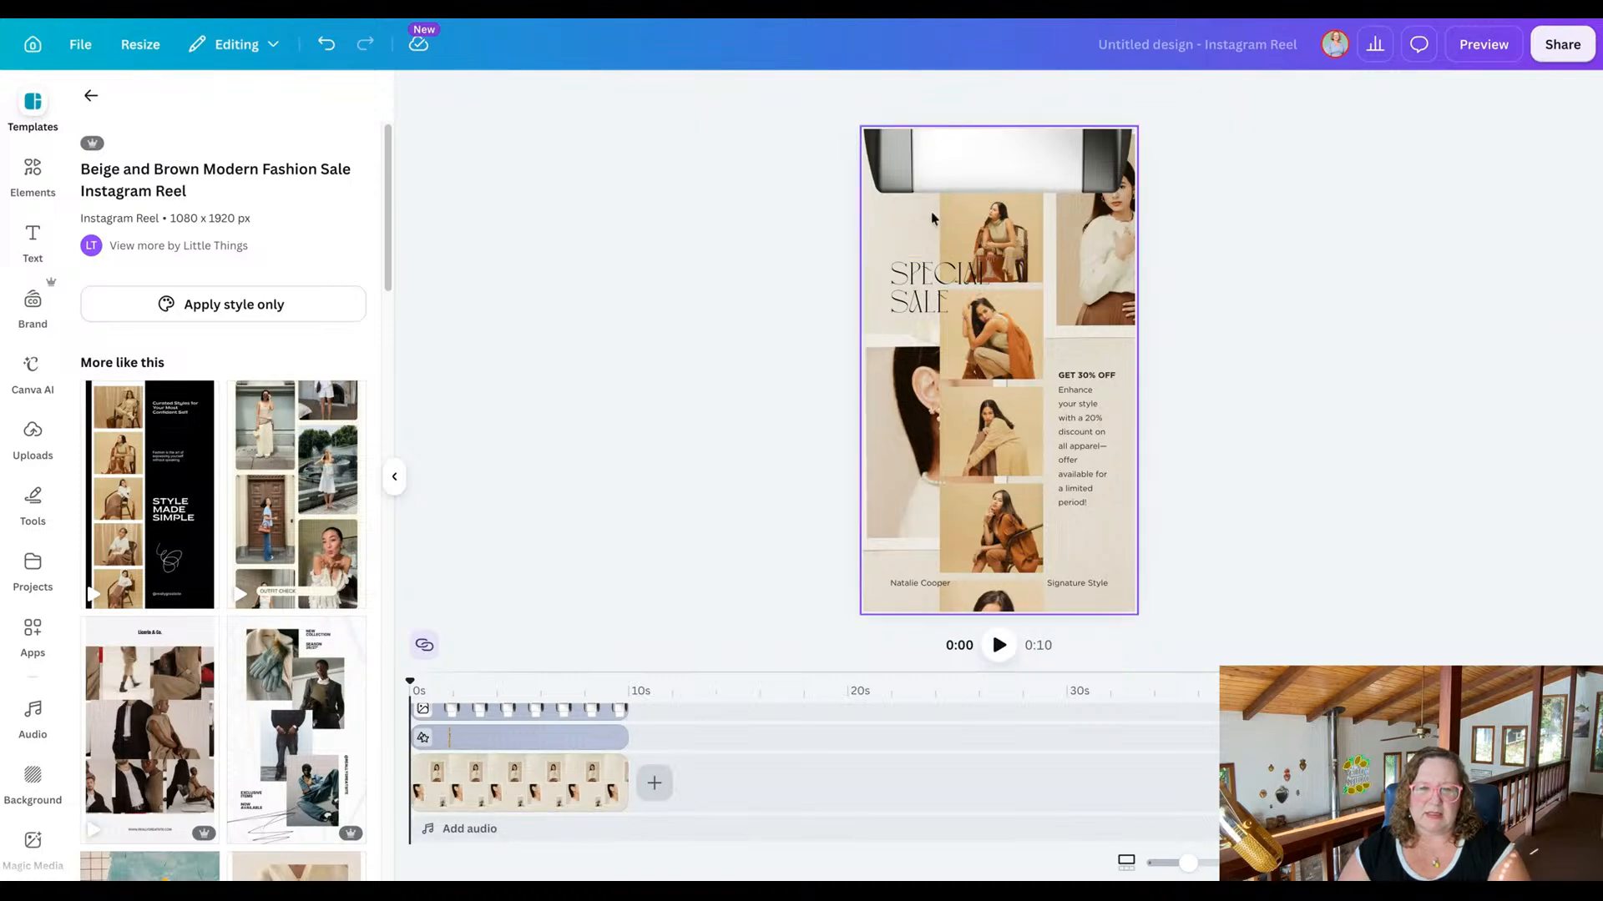
pyautogui.click(997, 239)
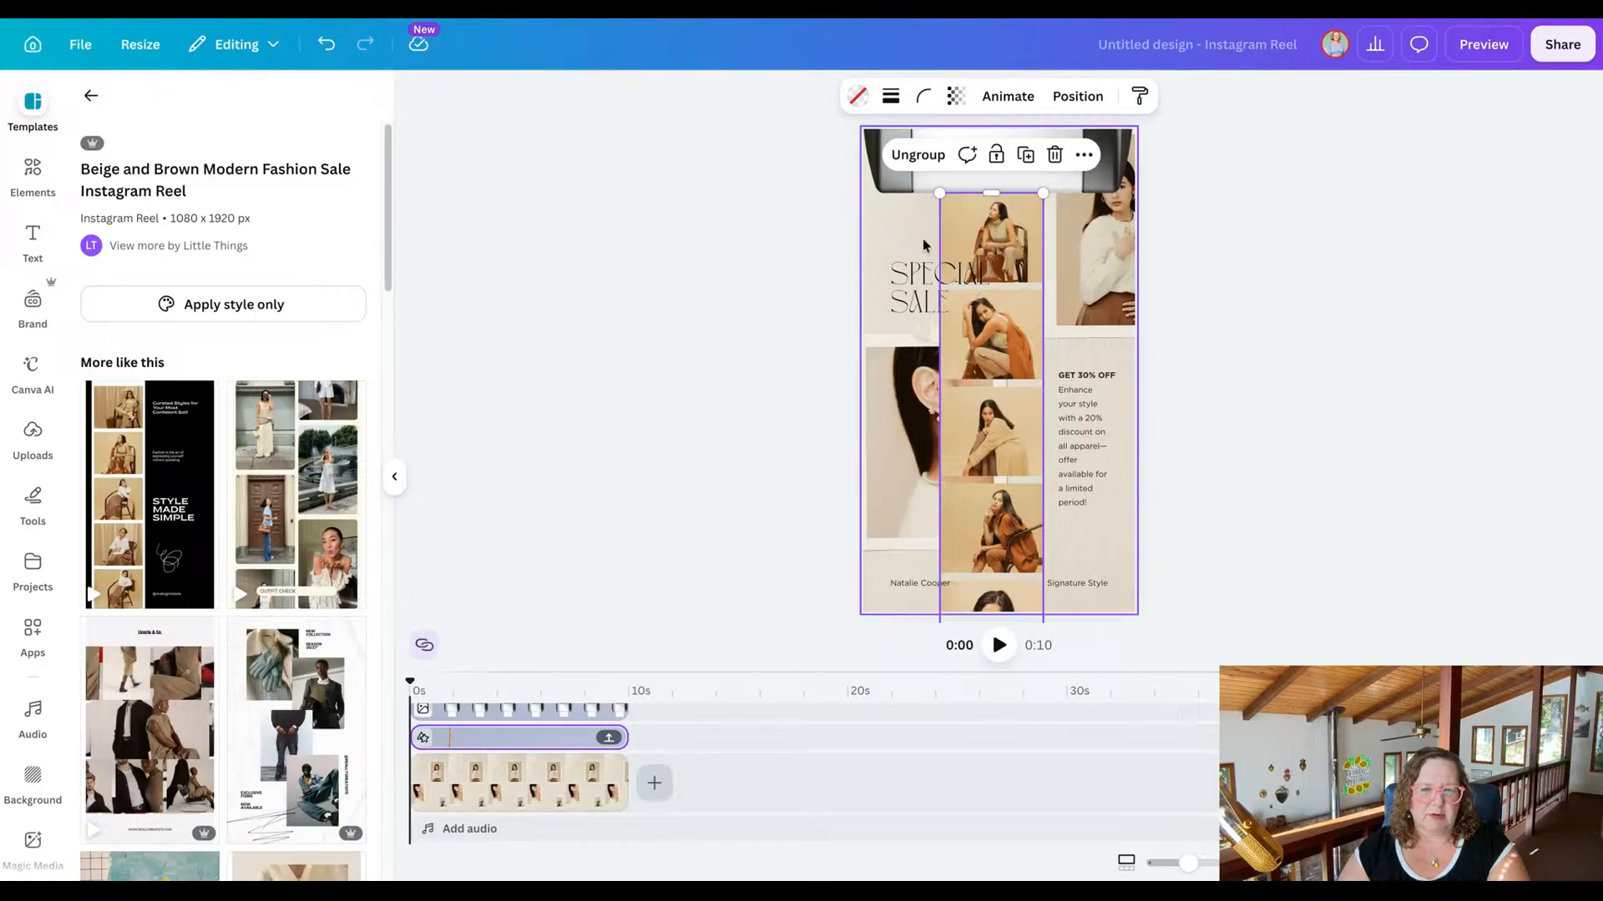
pyautogui.click(878, 242)
pyautogui.press('Escape')
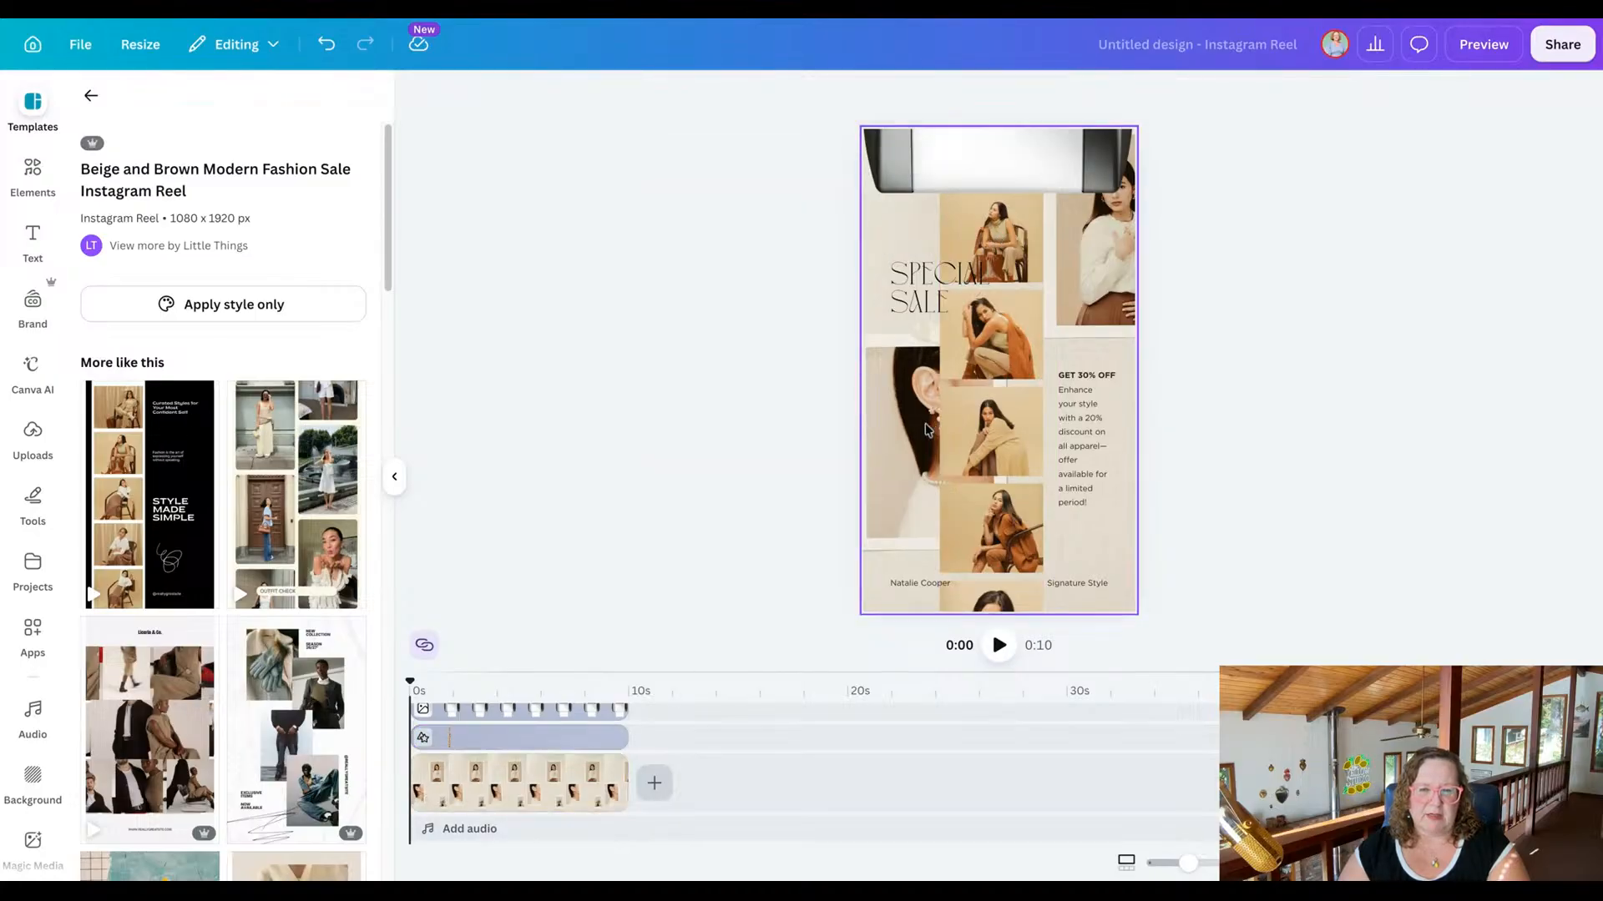
# Remove the background image with the taped portrait photos from the sale template and return to the template list.
pyautogui.click(892, 438)
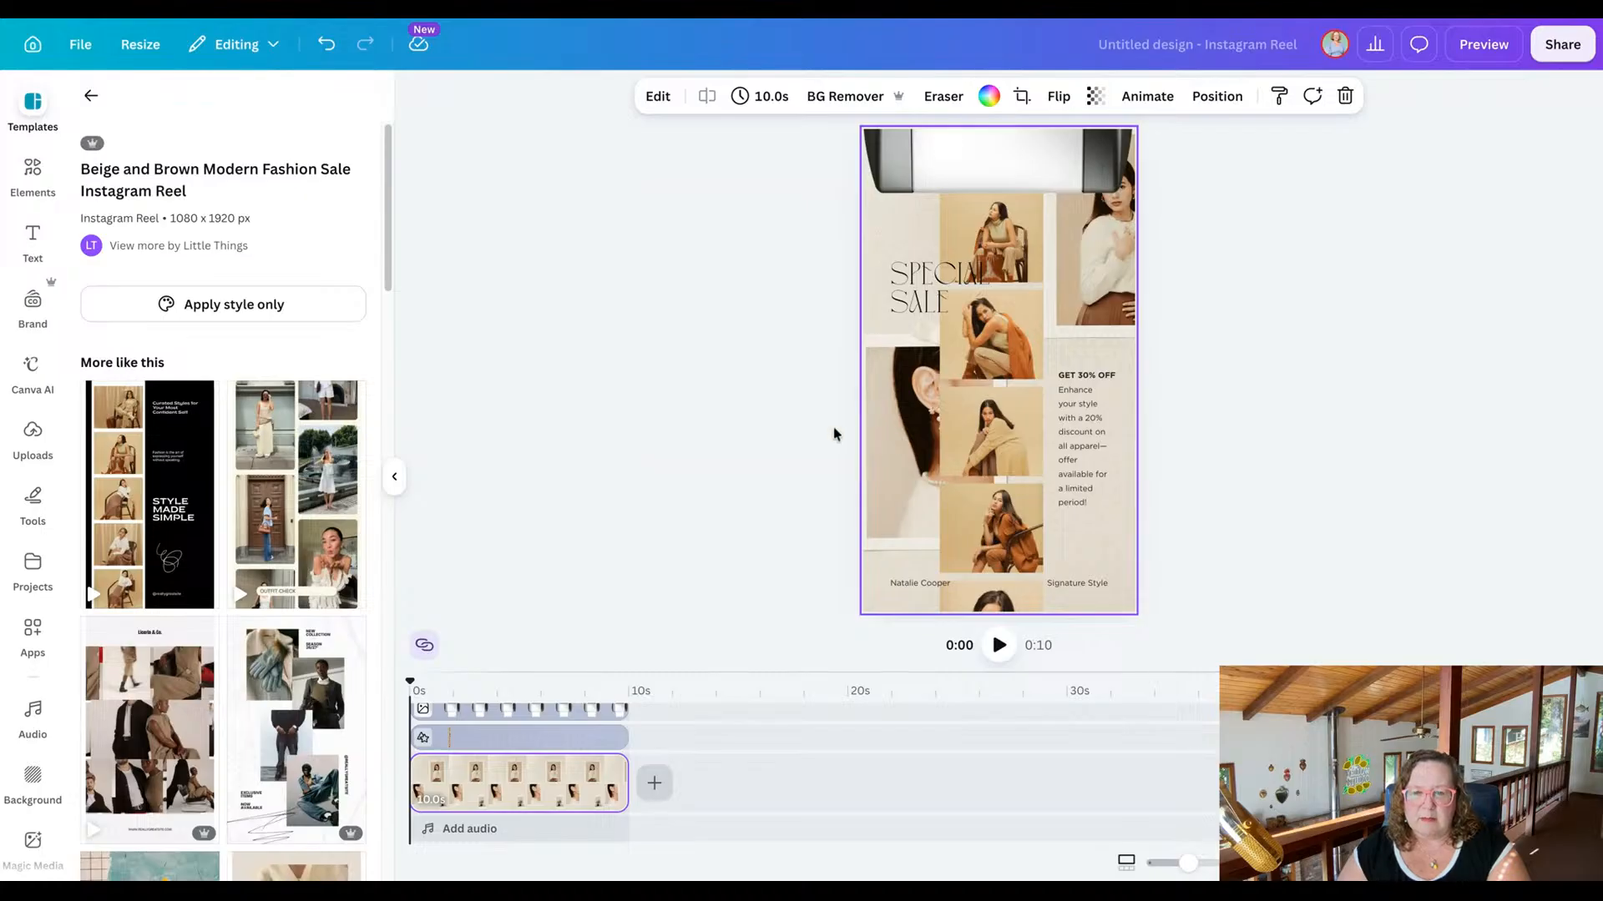
pyautogui.press('Escape')
pyautogui.click(900, 433)
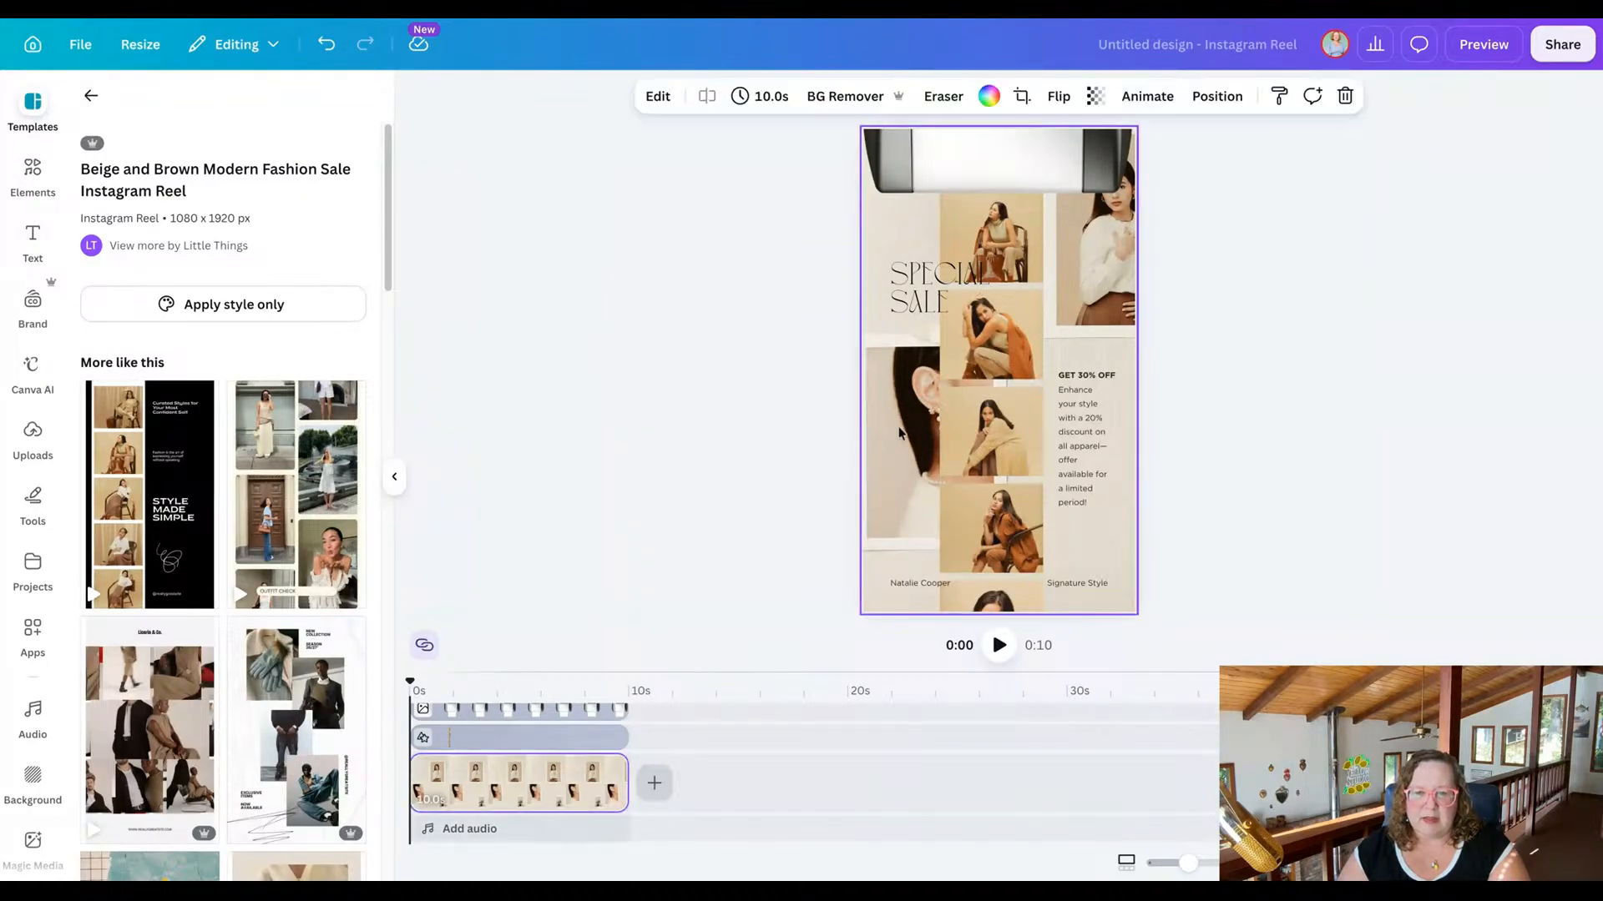
pyautogui.click(773, 438)
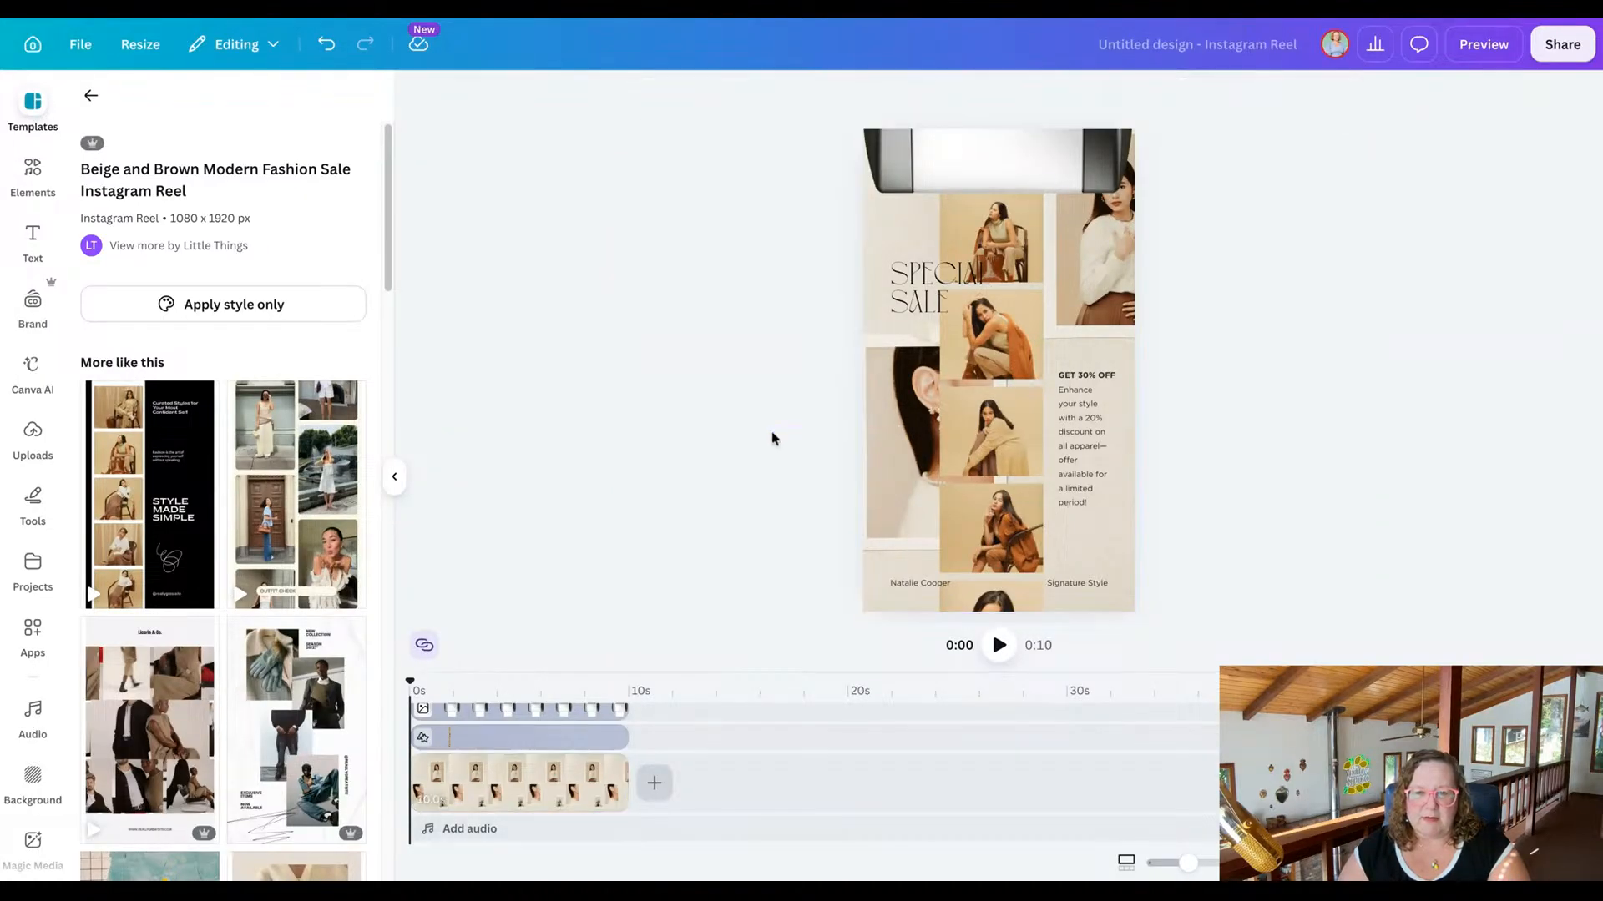
pyautogui.doubleClick(891, 460)
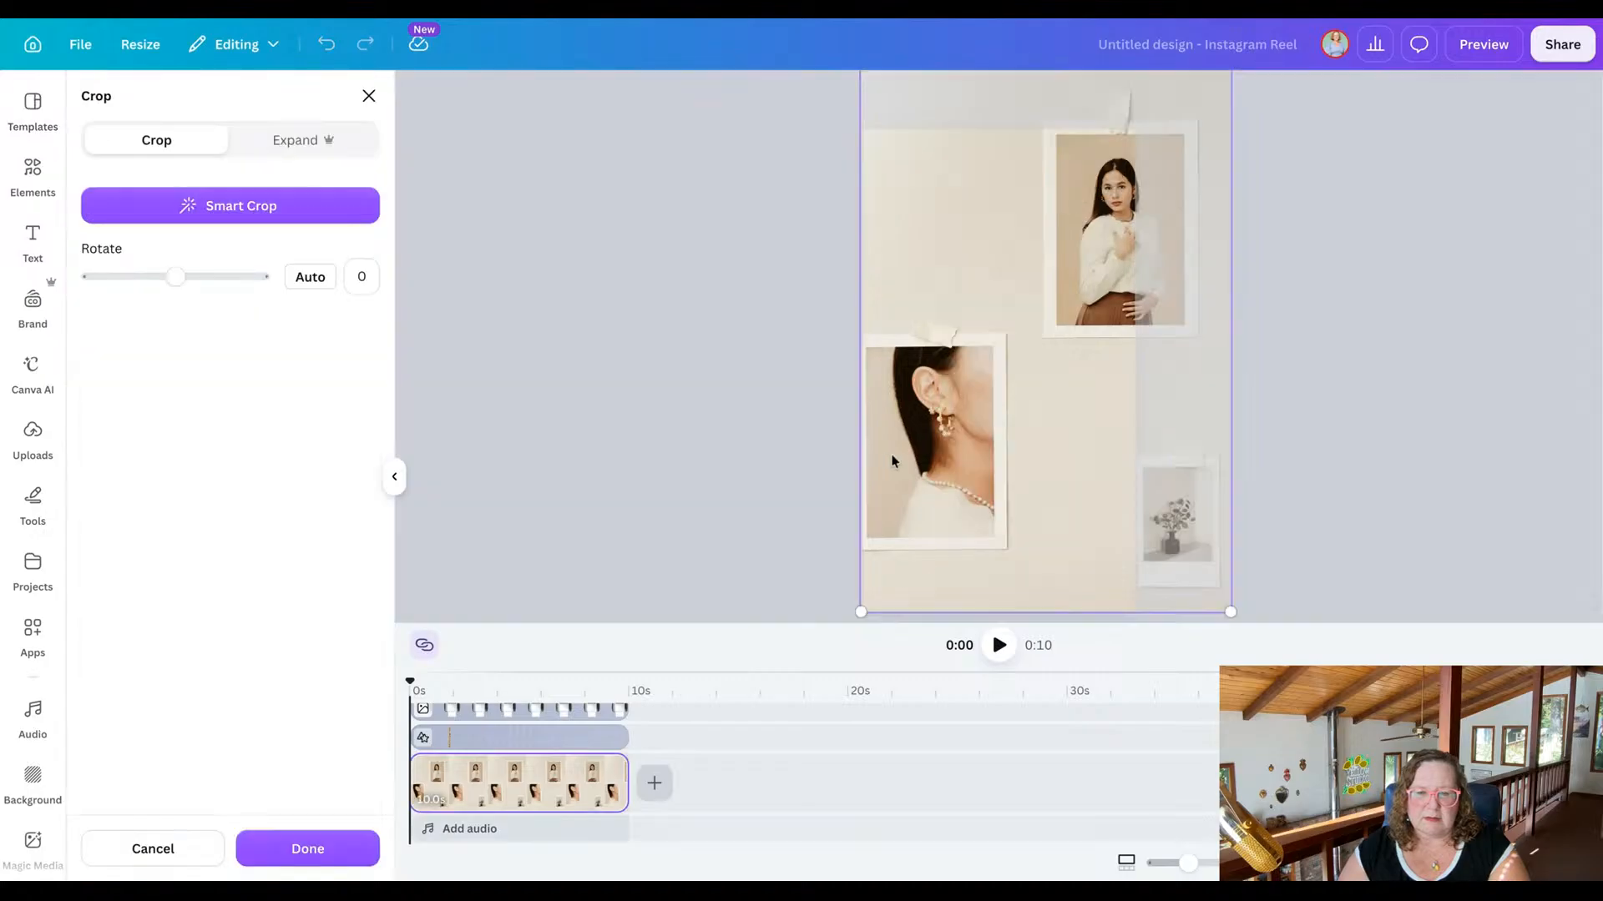
pyautogui.moveTo(891, 460); pyautogui.dragTo(952, 260)
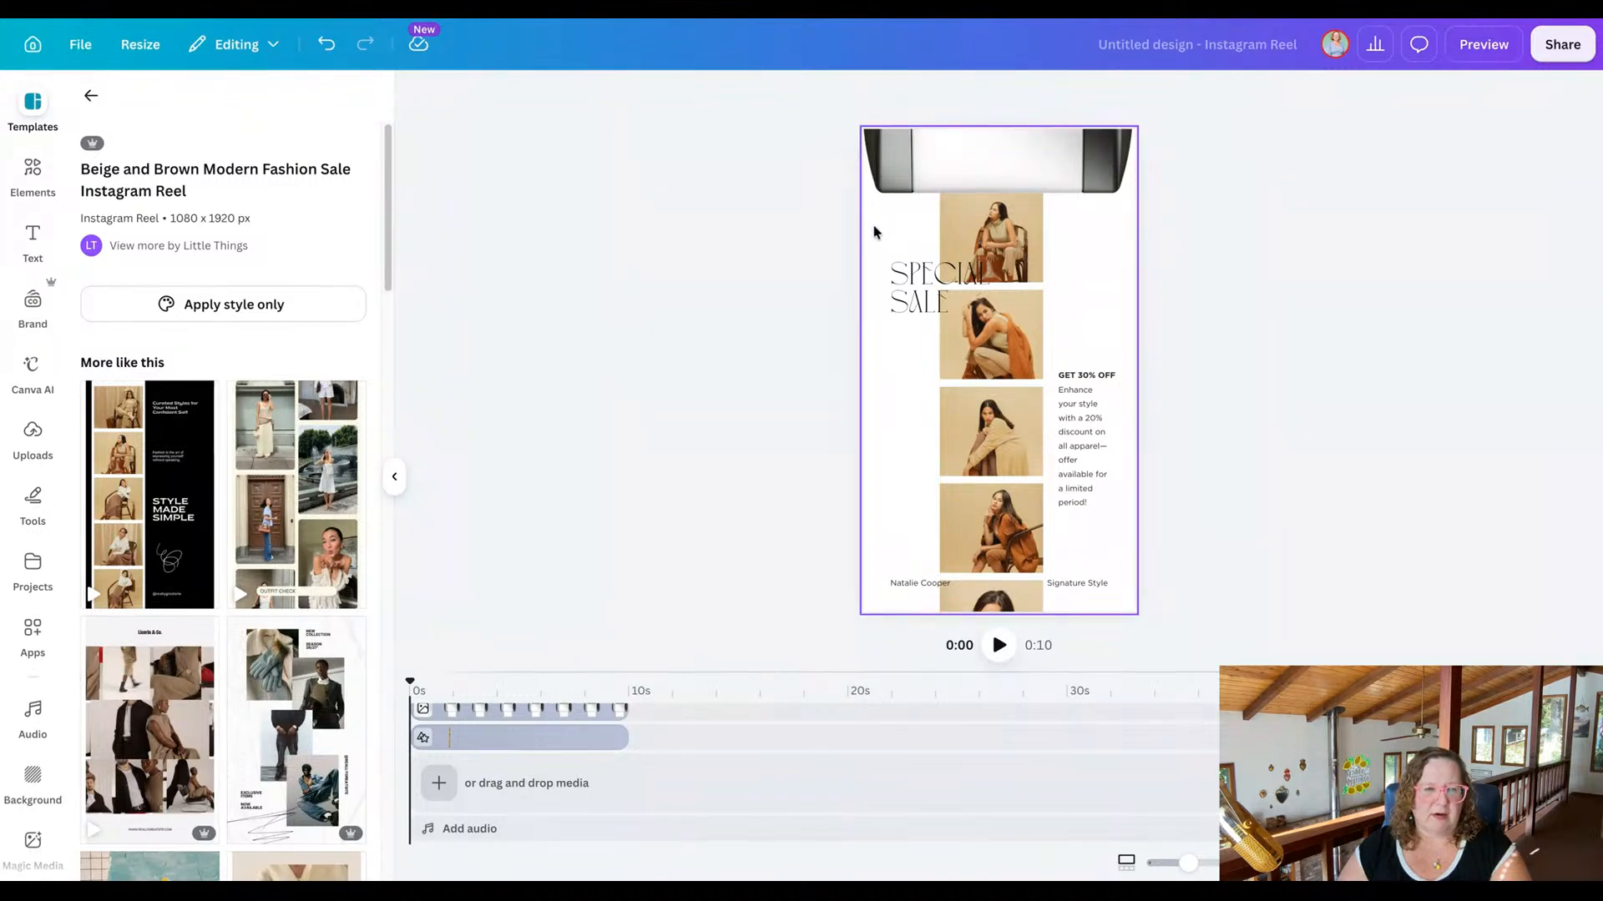
pyautogui.click(91, 96)
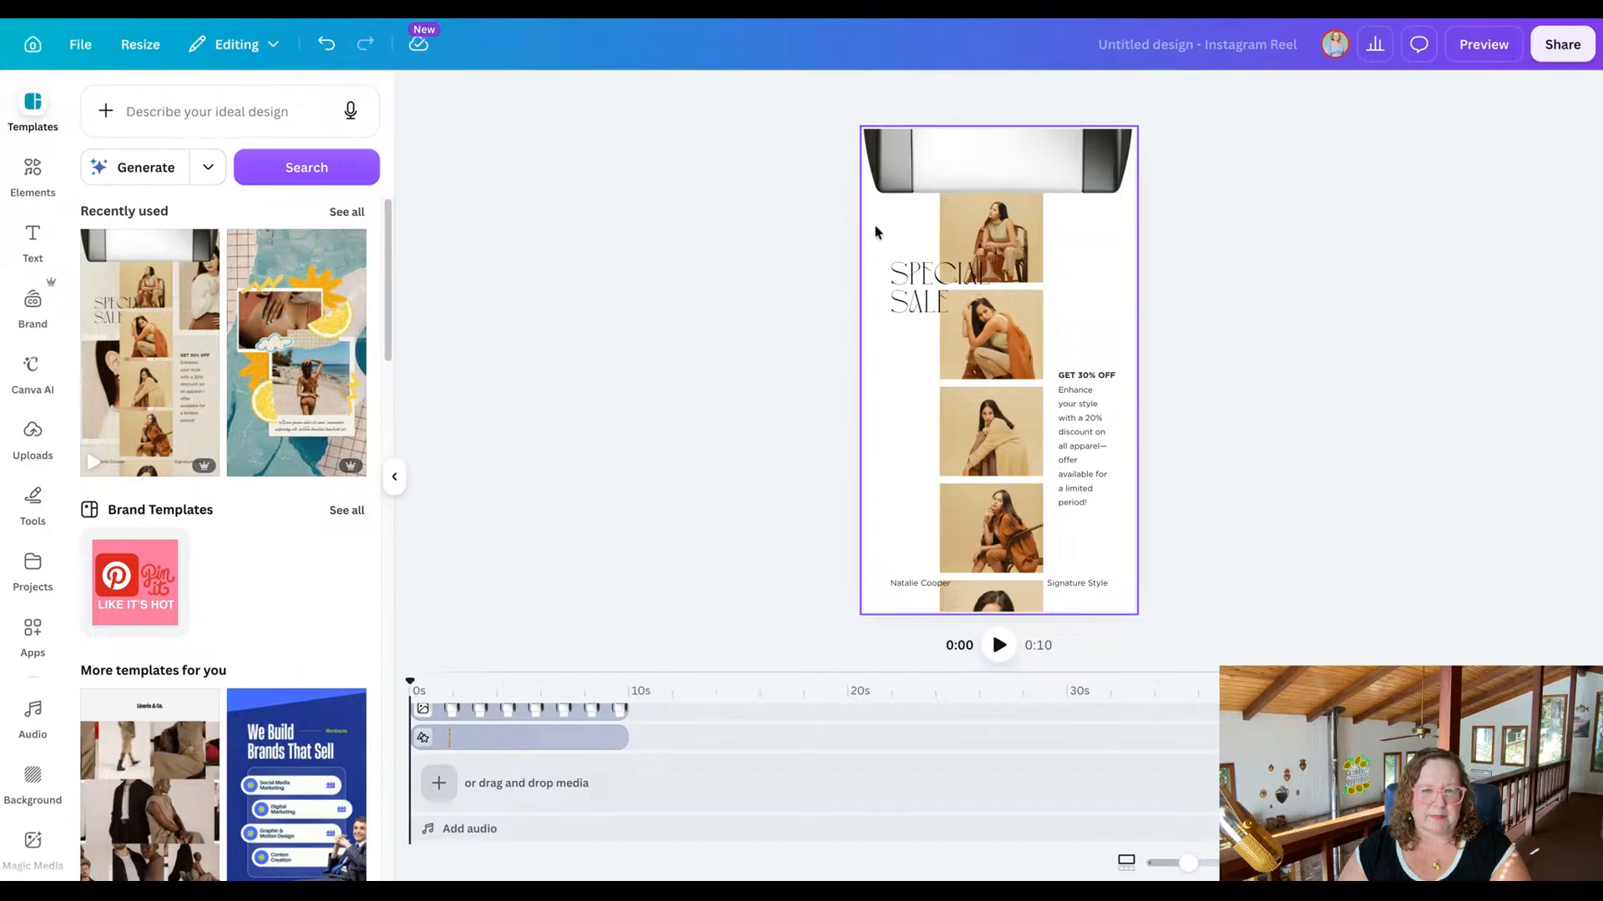
# Search the video elements for "background", try the 20-second white bokeh video as the page background, and undo it.
pyautogui.click(36, 179)
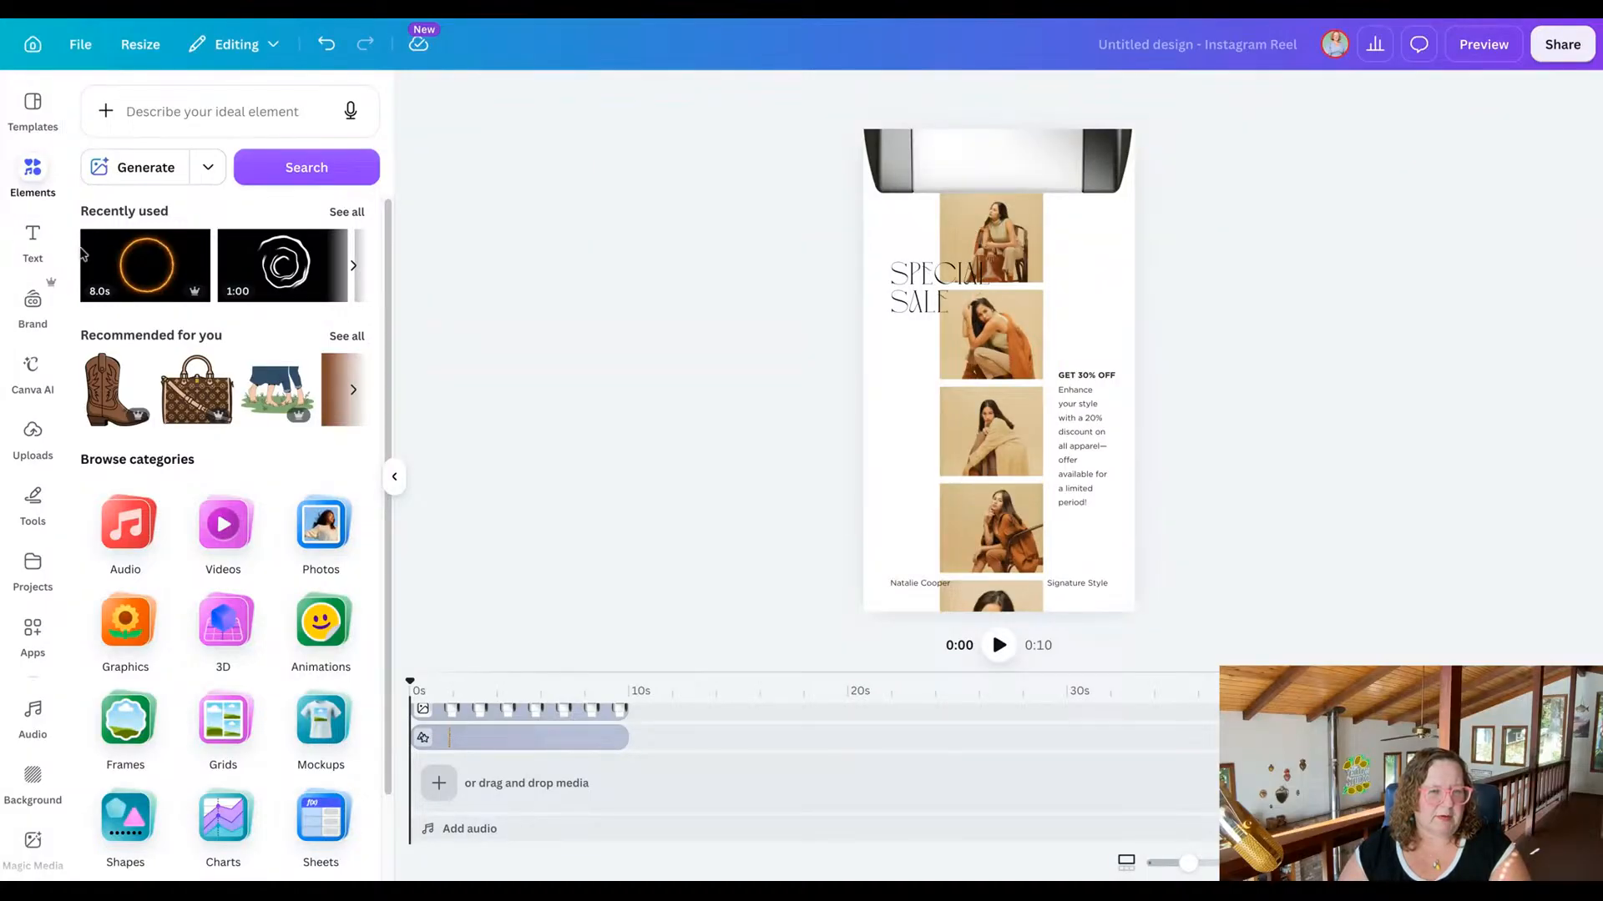
pyautogui.scroll(-2, 275, 501)
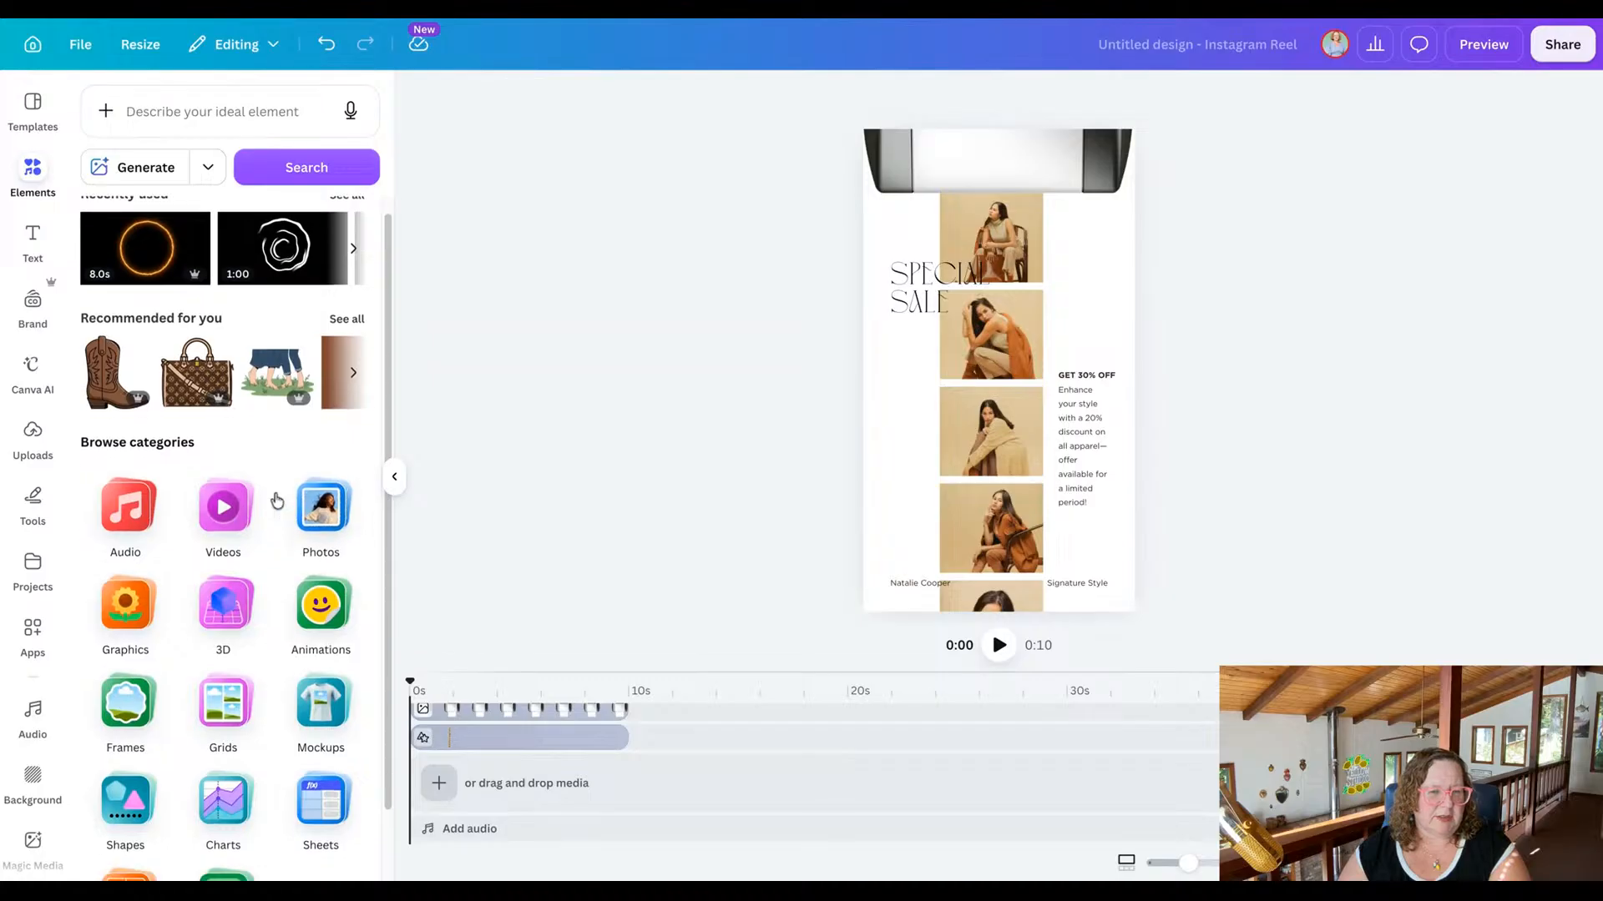
pyautogui.scroll(2, 277, 501)
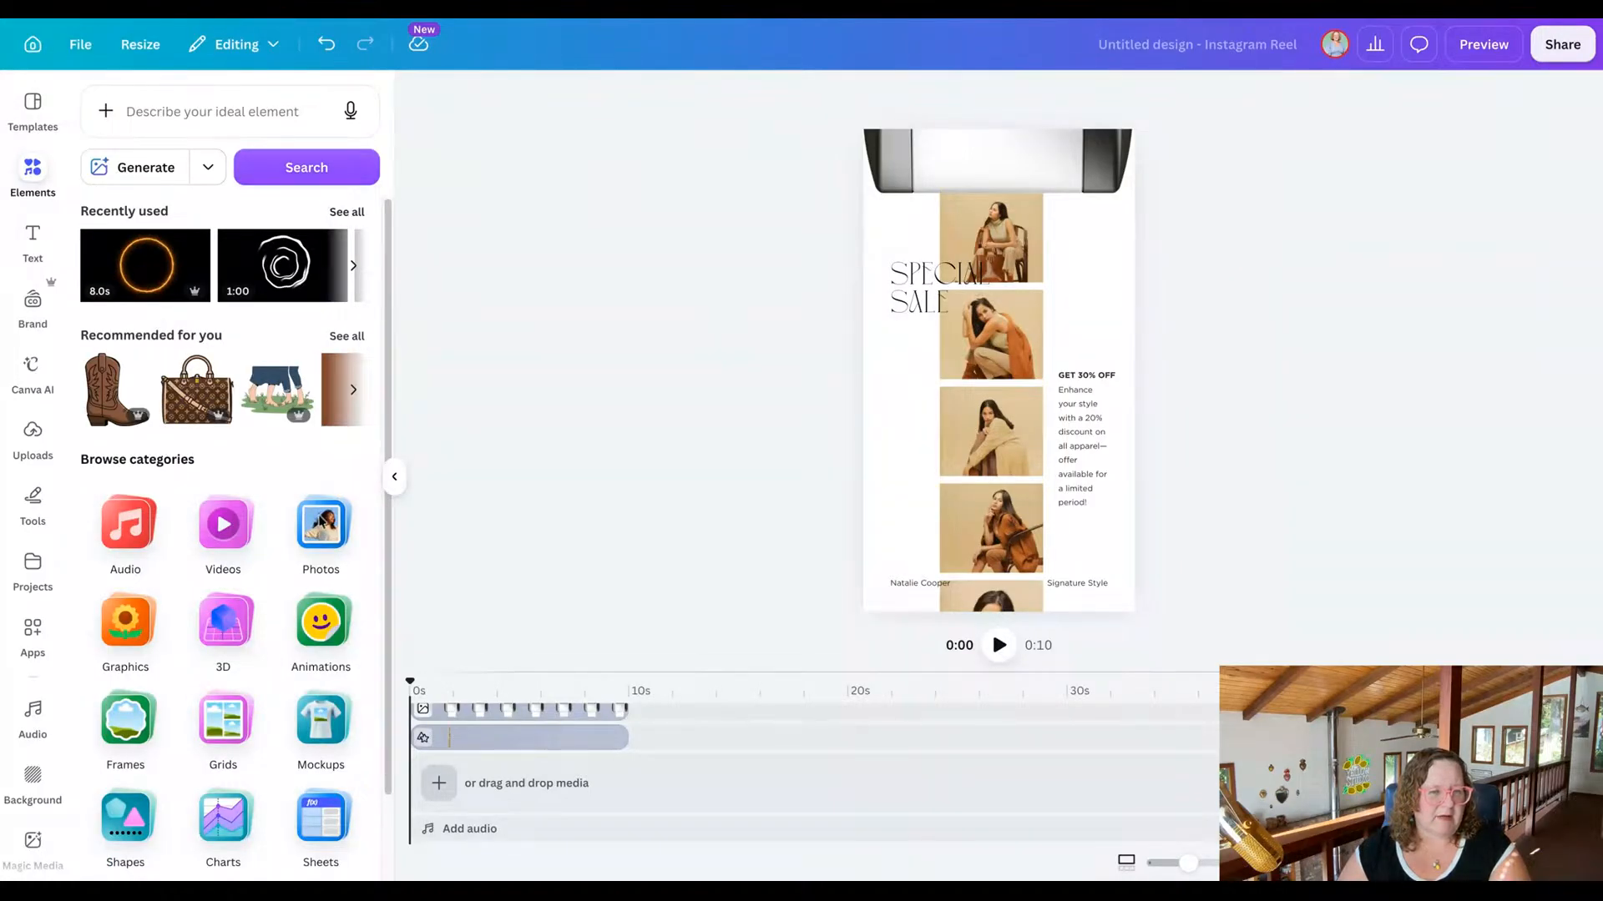
pyautogui.click(213, 535)
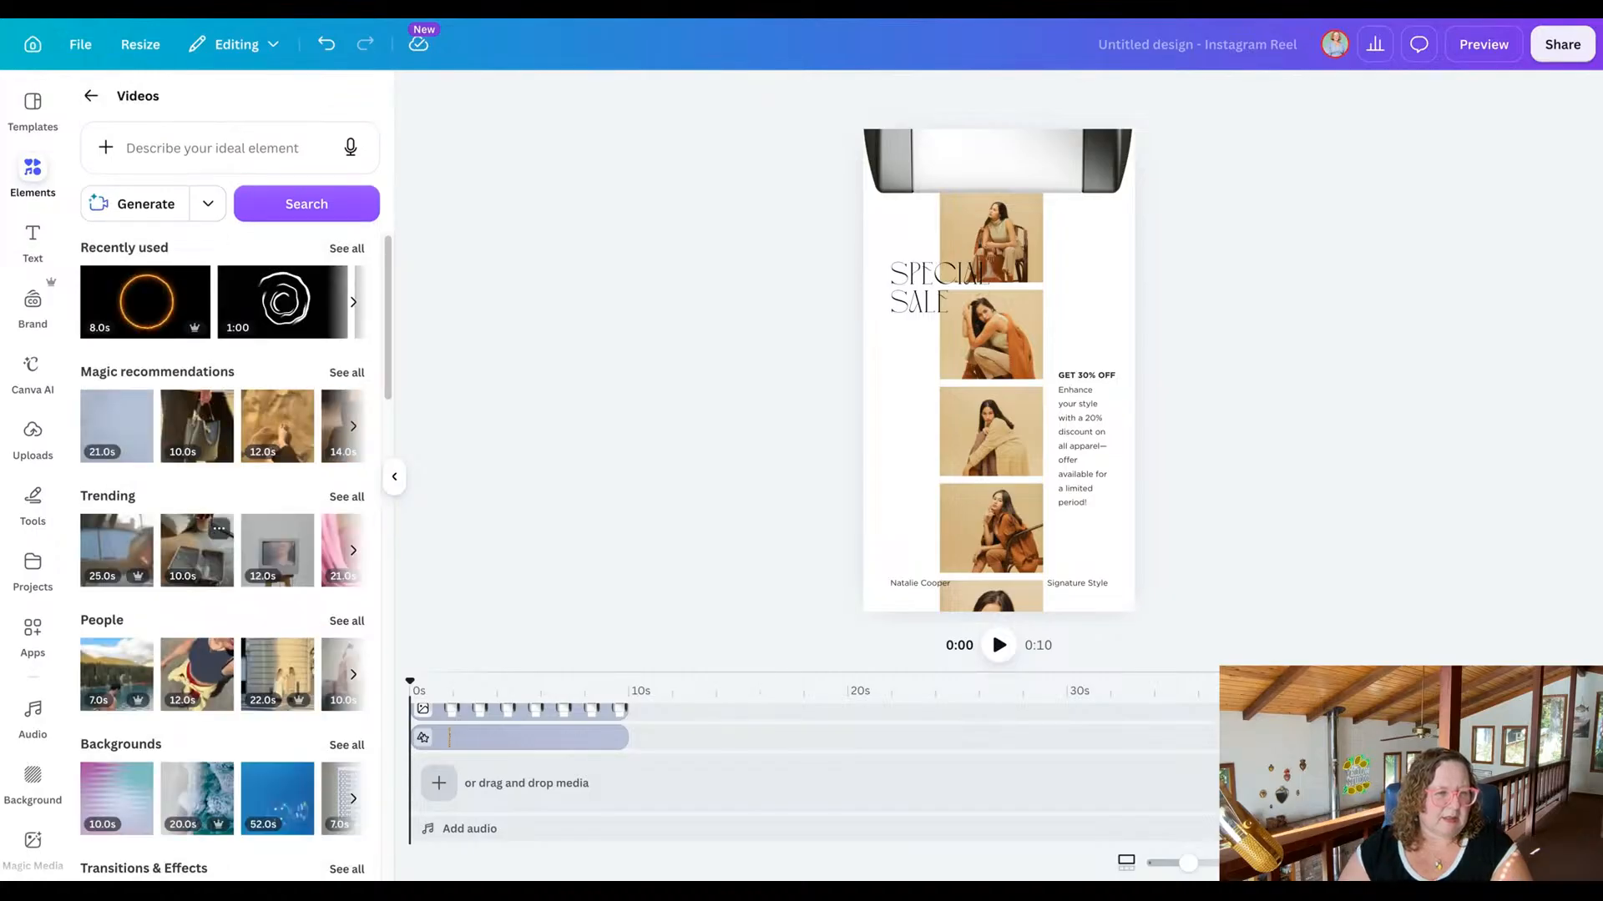
pyautogui.scroll(-5, 223, 551)
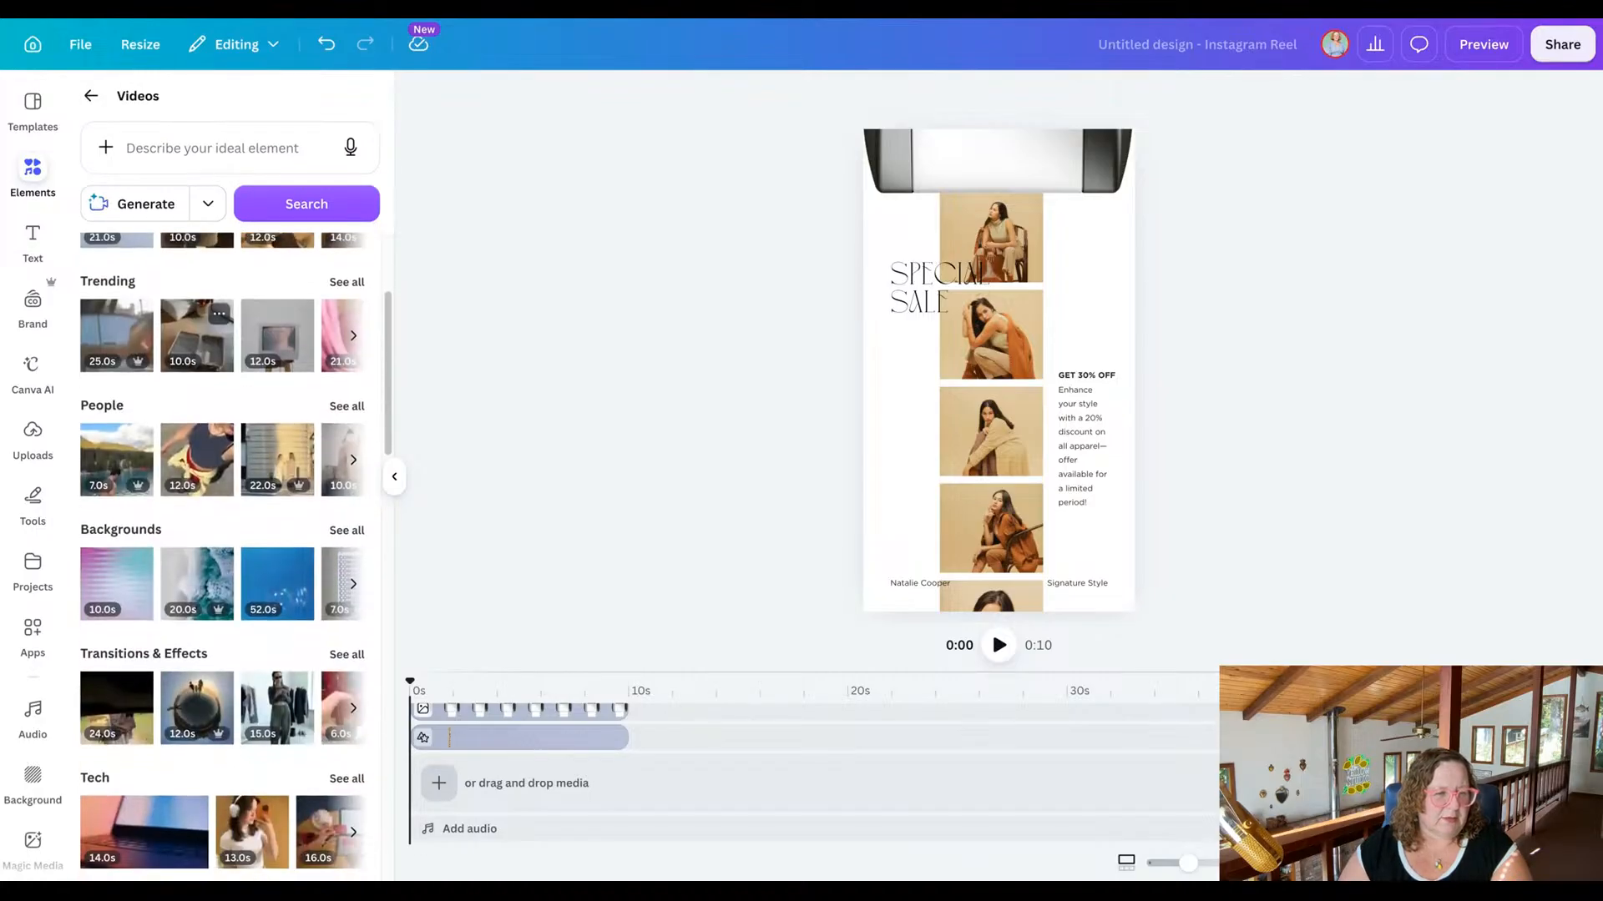
pyautogui.click(188, 147)
pyautogui.write('b')
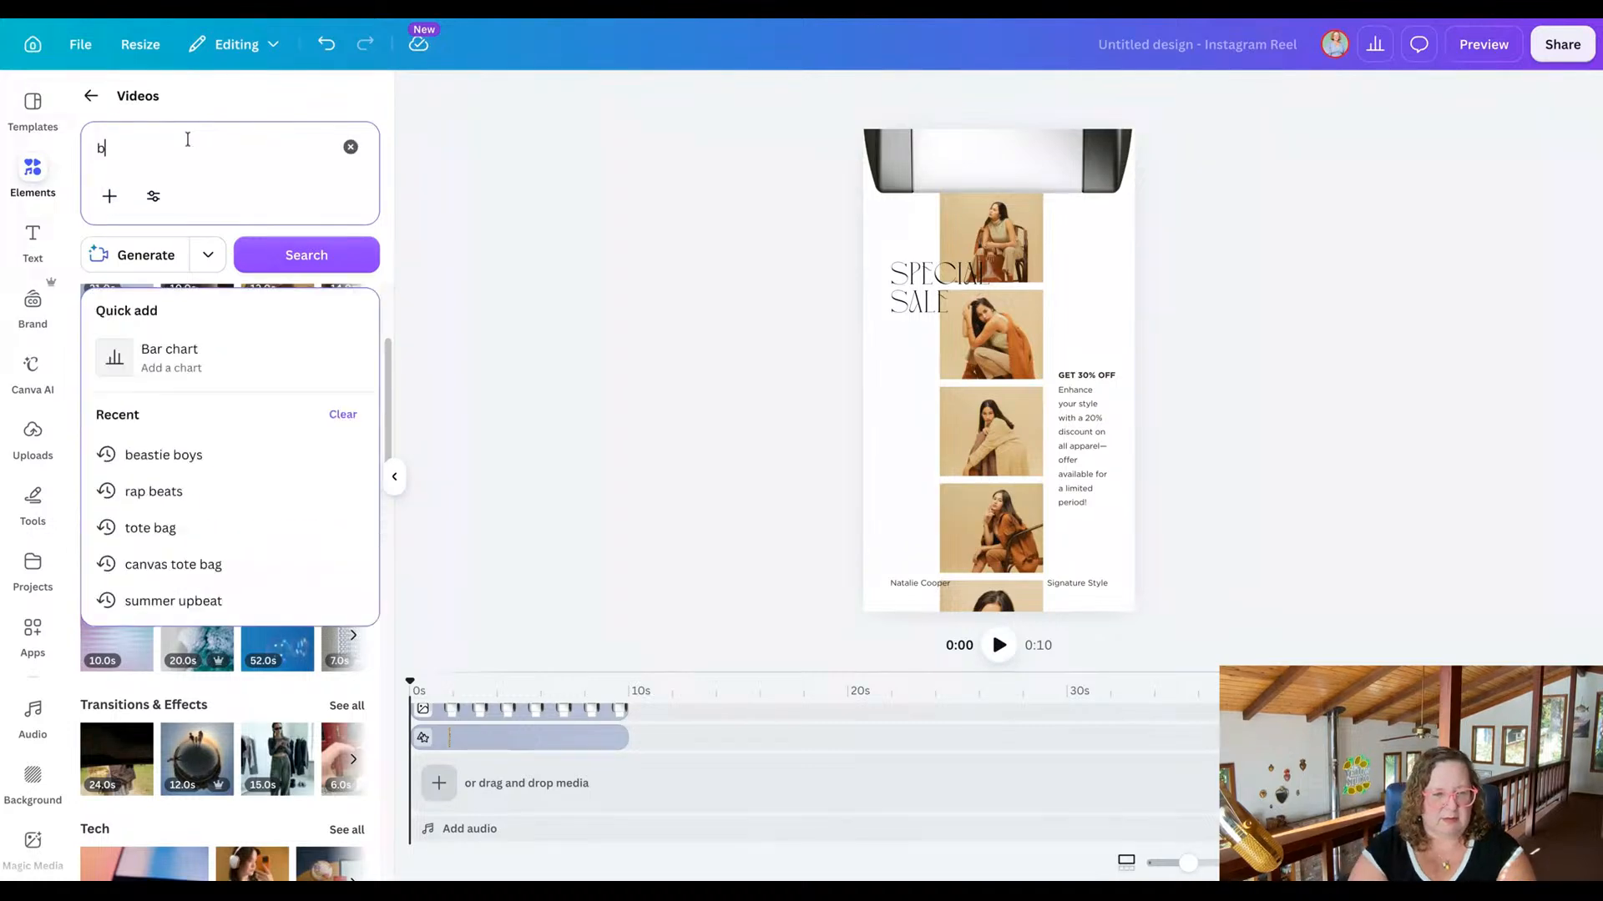
pyautogui.write('ackground')
pyautogui.press('Return')
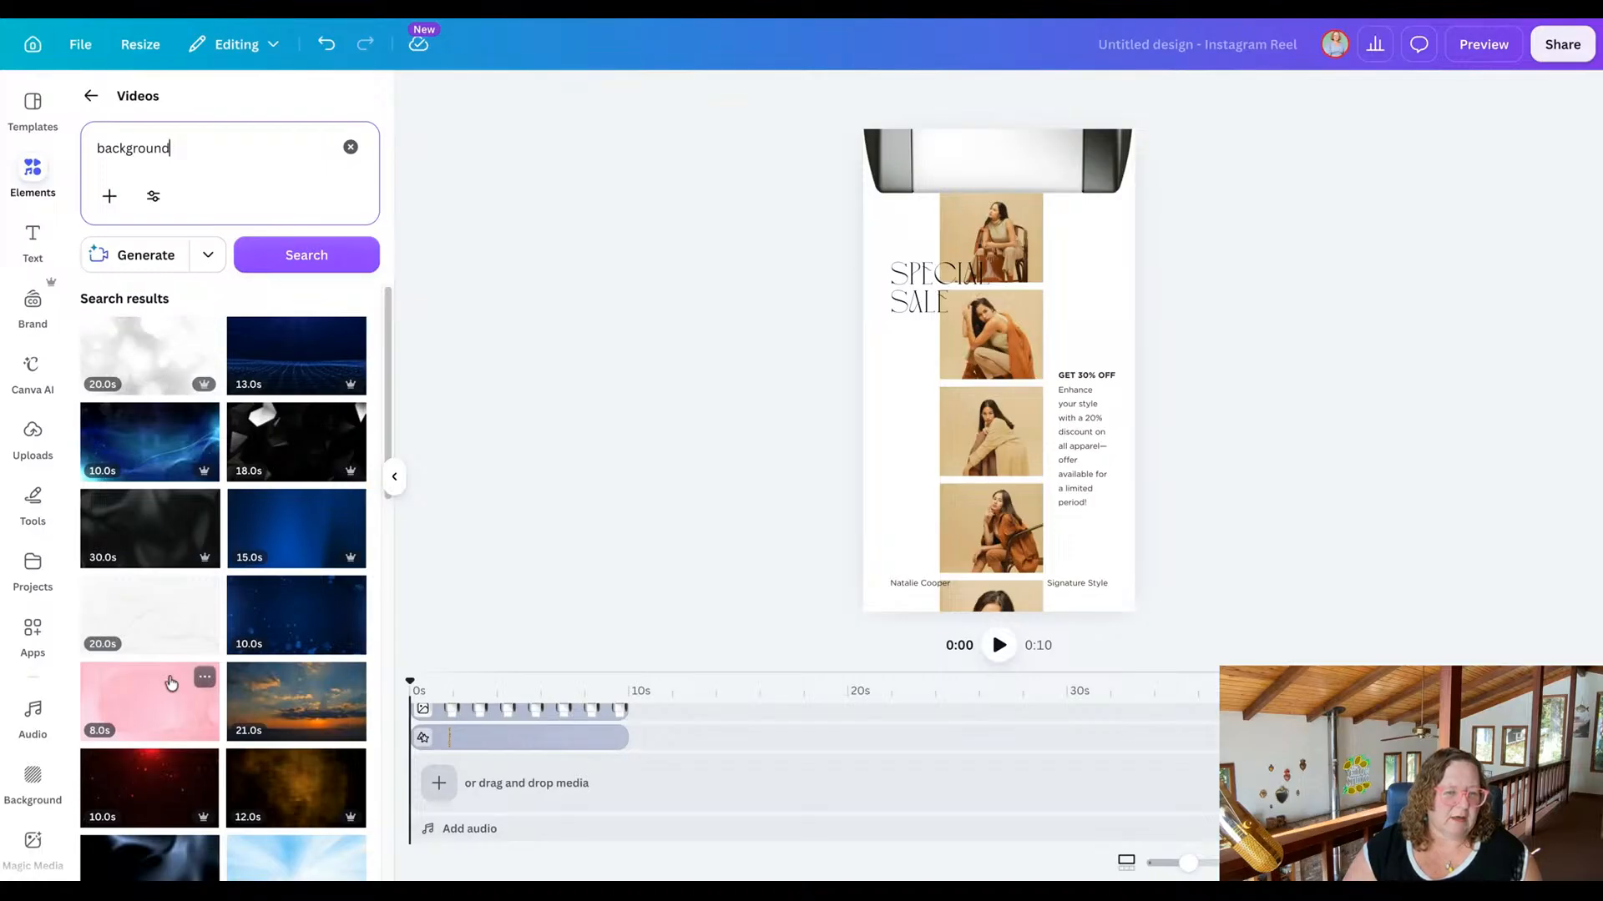
pyautogui.click(149, 354)
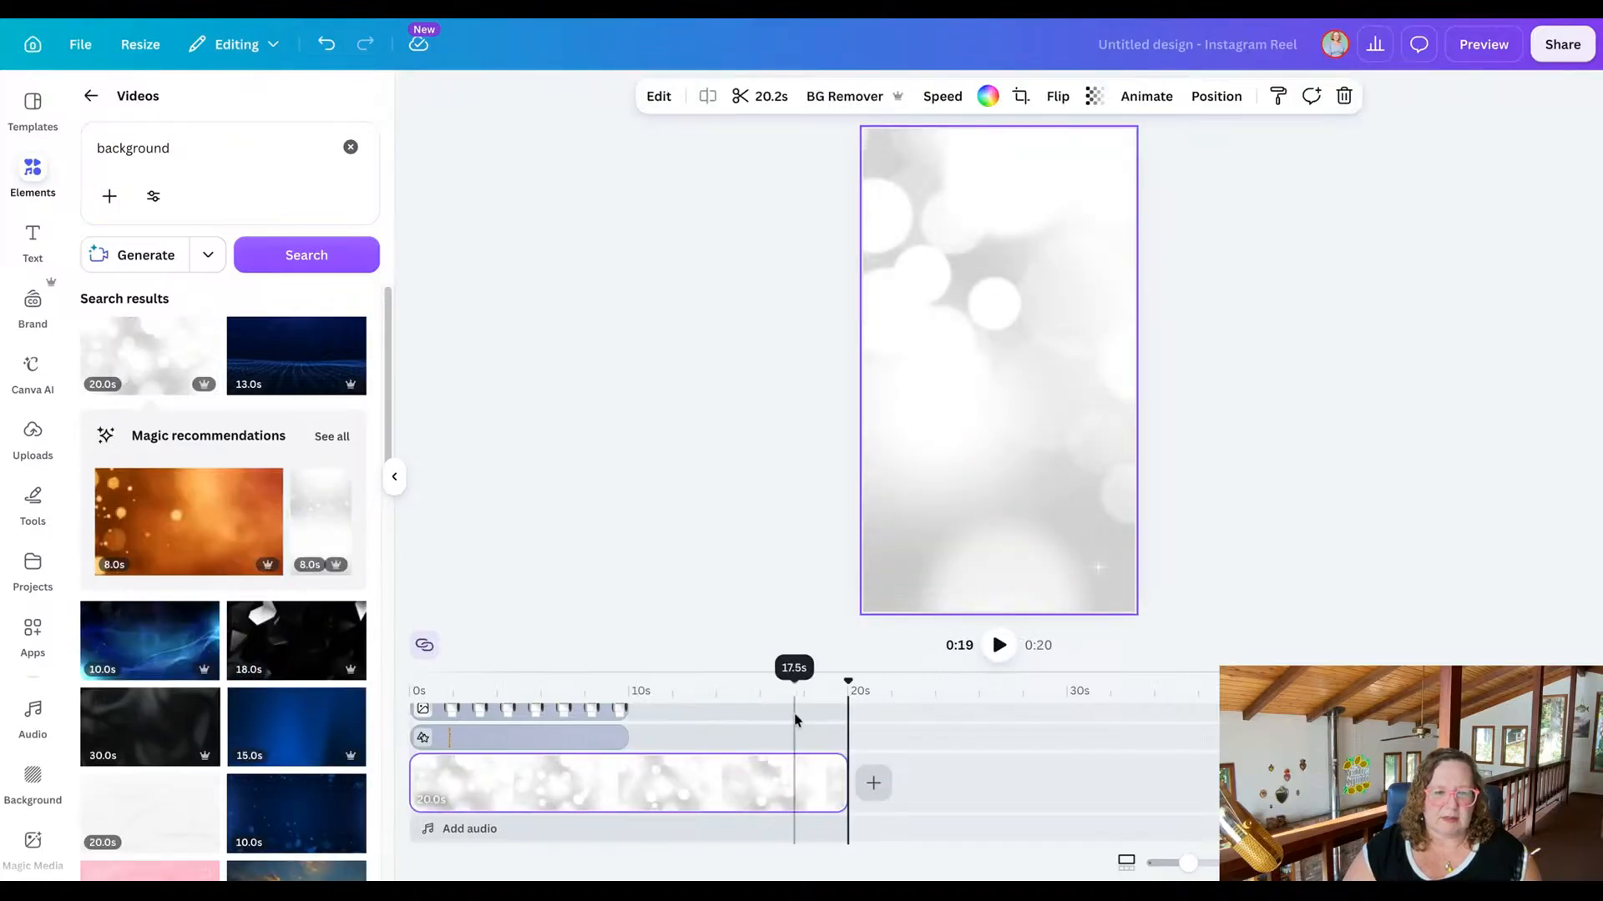
pyautogui.press('Delete')
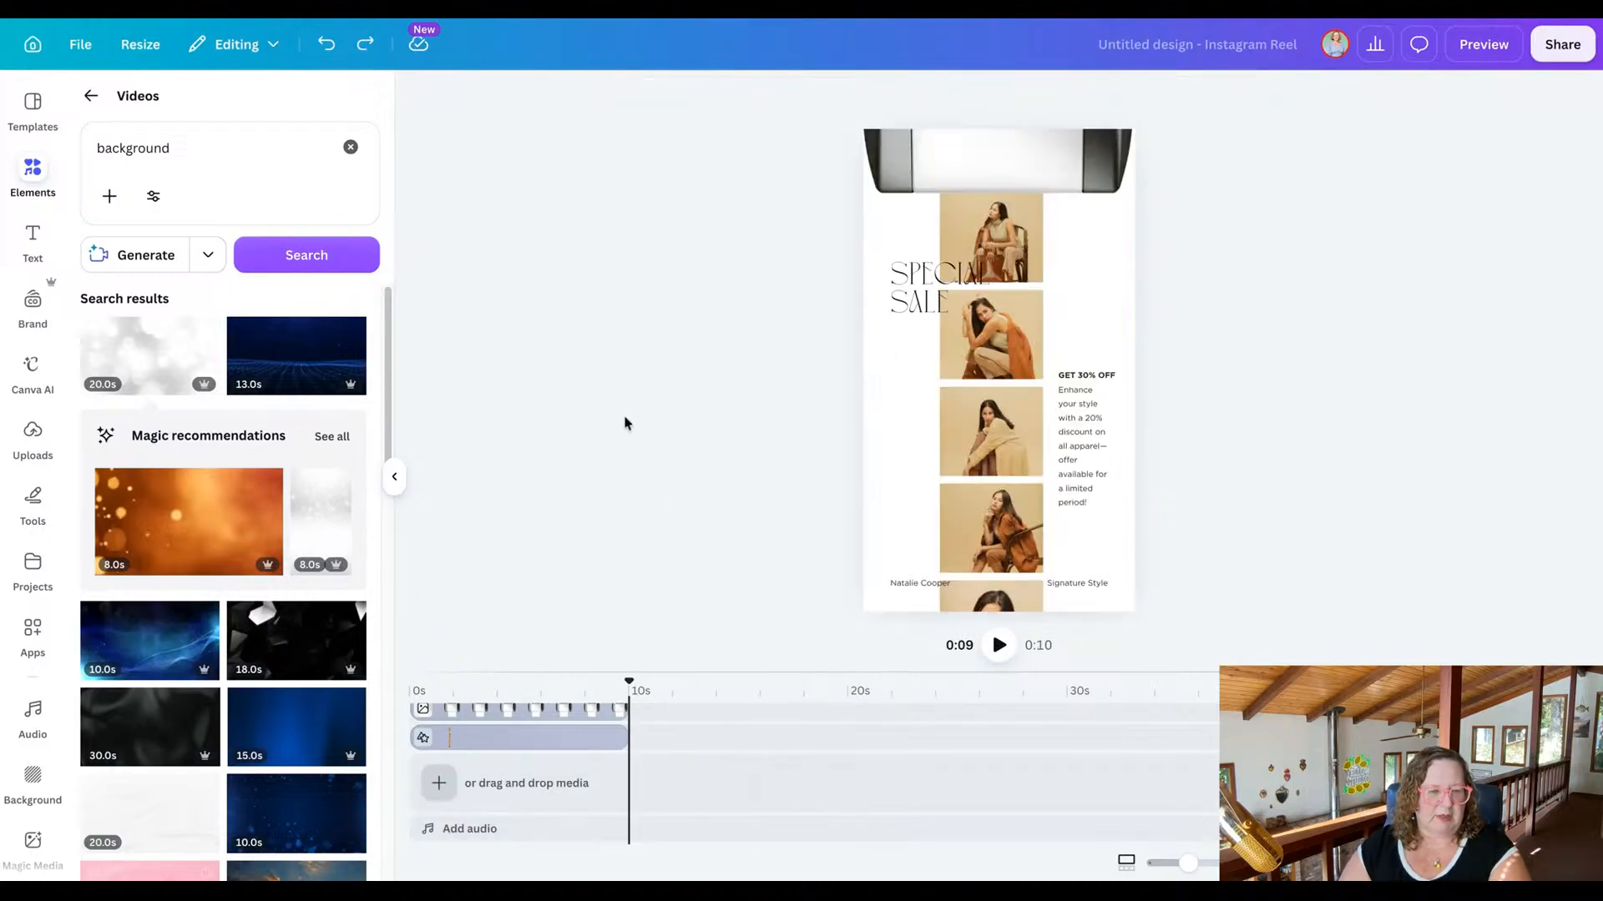
# Add a blank clip to the timeline beneath the template's elements and extend it to 10 seconds.
pyautogui.scroll(2, 555, 820)
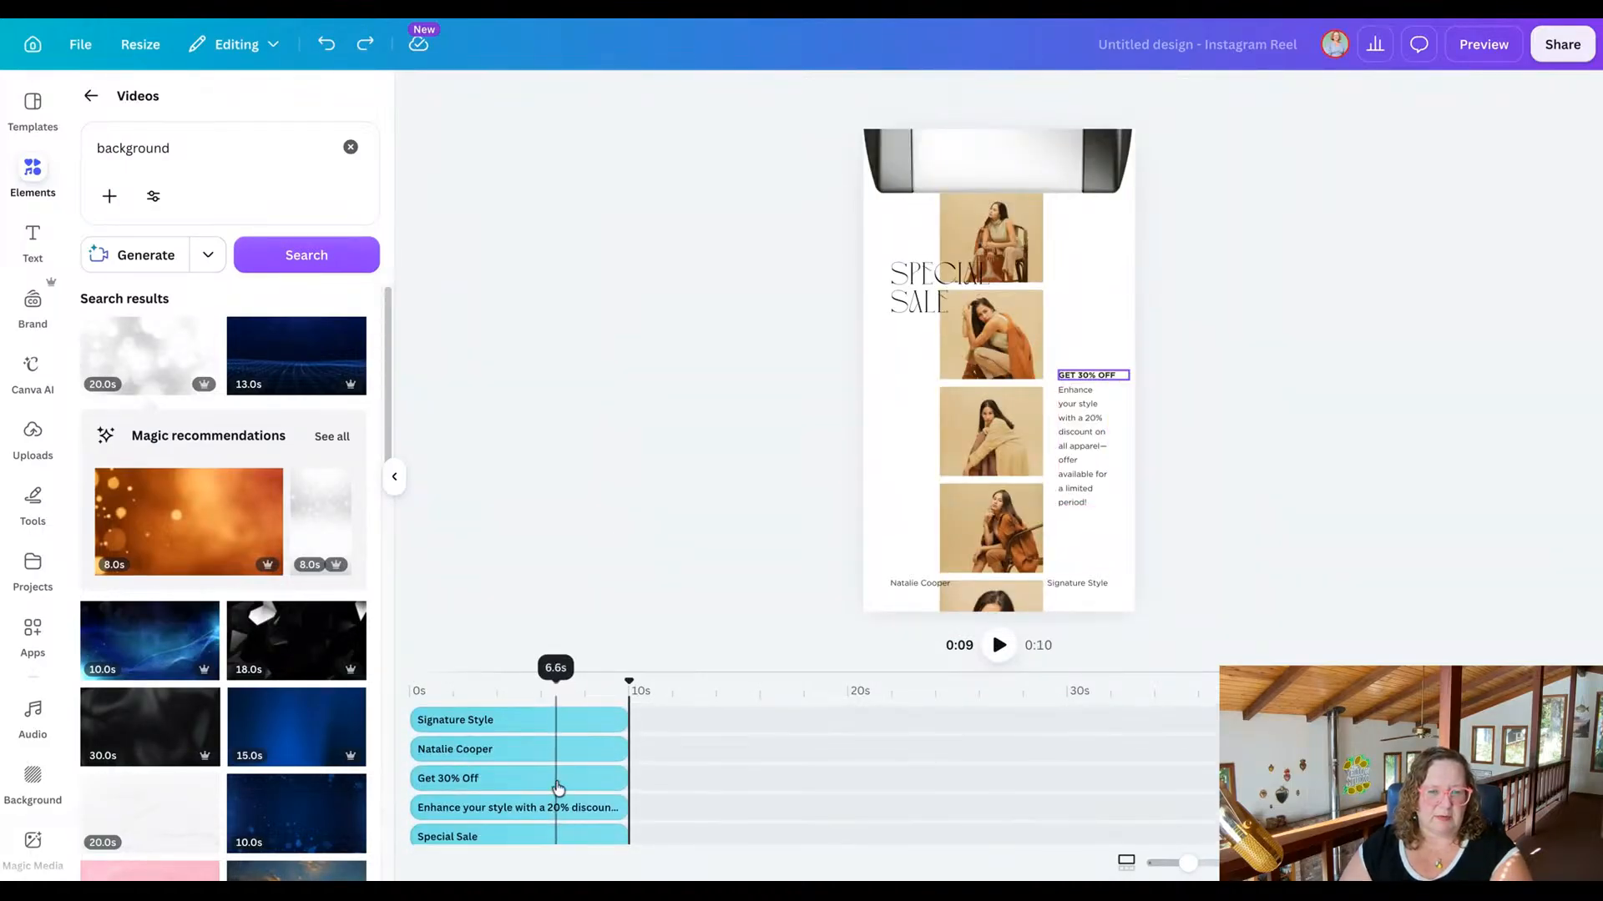
pyautogui.scroll(-3, 533, 766)
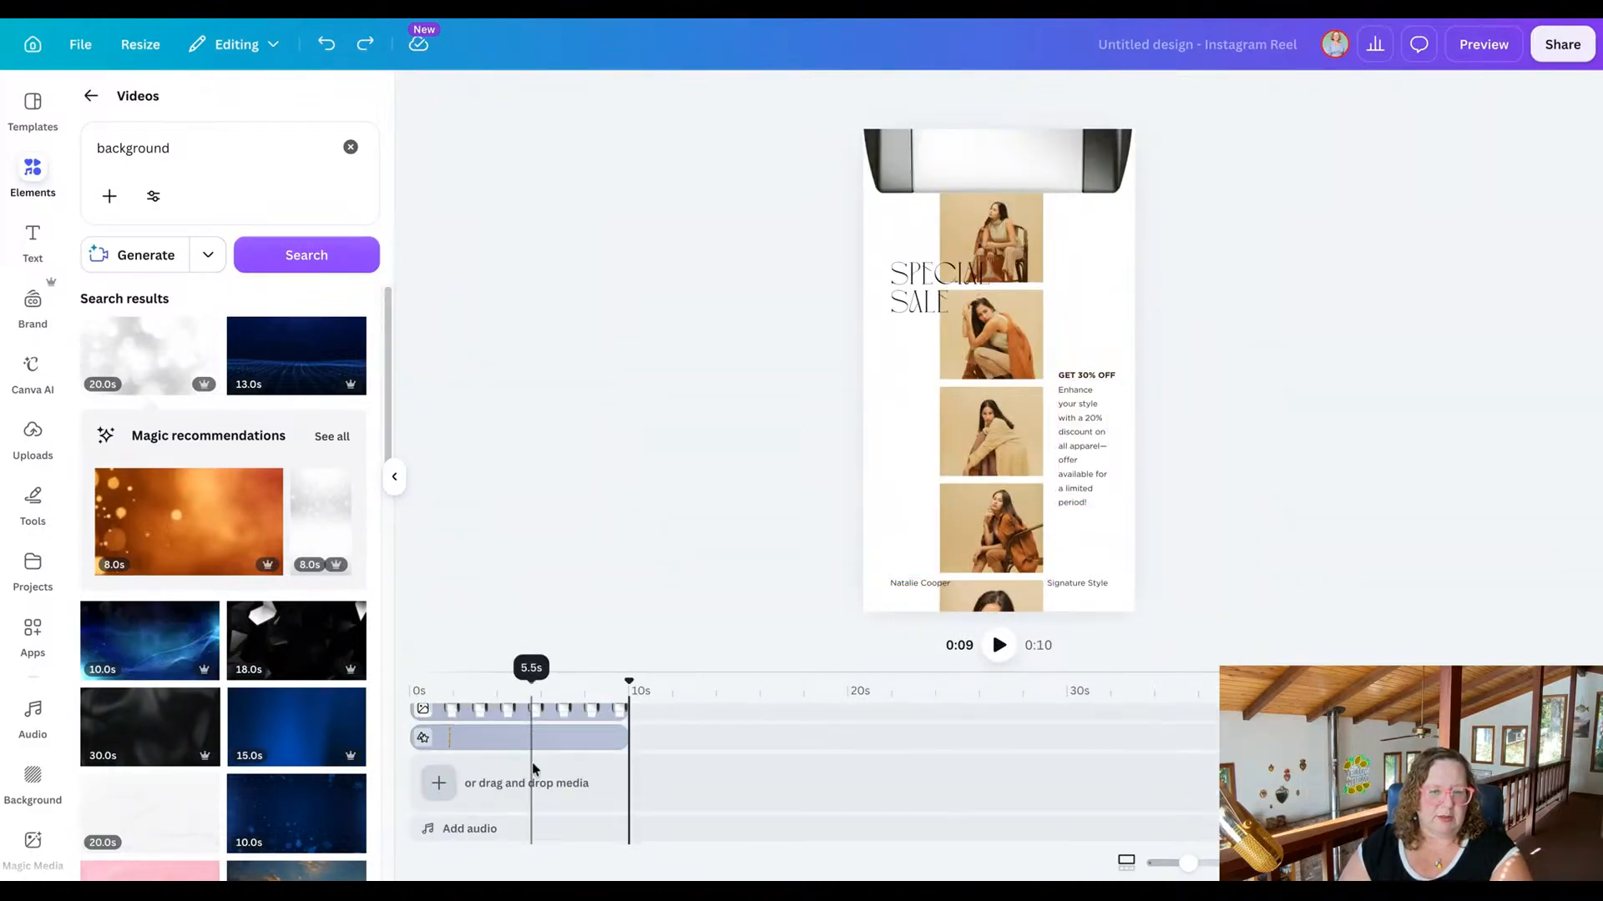
pyautogui.click(440, 785)
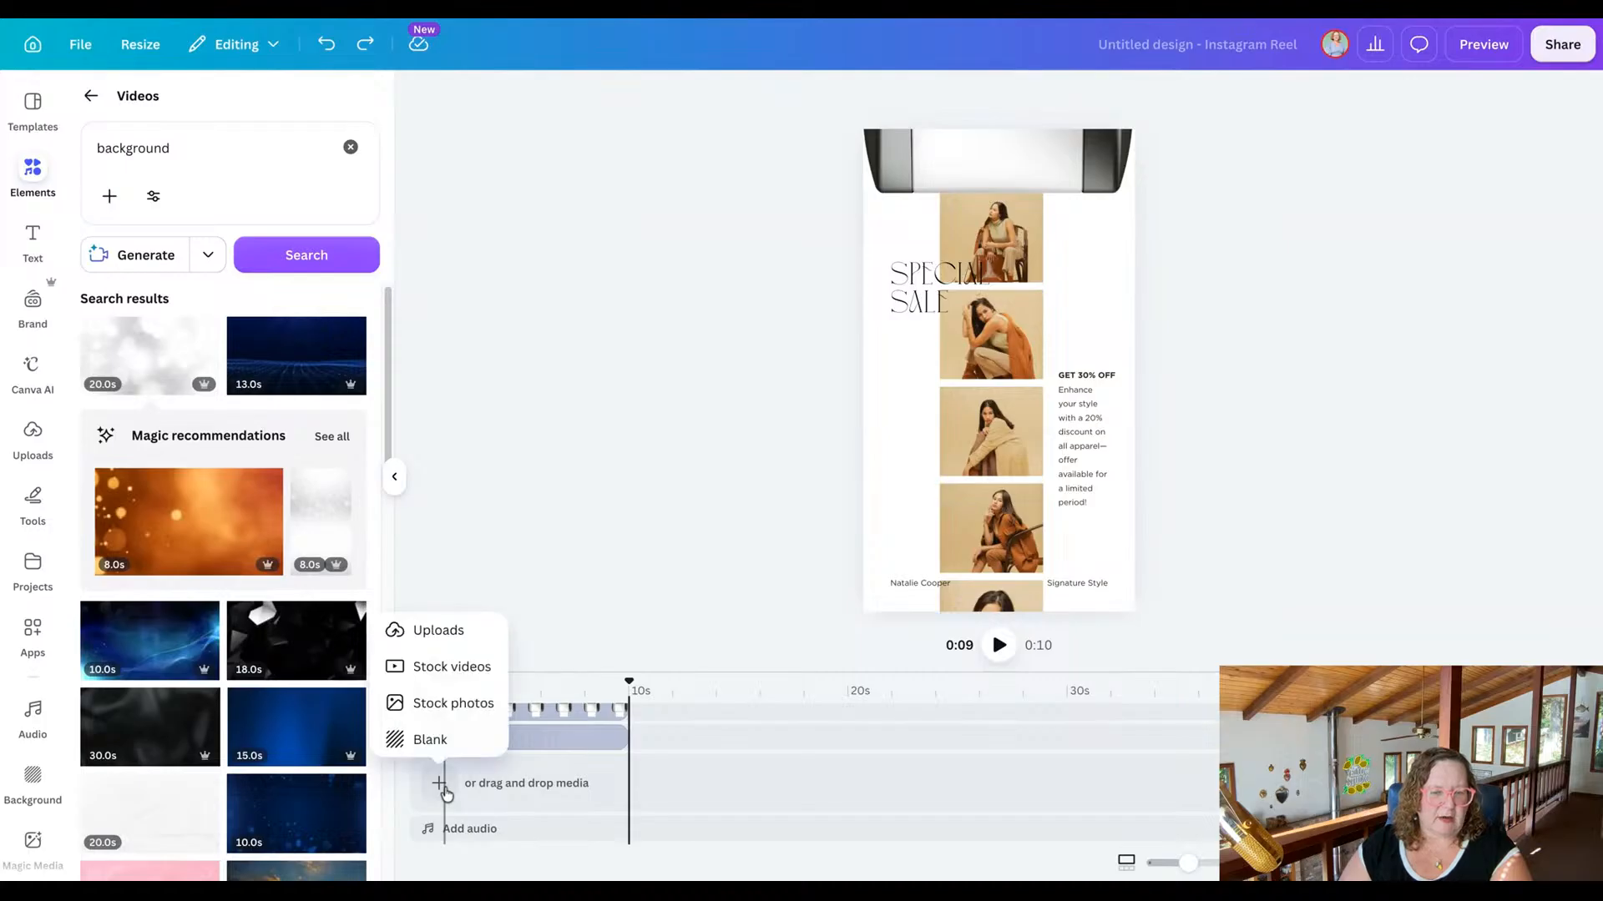
pyautogui.click(422, 740)
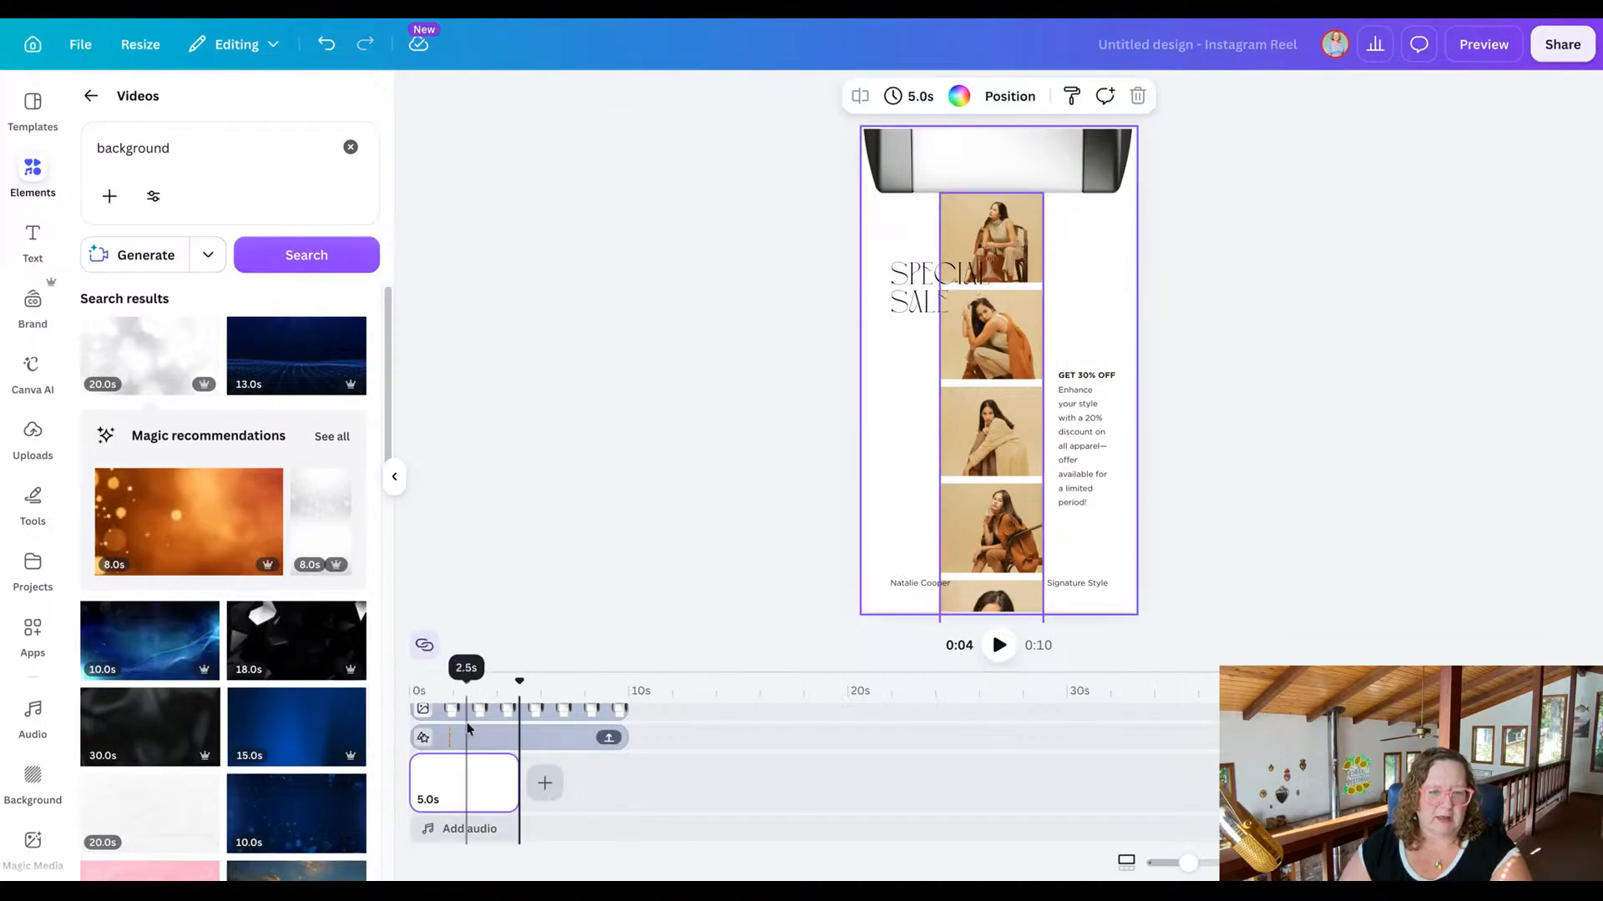
pyautogui.moveTo(518, 782); pyautogui.dragTo(627, 782)
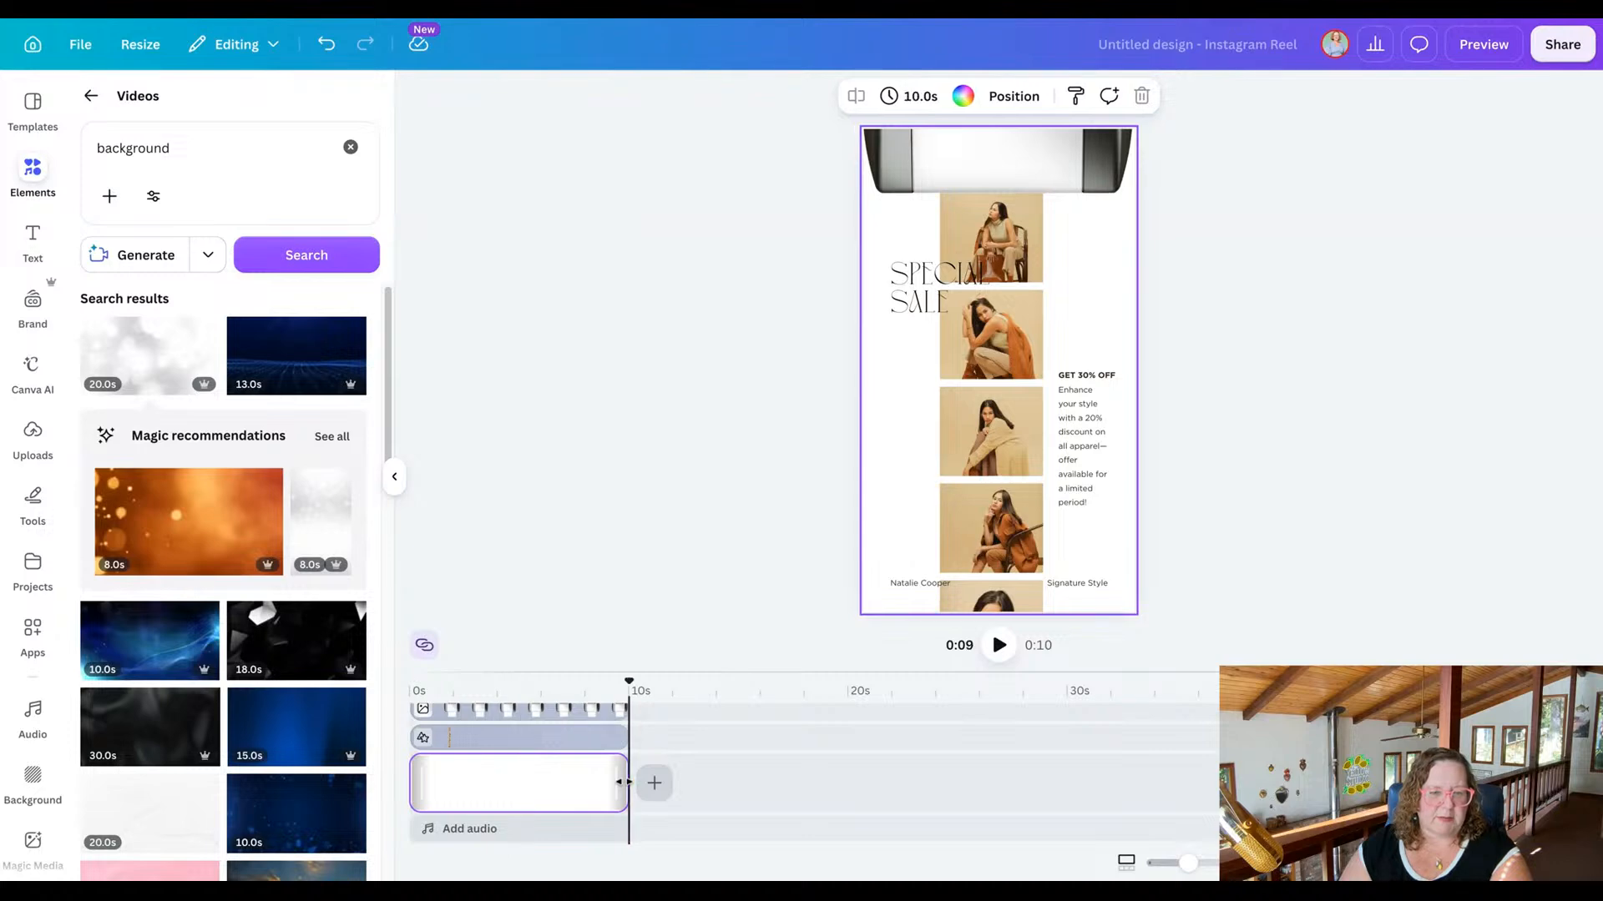
# Fill the blank background clip with the 20-second white bokeh video, and replace it with the 8-second pink abstract video.
pyautogui.click(150, 355)
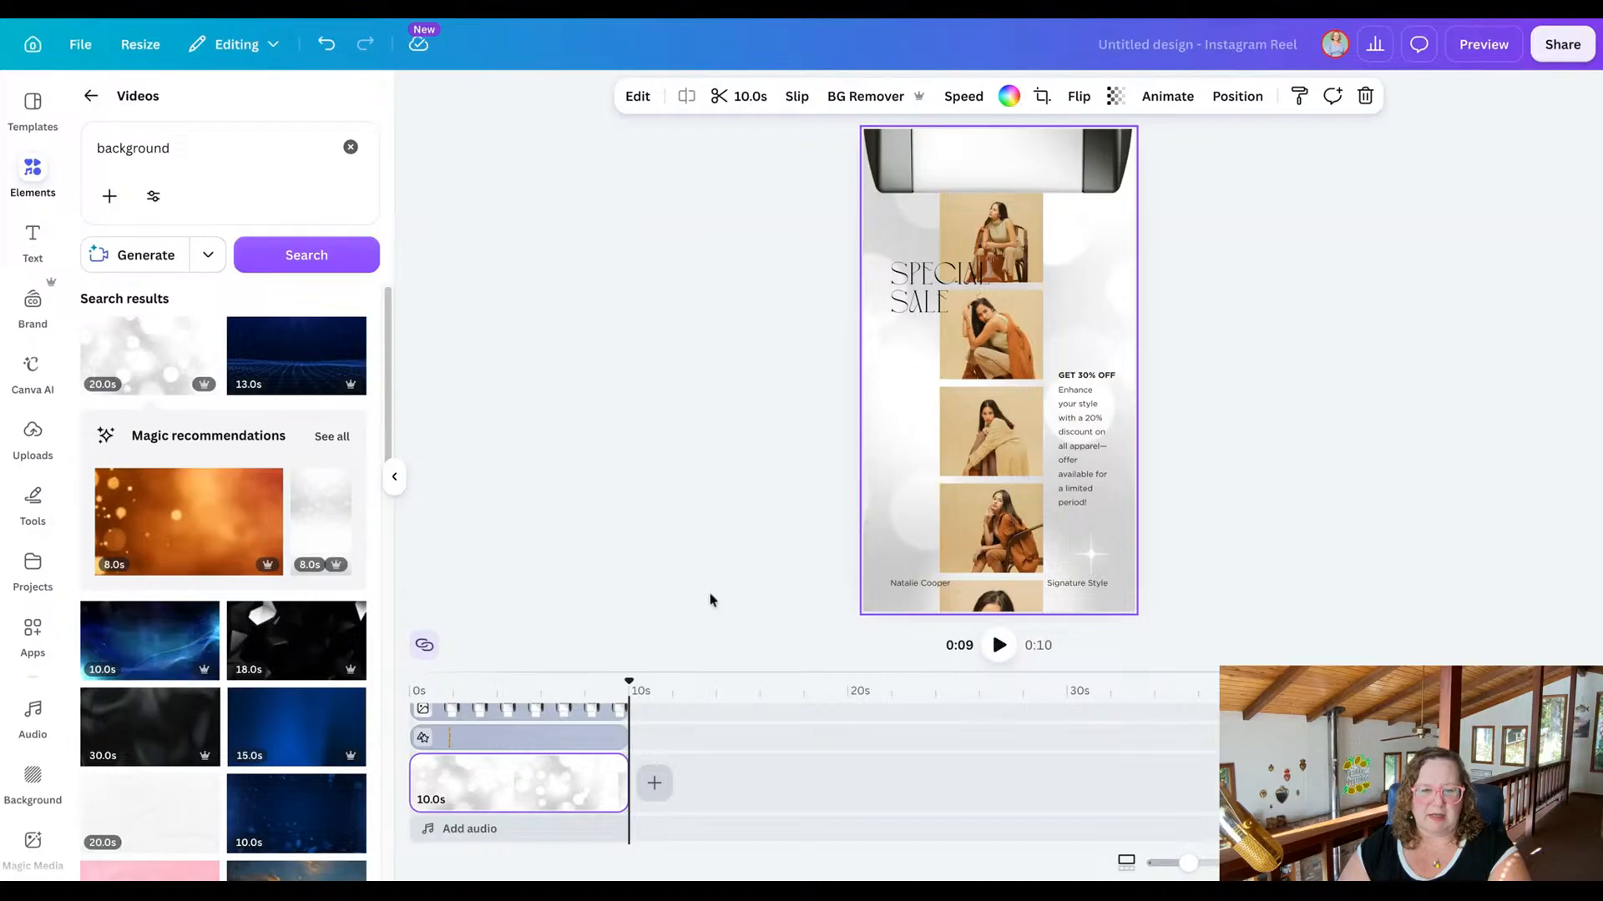
pyautogui.moveTo(626, 683); pyautogui.dragTo(409, 683)
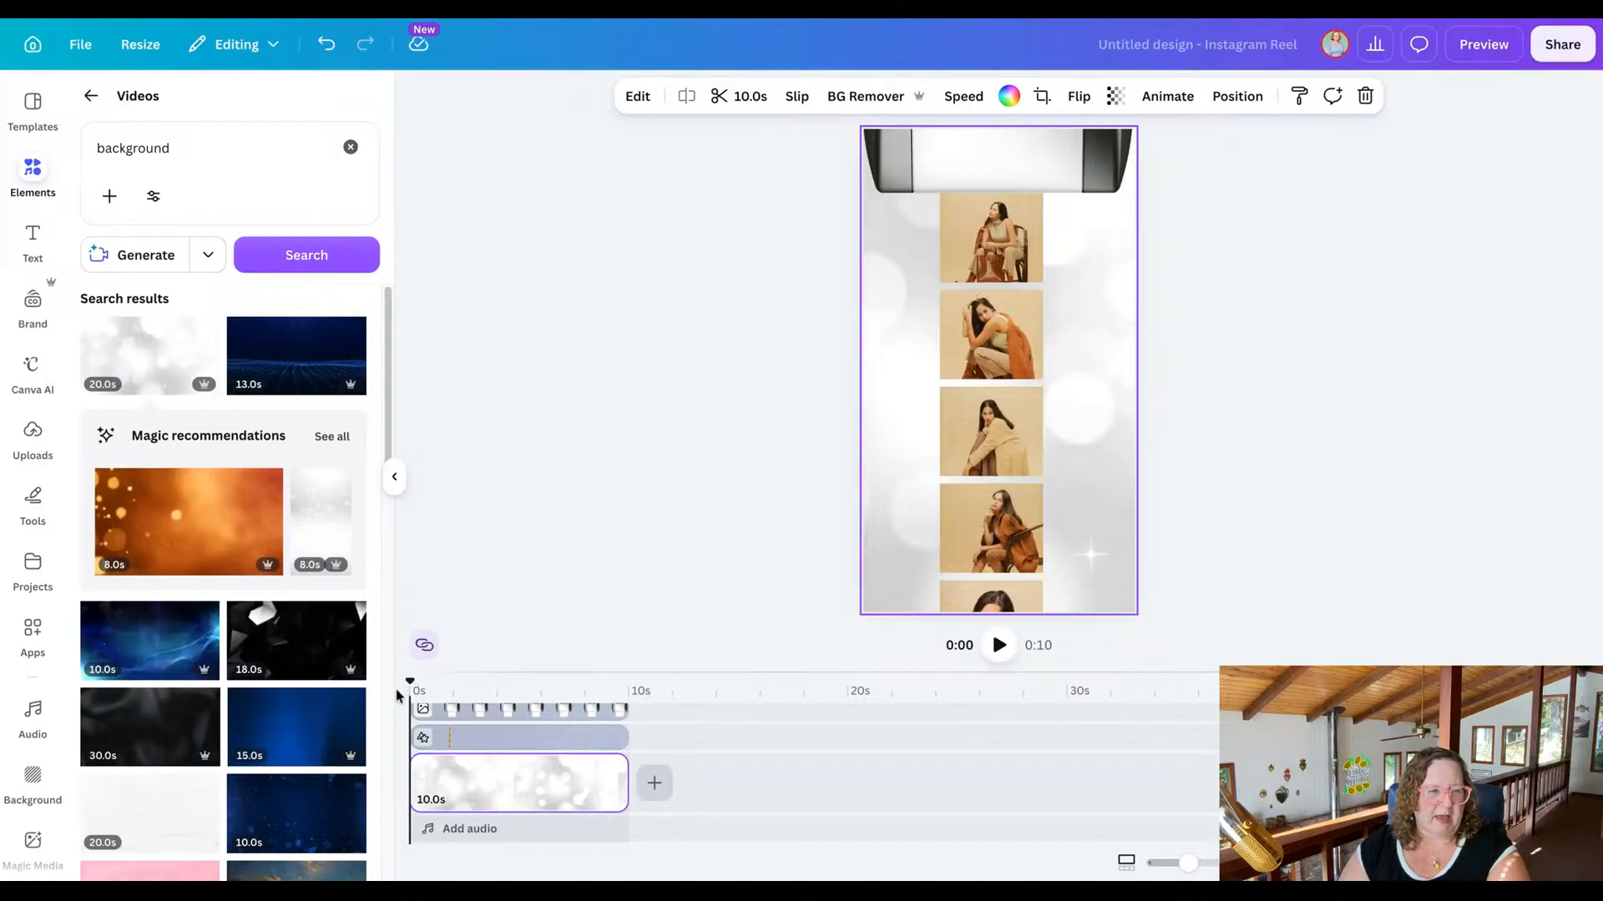
pyautogui.scroll(-6, 313, 448)
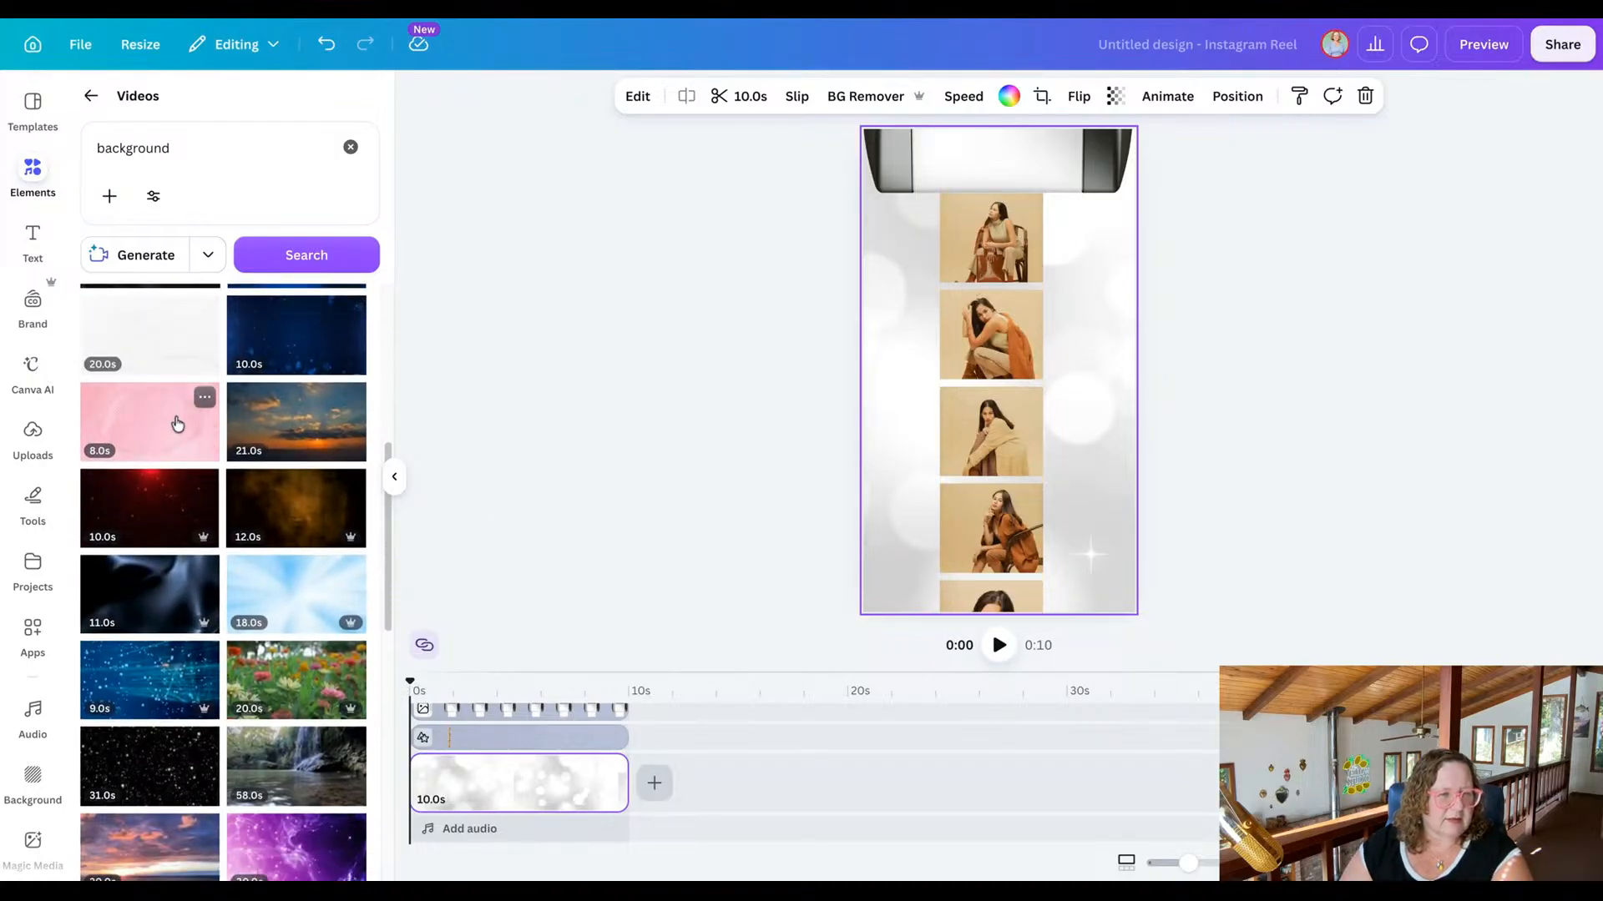
pyautogui.moveTo(178, 424); pyautogui.dragTo(733, 371)
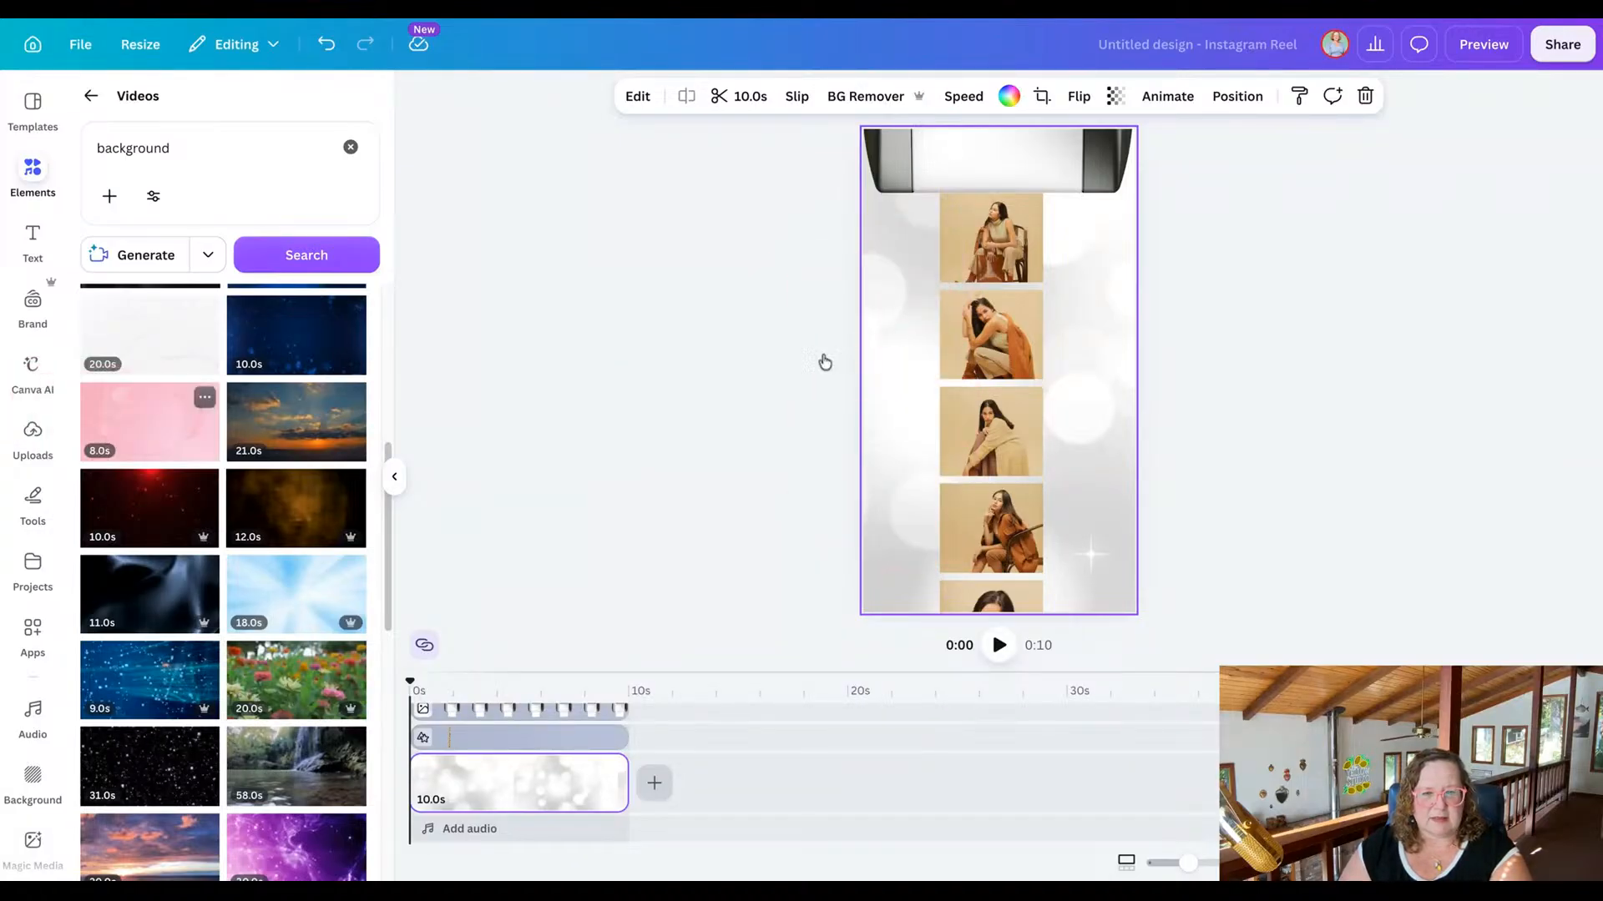
pyautogui.click(142, 426)
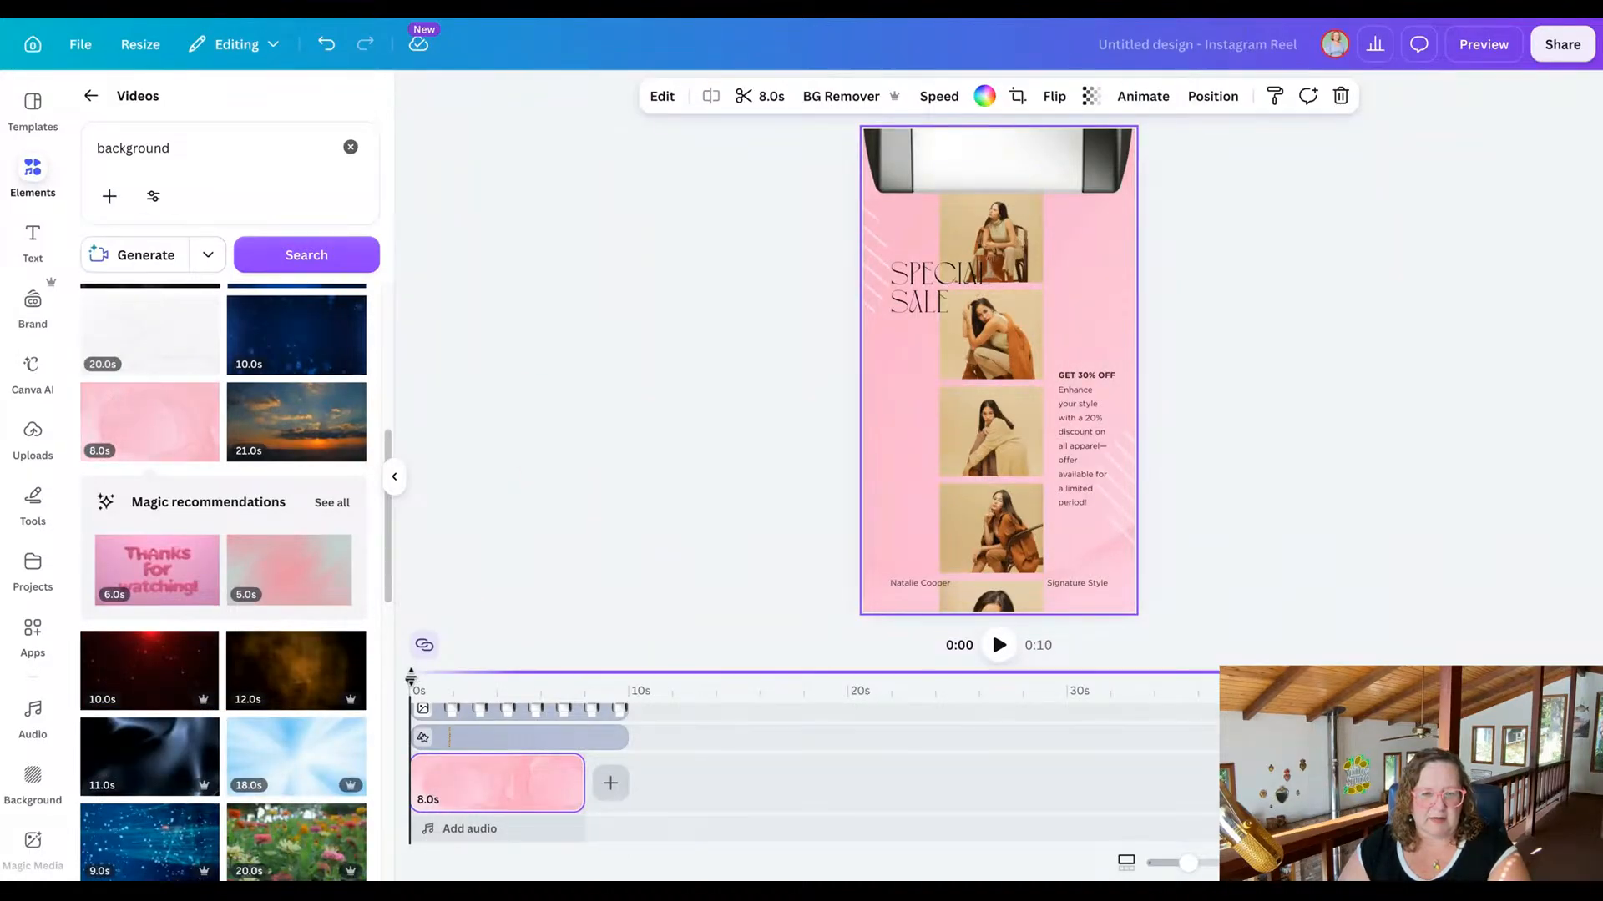
pyautogui.moveTo(410, 679)
pyautogui.mouseDown()
pyautogui.moveTo(614, 676)
pyautogui.moveTo(404, 677)
pyautogui.mouseUp()
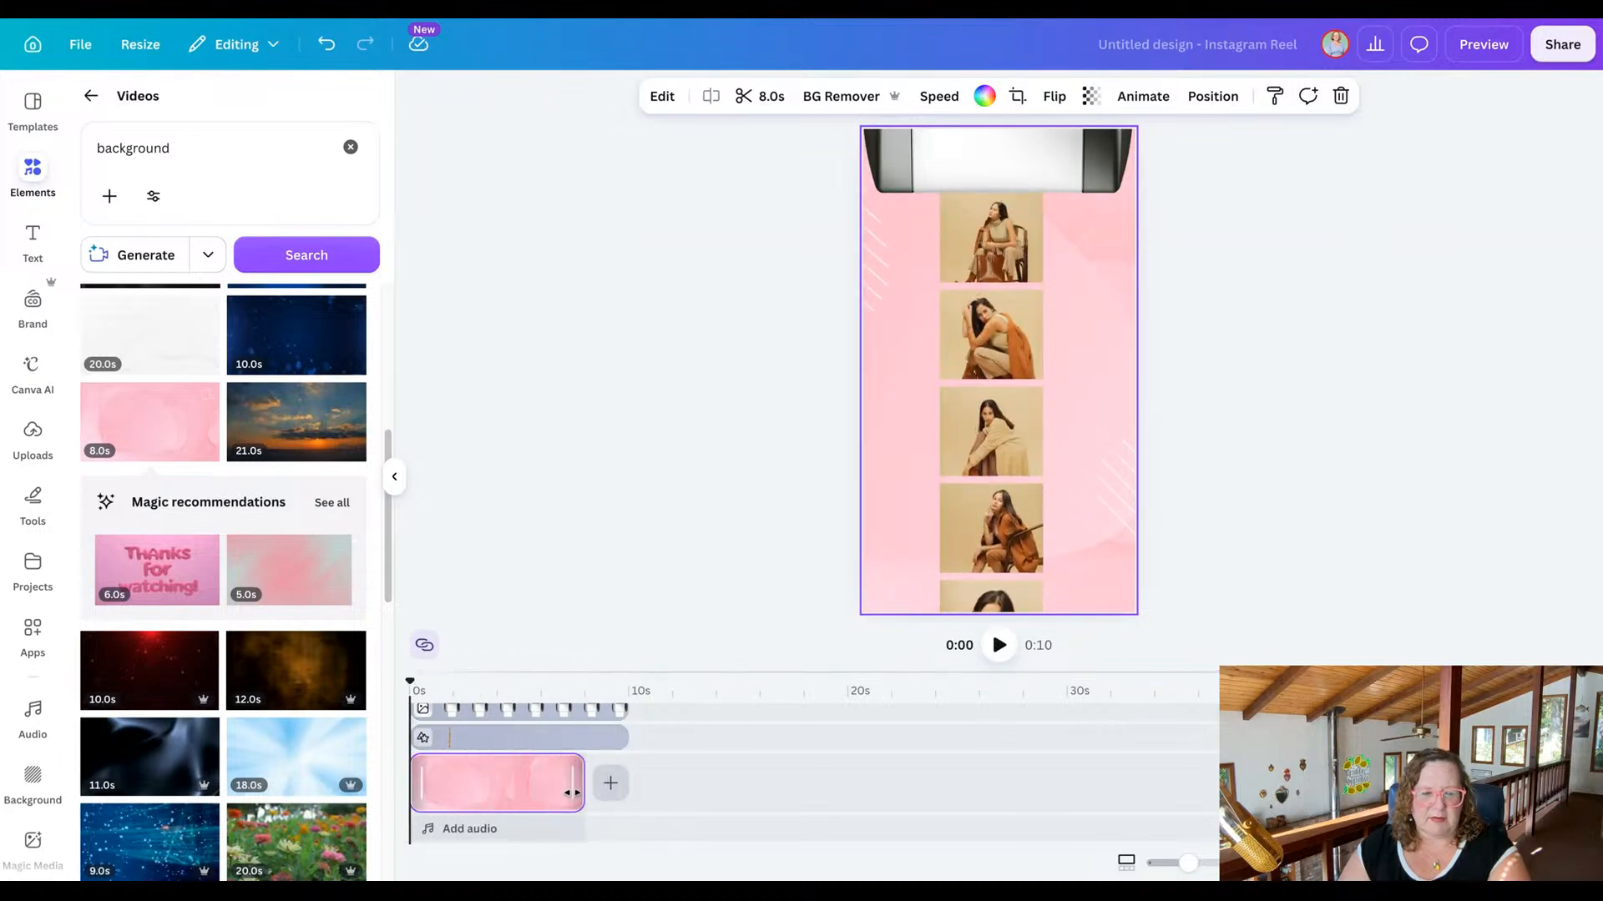
# Try to stretch the pink background clip to match the template elements' duration, and check its trim range.
pyautogui.moveTo(579, 791); pyautogui.dragTo(645, 784)
pyautogui.click(682, 795)
pyautogui.click(565, 788)
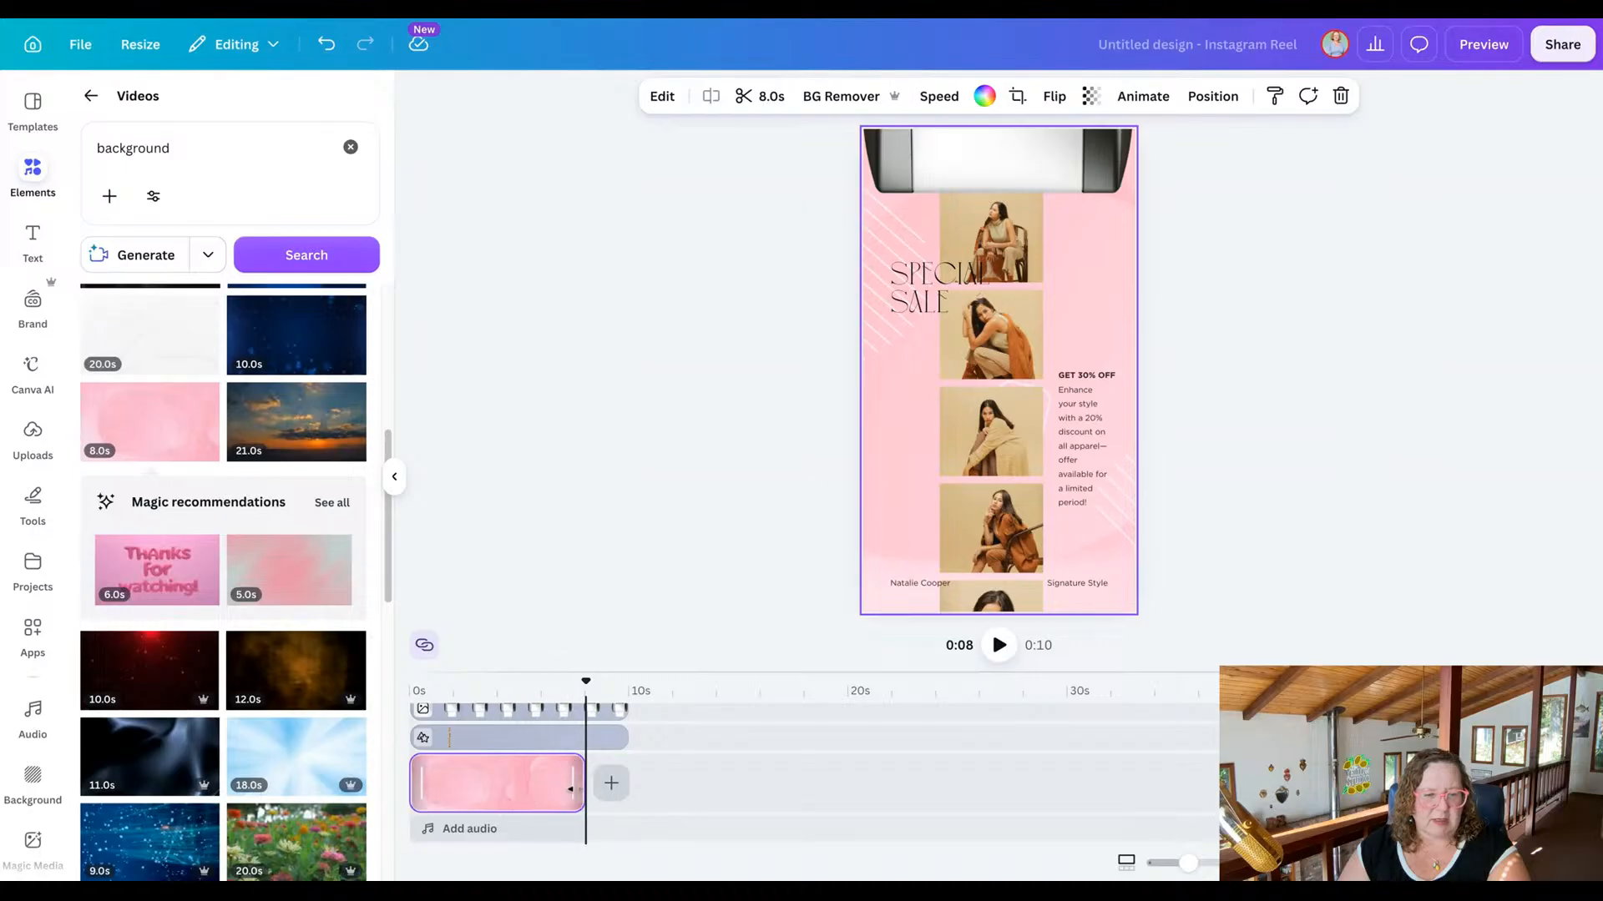
pyautogui.click(789, 101)
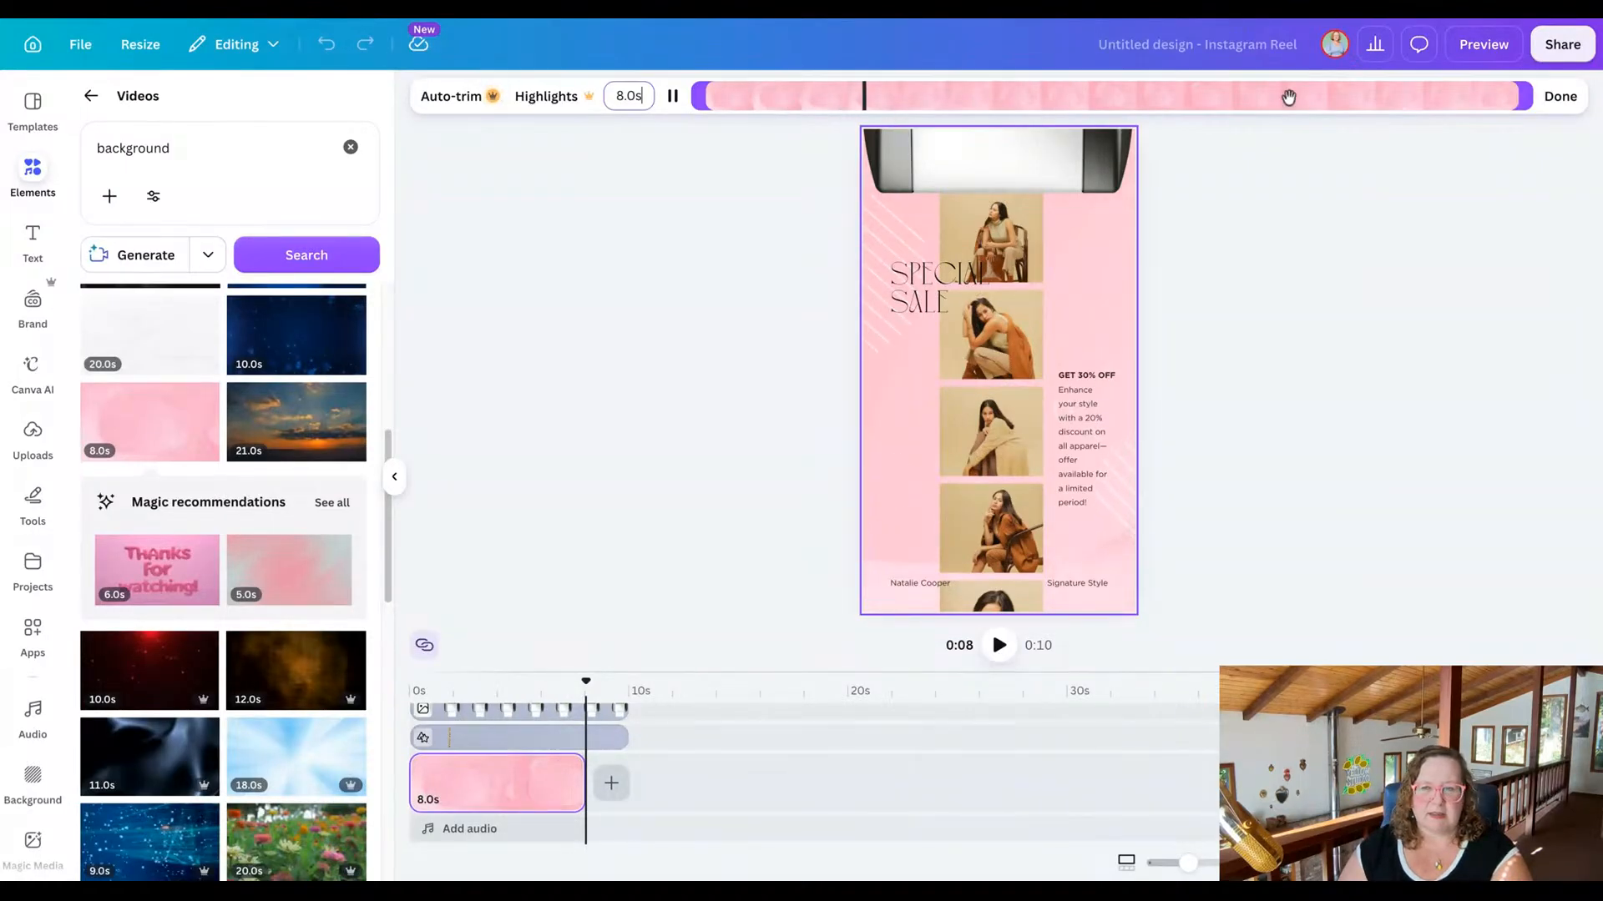
pyautogui.click(1557, 96)
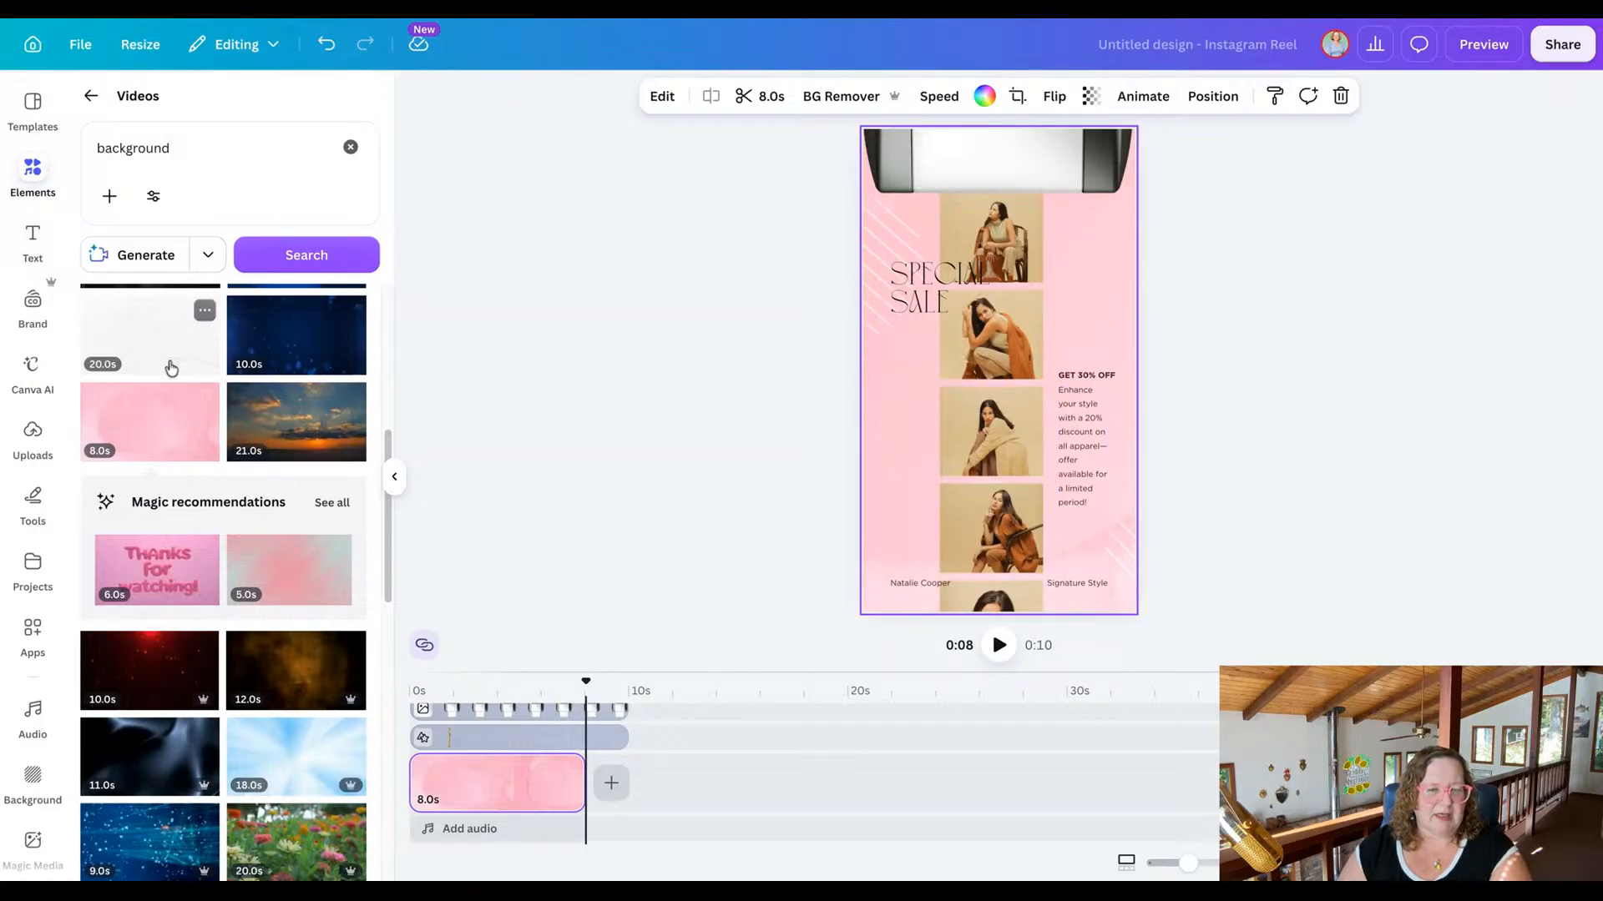
# Replace the background video with the 20-second garden flowers clip and extend it on the timeline to 10 seconds.
pyautogui.scroll(-3, 190, 455)
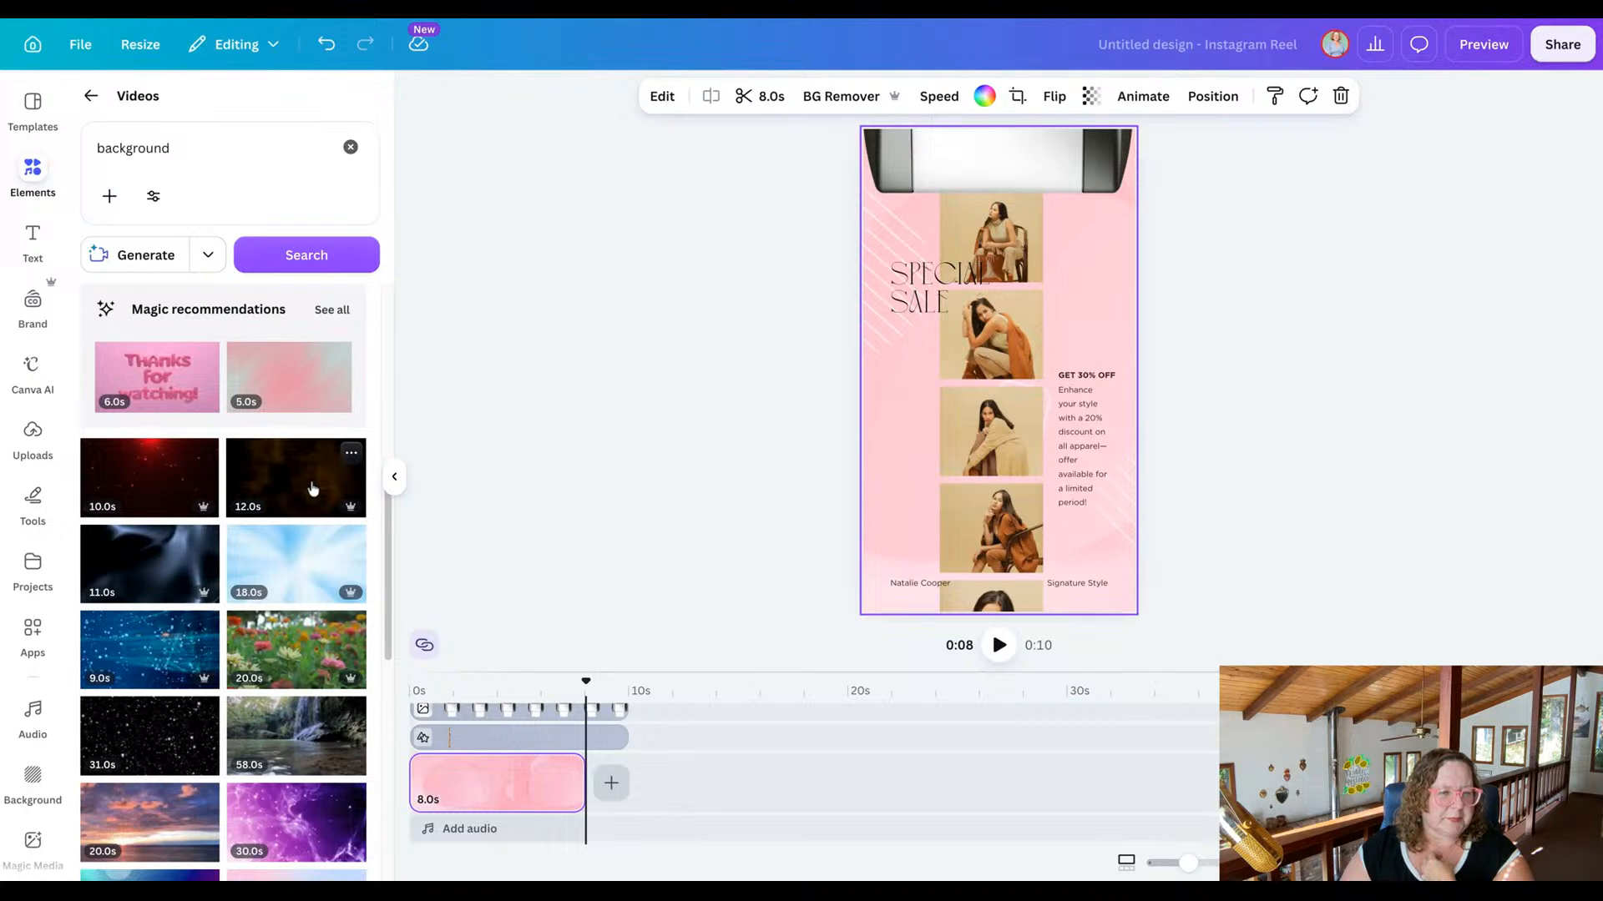
pyautogui.scroll(-2, 134, 492)
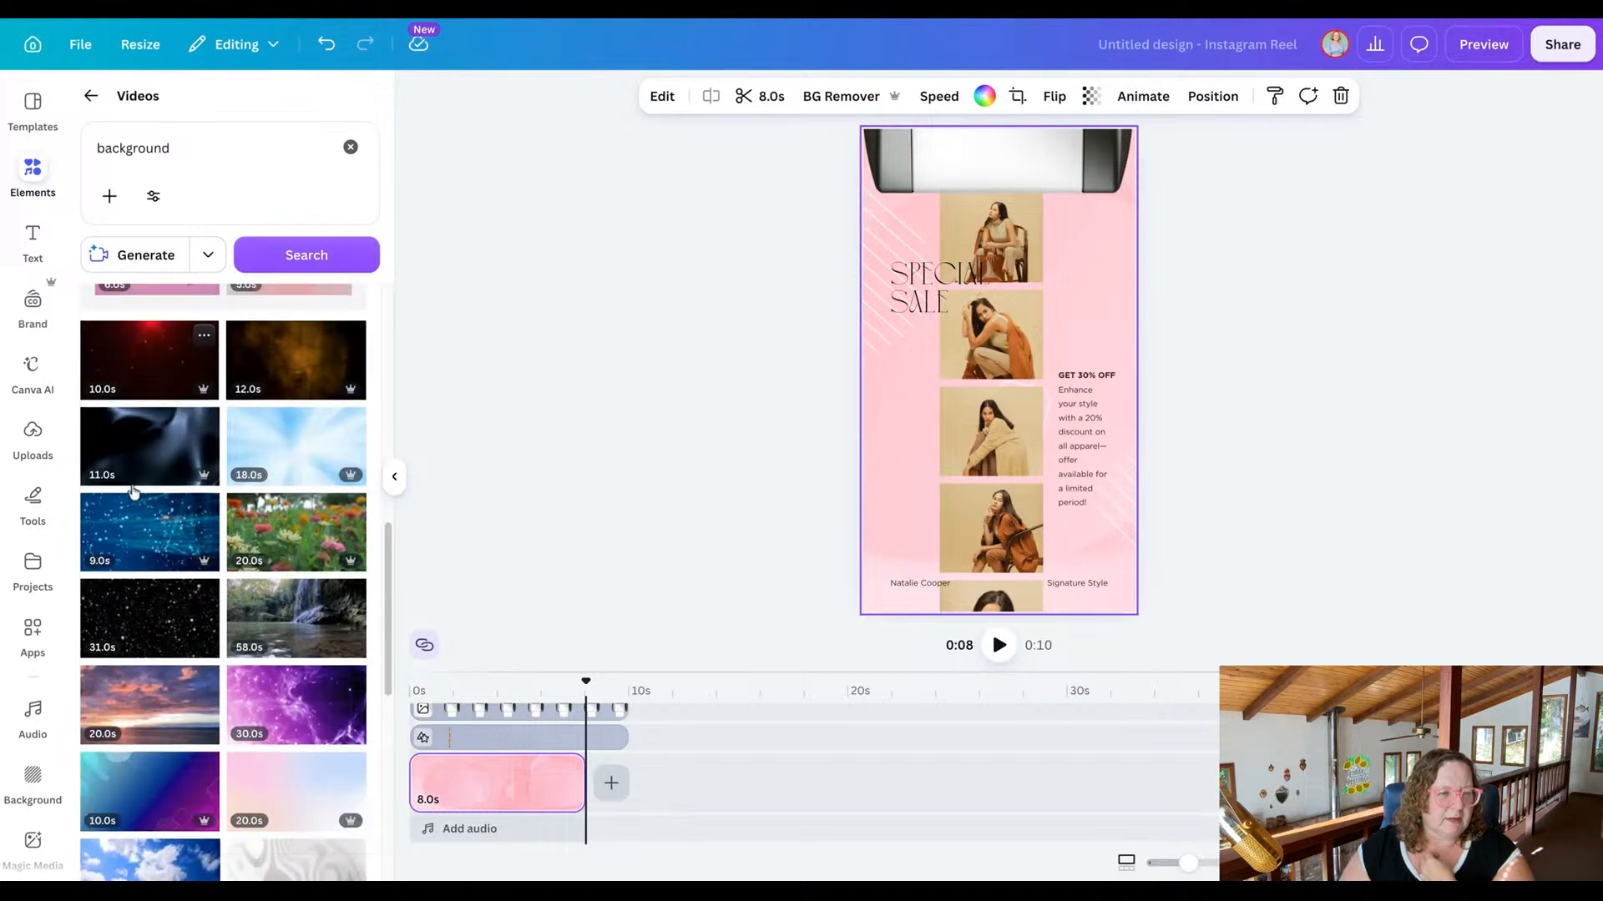
pyautogui.scroll(-2, 287, 451)
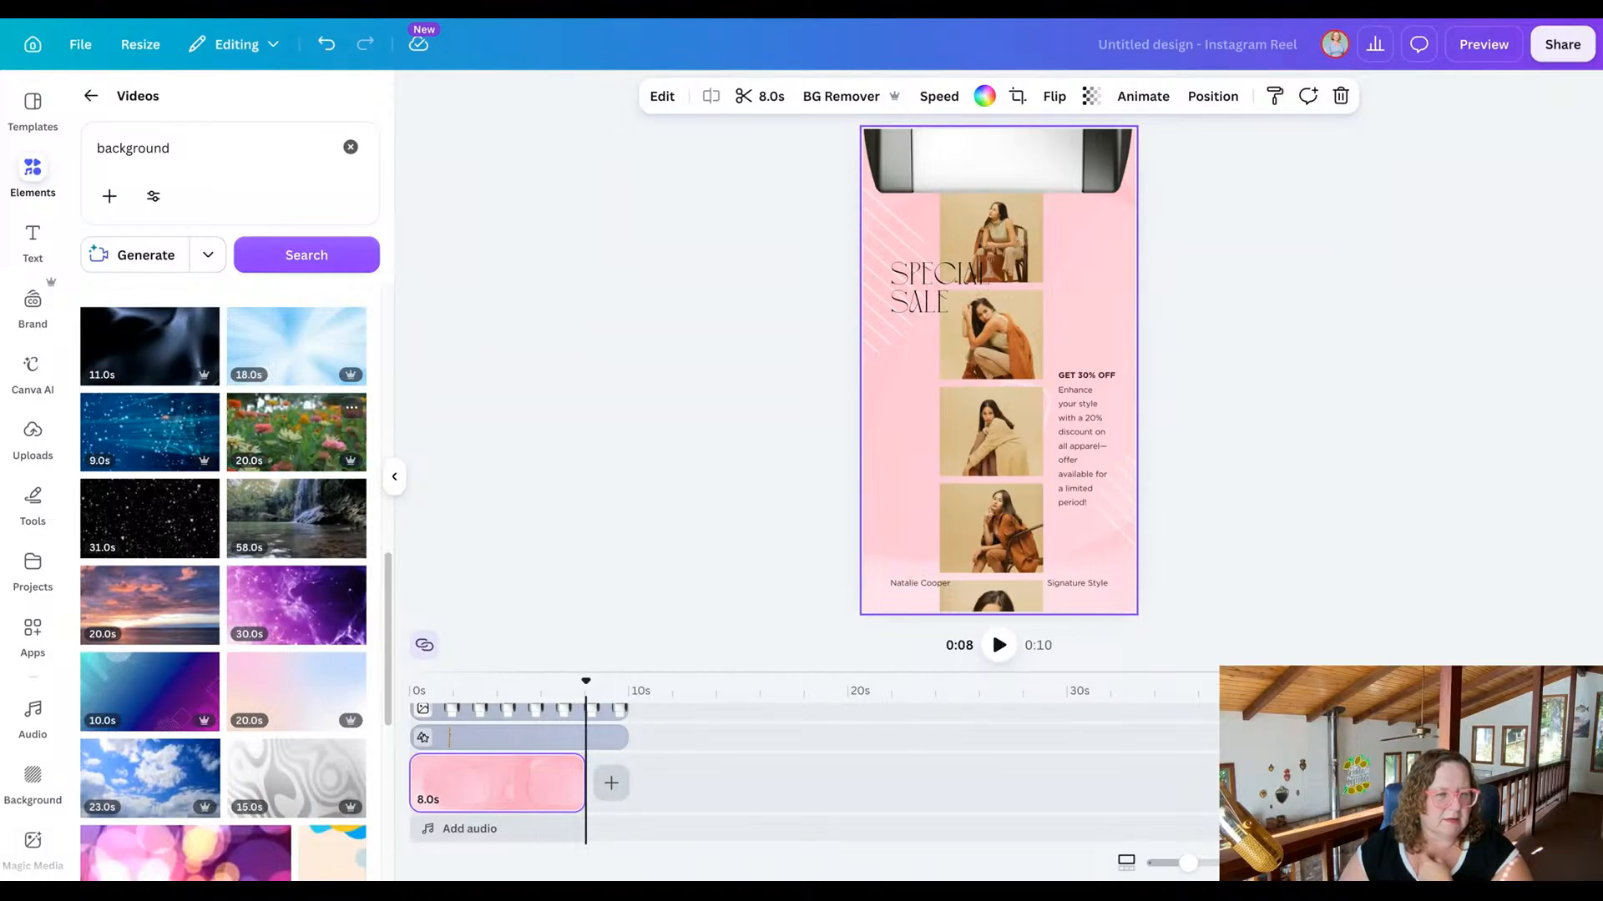
pyautogui.moveTo(297, 431); pyautogui.dragTo(918, 267)
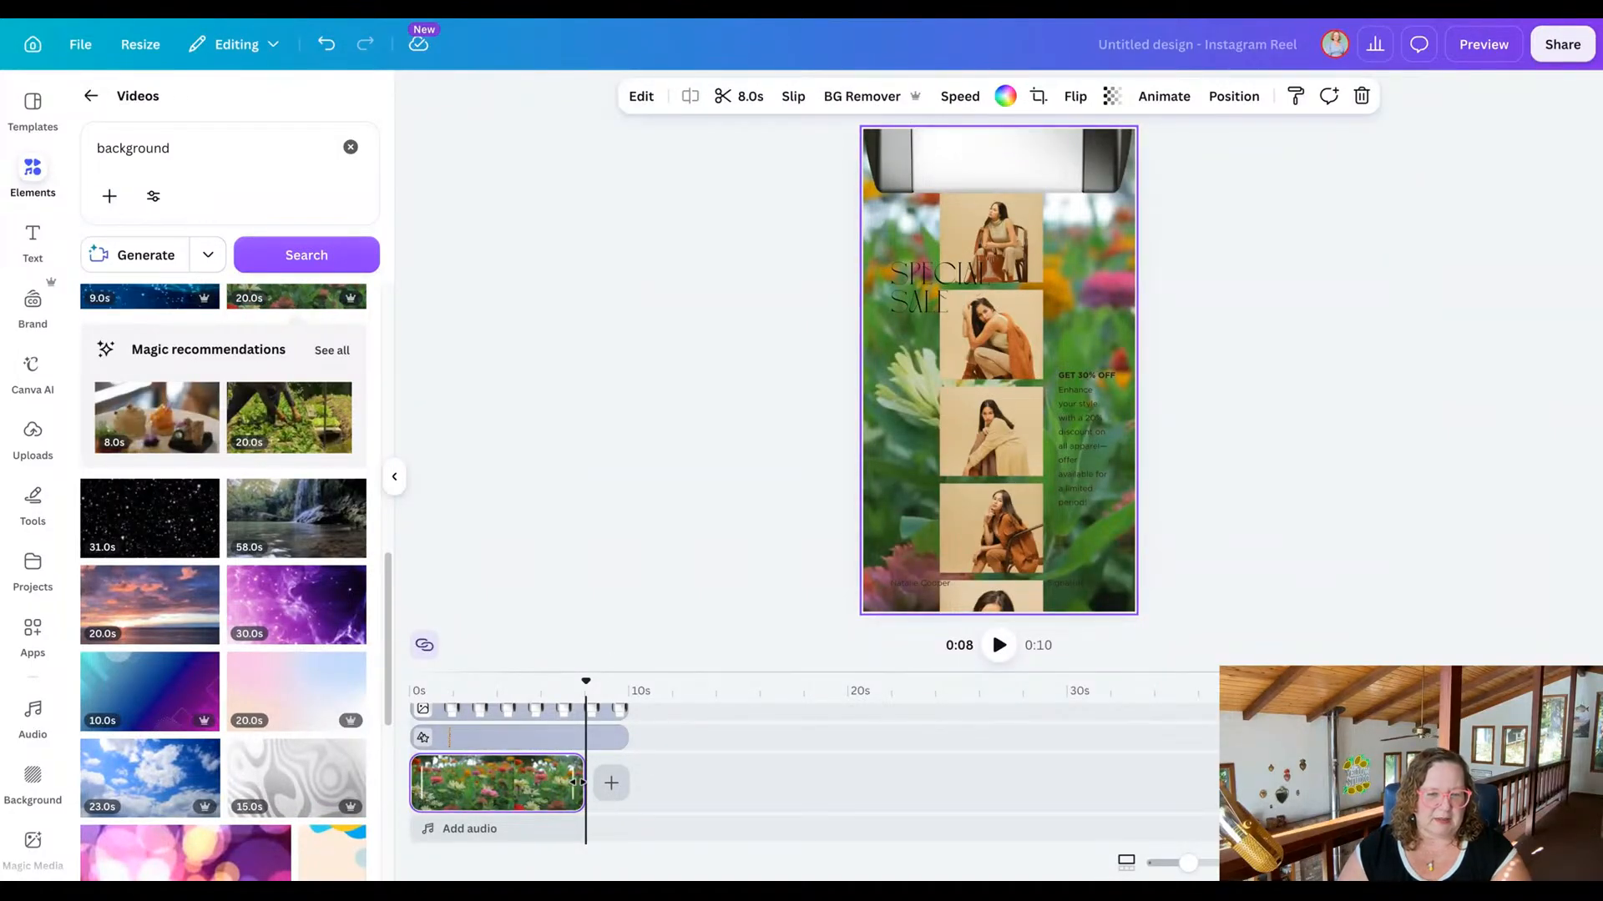
pyautogui.moveTo(584, 783); pyautogui.dragTo(631, 781)
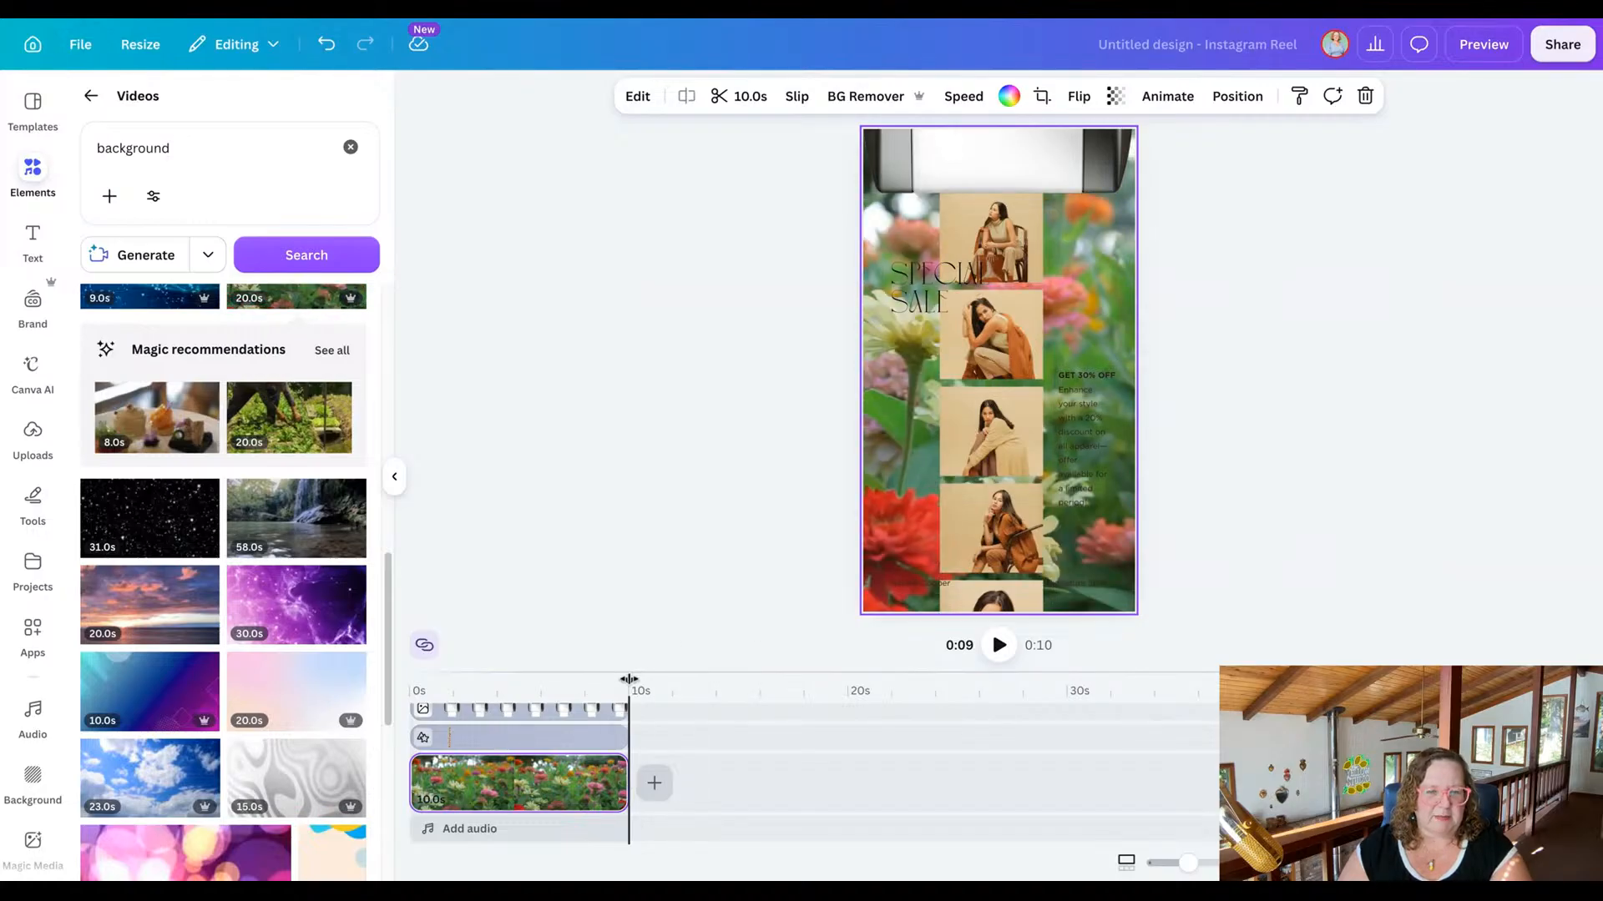
pyautogui.moveTo(631, 680); pyautogui.dragTo(398, 684)
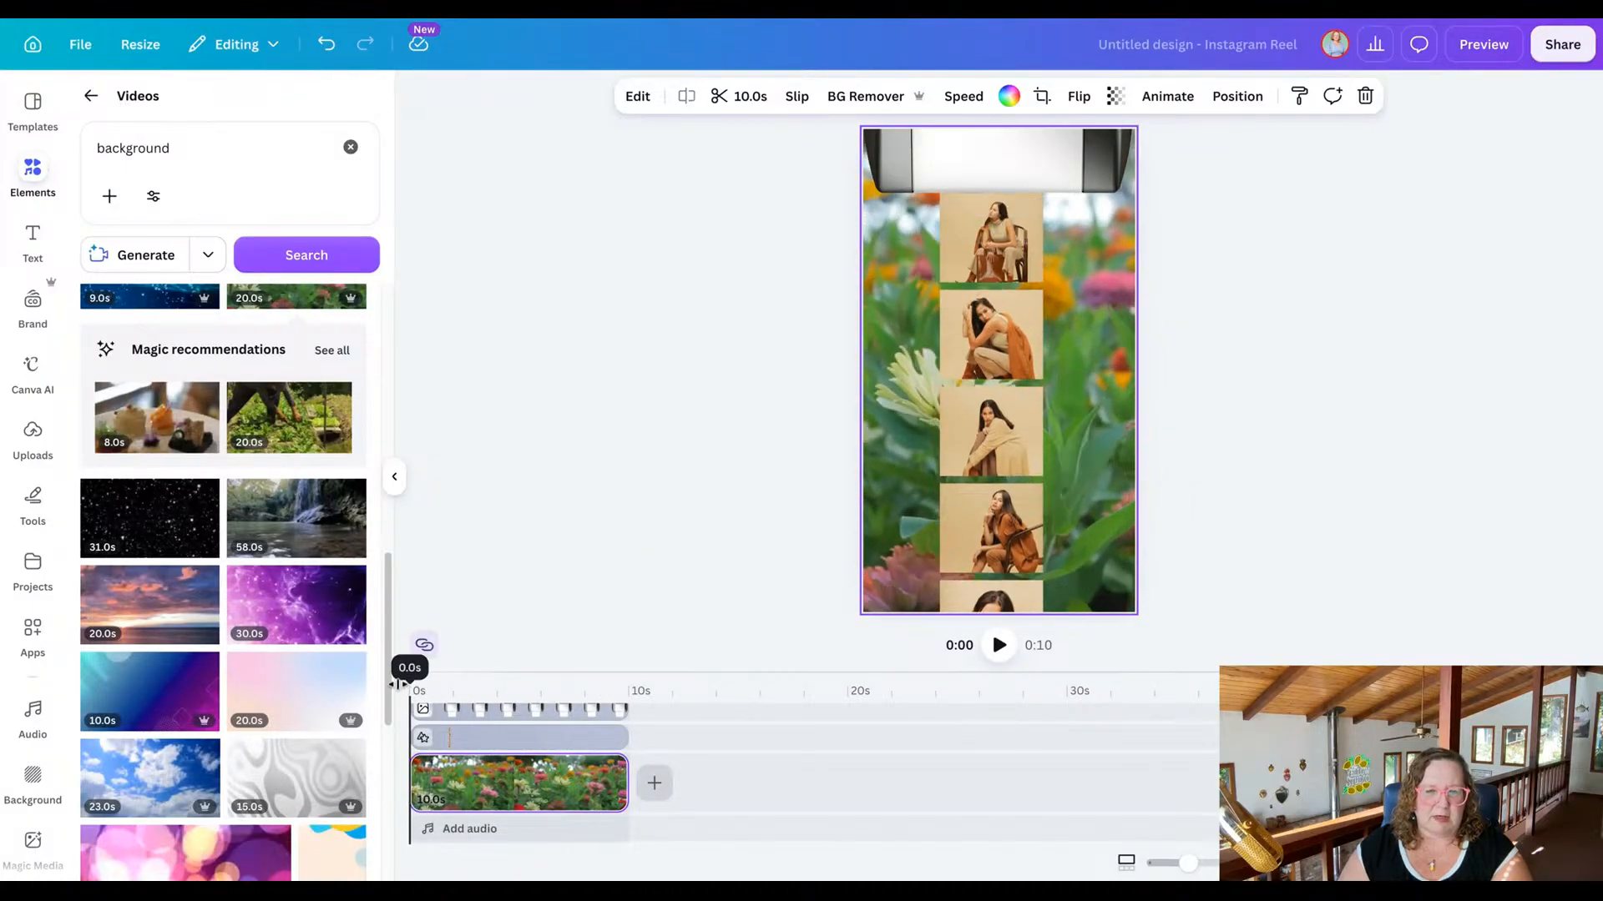
# Select the grouped strip of portrait photos over the flower background.
pyautogui.click(1012, 462)
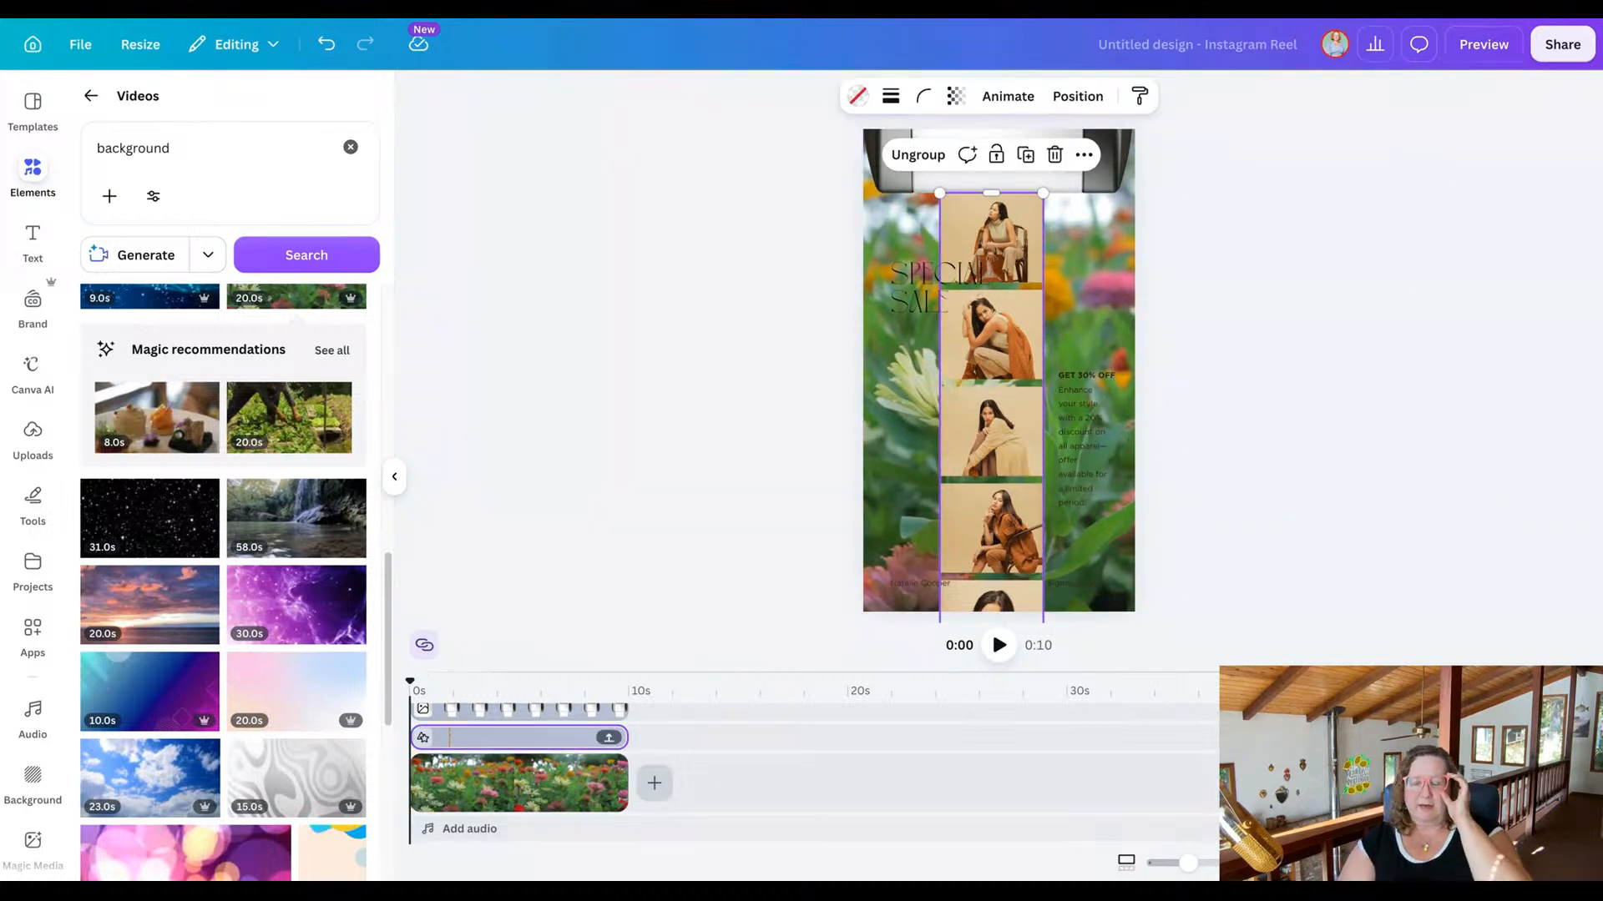
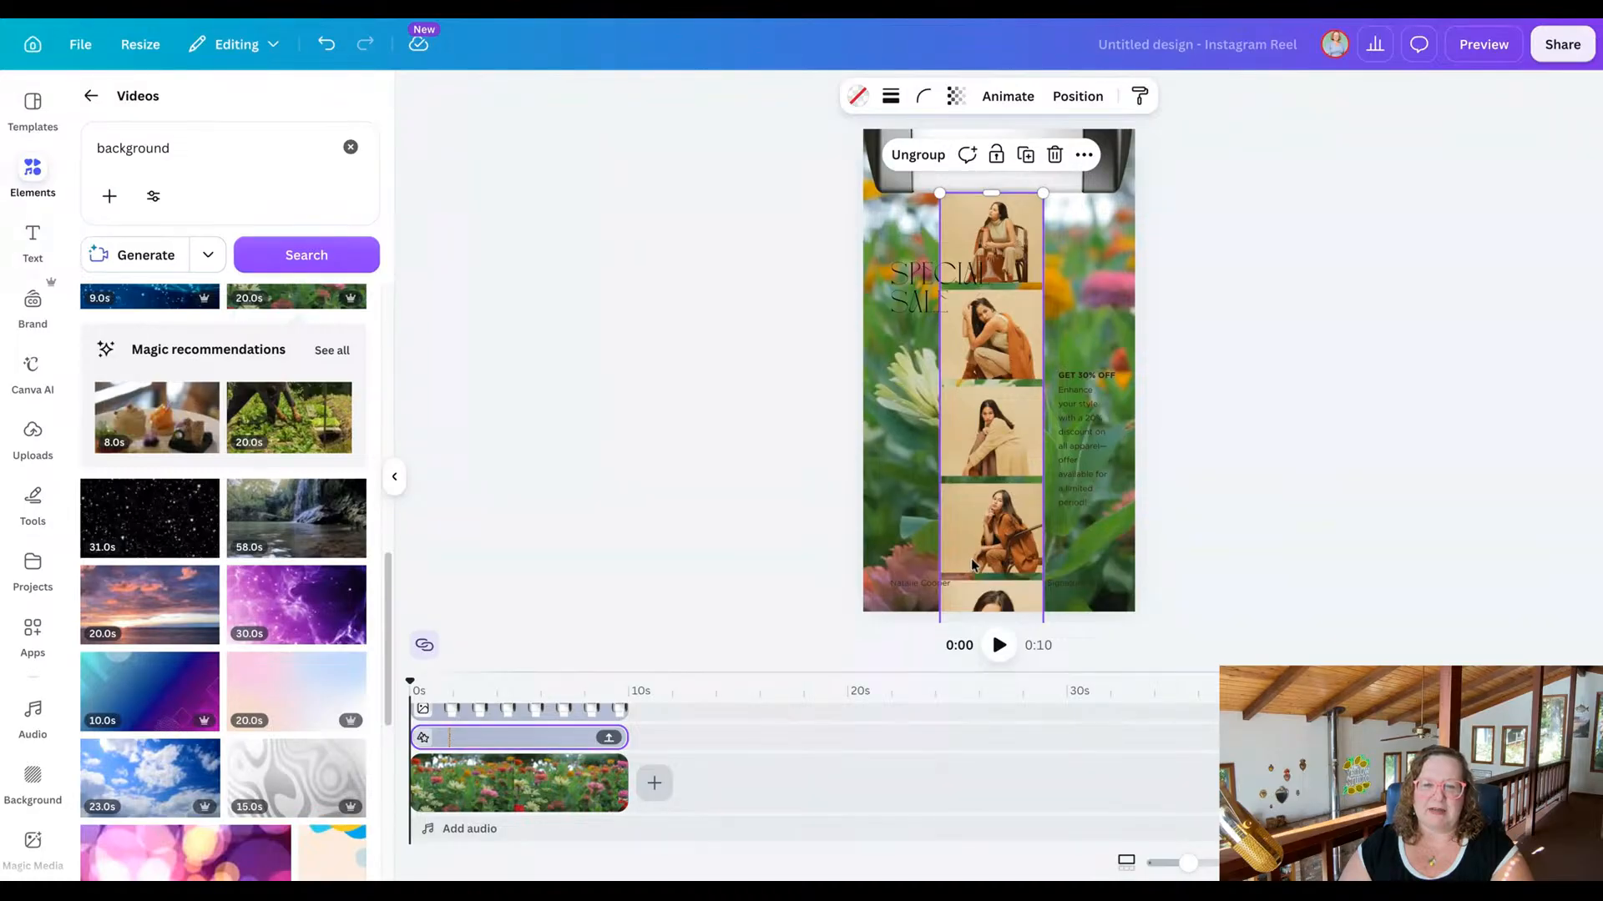
# Select the topmost photo in the strip and open the images of the AI Art folder from the uploaded folders.
pyautogui.click(986, 232)
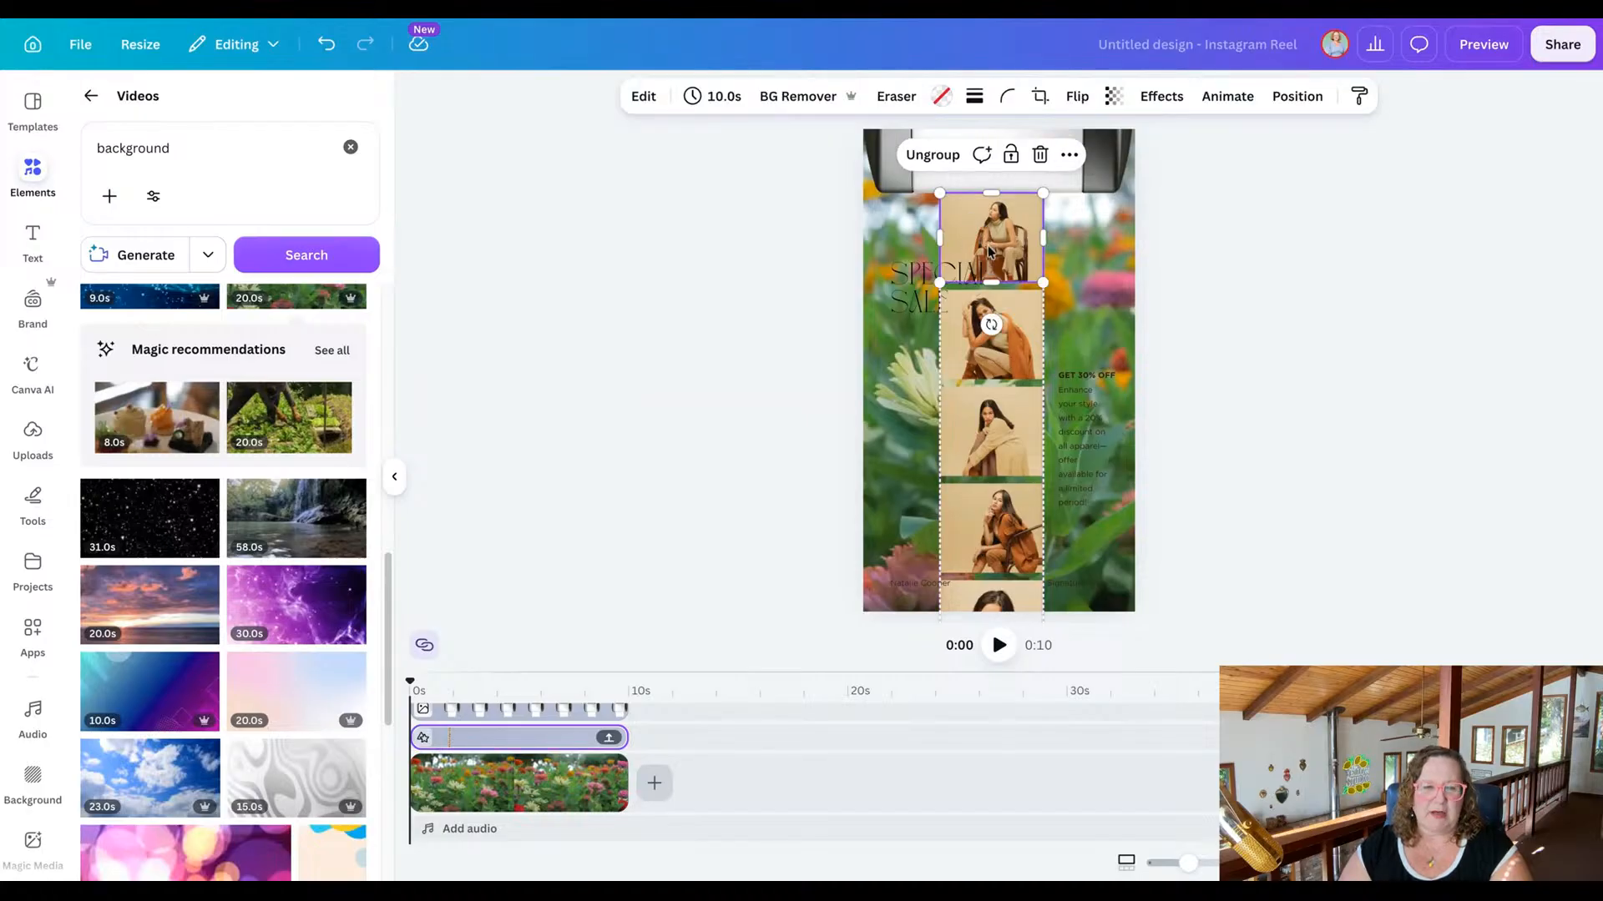
pyautogui.click(91, 100)
pyautogui.click(25, 428)
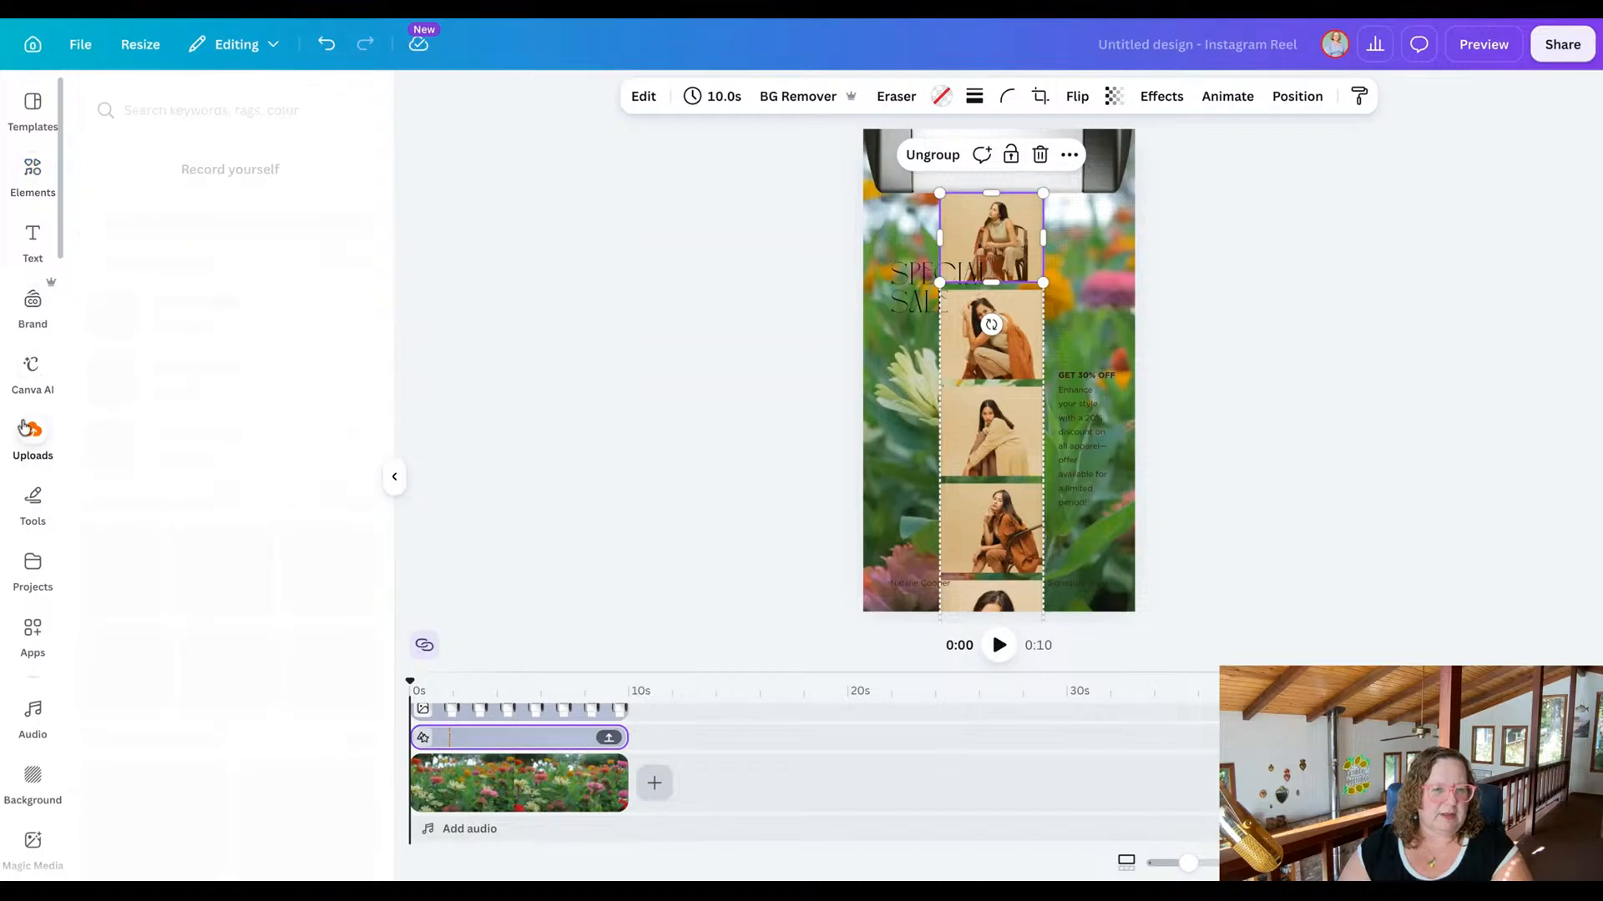
pyautogui.click(268, 266)
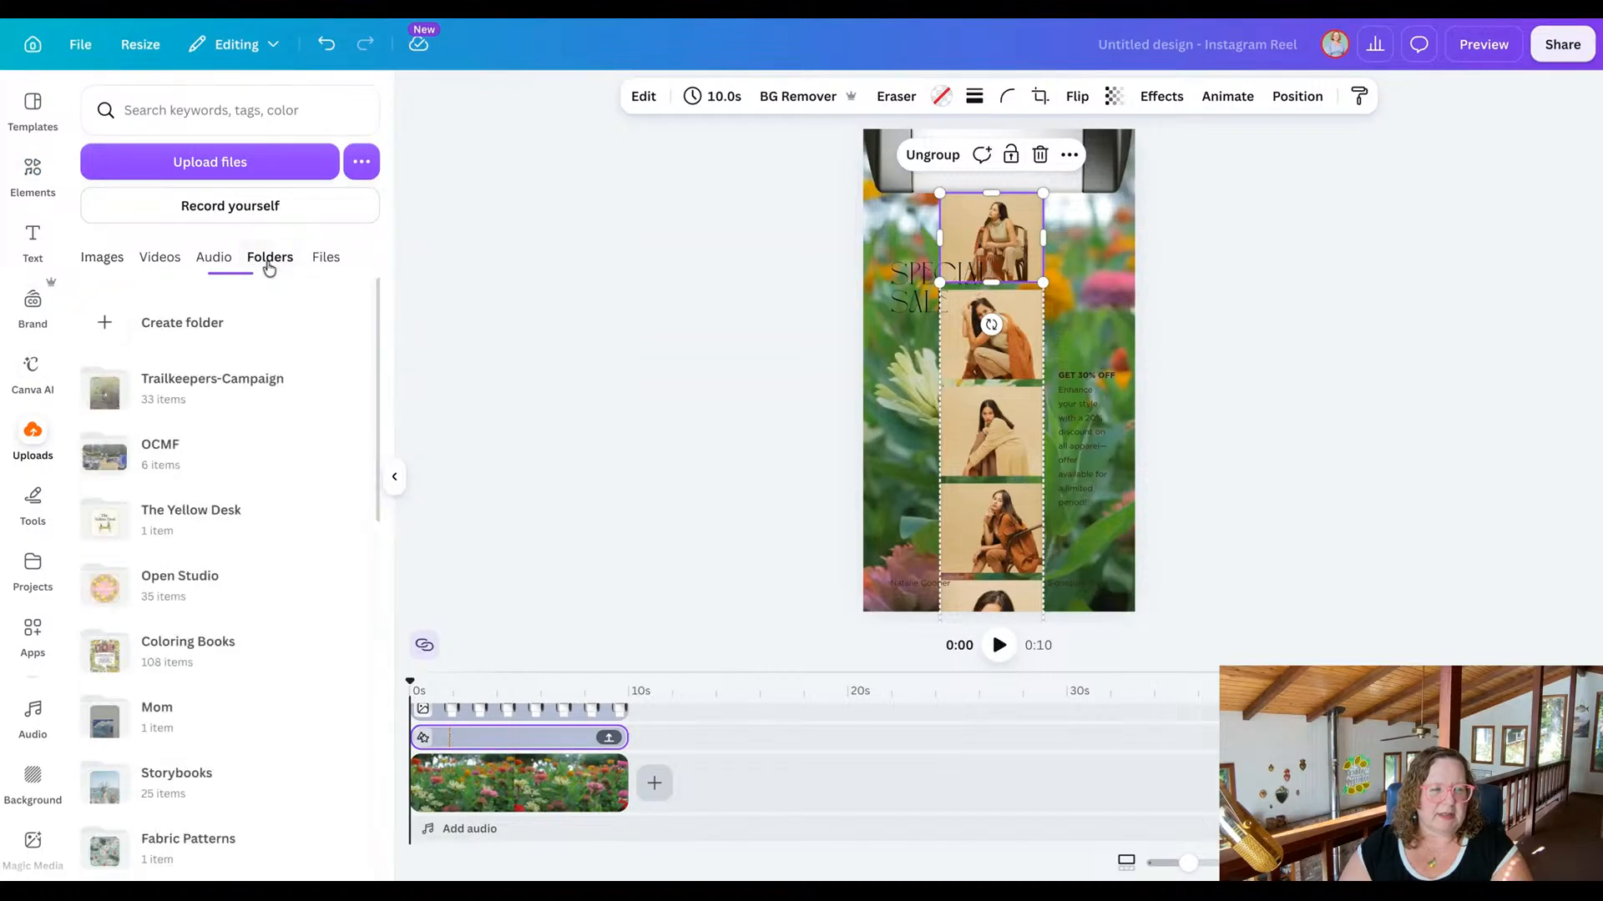
pyautogui.scroll(-5, 304, 589)
pyautogui.scroll(-1, 304, 592)
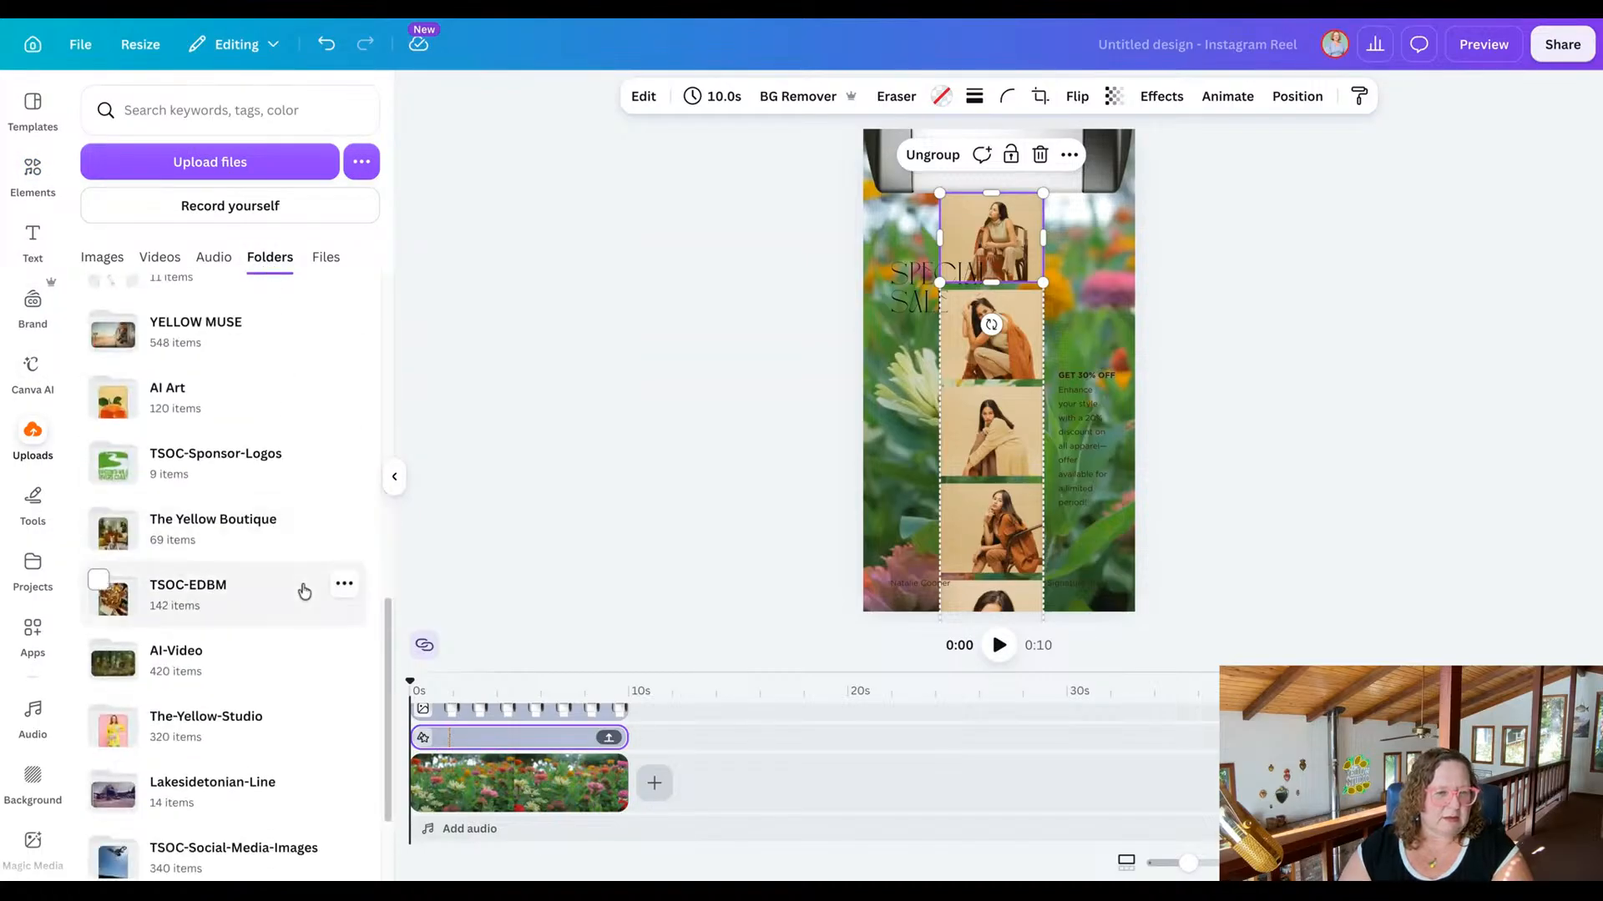
pyautogui.click(275, 432)
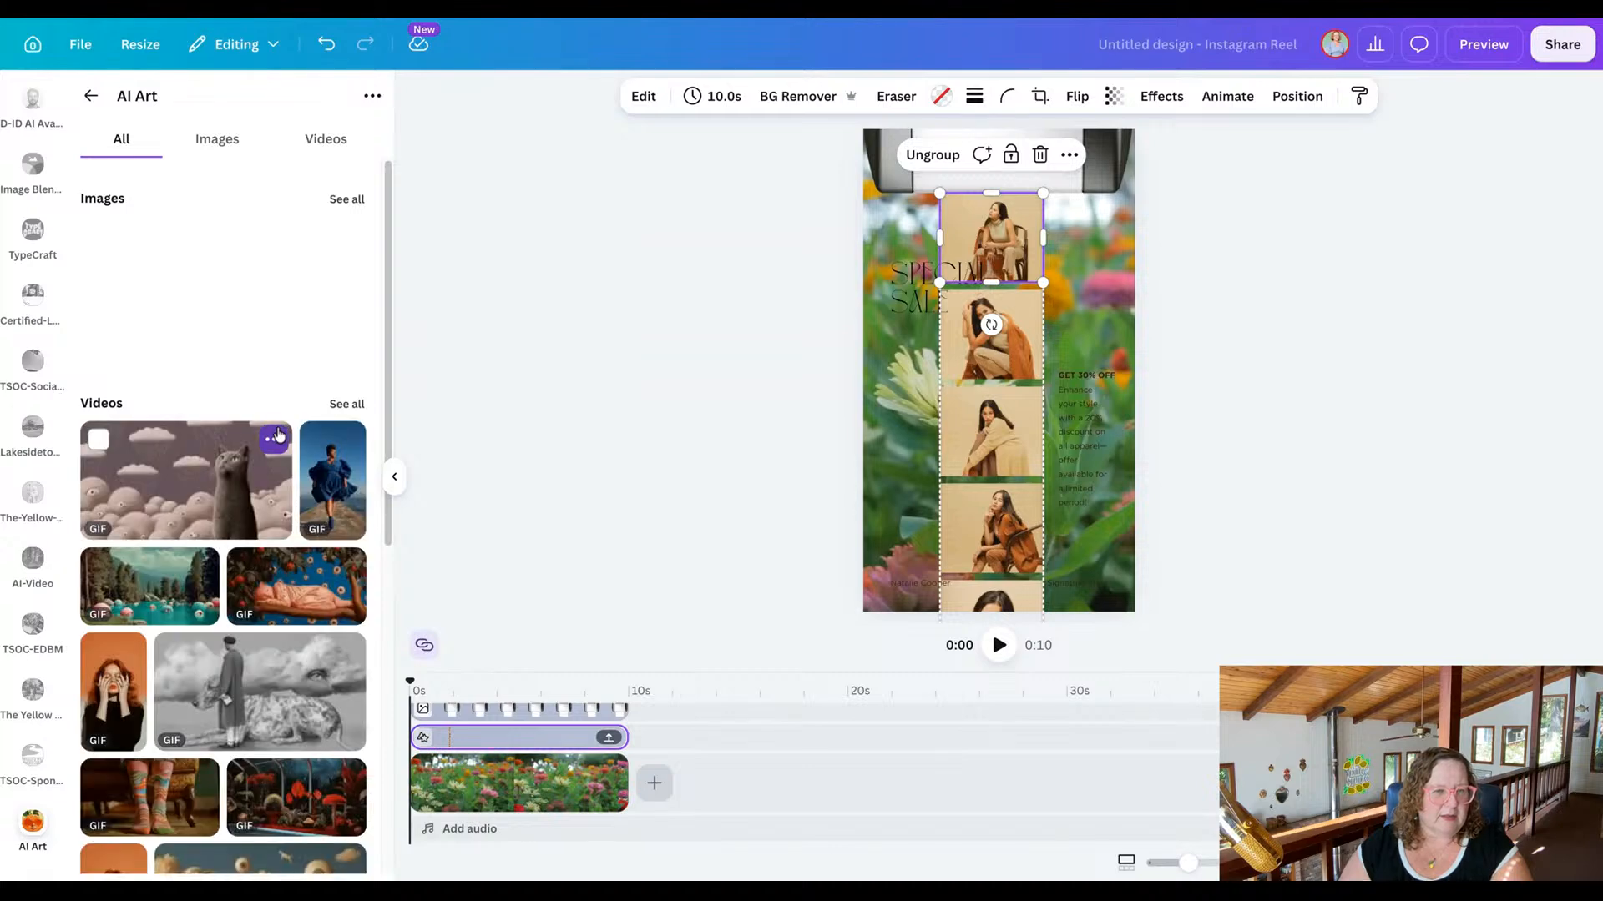
pyautogui.click(217, 139)
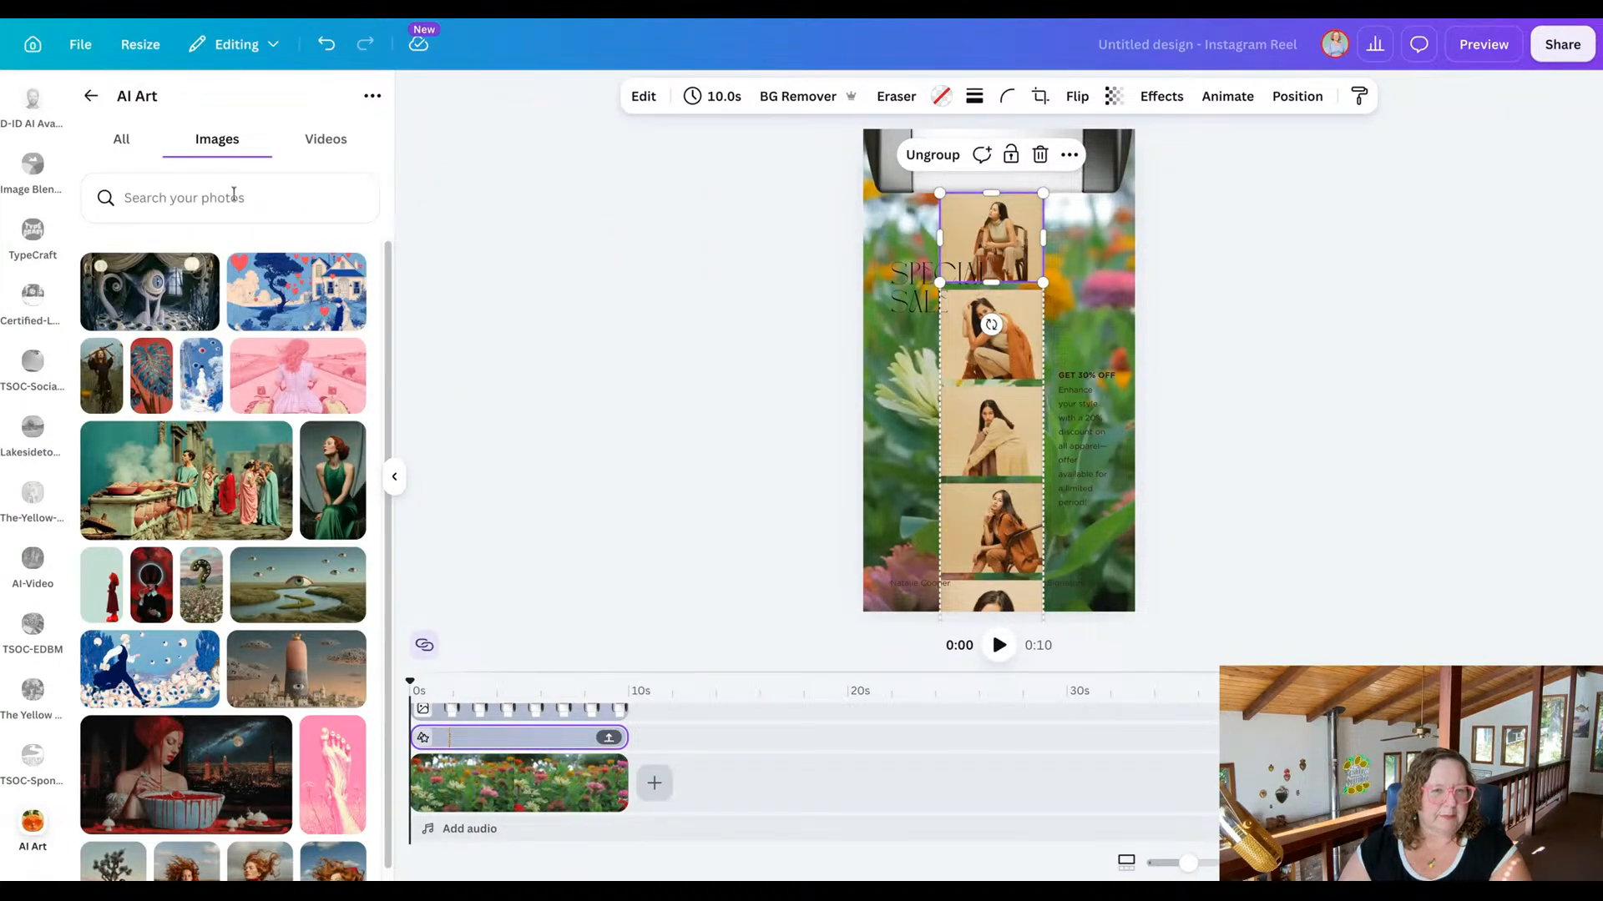
# Replace the strip's first photo with the blue illustration of a tree, hearts and a house.
pyautogui.moveTo(290, 320); pyautogui.dragTo(281, 311)
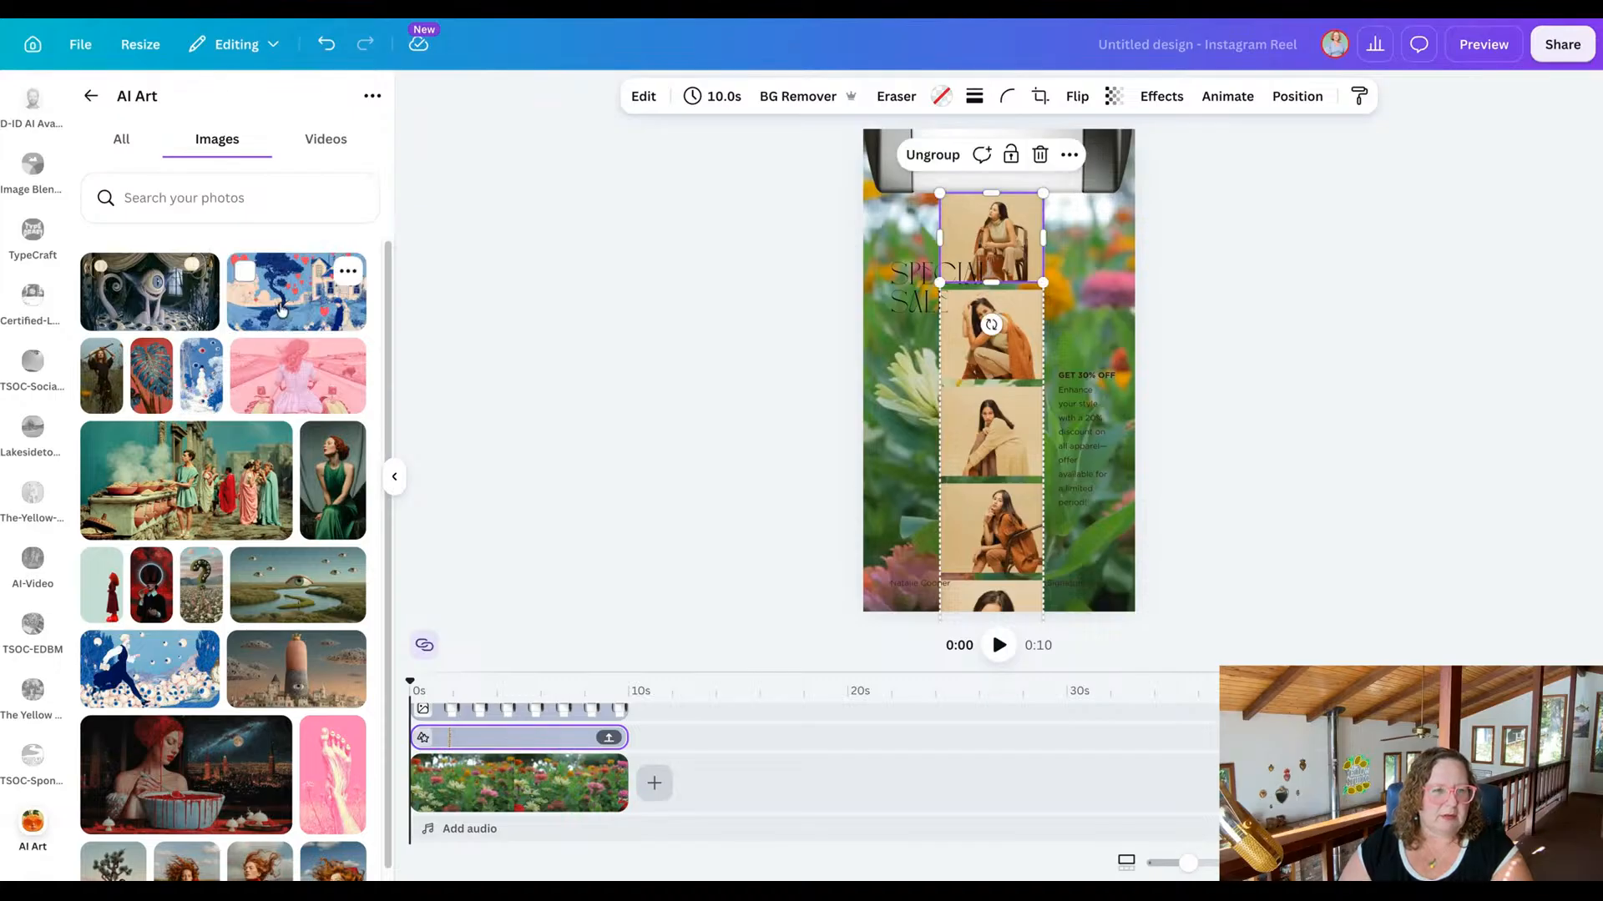
pyautogui.scroll(-3, 236, 407)
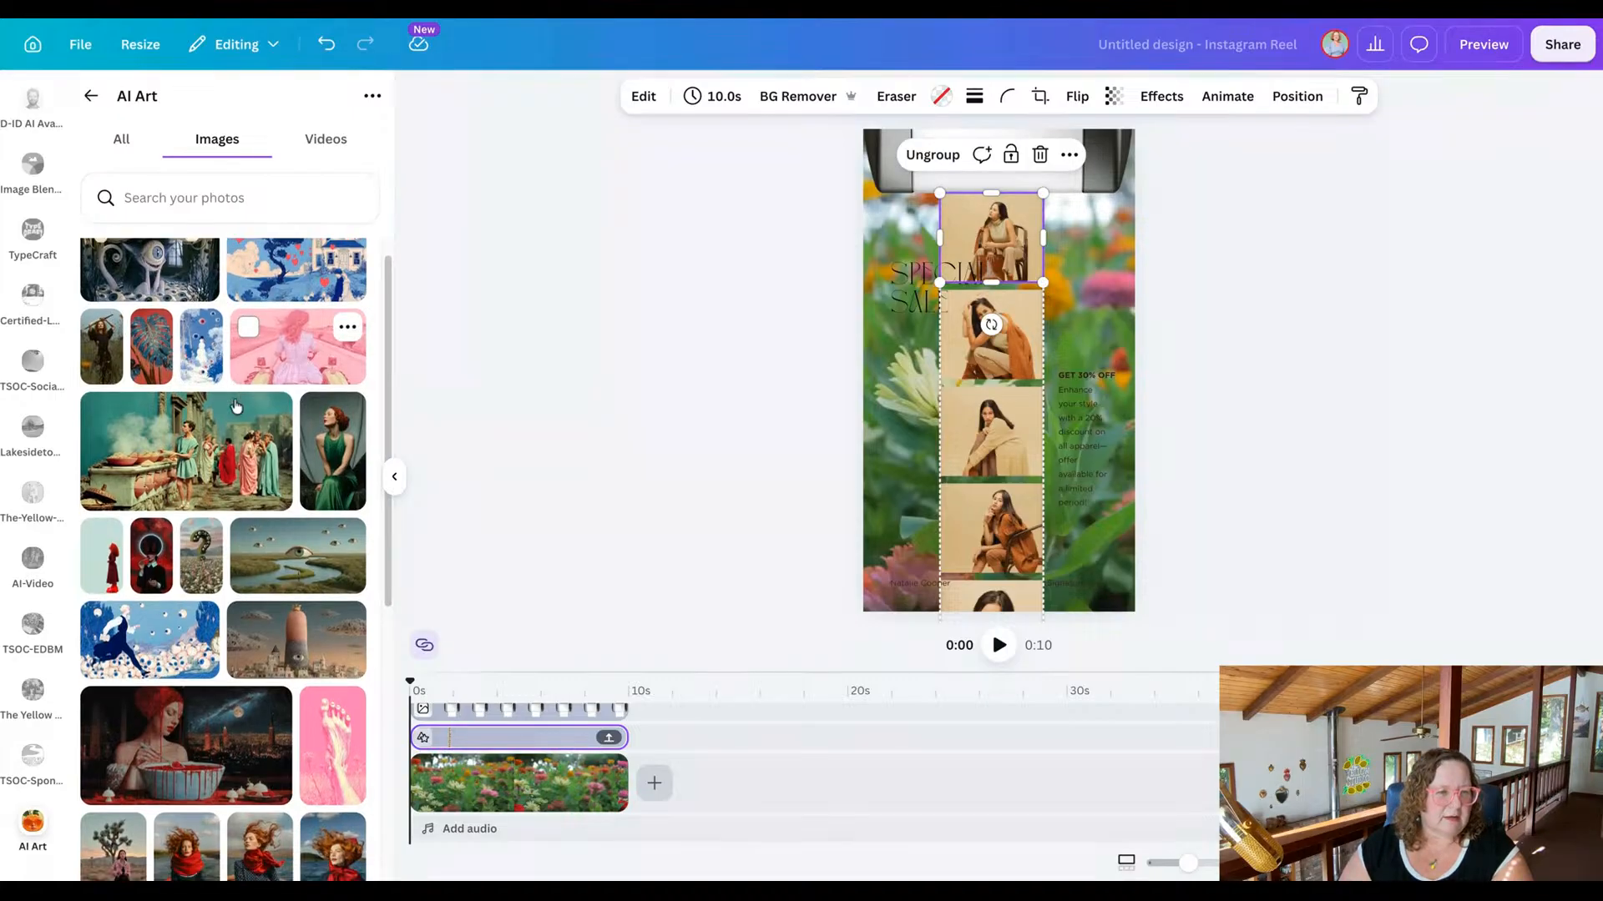
pyautogui.scroll(3, 288, 282)
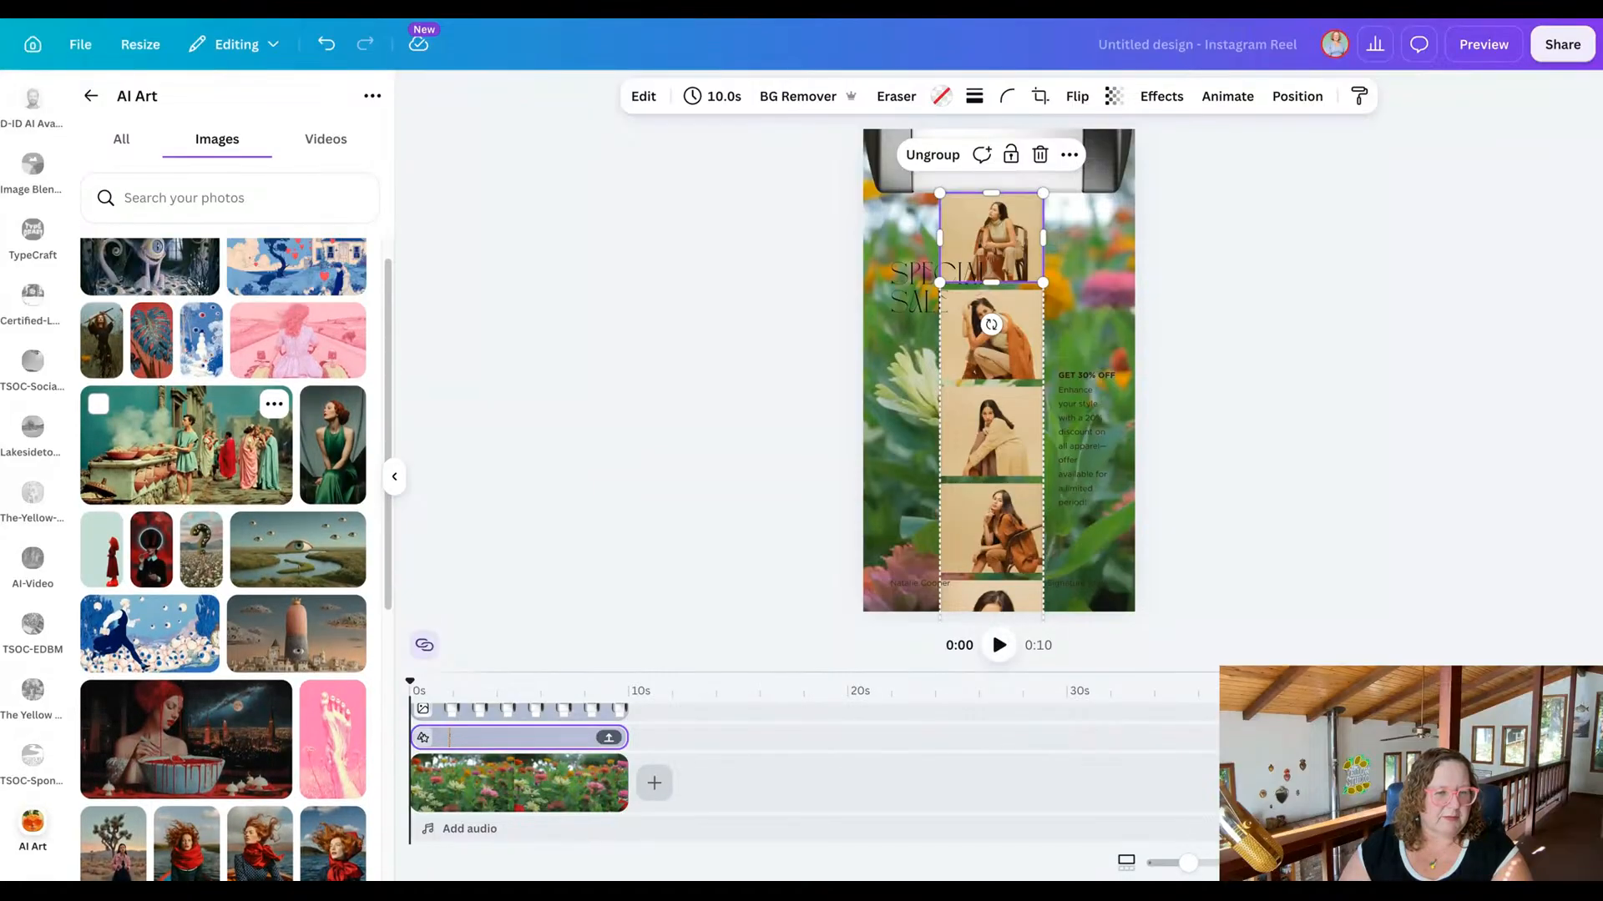
pyautogui.click(311, 294)
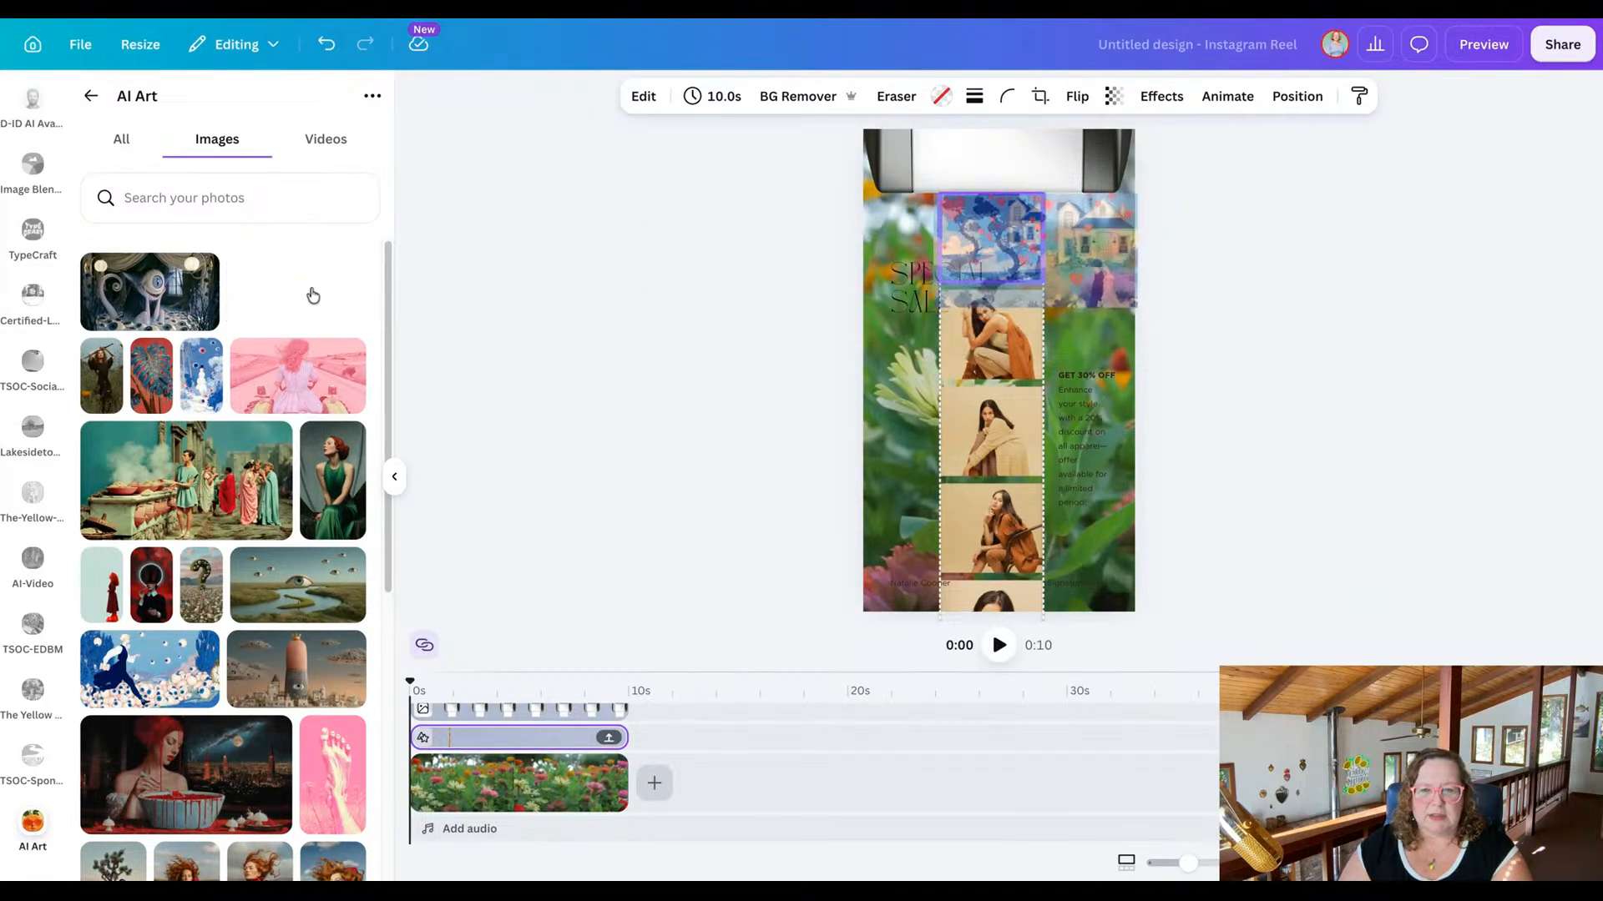
# Replace the strip's second photo with the blue-and-white illustration of a striding figure among flowers.
pyautogui.click(1008, 348)
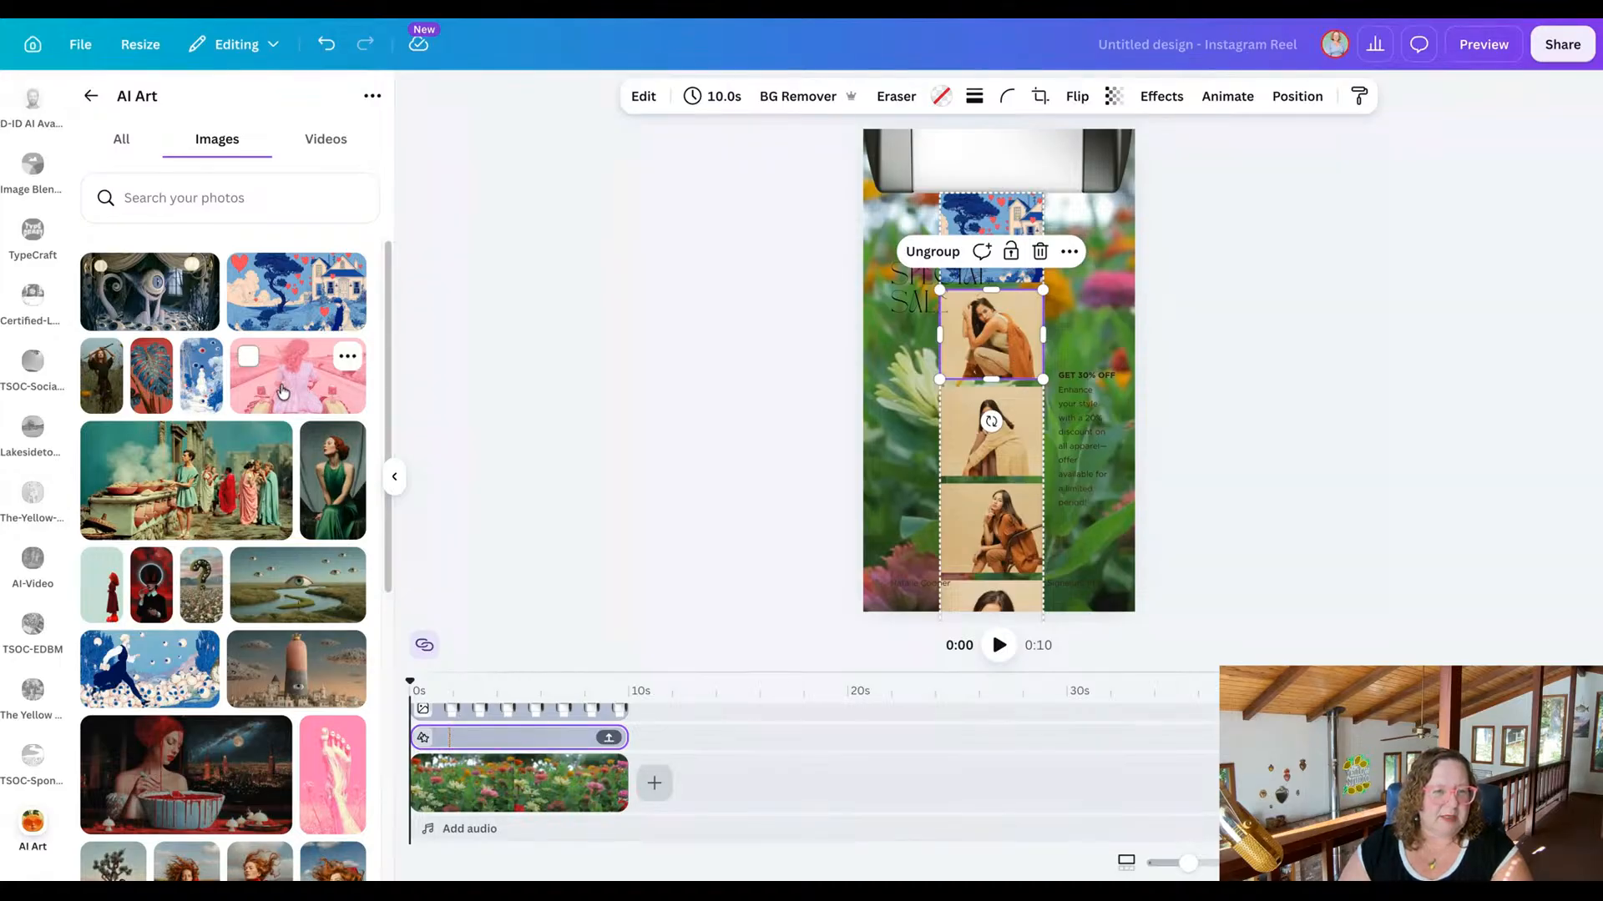
pyautogui.scroll(-4, 247, 420)
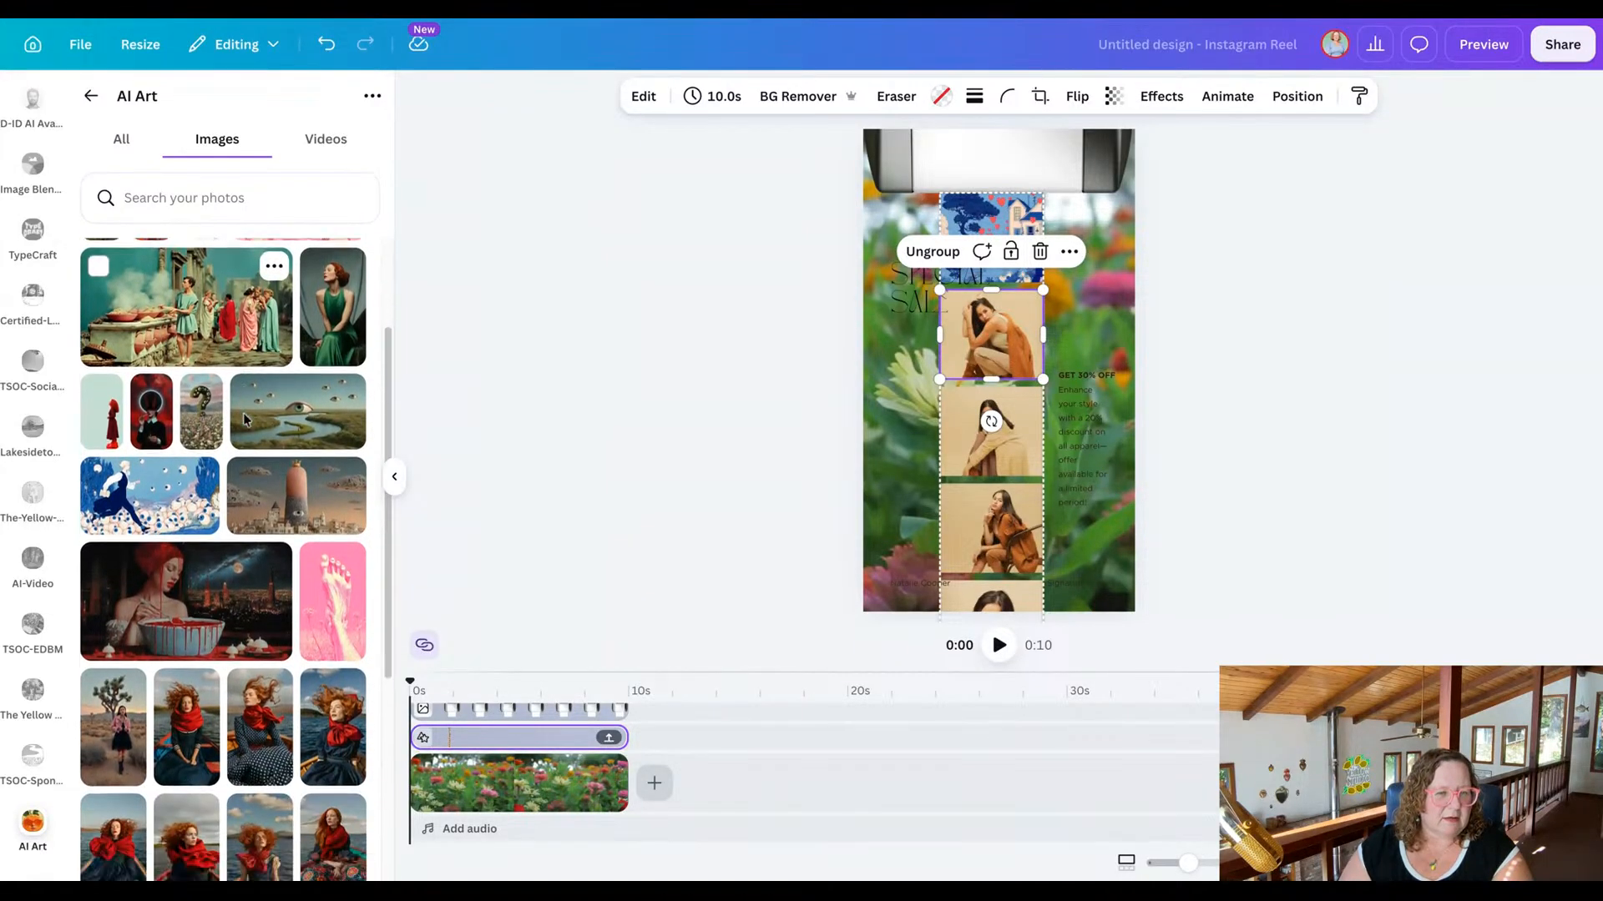
pyautogui.scroll(-1, 246, 420)
pyautogui.moveTo(162, 406); pyautogui.dragTo(985, 338)
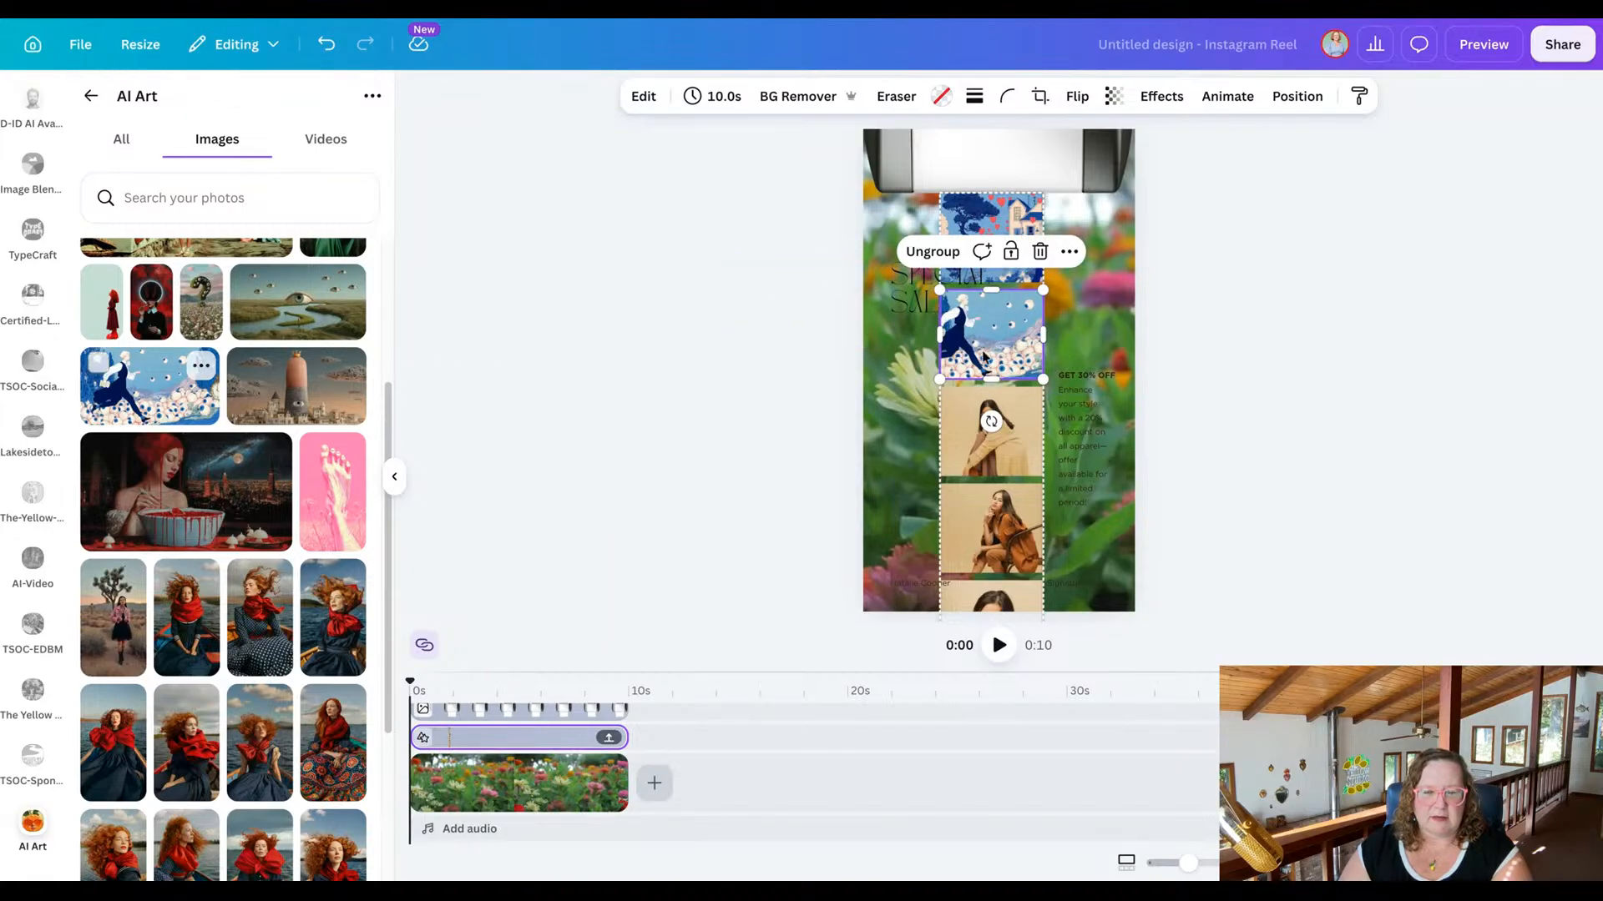
# Replace the strip's third photo with a portrait of the red-haired woman in a red scarf by the water.
pyautogui.click(974, 465)
pyautogui.scroll(-3, 258, 473)
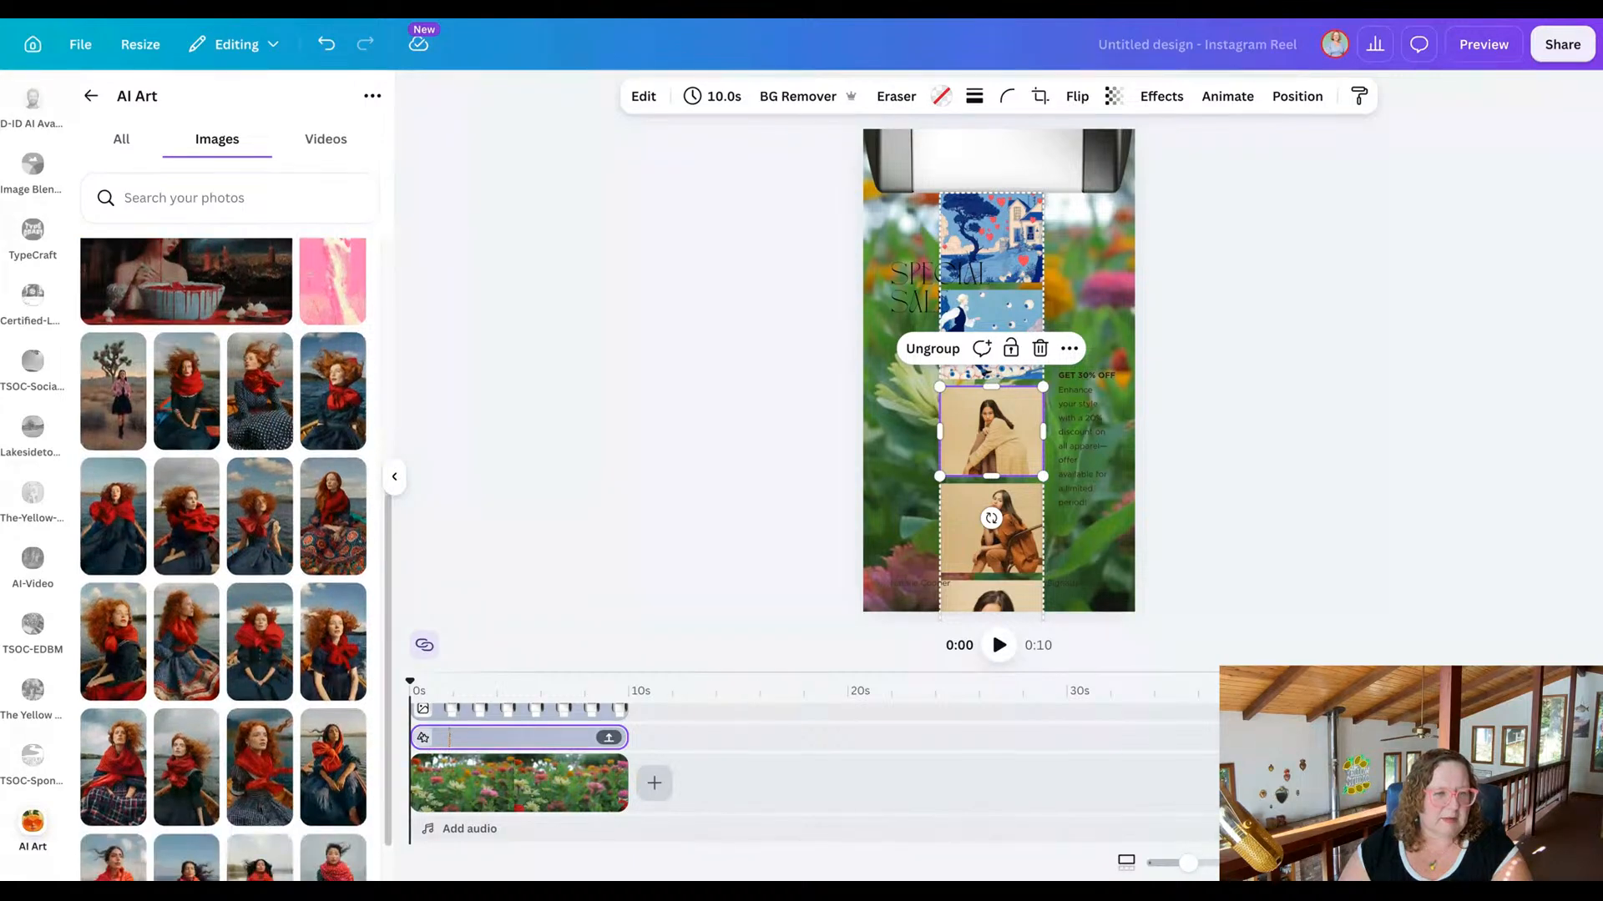
pyautogui.moveTo(319, 416); pyautogui.dragTo(994, 429)
# Replace the strip's fourth photo with the red-haired woman in a blue dress on pink, and reposition the crop to show her face.
pyautogui.click(966, 538)
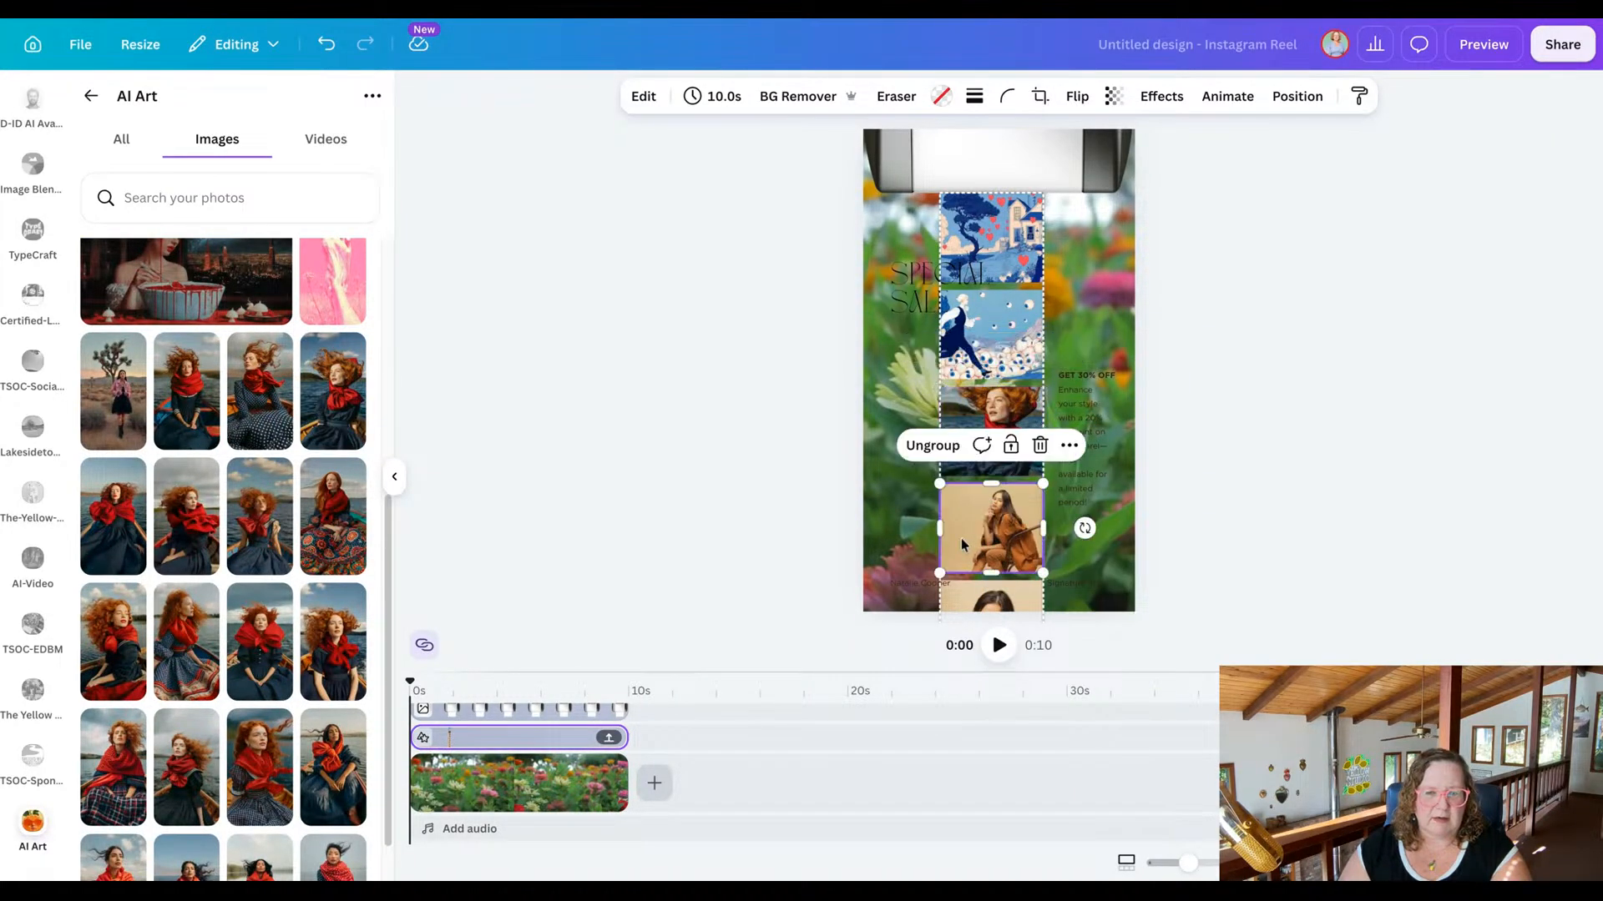
pyautogui.scroll(-2, 292, 501)
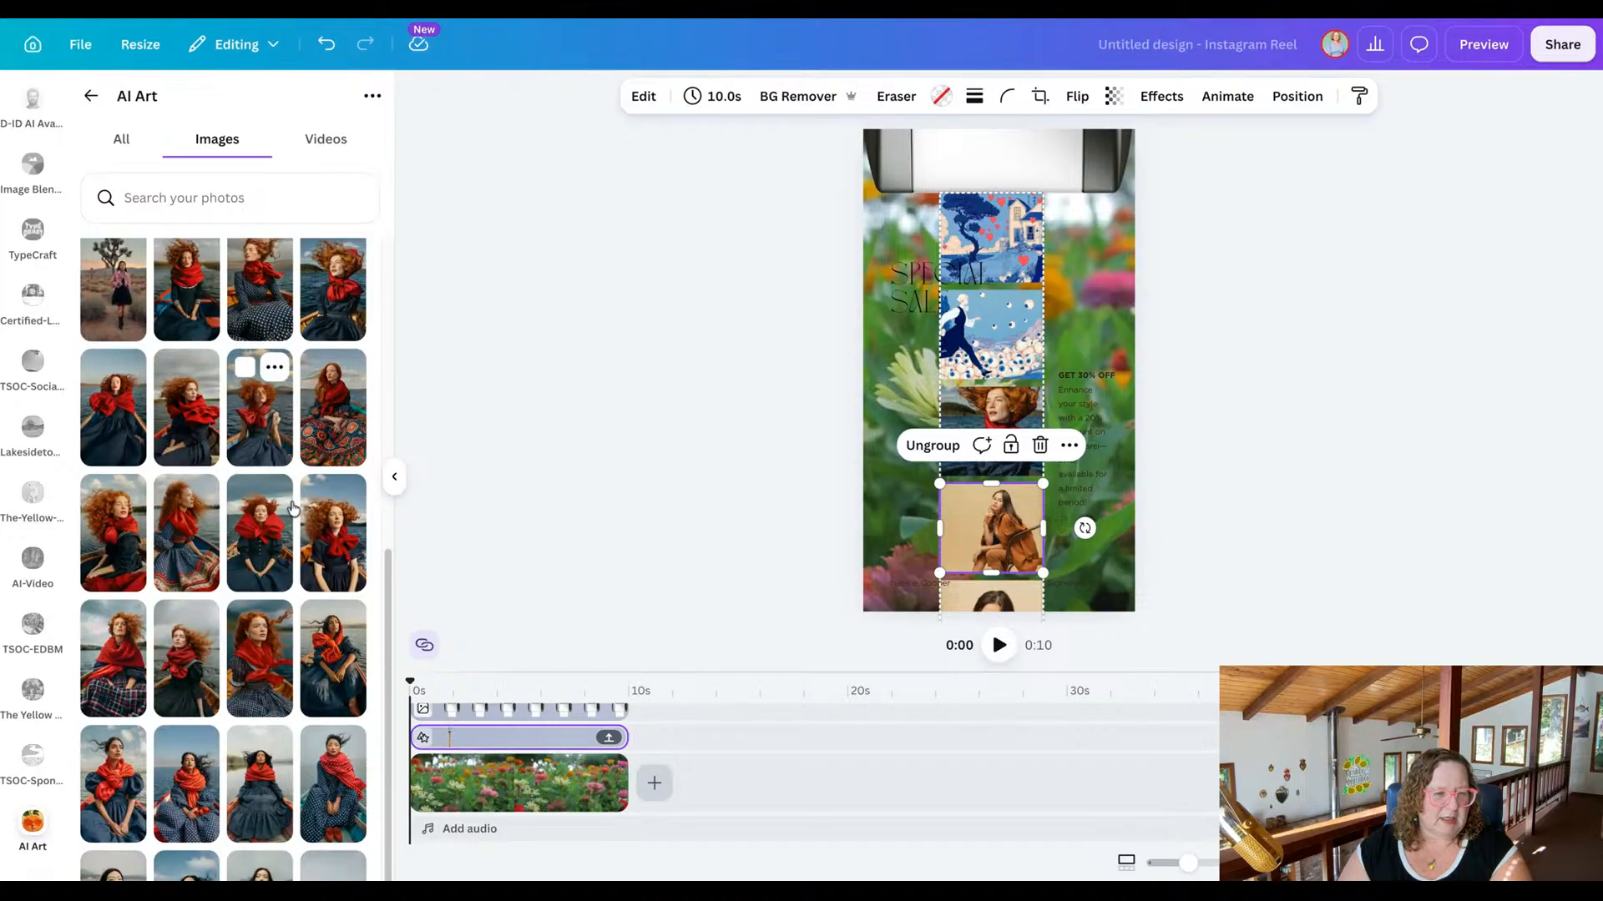
pyautogui.scroll(-10, 288, 505)
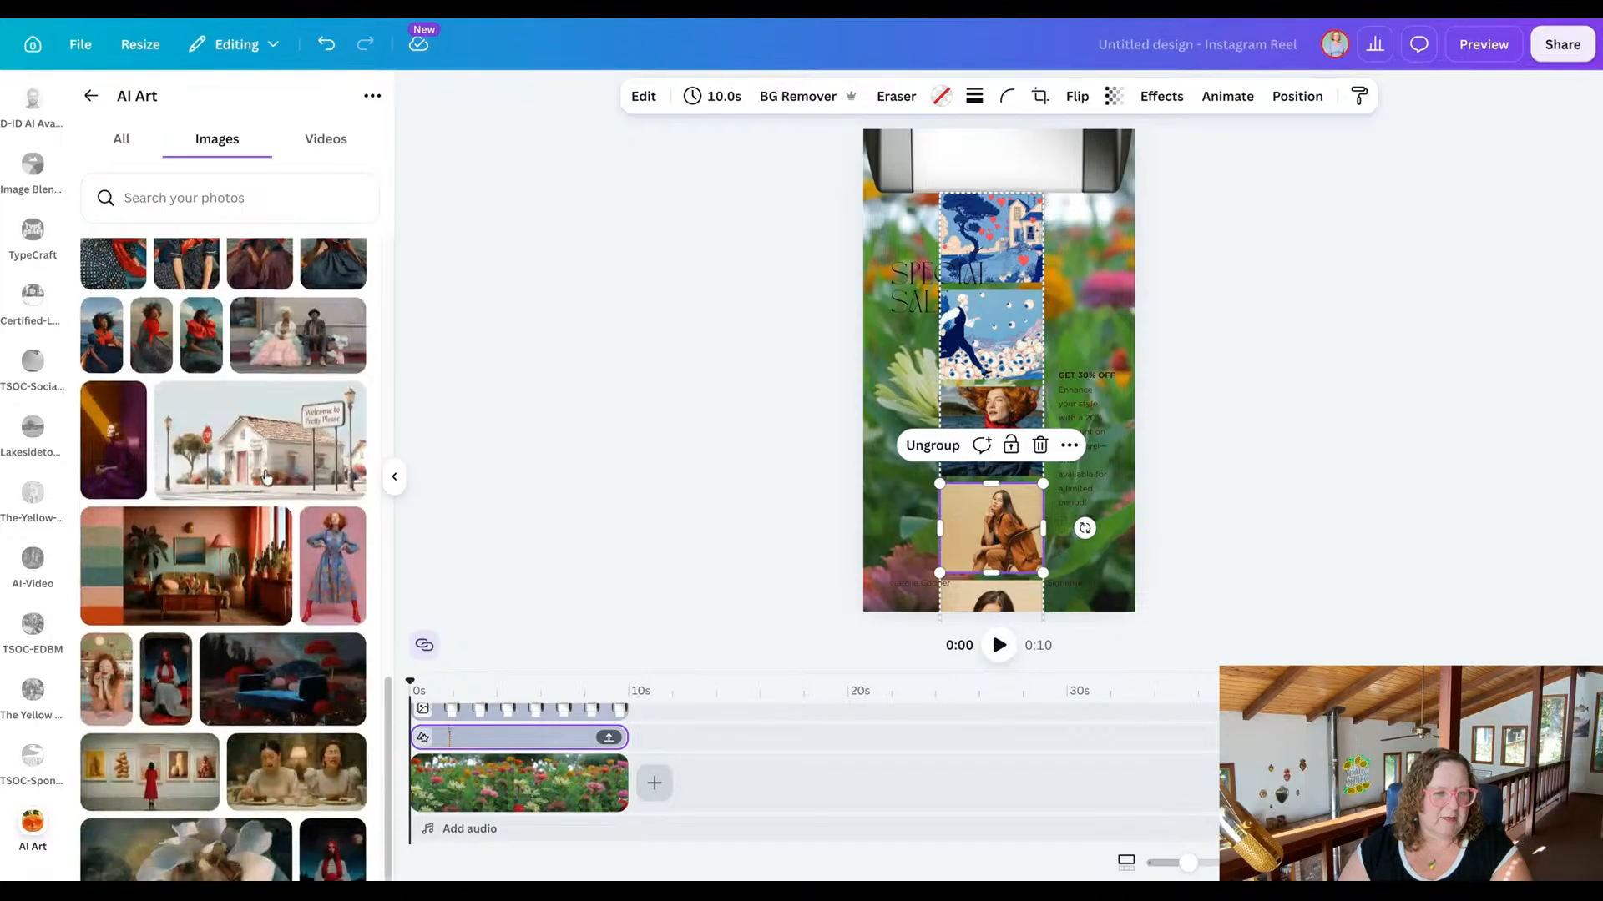
pyautogui.scroll(-1, 267, 476)
pyautogui.moveTo(337, 424); pyautogui.dragTo(993, 562)
pyautogui.doubleClick(990, 526)
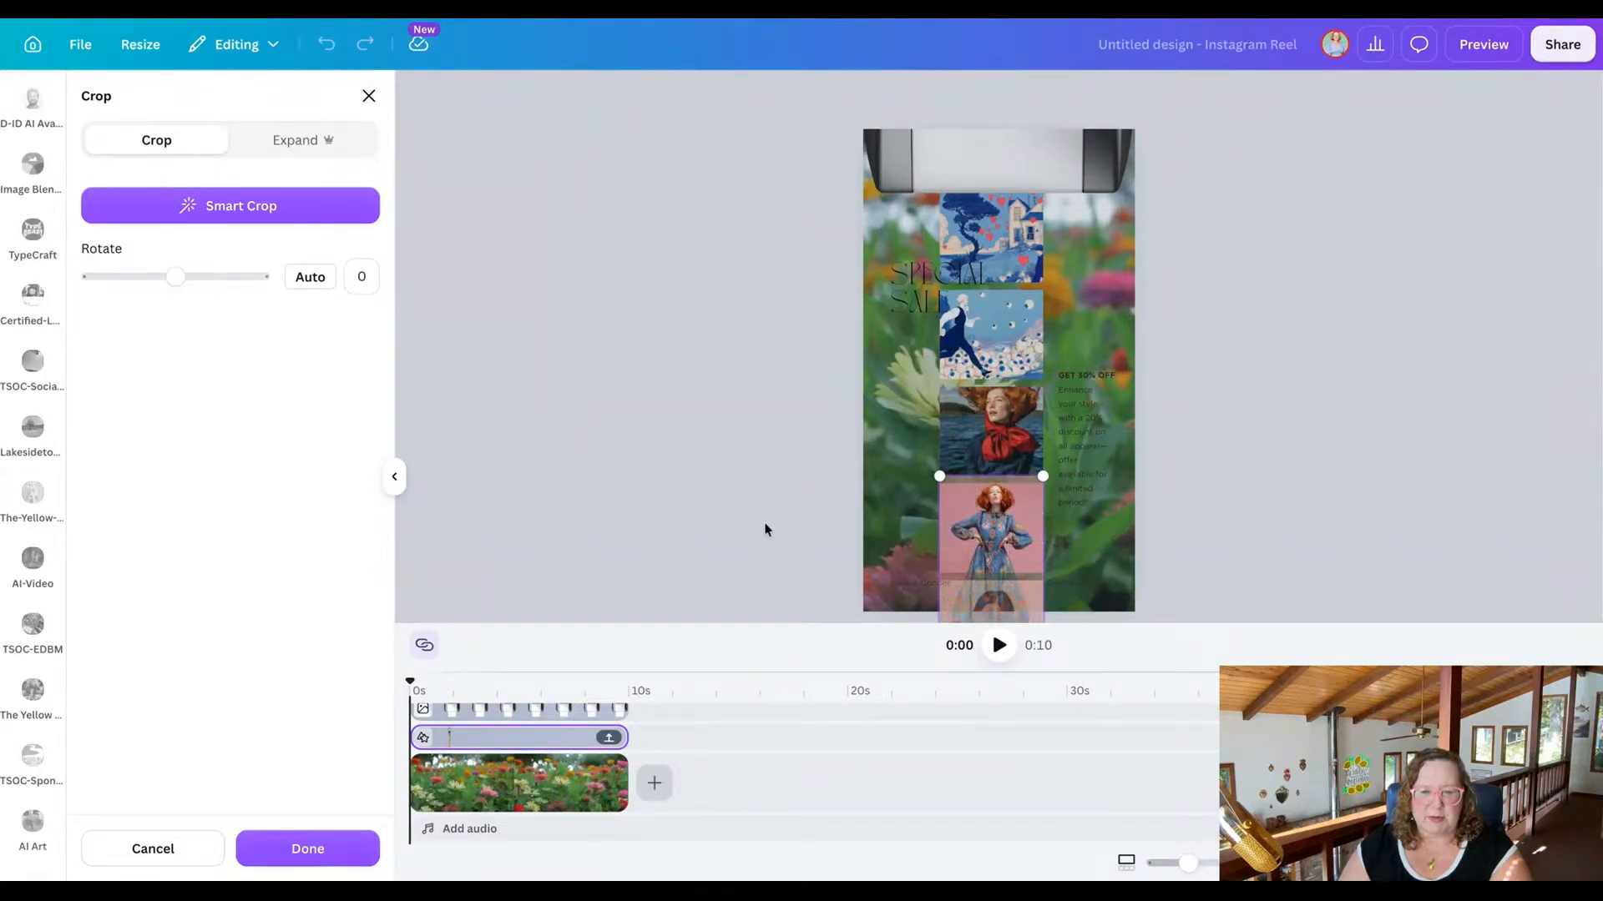
pyautogui.press('Return')
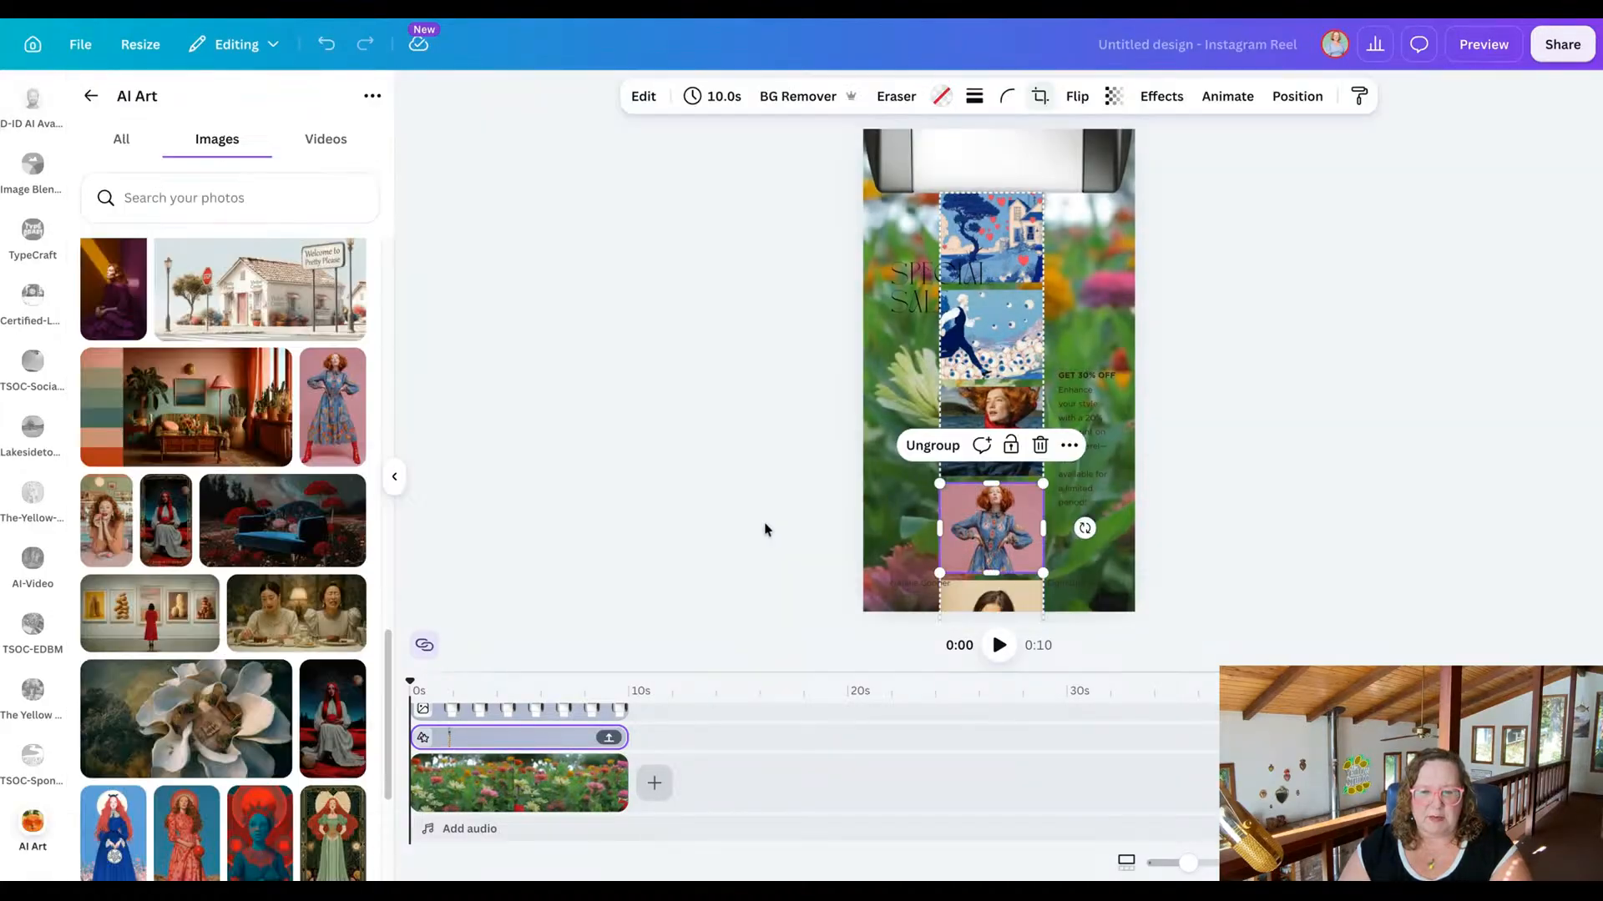
# Try to replace the partly hidden fifth photo with the image of the long-haired woman in a blue gown.
pyautogui.click(1016, 603)
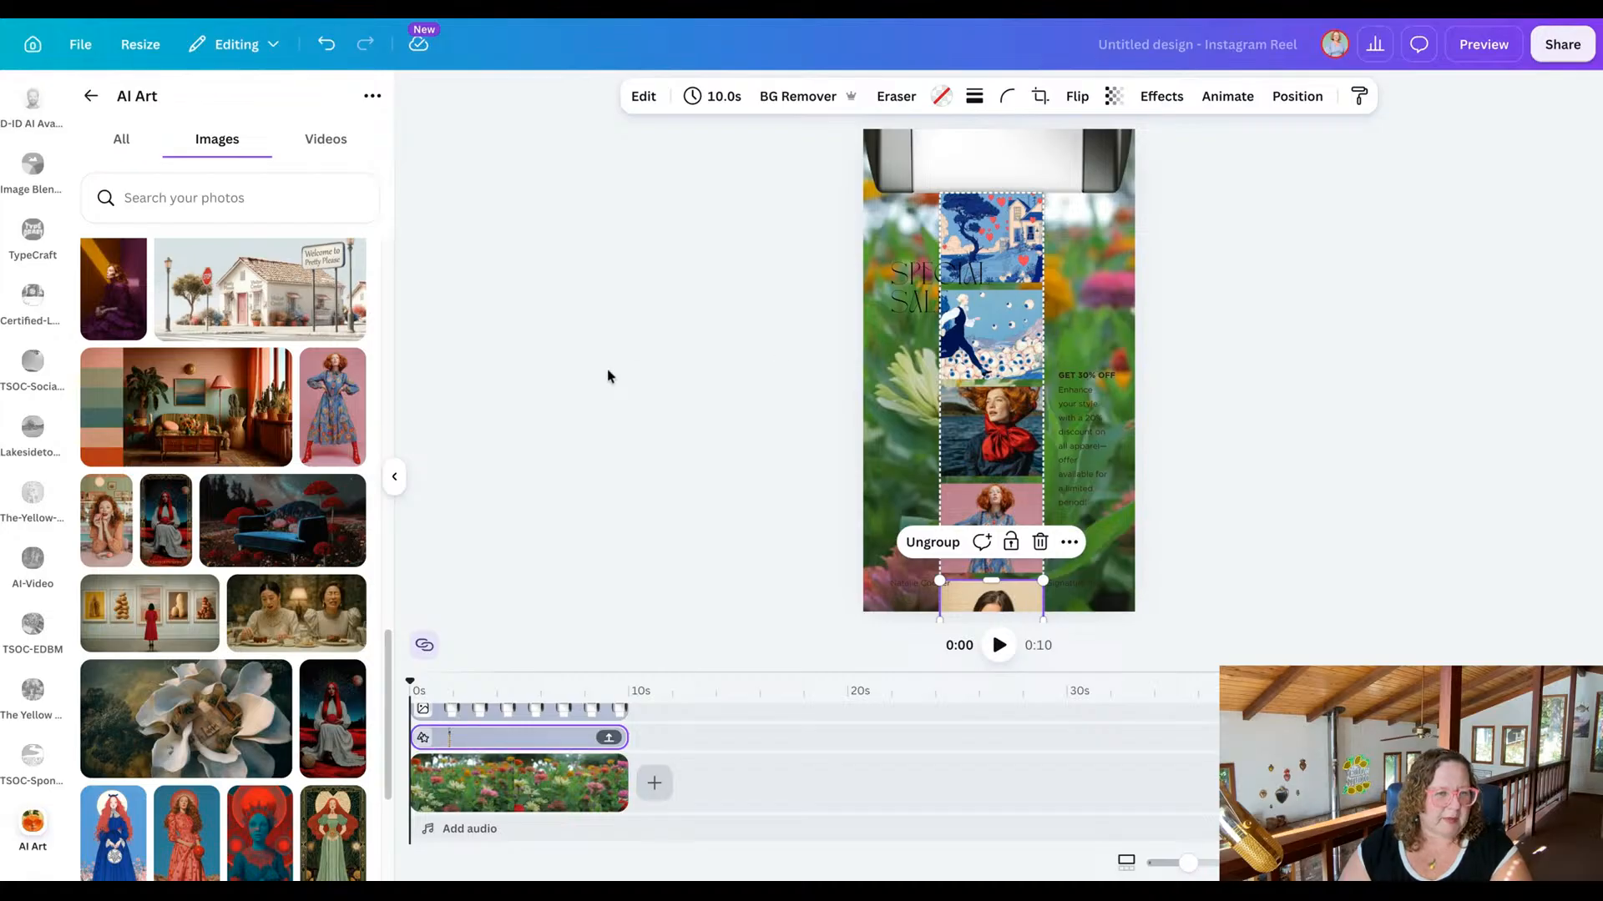
pyautogui.scroll(-3, 252, 456)
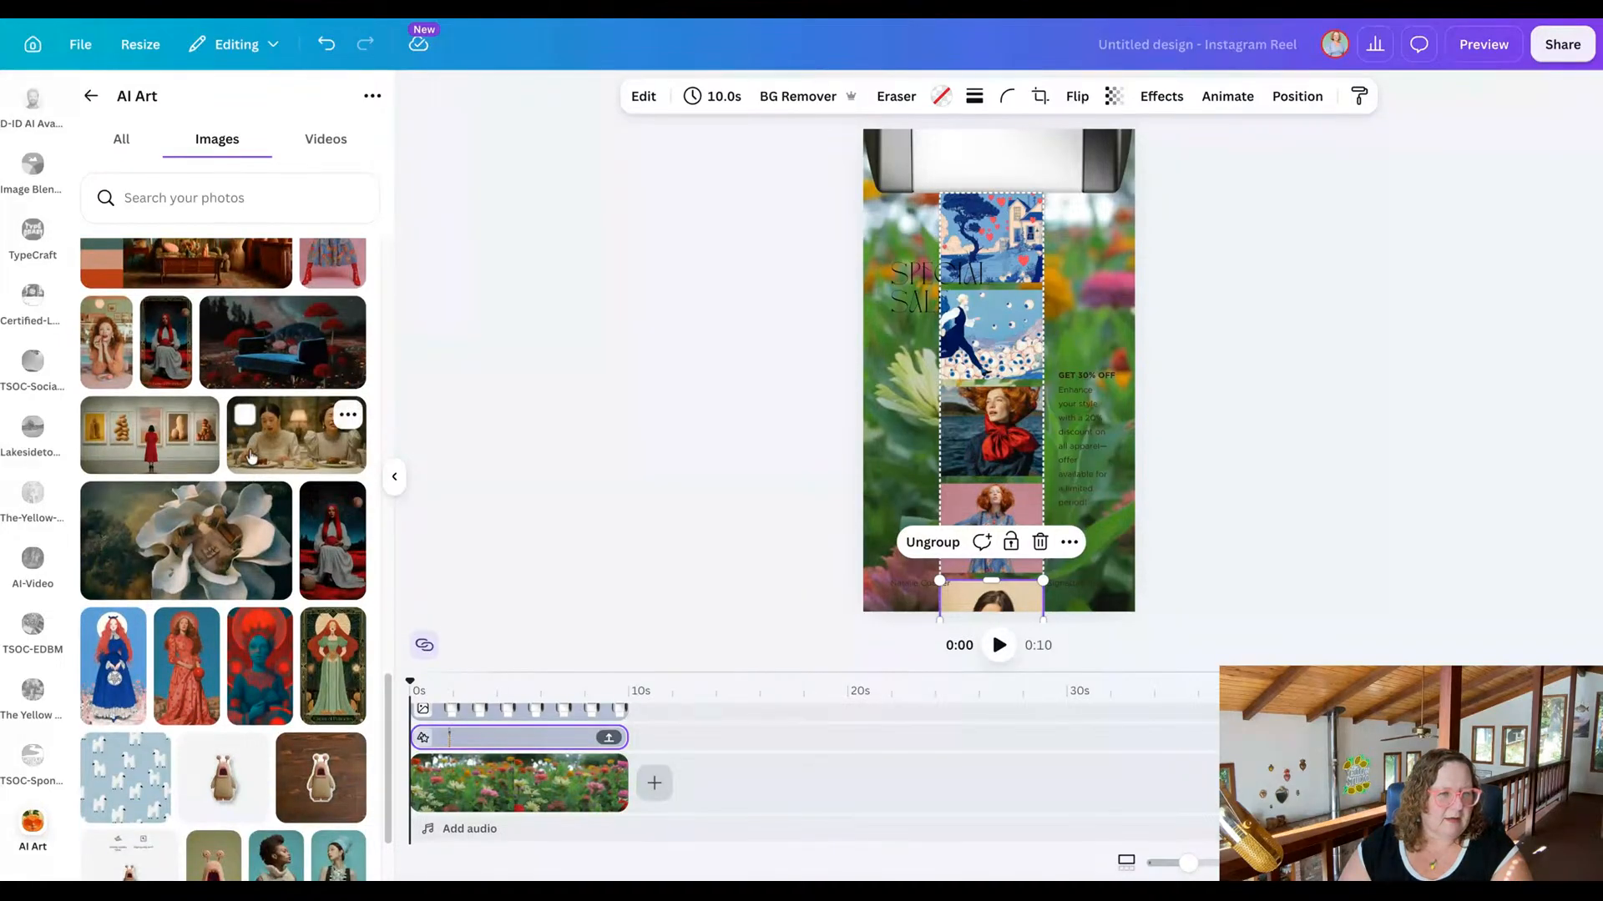
pyautogui.scroll(-3, 271, 452)
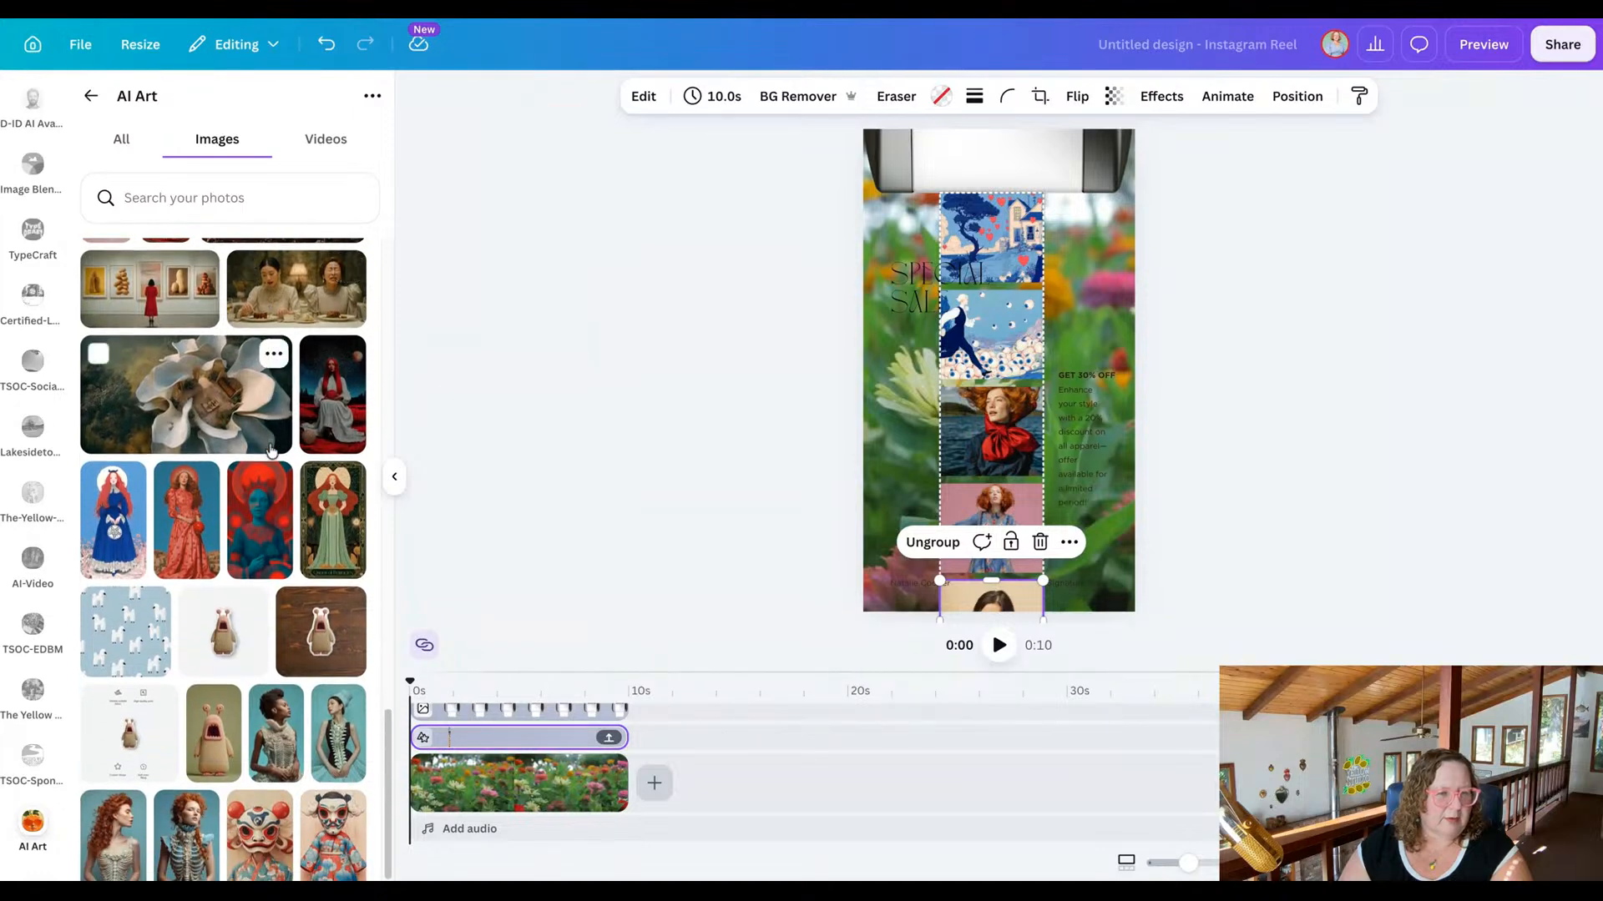
pyautogui.click(117, 449)
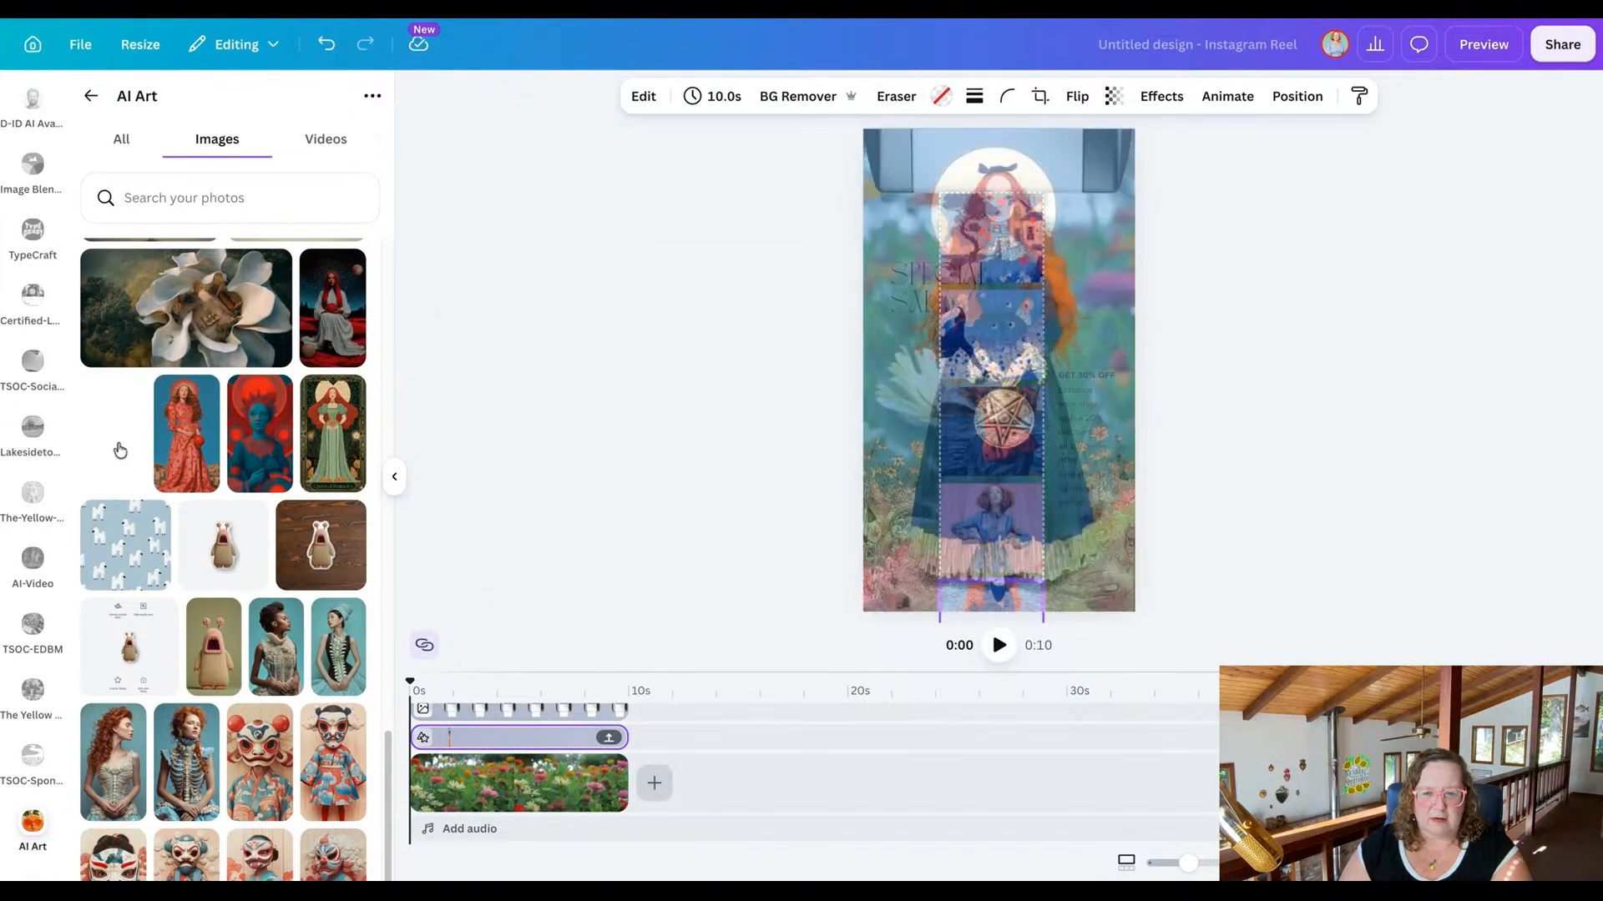
pyautogui.moveTo(120, 450); pyautogui.dragTo(1001, 494)
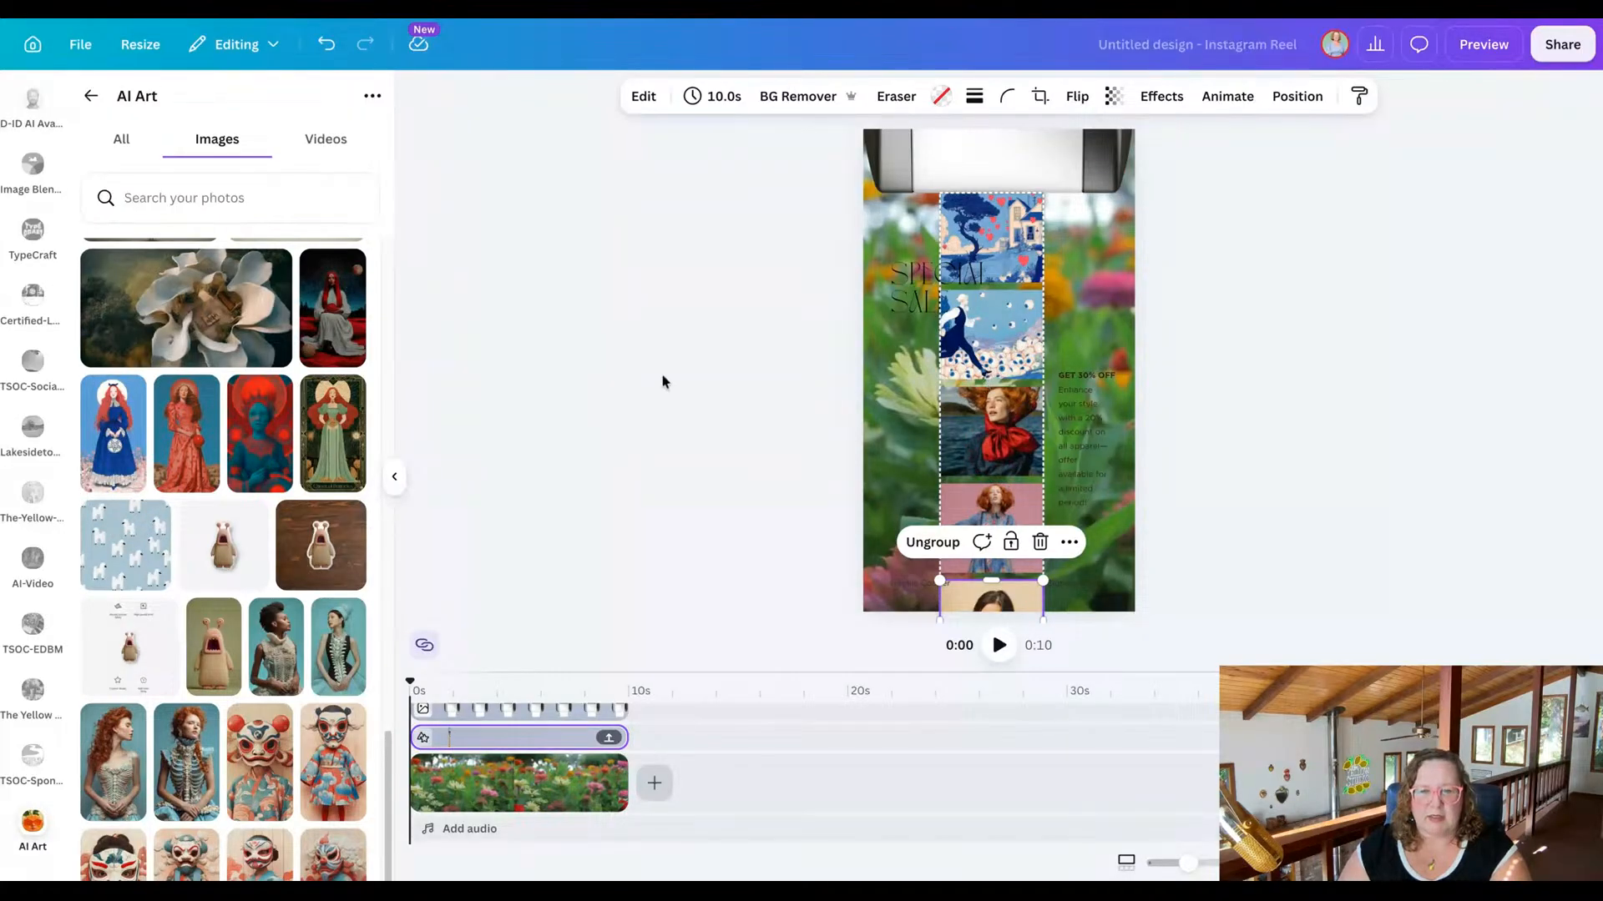
# Move the grouped photo strip upward and slightly to the right to bring its remaining original photos onto the page.
pyautogui.click(947, 443)
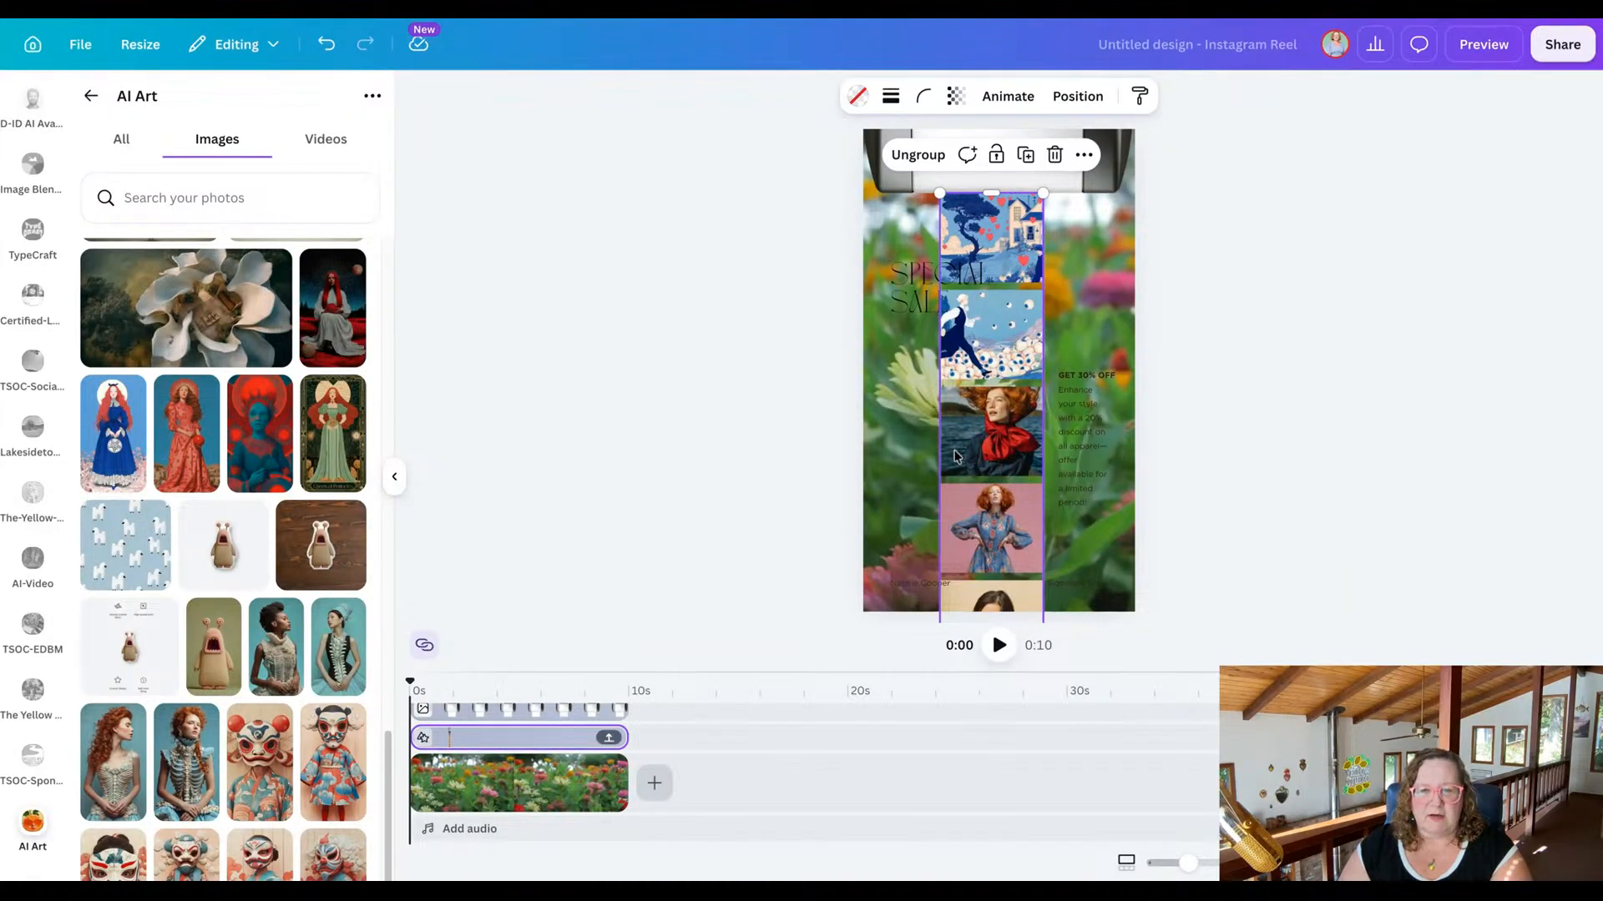
pyautogui.moveTo(957, 456); pyautogui.dragTo(983, 273)
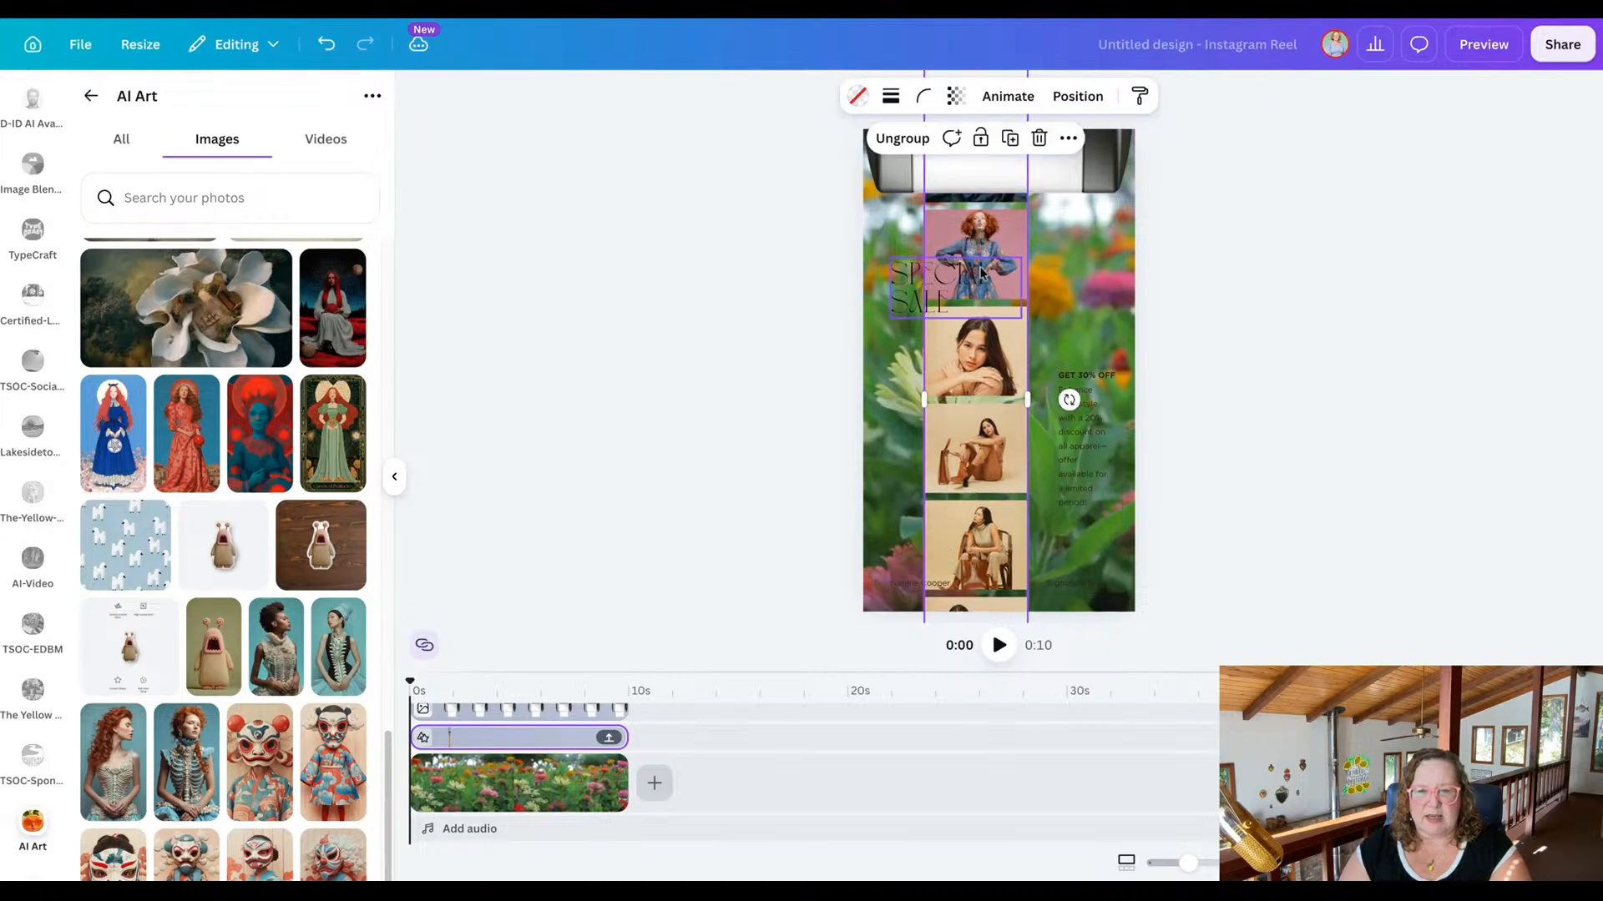
pyautogui.moveTo(989, 476); pyautogui.dragTo(1032, 403)
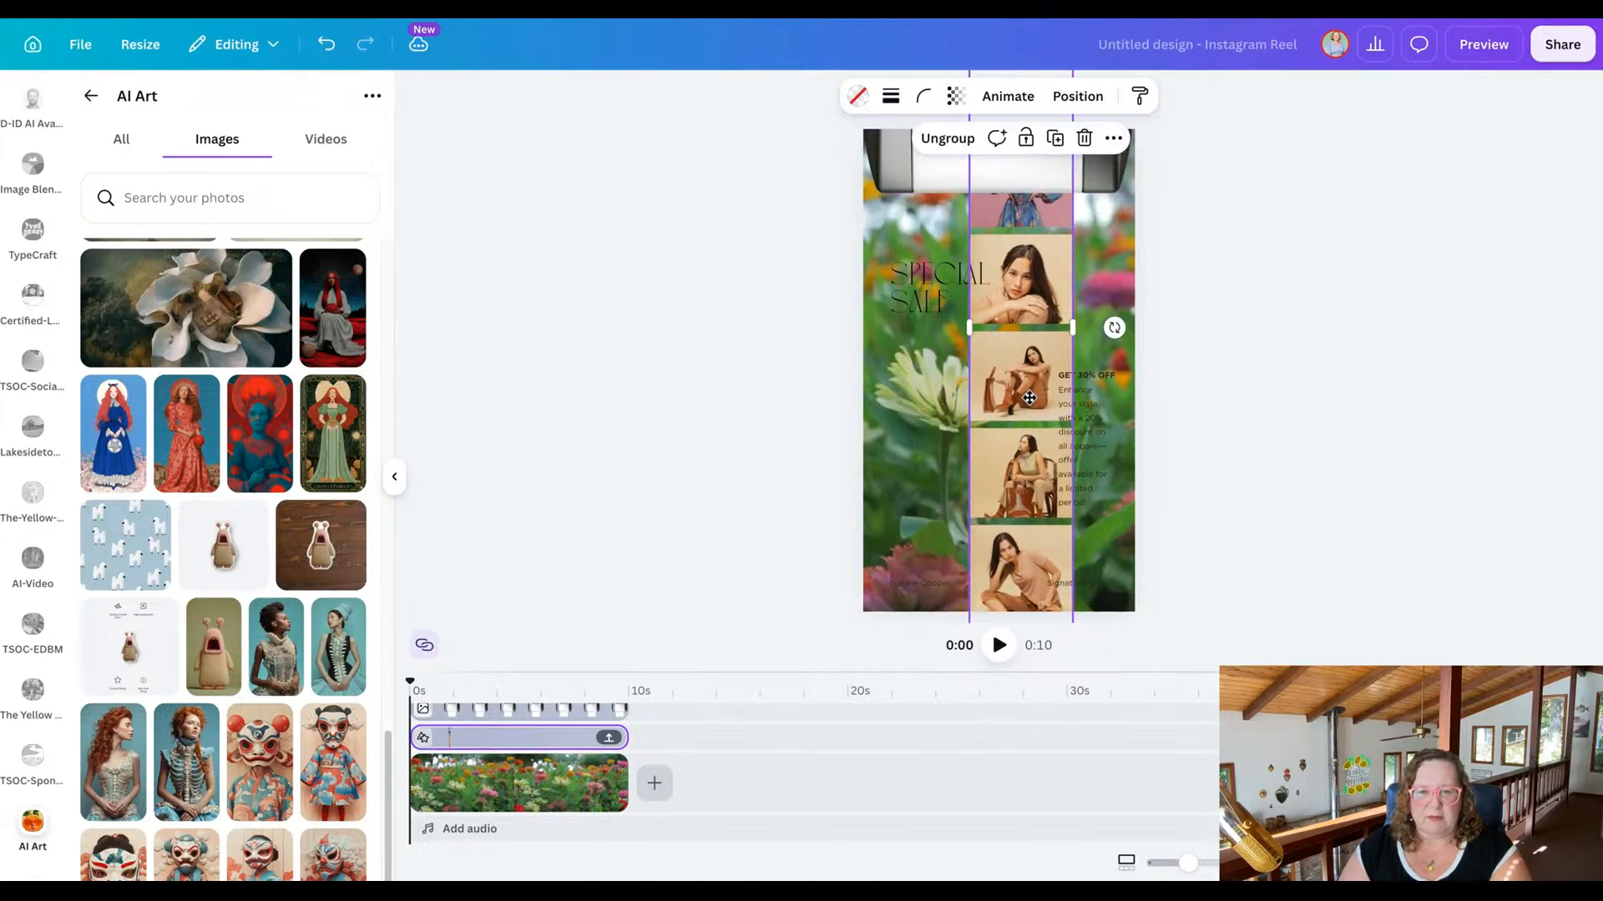
# Replace the strip's fifth photo with the long-haired woman in a blue gown, and reposition the crop to show her face.
pyautogui.click(1035, 271)
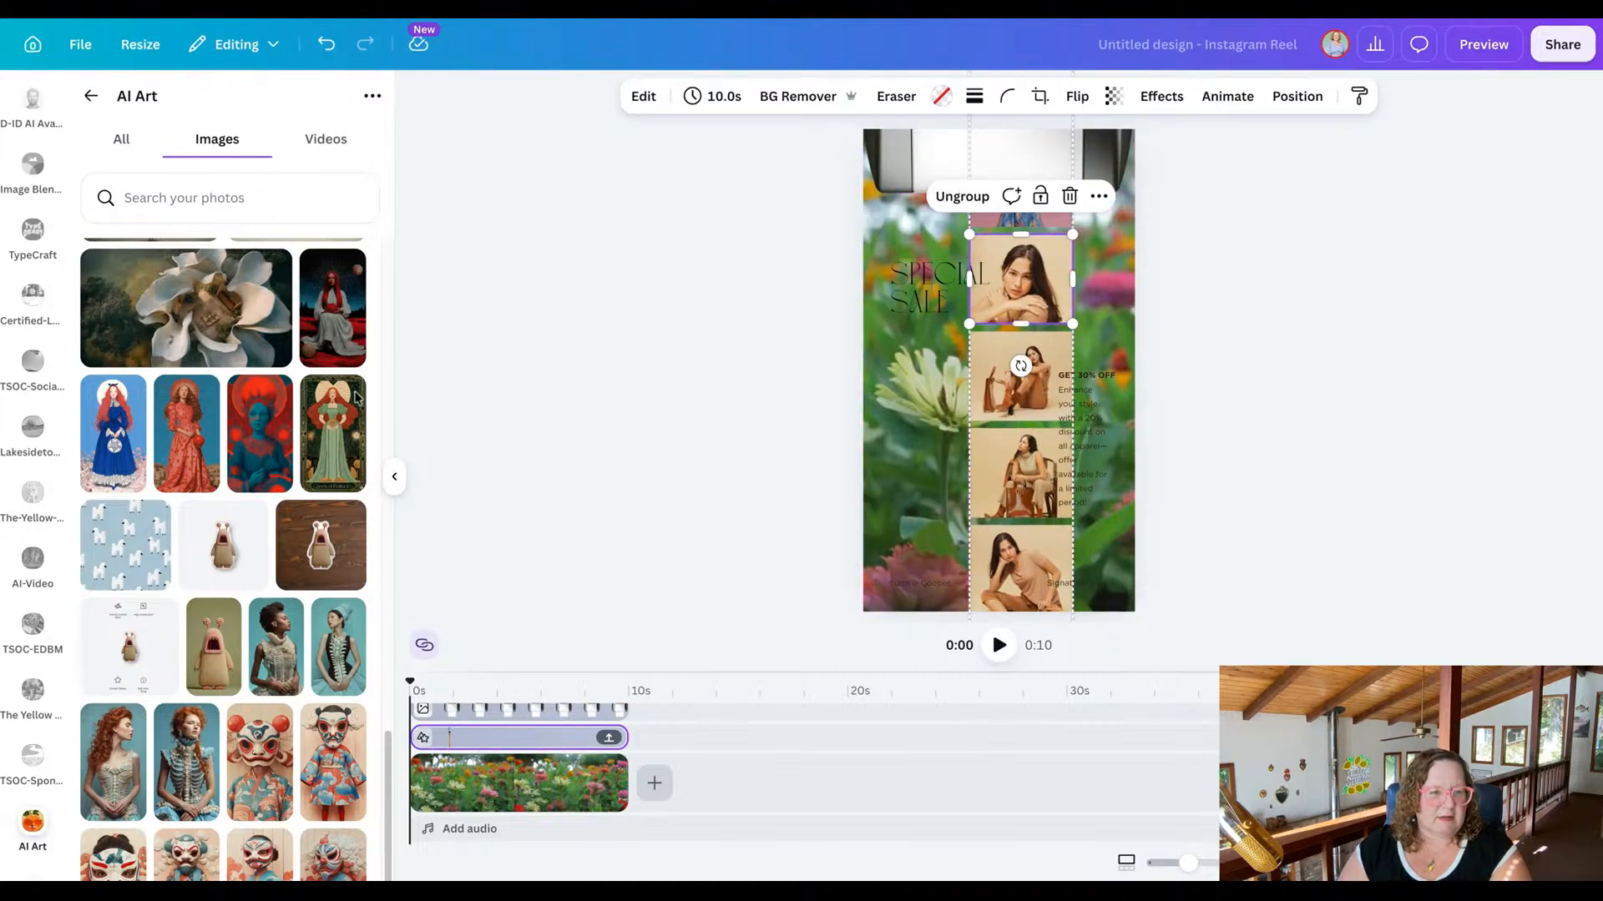
pyautogui.moveTo(129, 451); pyautogui.dragTo(1128, 434)
pyautogui.moveTo(1028, 288); pyautogui.dragTo(1037, 285)
pyautogui.doubleClick(1032, 285)
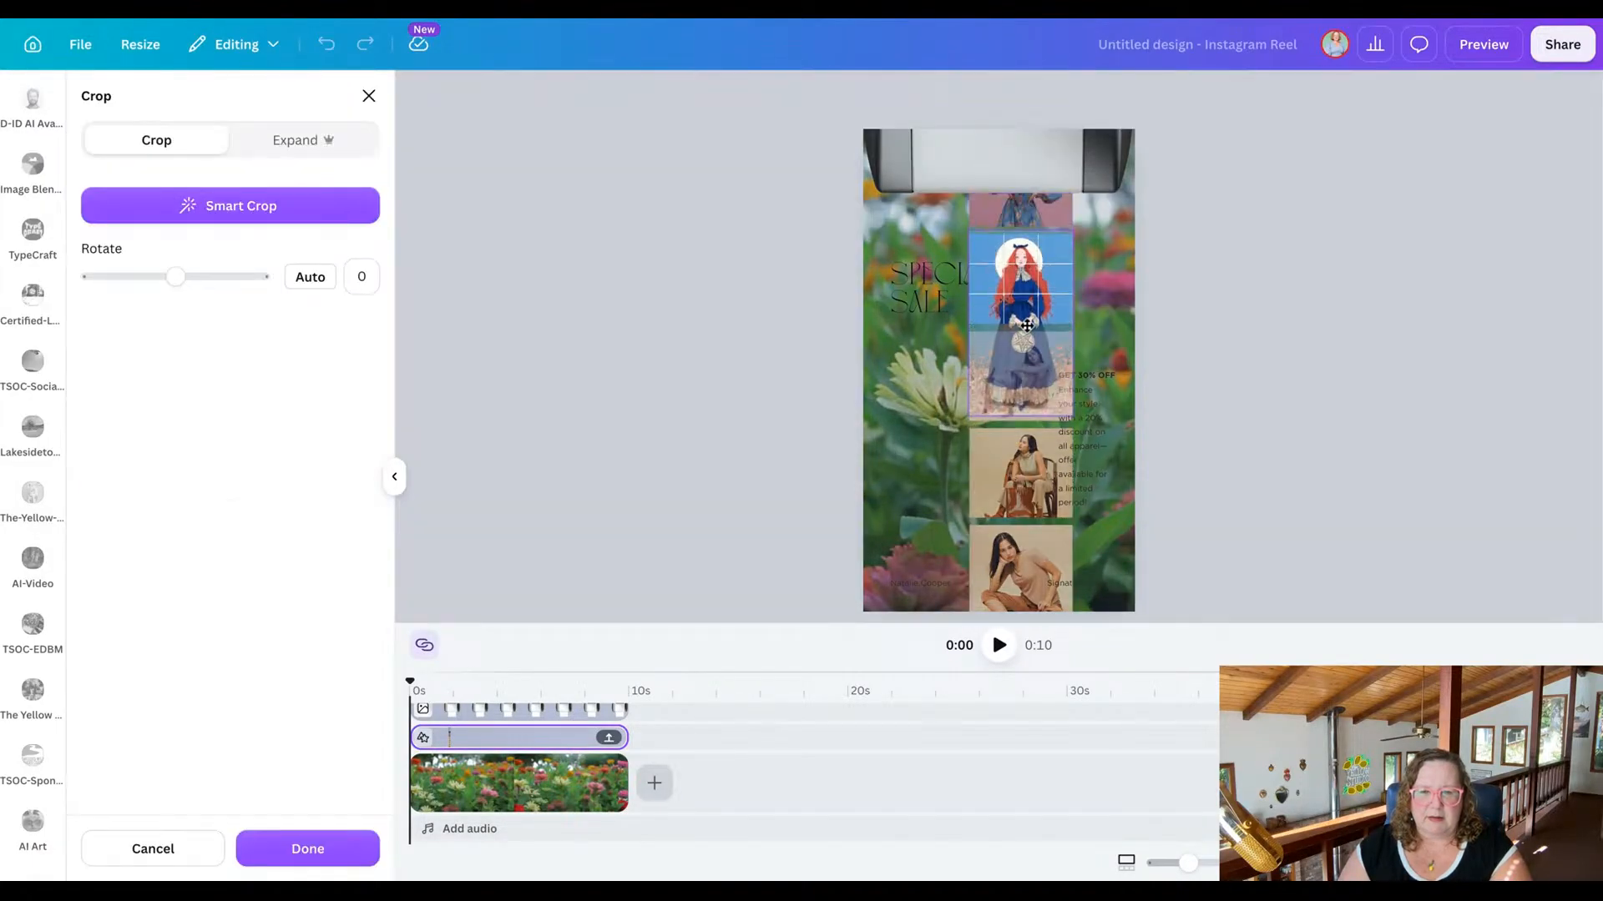
pyautogui.click(723, 333)
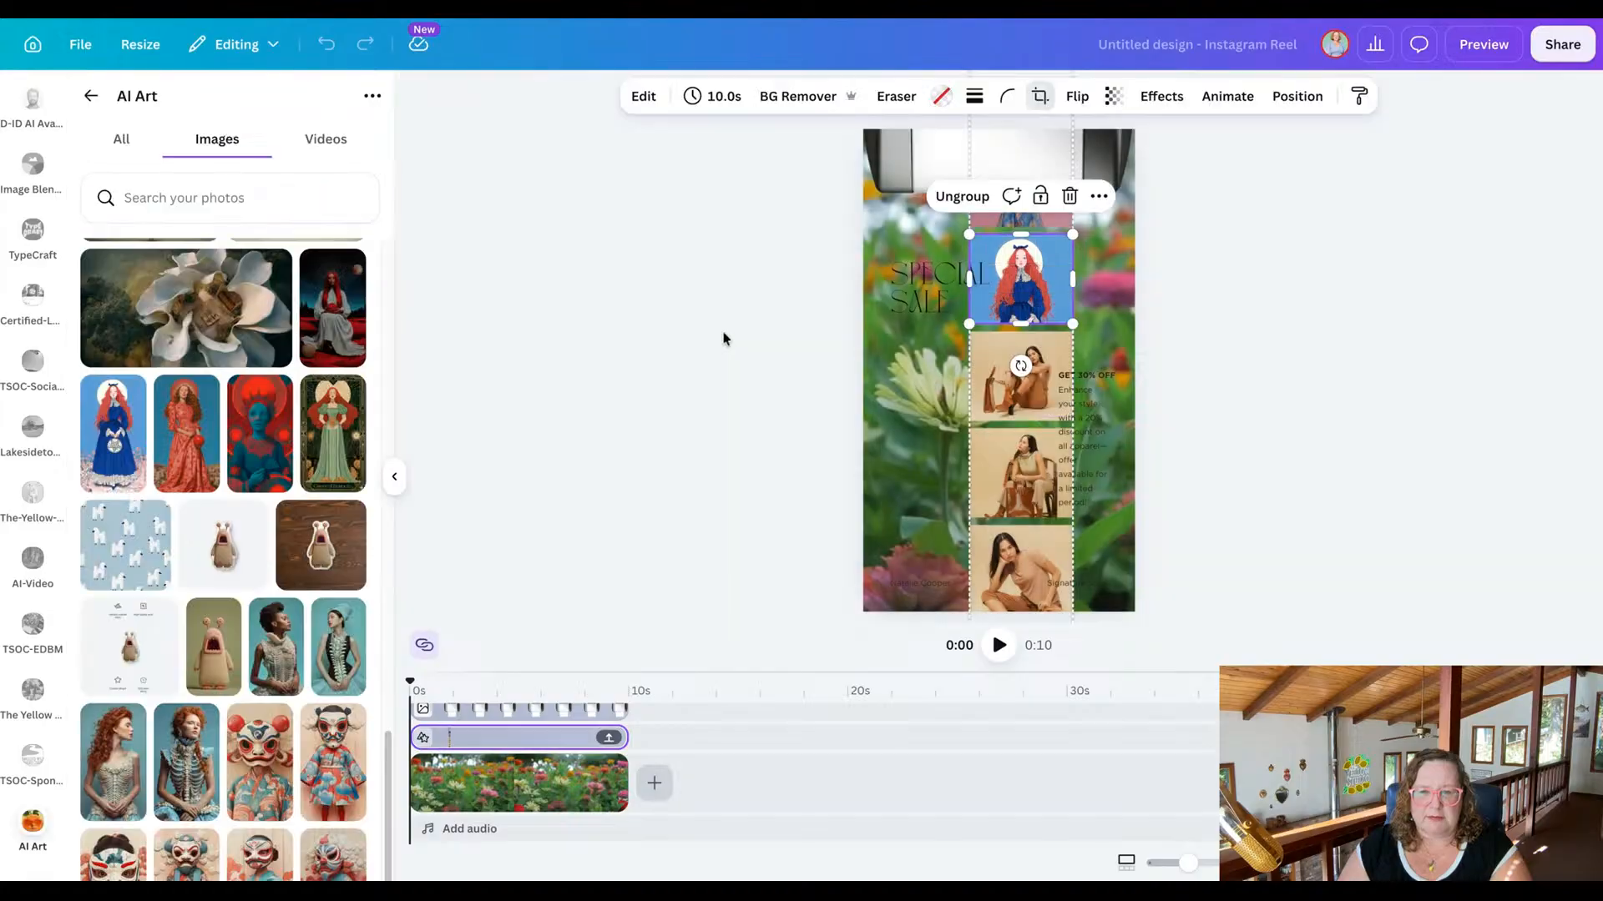
# Replace the strip's sixth photo with the red-haired woman in a red dress, and reposition the crop to show her face.
pyautogui.click(1047, 381)
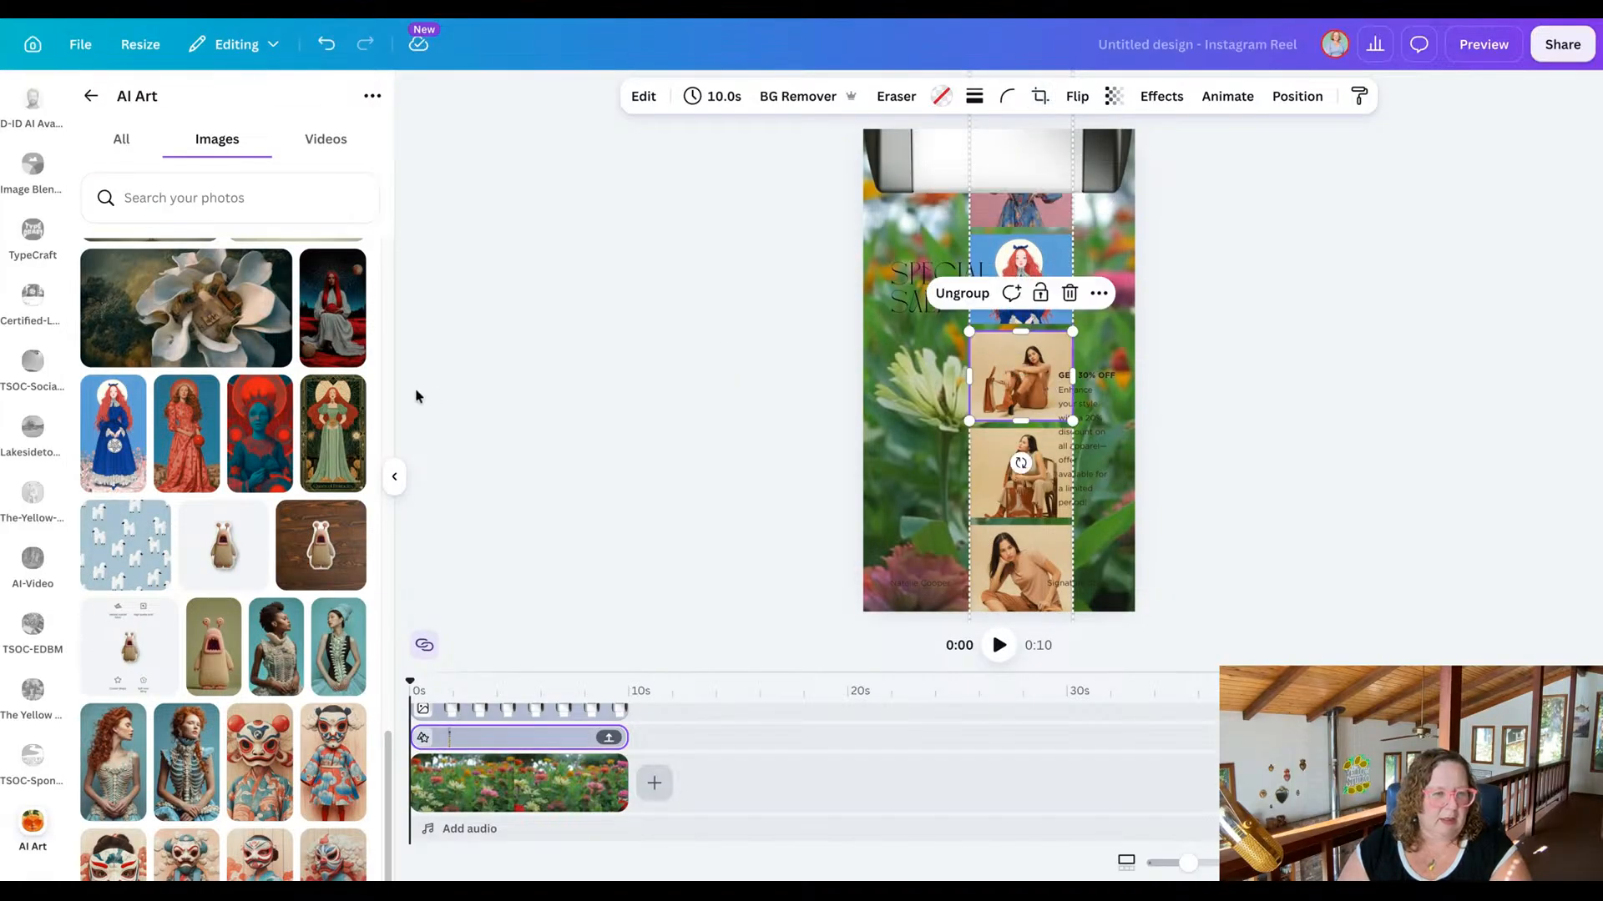
pyautogui.click(204, 456)
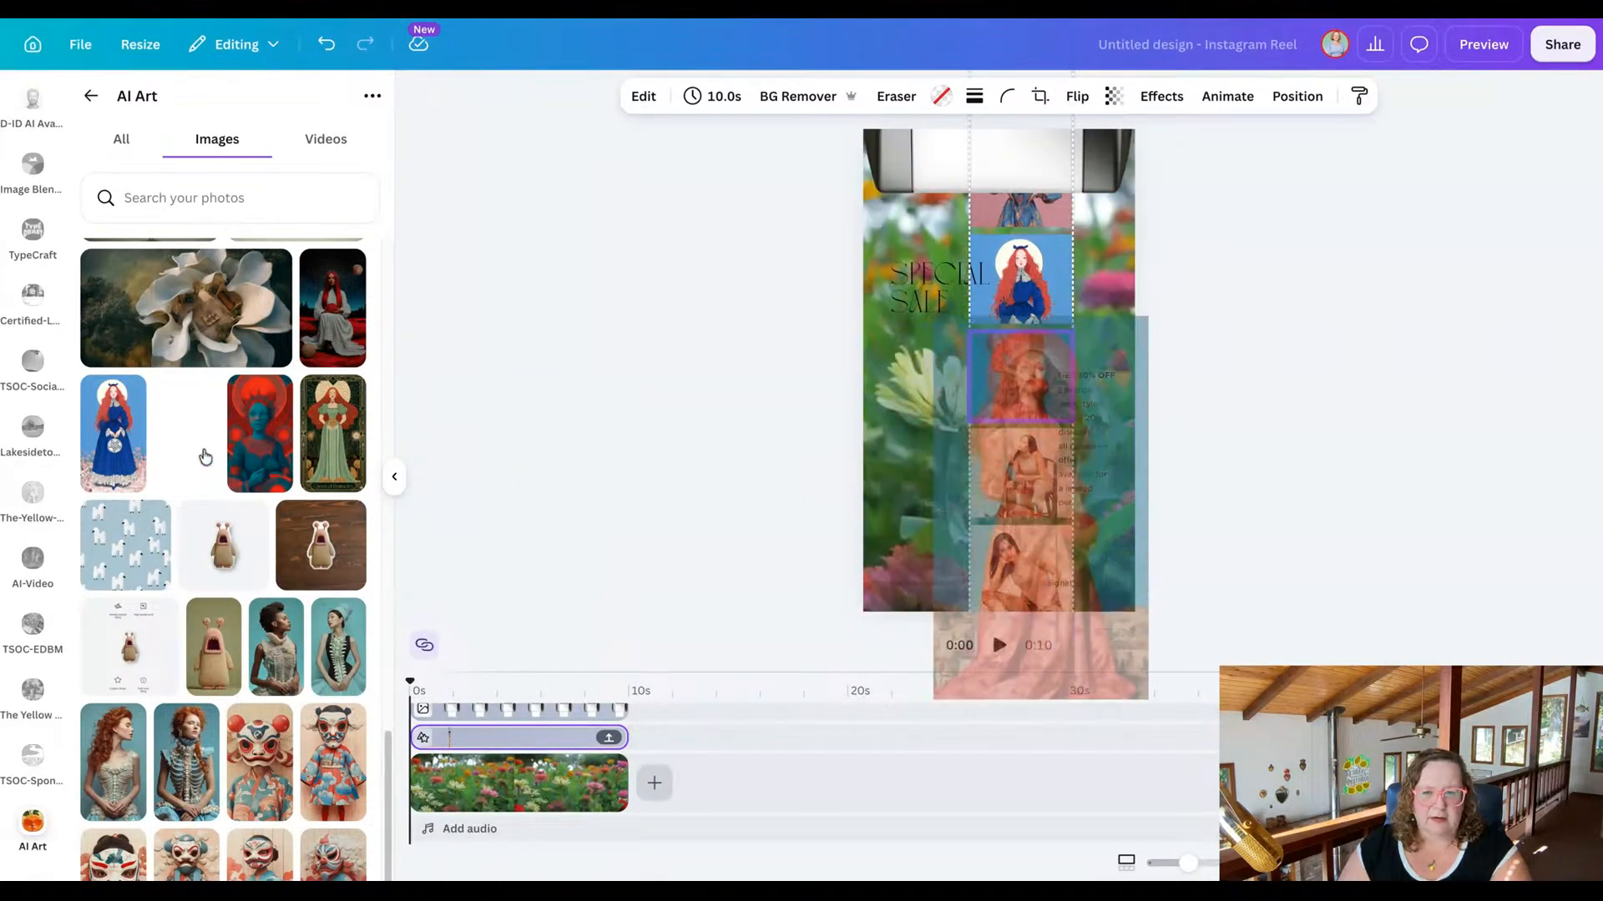
pyautogui.moveTo(205, 457); pyautogui.dragTo(1022, 382)
pyautogui.click(1050, 373)
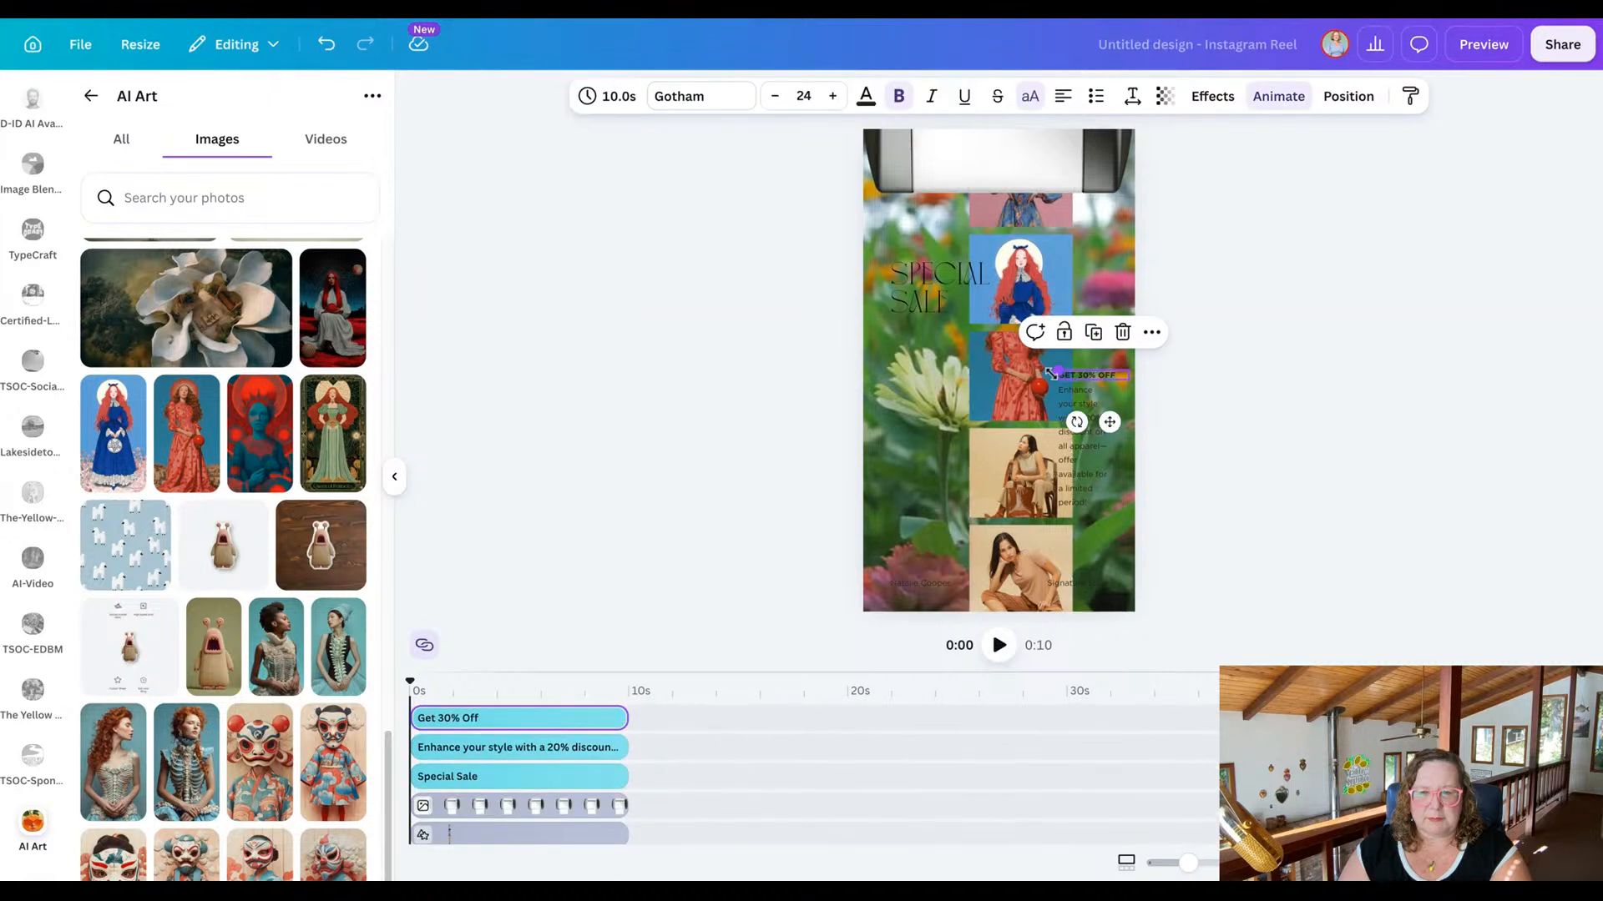
pyautogui.doubleClick(1032, 378)
pyautogui.moveTo(1030, 365); pyautogui.dragTo(1032, 414)
pyautogui.click(651, 449)
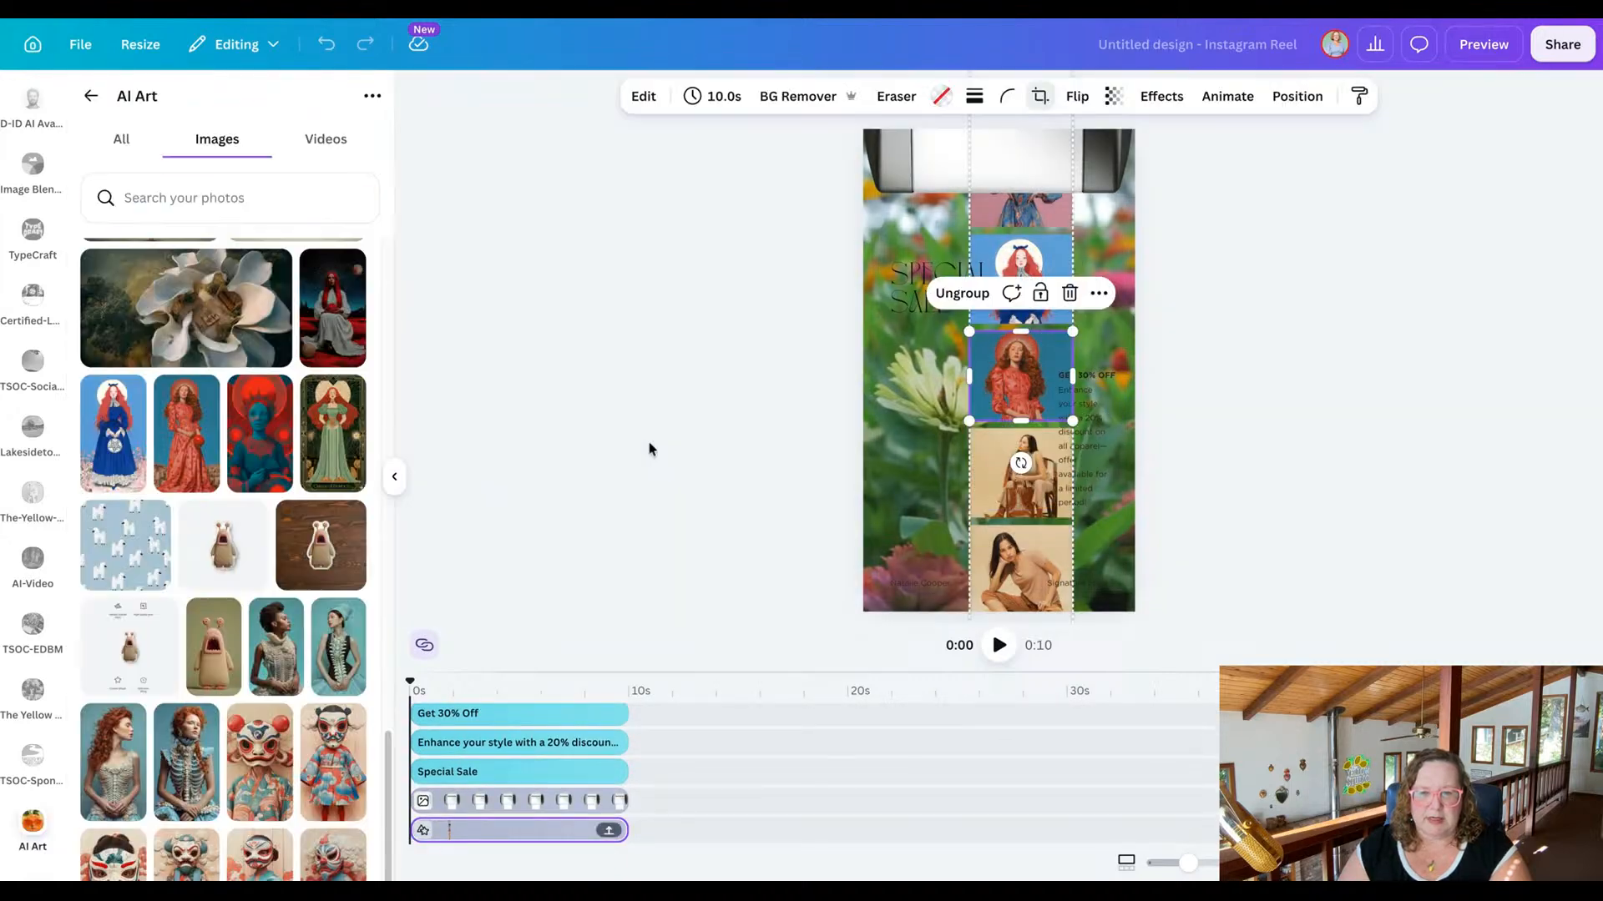
# Replace the strip's seventh photo with the curly red-haired woman in a corset, and reposition the crop to show her face.
pyautogui.click(1008, 510)
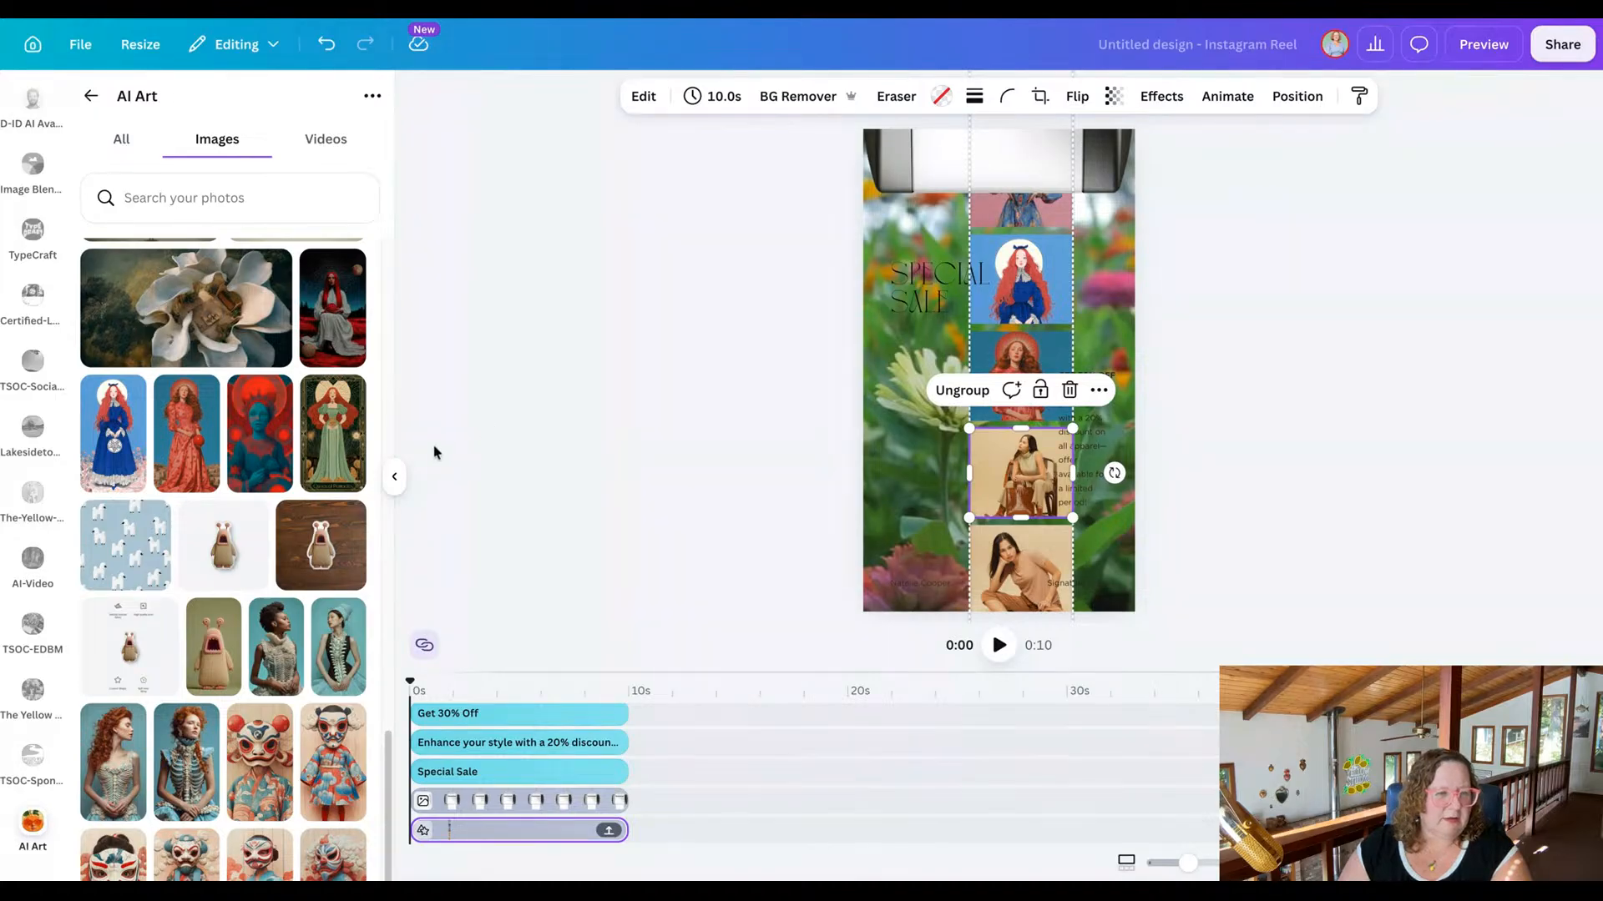
pyautogui.scroll(-3, 295, 437)
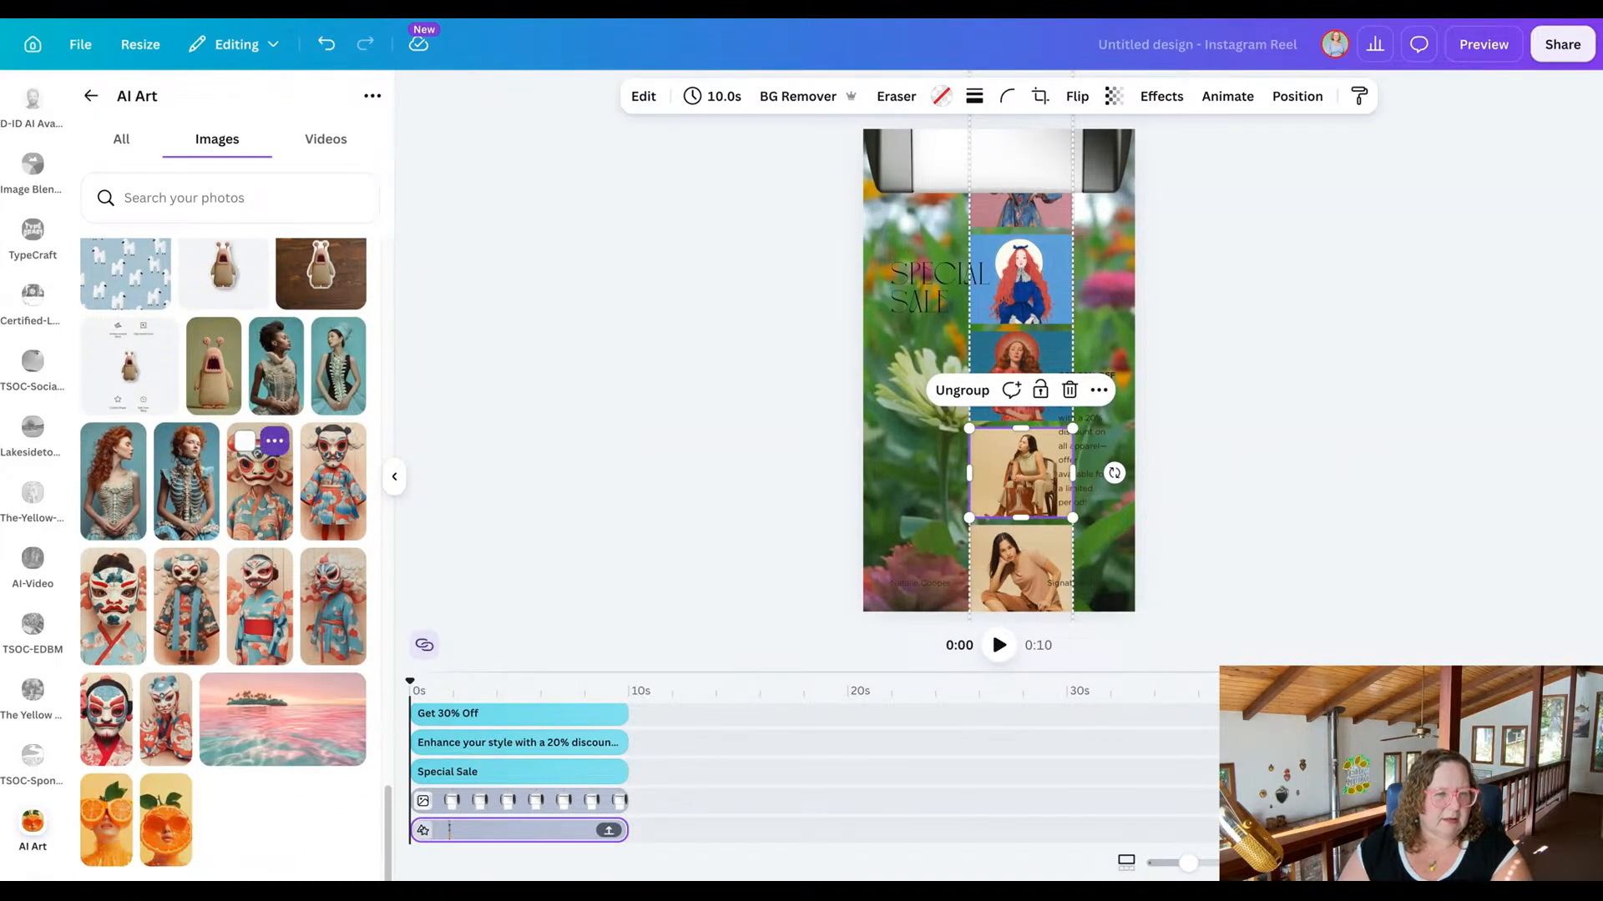
pyautogui.moveTo(114, 499); pyautogui.dragTo(1020, 473)
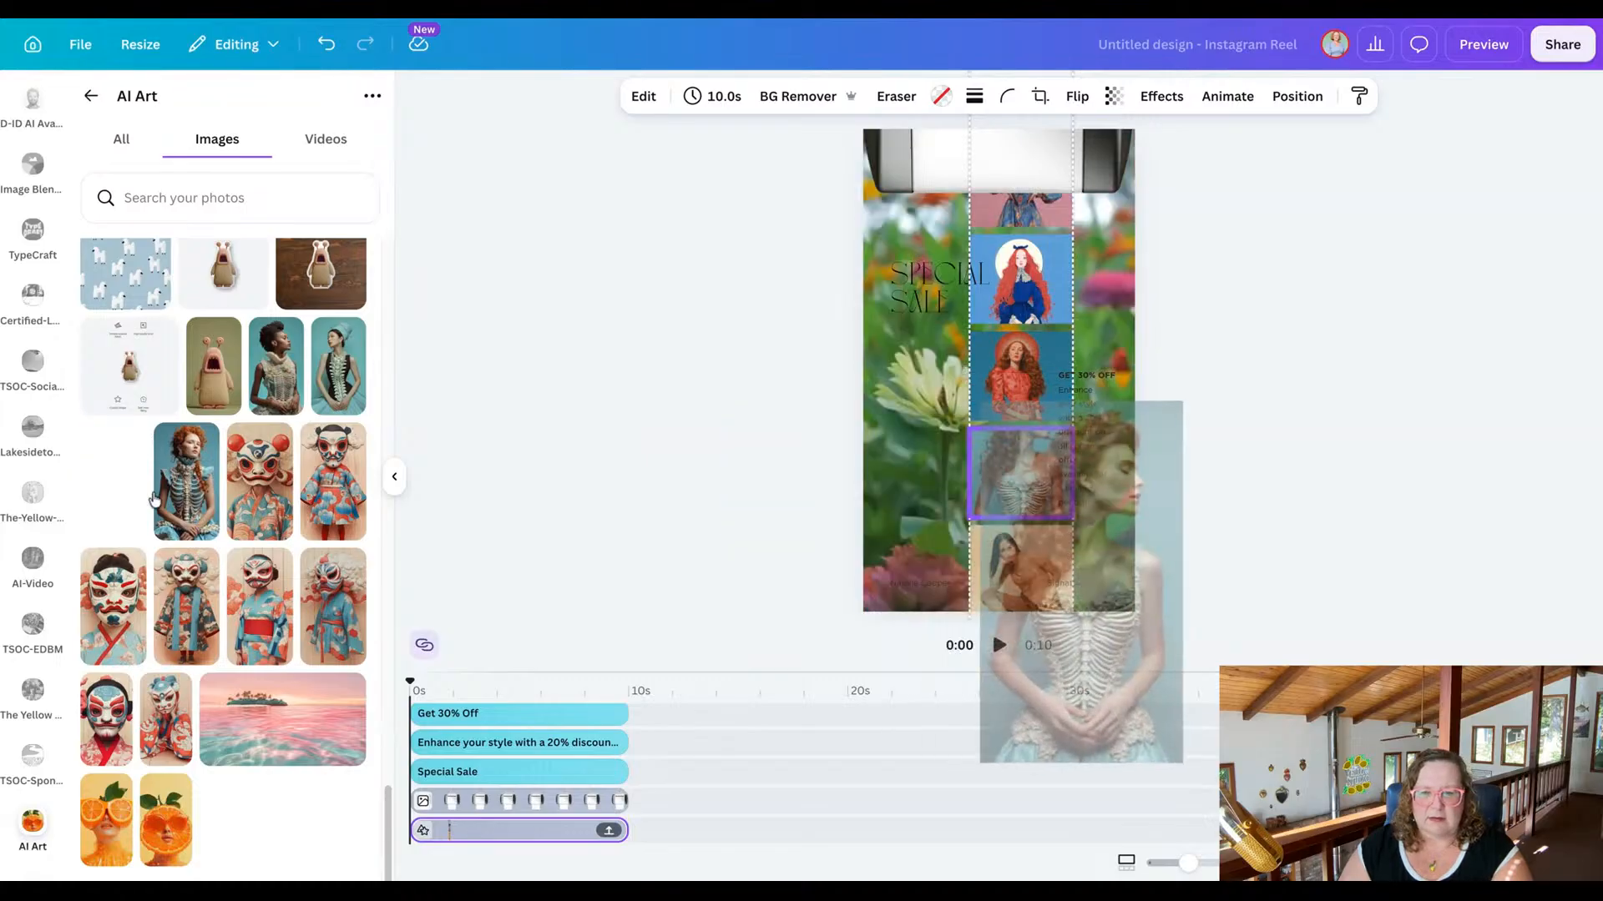
pyautogui.doubleClick(1023, 459)
pyautogui.moveTo(1023, 459); pyautogui.dragTo(1026, 520)
pyautogui.click(590, 484)
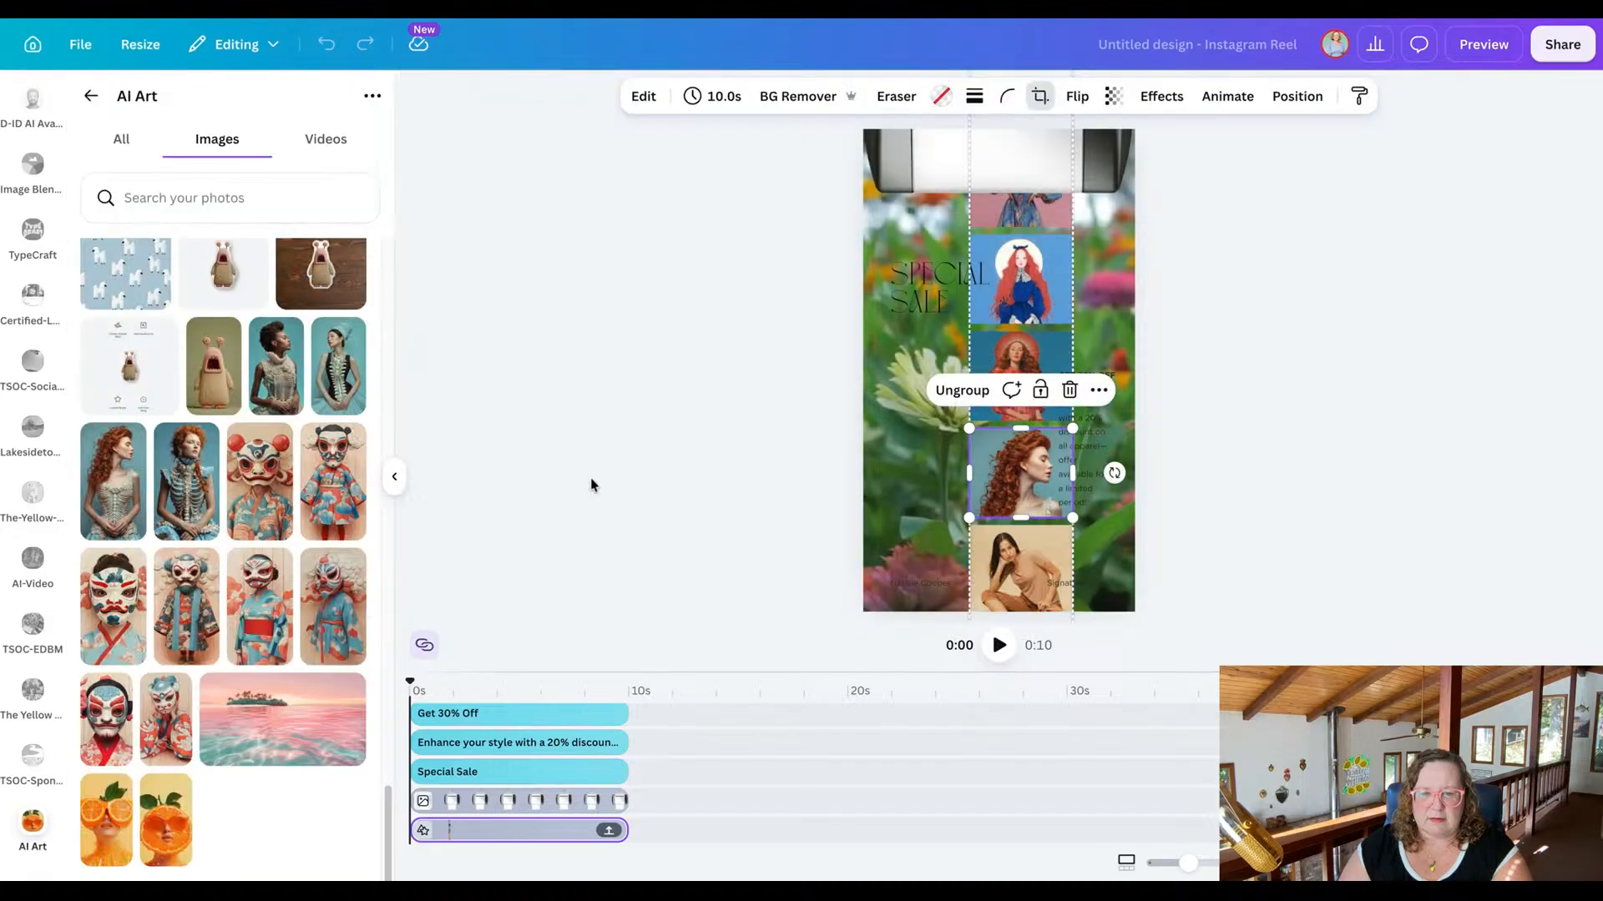
# Replace the strip's eighth photo with the woman in a ruffled high-collar top, and reposition the crop to show her face.
pyautogui.click(986, 583)
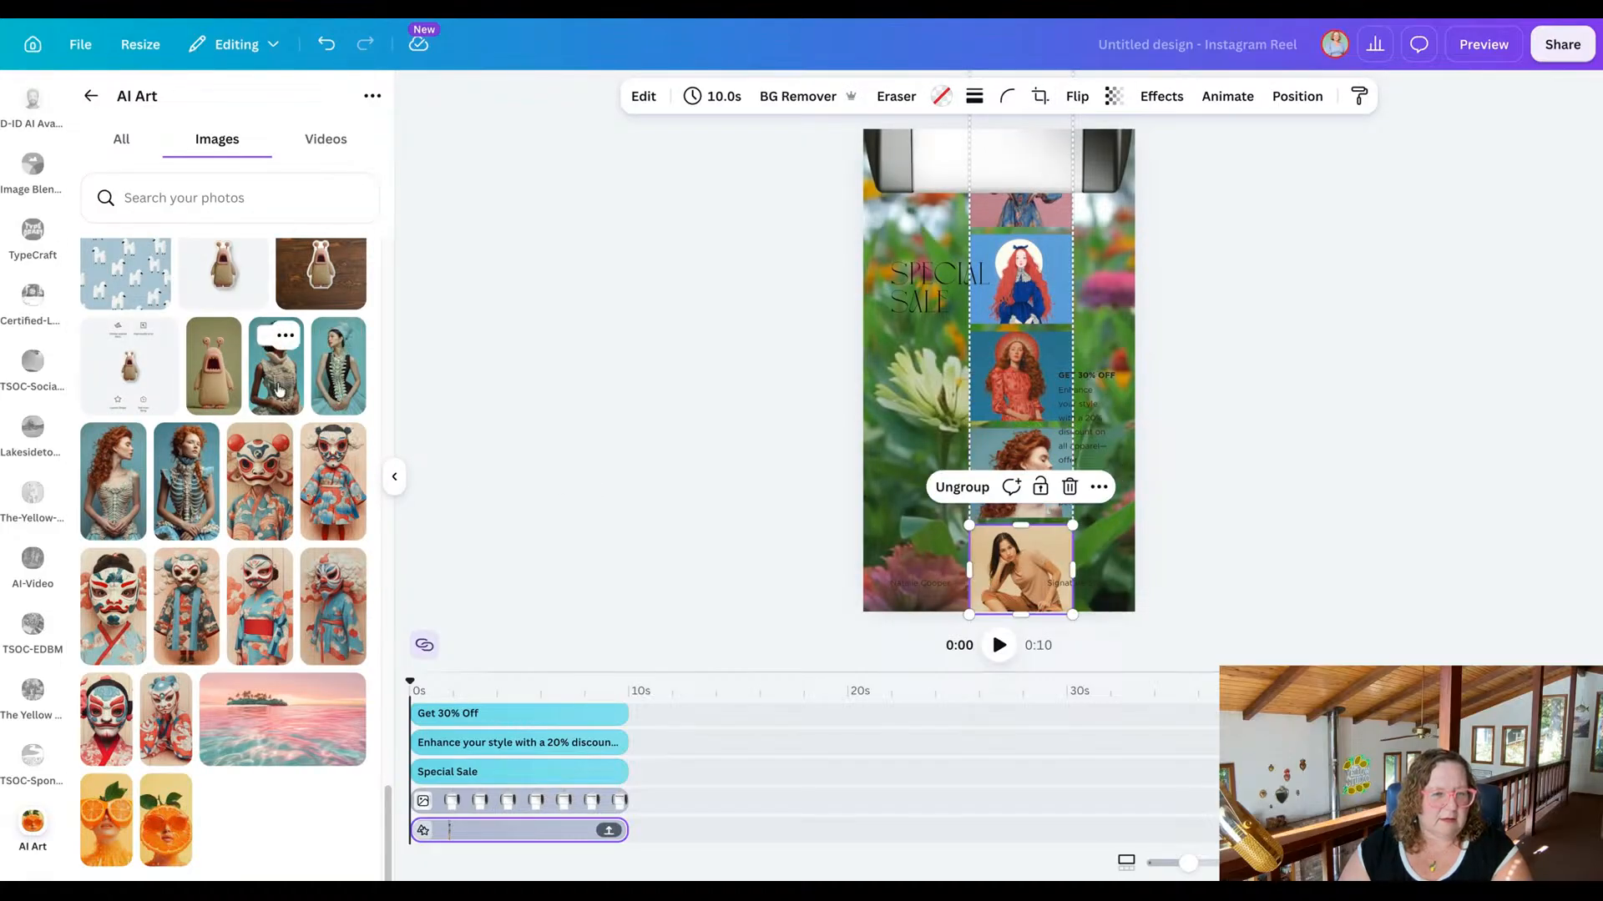
pyautogui.moveTo(338, 389); pyautogui.dragTo(1035, 606)
pyautogui.doubleClick(1035, 575)
pyautogui.click(723, 478)
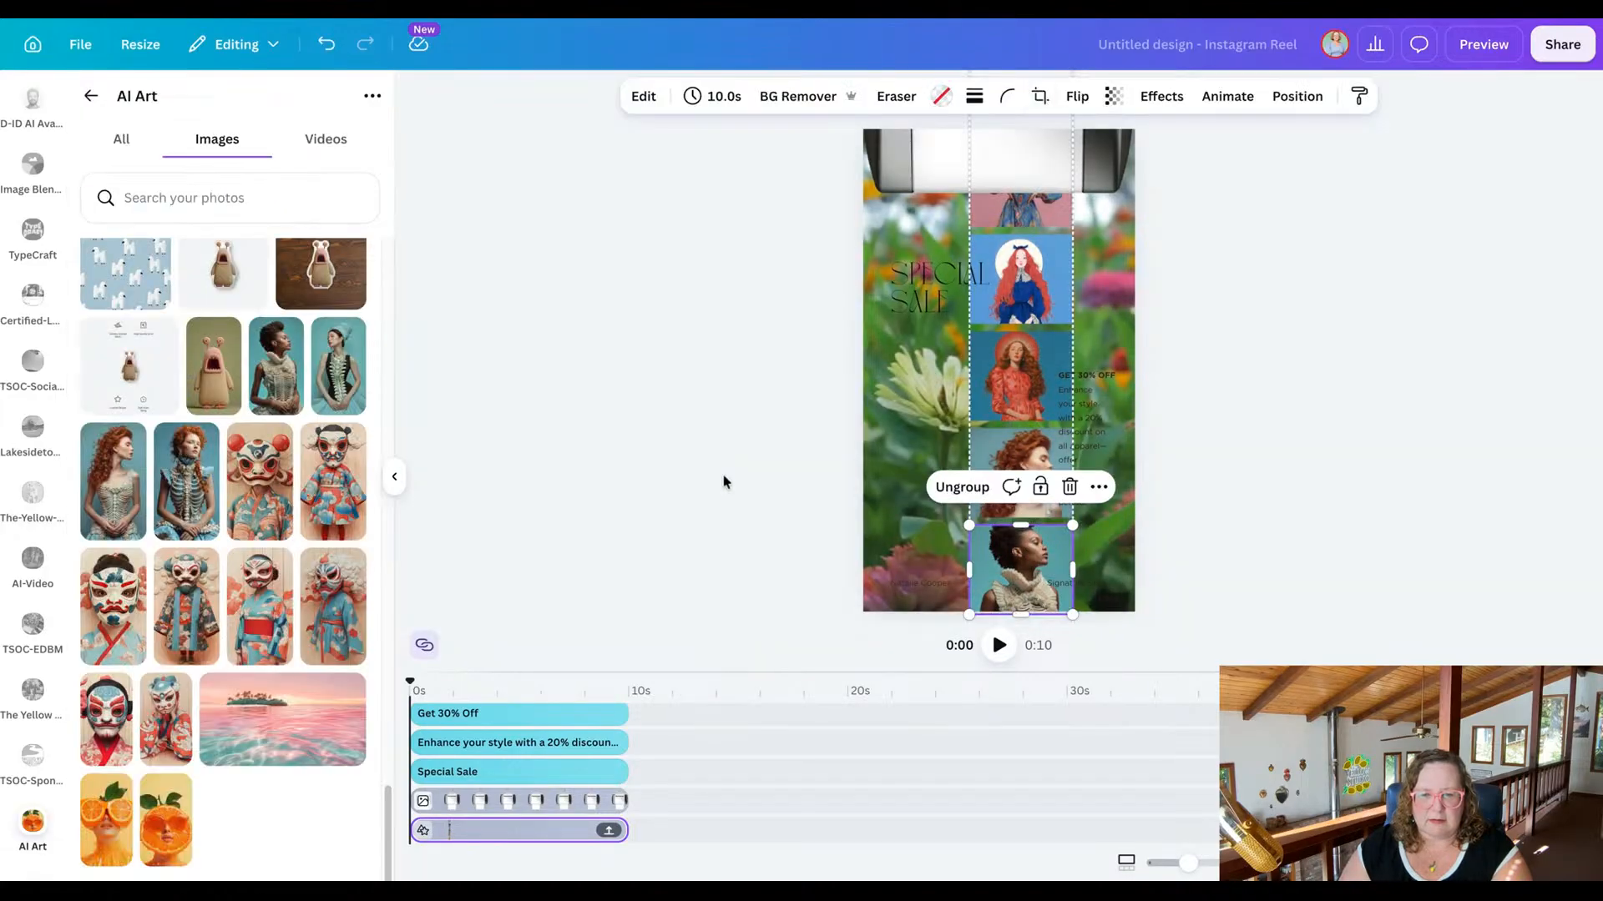
# Move the grouped photo strip upward to bring its last two original photos onto the page.
pyautogui.click(723, 482)
pyautogui.click(992, 391)
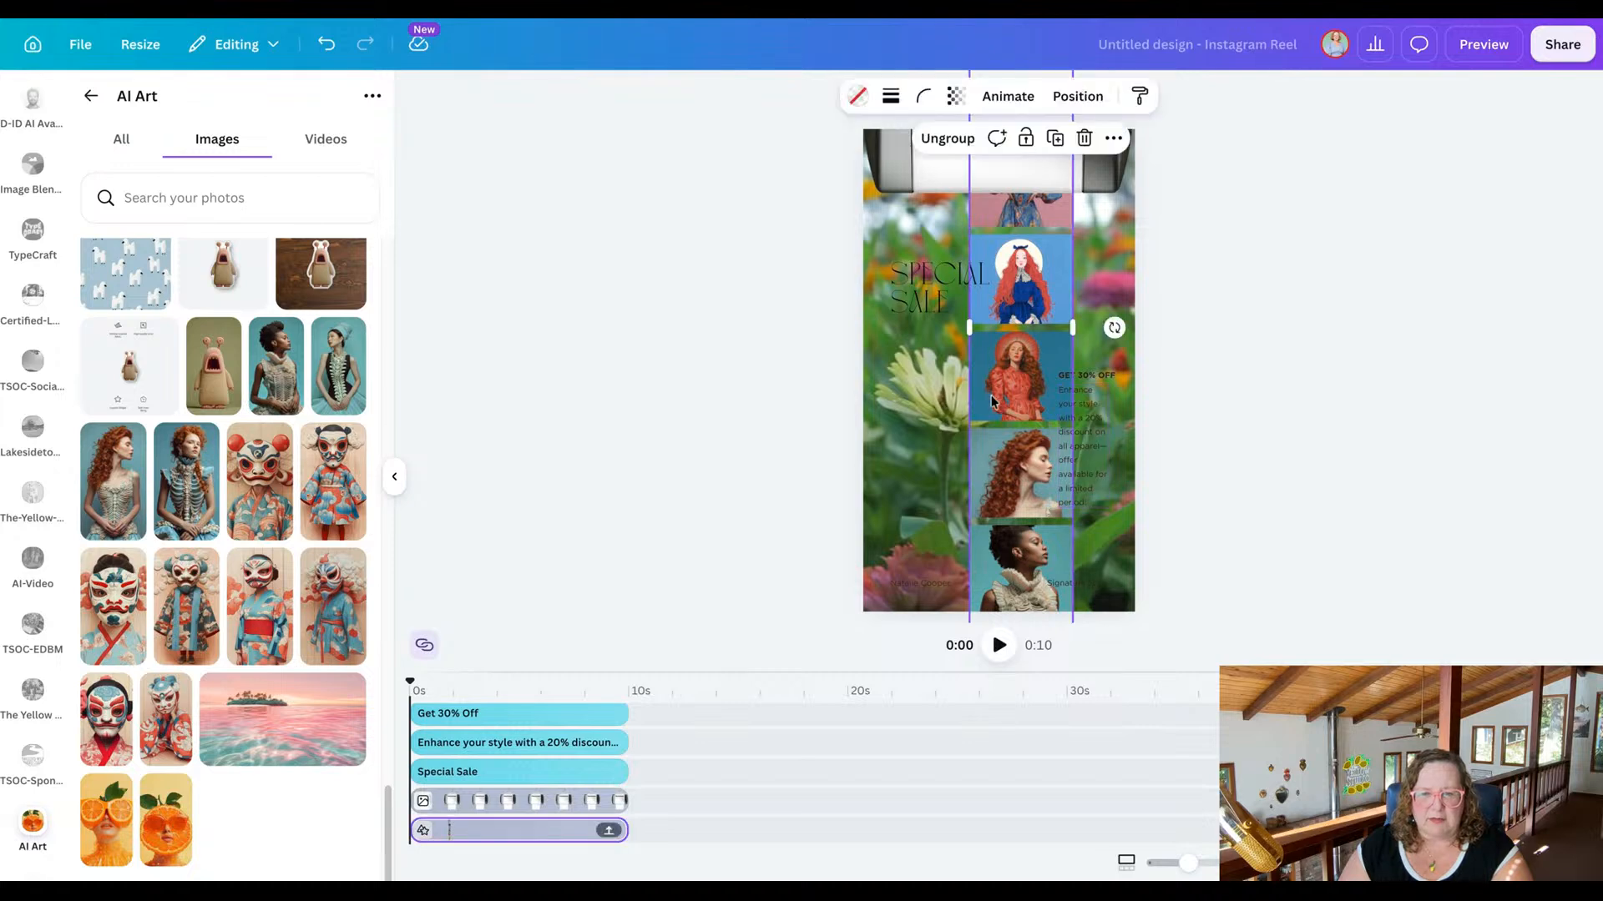
pyautogui.moveTo(992, 390); pyautogui.dragTo(988, 152)
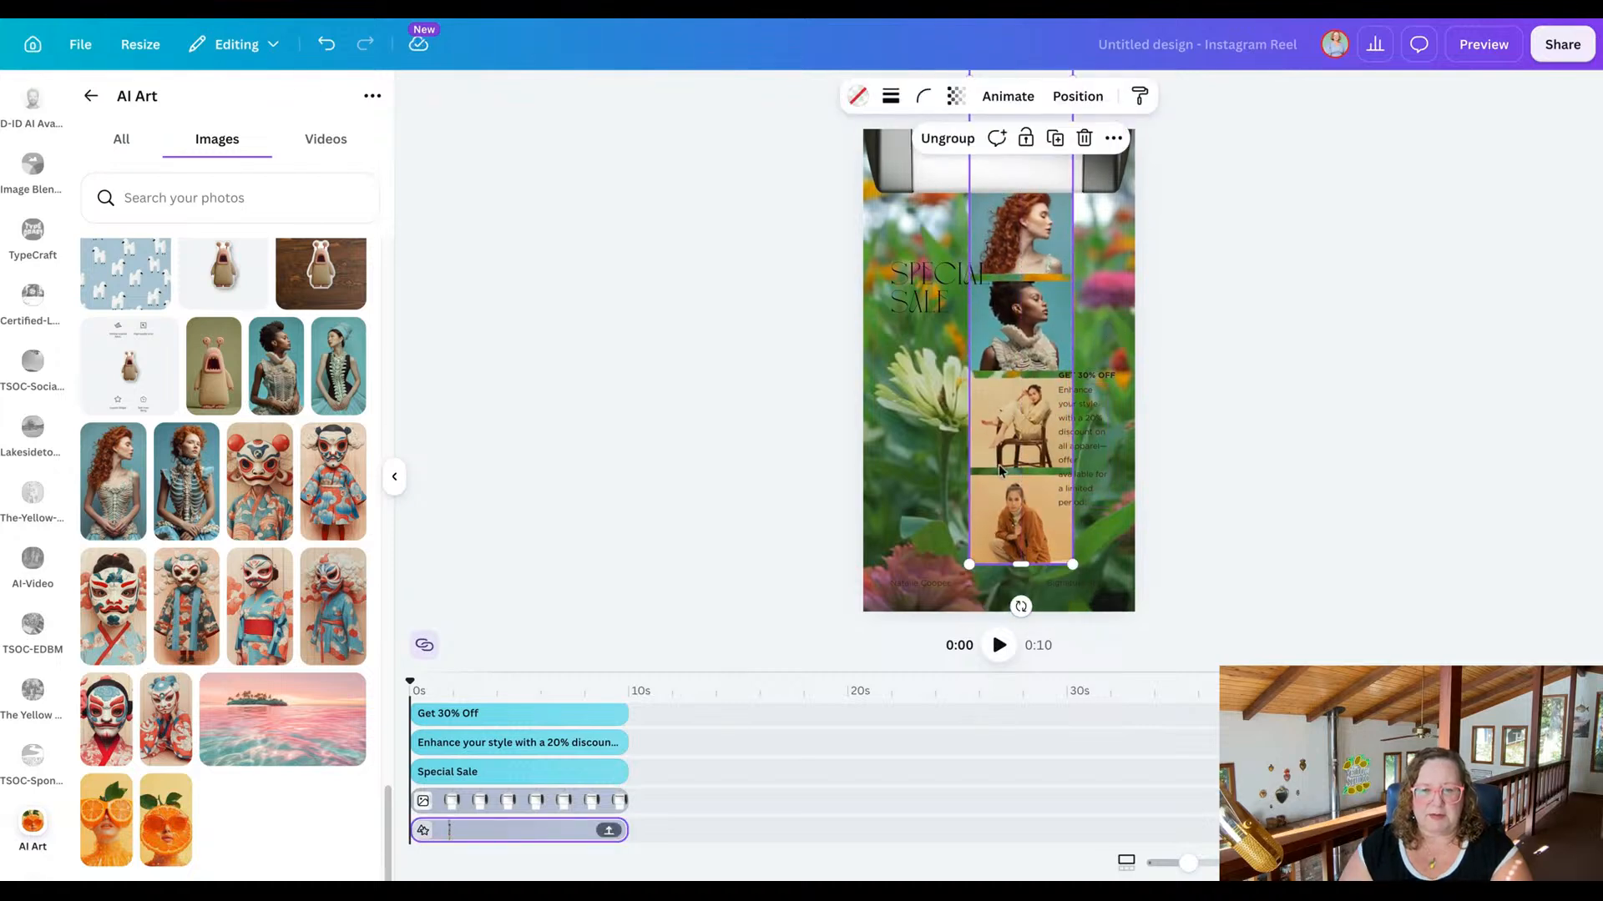
# Replace the strip's ninth photo with the dark-haired woman in a skeleton-style bodice, and reposition the crop to show her face.
pyautogui.click(999, 456)
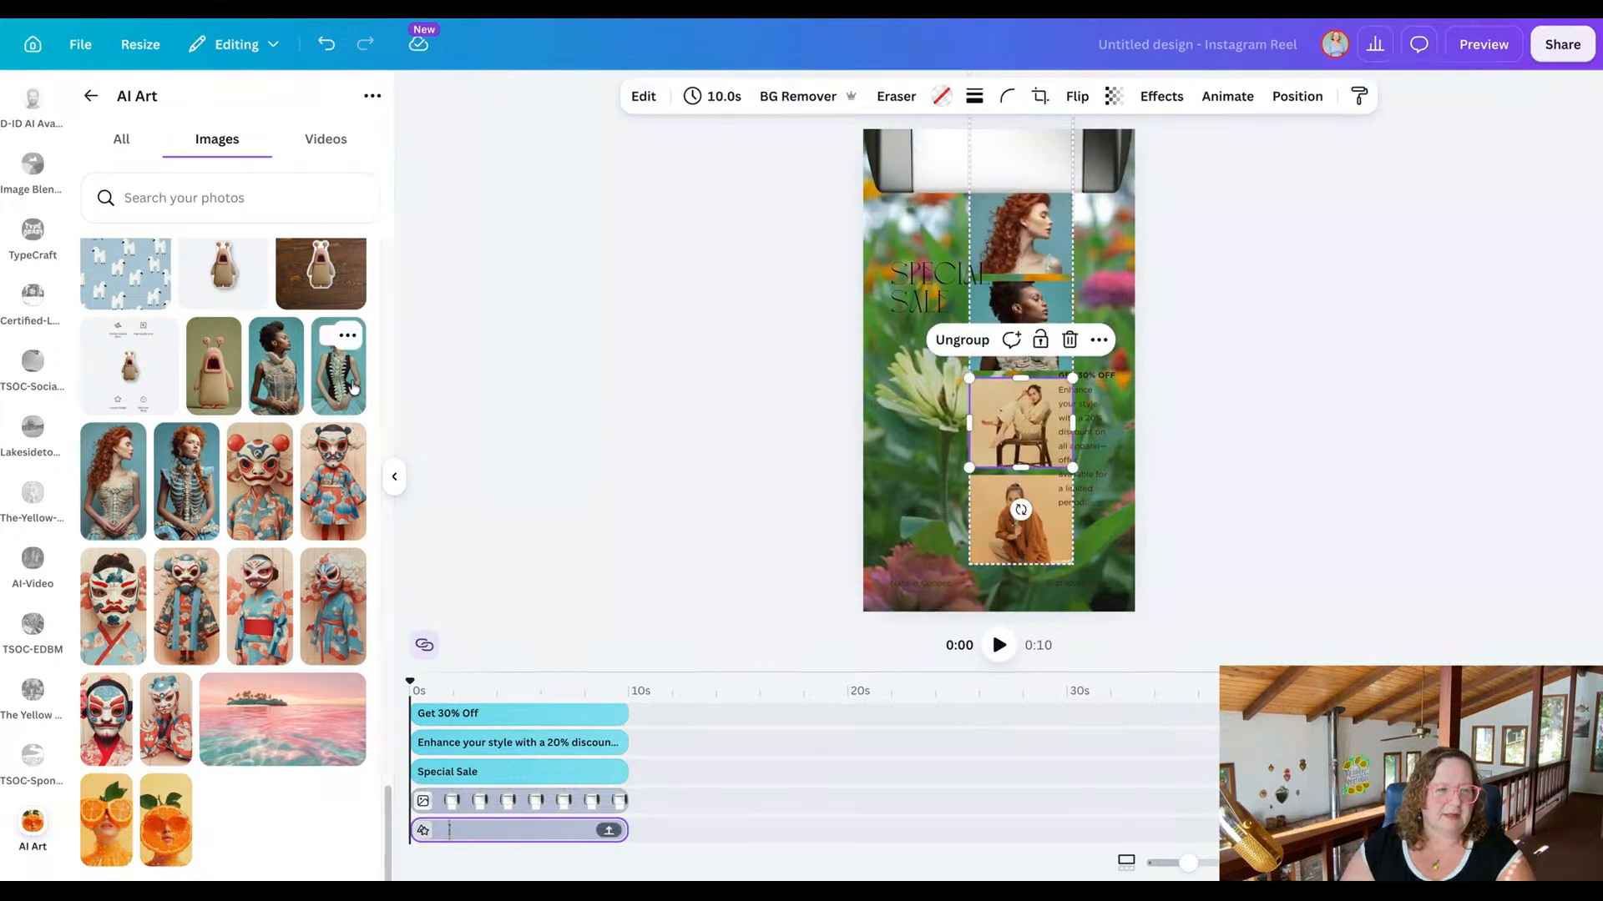
pyautogui.moveTo(338, 365); pyautogui.dragTo(1065, 534)
pyautogui.moveTo(1020, 422); pyautogui.dragTo(1020, 421)
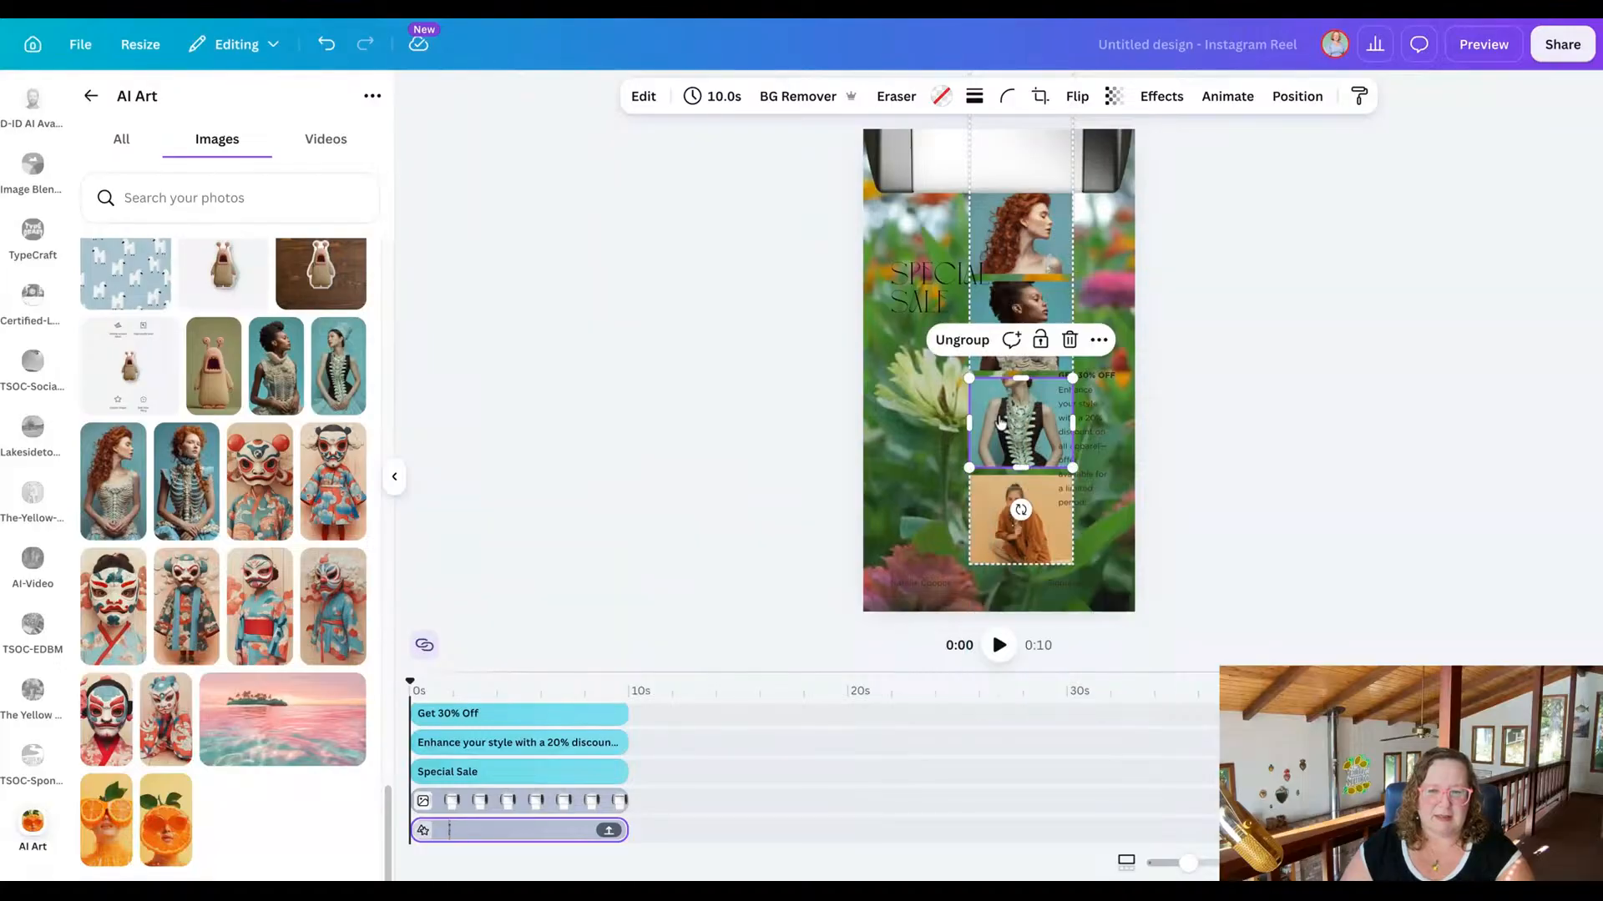
pyautogui.doubleClick(999, 453)
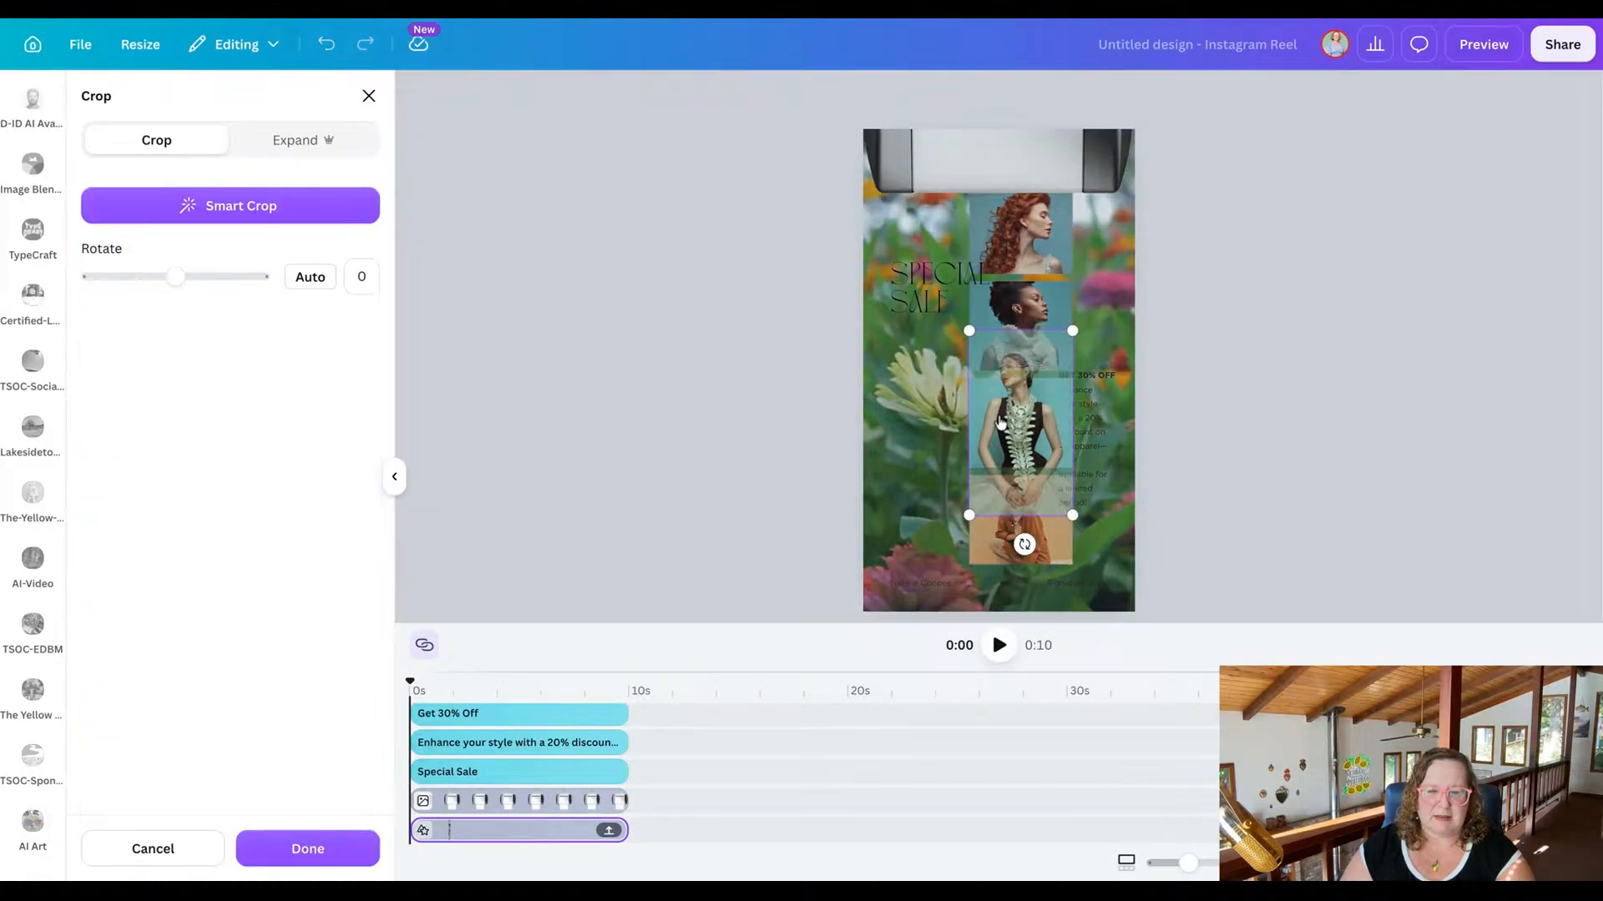
pyautogui.click(694, 469)
# Replace the strip's last photo with the masked figure in a red and white kimono, and reposition the crop to show the mask.
pyautogui.click(1064, 513)
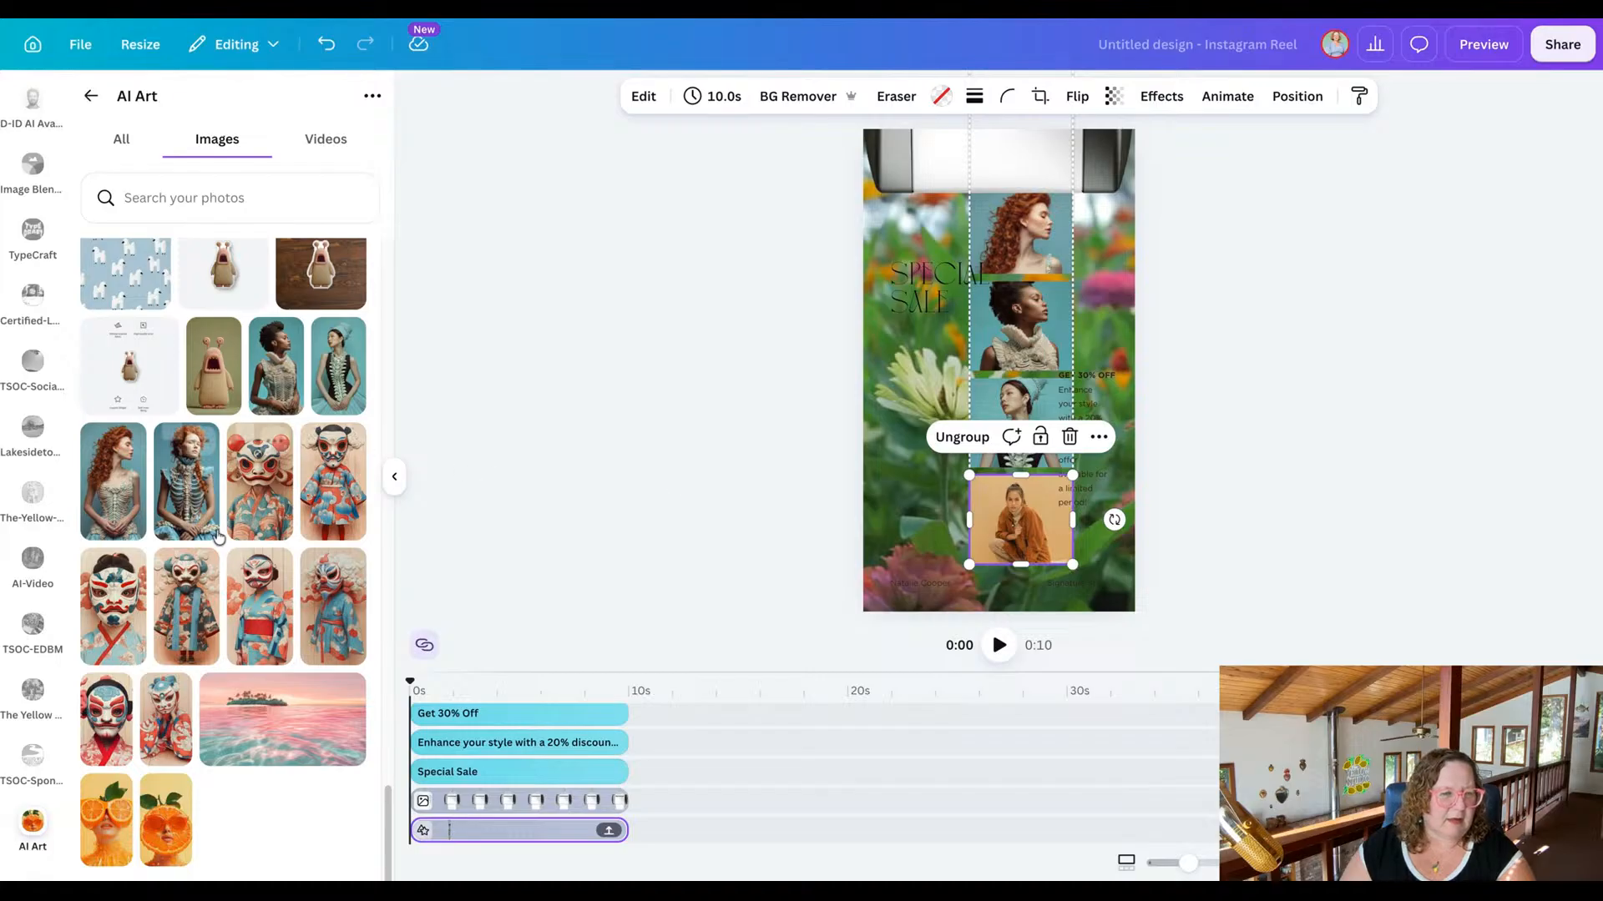
pyautogui.scroll(1, 224, 541)
pyautogui.scroll(-1, 224, 541)
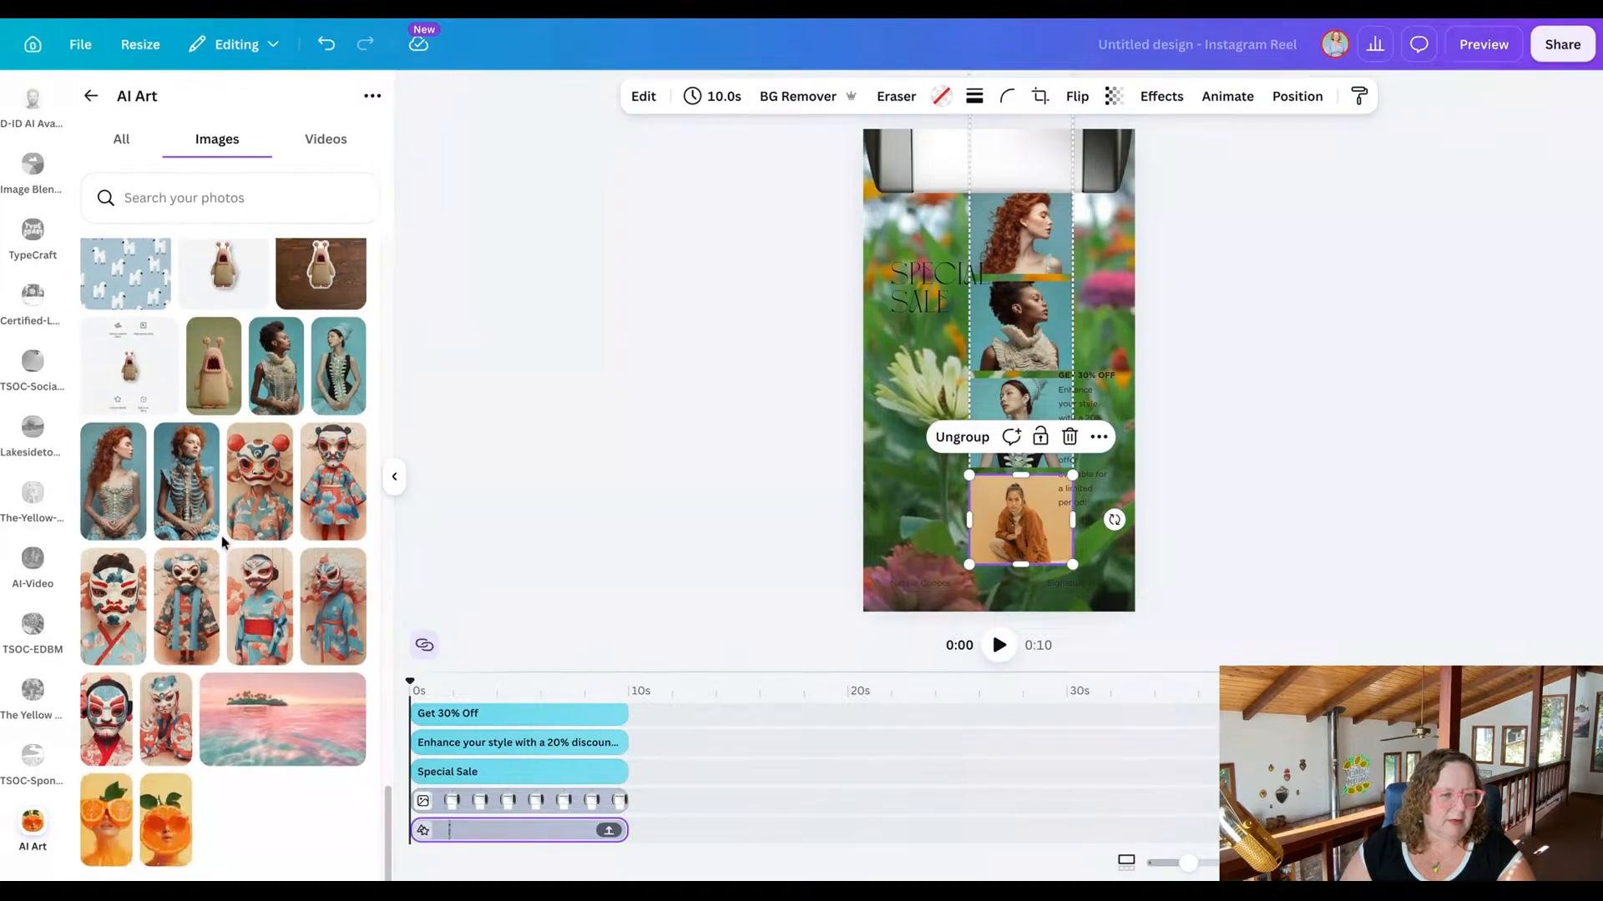
pyautogui.click(182, 714)
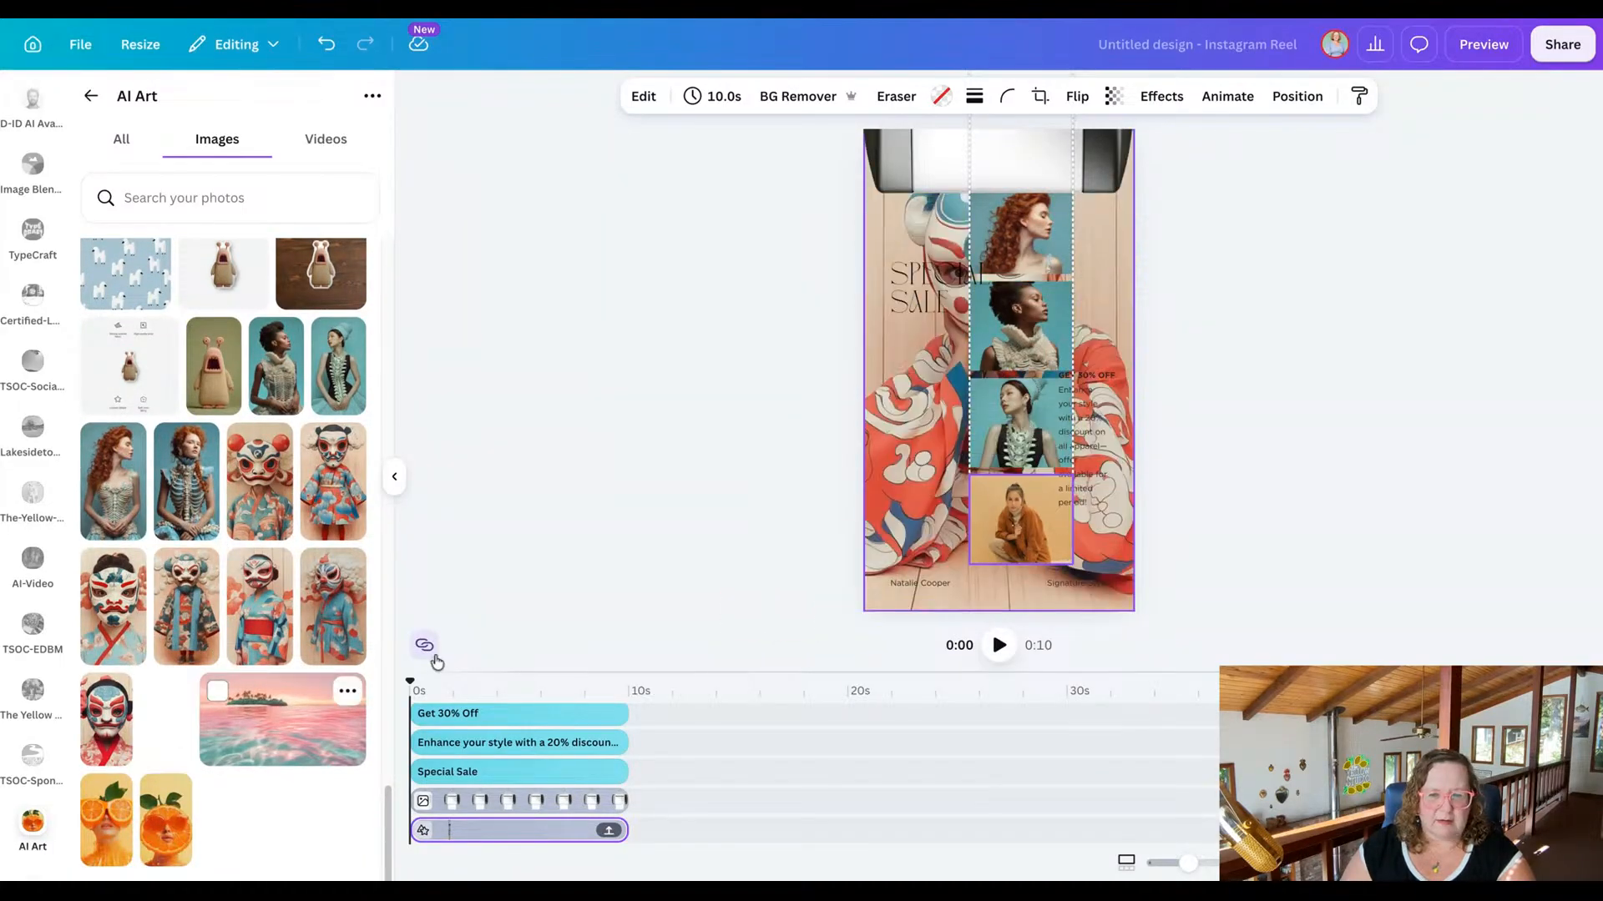
pyautogui.doubleClick(1020, 519)
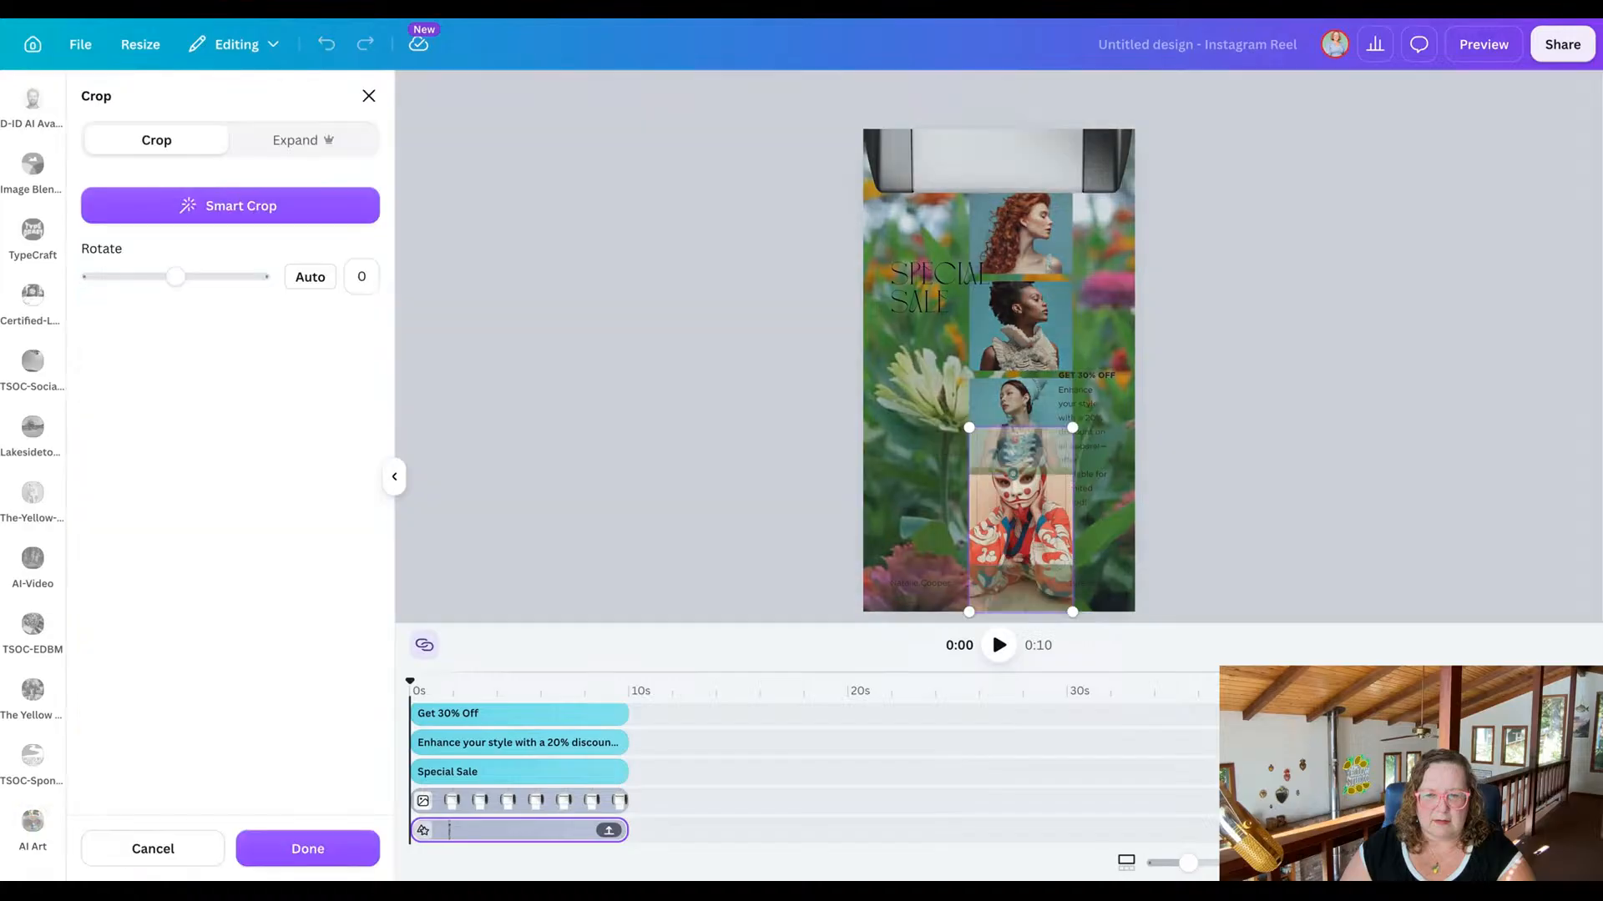
pyautogui.click(642, 500)
pyautogui.click(643, 500)
# Move the photo strip back down and centre it on the page, with its first photo directly beneath the silver frame.
pyautogui.click(1055, 227)
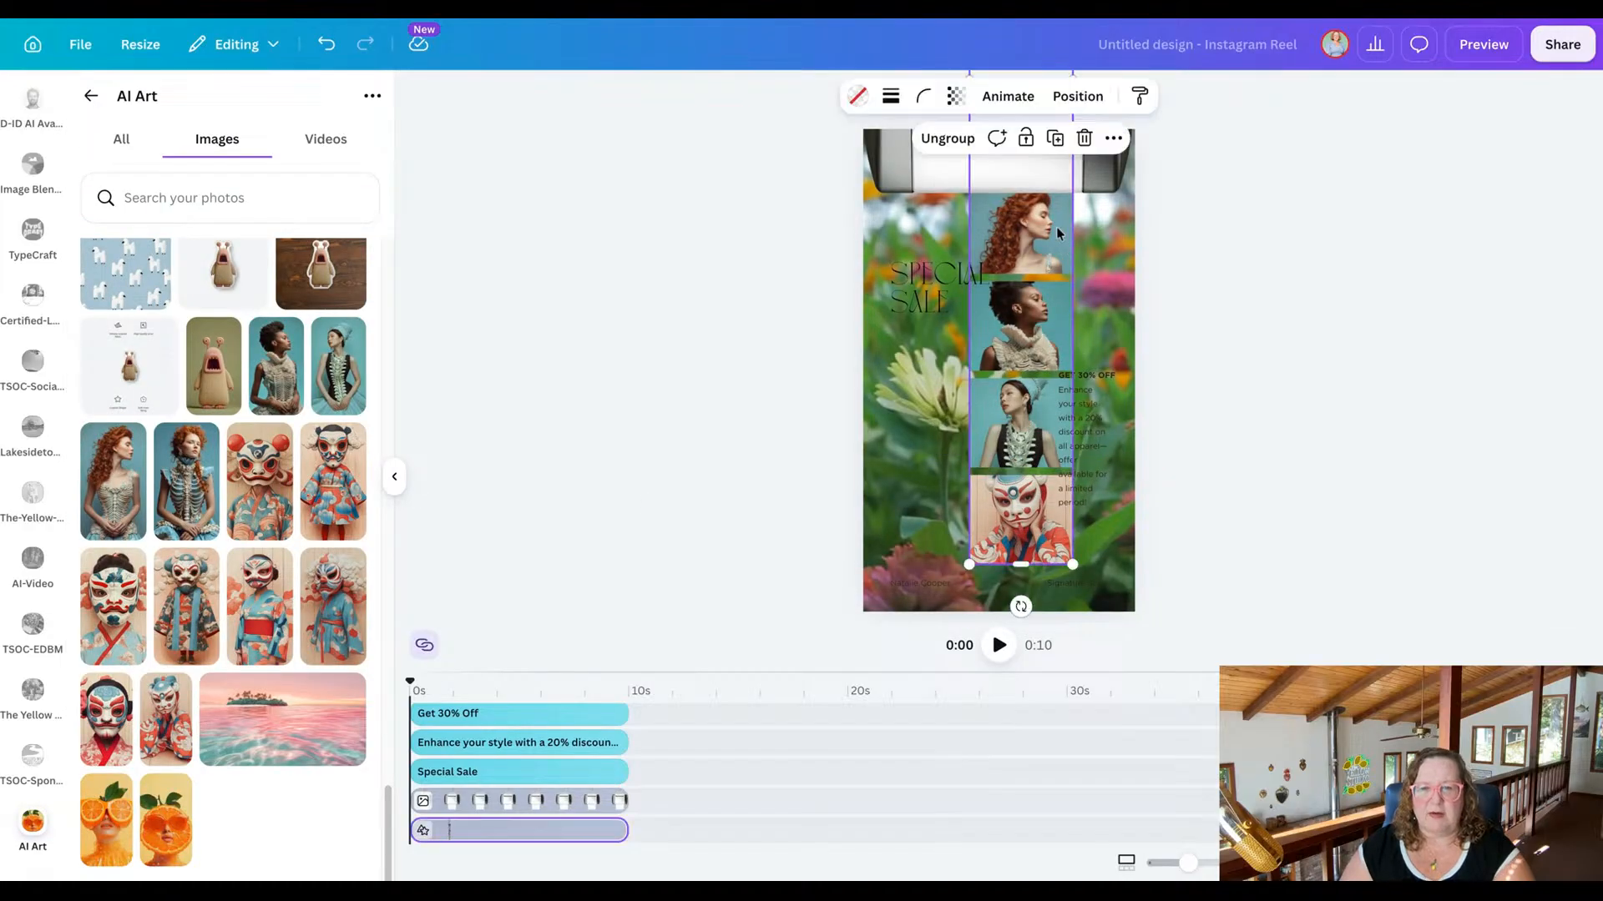
pyautogui.moveTo(1053, 222); pyautogui.dragTo(1043, 404)
pyautogui.moveTo(1031, 217); pyautogui.dragTo(1019, 409)
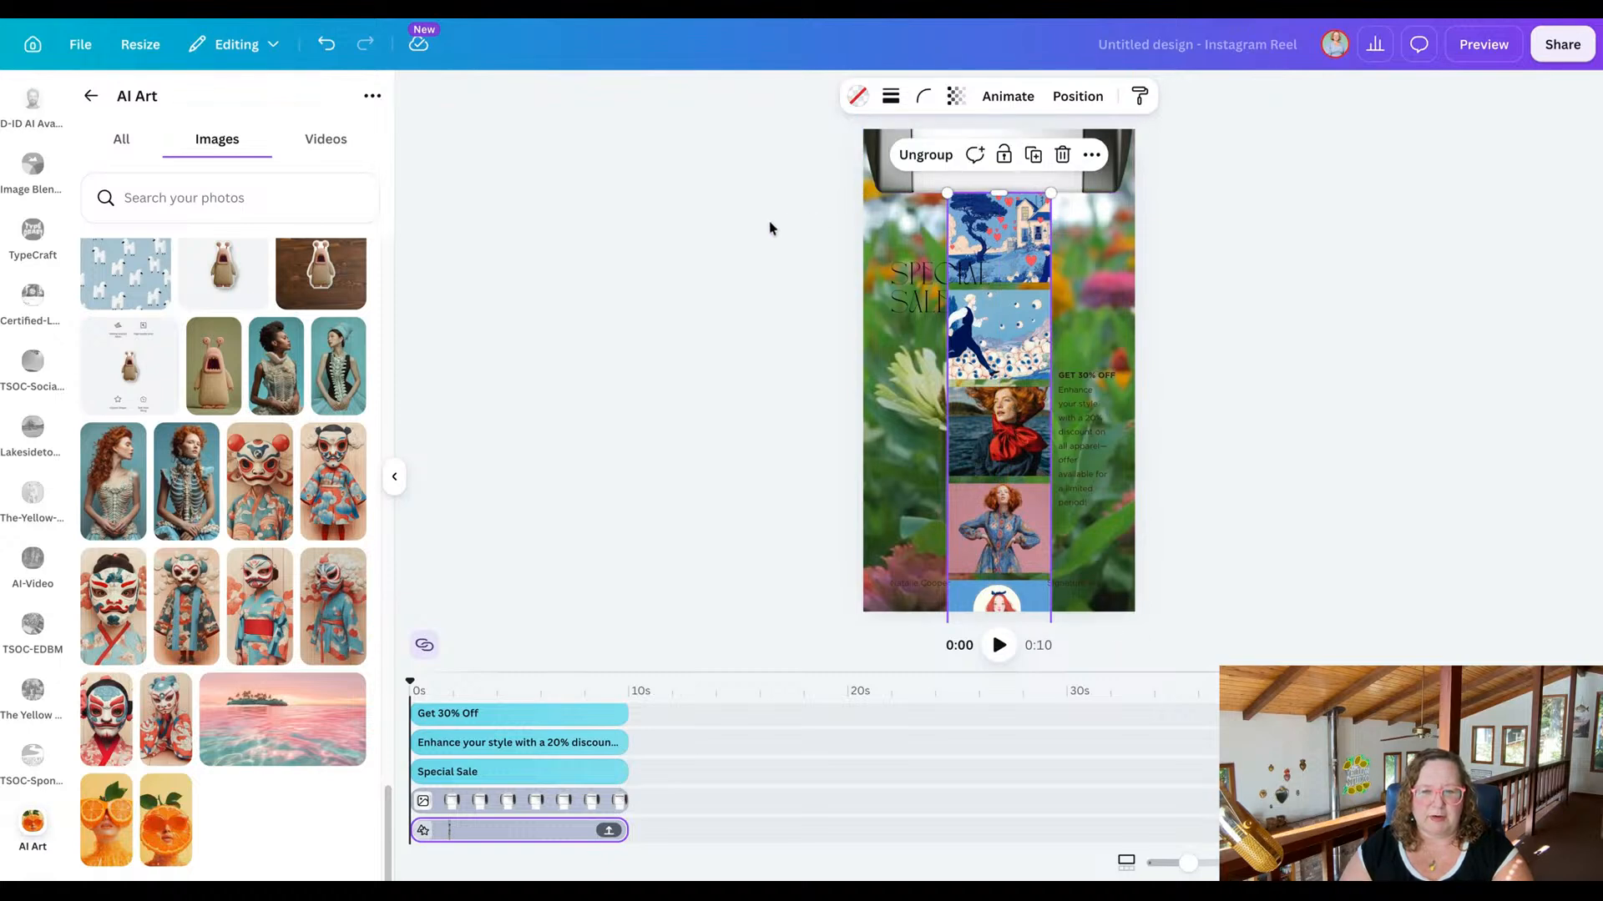
# Colour the "Special Sale" heading white and give it a white Outline effect with a thickness of 25.
pyautogui.click(915, 284)
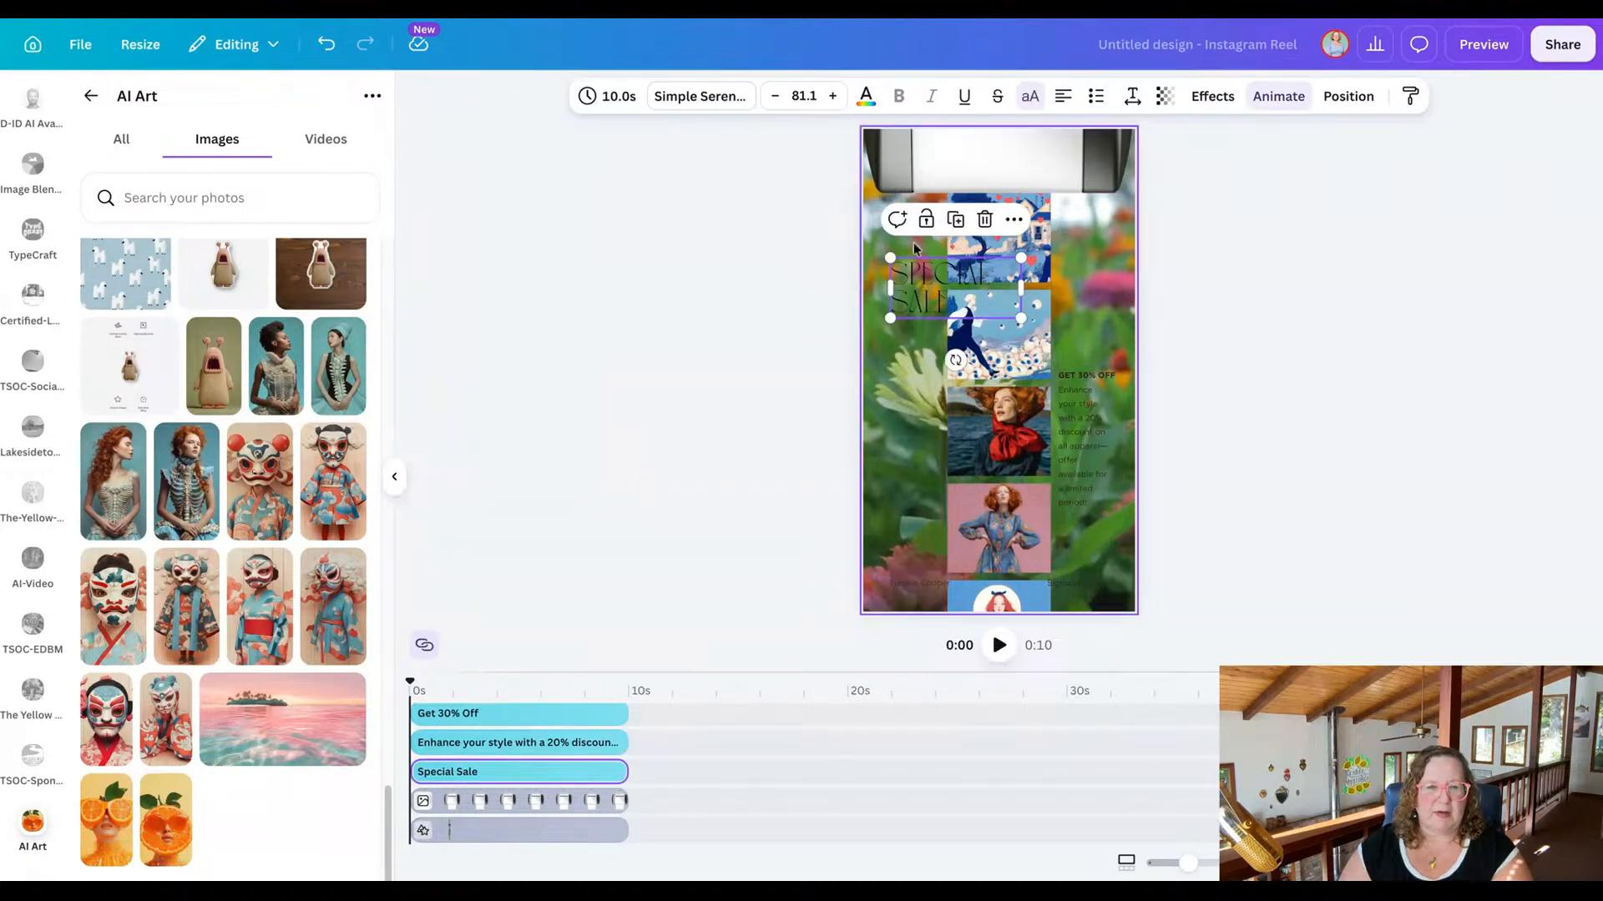
pyautogui.click(871, 104)
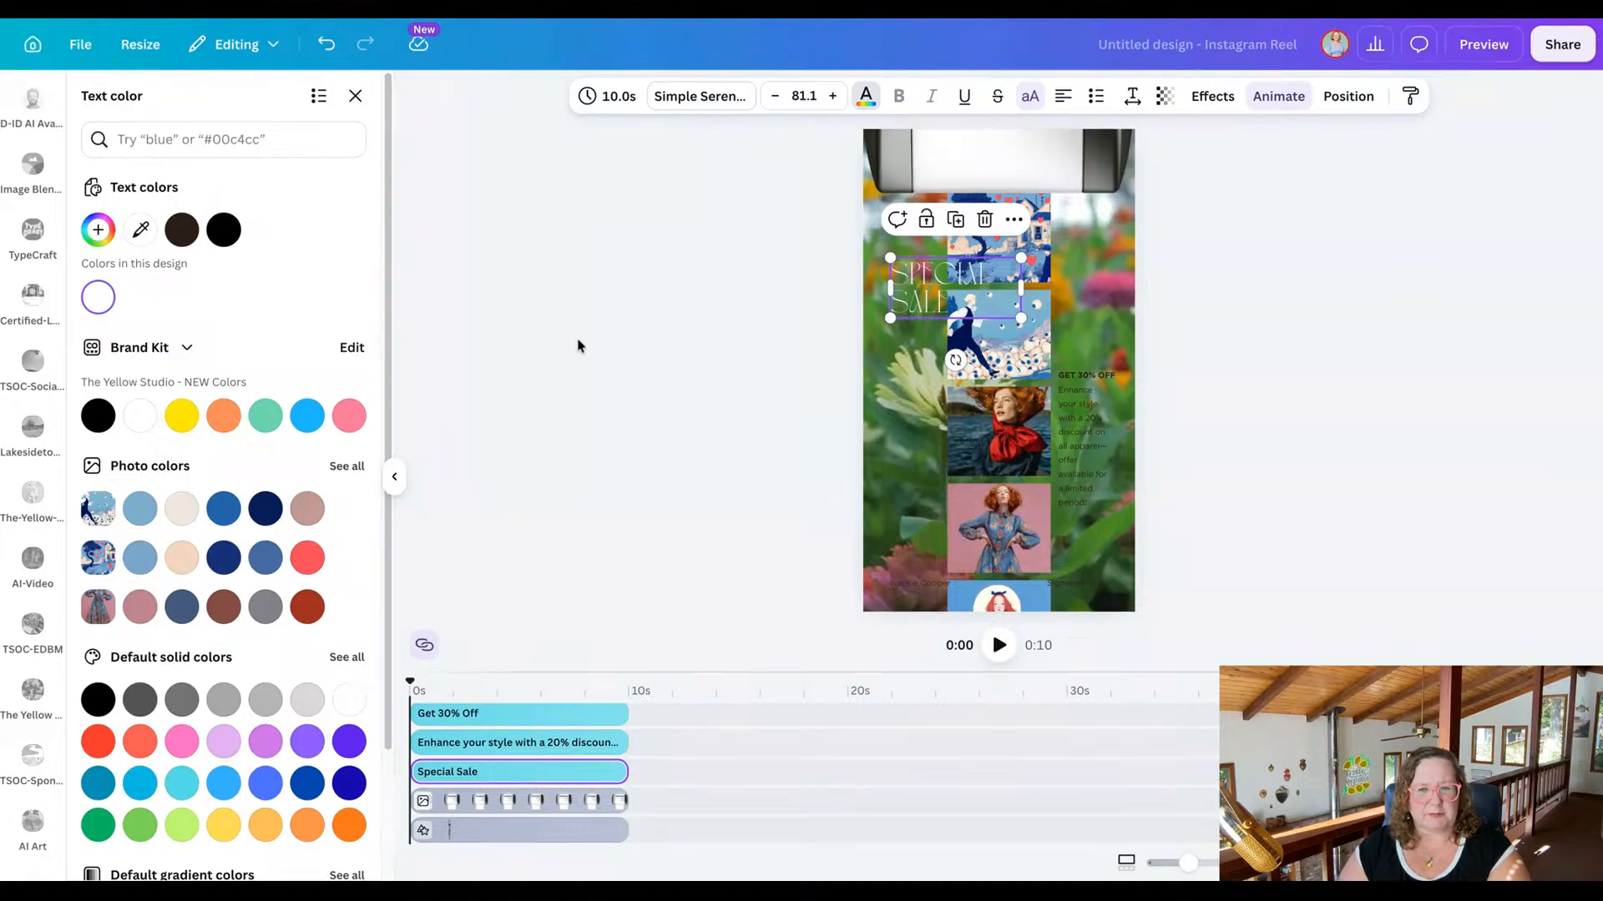
pyautogui.click(1208, 99)
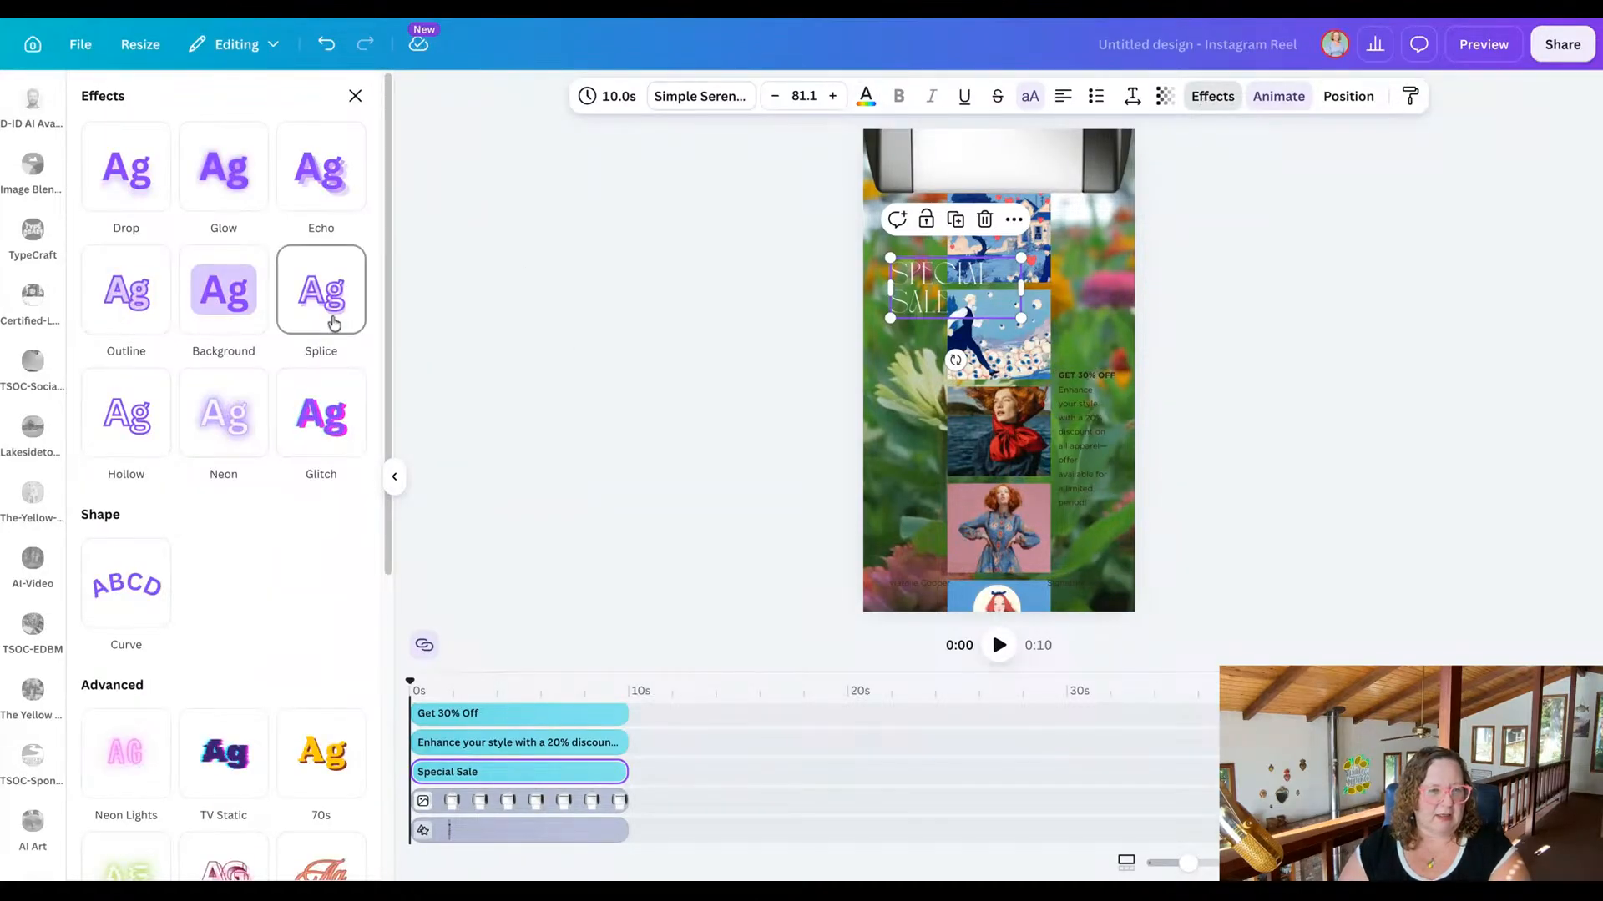
pyautogui.click(122, 301)
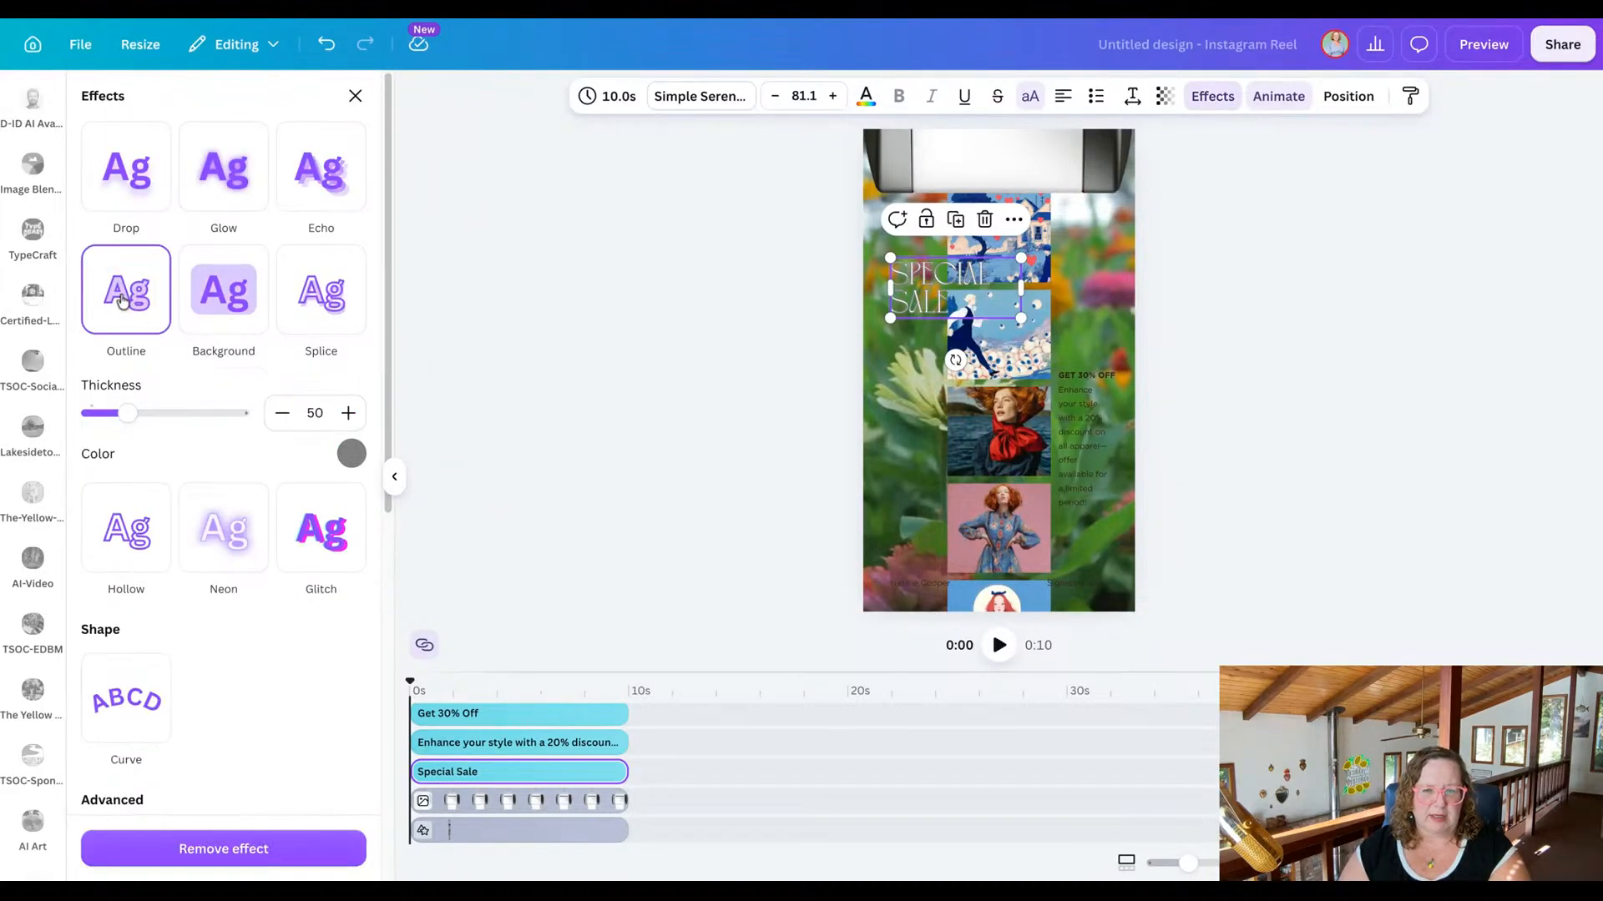
pyautogui.click(352, 453)
pyautogui.click(175, 542)
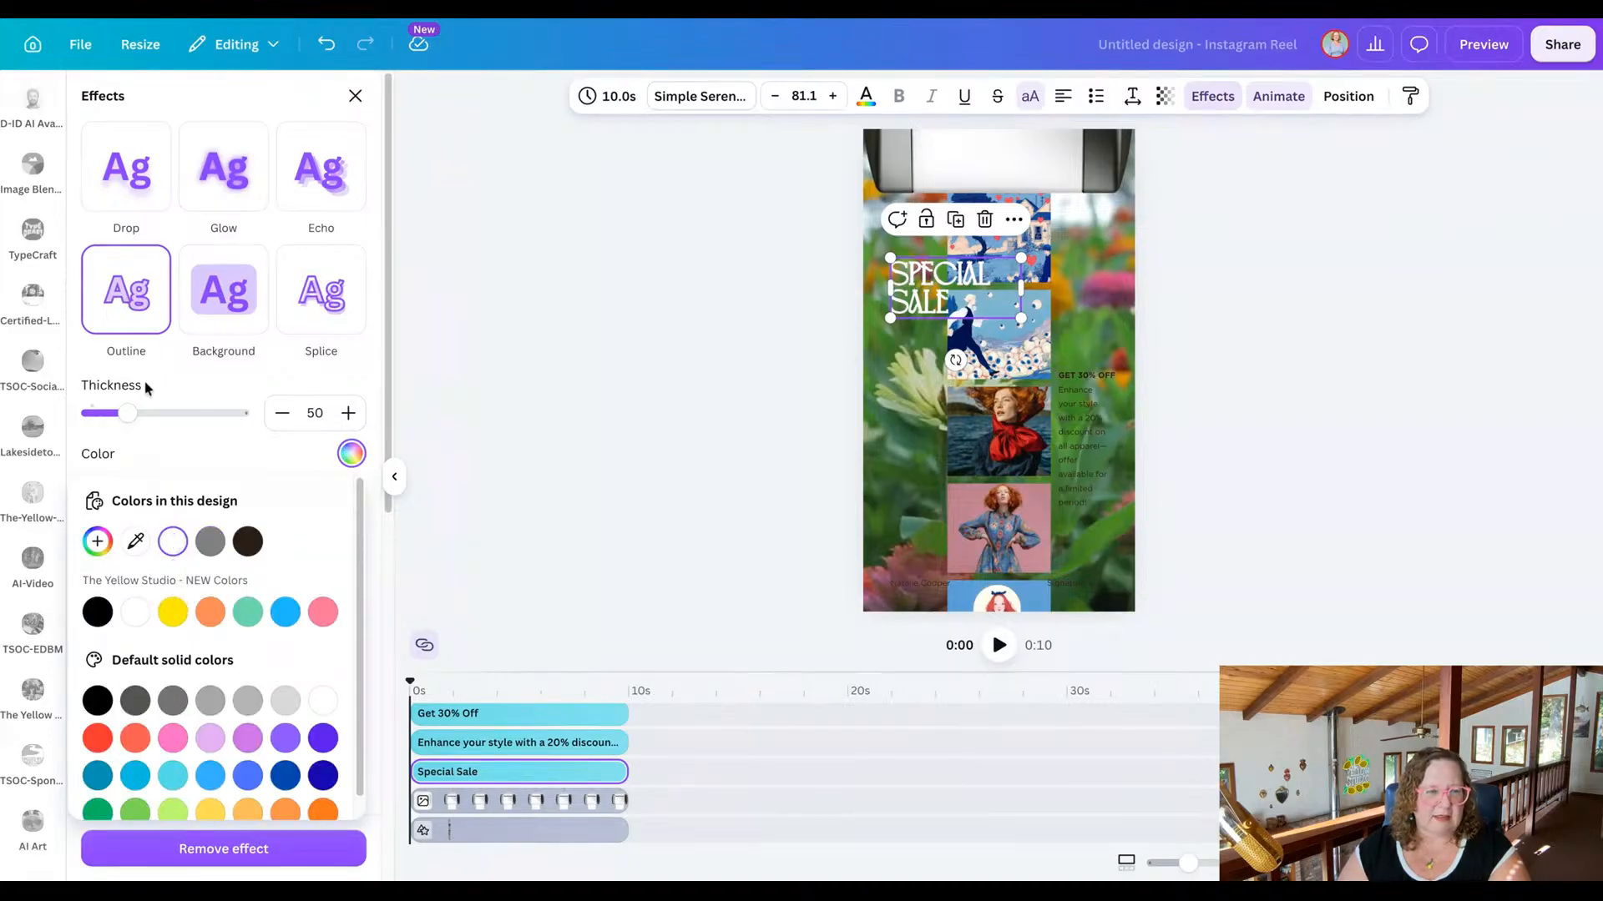
pyautogui.moveTo(127, 413); pyautogui.dragTo(108, 419)
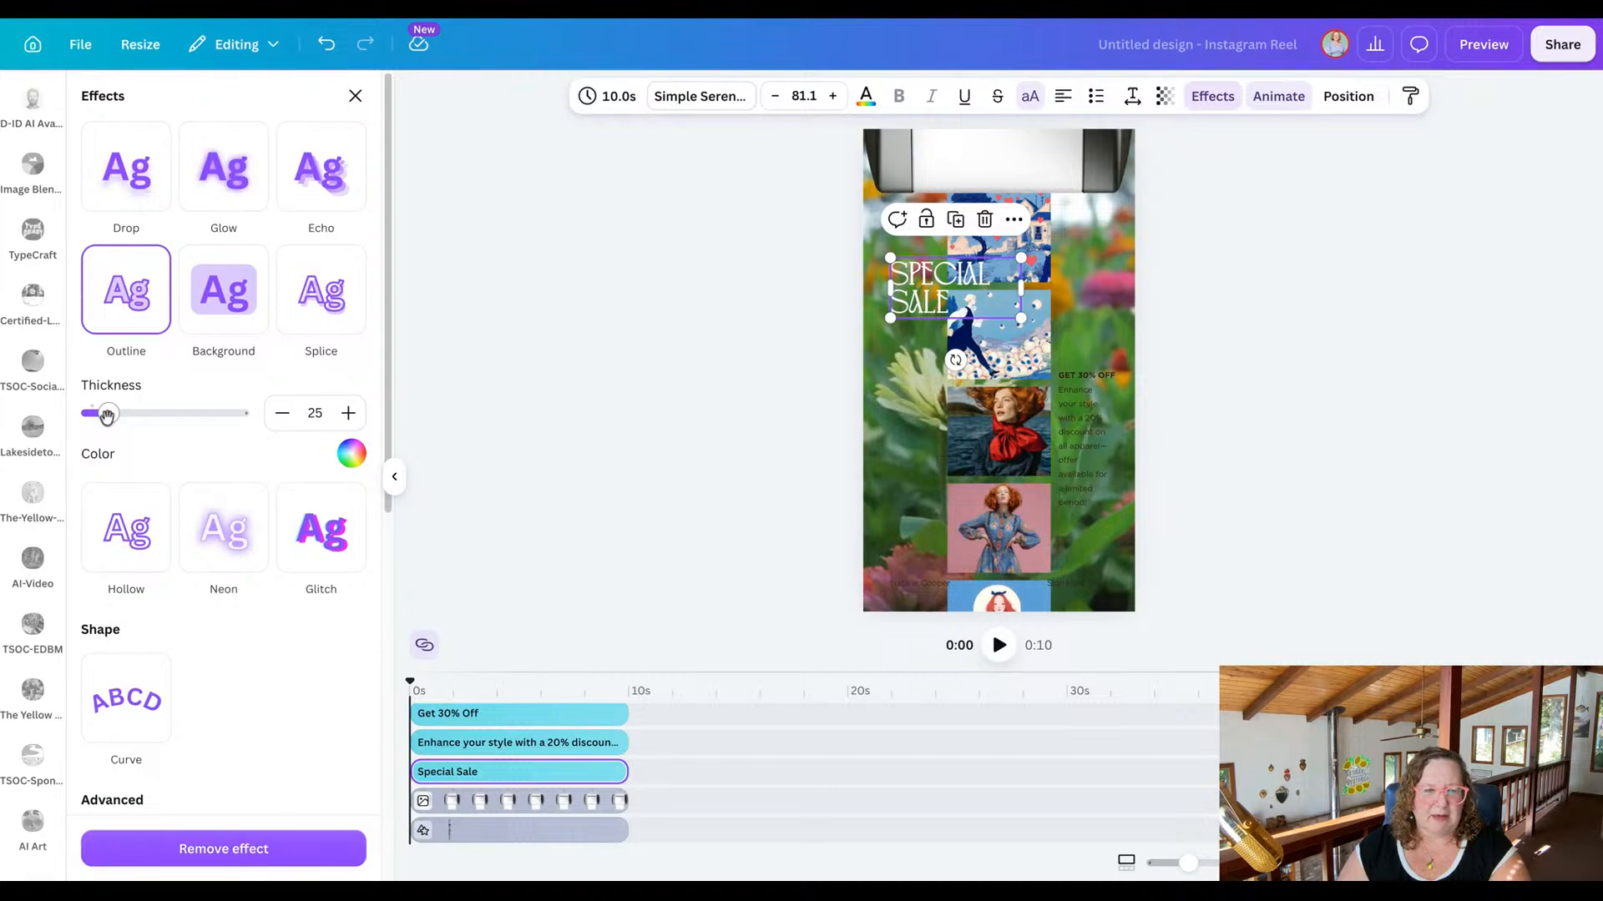
pyautogui.click(562, 460)
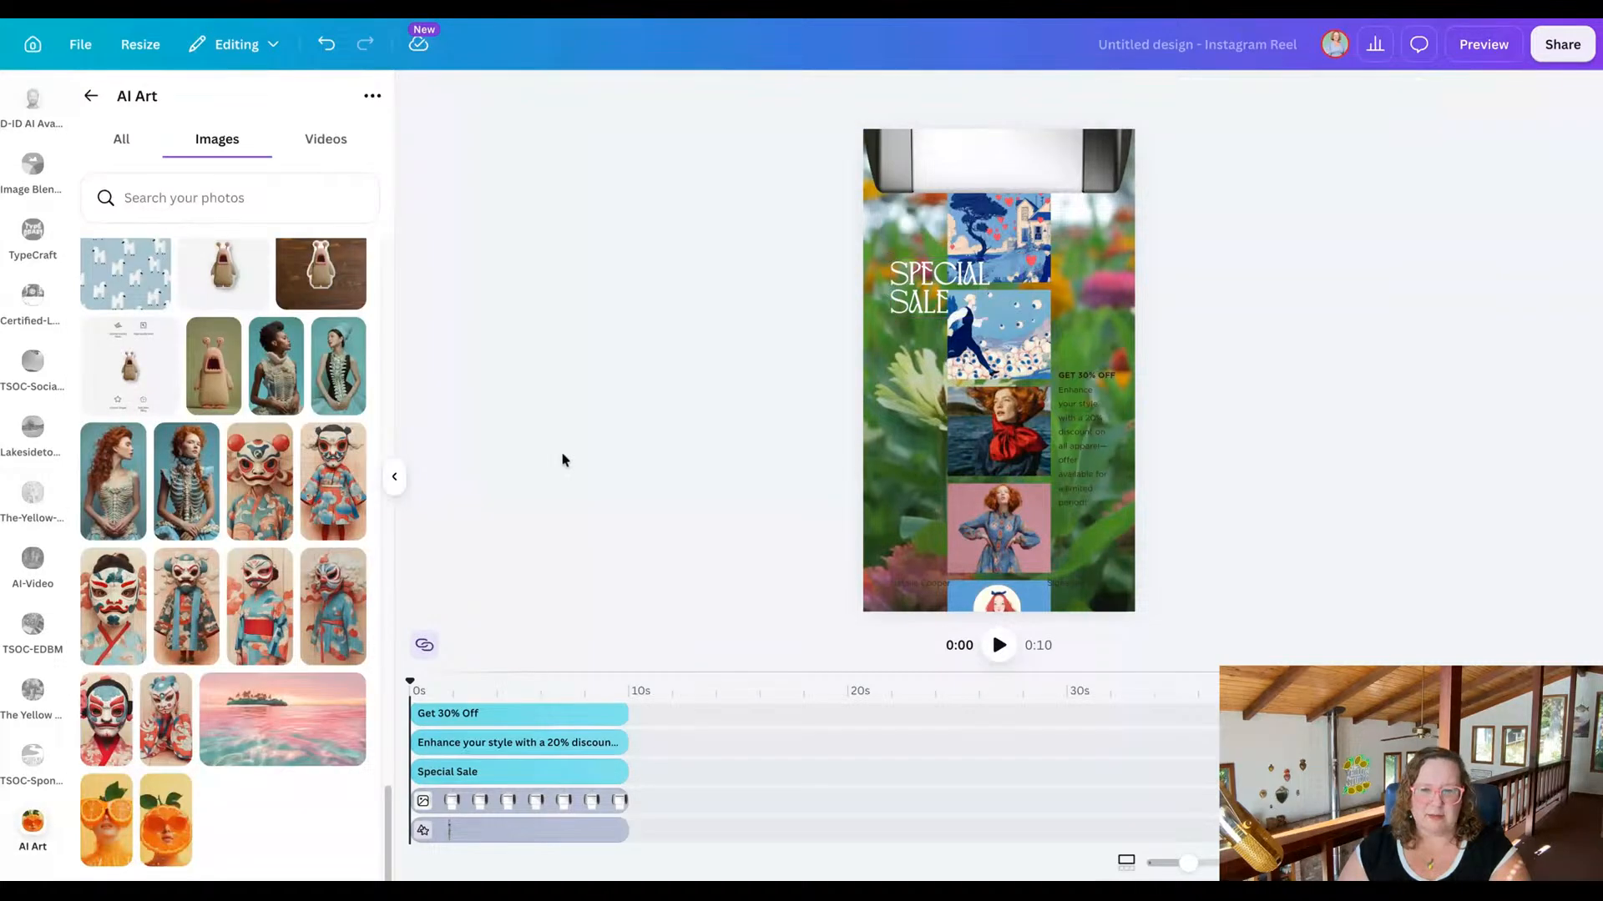
# Change the text colour of the "Get 30% Off" line and the discount description below it to white.
pyautogui.click(1103, 372)
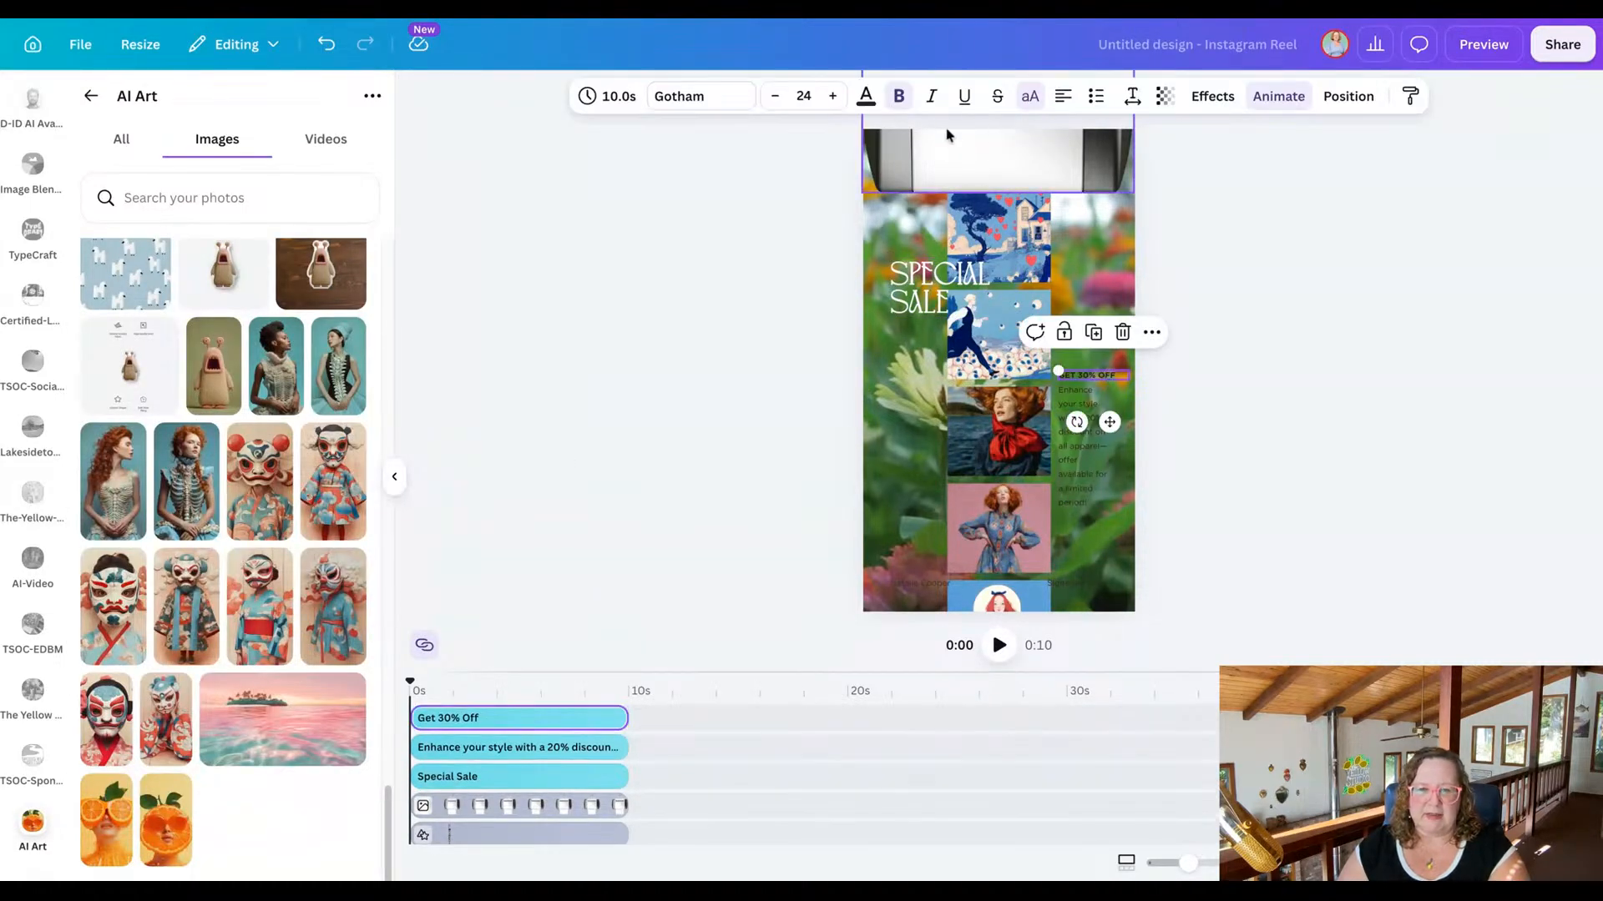
pyautogui.click(866, 96)
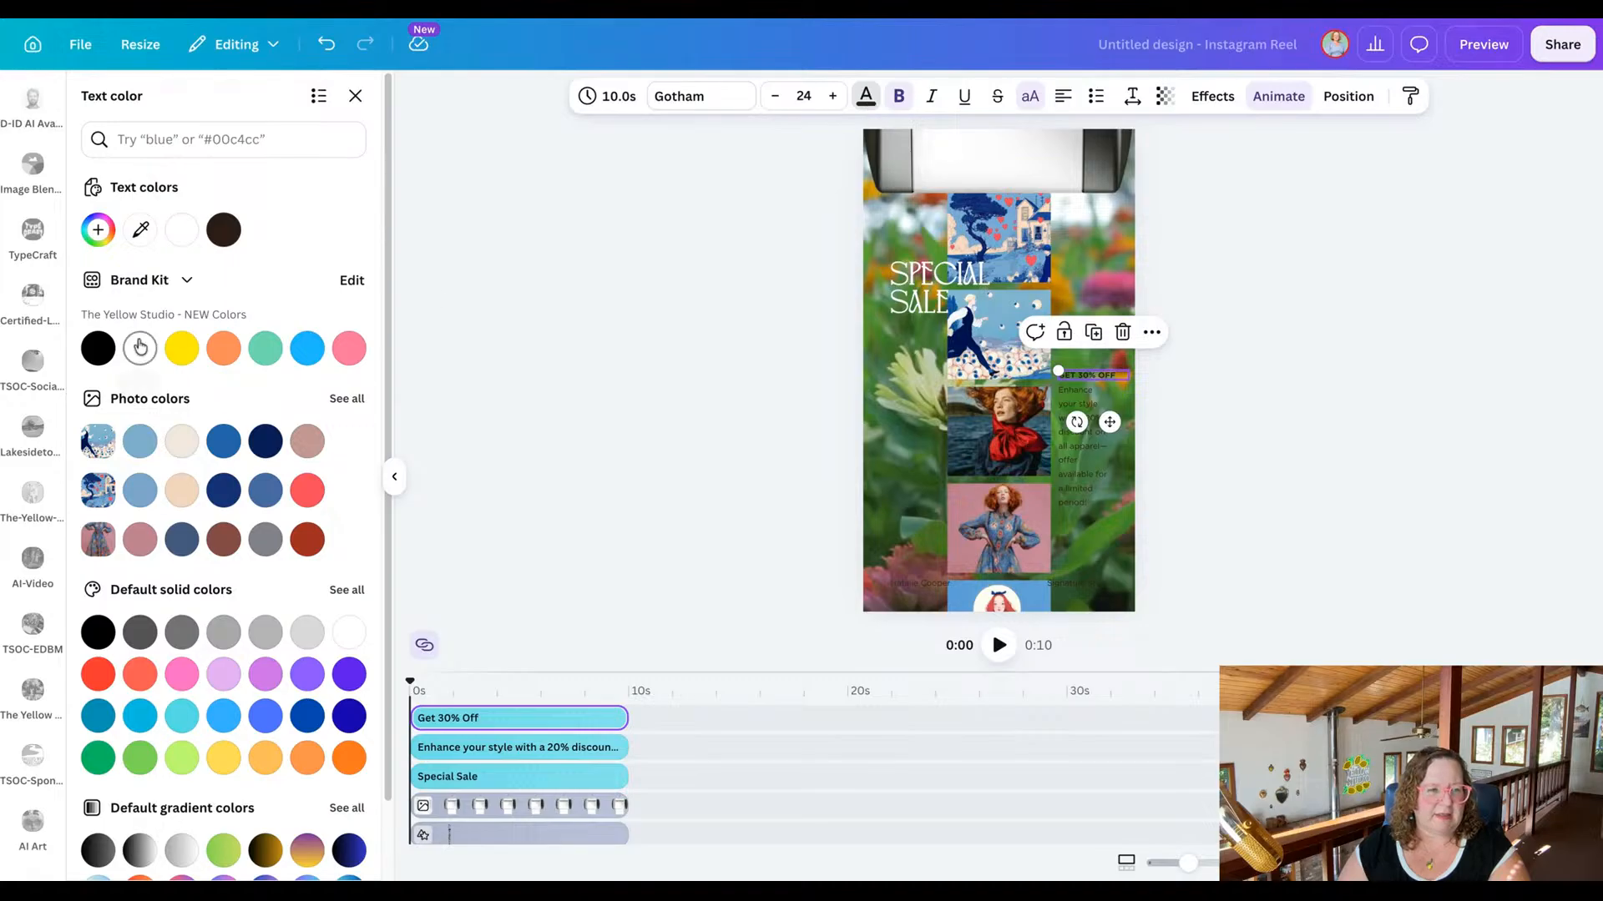
pyautogui.click(1081, 463)
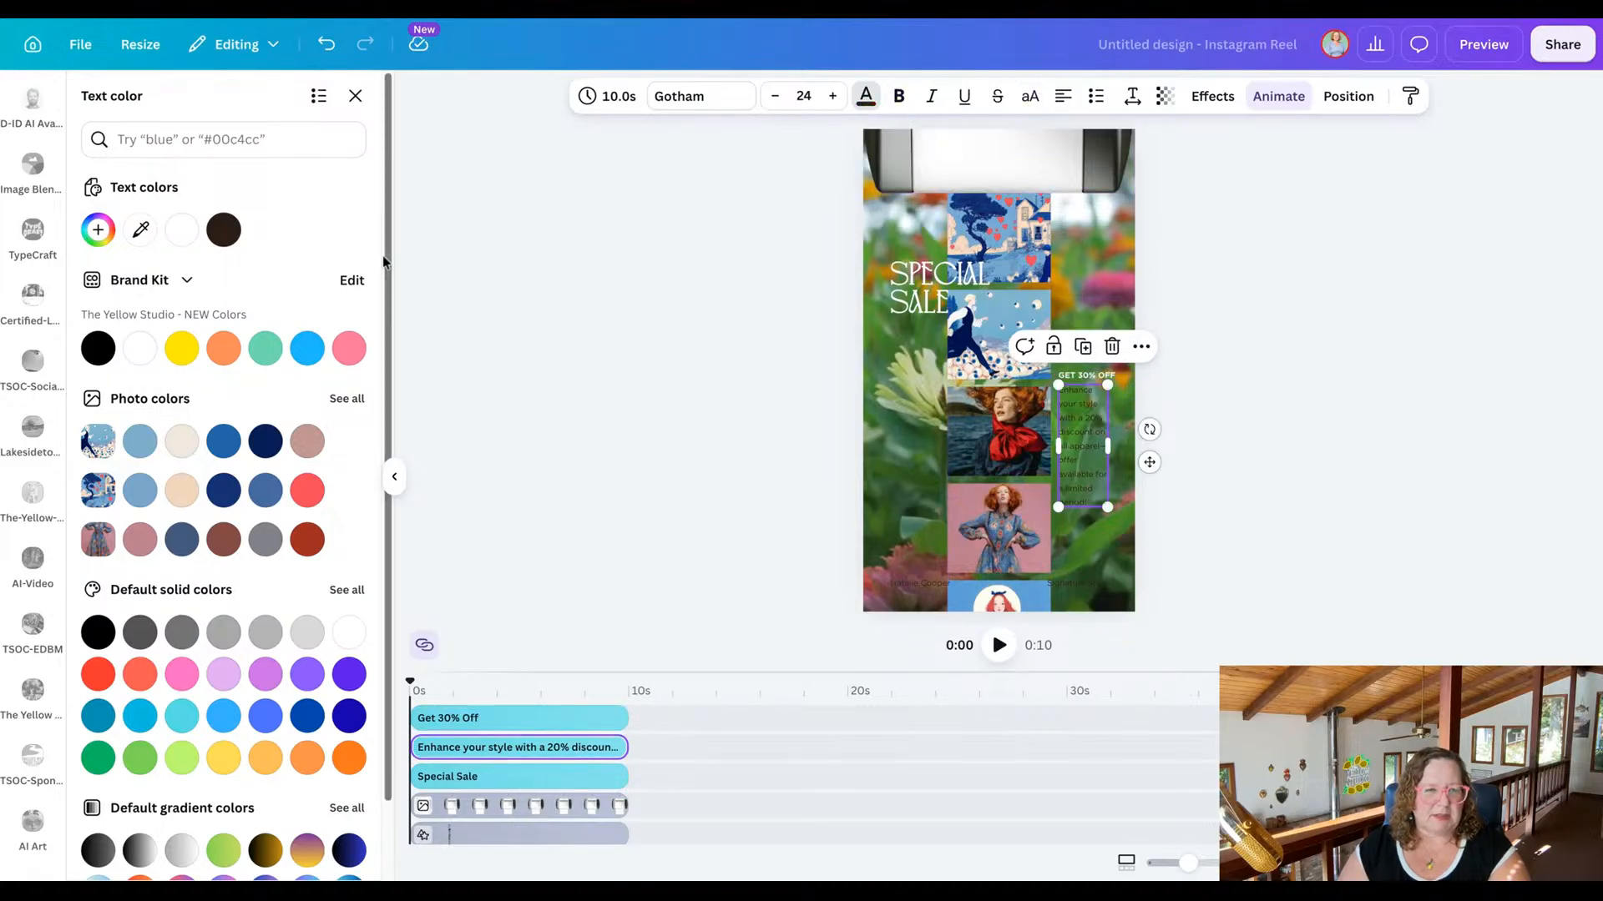
pyautogui.click(171, 242)
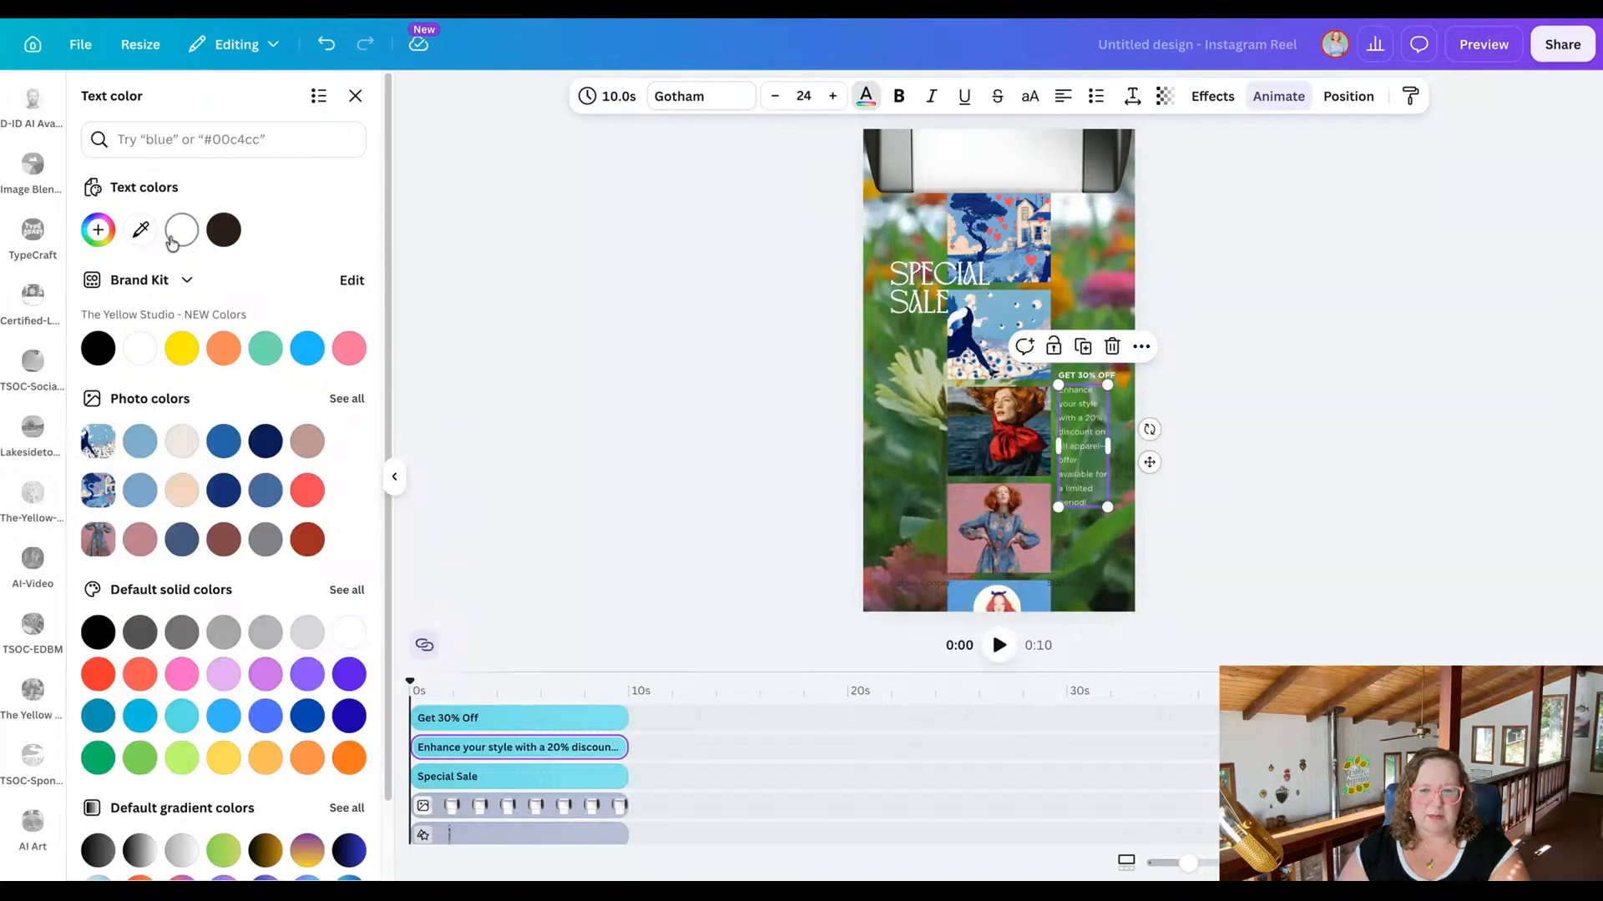
pyautogui.click(584, 443)
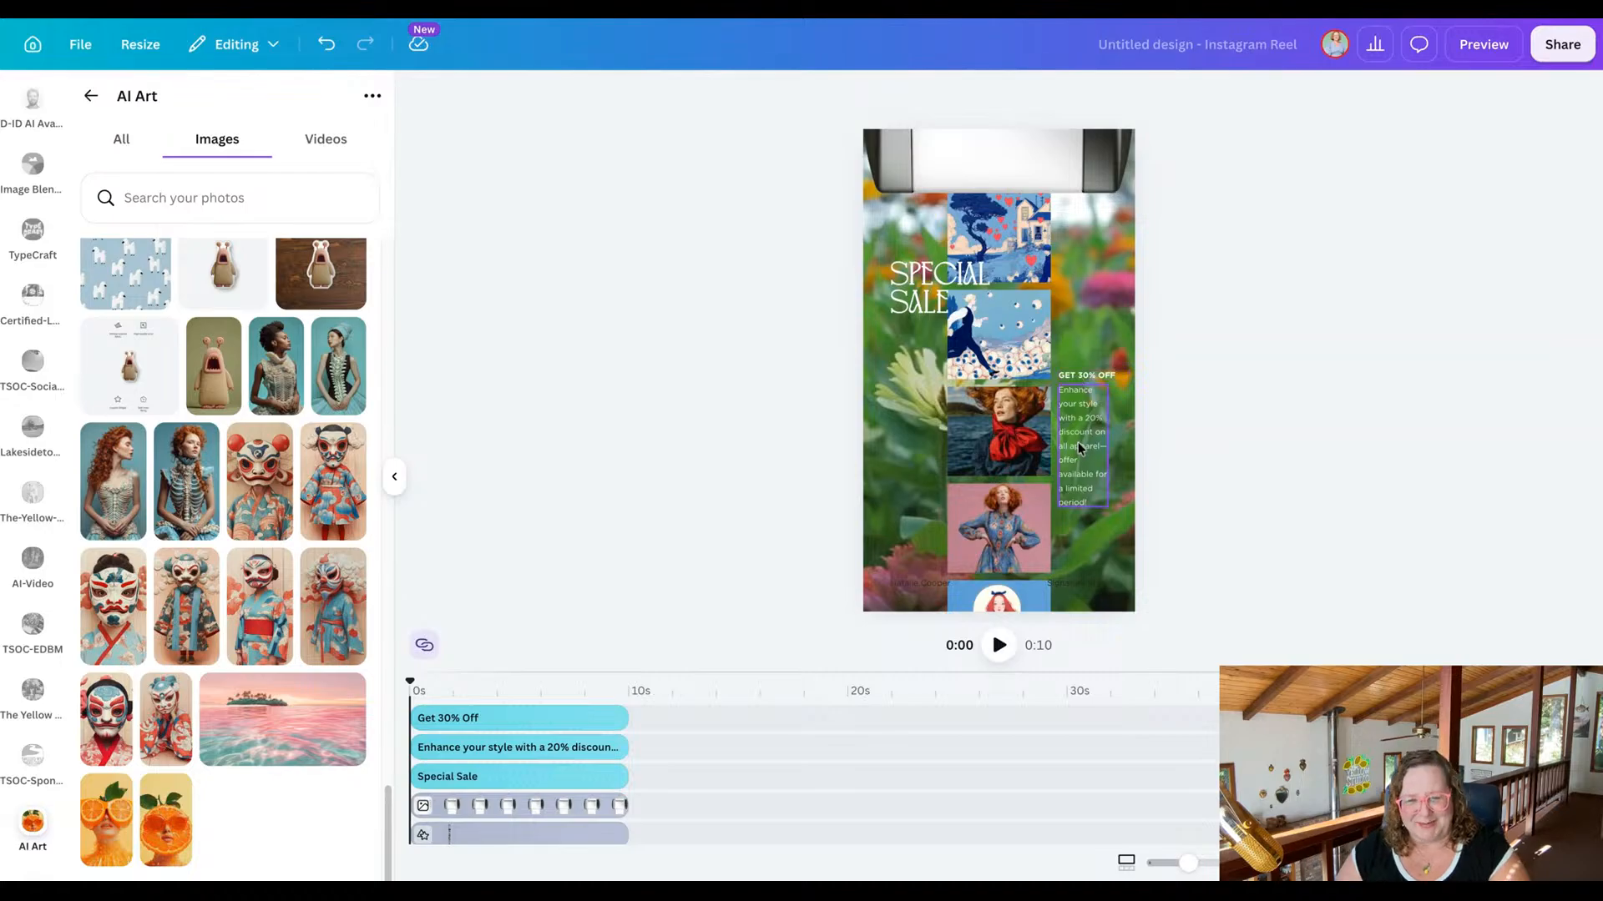
# Change the offer line above the description to read "Get 20% Off".
pyautogui.click(1087, 379)
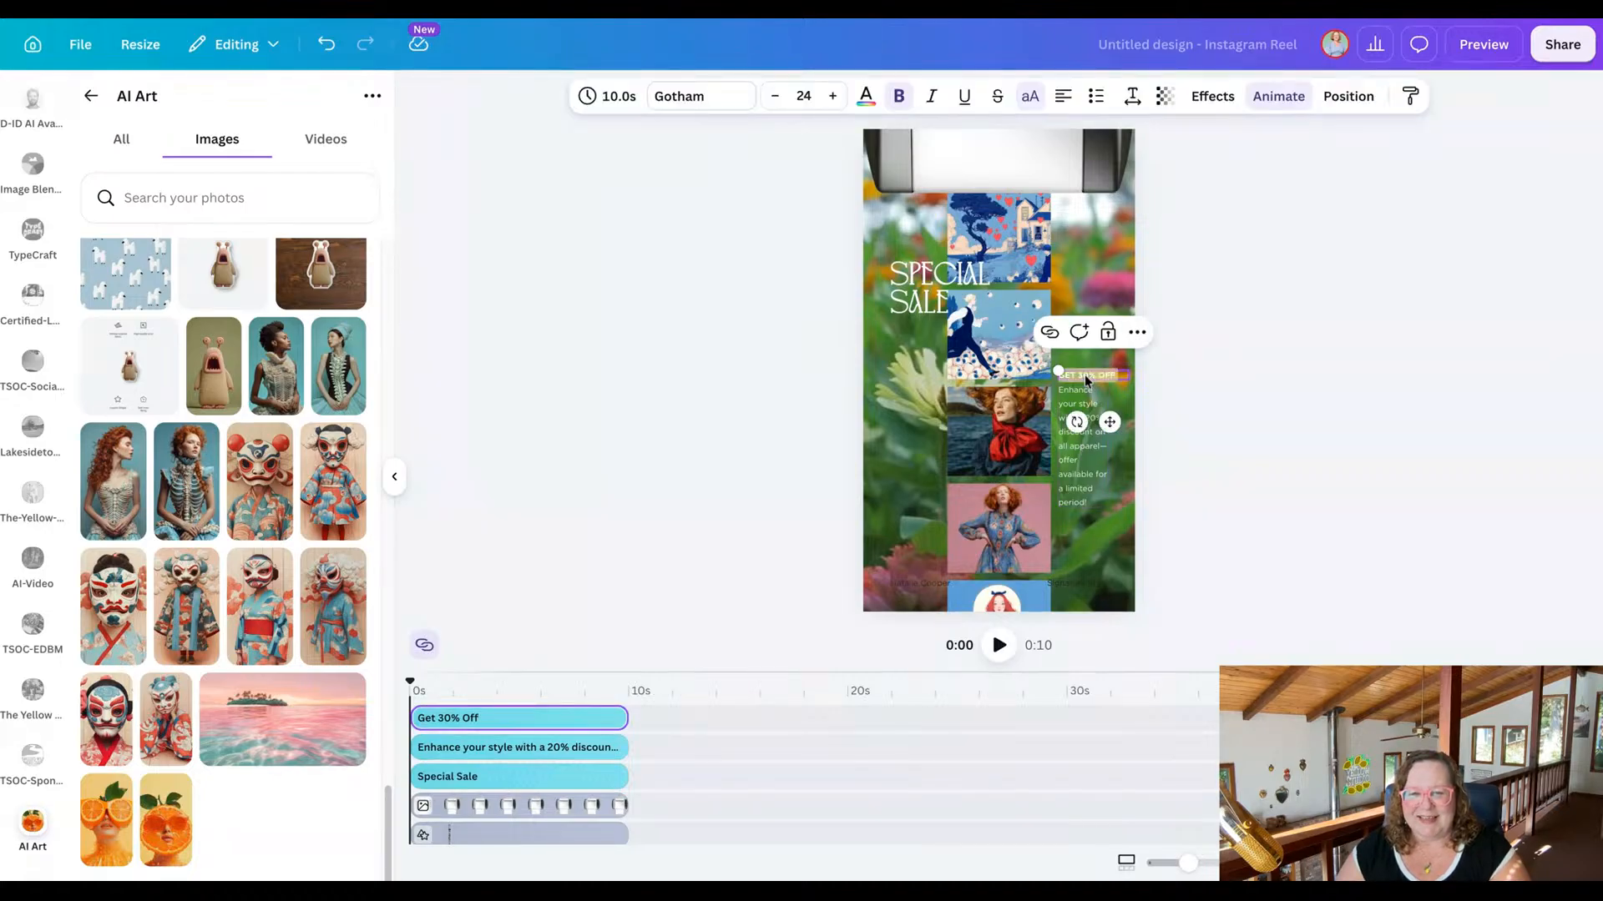
pyautogui.click(1084, 375)
pyautogui.press('BackSpace')
pyautogui.write('2')
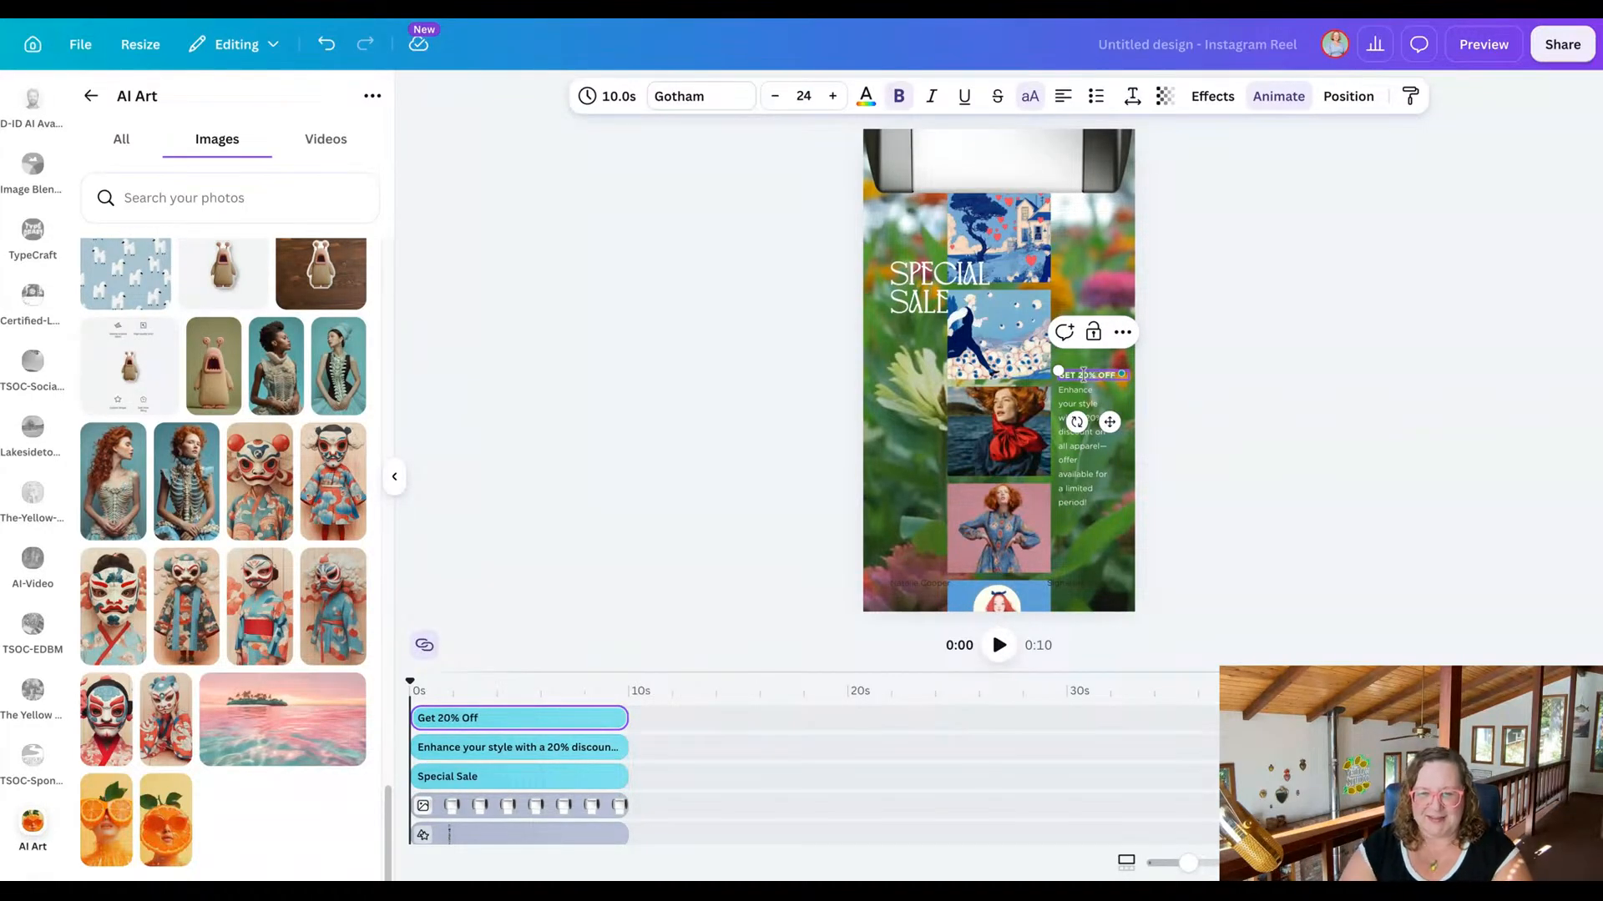
pyautogui.click(1201, 404)
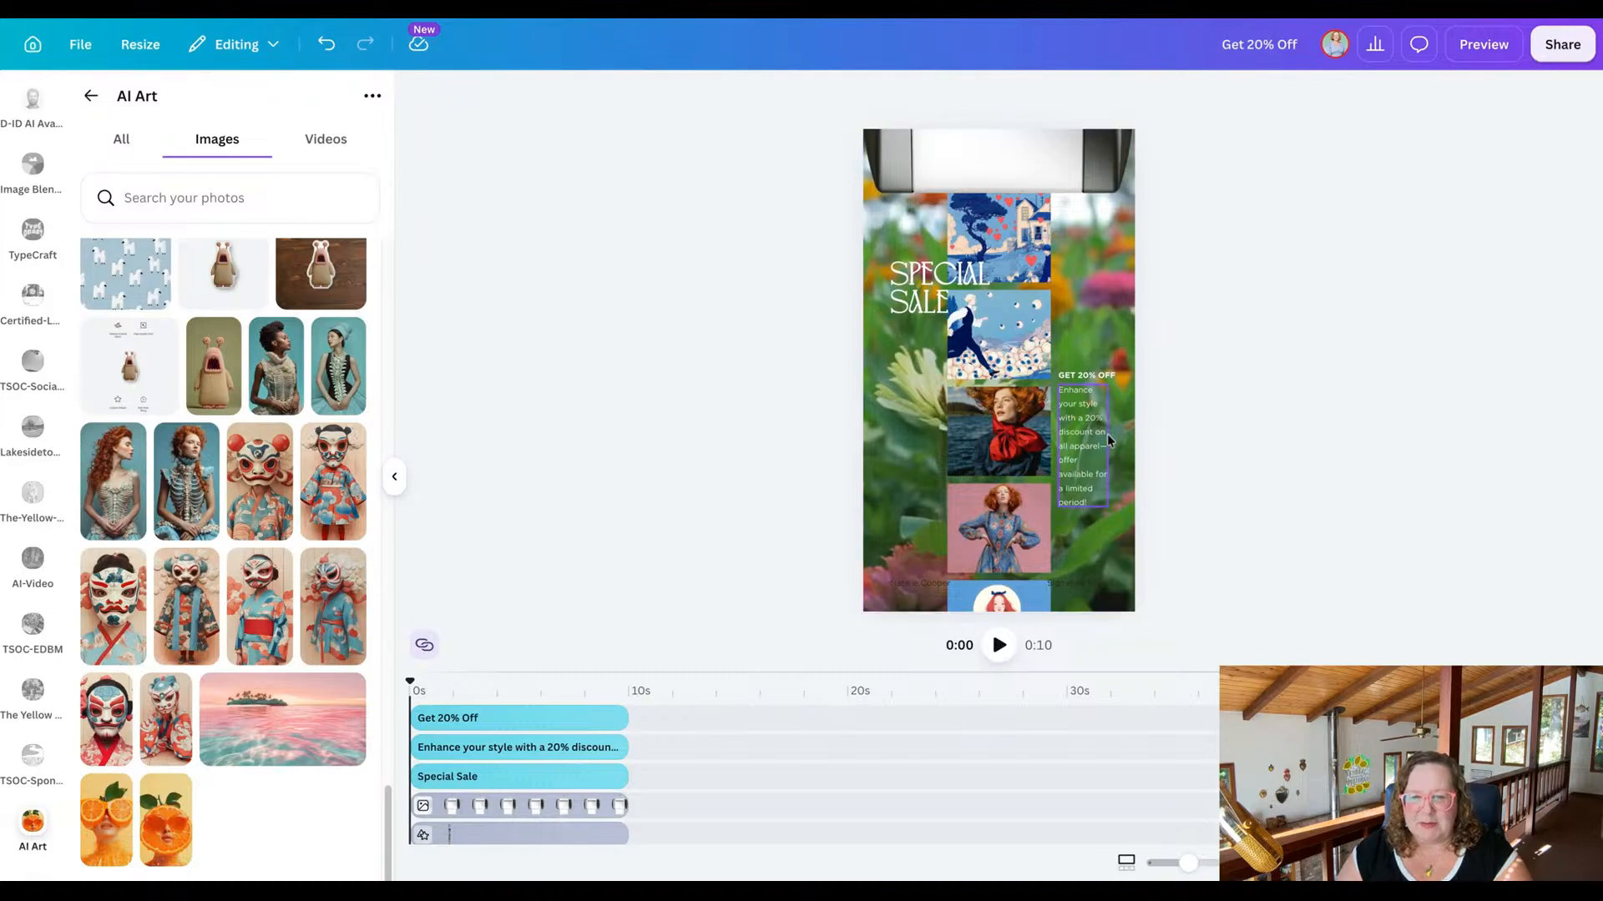
# Reword the discount description so the 20% discount applies to all "art prints" instead of apparel.
pyautogui.click(1092, 502)
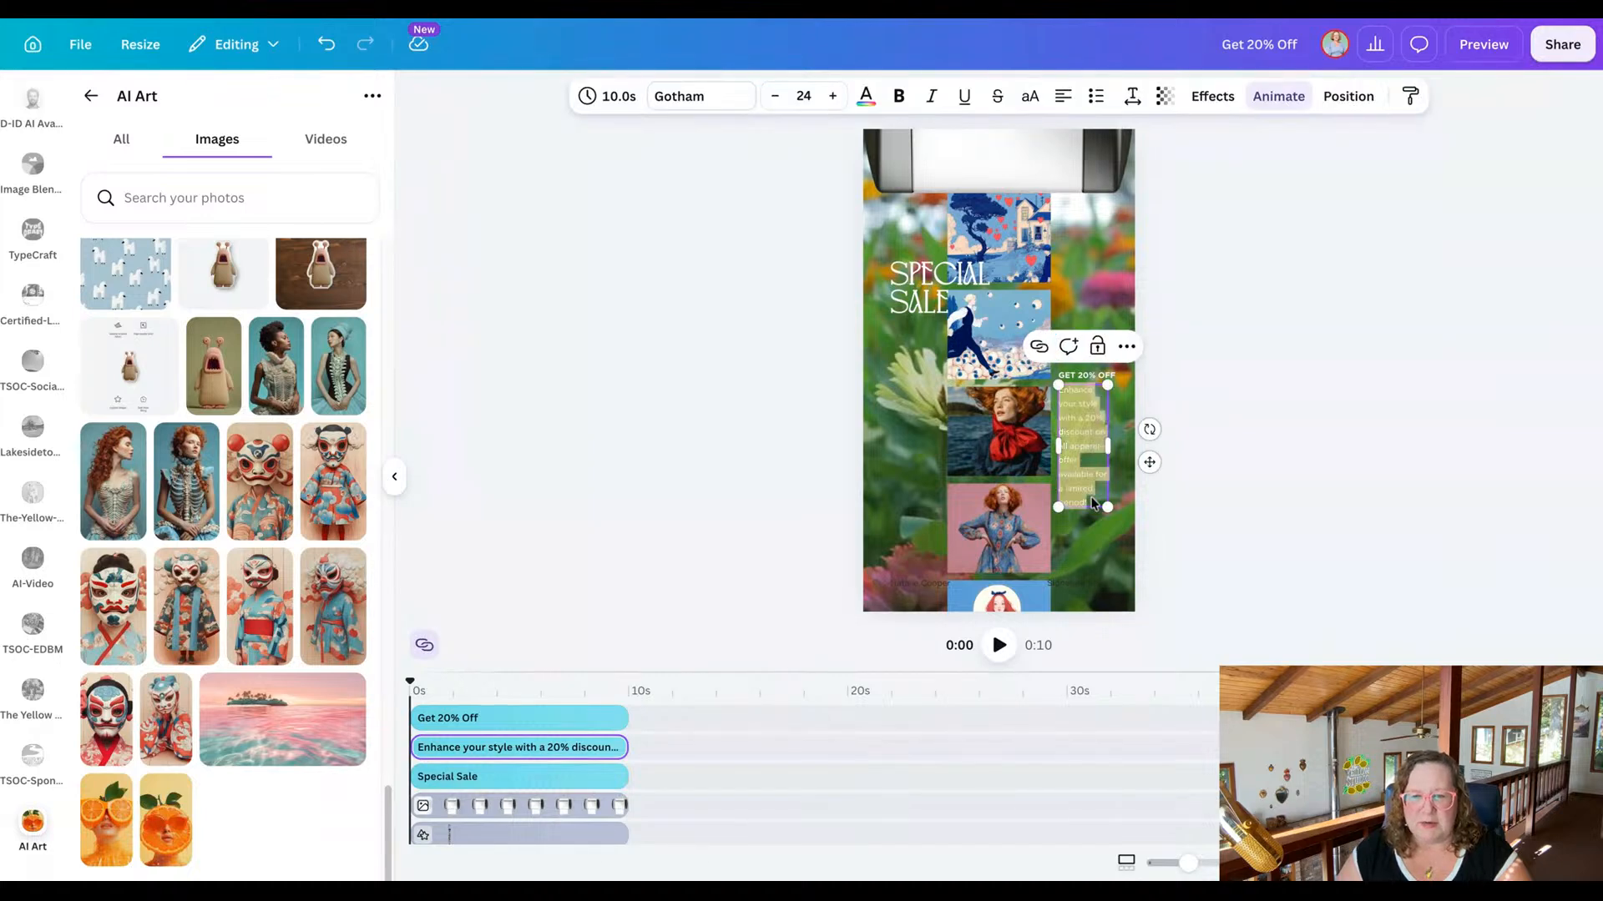
pyautogui.click(1090, 452)
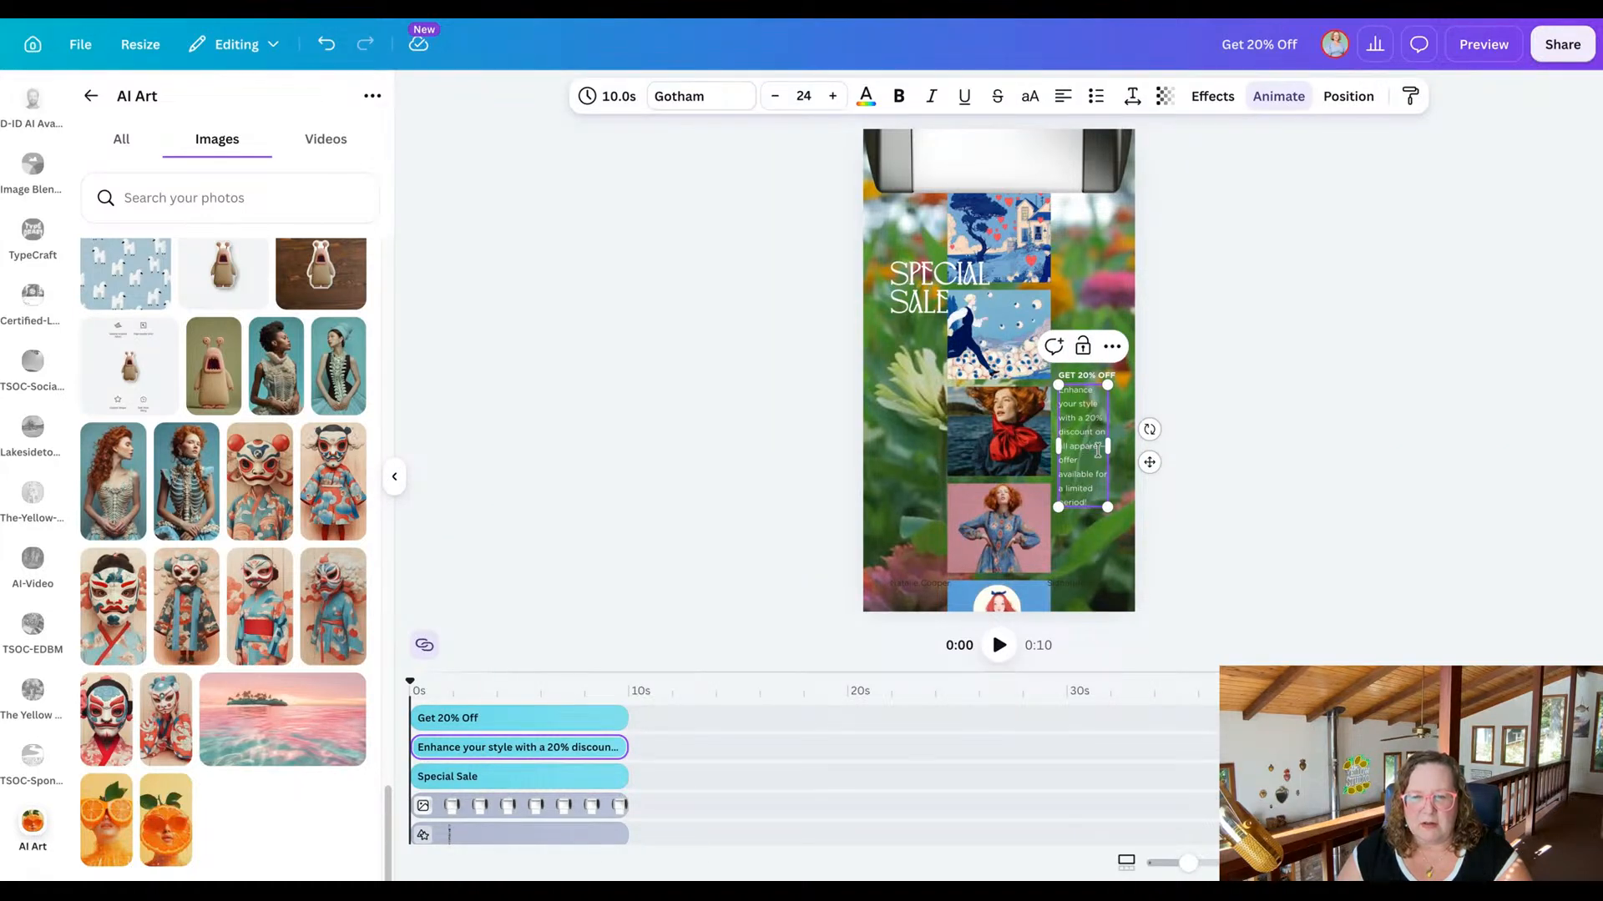
pyautogui.moveTo(1100, 448); pyautogui.dragTo(1082, 453)
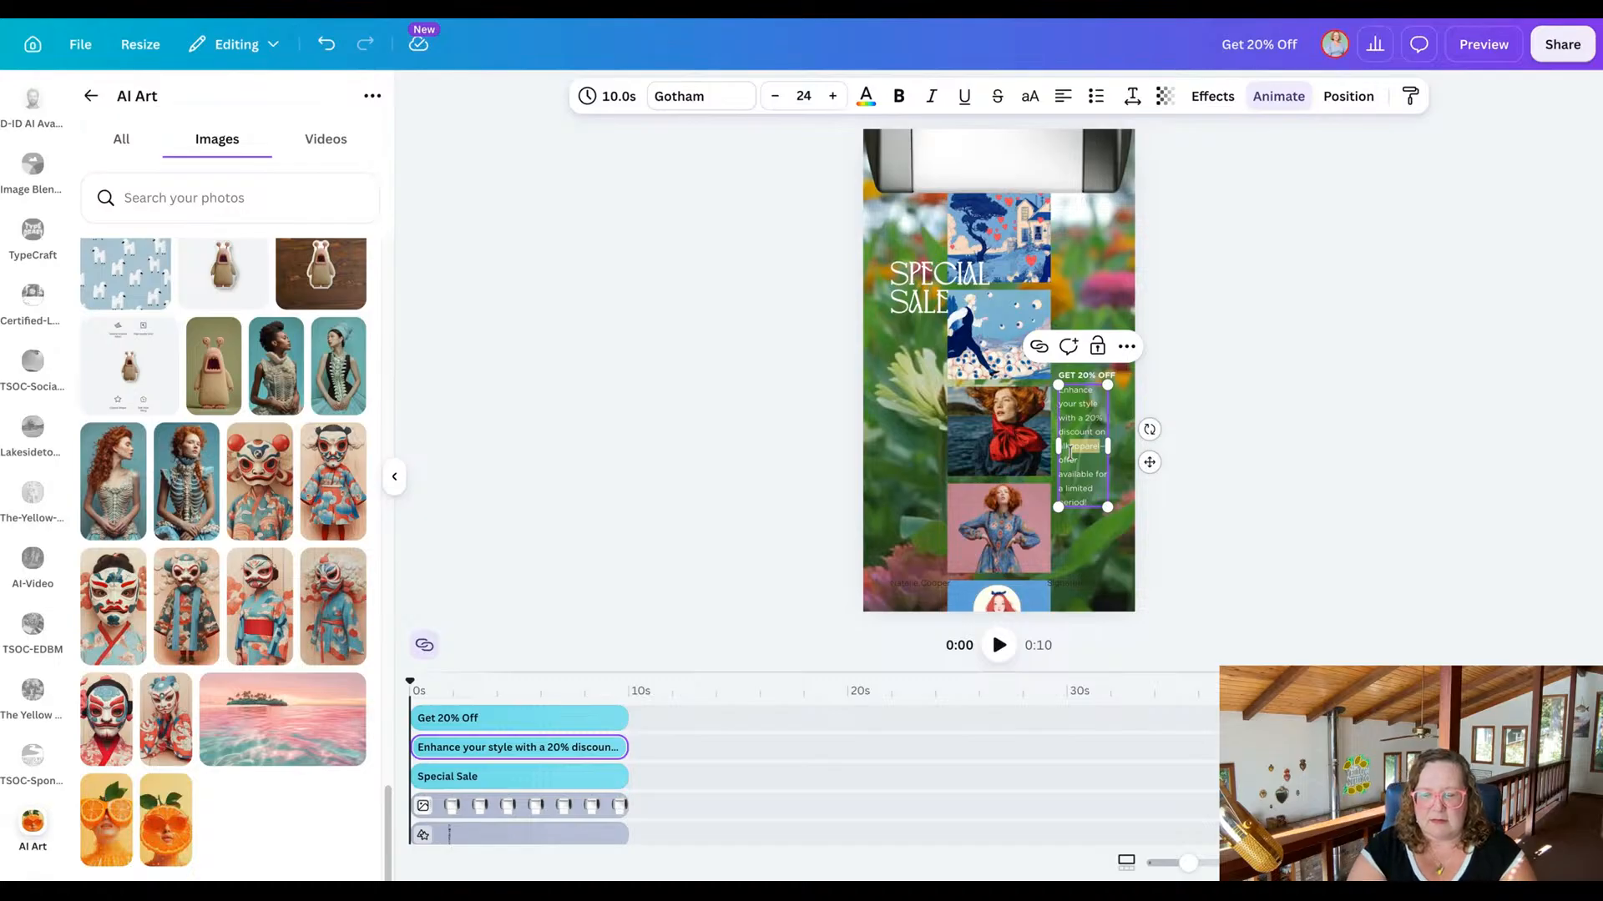
pyautogui.press('BackSpace')
pyautogui.write('rt prints')
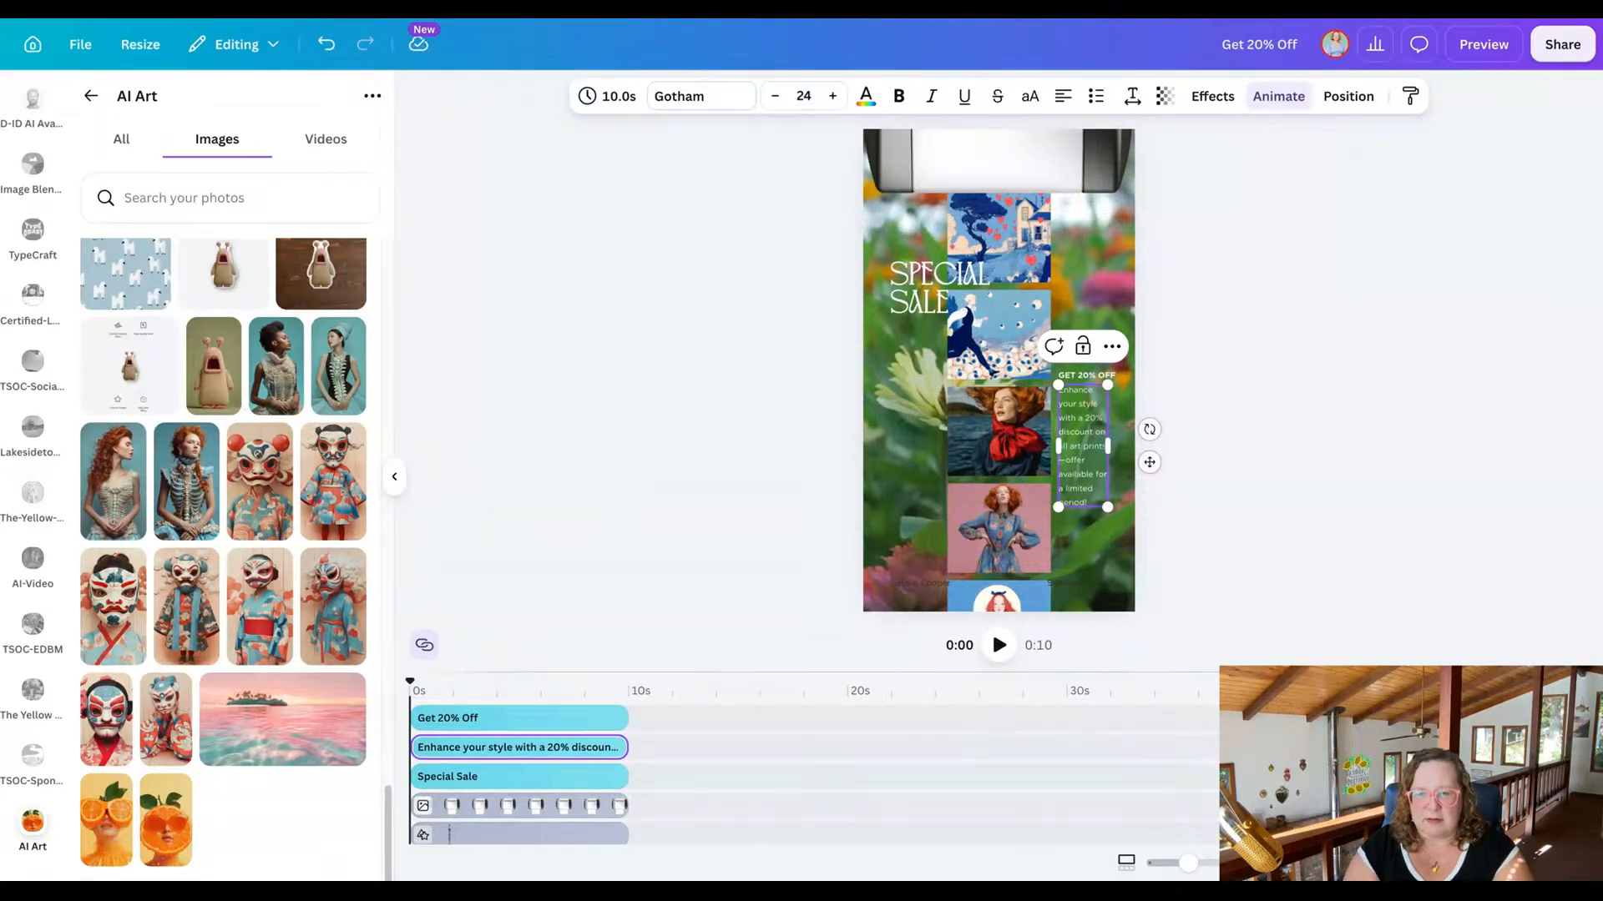
pyautogui.click(1202, 518)
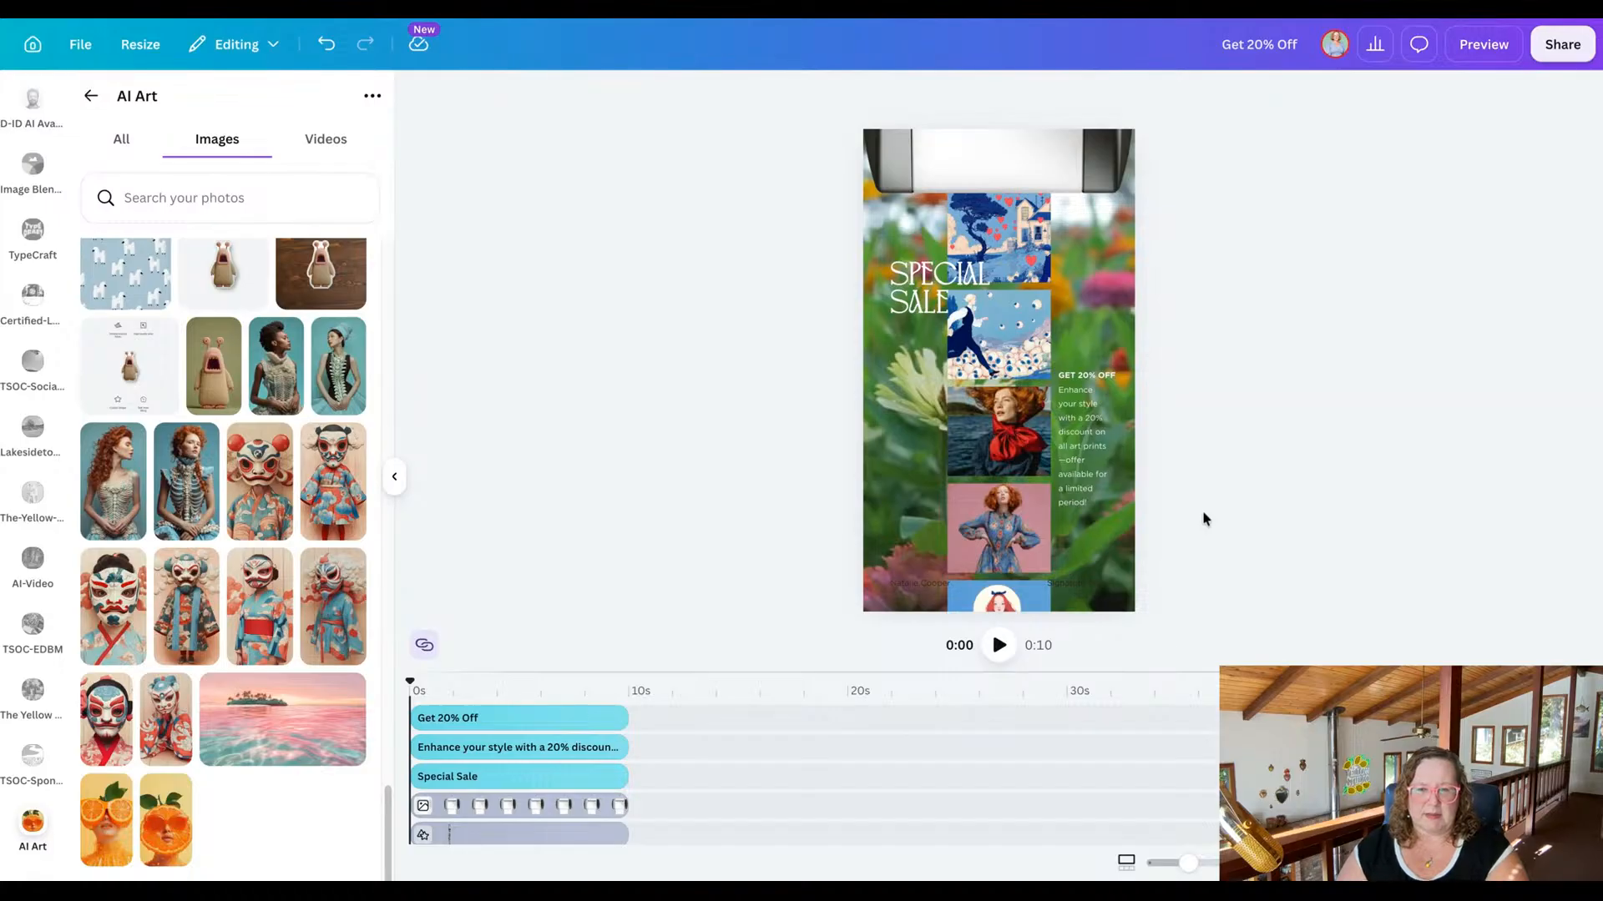
# Select the page's flower background video and search the video elements for "background".
pyautogui.click(914, 525)
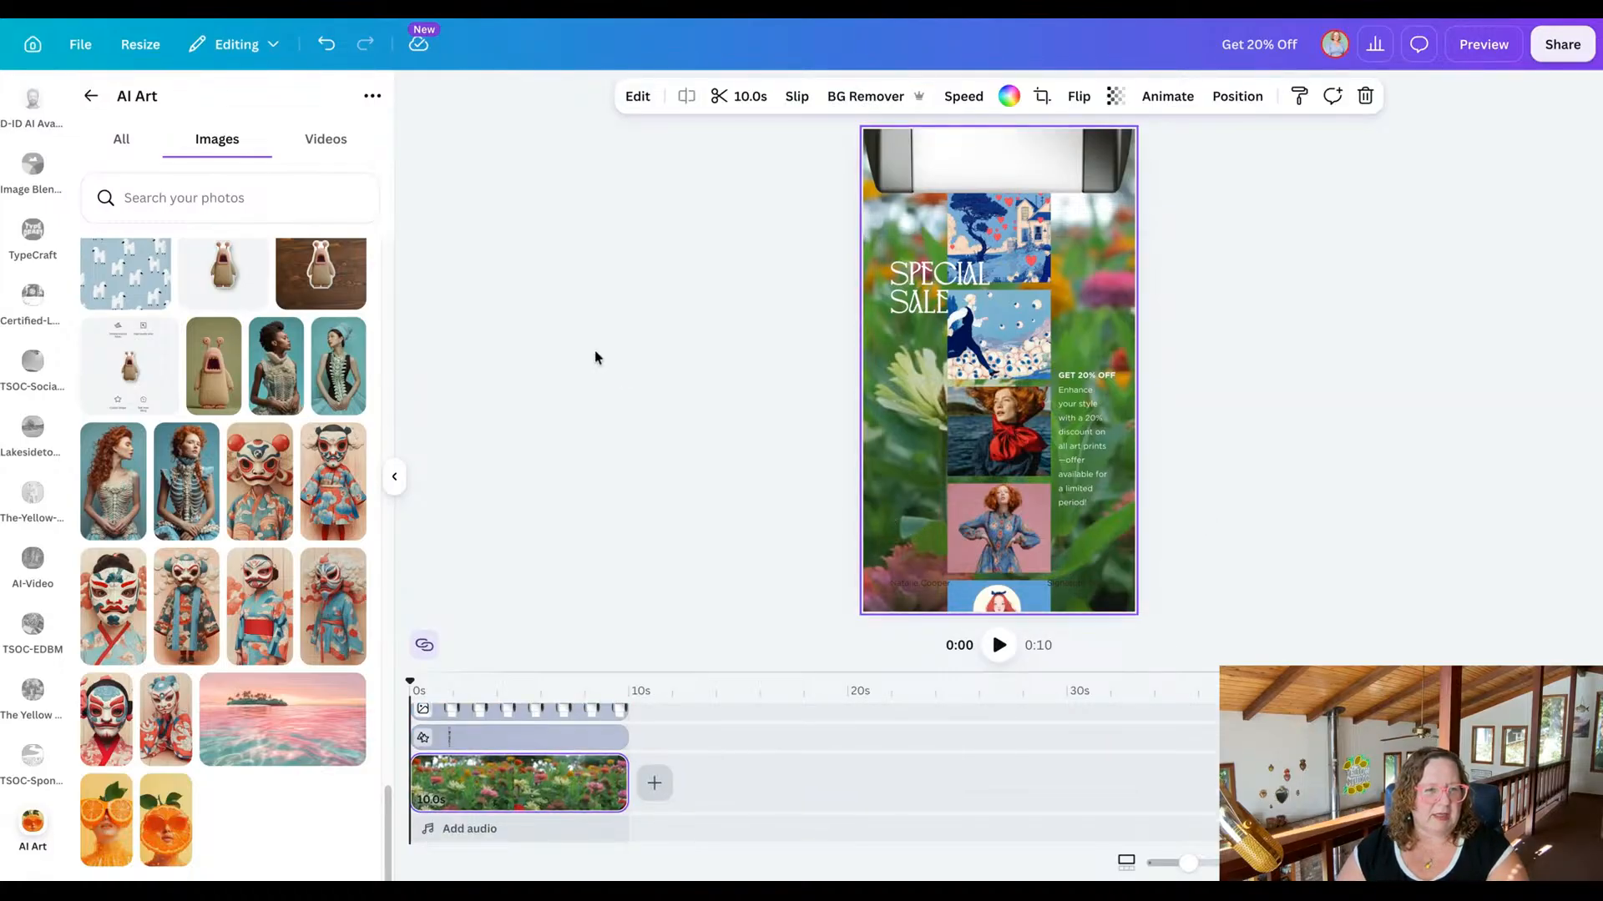
pyautogui.scroll(10, 42, 289)
pyautogui.scroll(2, 41, 290)
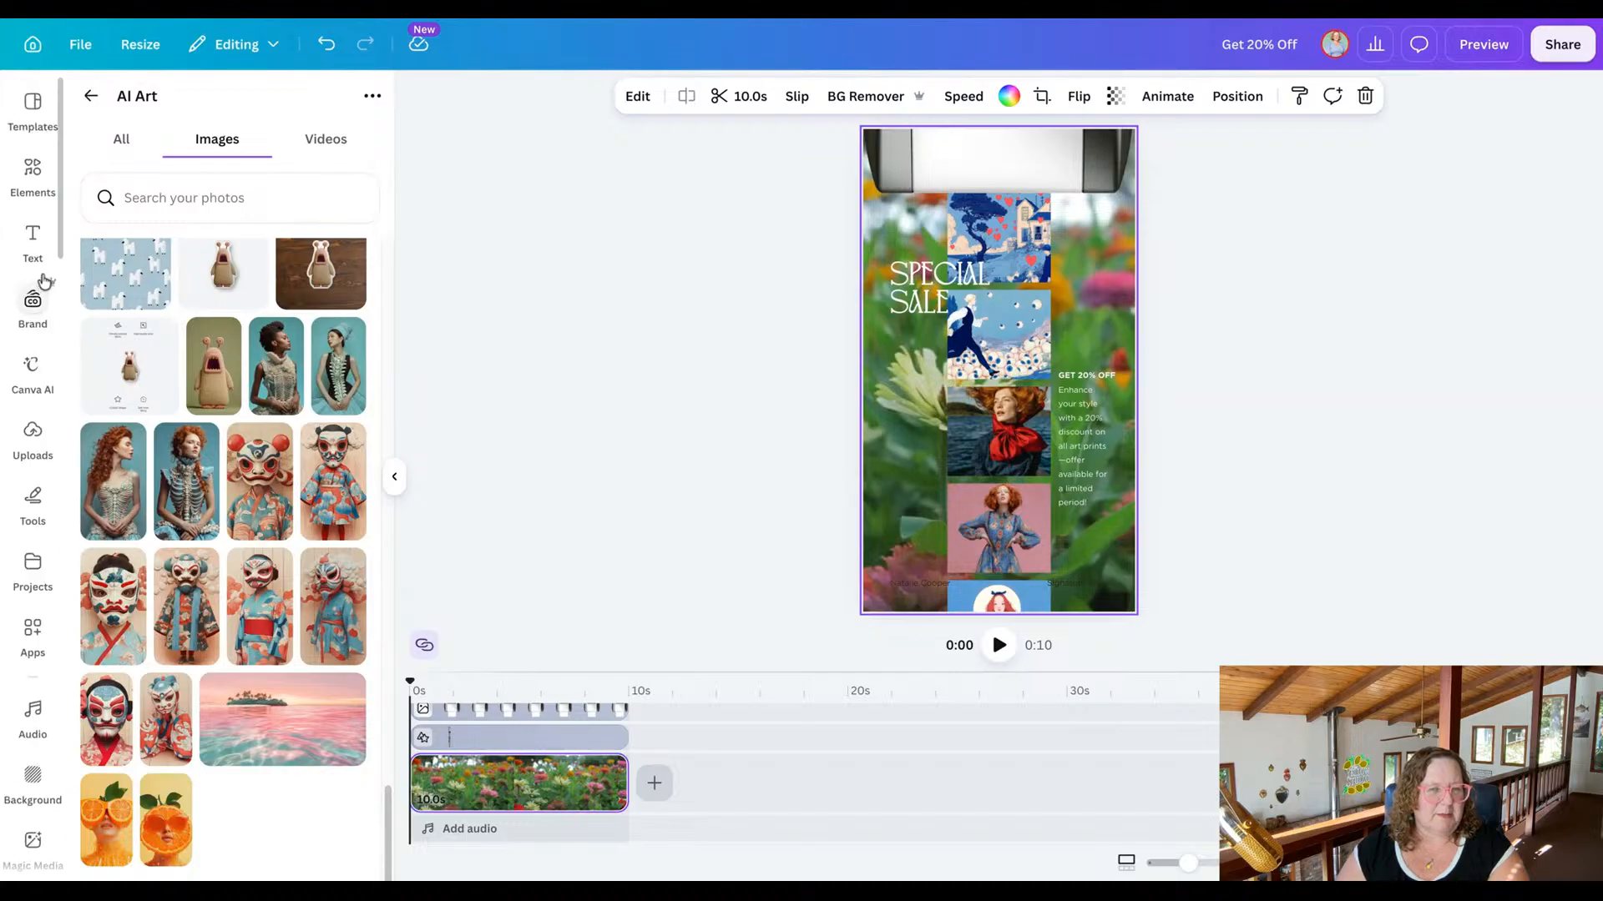
pyautogui.click(29, 190)
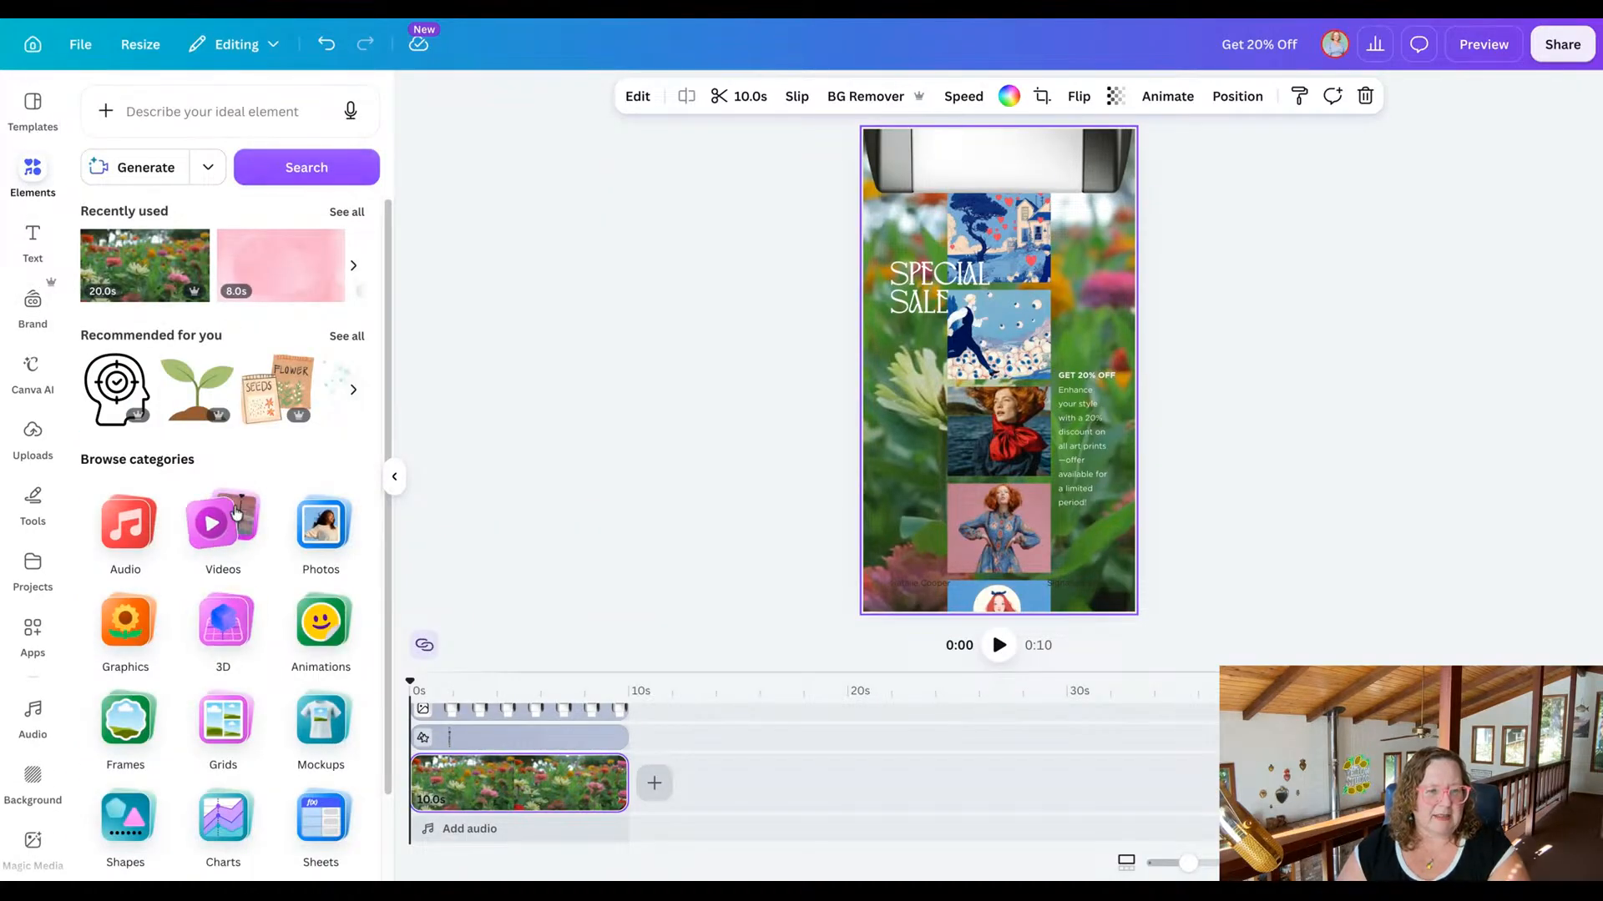
pyautogui.click(214, 544)
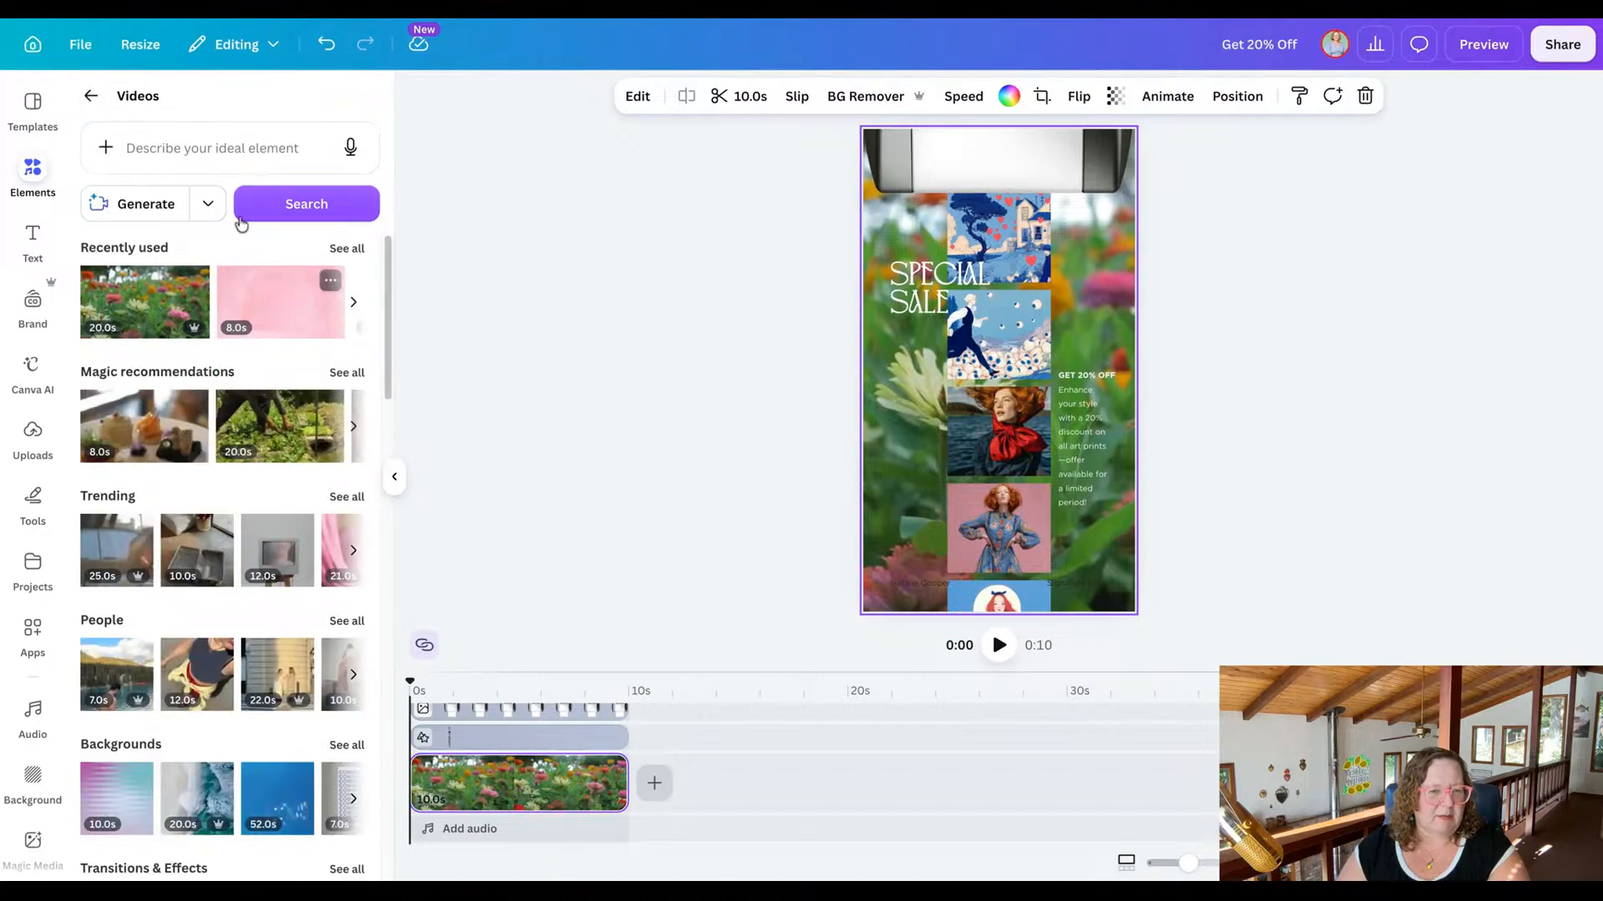
pyautogui.click(247, 148)
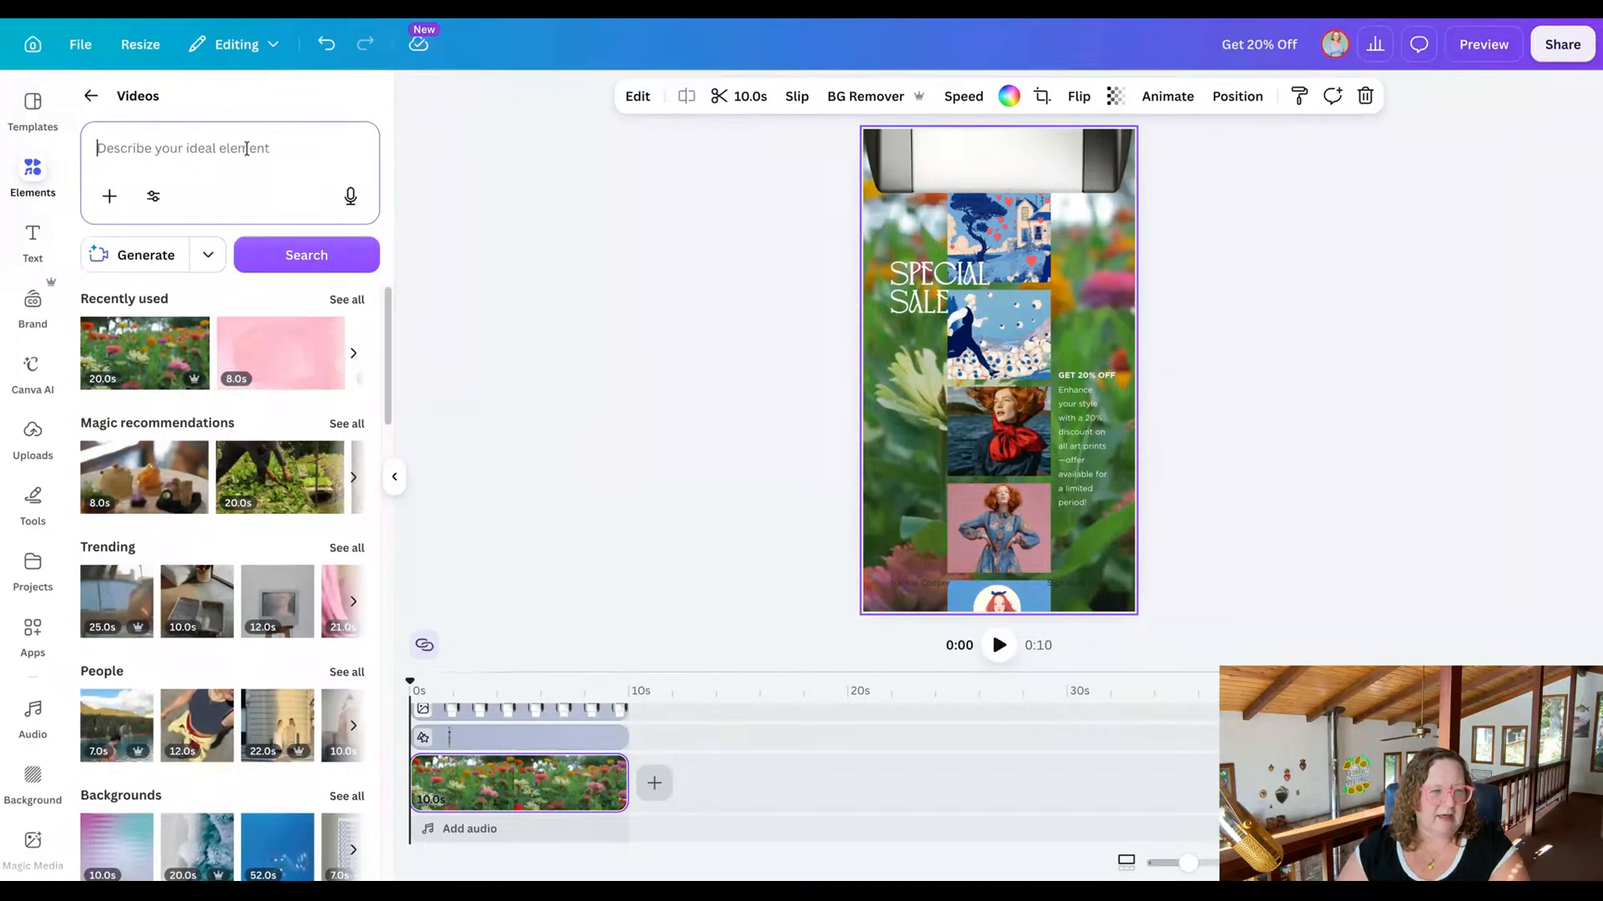
pyautogui.write('background')
pyautogui.press('Return')
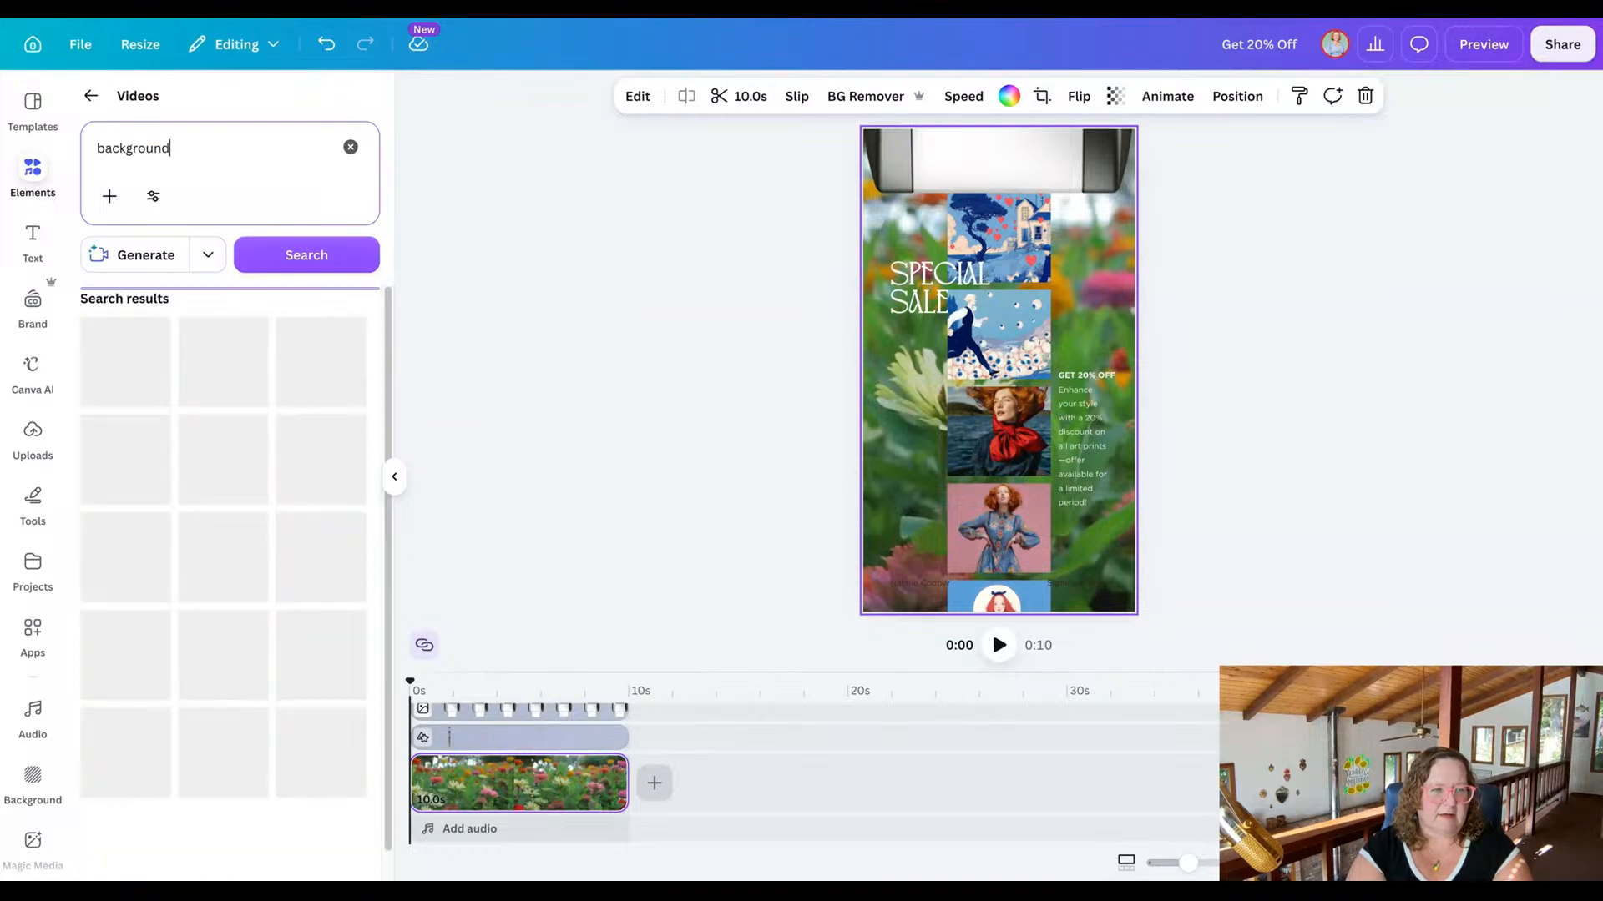
# Try the light blue 18-second video as the page background, and replace it with the black 31-second starry video.
pyautogui.scroll(-6, 208, 557)
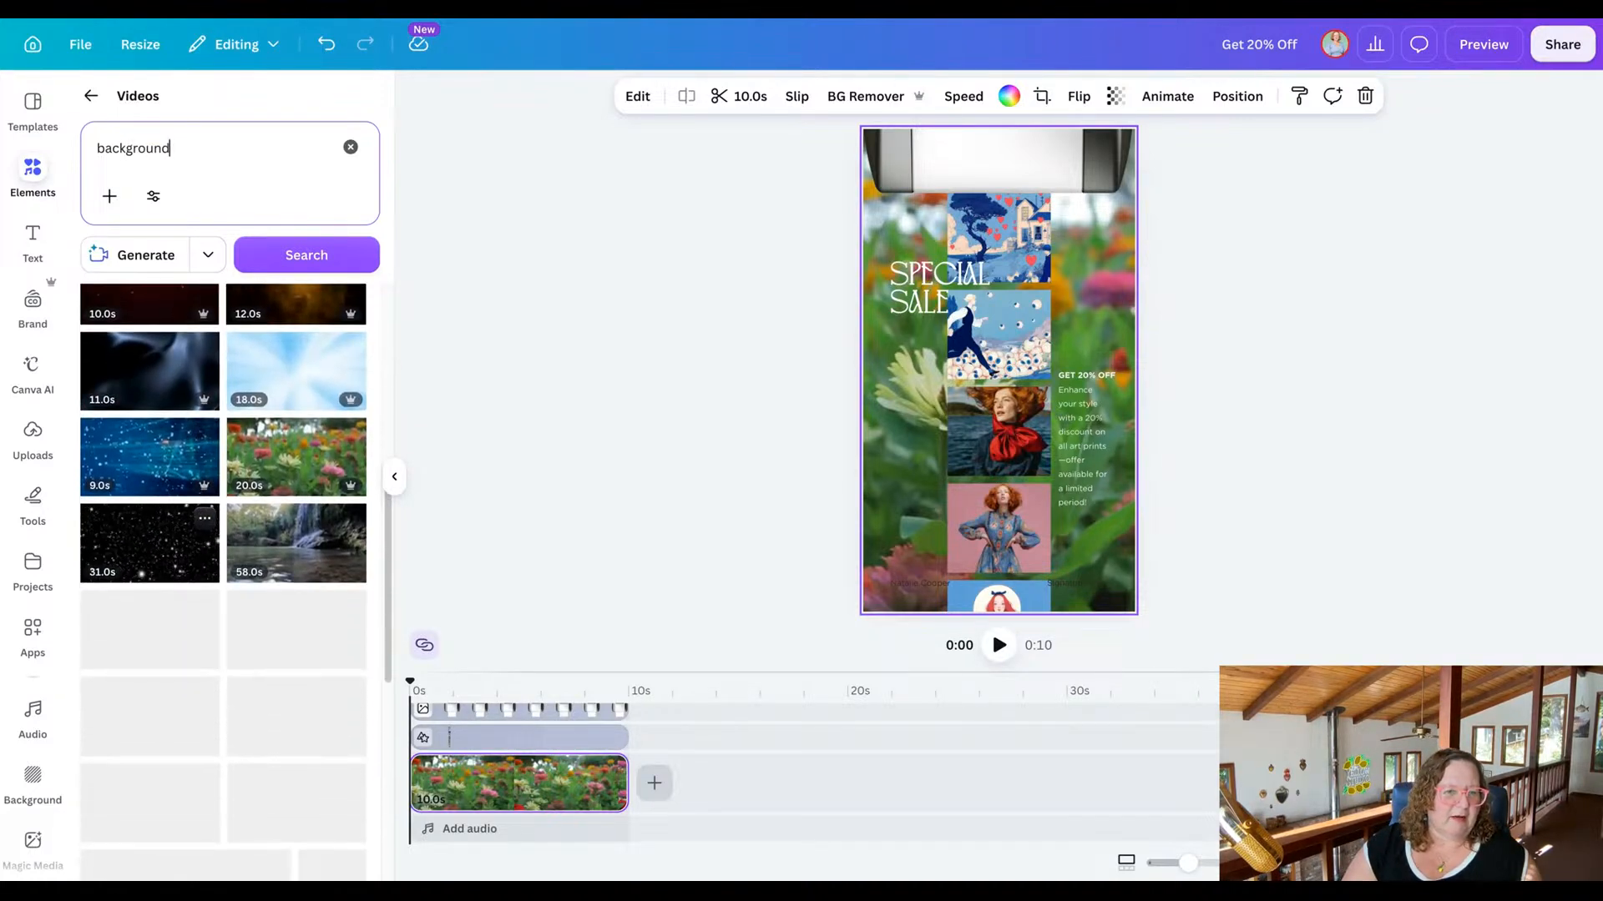
pyautogui.click(298, 376)
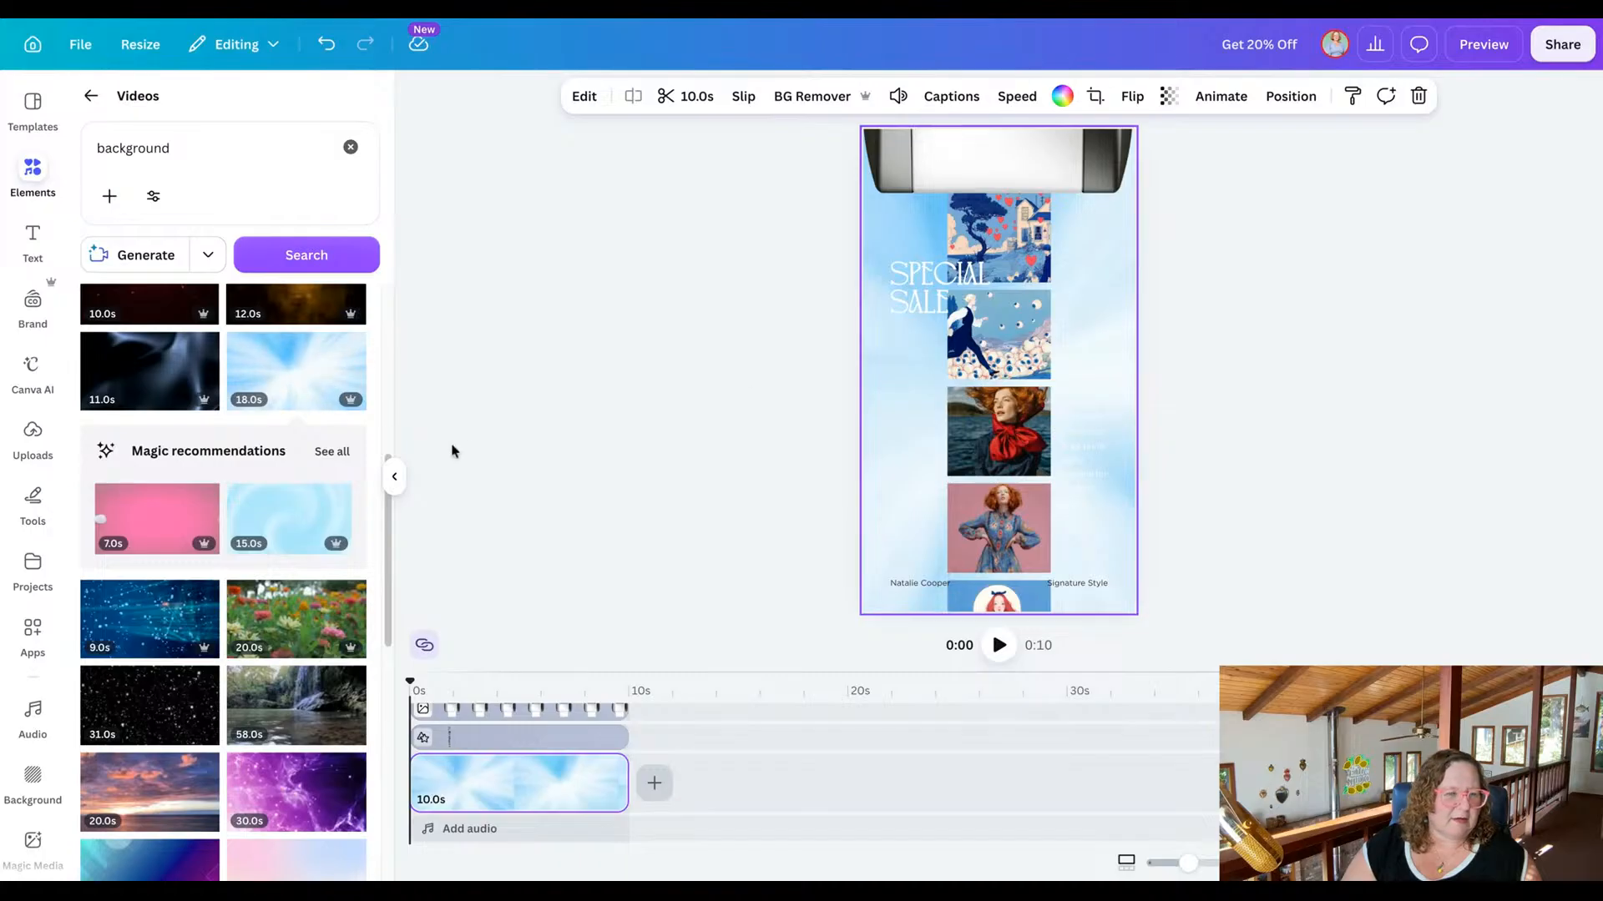
pyautogui.scroll(-2, 253, 462)
pyautogui.scroll(-3, 239, 458)
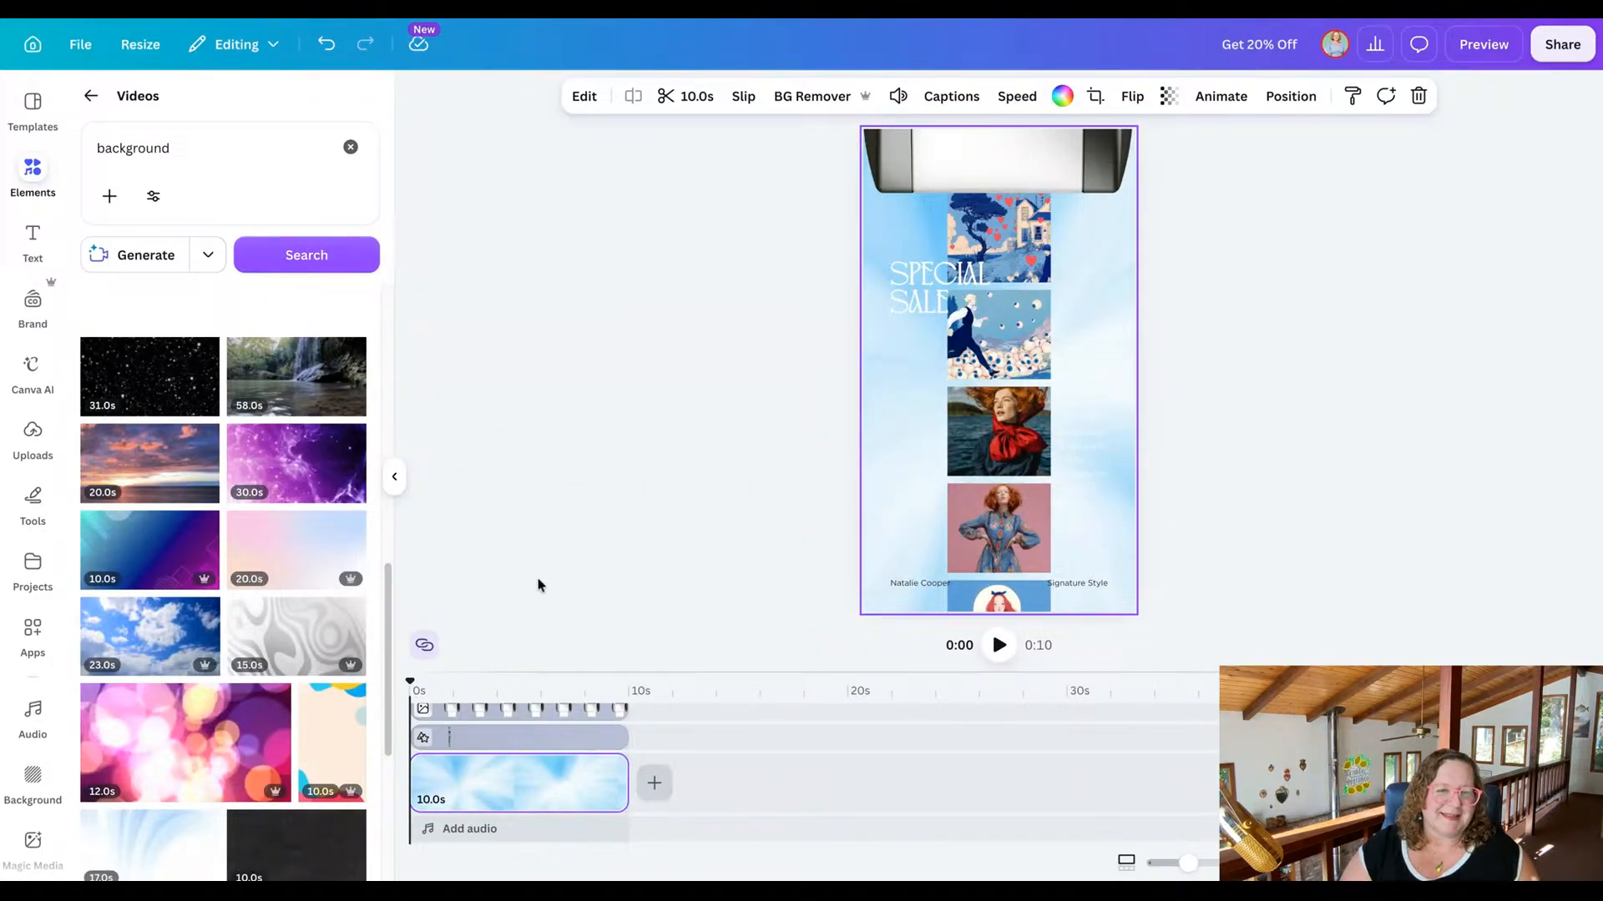
pyautogui.click(183, 391)
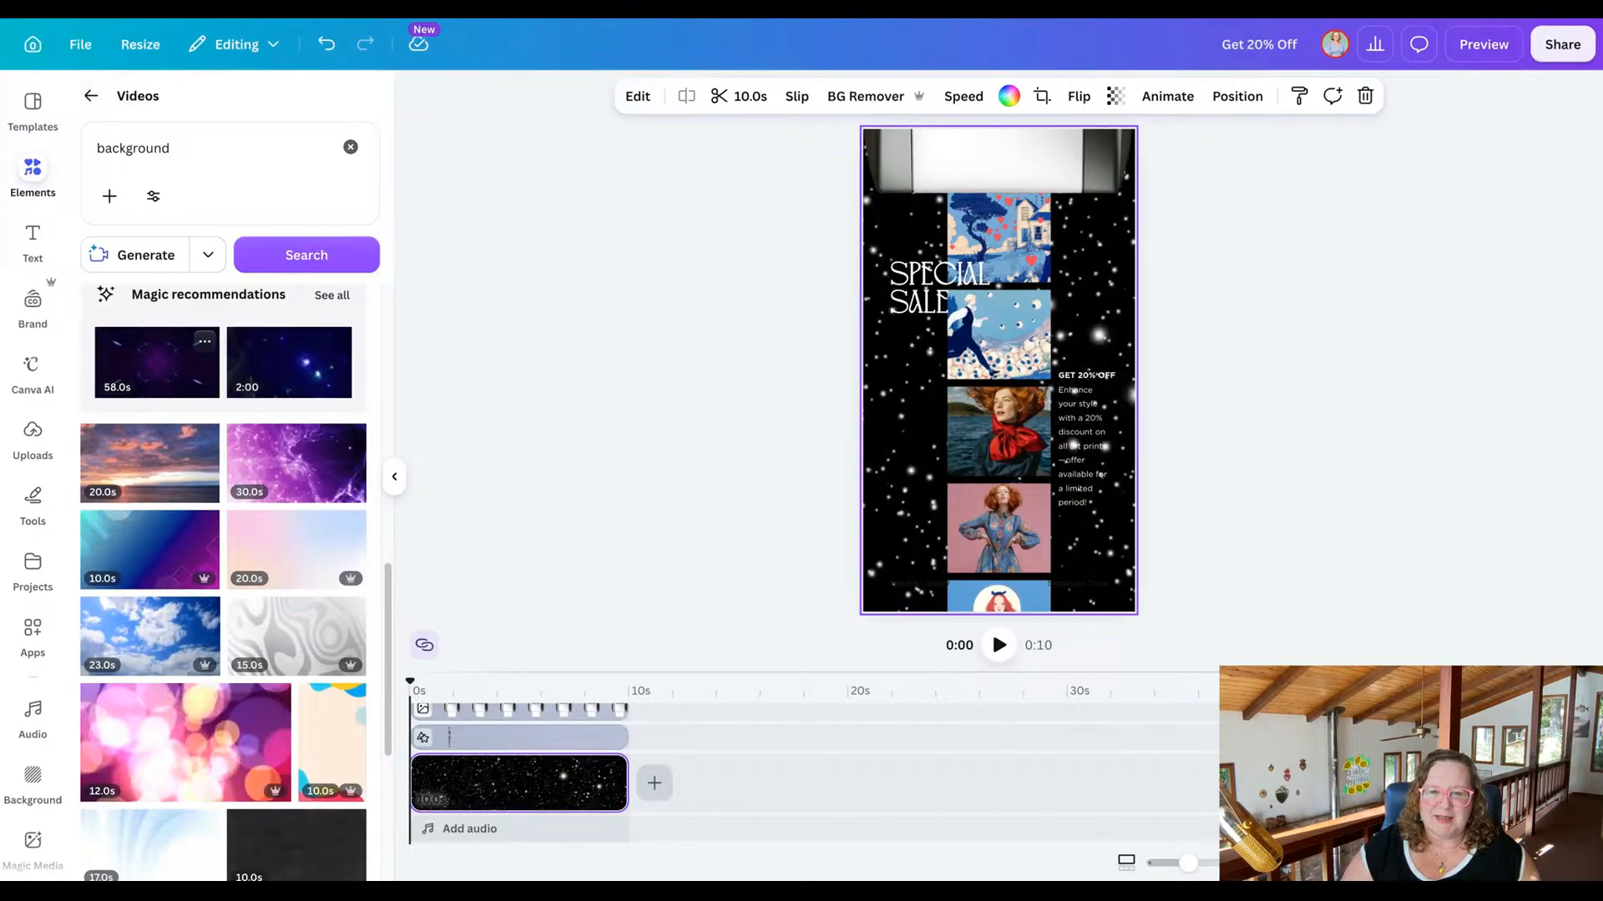
# Change the text colour of both small footer lines, the name and "Signature Style", to white.
pyautogui.click(925, 584)
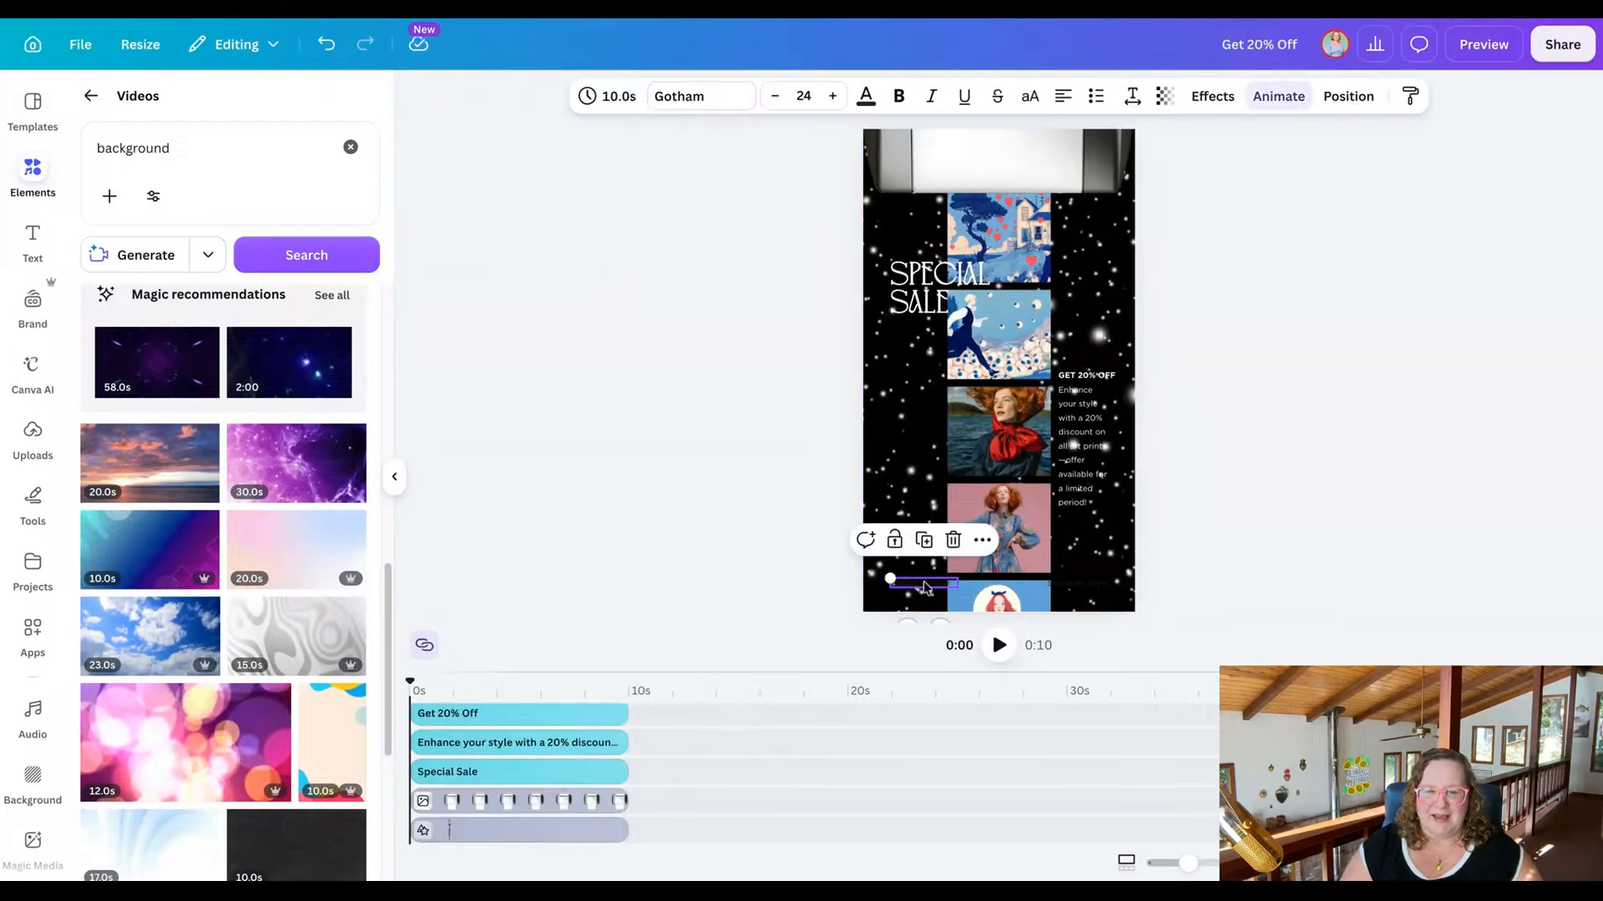
pyautogui.keyDown('shift'); pyautogui.click(1088, 589); pyautogui.keyUp('shift')
pyautogui.click(866, 96)
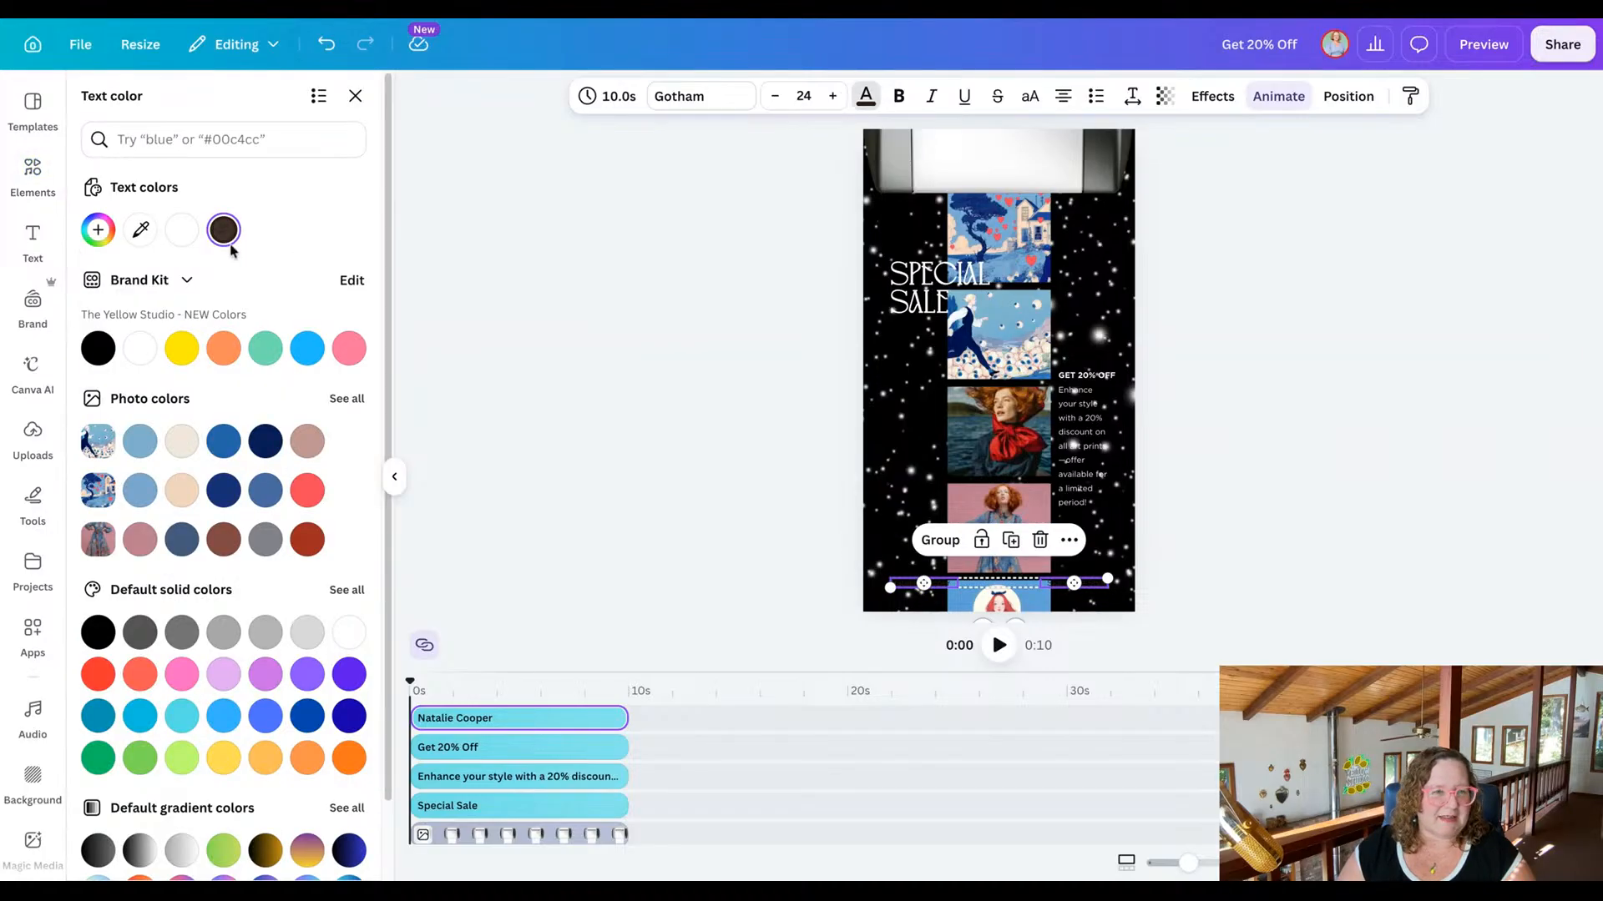
pyautogui.click(182, 230)
pyautogui.press('Escape')
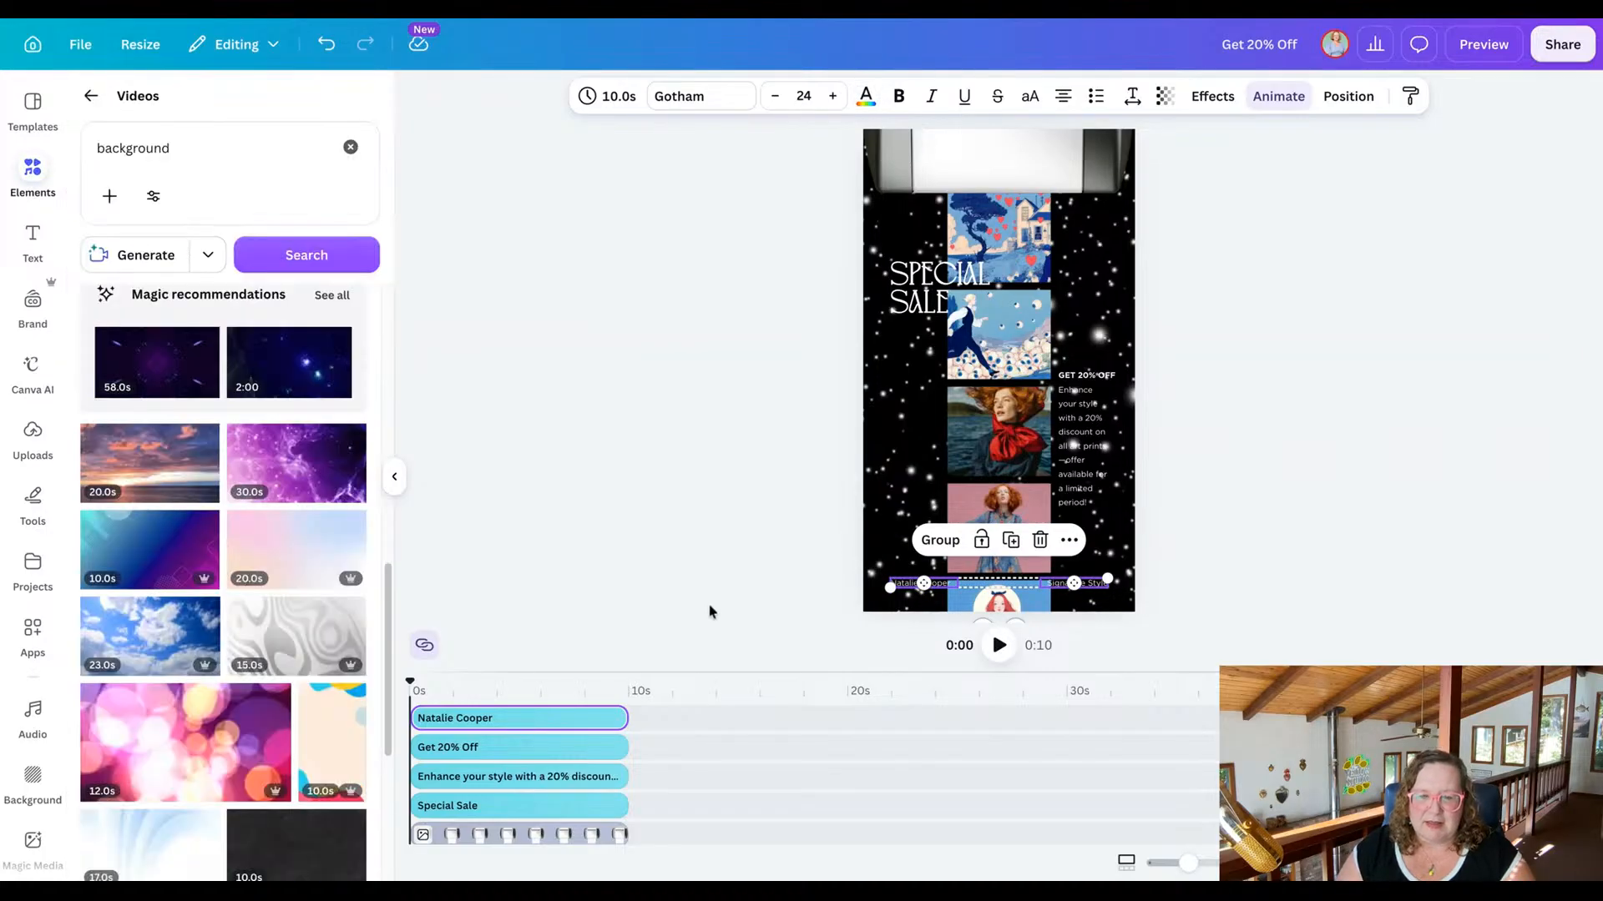
pyautogui.click(712, 612)
# Replace the footer's placeholder name with the artist's full name and the "Signature Style" line with "AI Art".
pyautogui.click(909, 589)
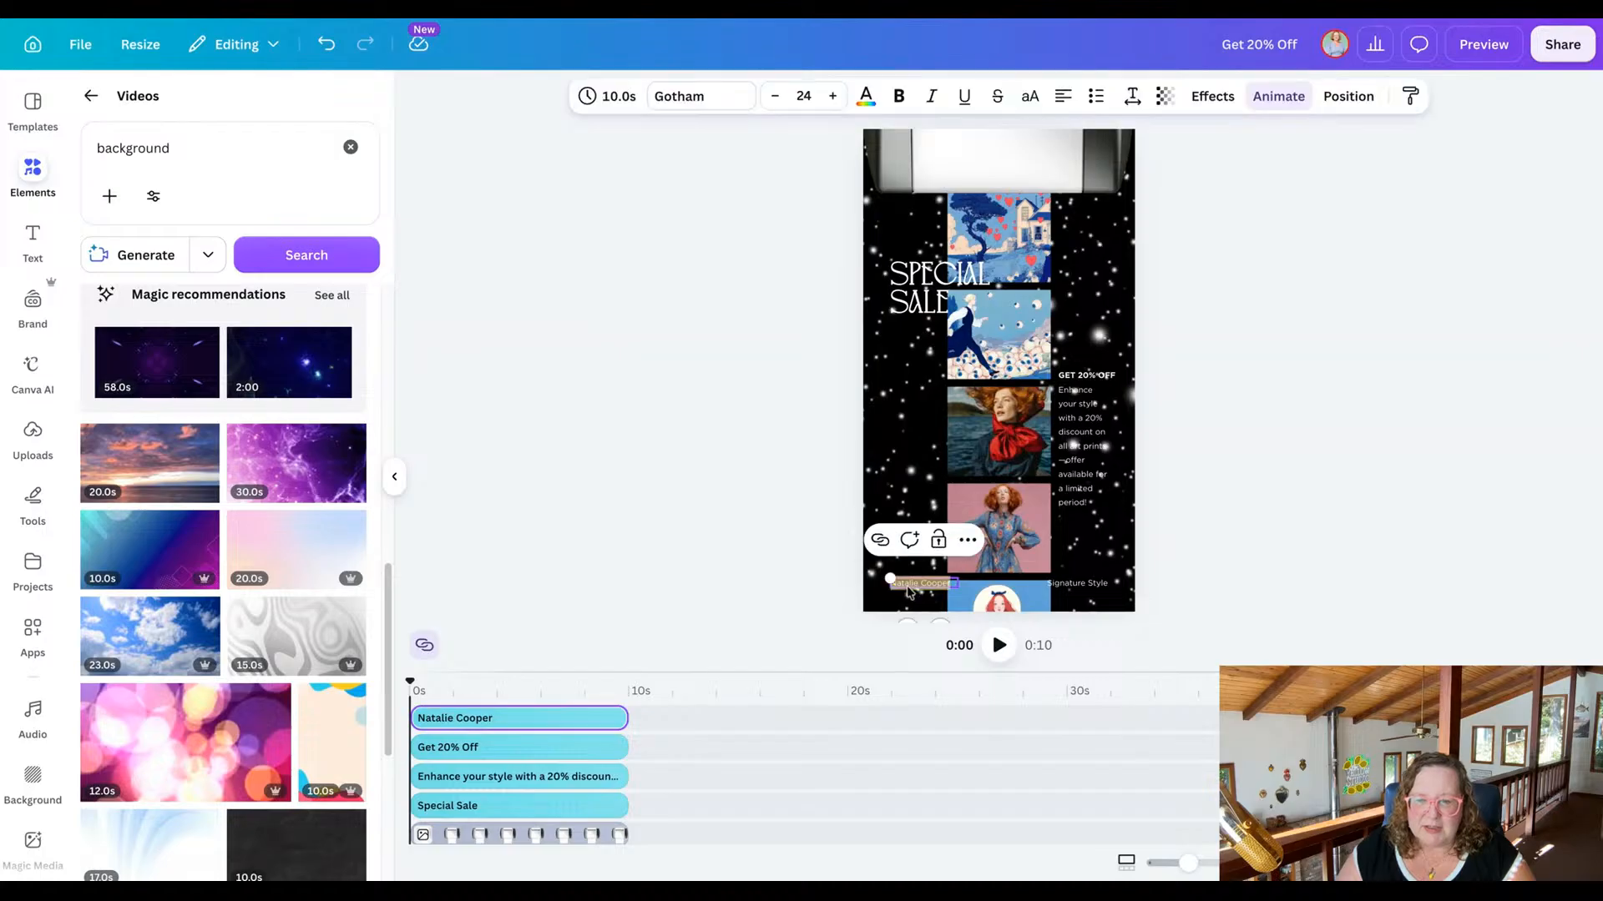
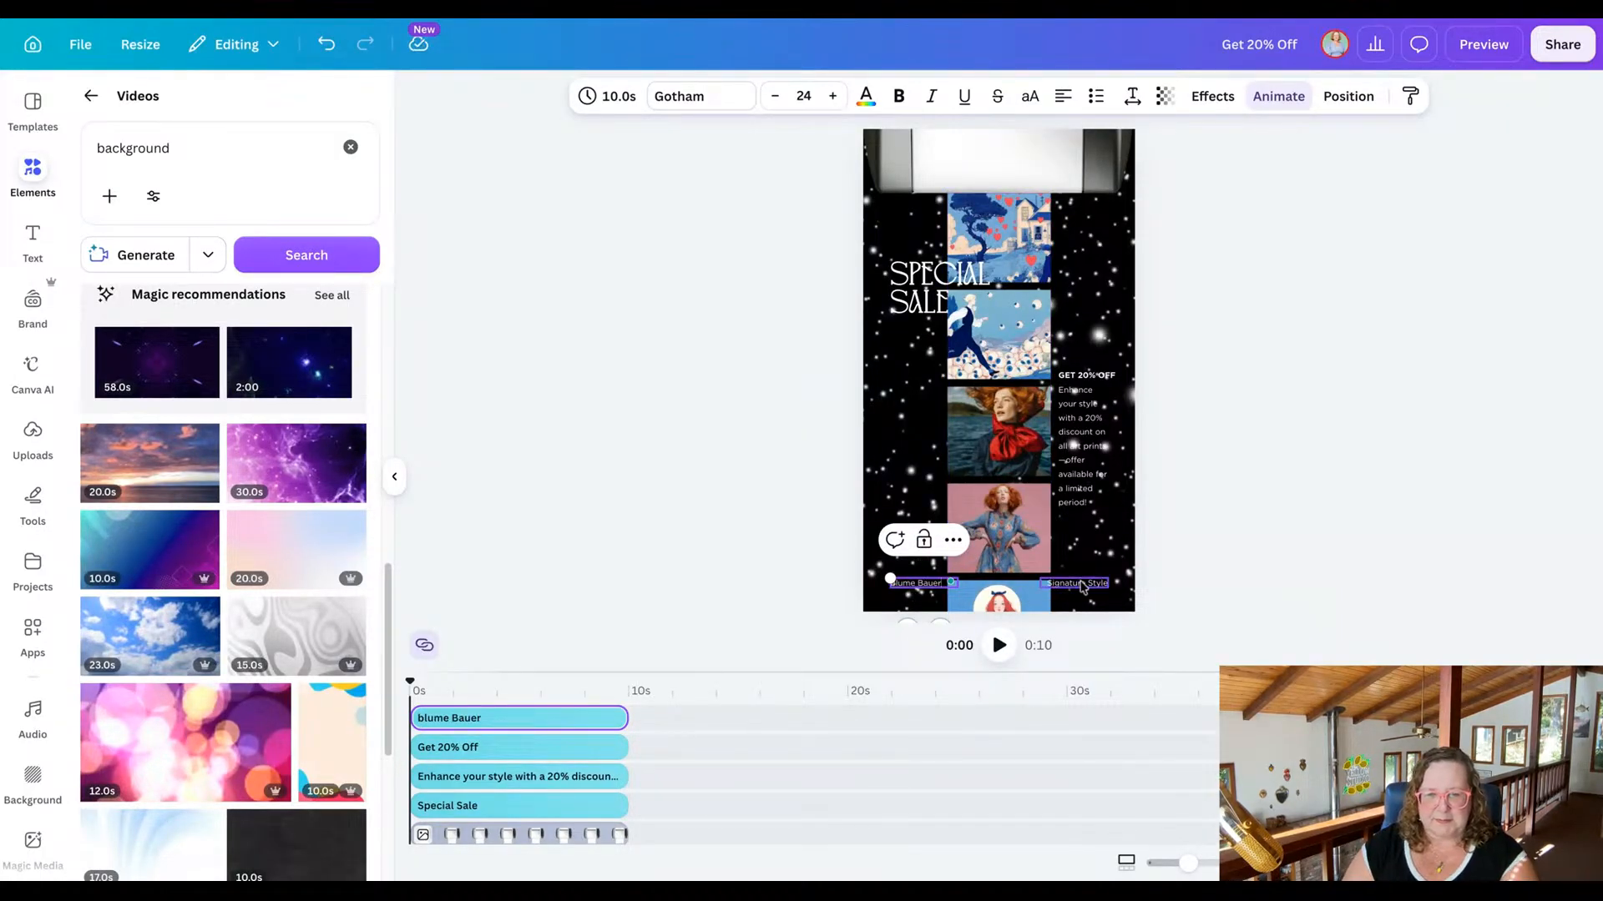
pyautogui.doubleClick(1077, 584)
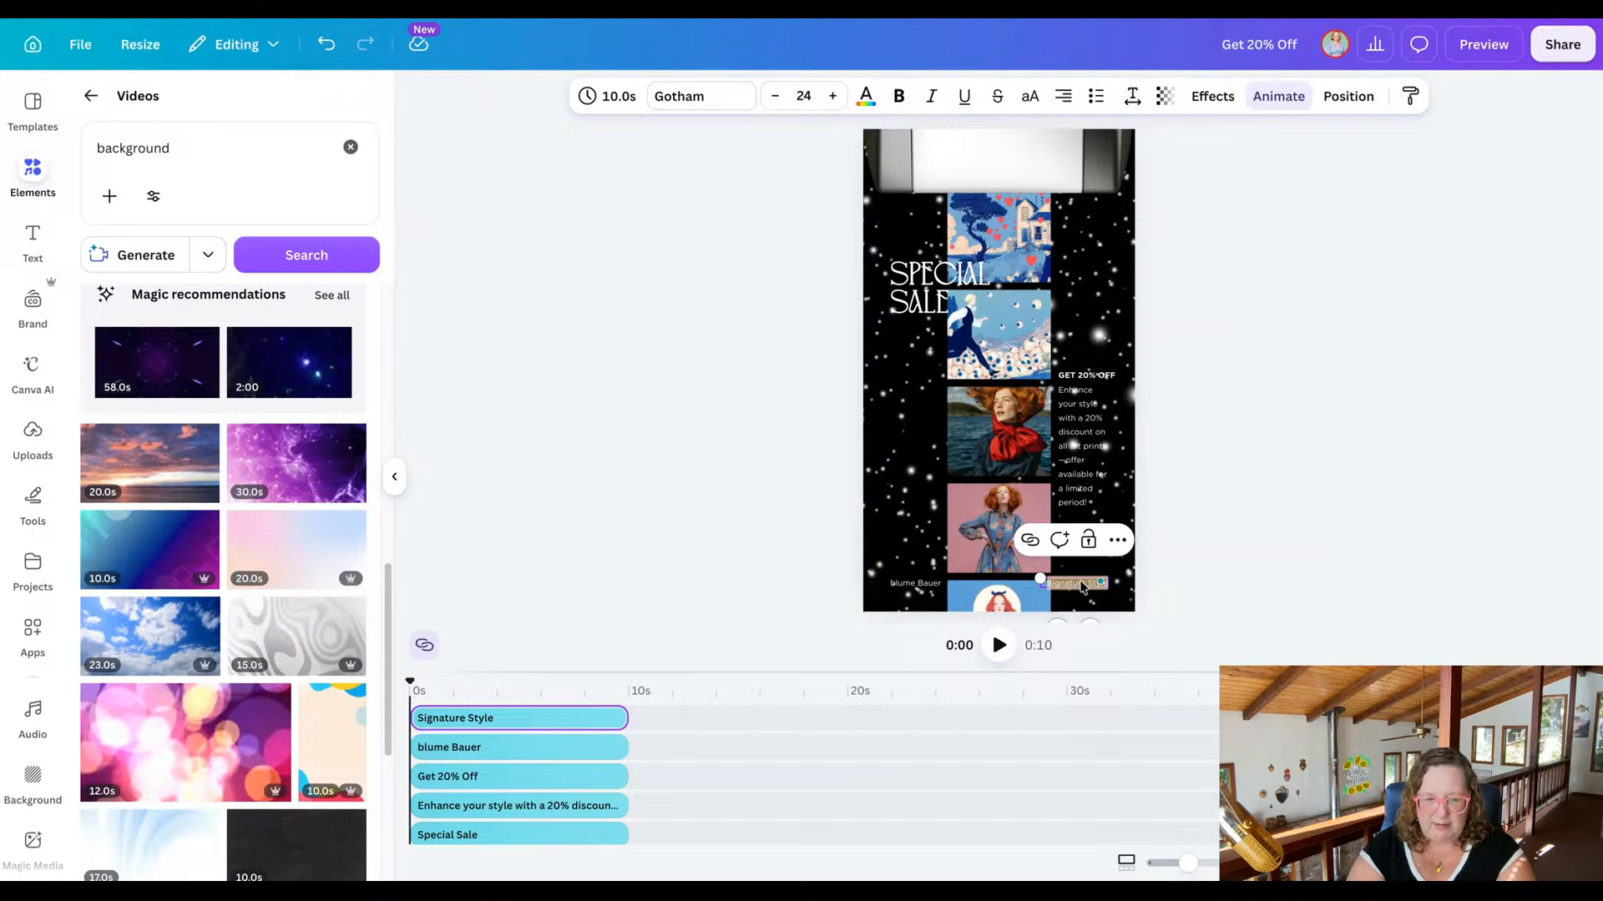
pyautogui.write('Al')
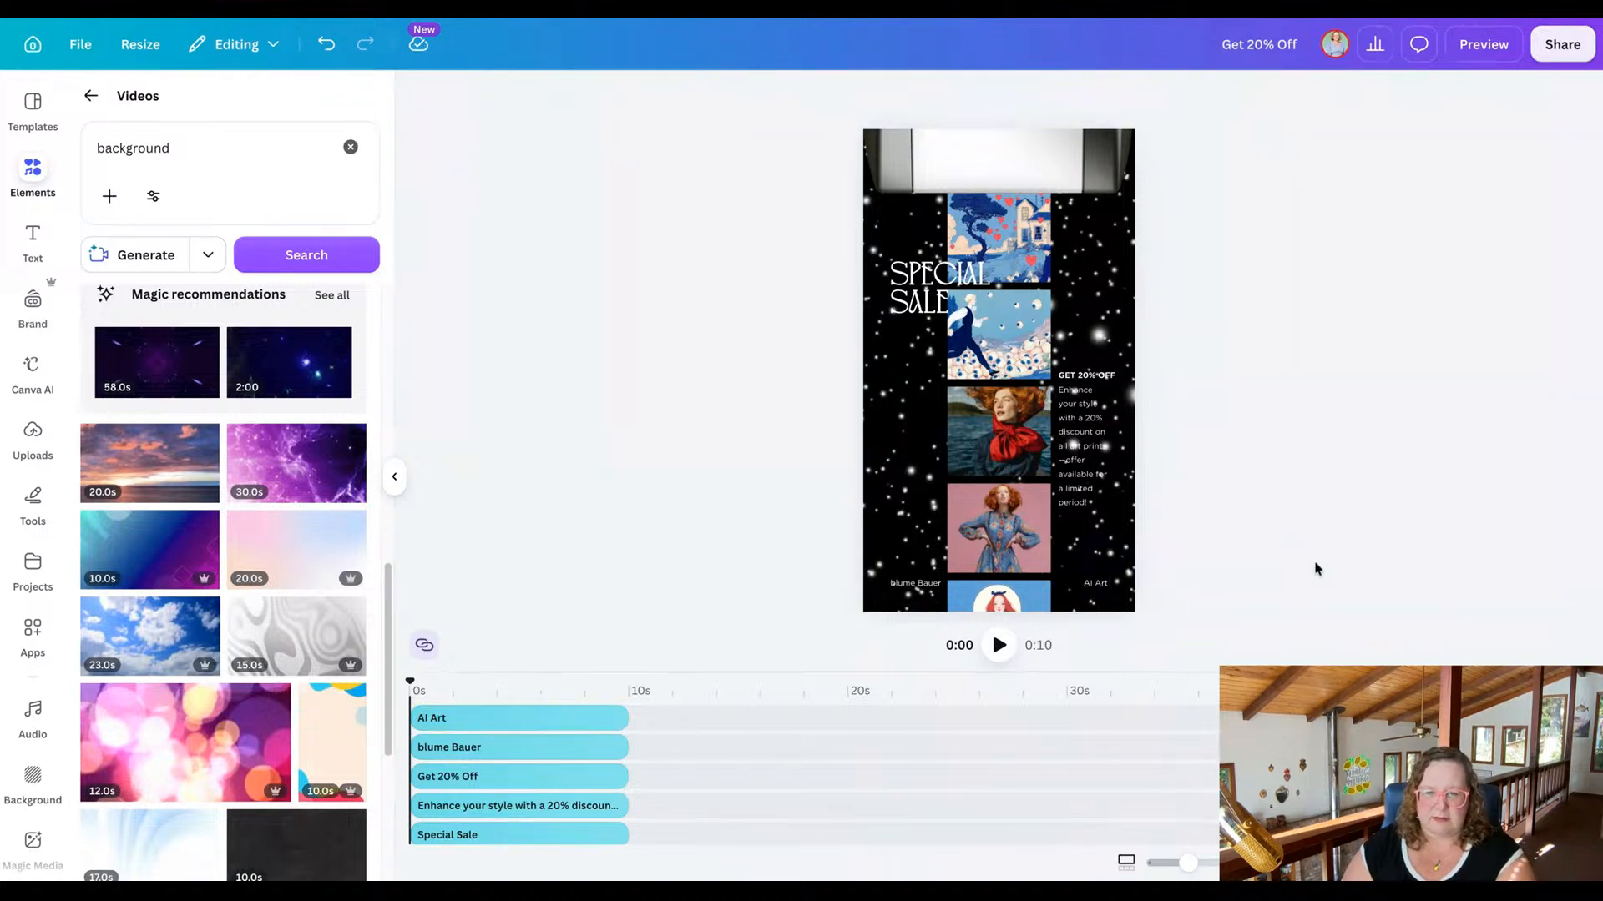
# Retype the artist's name in the footer so its first name starts with a capital letter.
pyautogui.click(907, 589)
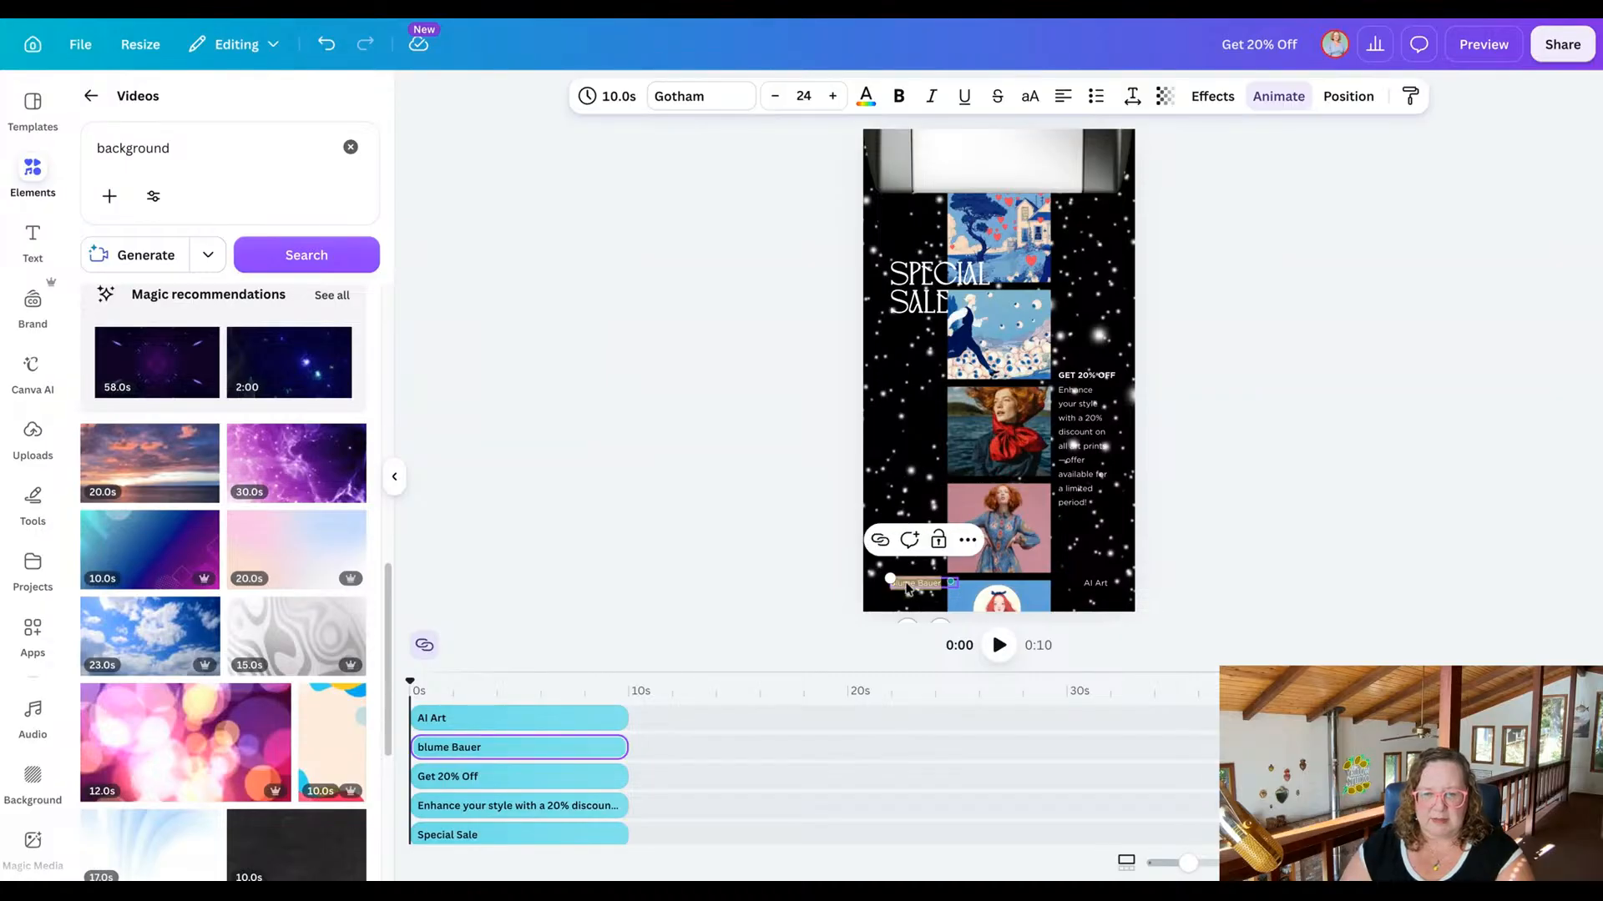
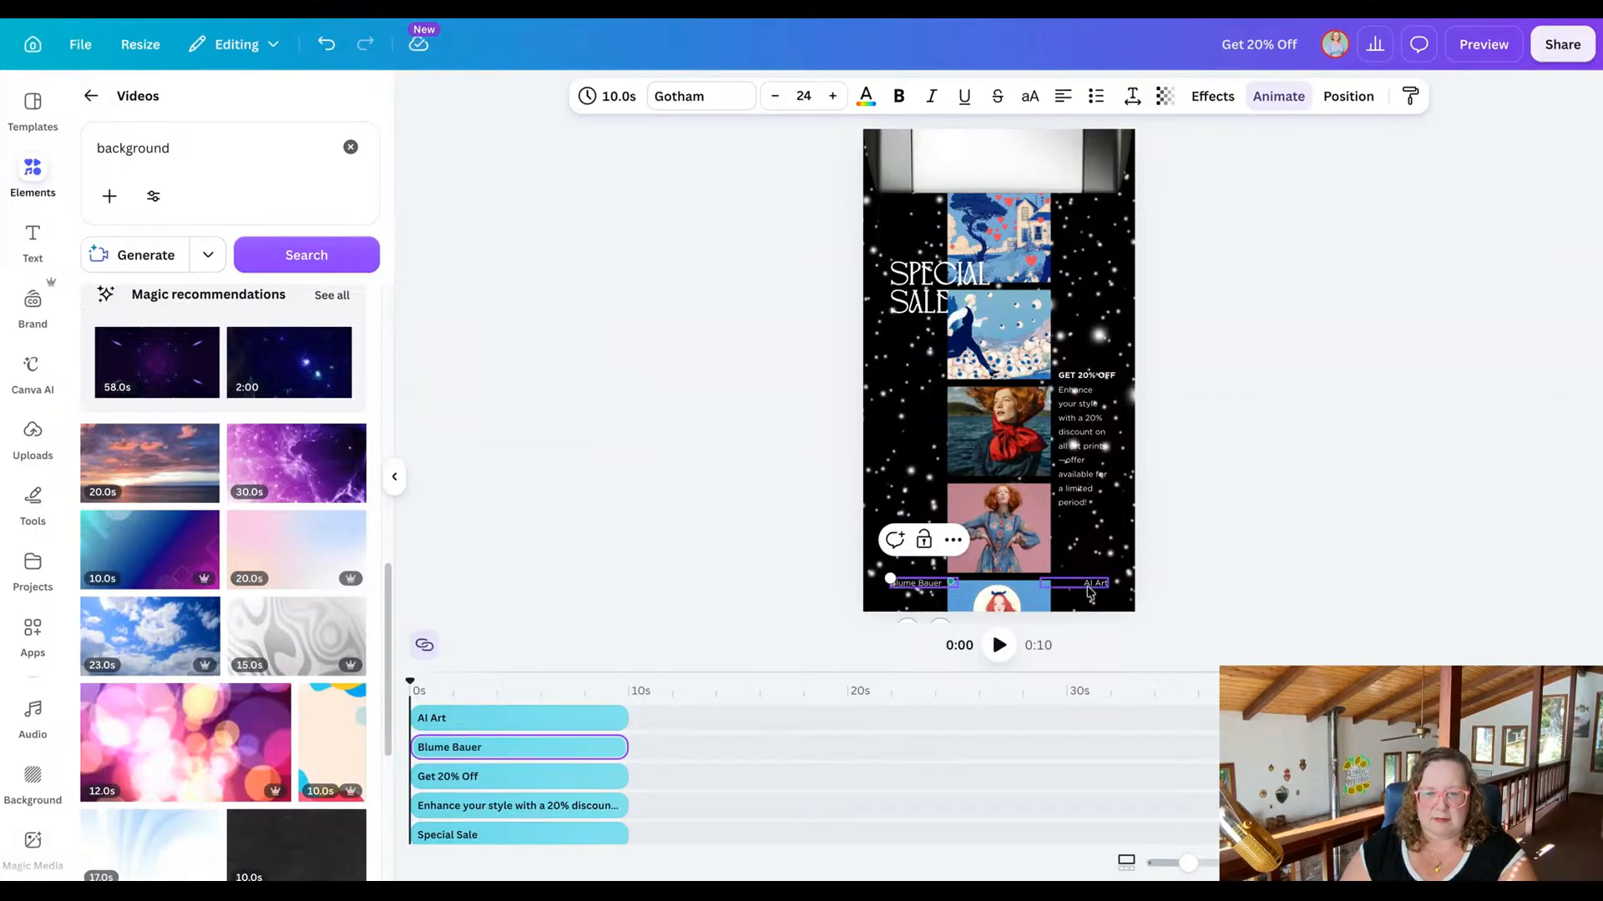
# Justify the "AI Art" footer text and shift it sideways to line up with the description column above it.
pyautogui.click(1086, 587)
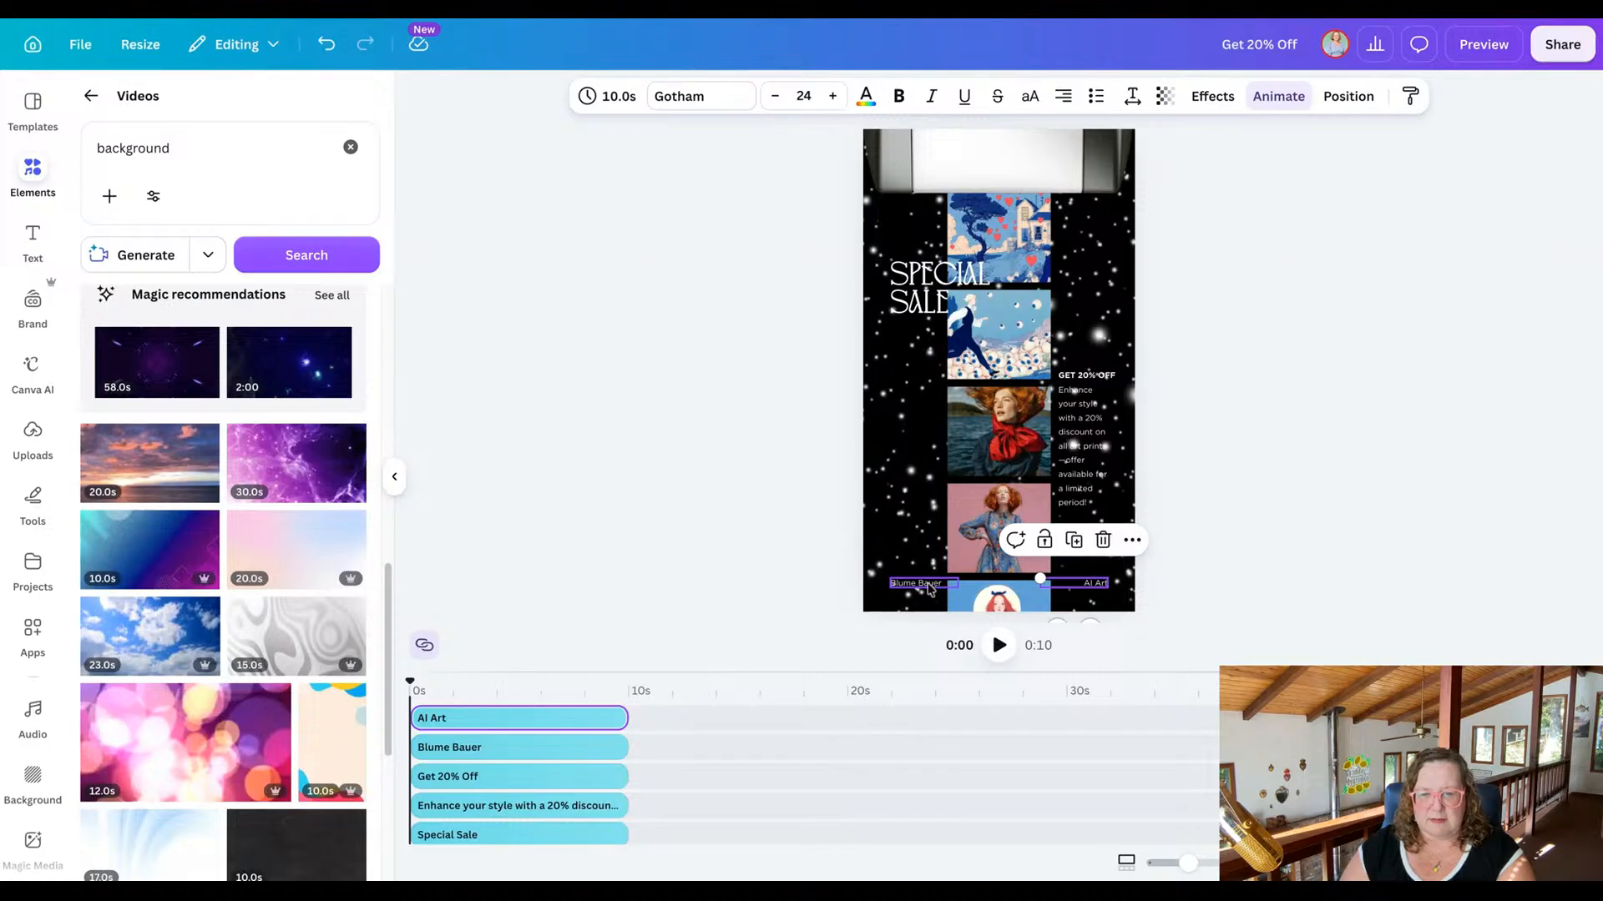
pyautogui.click(1084, 588)
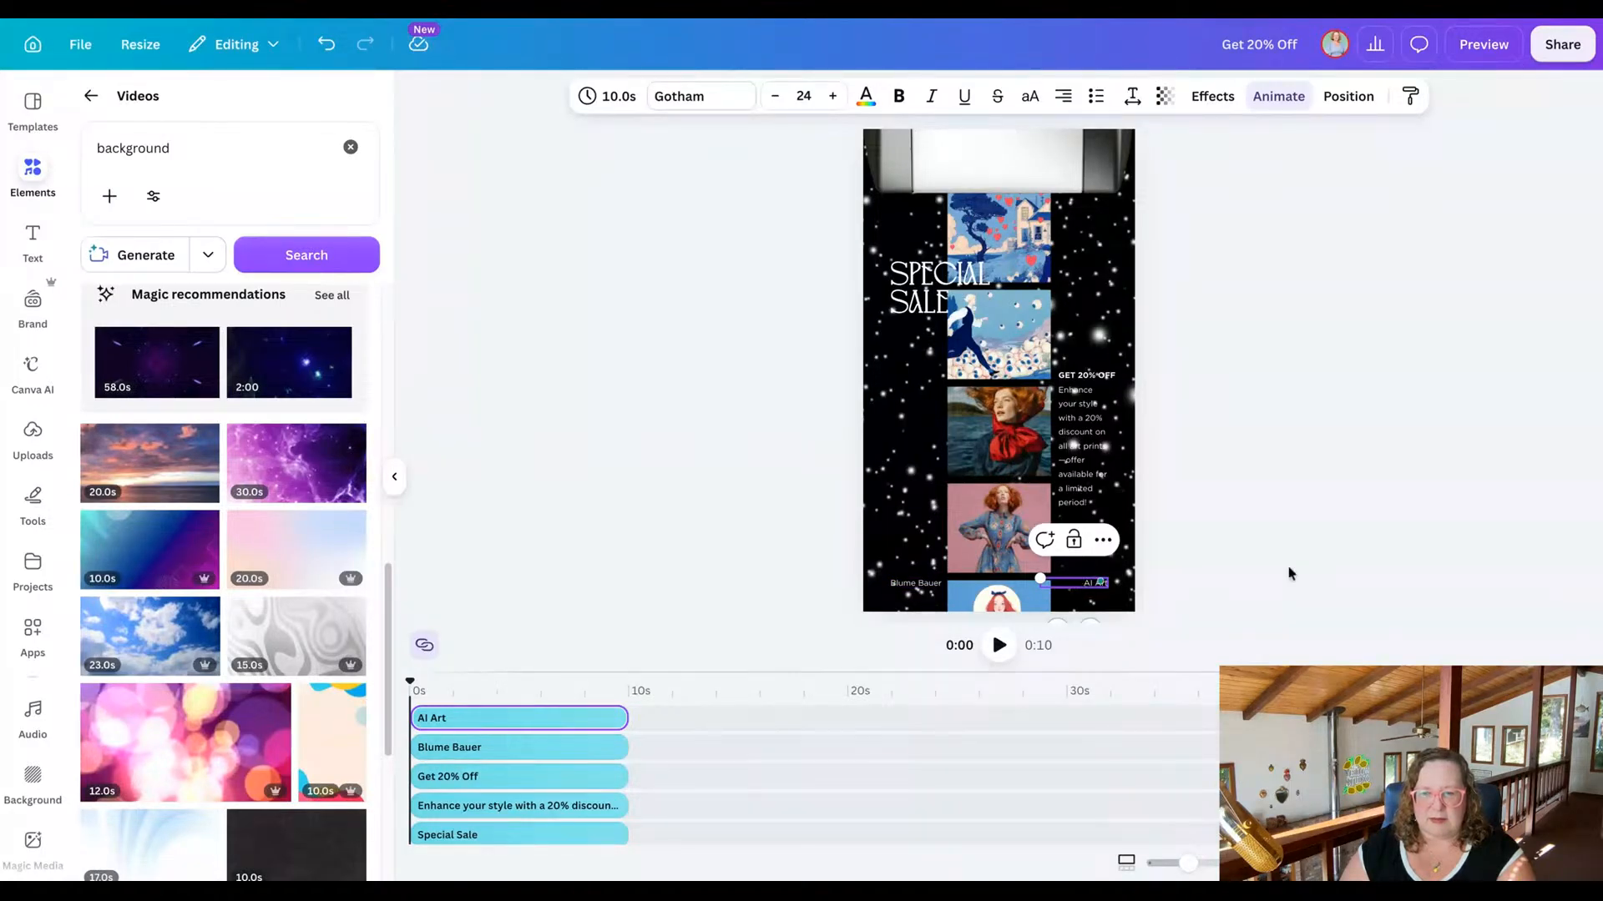
pyautogui.click(1289, 574)
pyautogui.click(1074, 584)
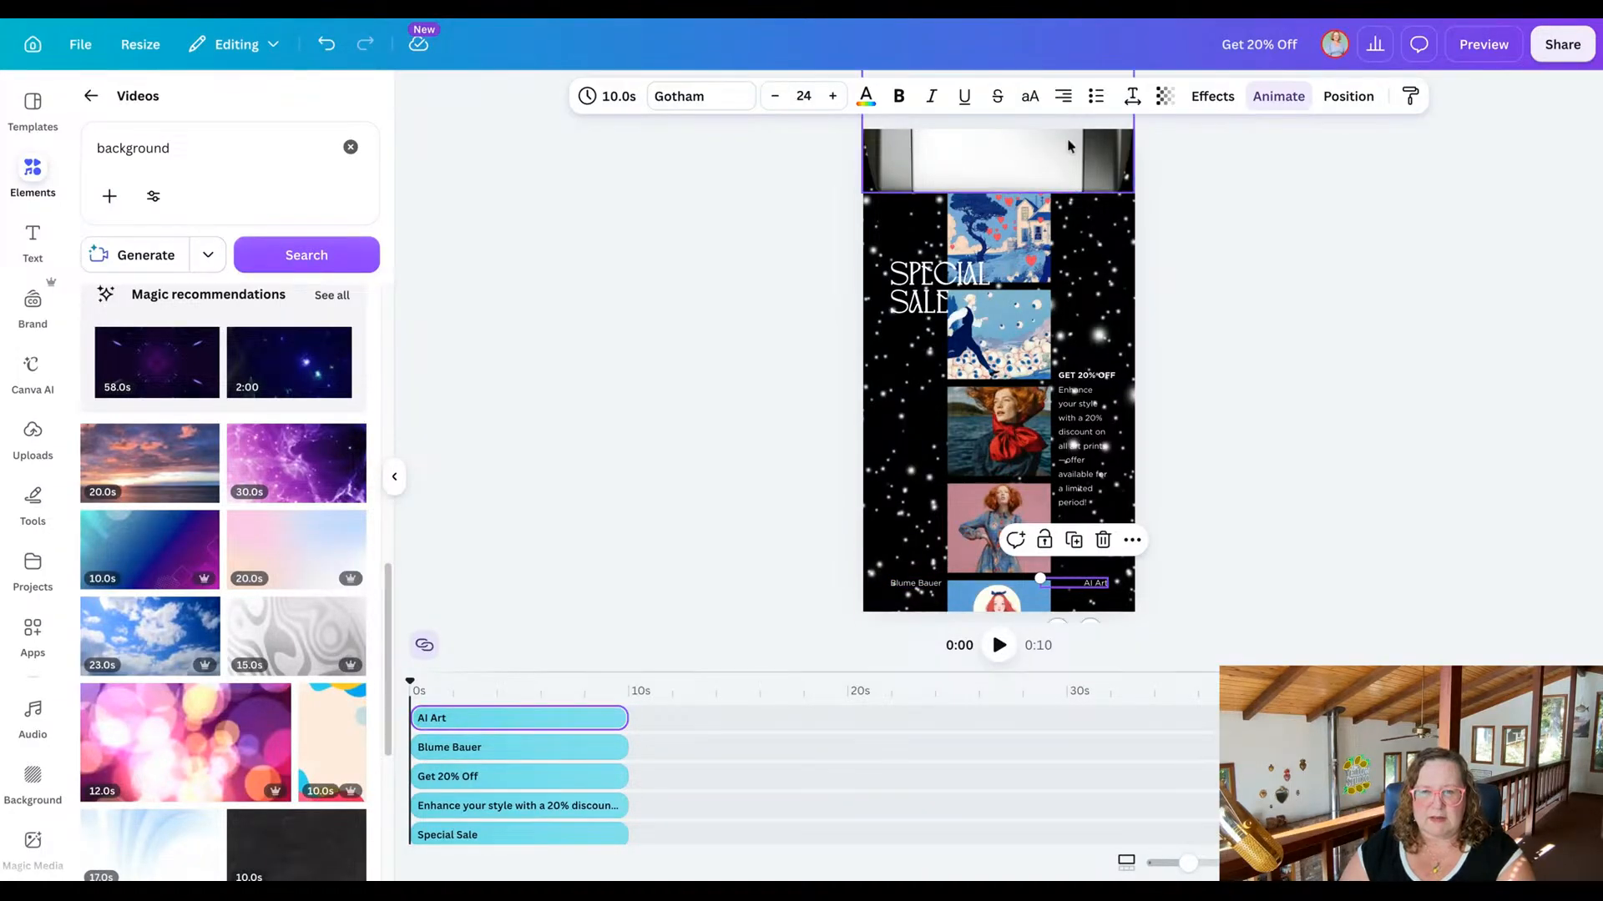
pyautogui.click(1065, 98)
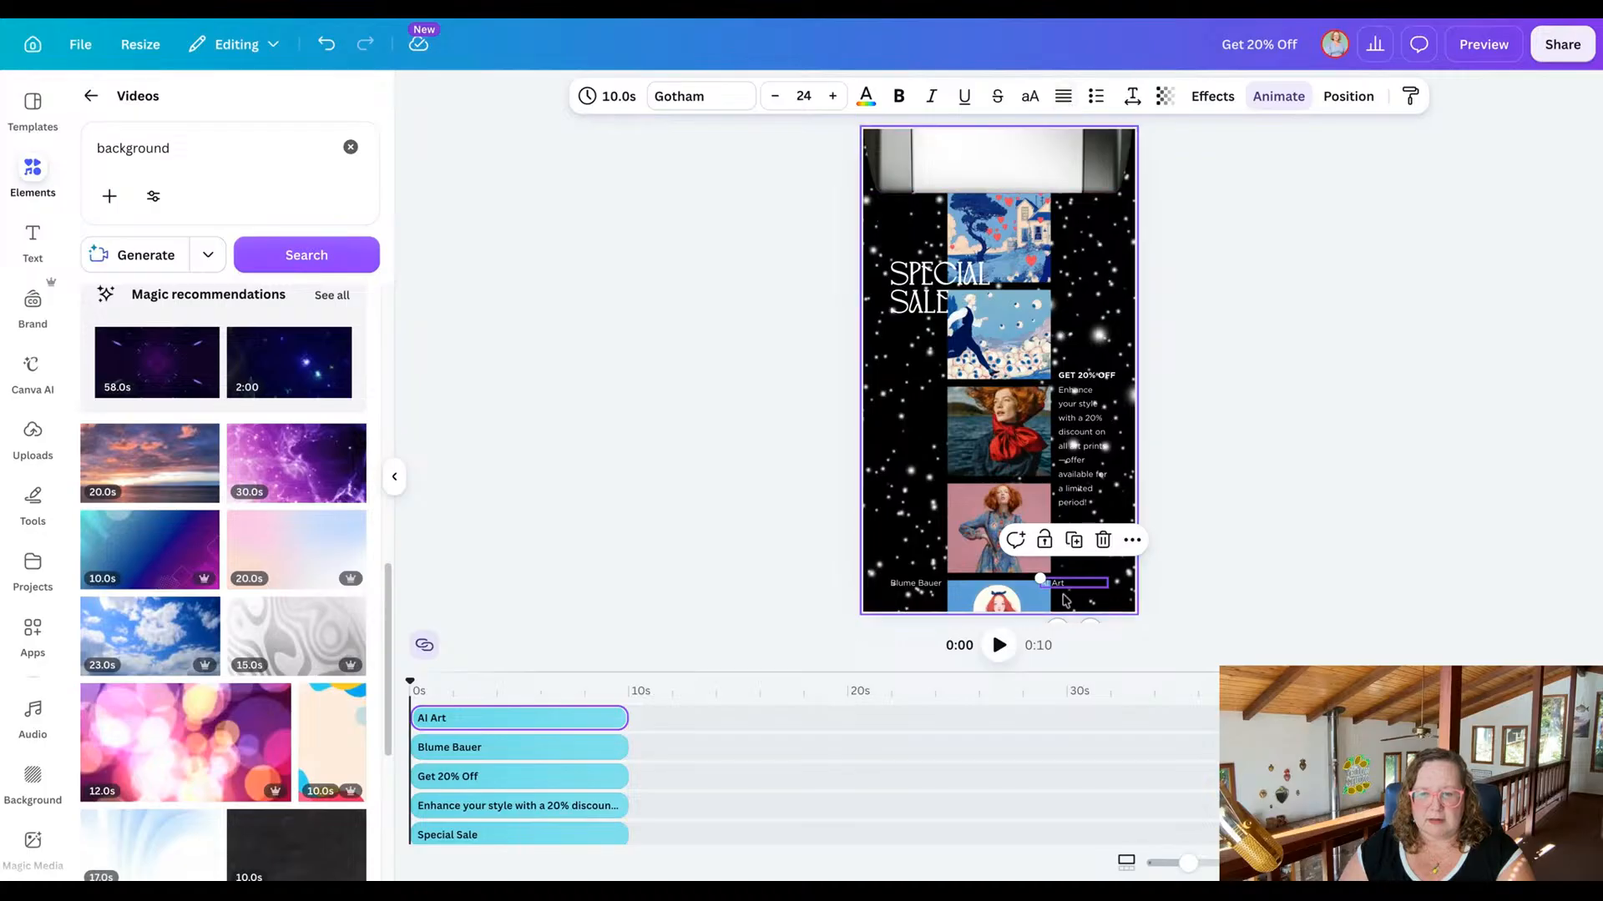
pyautogui.moveTo(1065, 585); pyautogui.dragTo(1079, 584)
pyautogui.click(1292, 590)
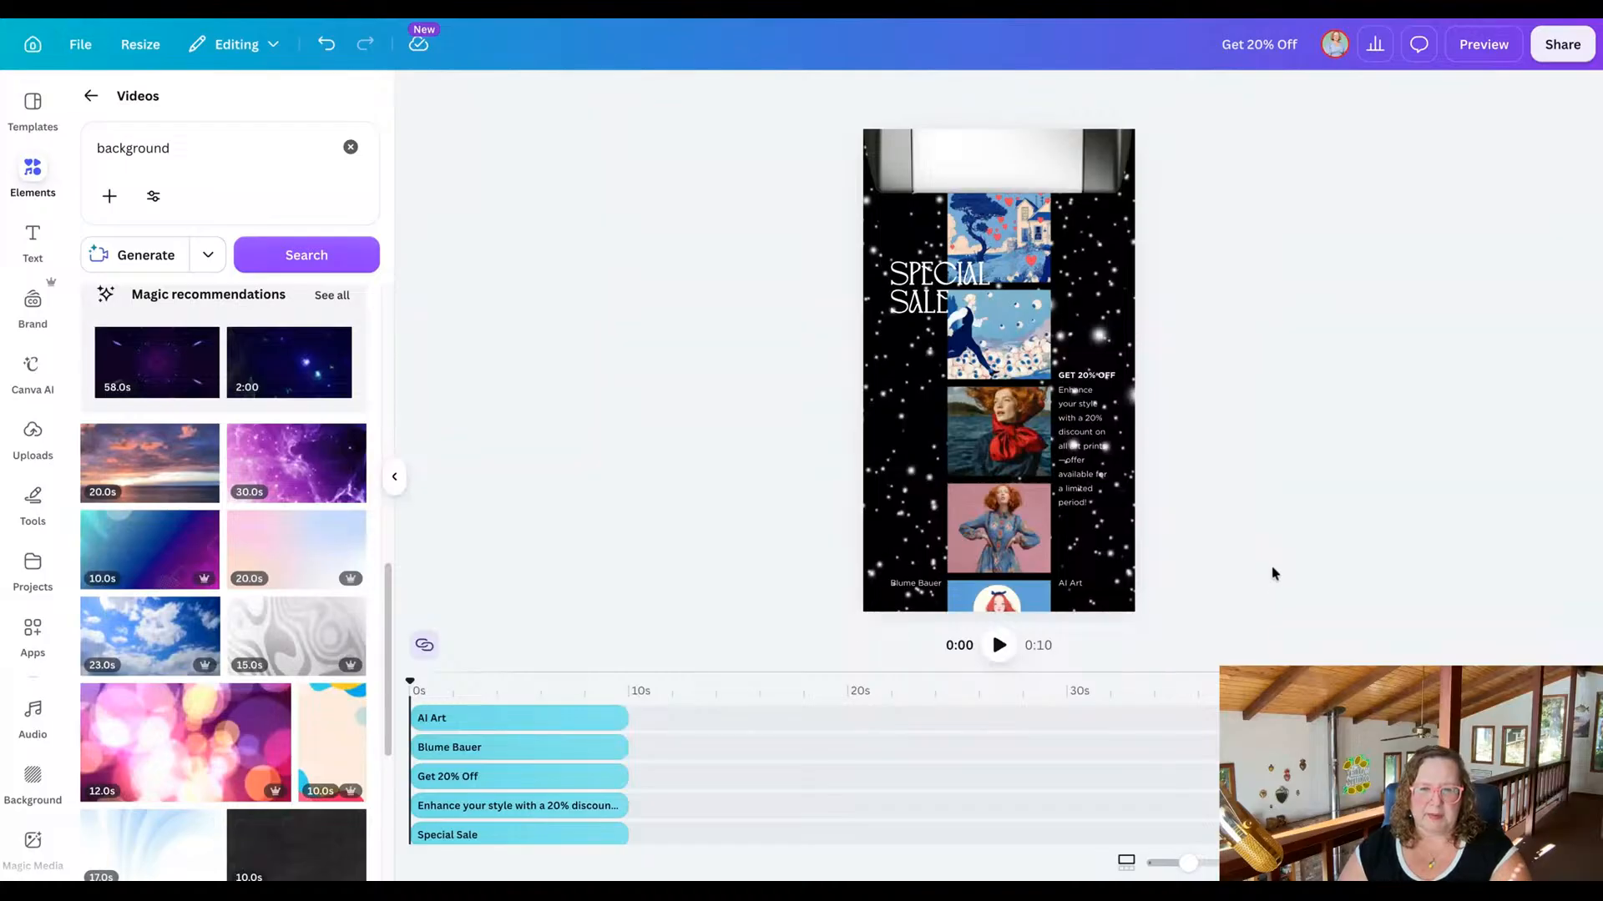
pyautogui.click(1064, 155)
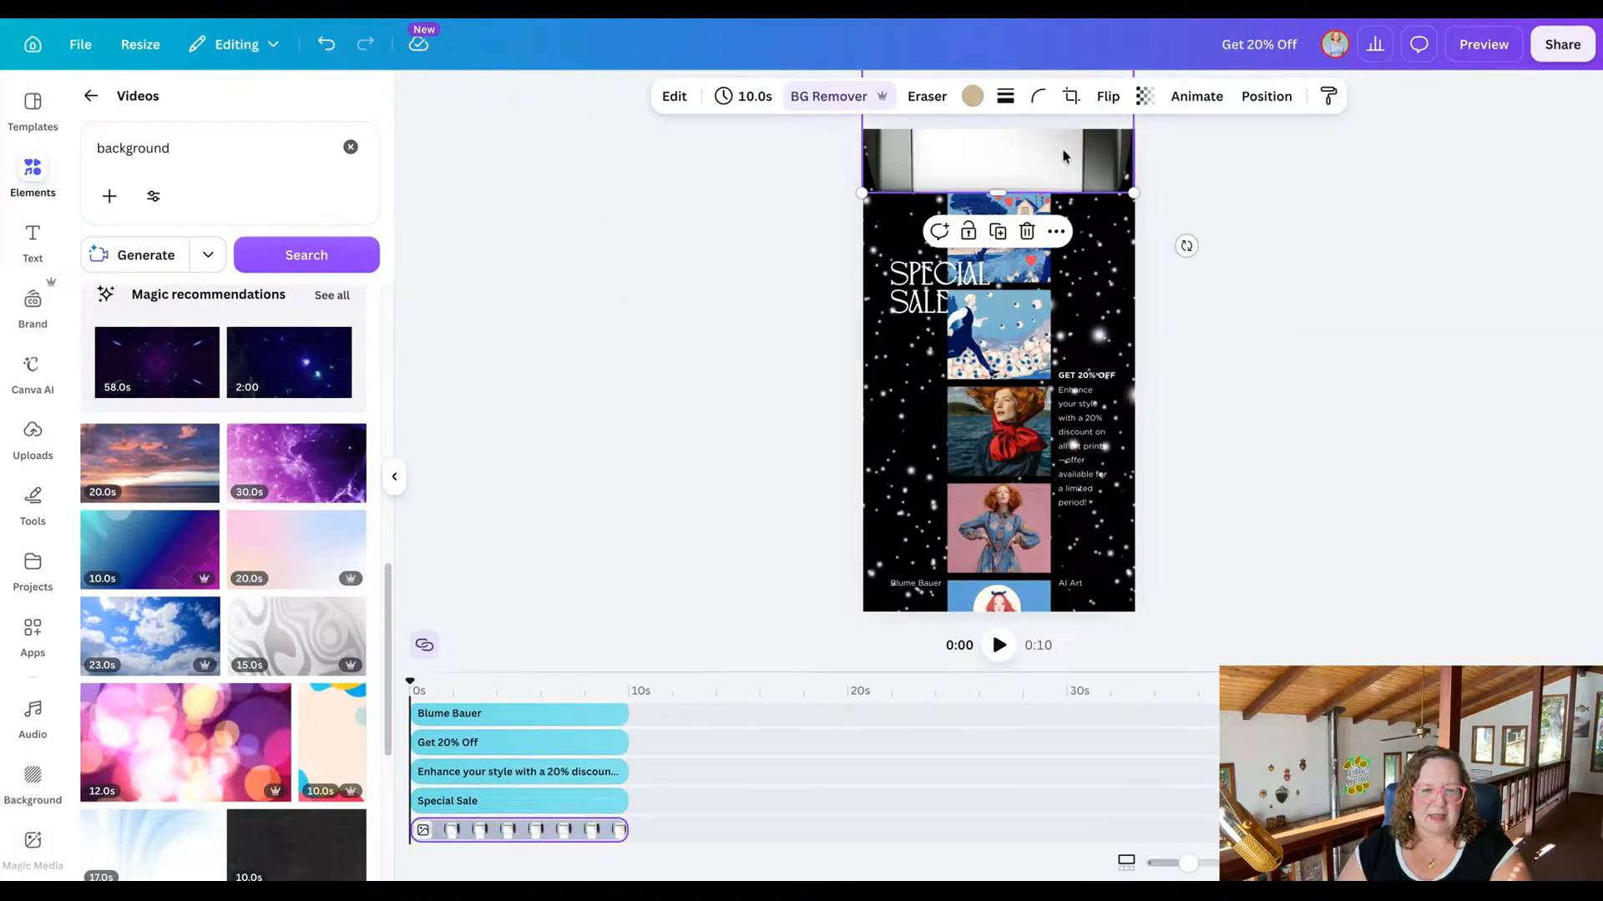
pyautogui.click(972, 97)
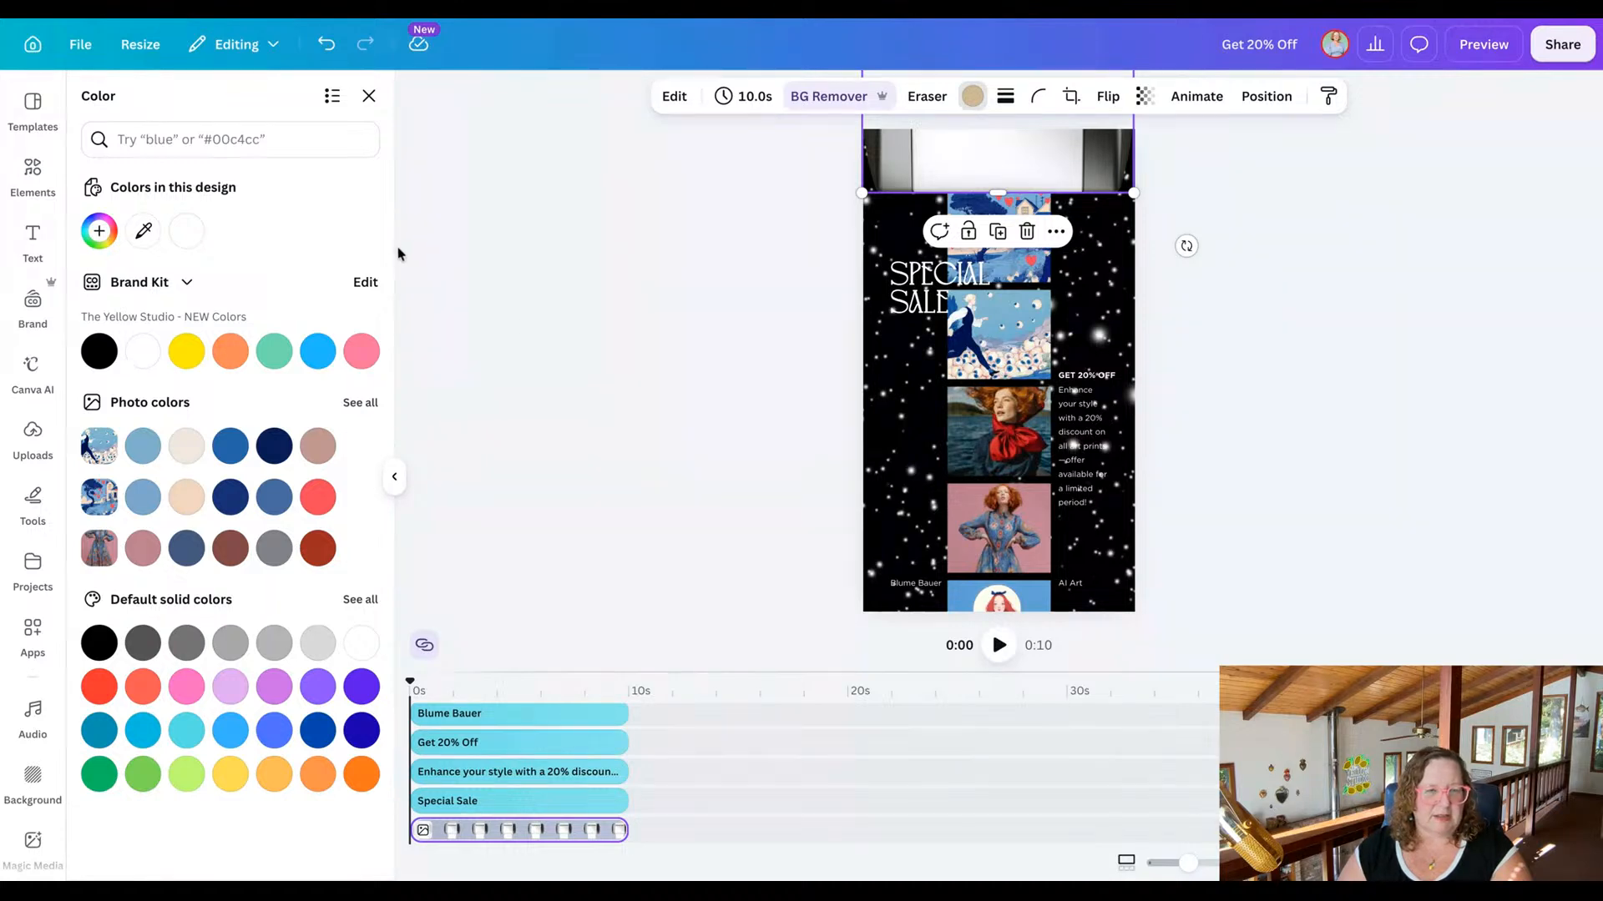
pyautogui.click(717, 246)
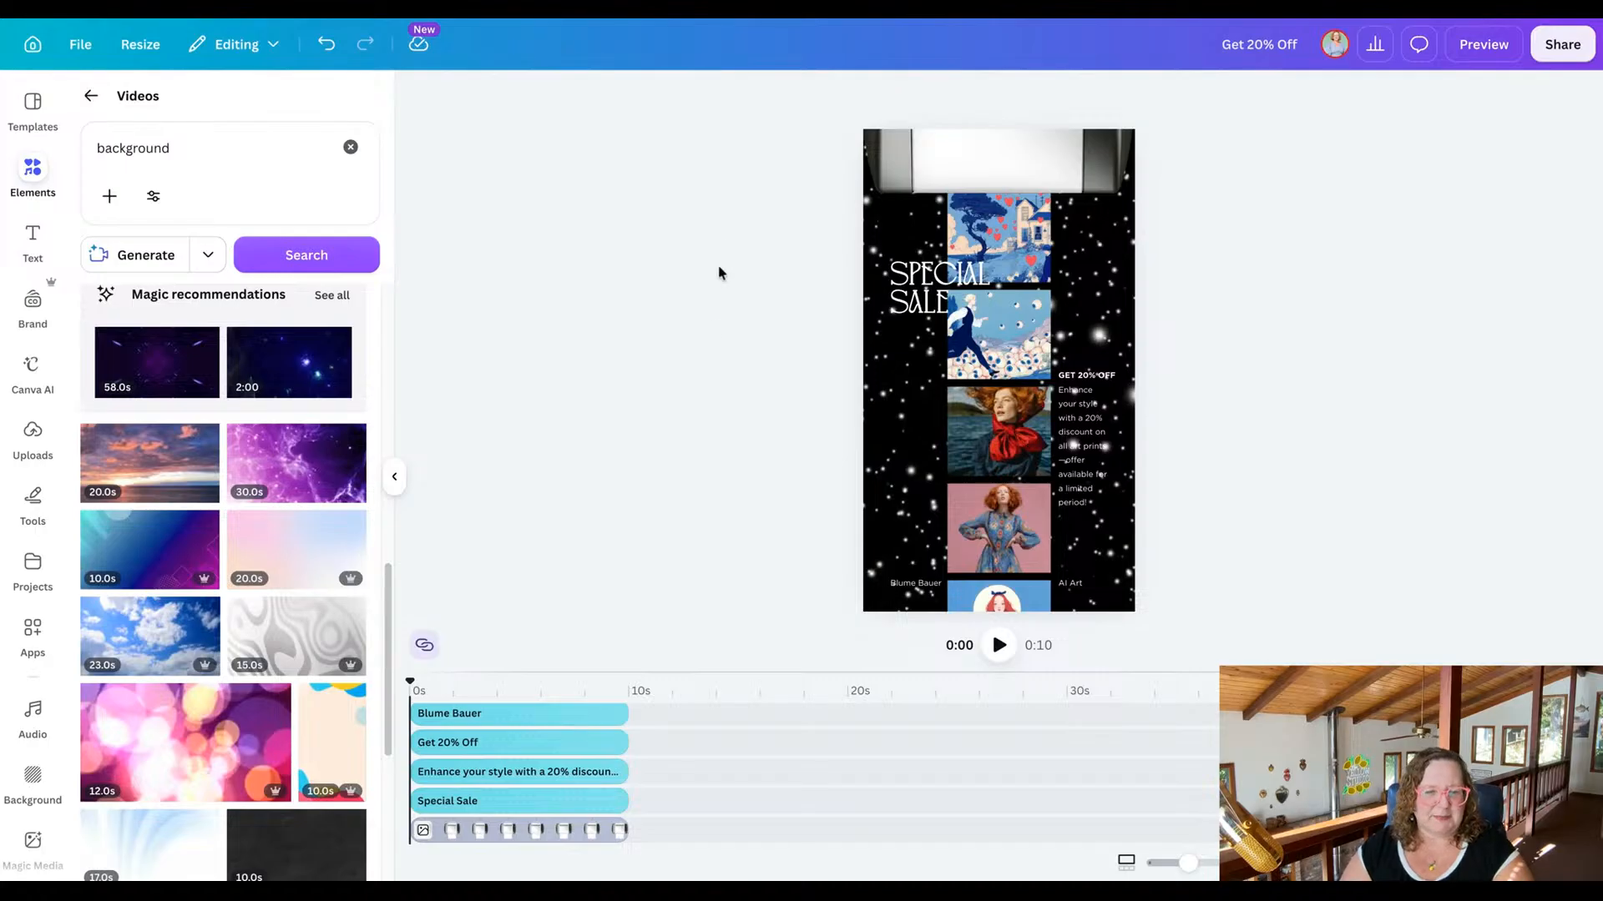
pyautogui.scroll(-1, 715, 766)
pyautogui.scroll(-2, 715, 766)
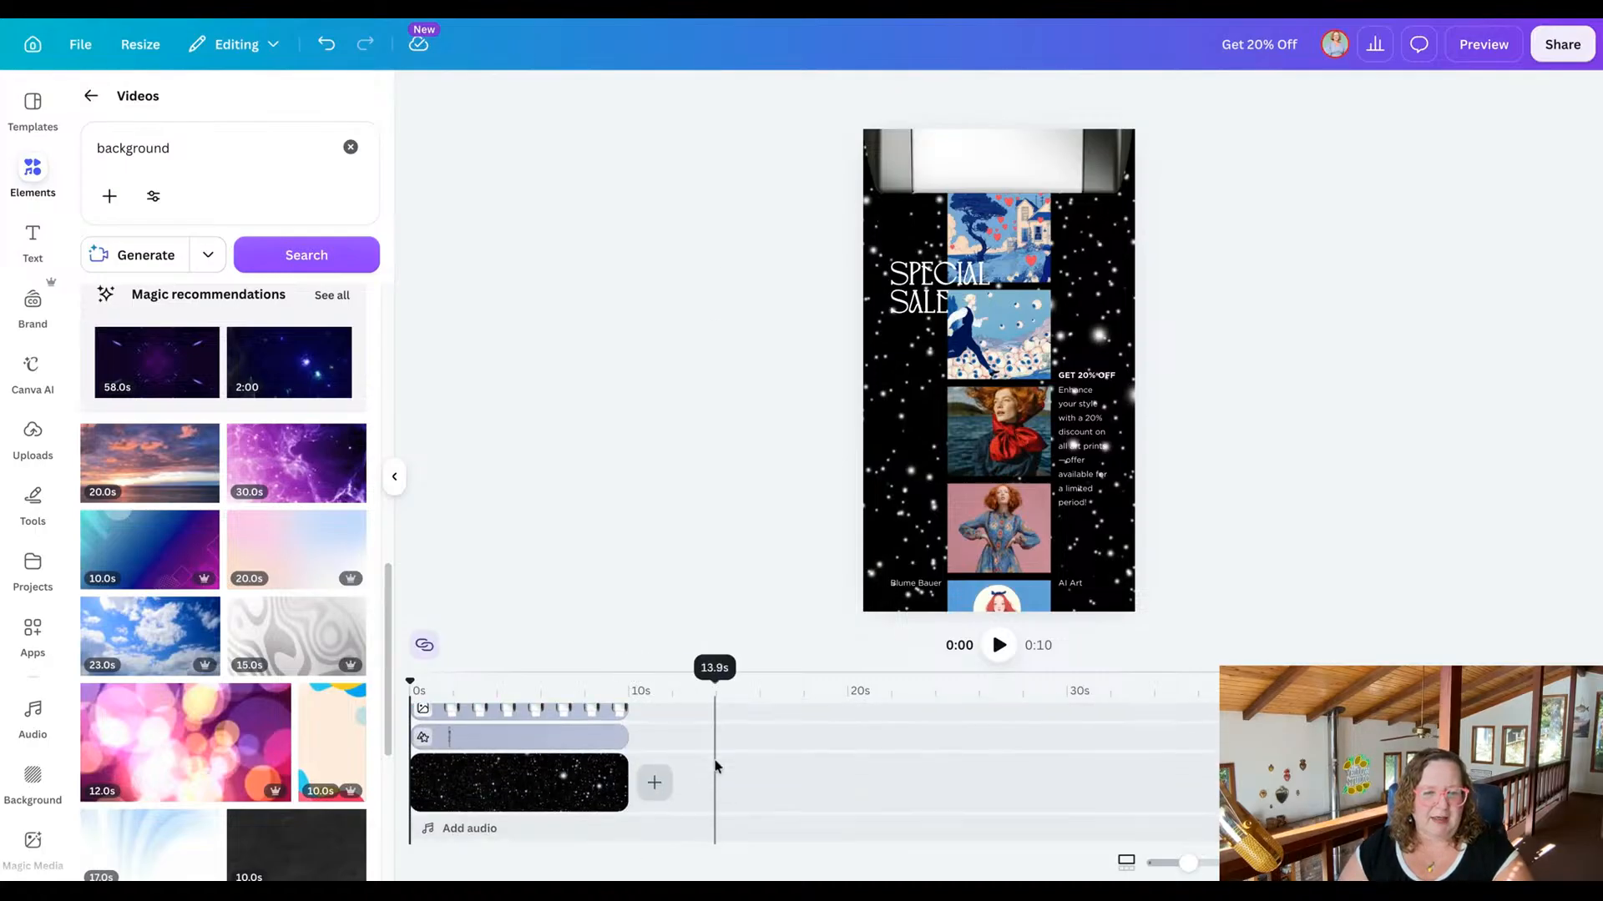
# Play the art print sale video in full-screen preview to check the starry background and white text.
pyautogui.scroll(5, 715, 766)
pyautogui.scroll(-3, 715, 766)
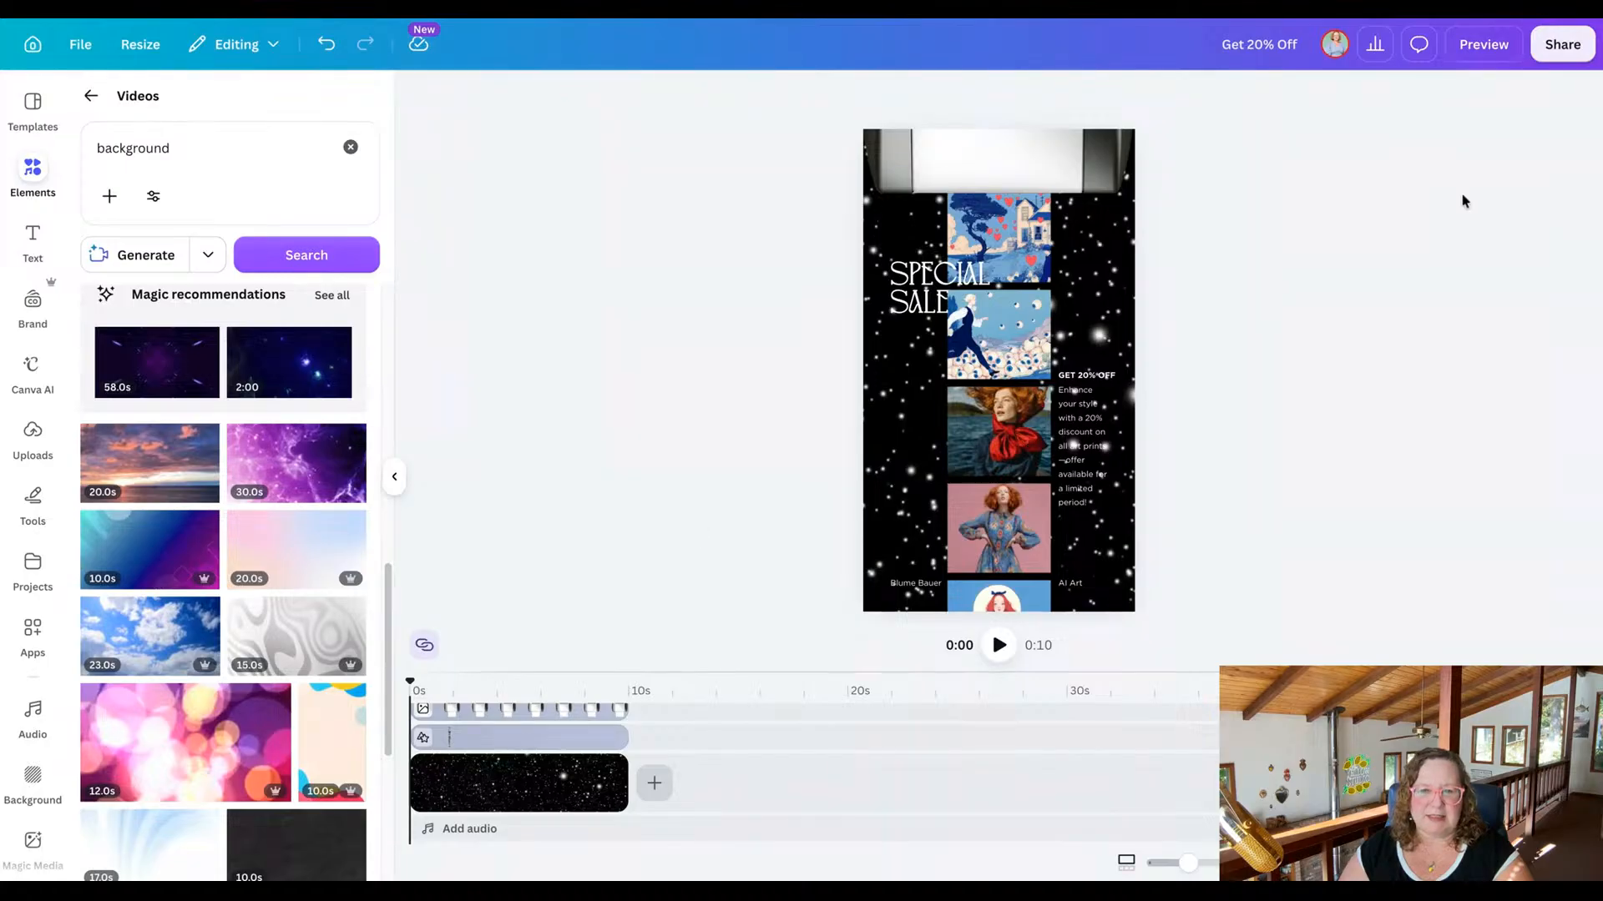
pyautogui.click(1485, 50)
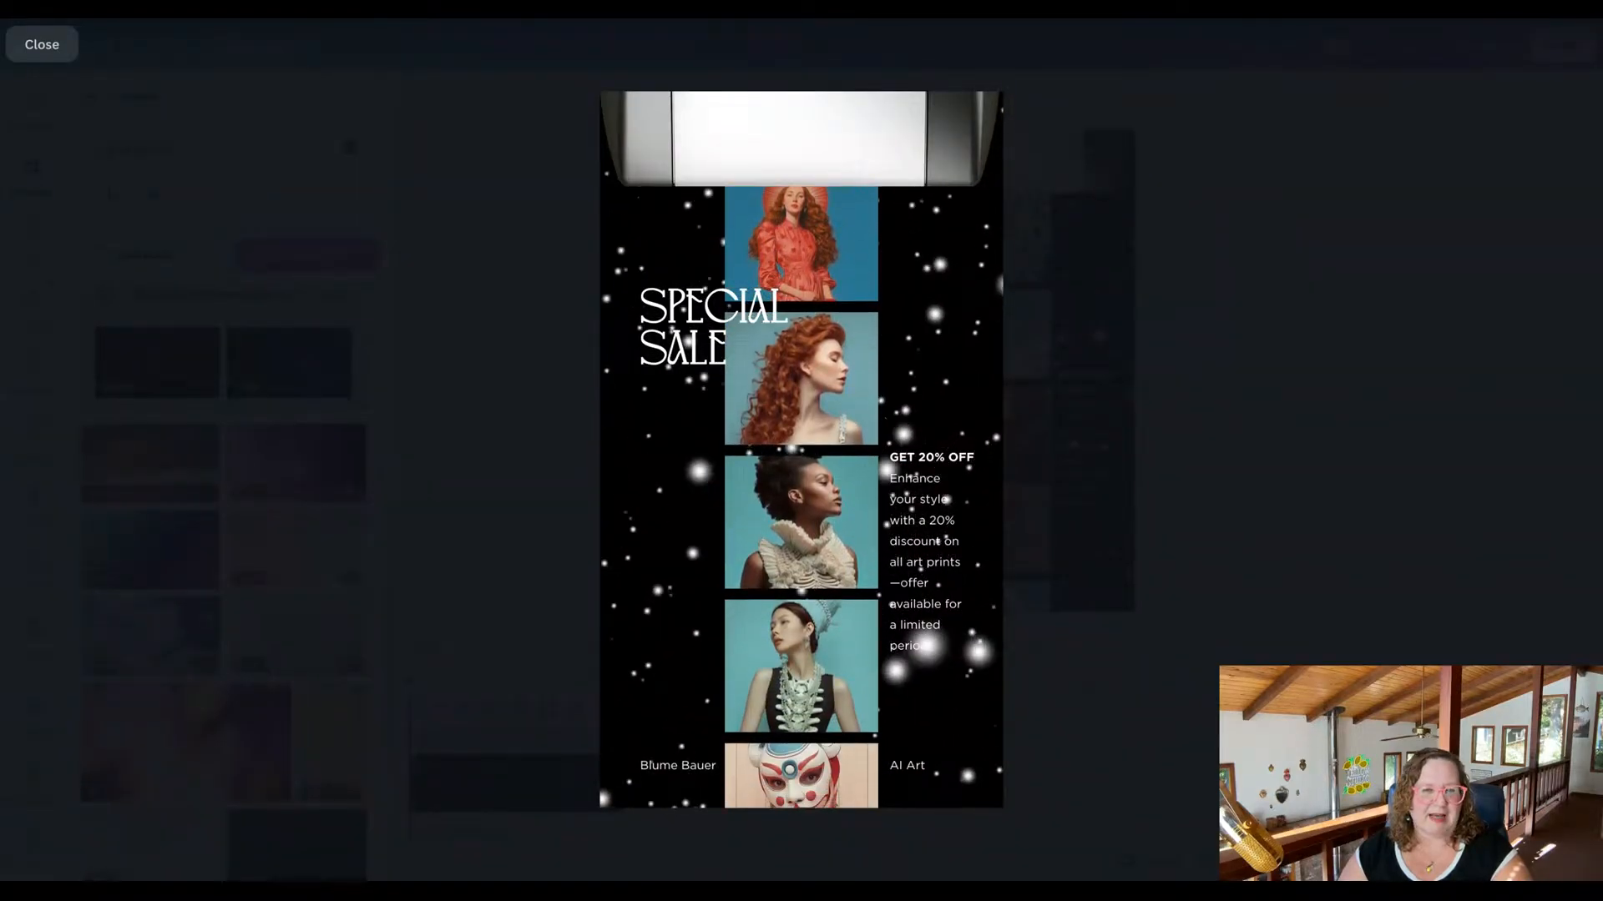
pyautogui.click(39, 48)
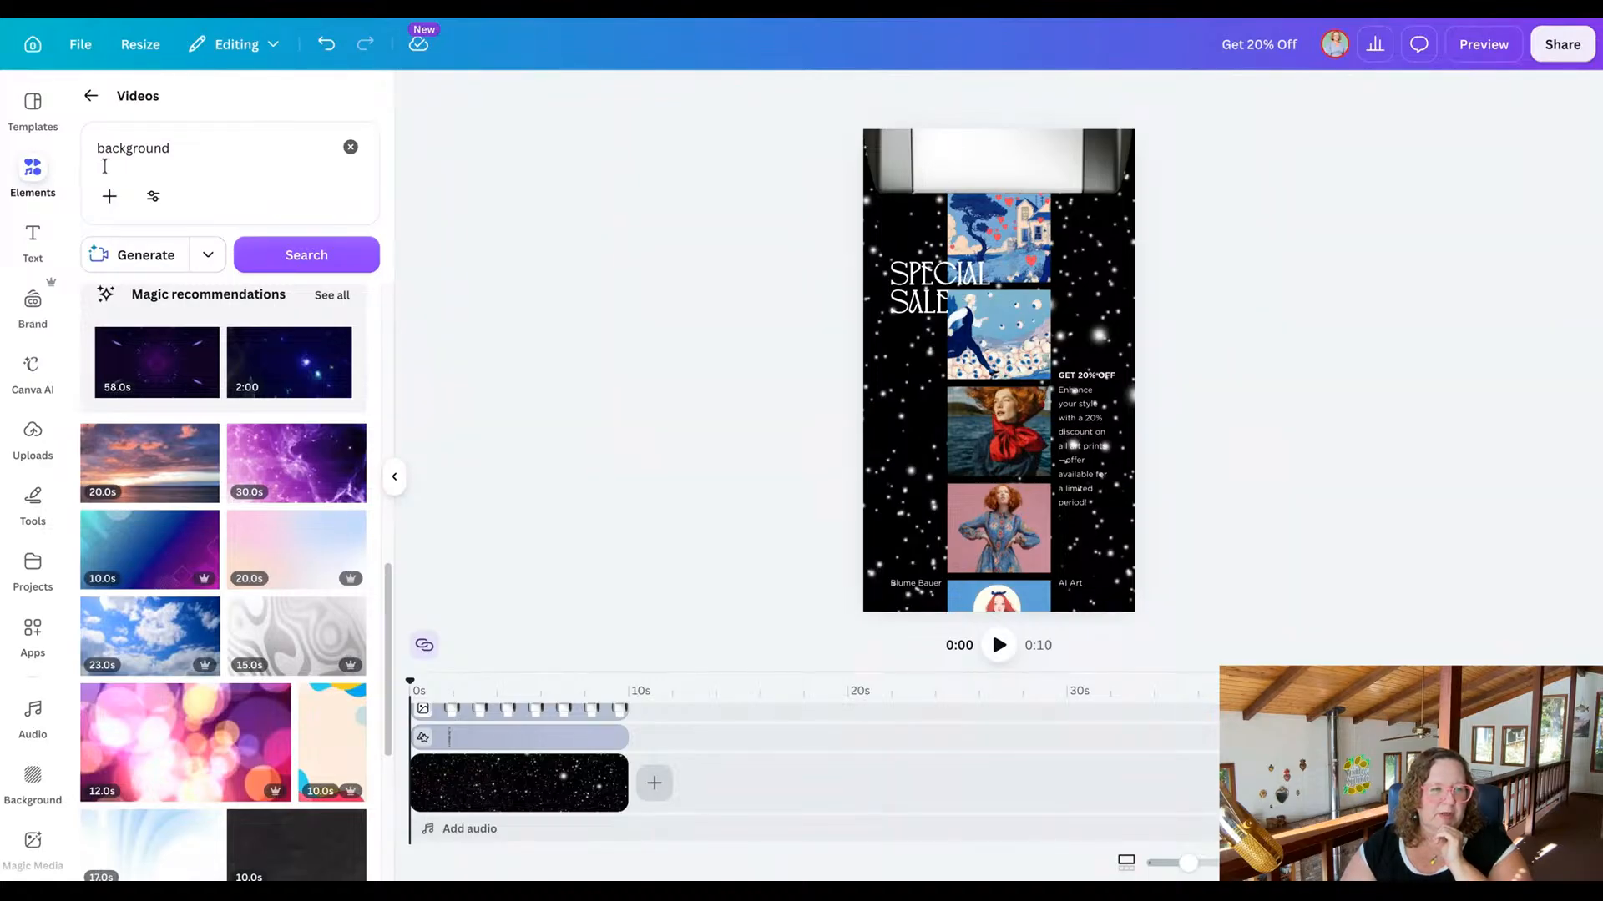
# Search the photo library for "printer".
pyautogui.click(91, 96)
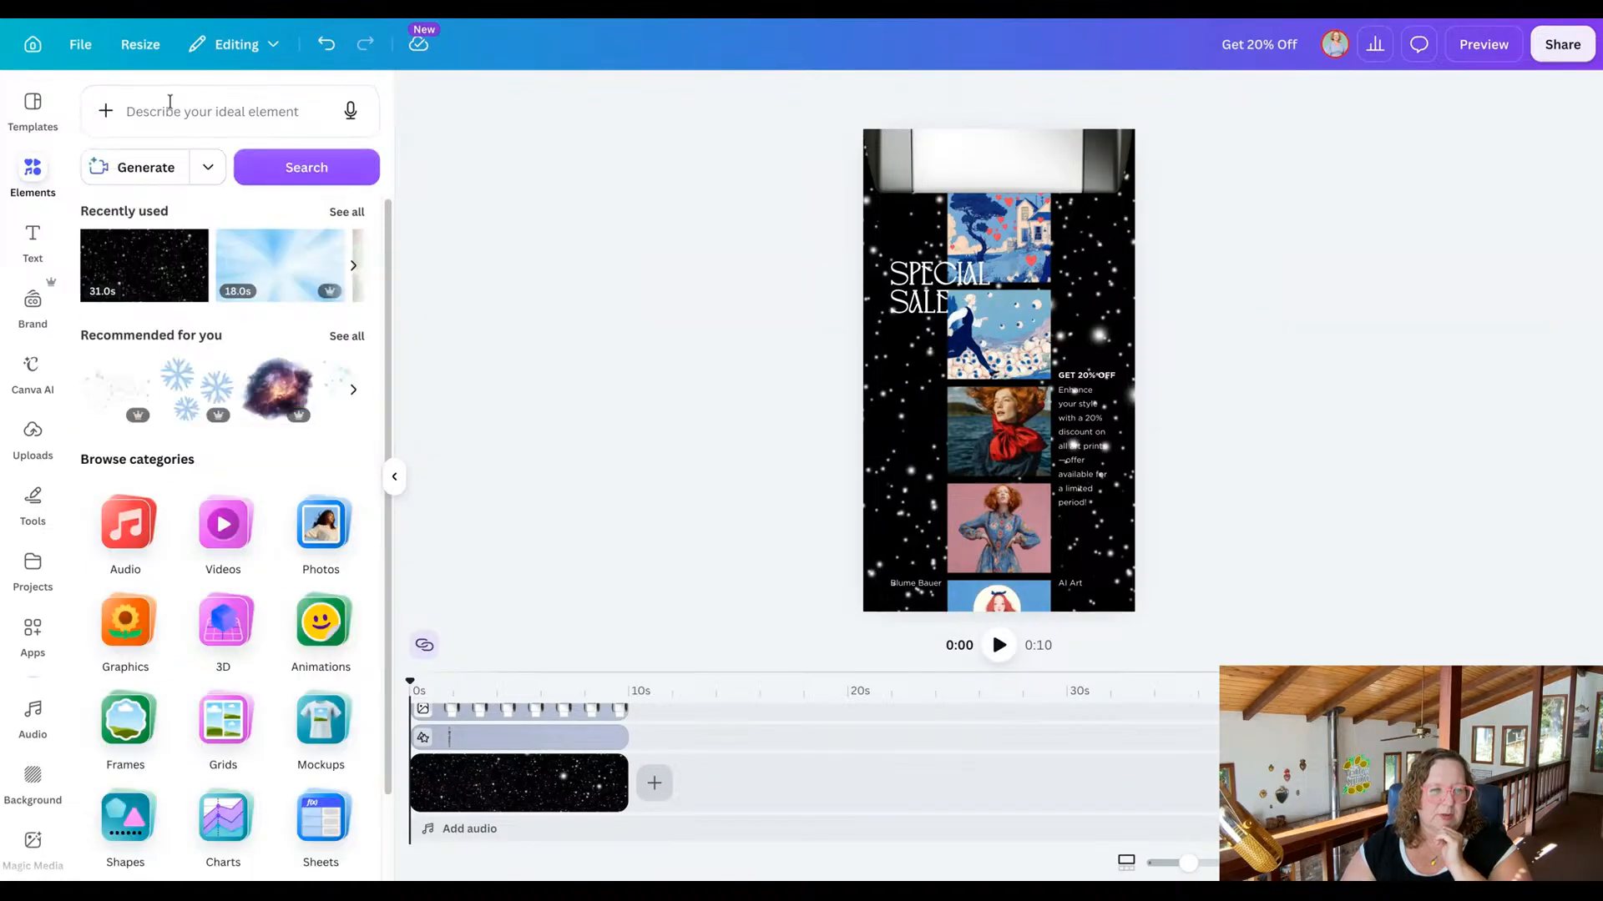
pyautogui.click(305, 543)
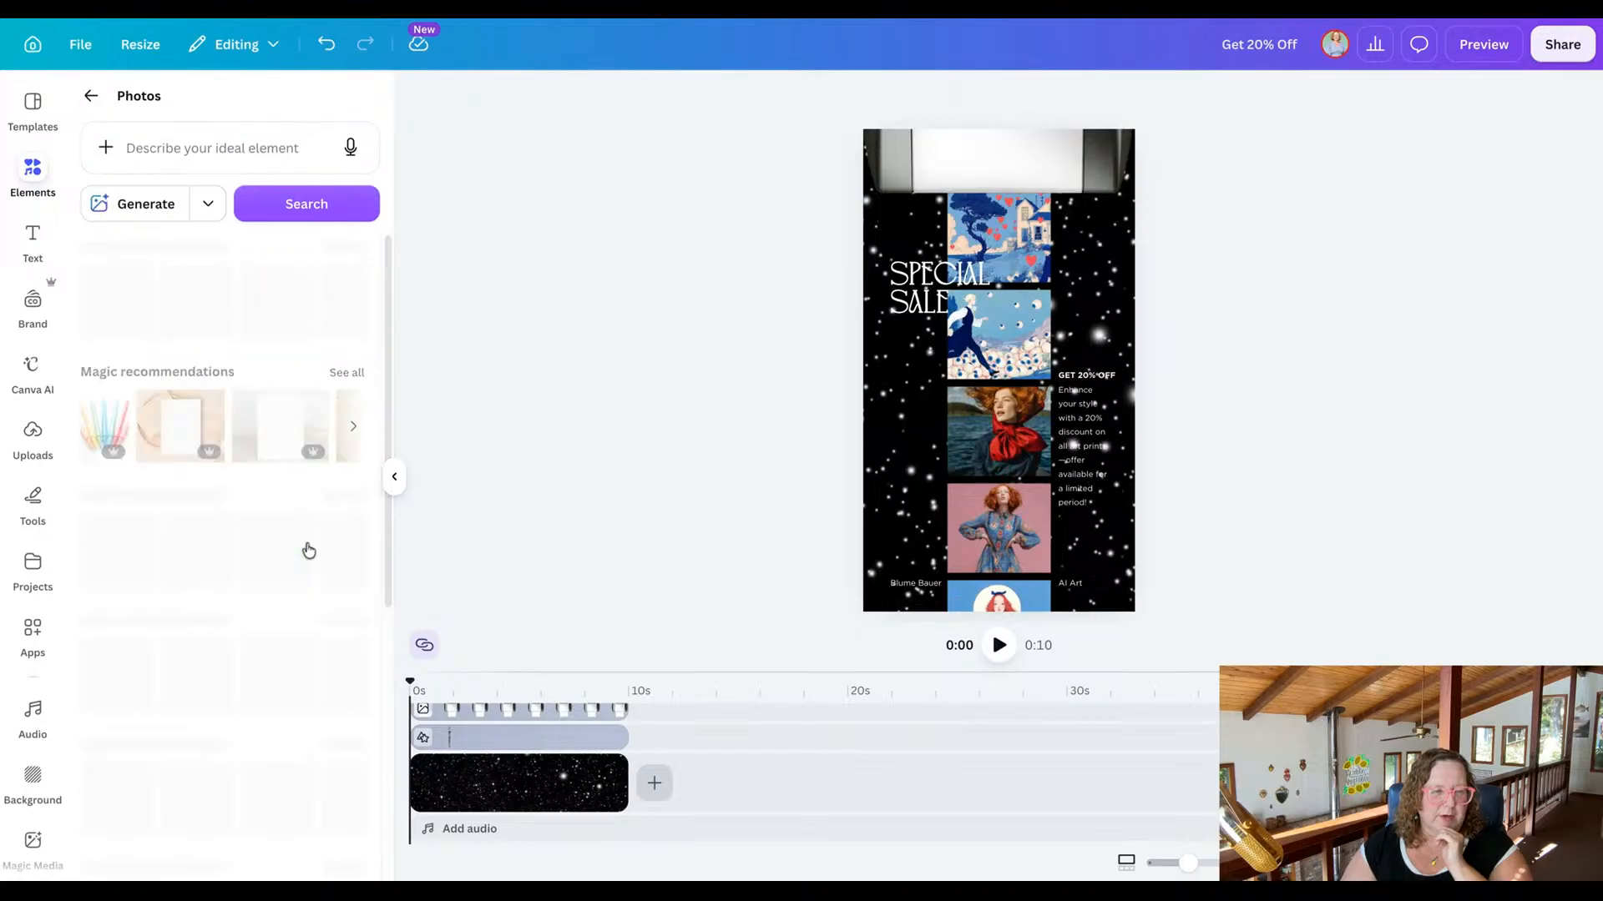
pyautogui.click(226, 148)
pyautogui.write('p')
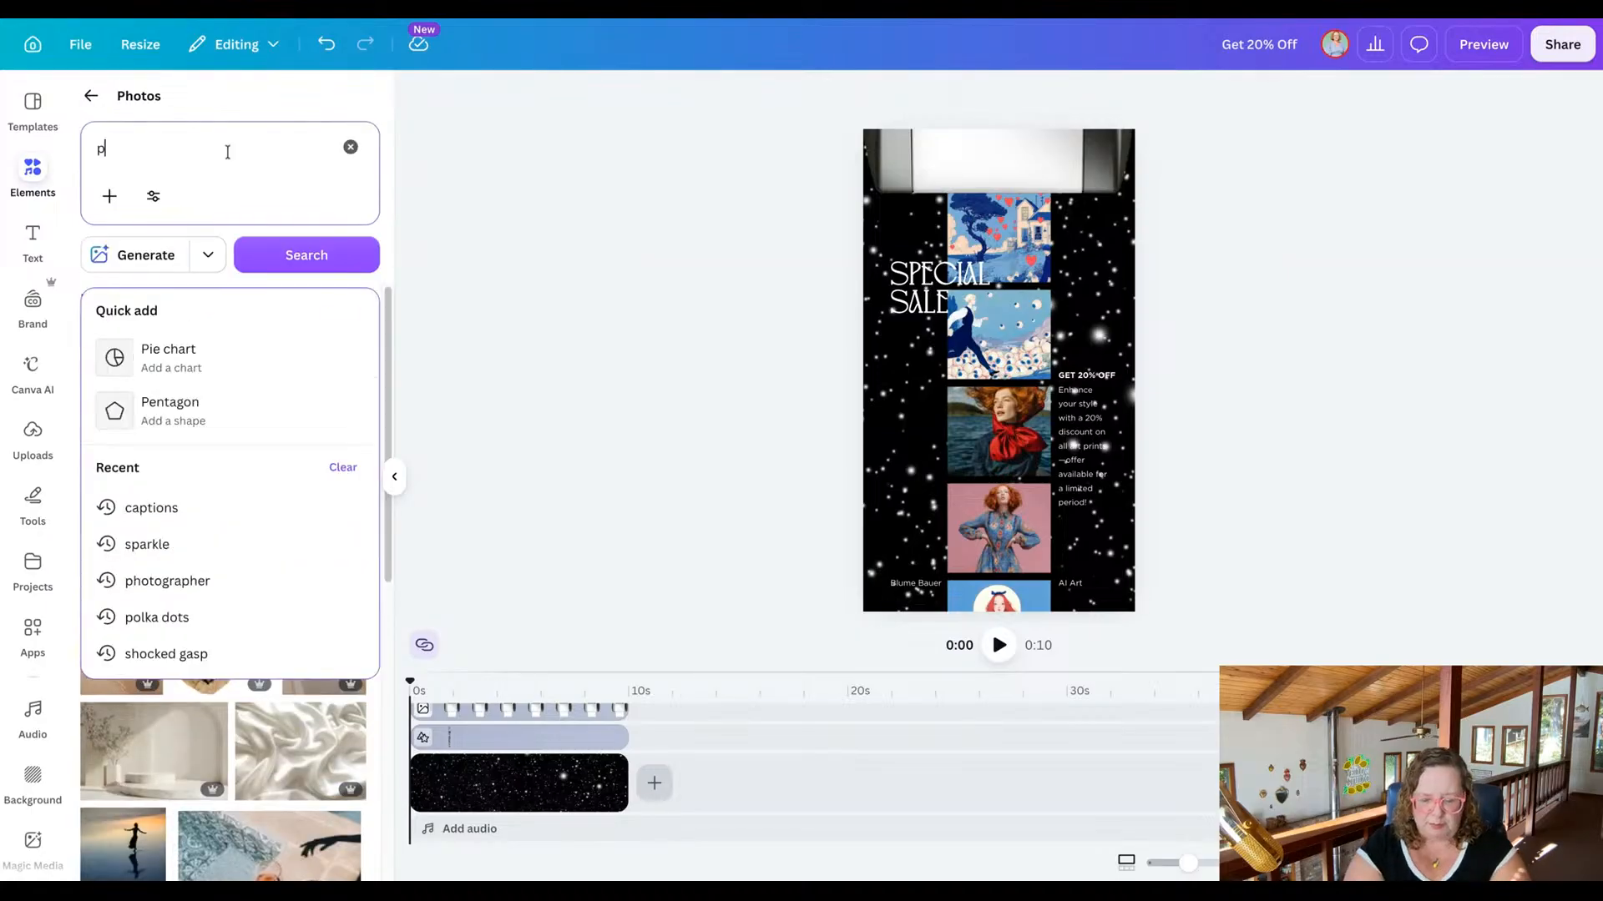
pyautogui.write('rinter')
pyautogui.press('Return')
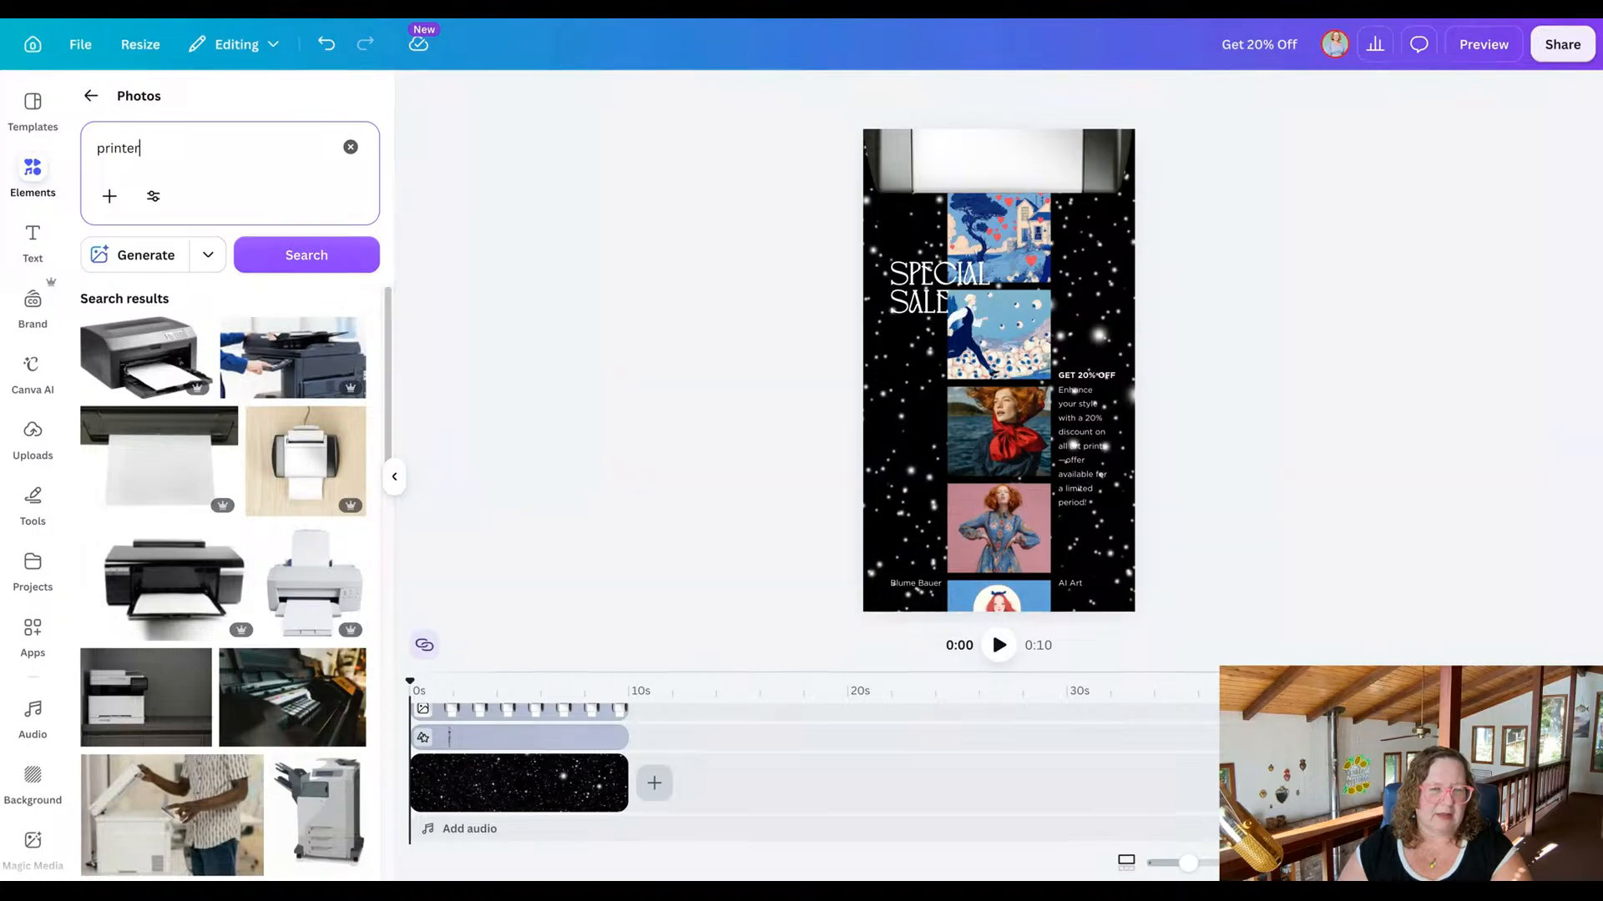
# Browse the printer photos for an image that could suit the printer at the head of the ad.
pyautogui.scroll(-3, 265, 488)
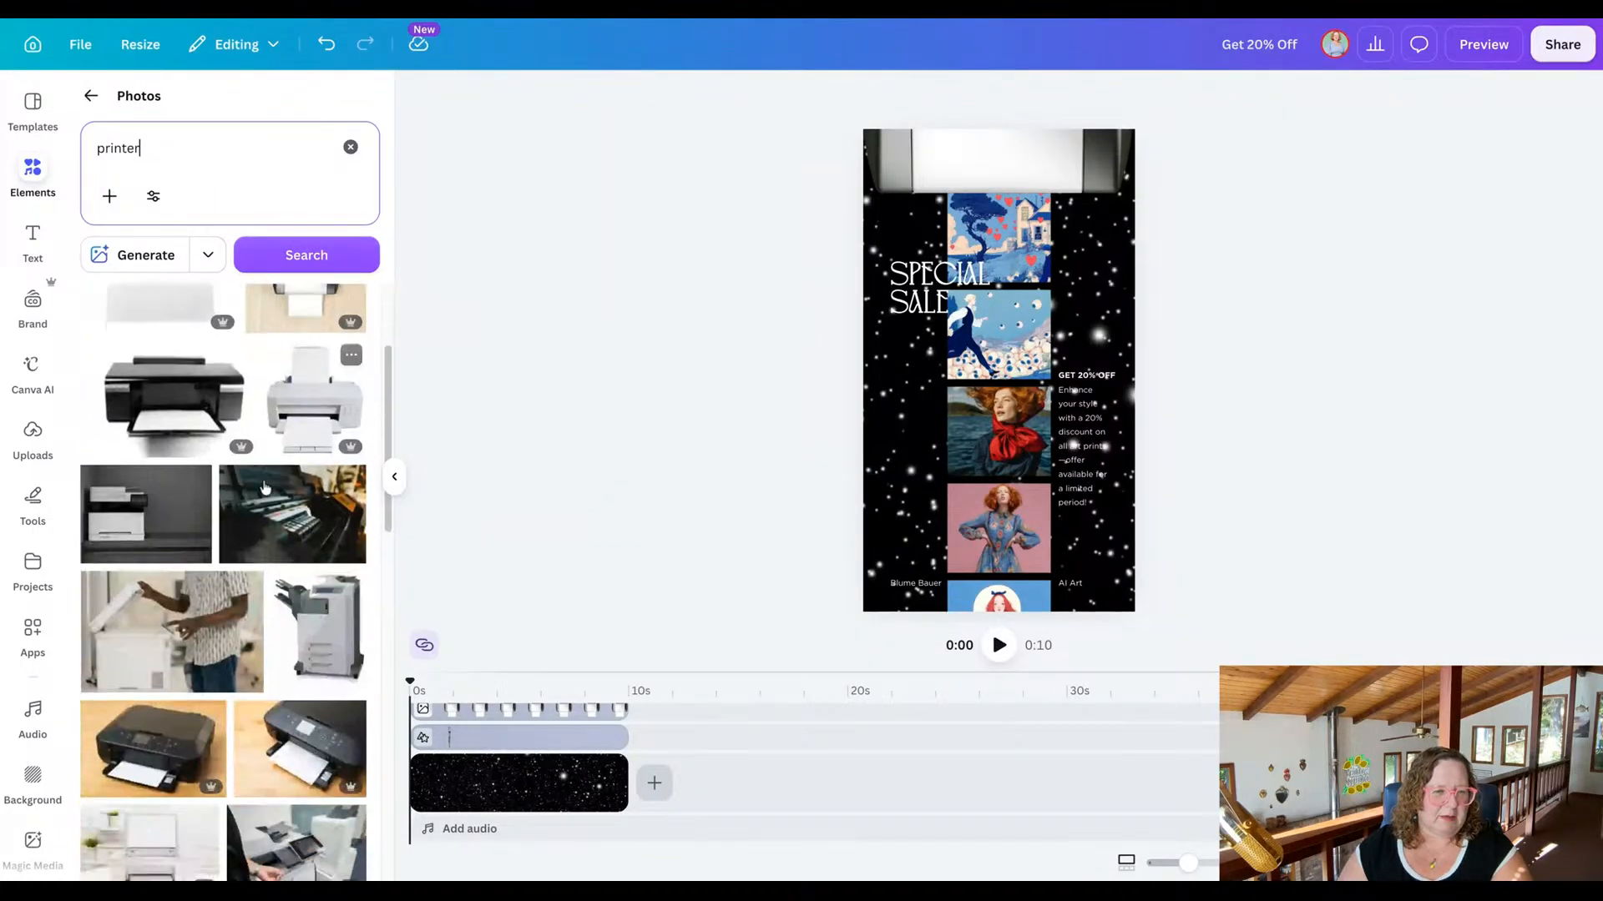
pyautogui.scroll(-5, 265, 488)
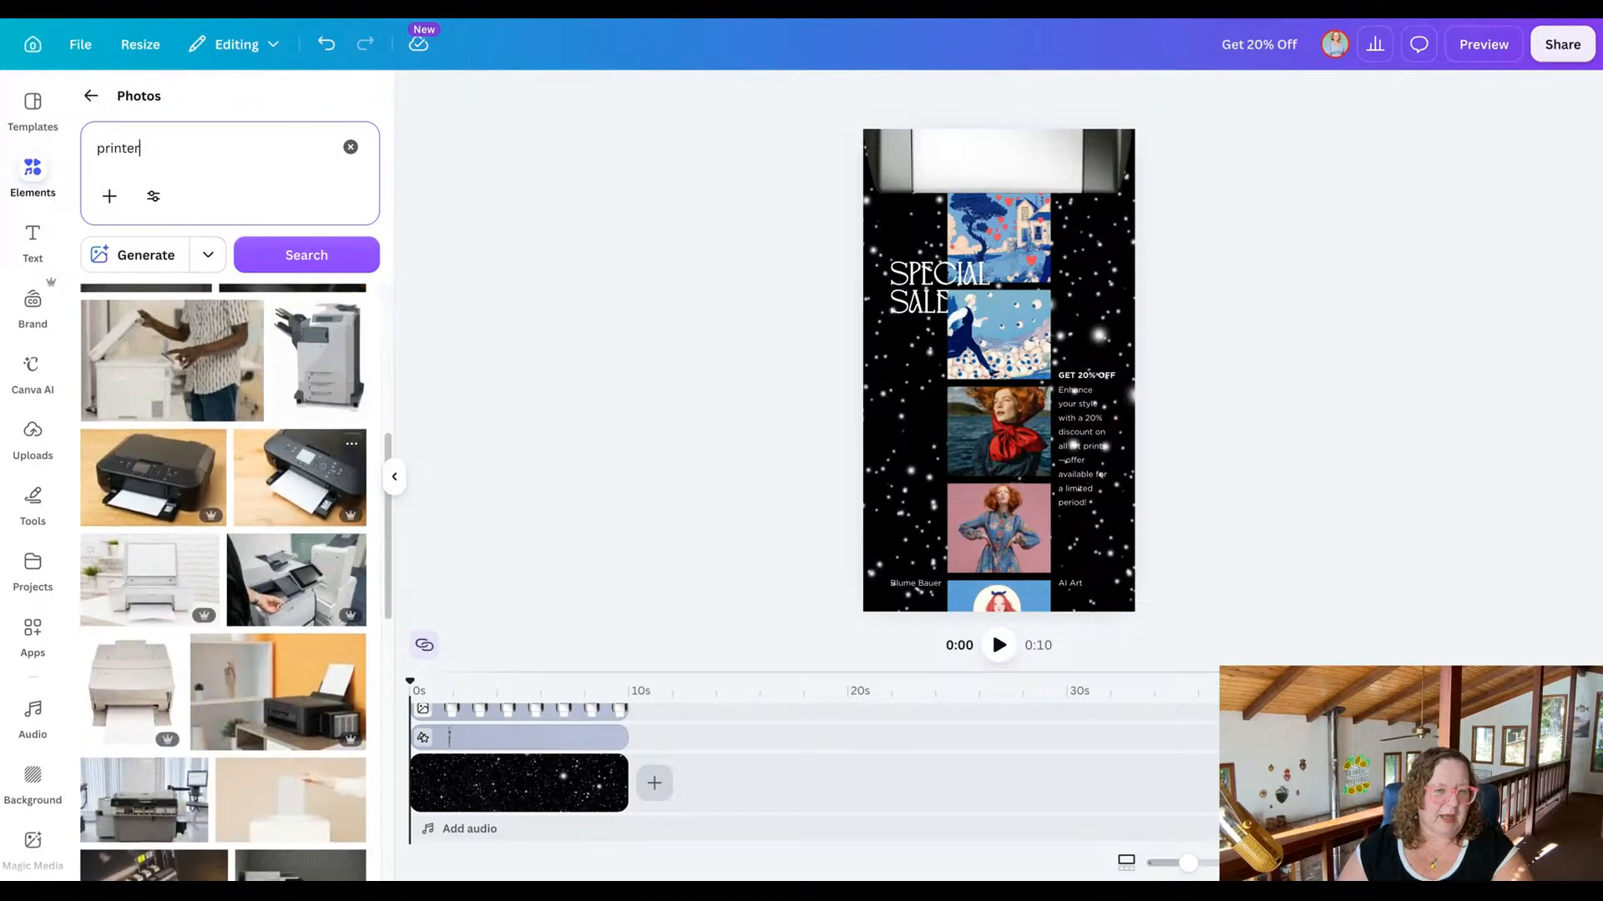
pyautogui.scroll(-1, 296, 409)
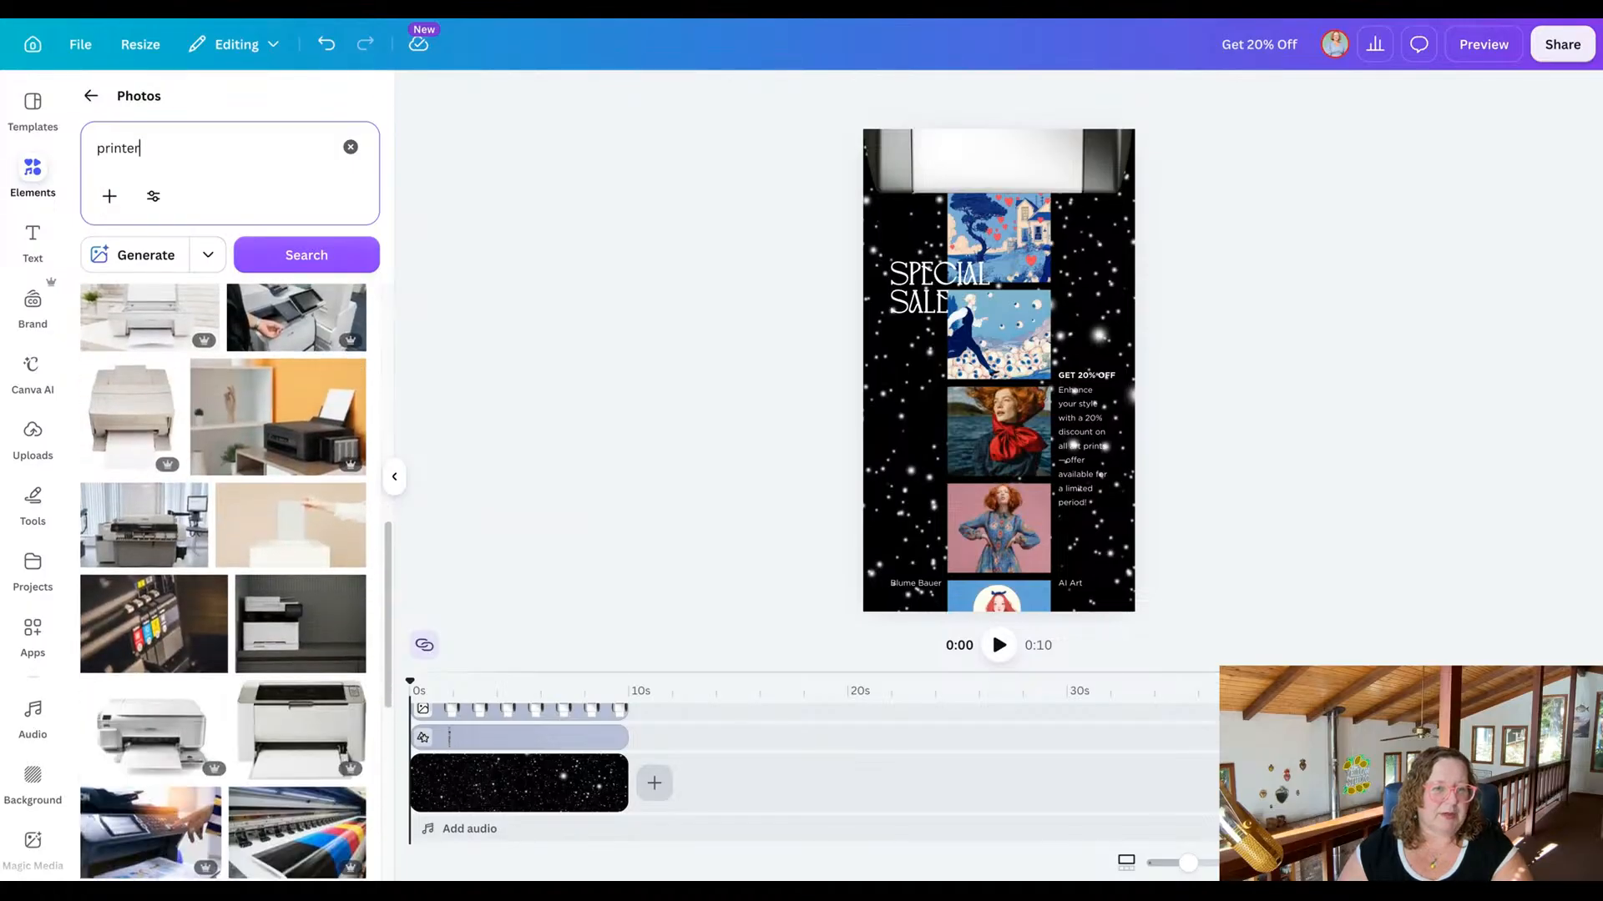
pyautogui.scroll(-5, 223, 582)
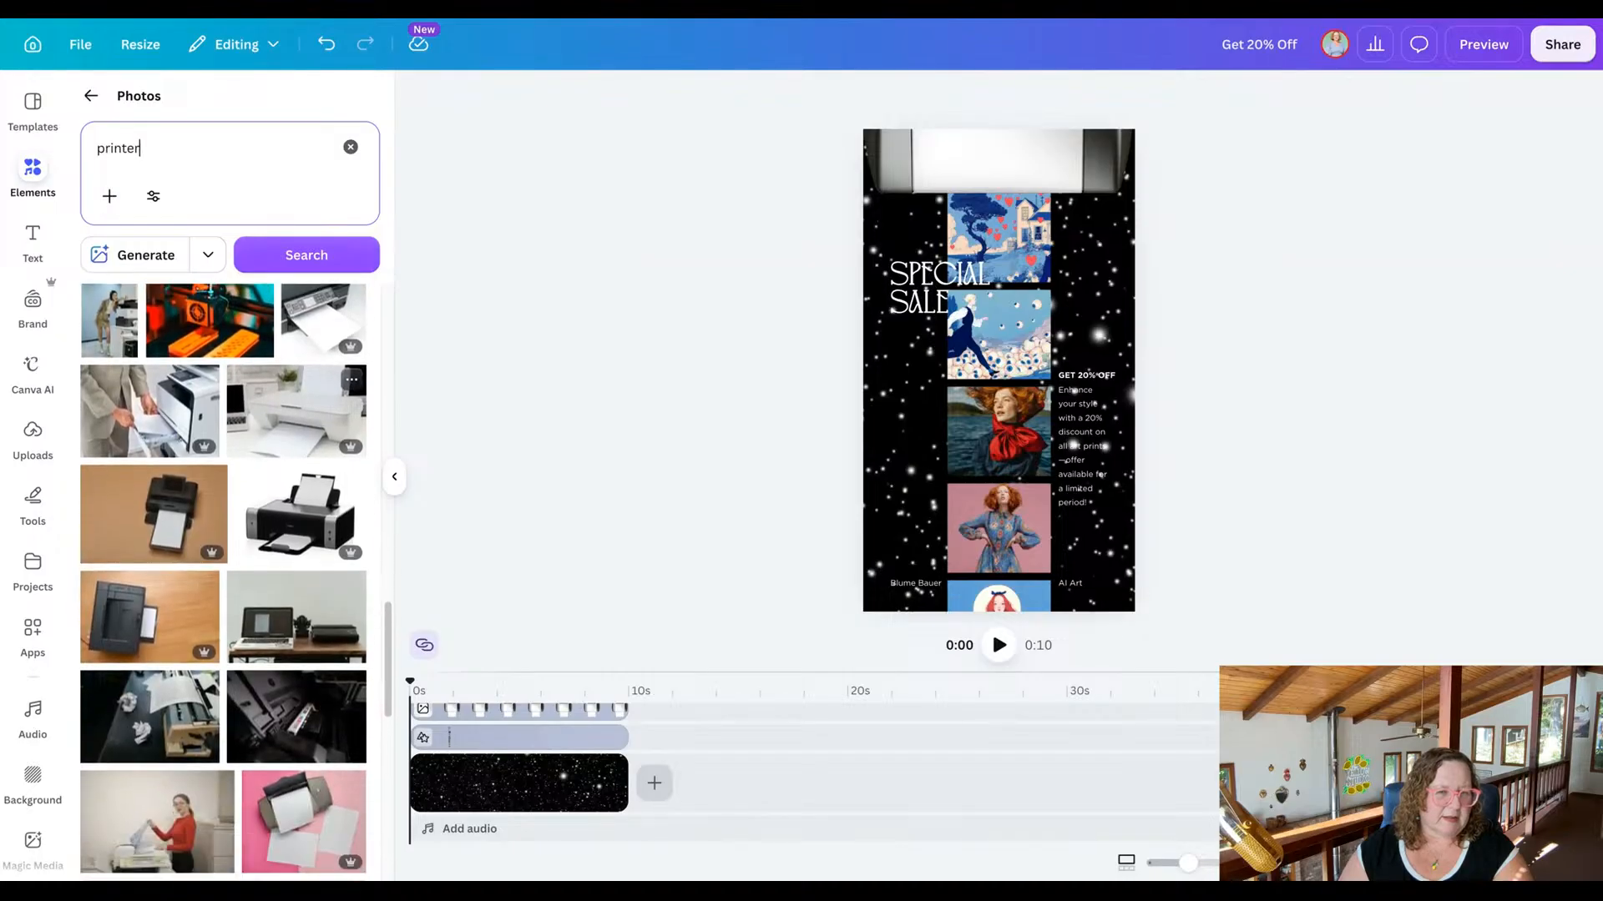
pyautogui.scroll(-1, 296, 443)
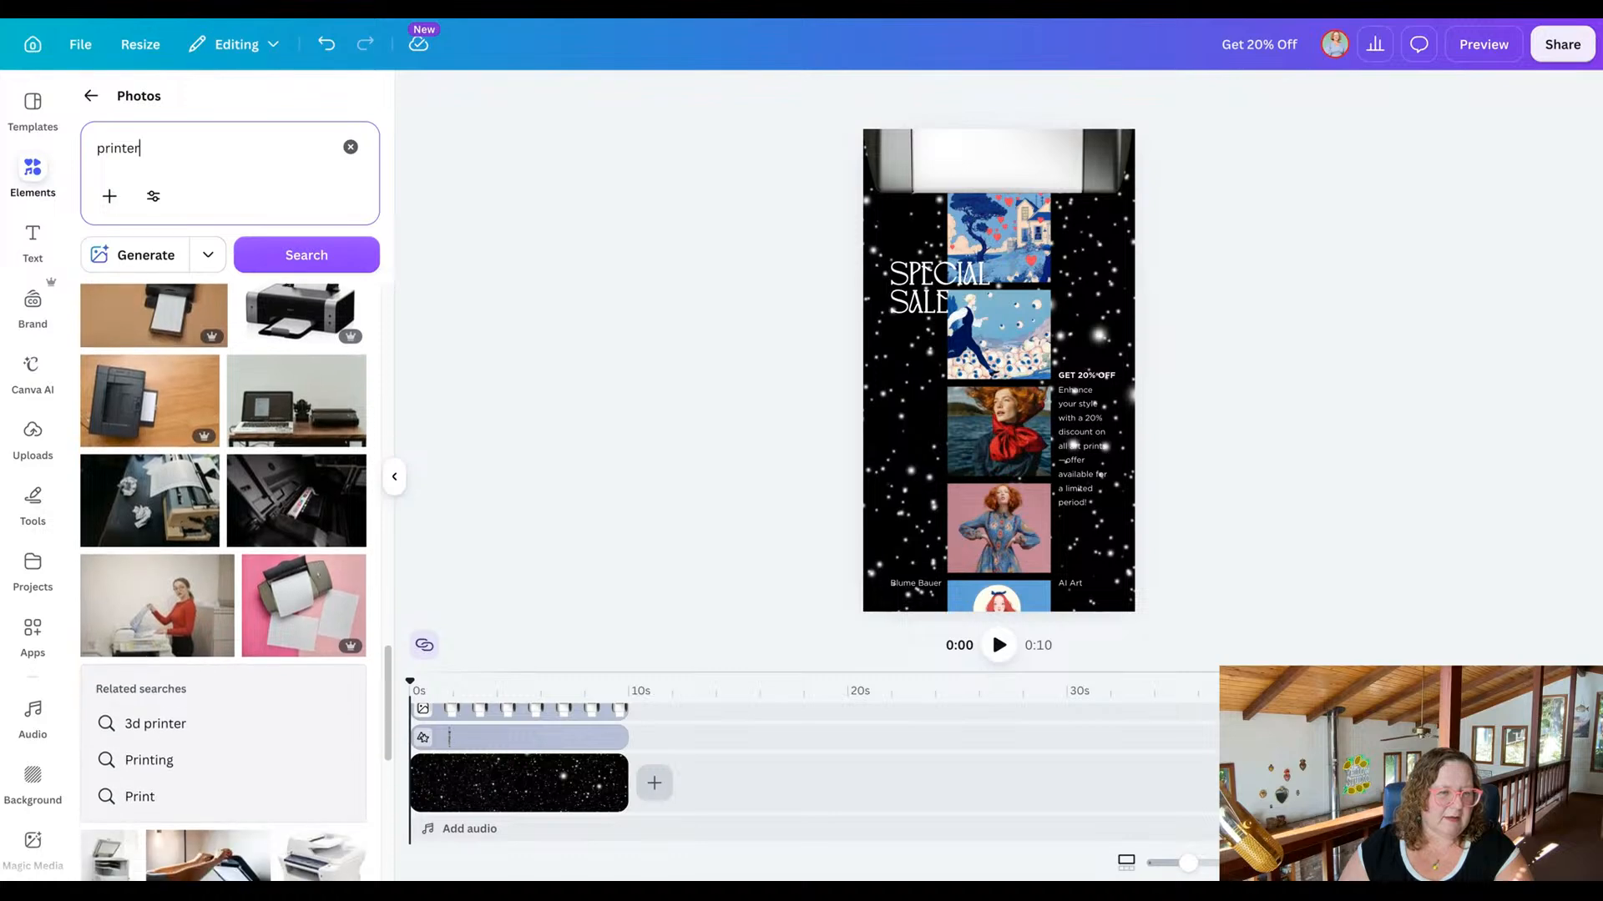
pyautogui.scroll(-2, 224, 584)
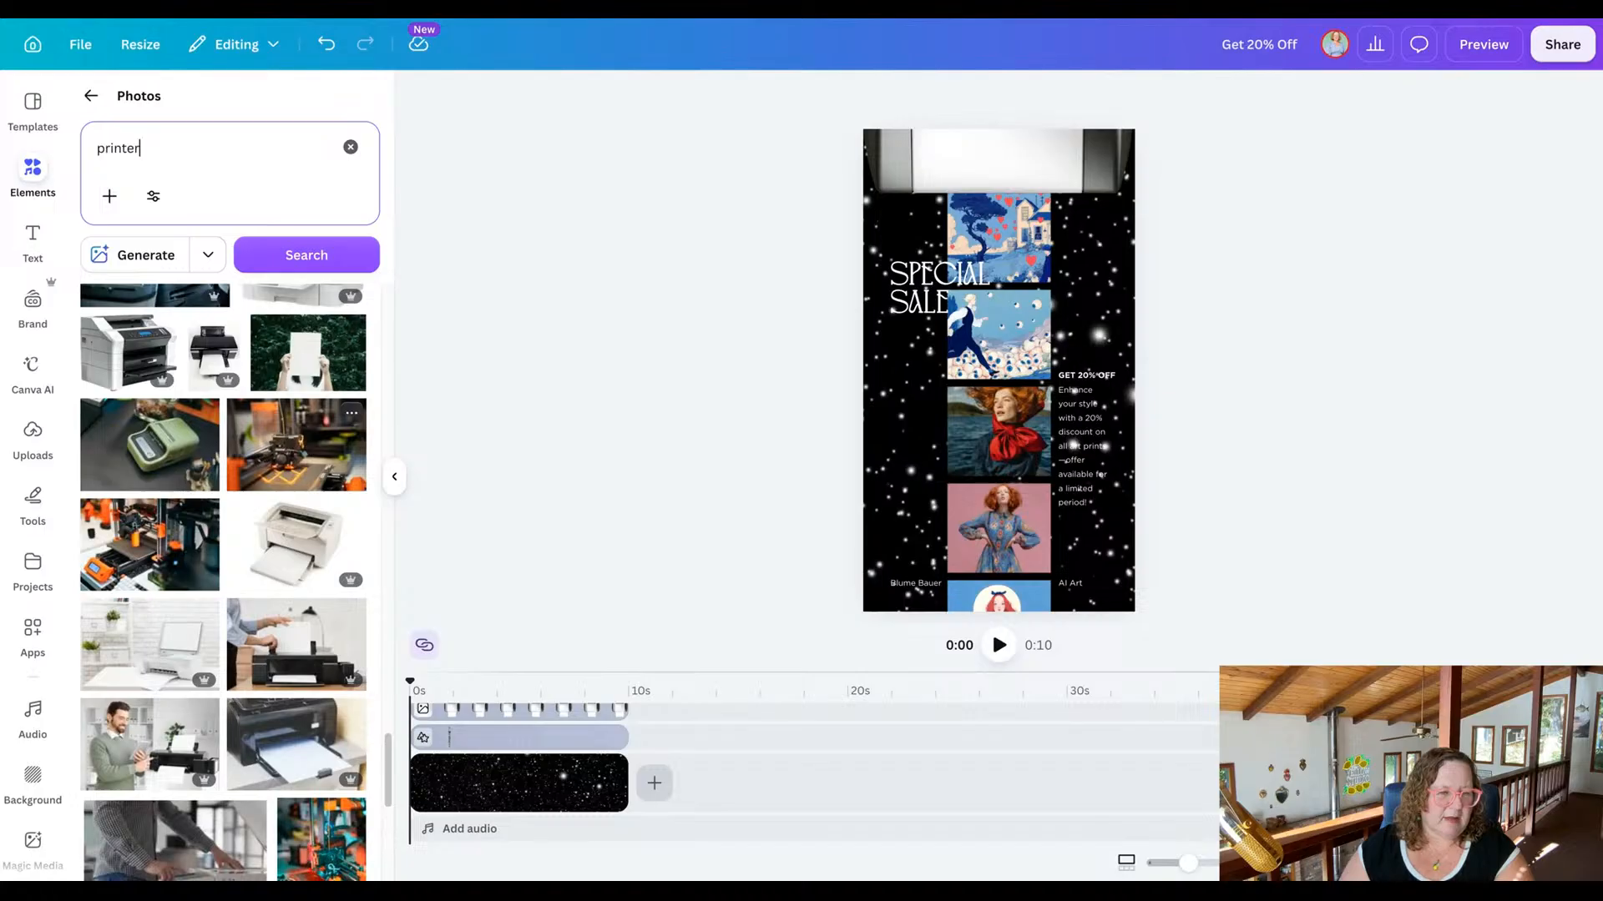
pyautogui.scroll(-3, 222, 585)
pyautogui.scroll(-6, 224, 584)
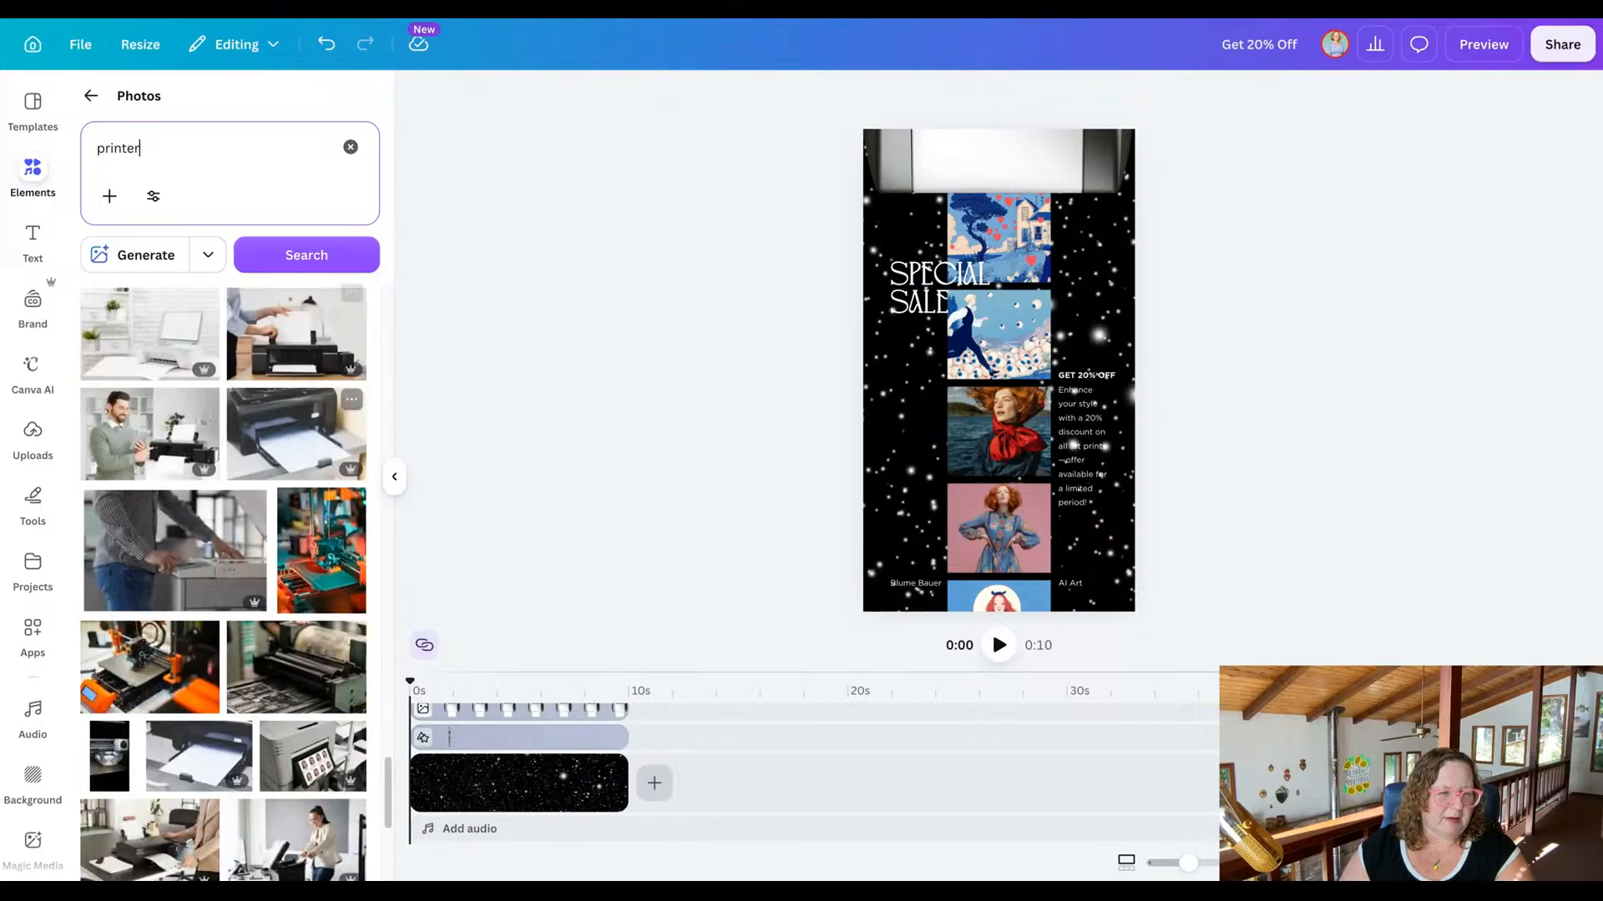
pyautogui.scroll(-9, 224, 585)
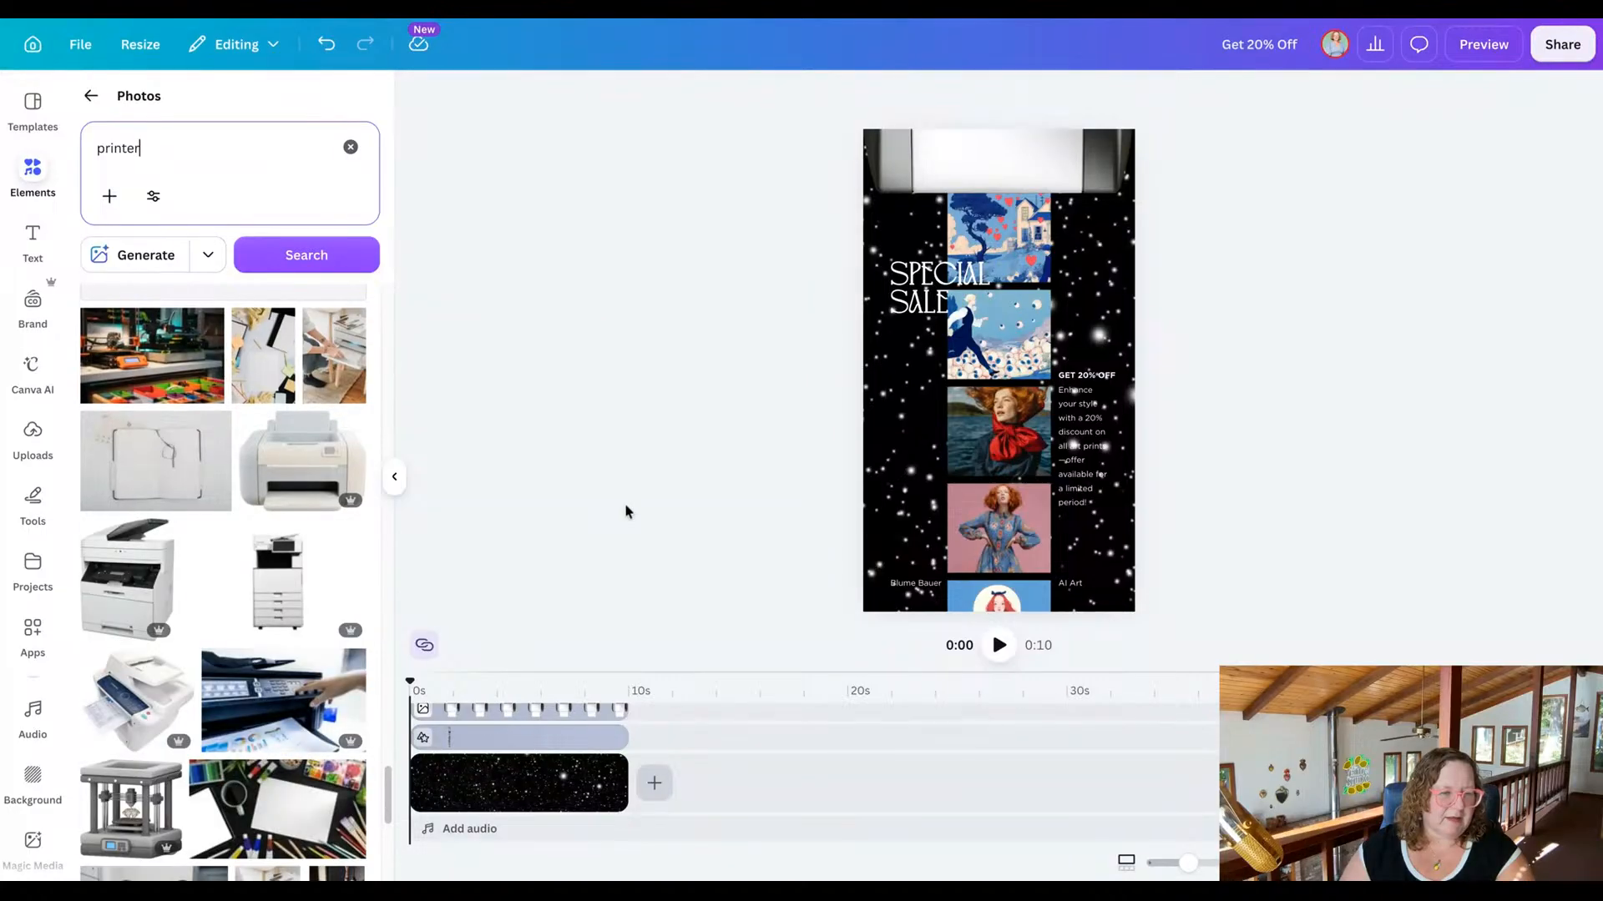
pyautogui.scroll(10, 193, 604)
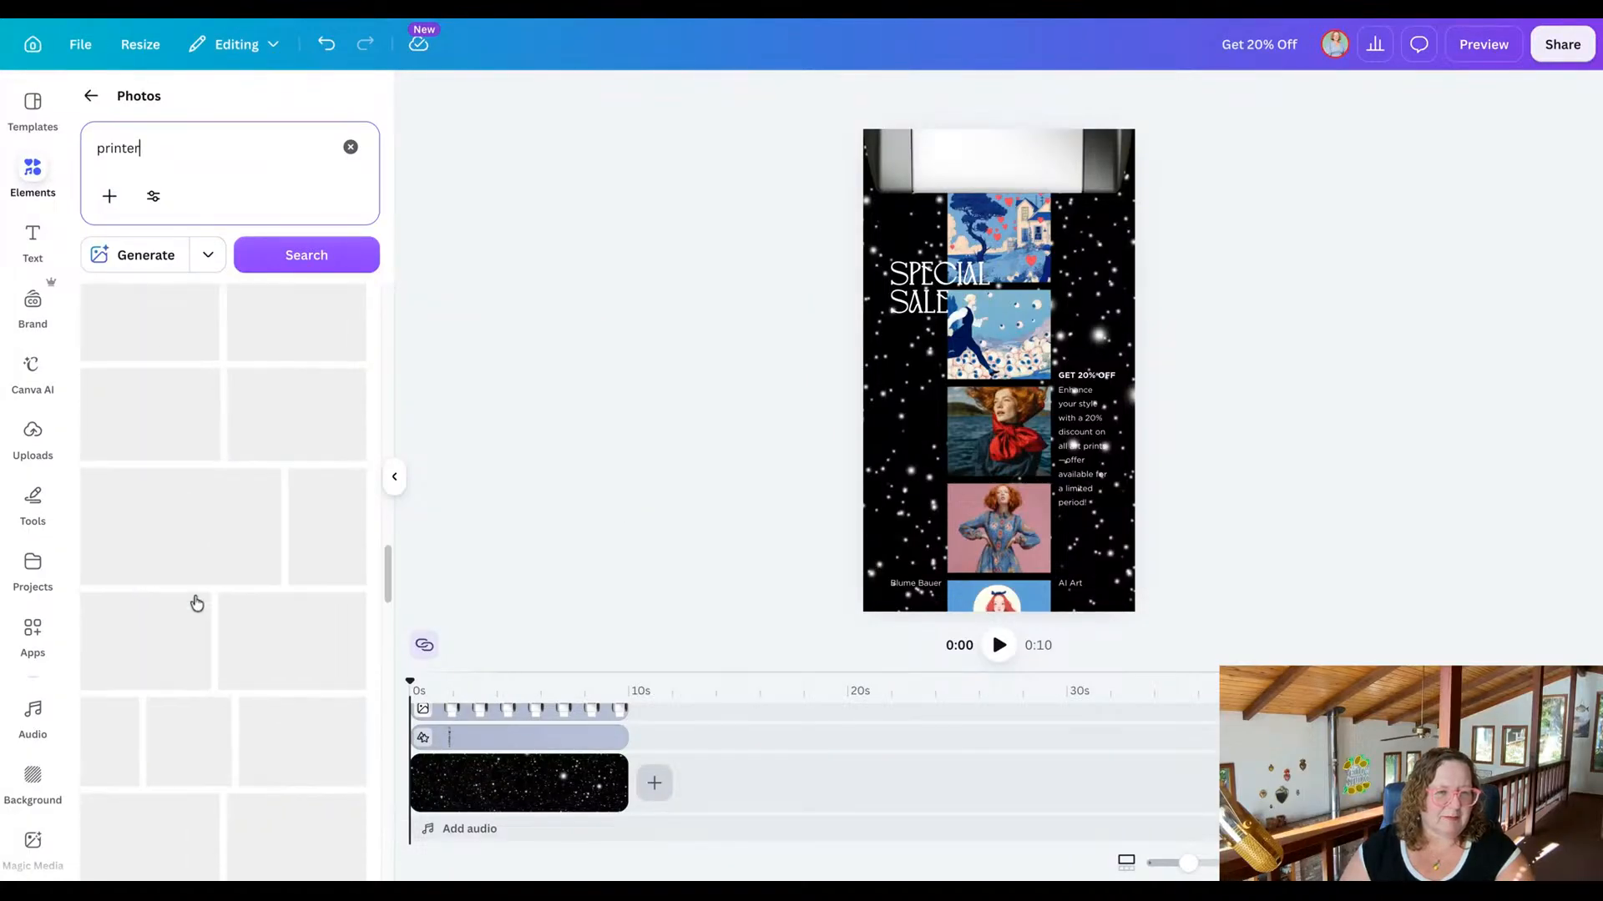
pyautogui.scroll(3, 197, 603)
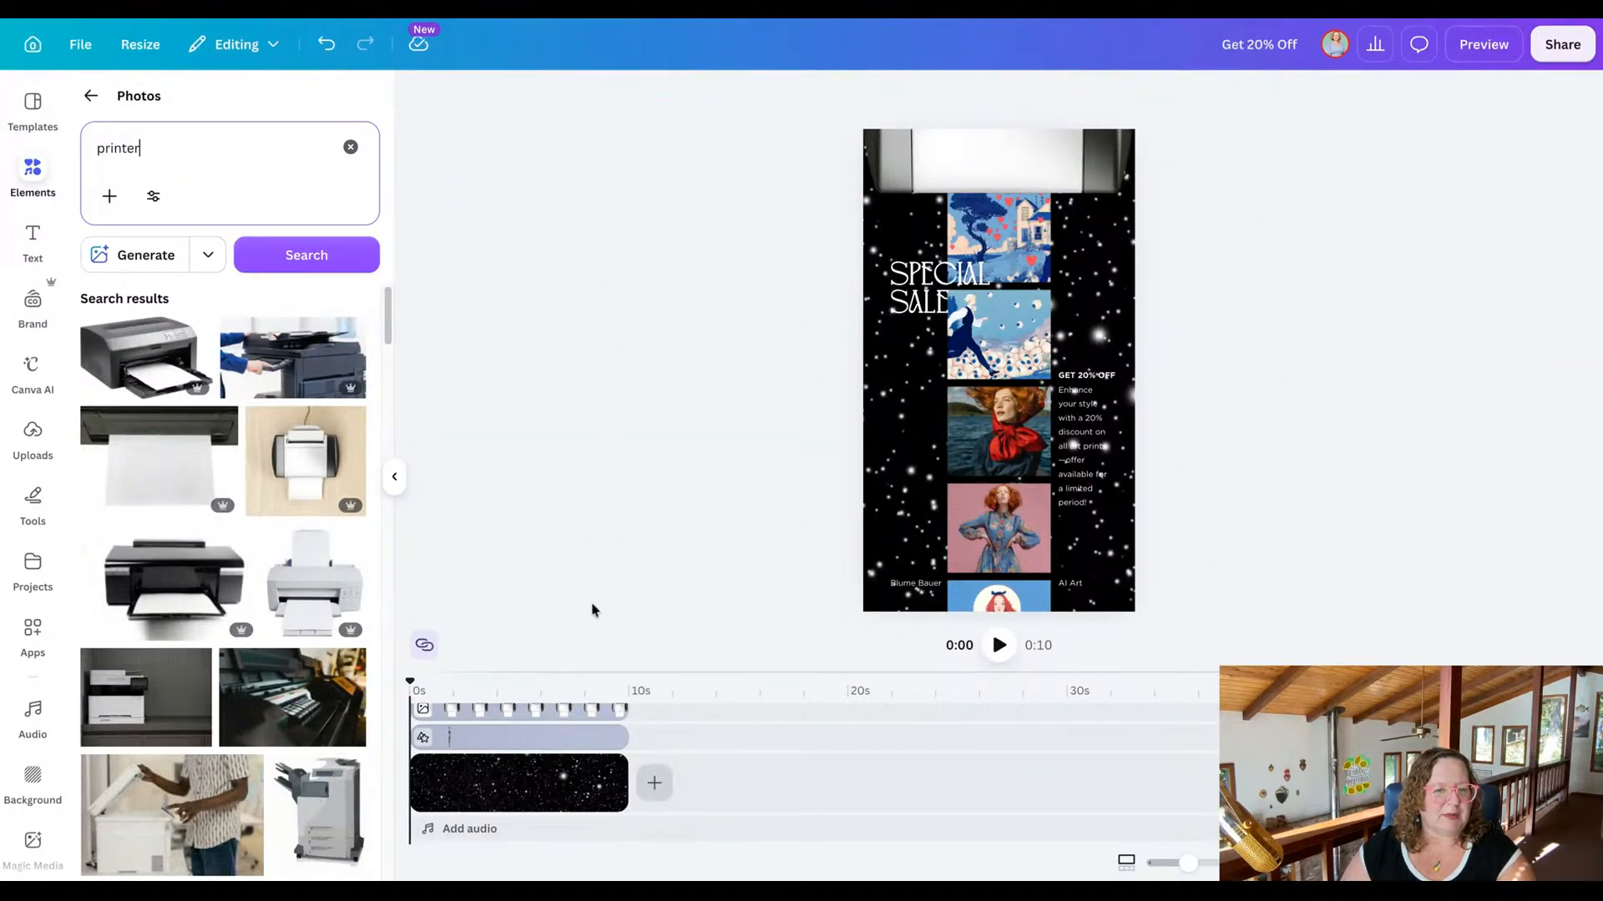
# Search the audio library for "outerspace" to find a soundtrack for the ad.
pyautogui.click(449, 829)
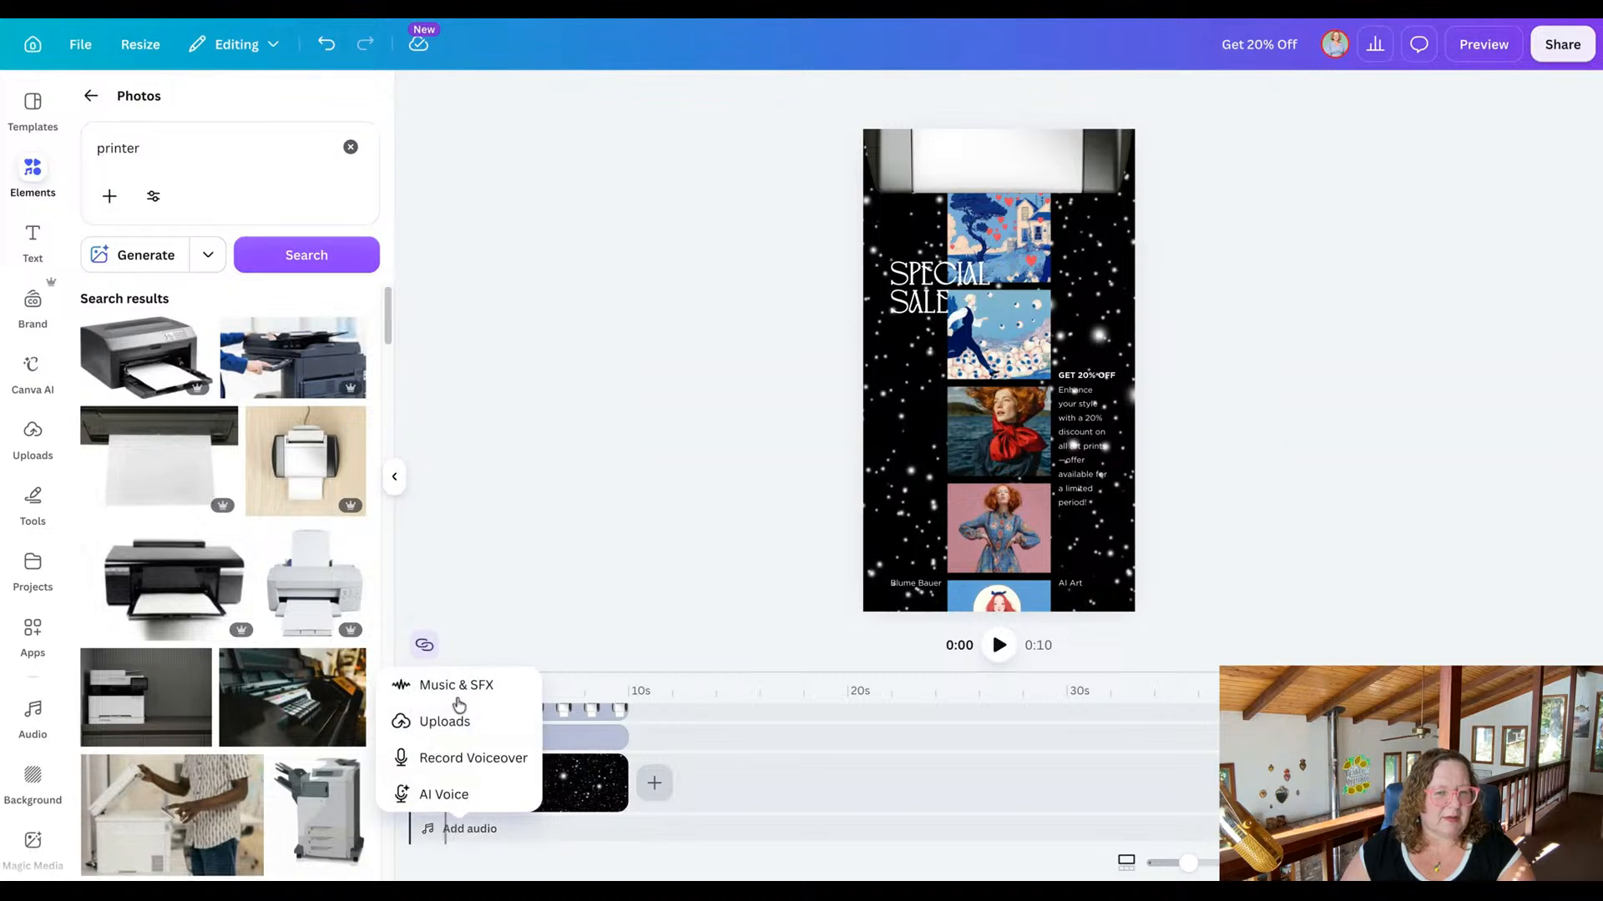
pyautogui.click(518, 429)
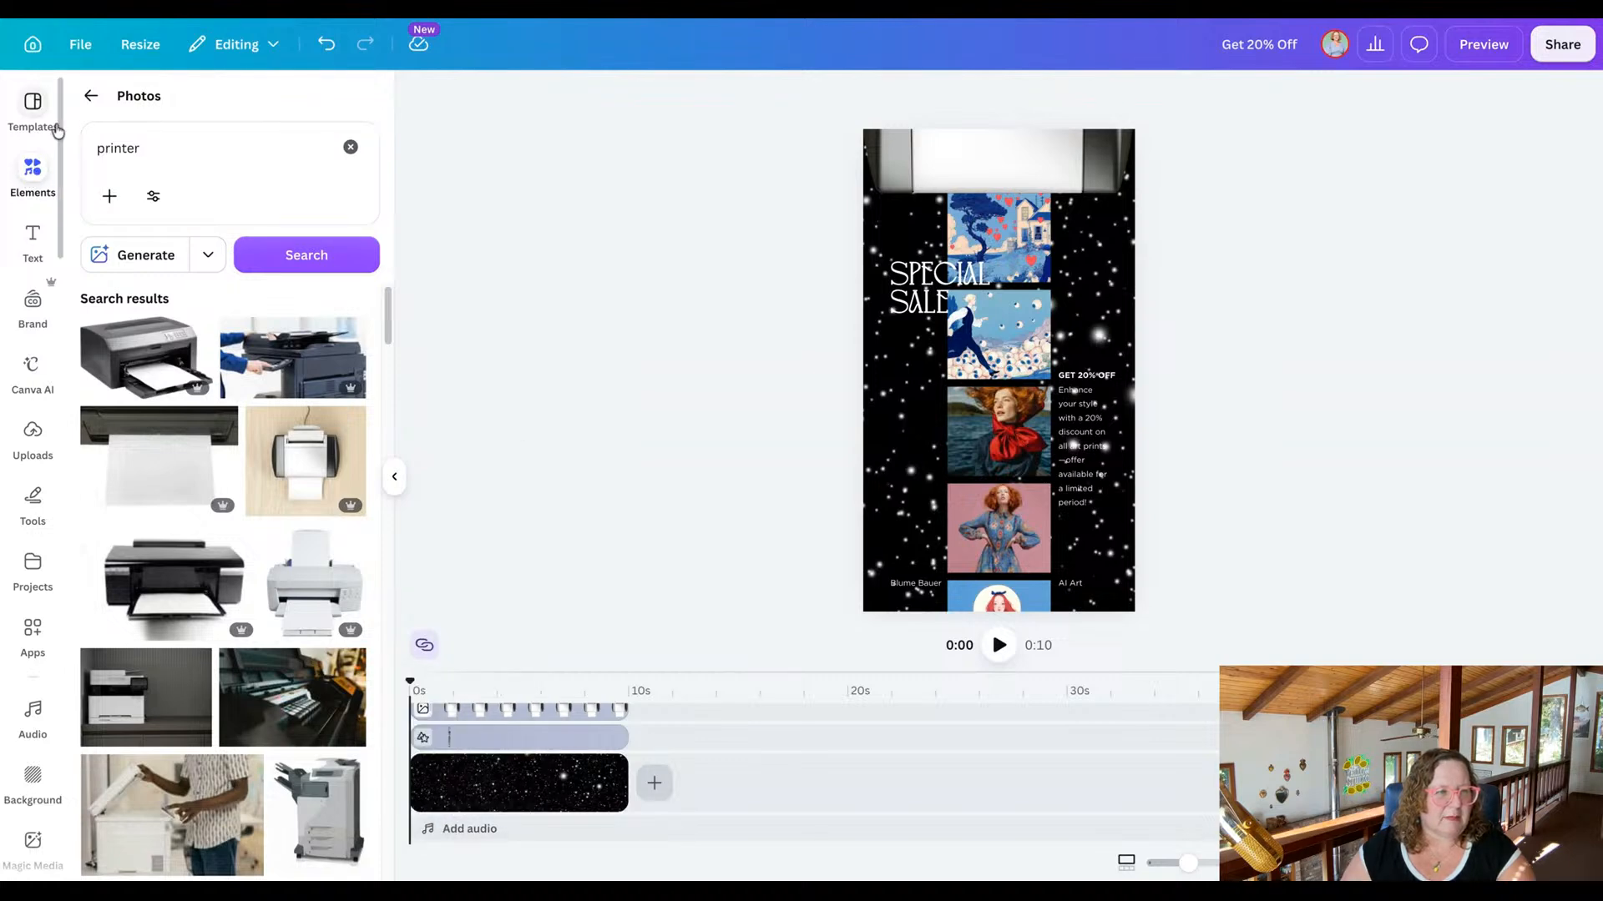
pyautogui.click(89, 97)
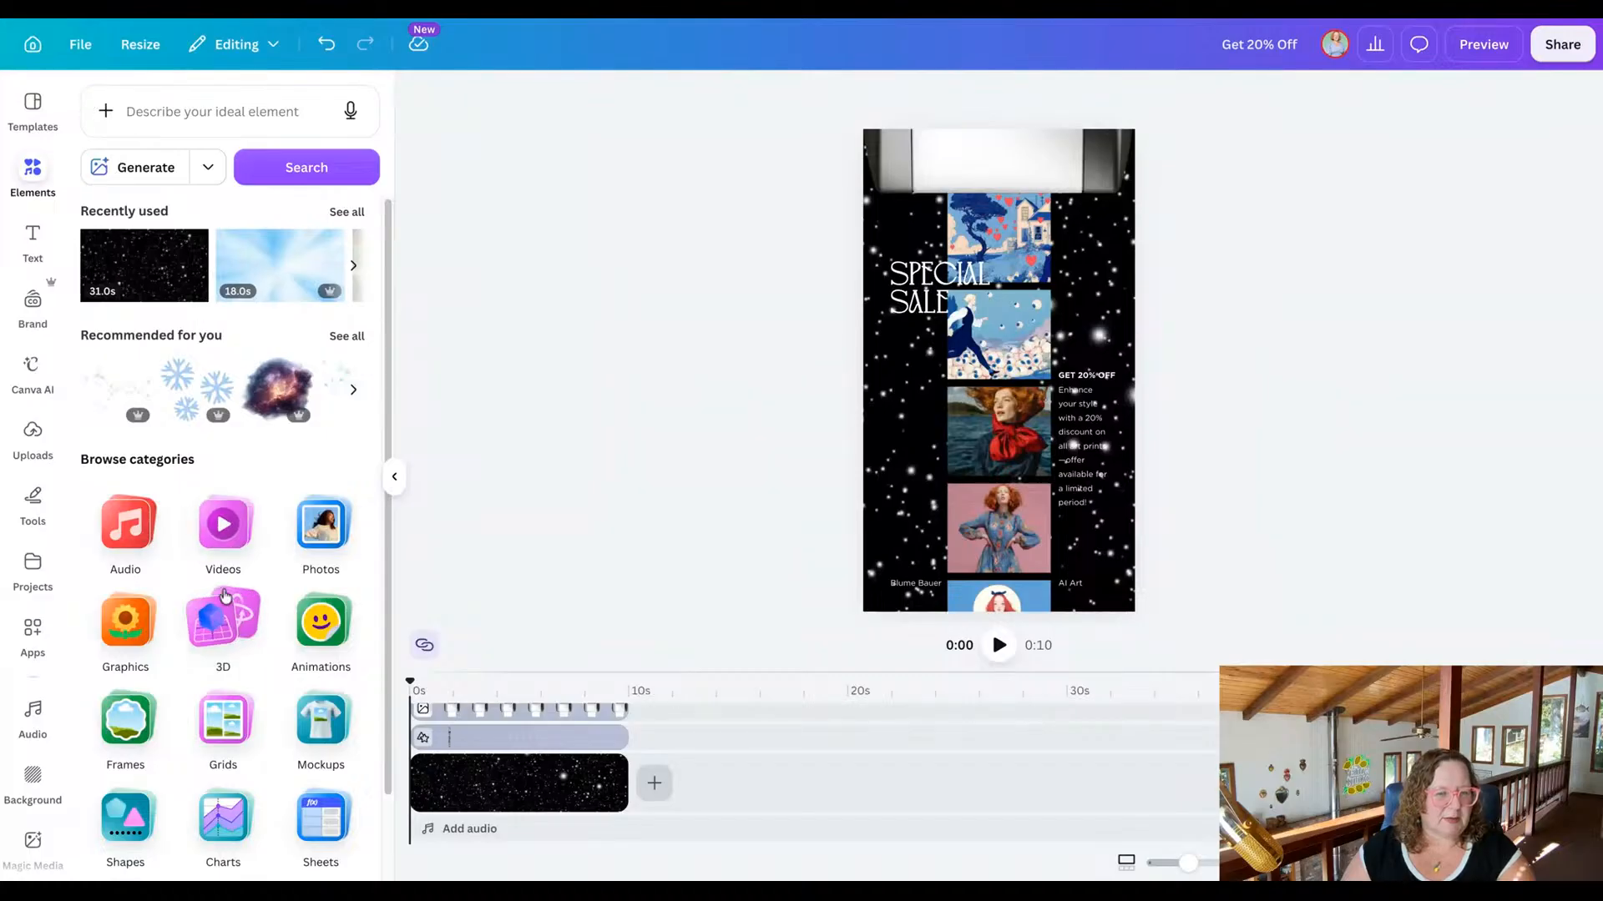
pyautogui.click(111, 543)
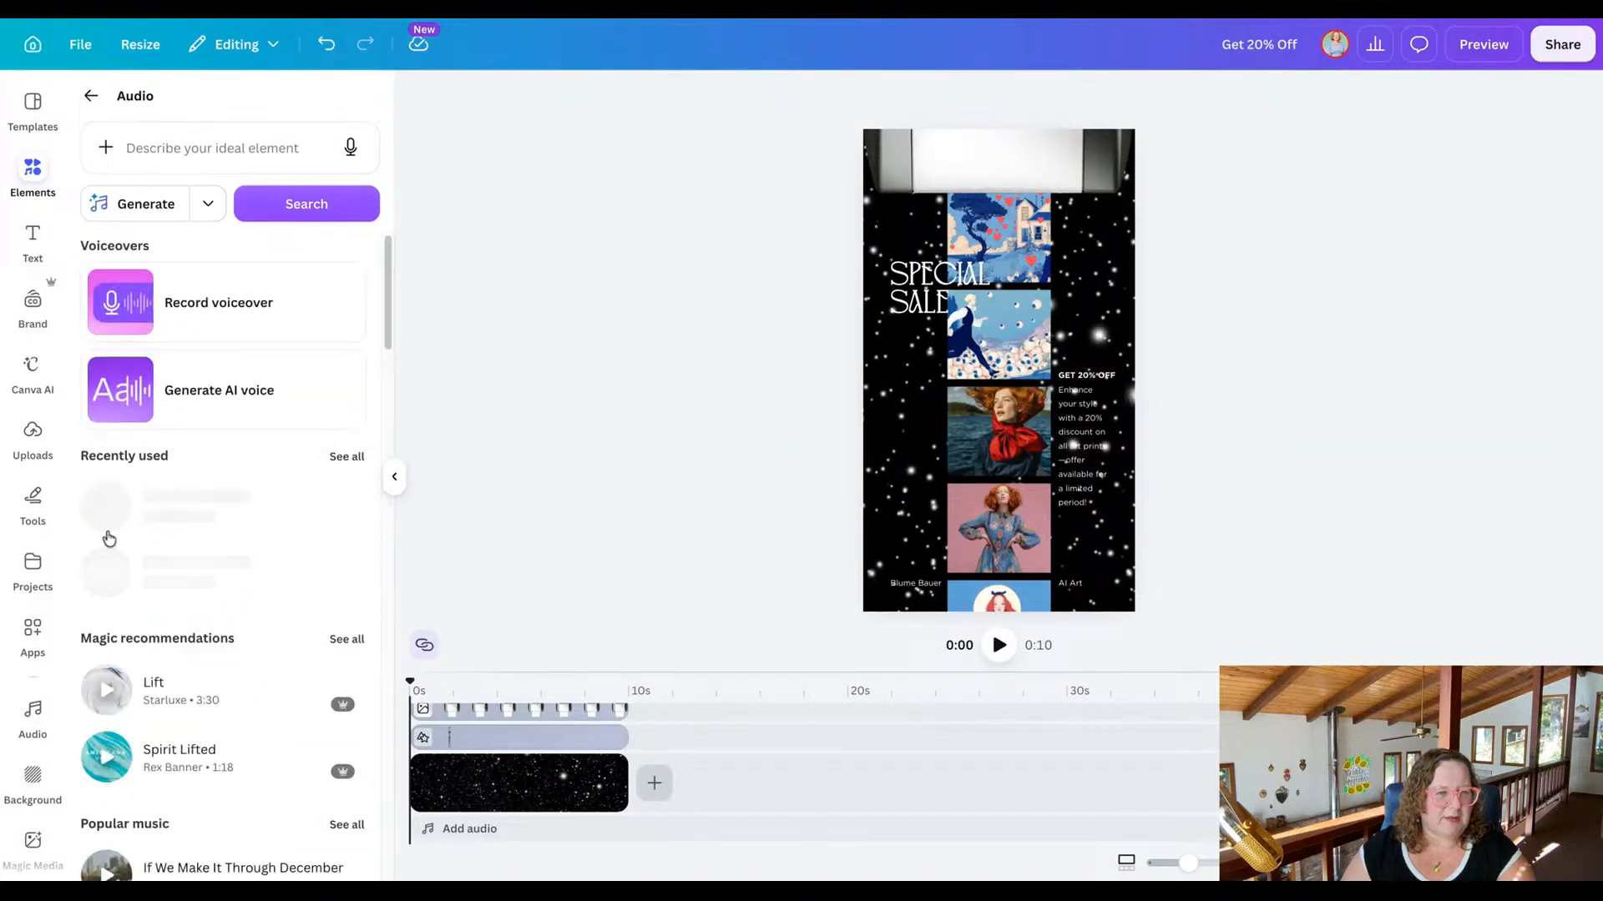
pyautogui.click(199, 137)
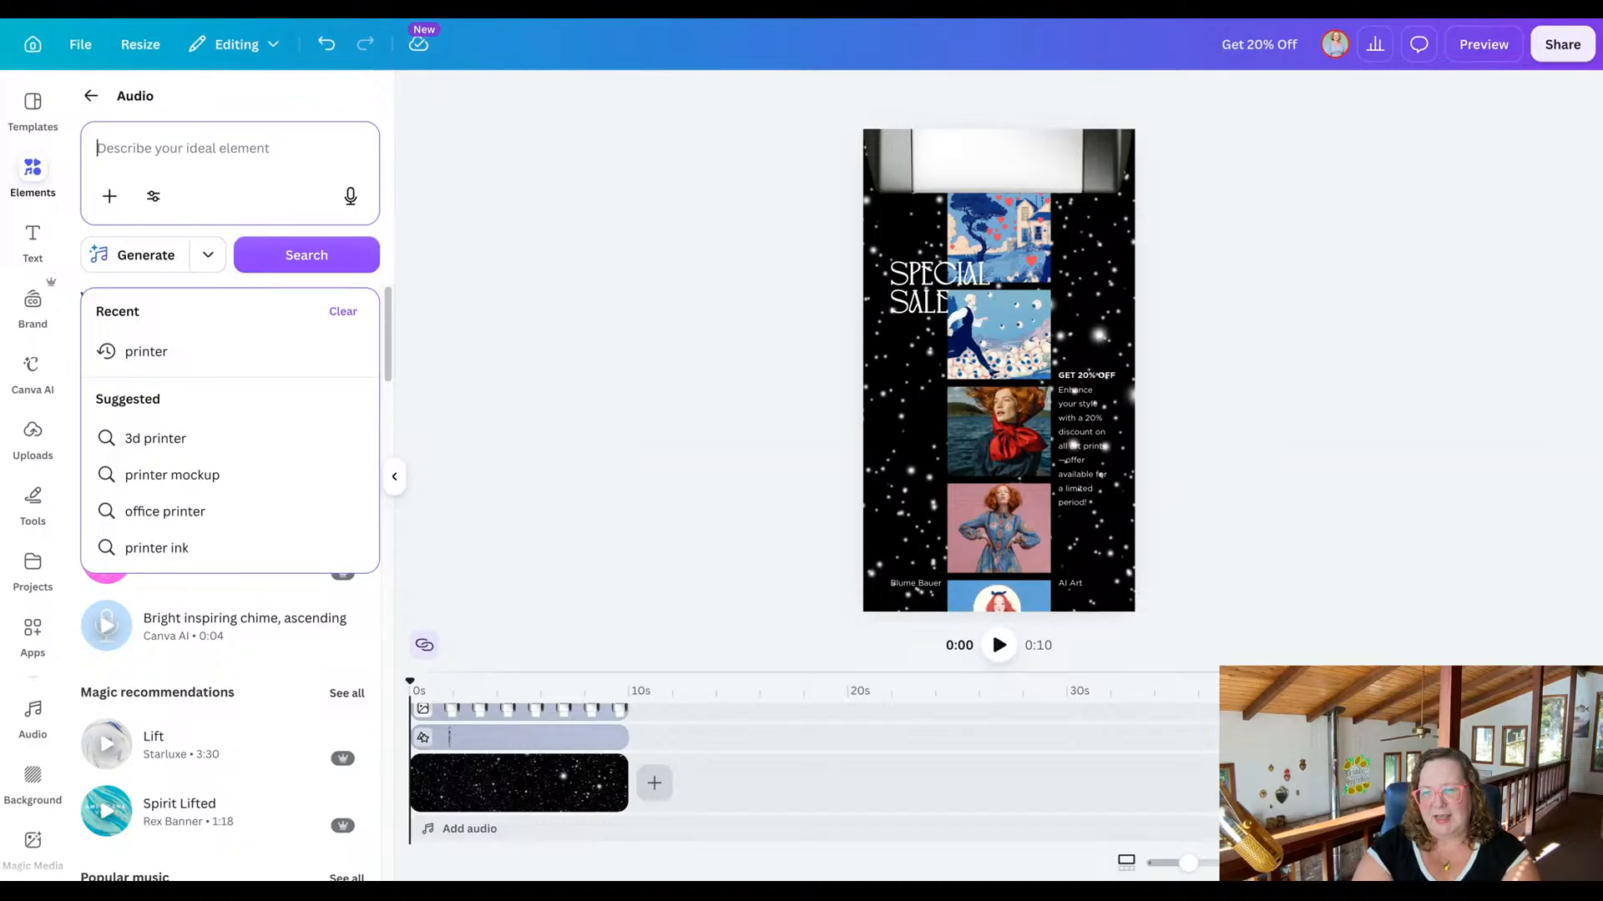
pyautogui.write('outerspace')
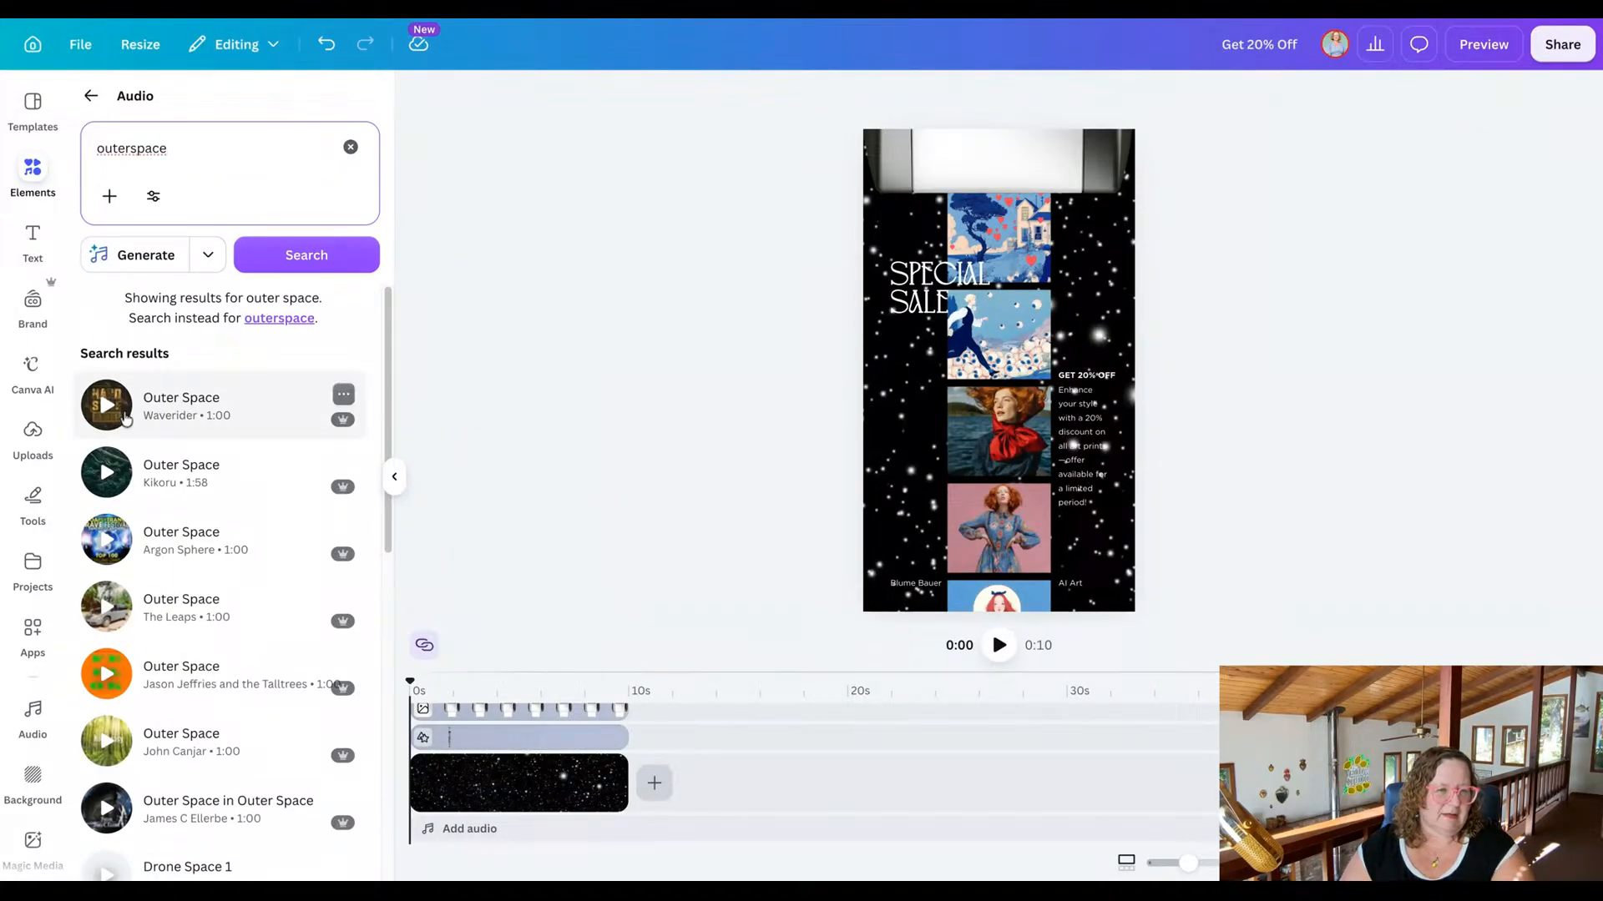
# Add the 1:58 "Outer Space" track as the ad's soundtrack and preview the video with it.
pyautogui.click(106, 406)
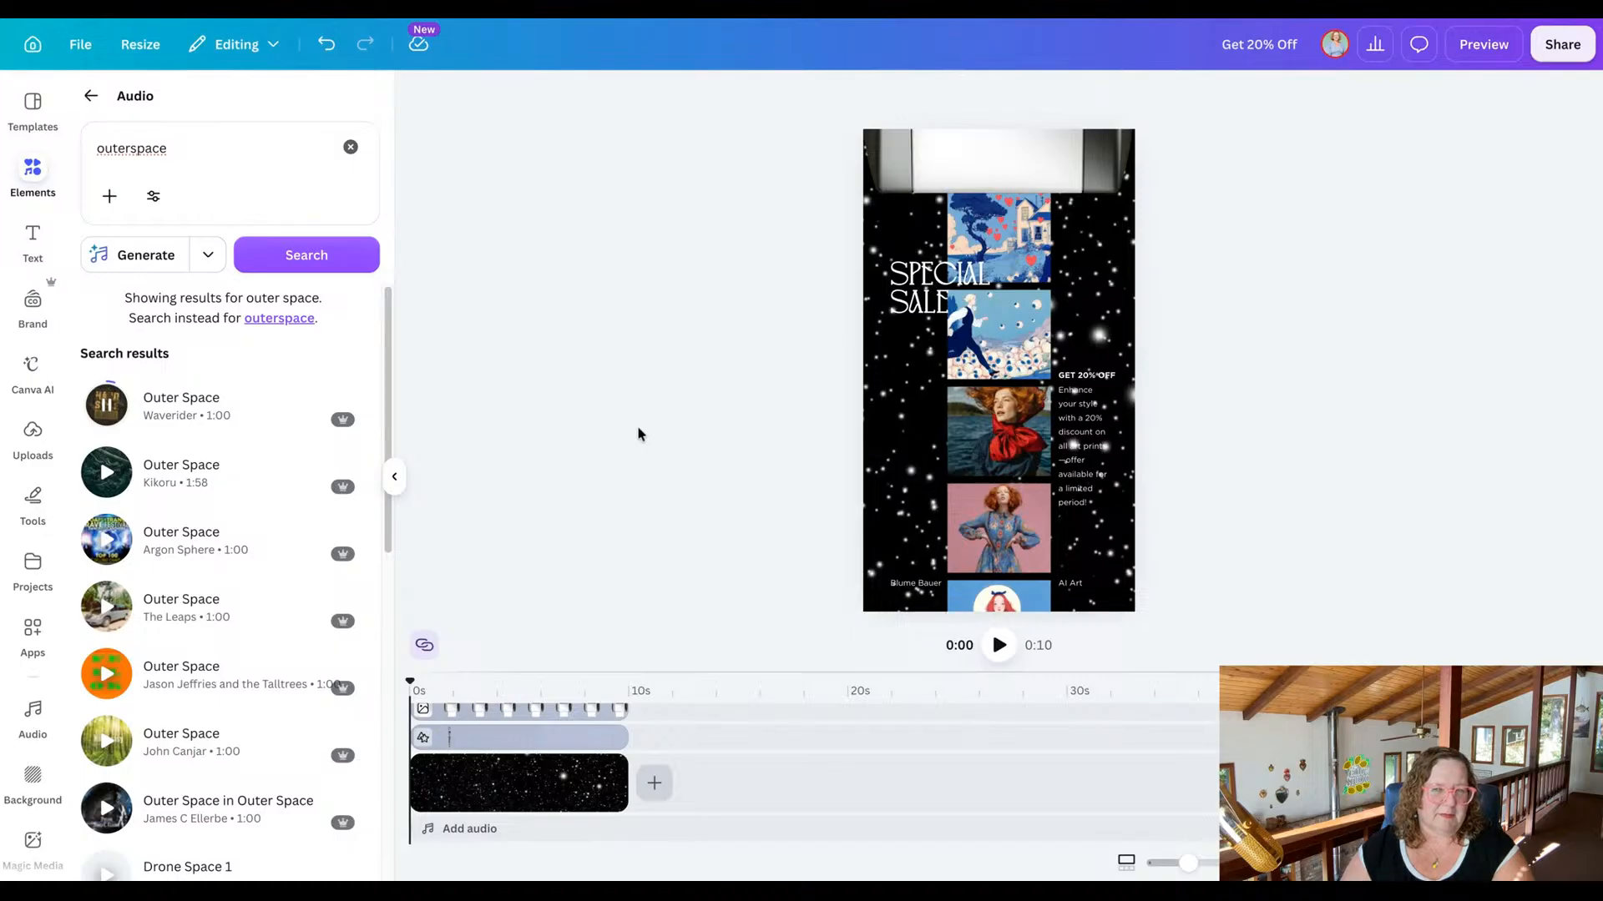
pyautogui.click(107, 474)
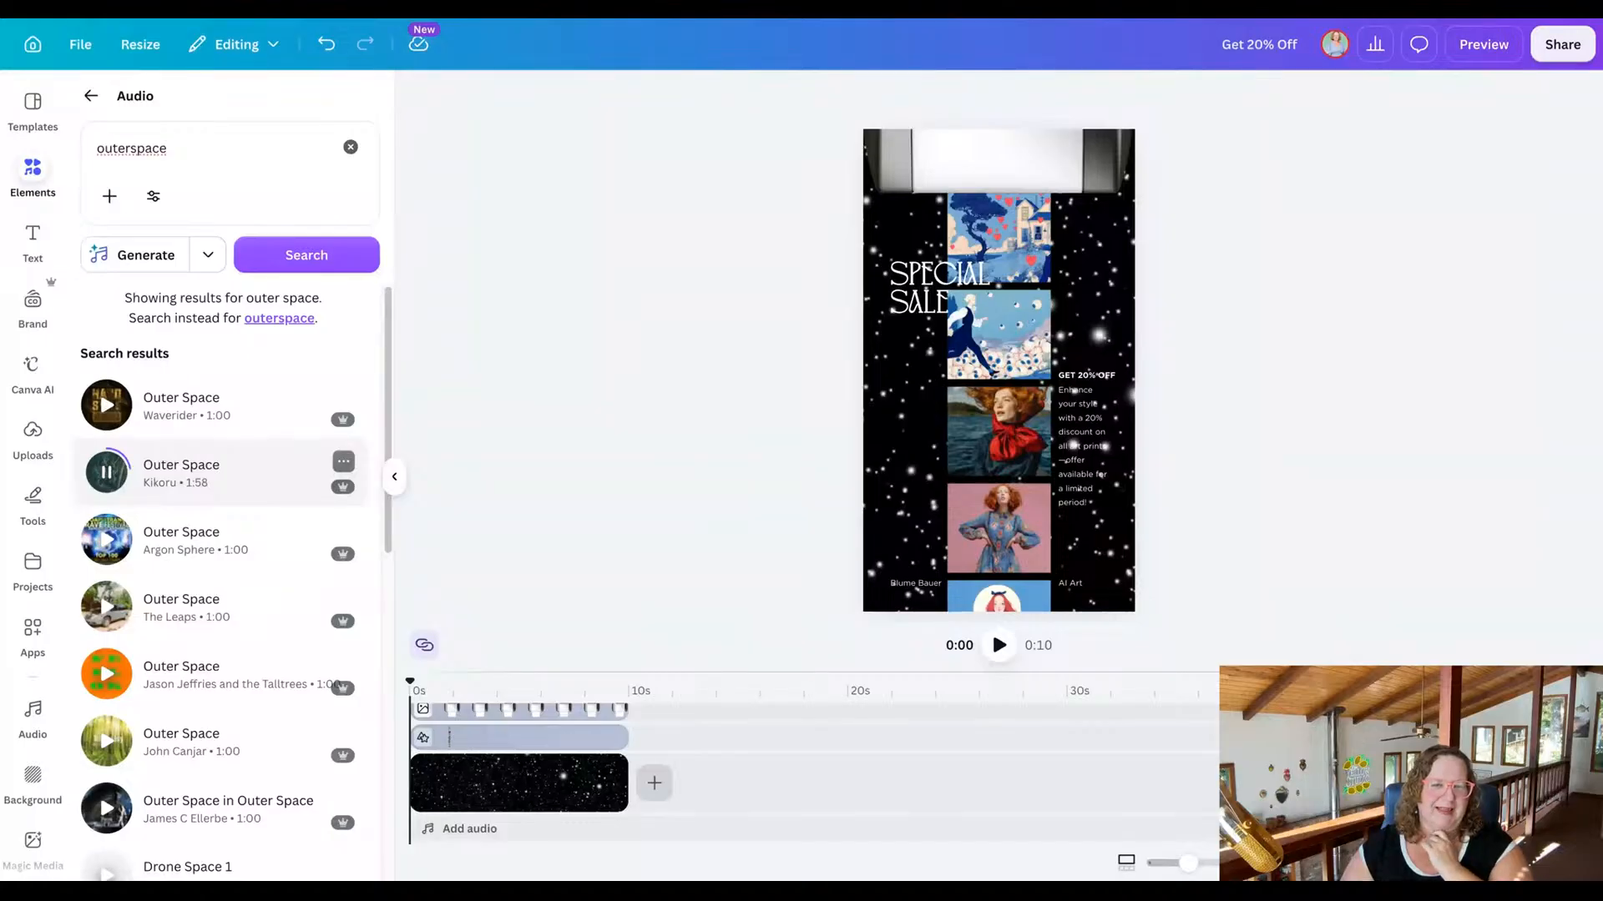
pyautogui.click(107, 473)
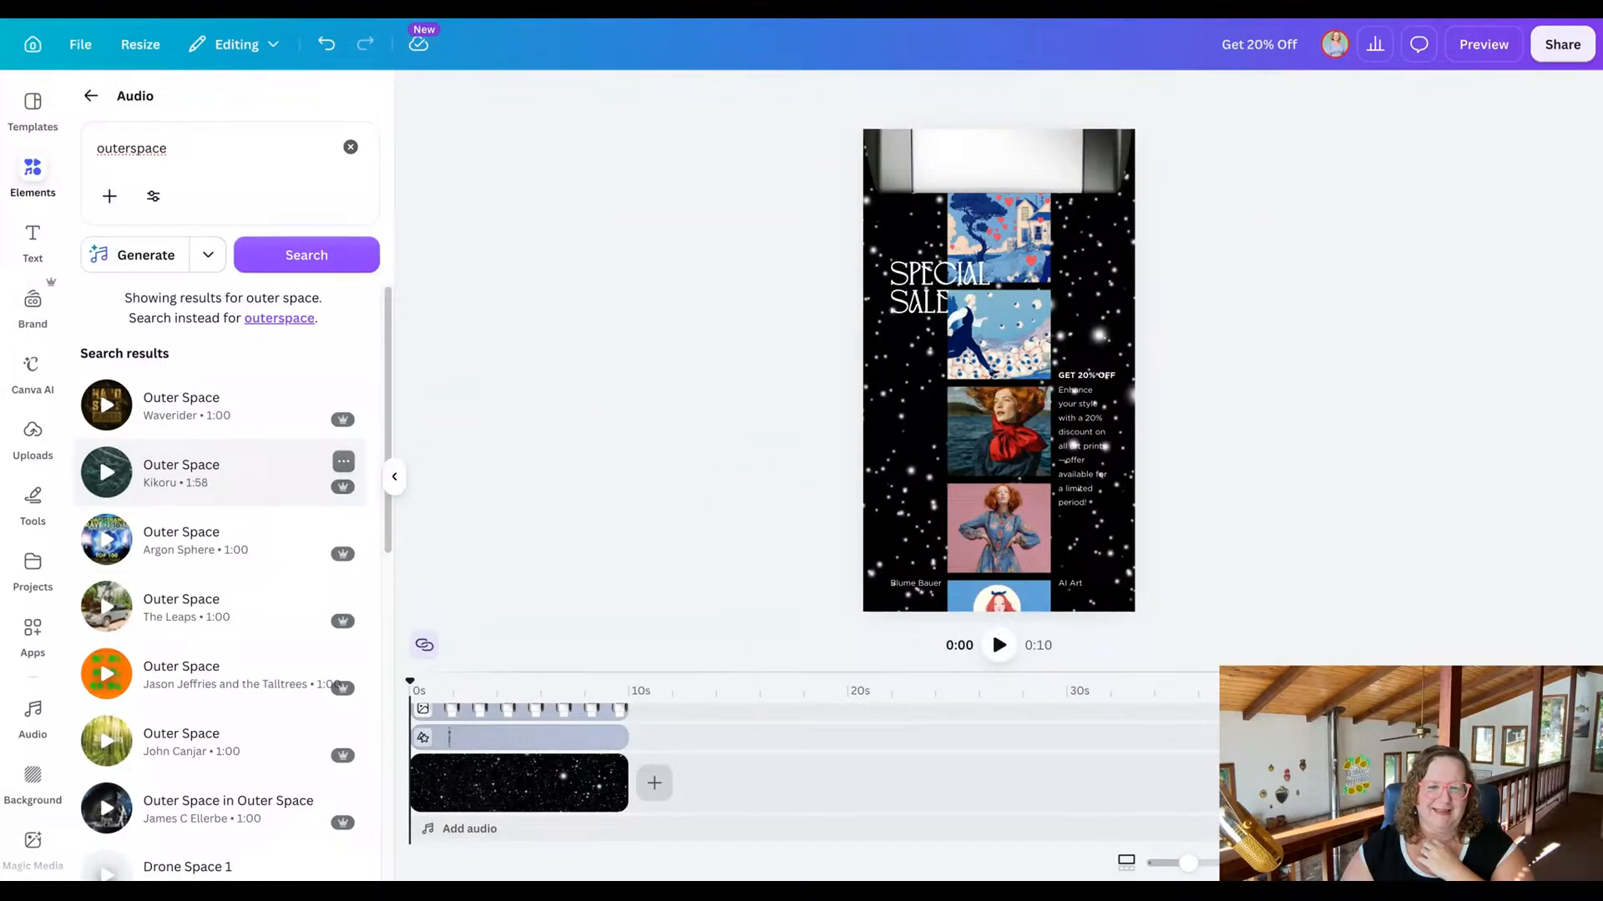
pyautogui.click(225, 476)
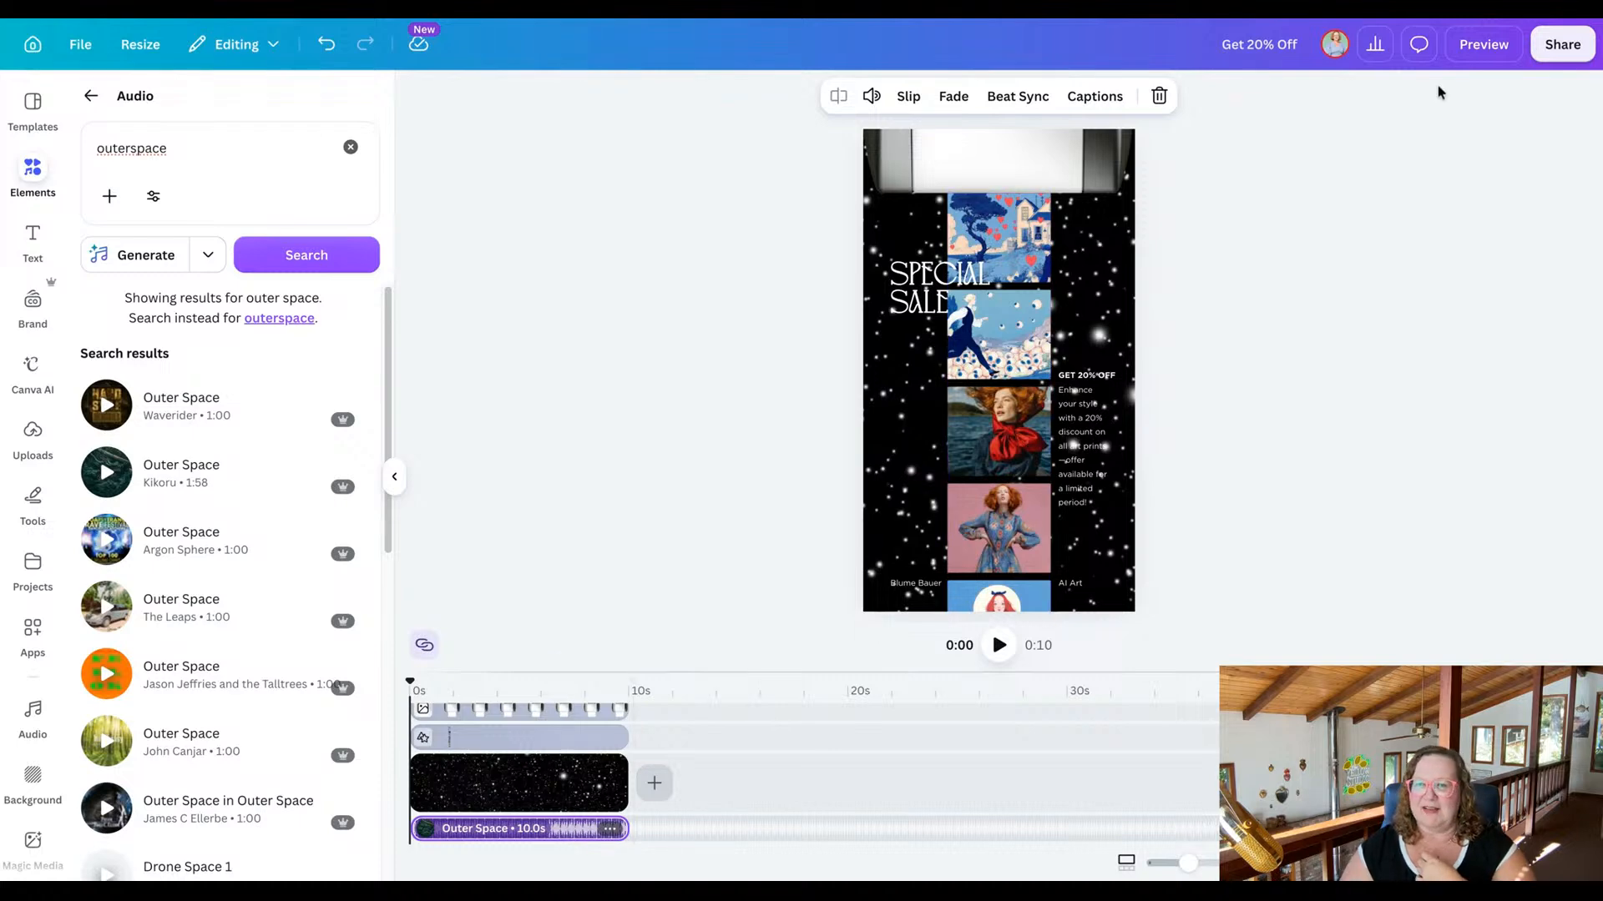
pyautogui.click(1474, 44)
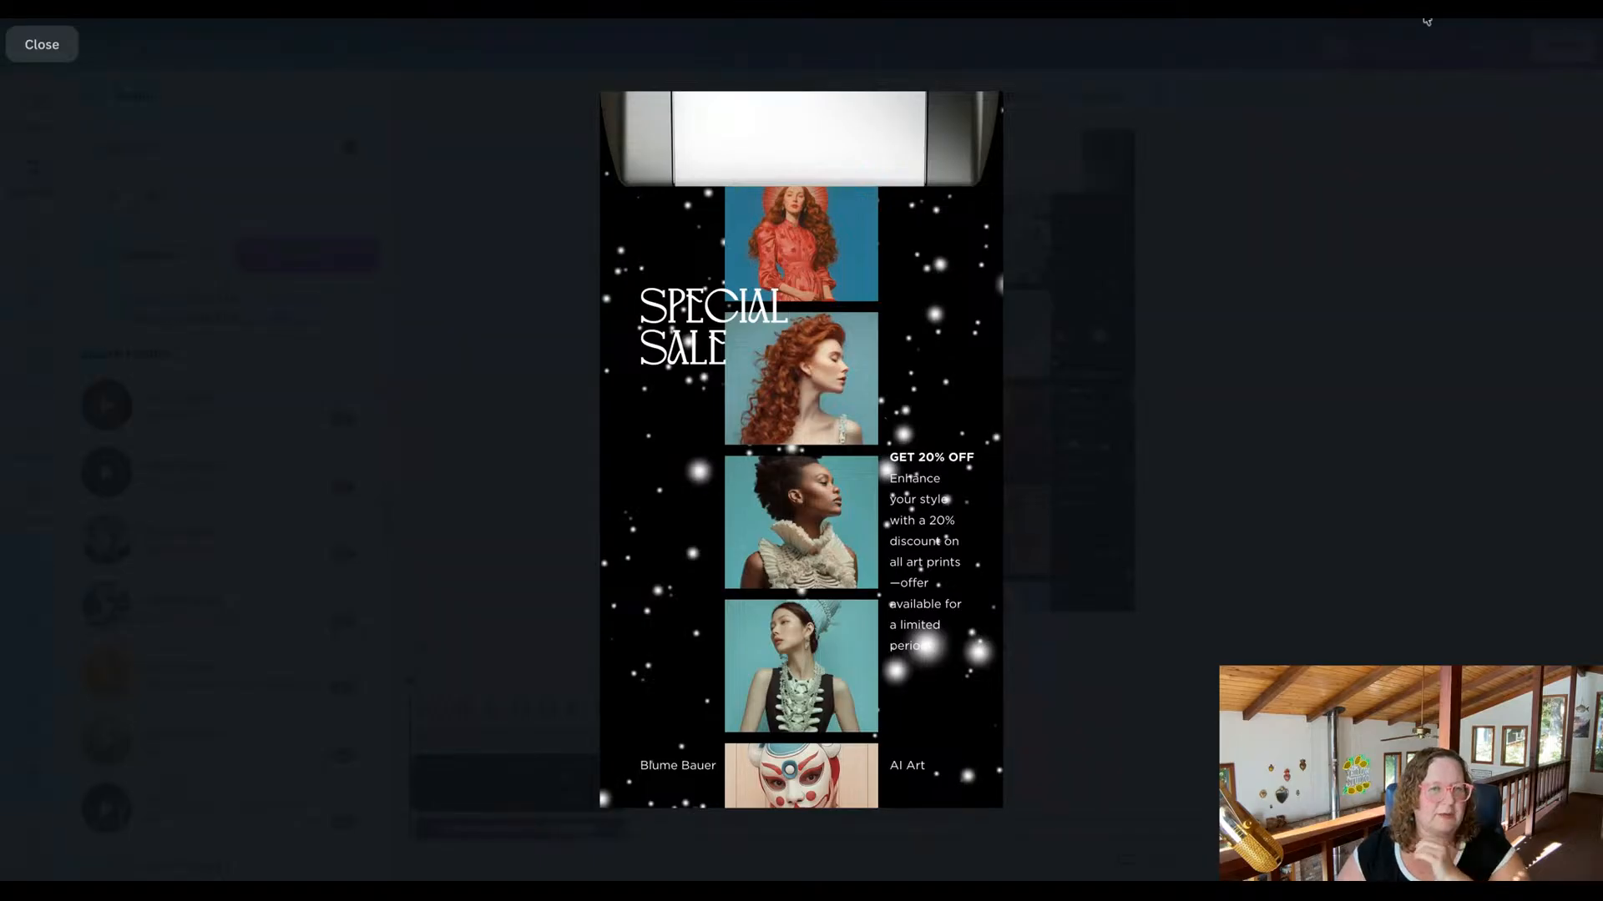
pyautogui.click(50, 54)
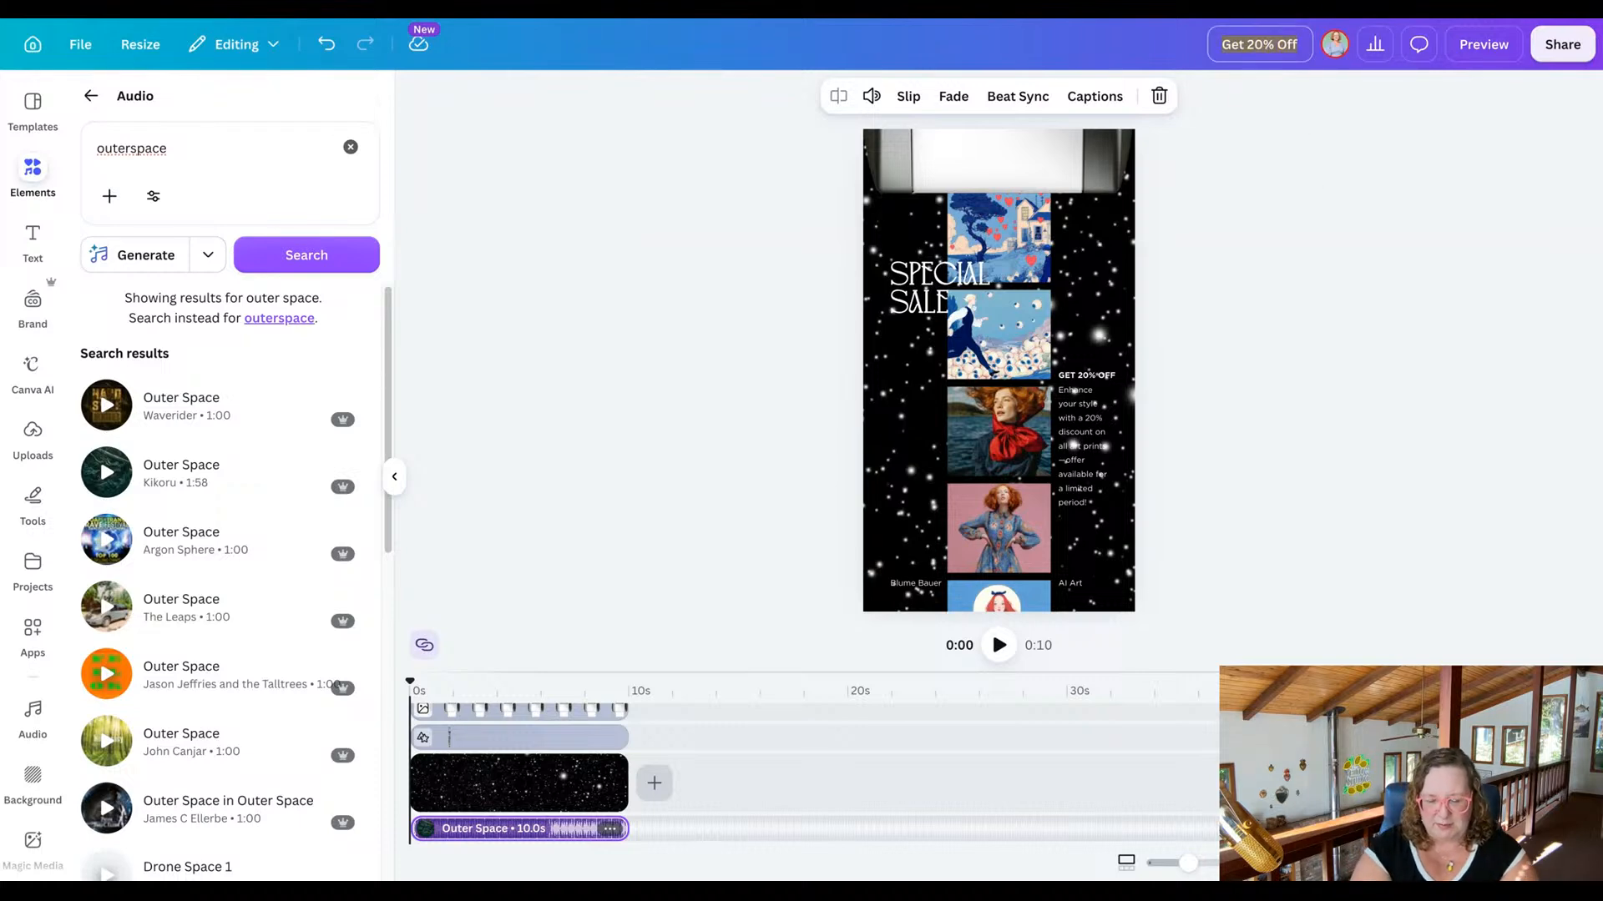
# Rename the design as "Art-Print-Video-Ad-Test".
pyautogui.click(1259, 44)
pyautogui.write('Art-Print')
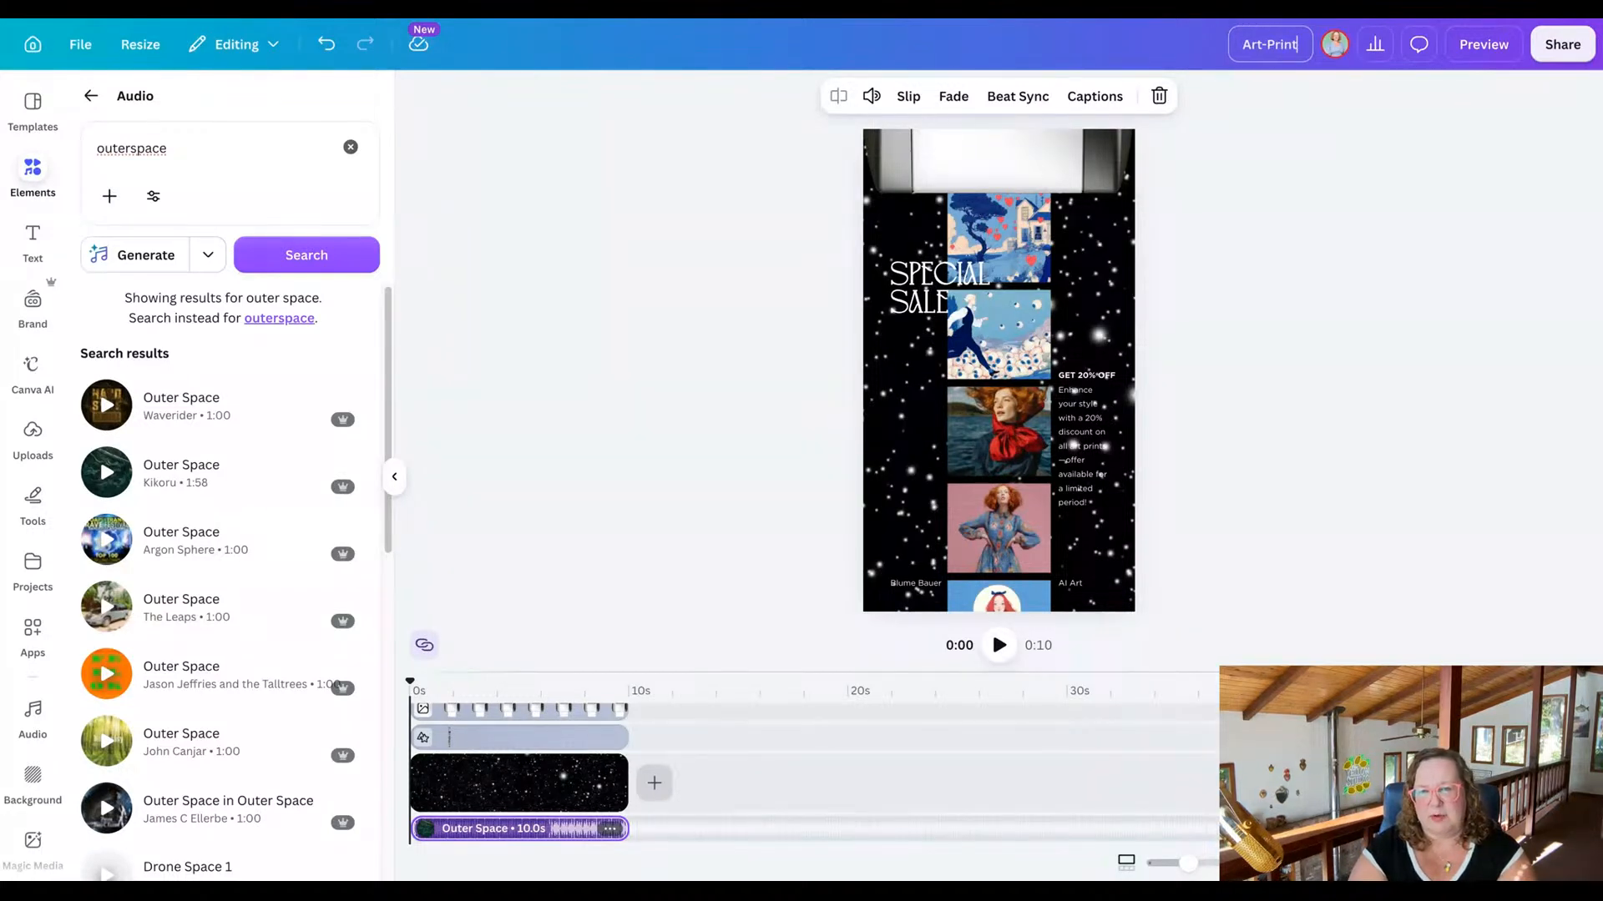
pyautogui.write('-Video')
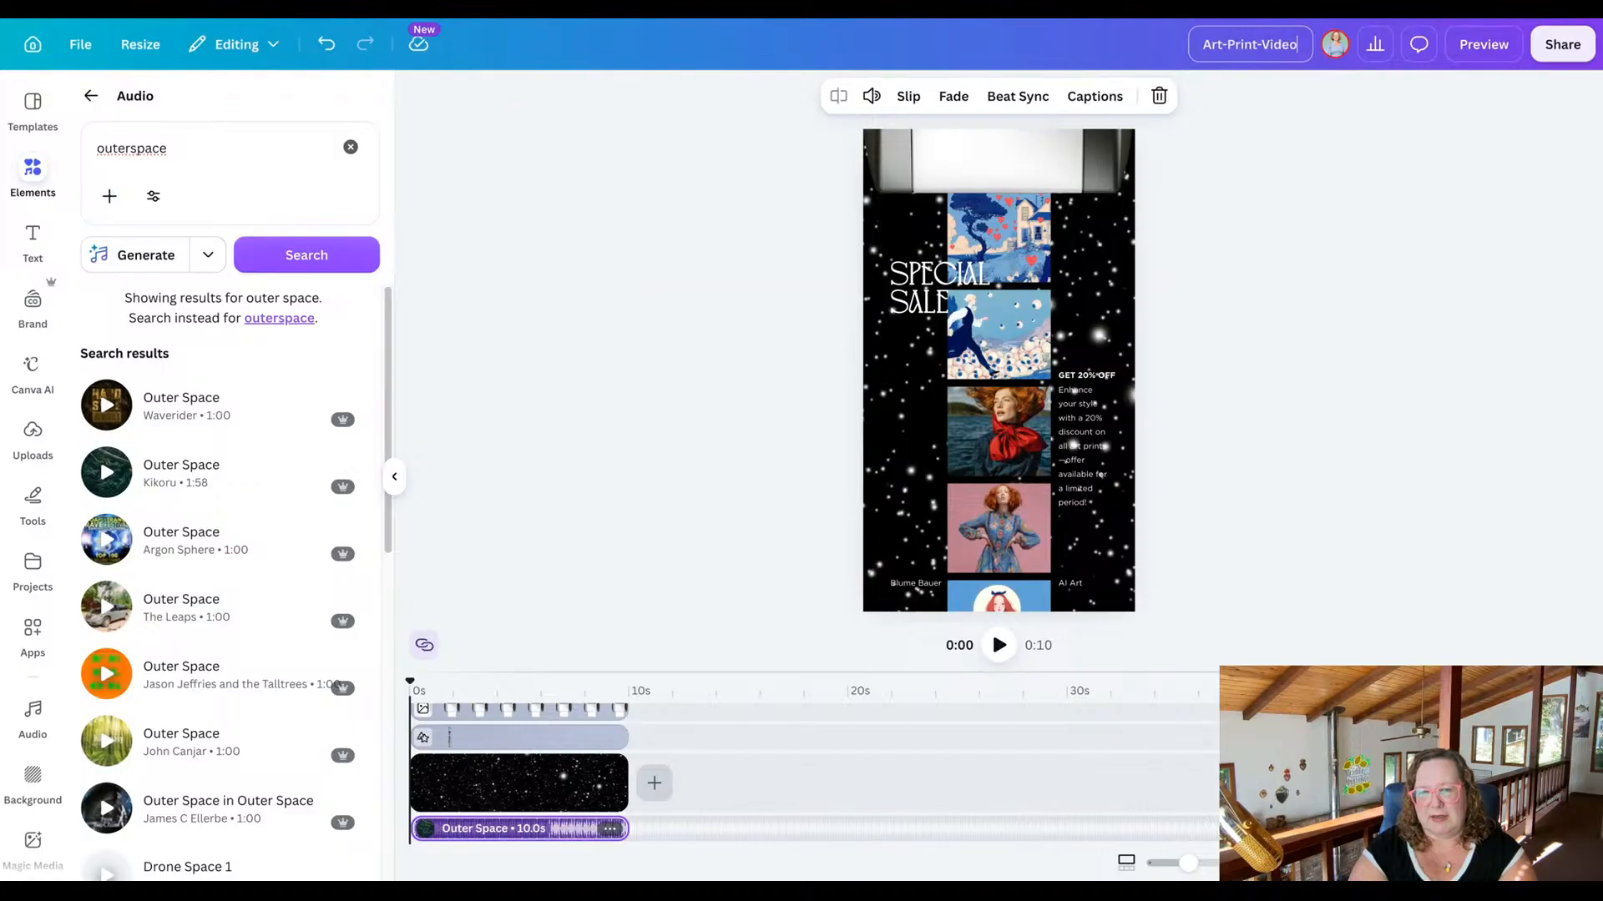
pyautogui.write('-Ad-')
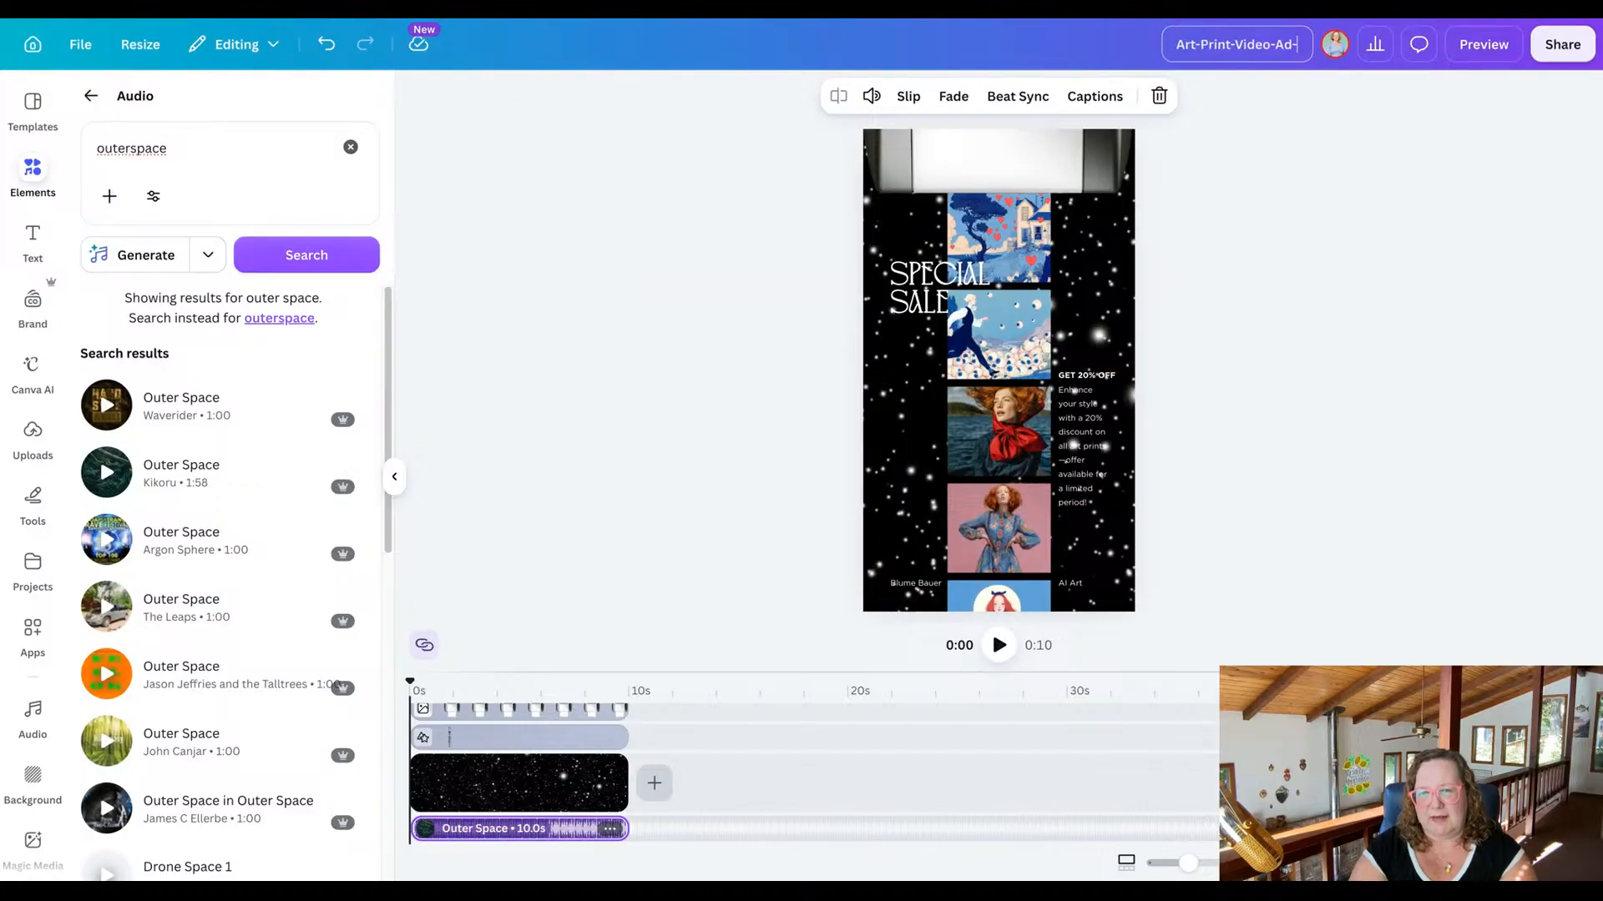
pyautogui.write('Test')
pyautogui.press('Return')
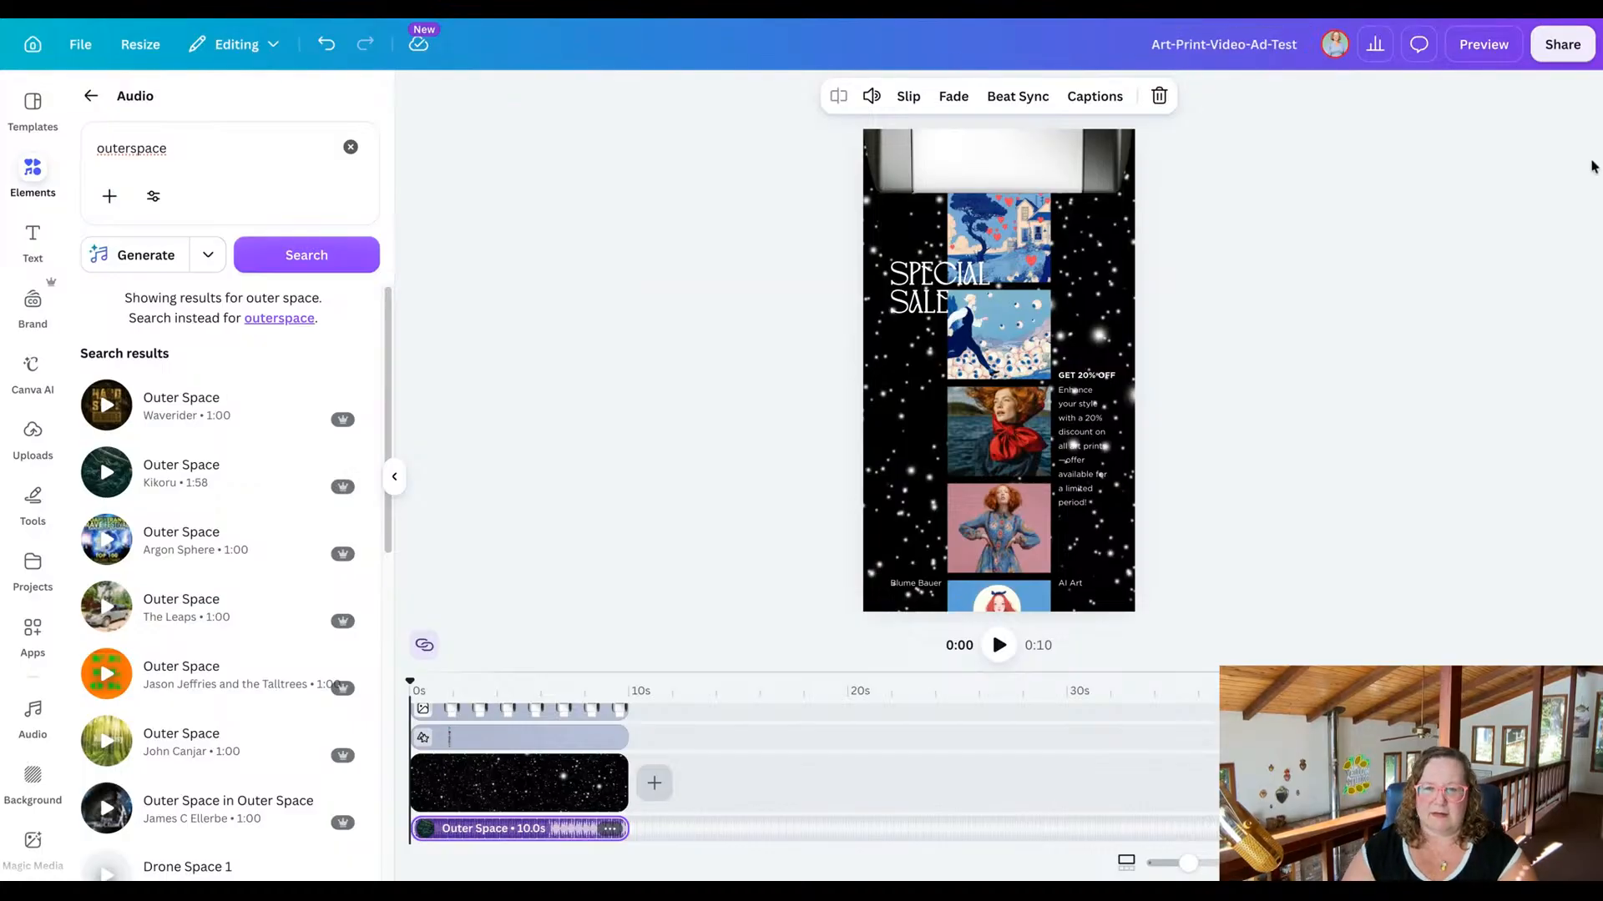
# Download the ad as an MP4 video with the quality set to 4K (UHD).
pyautogui.click(1559, 46)
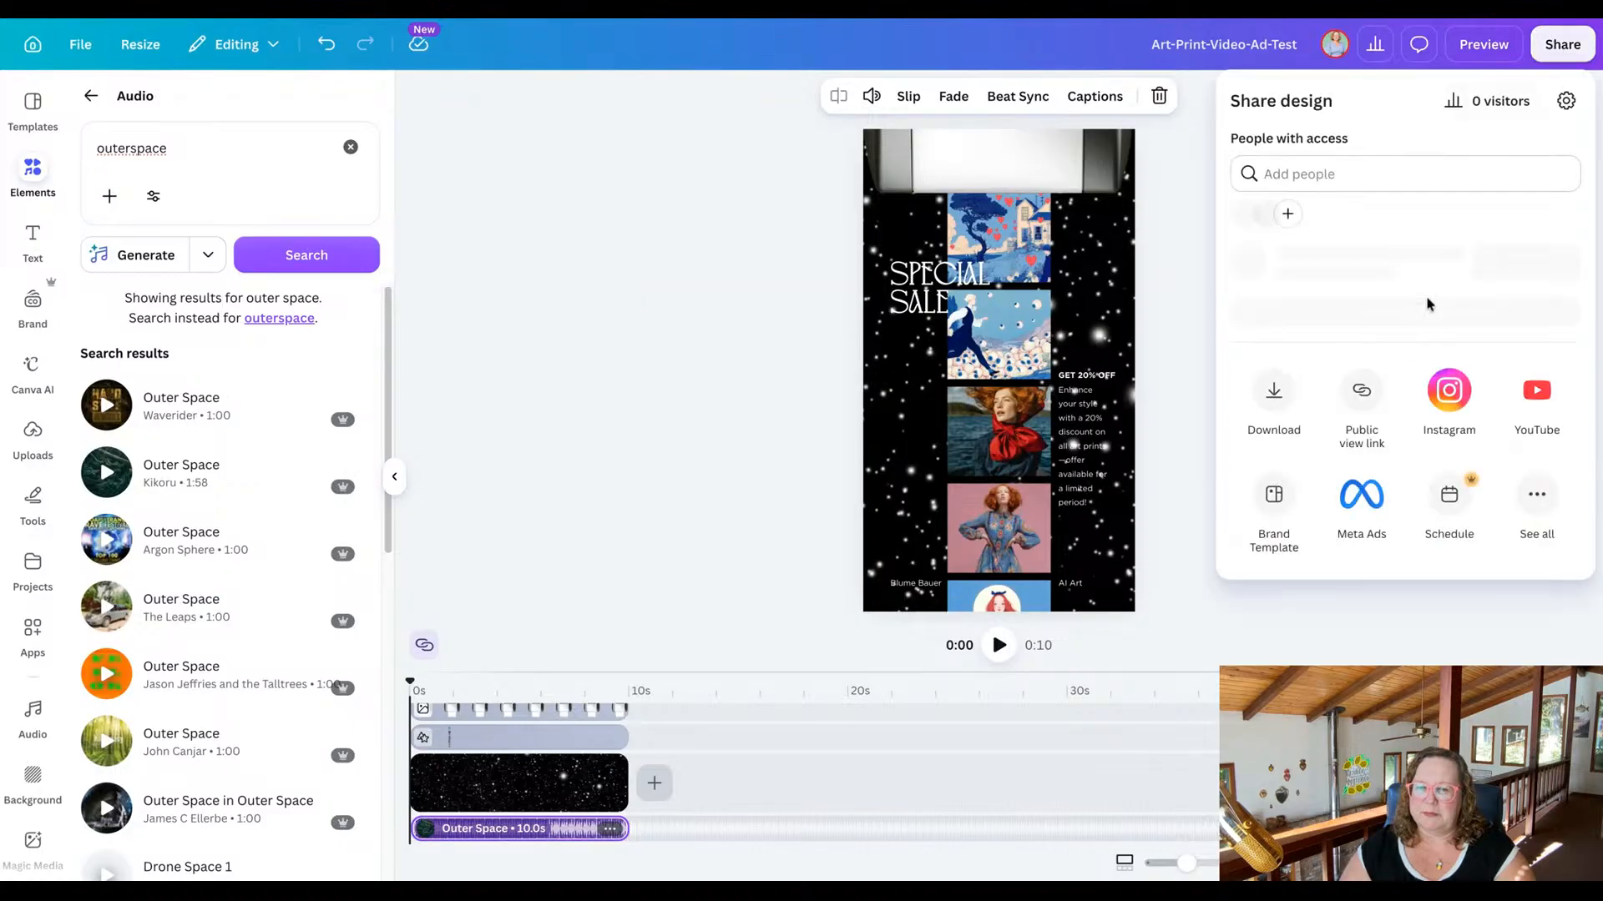
pyautogui.click(1281, 463)
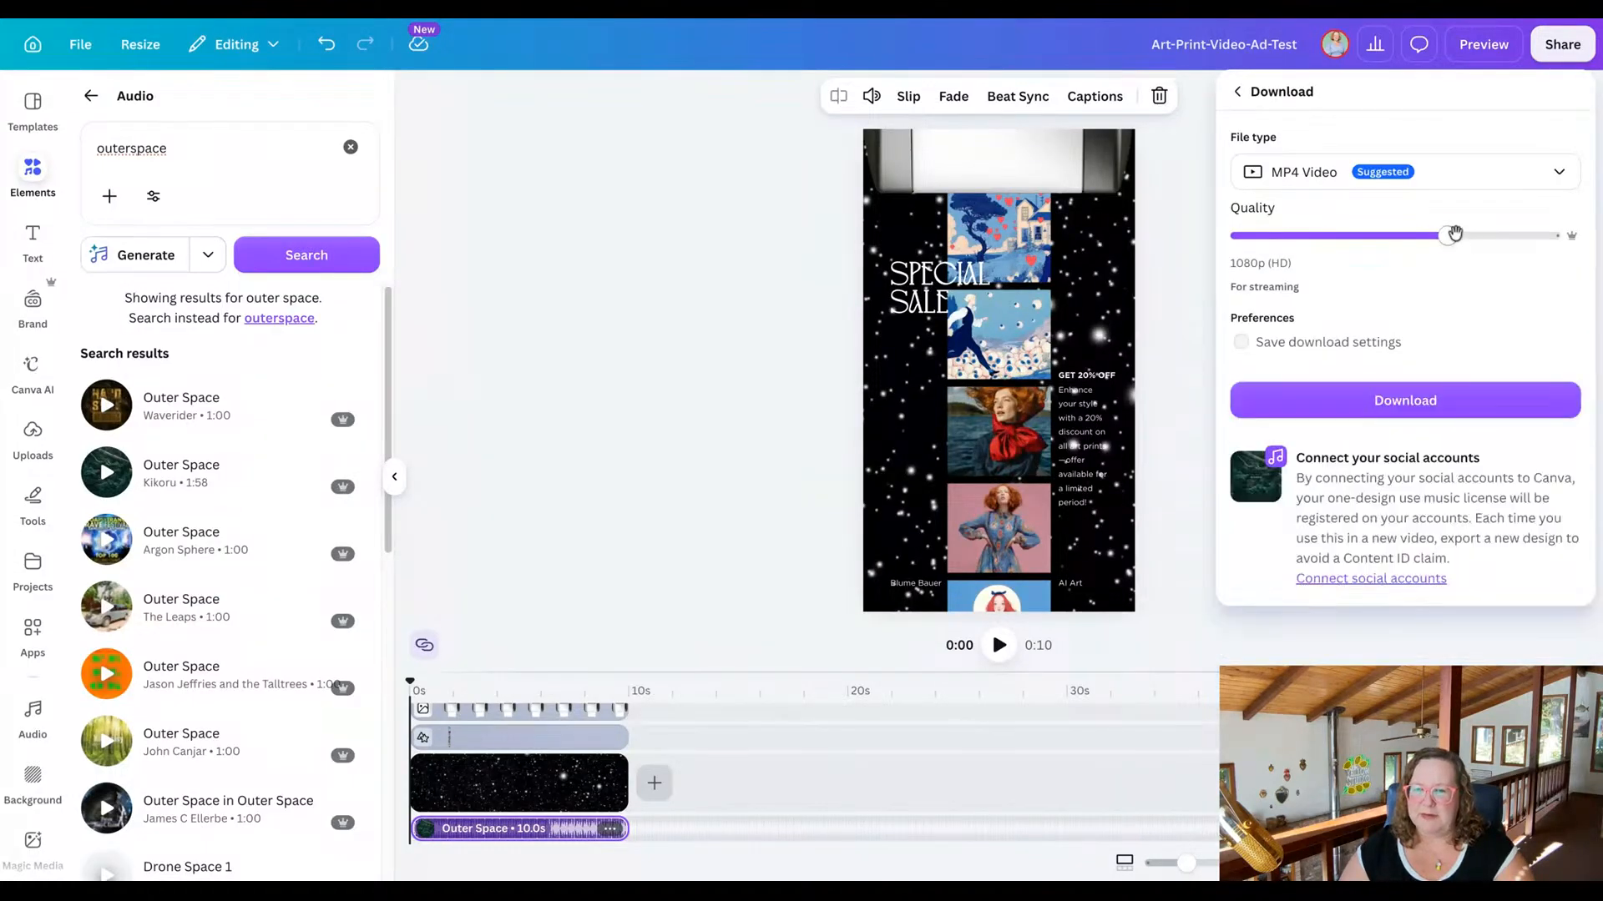
pyautogui.moveTo(1454, 233); pyautogui.dragTo(1551, 235)
pyautogui.click(1505, 407)
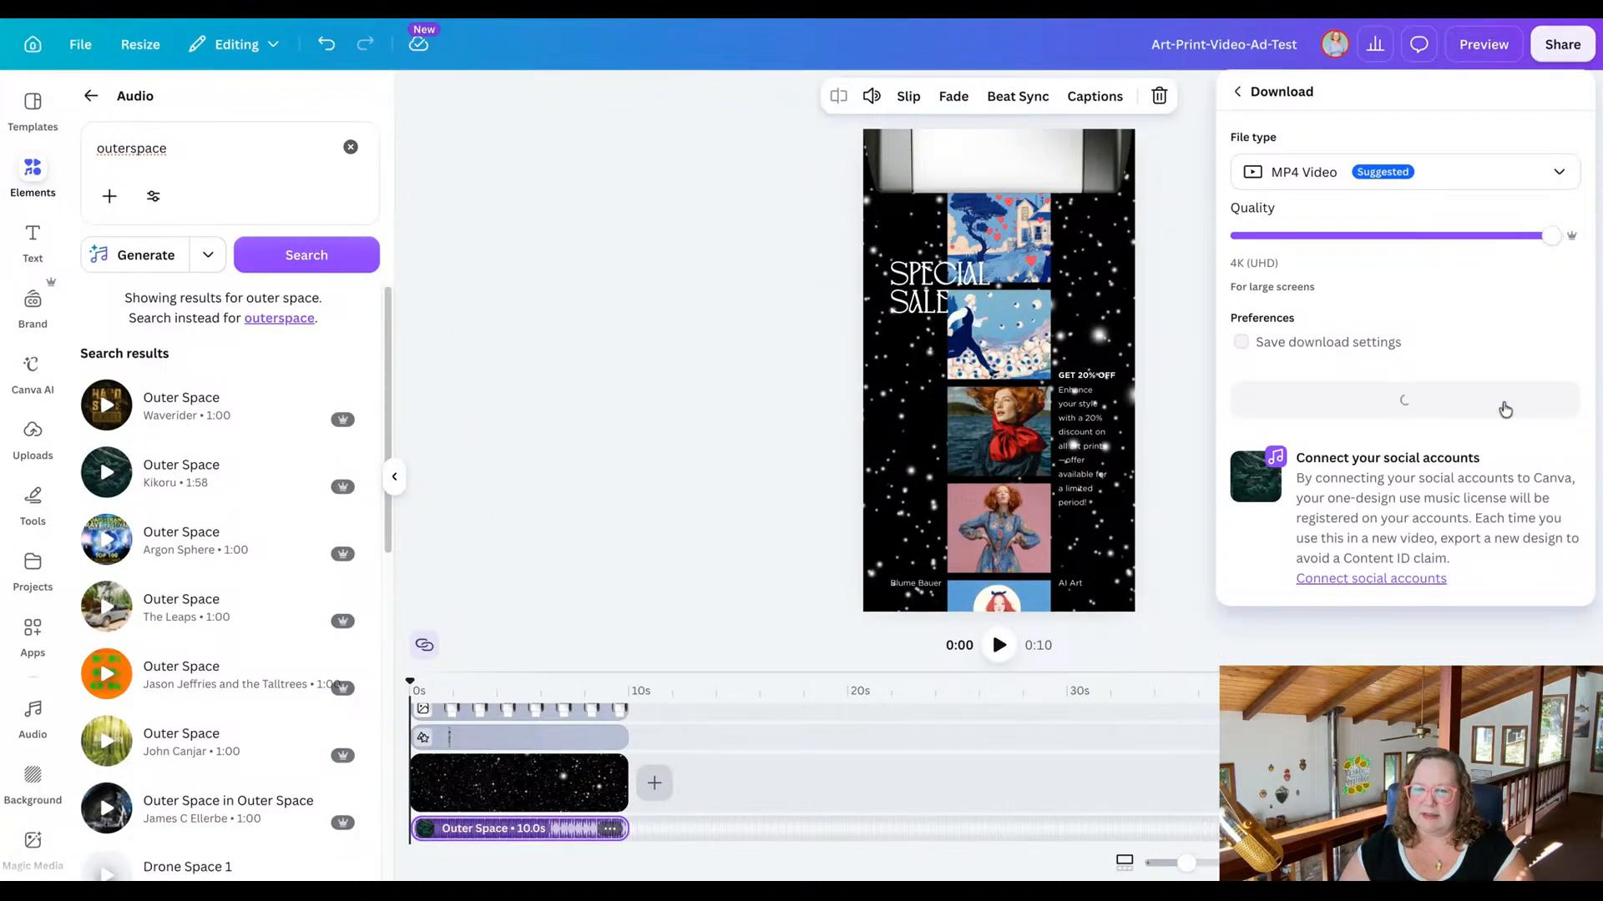